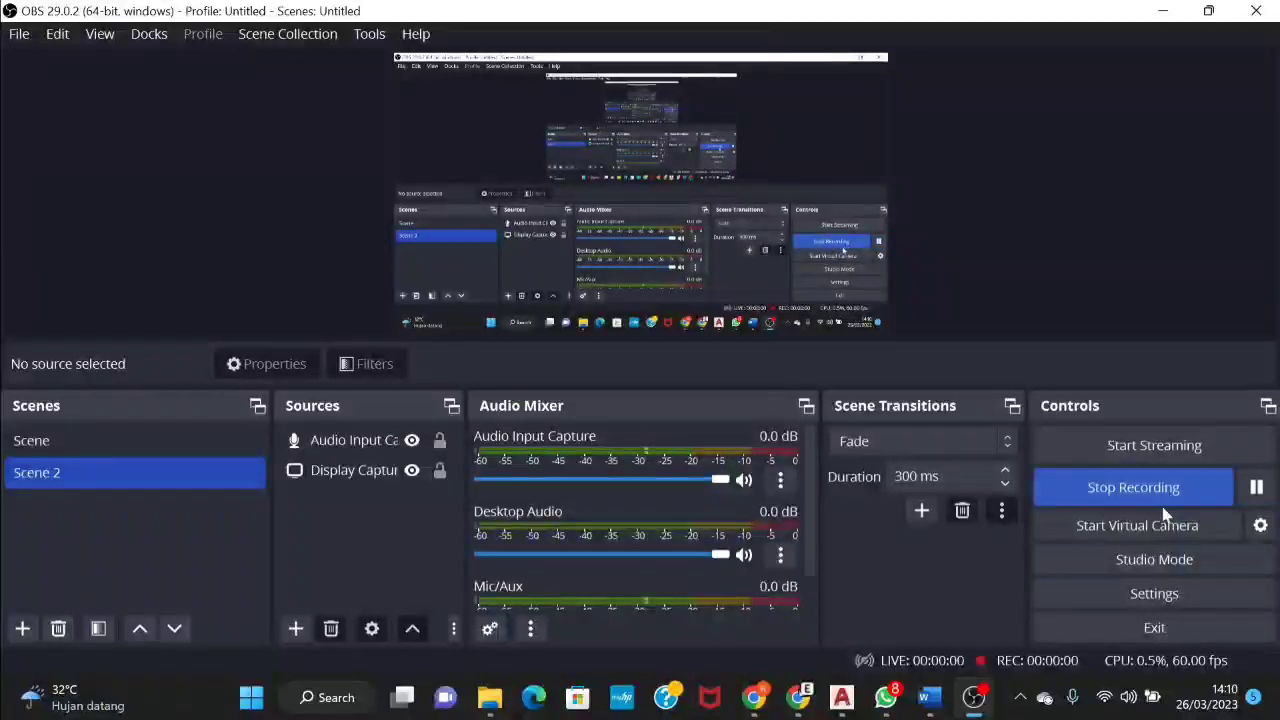
# Switch to AutoCAD and bring Drawing1's title block into view
pyautogui.press('super+Tab')
pyautogui.click(268, 515)
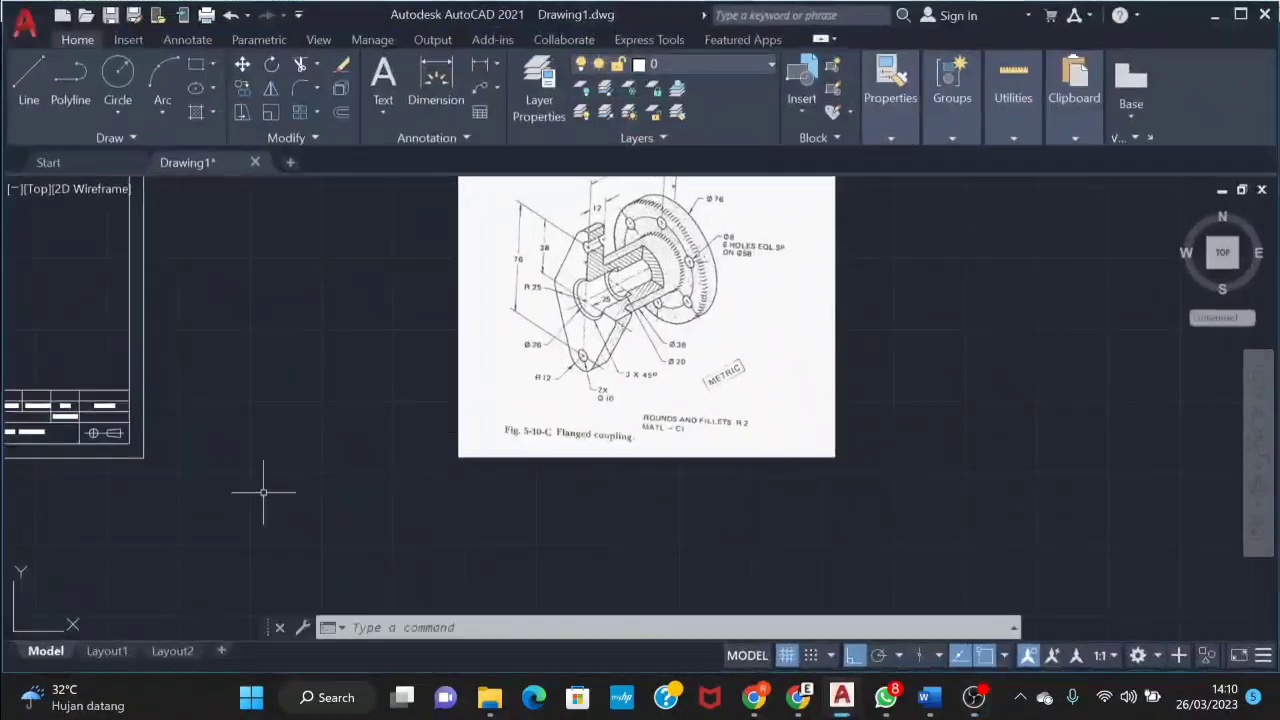
pyautogui.moveTo(566, 422); pyautogui.dragTo(778, 420, button='middle')
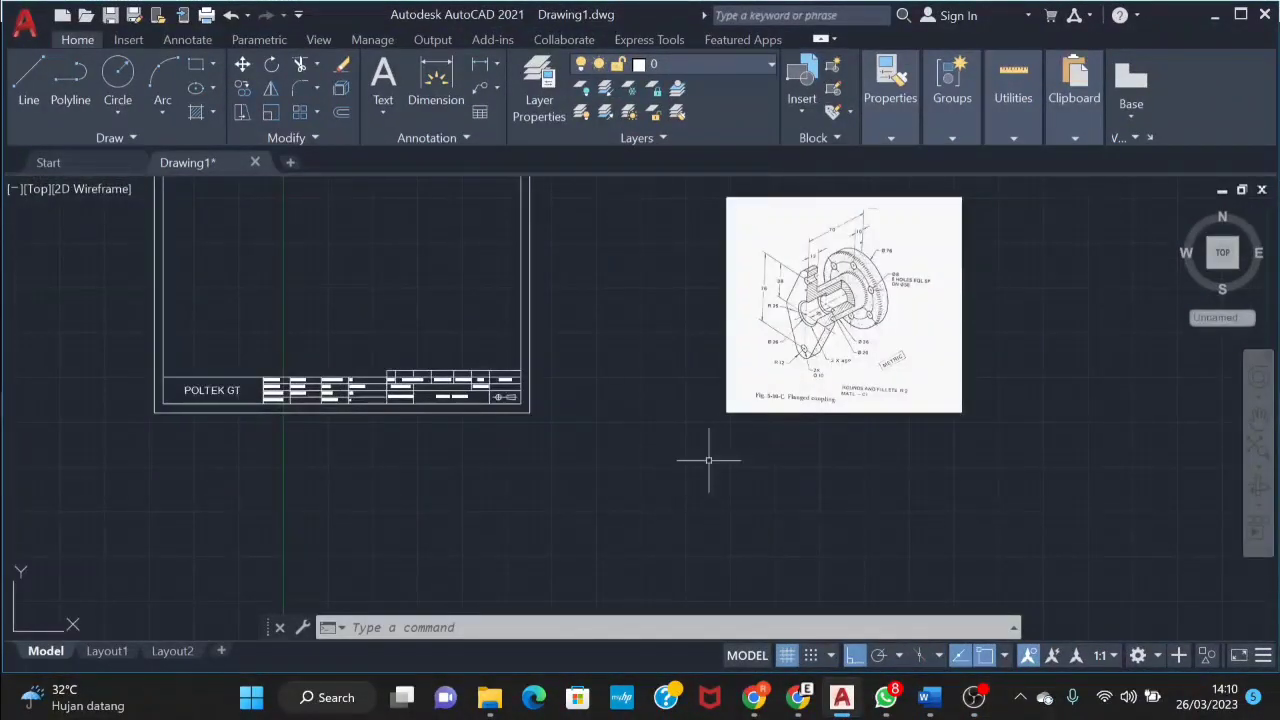
pyautogui.moveTo(588, 404); pyautogui.dragTo(629, 461, button='middle')
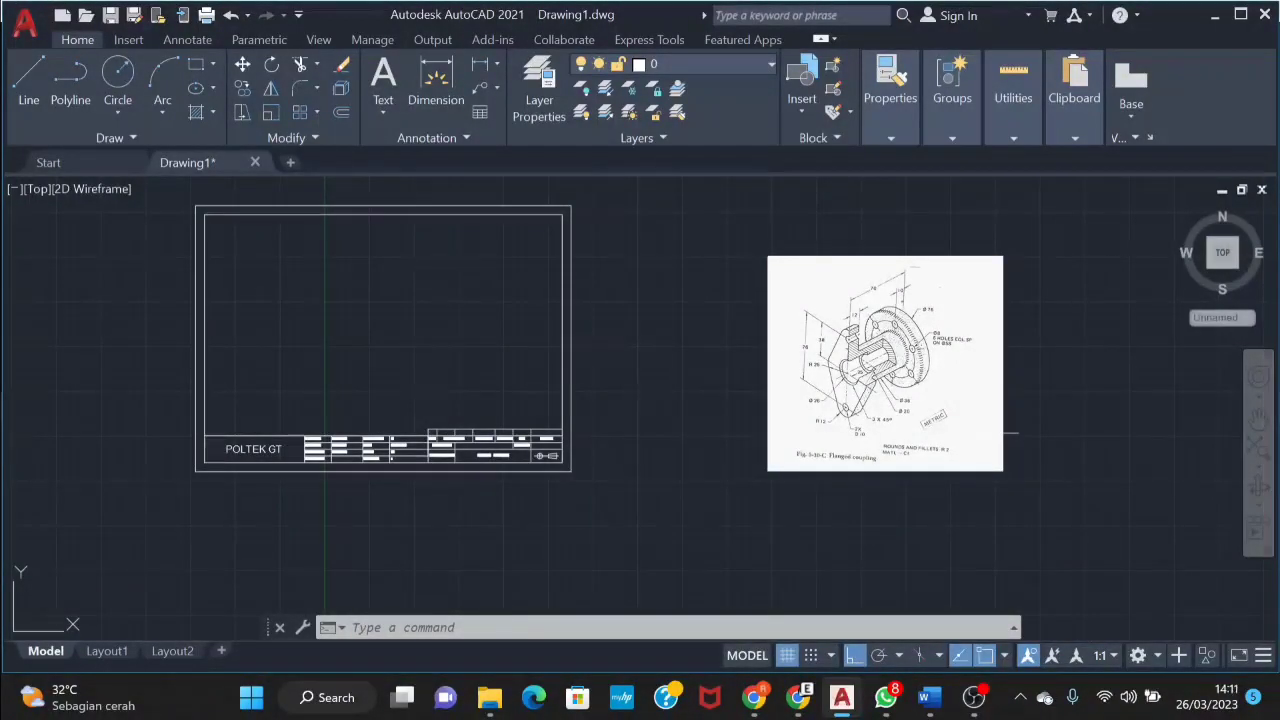
# Pan and zoom Drawing1 to show the whole frame beside the flanged-coupling reference image
pyautogui.scroll(2, 1010, 433)
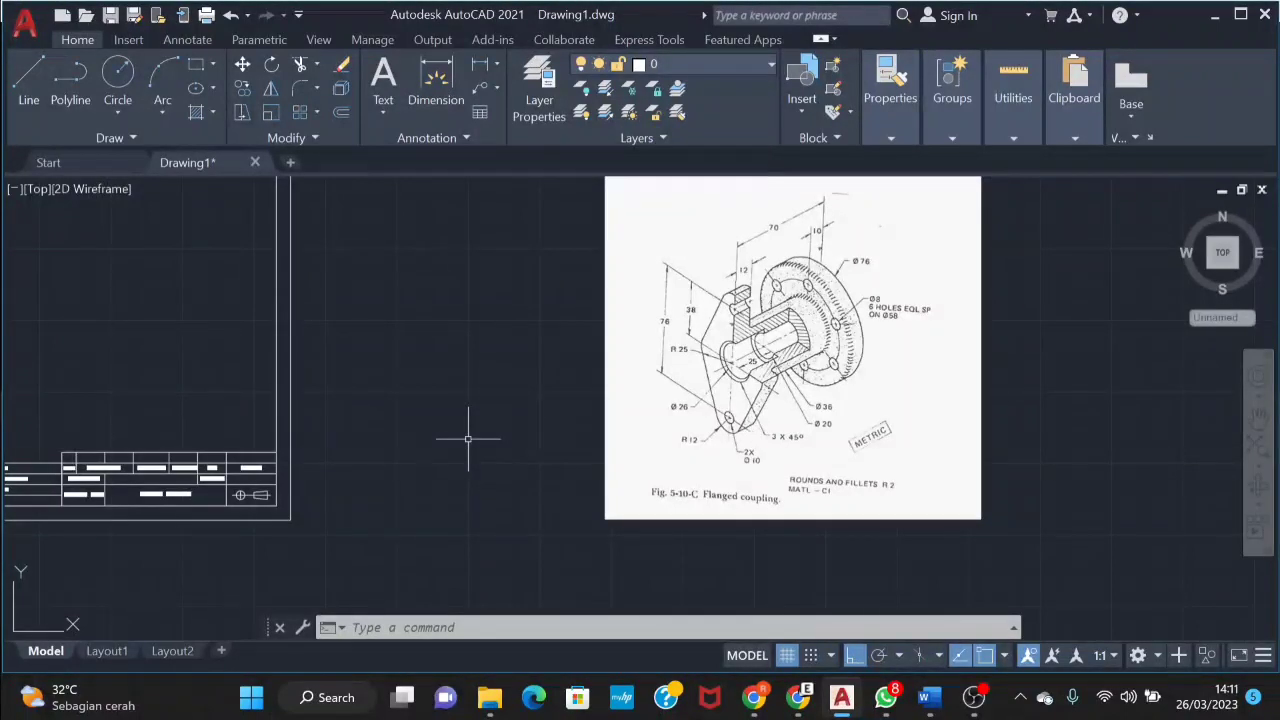
pyautogui.moveTo(420, 423)
pyautogui.mouseDown(button='middle')
pyautogui.moveTo(357, 451)
pyautogui.moveTo(730, 392)
pyautogui.mouseUp(button='middle')
pyautogui.scroll(-4, 381, 434)
pyautogui.scroll(5, 604, 417)
pyautogui.scroll(2, 604, 417)
pyautogui.moveTo(458, 406); pyautogui.dragTo(745, 460, button='middle')
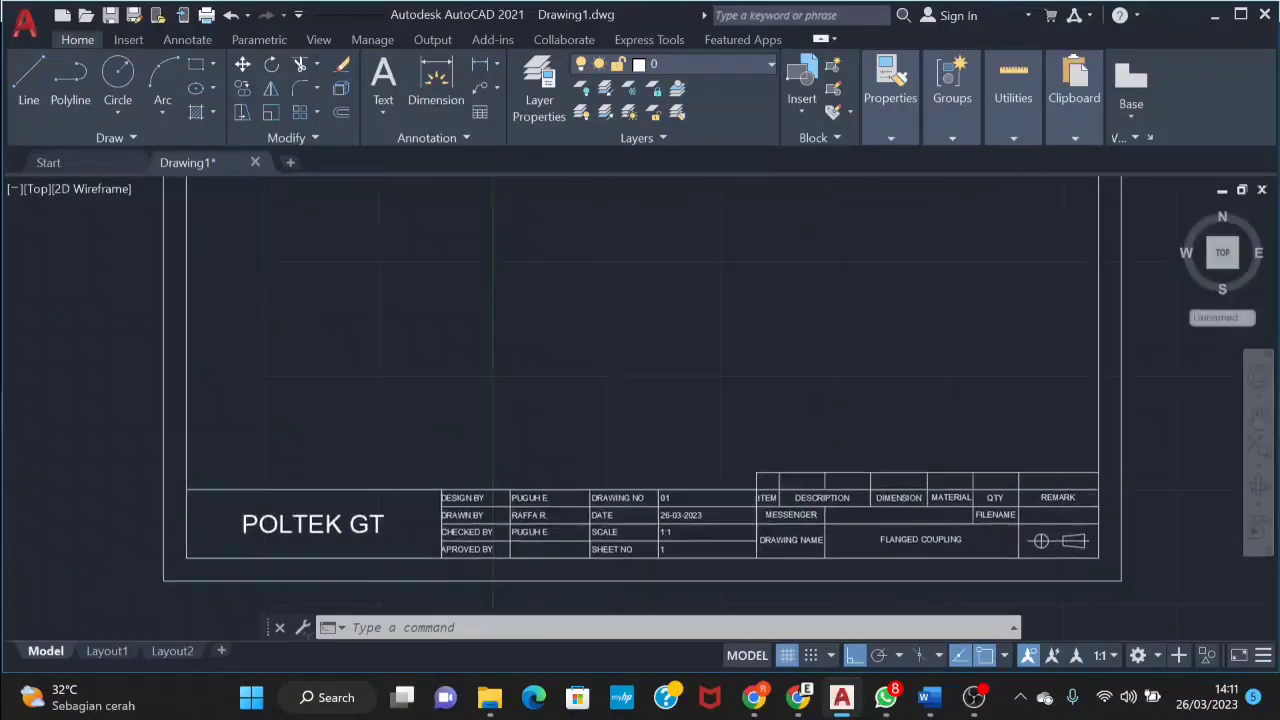
pyautogui.scroll(1, 700, 517)
pyautogui.scroll(2, 691, 511)
pyautogui.scroll(-4, 687, 498)
pyautogui.moveTo(687, 498)
pyautogui.mouseDown(button='middle')
pyautogui.moveTo(680, 457)
pyautogui.moveTo(864, 475)
pyautogui.moveTo(826, 451)
pyautogui.moveTo(738, 457)
pyautogui.mouseUp(button='middle')
# Start new drawing Drawing2 and paste the flanged-coupling reference image into it
pyautogui.click(292, 162)
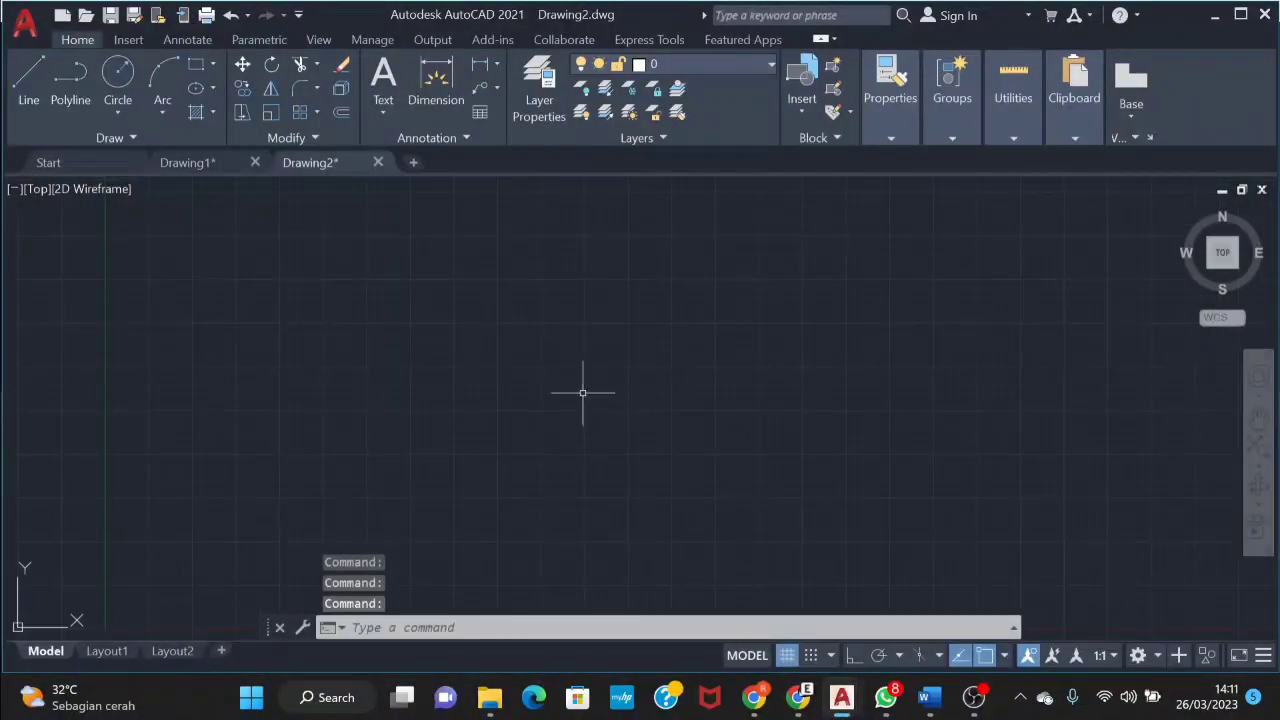
pyautogui.hotkey('ctrl', 'v')
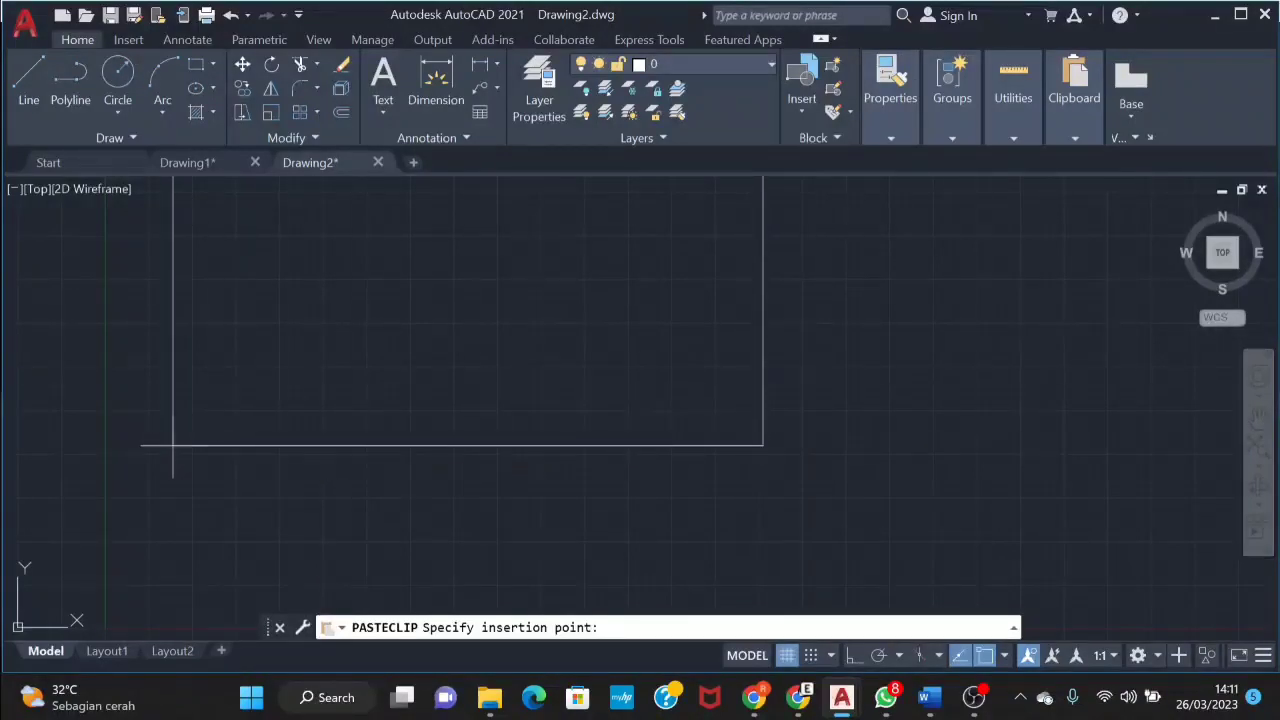
pyautogui.click(173, 445)
pyautogui.click(780, 414)
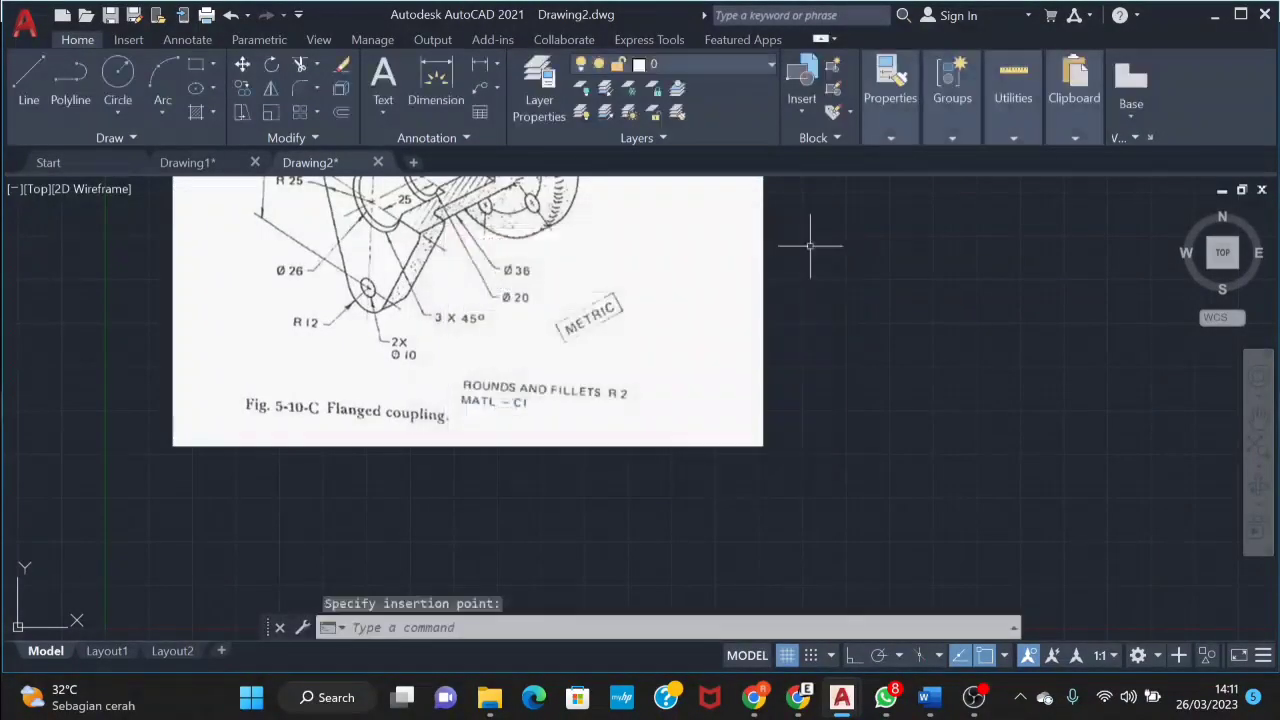
# Scale the pasted image by 0.3534 about its top-right corner
pyautogui.scroll(-2, 809, 249)
pyautogui.moveTo(760, 515); pyautogui.dragTo(742, 505)
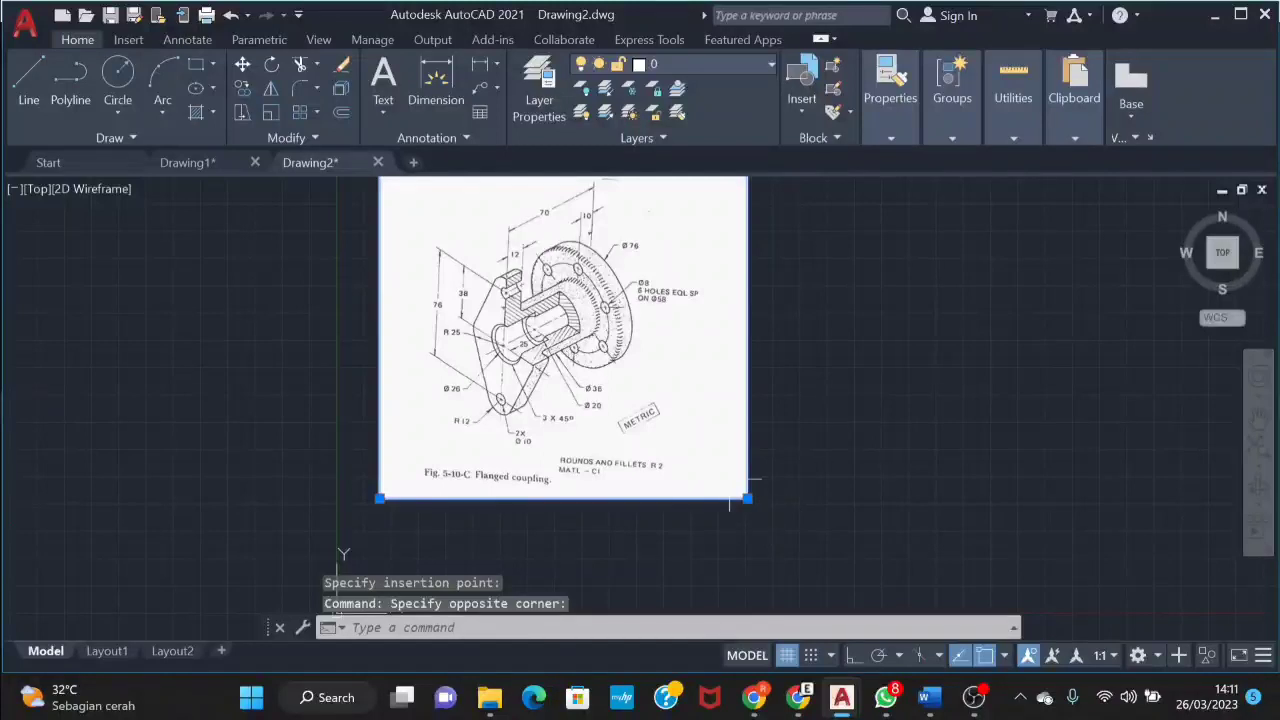
pyautogui.rightClick(729, 503)
pyautogui.click(871, 336)
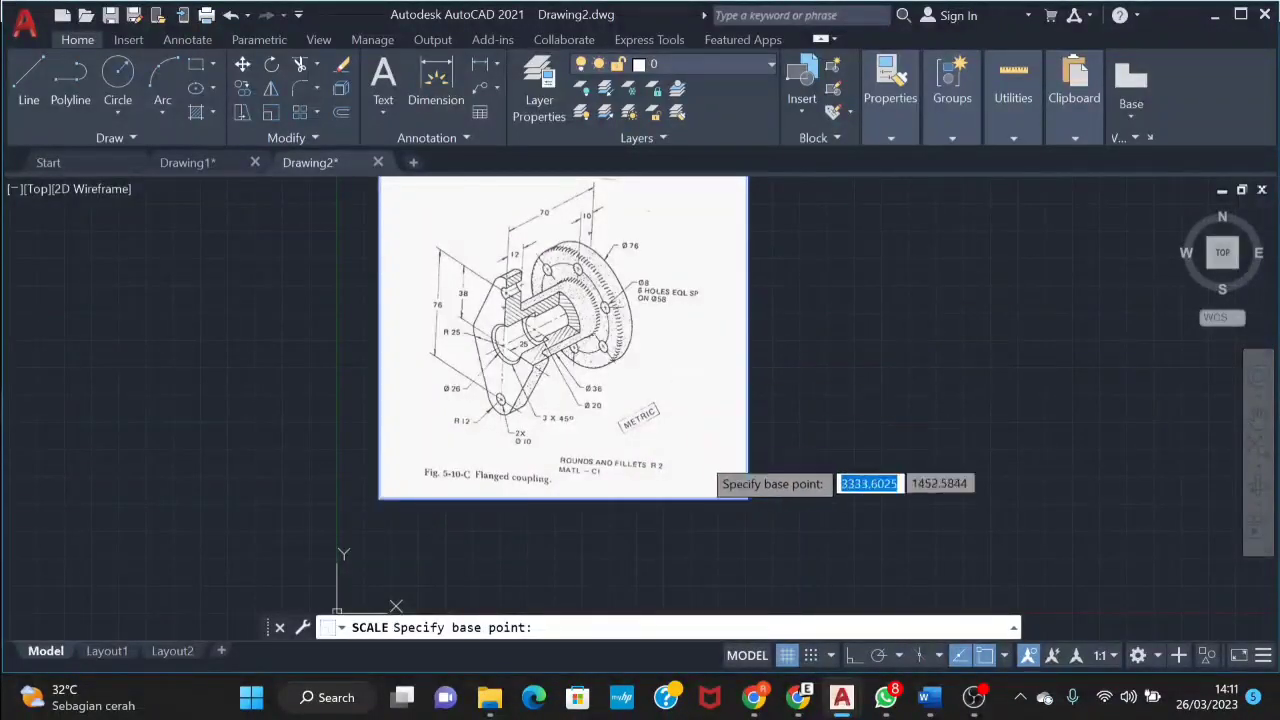
pyautogui.scroll(-2, 745, 333)
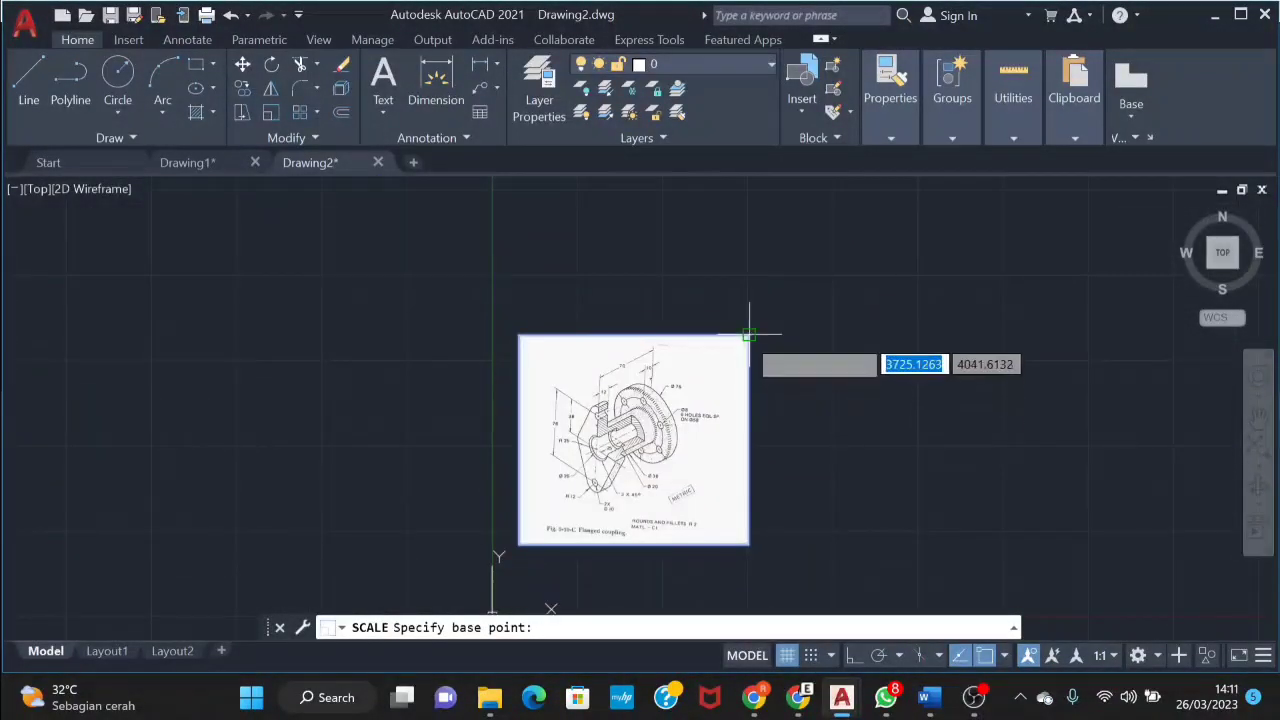
pyautogui.click(748, 334)
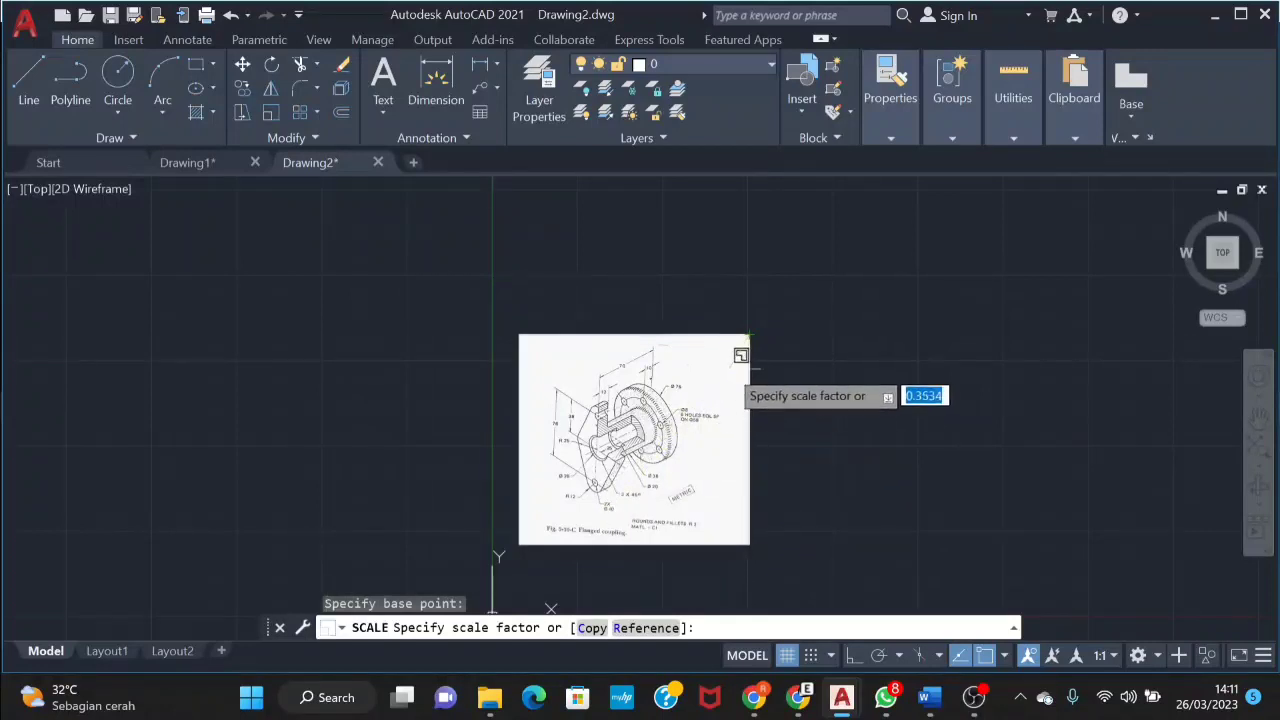
pyautogui.click(750, 368)
pyautogui.scroll(2, 780, 400)
pyautogui.moveTo(766, 406); pyautogui.dragTo(941, 293, button='middle')
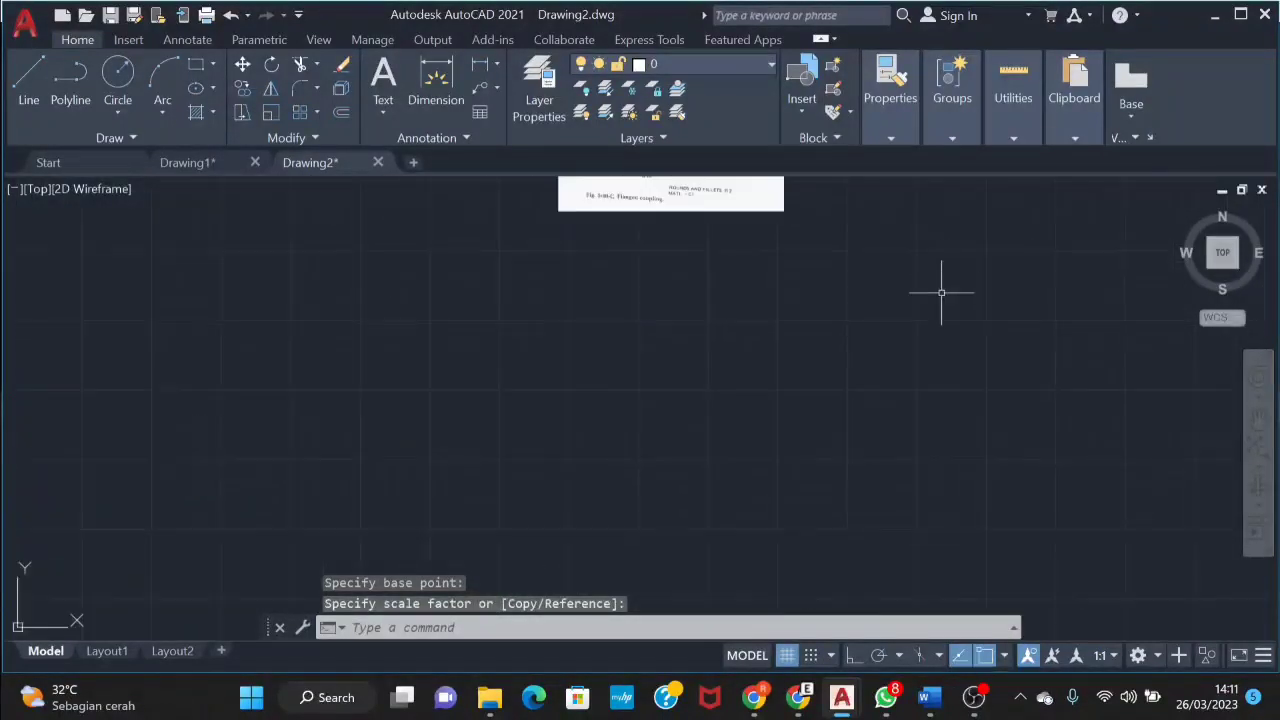
pyautogui.scroll(1, 906, 396)
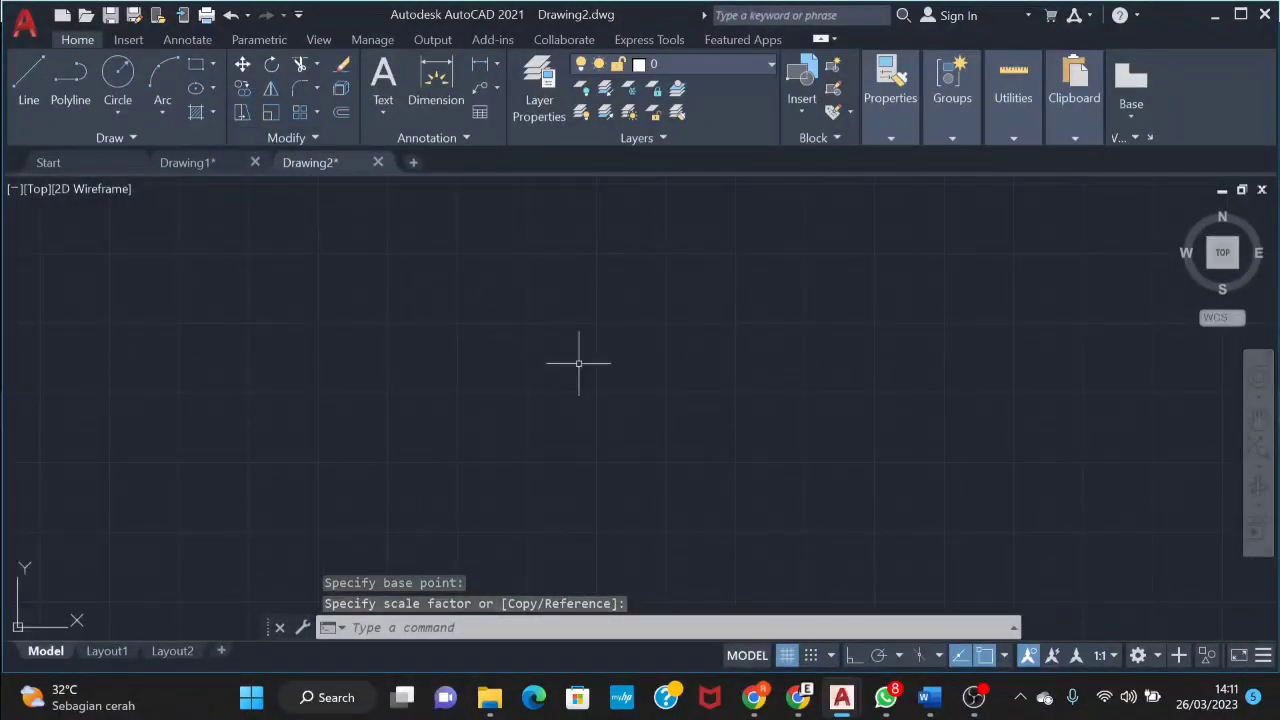
# Draw the 420 by 297 A3 sheet outline rectangle
pyautogui.write('rec')
pyautogui.press('Return')
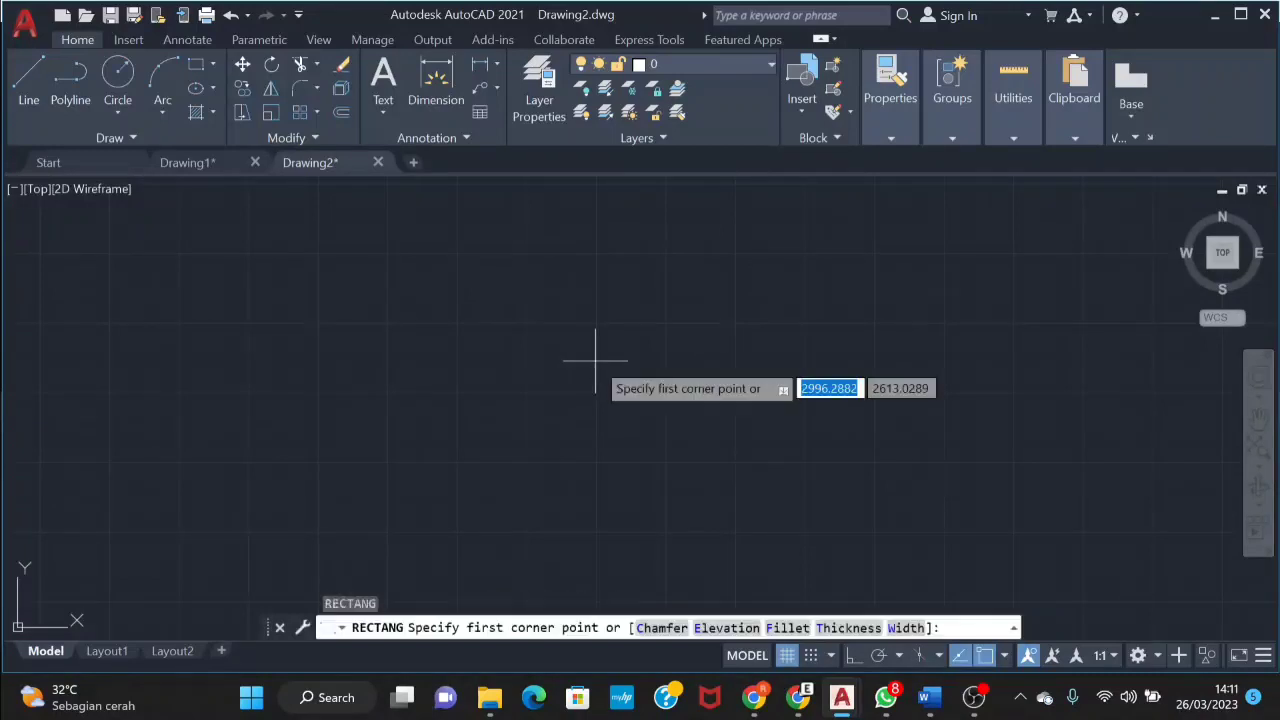
pyautogui.click(478, 268)
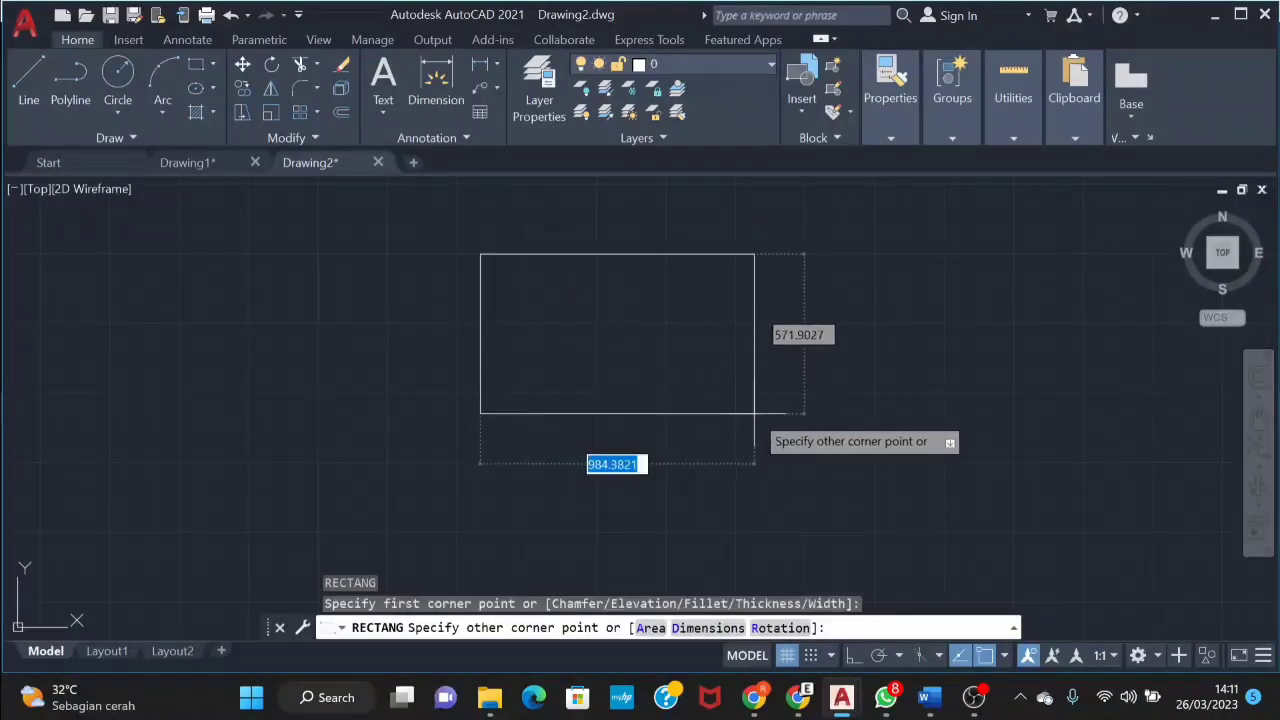
pyautogui.write('420')
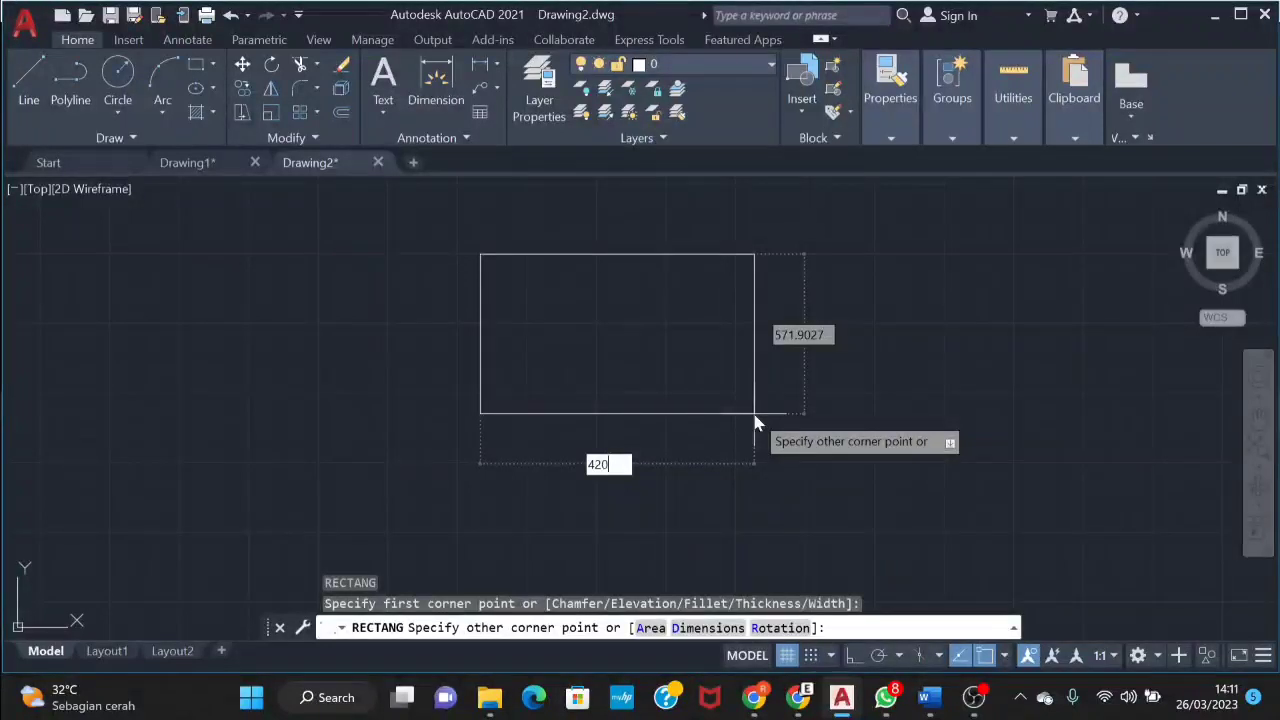
pyautogui.press('Tab')
pyautogui.press('Return')
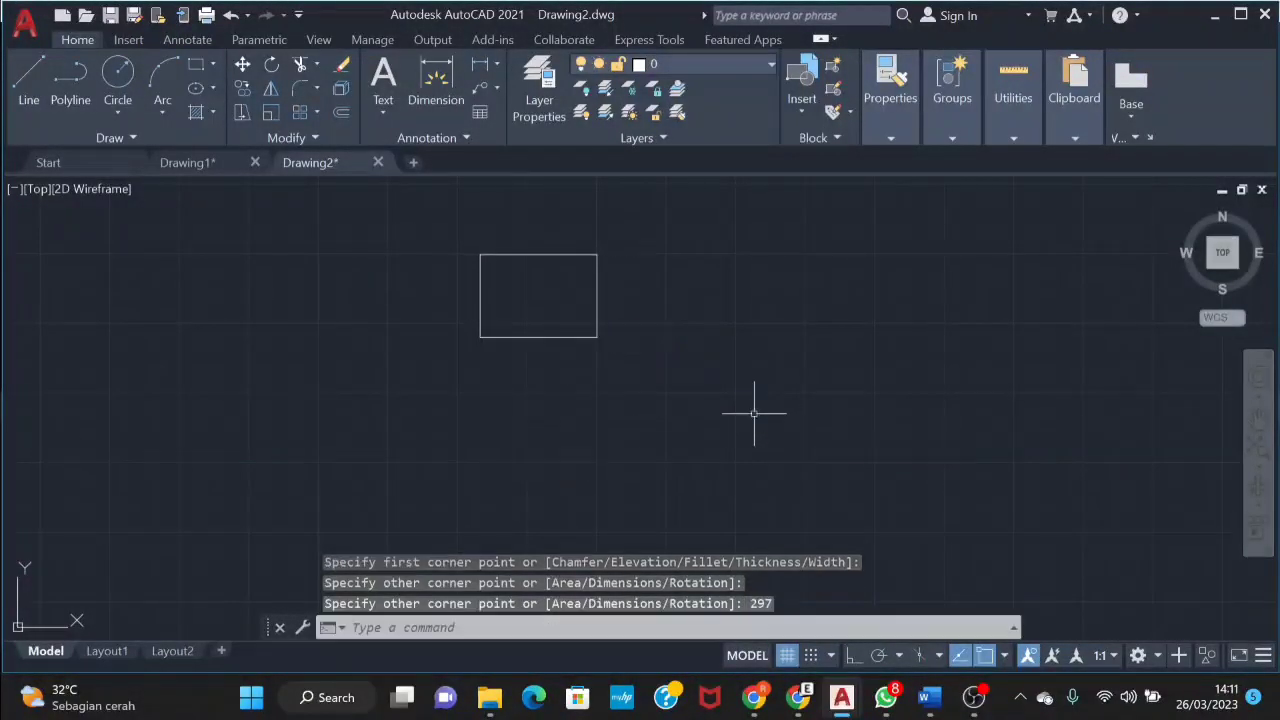
pyautogui.scroll(4, 426, 345)
pyautogui.scroll(2, 505, 480)
pyautogui.moveTo(697, 431); pyautogui.dragTo(566, 435, button='middle')
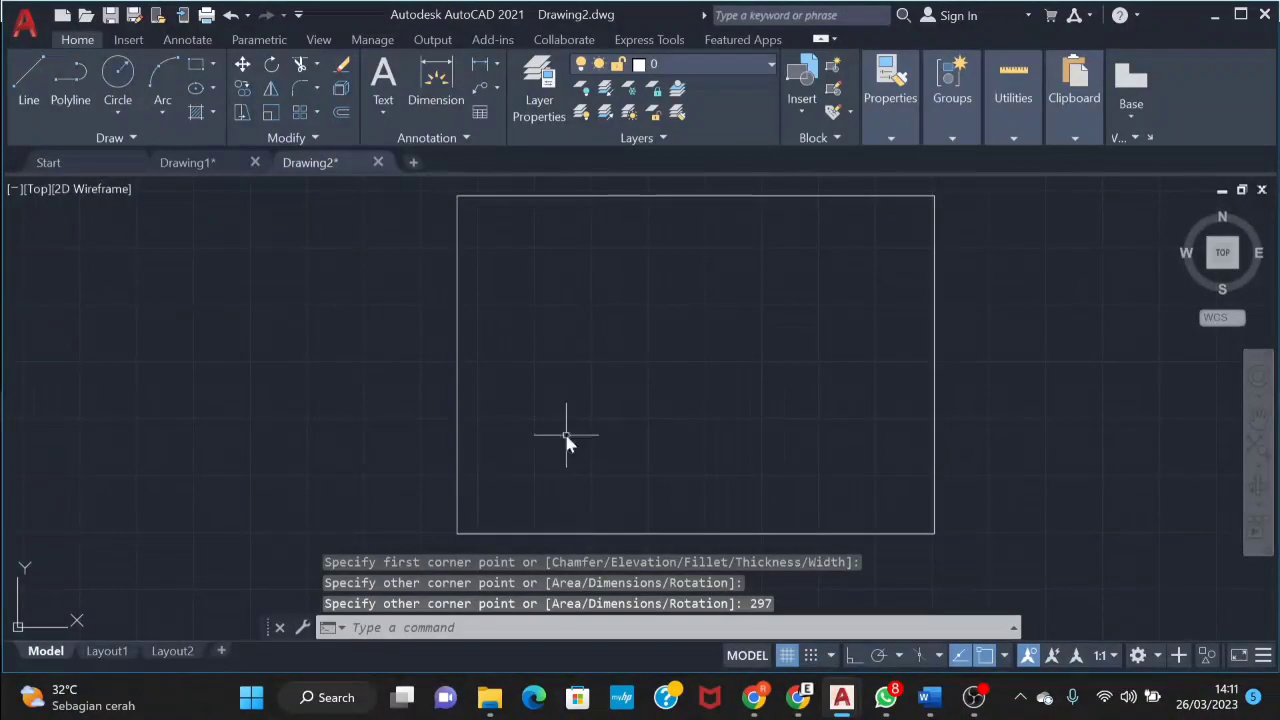
# Draw a 10-unit line with Ortho mode turned on
pyautogui.write('l')
pyautogui.press('Return')
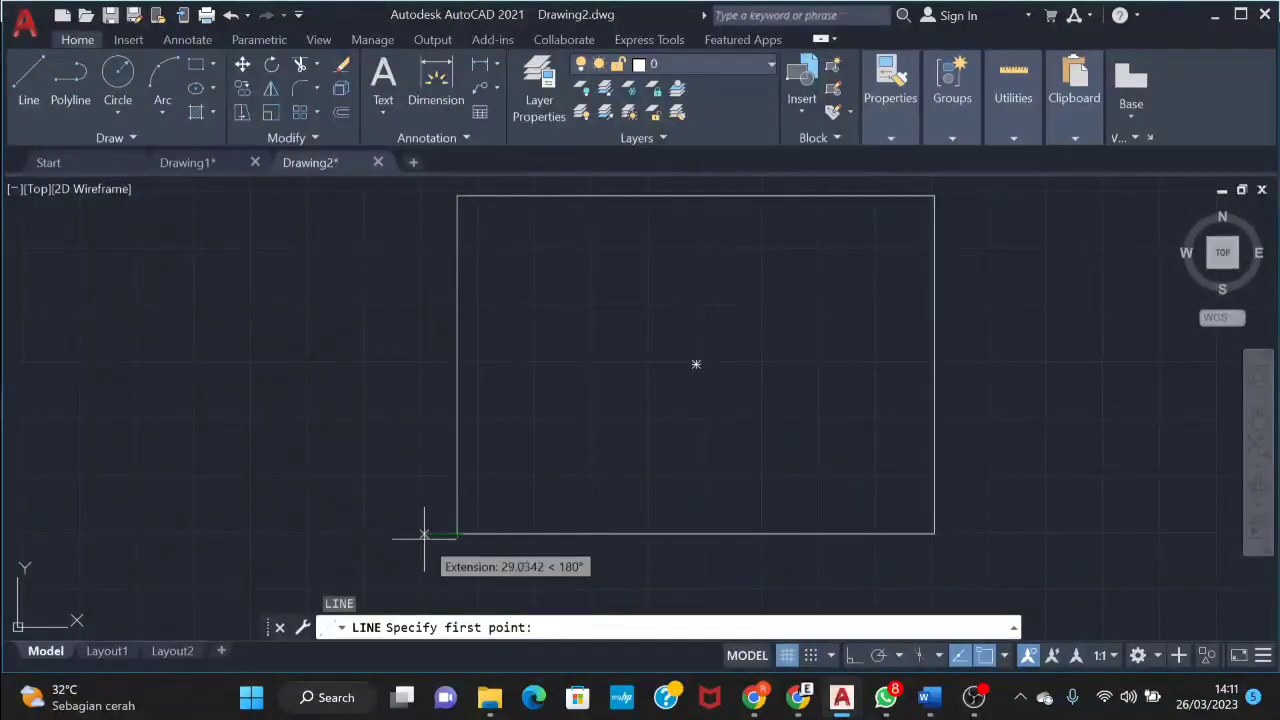
pyautogui.write('-10')
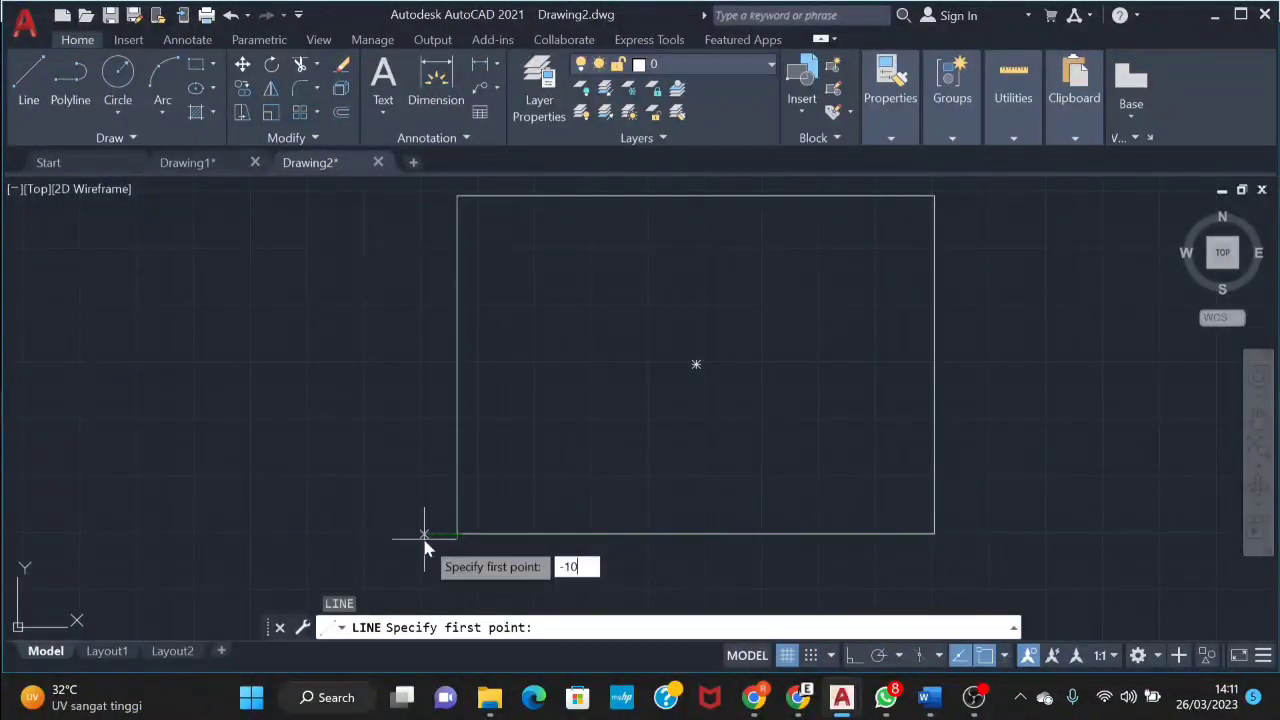
pyautogui.press('Return')
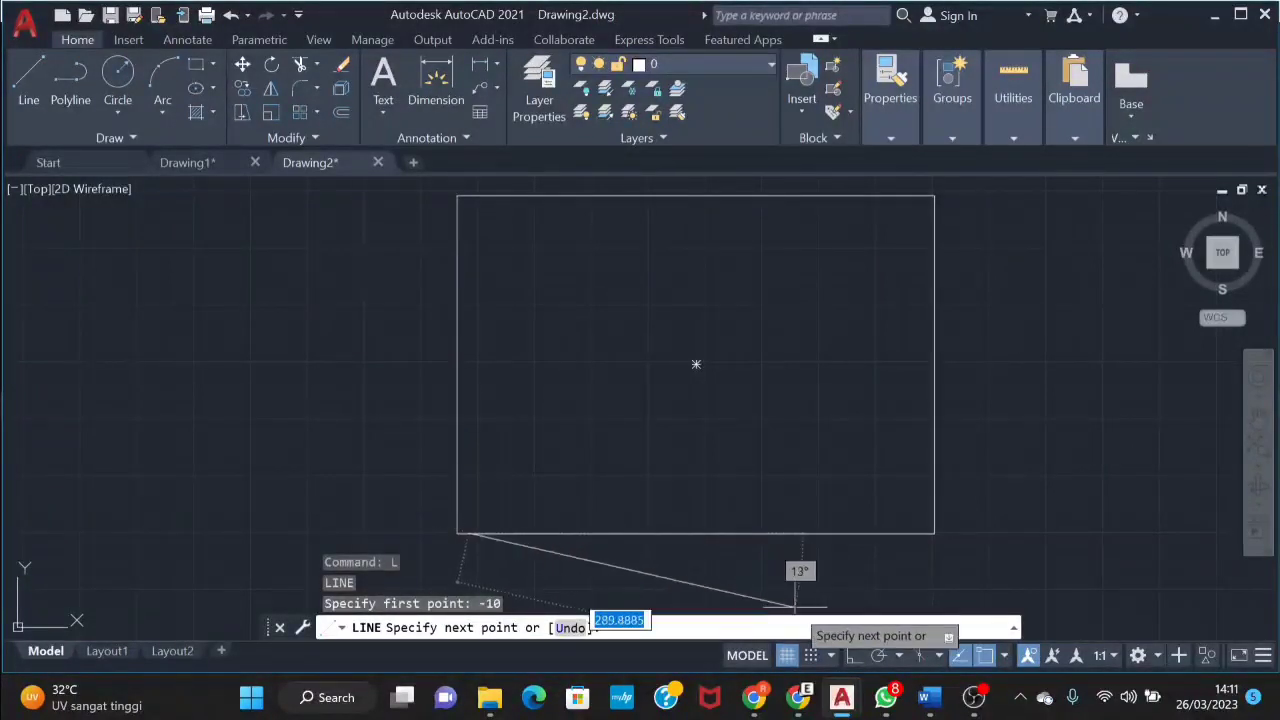
pyautogui.click(854, 655)
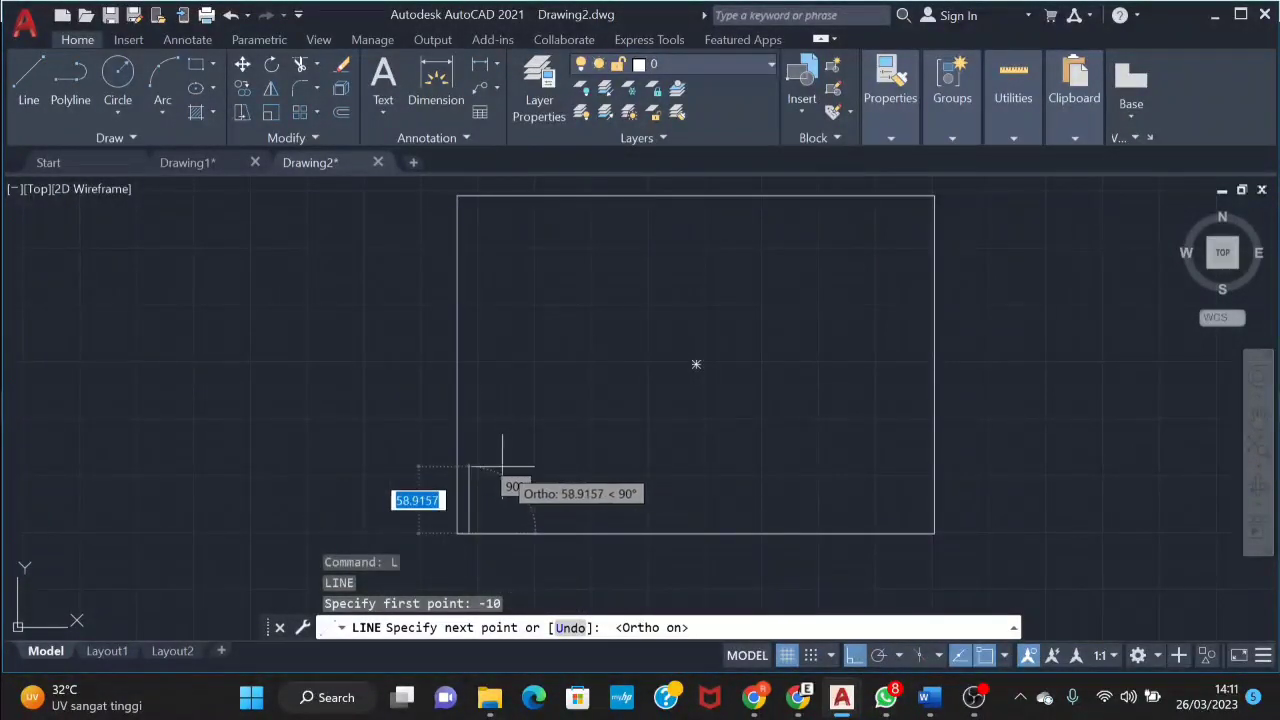
pyautogui.write('10')
pyautogui.press('Return')
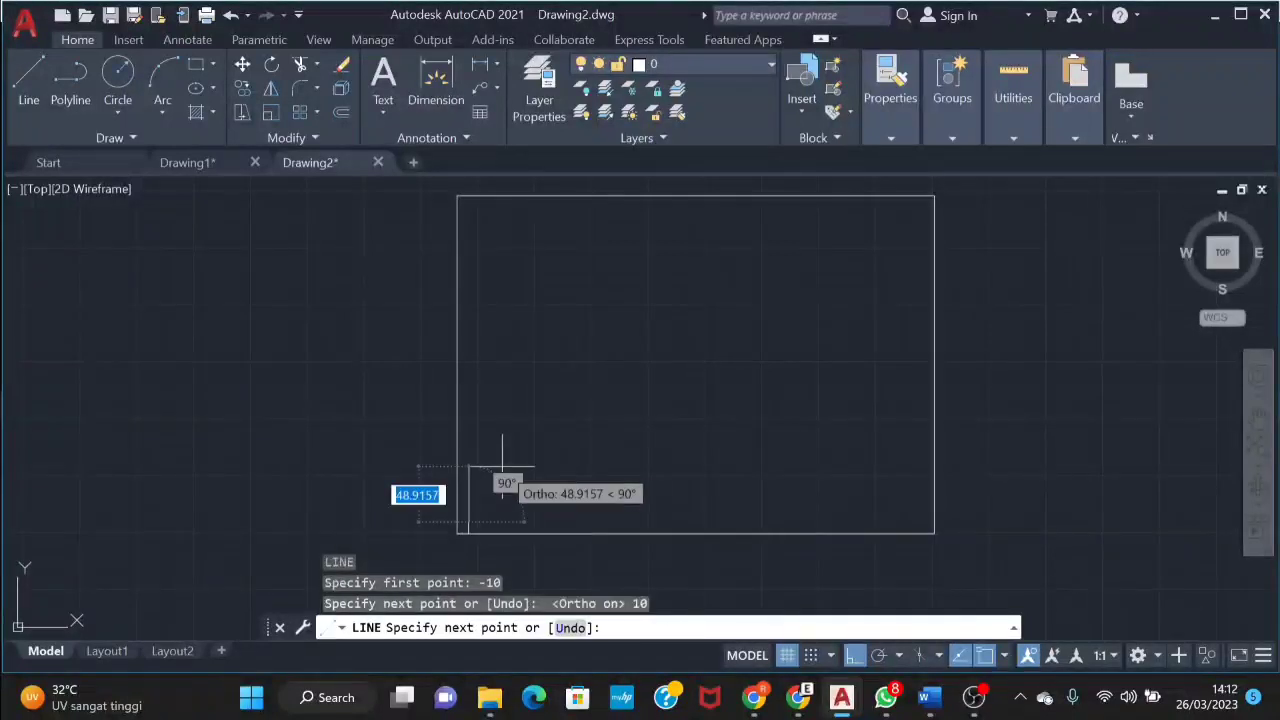
pyautogui.press('Escape')
# Draw the inner 400 by 277 border rectangle
pyautogui.write('c')
pyautogui.press('Return')
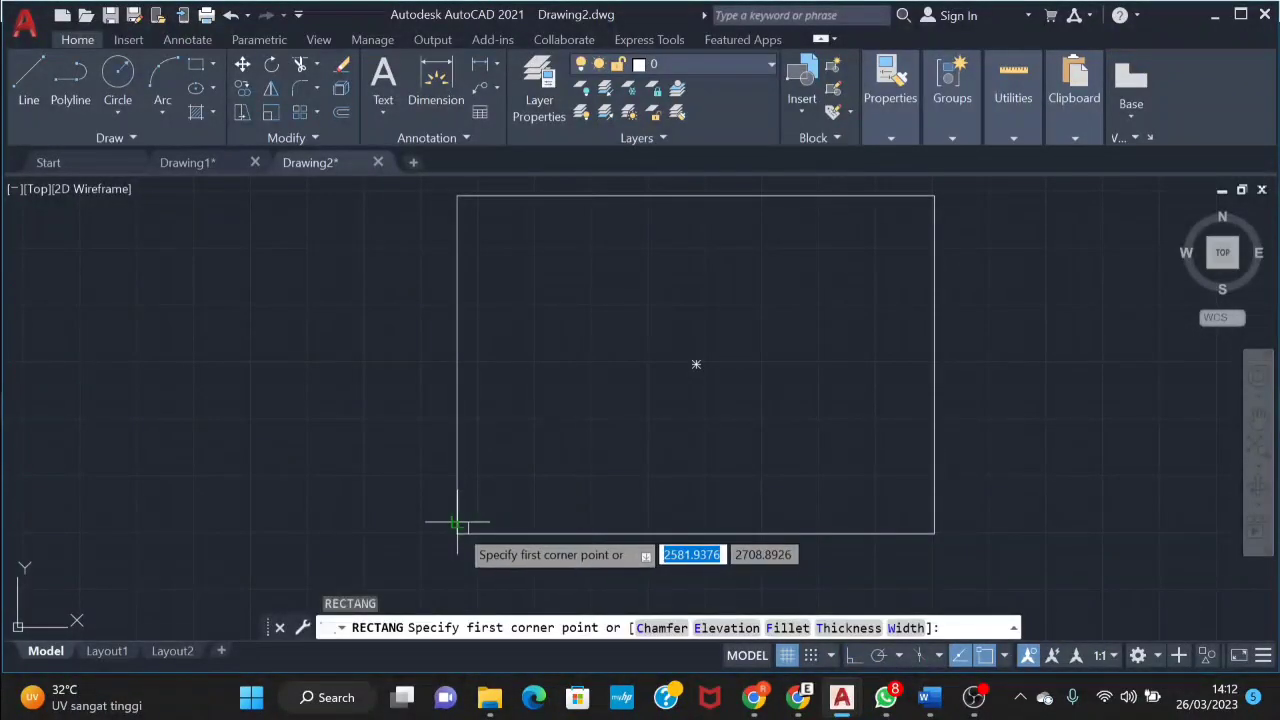
pyautogui.scroll(2, 460, 524)
pyautogui.click(474, 519)
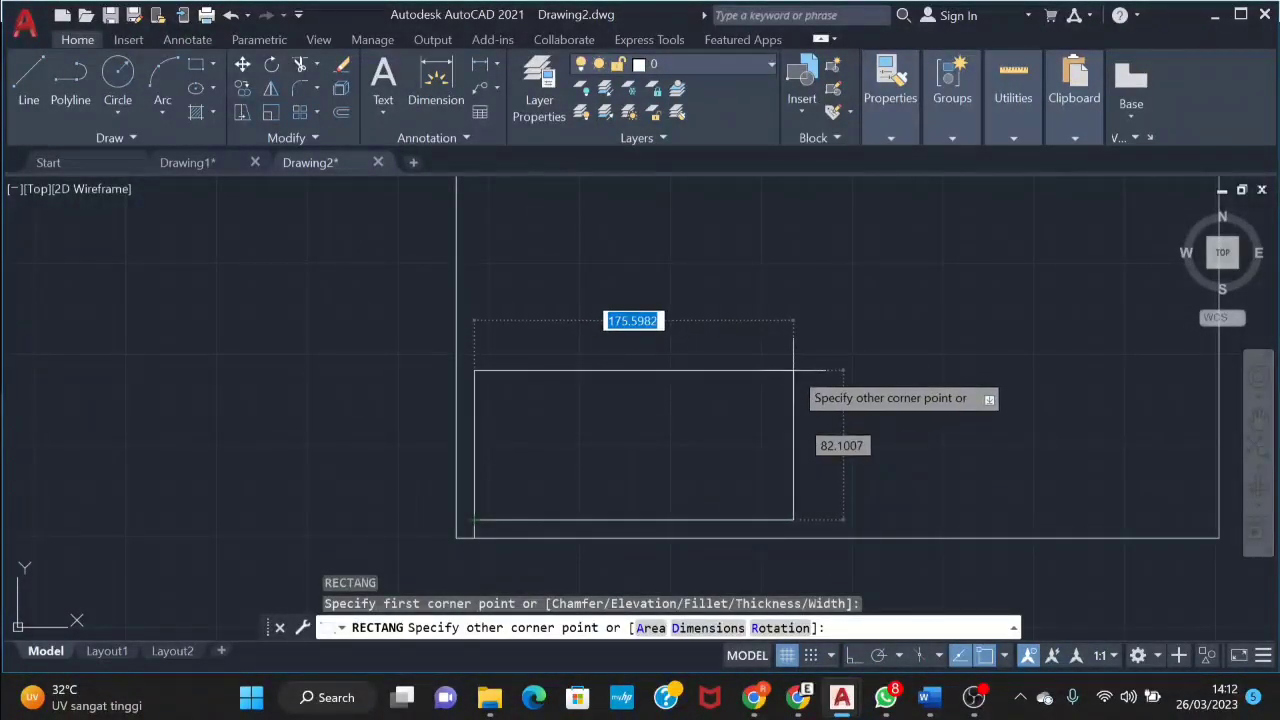
pyautogui.write('400')
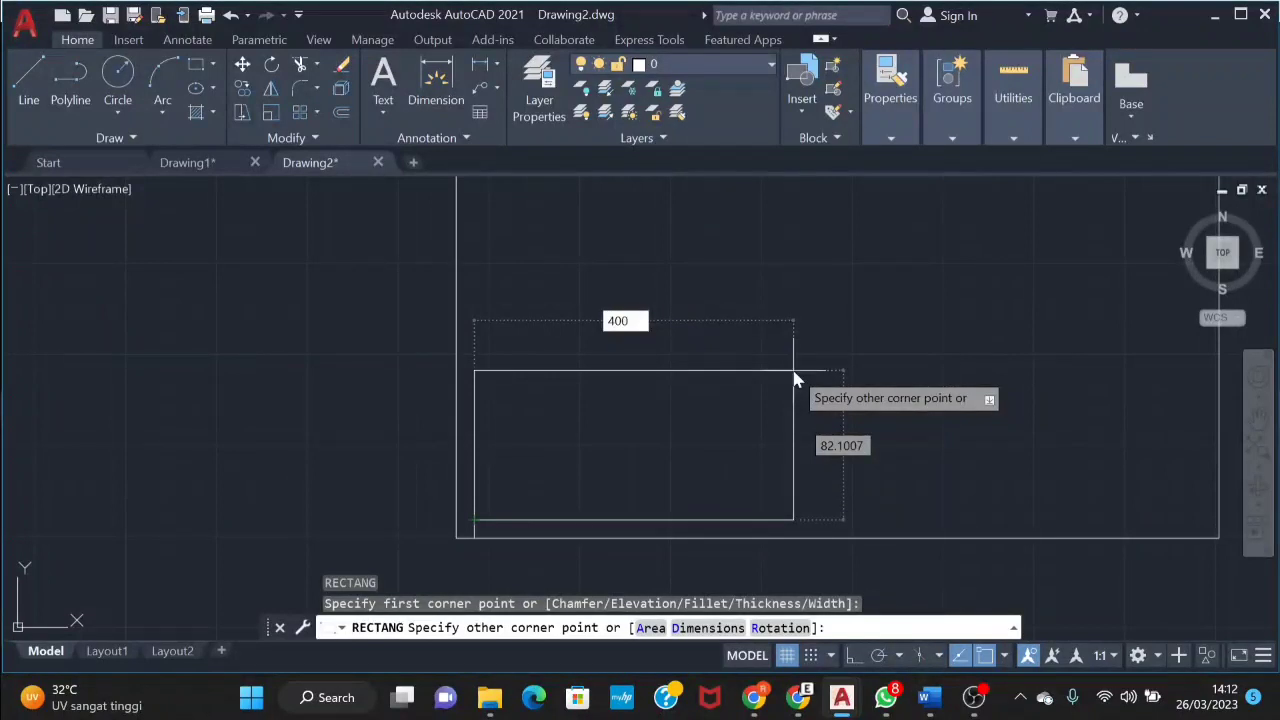
pyautogui.press('Tab')
pyautogui.write('277')
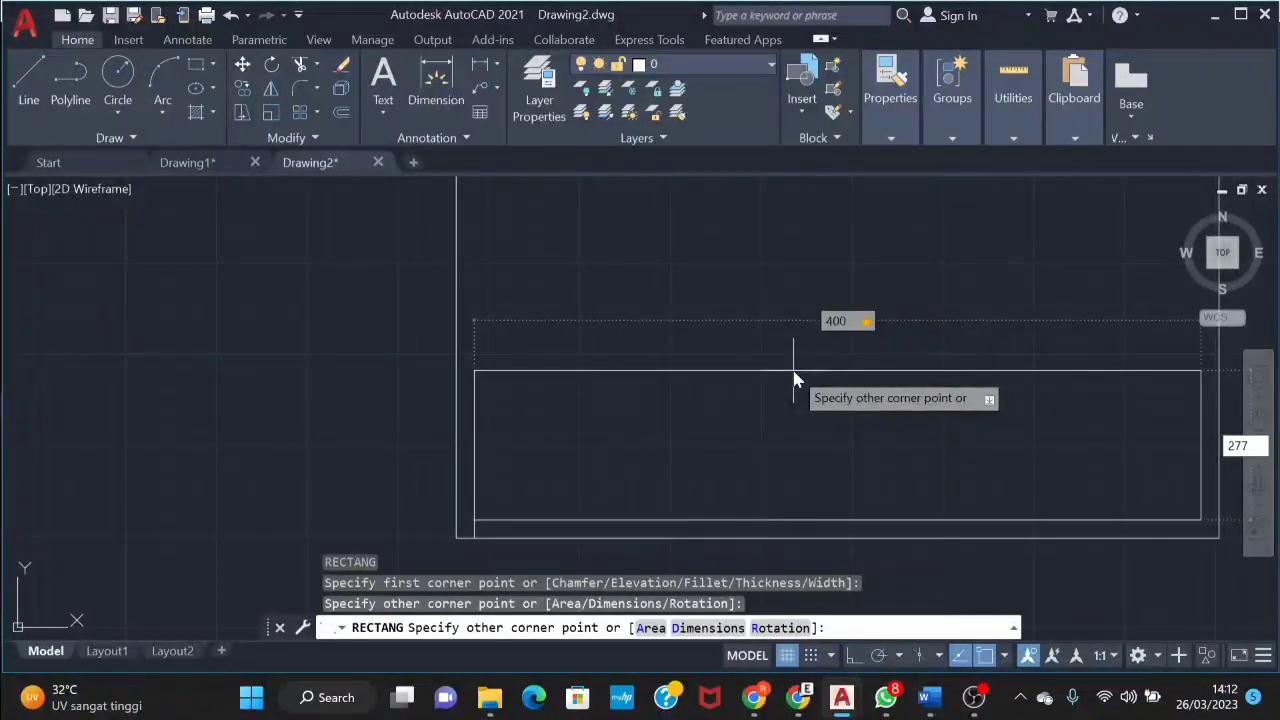
pyautogui.press('Return')
# Trim lines along the lower border edges with a fence
pyautogui.write('tr')
pyautogui.press('Return')
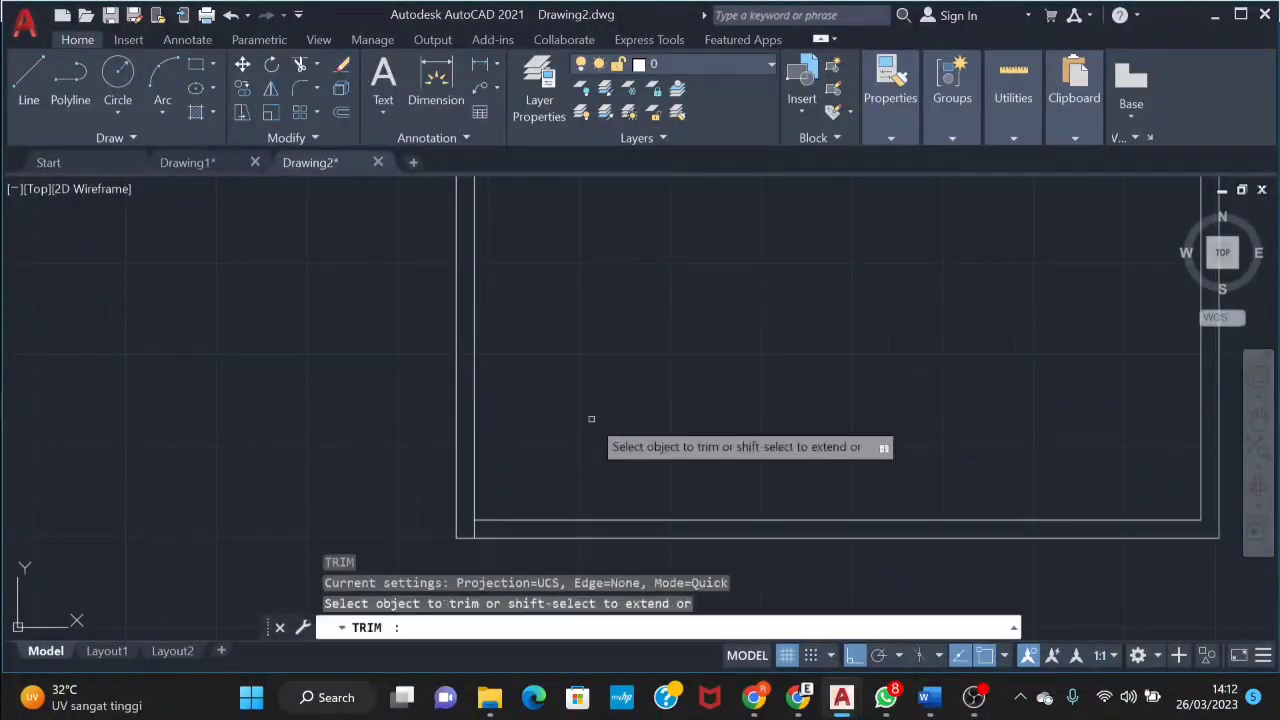
pyautogui.scroll(3, 487, 510)
pyautogui.moveTo(487, 510); pyautogui.dragTo(481, 241, button='middle')
pyautogui.moveTo(571, 420); pyautogui.dragTo(580, 480)
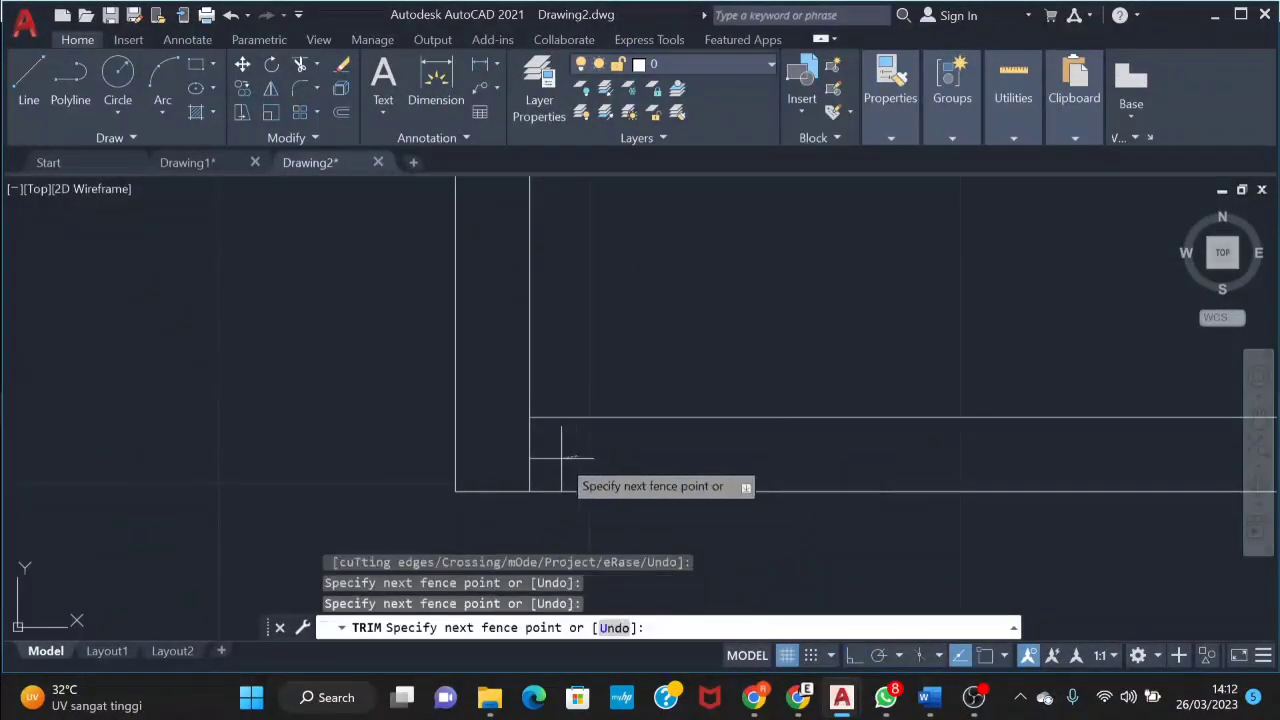
pyautogui.moveTo(540, 245); pyautogui.dragTo(665, 382, button='middle')
pyautogui.scroll(-1, 629, 437)
pyautogui.scroll(-1, 651, 429)
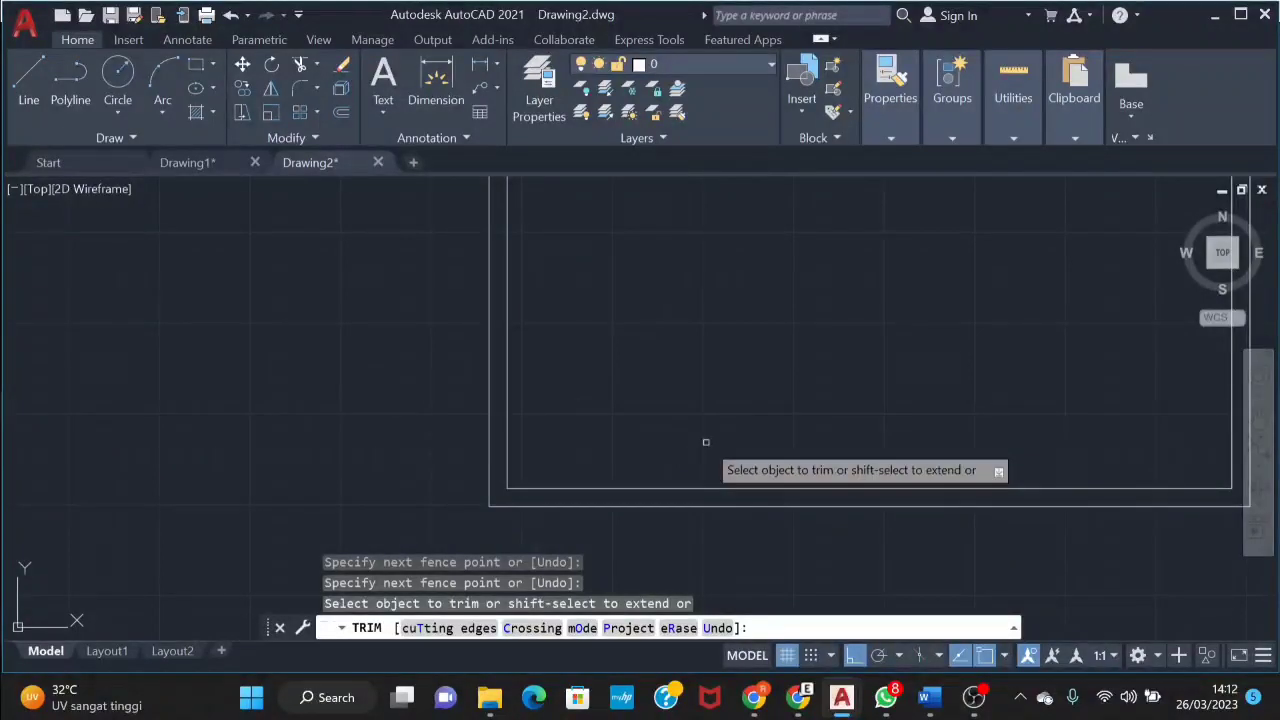
# Trim a border segment, then restart the line tool at the frame's inner corner
pyautogui.click(705, 442)
pyautogui.press('Escape')
pyautogui.write('l')
pyautogui.press('Return')
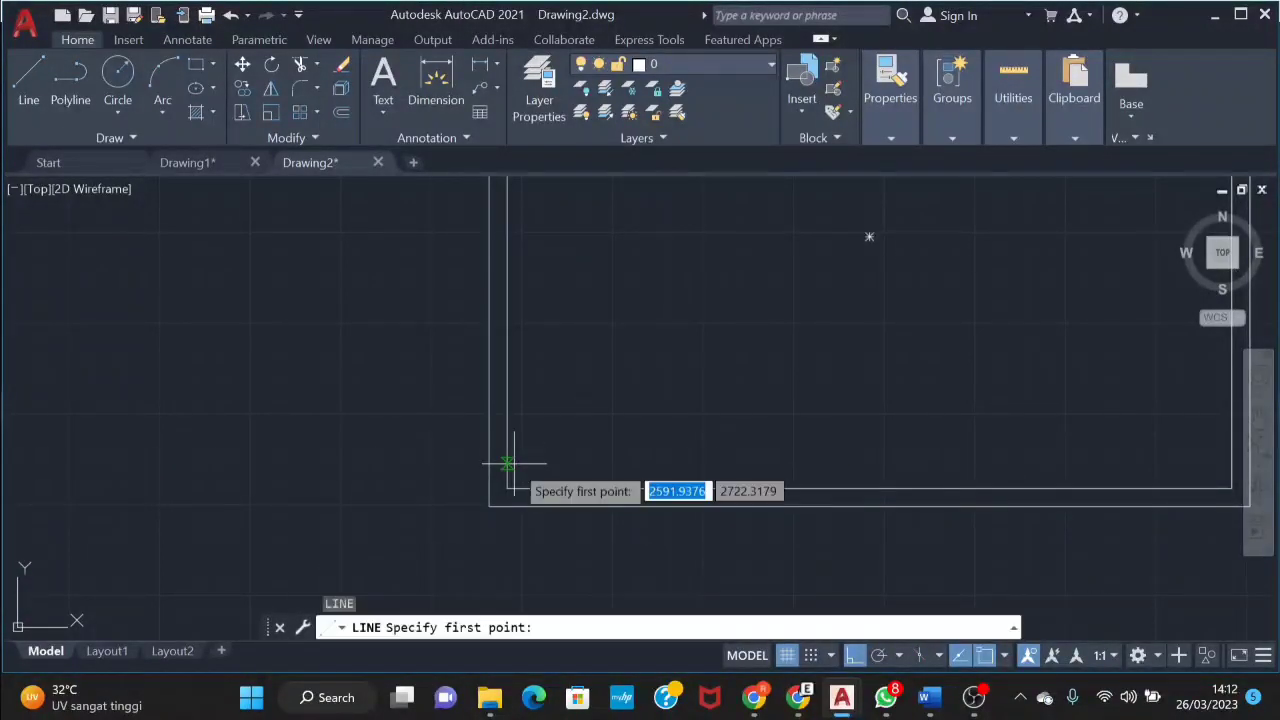
pyautogui.click(507, 490)
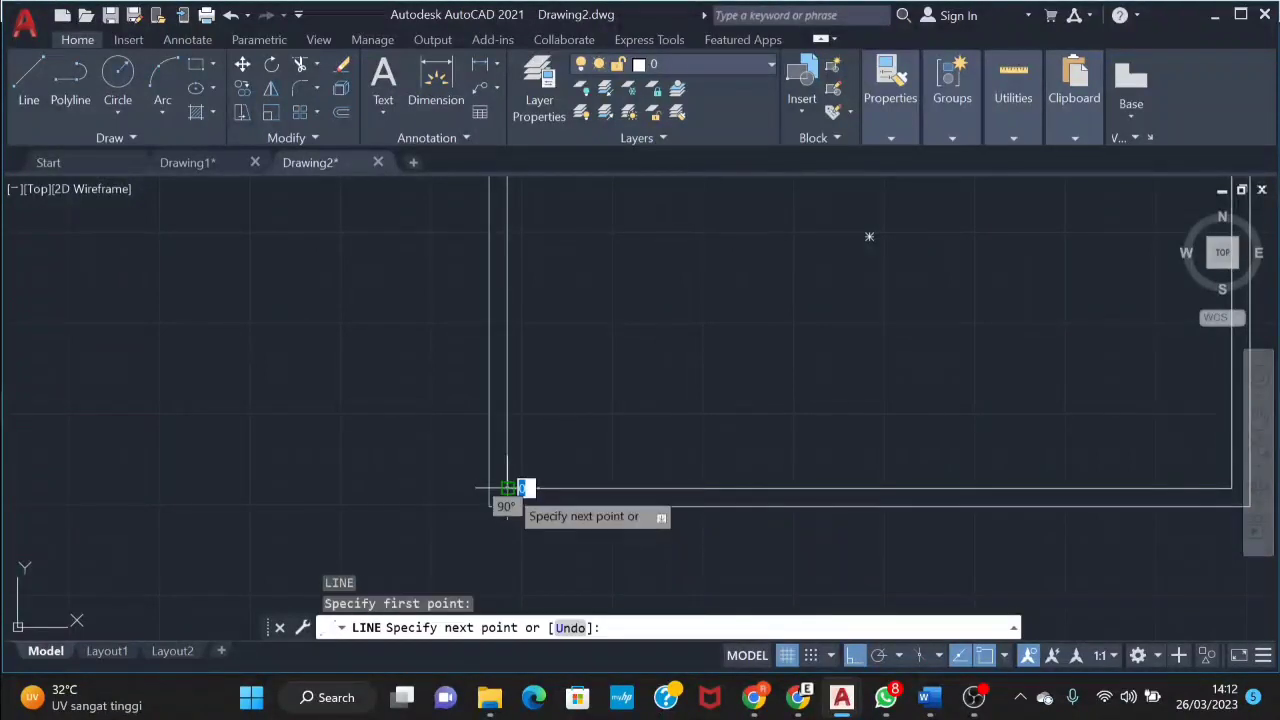
pyautogui.press('Escape')
pyautogui.scroll(3, 510, 497)
pyautogui.press('Return')
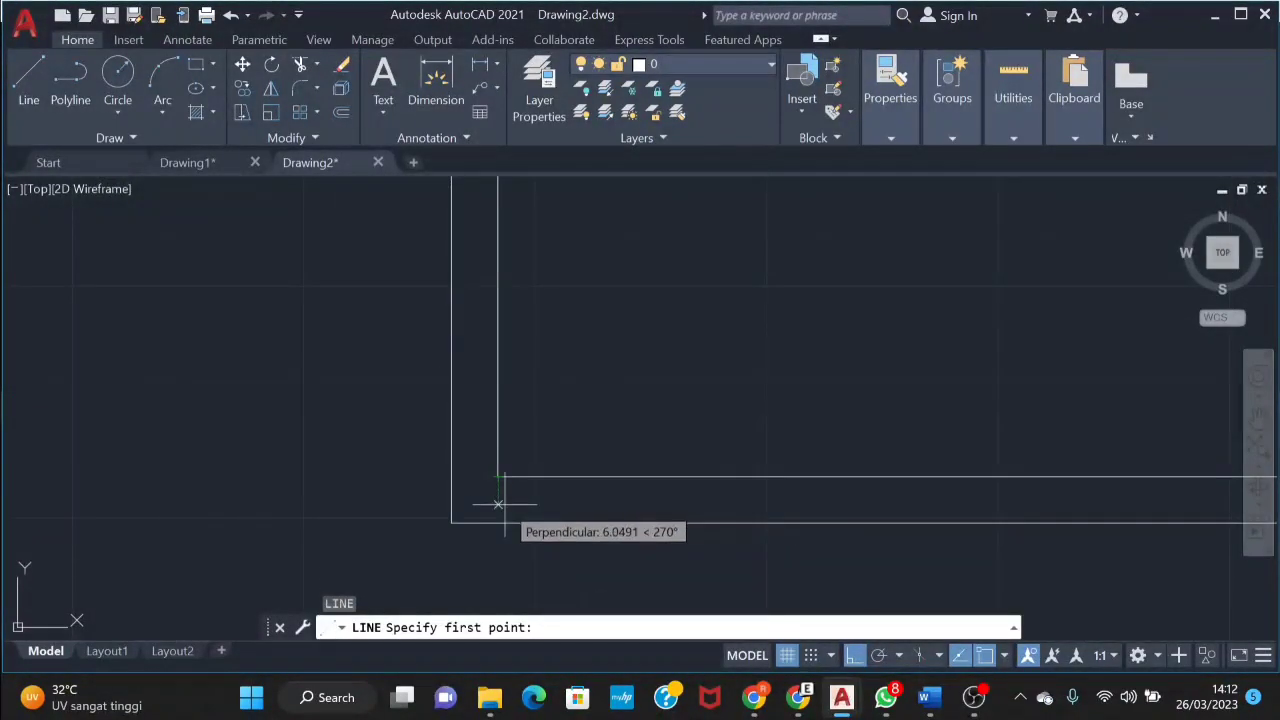
# Draw the band's top edge 30 units up, across to the frame's right edge
pyautogui.write('-30')
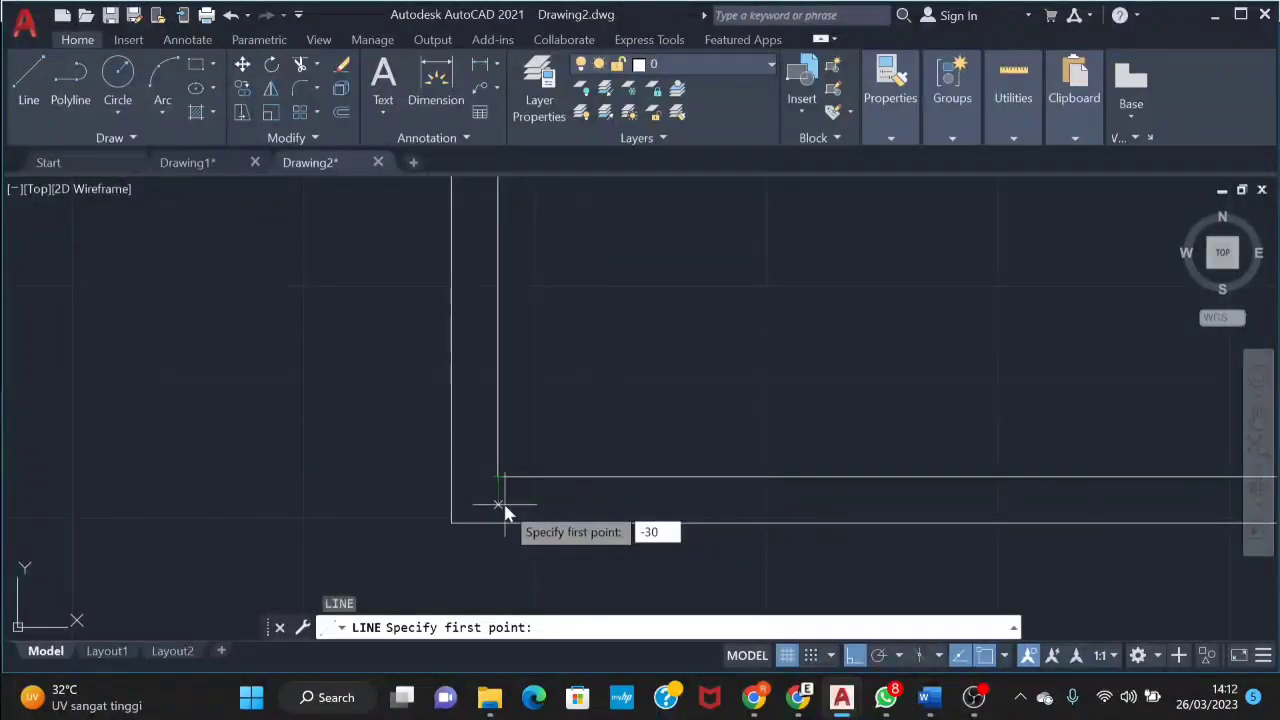
pyautogui.press('Return')
pyautogui.scroll(-2, 829, 351)
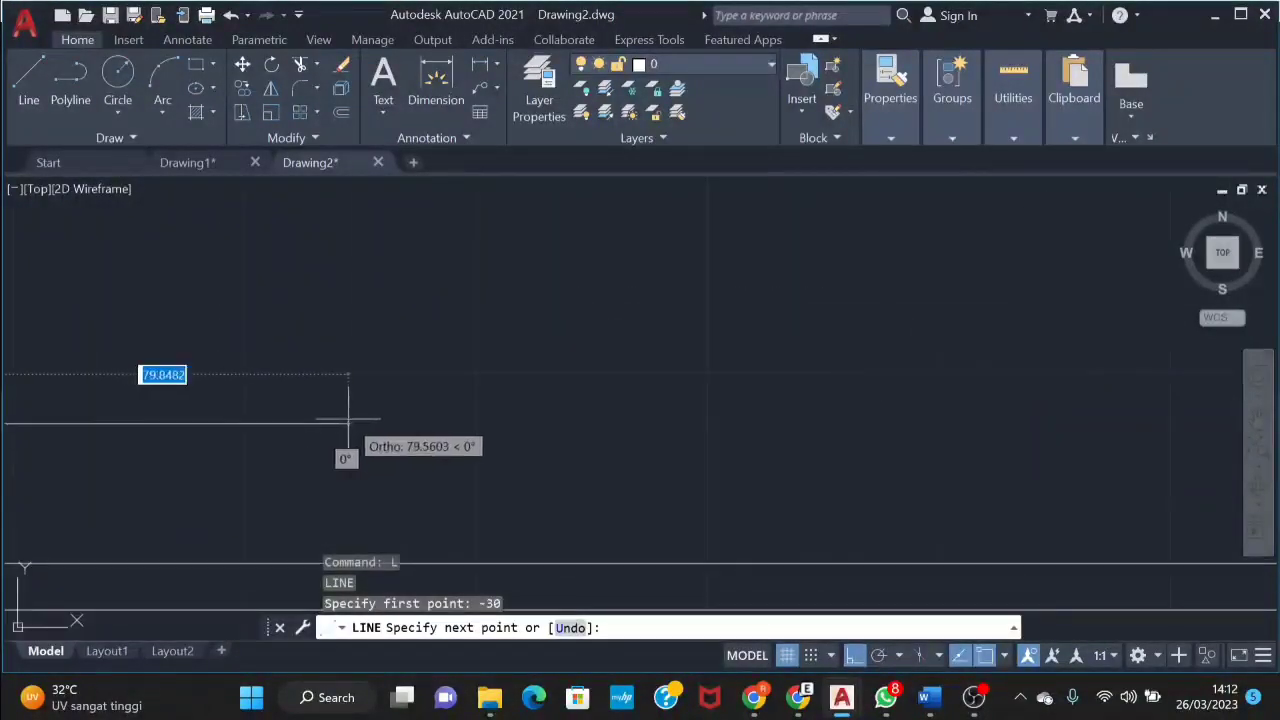
pyautogui.moveTo(343, 428)
pyautogui.mouseDown(button='middle')
pyautogui.moveTo(356, 417)
pyautogui.moveTo(334, 428)
pyautogui.mouseUp(button='middle')
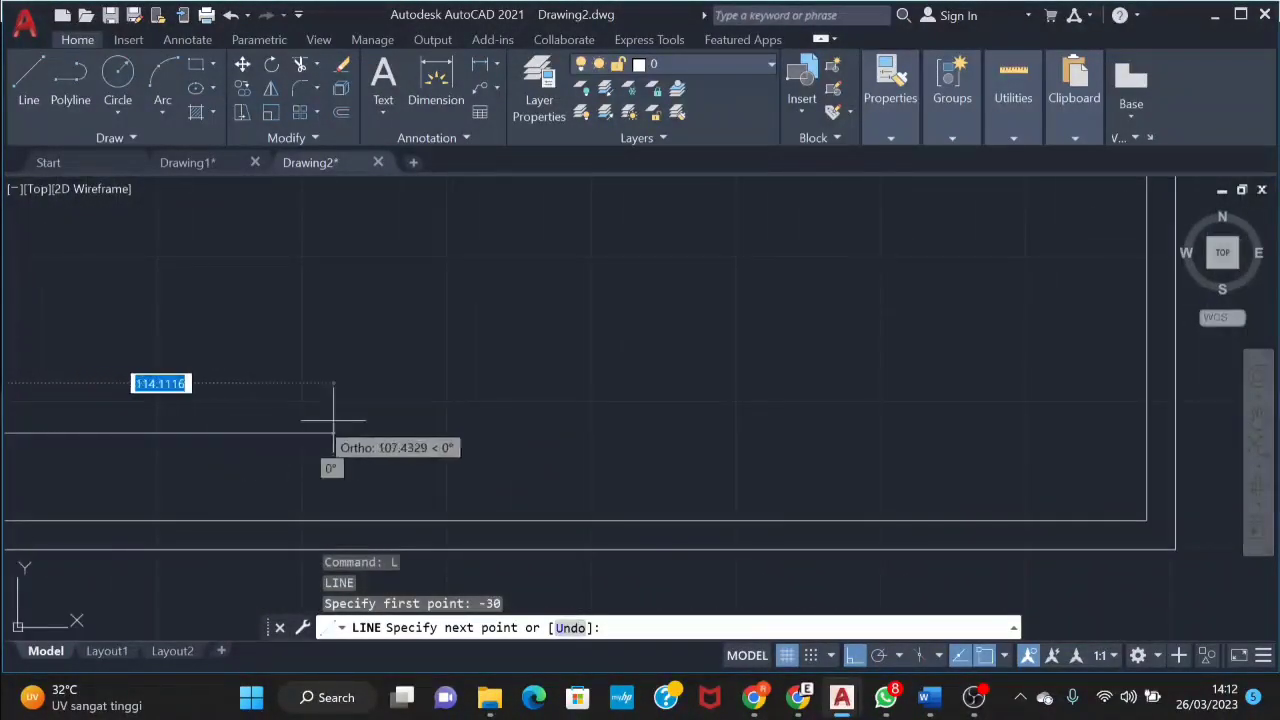
pyautogui.click(1145, 434)
pyautogui.press('Escape')
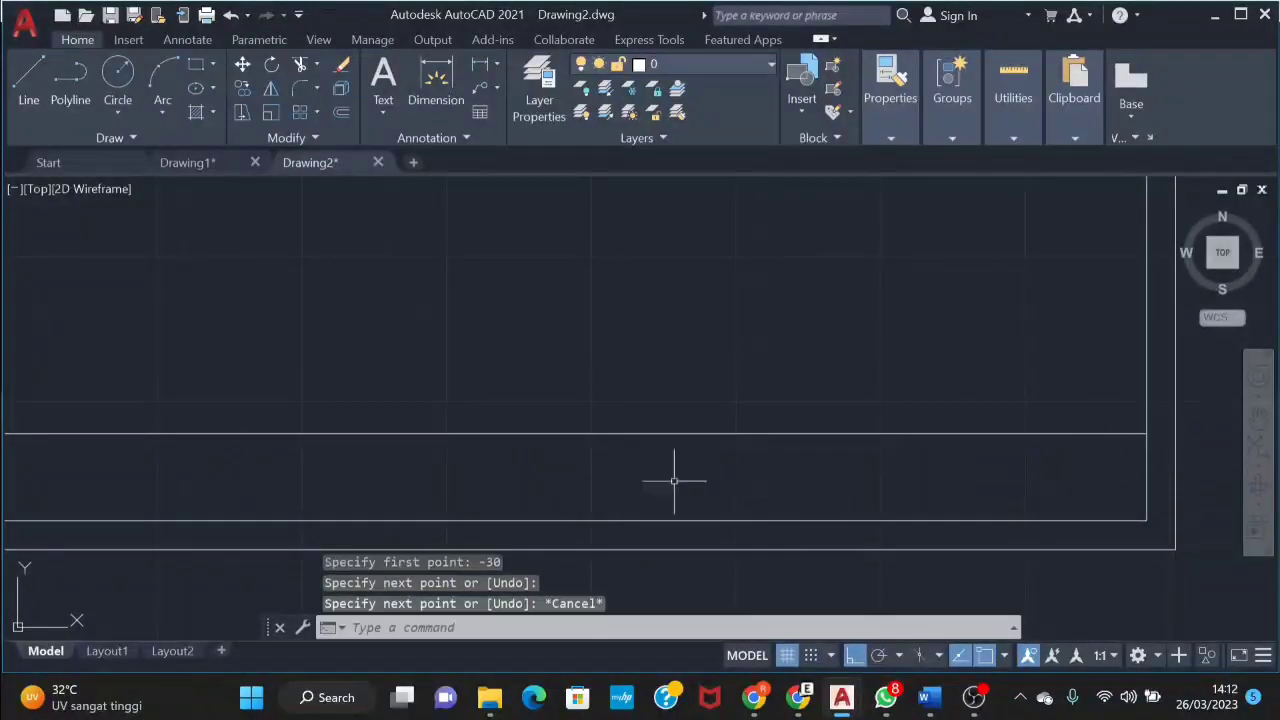
pyautogui.scroll(2, 677, 480)
pyautogui.scroll(1, 766, 443)
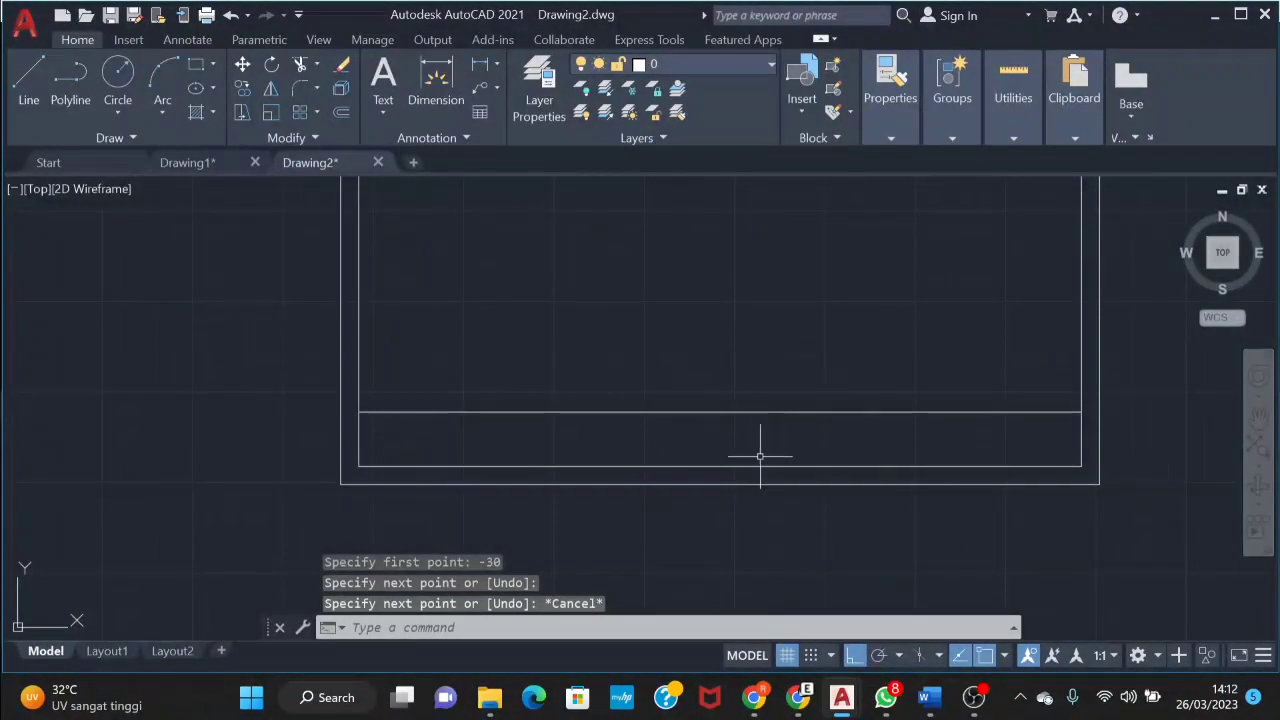
# Draw the vertical divider starting 112 units along the band
pyautogui.press('space')
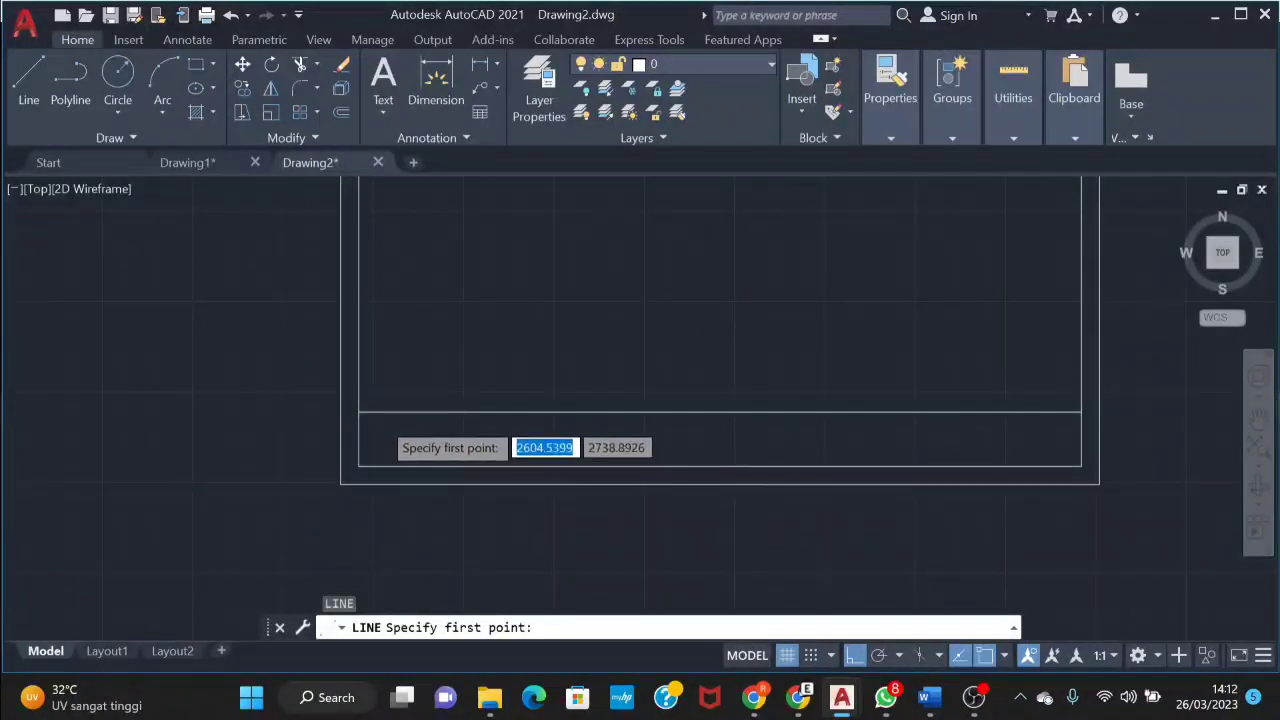
pyautogui.scroll(2, 392, 440)
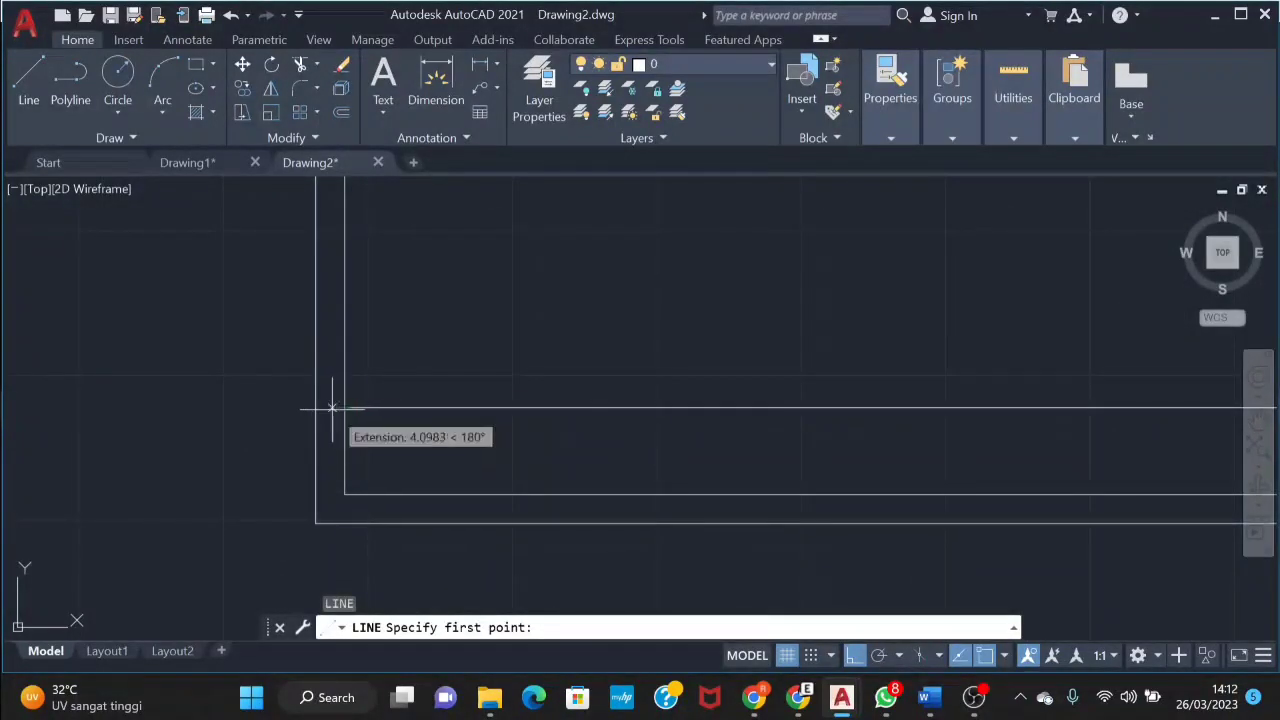
pyautogui.write('-')
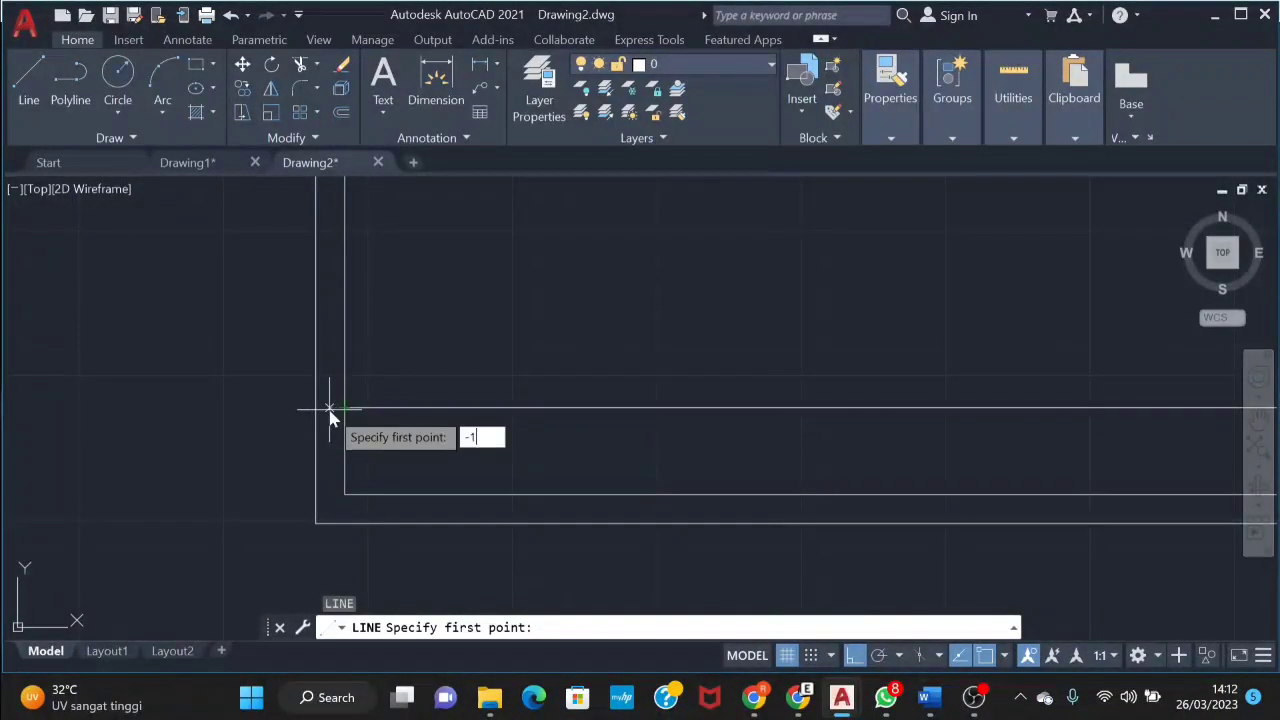
pyautogui.write('112')
pyautogui.press('Return')
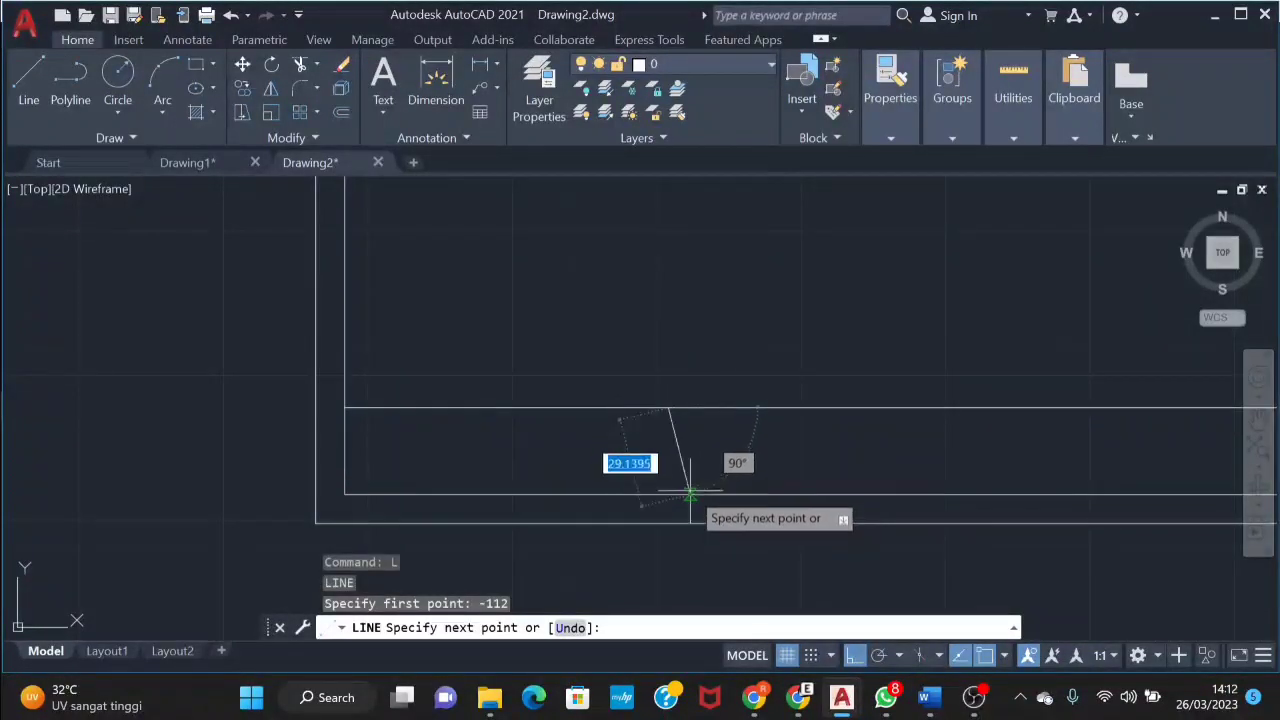
pyautogui.press('Escape')
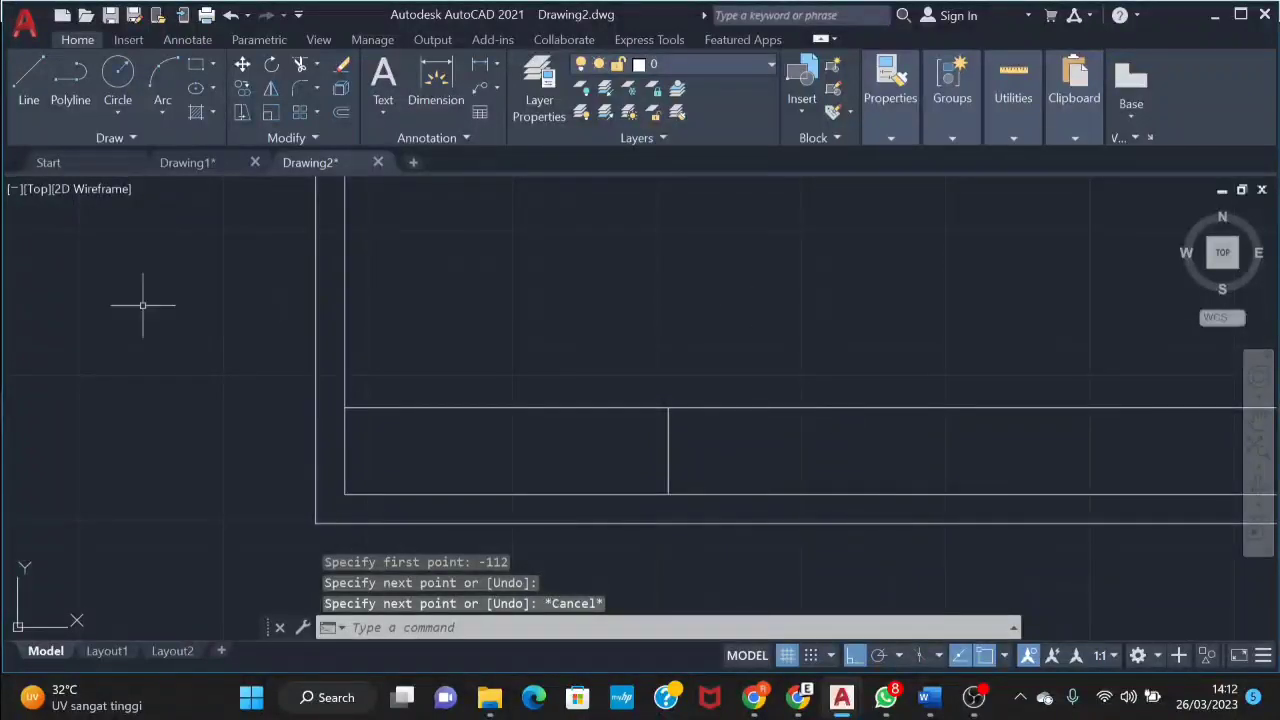
# Compare against Drawing1's finished title block, then return to Drawing2
pyautogui.click(223, 164)
pyautogui.scroll(4, 333, 490)
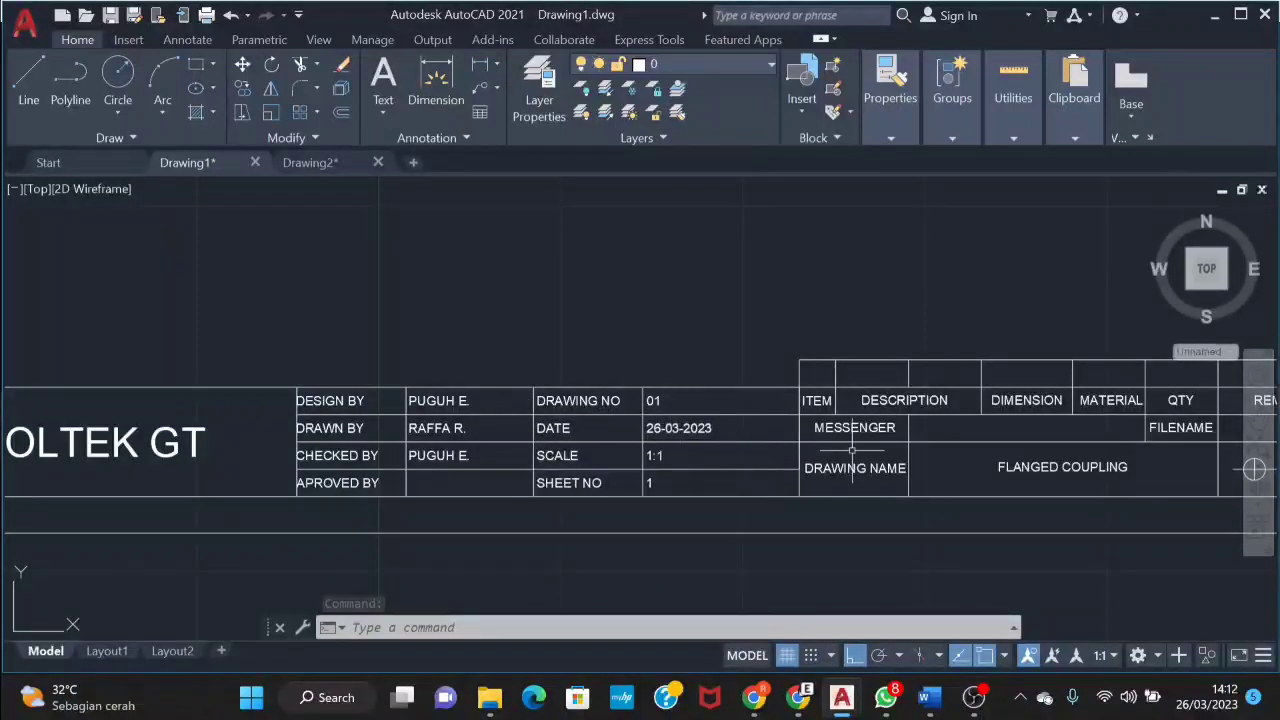
pyautogui.click(343, 170)
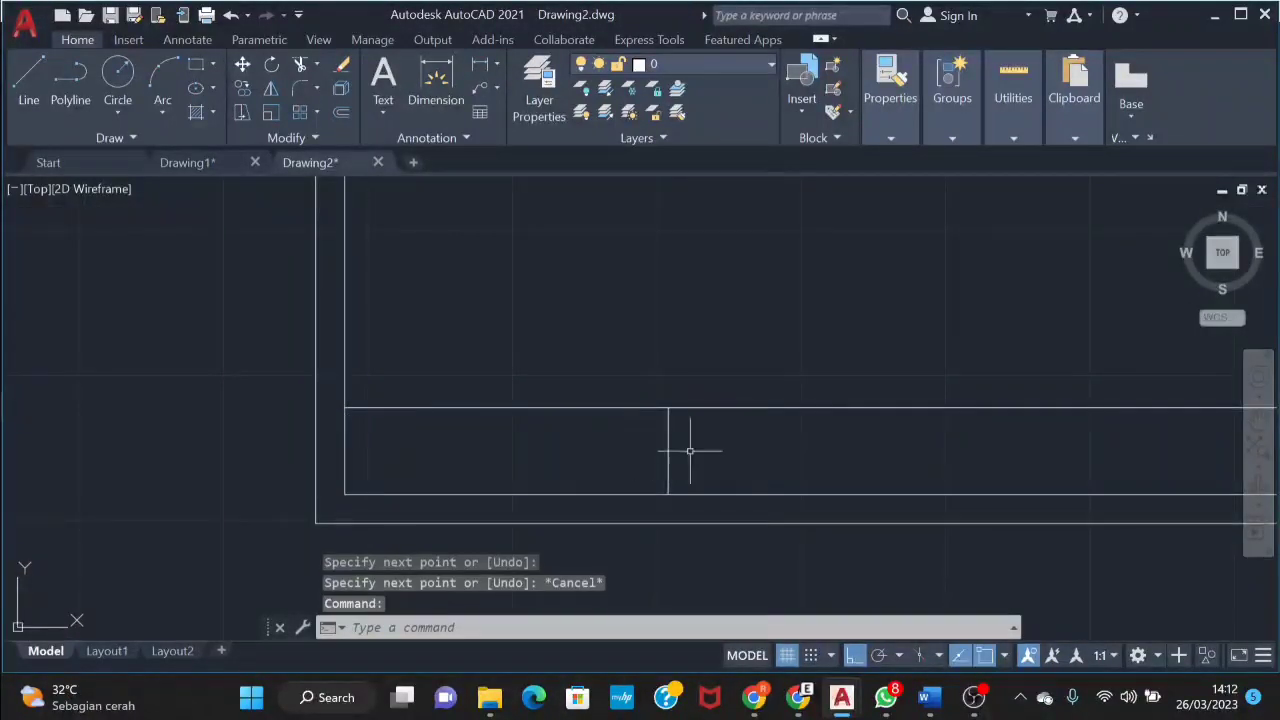
pyautogui.click(20, 622)
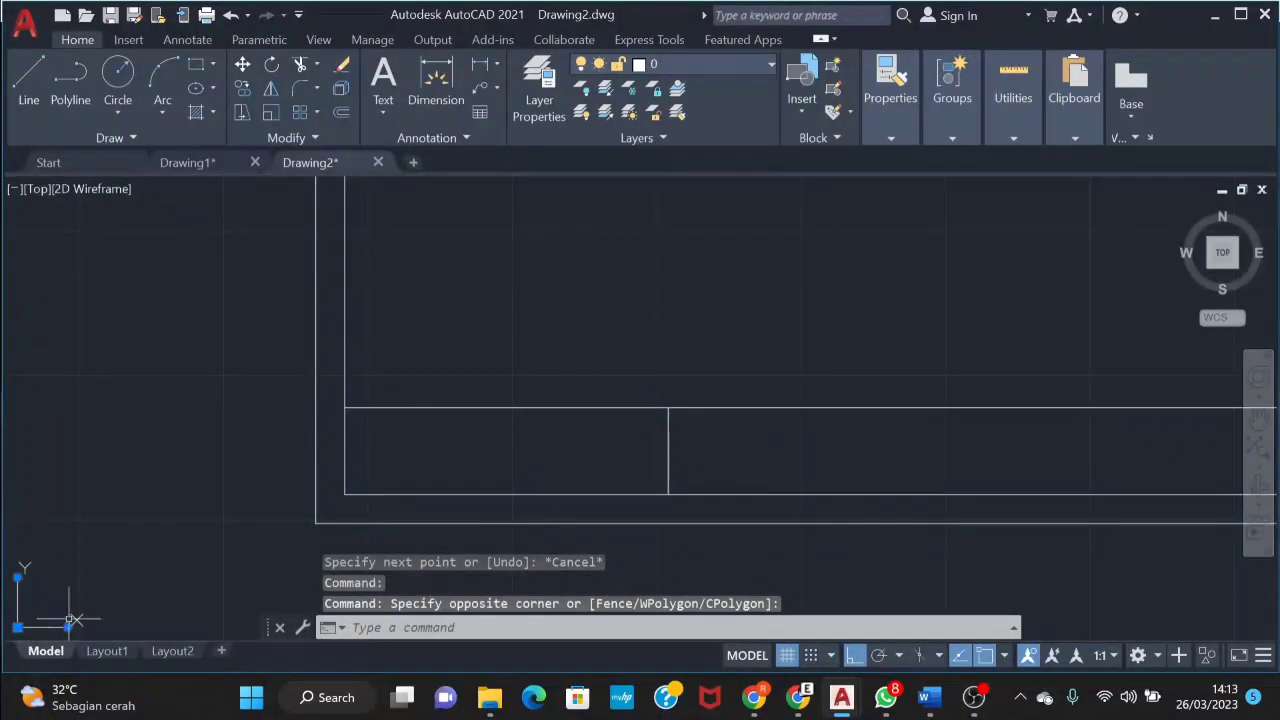
pyautogui.click(16, 630)
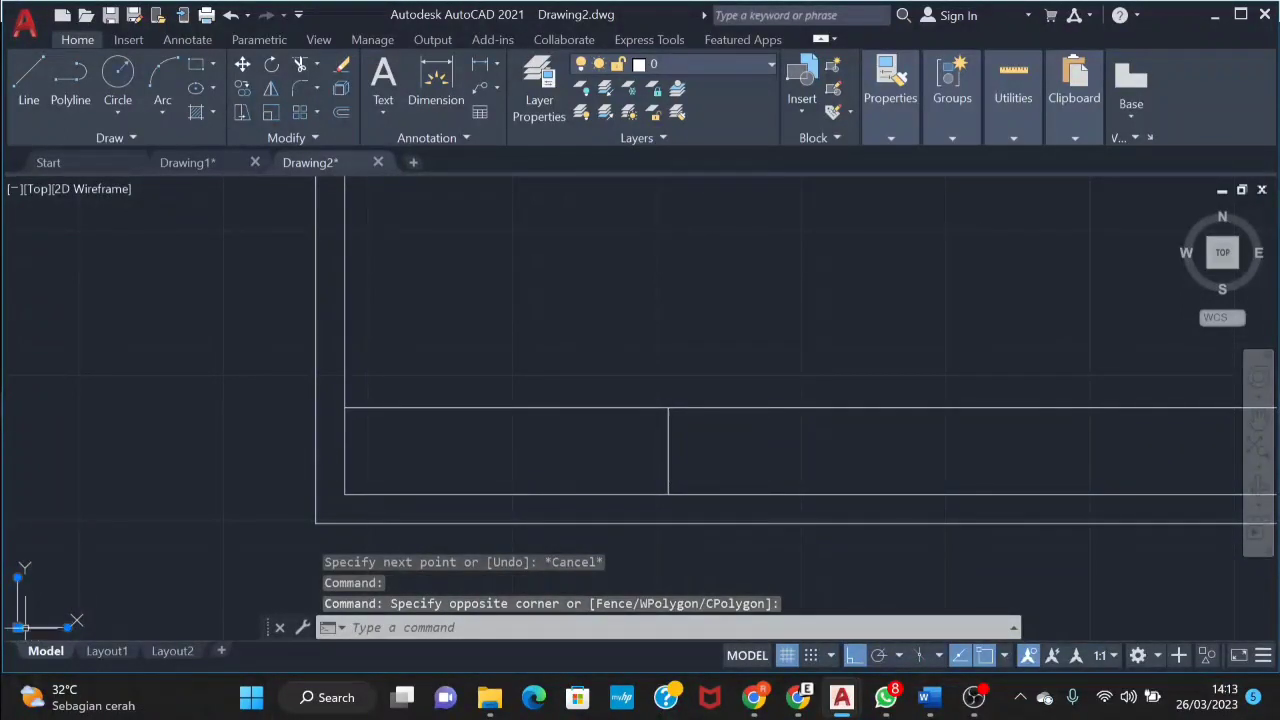
pyautogui.rightClick(18, 626)
# Cancel a UCS origin move and centre the title band in view
pyautogui.click(262, 510)
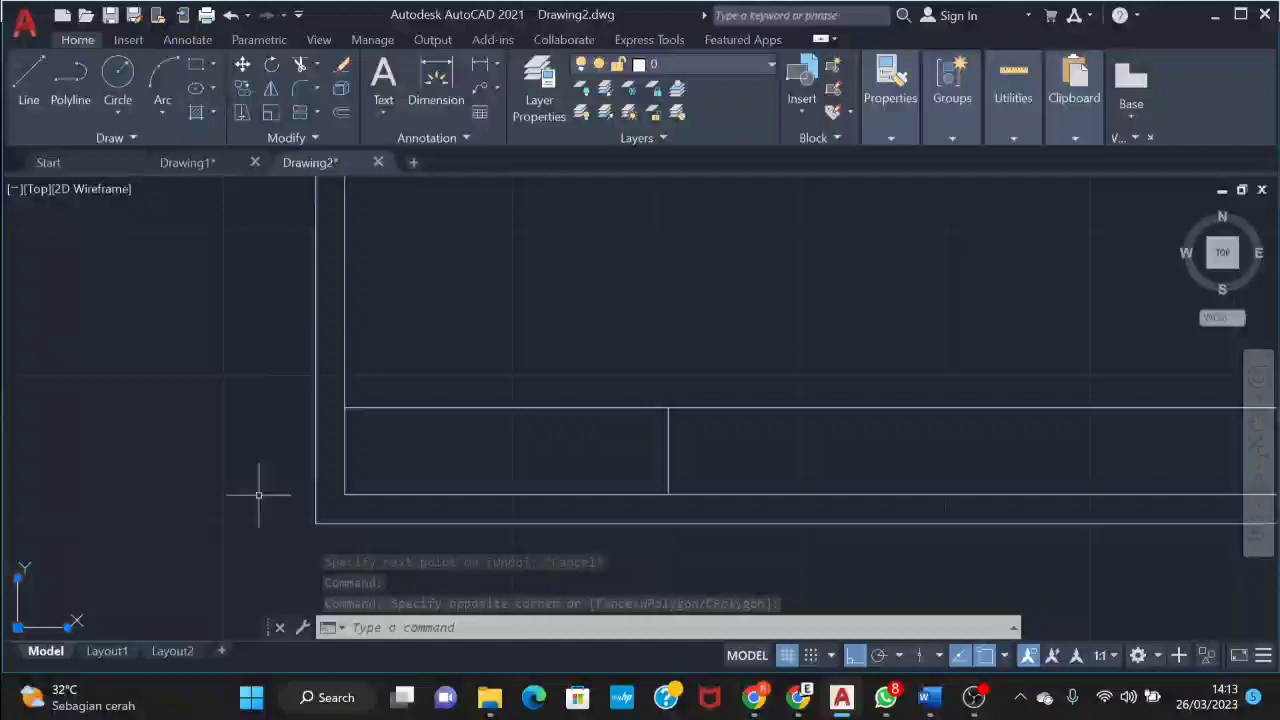
pyautogui.click(64, 598)
pyautogui.click(16, 628)
pyautogui.click(16, 628)
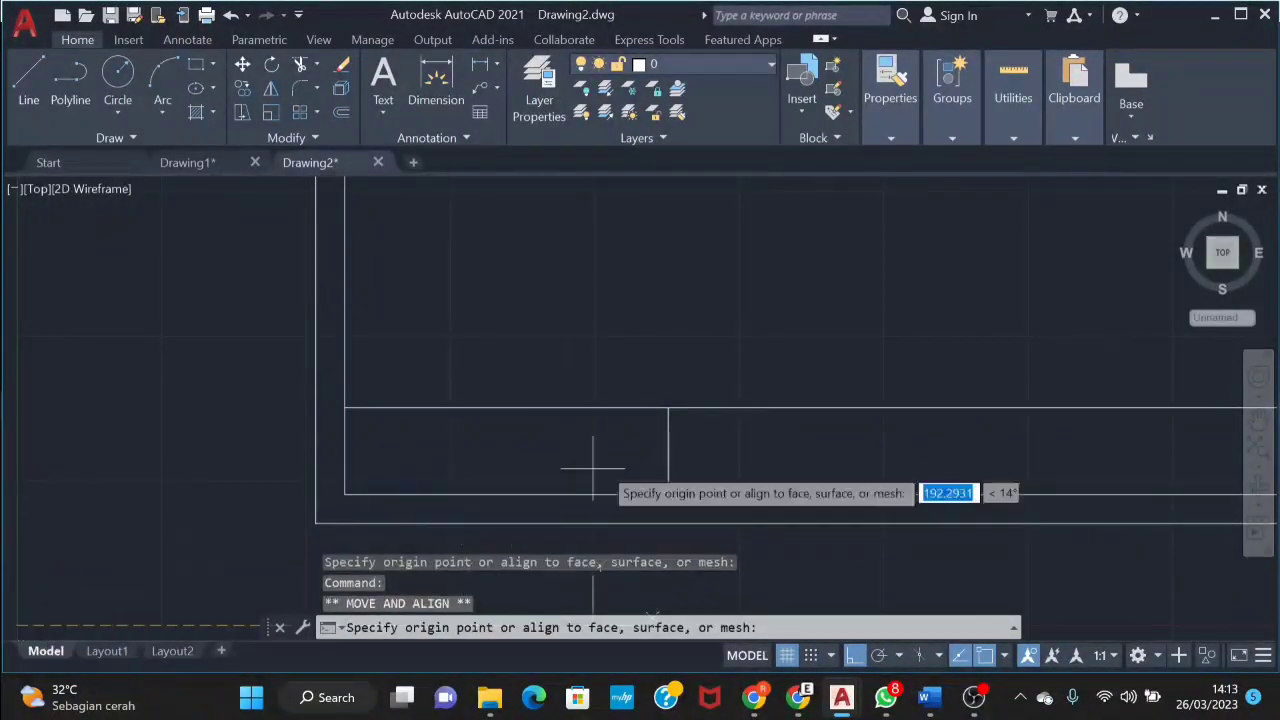
pyautogui.scroll(2, 674, 490)
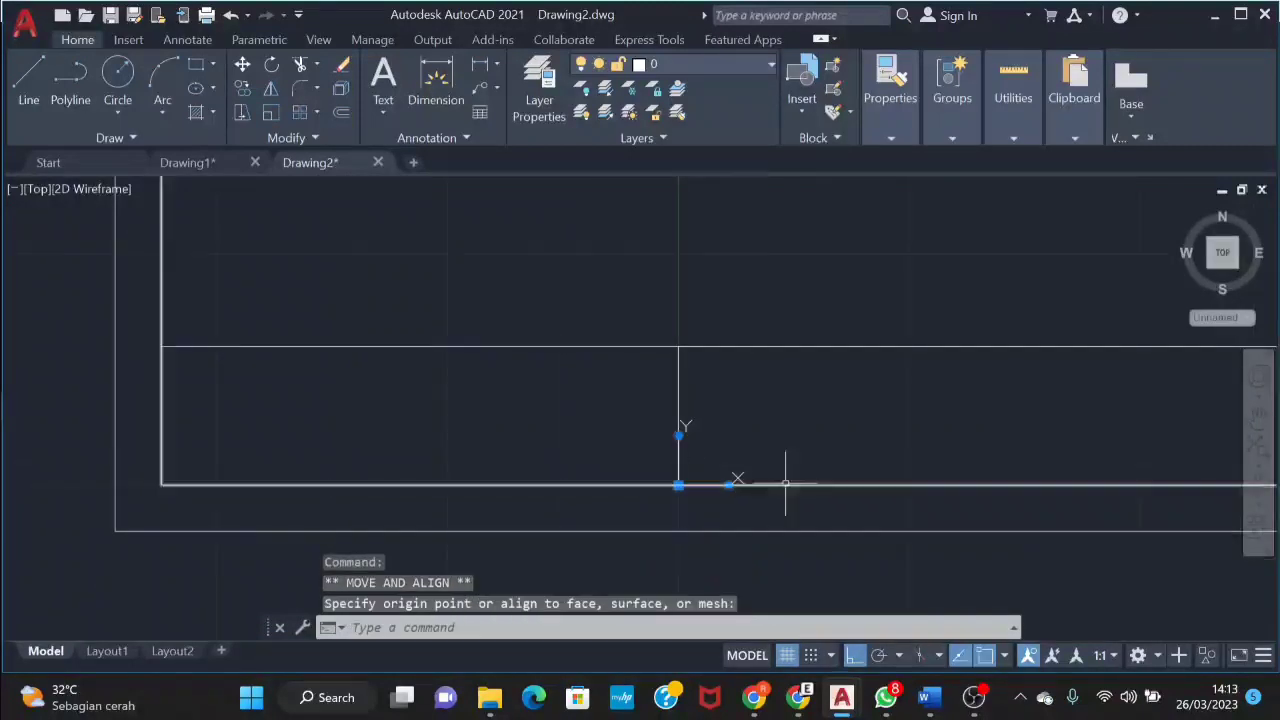
pyautogui.press('Escape')
pyautogui.scroll(-2, 799, 485)
pyautogui.moveTo(799, 485); pyautogui.dragTo(691, 463, button='middle')
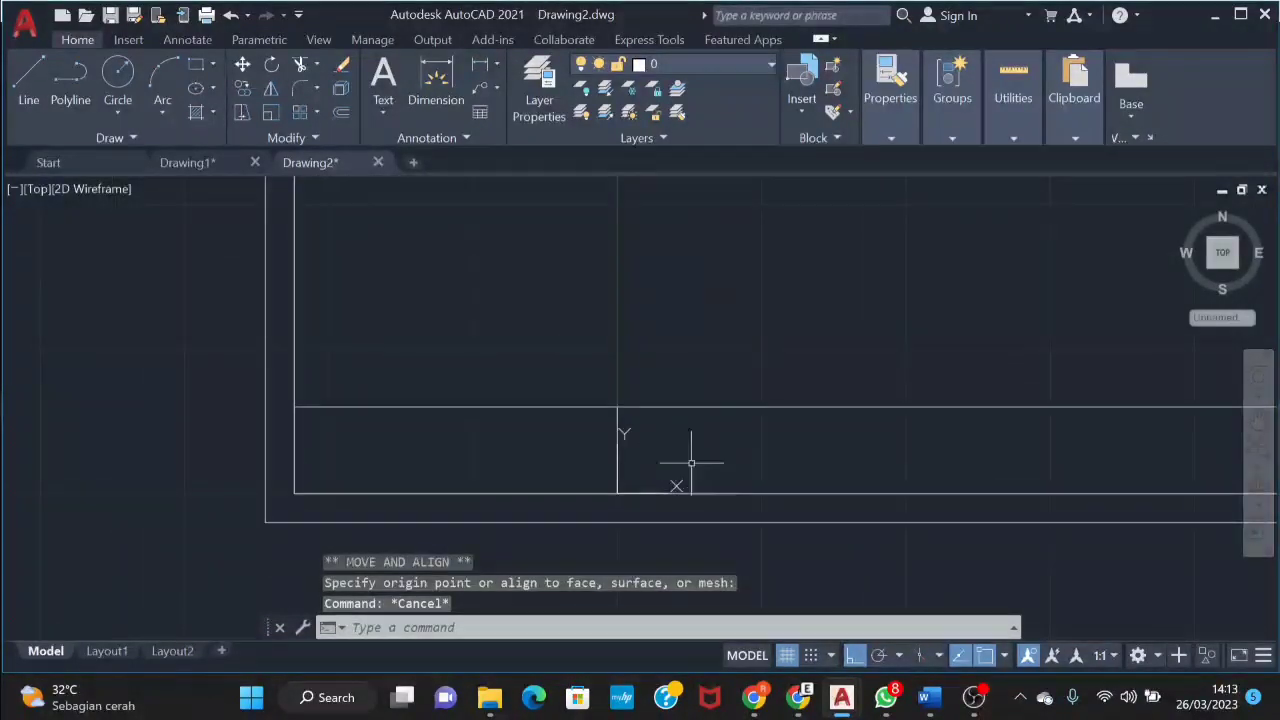
# Select the first vertical divider line
pyautogui.click(649, 424)
pyautogui.click(600, 430)
pyautogui.write('co')
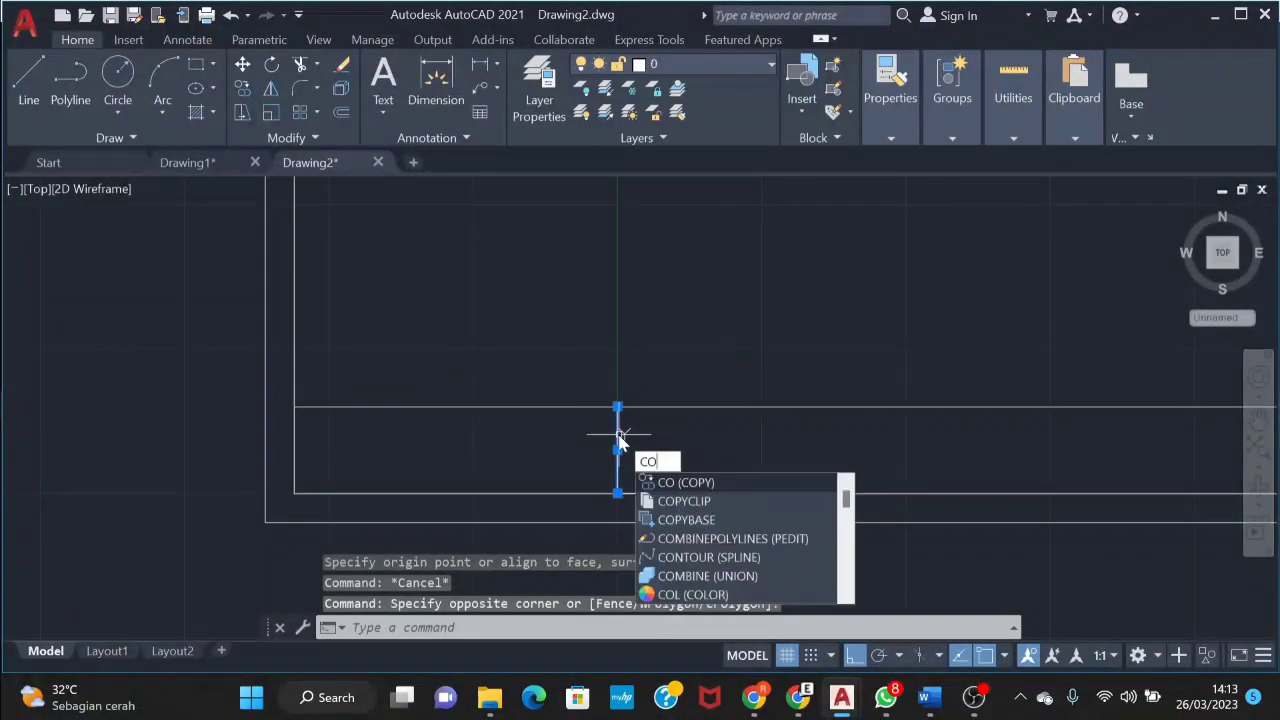
pyautogui.press('BackSpace')
pyautogui.press('BackSpace')
pyautogui.rightClick(582, 380)
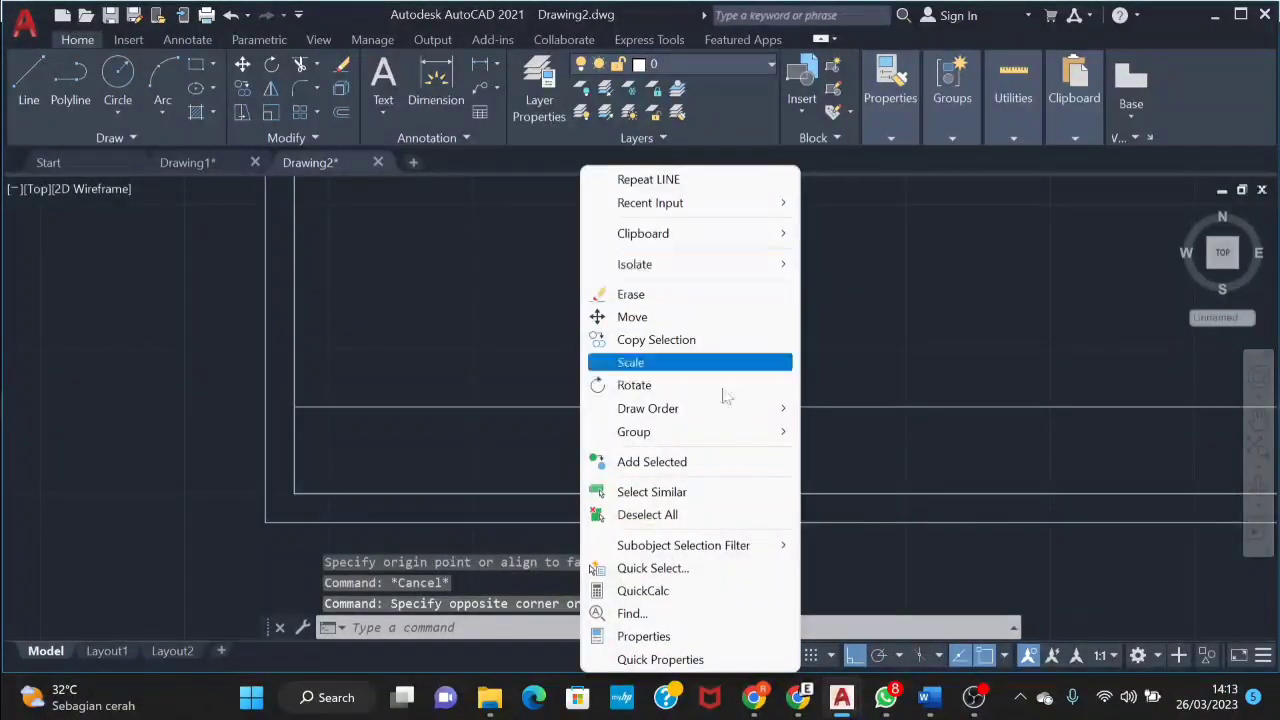
# Copy the divider at offsets 30, 65, 95, 138, 188 and onward to 253 units
pyautogui.click(706, 340)
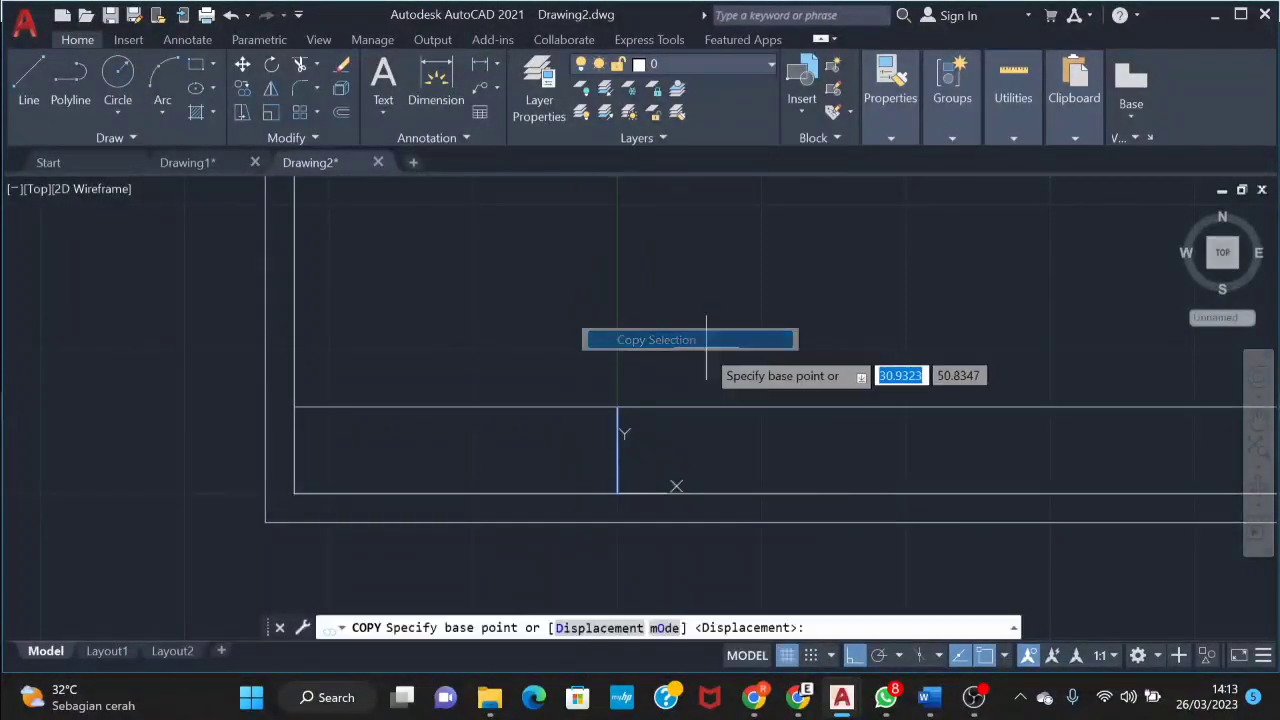
pyautogui.click(617, 490)
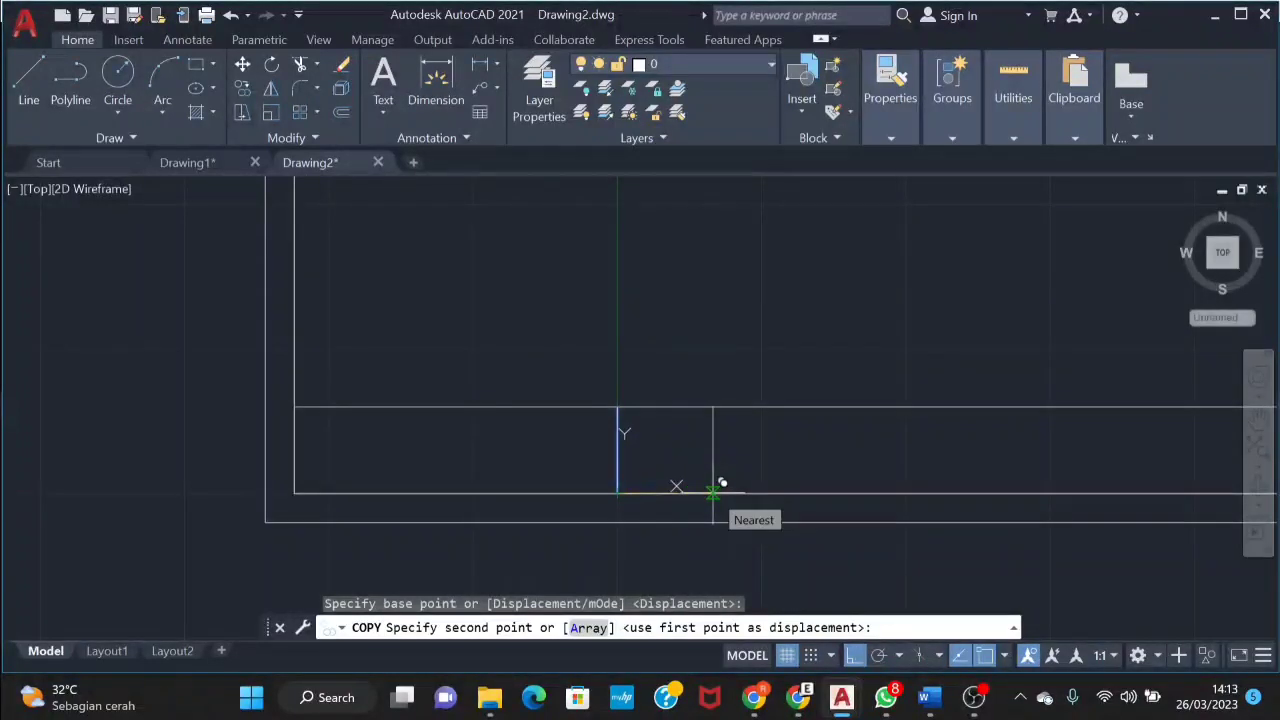
pyautogui.write('3')
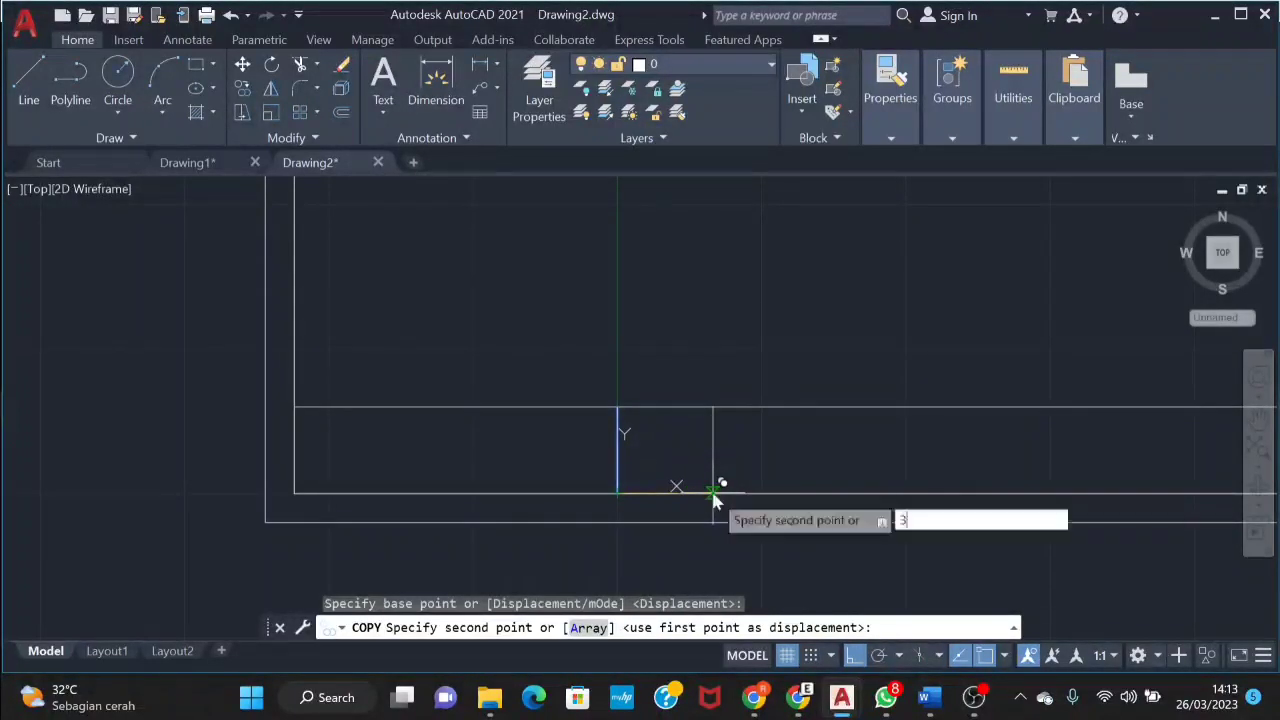
pyautogui.write('0')
pyautogui.press('Return')
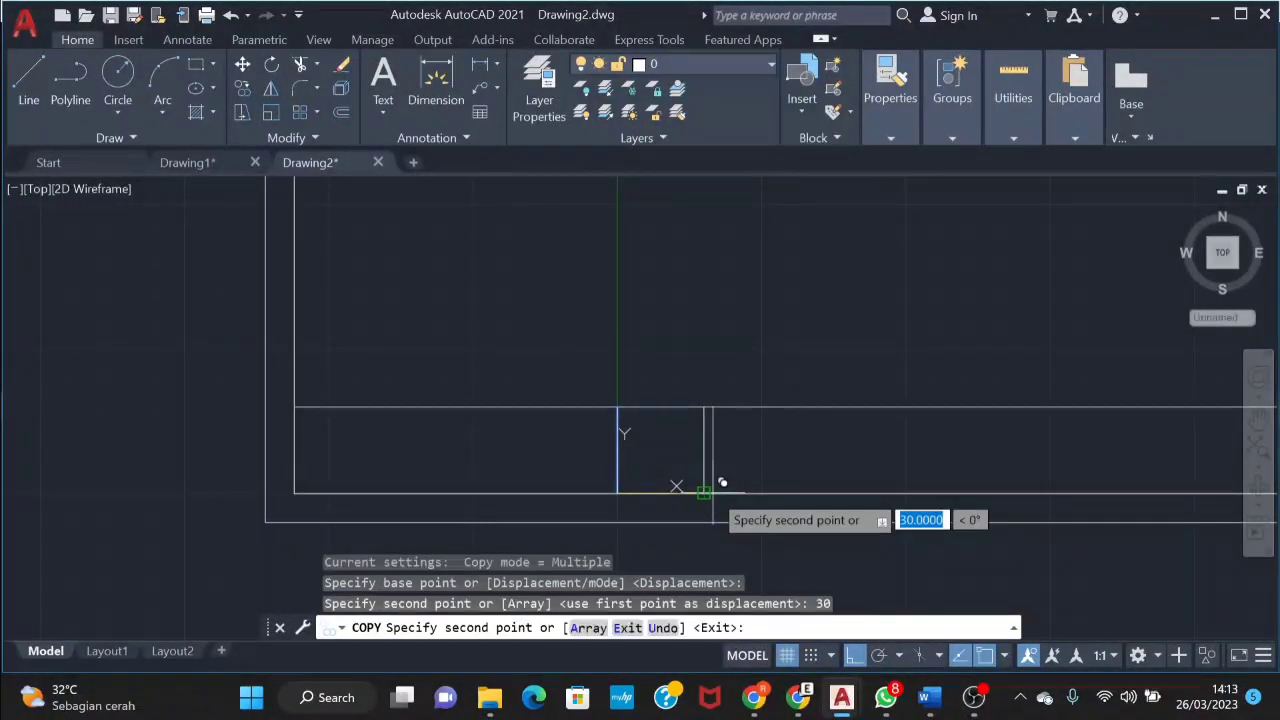
pyautogui.press('Return')
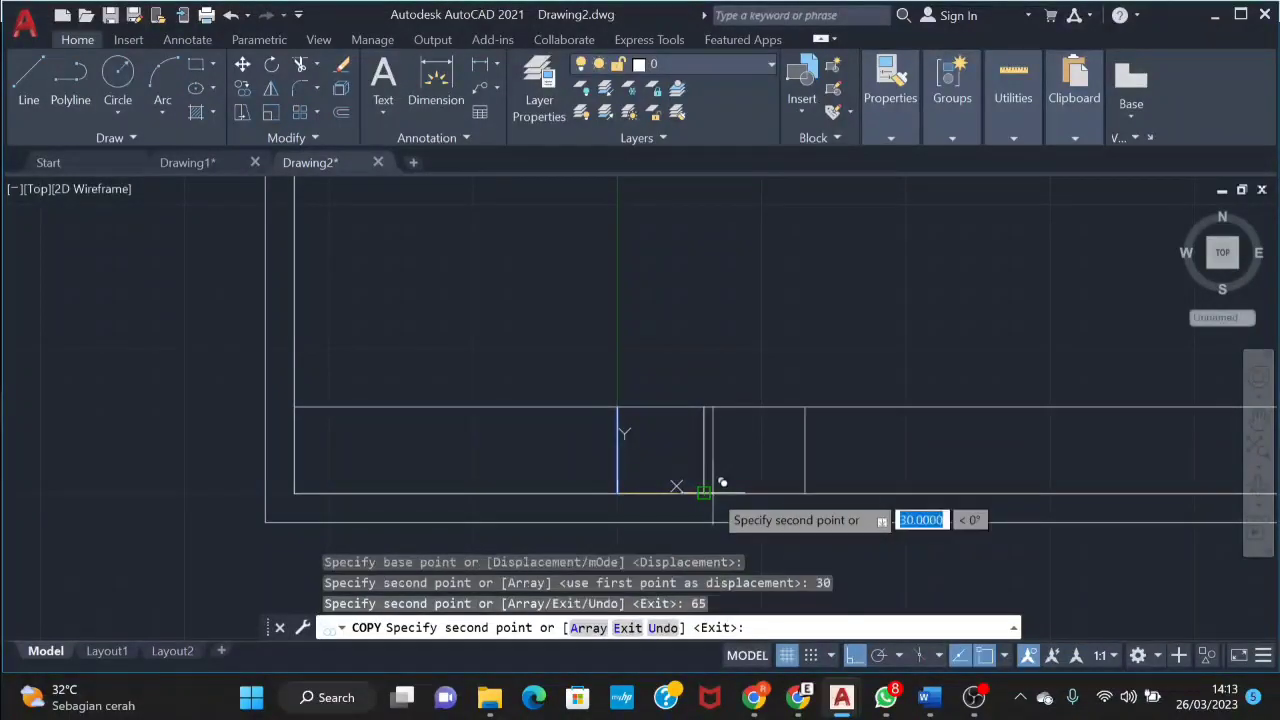
pyautogui.write('95')
pyautogui.press('Return')
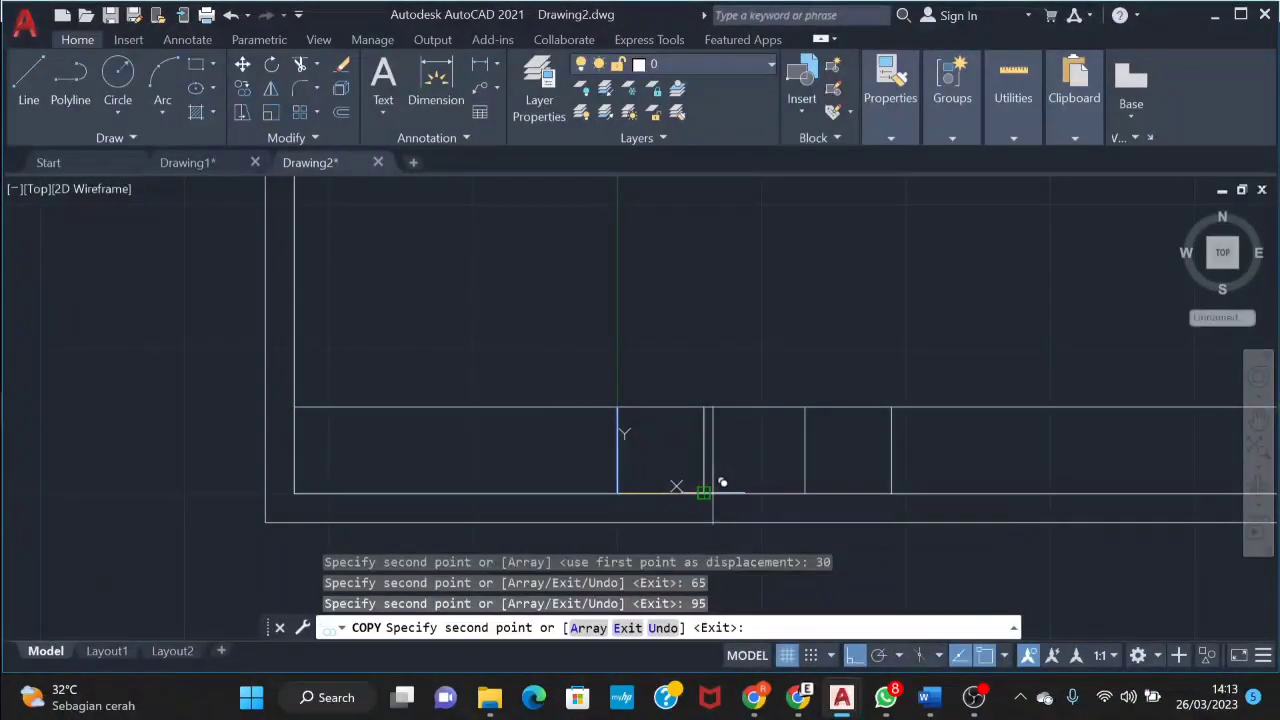
pyautogui.write('138')
pyautogui.press('Return')
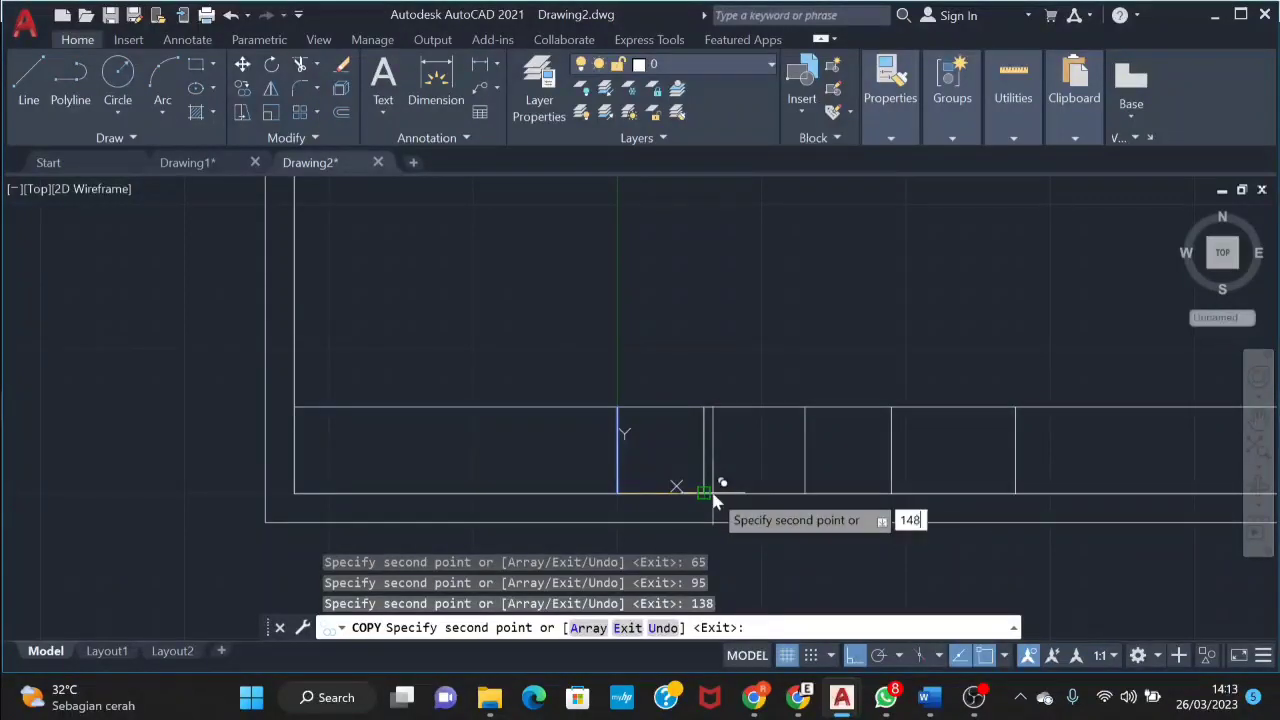
pyautogui.write('16')
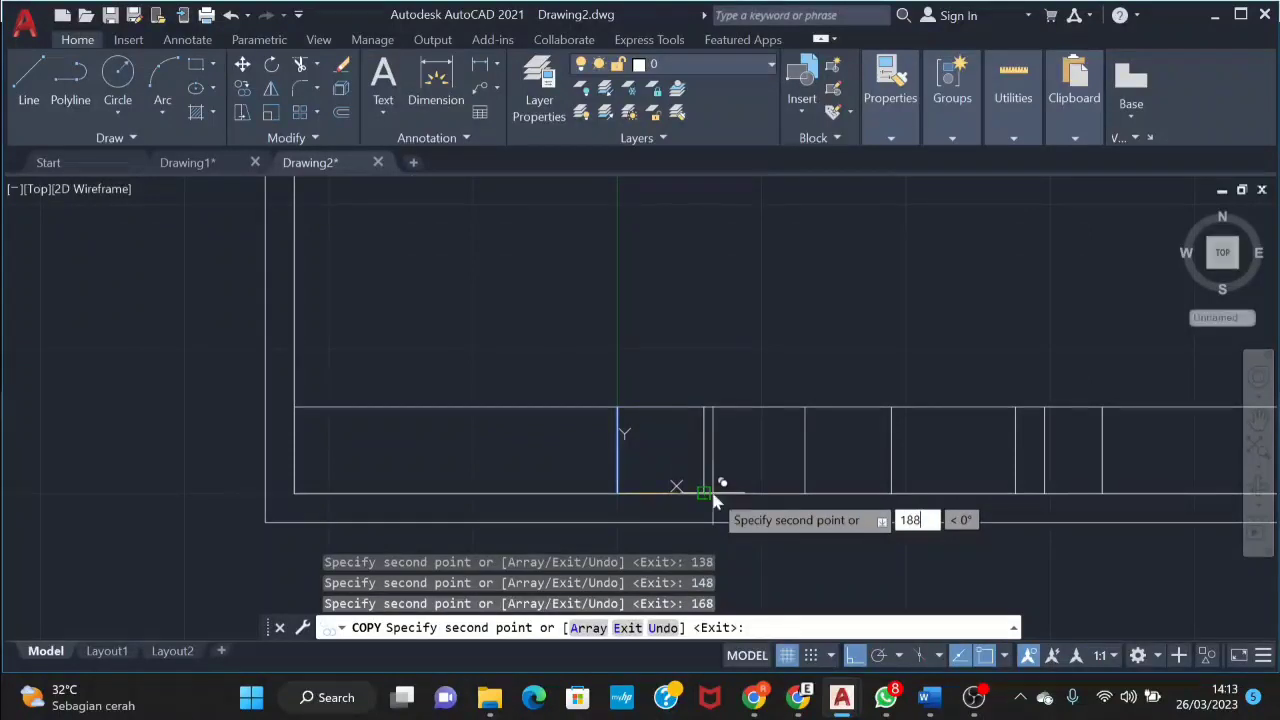
pyautogui.press('Return')
pyautogui.write('21')
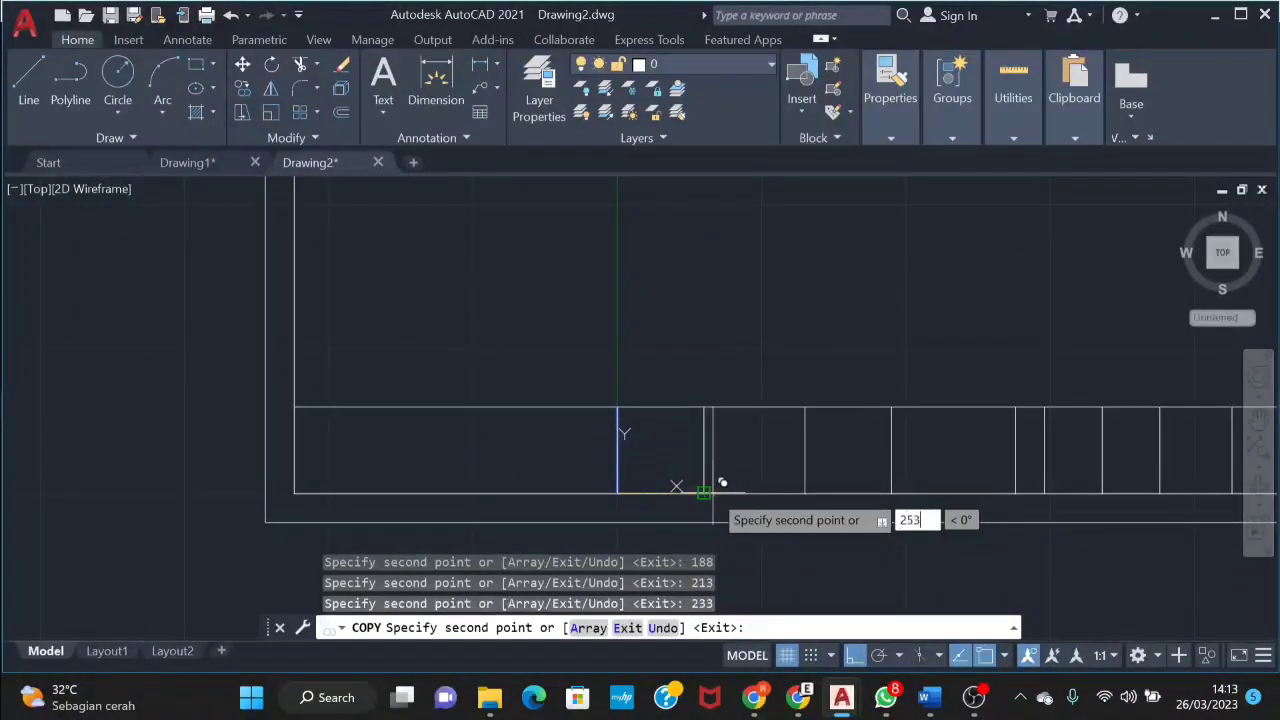
pyautogui.moveTo(837, 486); pyautogui.dragTo(489, 474, button='middle')
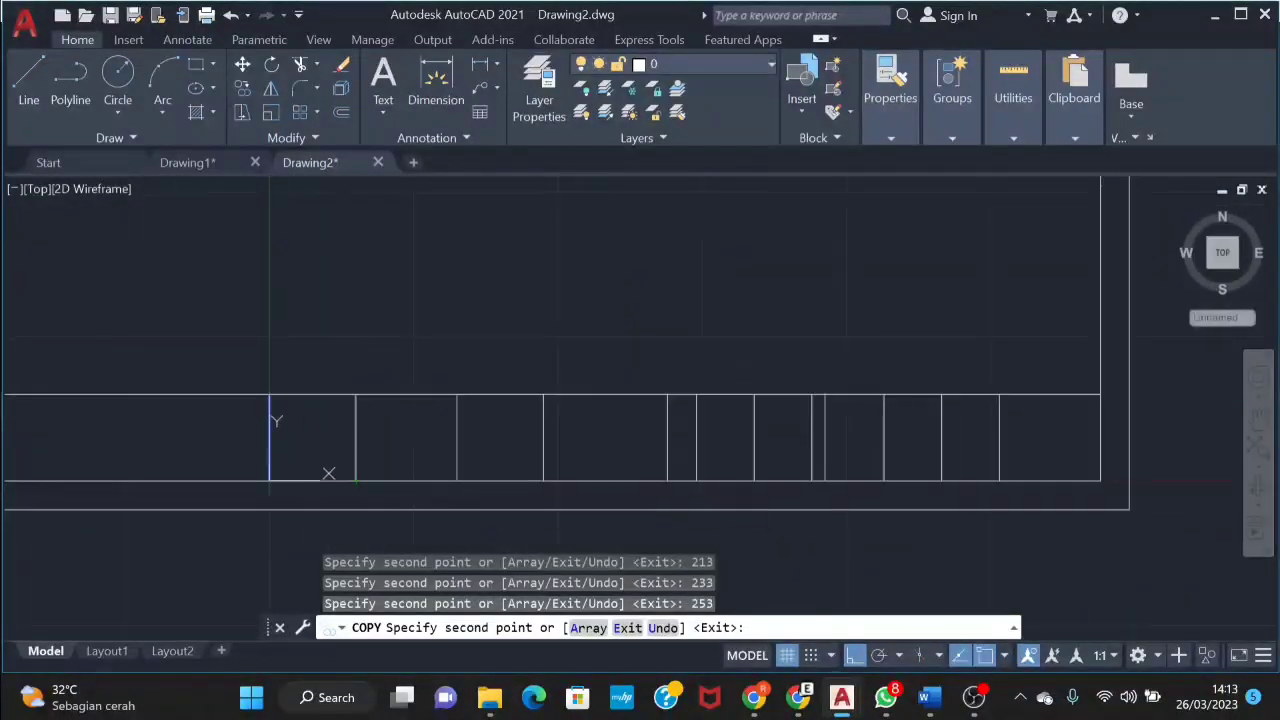
pyautogui.press('Escape')
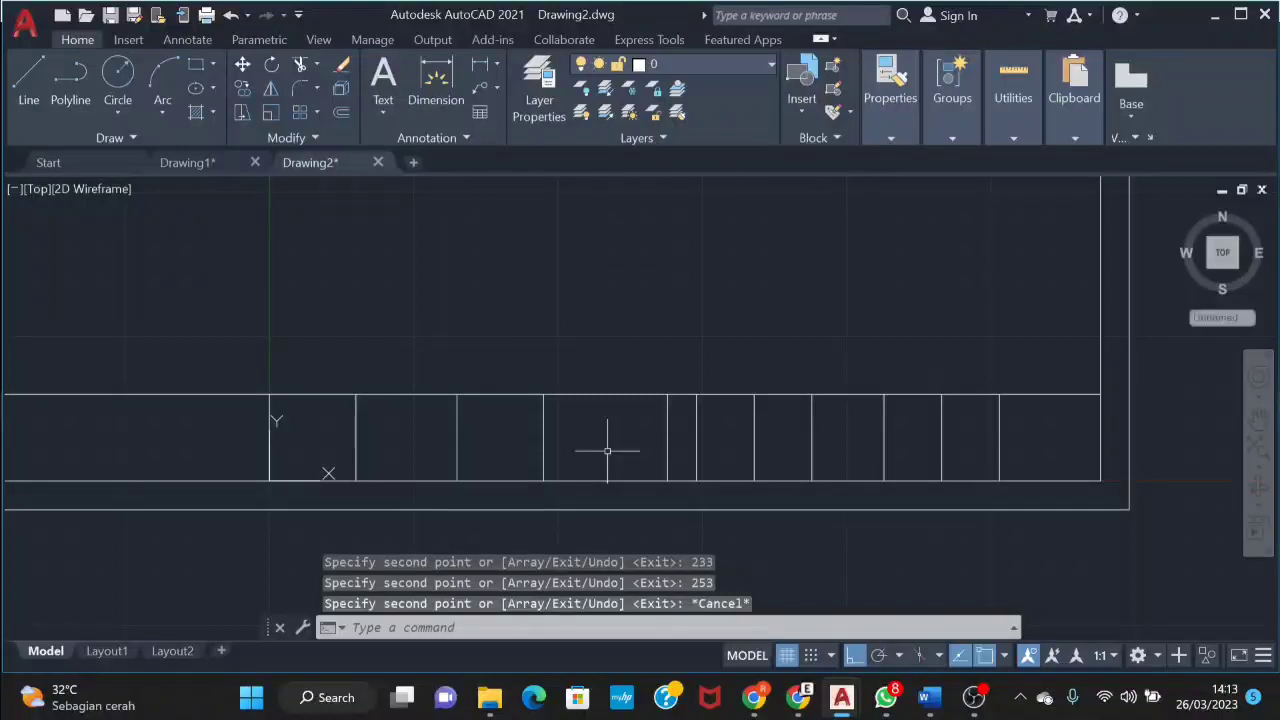
# Move the UCS origin to the strip's top-left corner
pyautogui.scroll(2, 271, 480)
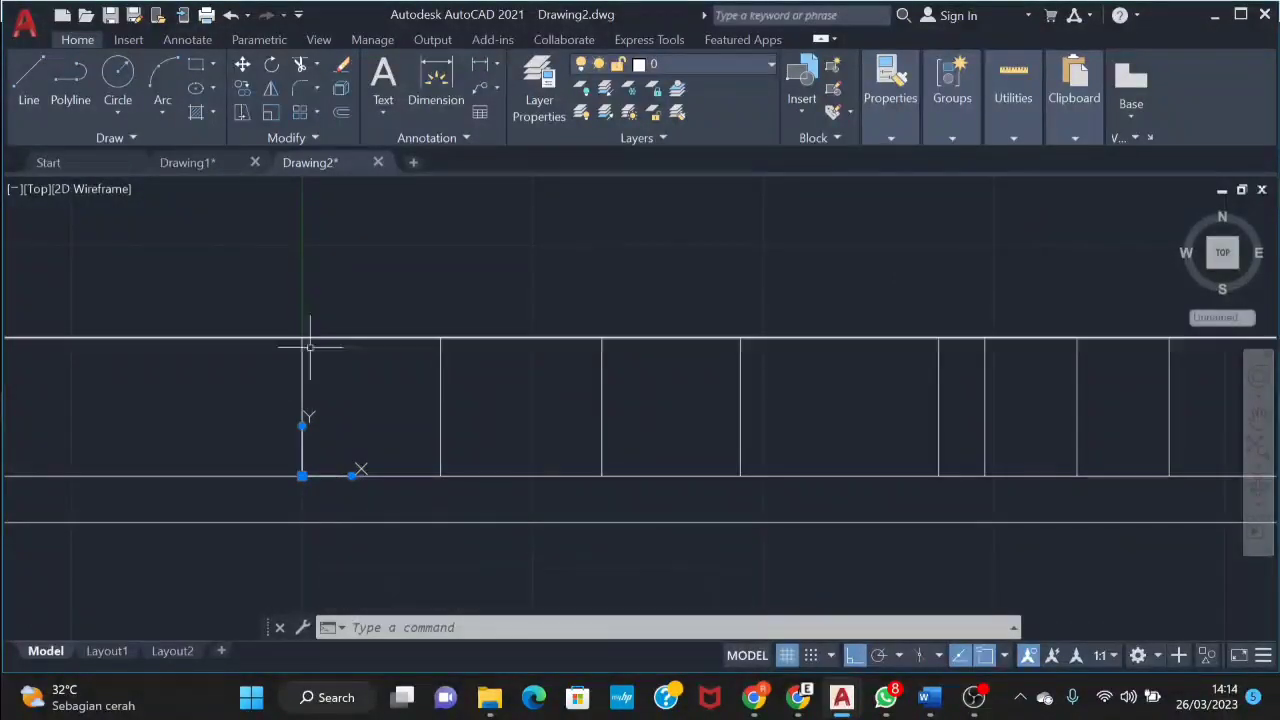
pyautogui.click(302, 476)
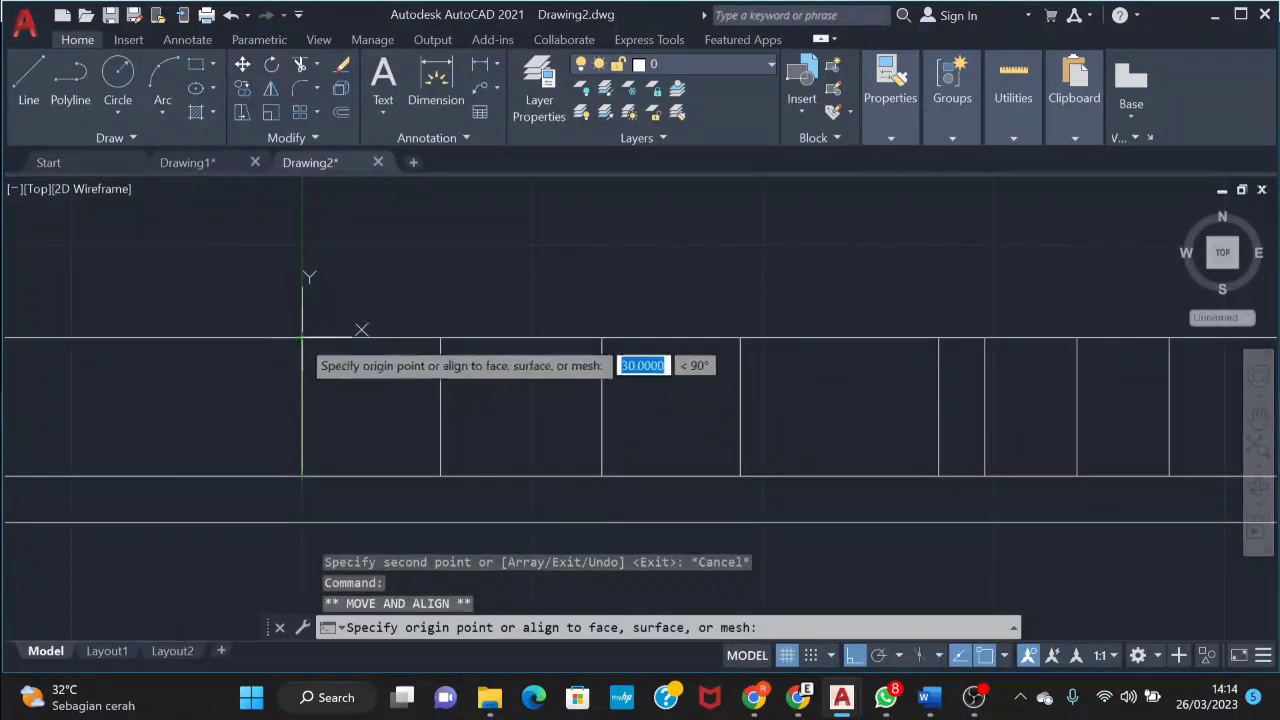
pyautogui.click(302, 338)
pyautogui.moveTo(359, 383); pyautogui.dragTo(377, 375, button='middle')
pyautogui.moveTo(489, 400); pyautogui.dragTo(586, 416, button='middle')
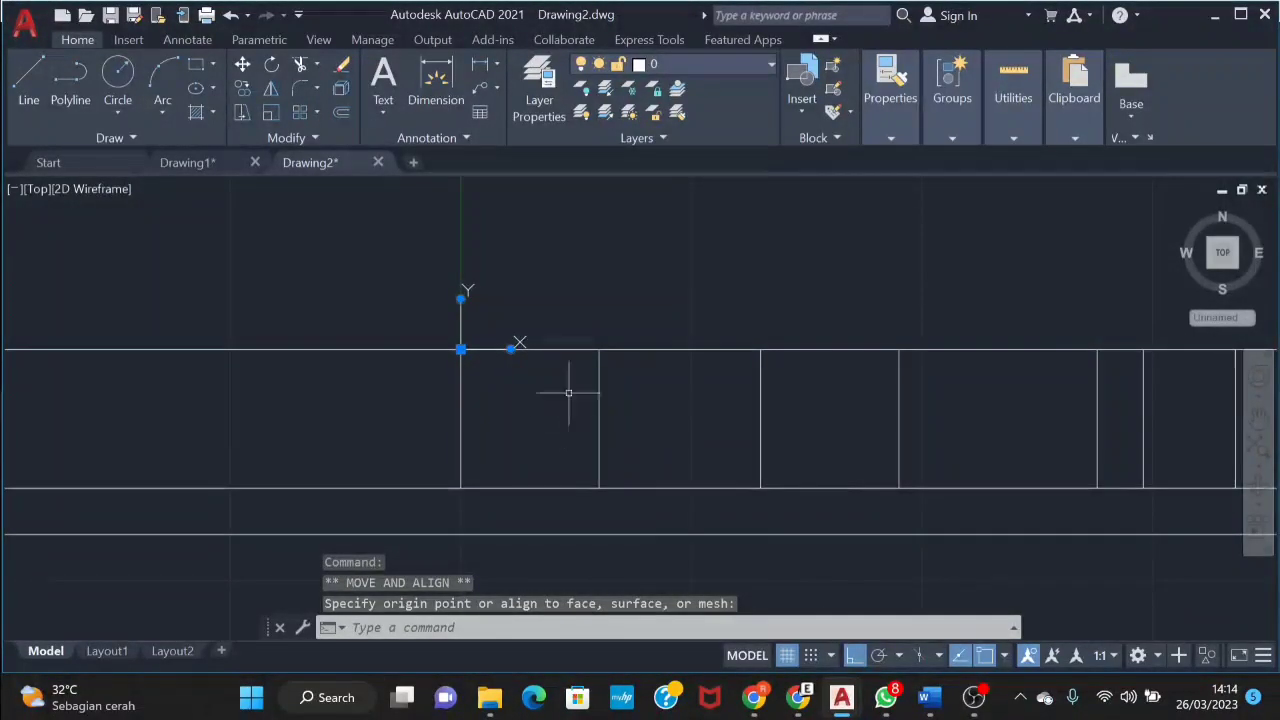
# Copy the strip's top line 7.5, 15 and 22.5 units down and 7.5 up
pyautogui.click(570, 323)
pyautogui.click(525, 373)
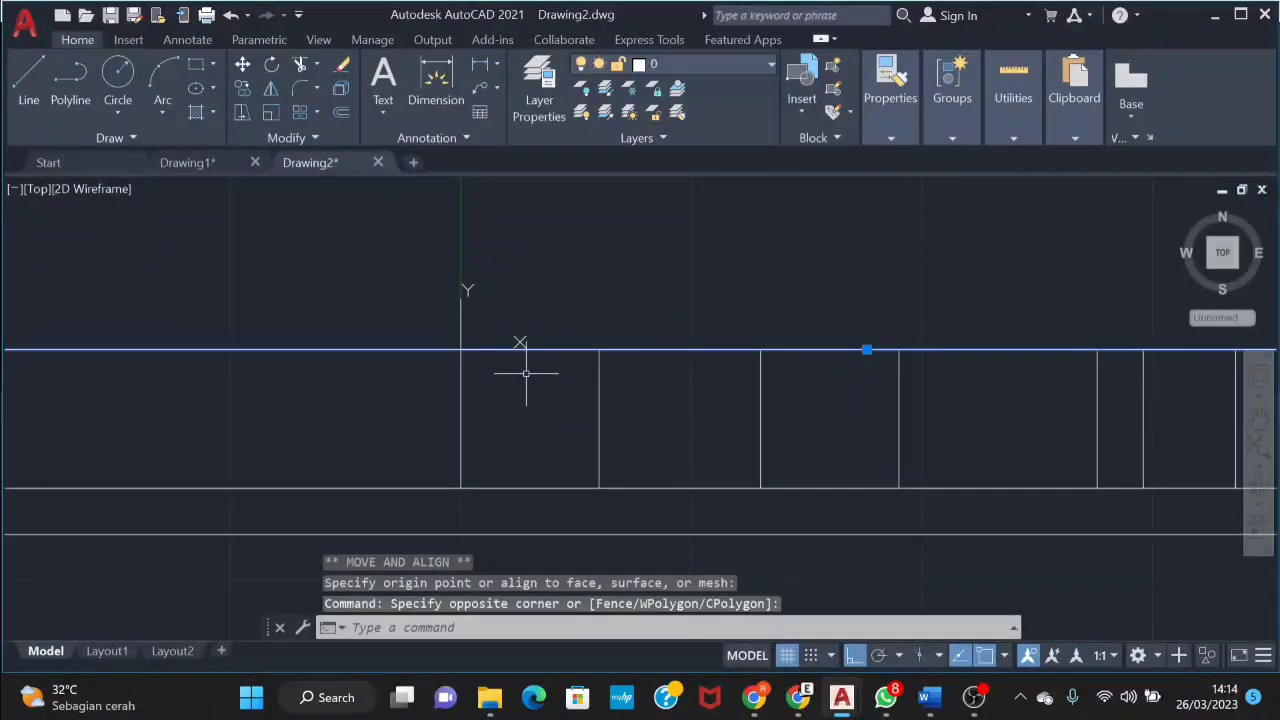
pyautogui.rightClick(523, 363)
pyautogui.click(600, 340)
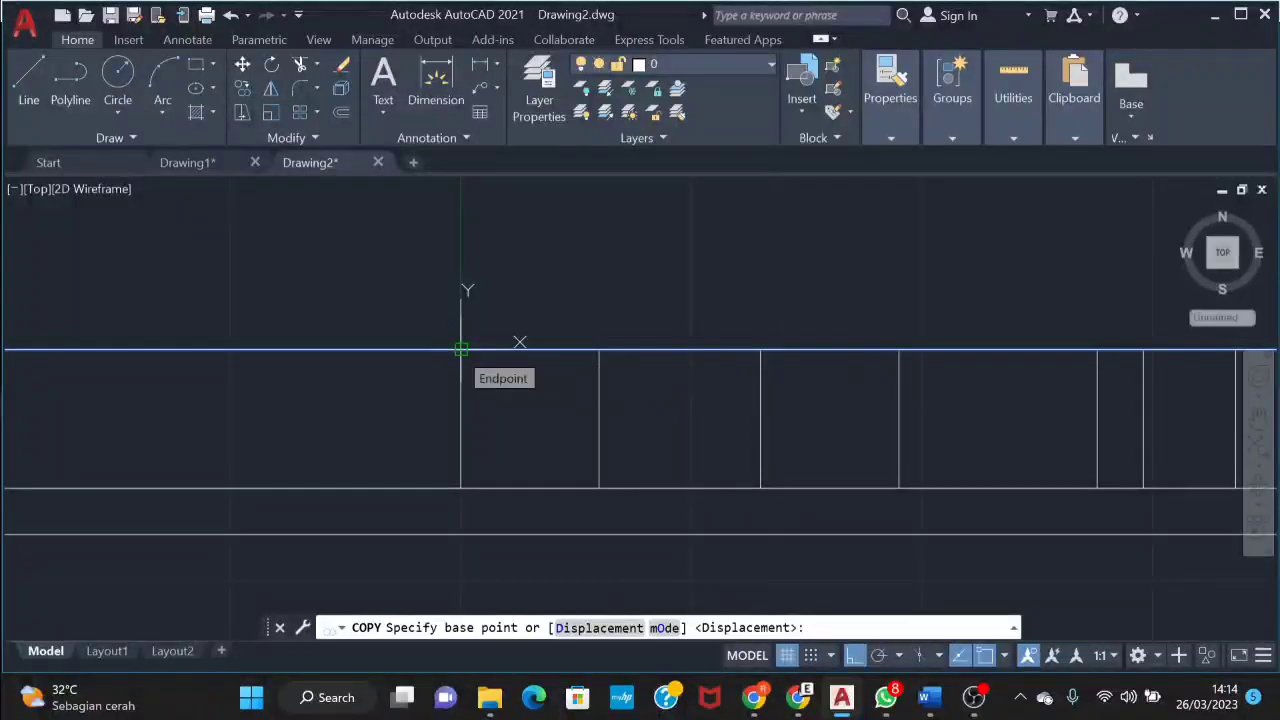
pyautogui.click(461, 350)
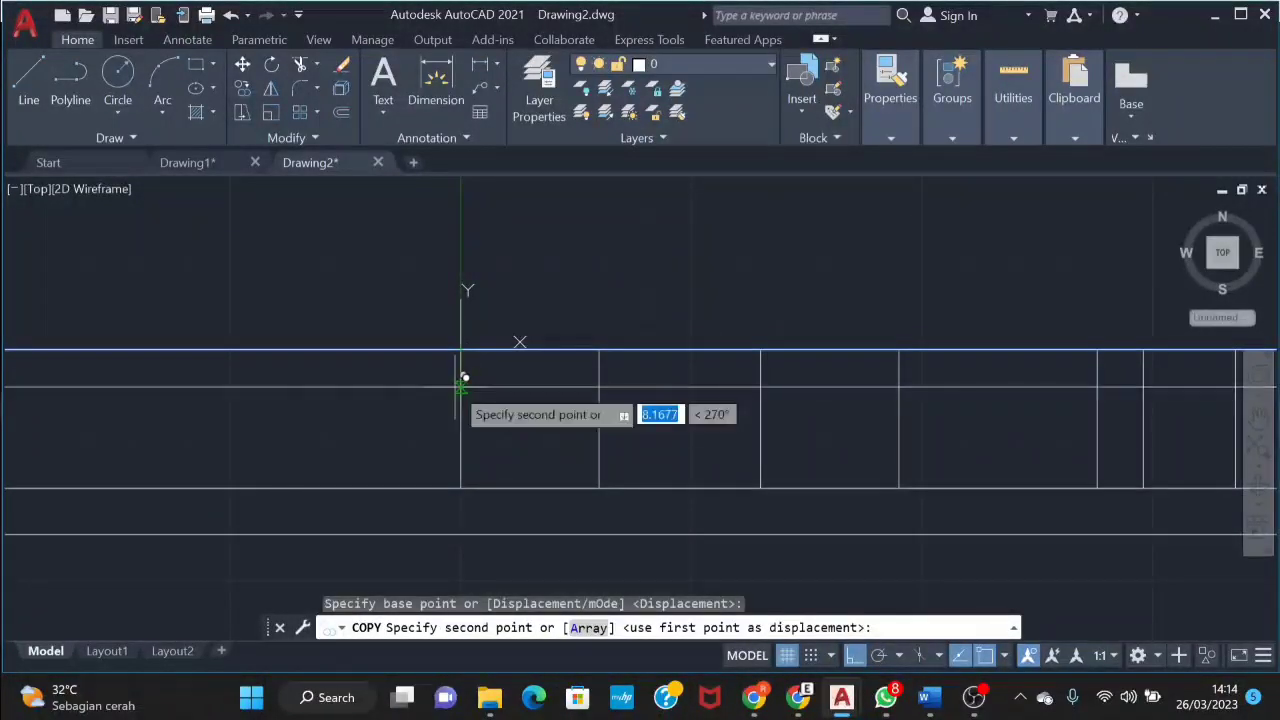
pyautogui.write('7.5')
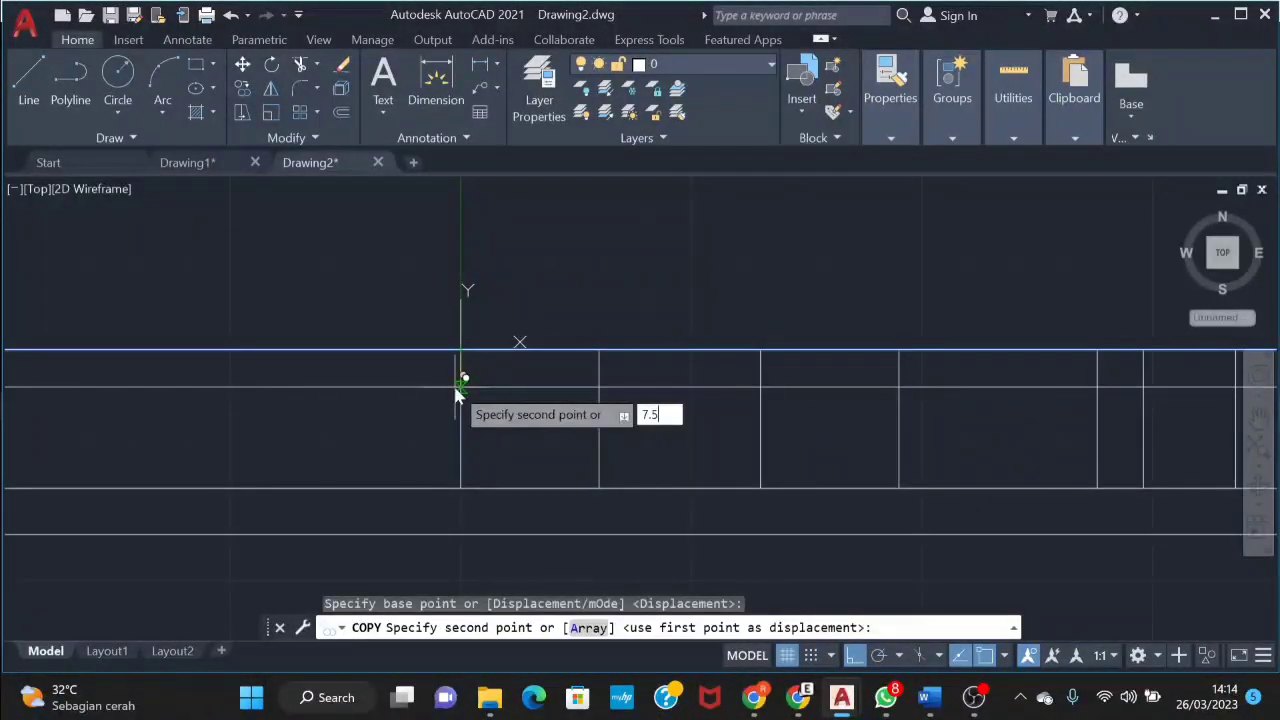
pyautogui.press('Return')
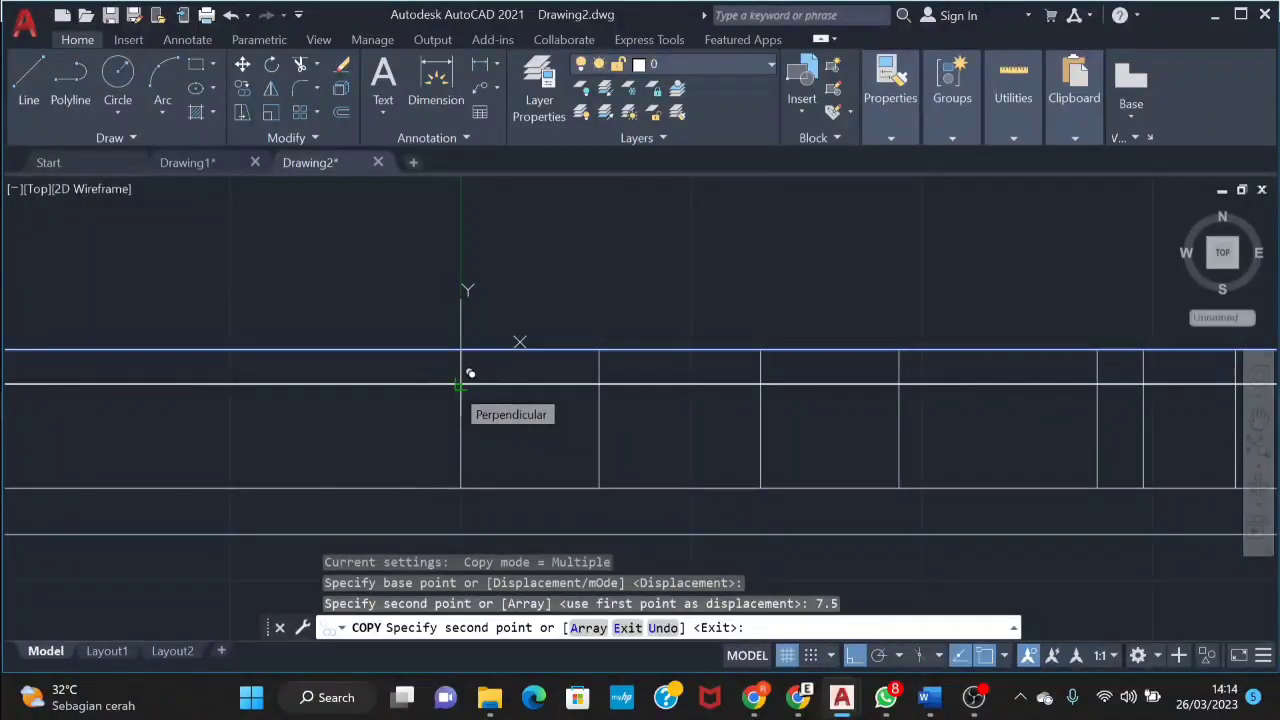
pyautogui.write('15')
pyautogui.press('Return')
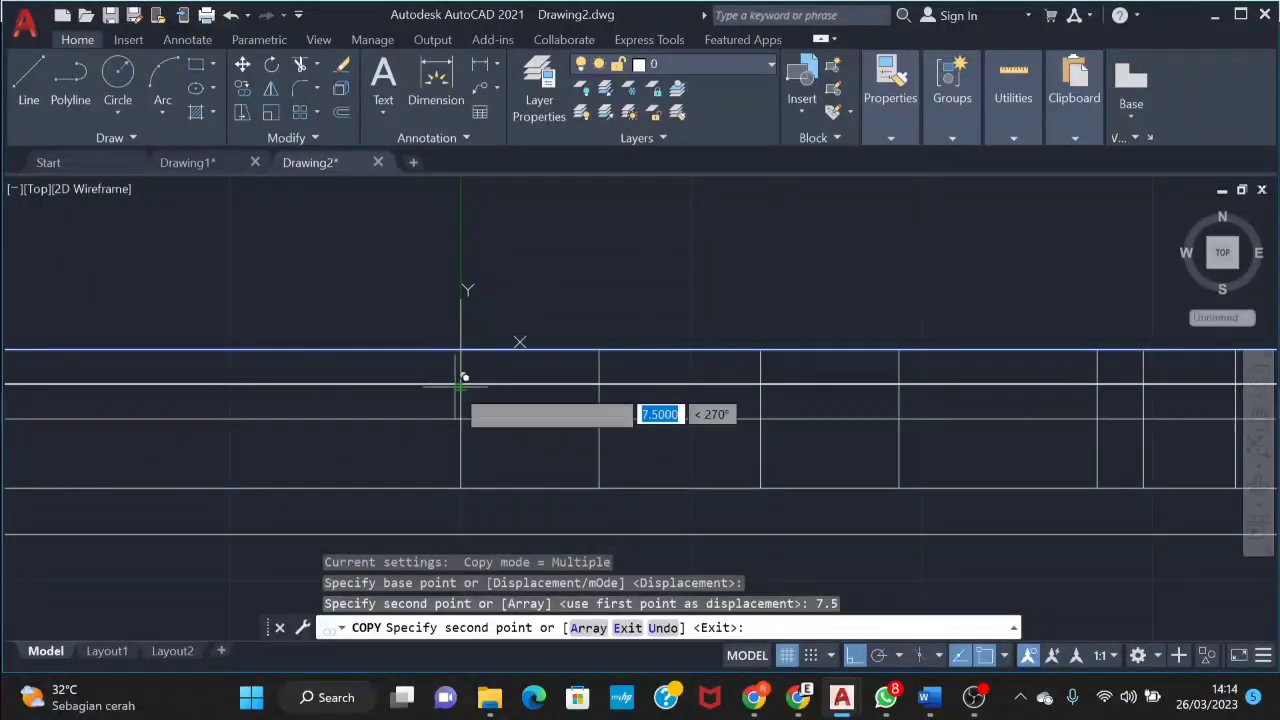
pyautogui.write('22.5')
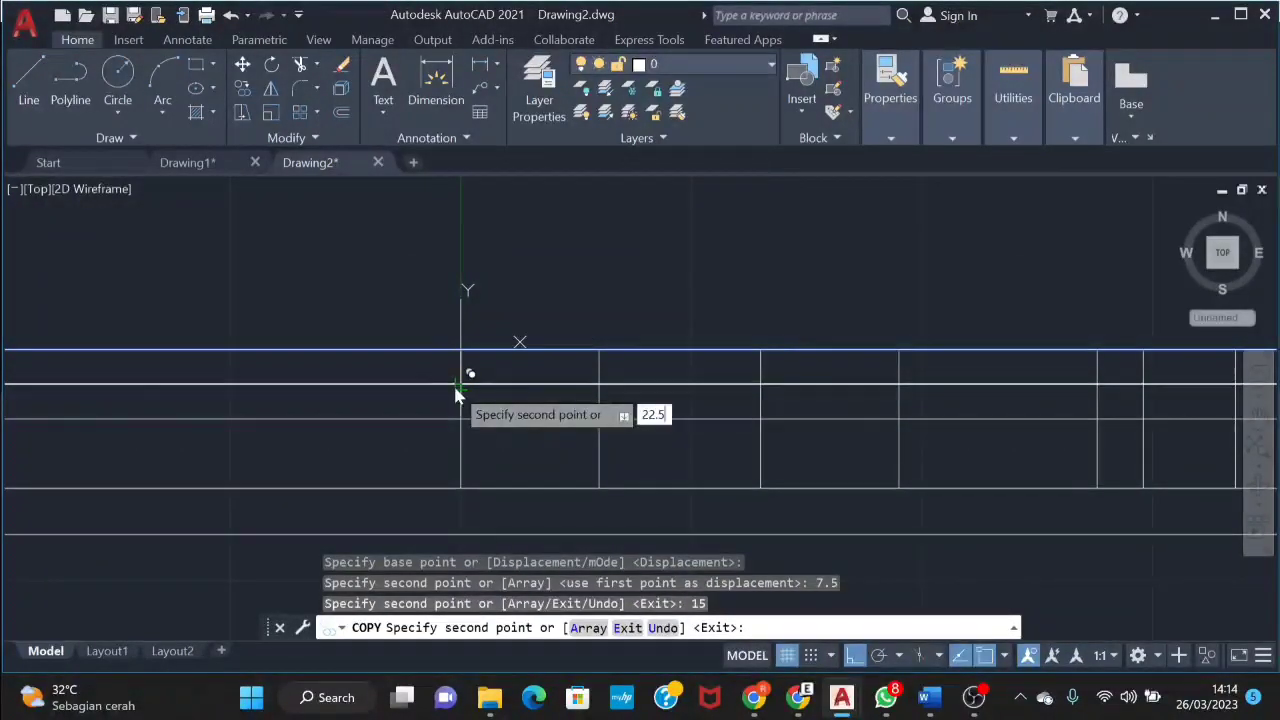
pyautogui.press('Return')
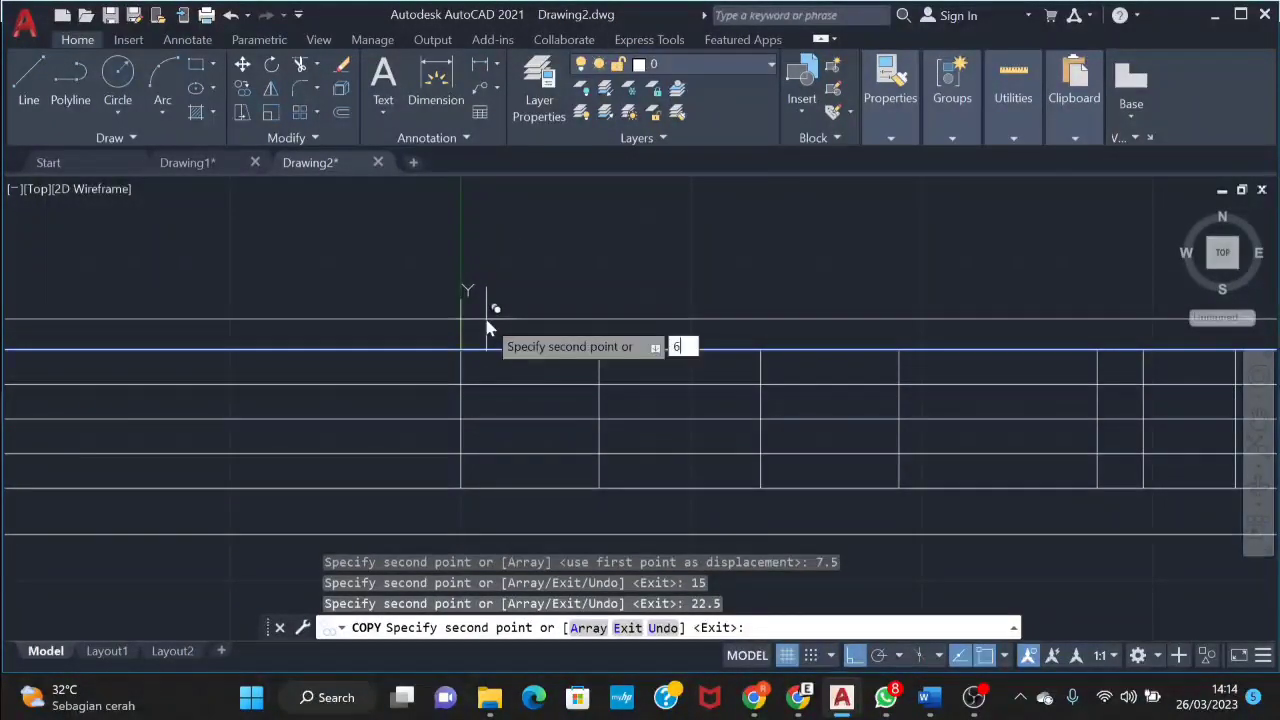
pyautogui.write('5')
pyautogui.press('Return')
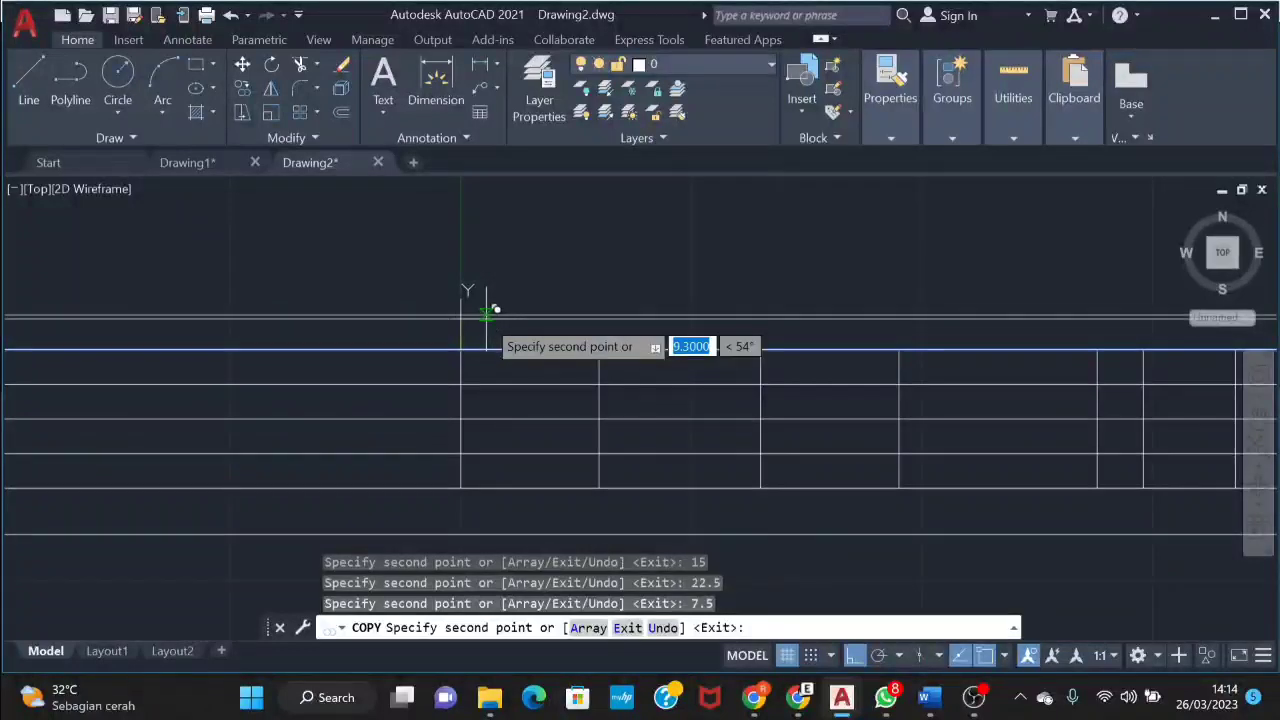
pyautogui.press('Escape')
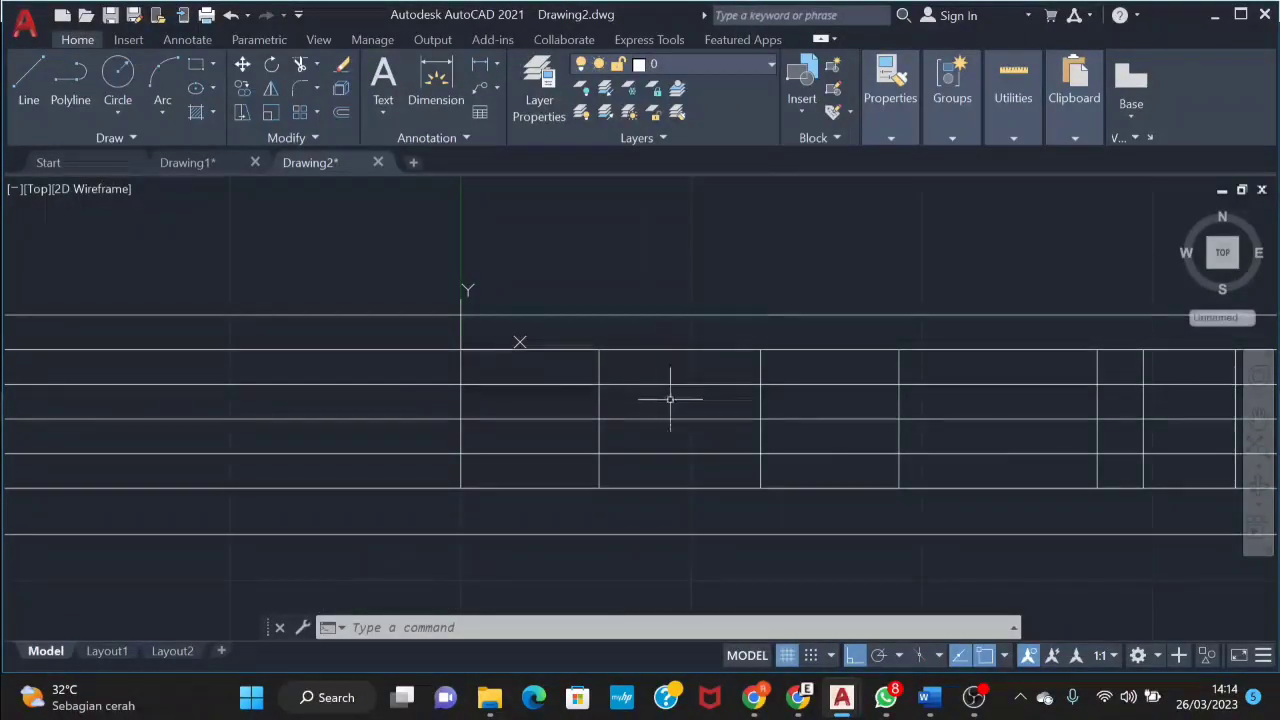
# Pan and zoom to bring the whole title block table into view
pyautogui.scroll(-2, 670, 399)
pyautogui.moveTo(517, 429); pyautogui.dragTo(740, 400, button='middle')
pyautogui.scroll(-2, 383, 354)
pyautogui.moveTo(383, 354)
pyautogui.mouseDown(button='middle')
pyautogui.moveTo(514, 356)
pyautogui.moveTo(53, 323)
pyautogui.mouseUp(button='middle')
pyautogui.moveTo(701, 355); pyautogui.dragTo(723, 400, button='middle')
# Start and cancel a trim, then select and release the table's middle vertical line
pyautogui.write('tr')
pyautogui.press('Return')
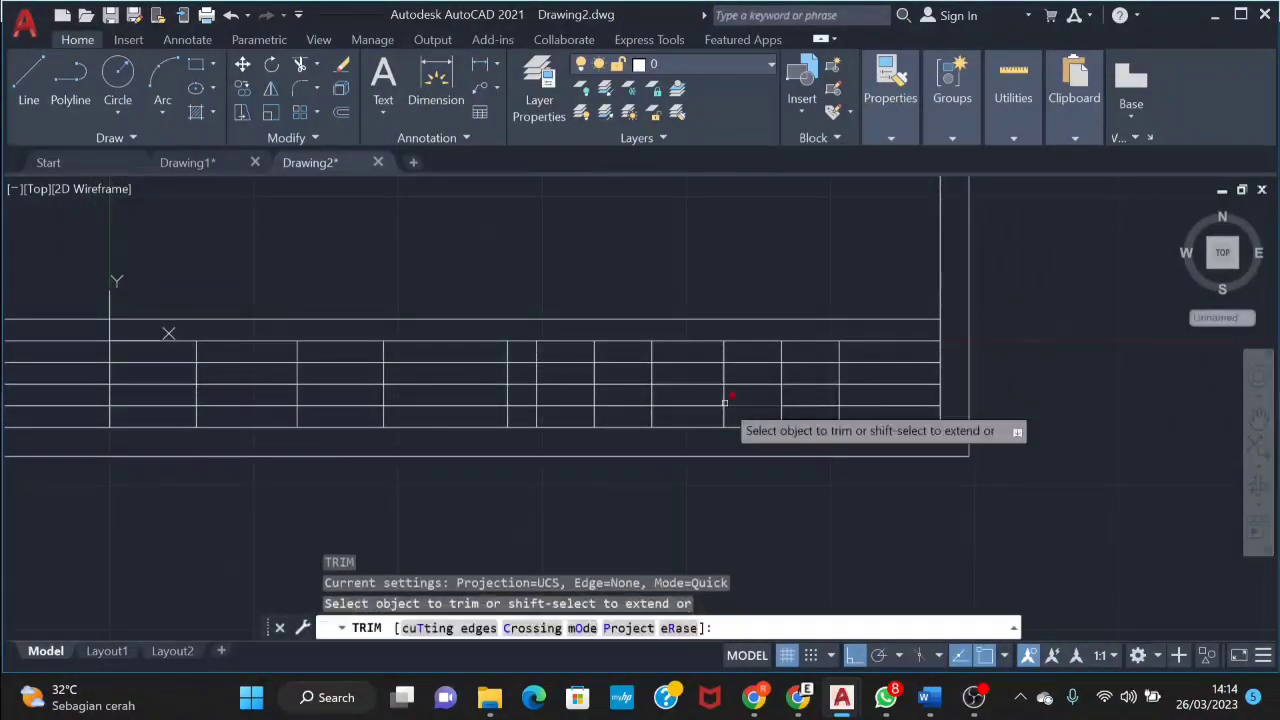
pyautogui.moveTo(280, 418); pyautogui.dragTo(440, 432, button='middle')
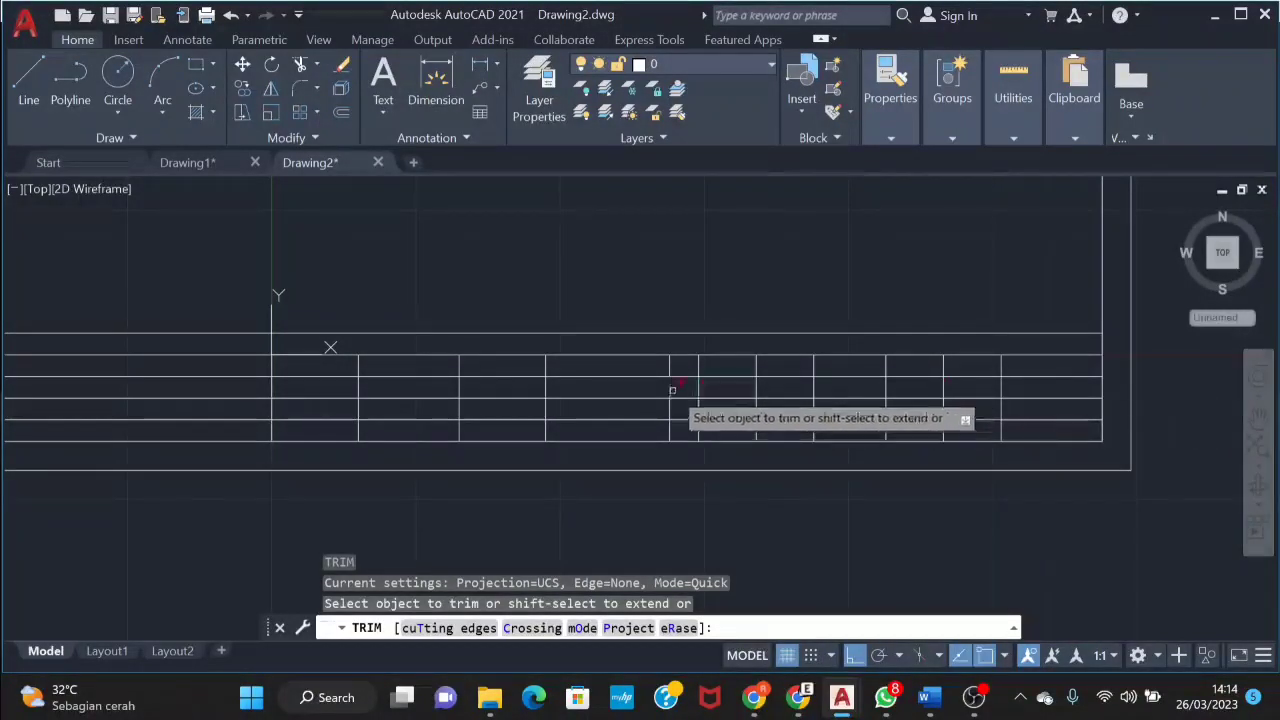
pyautogui.press('Escape')
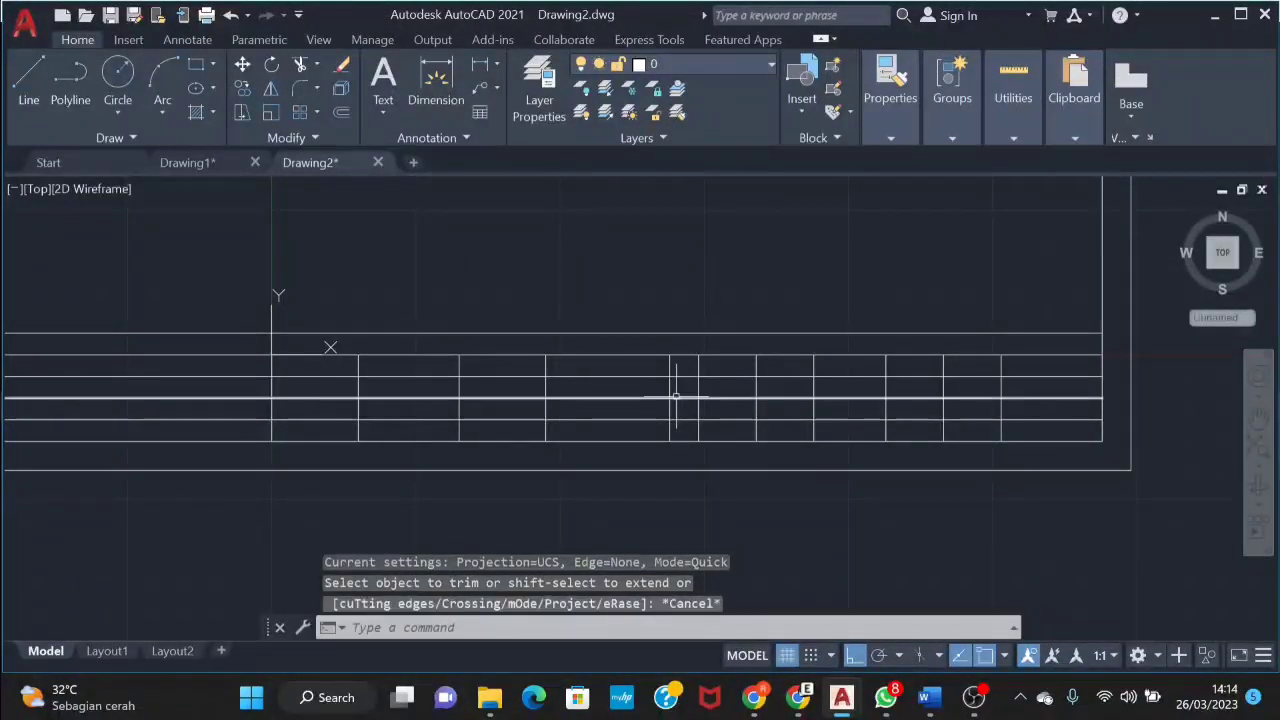
pyautogui.click(669, 369)
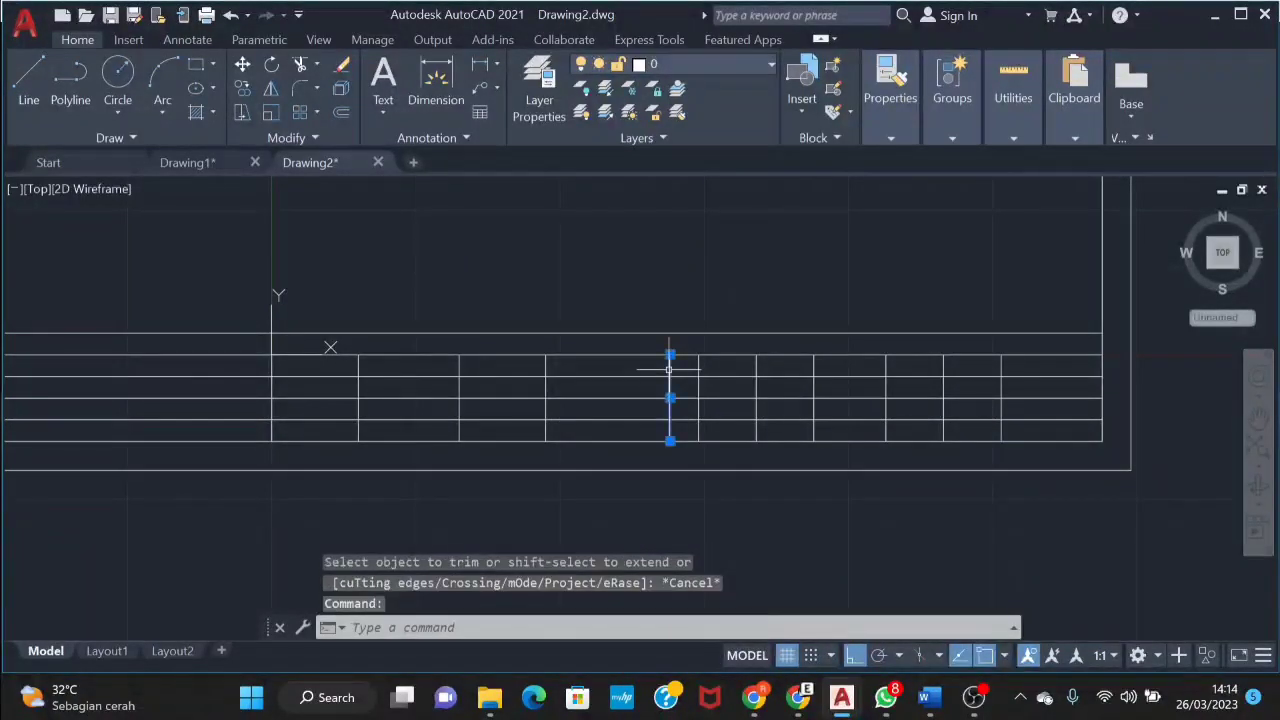
pyautogui.click(670, 354)
pyautogui.press('Escape')
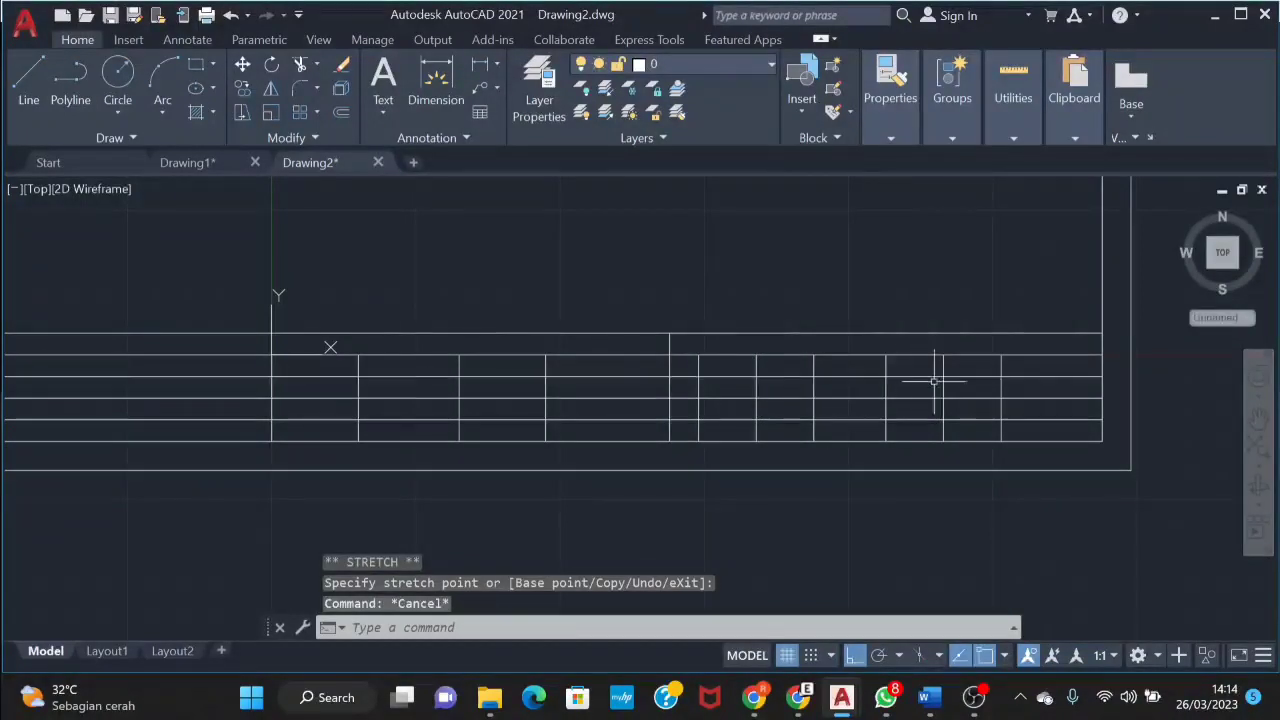
# Fence-trim line pieces around the table's middle, merging cells
pyautogui.write('tr')
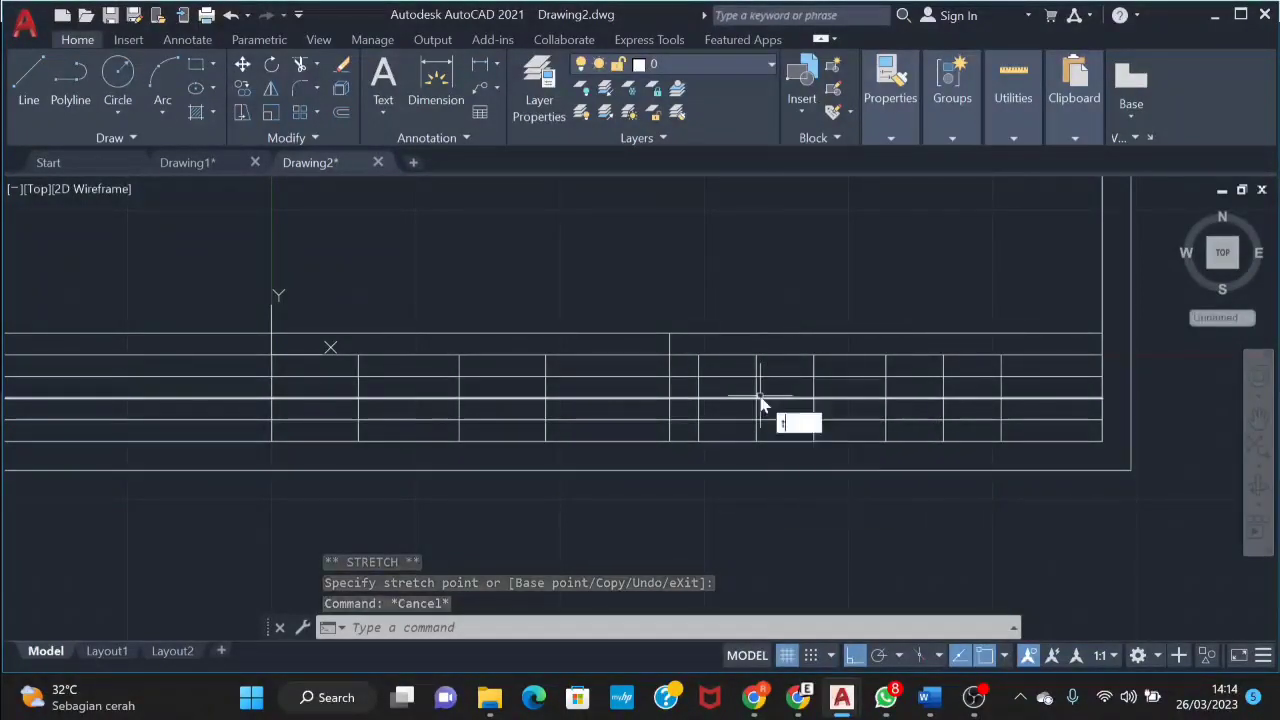
pyautogui.press('Return')
pyautogui.moveTo(760, 393); pyautogui.dragTo(628, 337, button='middle')
pyautogui.moveTo(628, 337); pyautogui.dragTo(633, 383)
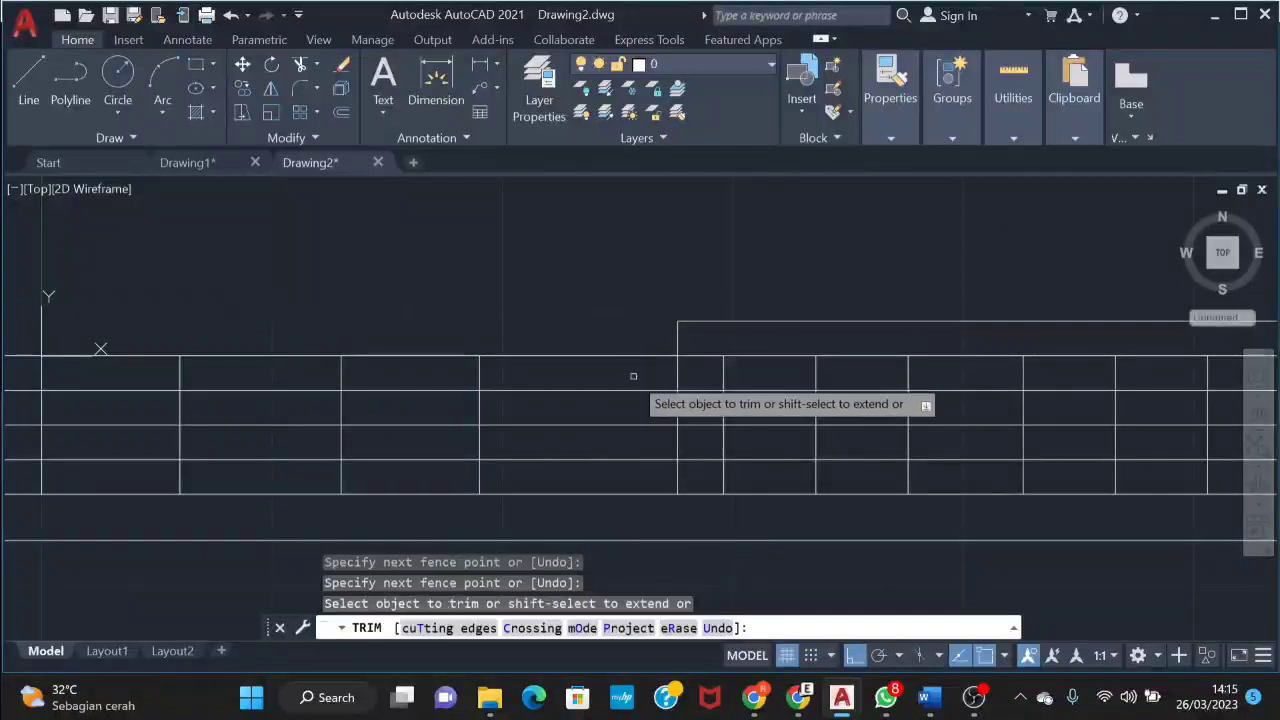
pyautogui.moveTo(633, 383); pyautogui.dragTo(1058, 383, button='middle')
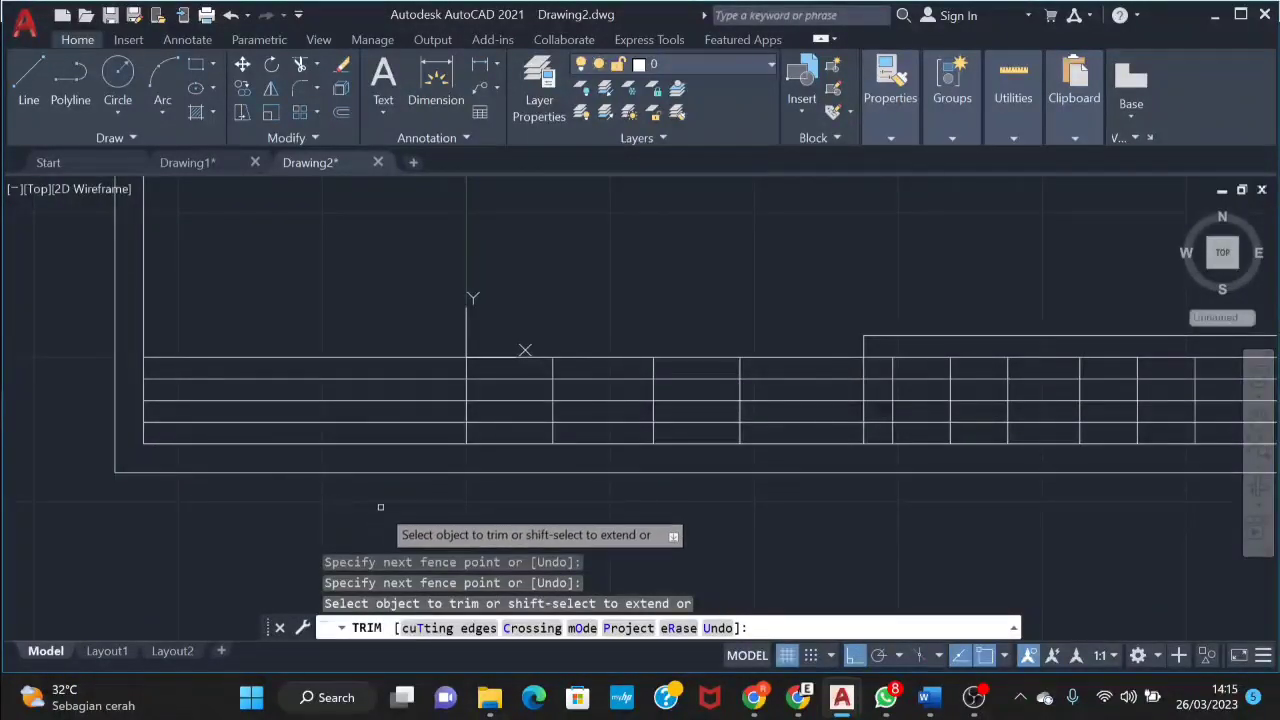
pyautogui.moveTo(682, 502); pyautogui.dragTo(534, 515, button='middle')
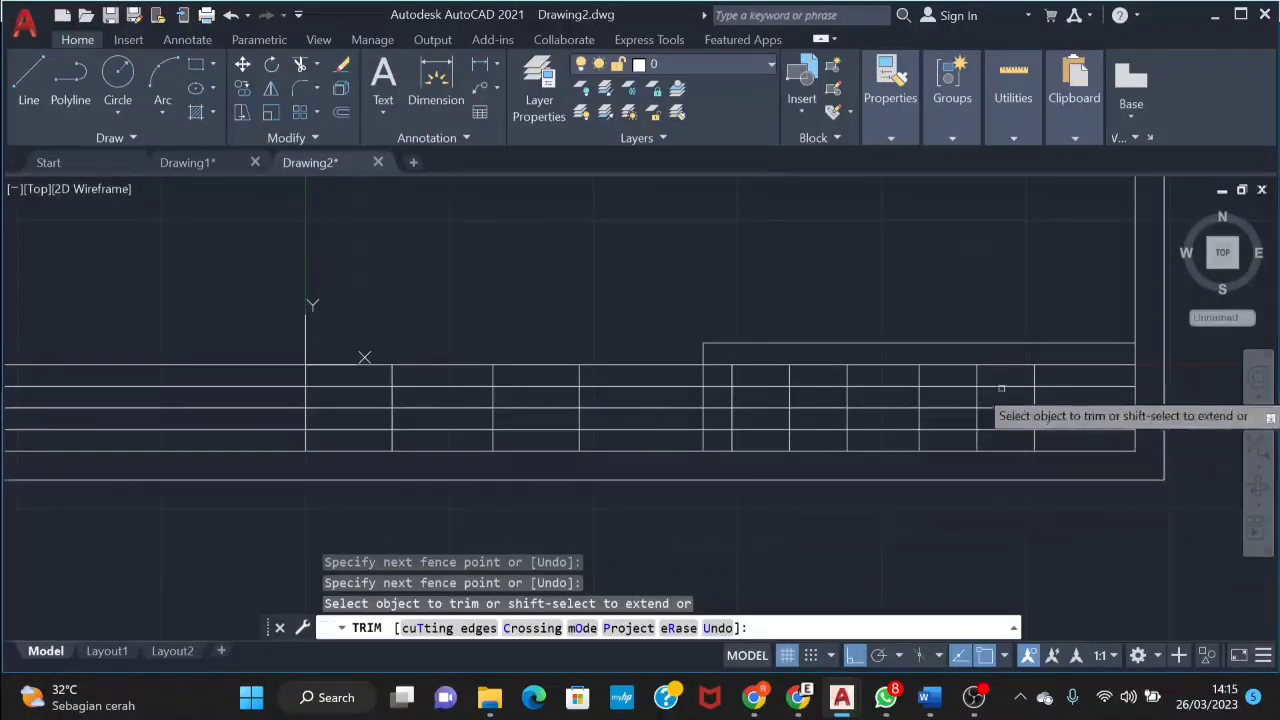
pyautogui.moveTo(871, 385); pyautogui.dragTo(803, 391)
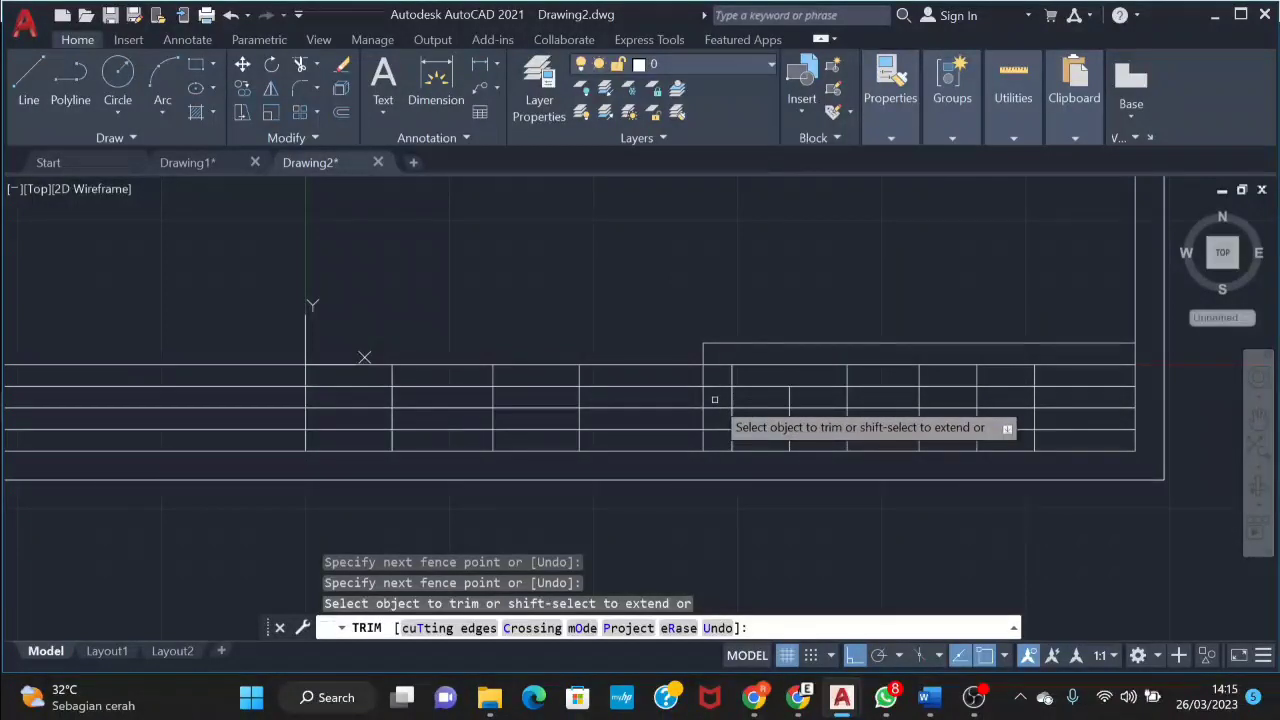
# Fence-trim more grid segments across the right-side cells
pyautogui.moveTo(740, 422)
pyautogui.mouseDown()
pyautogui.moveTo(750, 437)
pyautogui.moveTo(727, 434)
pyautogui.mouseUp()
pyautogui.scroll(2, 726, 434)
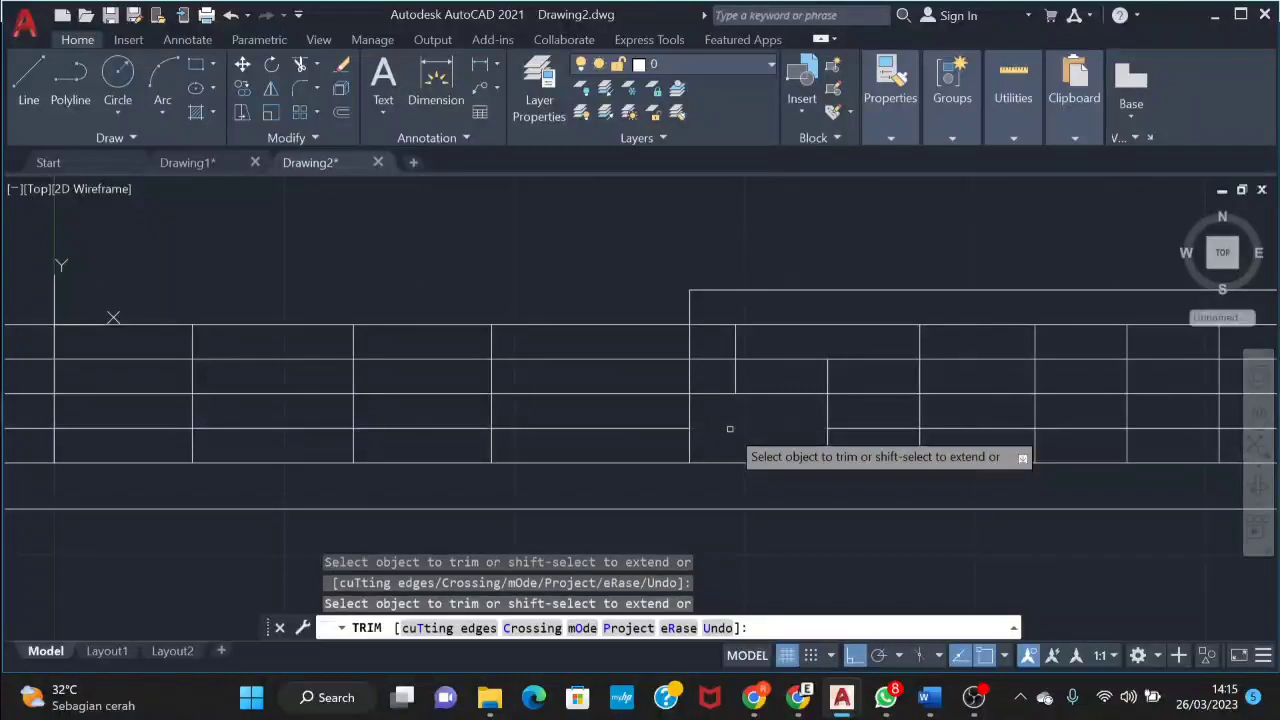
pyautogui.moveTo(769, 374); pyautogui.dragTo(735, 370)
pyautogui.moveTo(937, 406); pyautogui.dragTo(788, 409, button='middle')
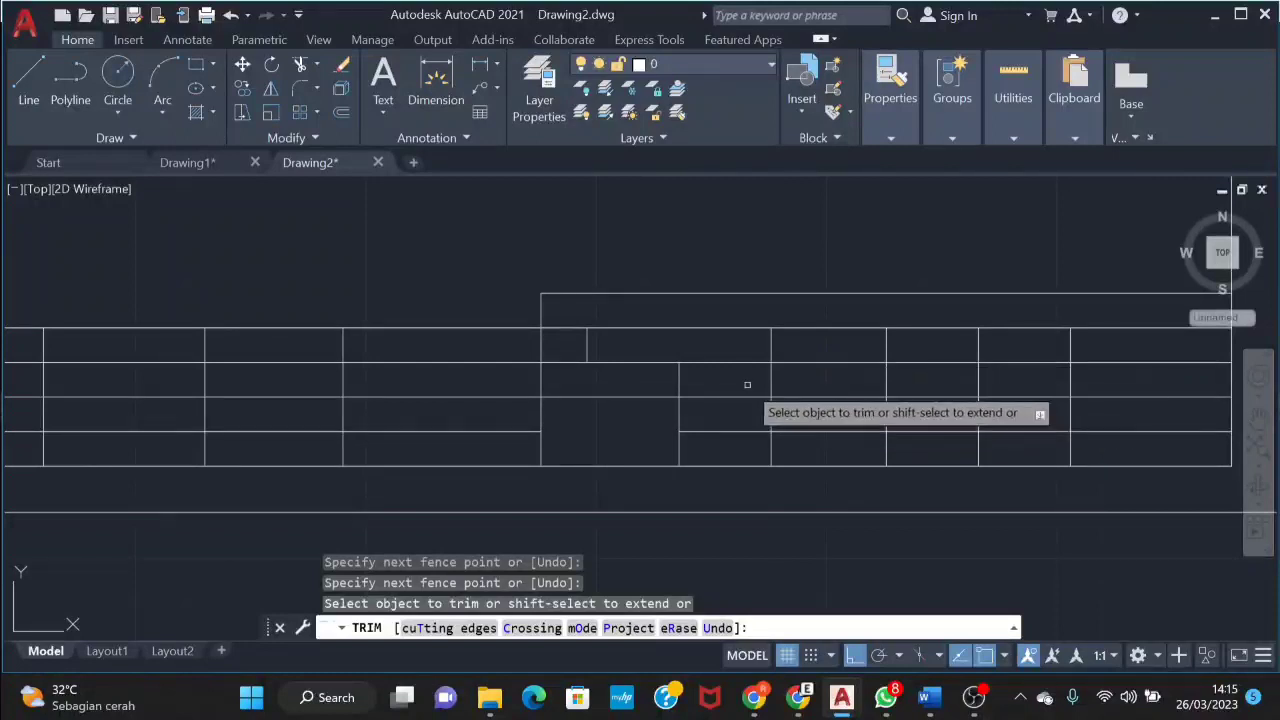
pyautogui.moveTo(747, 385); pyautogui.dragTo(923, 390)
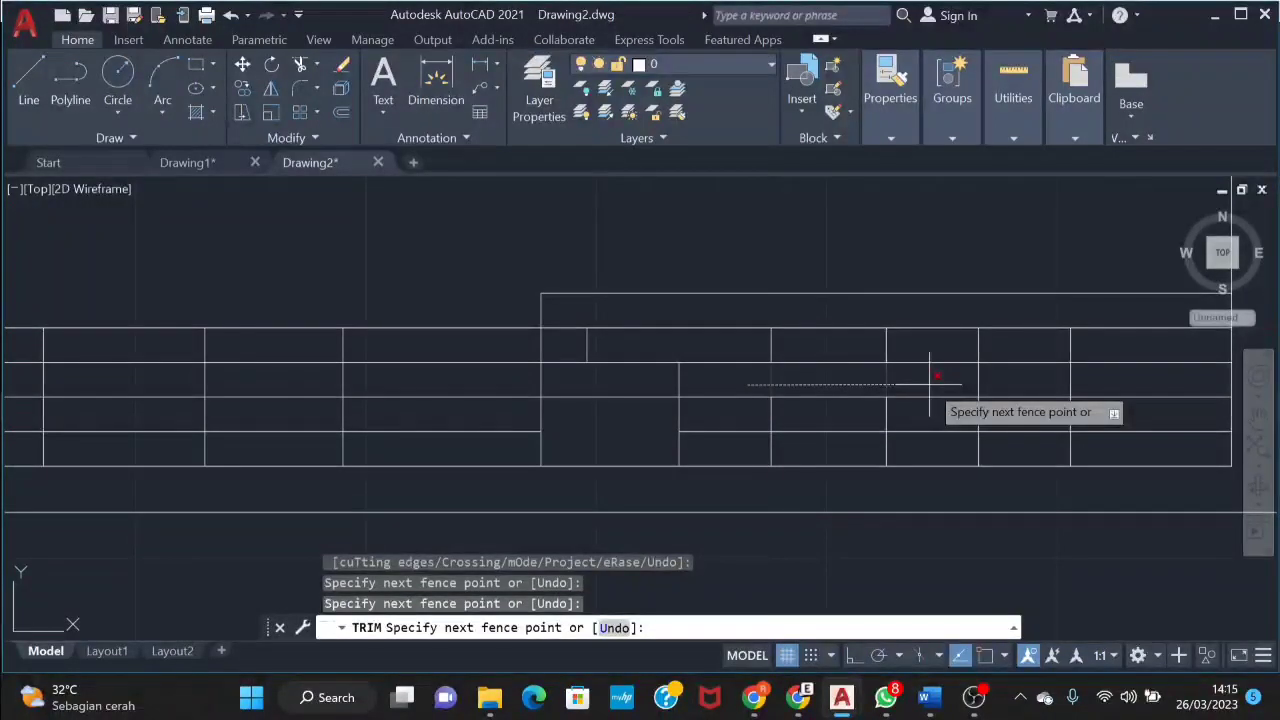
pyautogui.press('Escape')
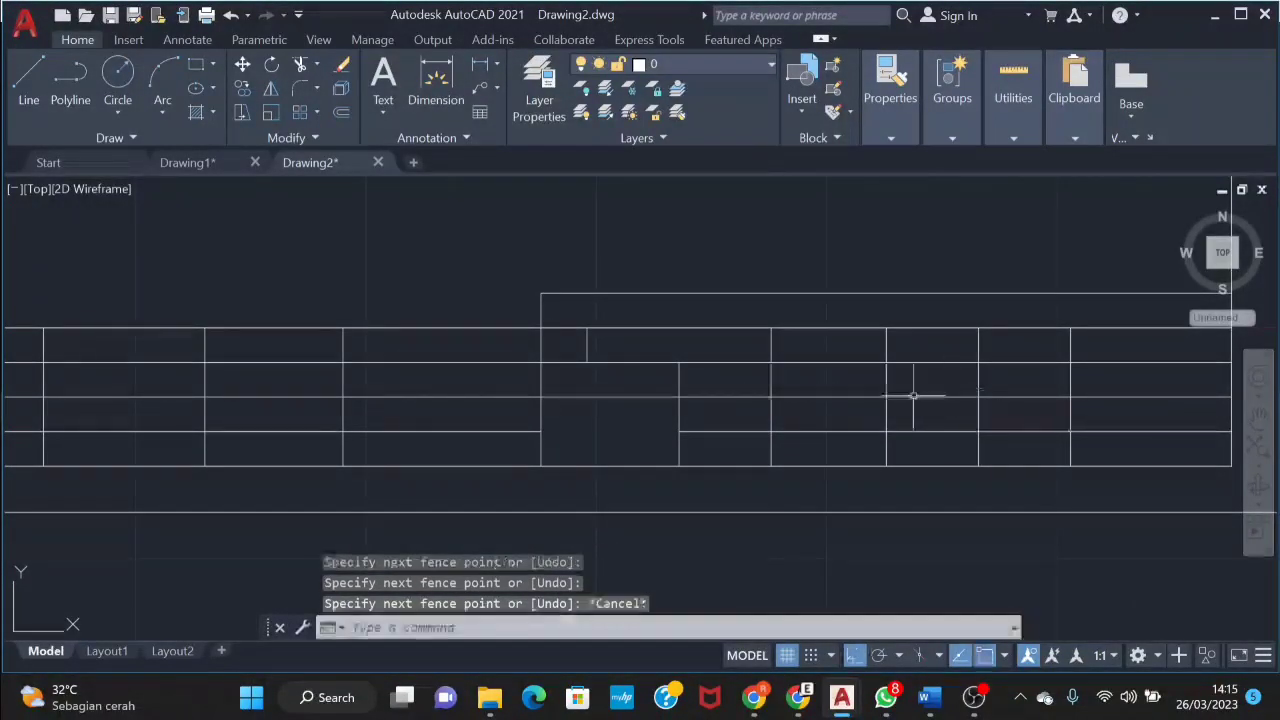
# Trim the lower horizontal segment and leftover pieces in the right cells
pyautogui.click(757, 422)
pyautogui.click(815, 441)
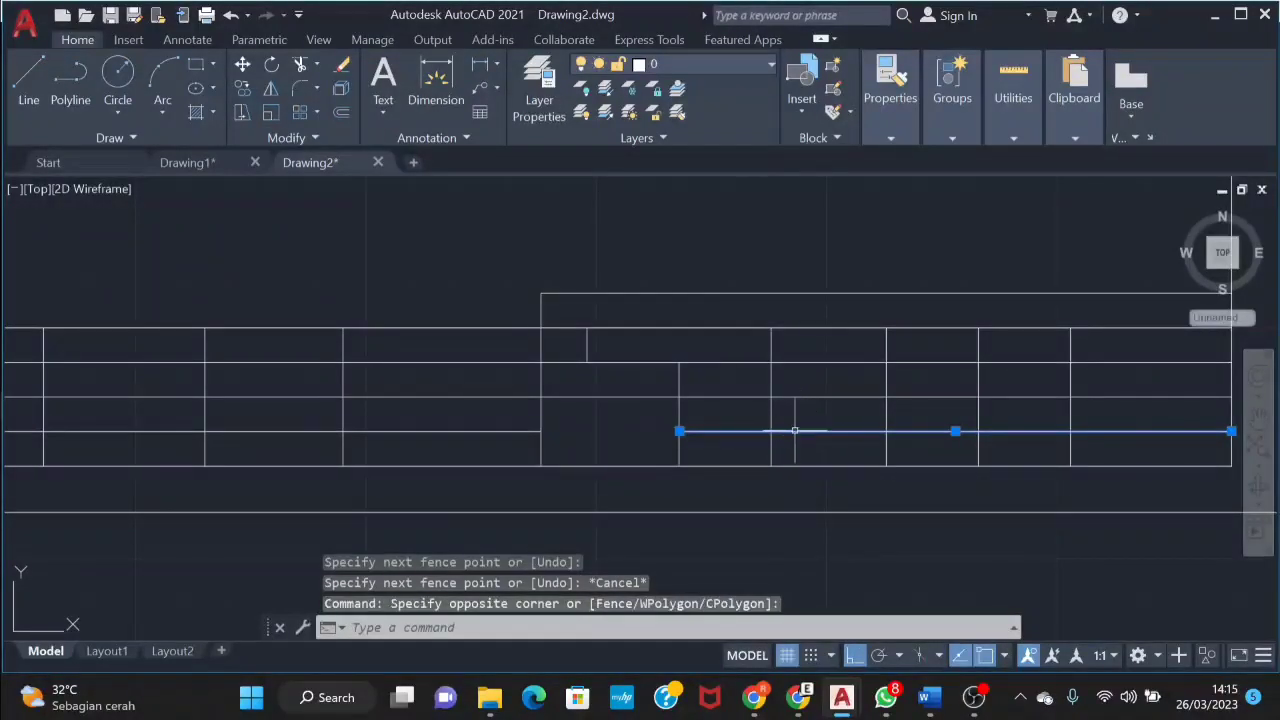
pyautogui.press('Escape')
pyautogui.press('Return')
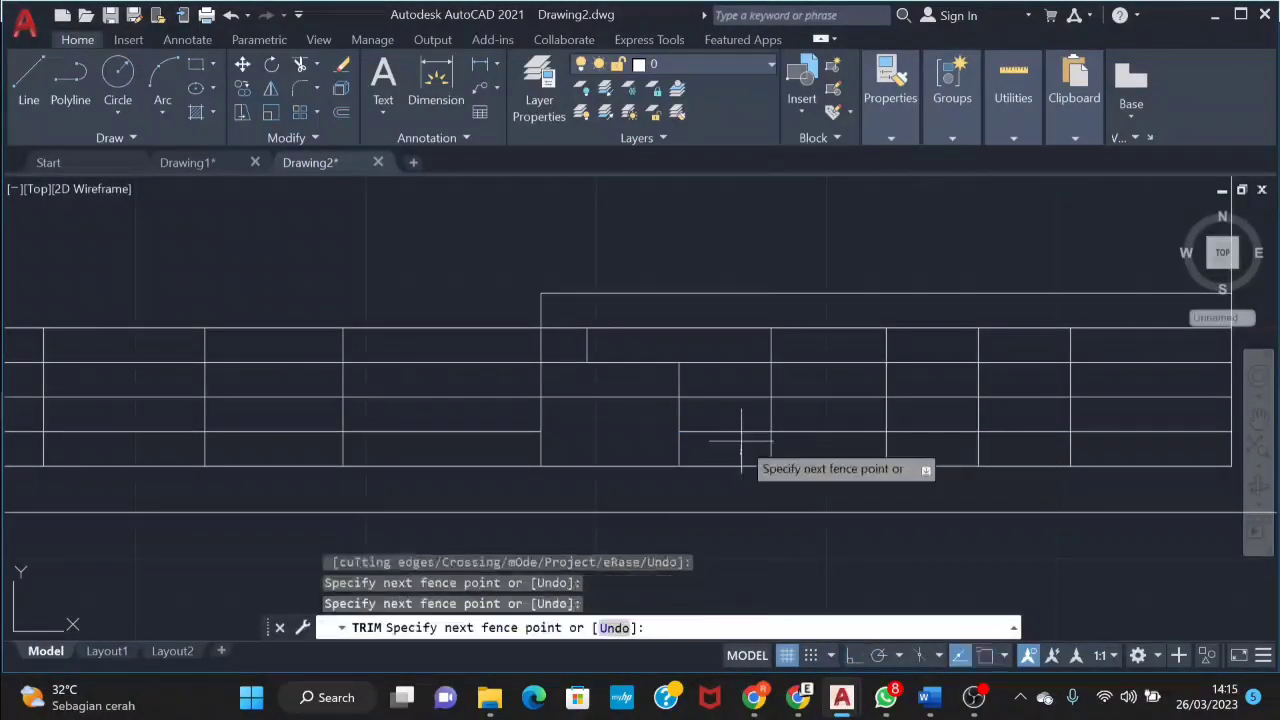
pyautogui.moveTo(740, 447)
pyautogui.mouseDown()
pyautogui.moveTo(811, 437)
pyautogui.moveTo(766, 423)
pyautogui.mouseUp()
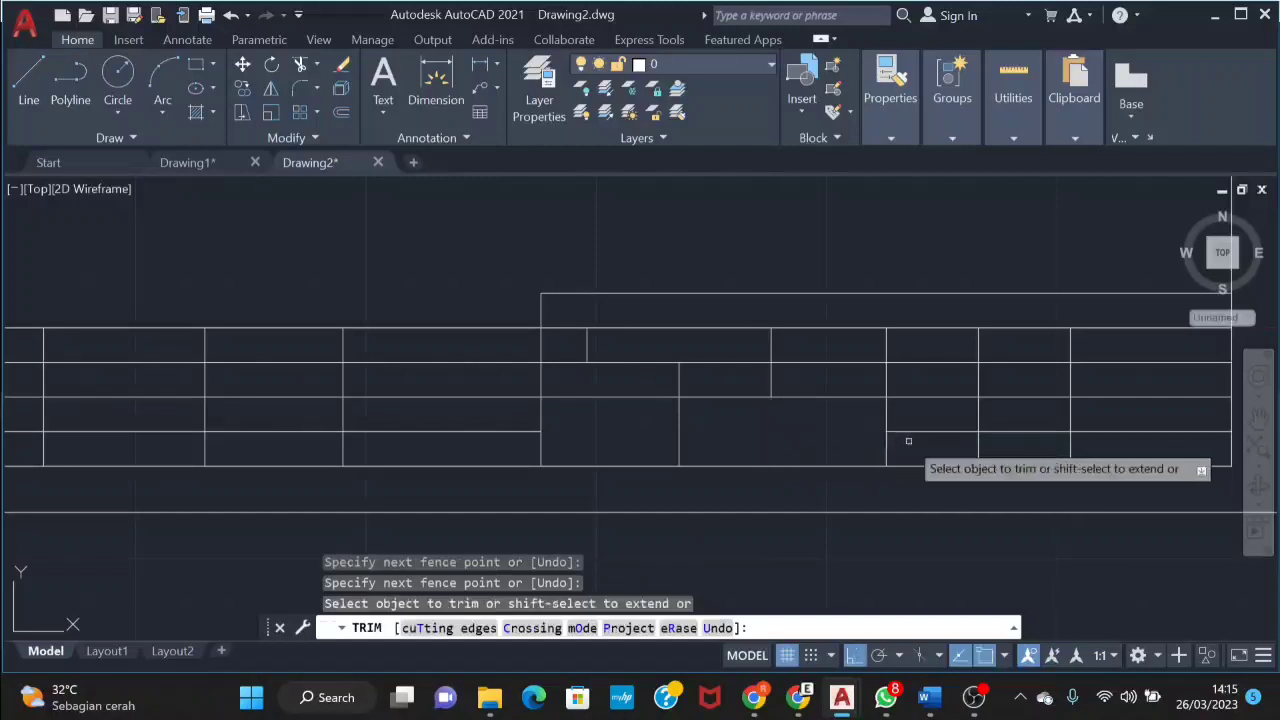
pyautogui.moveTo(908, 437); pyautogui.dragTo(882, 440)
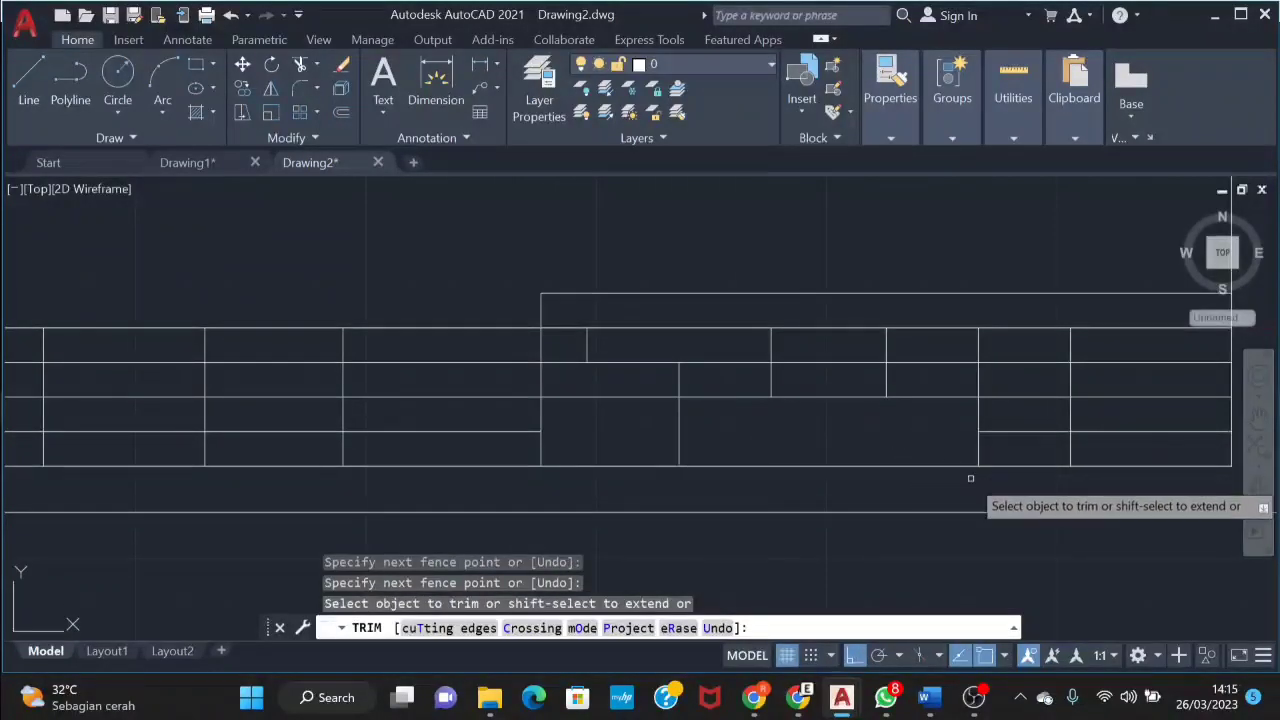
pyautogui.moveTo(1144, 443)
pyautogui.mouseDown()
pyautogui.moveTo(1147, 424)
pyautogui.moveTo(1012, 424)
pyautogui.moveTo(1015, 441)
pyautogui.mouseUp()
# Pan along the grid and fence-trim further lines toward the left end
pyautogui.moveTo(1106, 449); pyautogui.dragTo(1029, 484, button='middle')
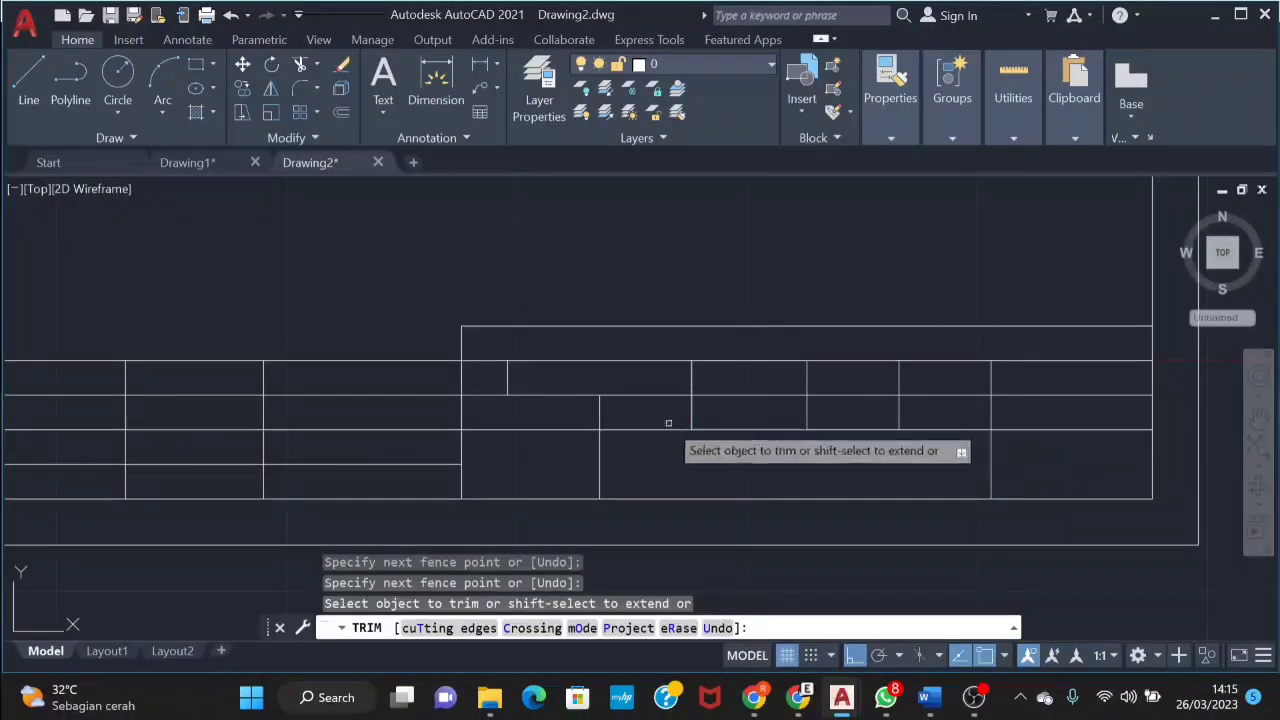
pyautogui.moveTo(670, 423); pyautogui.dragTo(819, 418)
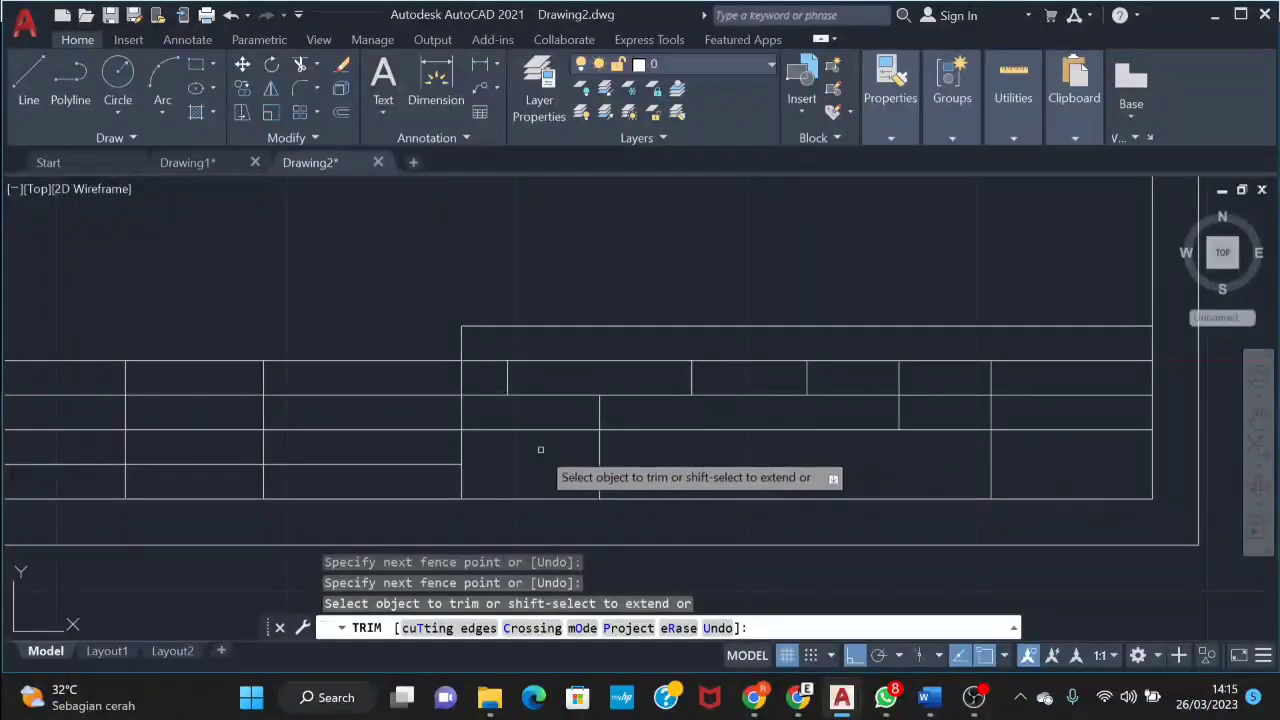
pyautogui.moveTo(537, 449); pyautogui.dragTo(826, 443, button='middle')
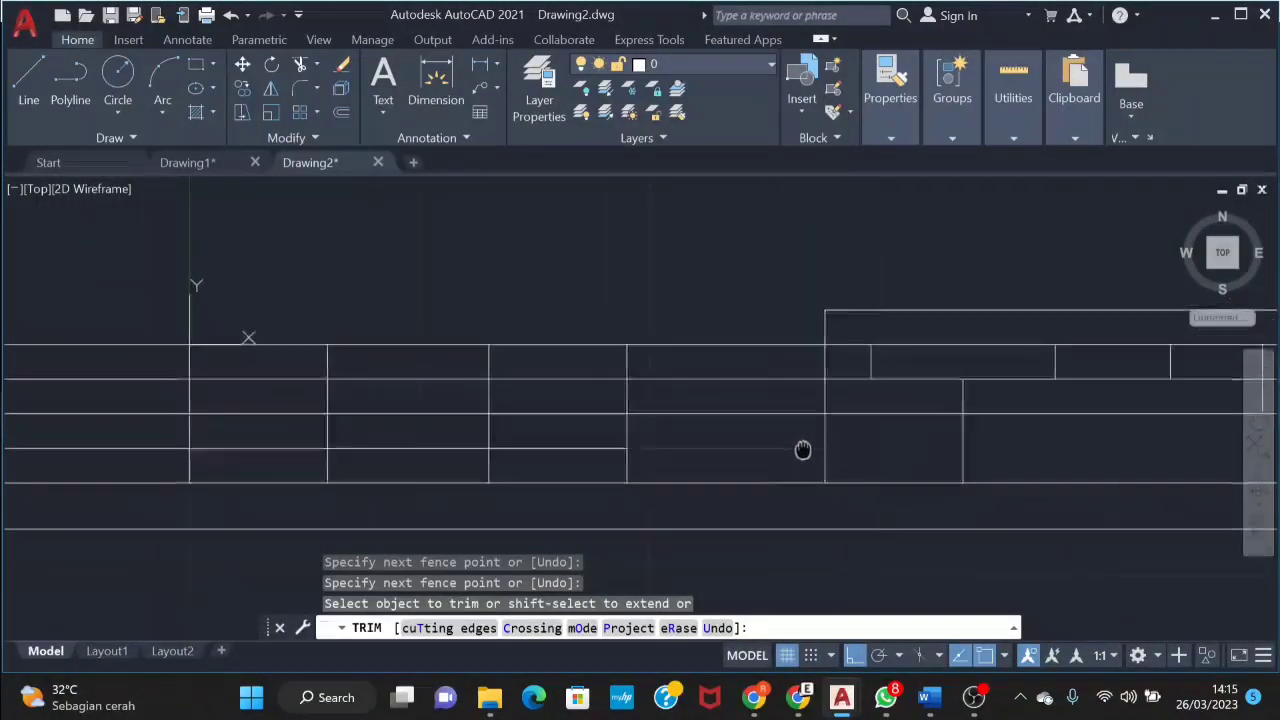
# Fence-trim the row lines out of the wide left section, then end TRIM
pyautogui.moveTo(646, 420); pyautogui.dragTo(793, 435, button='middle')
pyautogui.moveTo(527, 450); pyautogui.dragTo(800, 429, button='middle')
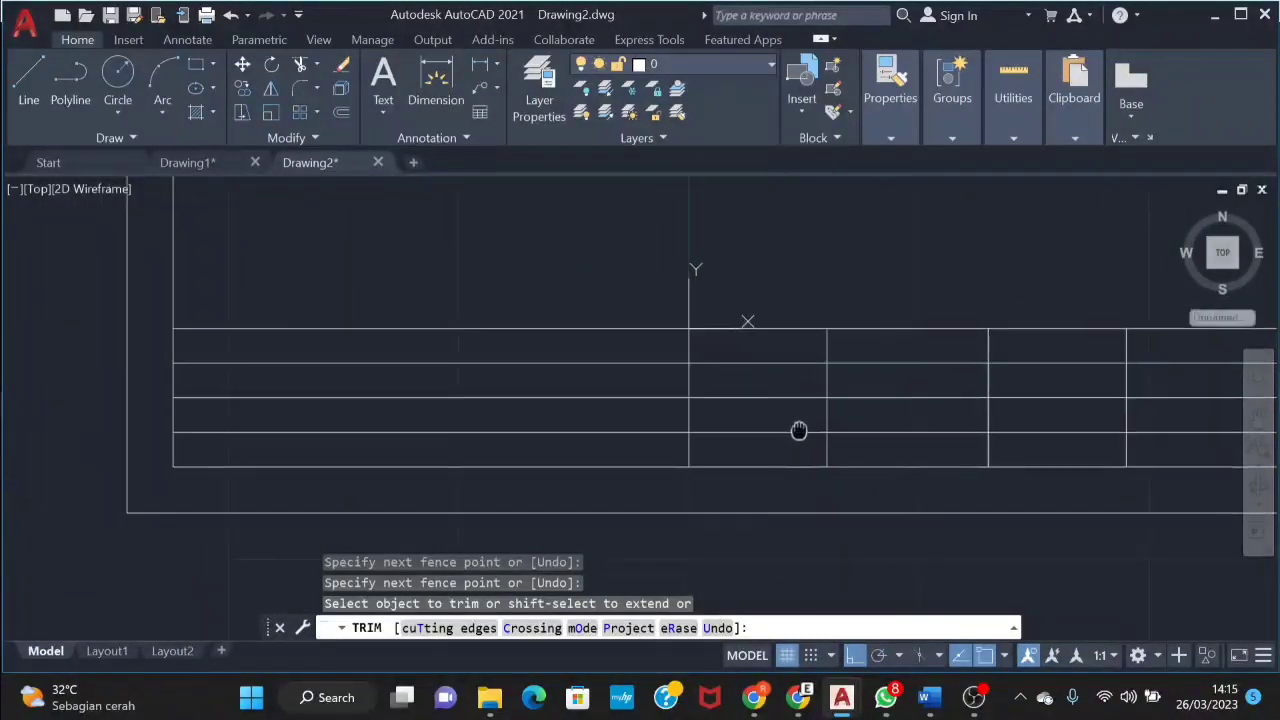
pyautogui.moveTo(662, 429); pyautogui.dragTo(694, 429, button='middle')
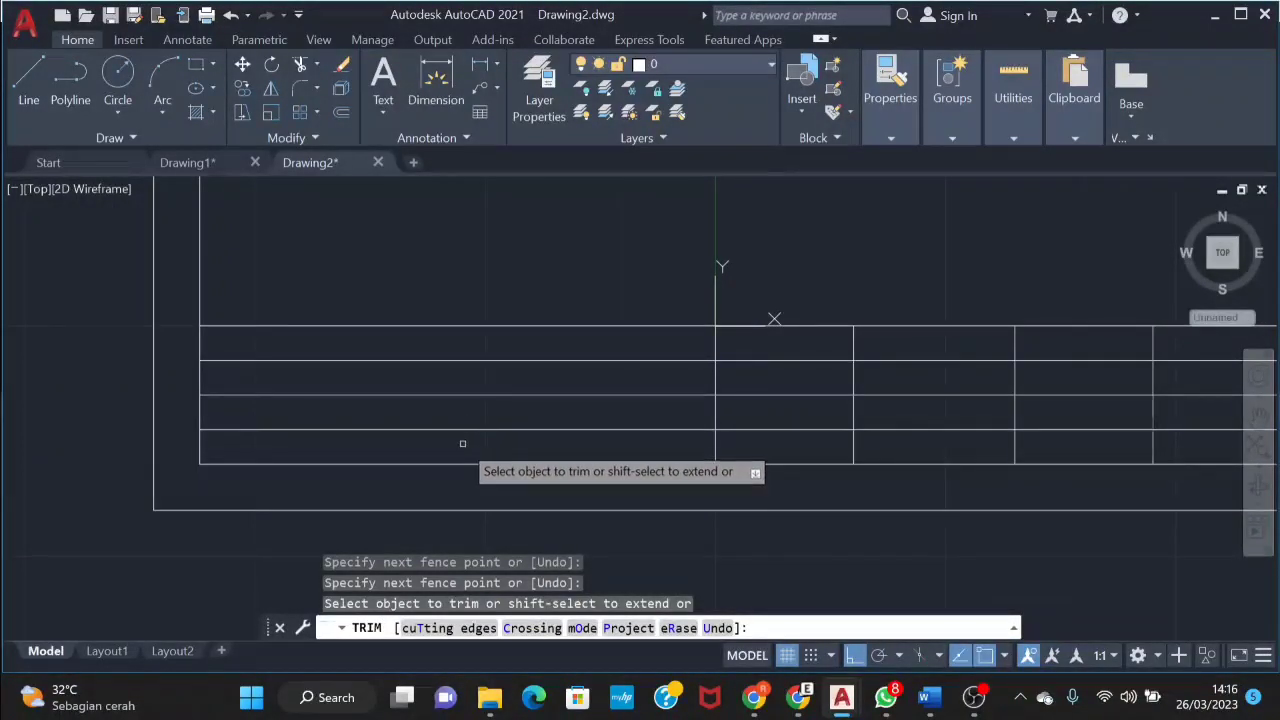
pyautogui.click(442, 349)
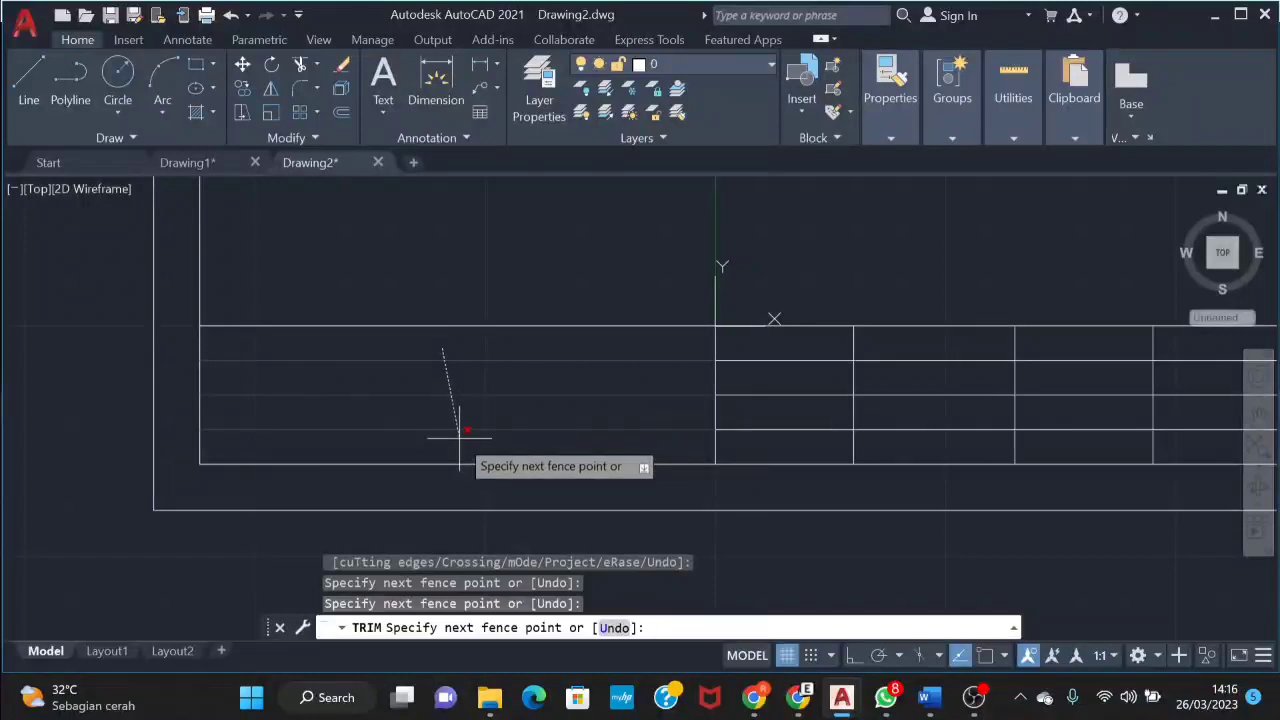
pyautogui.press('Return')
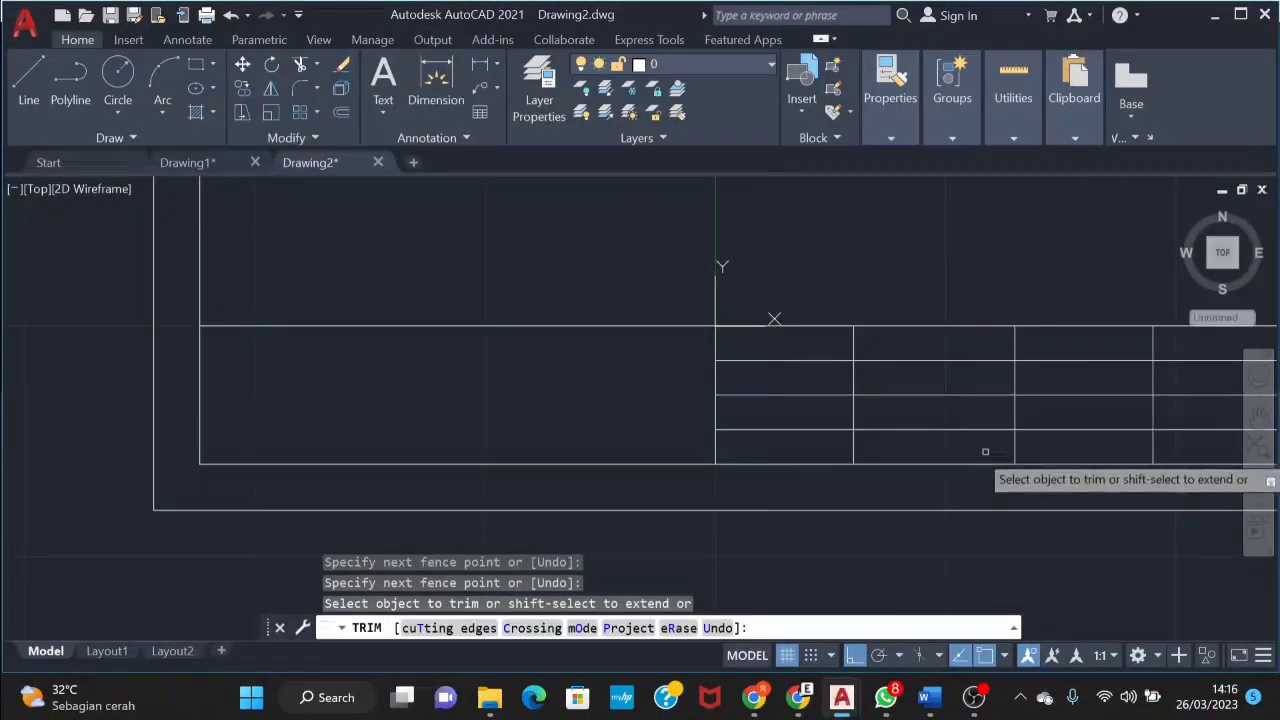
pyautogui.moveTo(986, 449); pyautogui.dragTo(758, 421, button='middle')
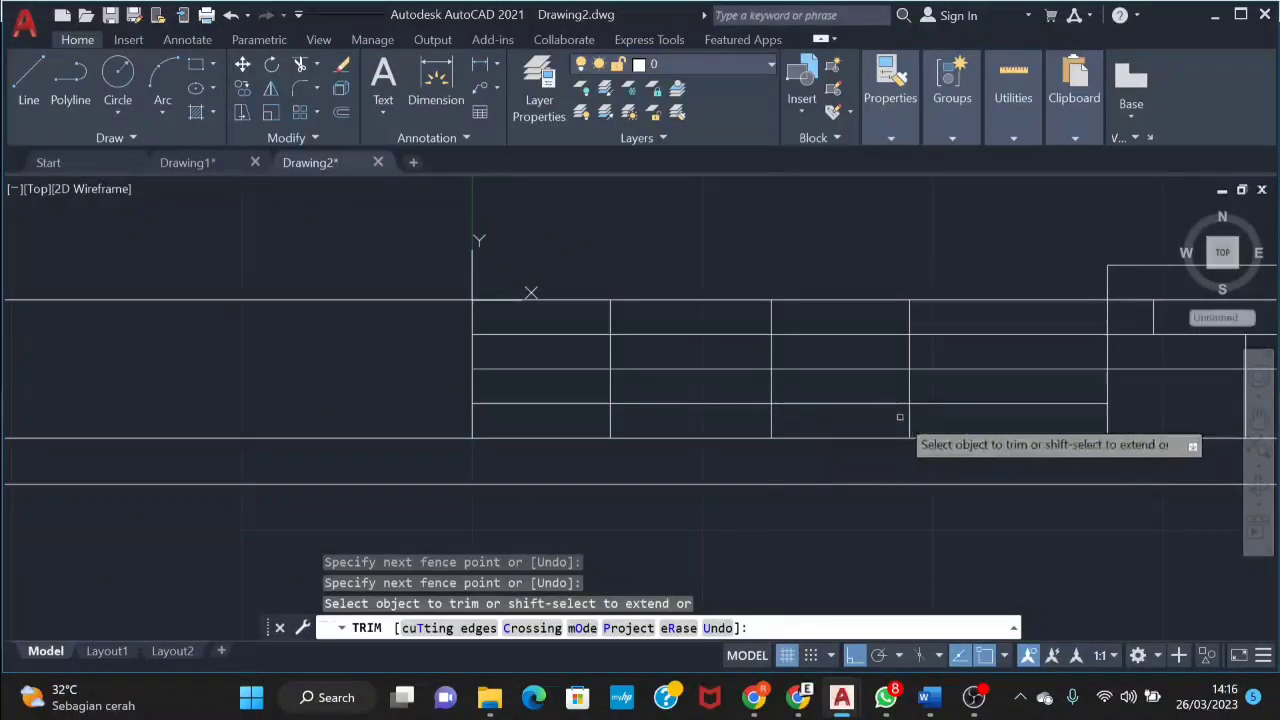
pyautogui.moveTo(903, 420); pyautogui.dragTo(740, 417, button='middle')
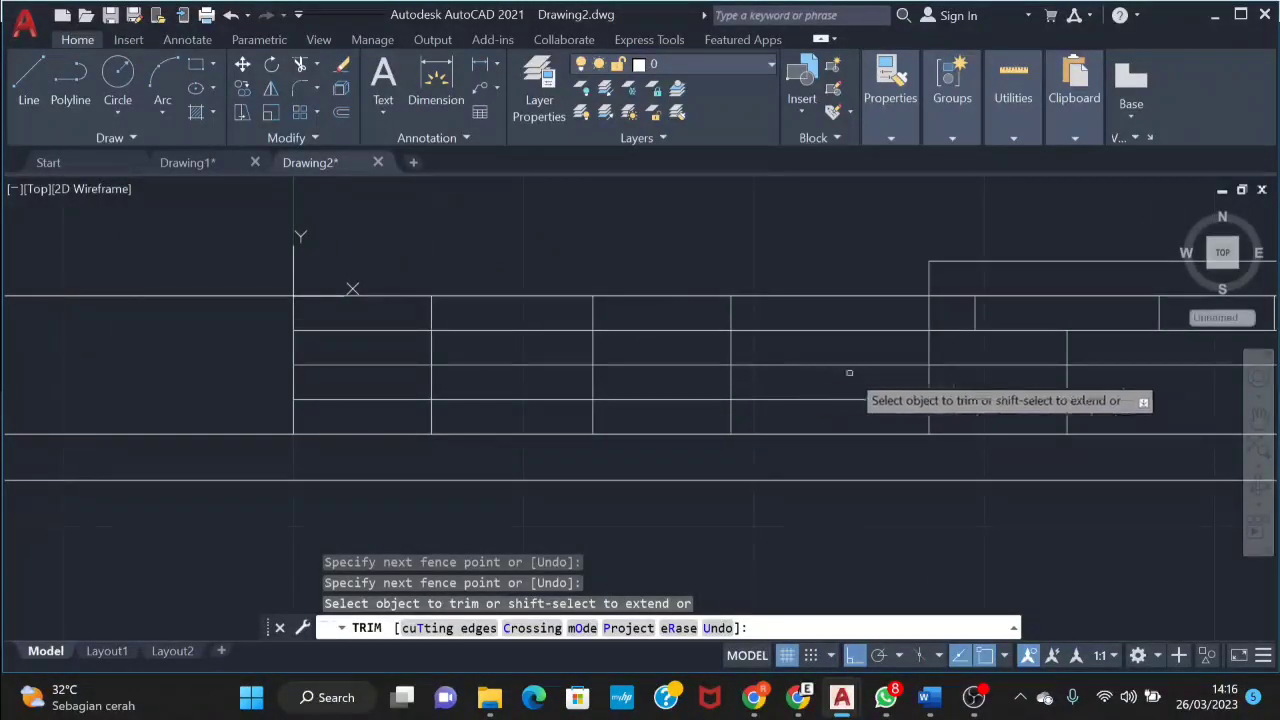
pyautogui.moveTo(850, 371); pyautogui.dragTo(729, 372, button='middle')
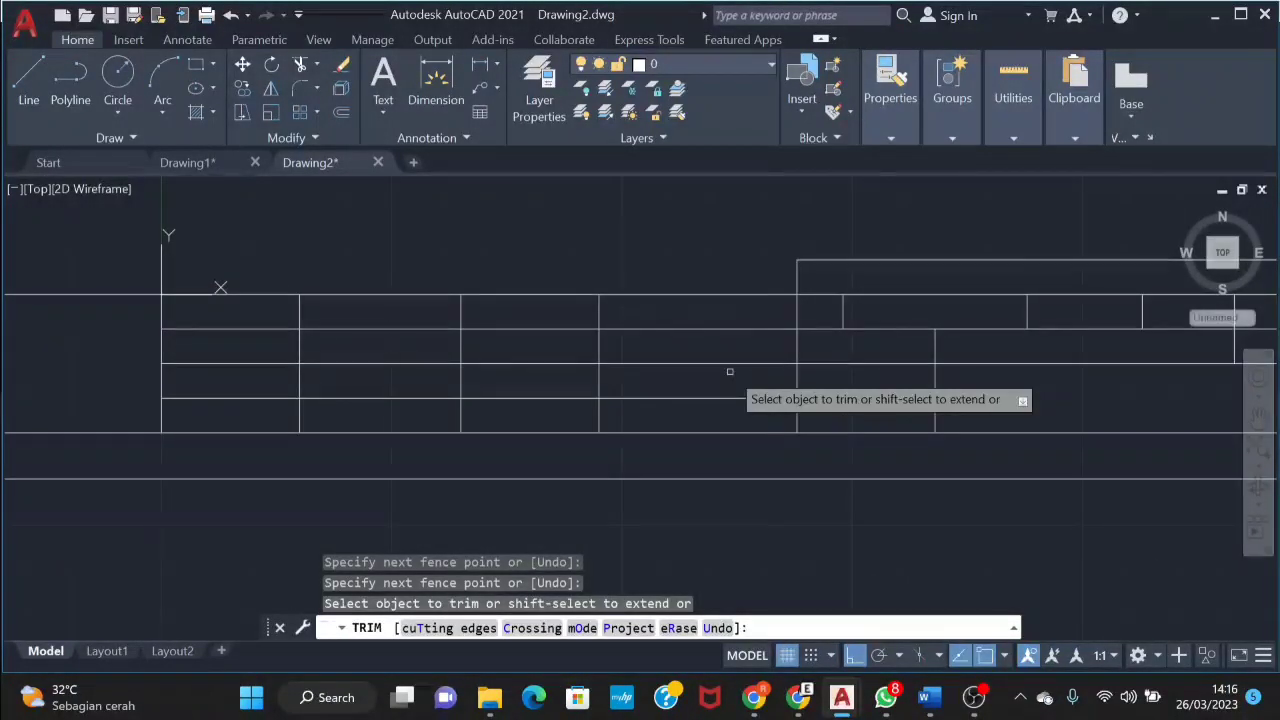
pyautogui.scroll(-4, 600, 380)
pyautogui.scroll(3, 600, 380)
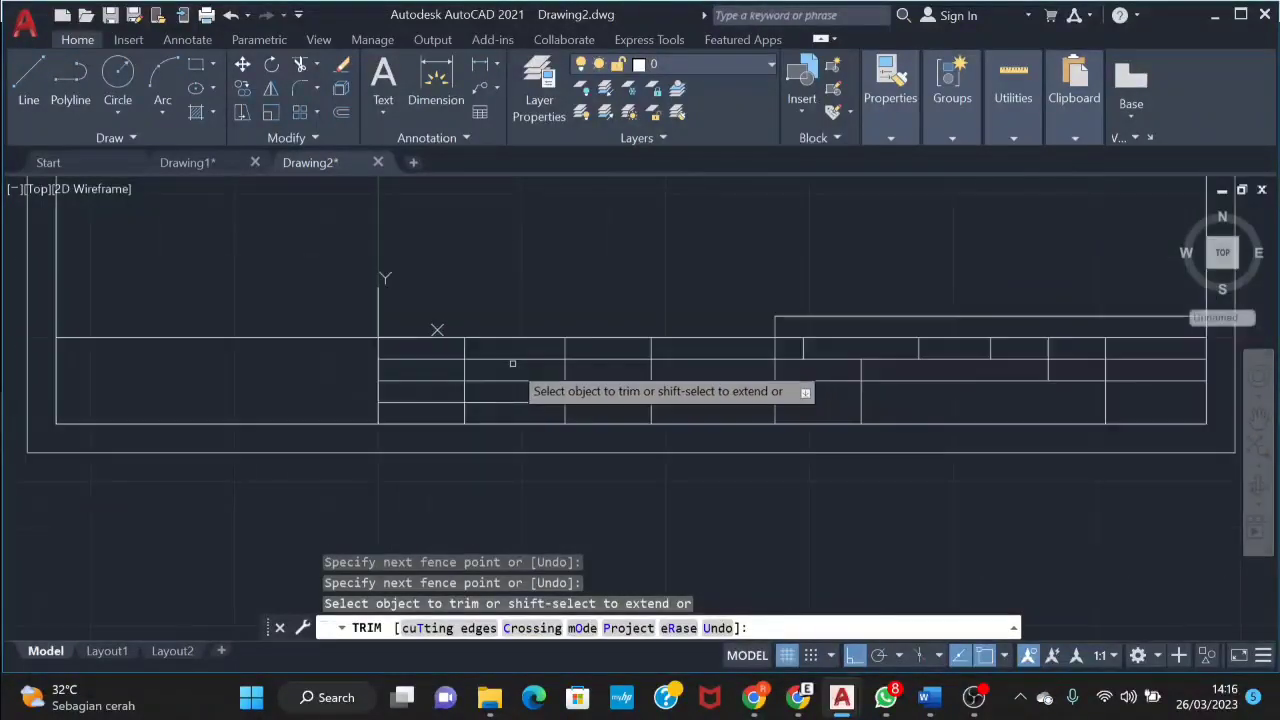
pyautogui.moveTo(497, 363); pyautogui.dragTo(608, 377, button='middle')
pyautogui.press('Escape')
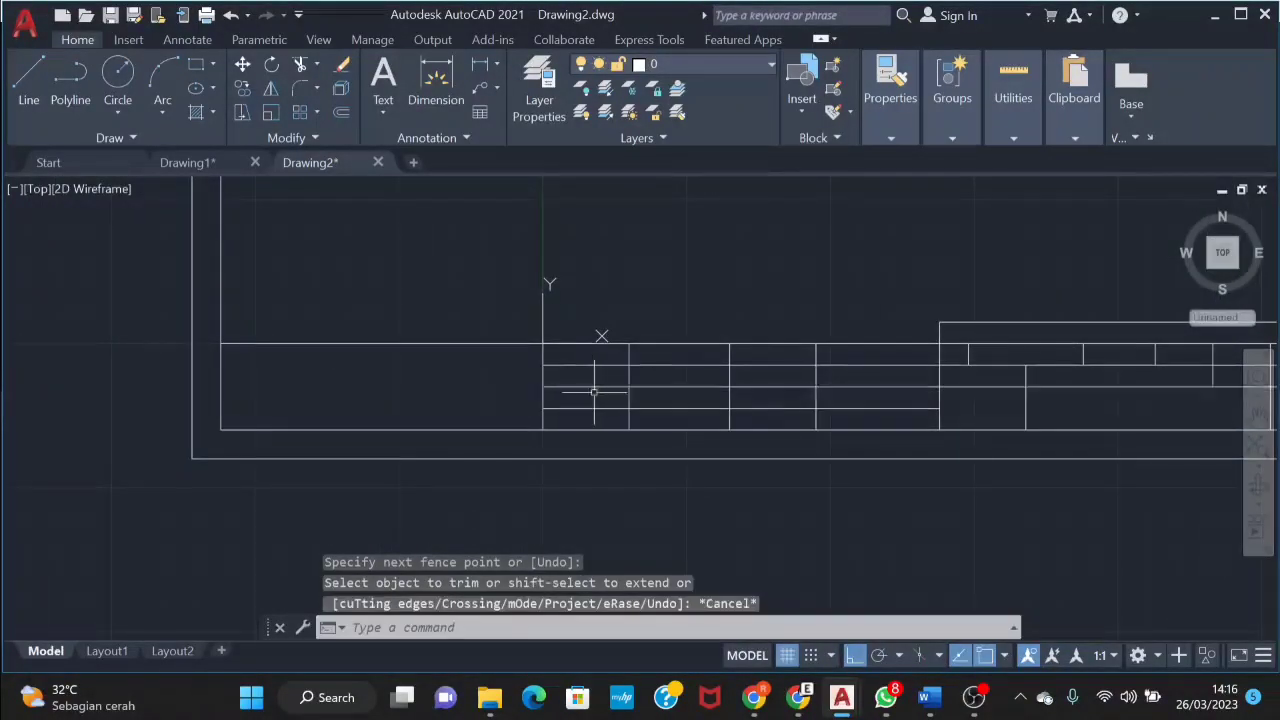
pyautogui.write('MT')
# Add 'POLTEK GT' multiline text spanning the left cell, justified Middle Center
pyautogui.press('Return')
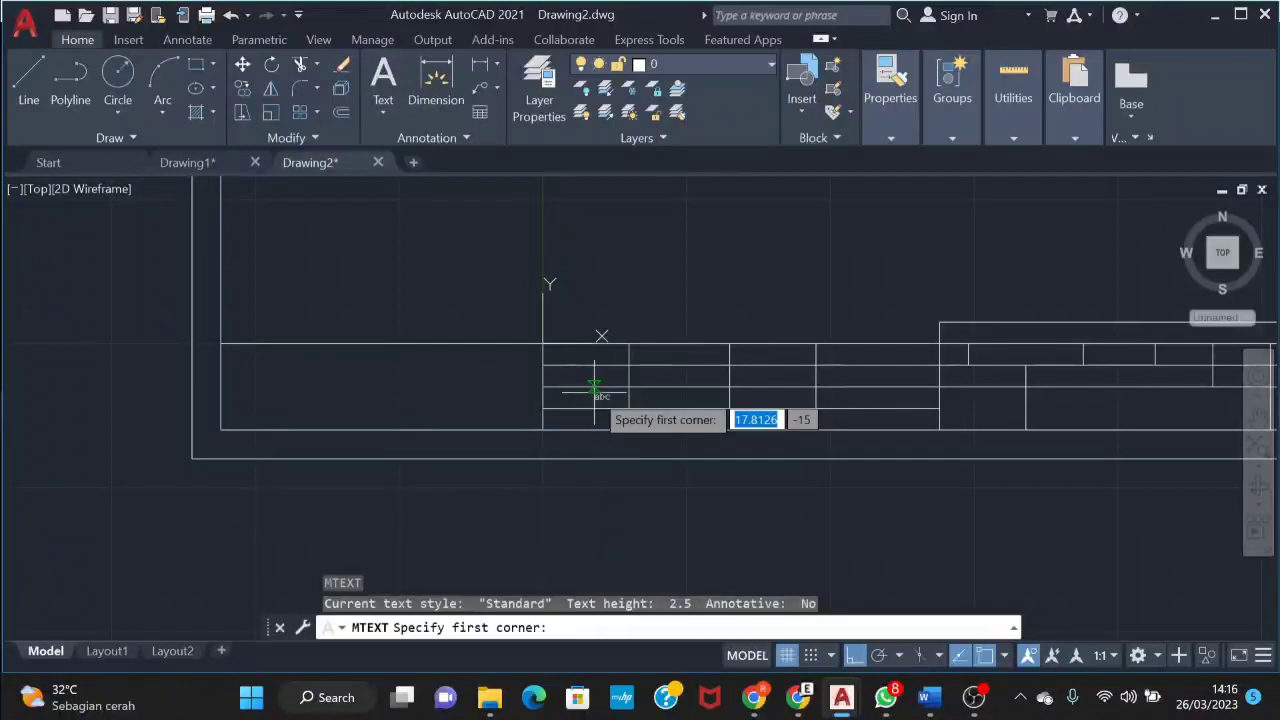
pyautogui.click(222, 345)
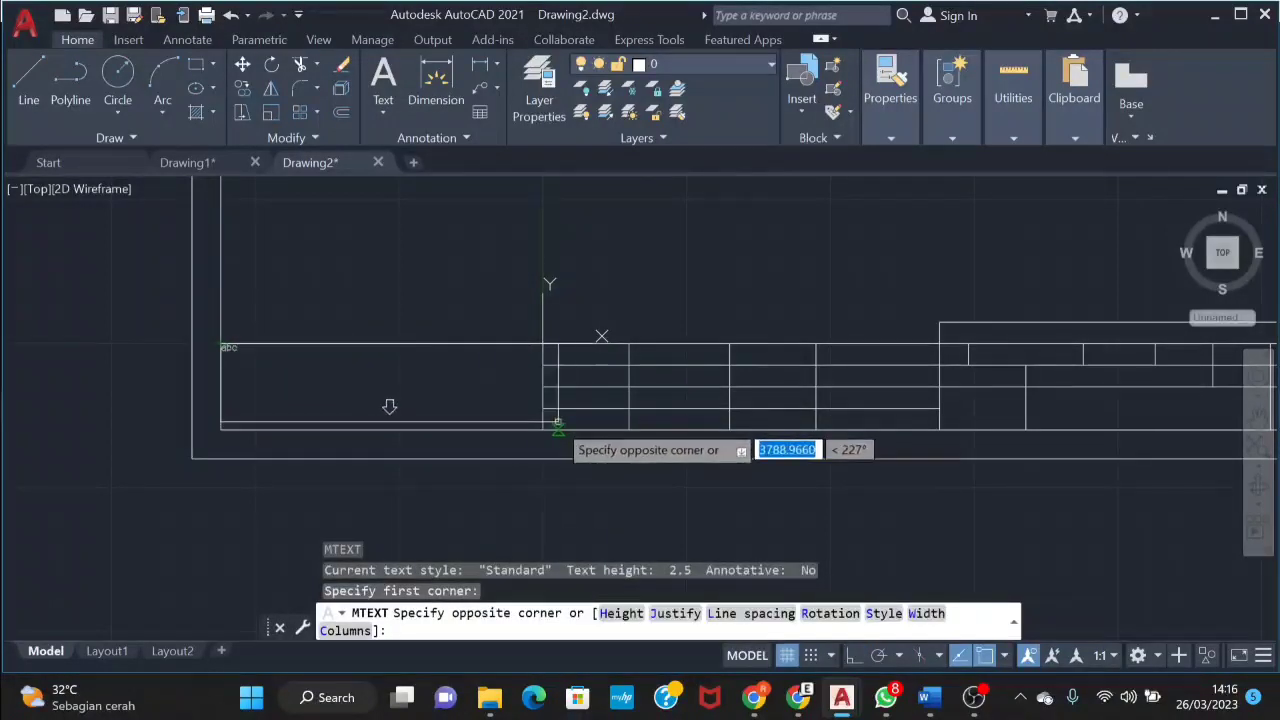
pyautogui.click(543, 428)
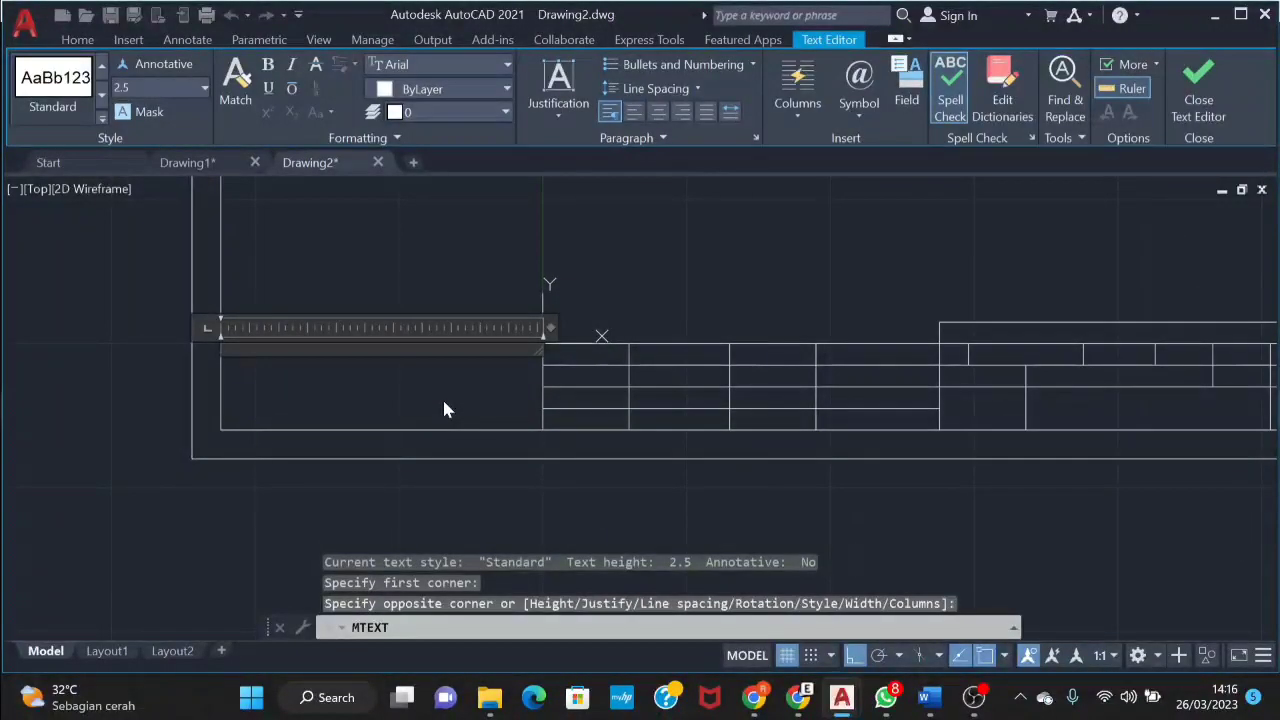
pyautogui.write('POLTEK GT')
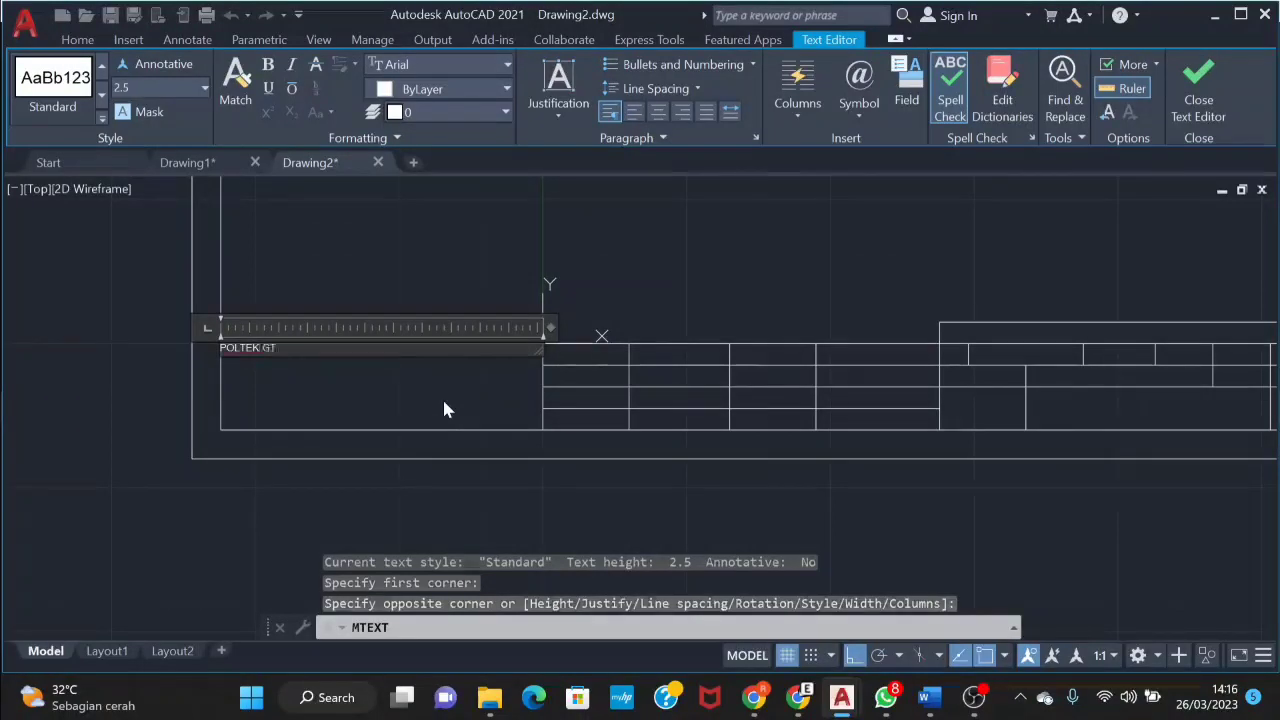
pyautogui.click(553, 107)
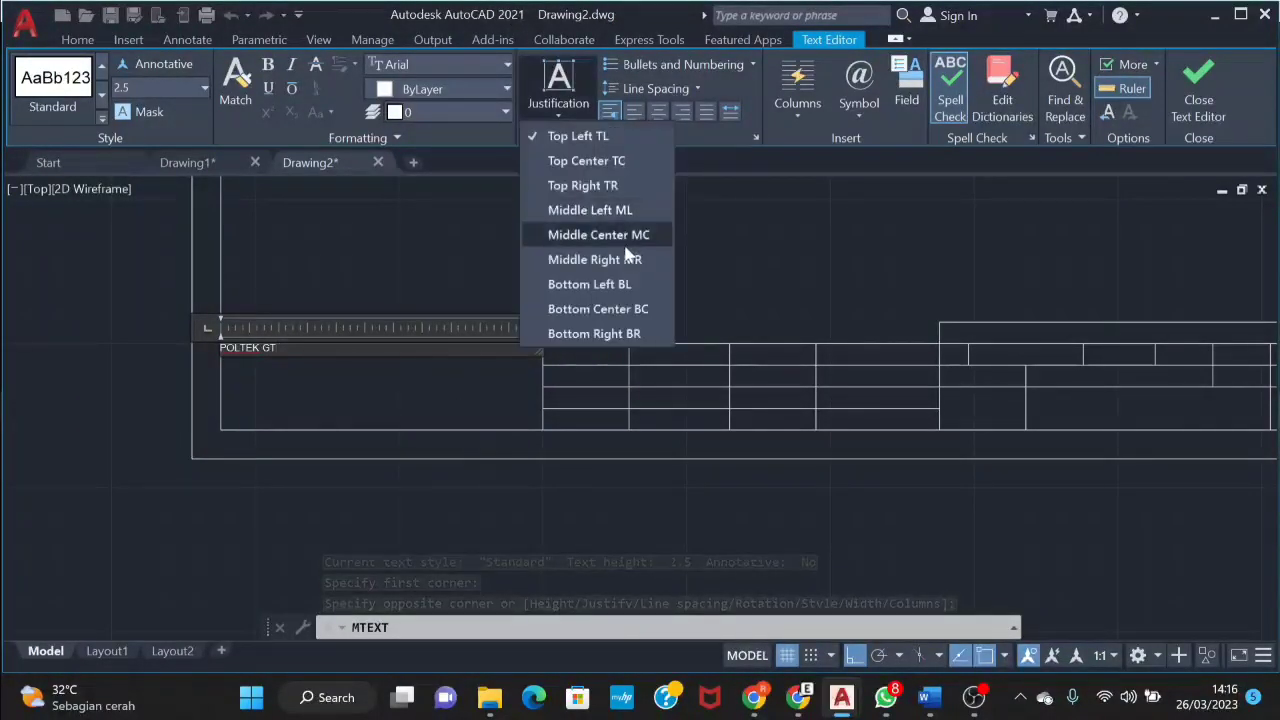
pyautogui.click(640, 260)
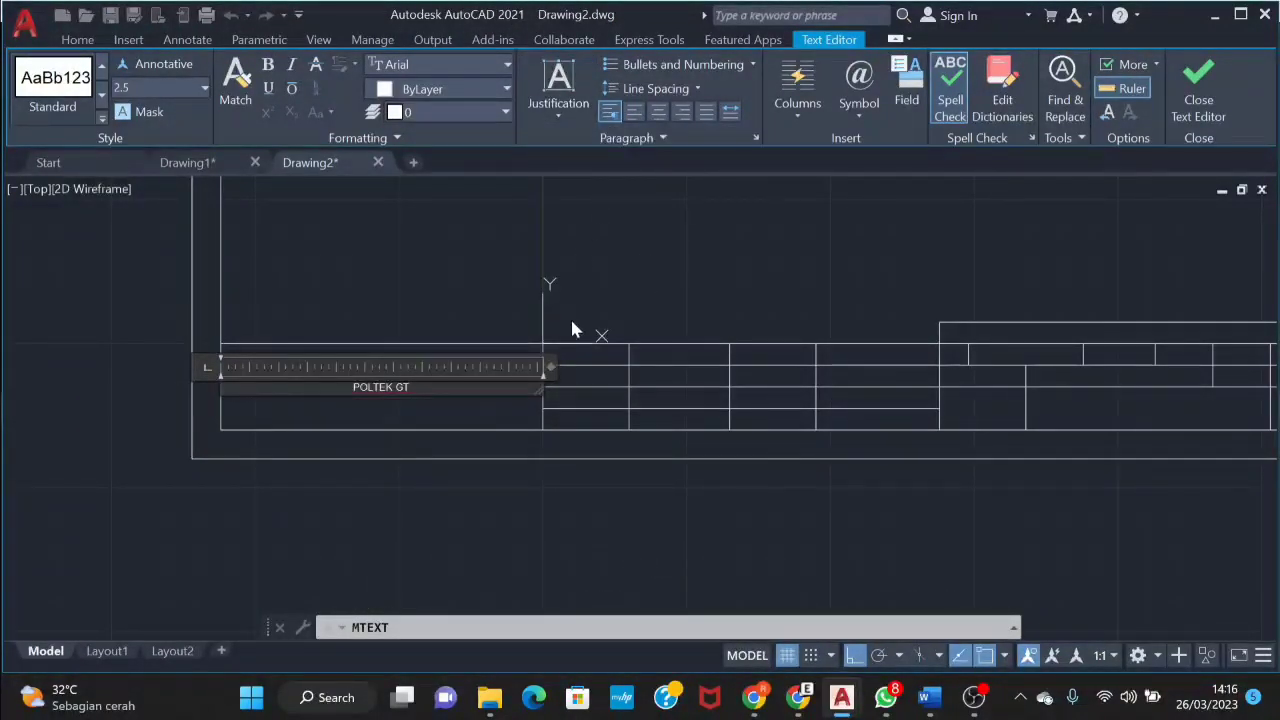
pyautogui.press('Escape')
pyautogui.click(853, 249)
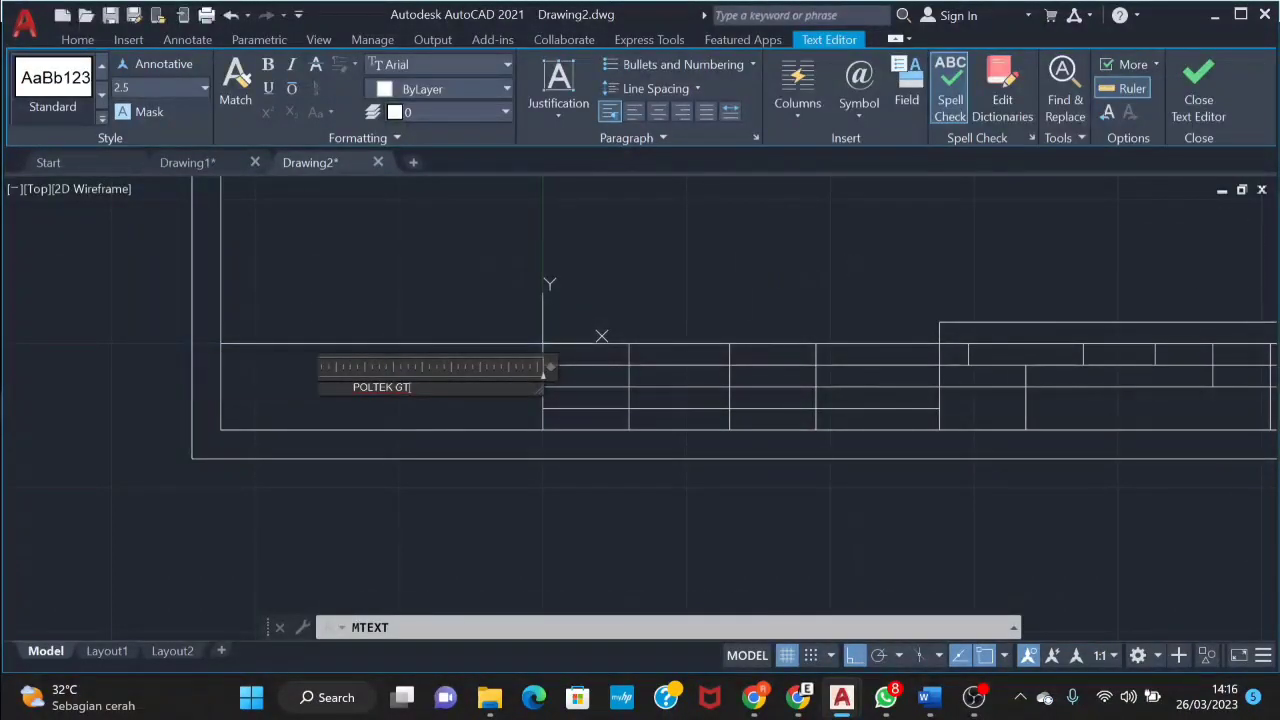
# Set the POLTEK GT text height to 8 in Properties
pyautogui.click(389, 390)
pyautogui.click(463, 397)
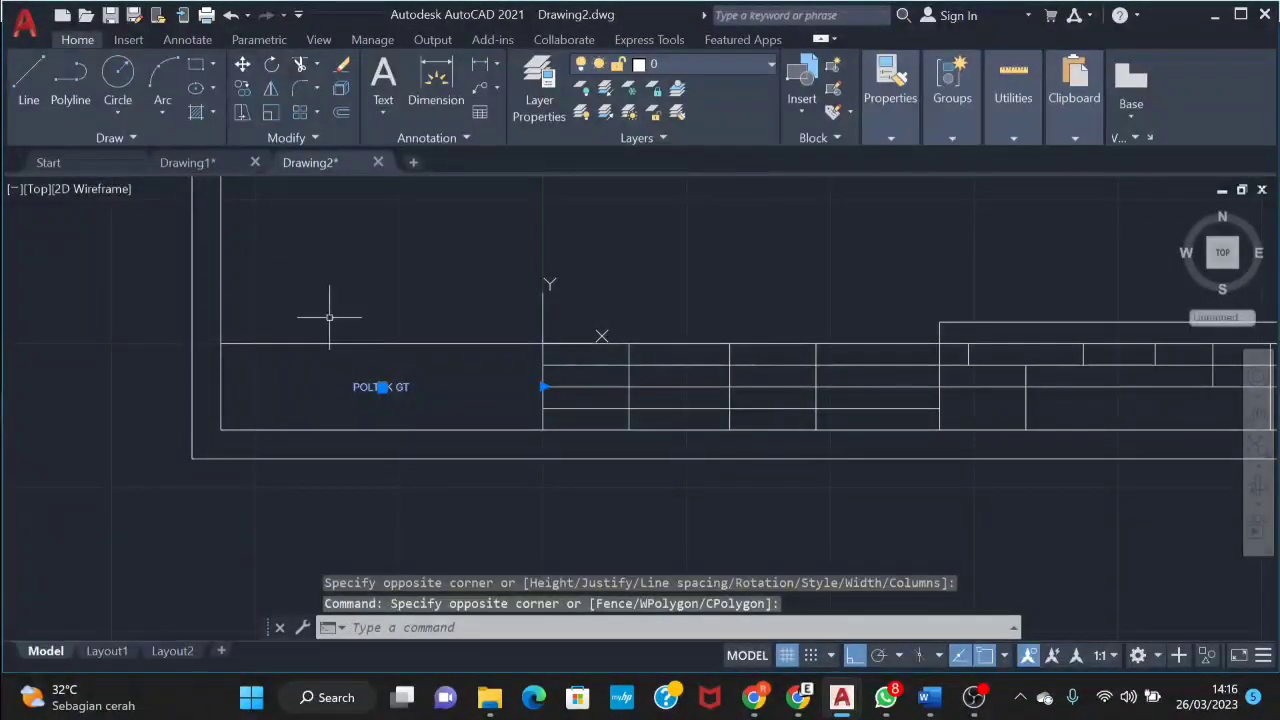
pyautogui.write('Mo')
pyautogui.press('Return')
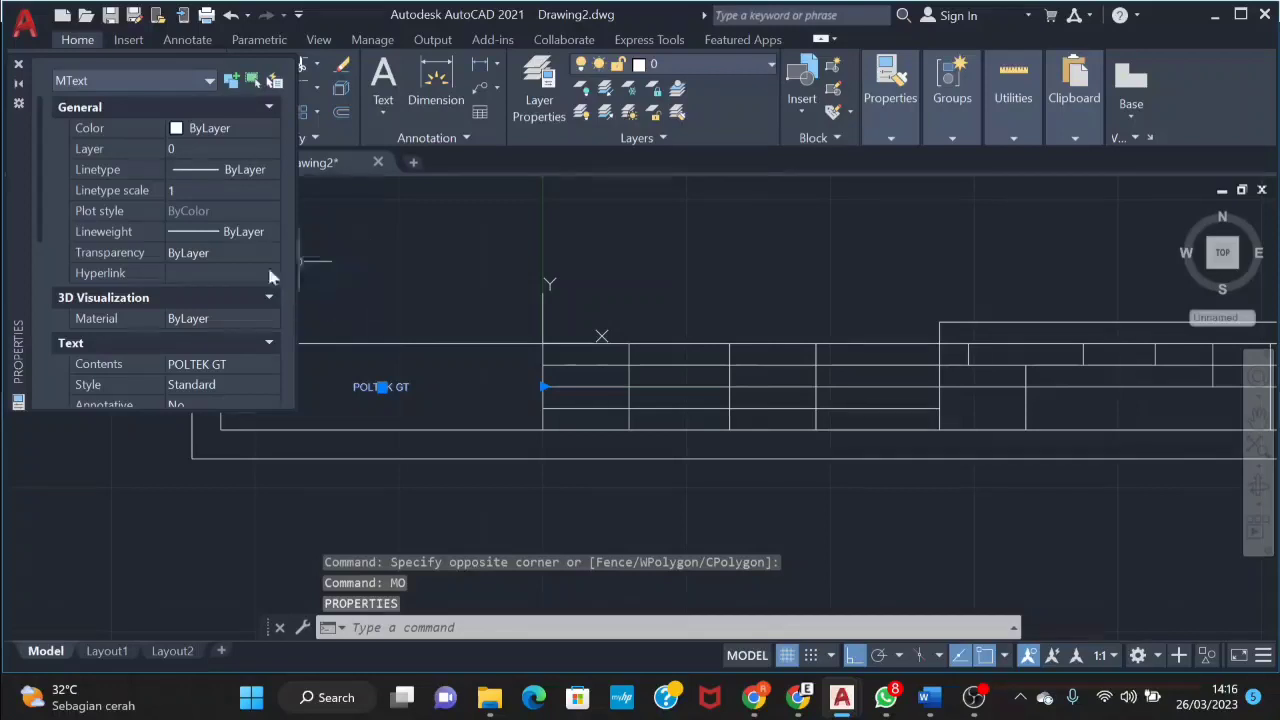
pyautogui.scroll(-3, 267, 264)
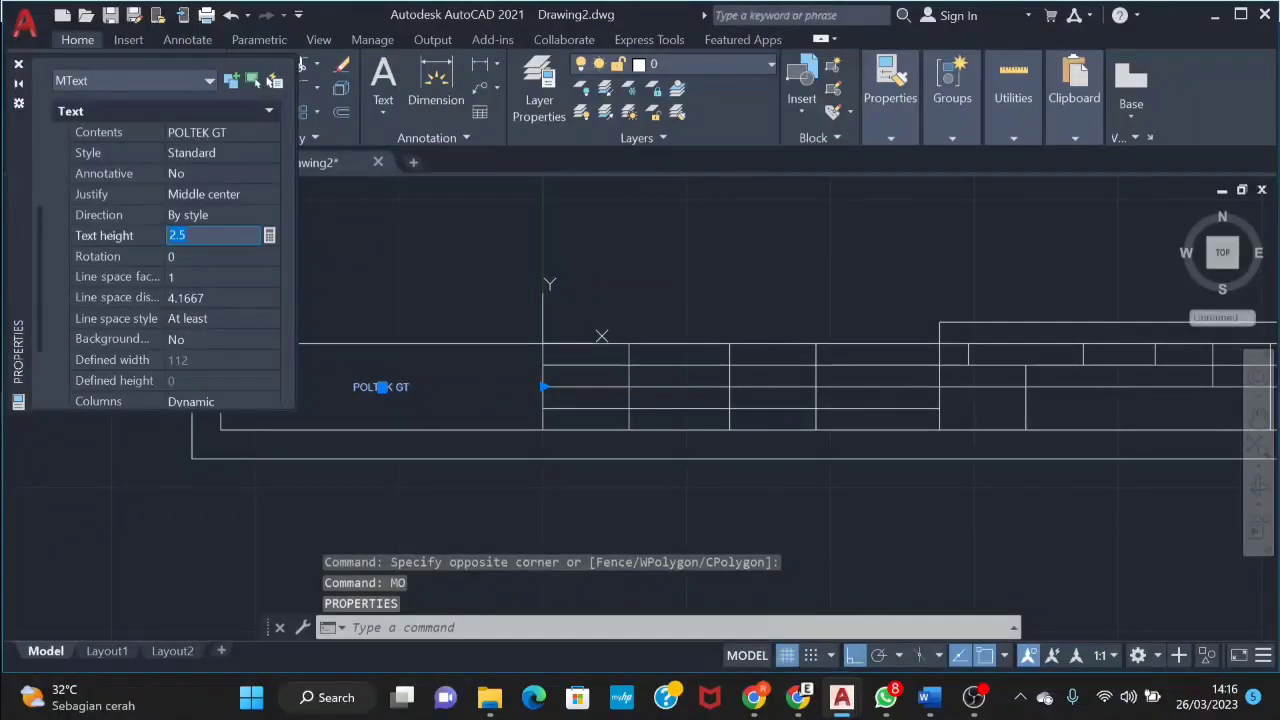
pyautogui.write('8')
pyautogui.click(252, 255)
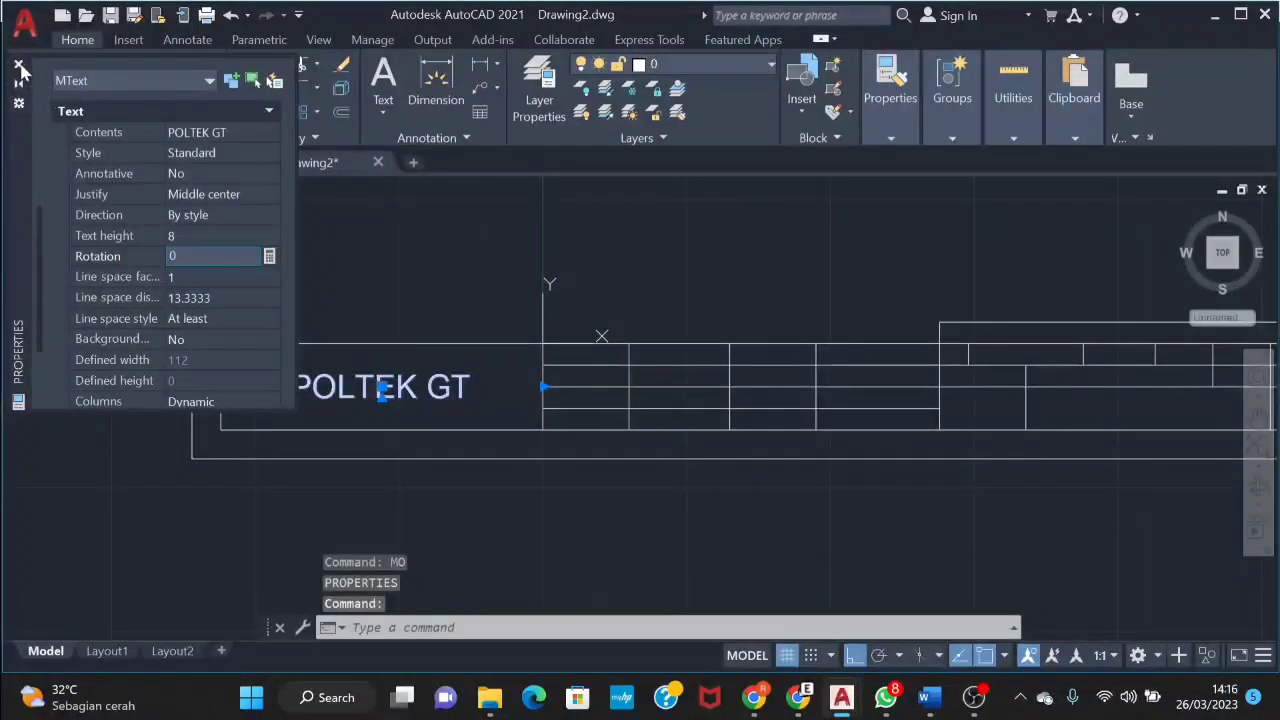
pyautogui.click(18, 66)
pyautogui.write('MT')
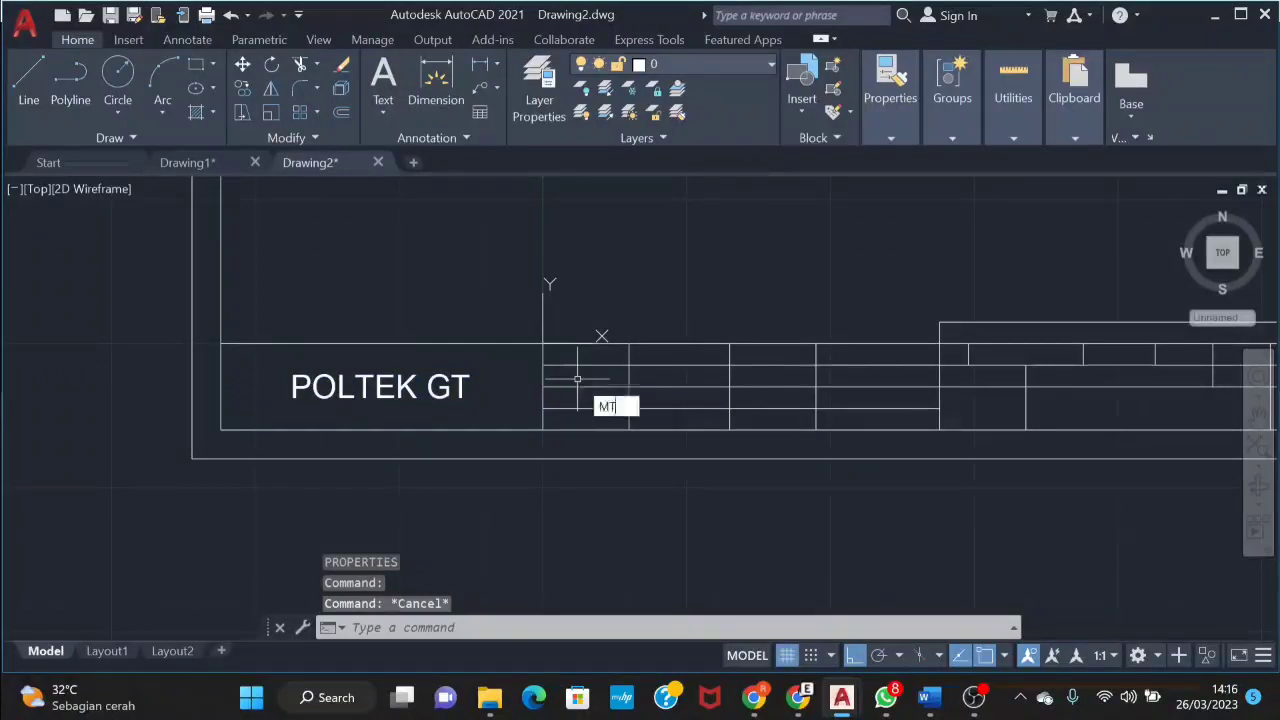
# Create a 'DESIGN BY' mtext in the small top cell with middle-left justification
pyautogui.press('Return')
pyautogui.click(543, 345)
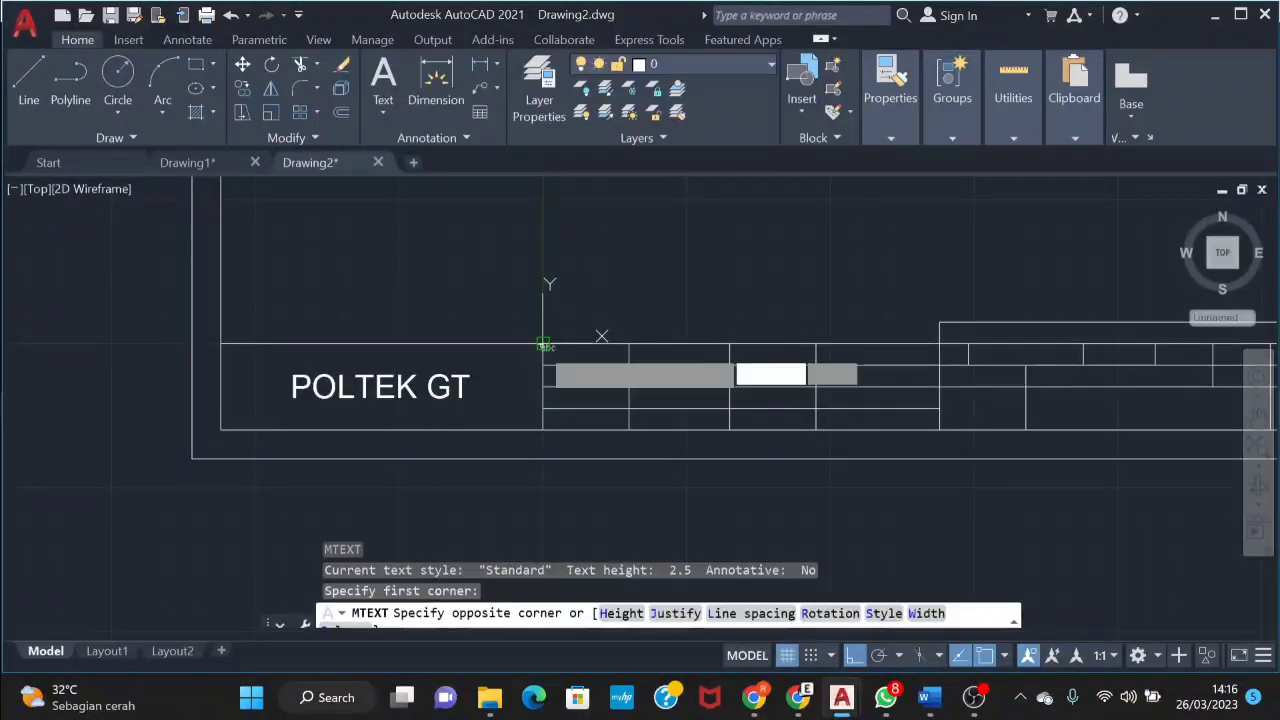
pyautogui.click(630, 371)
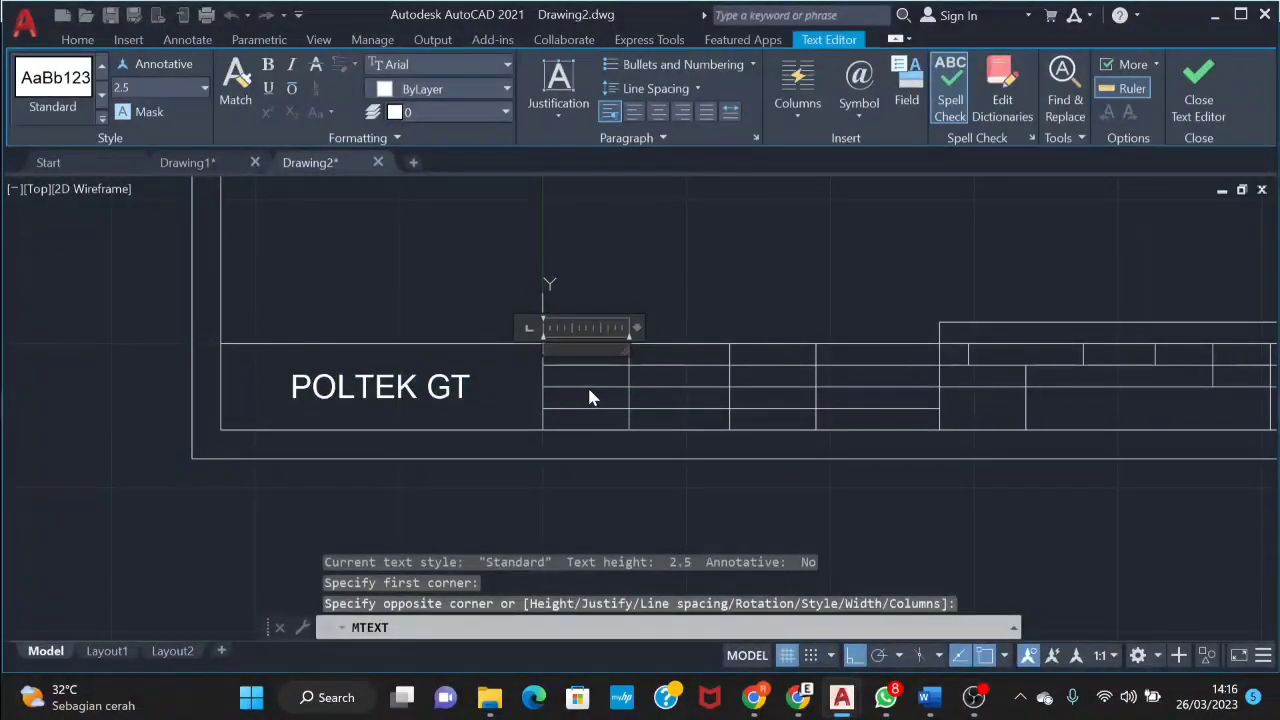
pyautogui.write('DESIGN BY')
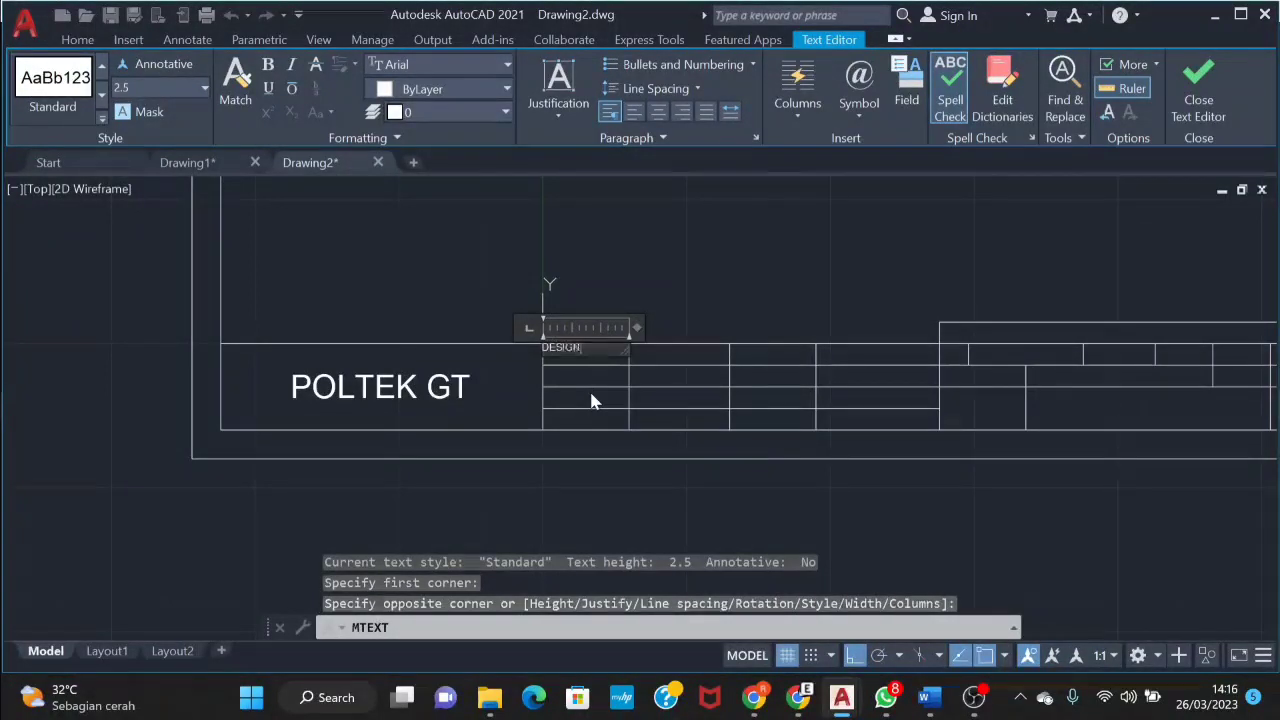
pyautogui.click(558, 95)
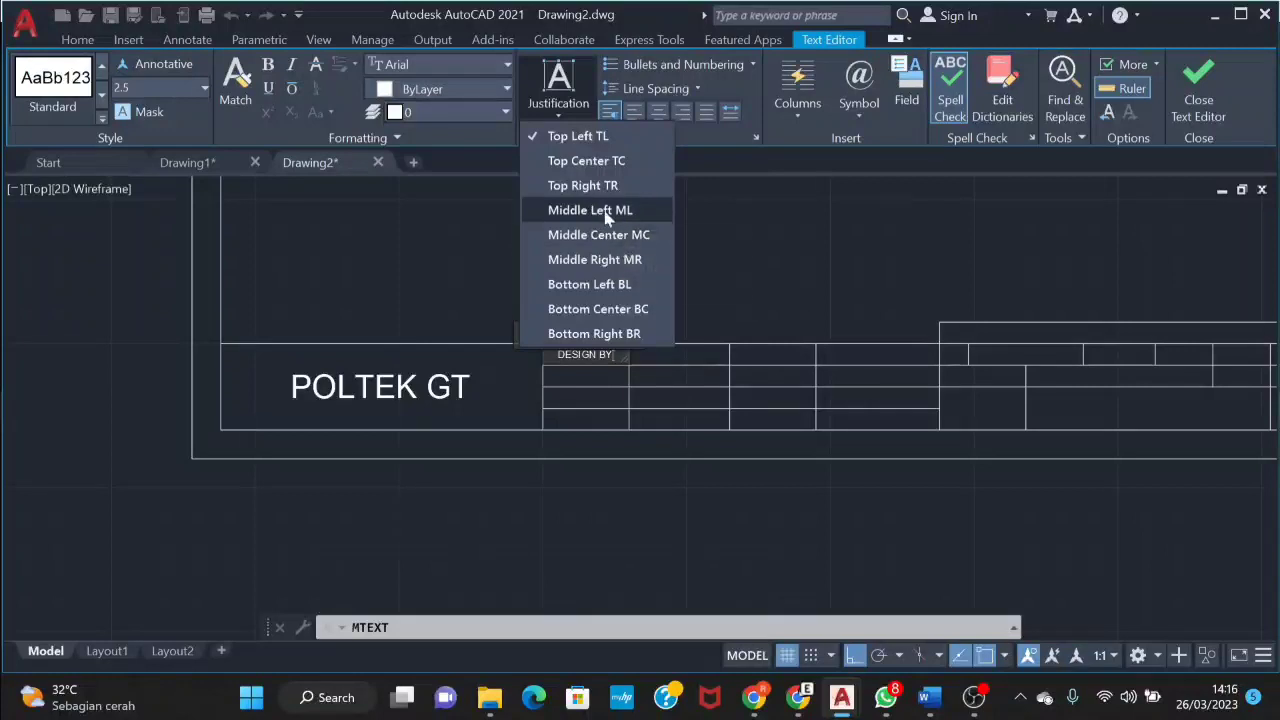
pyautogui.click(608, 210)
pyautogui.click(634, 113)
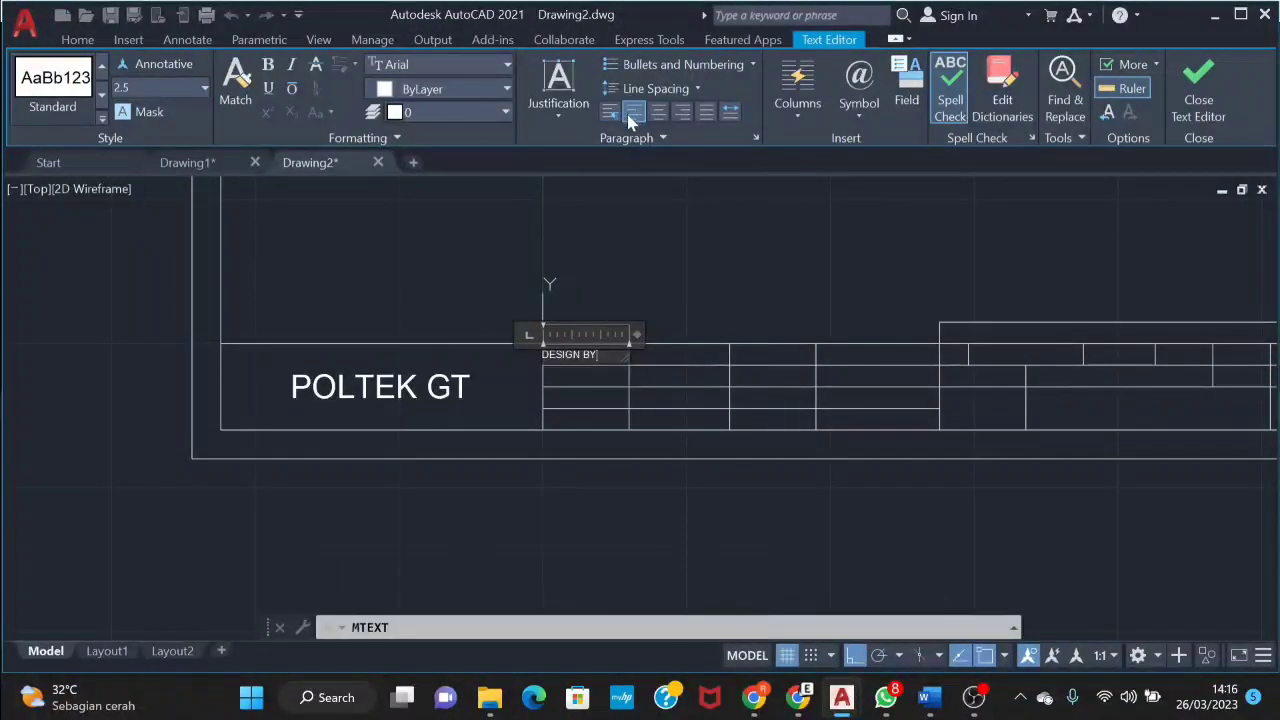
pyautogui.click(754, 306)
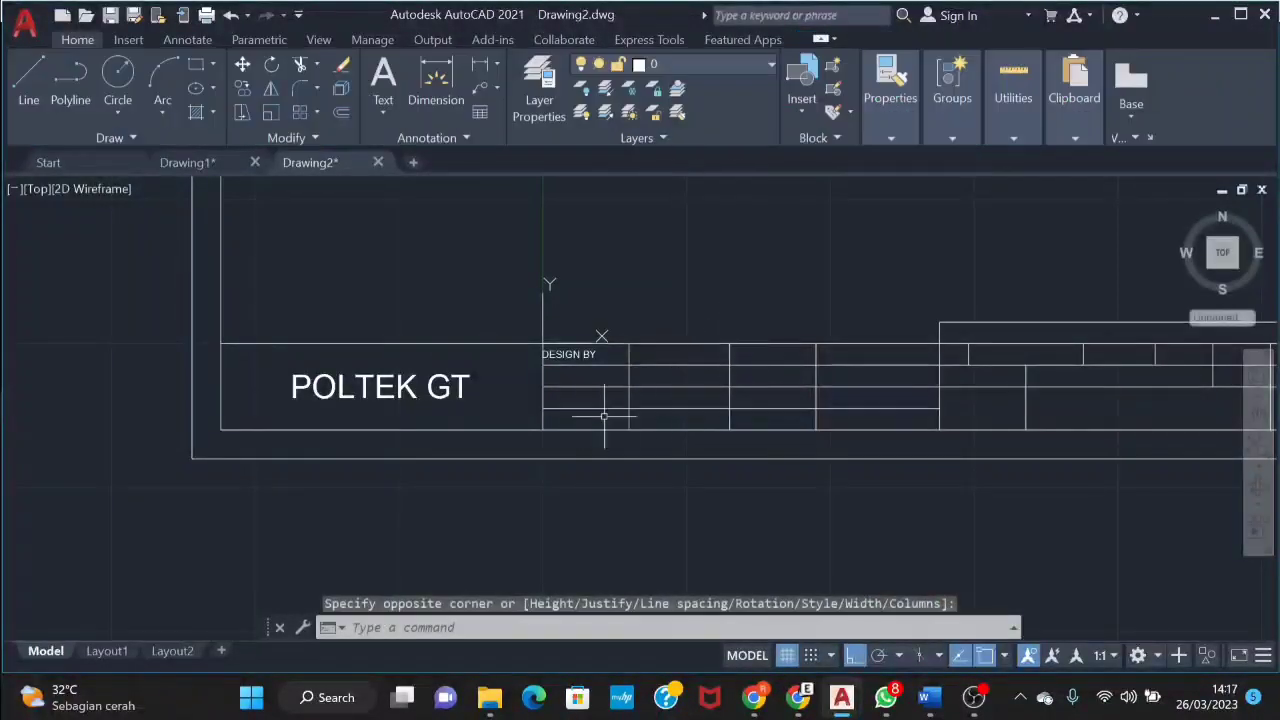
# Reopen DESIGN BY via Mtext Edit and adjust its paragraph alignment
pyautogui.press('Return')
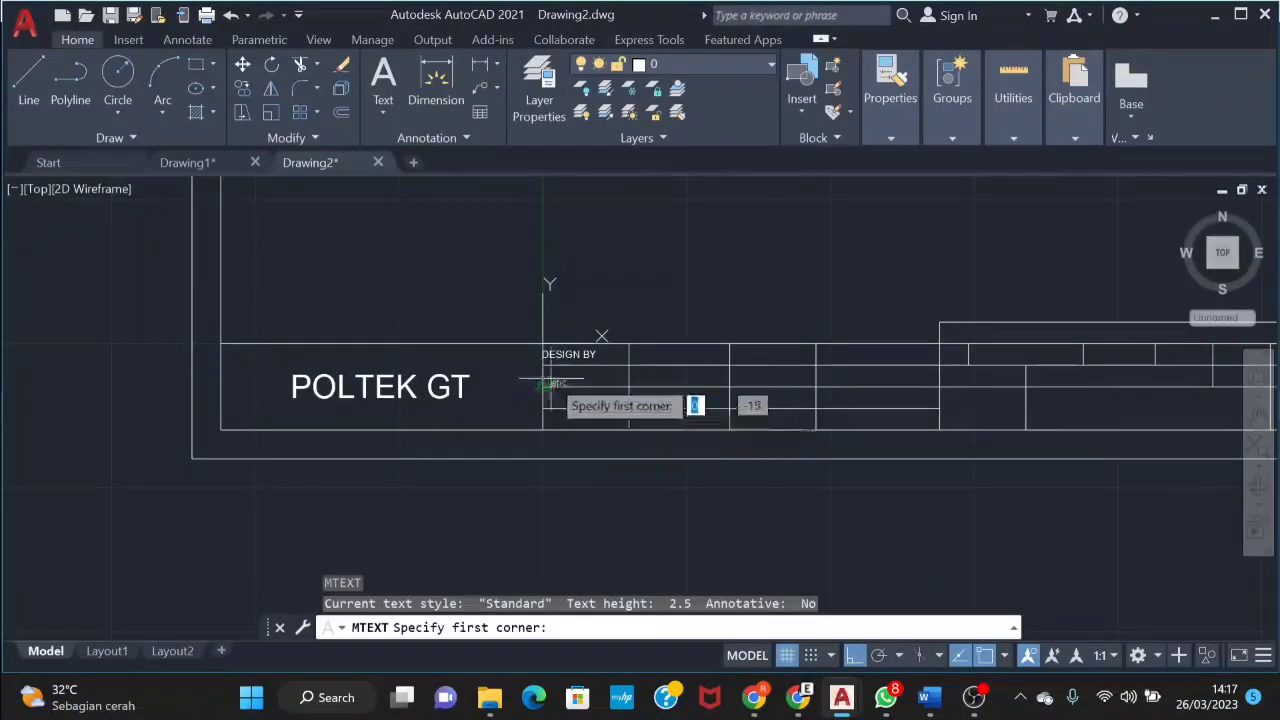
pyautogui.press('Escape')
pyautogui.scroll(4, 558, 376)
pyautogui.click(559, 320)
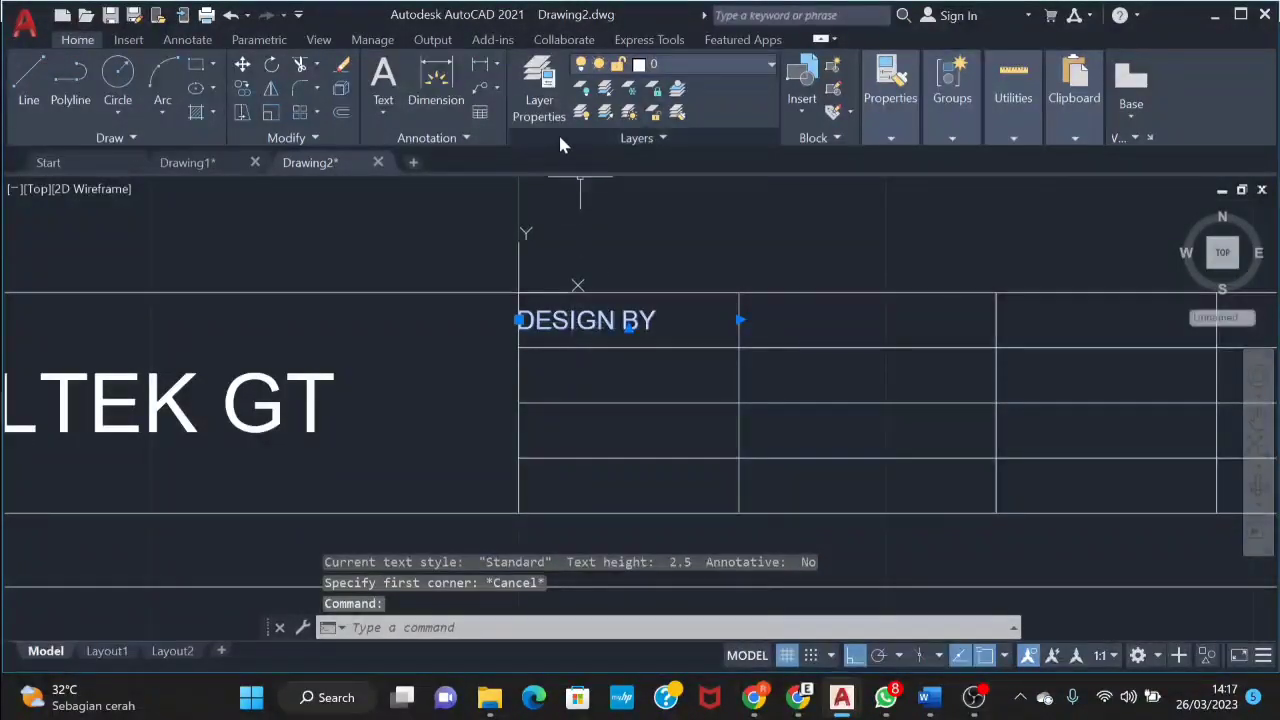
pyautogui.rightClick(611, 320)
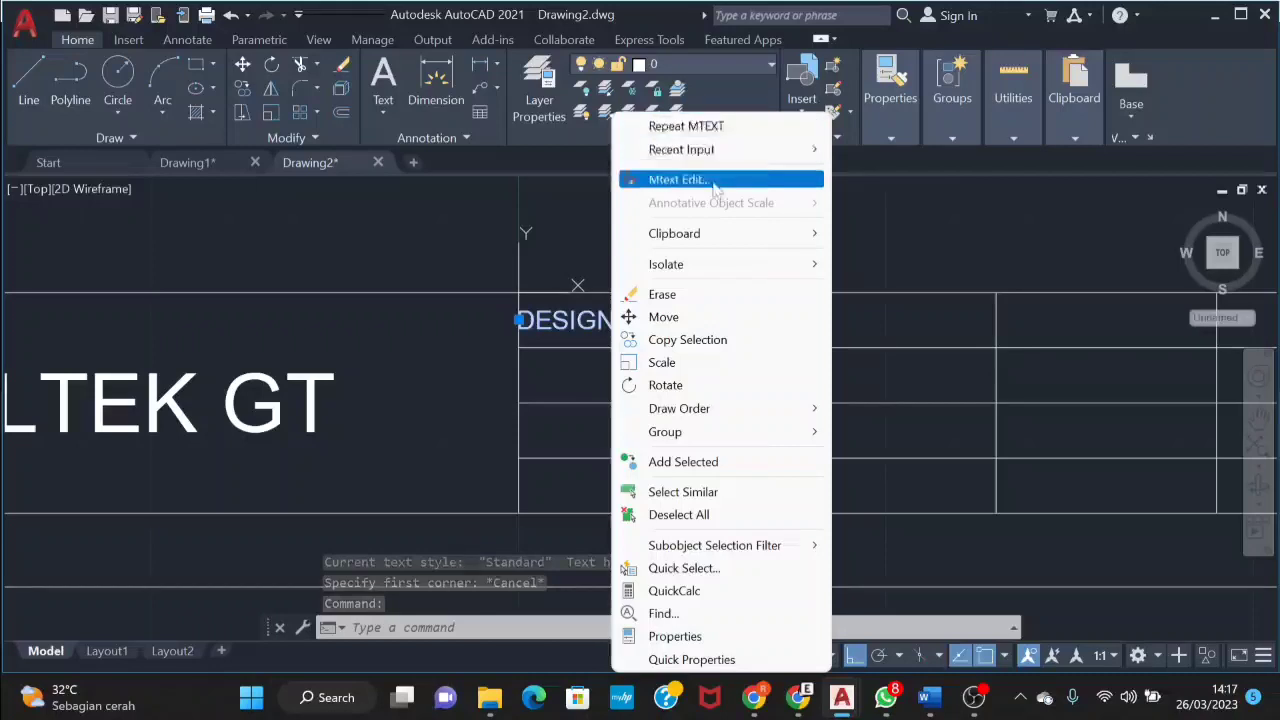
pyautogui.click(650, 175)
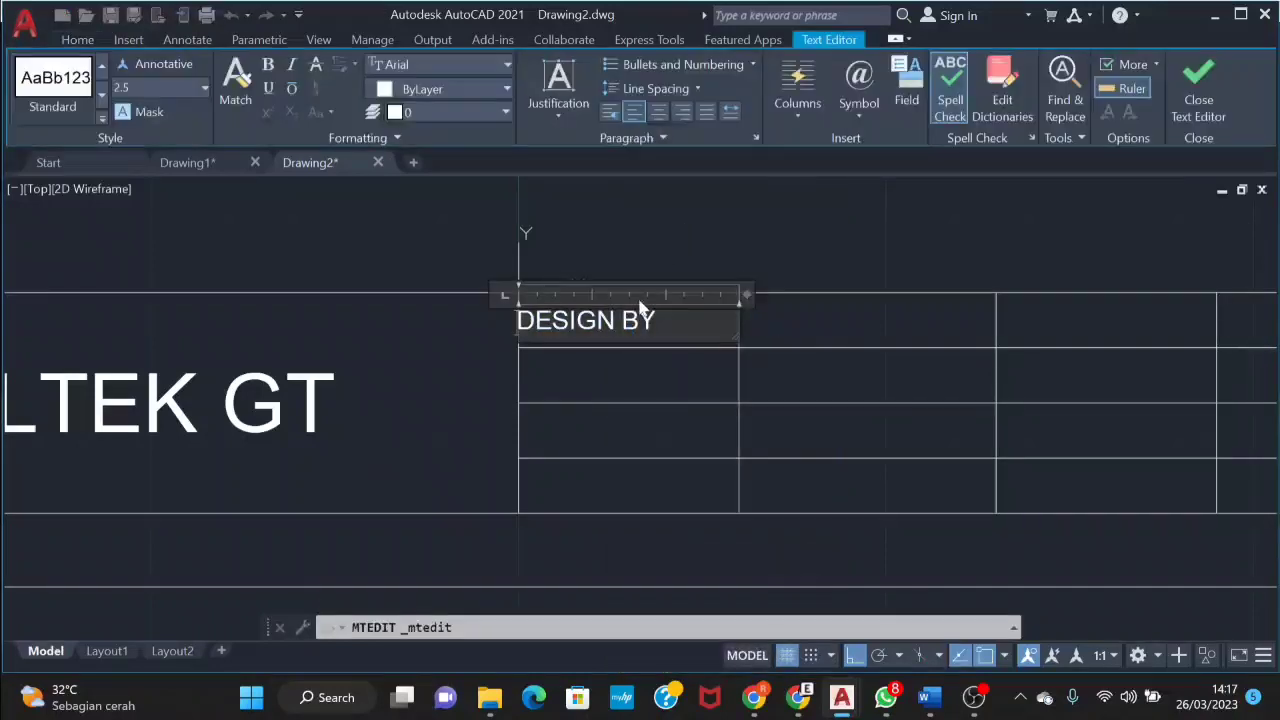
pyautogui.click(659, 112)
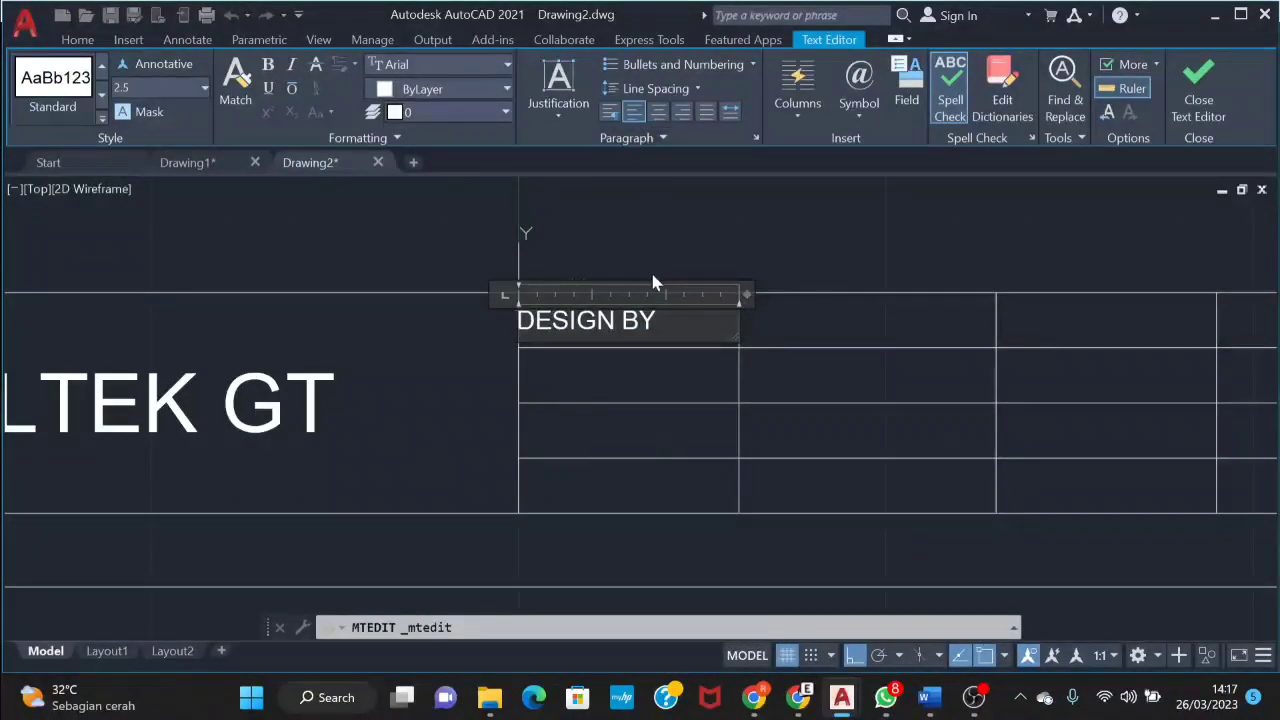
pyautogui.click(78, 40)
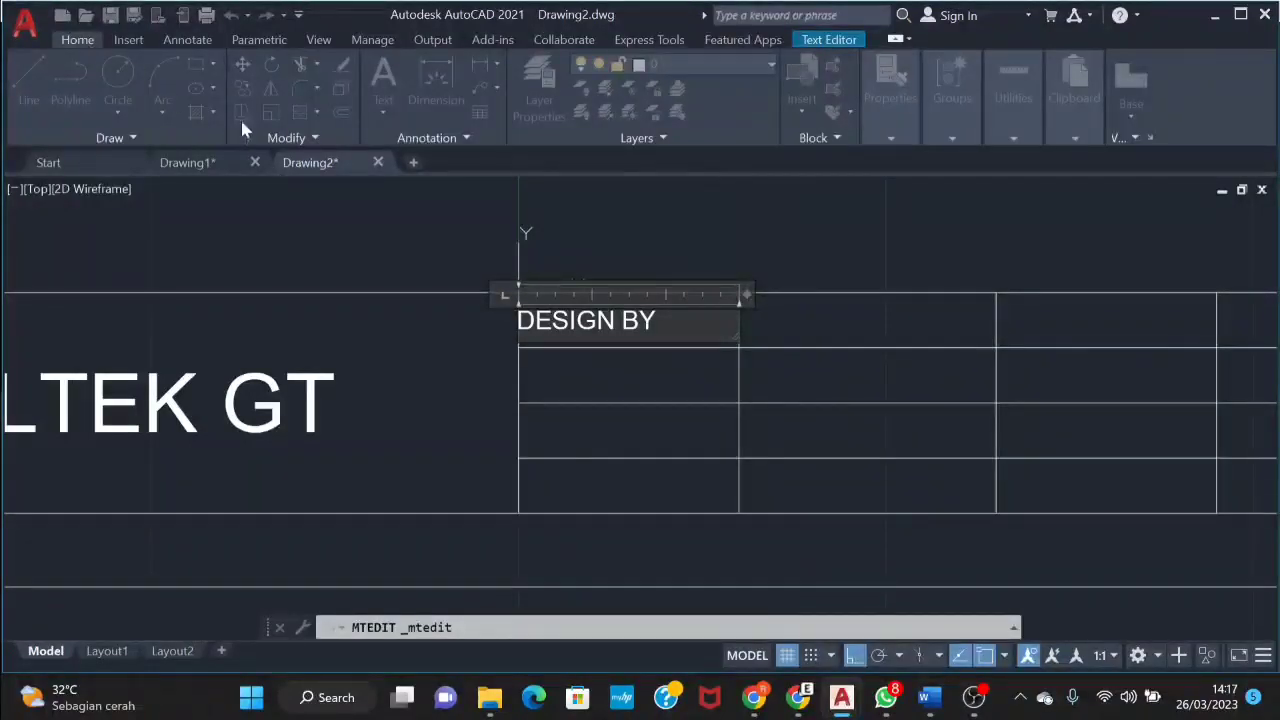
pyautogui.press('Escape')
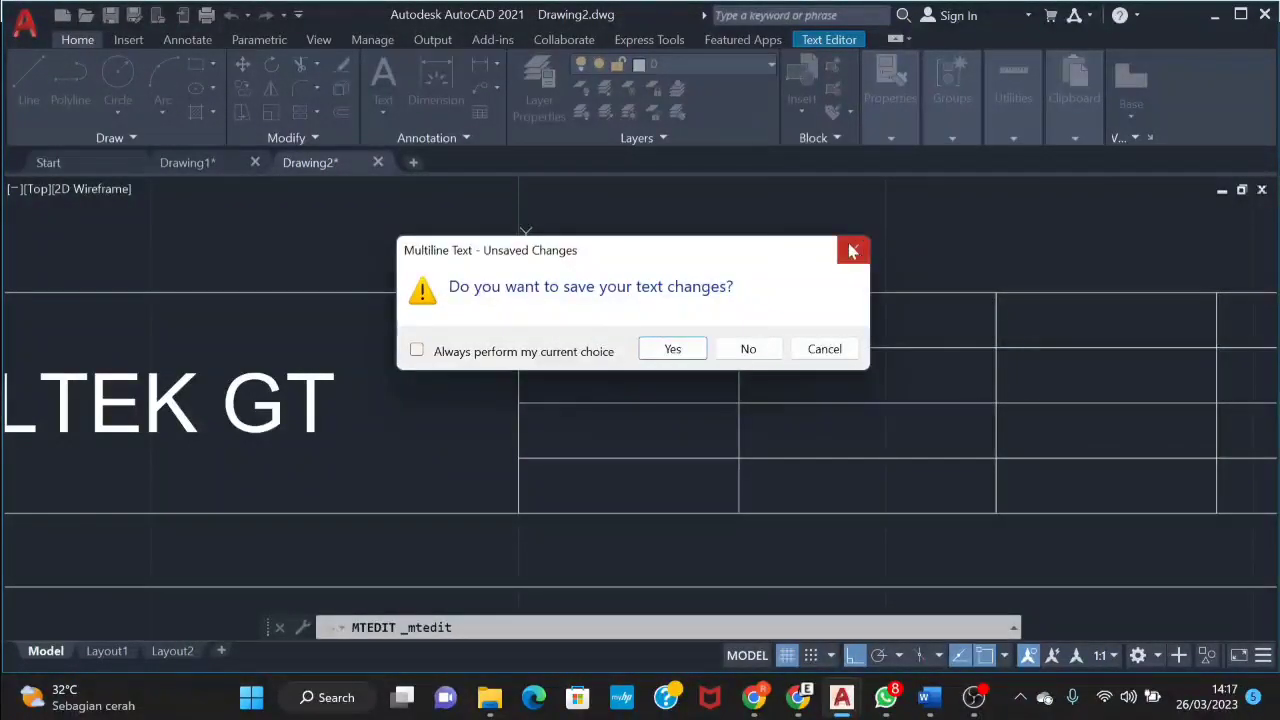
pyautogui.click(852, 251)
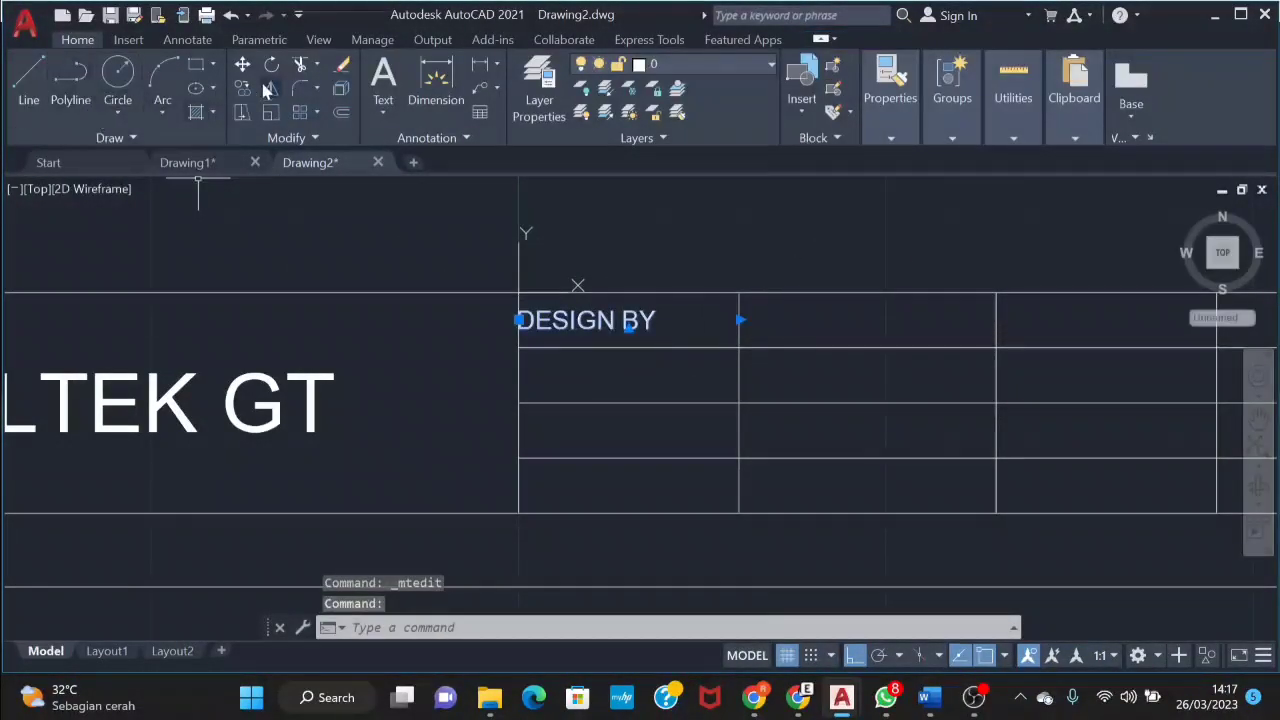
# Move the DESIGN BY label slightly right within its cell
pyautogui.click(242, 66)
pyautogui.click(573, 322)
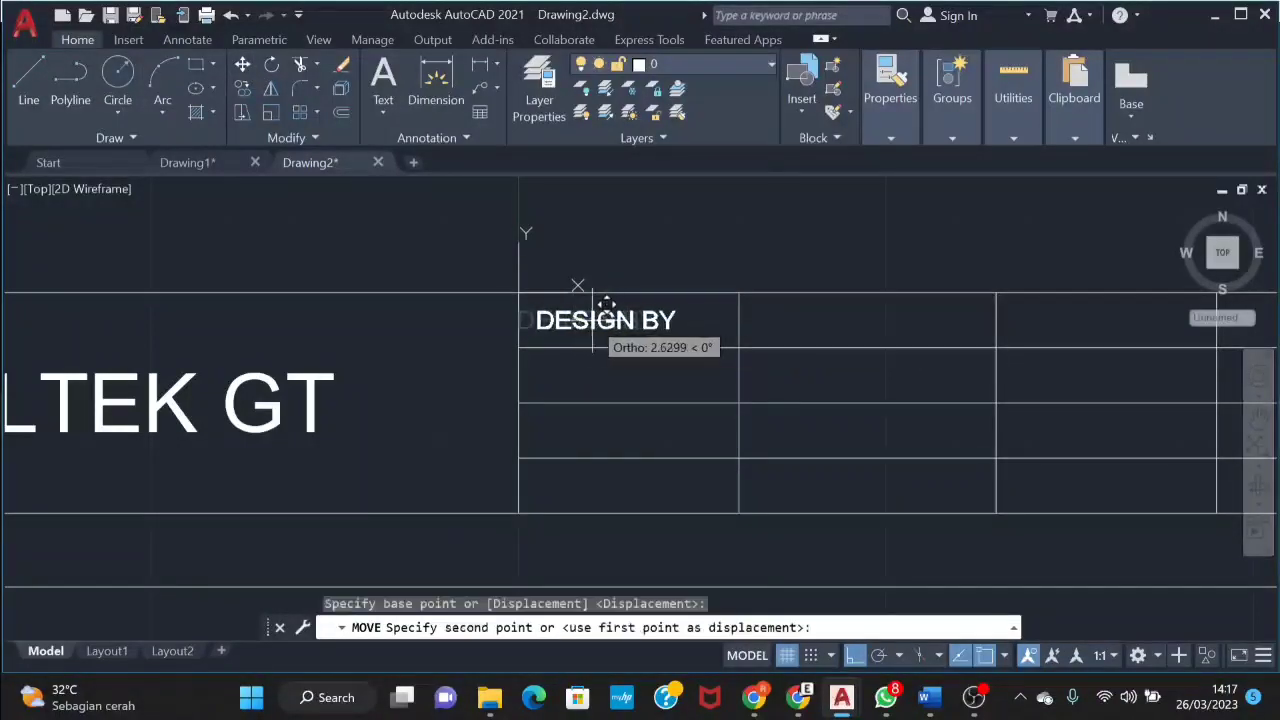
pyautogui.click(586, 320)
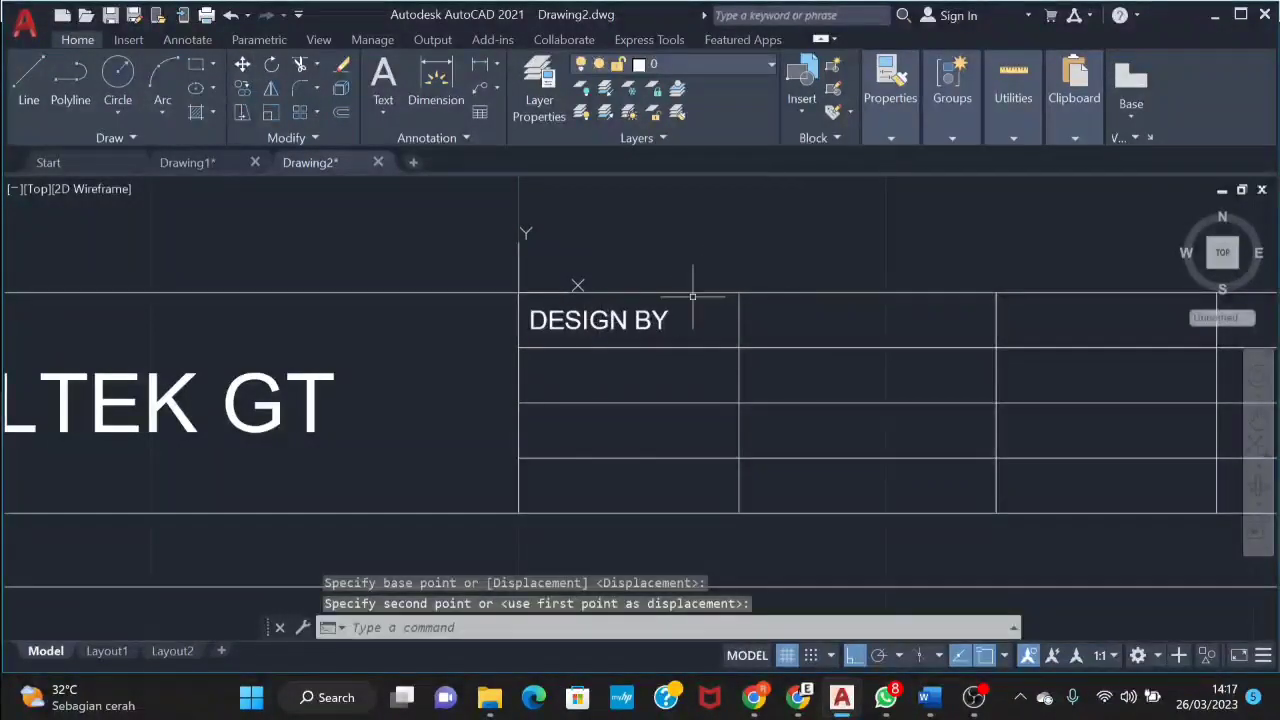
pyautogui.click(627, 320)
# Paste a copy of DESIGN BY into the second row and retype it as 'DRAWN BY'
pyautogui.hotkey('ctrl', 'v')
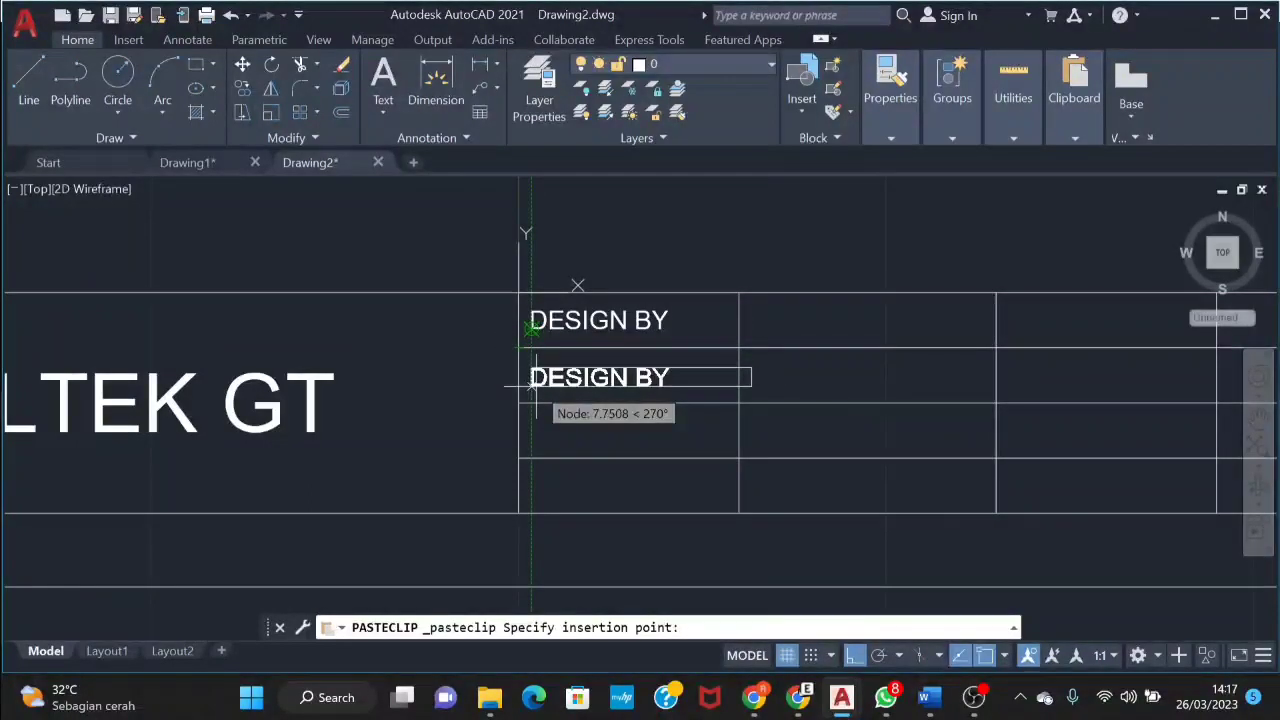
pyautogui.click(531, 385)
pyautogui.click(640, 379)
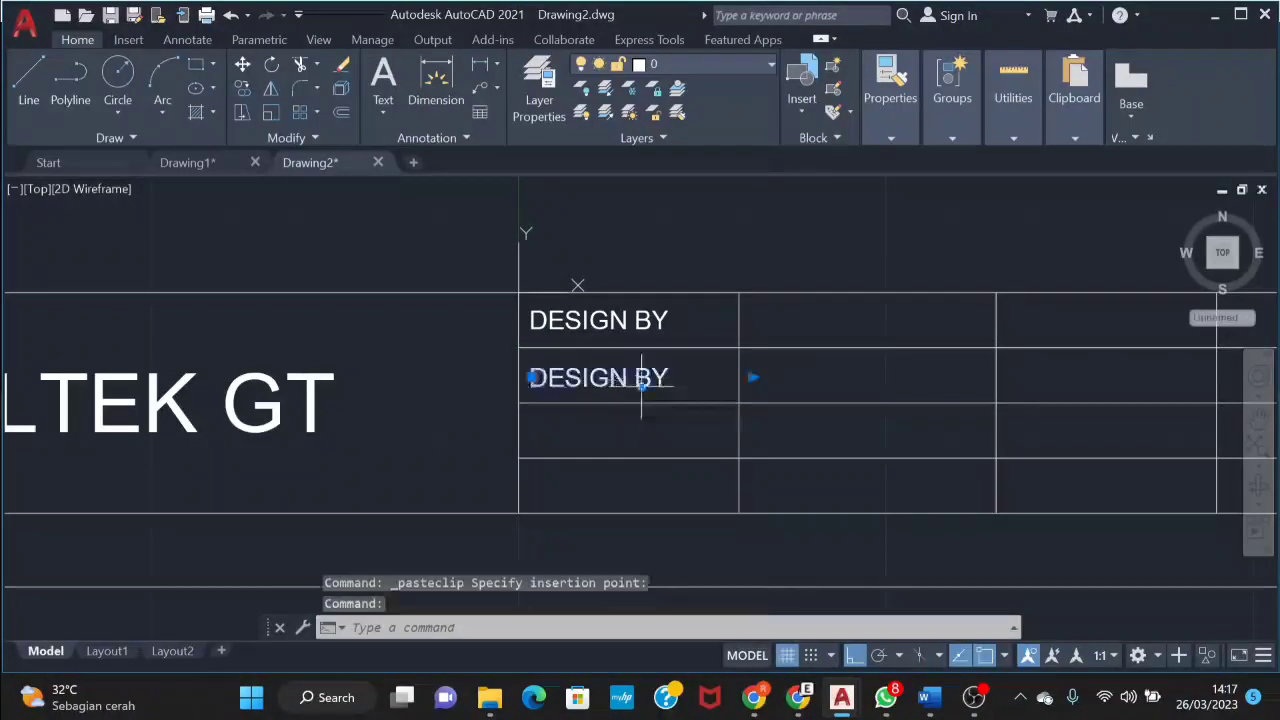
pyautogui.rightClick(640, 379)
pyautogui.click(718, 179)
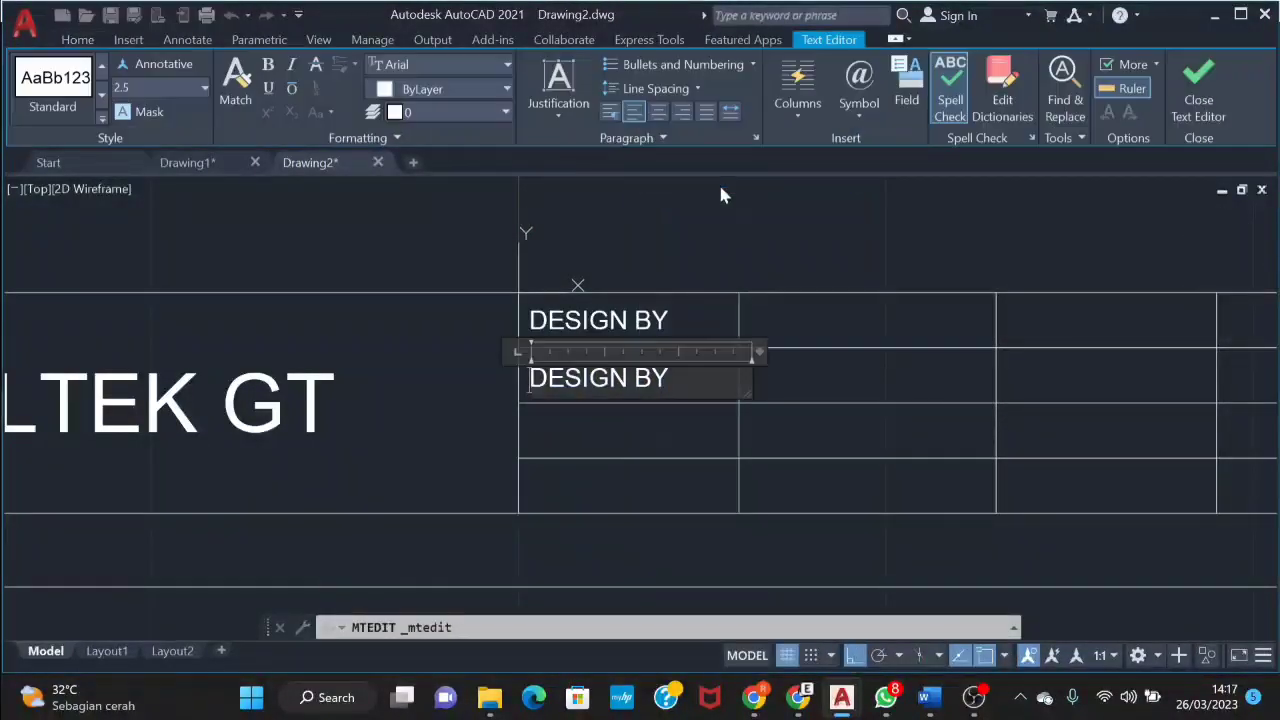
pyautogui.write('DR')
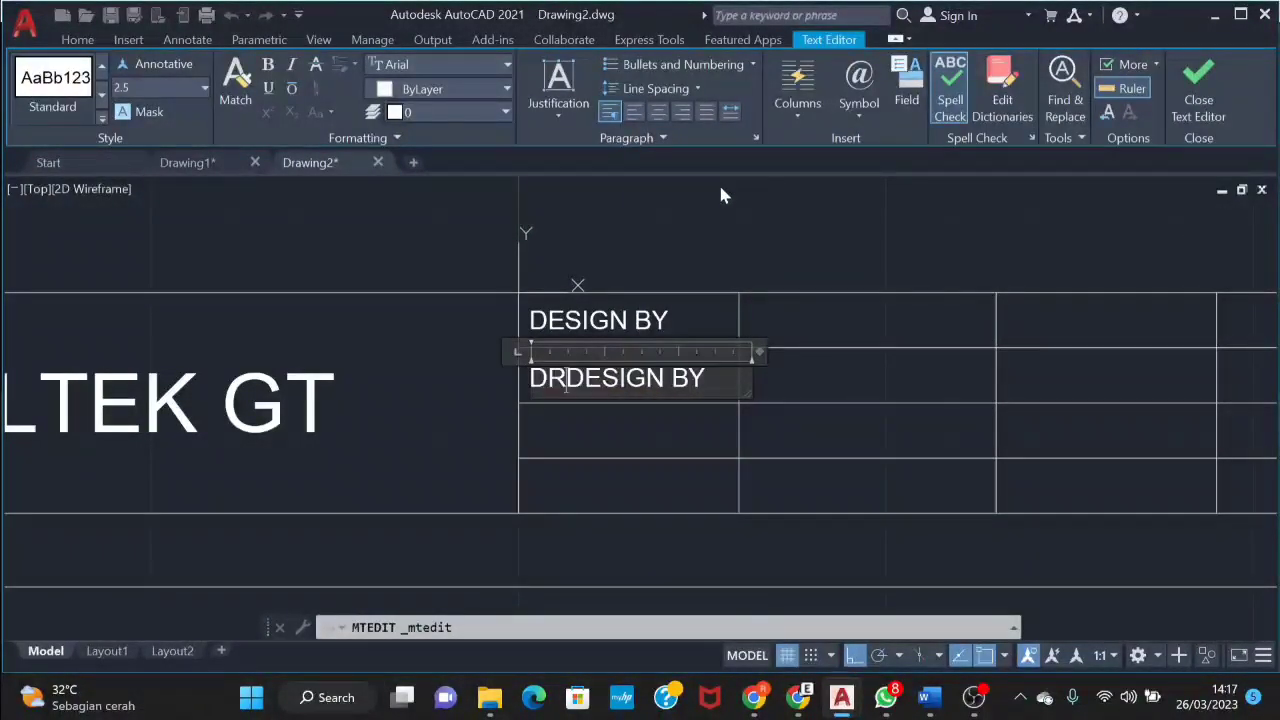
pyautogui.hotkey('ctrl', 'a')
pyautogui.press('BackSpace')
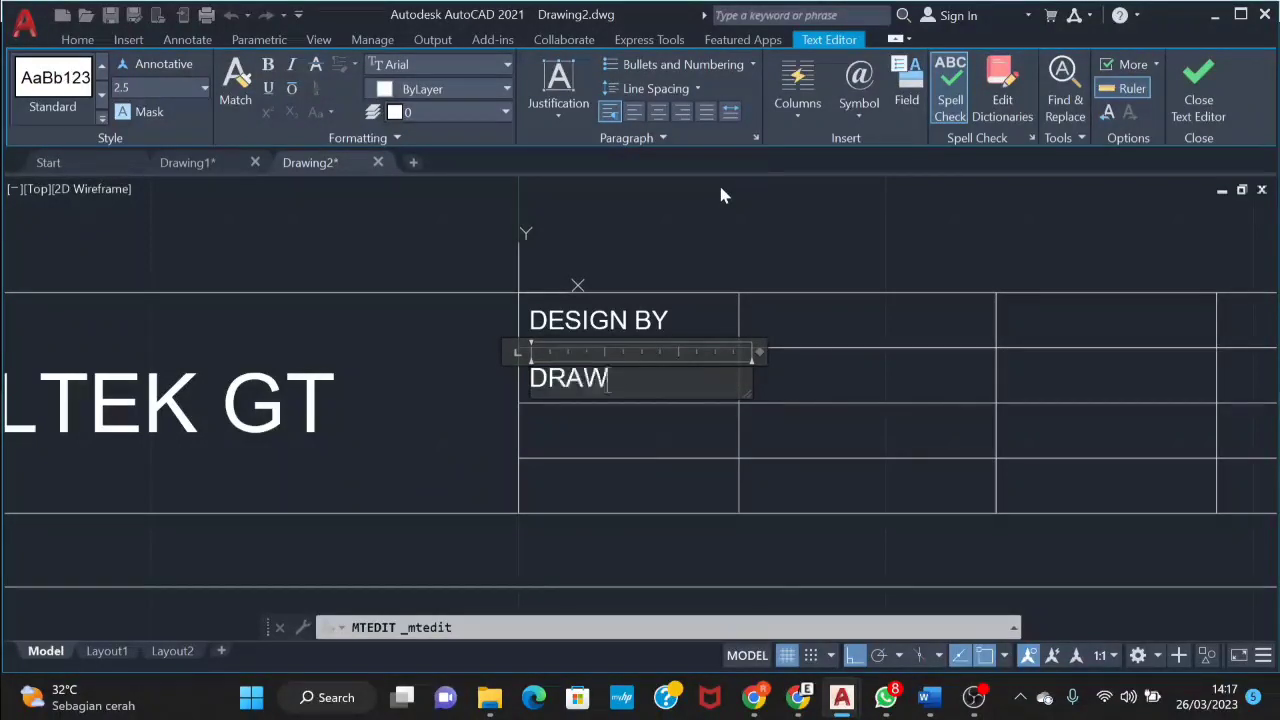
pyautogui.write('N BY')
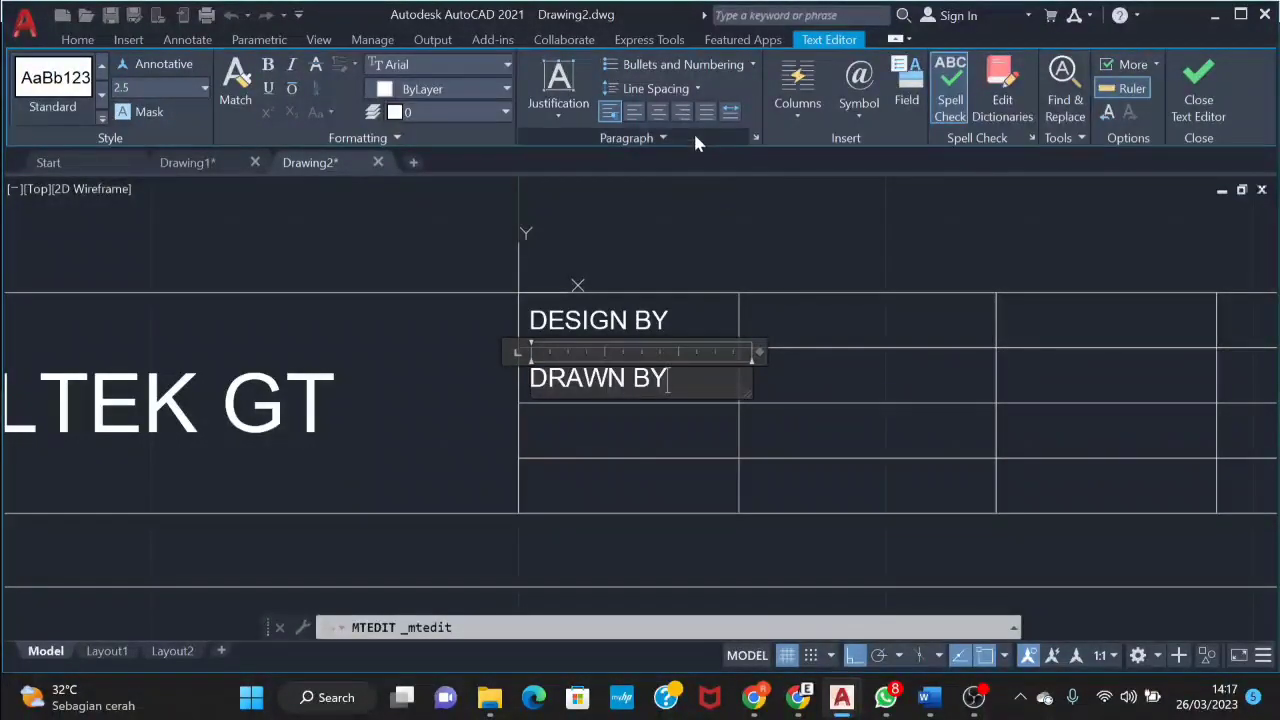
pyautogui.click(737, 234)
# Select the DESIGN BY and DRAWN BY labels and copy them
pyautogui.click(660, 318)
pyautogui.click(640, 377)
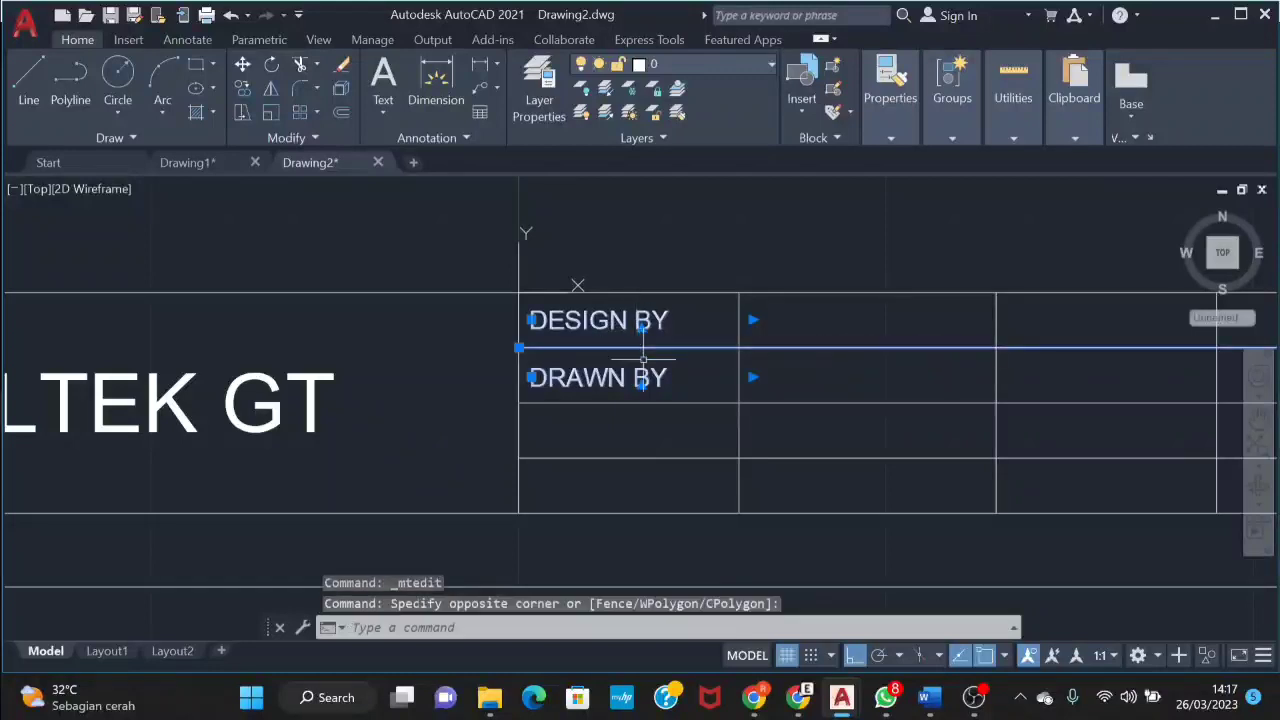
pyautogui.press('Escape')
pyautogui.click(655, 330)
pyautogui.click(658, 371)
pyautogui.click(652, 372)
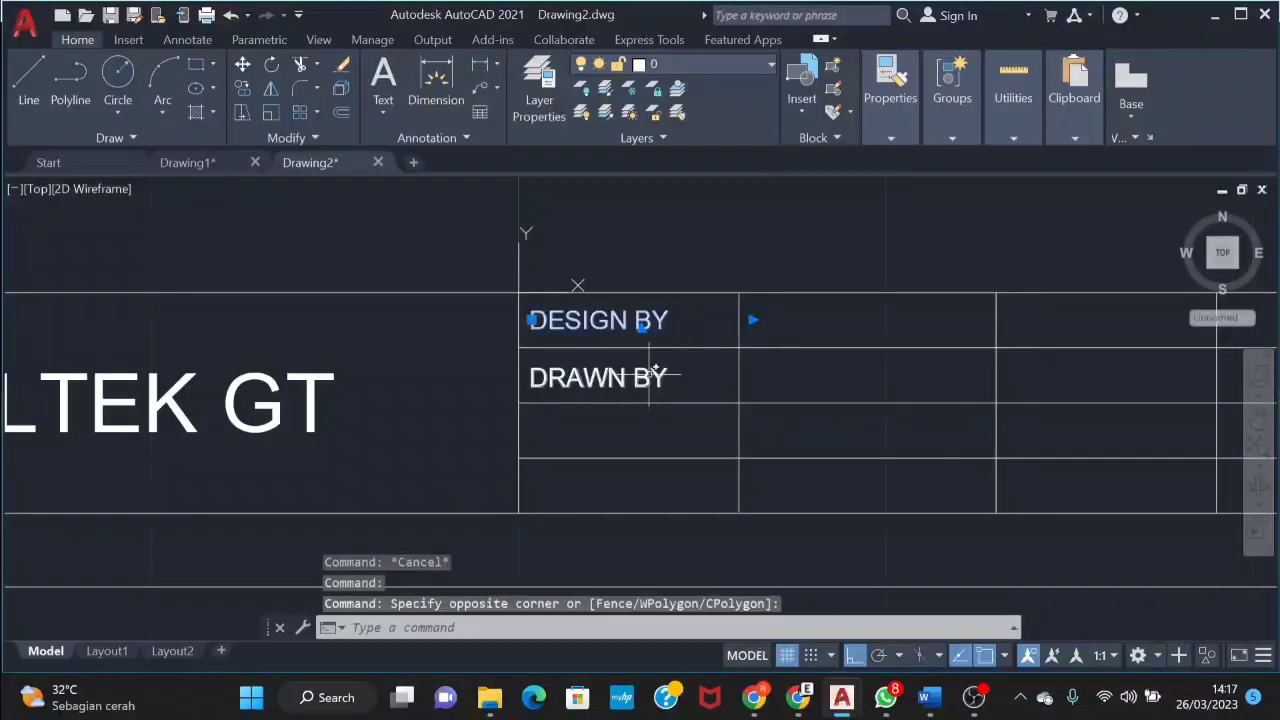
pyautogui.click(640, 377)
pyautogui.hotkey('ctrl', 'c')
# Paste both labels into the lower two rows and change the third to 'CHECKED BY'
pyautogui.hotkey('ctrl', 'v')
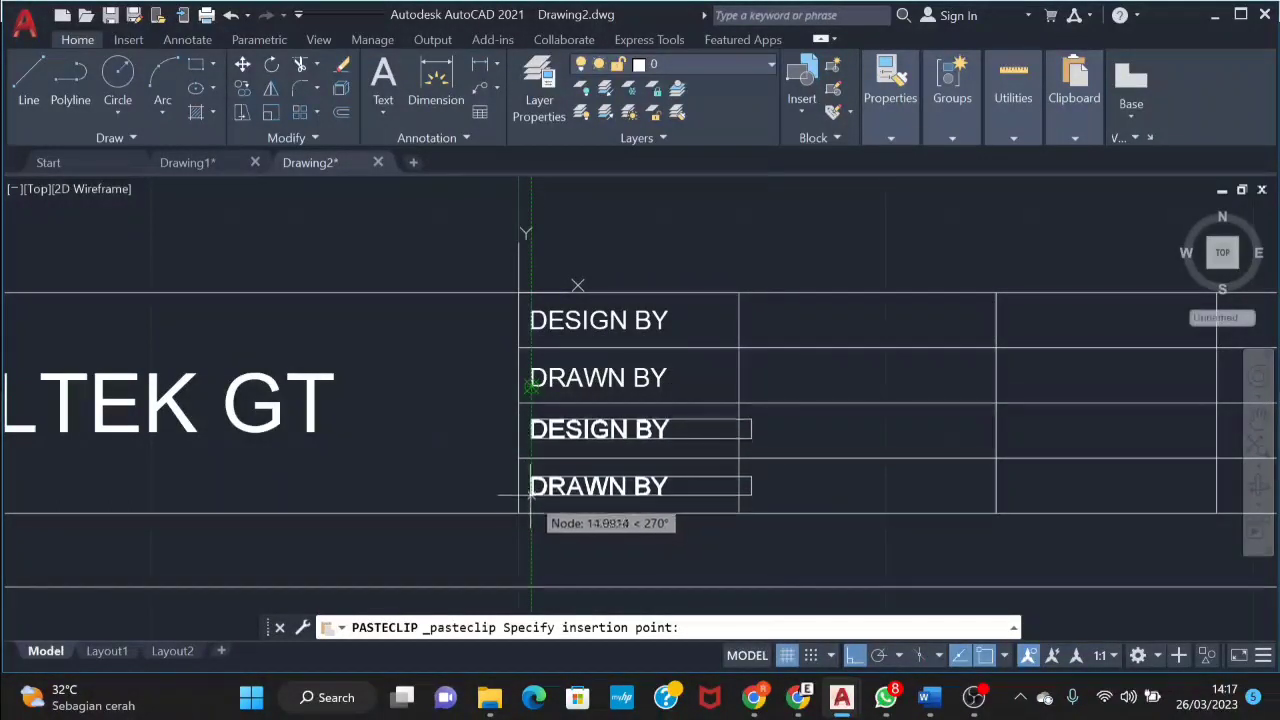
pyautogui.click(530, 495)
pyautogui.click(616, 445)
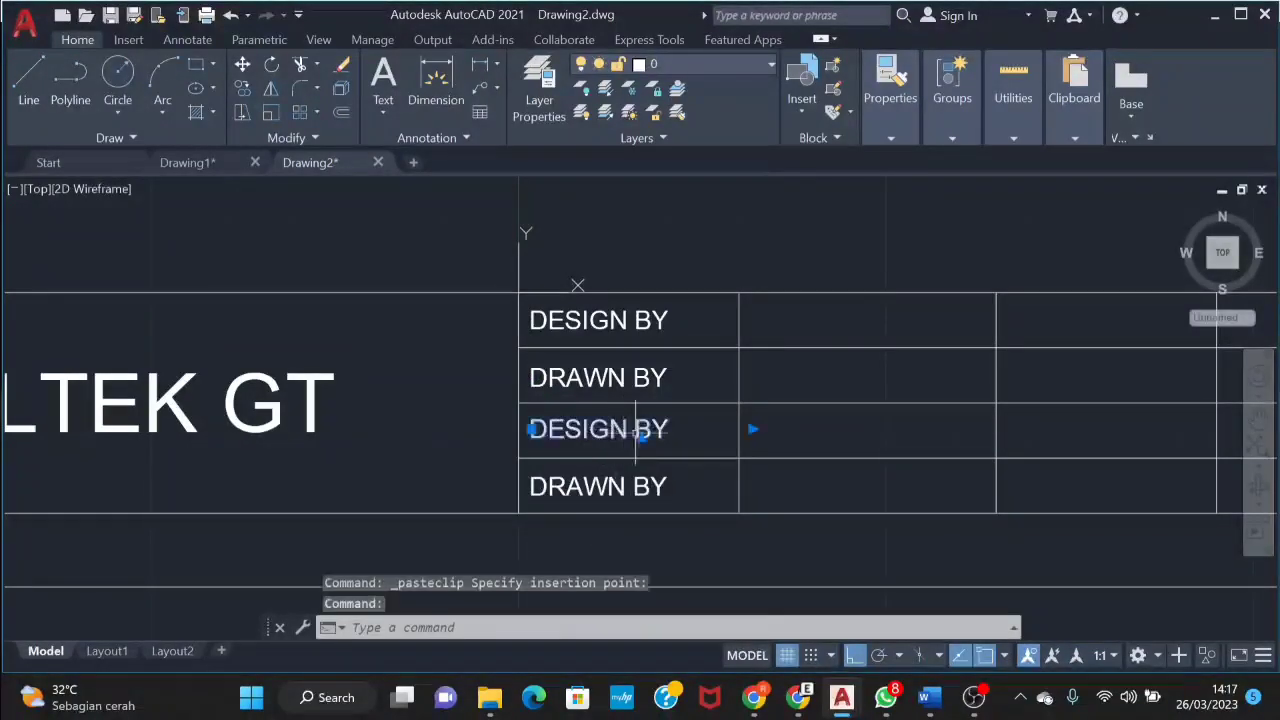
pyautogui.rightClick(657, 434)
pyautogui.click(773, 183)
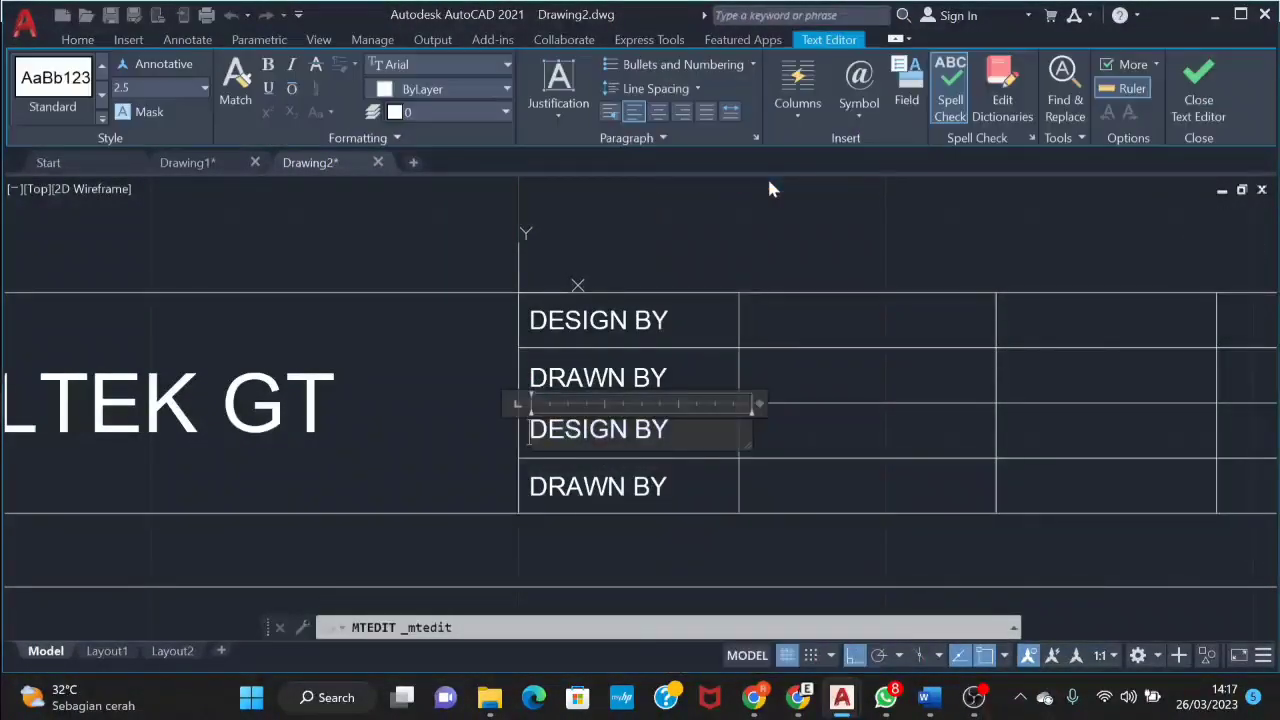
pyautogui.write('CHEC')
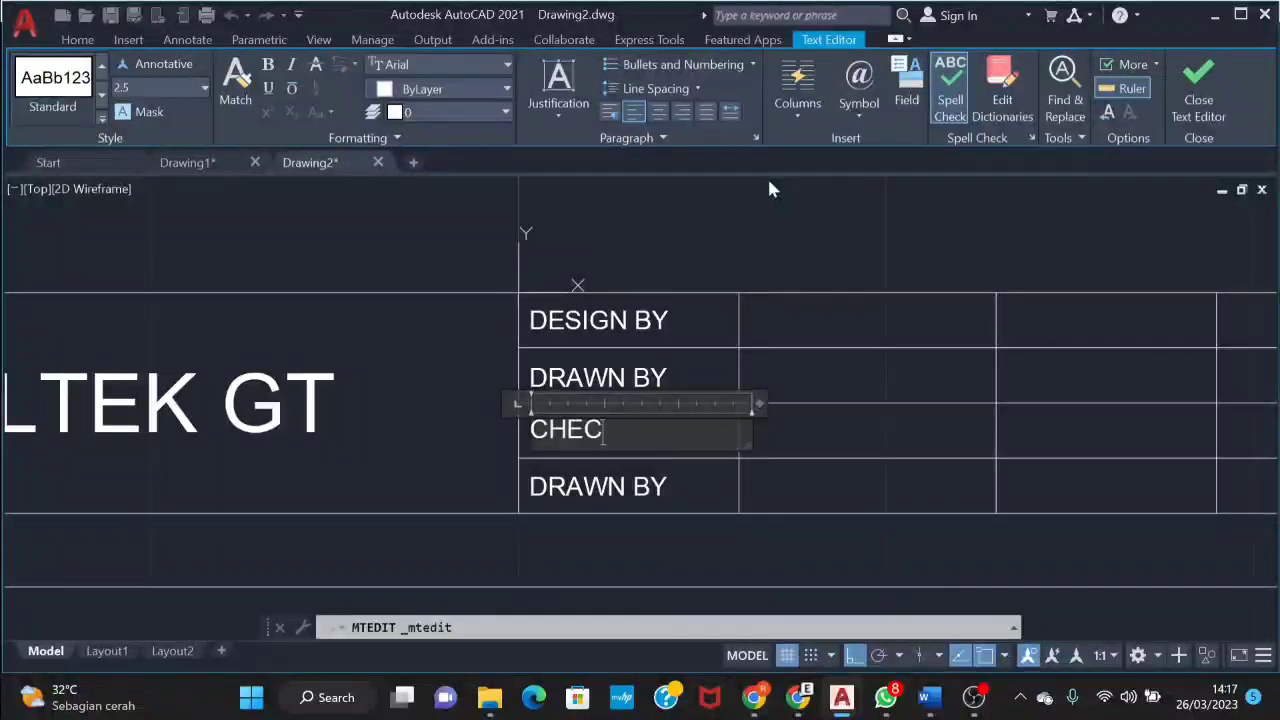
pyautogui.write('KED BY')
pyautogui.click(749, 207)
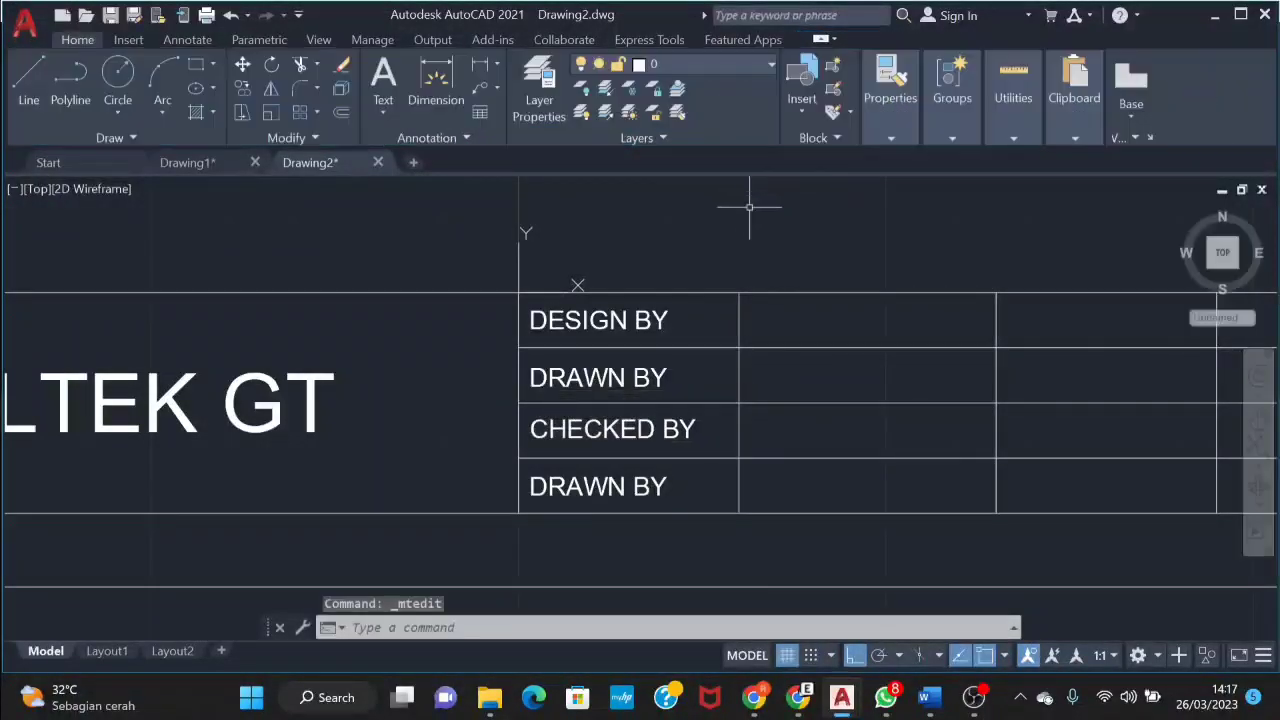
# Edit the fourth-row label to read 'APROVED BY'
pyautogui.click(631, 500)
pyautogui.click(749, 486)
pyautogui.rightClick(624, 480)
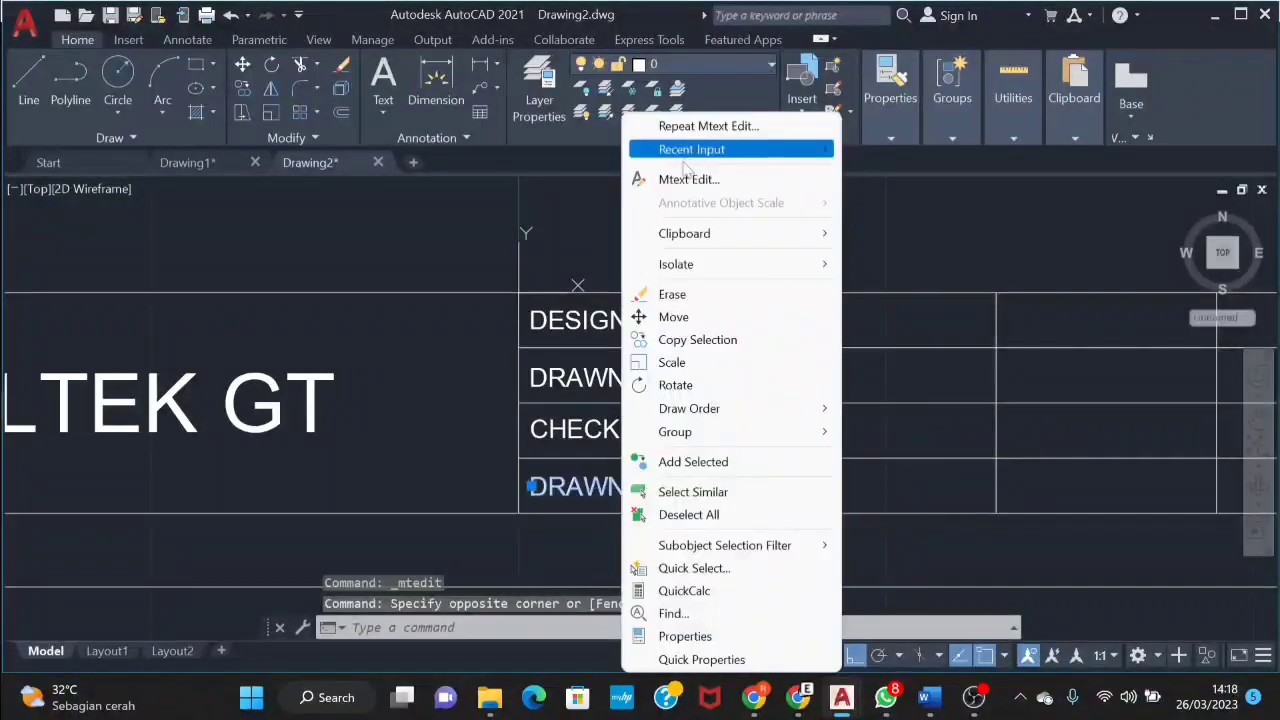
pyautogui.click(690, 180)
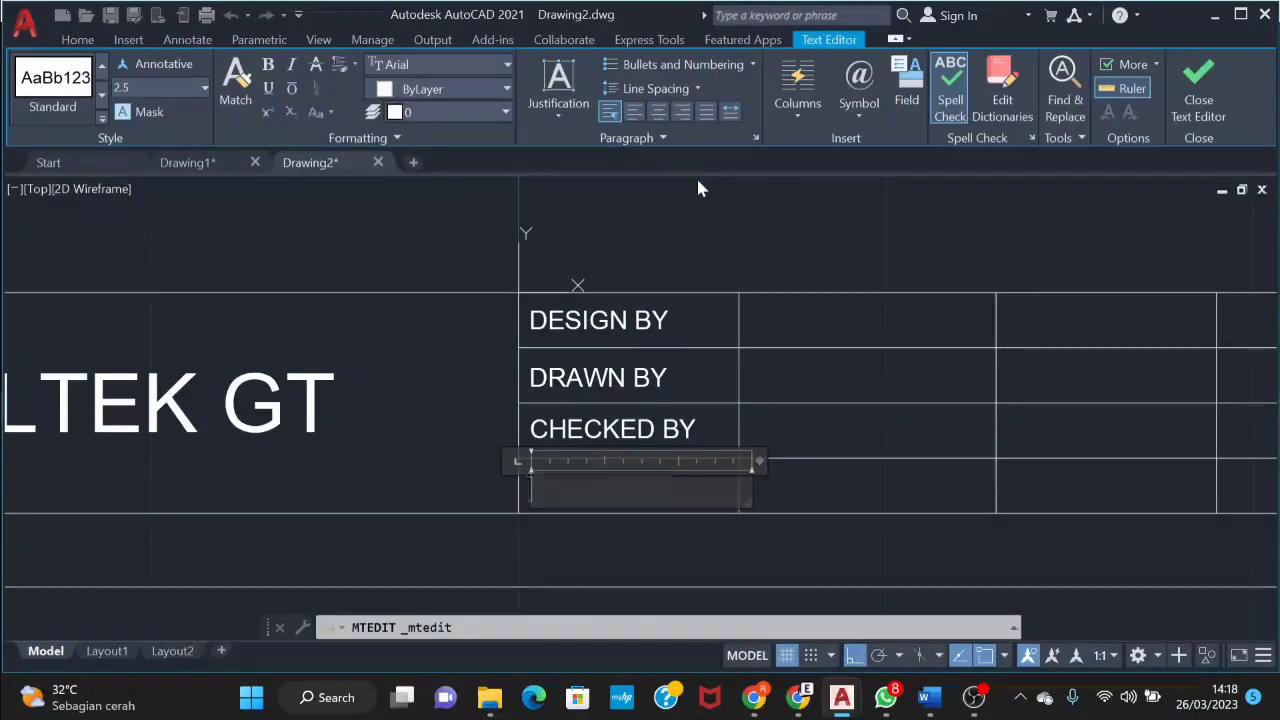
pyautogui.write('APROVED BY')
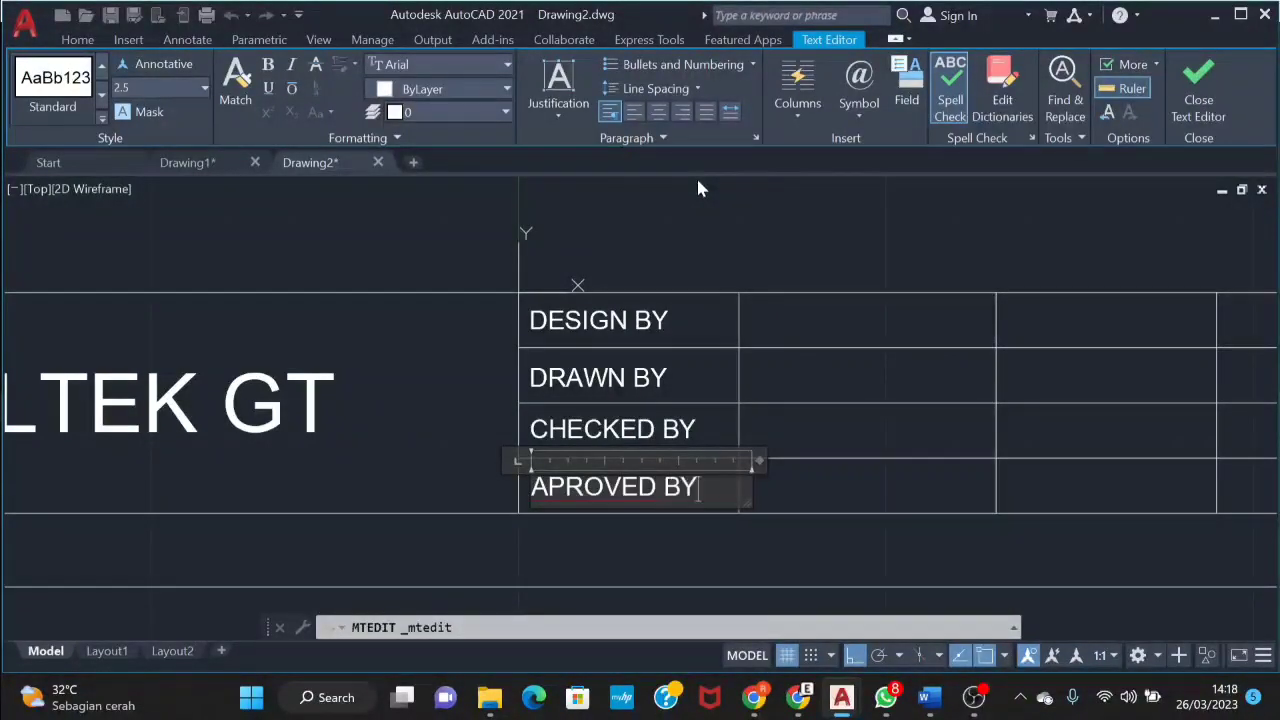
pyautogui.click(700, 182)
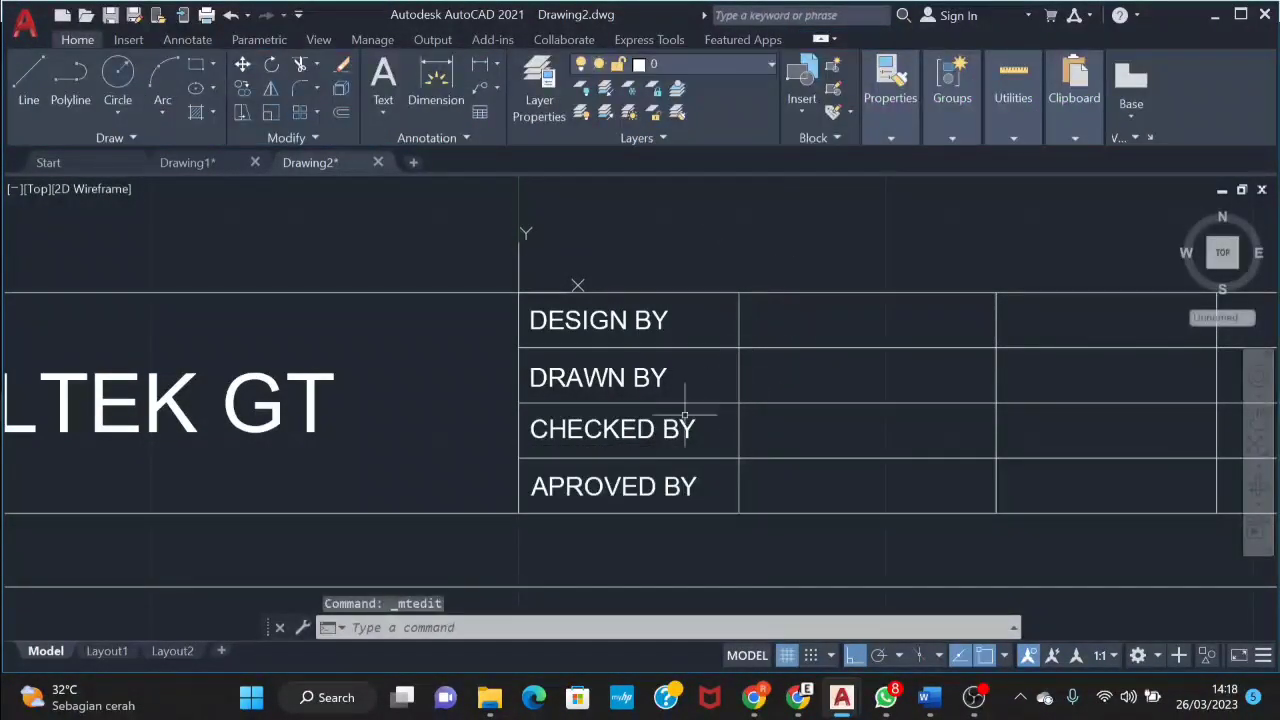
# Select all four labels: APROVED BY, CHECKED BY, DRAWN BY and DESIGN BY
pyautogui.click(653, 487)
pyautogui.click(640, 430)
pyautogui.click(636, 378)
pyautogui.click(648, 325)
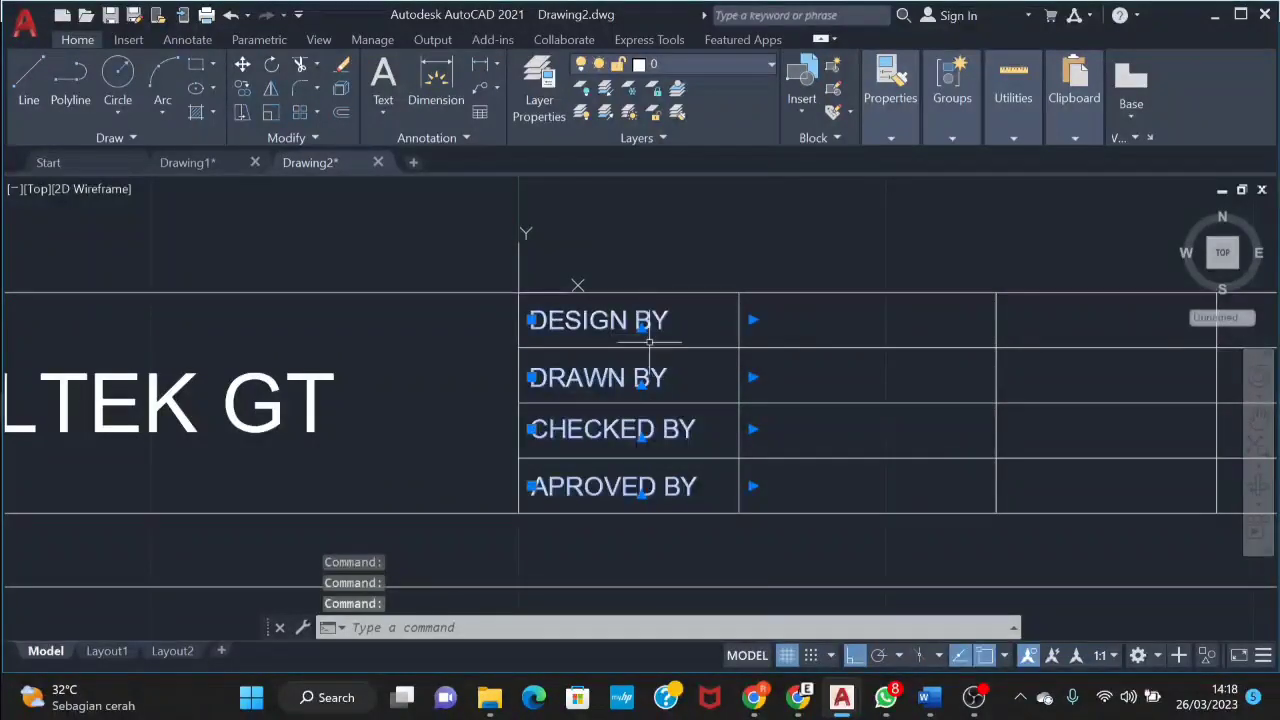
# Paste the label copies into the second column and replace DESIGN BY with the designer's name
pyautogui.hotkey('ctrl', 'v')
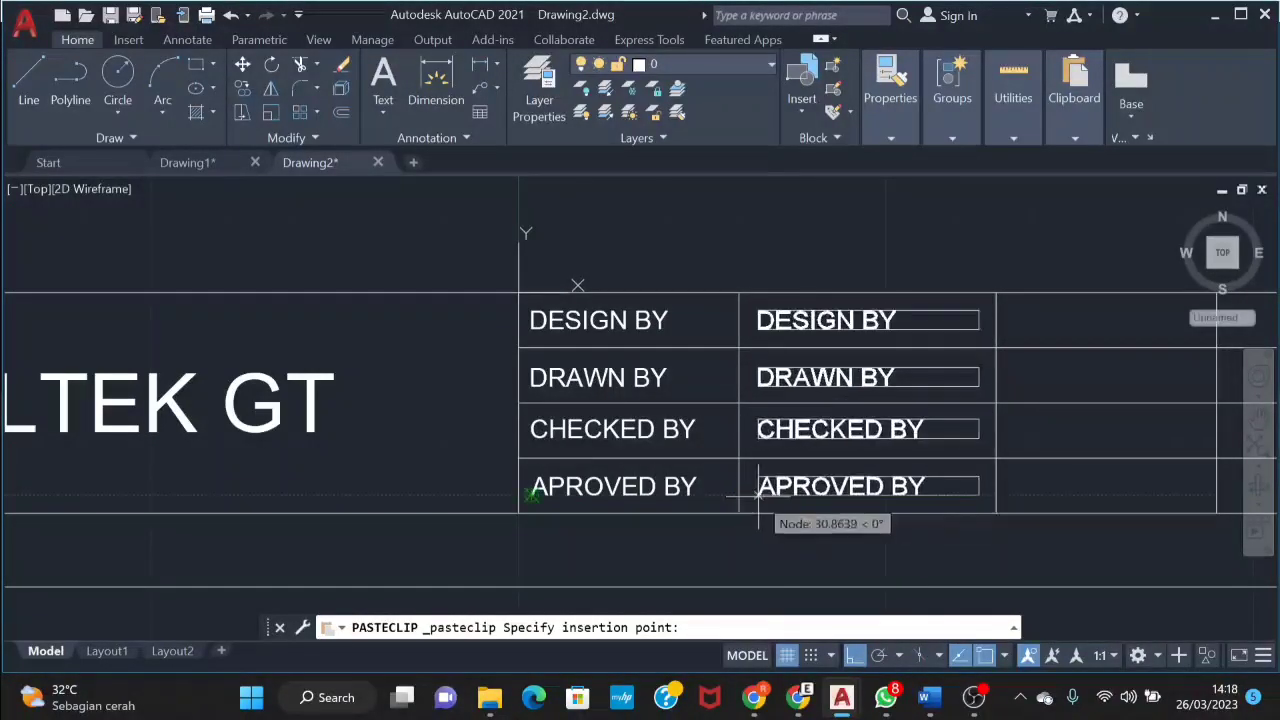
pyautogui.click(757, 497)
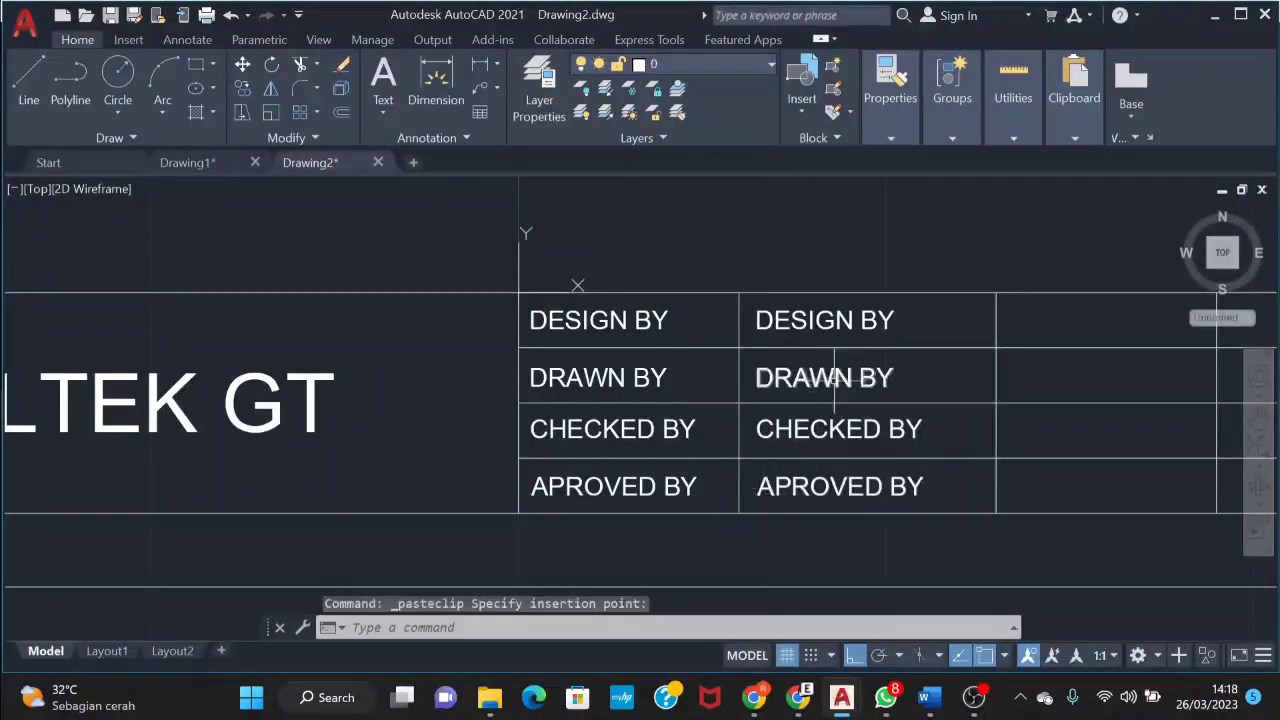
pyautogui.click(843, 322)
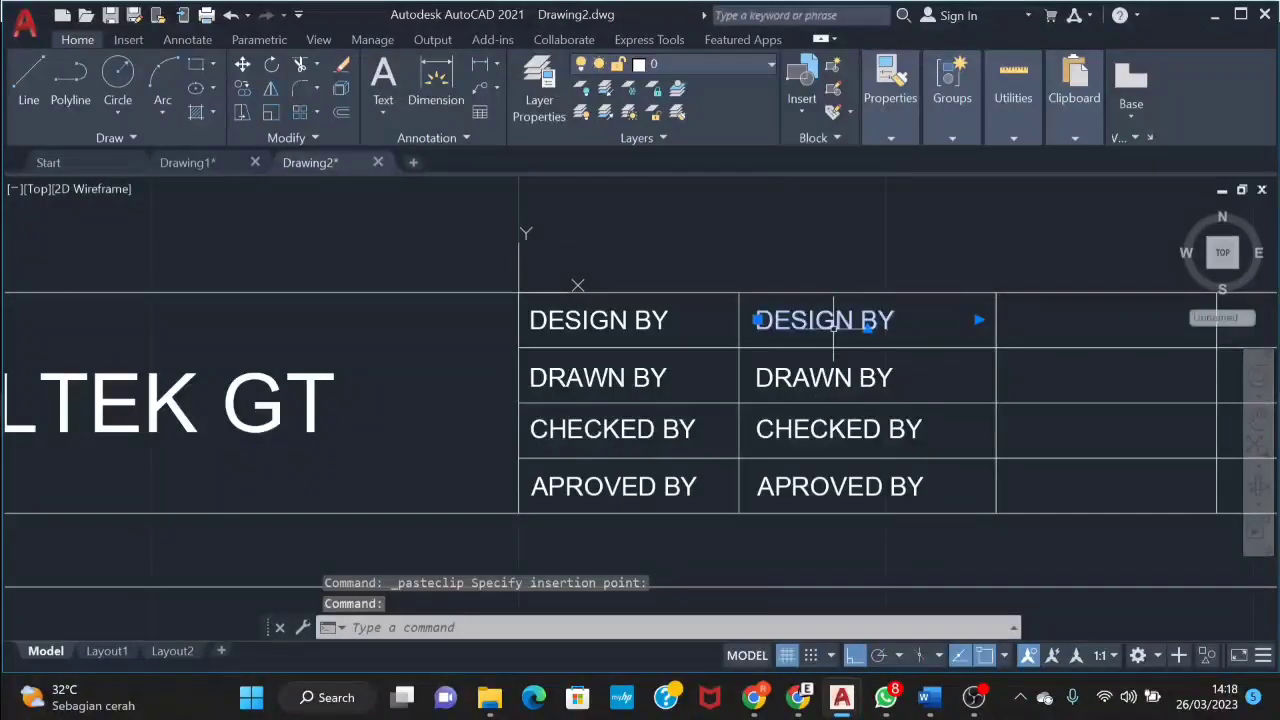
pyautogui.rightClick(833, 322)
pyautogui.click(908, 190)
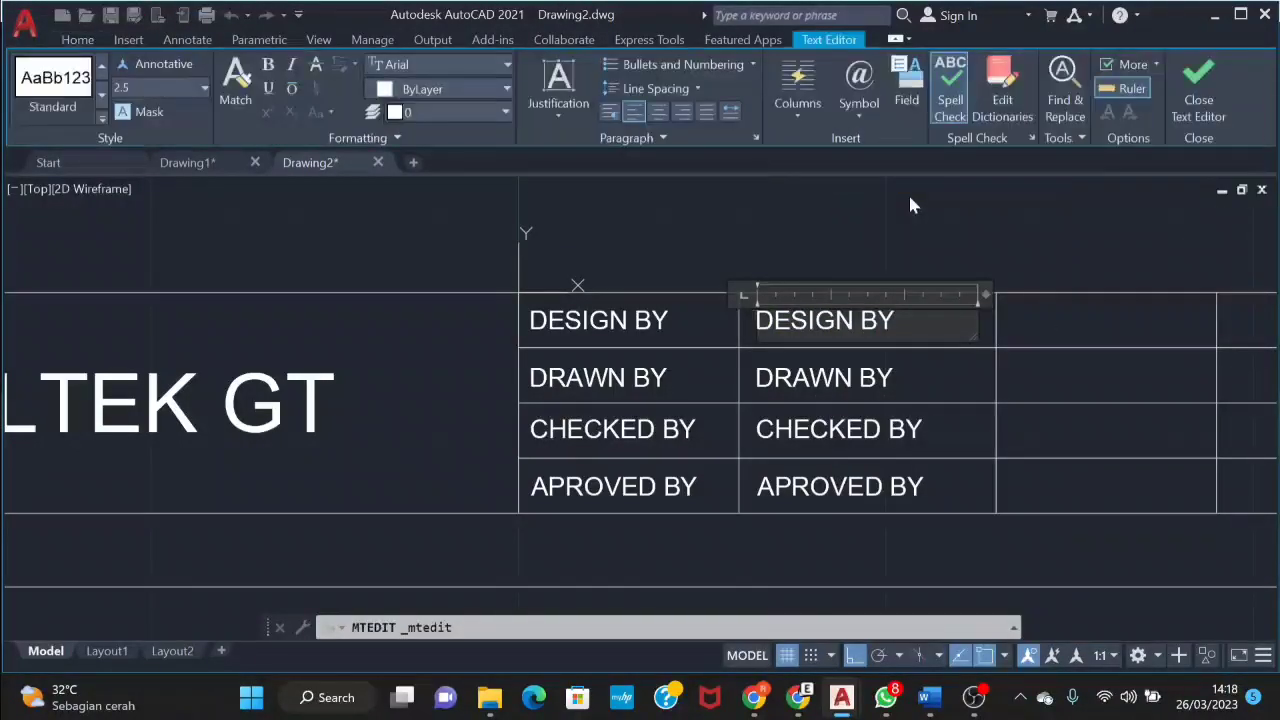
pyautogui.hotkey('ctrl', 'a')
pyautogui.press('BackSpace')
pyautogui.write('PU')
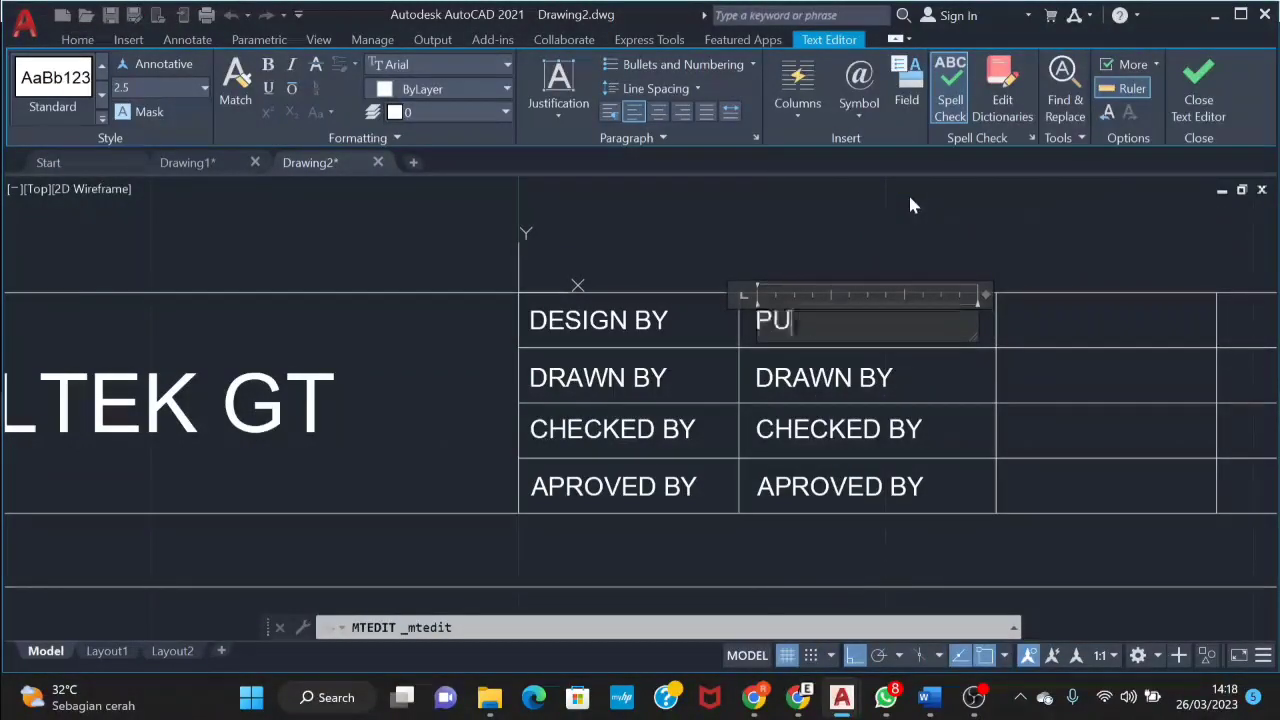
pyautogui.write('GUH ')
pyautogui.write('E')
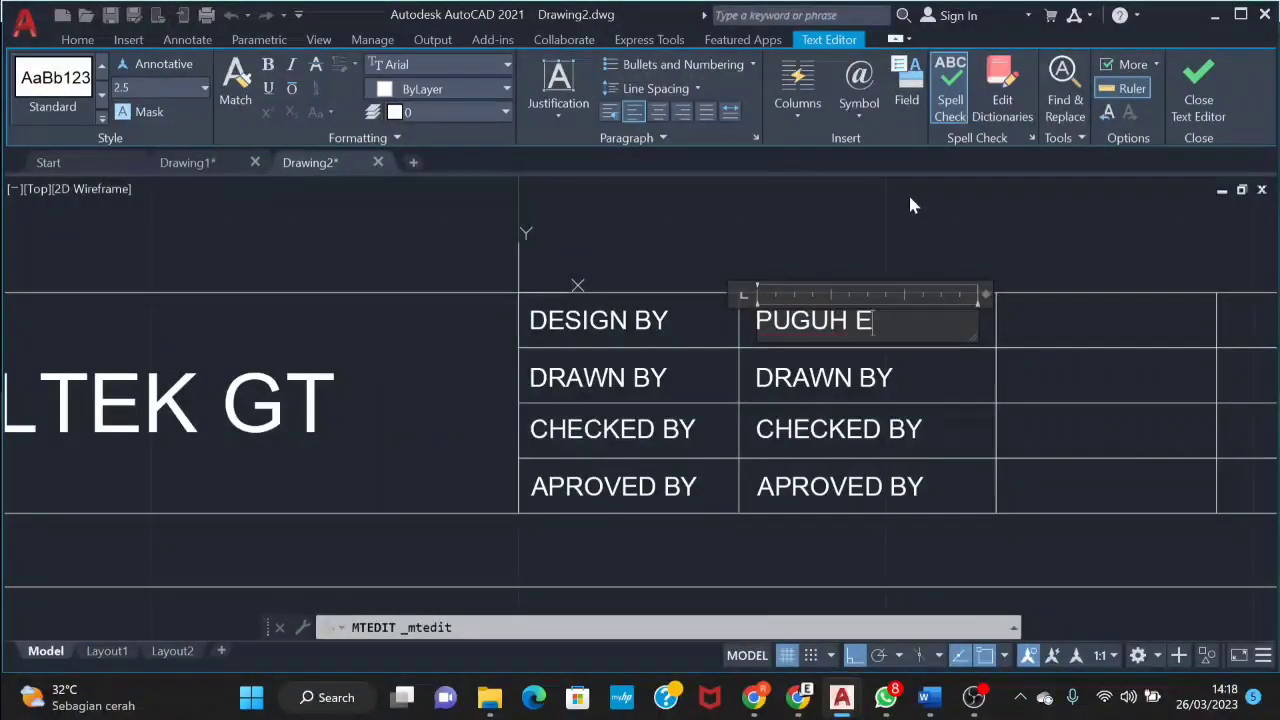
pyautogui.write('.')
pyautogui.click(885, 366)
# Replace the DRAWN BY value text with the drafter's name
pyautogui.rightClick(870, 368)
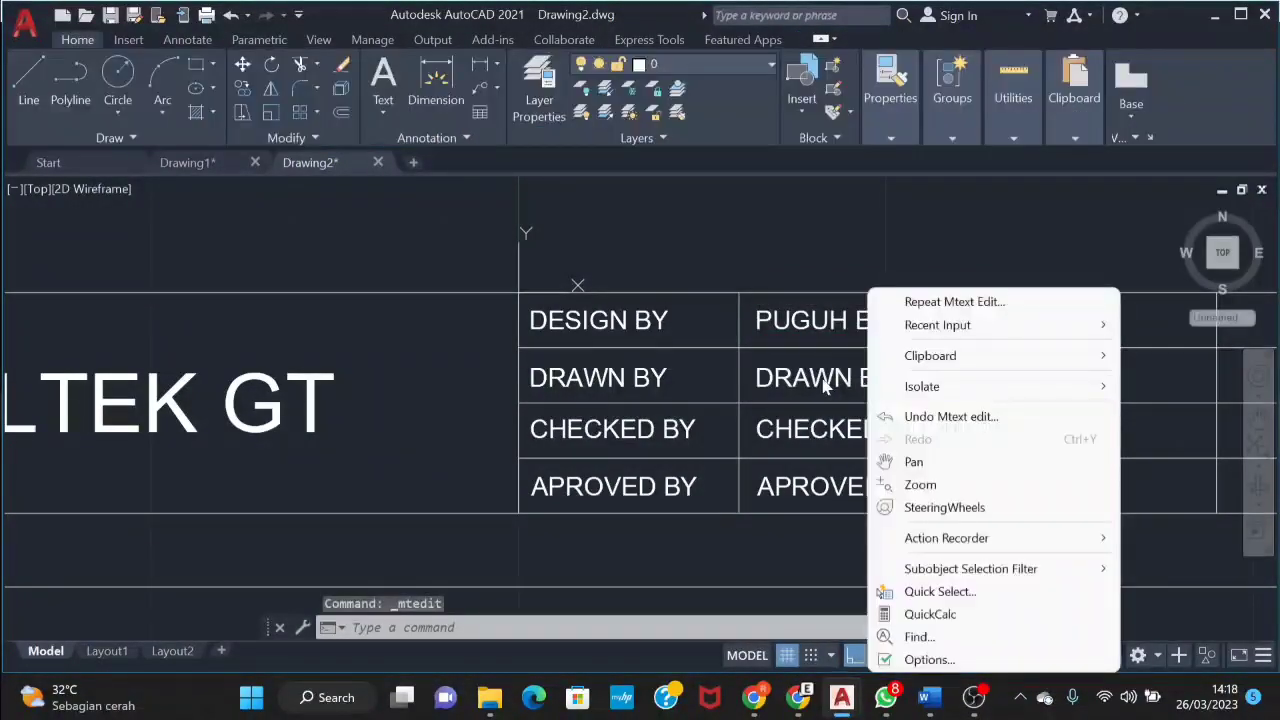
pyautogui.click(823, 386)
pyautogui.rightClick(790, 378)
pyautogui.click(900, 178)
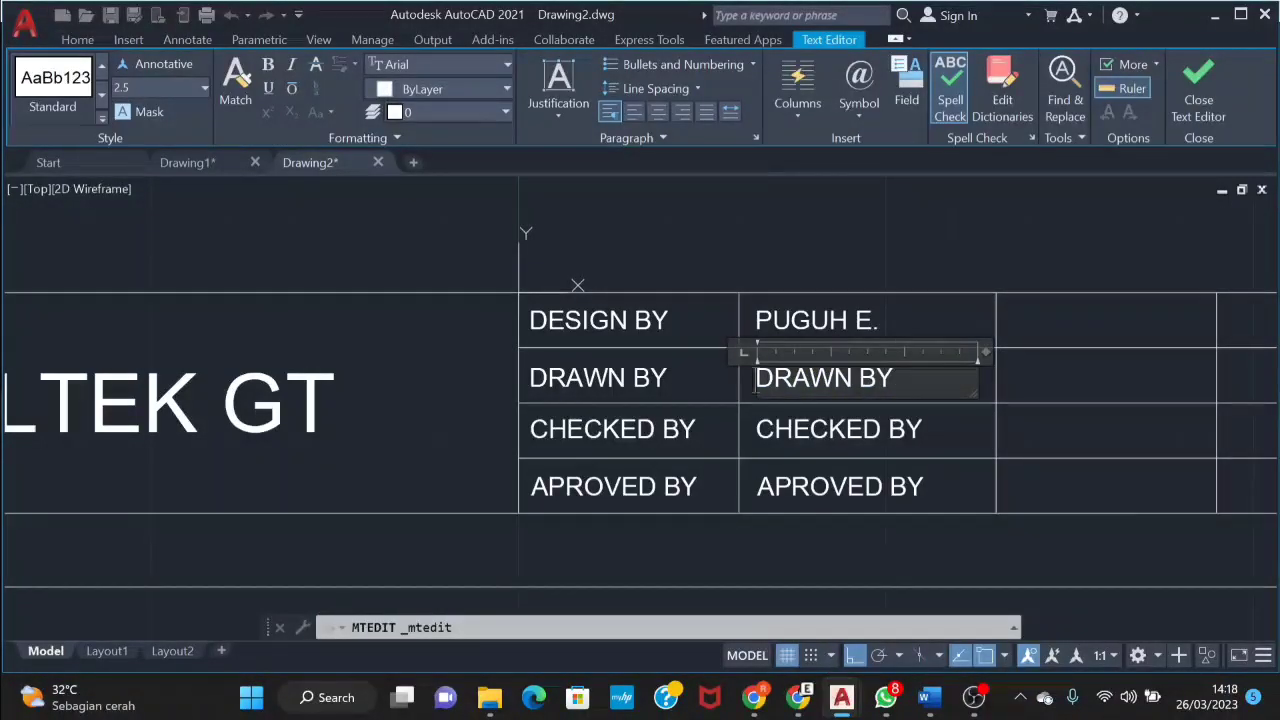
pyautogui.moveTo(755, 385); pyautogui.dragTo(868, 391)
pyautogui.write('RAFF')
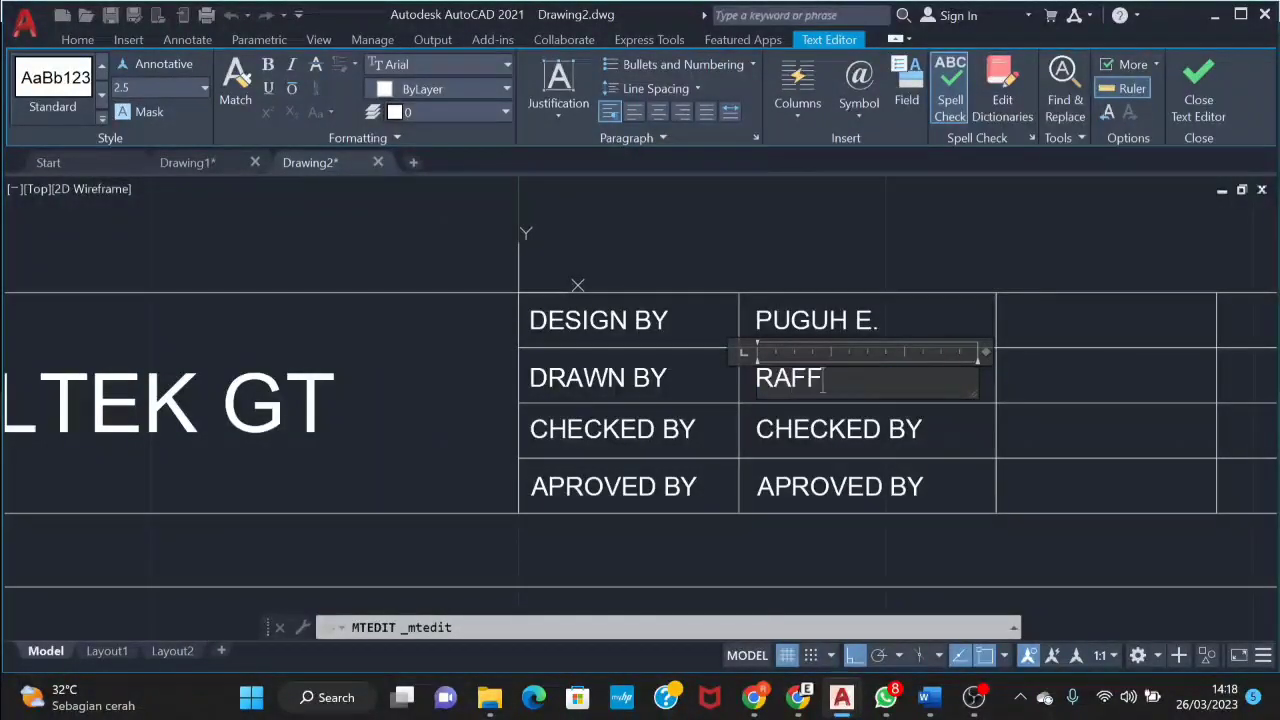
pyautogui.write('A R.')
pyautogui.click(967, 255)
# Enter the checker's name for CHECKED BY and delete the APROVED BY value
pyautogui.click(895, 428)
pyautogui.rightClick(877, 428)
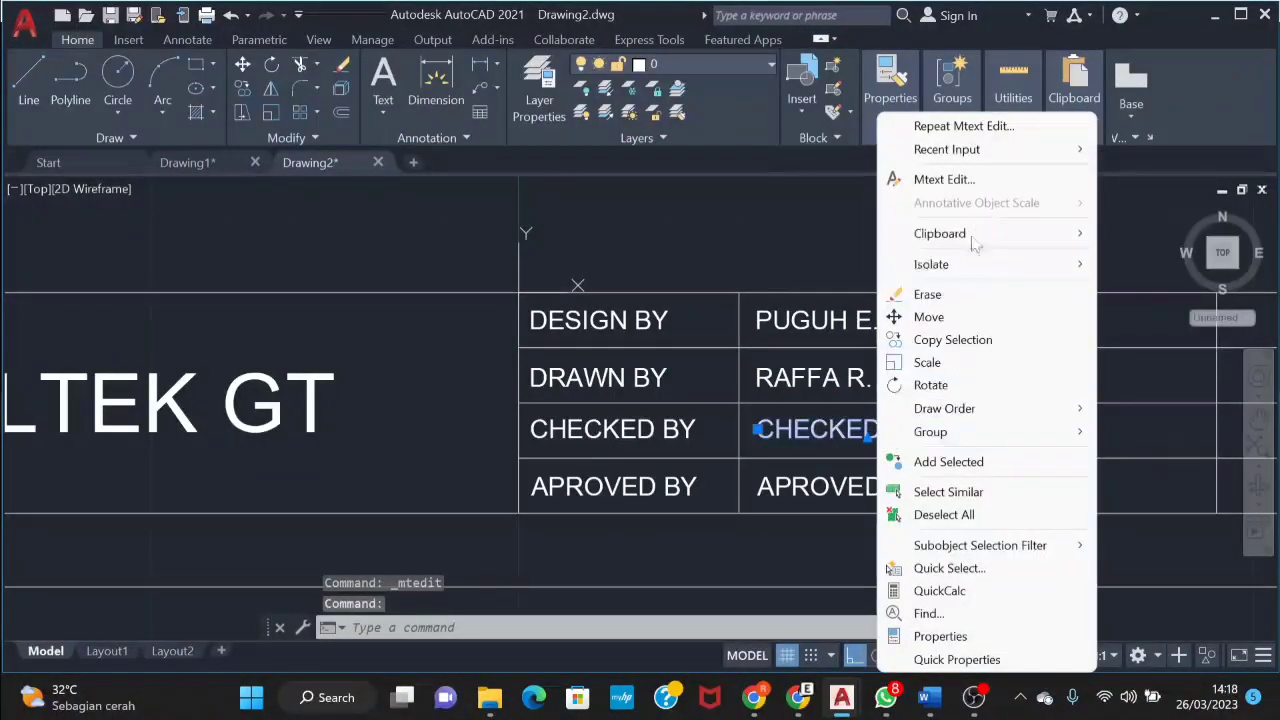
pyautogui.click(985, 182)
pyautogui.write('PUGU')
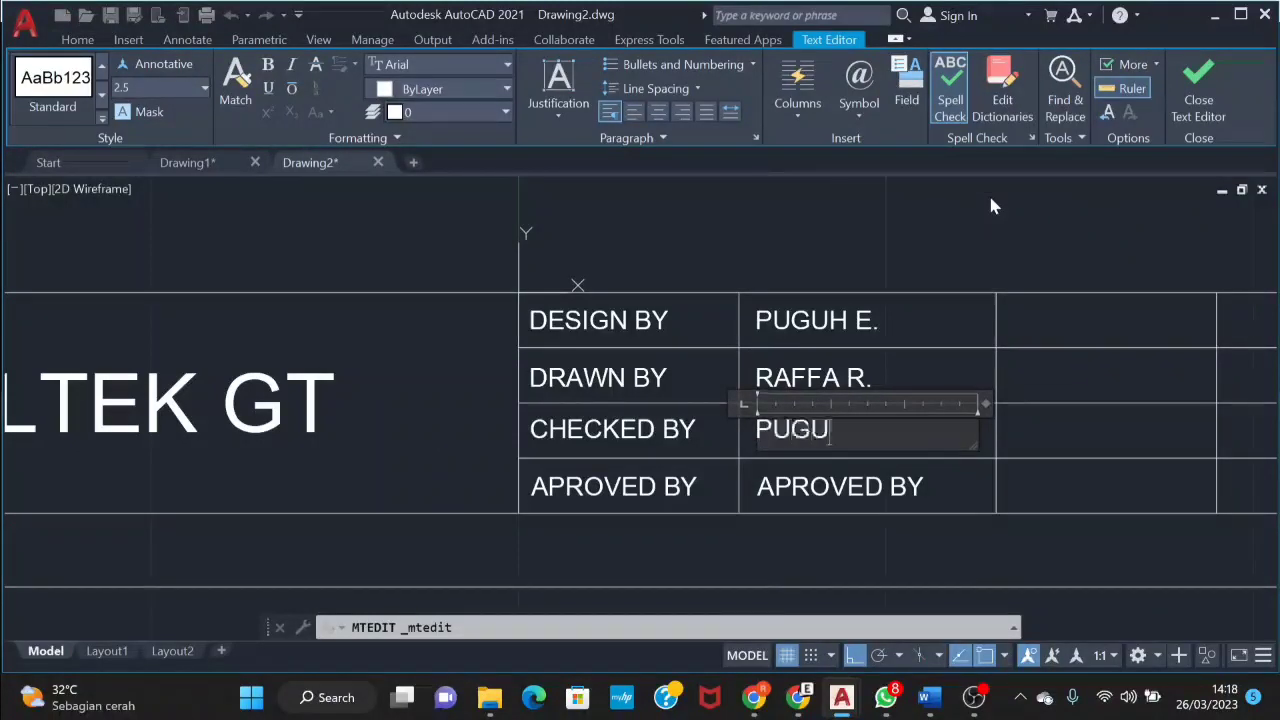
pyautogui.write('H E.')
pyautogui.click(943, 322)
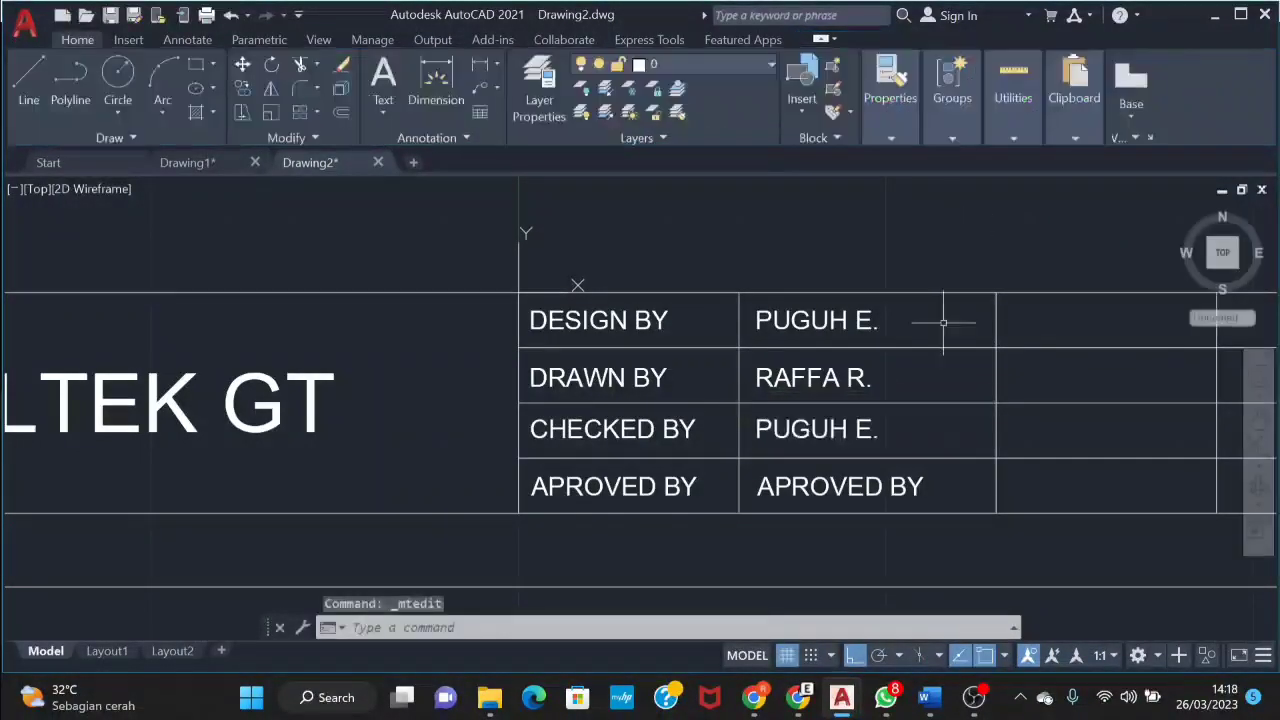
pyautogui.click(899, 486)
pyautogui.moveTo(906, 478)
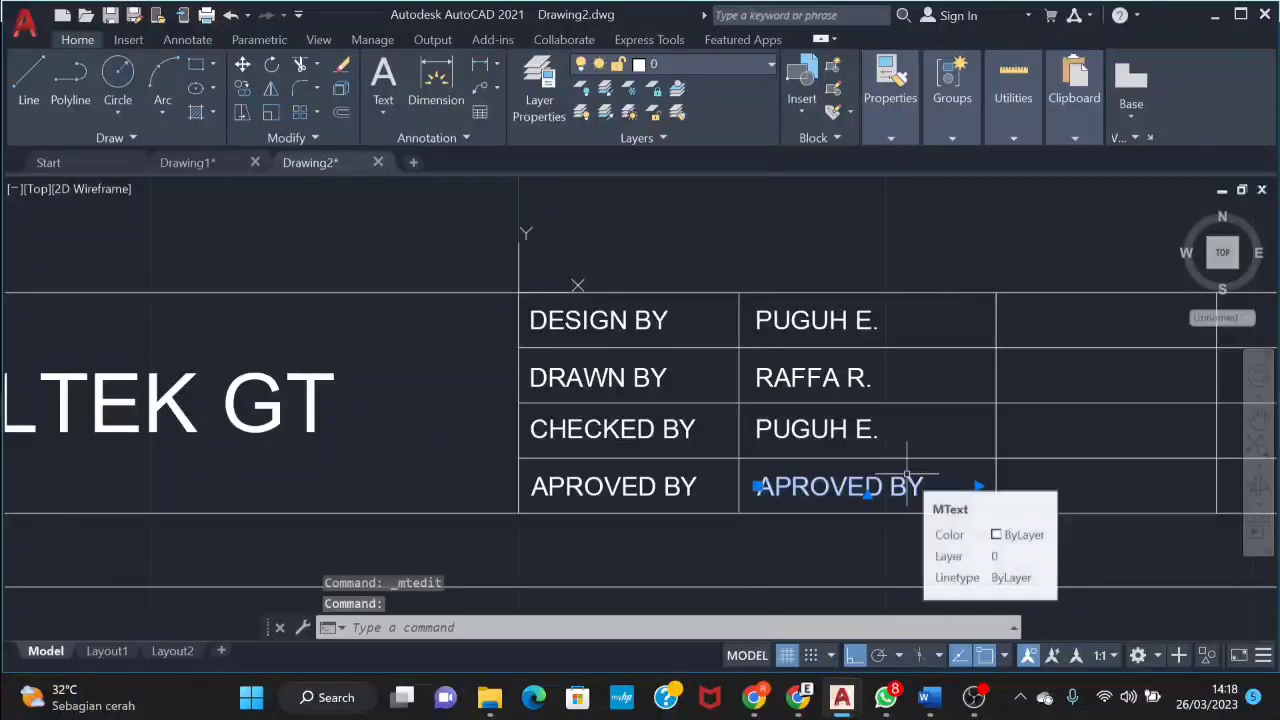
pyautogui.press('Delete')
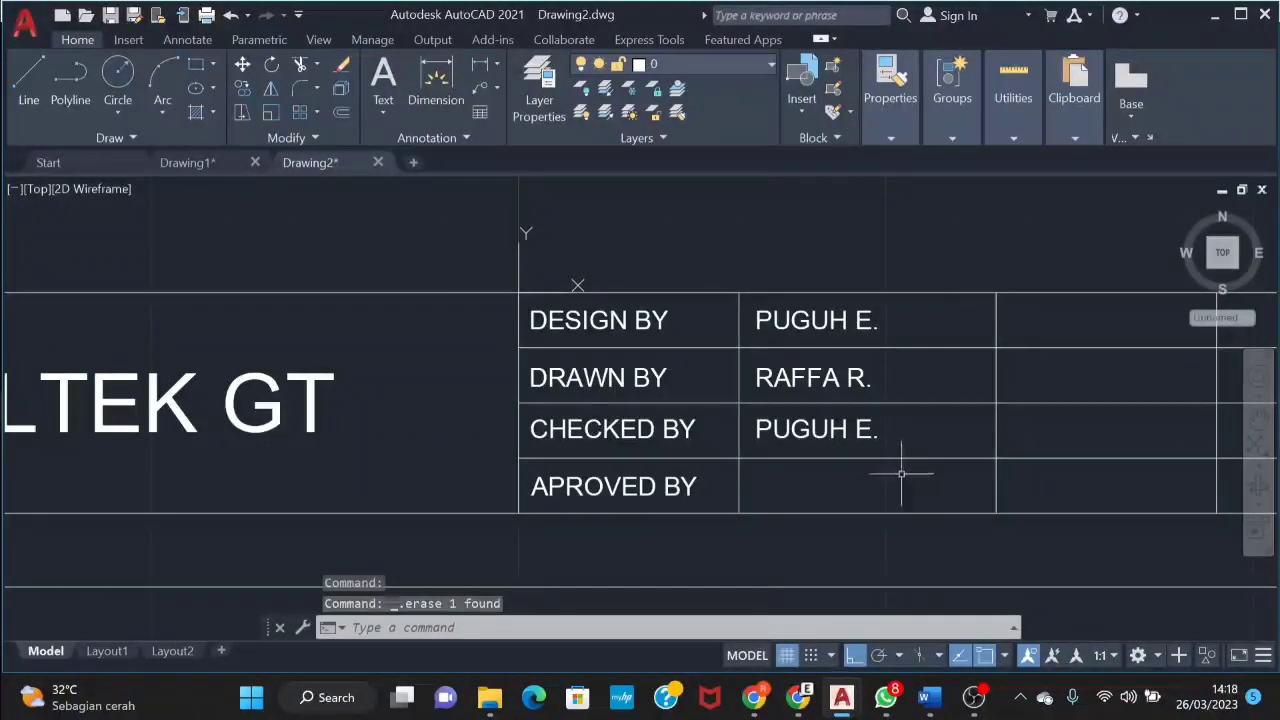
pyautogui.hotkey('ctrl', 'v')
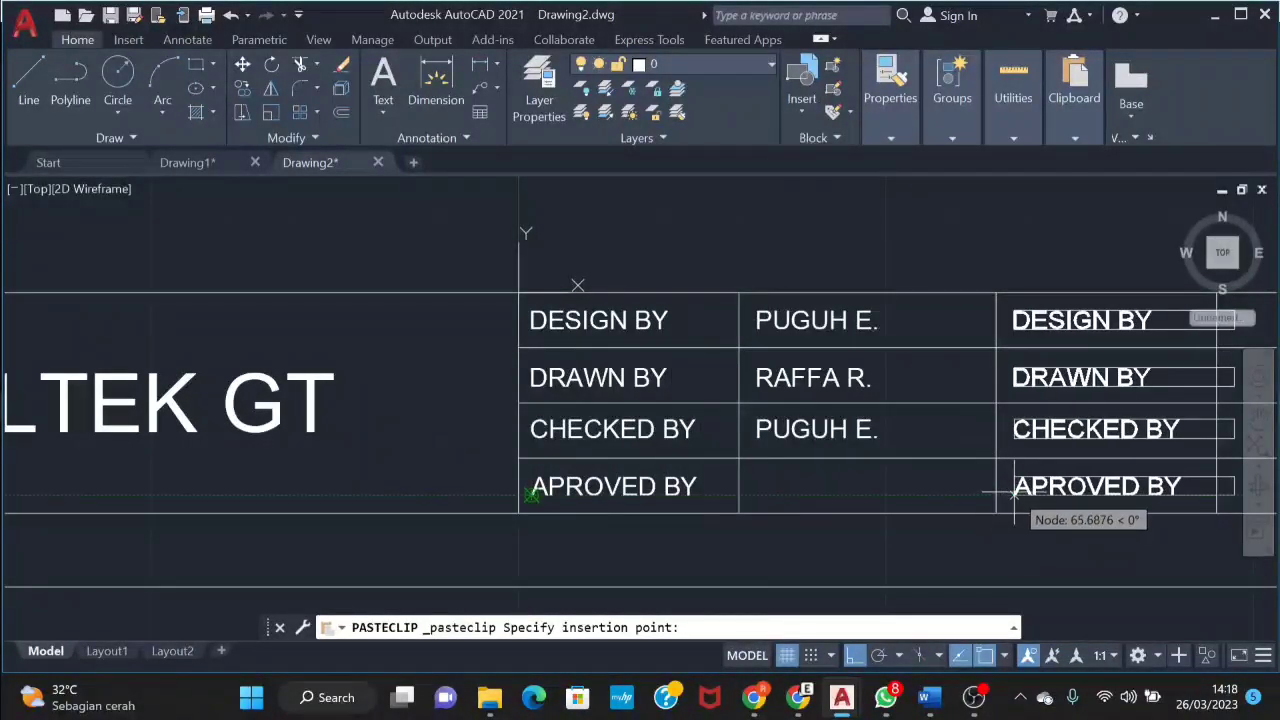
# Place the pasted labels in the third column and rename the first two DRAWING NO and DATE
pyautogui.click(1014, 490)
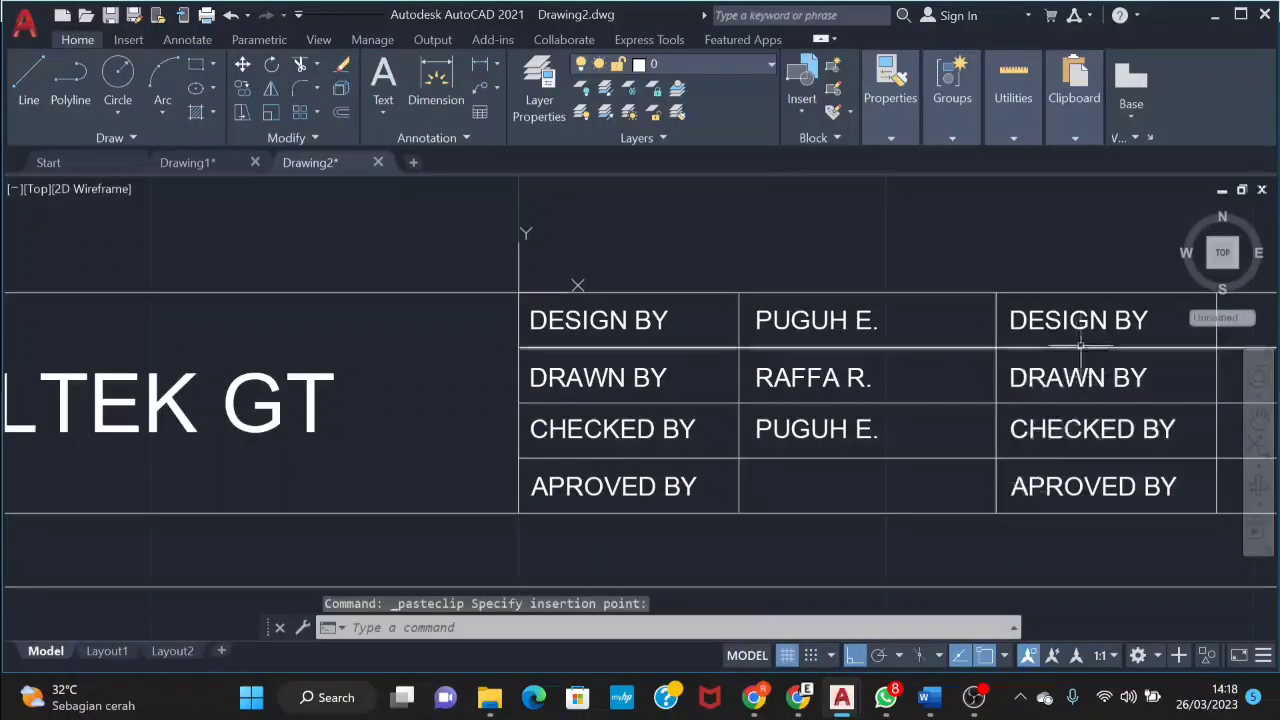
pyautogui.moveTo(1071, 396); pyautogui.dragTo(769, 413, button='middle')
pyautogui.click(814, 383)
pyautogui.click(810, 337)
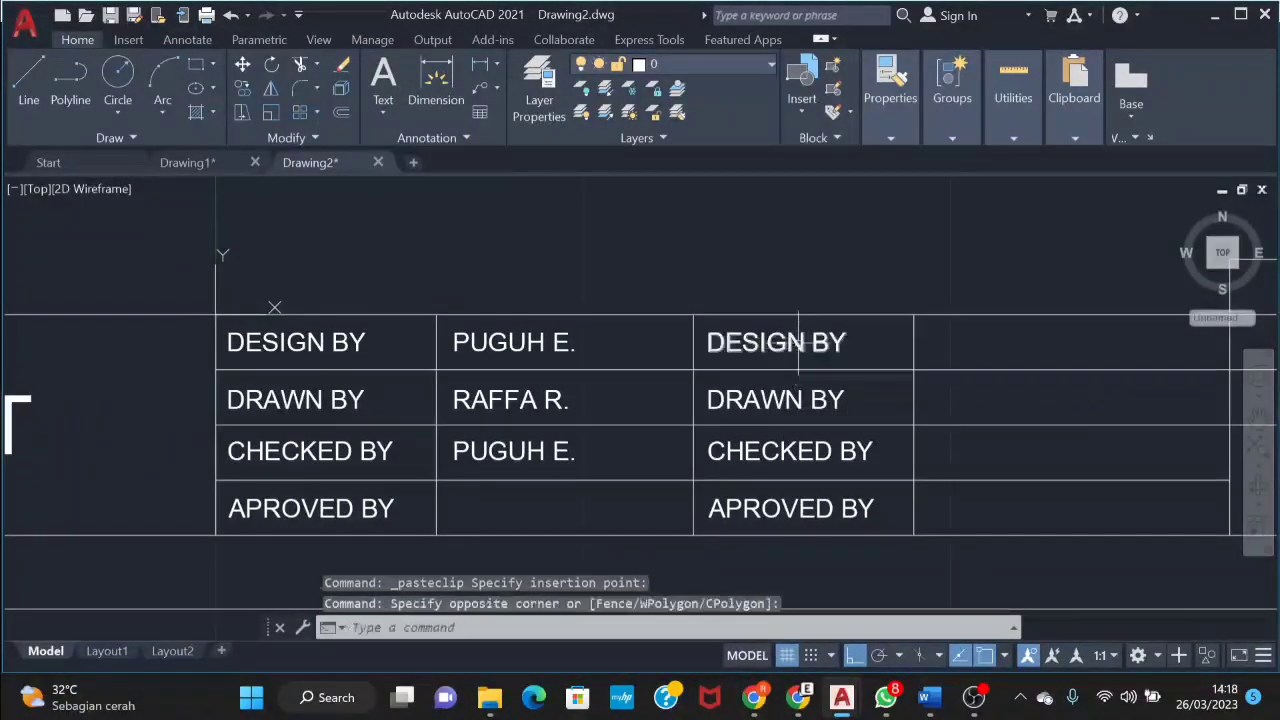
pyautogui.rightClick(808, 338)
pyautogui.click(880, 179)
pyautogui.write('D')
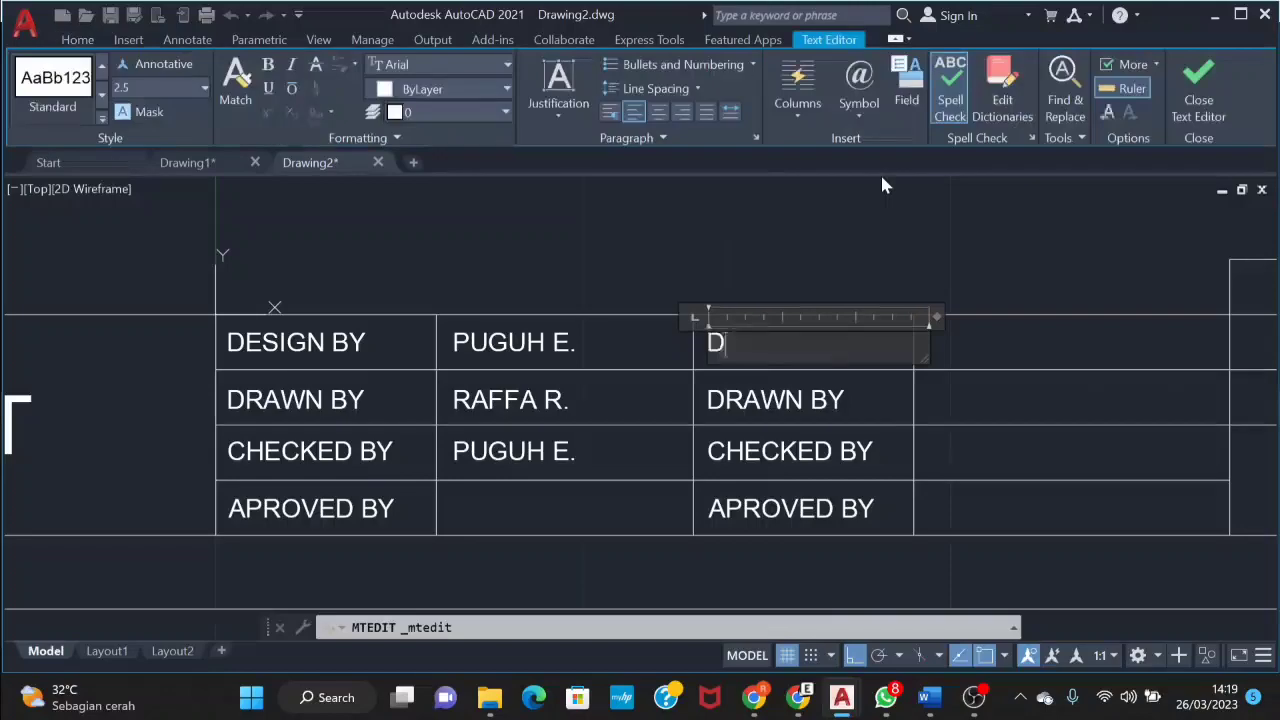
pyautogui.write('RAWING NO')
pyautogui.click(813, 410)
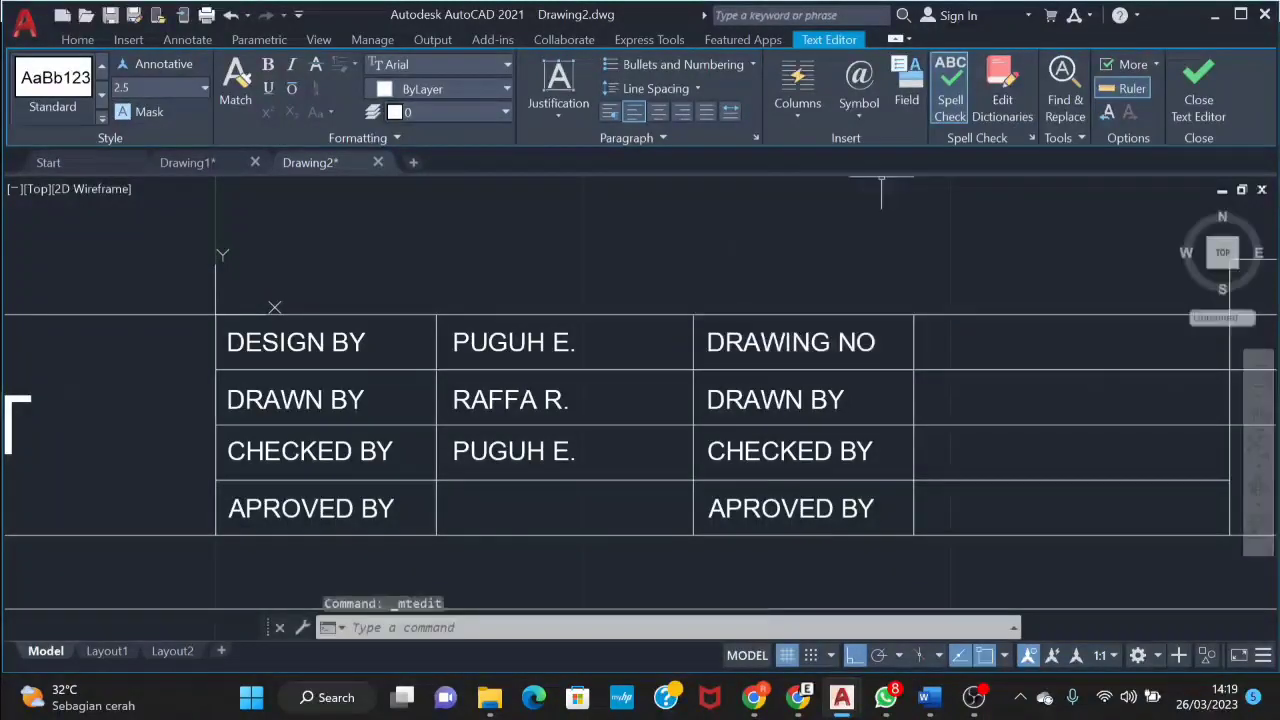
pyautogui.click(813, 412)
pyautogui.click(808, 400)
pyautogui.rightClick(808, 400)
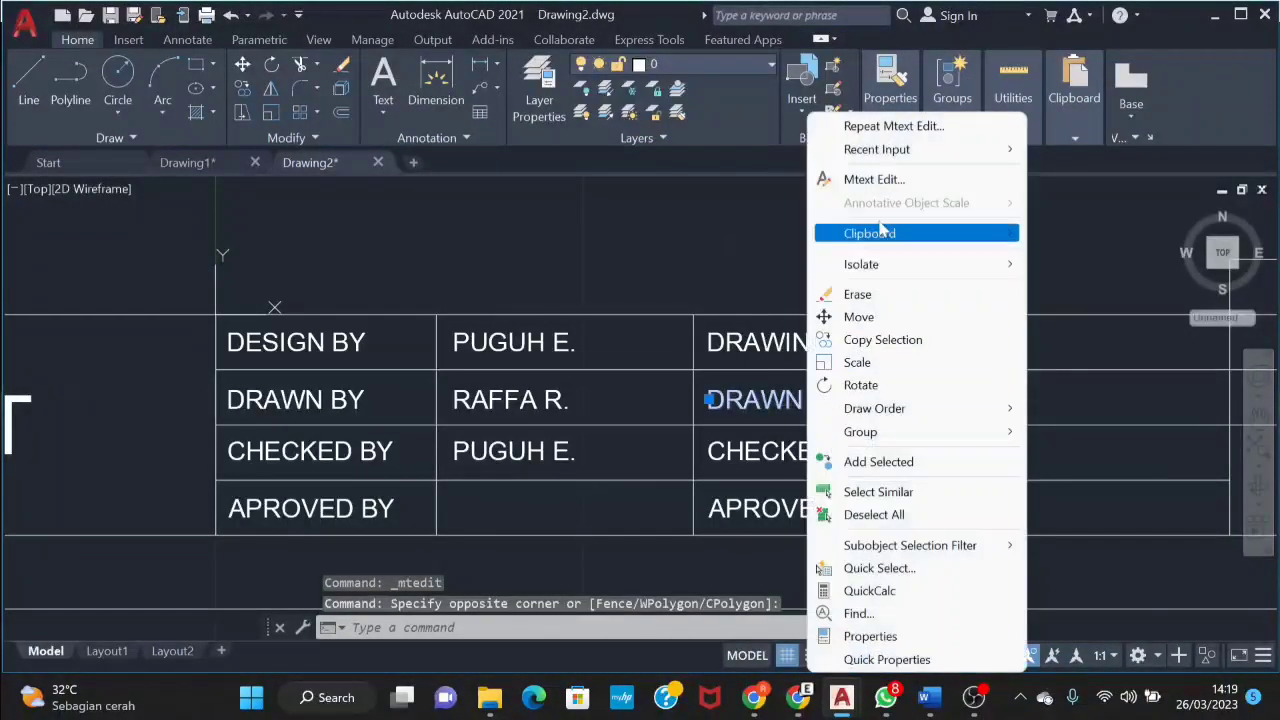
pyautogui.click(902, 179)
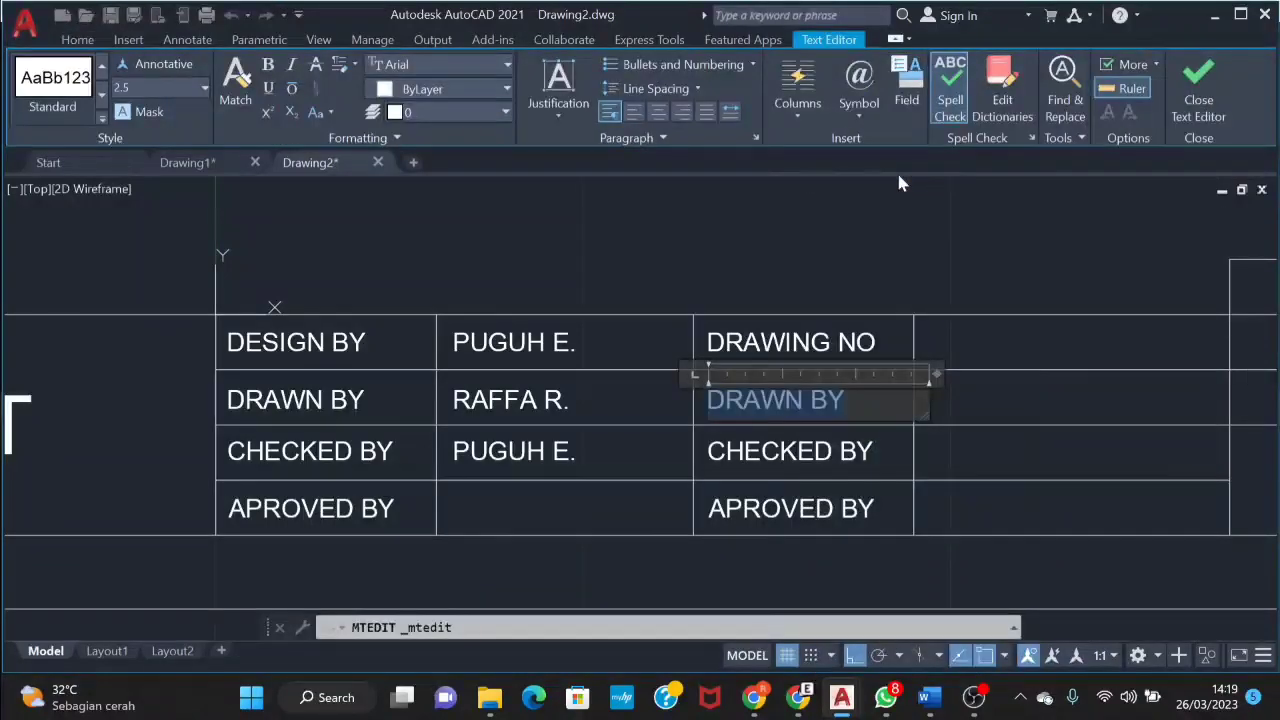
pyautogui.click(815, 401)
pyautogui.write('DATE')
pyautogui.click(896, 190)
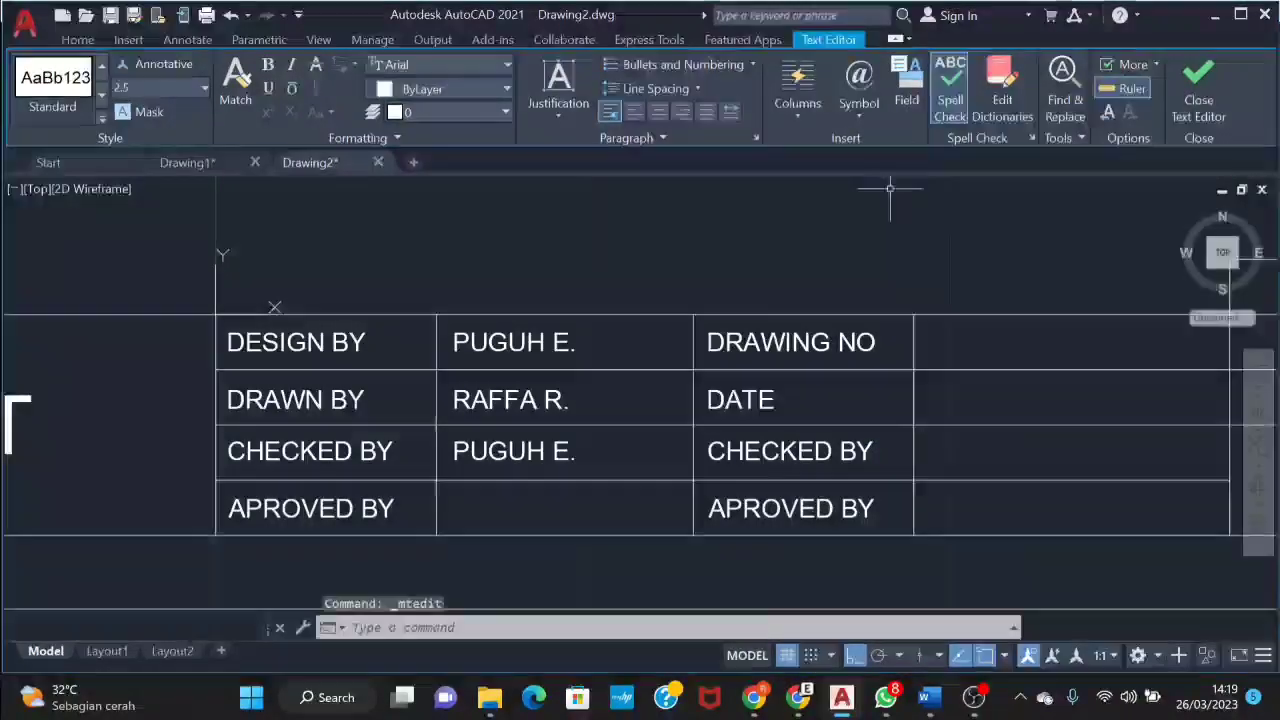
# Rename the remaining third-column labels to SCALE and SHEET NO, saving the changes
pyautogui.click(836, 438)
pyautogui.click(840, 445)
pyautogui.rightClick(840, 445)
pyautogui.click(912, 177)
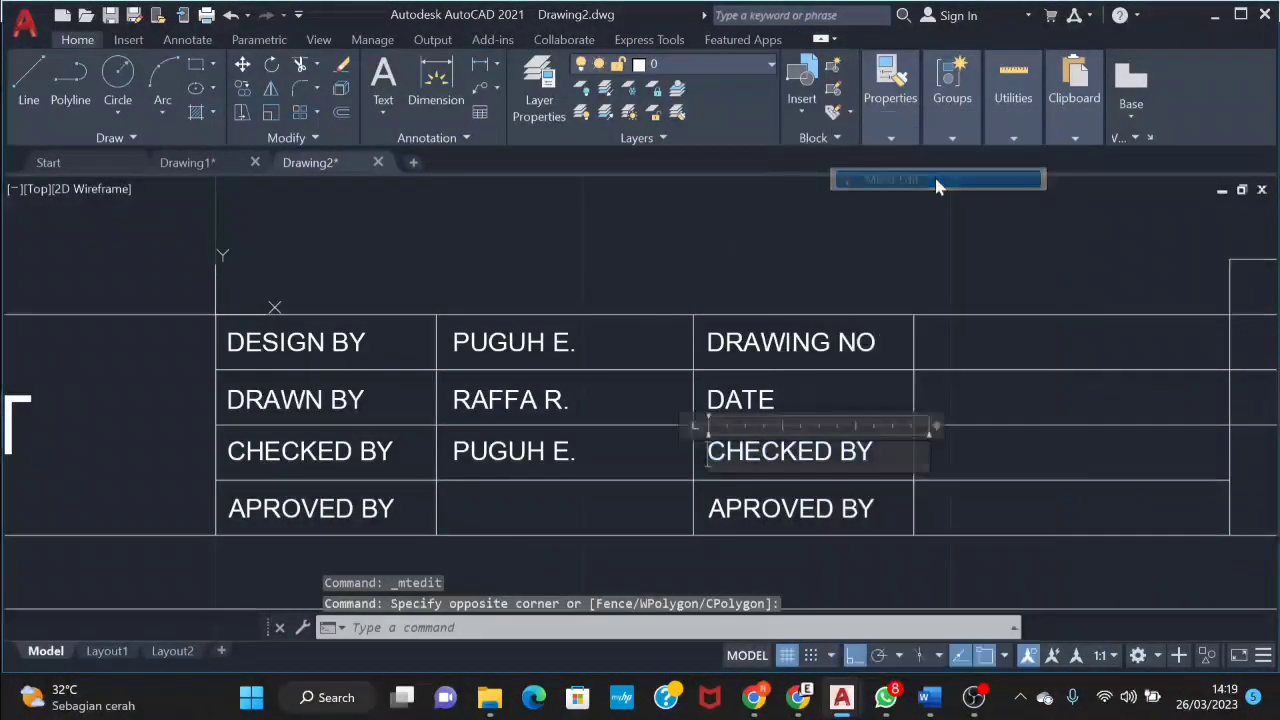
pyautogui.press('BackSpace')
pyautogui.write('SCALE')
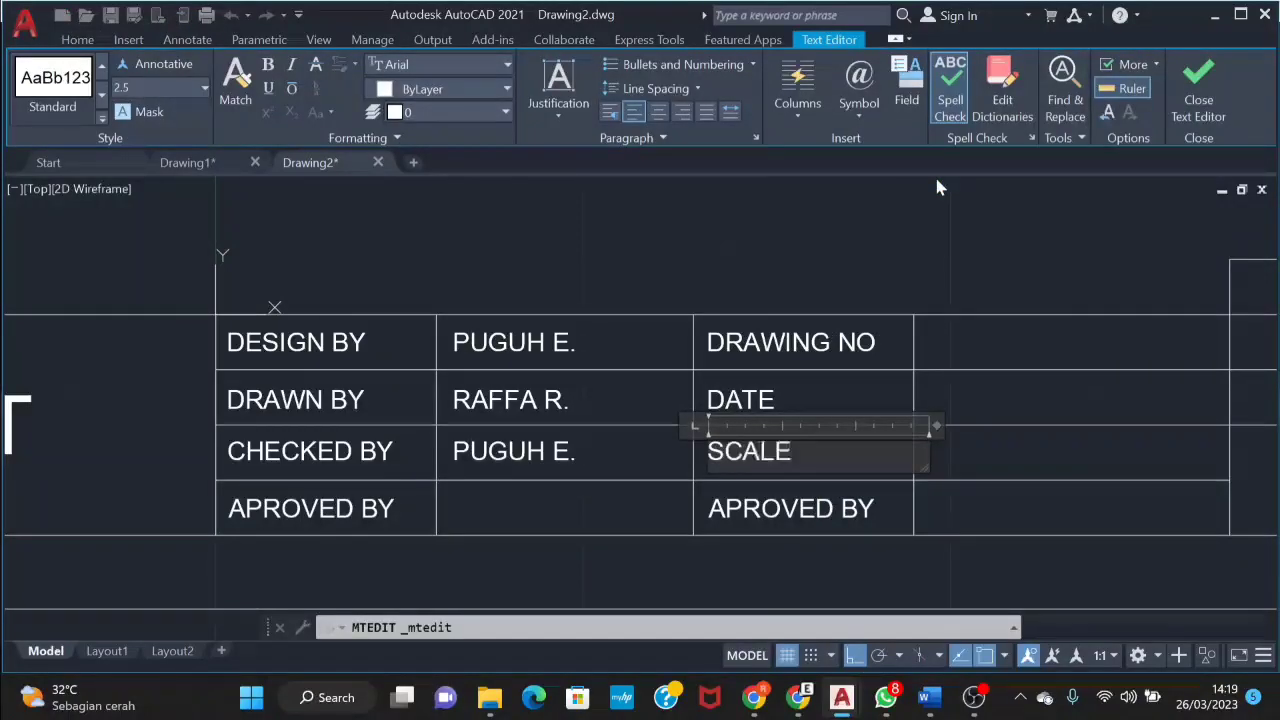
pyautogui.click(938, 187)
pyautogui.click(800, 510)
pyautogui.rightClick(843, 484)
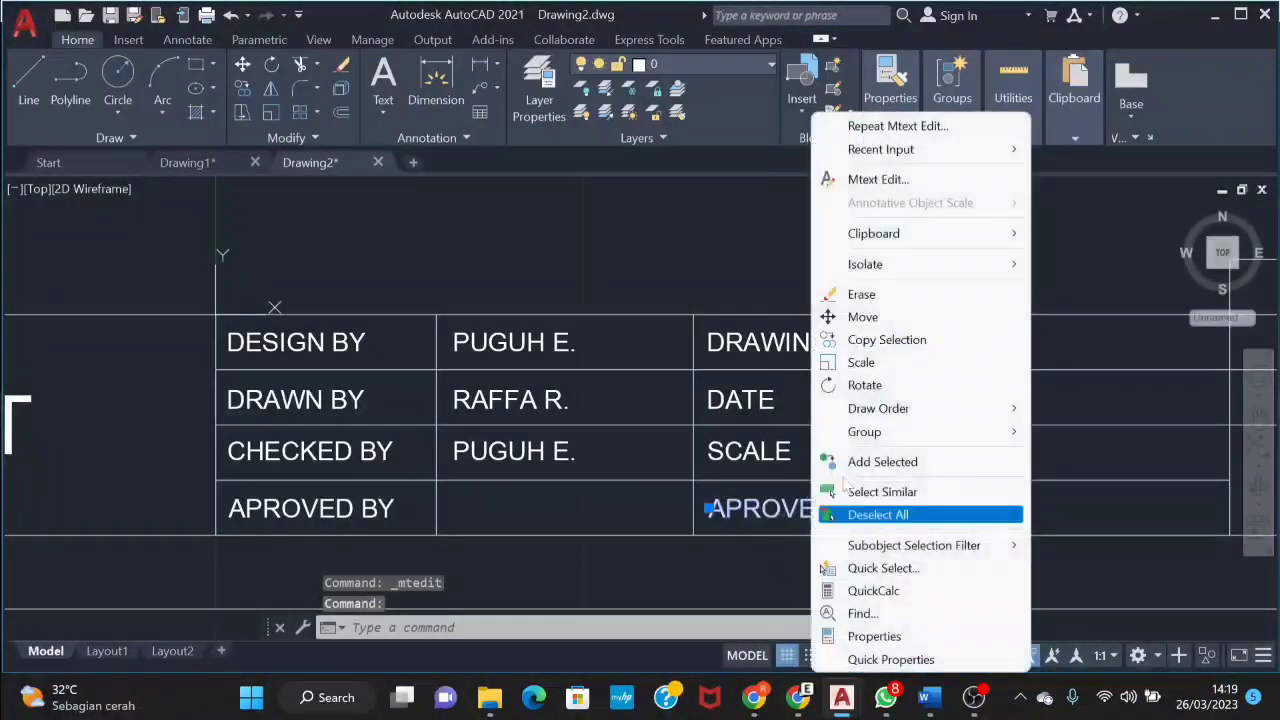
pyautogui.click(912, 179)
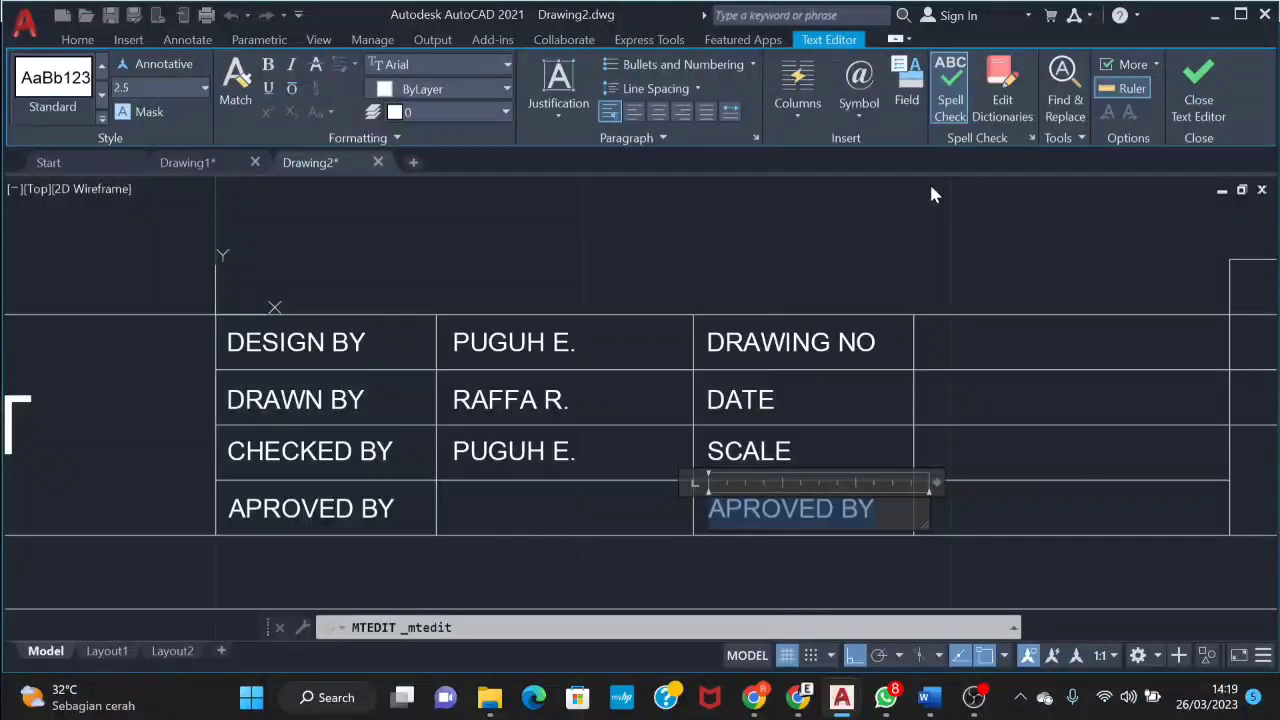
pyautogui.press('BackSpace')
pyautogui.write('SHEET NO')
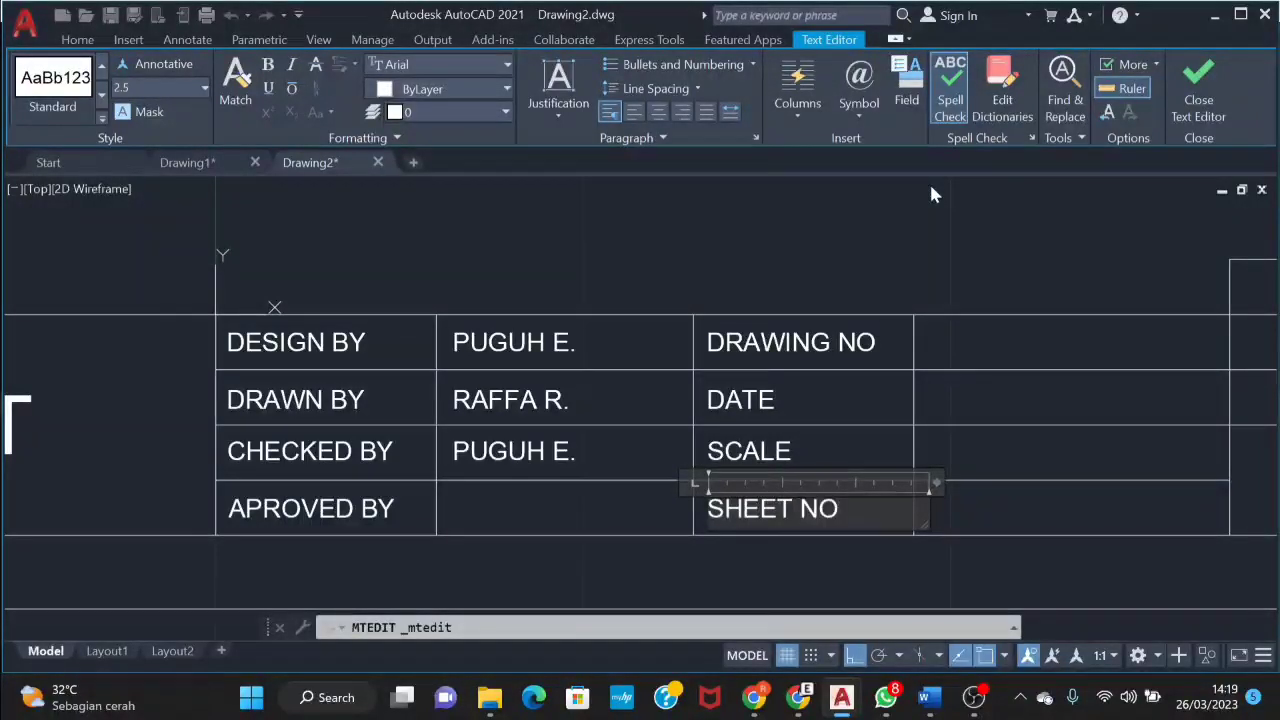
pyautogui.press('Escape')
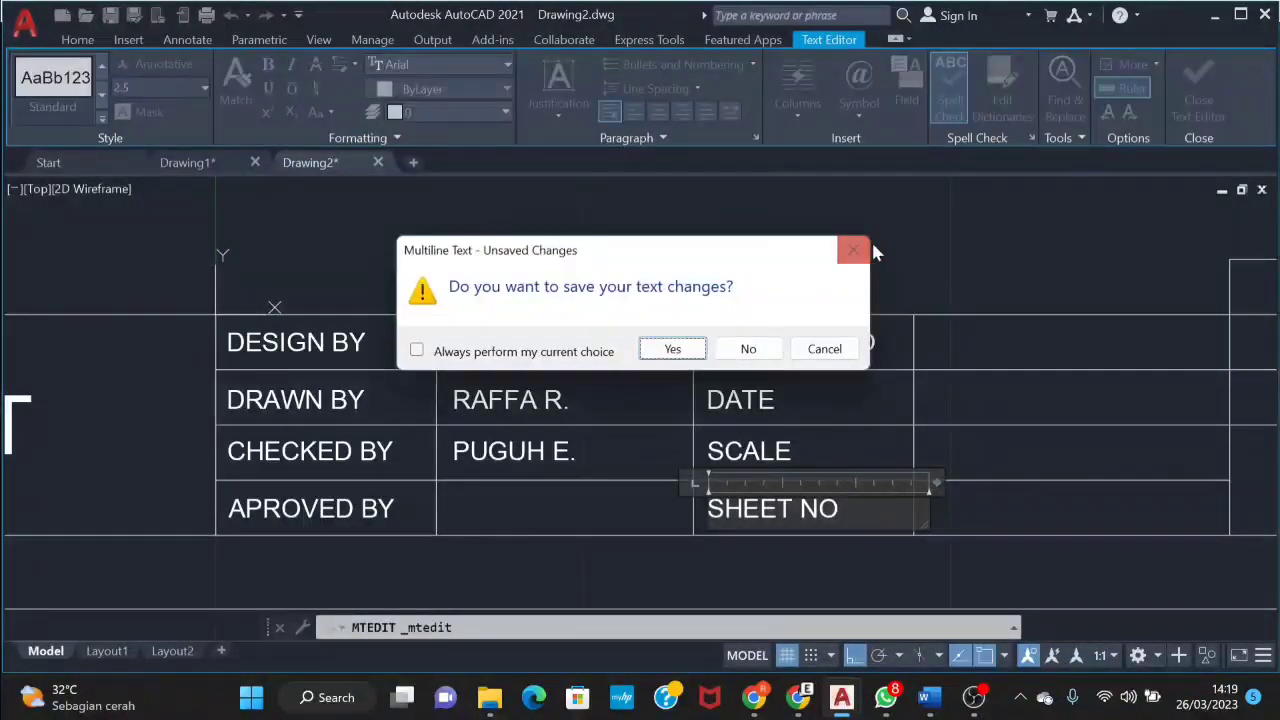
pyautogui.click(868, 248)
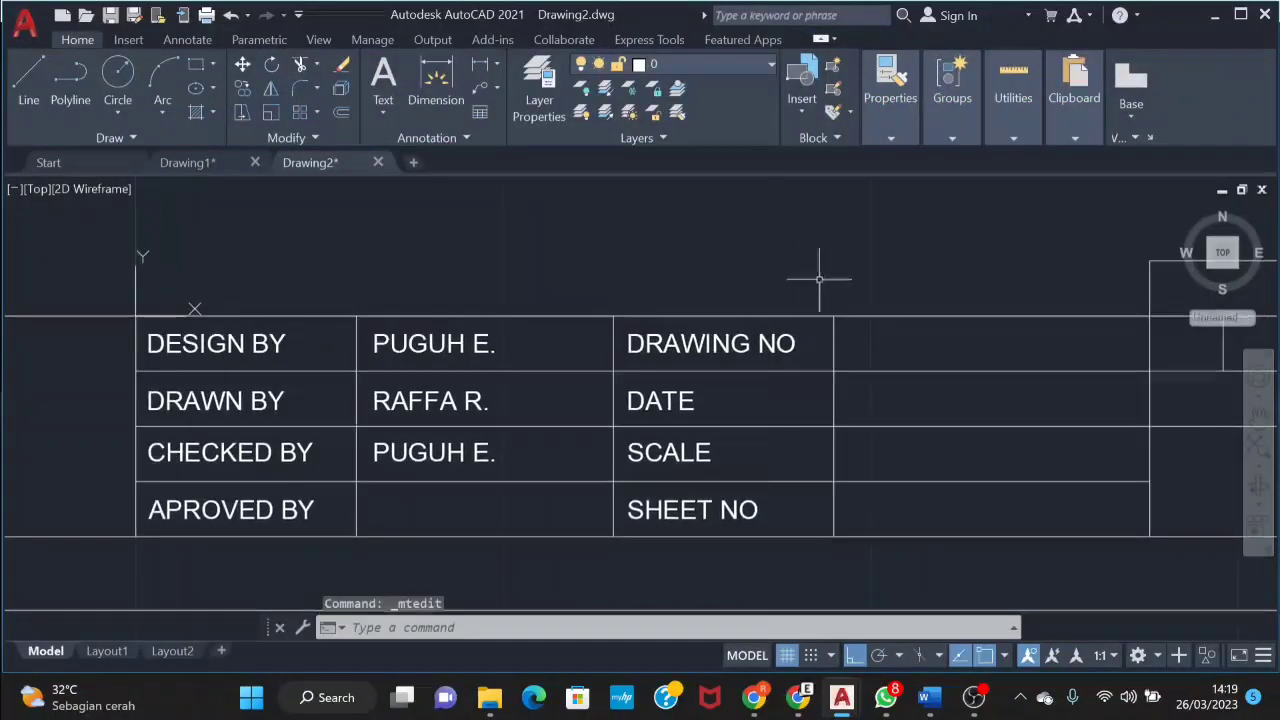
# Paste a fourth label column and change its first entry to drawing number 01
pyautogui.hotkey('ctrl', 'v')
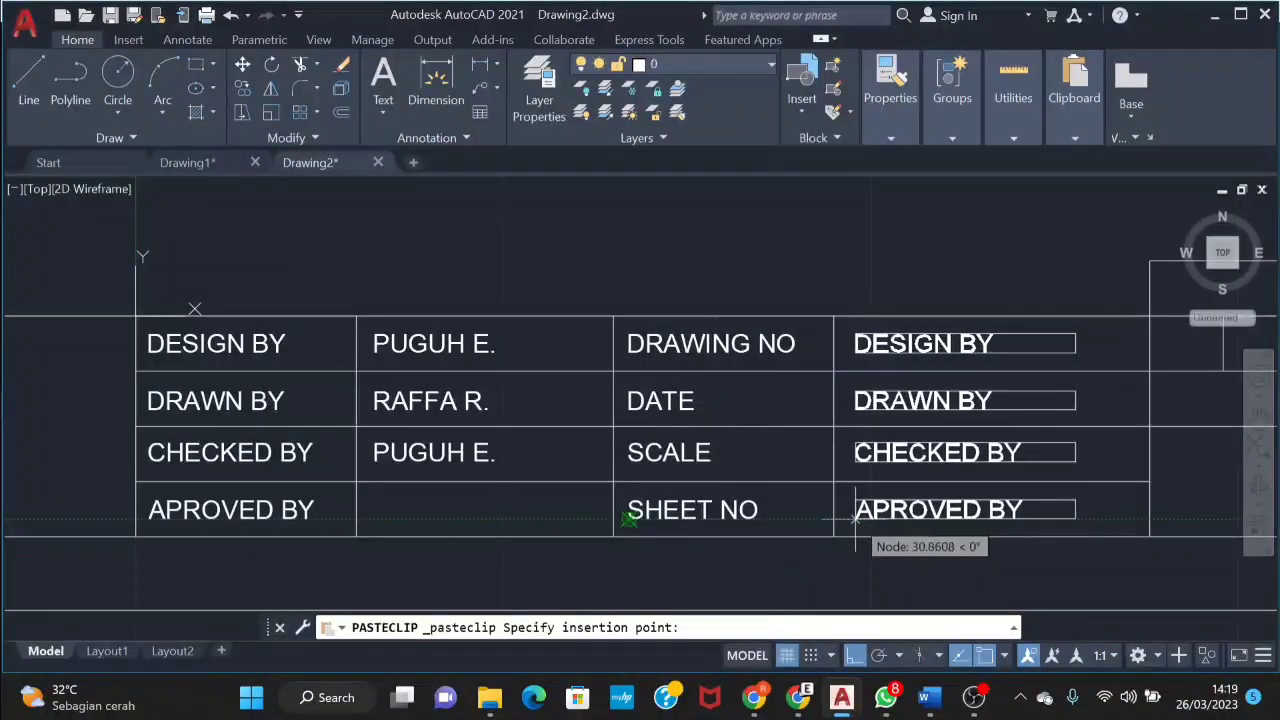
pyautogui.click(855, 518)
pyautogui.click(910, 350)
pyautogui.rightClick(912, 345)
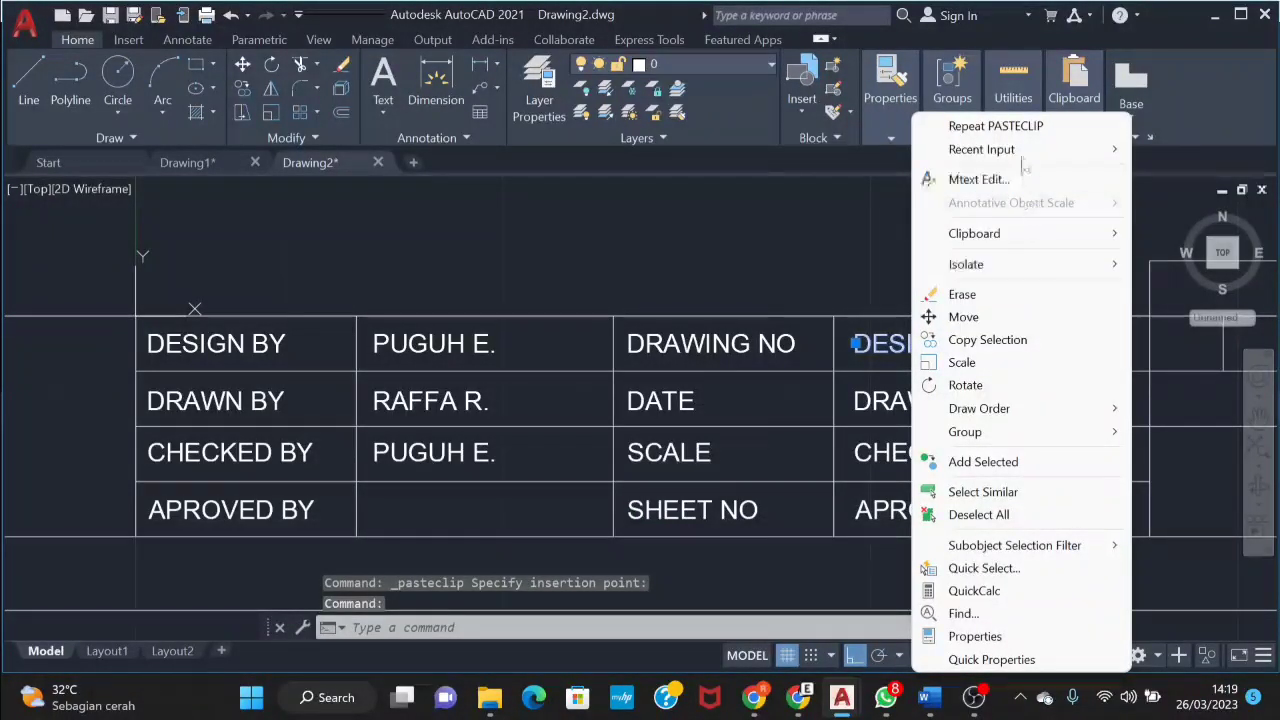
pyautogui.click(1005, 179)
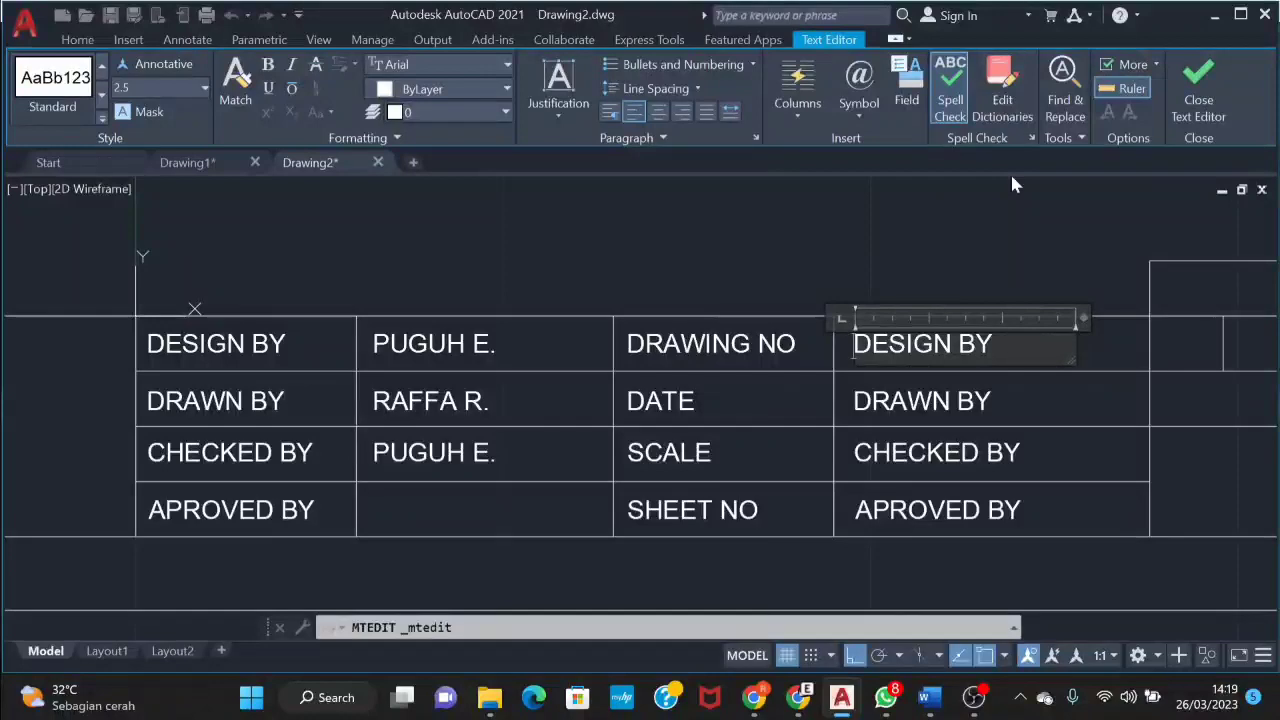
pyautogui.write('01')
pyautogui.press('Delete')
pyautogui.press('Delete')
pyautogui.press('Delete')
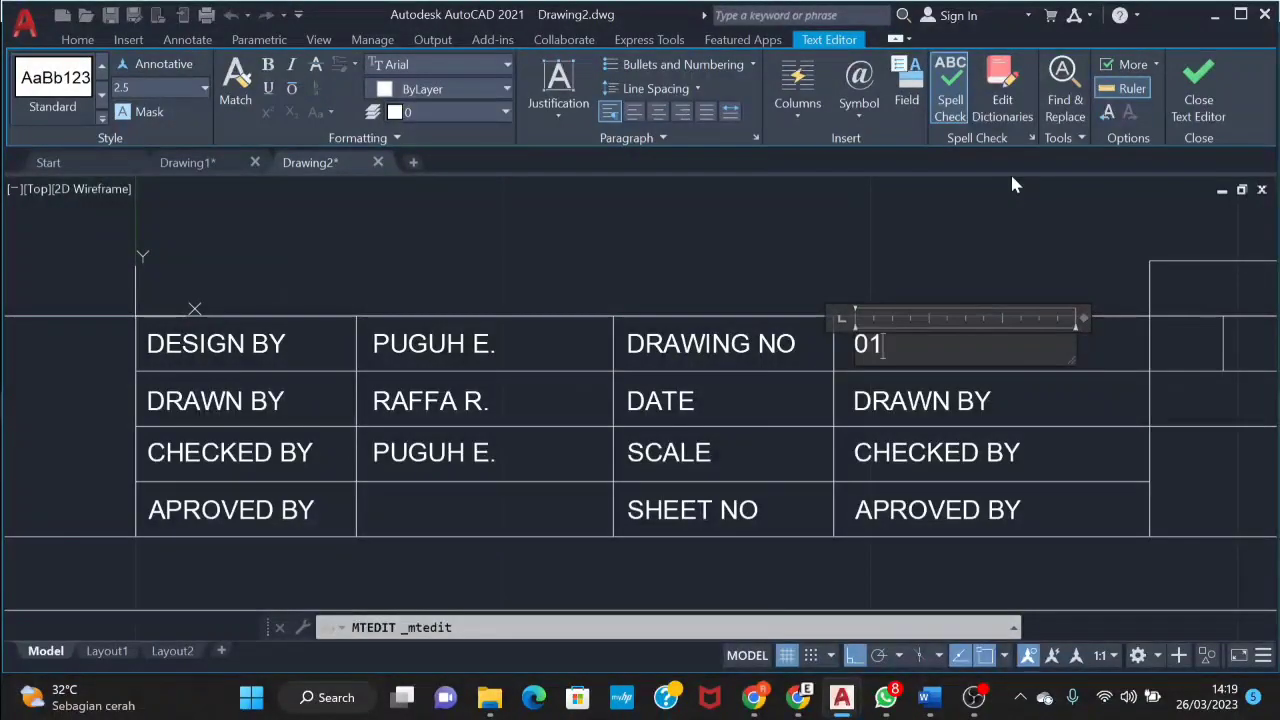
pyautogui.click(930, 402)
# Change the fourth column's second entry to the date 26-03-2023
pyautogui.click(932, 405)
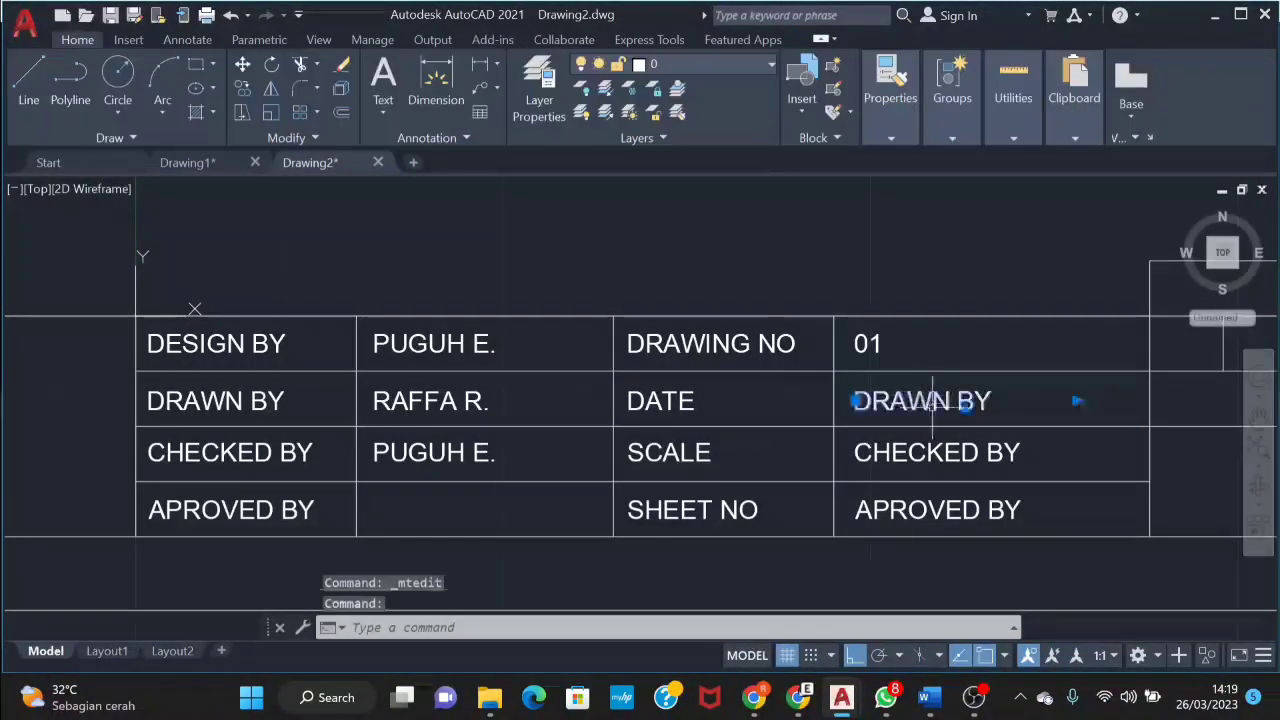
pyautogui.rightClick(932, 401)
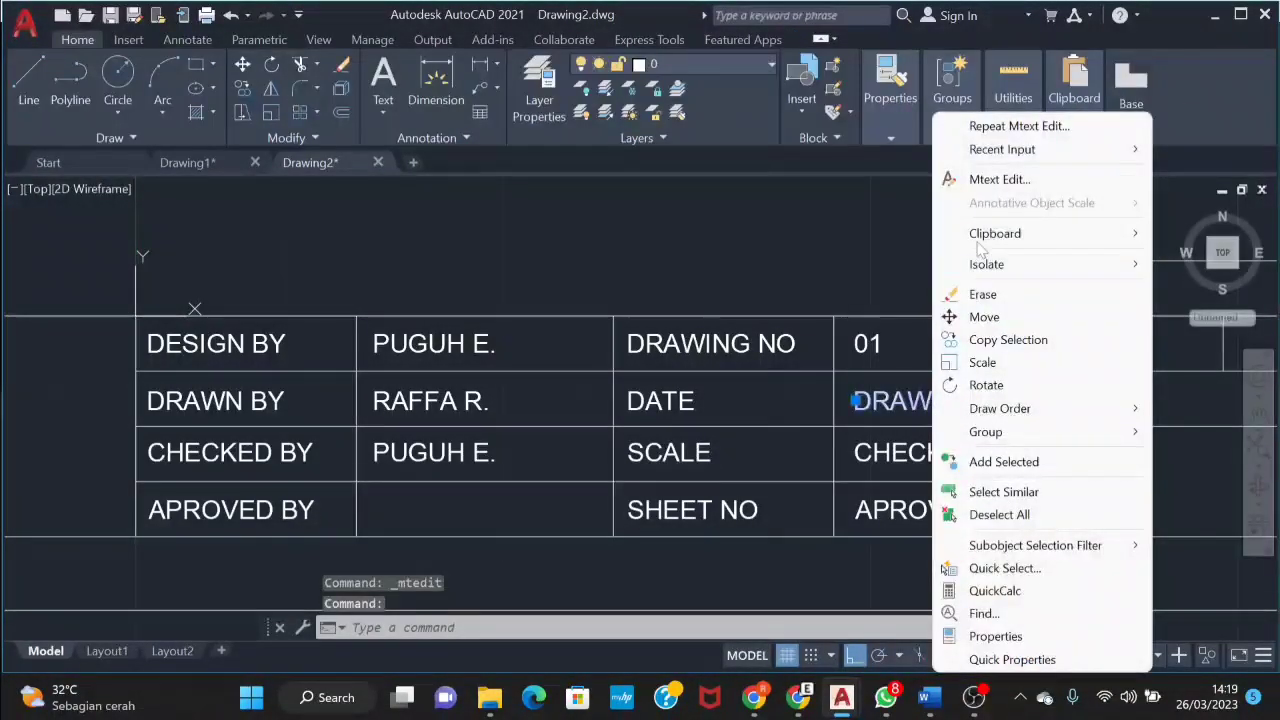
pyautogui.click(996, 182)
pyautogui.press('BackSpace')
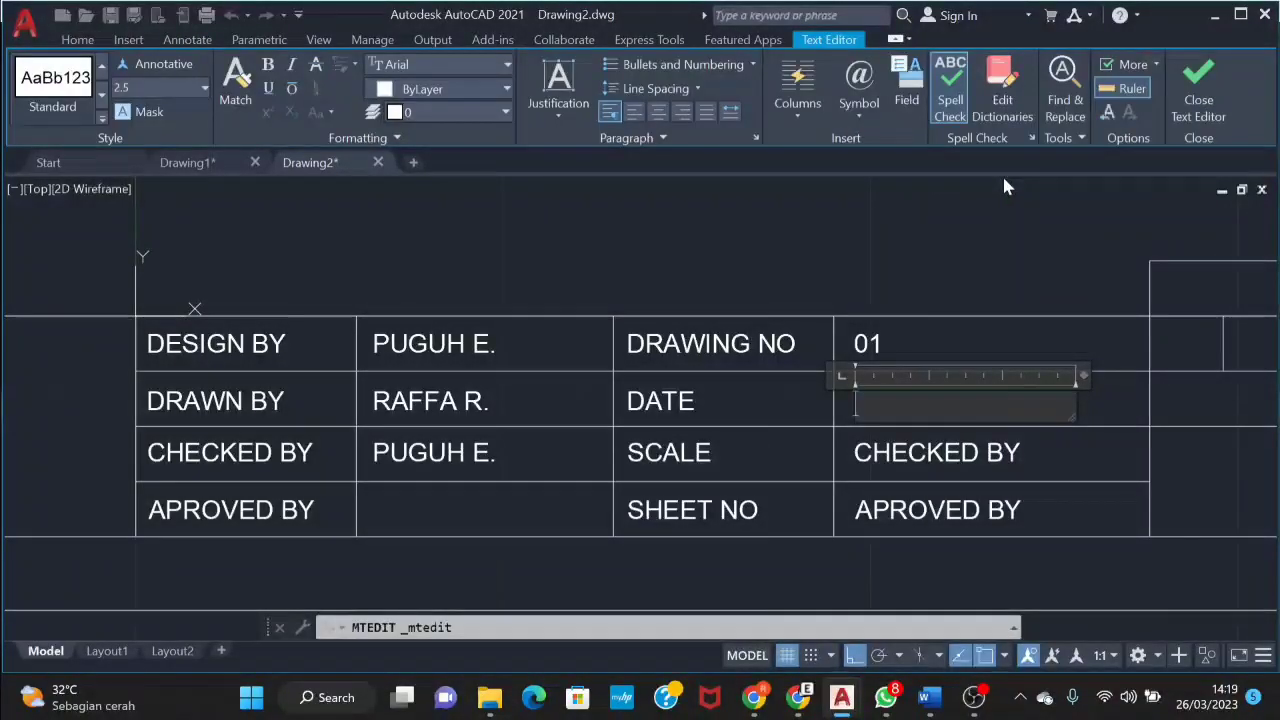
pyautogui.write('26-03-')
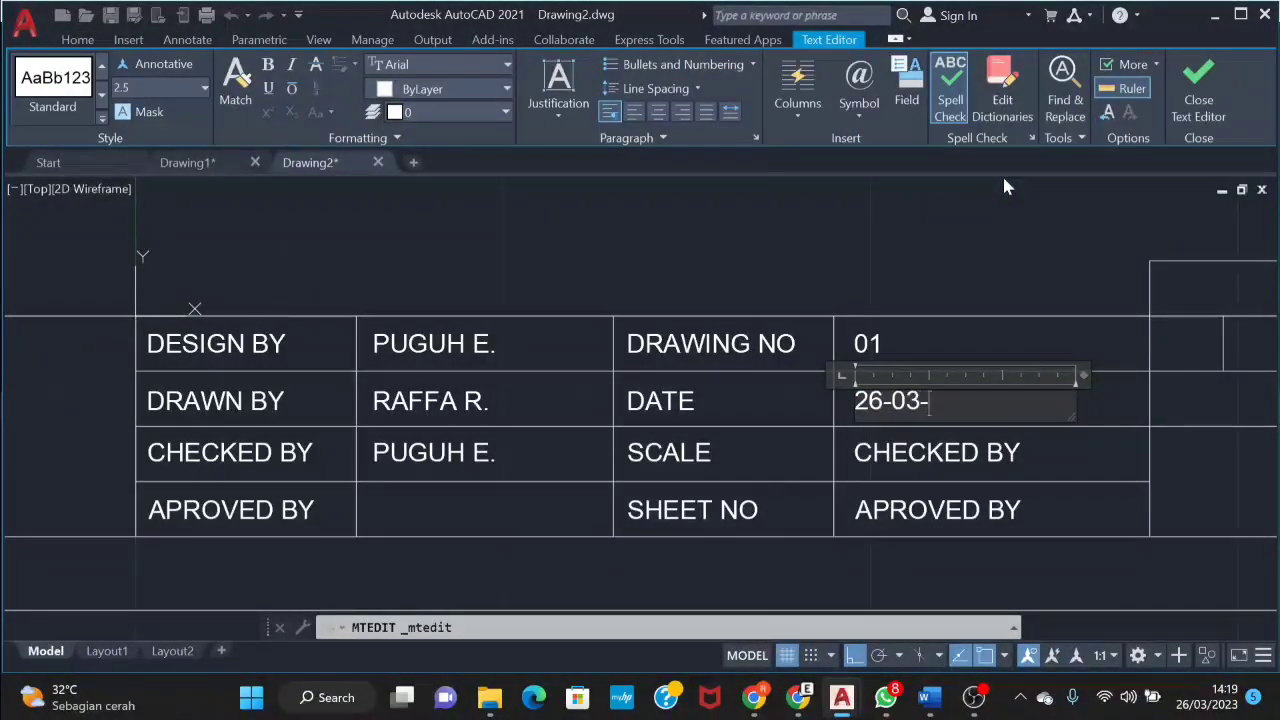
pyautogui.write('2023')
pyautogui.click(986, 198)
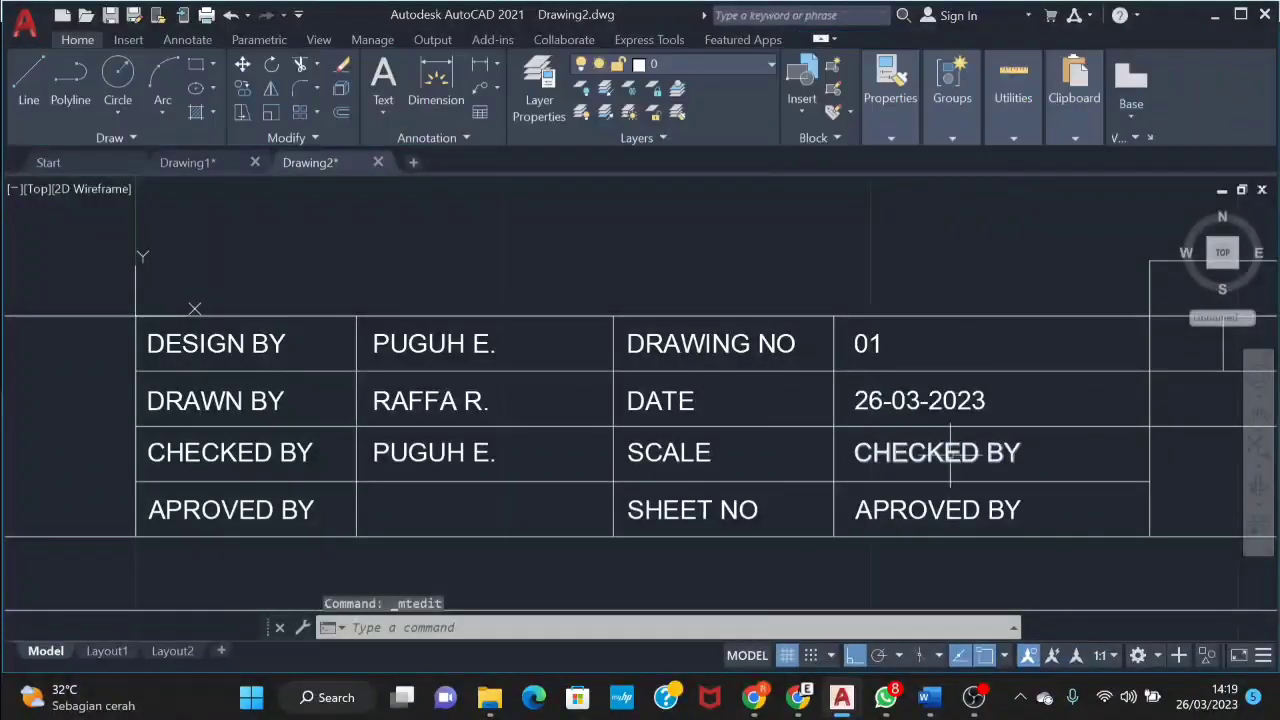
# Replace the placeholders so the scale reads 1:1 and the sheet number reads 1
pyautogui.click(957, 452)
pyautogui.rightClick(960, 460)
pyautogui.click(1052, 179)
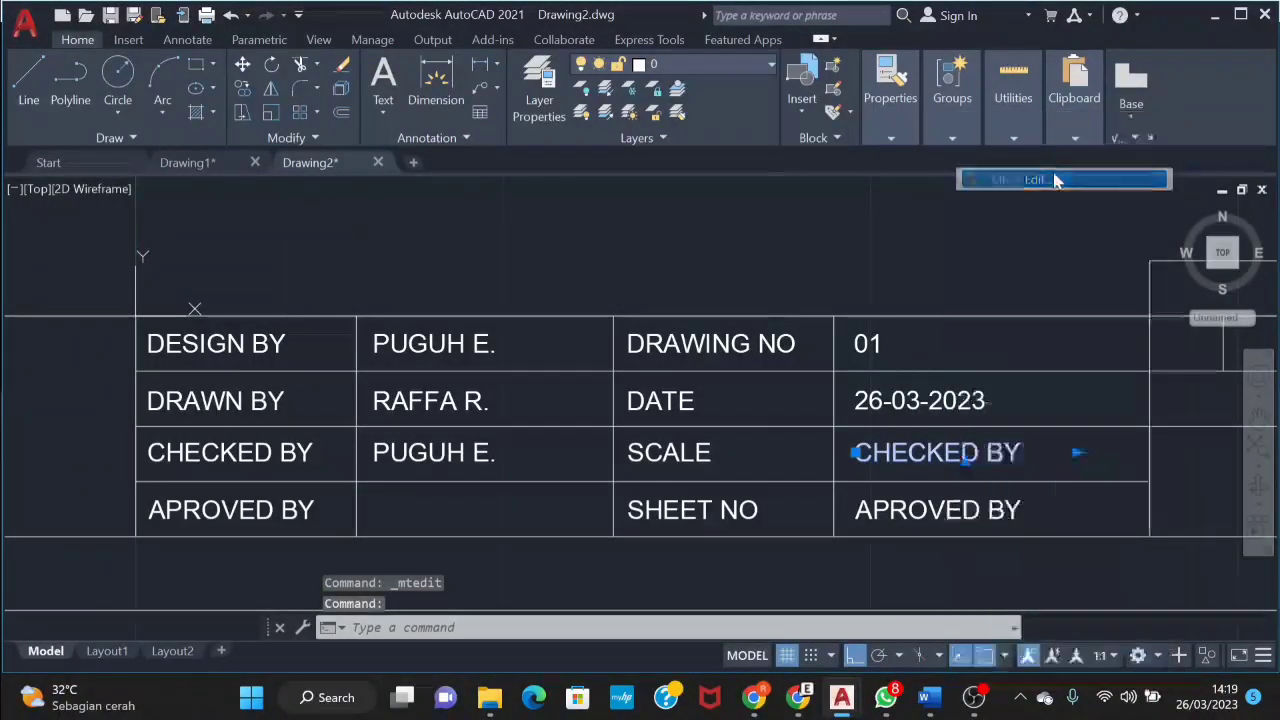
pyautogui.hotkey('ctrl', 'a')
pyautogui.write('1')
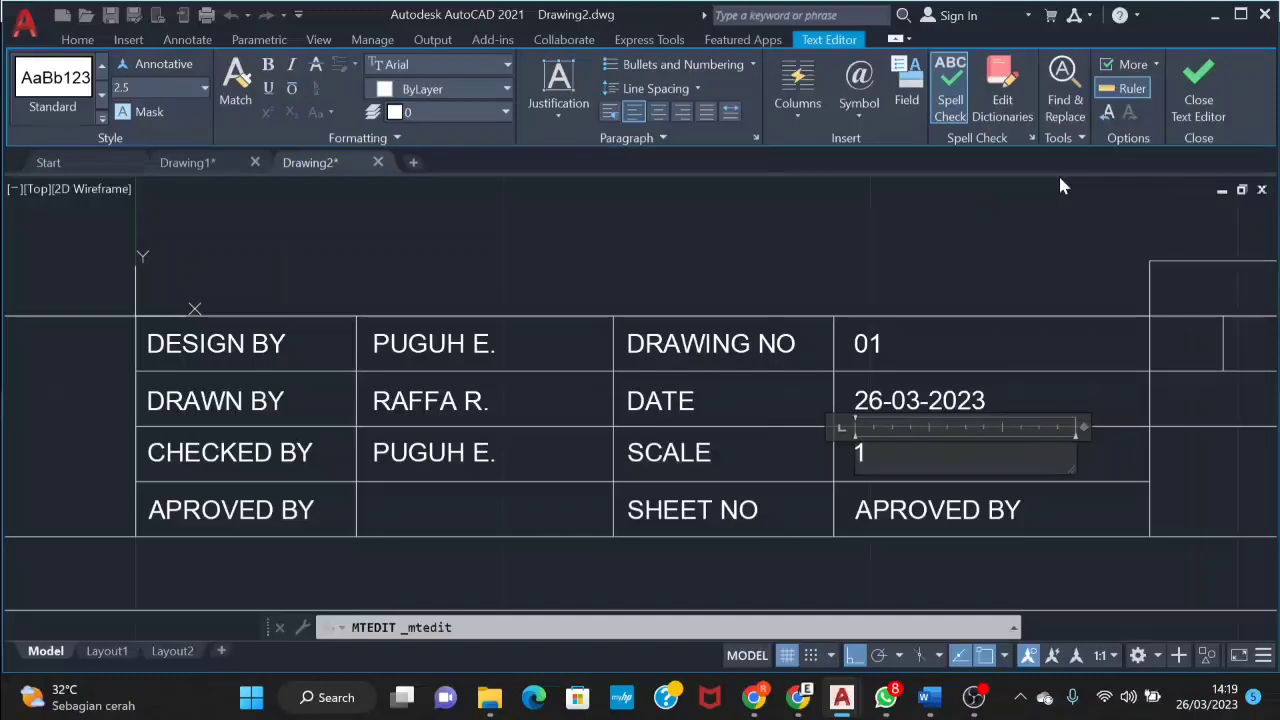
pyautogui.write(':1')
pyautogui.click(966, 543)
pyautogui.click(952, 510)
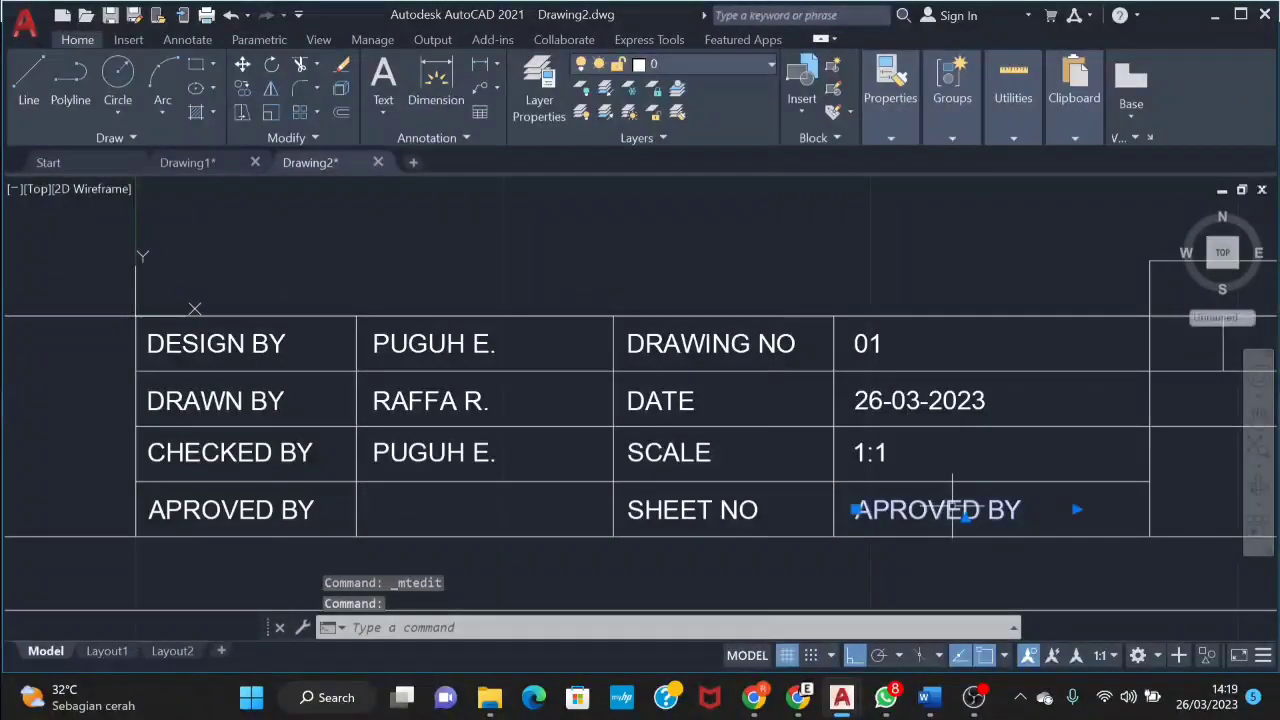
pyautogui.rightClick(952, 510)
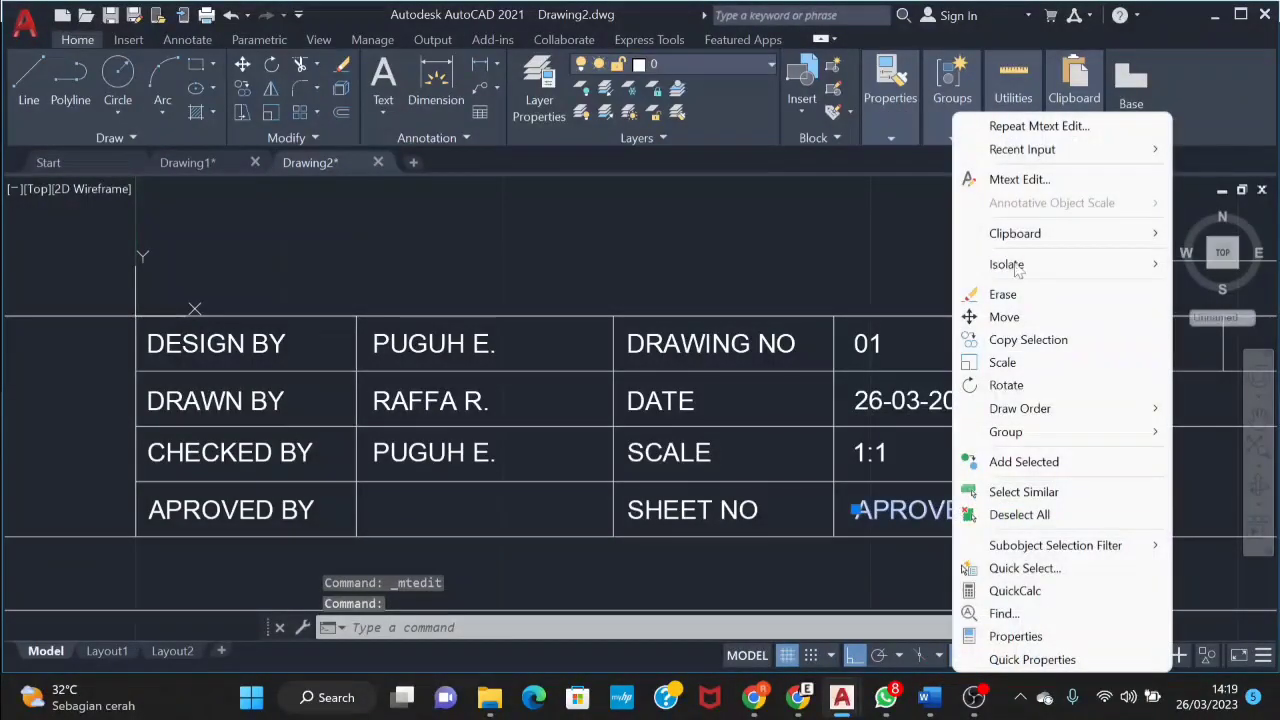
pyautogui.click(1040, 181)
pyautogui.hotkey('ctrl', 'a')
pyautogui.write('1')
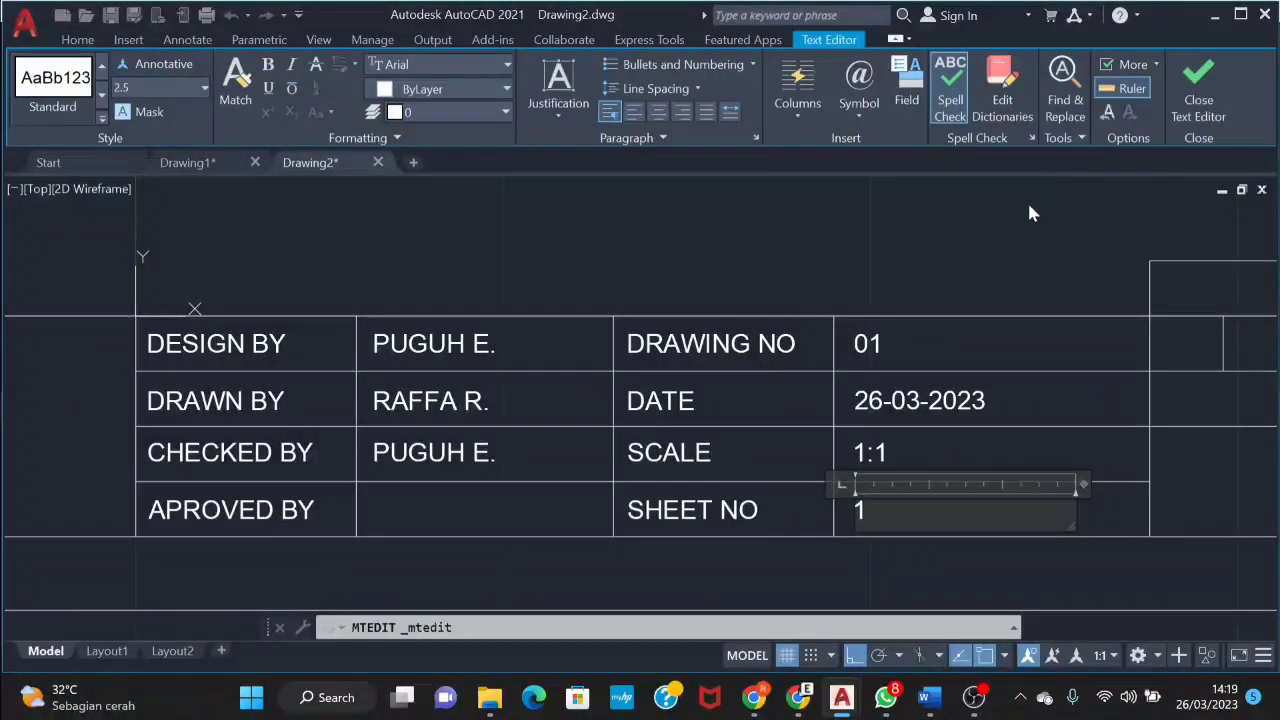
pyautogui.click(1023, 243)
# Create a multiline text reading ITEM in the empty header cell
pyautogui.moveTo(1014, 291); pyautogui.dragTo(811, 331, button='middle')
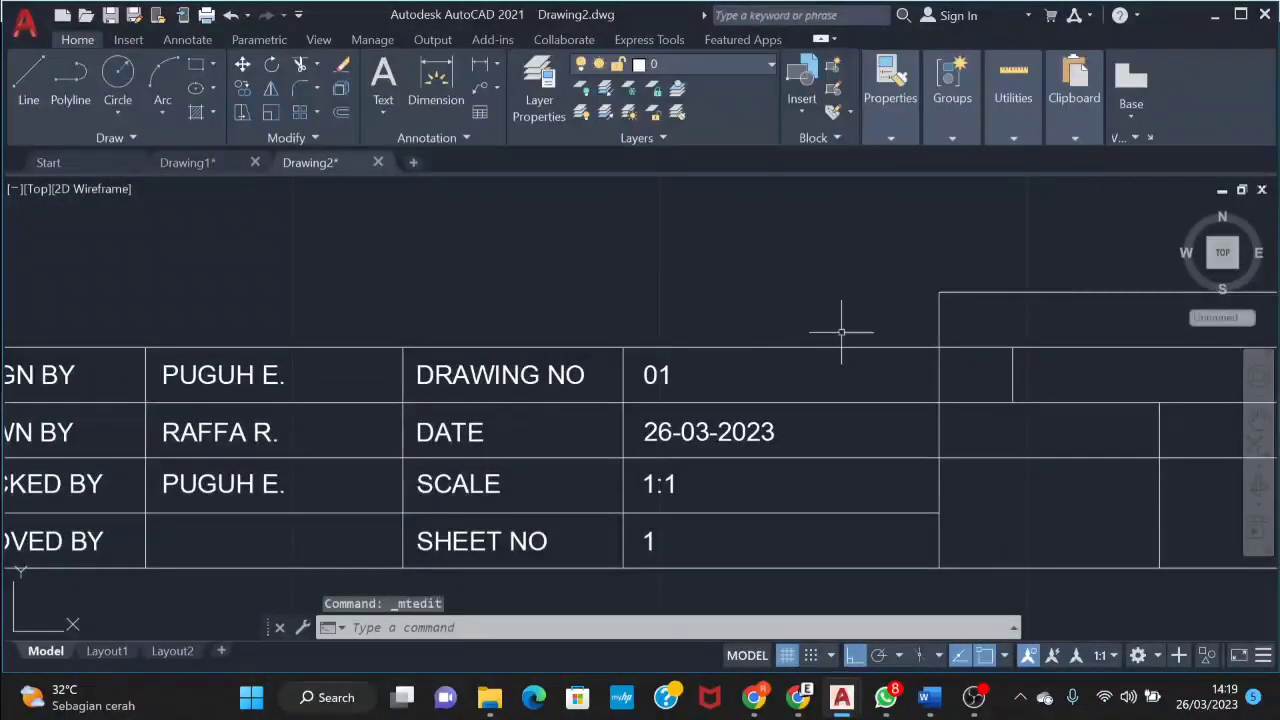
pyautogui.moveTo(903, 363)
pyautogui.mouseDown(button='middle')
pyautogui.moveTo(751, 383)
pyautogui.moveTo(709, 369)
pyautogui.mouseUp(button='middle')
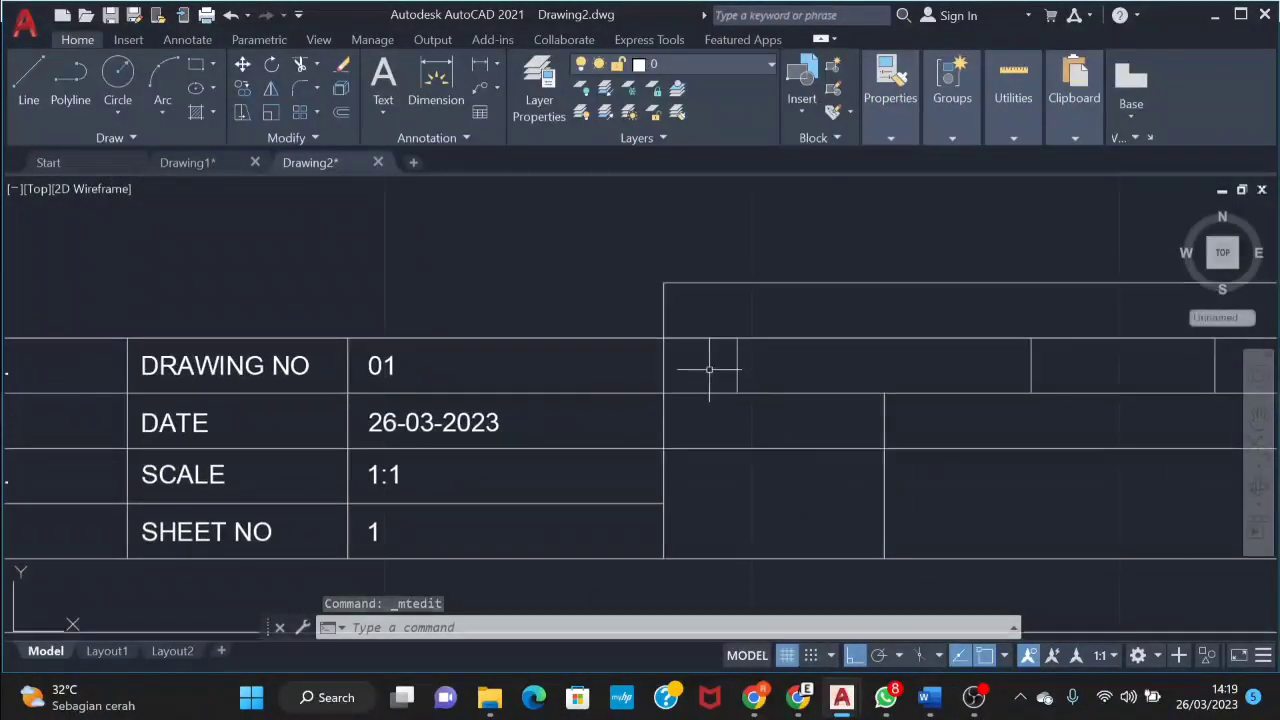
pyautogui.moveTo(857, 378); pyautogui.dragTo(794, 398, button='middle')
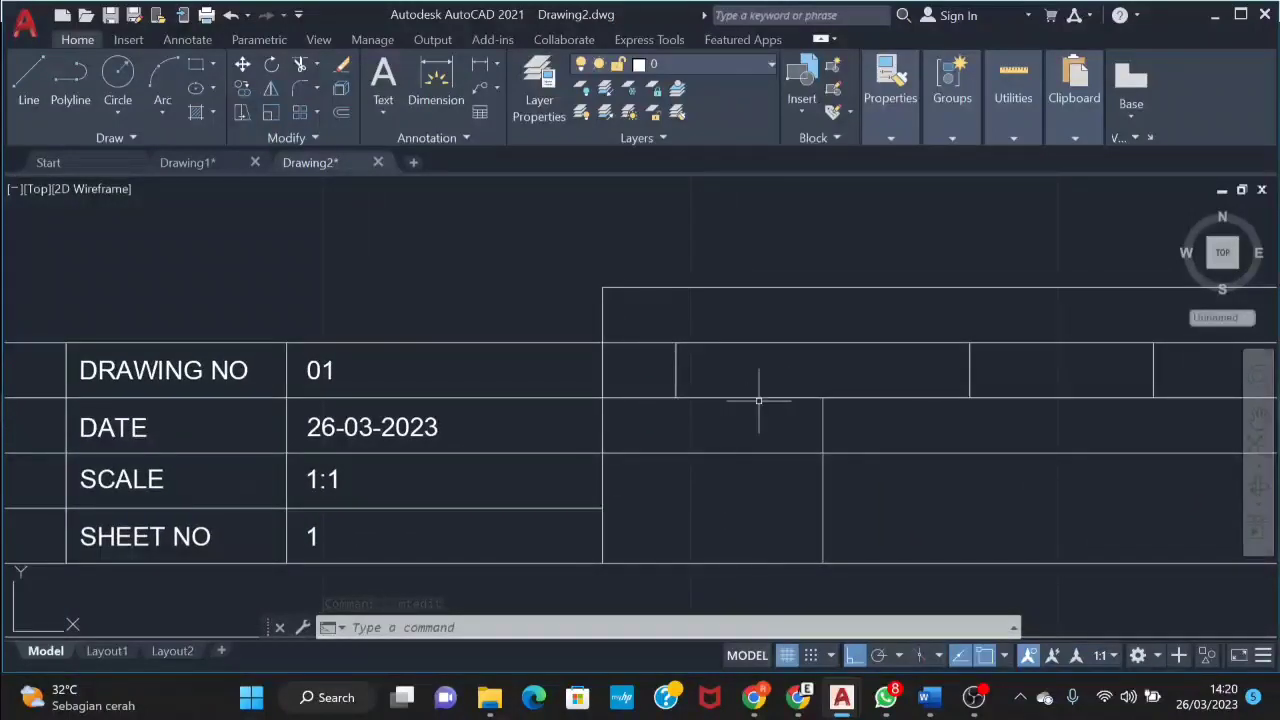
pyautogui.write('MT')
pyautogui.press('Return')
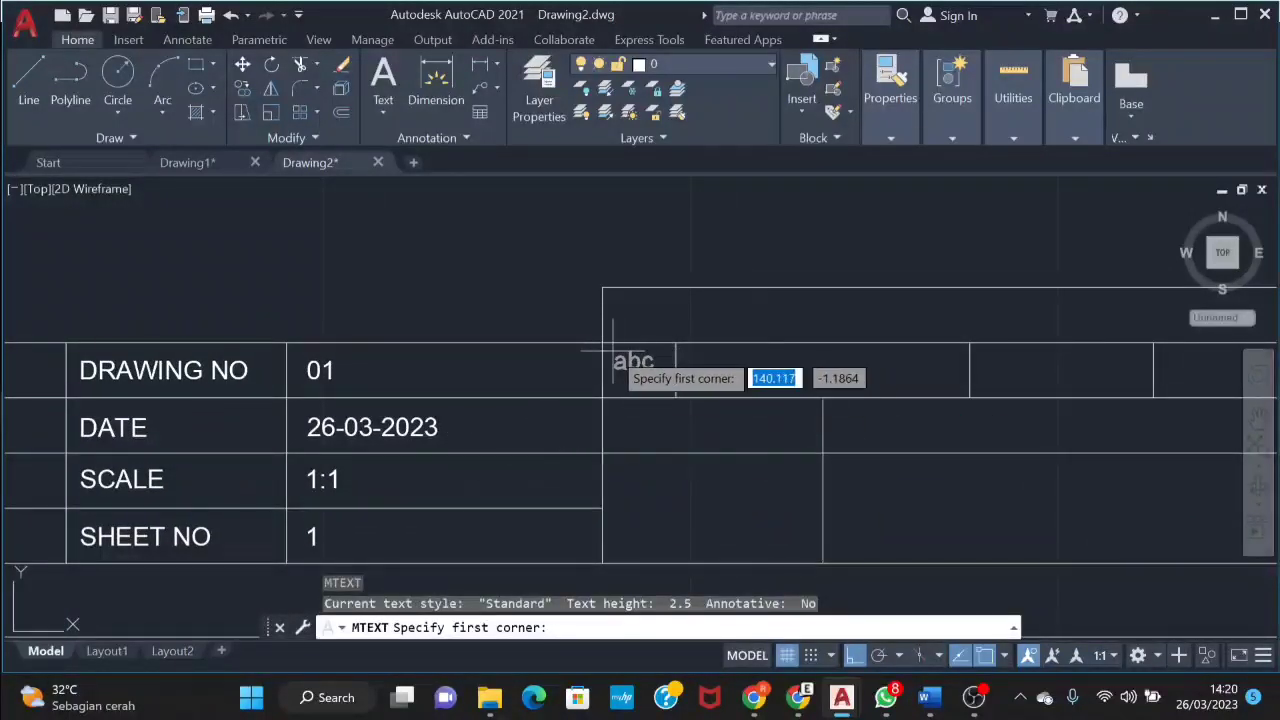
pyautogui.click(603, 345)
pyautogui.click(676, 397)
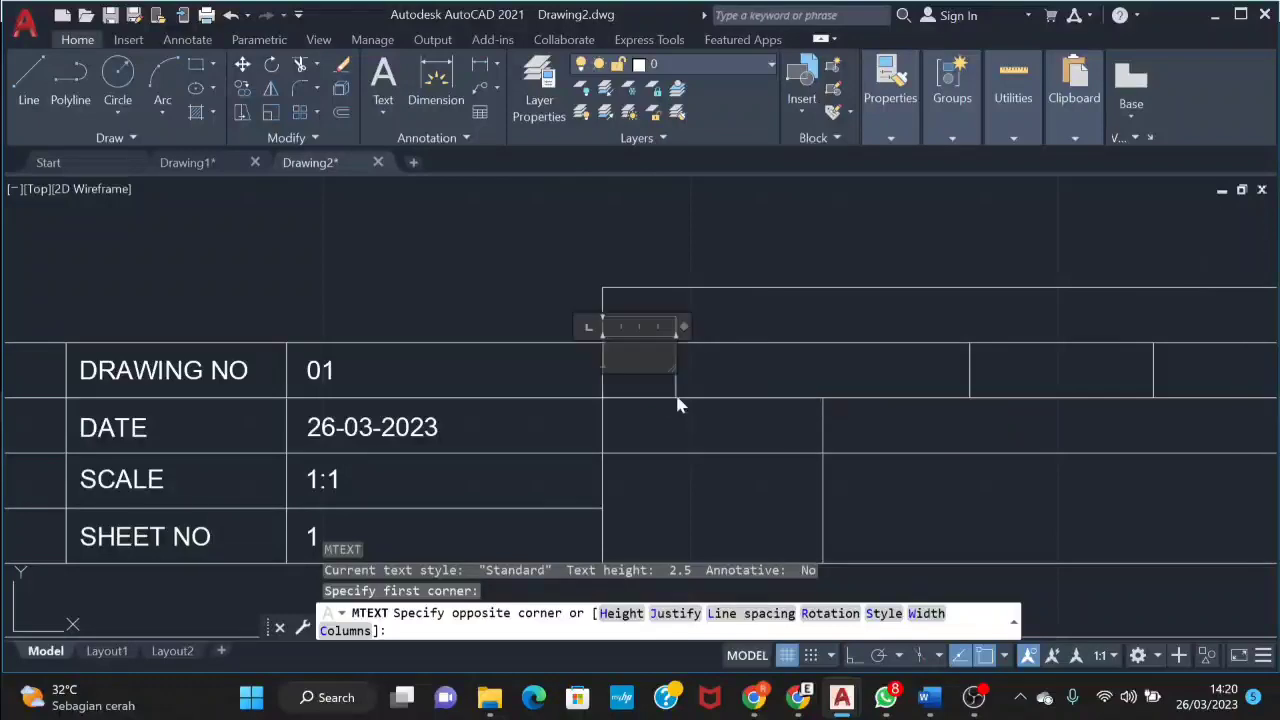
pyautogui.write('ITEM')
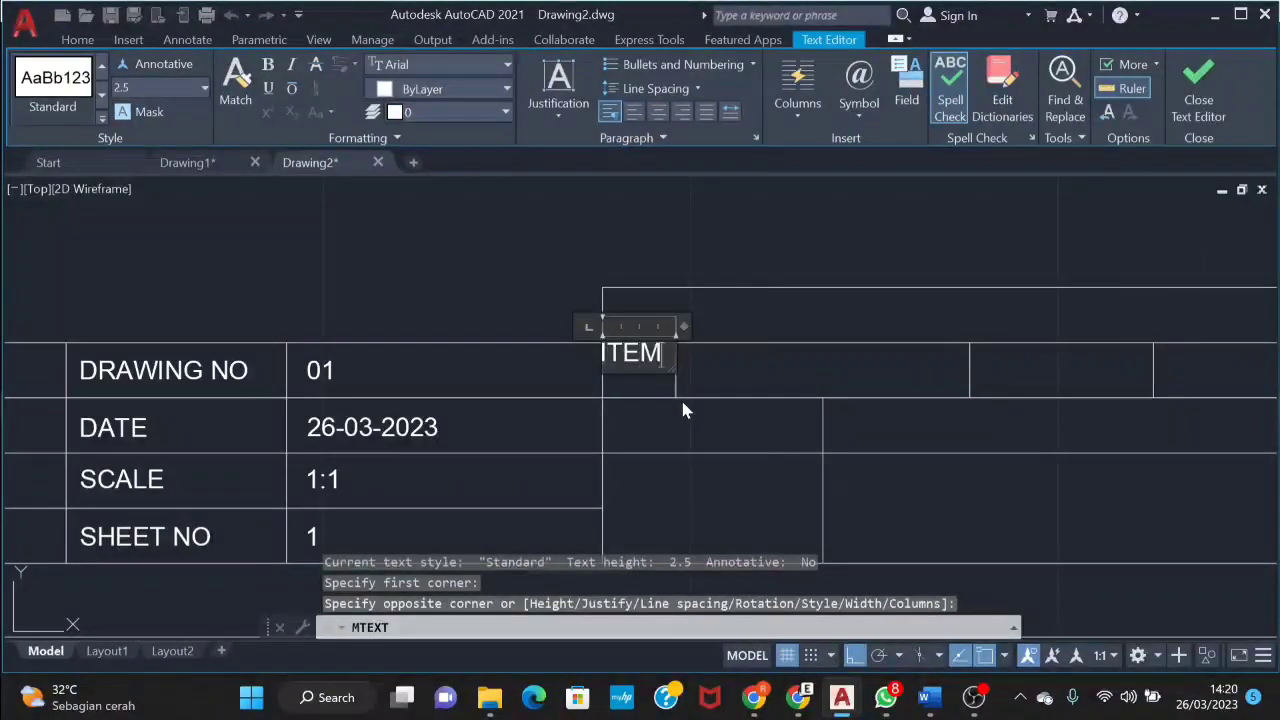
pyautogui.click(657, 215)
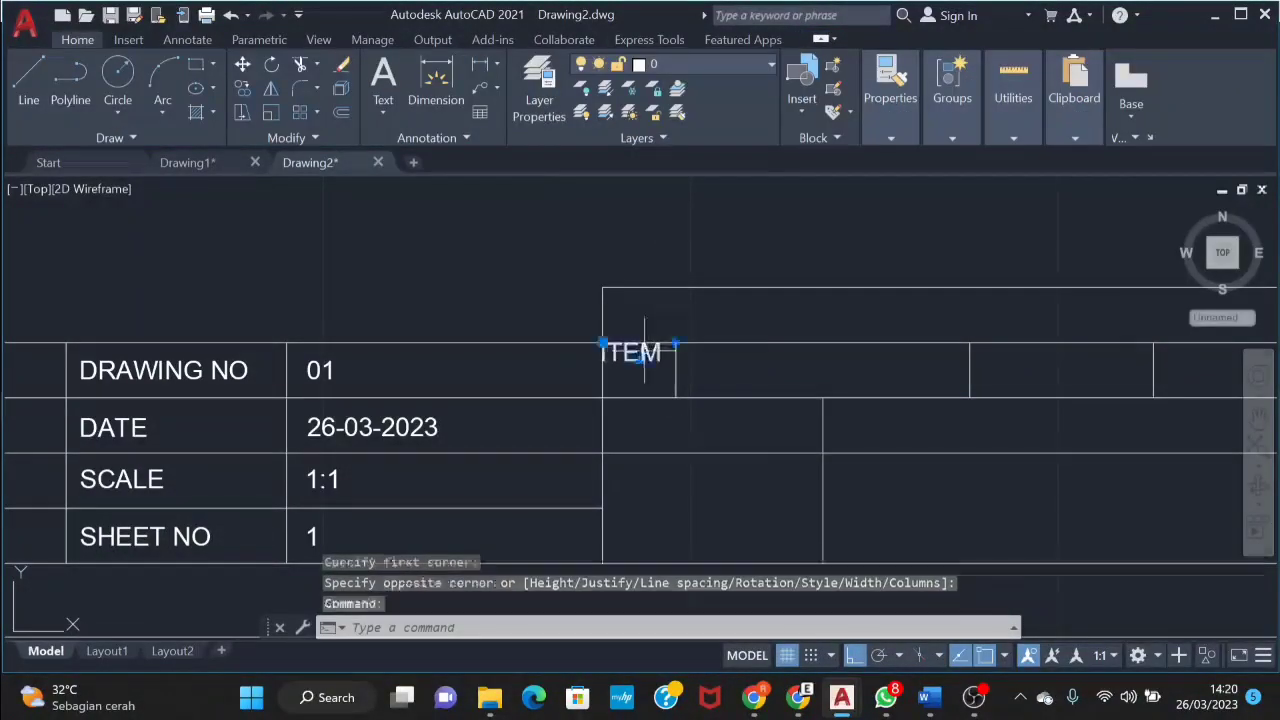
# Reopen the ITEM text and review its justification options without changing them
pyautogui.click(644, 353)
pyautogui.rightClick(644, 353)
pyautogui.click(740, 180)
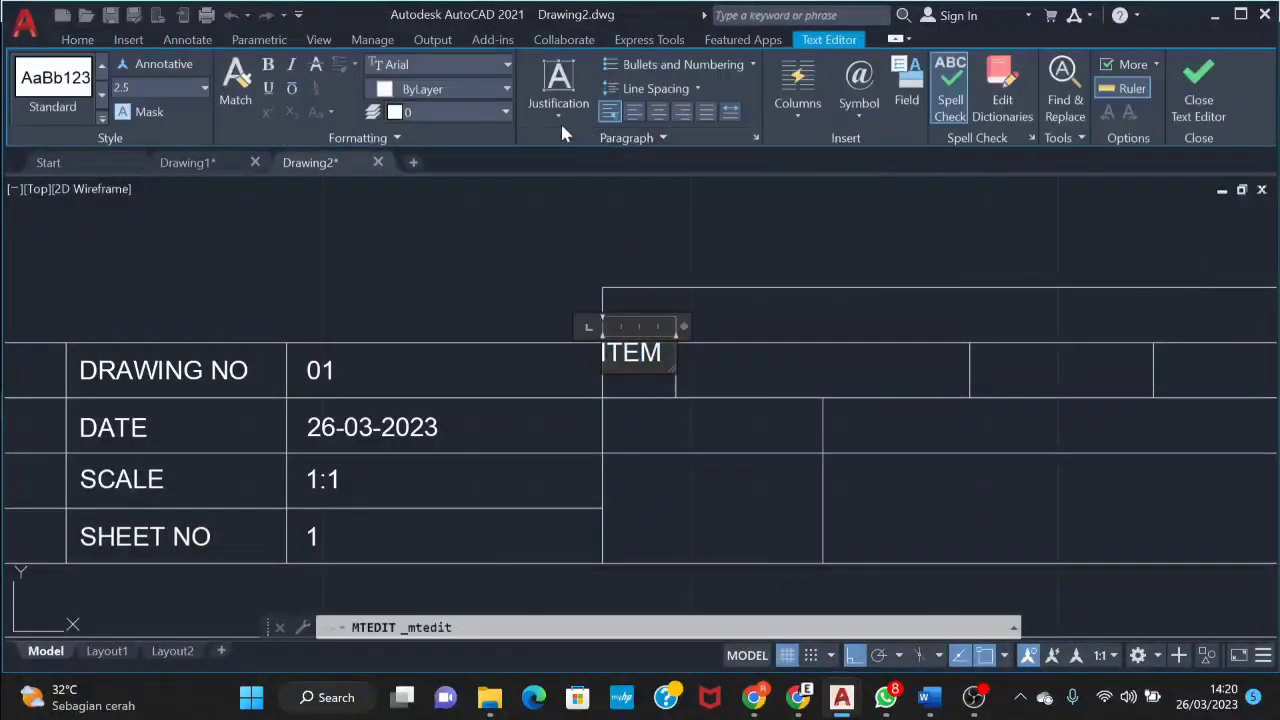
pyautogui.click(562, 103)
pyautogui.click(586, 231)
pyautogui.click(690, 225)
# Attempt to move ITEM, cancel the stray selection window, and reopen the text
pyautogui.click(642, 352)
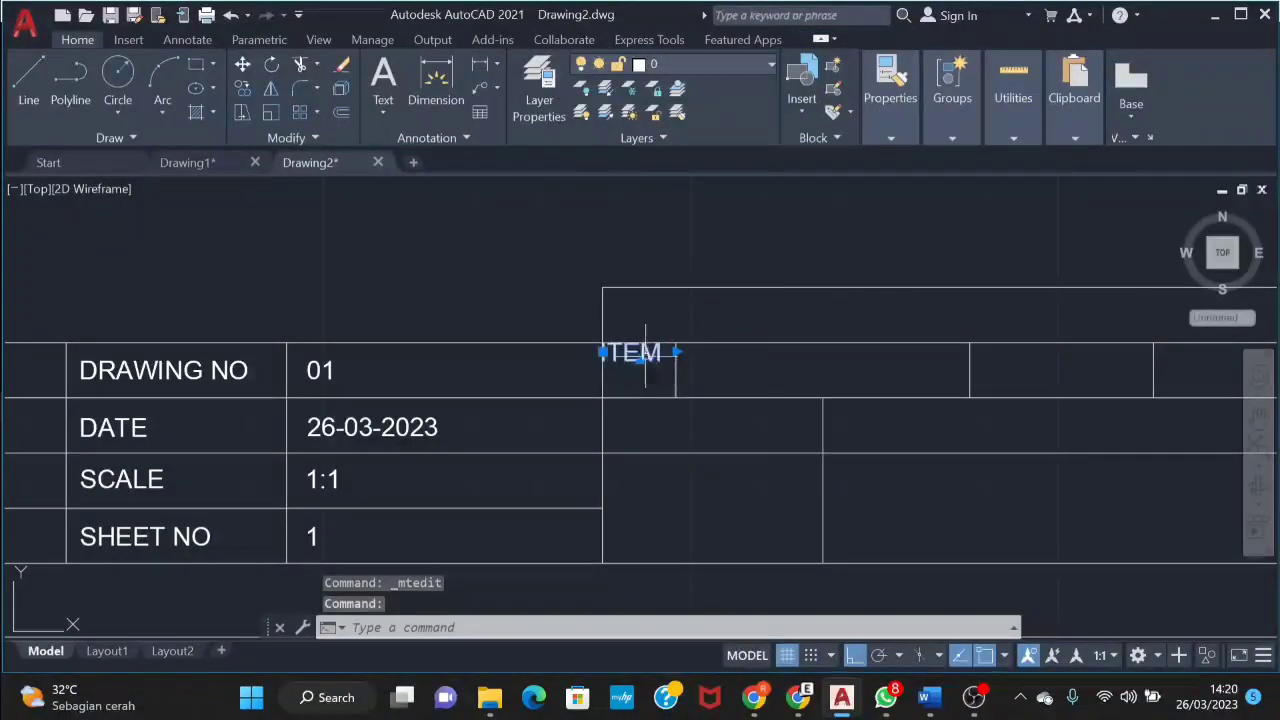
pyautogui.rightClick(646, 354)
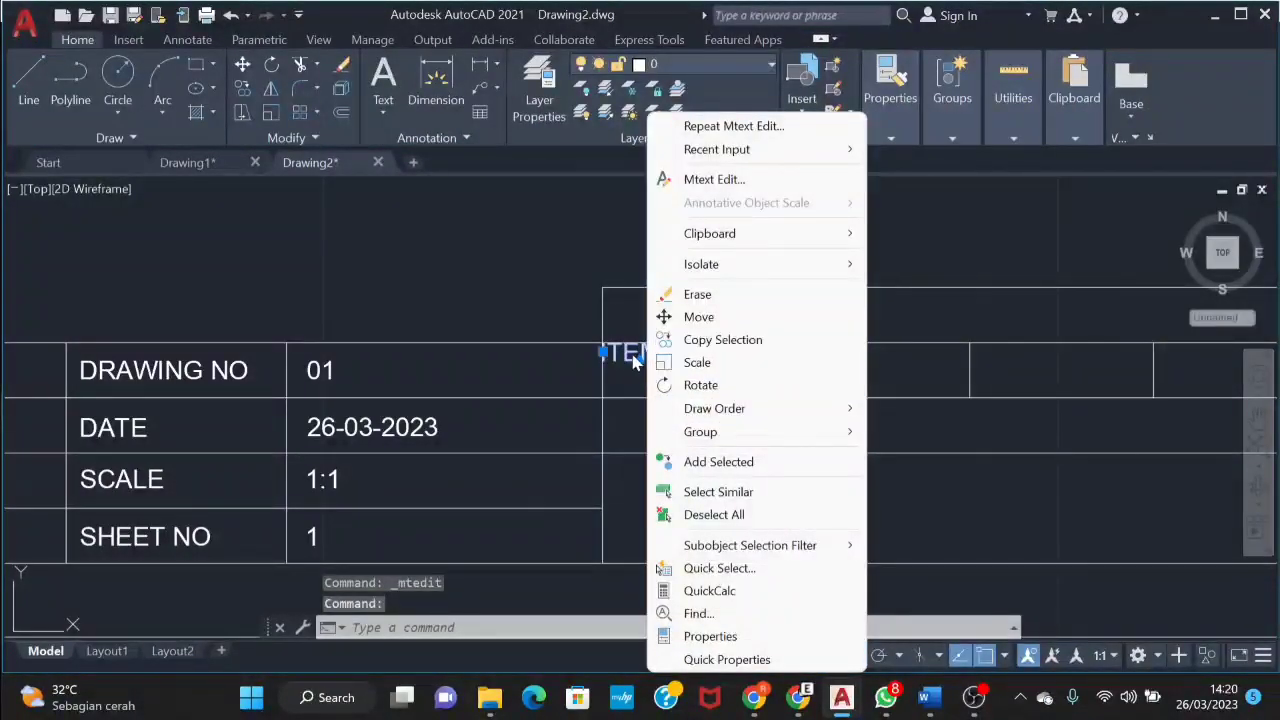
pyautogui.click(699, 317)
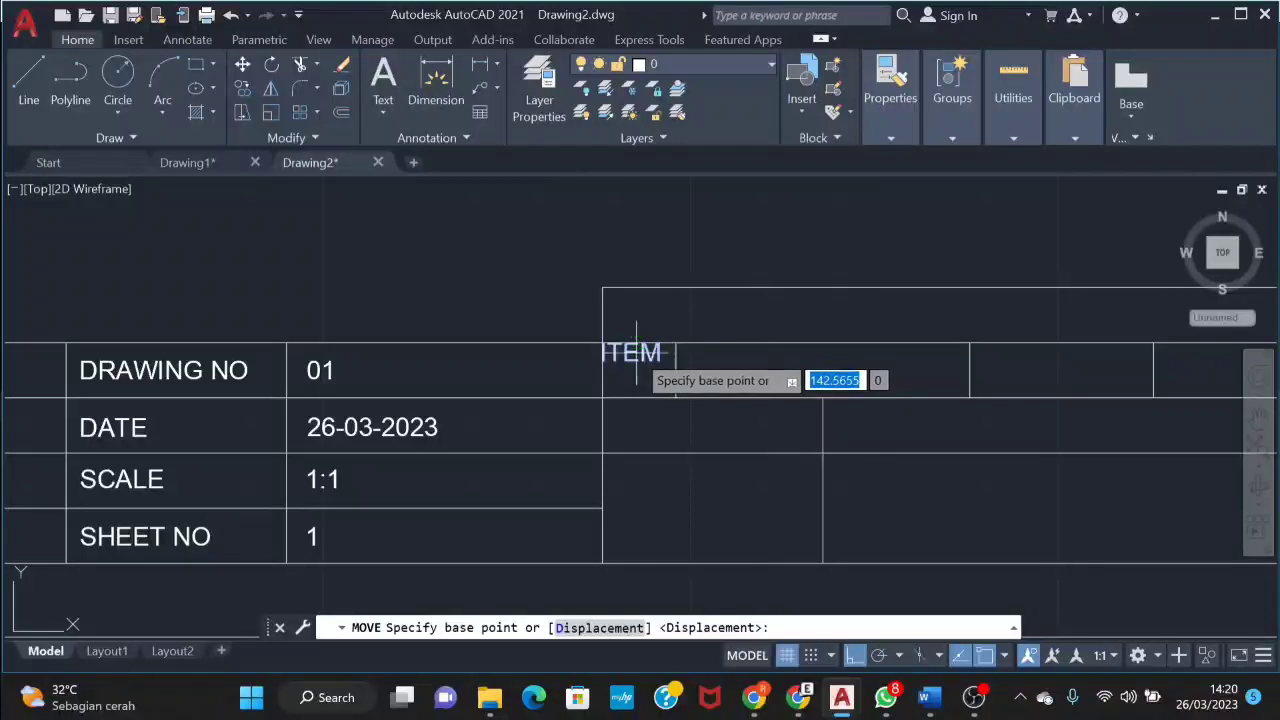
pyautogui.click(546, 121)
pyautogui.click(808, 195)
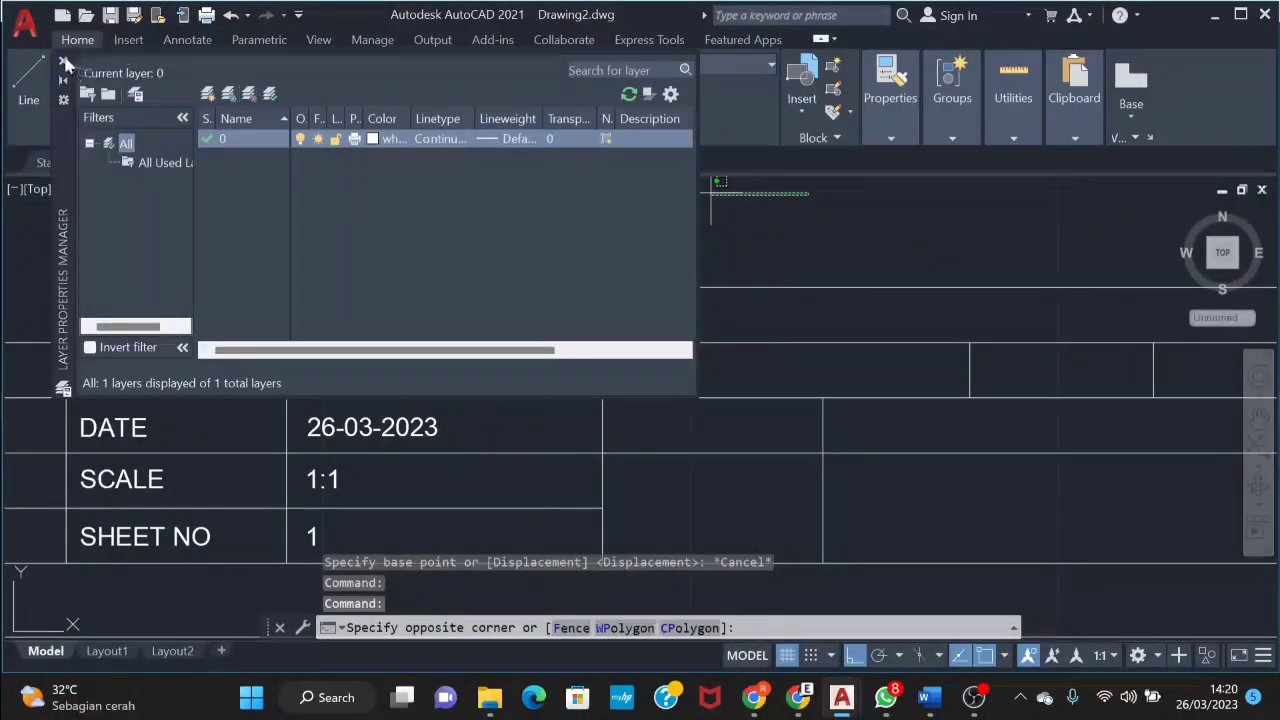
pyautogui.press('Escape')
pyautogui.click(613, 355)
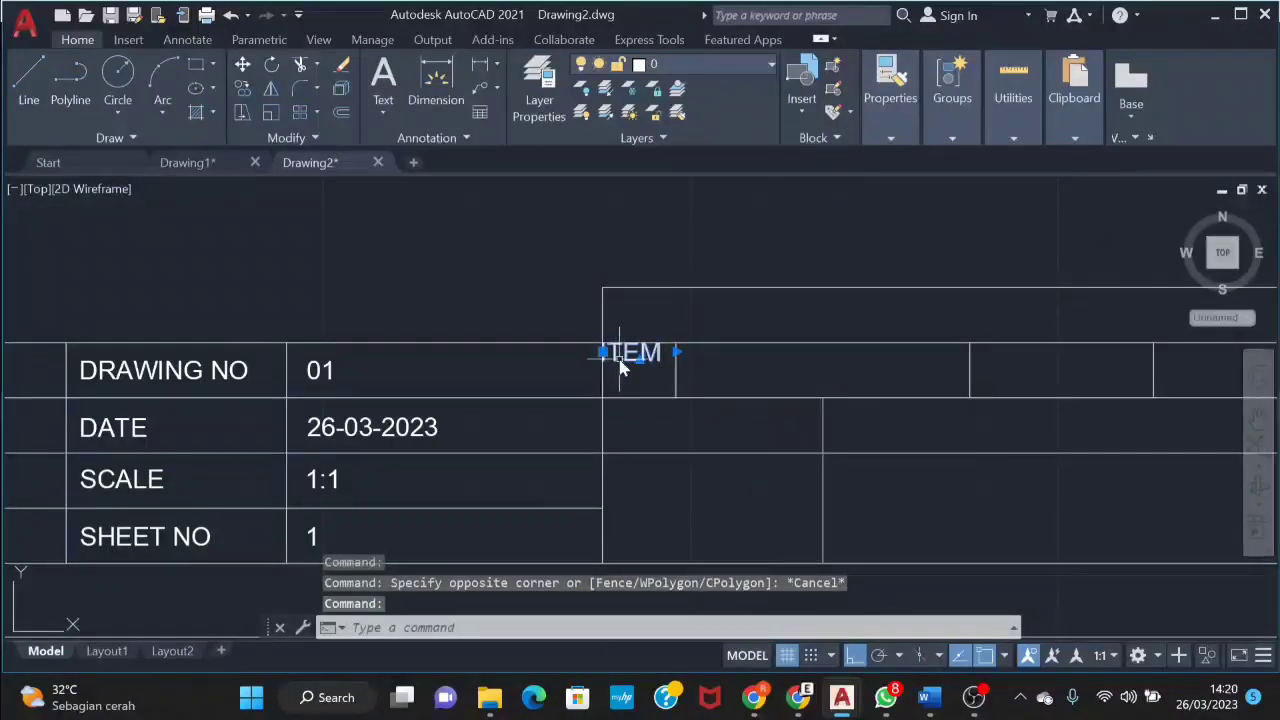
pyautogui.rightClick(620, 368)
pyautogui.click(760, 176)
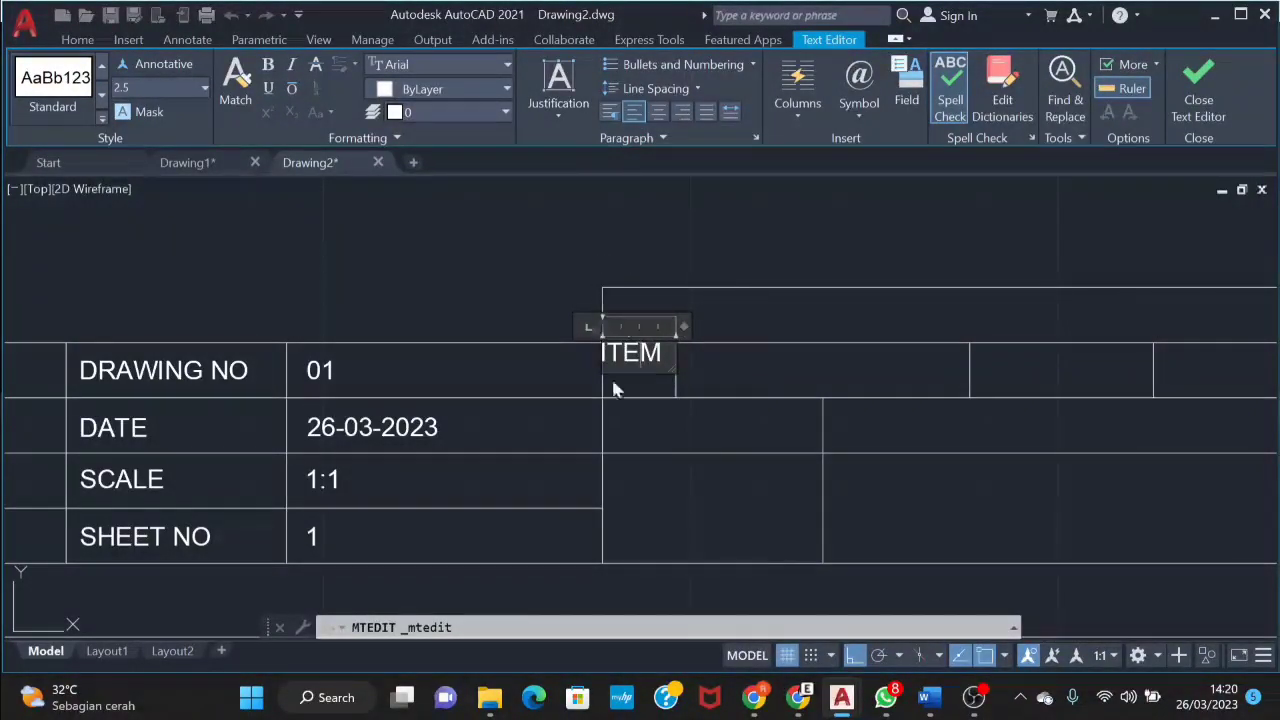
pyautogui.click(544, 275)
# Move ITEM twice within the header cell with orthogonal mode turned off
pyautogui.click(647, 352)
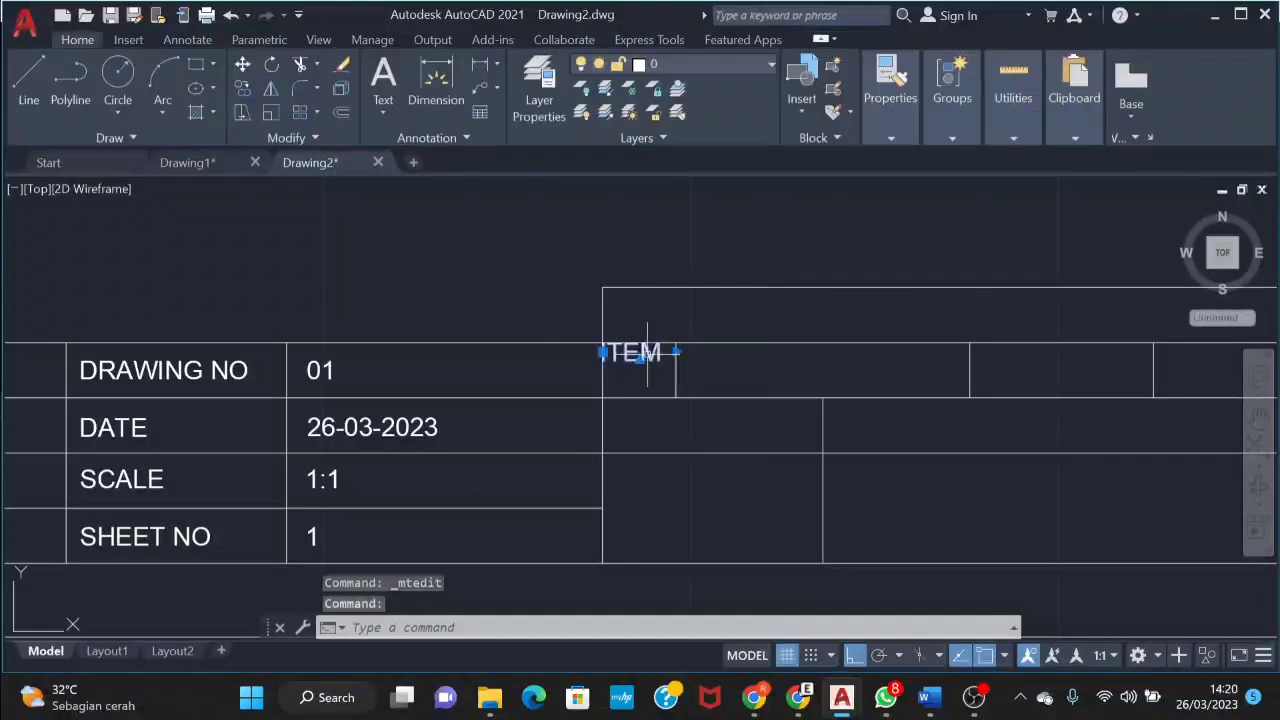
pyautogui.rightClick(647, 352)
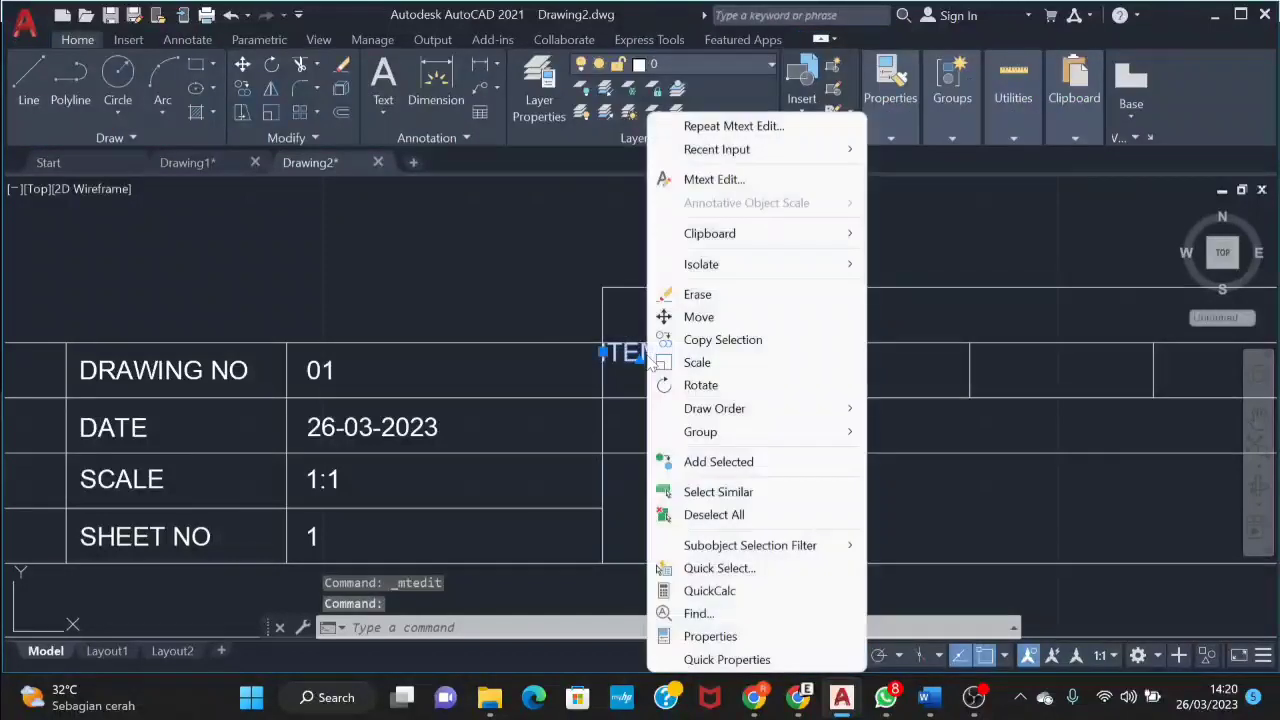
pyautogui.click(736, 318)
pyautogui.click(626, 356)
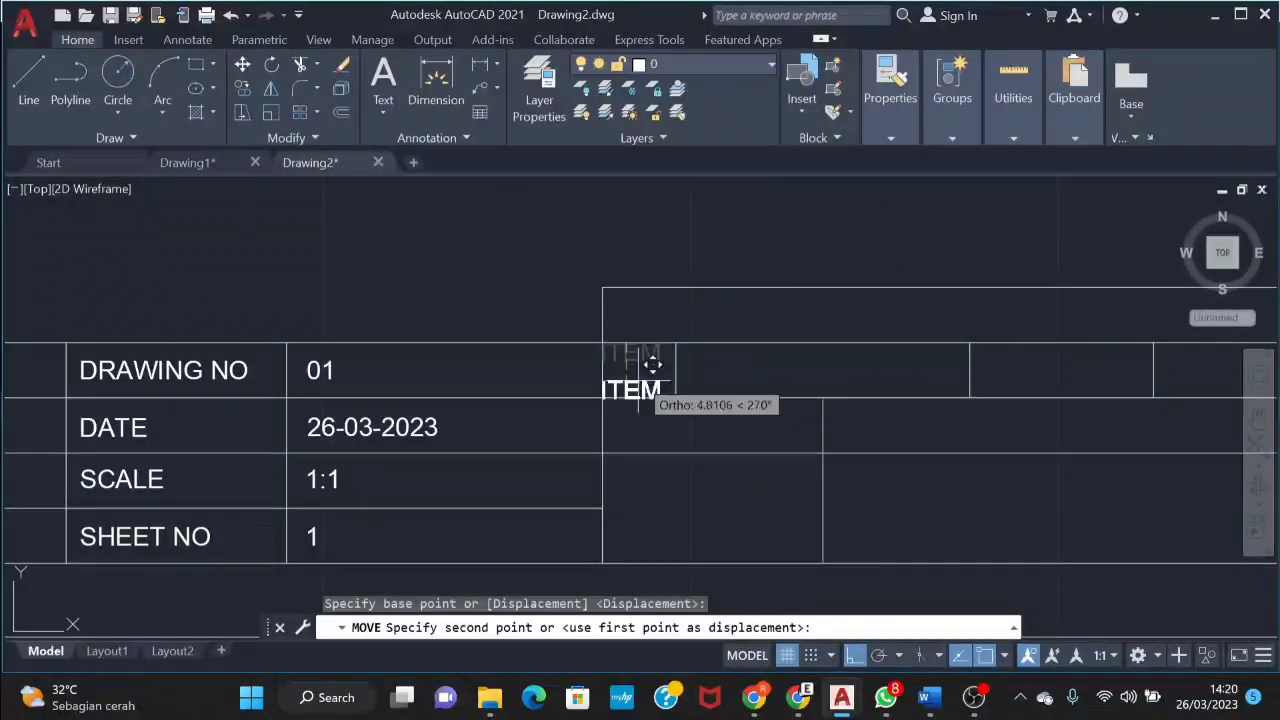
pyautogui.click(850, 655)
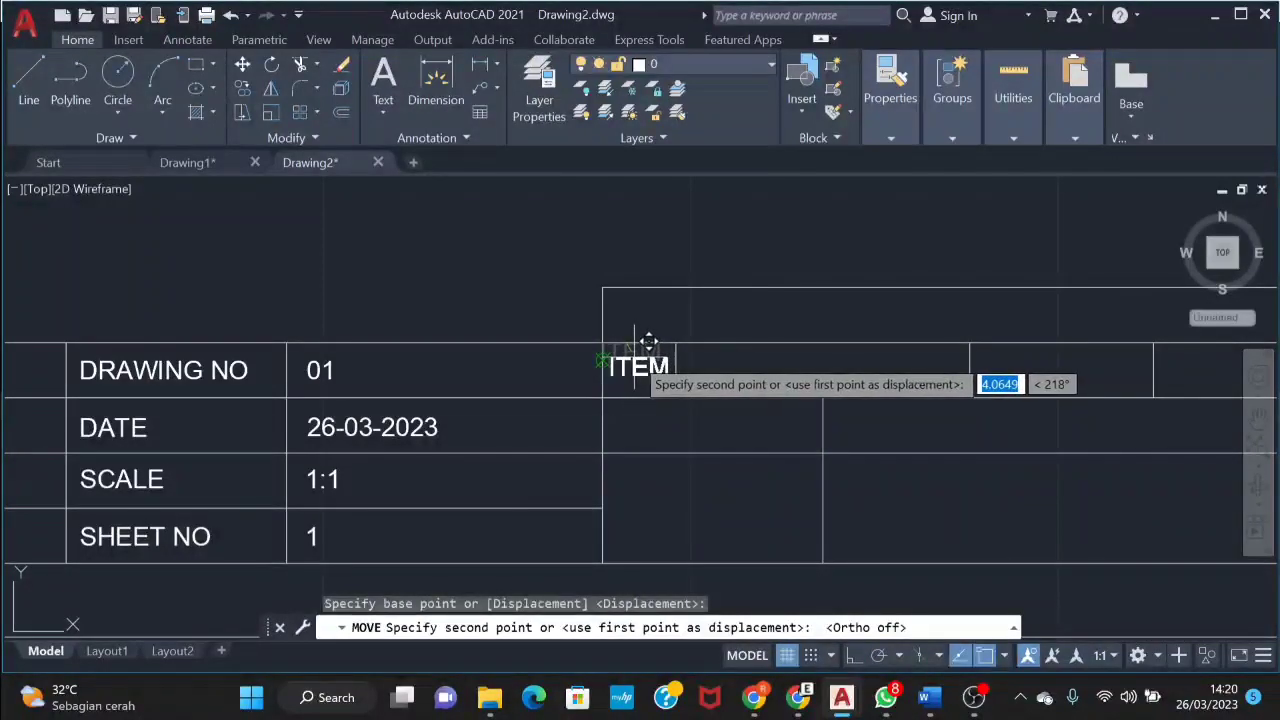
pyautogui.click(648, 342)
pyautogui.click(620, 368)
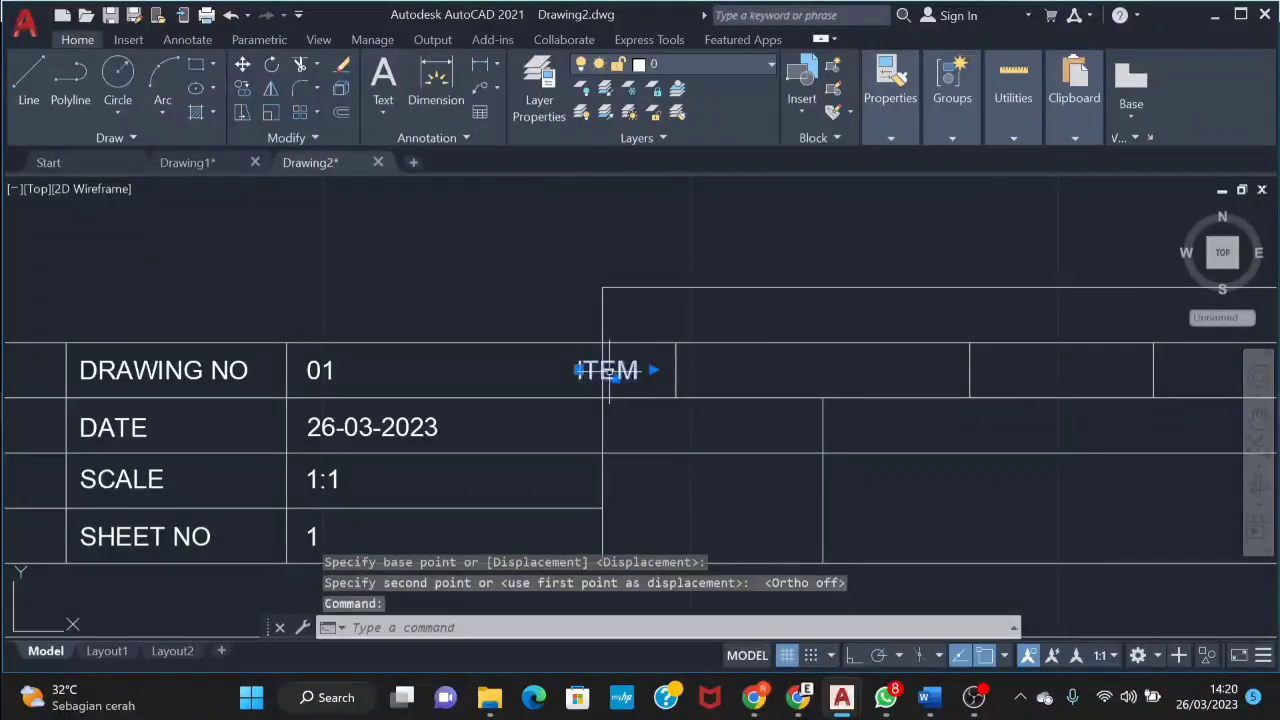
pyautogui.rightClick(651, 369)
pyautogui.click(712, 316)
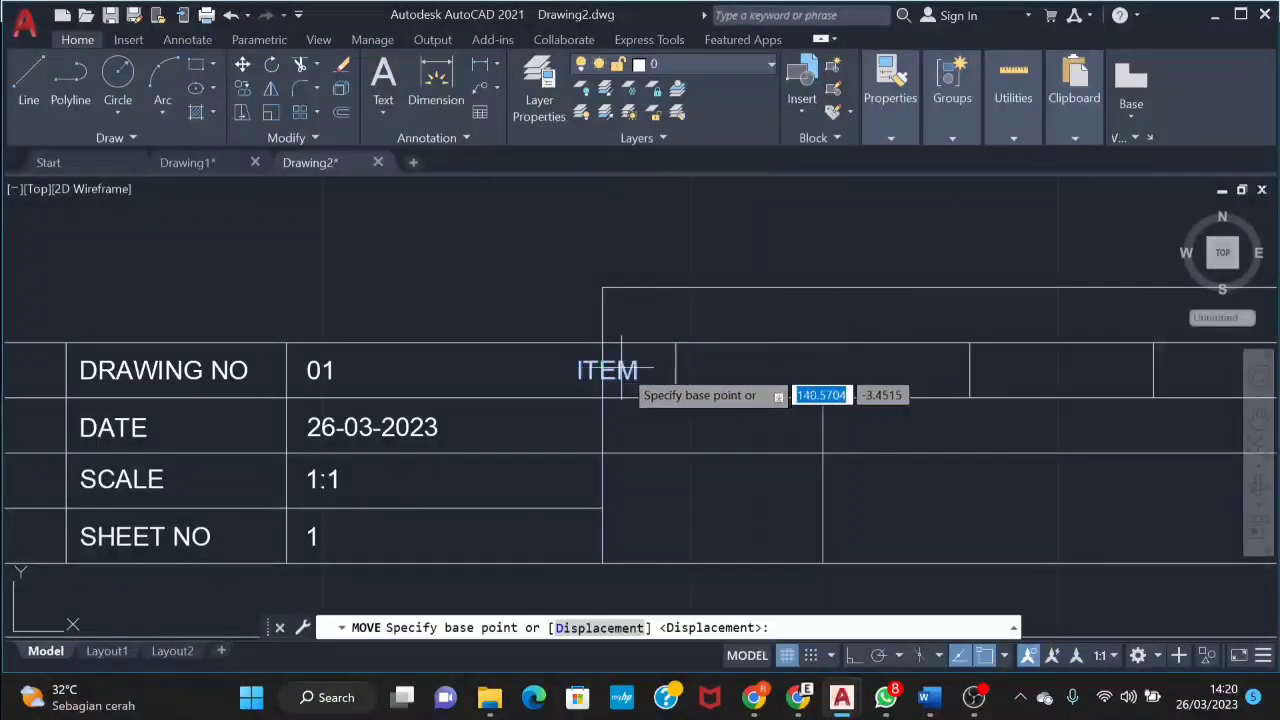
pyautogui.click(613, 370)
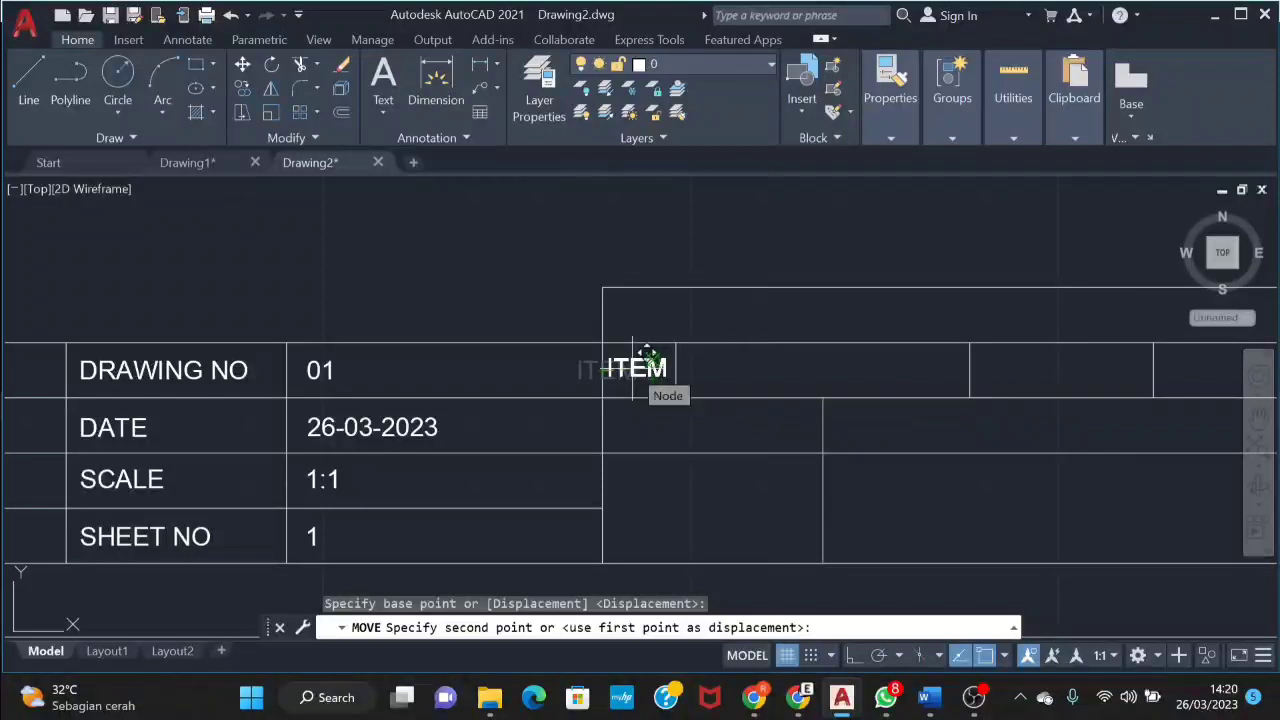
pyautogui.click(640, 366)
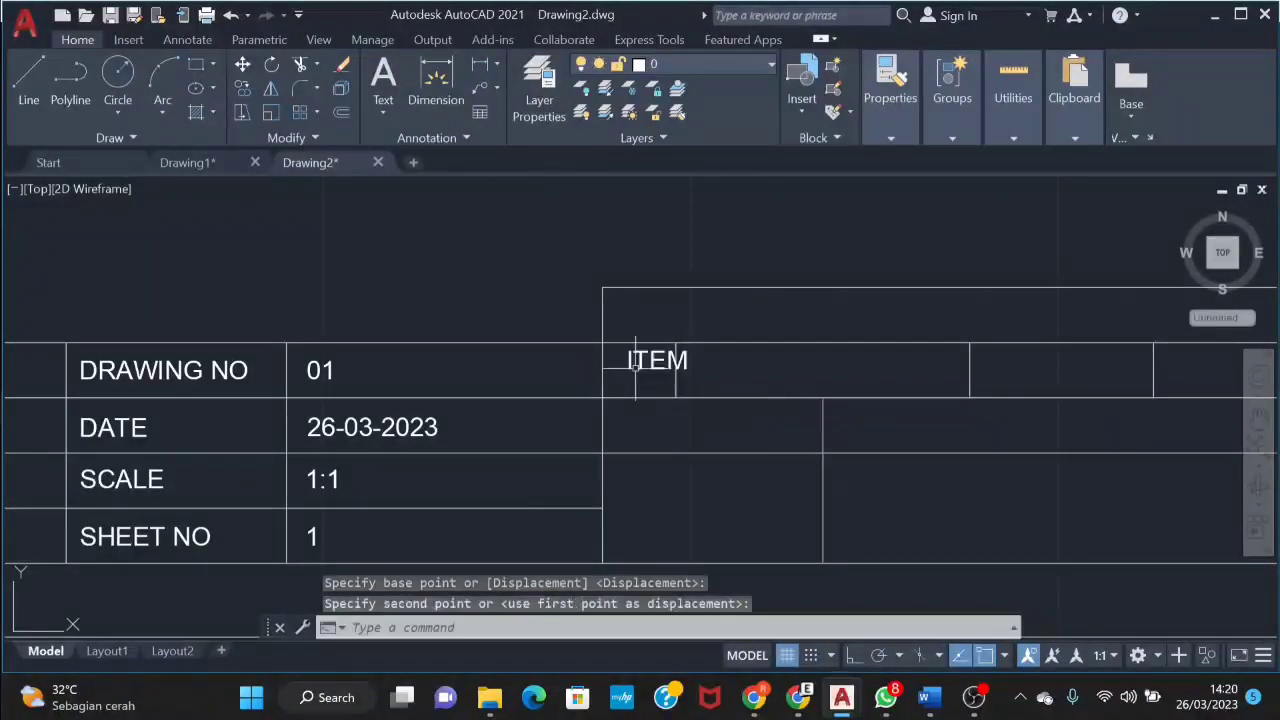
# Set the ITEM text to middle-left justification
pyautogui.rightClick(641, 362)
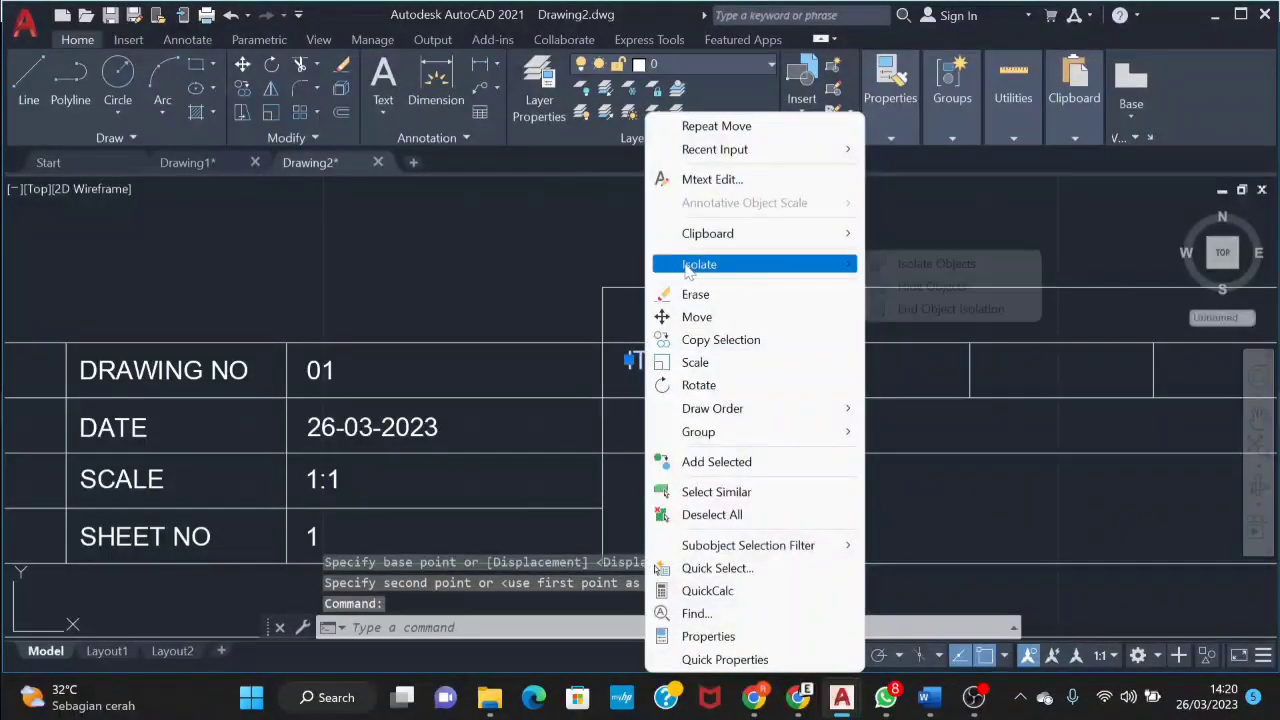
pyautogui.click(800, 180)
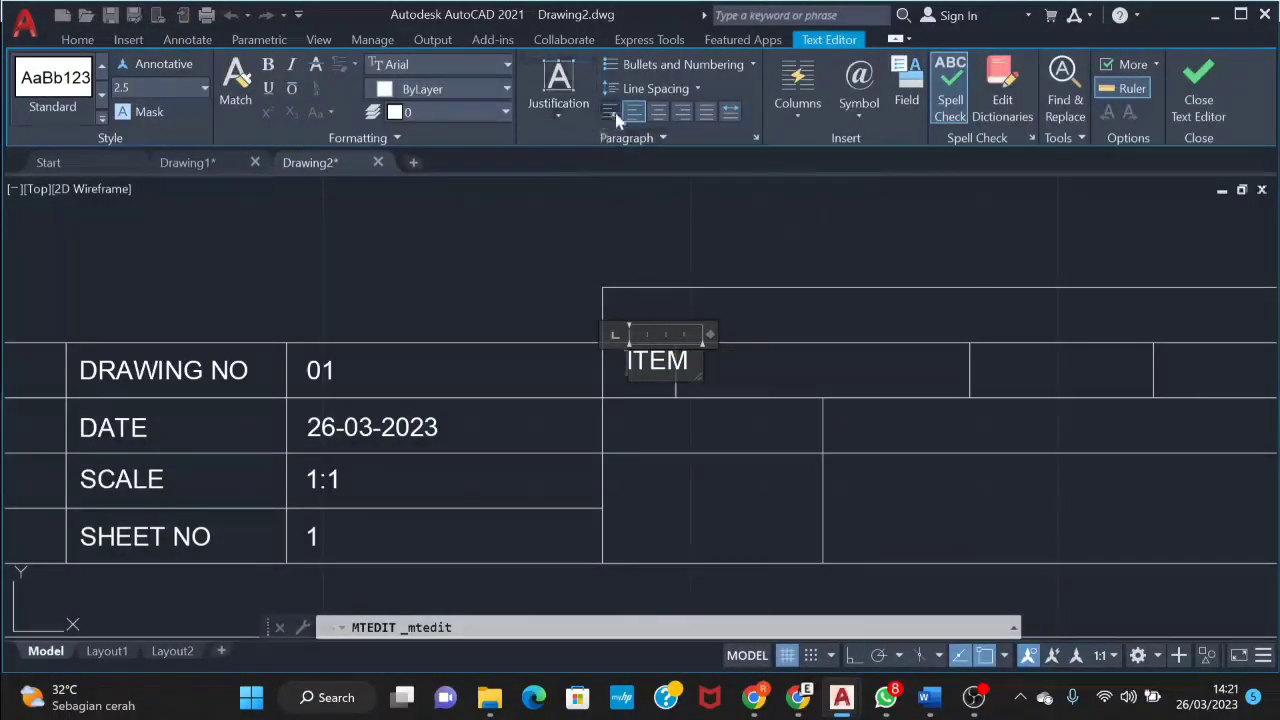
pyautogui.click(612, 114)
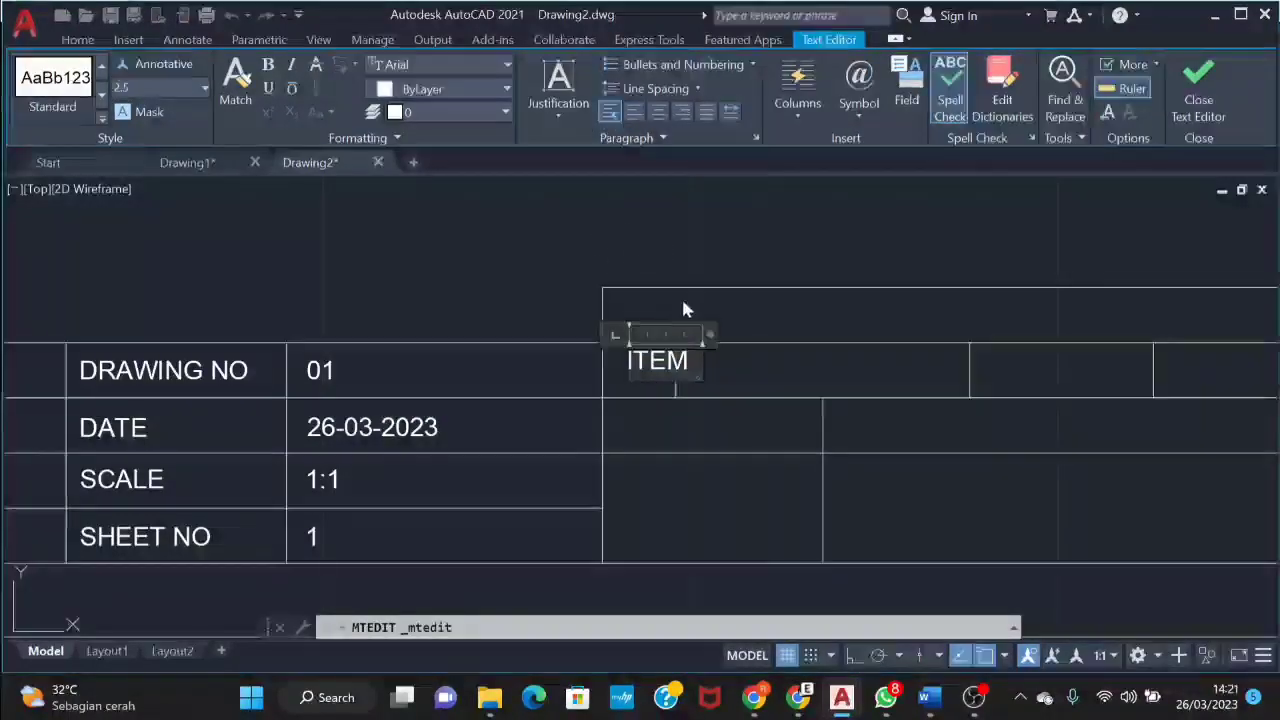
pyautogui.click(561, 114)
pyautogui.click(636, 232)
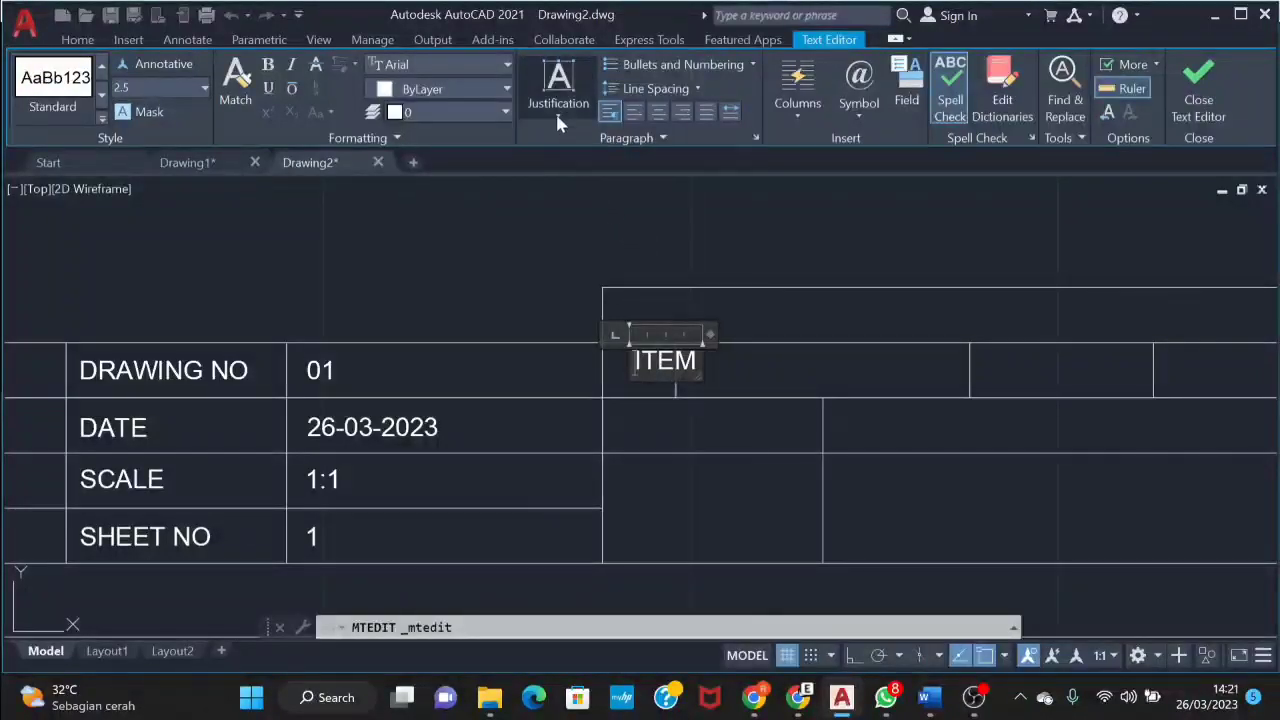
pyautogui.click(558, 116)
pyautogui.click(608, 209)
pyautogui.click(700, 226)
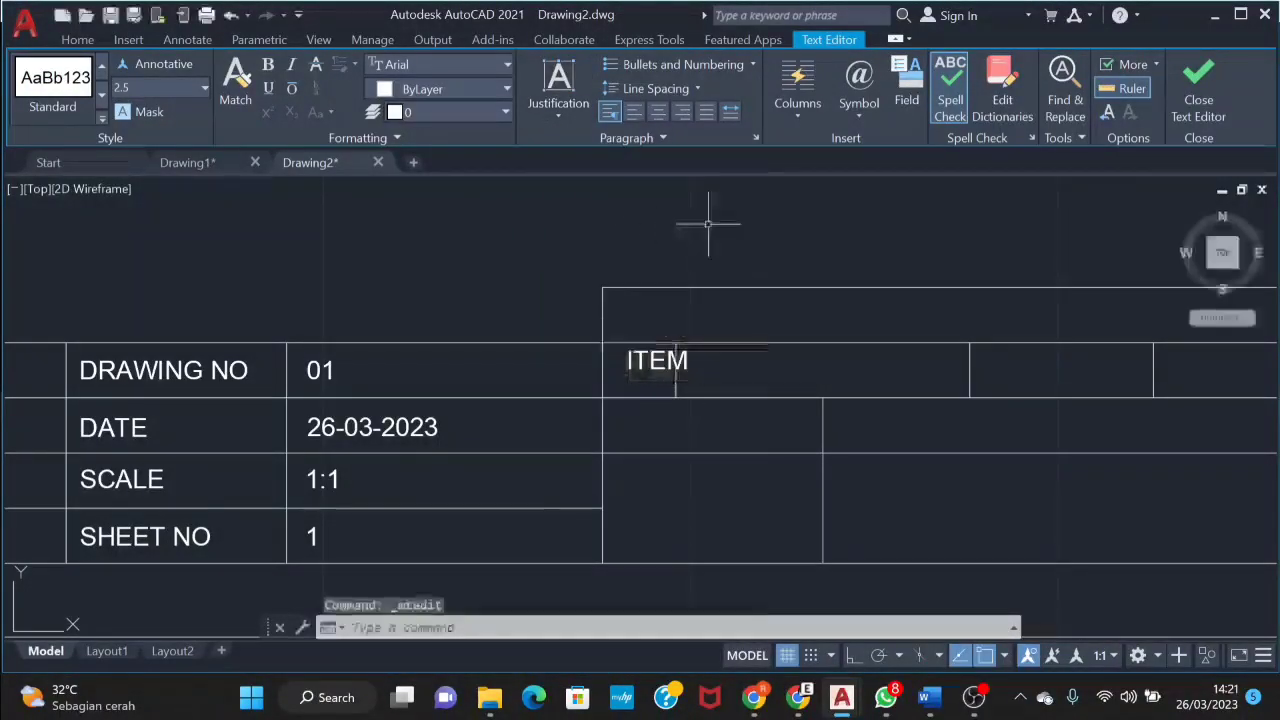
# Move ITEM into the first header cell and confirm its text in the editor
pyautogui.rightClick(663, 360)
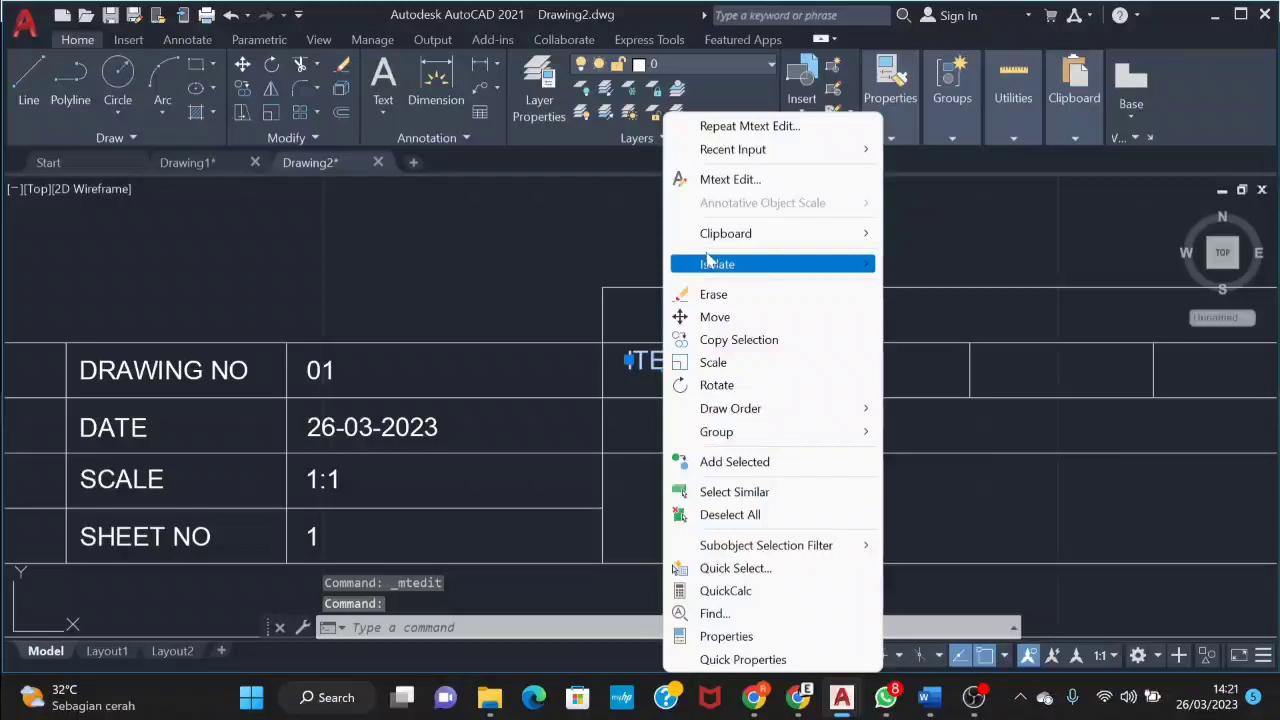
pyautogui.click(714, 316)
pyautogui.click(676, 316)
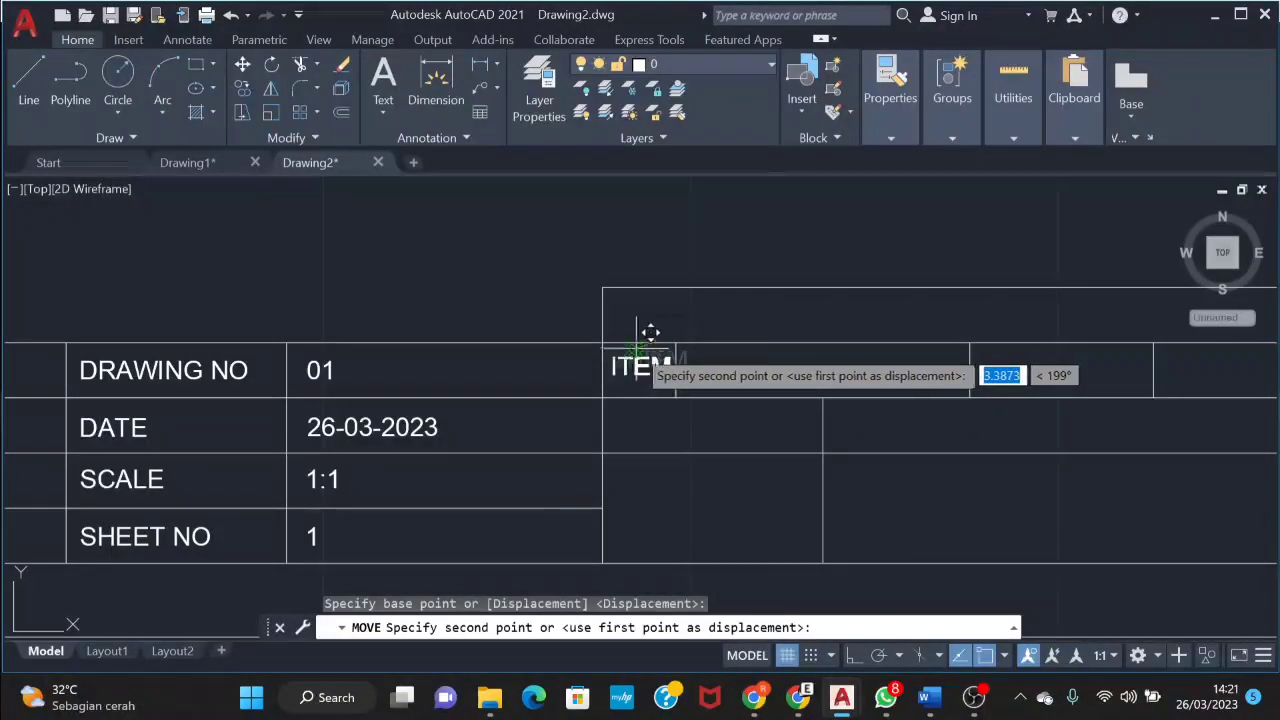
pyautogui.click(638, 349)
pyautogui.click(628, 368)
pyautogui.rightClick(628, 370)
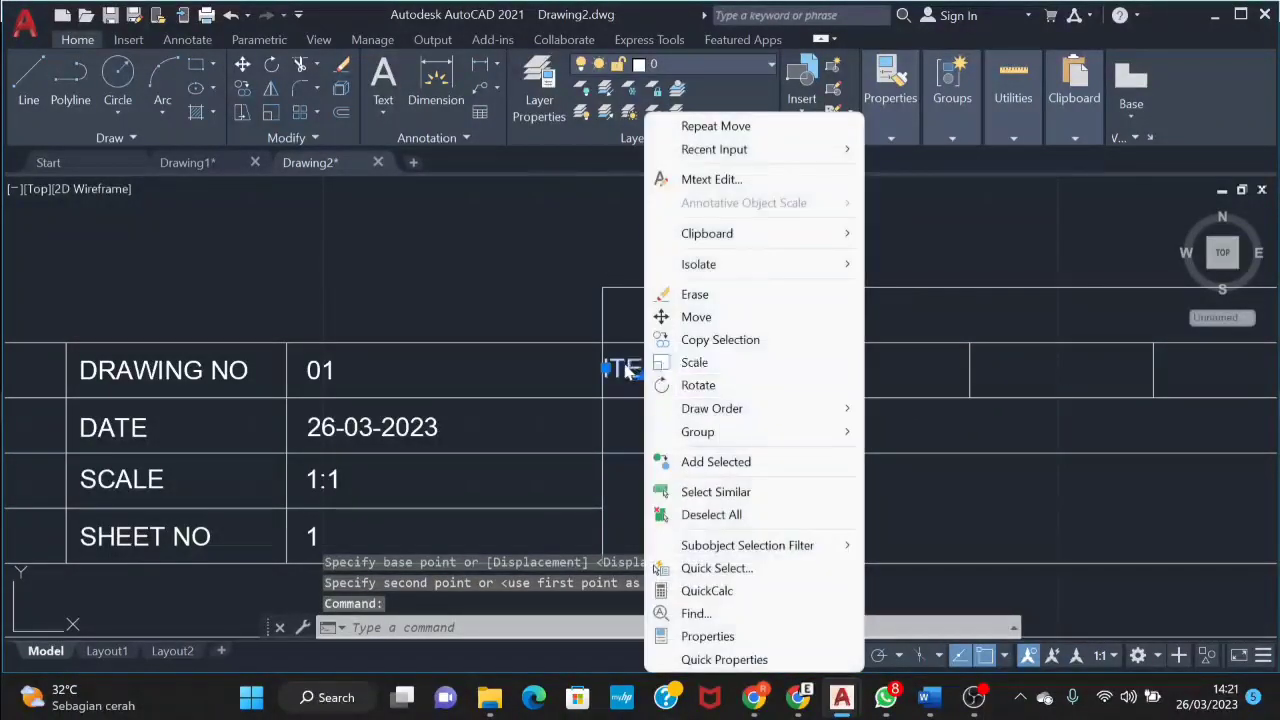
pyautogui.click(628, 370)
pyautogui.rightClick(637, 369)
pyautogui.click(705, 179)
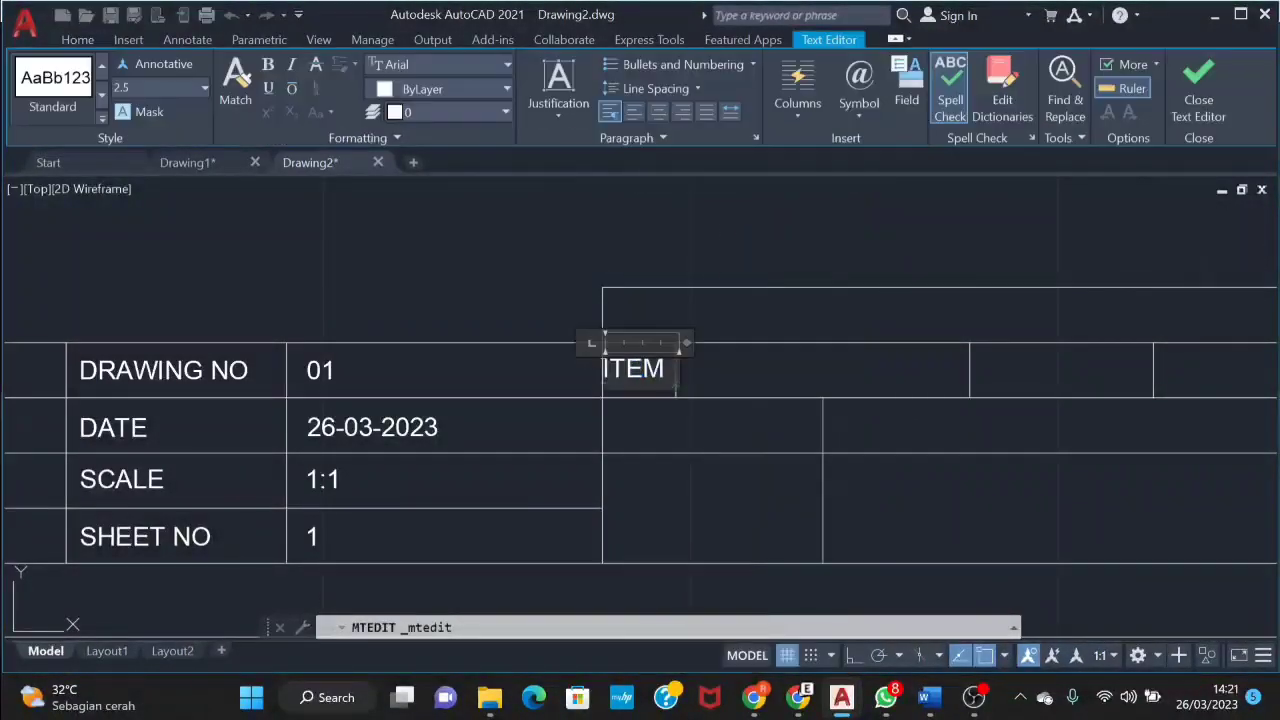
pyautogui.click(729, 214)
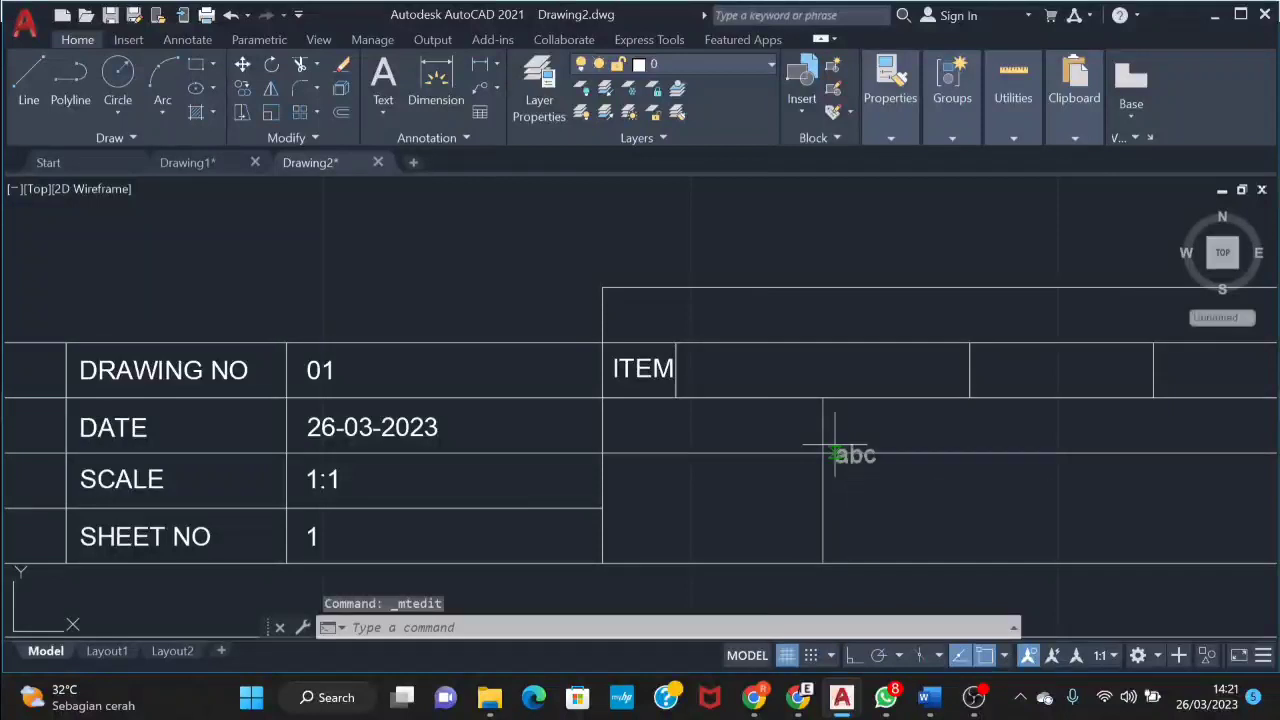
# Place a multiline text box in the cell beside ITEM containing DESCRIPTION
pyautogui.press('Return')
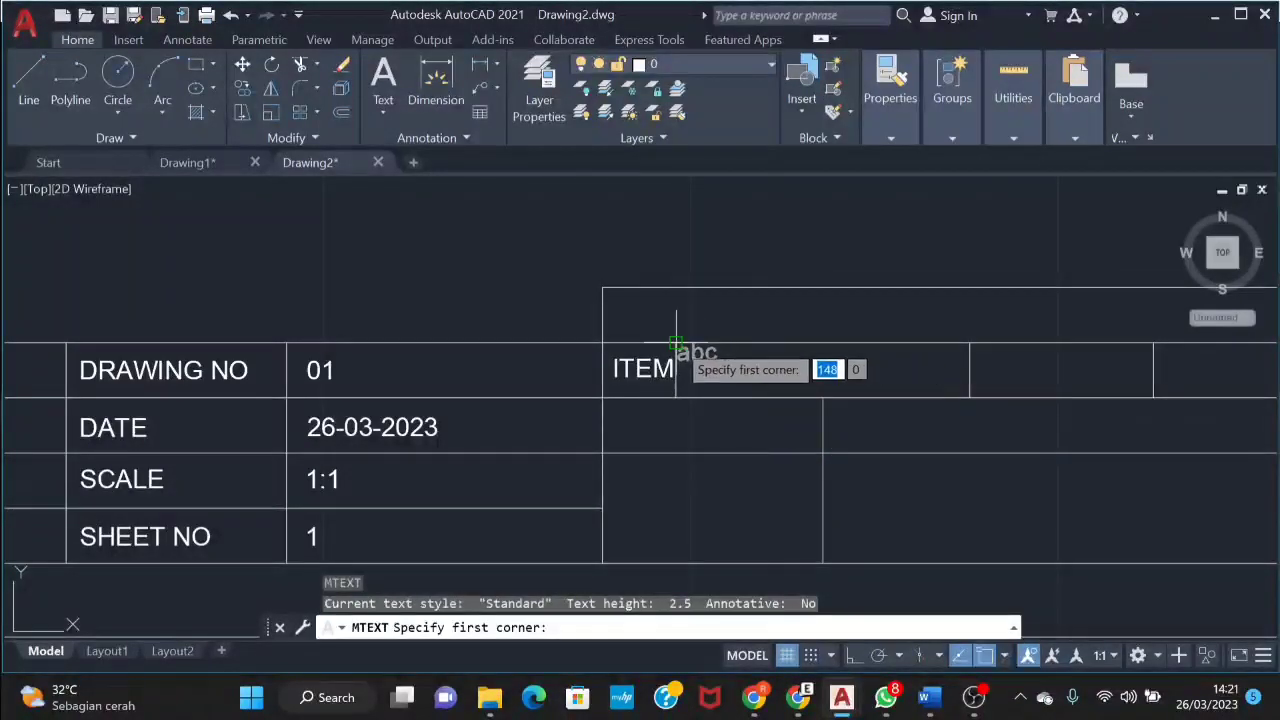
pyautogui.click(676, 343)
pyautogui.click(969, 396)
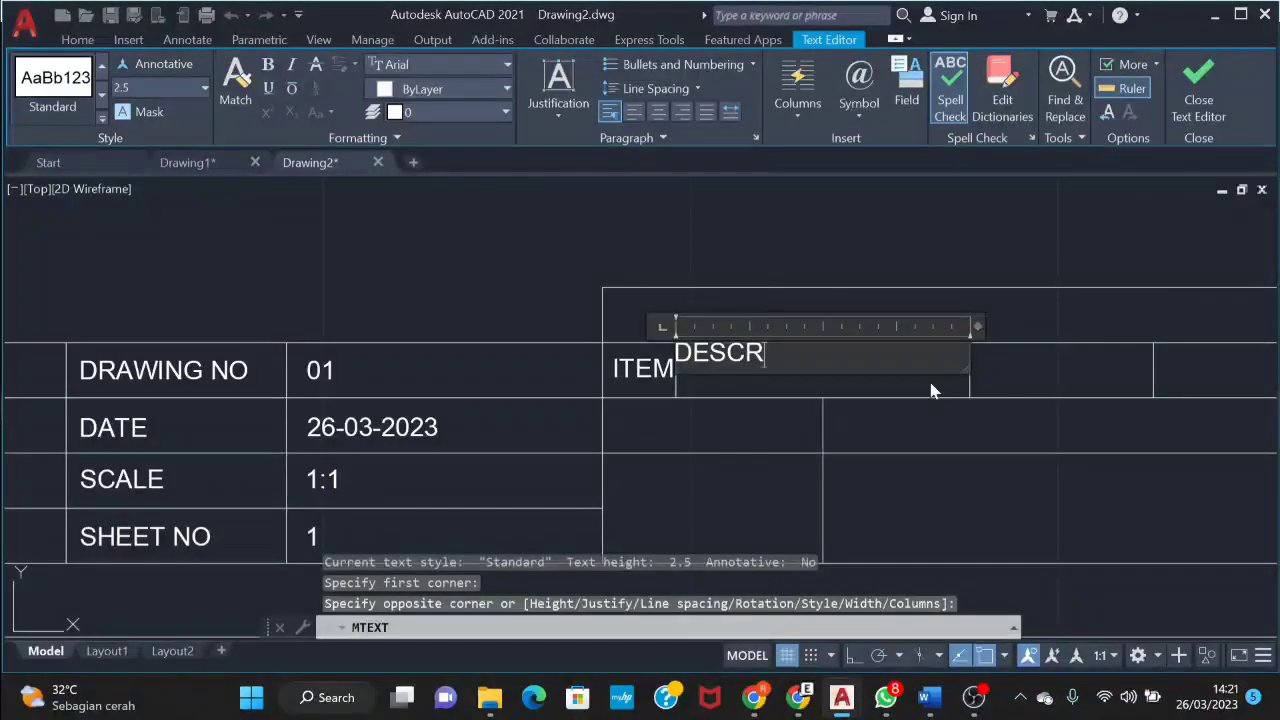
pyautogui.write('RIPTION')
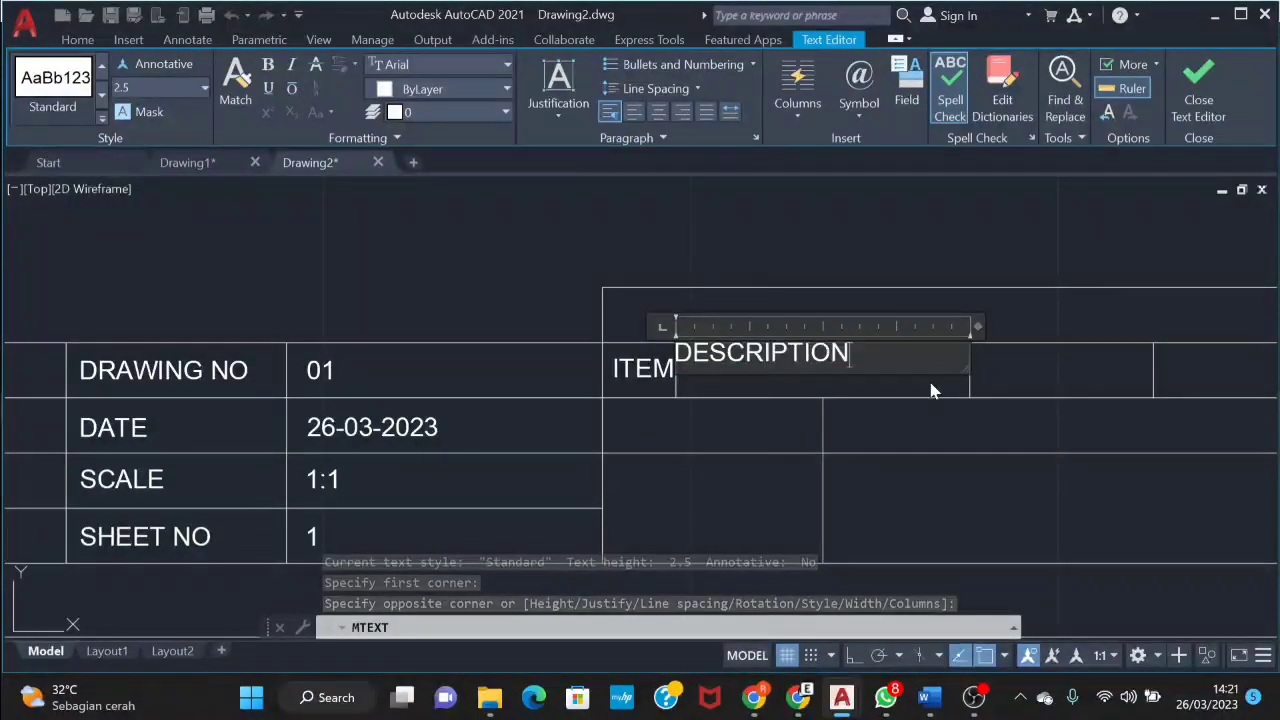
pyautogui.press('Escape')
# Set the DESCRIPTION text to Middle Center justification with centred paragraph alignment
pyautogui.click(825, 358)
pyautogui.rightClick(829, 362)
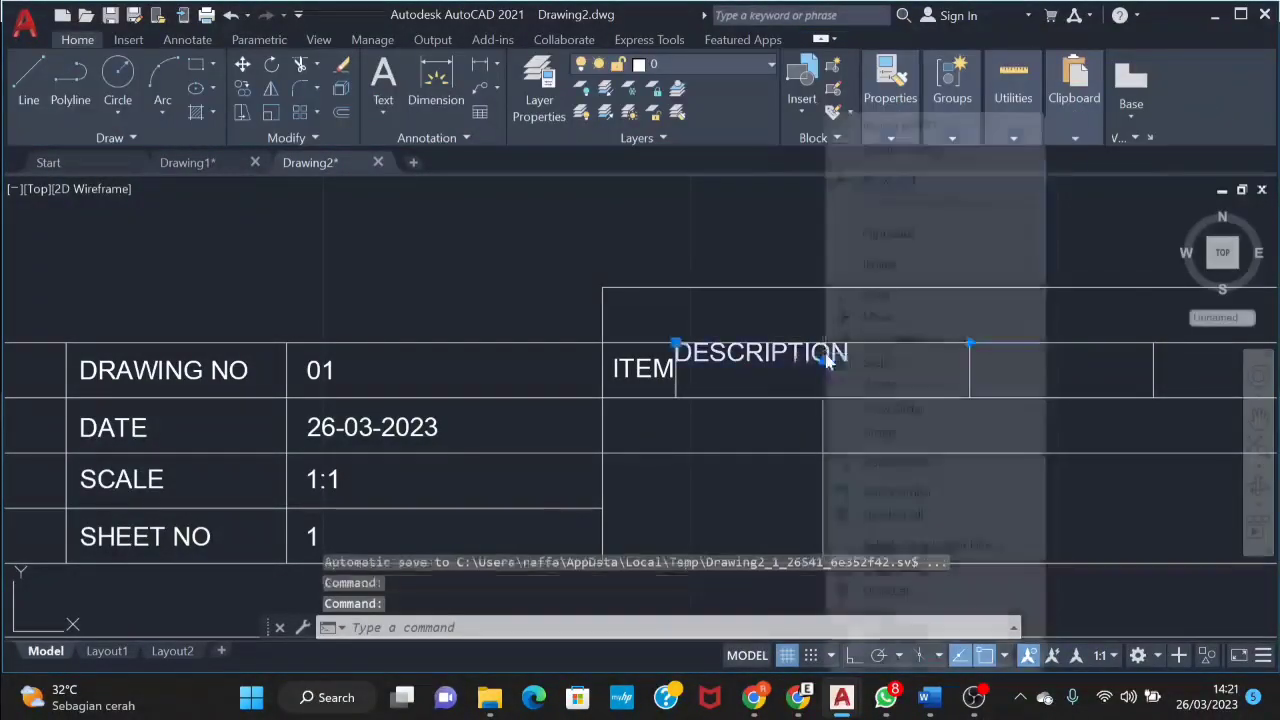
pyautogui.click(897, 181)
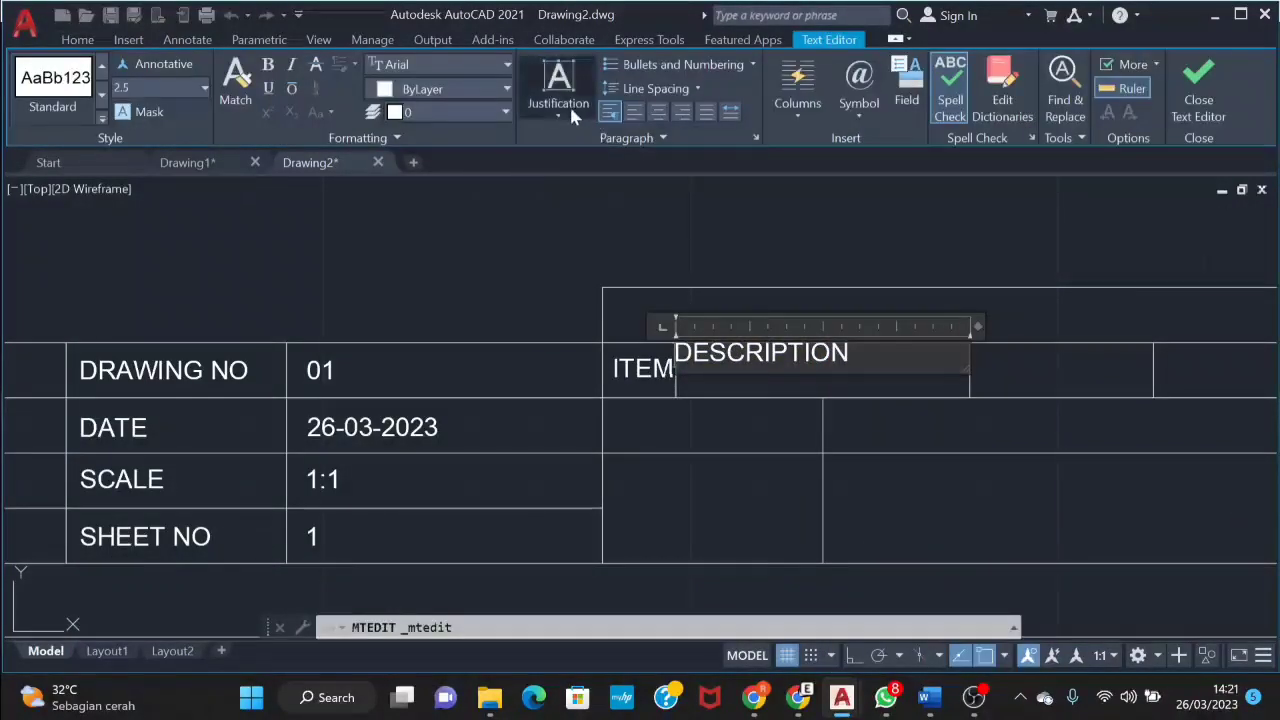
pyautogui.click(573, 117)
pyautogui.click(614, 222)
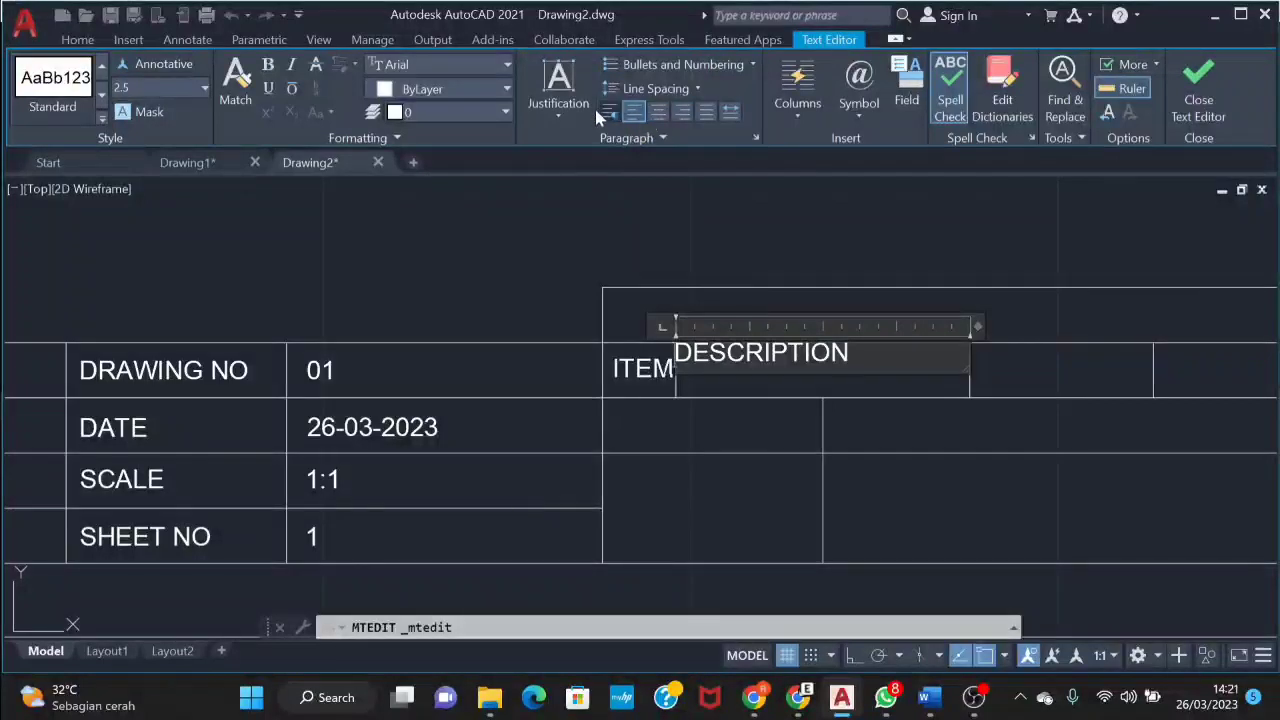
pyautogui.click(568, 104)
pyautogui.click(632, 235)
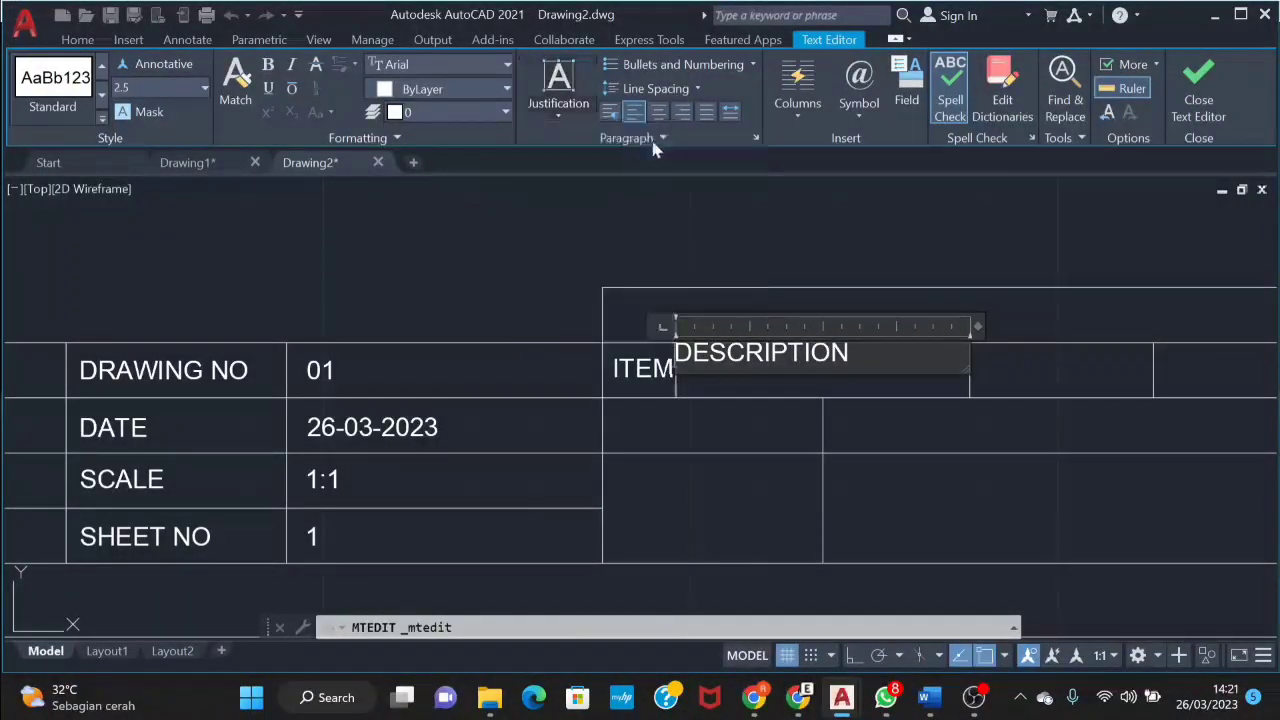
pyautogui.click(657, 112)
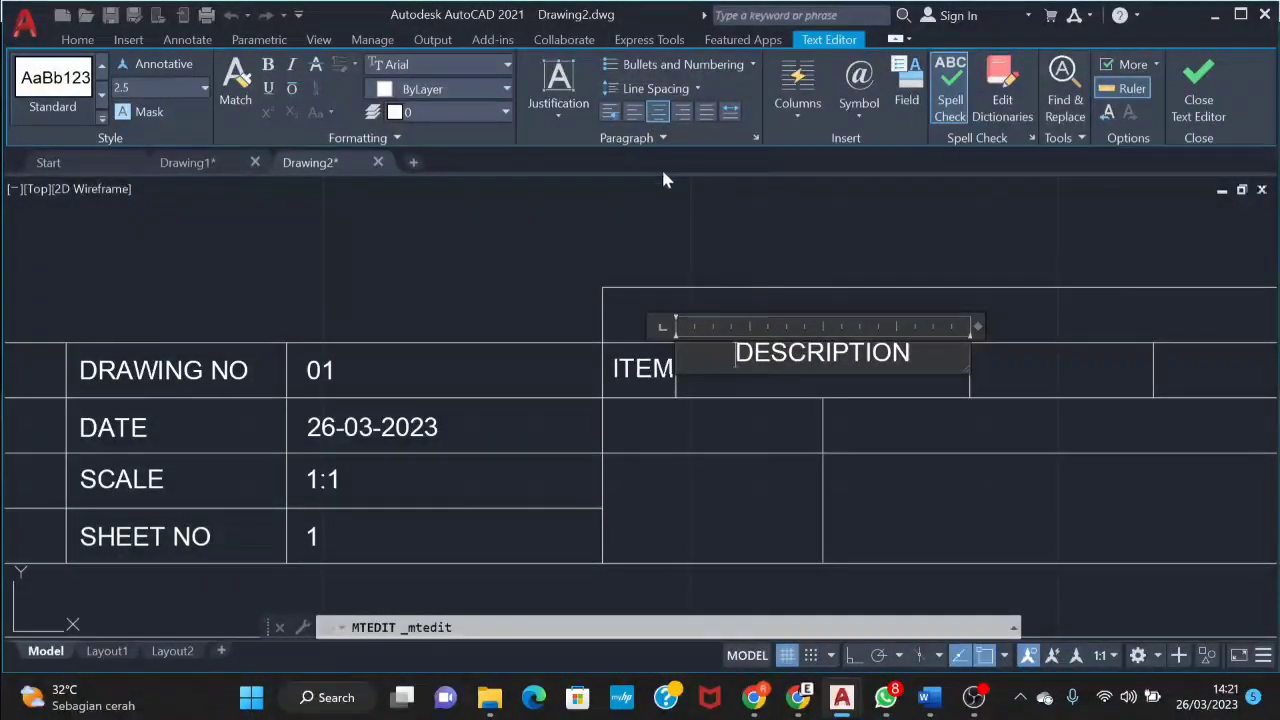
pyautogui.click(562, 295)
# Copy the DESCRIPTION text, then cancel placing the pasted copy
pyautogui.moveTo(966, 414); pyautogui.dragTo(831, 428, button='middle')
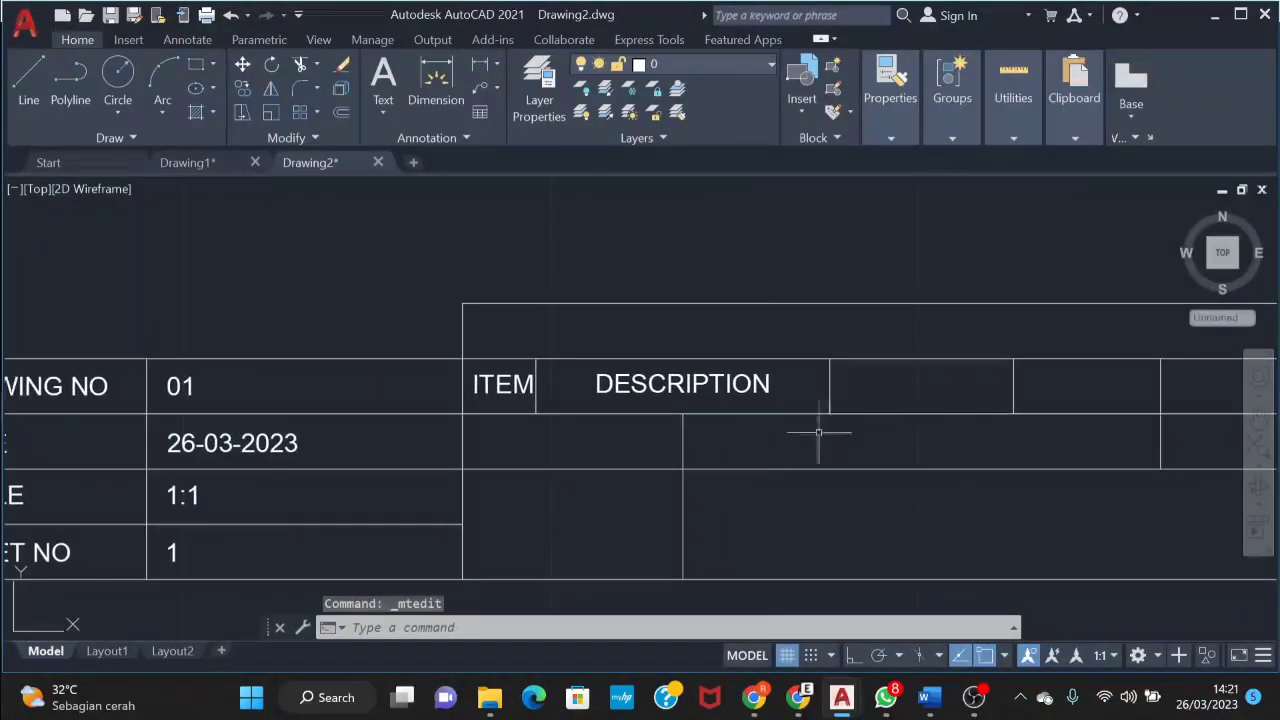
pyautogui.click(818, 433)
pyautogui.click(748, 384)
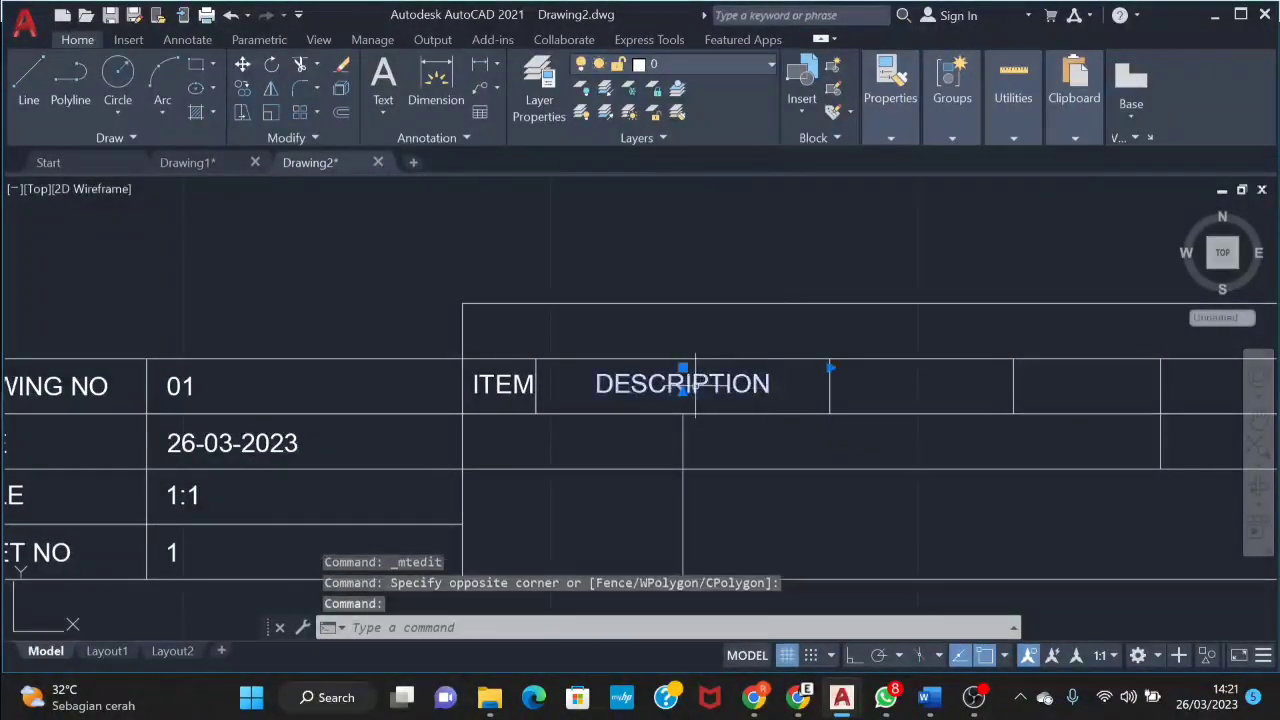
pyautogui.hotkey('ctrl', 'c')
pyautogui.hotkey('ctrl', 'v')
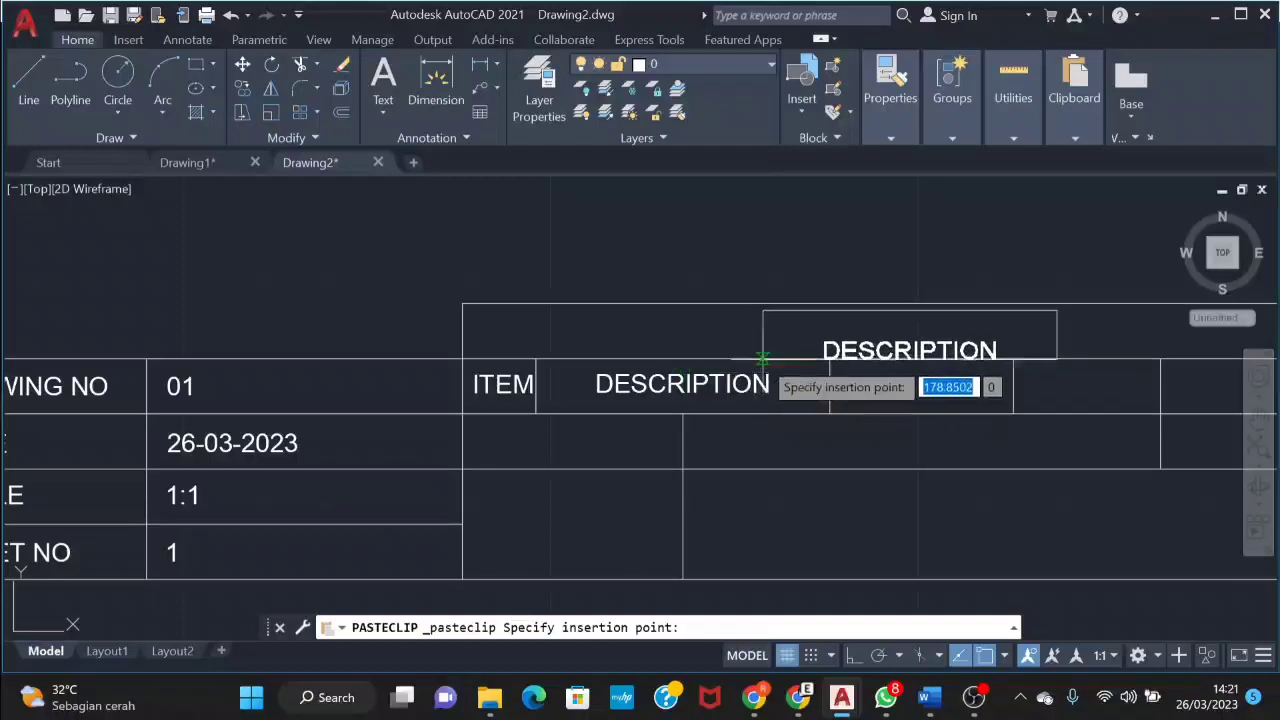
pyautogui.click(855, 656)
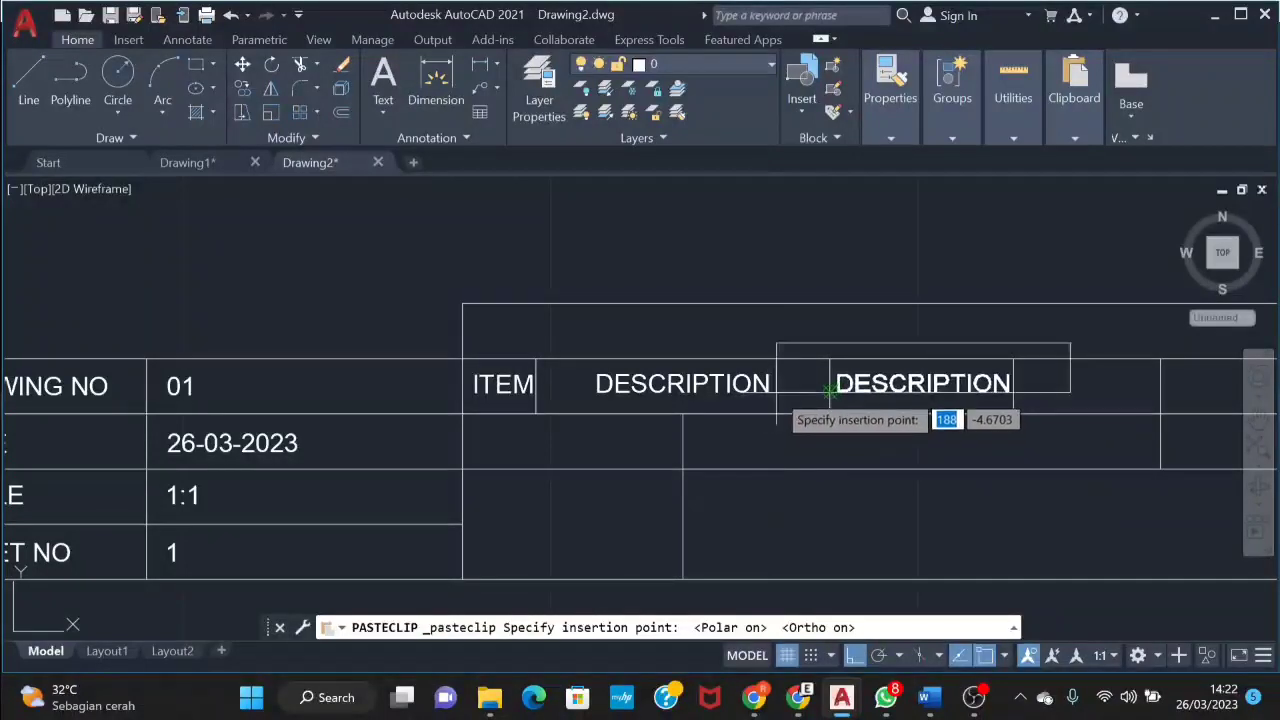
pyautogui.press('Escape')
pyautogui.press('Escape')
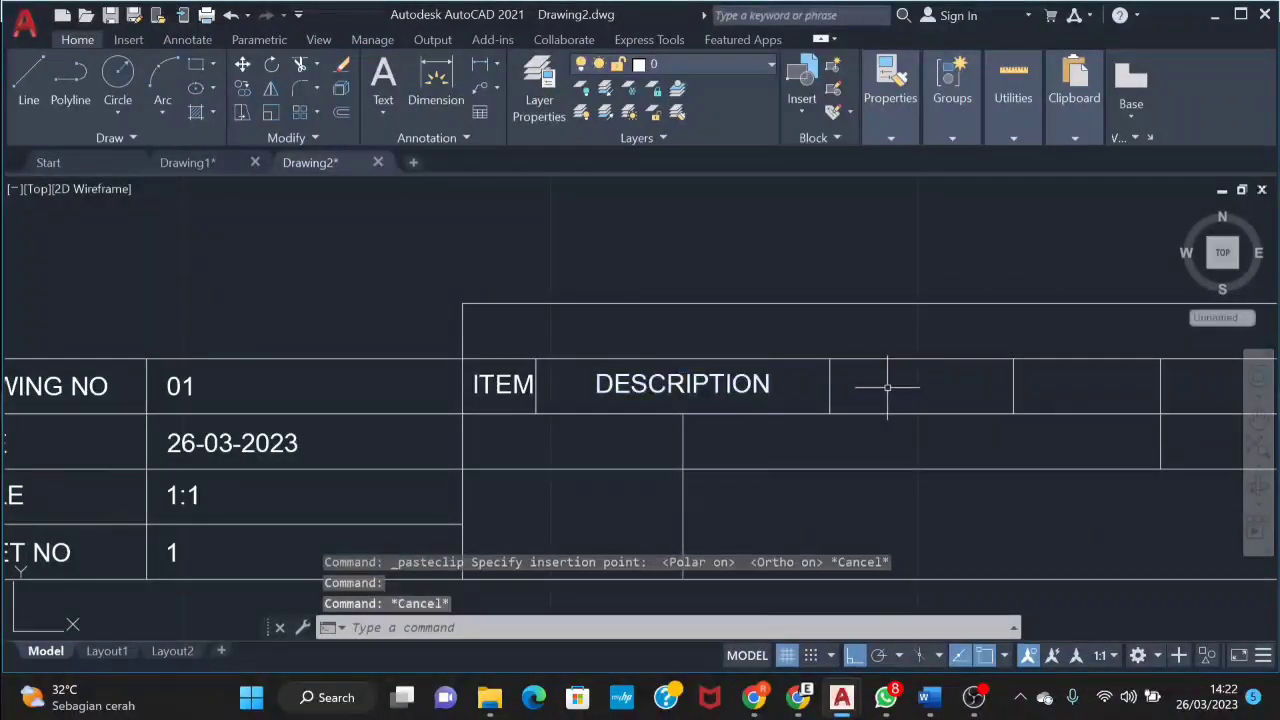
pyautogui.write('Mt')
pyautogui.press('Return')
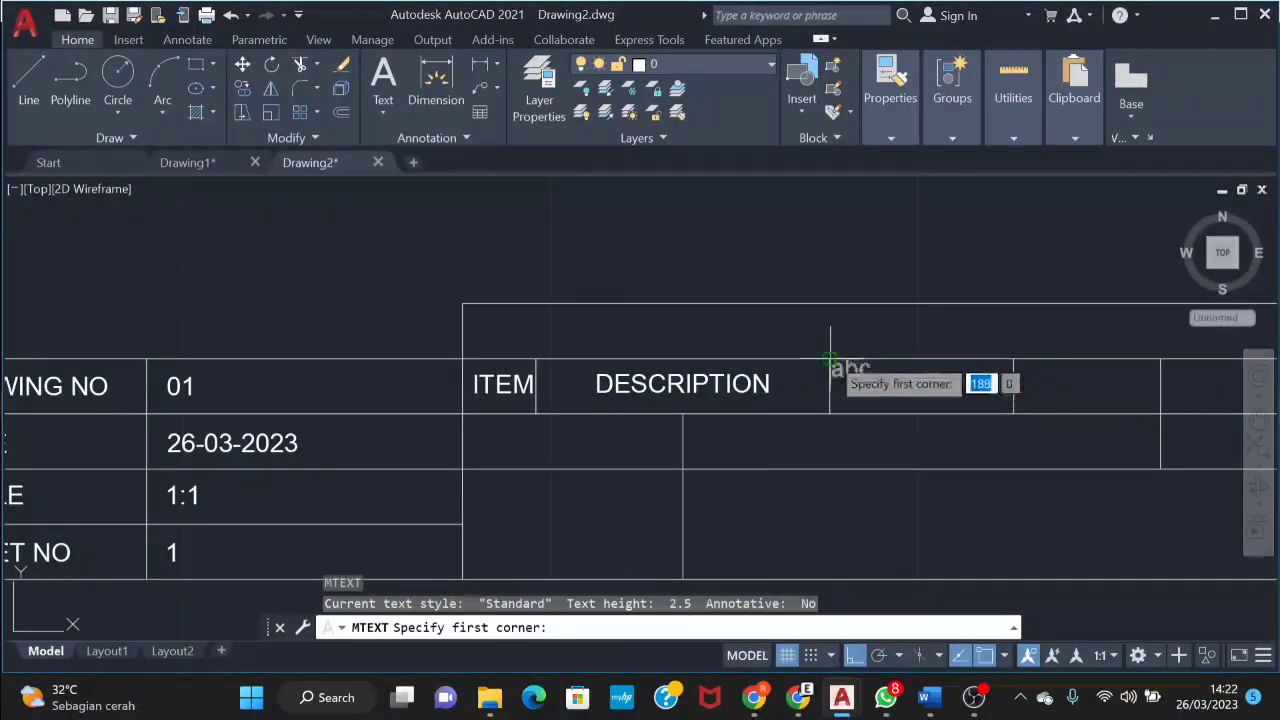
# Write DIMENSION in the cell right of DESCRIPTION, Middle Center justified, keeping the changes
pyautogui.click(830, 360)
pyautogui.click(1013, 413)
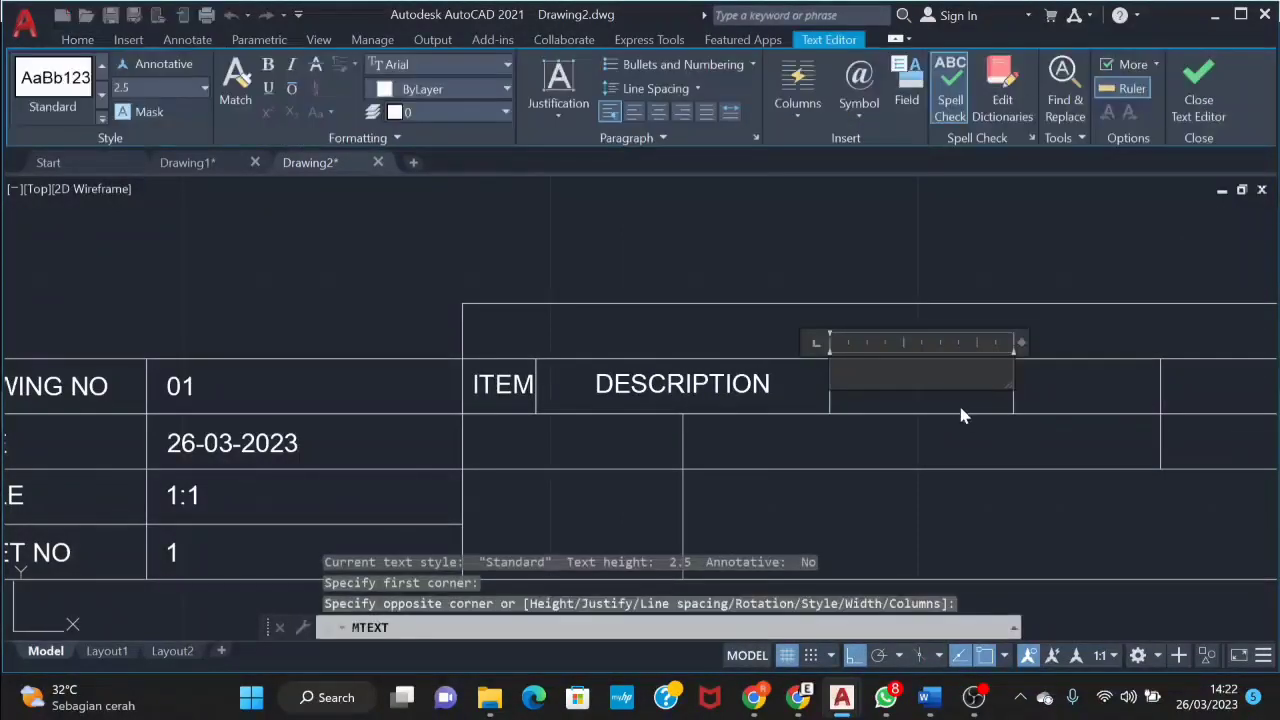
pyautogui.write('DIM')
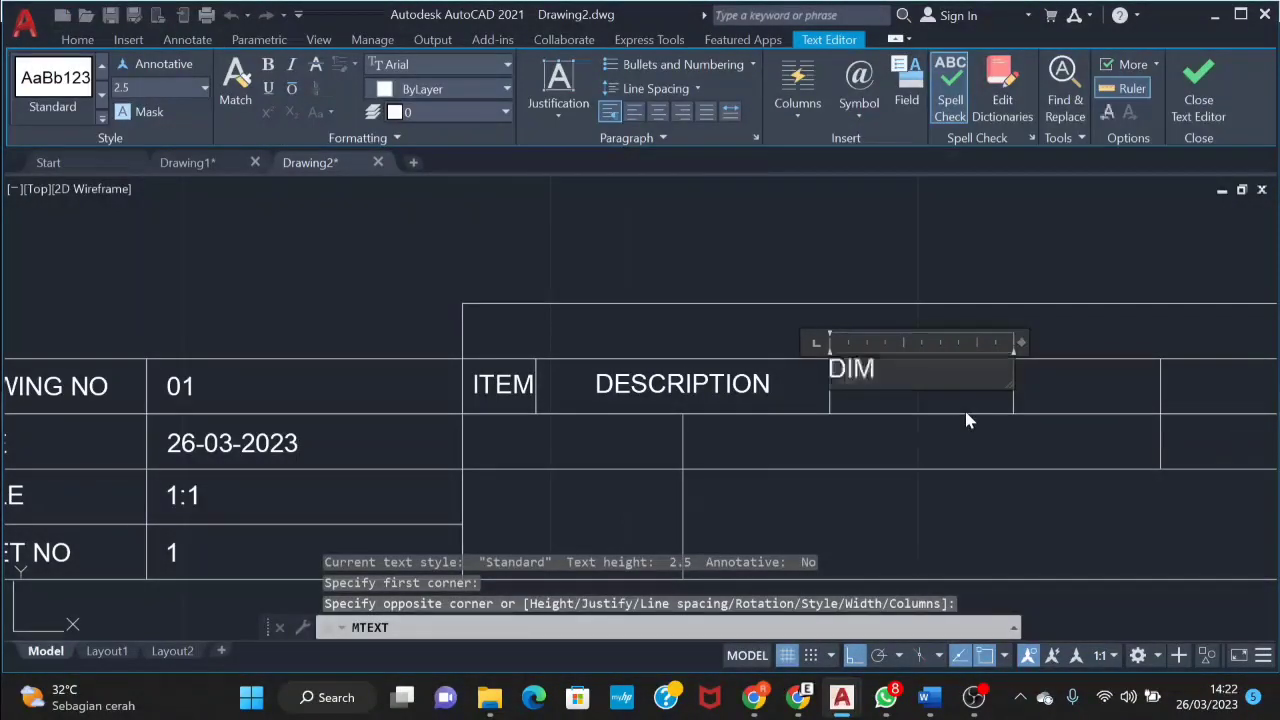
pyautogui.write('ENSION')
pyautogui.click(559, 95)
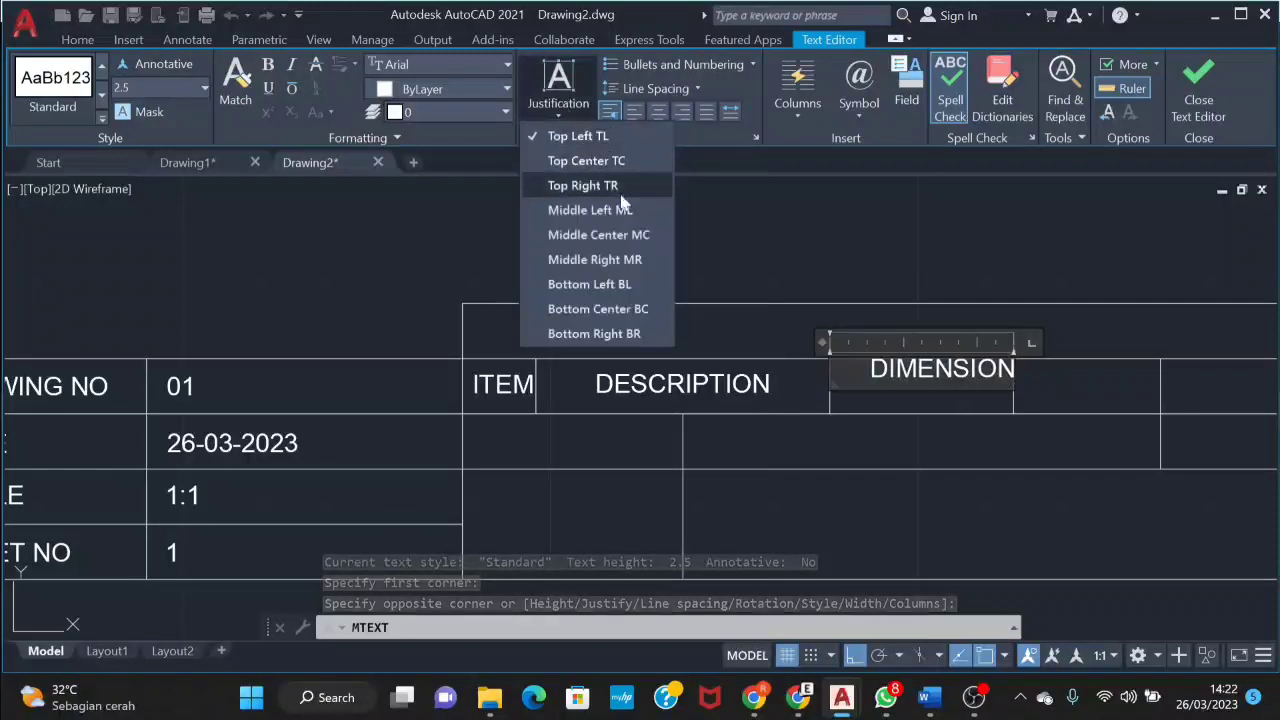
pyautogui.click(621, 210)
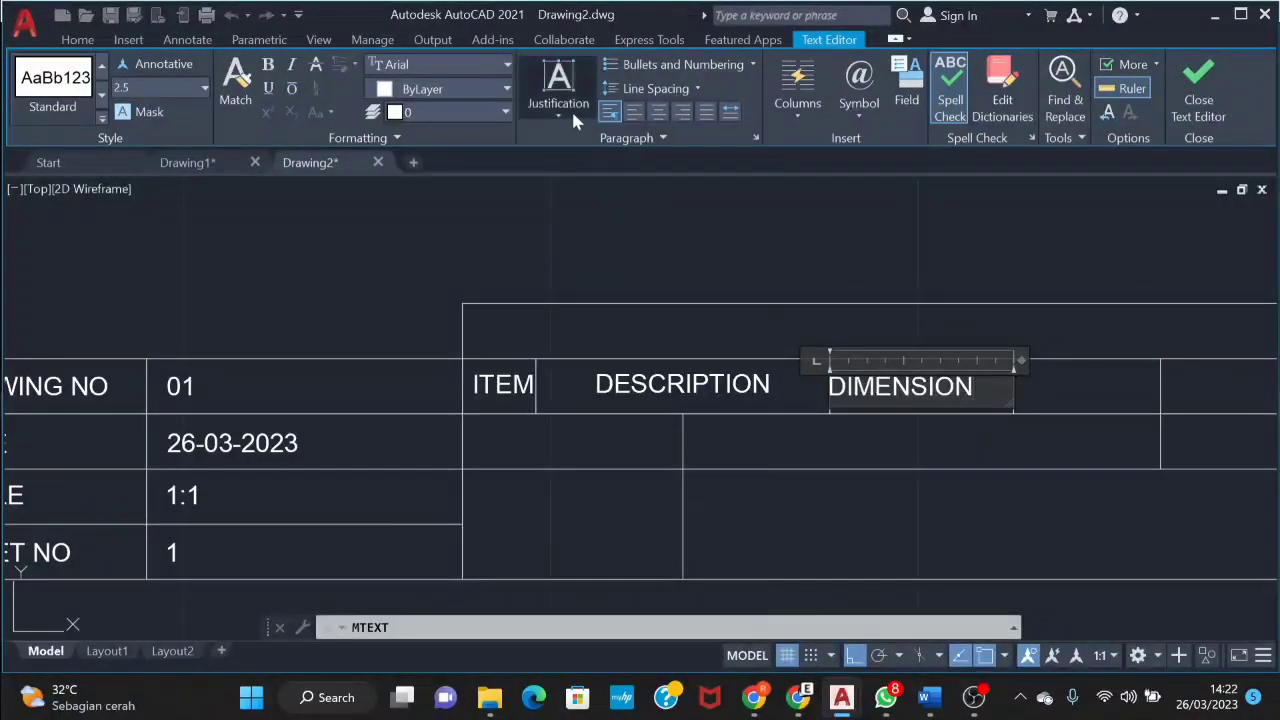
pyautogui.click(571, 108)
pyautogui.click(640, 235)
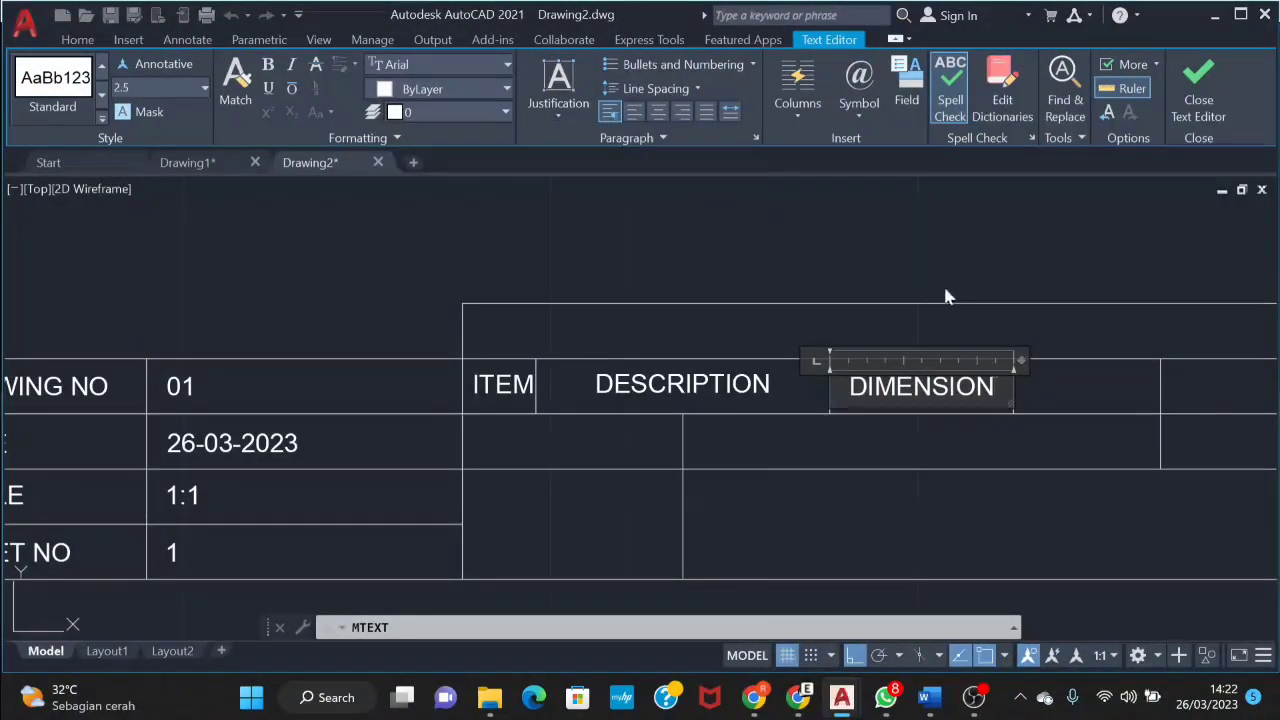
pyautogui.press('Escape')
pyautogui.click(853, 251)
# Select the DIMENSION text, copy it and paste a copy
pyautogui.moveTo(934, 257); pyautogui.dragTo(840, 385, button='middle')
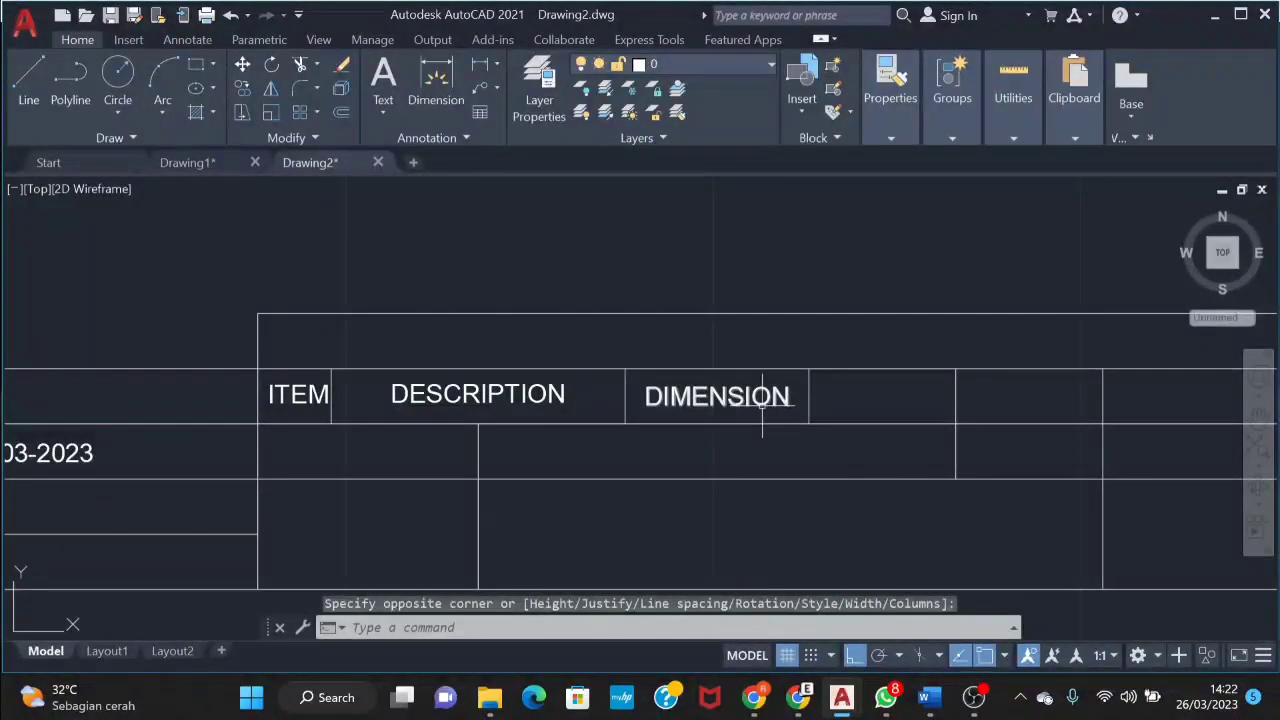
pyautogui.press('Escape')
pyautogui.press('Escape')
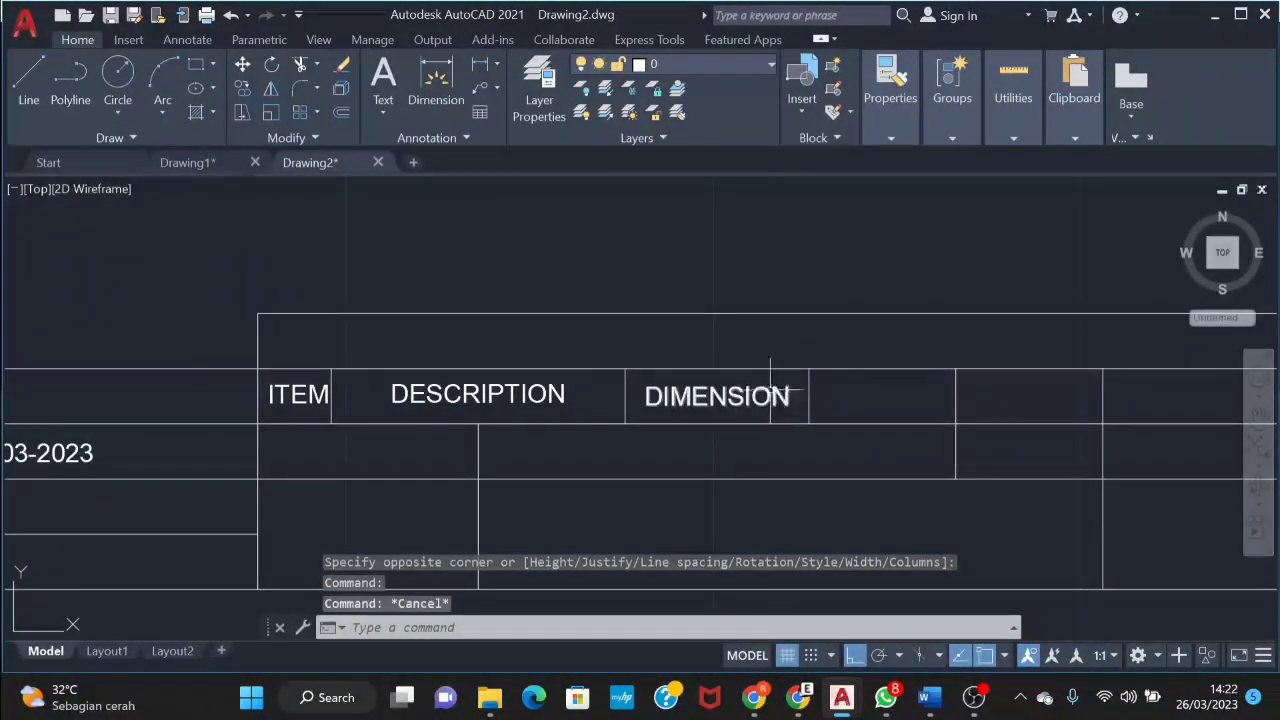
pyautogui.click(770, 390)
pyautogui.hotkey('ctrl', 'c')
pyautogui.hotkey('ctrl', 'v')
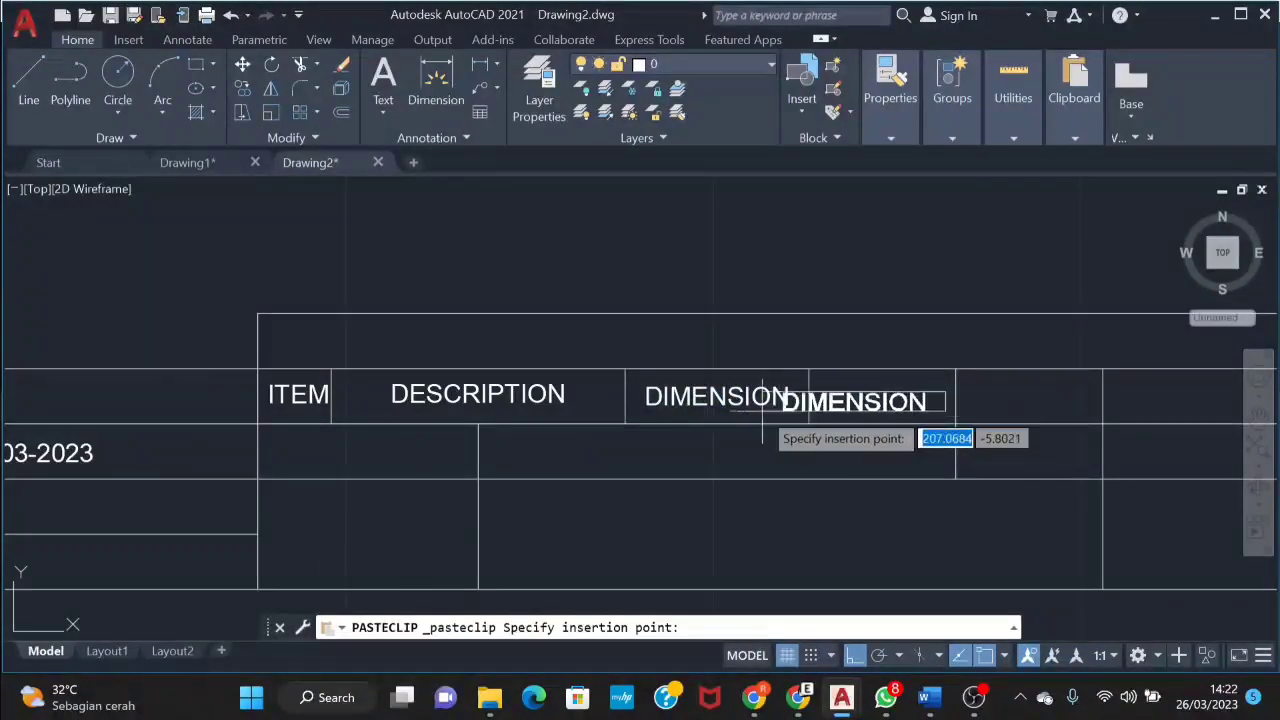
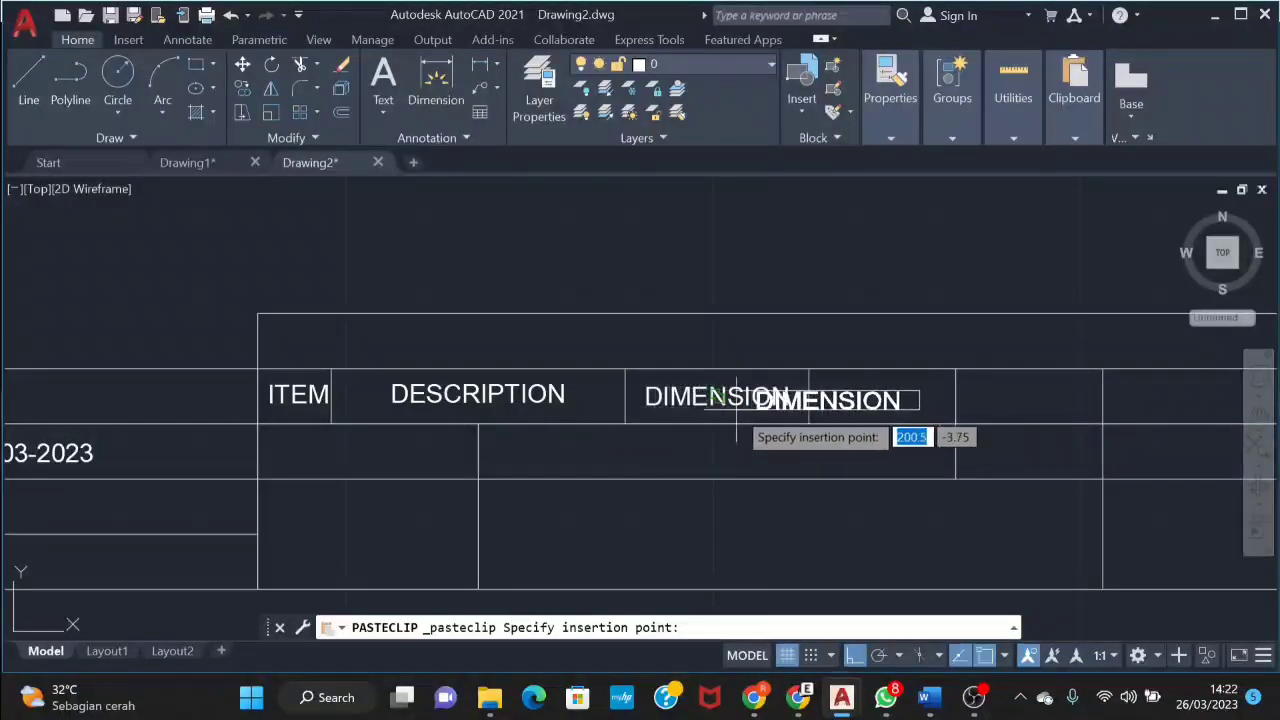
# Write MATERIAL in the first empty header cell, middle-centre justified
pyautogui.press('Escape')
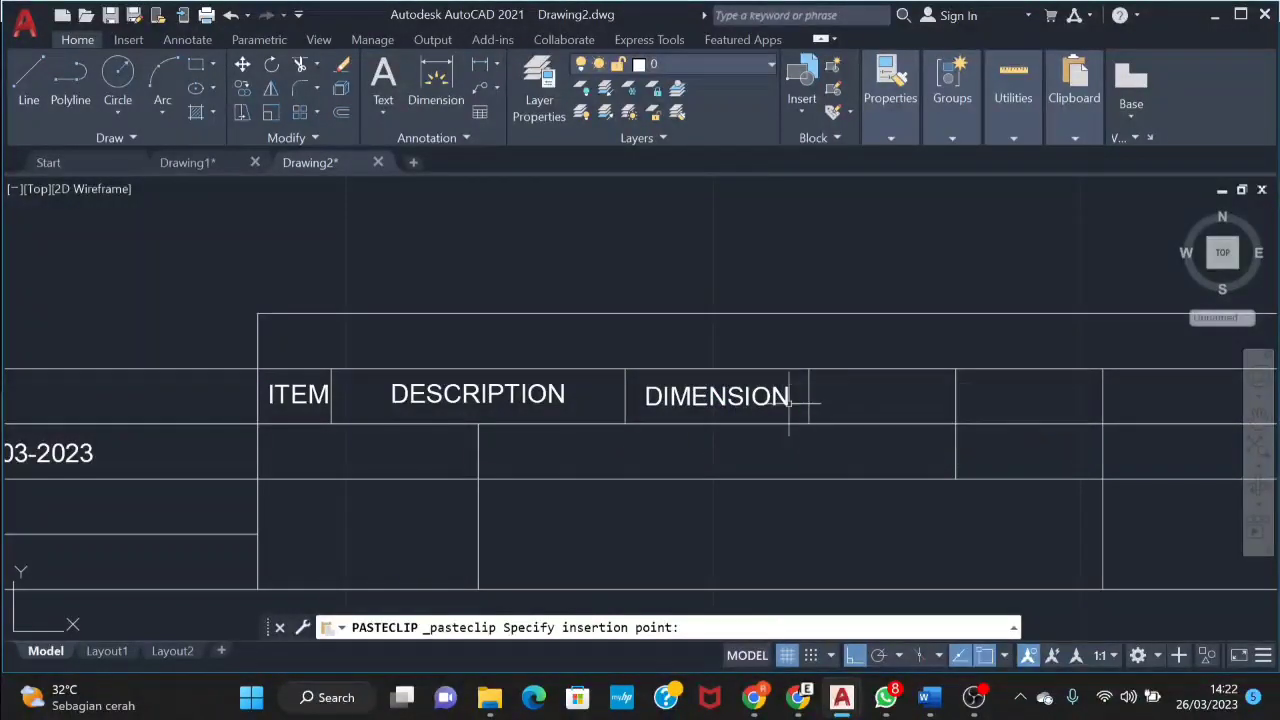
pyautogui.write('mt')
pyautogui.press('Return')
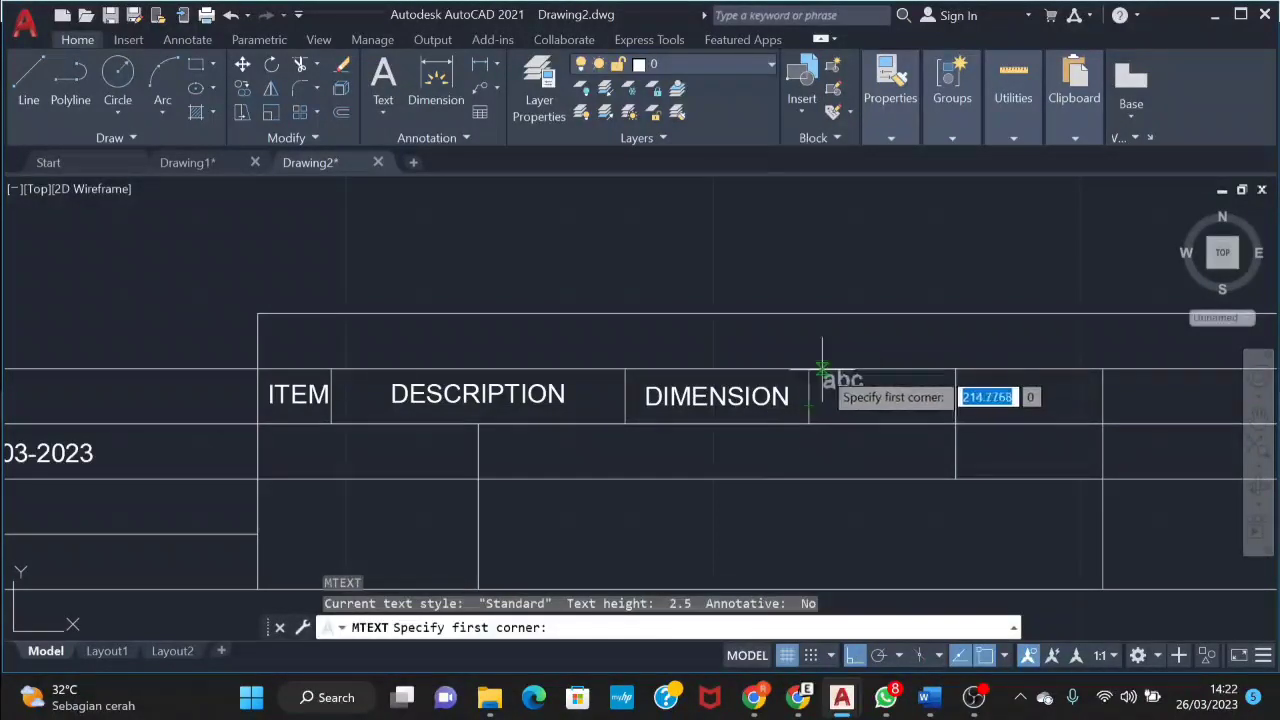
pyautogui.click(808, 370)
pyautogui.click(955, 423)
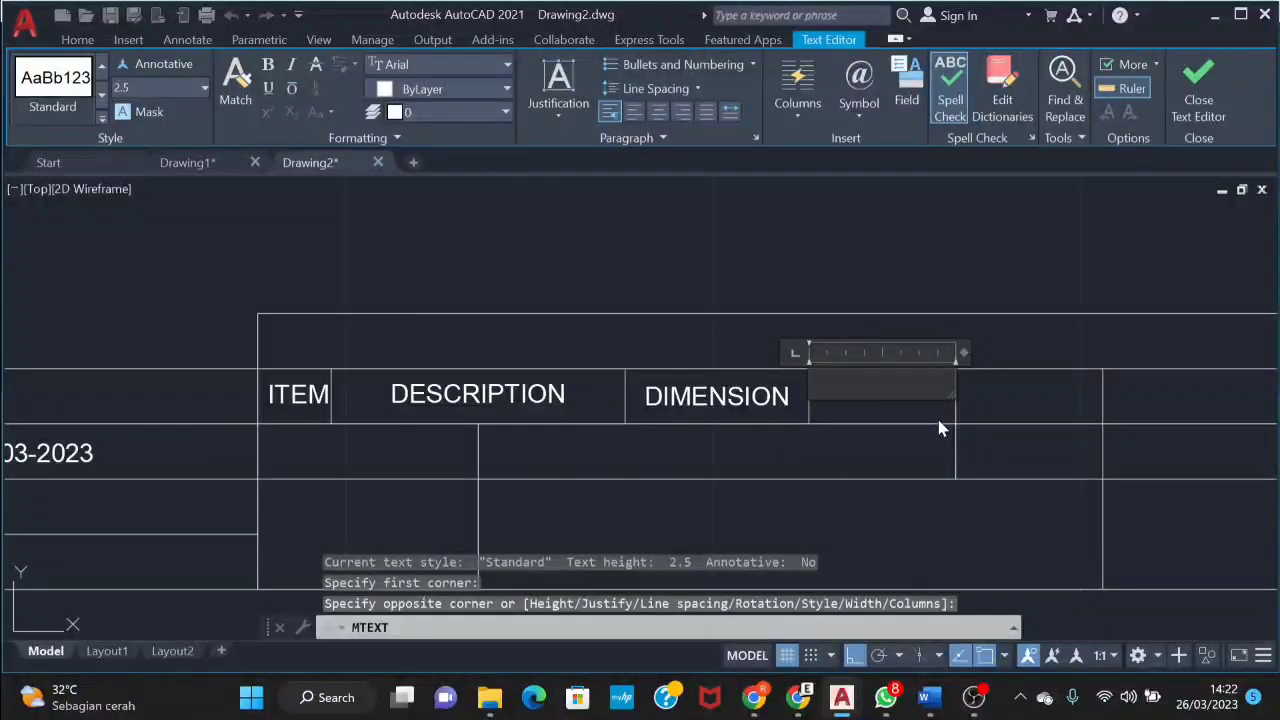
pyautogui.write('MATERIAL')
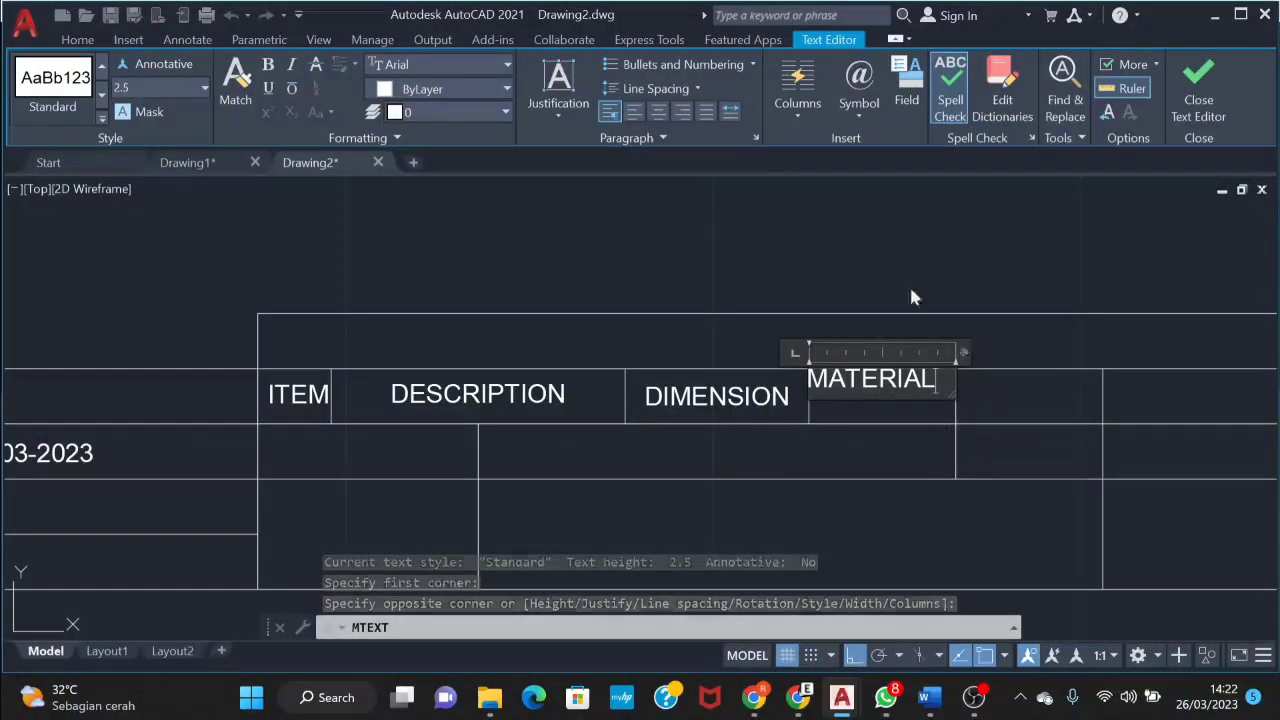
pyautogui.click(559, 90)
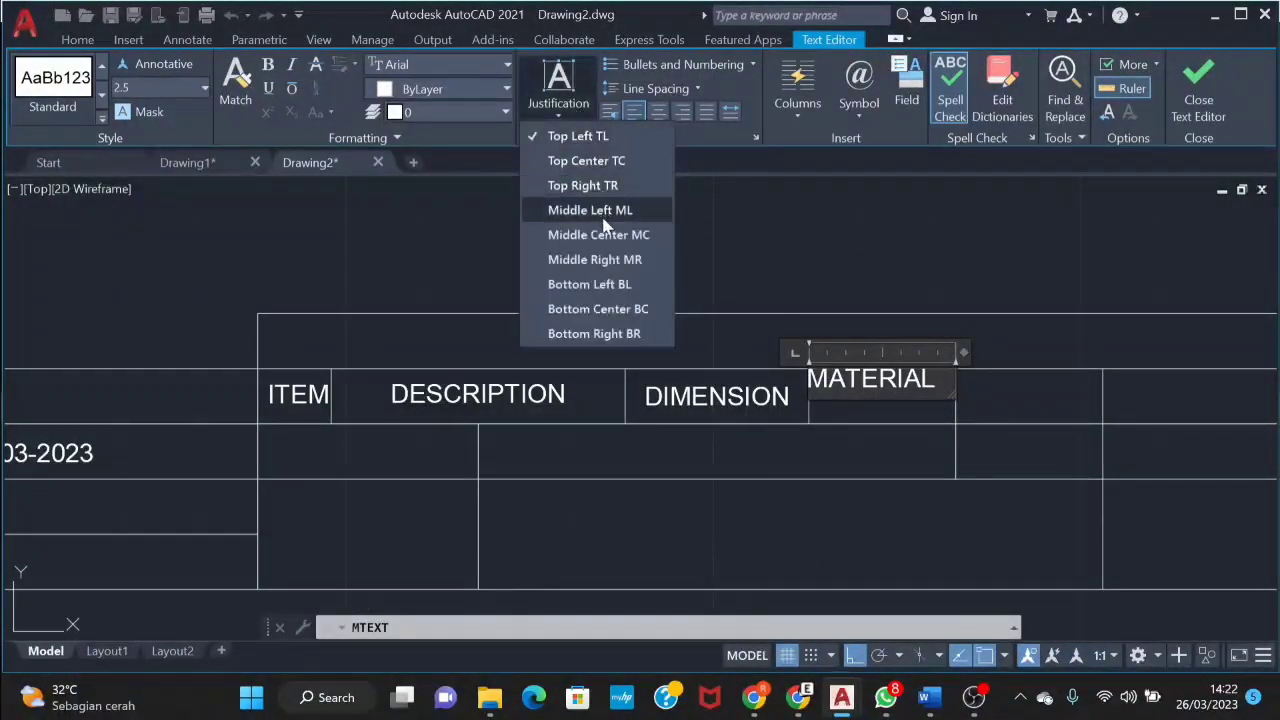
pyautogui.click(615, 236)
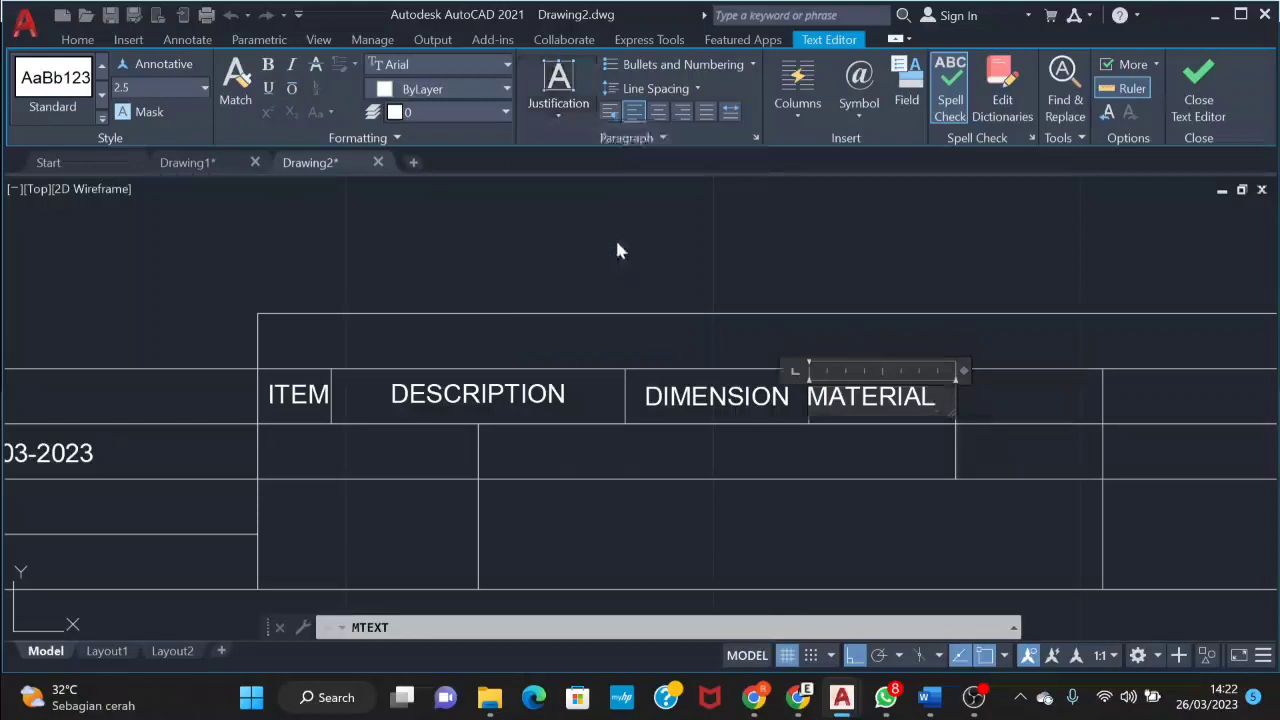
pyautogui.click(585, 105)
pyautogui.click(639, 109)
pyautogui.click(658, 112)
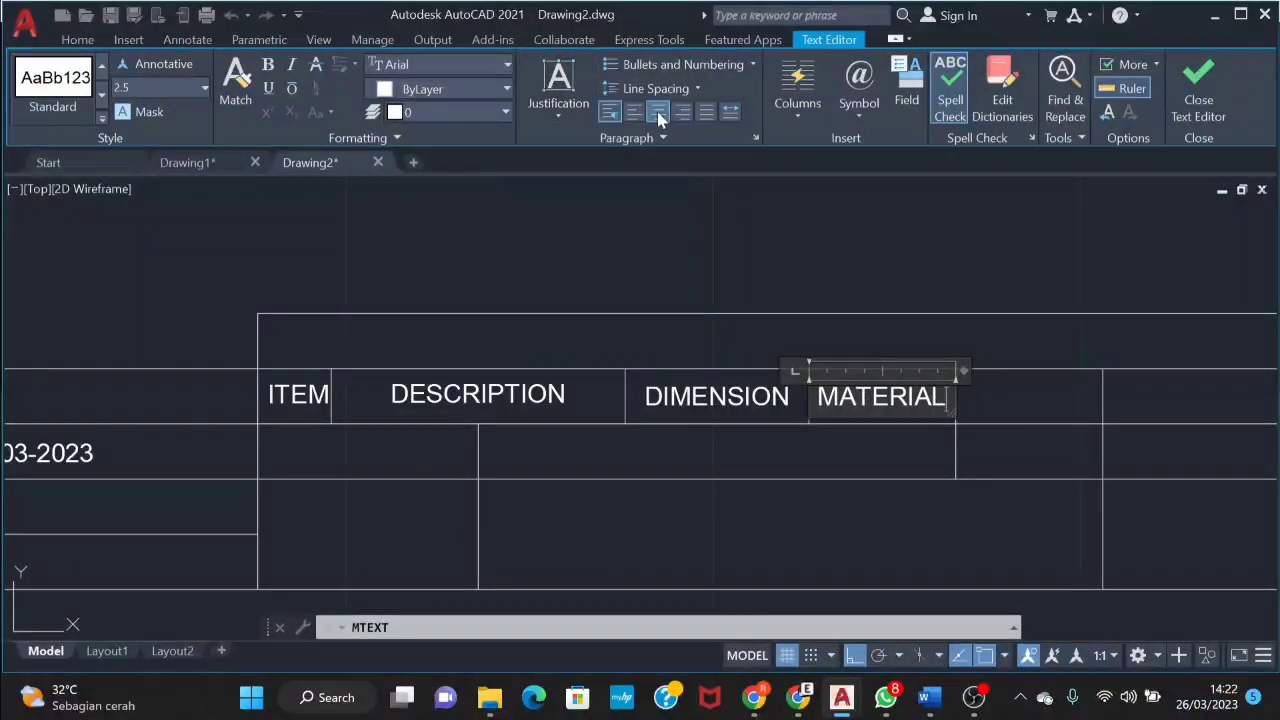
pyautogui.click(848, 259)
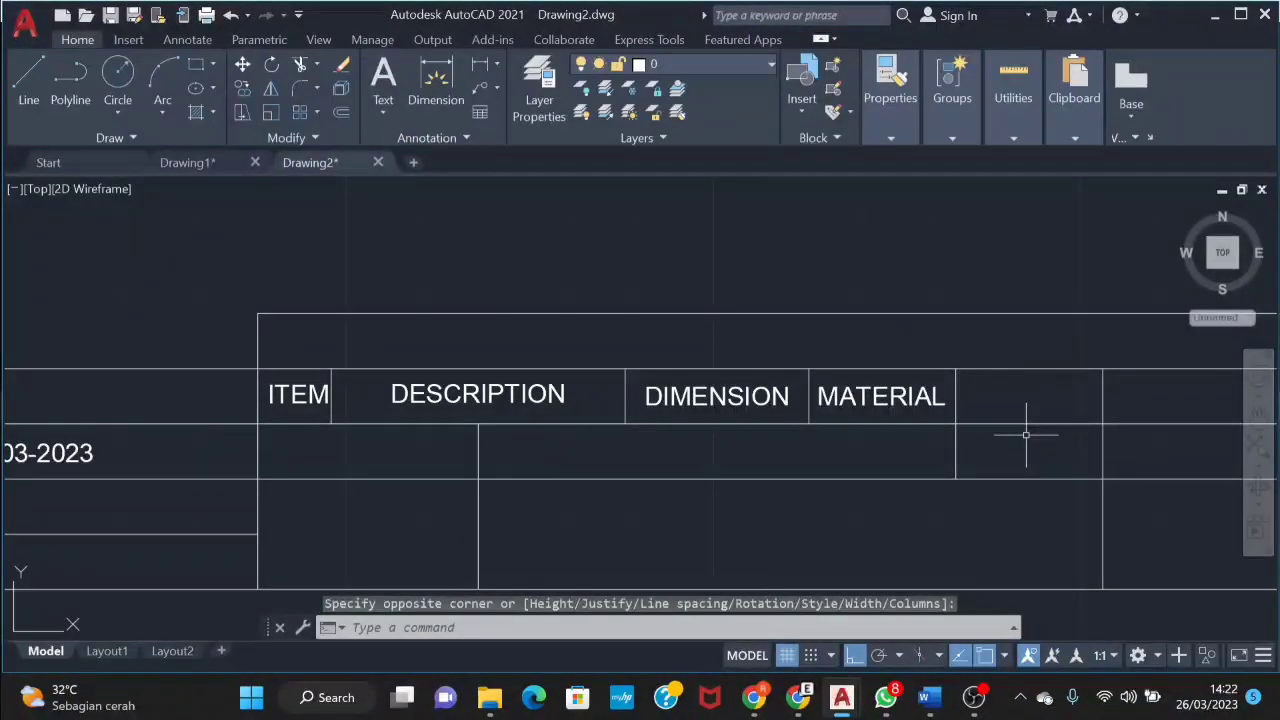
pyautogui.write('MT')
# Add a middle-centred QTY heading in the cell after MATERIAL
pyautogui.press('Return')
pyautogui.click(956, 370)
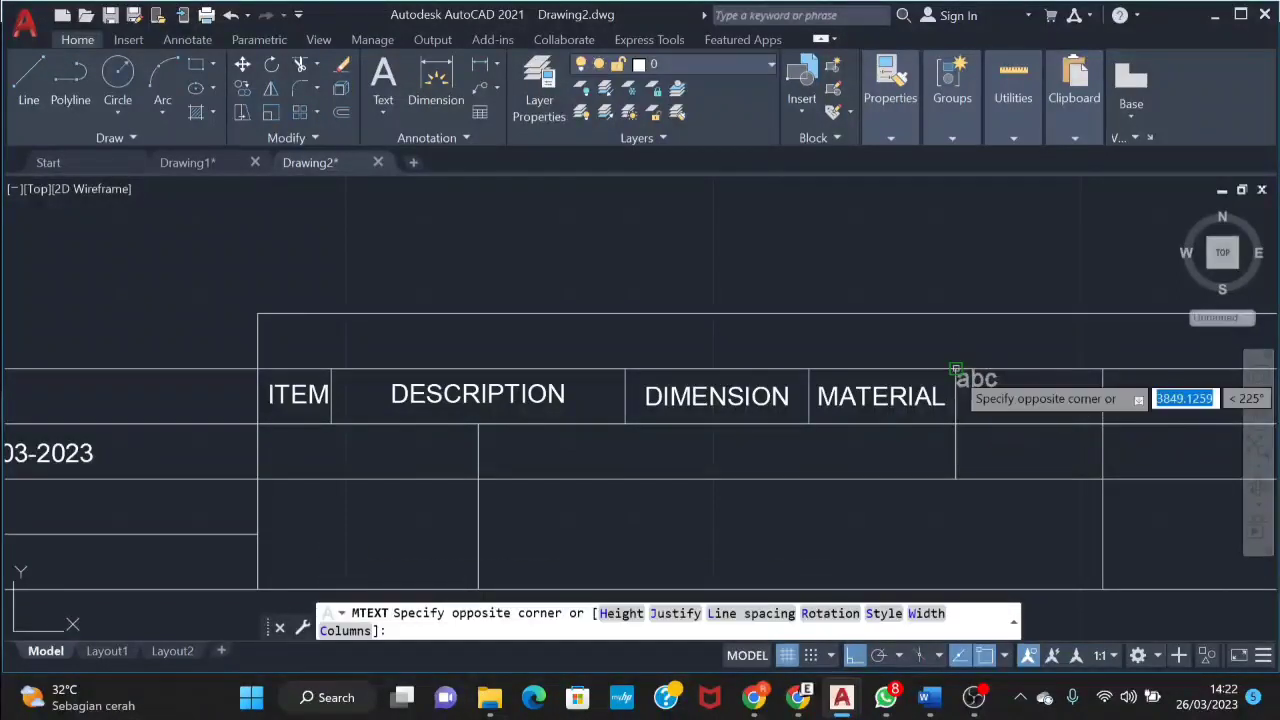
pyautogui.click(1102, 424)
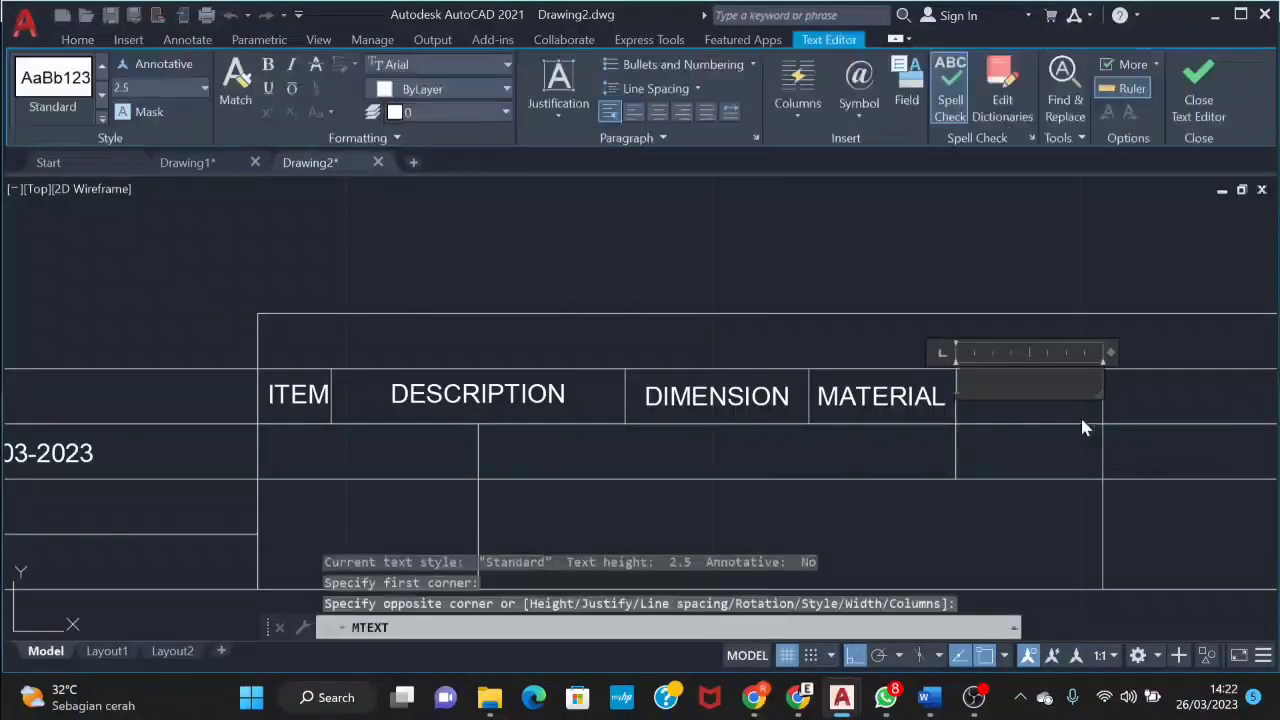
pyautogui.write('Q')
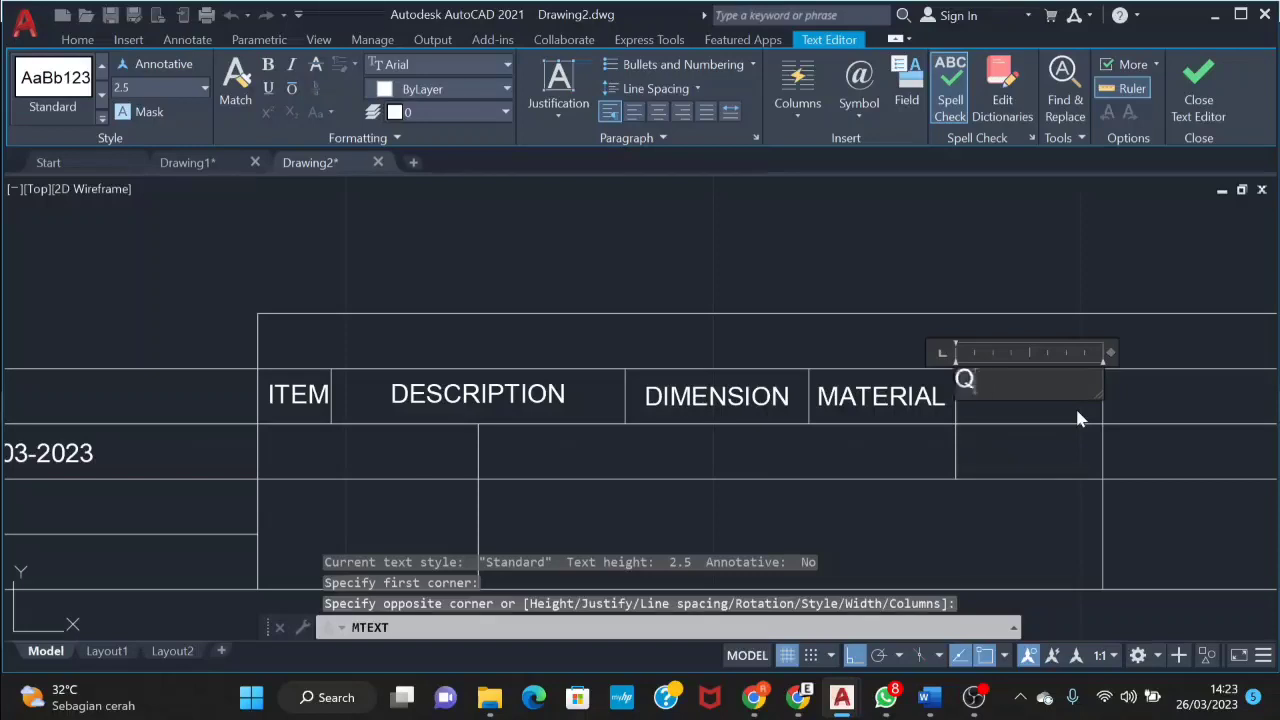
pyautogui.write('TY')
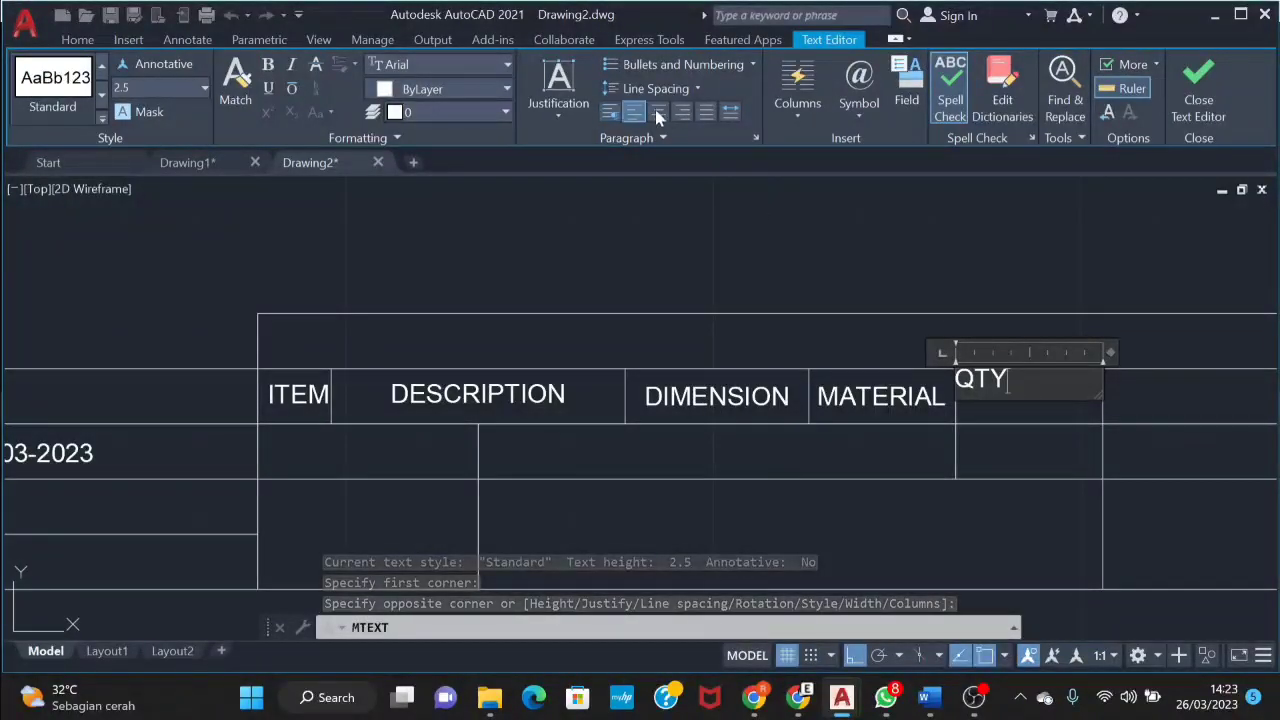
pyautogui.click(658, 111)
pyautogui.click(558, 100)
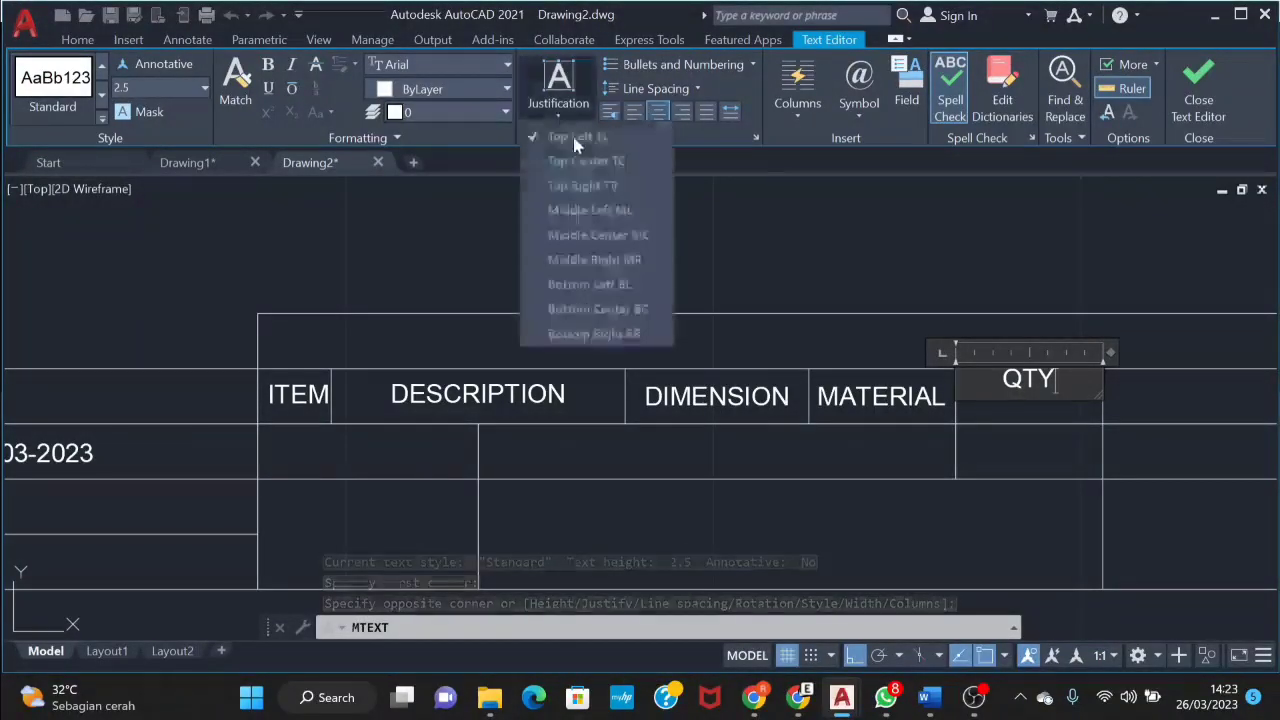
pyautogui.click(608, 235)
pyautogui.click(834, 251)
# Add a middle-centred REMARK heading in the last header cell
pyautogui.scroll(-2, 618, 252)
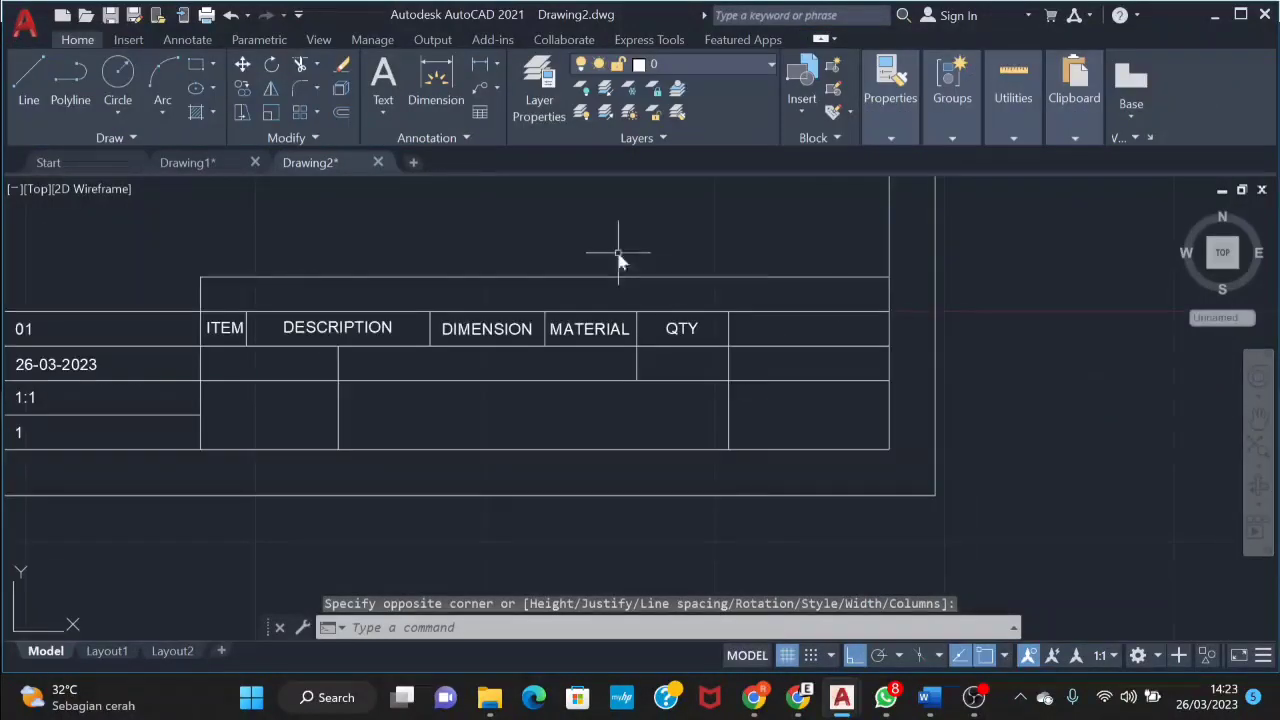
pyautogui.press('Return')
pyautogui.click(728, 312)
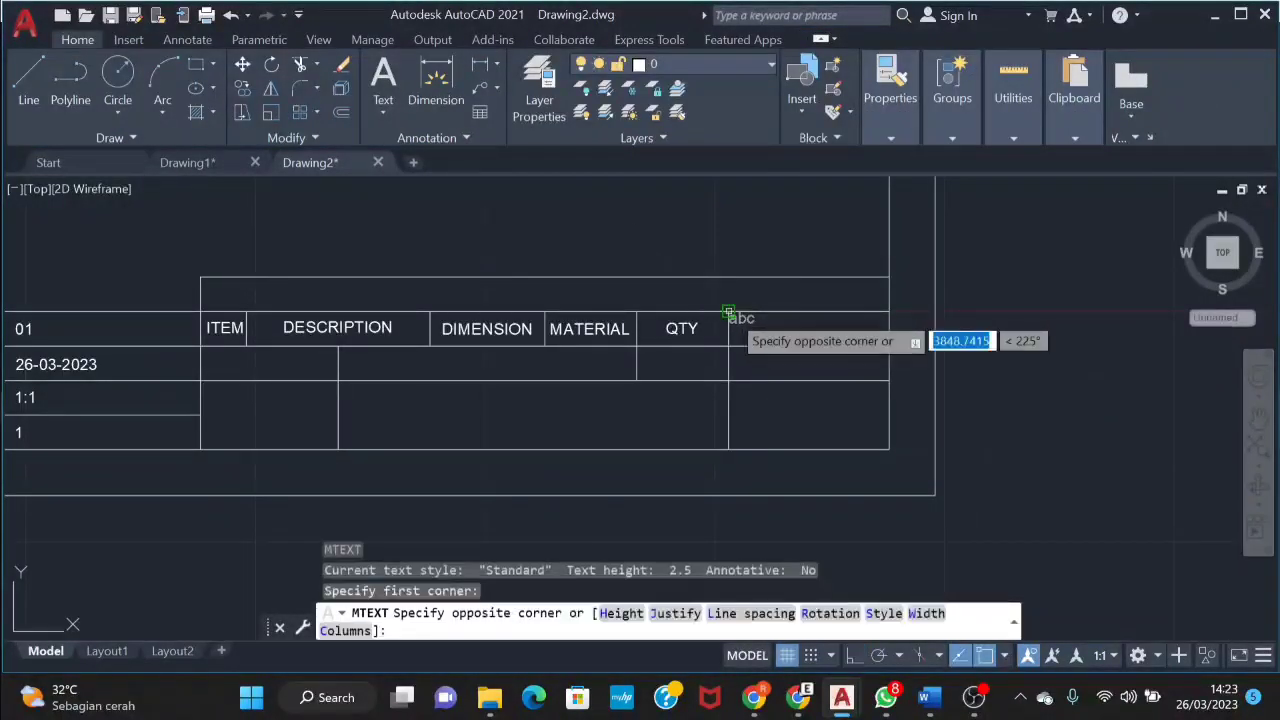
pyautogui.click(888, 345)
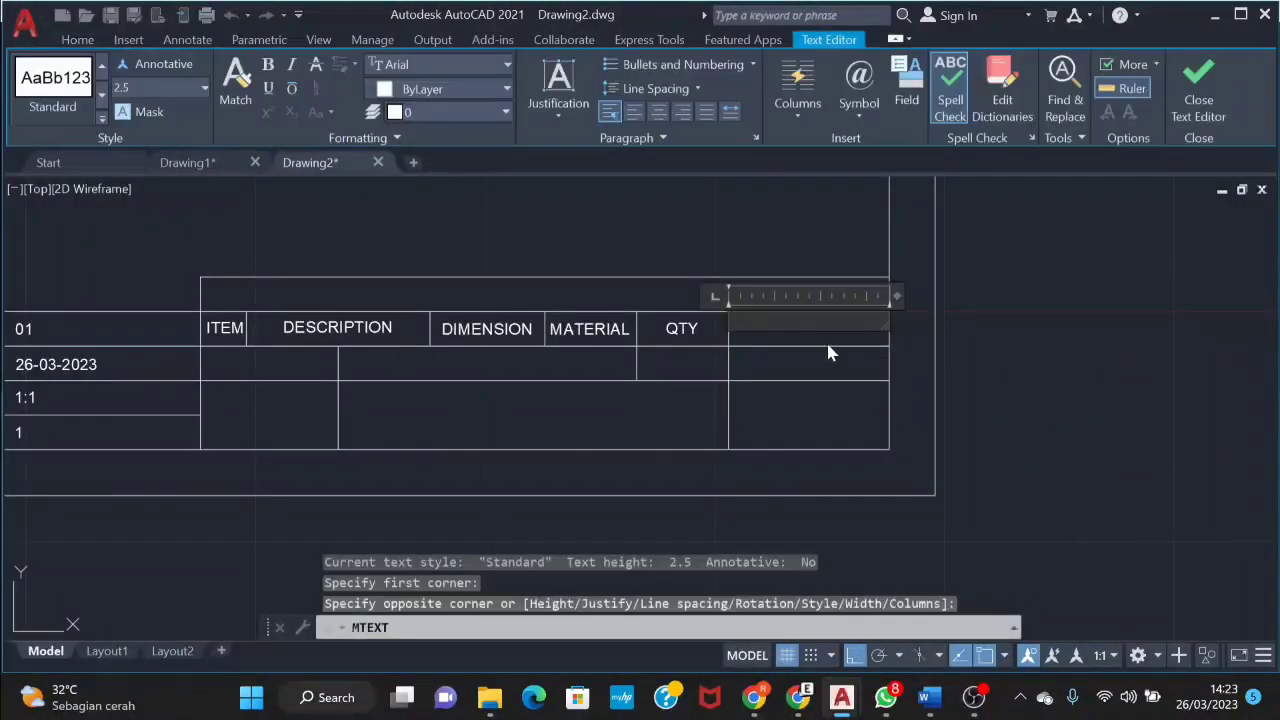
pyautogui.write('REMARK')
pyautogui.click(568, 100)
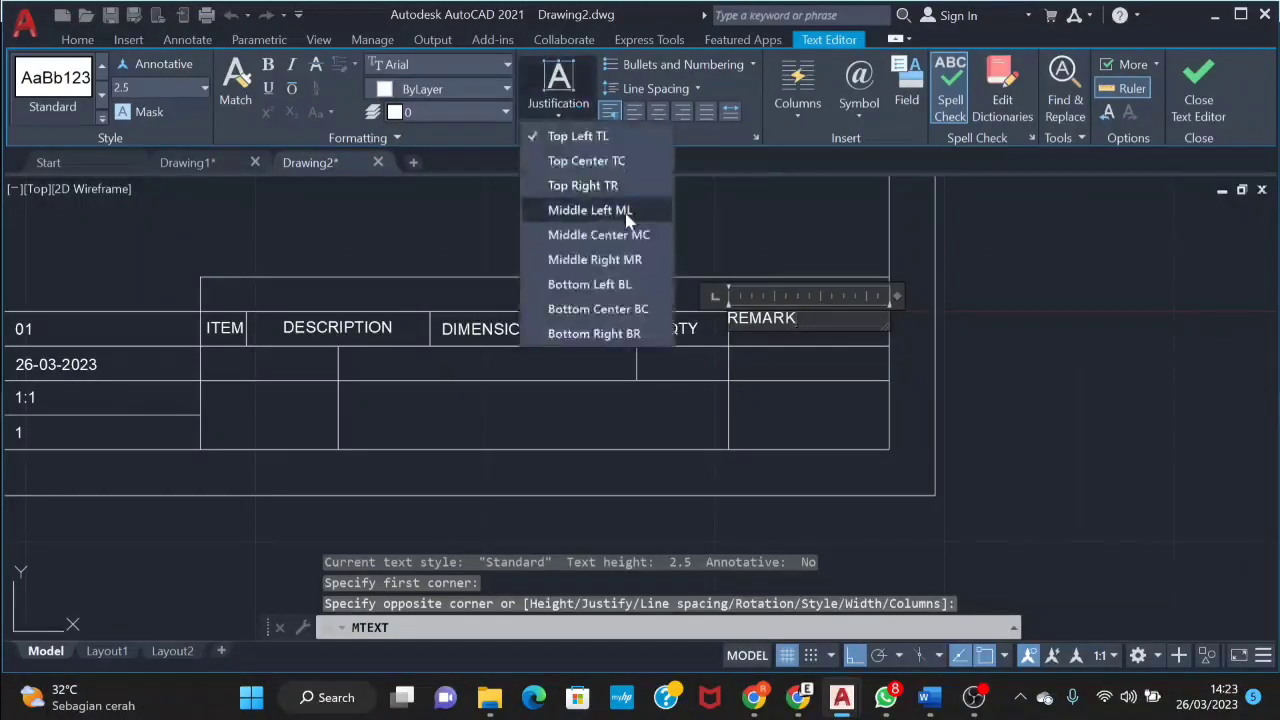
pyautogui.click(600, 234)
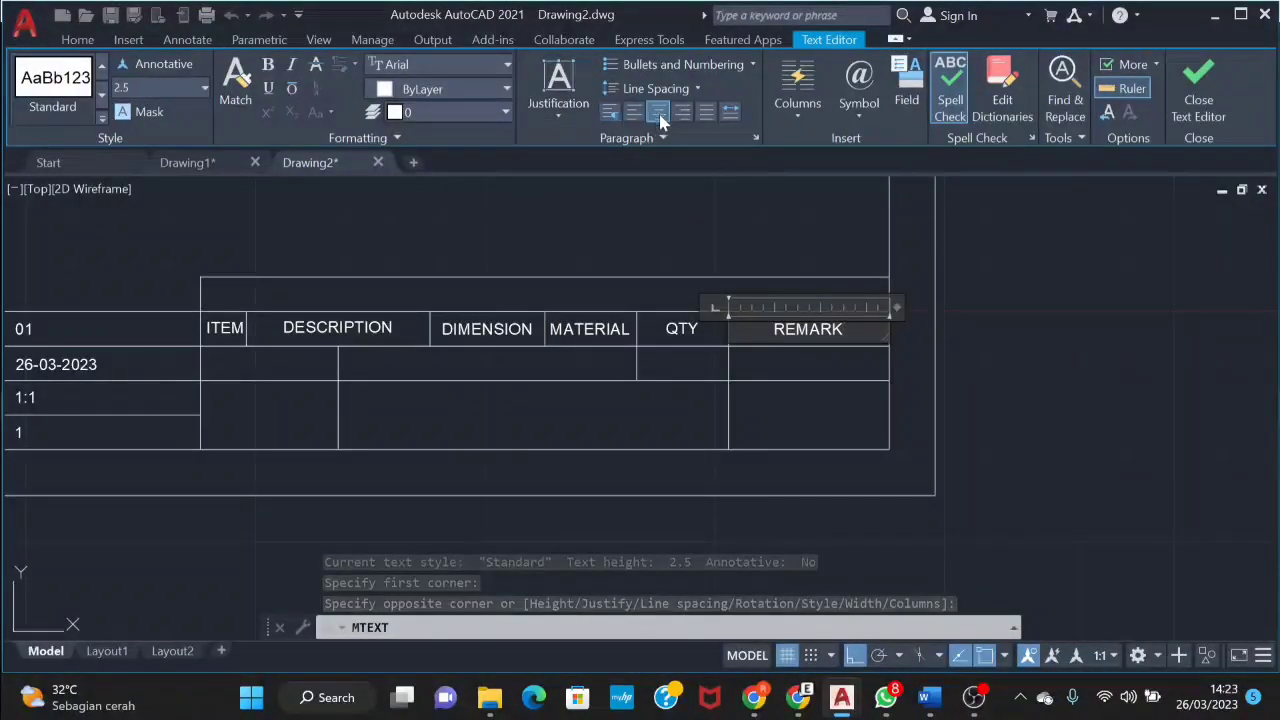
pyautogui.press('Escape')
pyautogui.press('Escape')
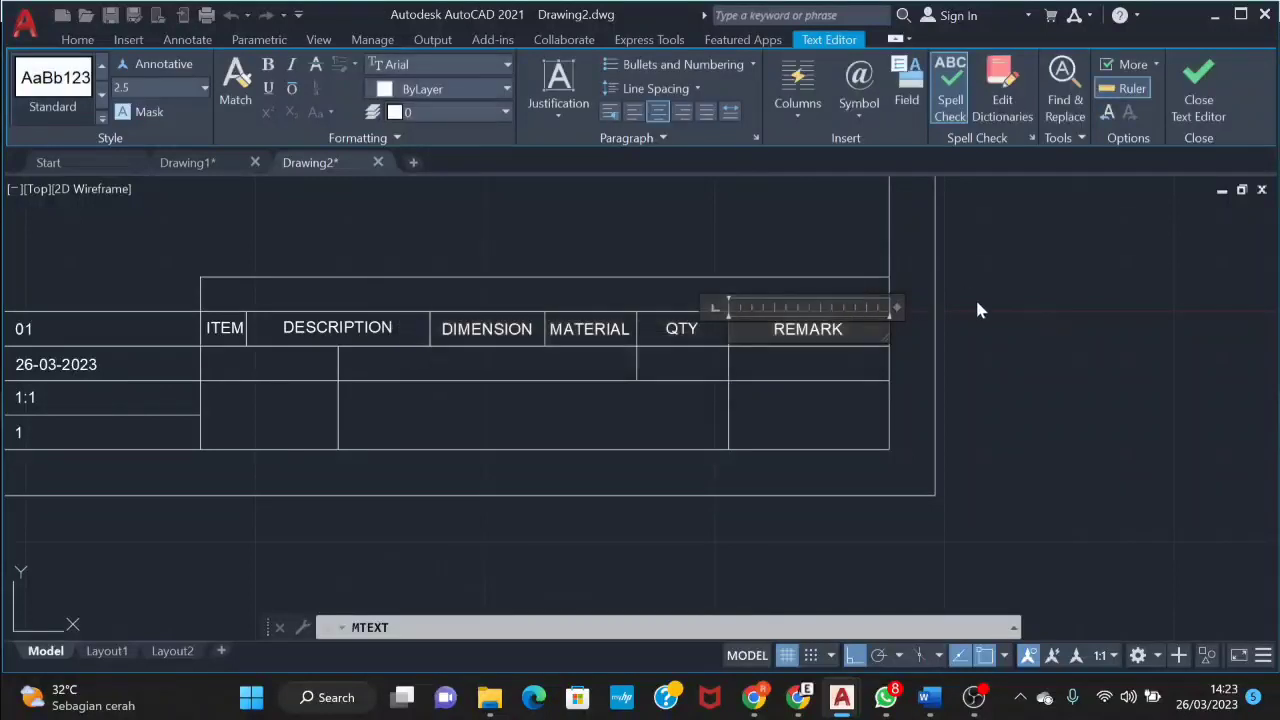
pyautogui.click(978, 310)
pyautogui.press('Escape')
pyautogui.press('Return')
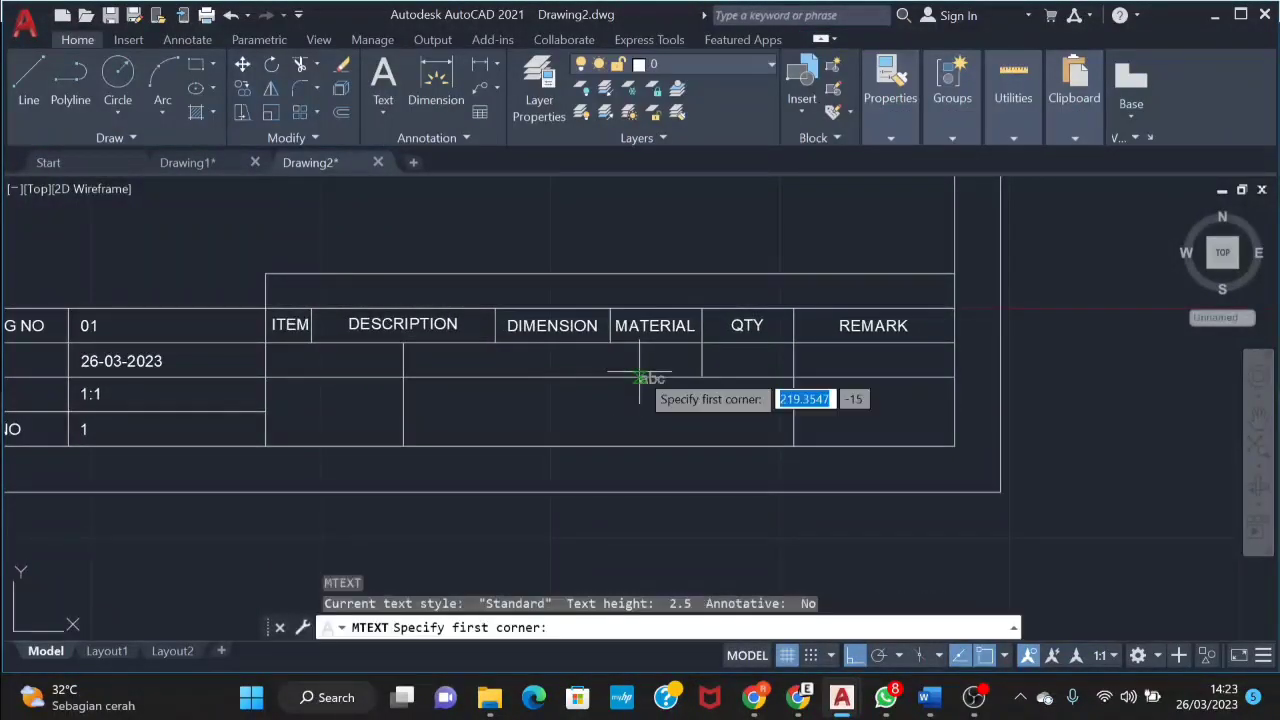
# Add MESSENGER middle-centred in the cell under ITEM
pyautogui.click(267, 344)
pyautogui.click(404, 380)
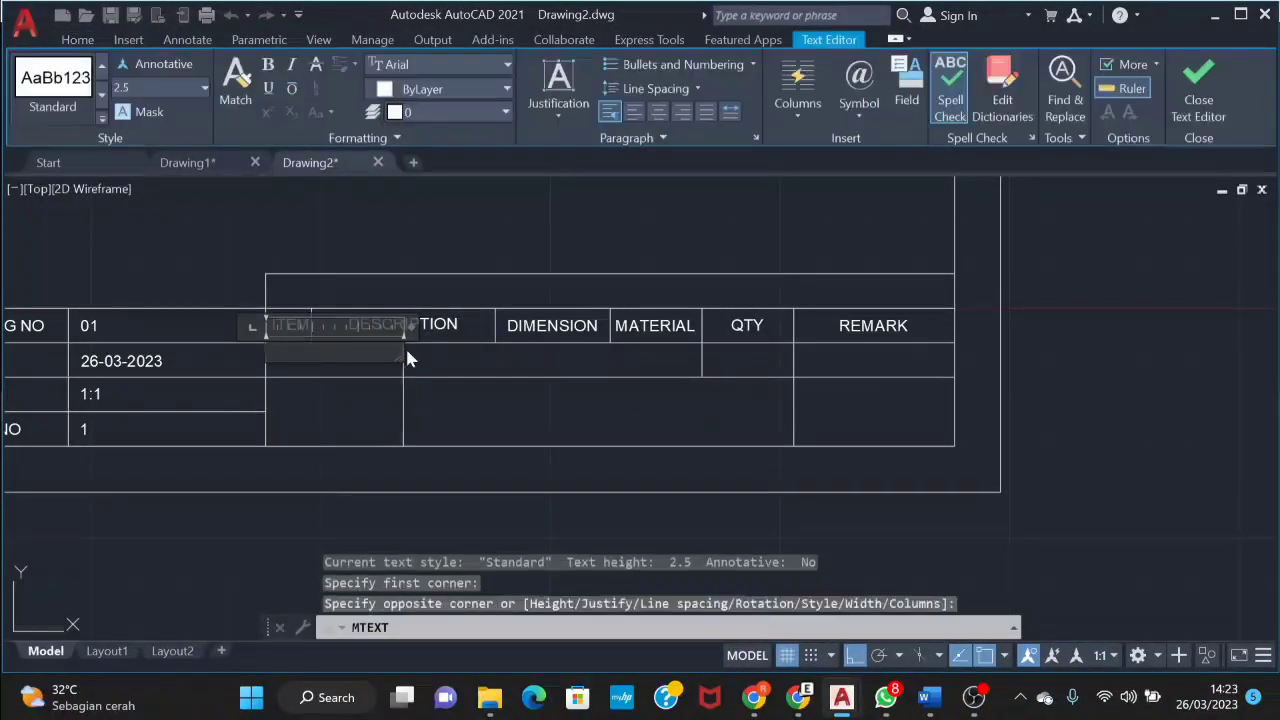
pyautogui.write('MESSENGER')
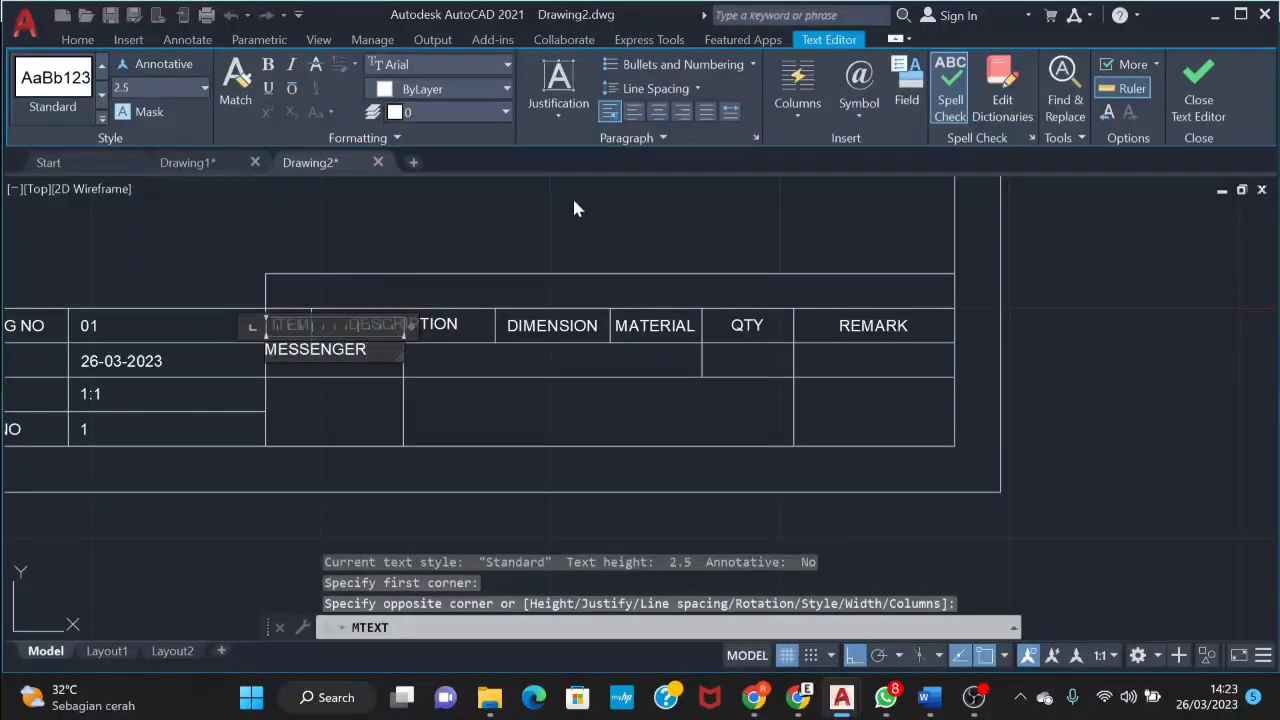
pyautogui.click(560, 108)
pyautogui.click(610, 231)
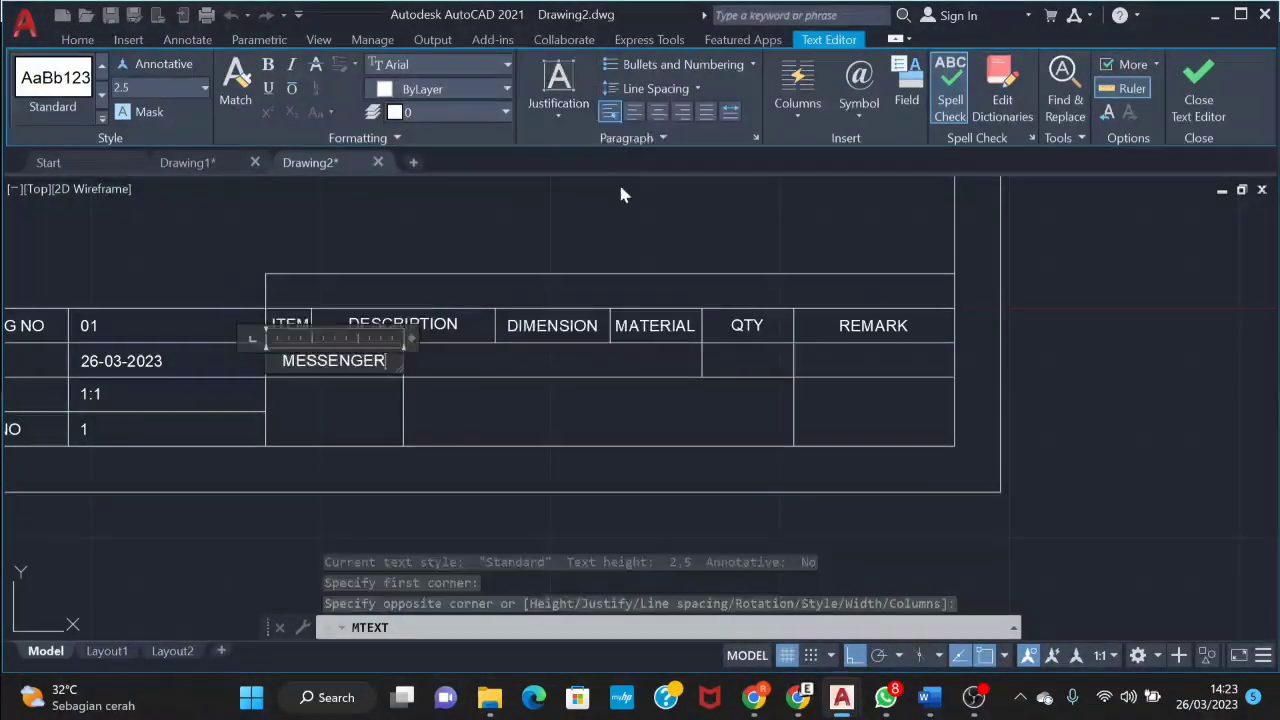
pyautogui.click(658, 111)
pyautogui.click(366, 240)
pyautogui.write('MT')
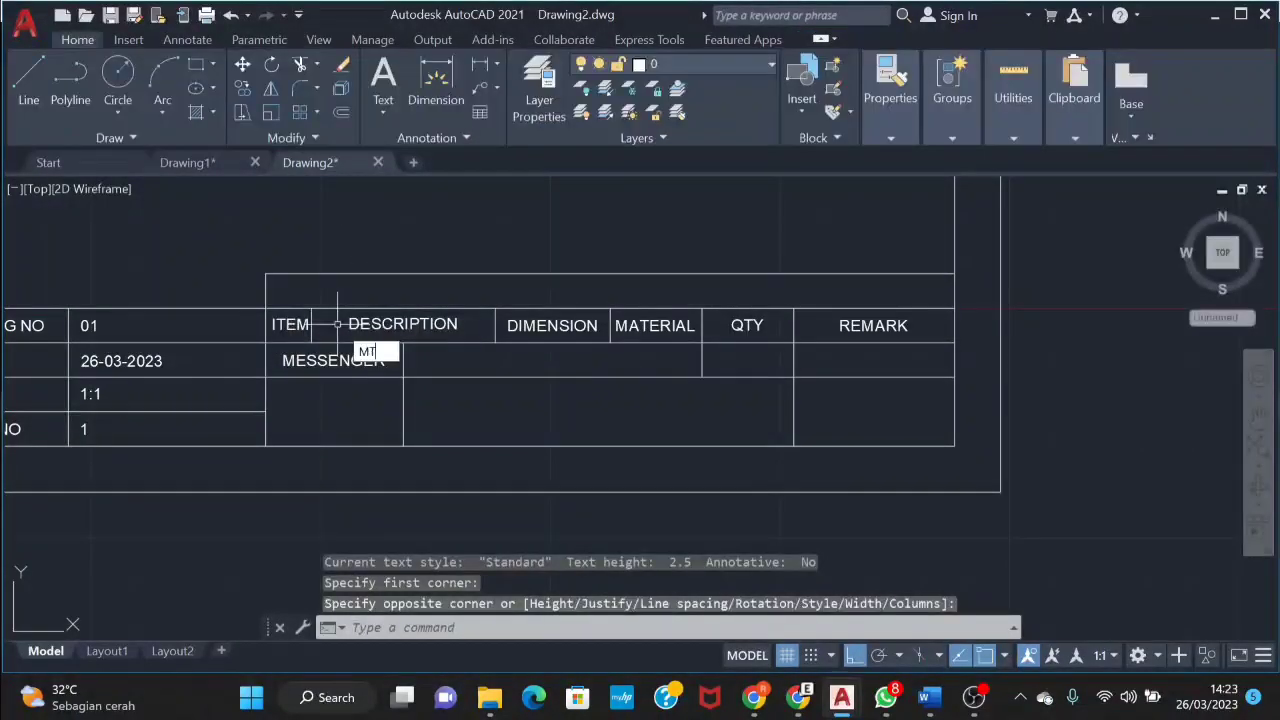
# Add a middle-left justified DRAWING NAME label in the cell below MESSENGER
pyautogui.press('Return')
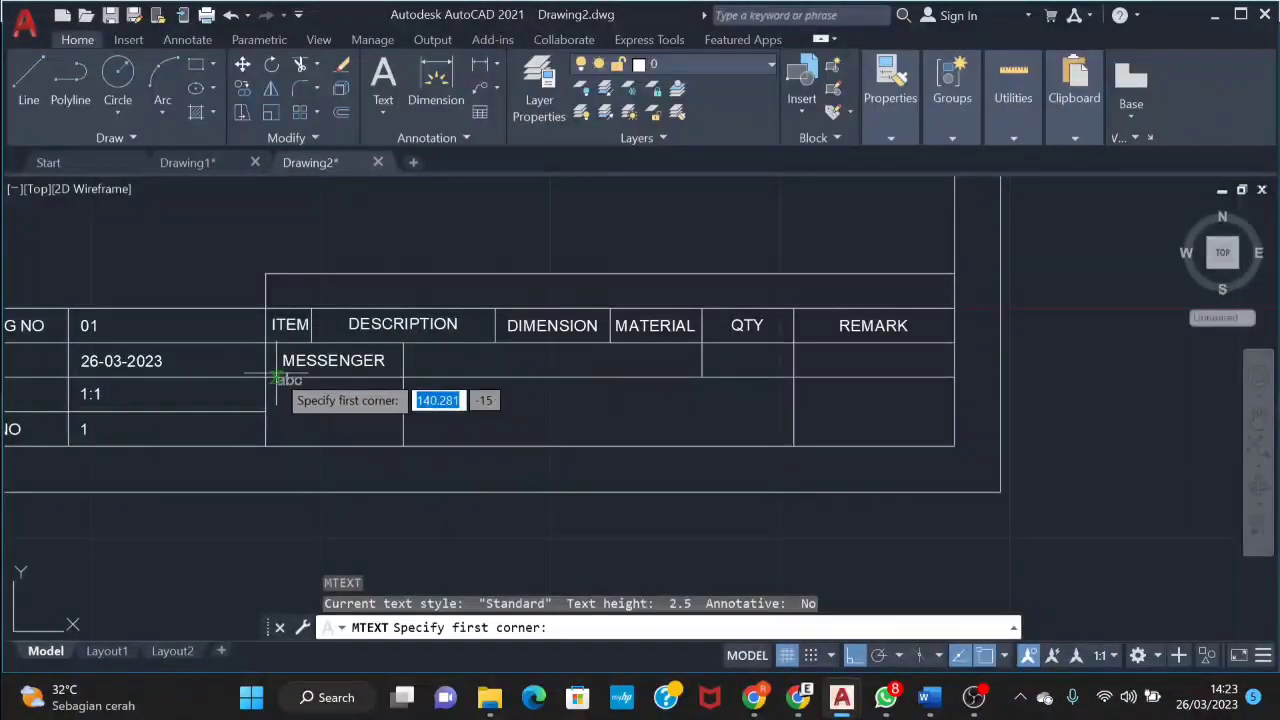
pyautogui.click(266, 382)
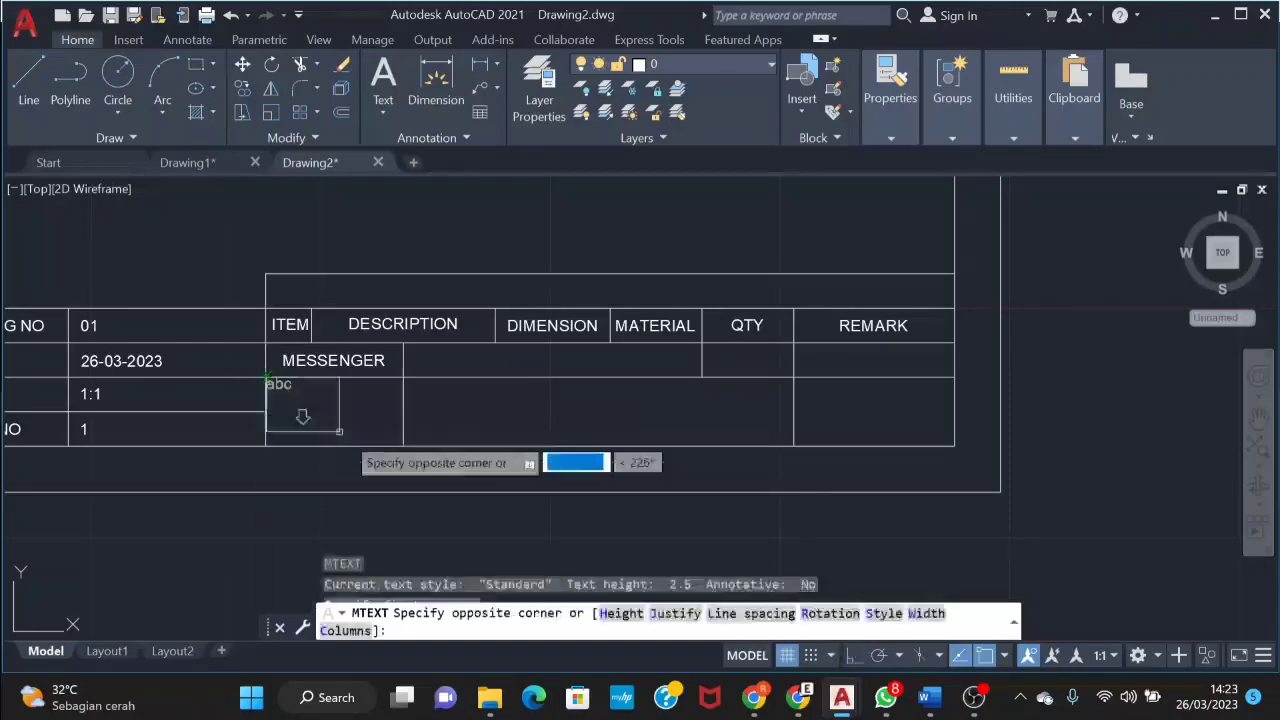
pyautogui.click(403, 445)
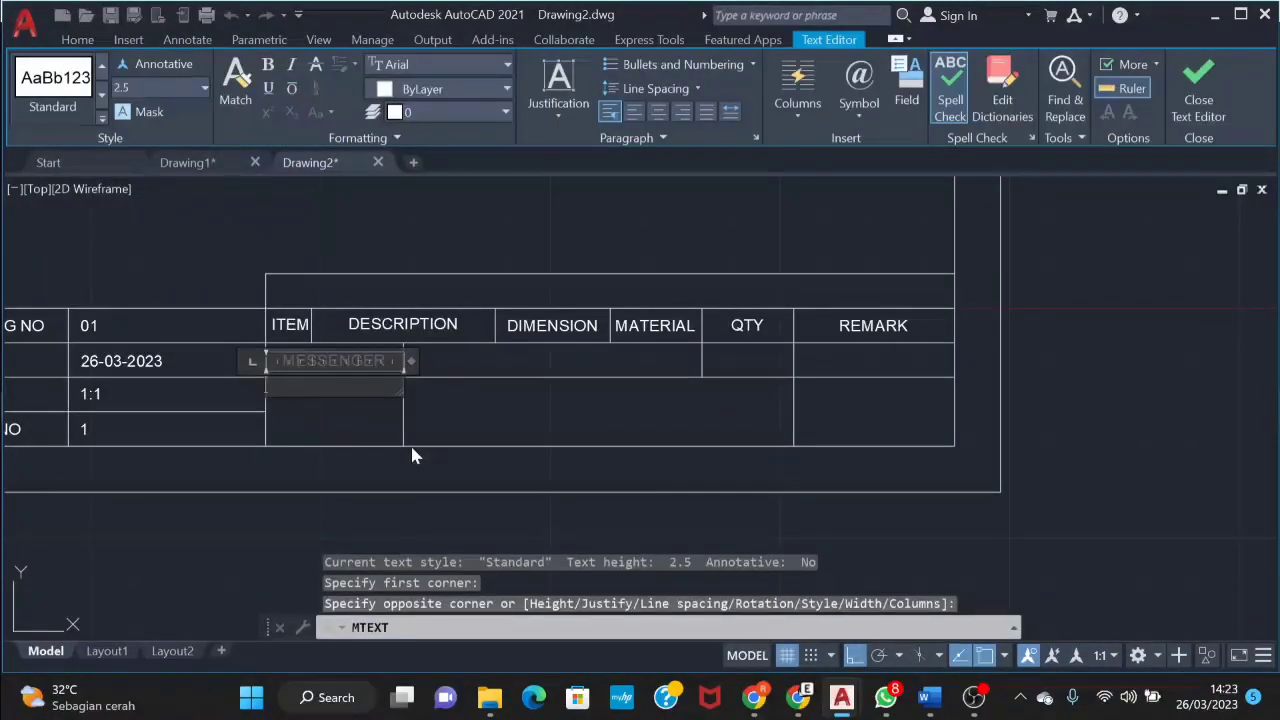
pyautogui.write('DRAWING')
pyautogui.press('BackSpace')
pyautogui.press('BackSpace')
pyautogui.press('BackSpace')
pyautogui.write('ING')
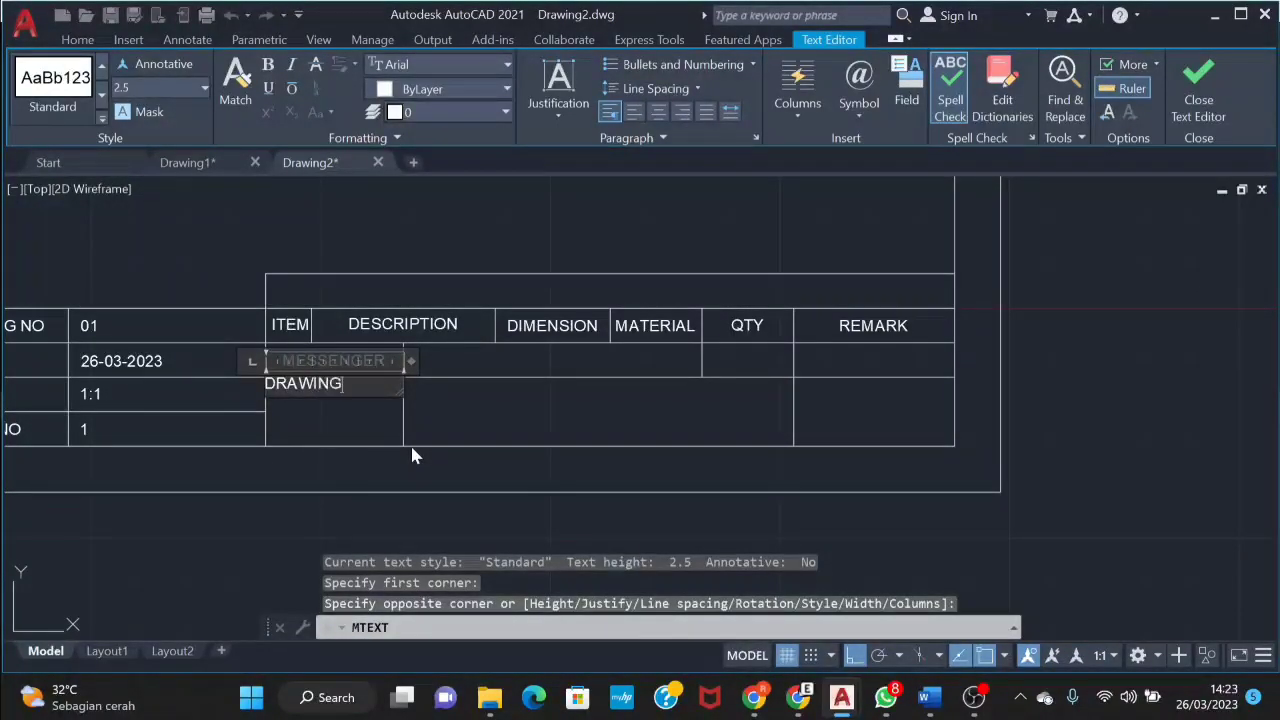
pyautogui.write(' NAME')
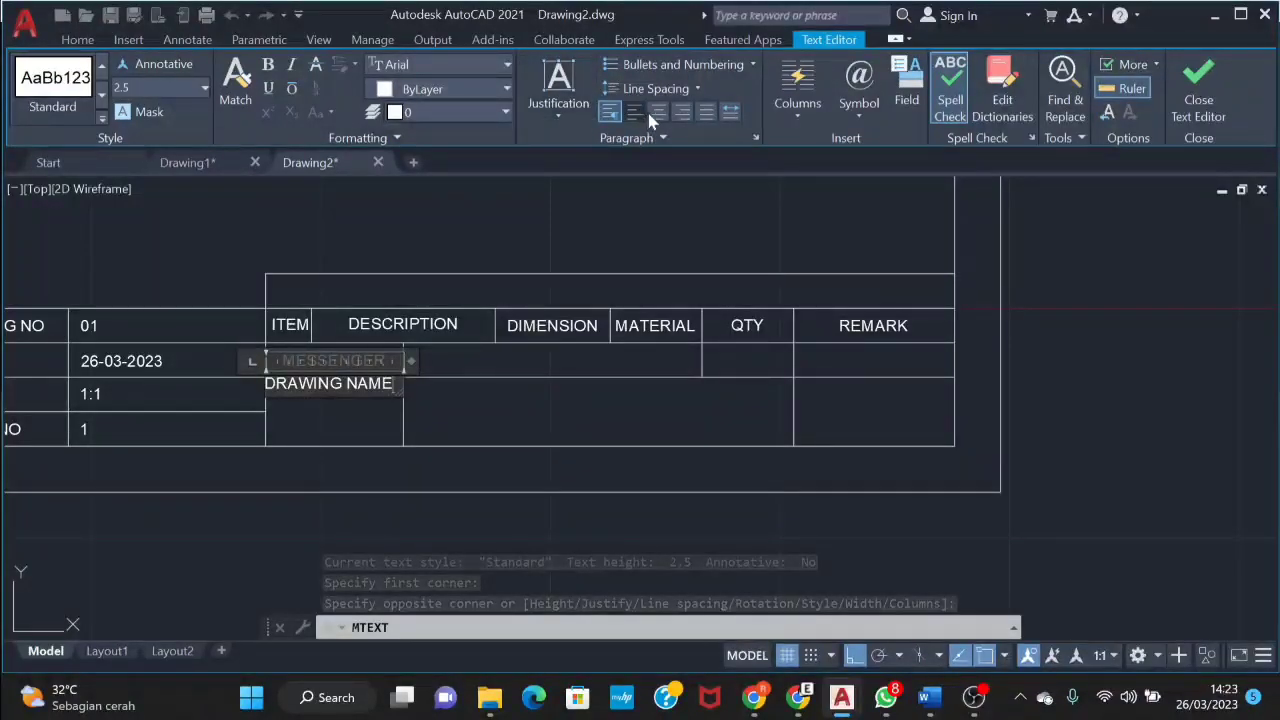
pyautogui.click(657, 111)
pyautogui.click(559, 110)
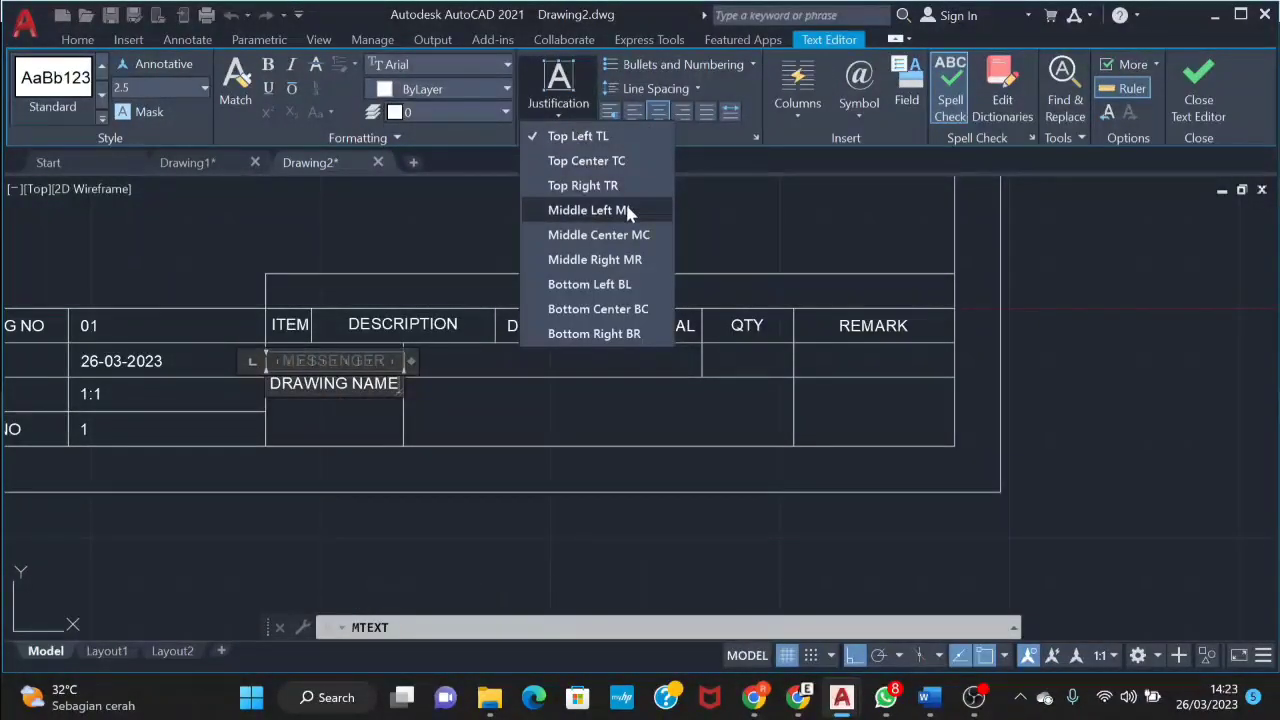
pyautogui.click(628, 212)
pyautogui.press('Escape')
pyautogui.press('Escape')
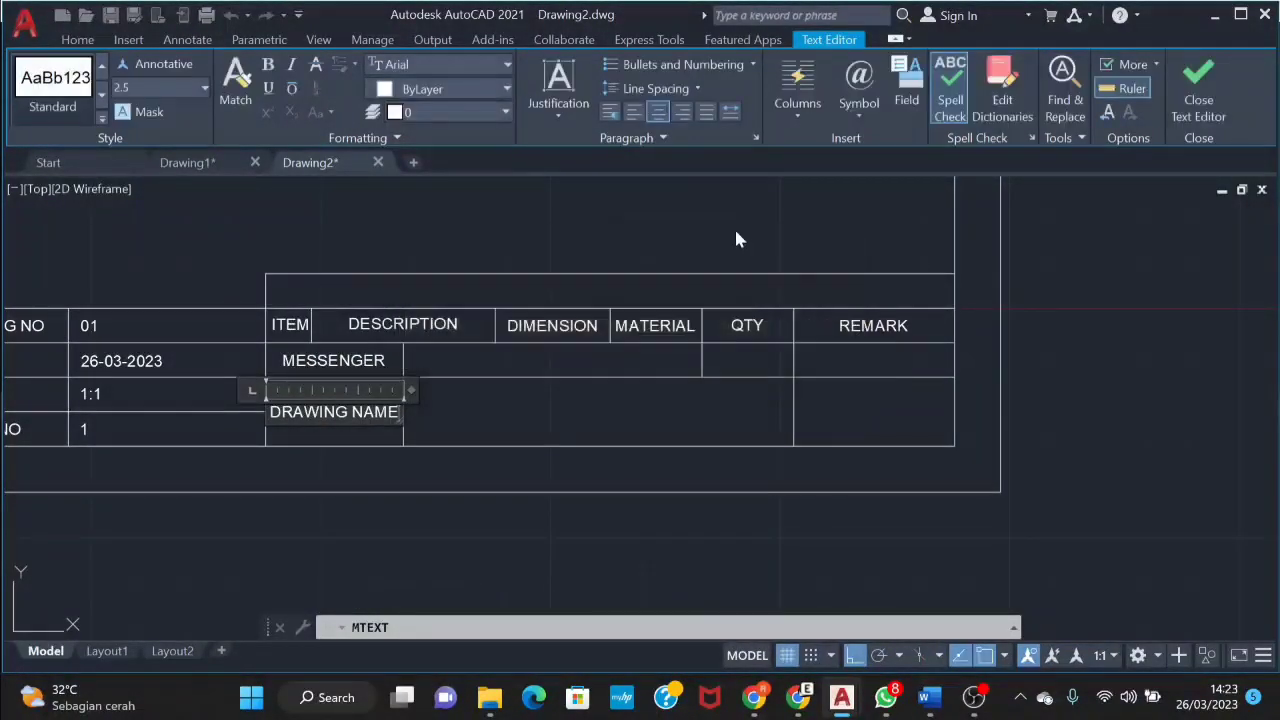
pyautogui.click(736, 240)
pyautogui.press('Return')
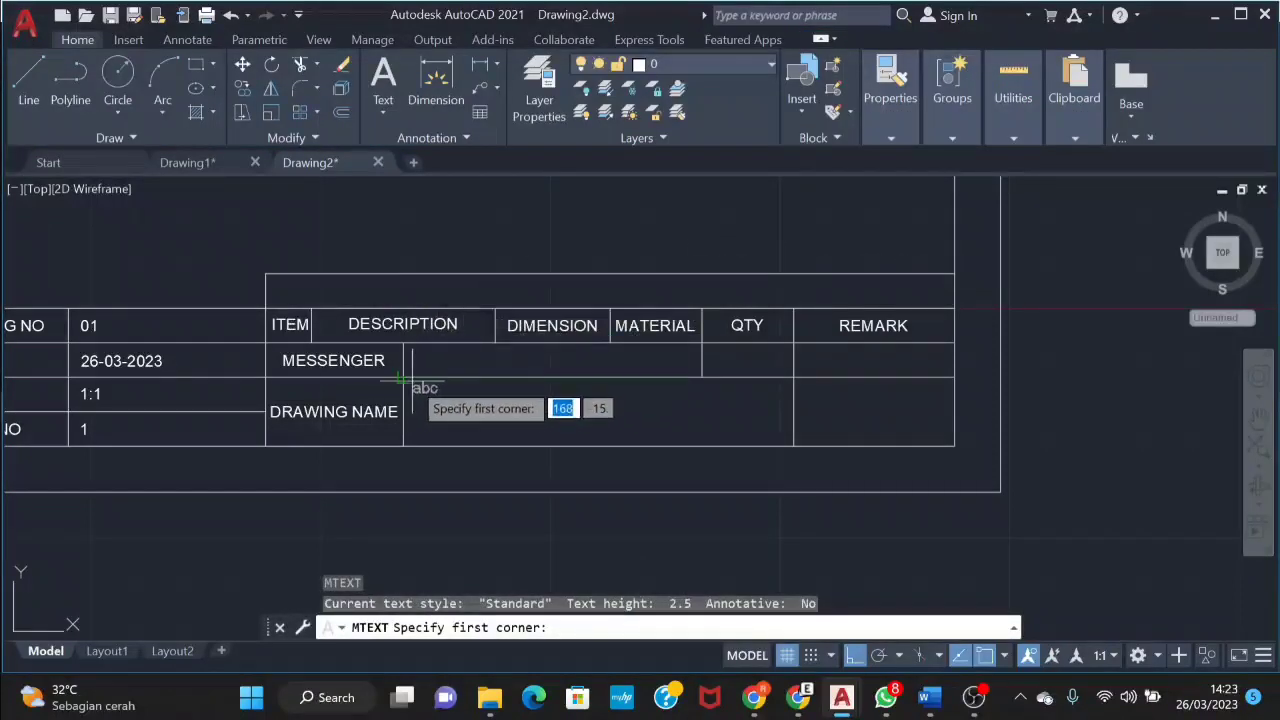
# Write FLANGED COUPLING middle-centred in the drawing-name value cell
pyautogui.click(402, 380)
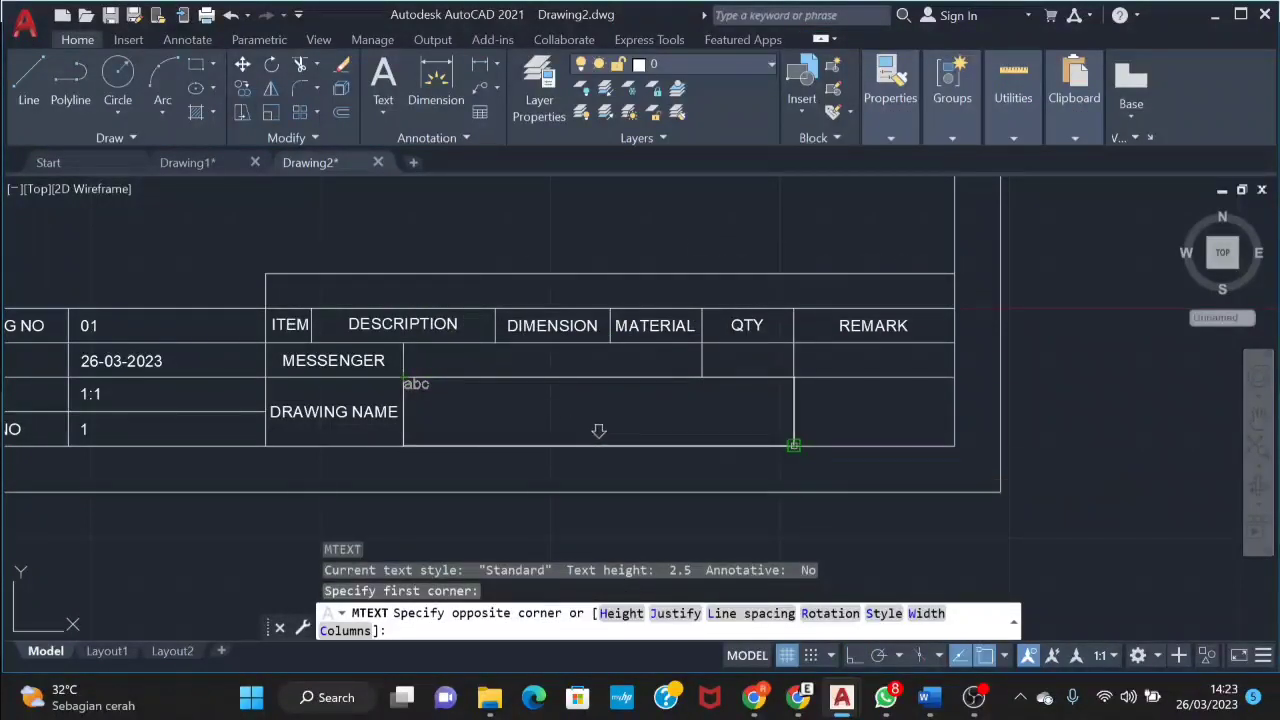
pyautogui.click(792, 443)
pyautogui.write('F')
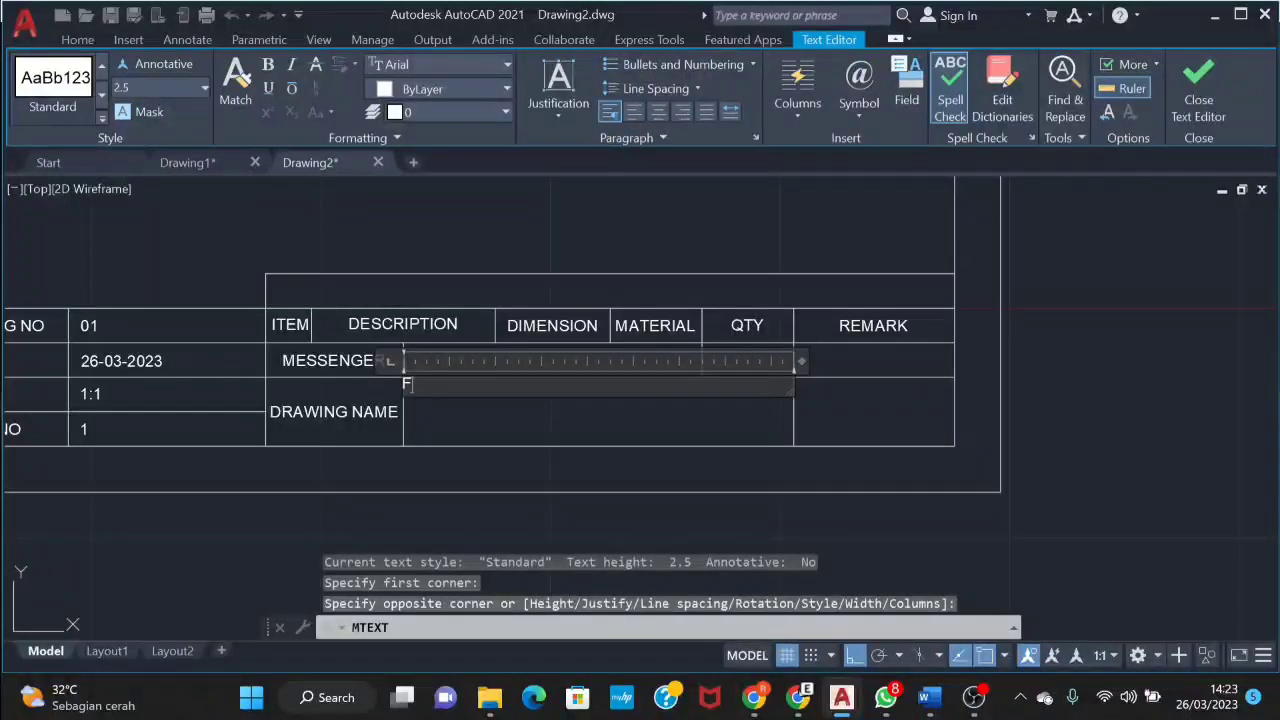
pyautogui.press('BackSpace')
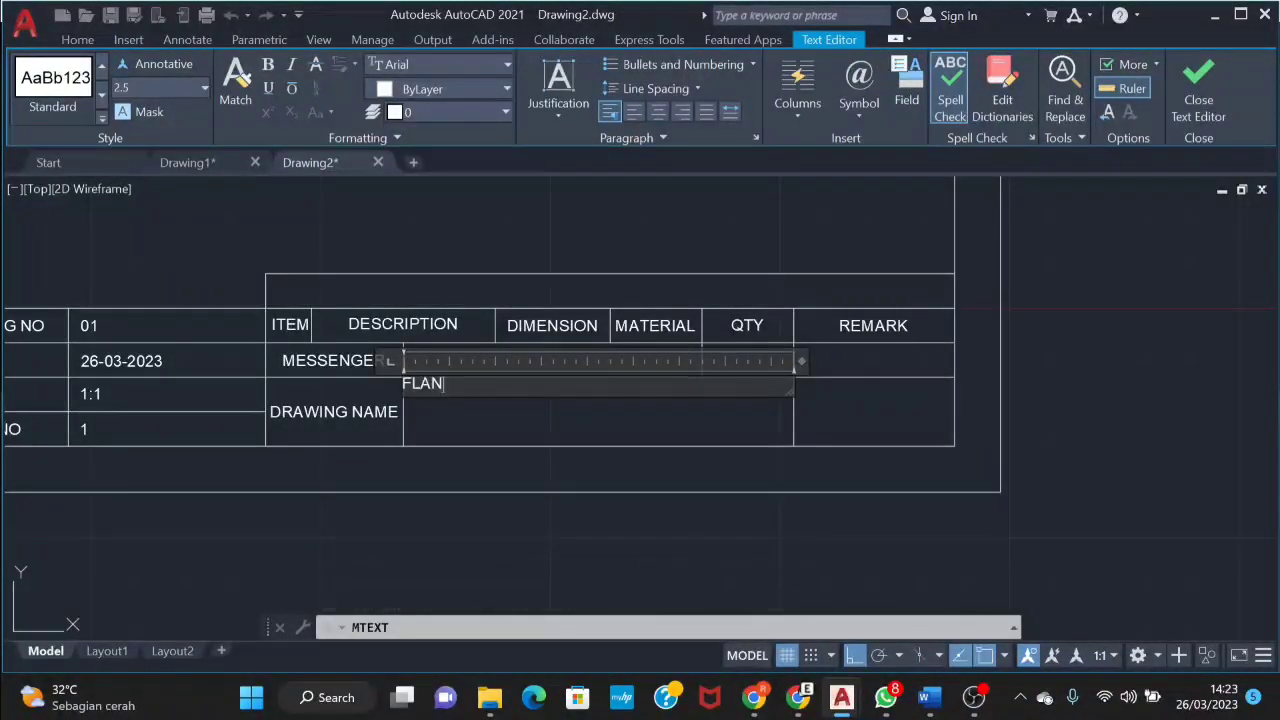
pyautogui.write('GED COUP')
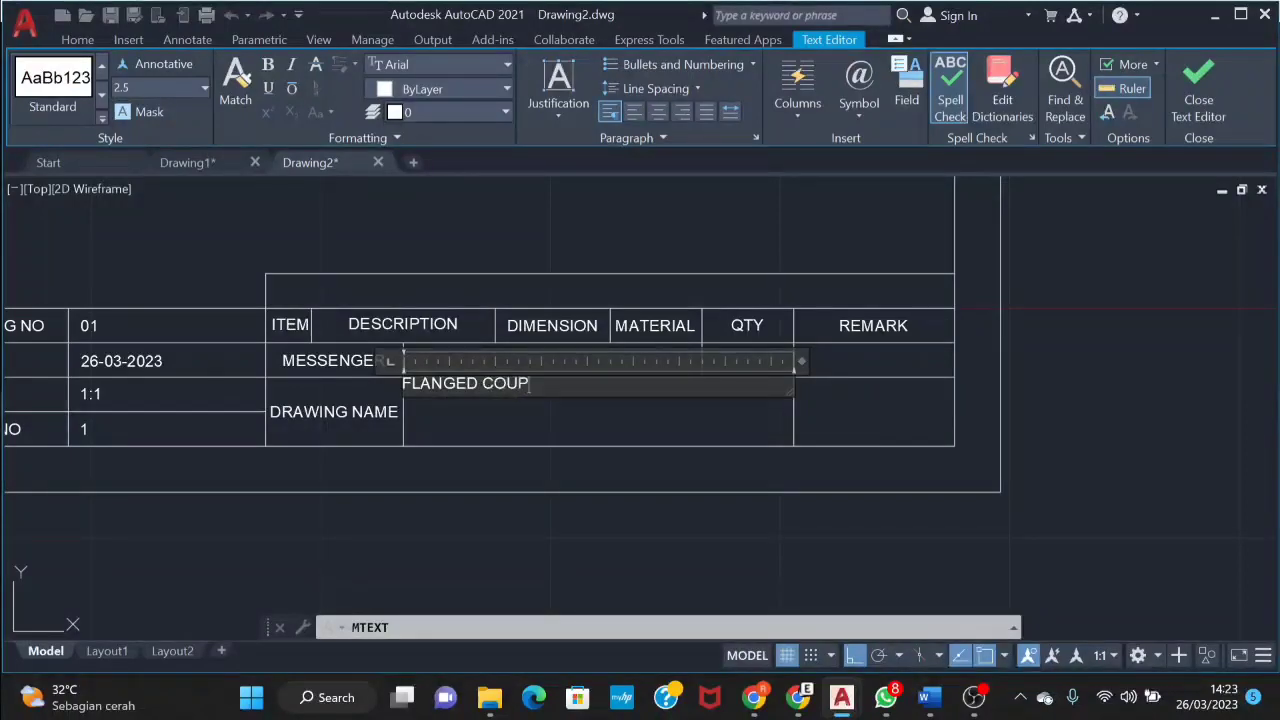
pyautogui.write('LING')
pyautogui.click(561, 115)
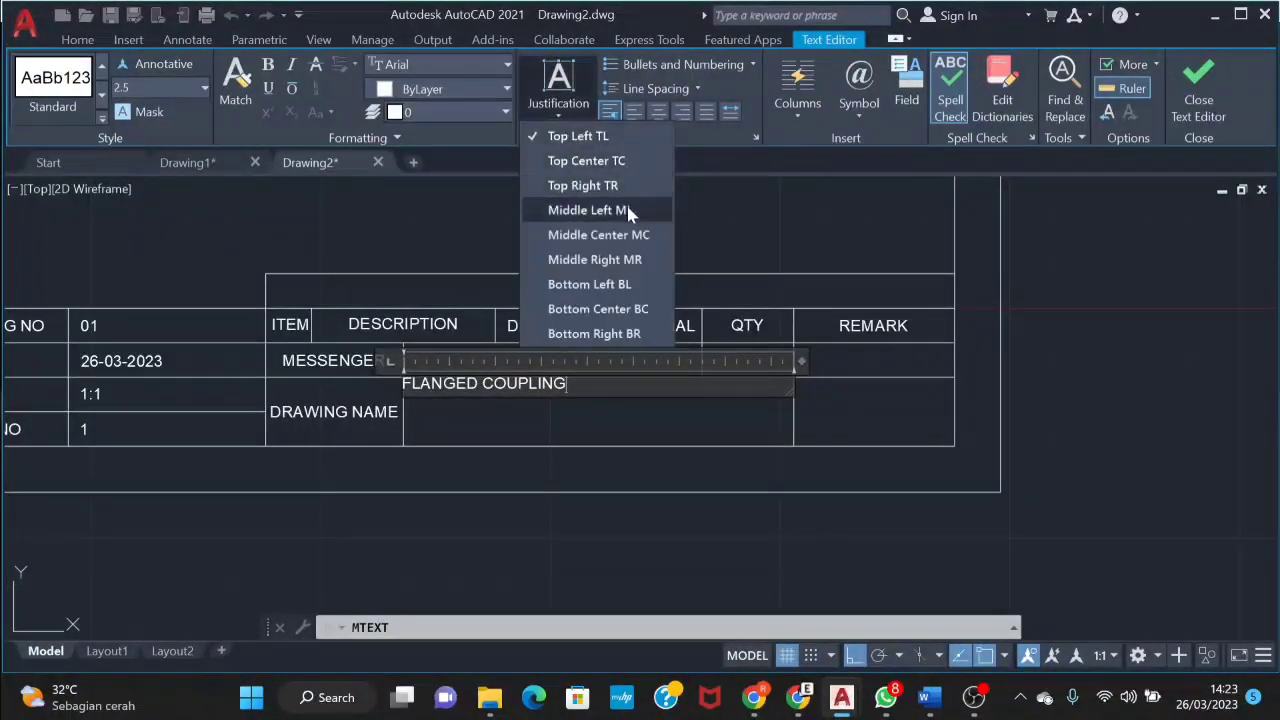
pyautogui.click(634, 232)
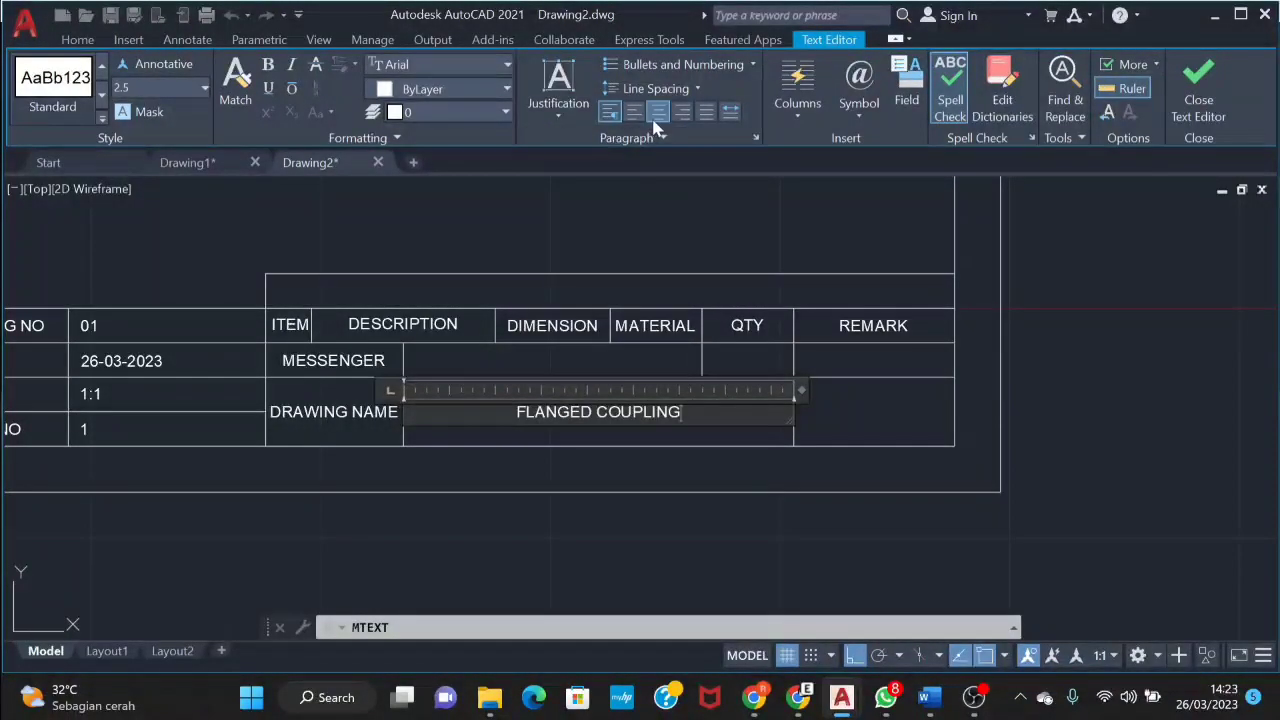
pyautogui.click(676, 112)
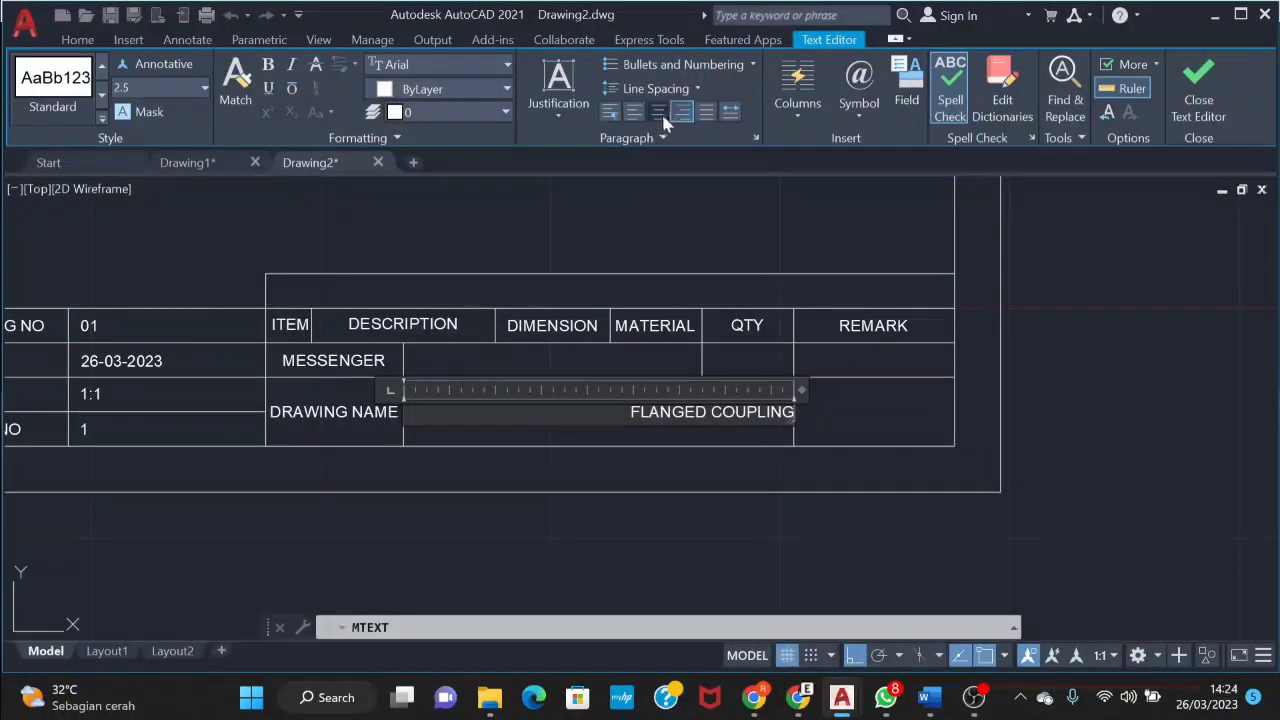
pyautogui.click(1142, 414)
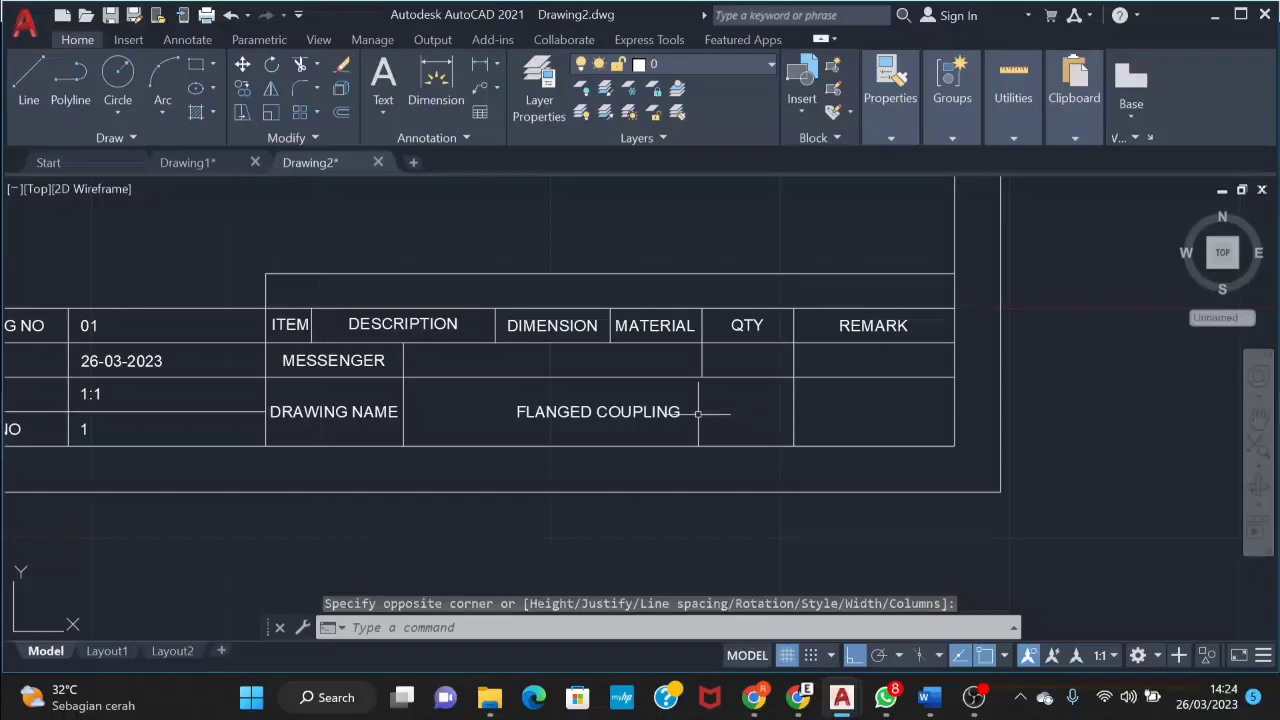
# Add a middle-centred FILENAME label in the cell below QTY
pyautogui.press('Return')
pyautogui.click(703, 343)
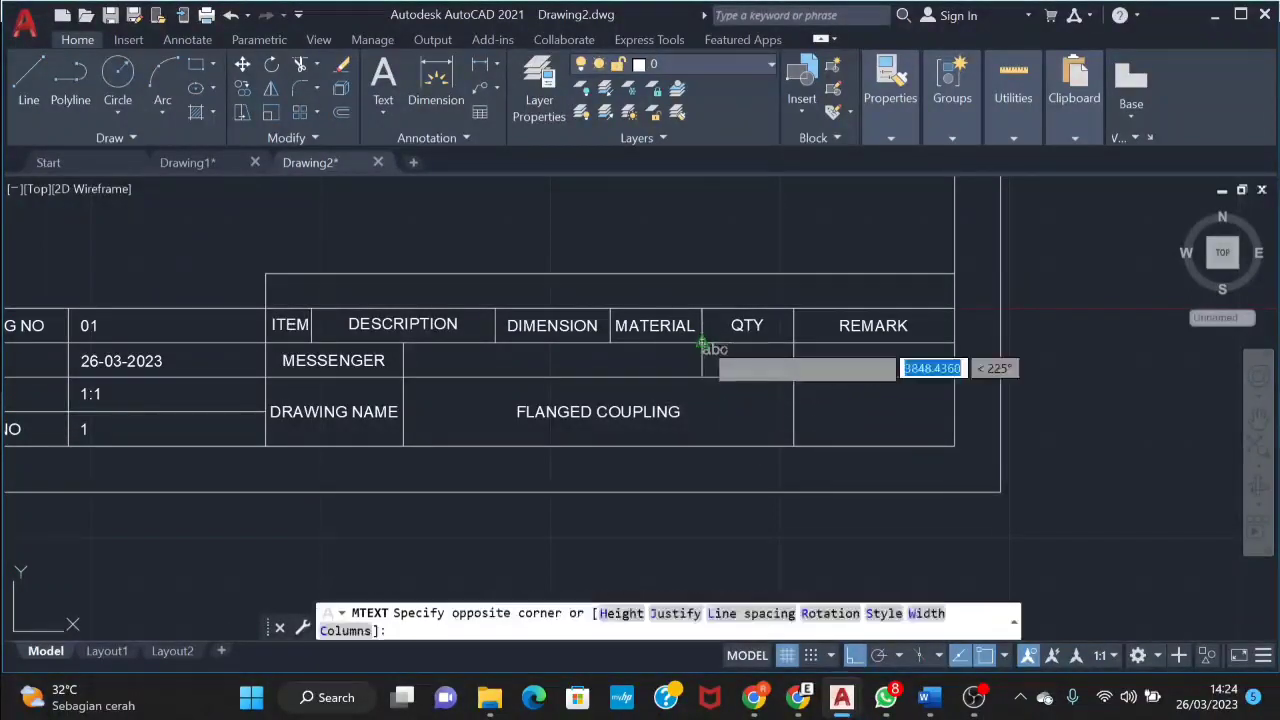
pyautogui.click(794, 378)
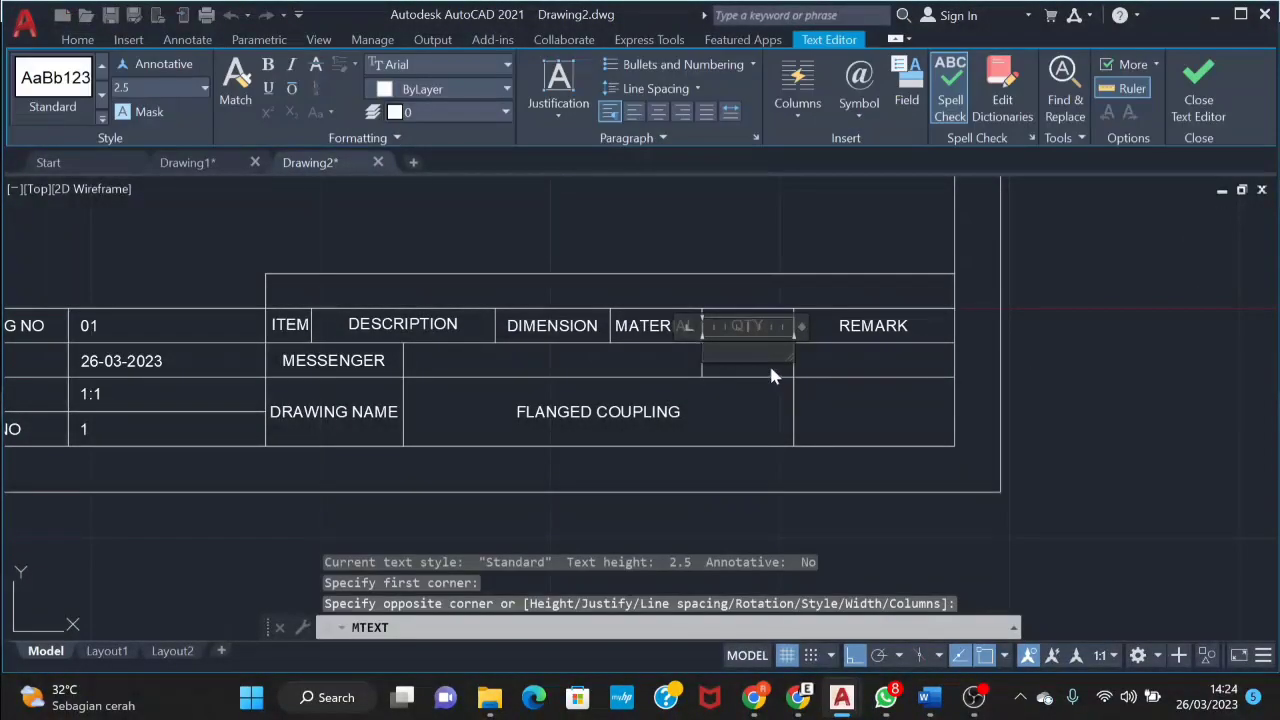
pyautogui.write('FILE')
pyautogui.press('BackSpace')
pyautogui.write('ENAME')
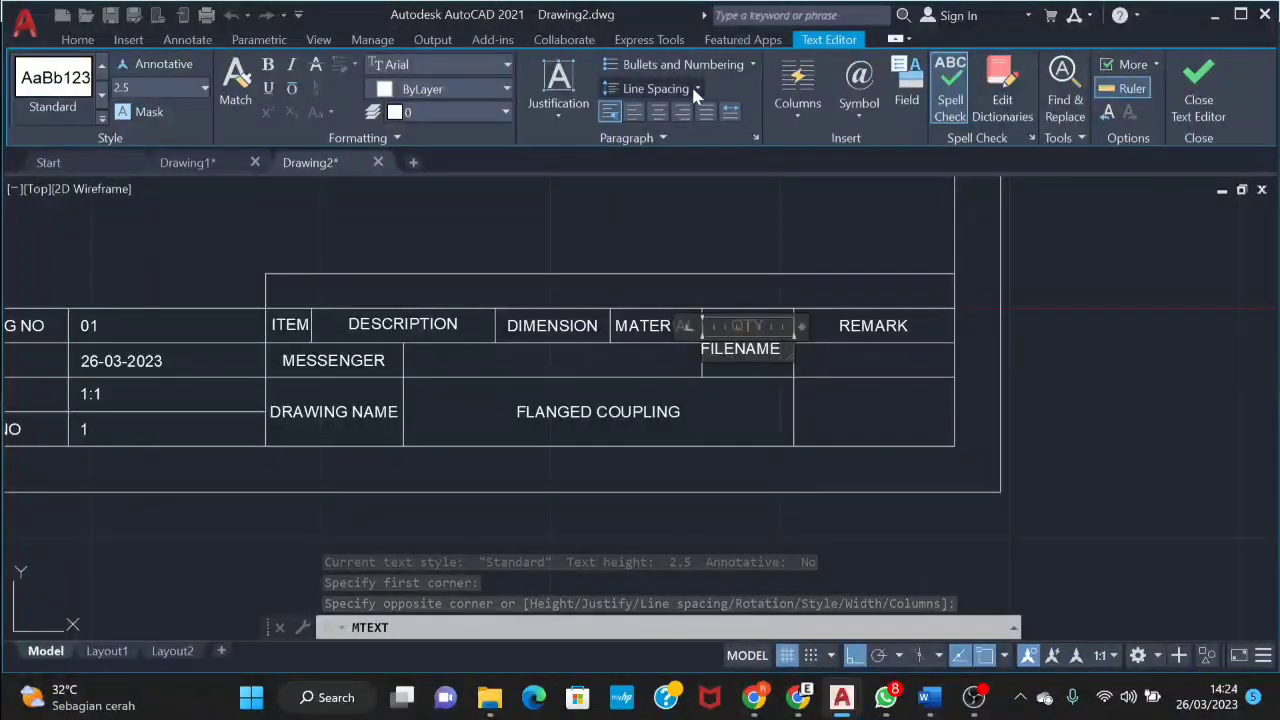
pyautogui.click(578, 109)
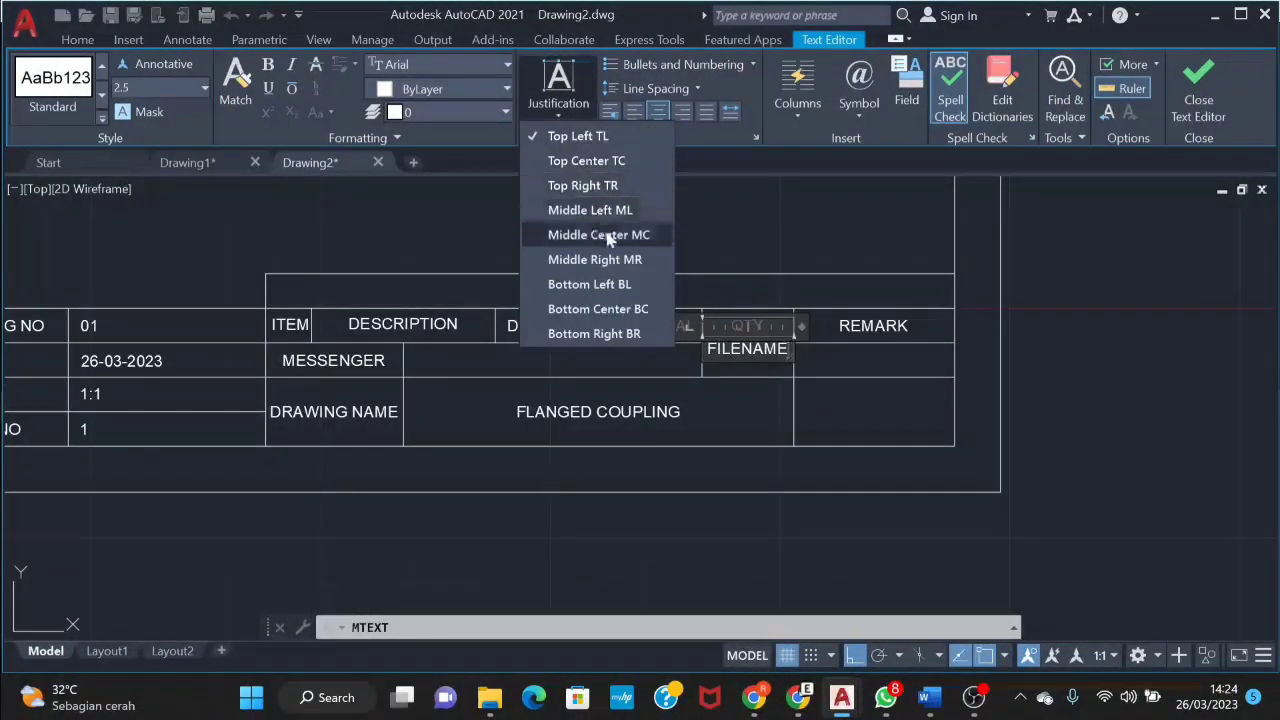
pyautogui.click(604, 236)
pyautogui.click(342, 357)
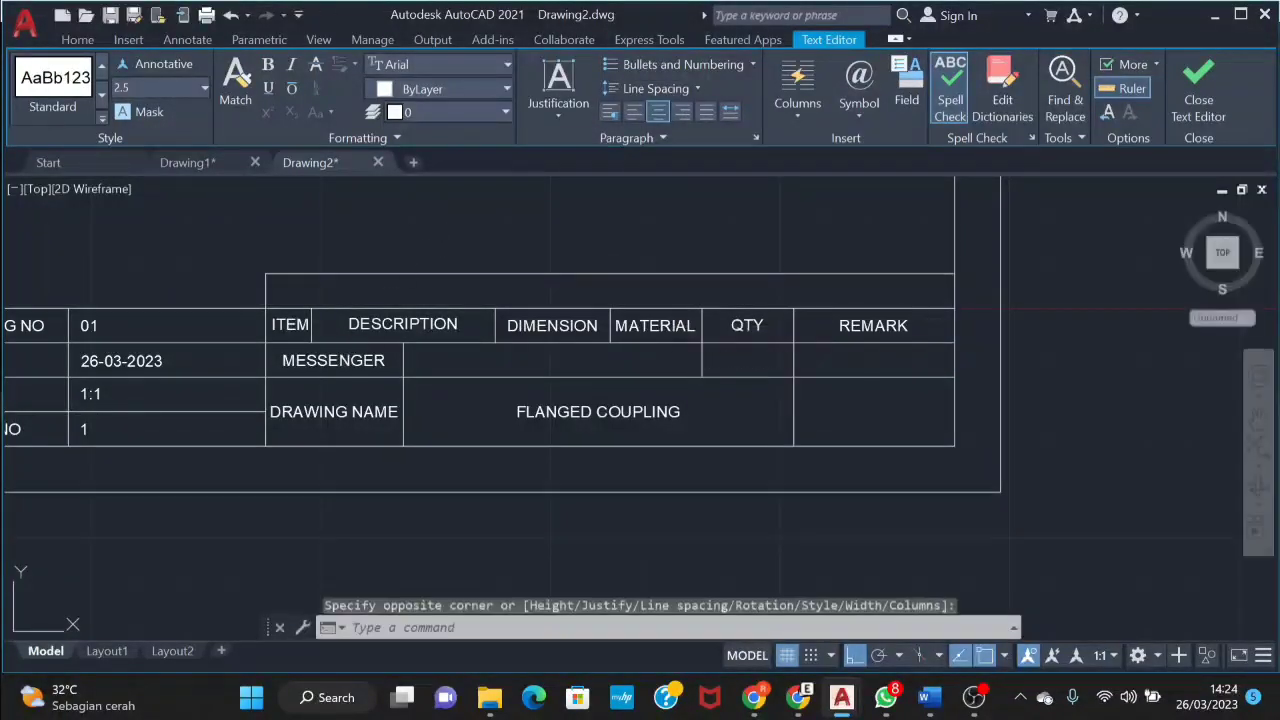
# Delete the old DESCRIPTION heading text
pyautogui.press('Escape')
pyautogui.click(400, 325)
pyautogui.rightClick(407, 342)
pyautogui.press('Escape')
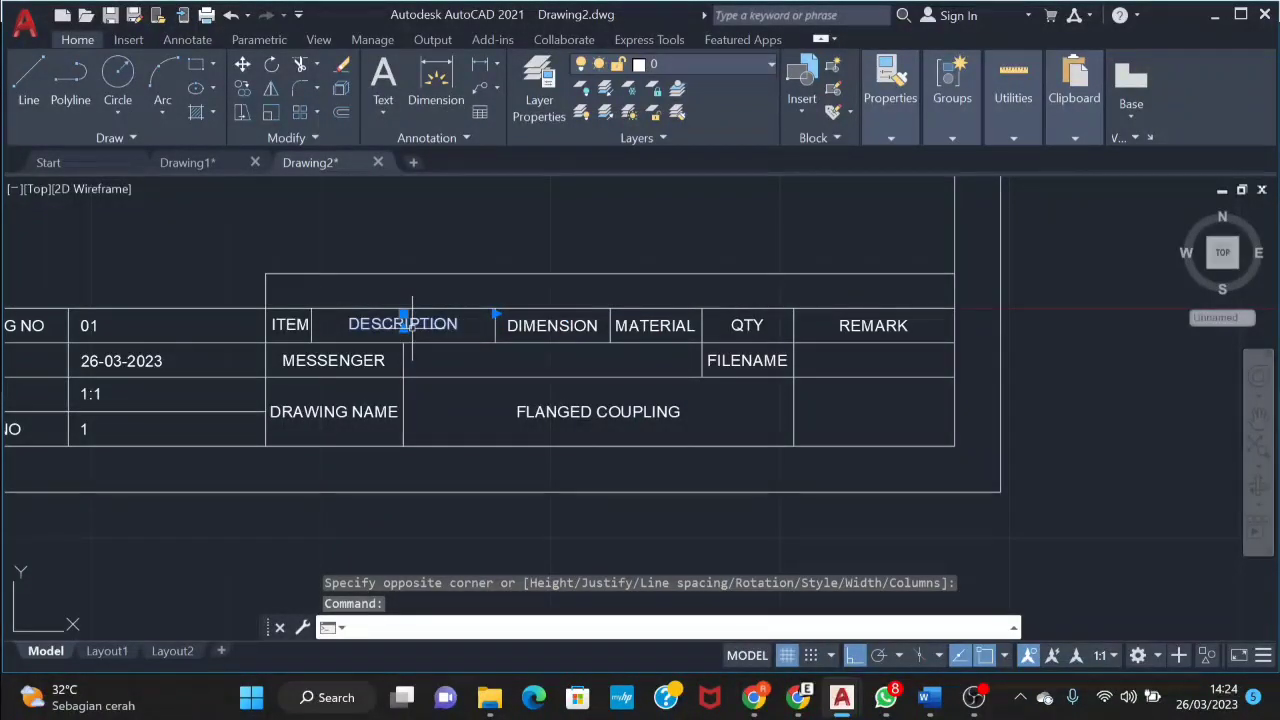
pyautogui.press('Escape')
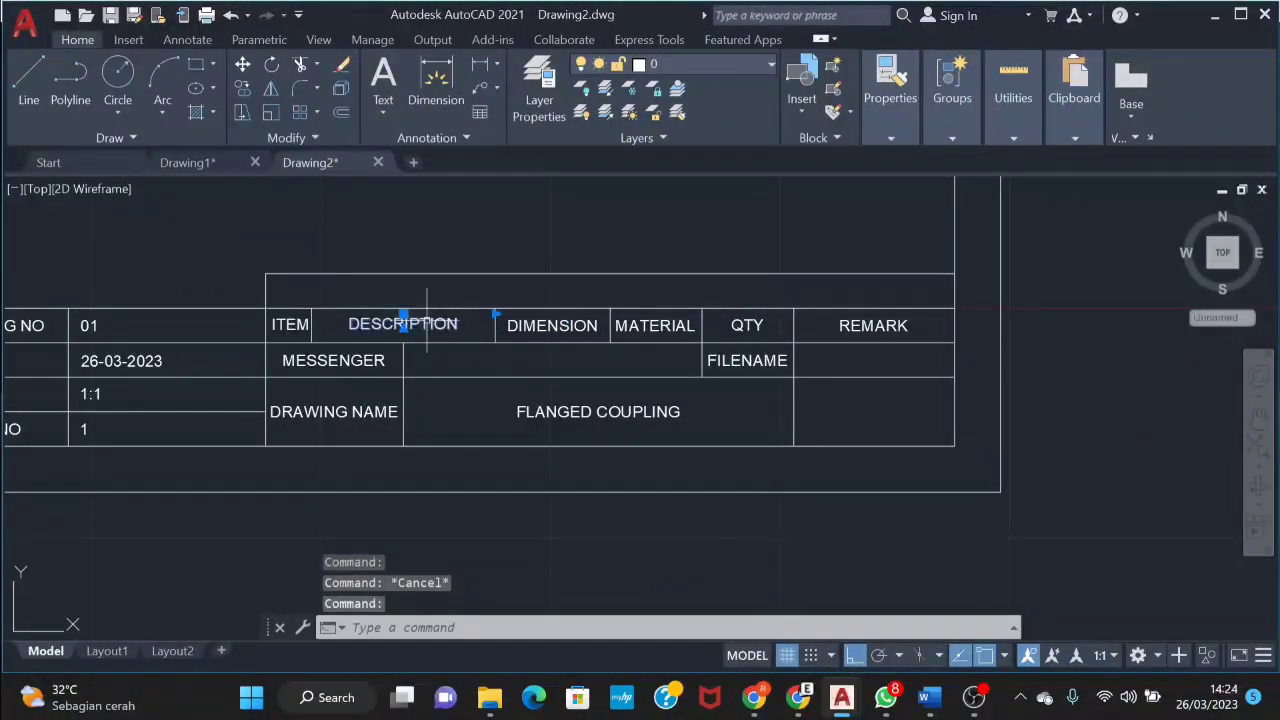
pyautogui.press('Delete')
# Rewrite DESCRIPTION as middle-centred text in its header cell
pyautogui.write('mt')
pyautogui.press('Return')
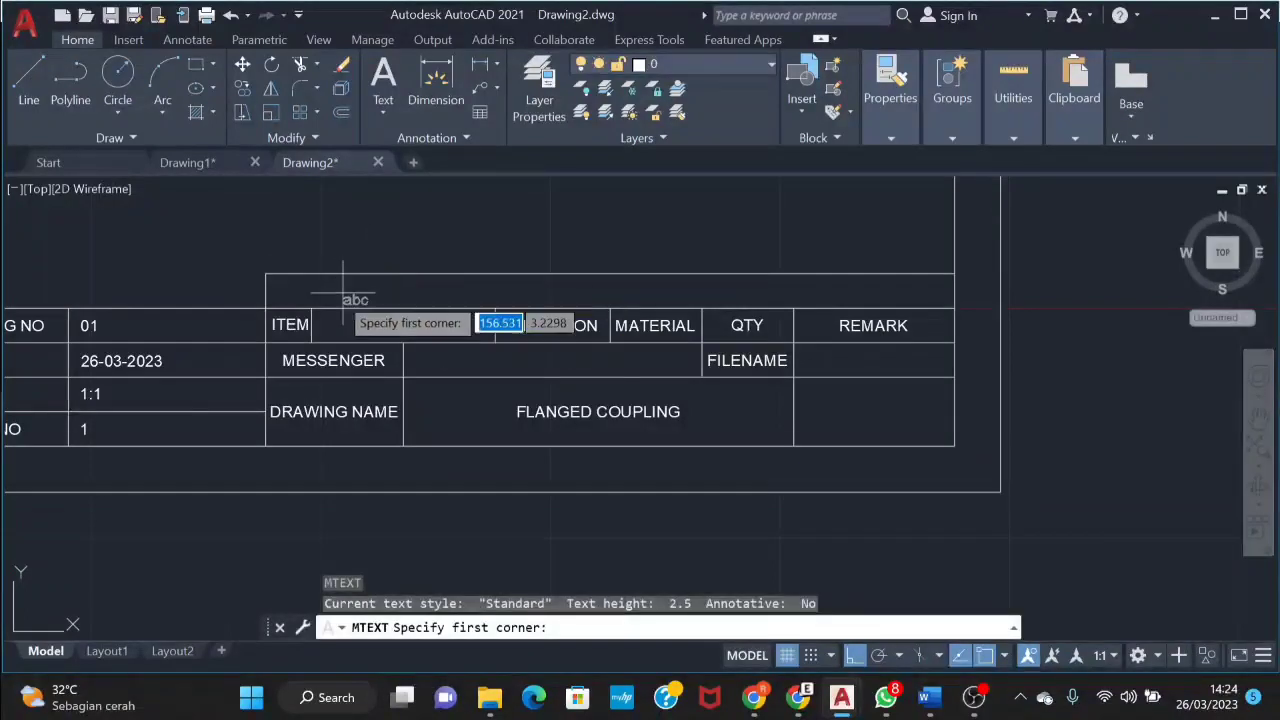
pyautogui.click(318, 311)
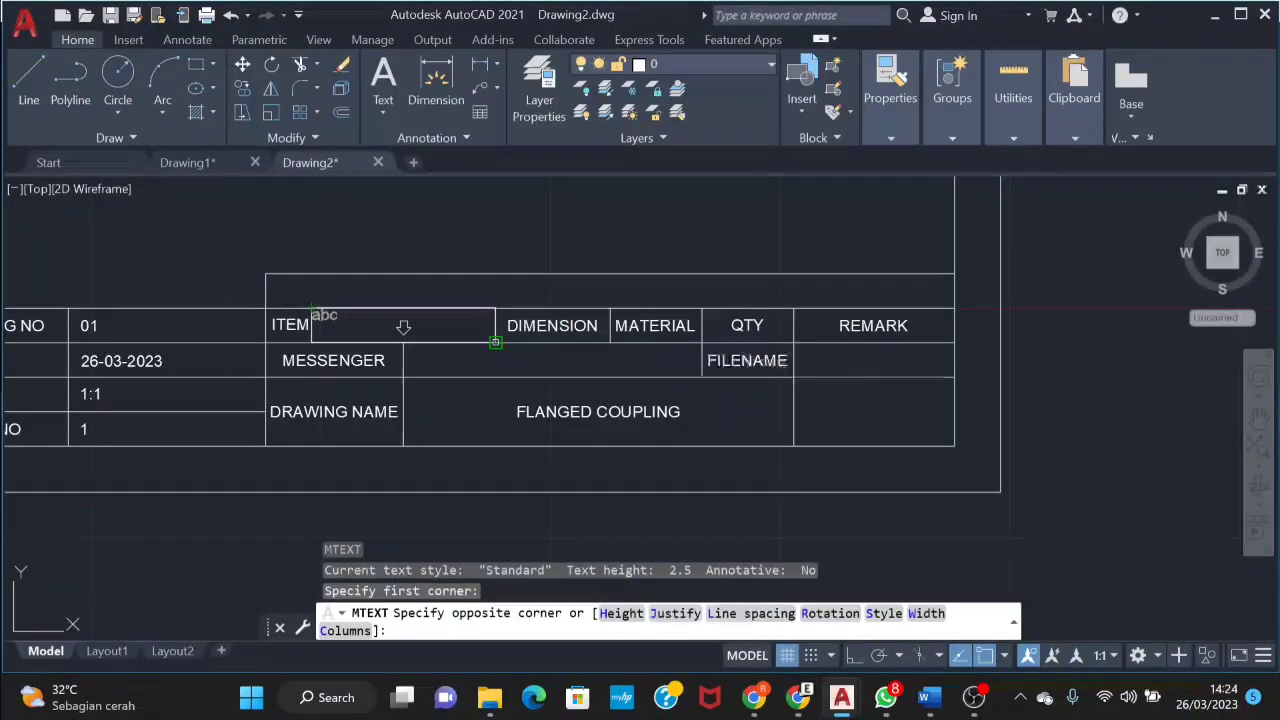
pyautogui.click(496, 344)
pyautogui.write('DESCRI')
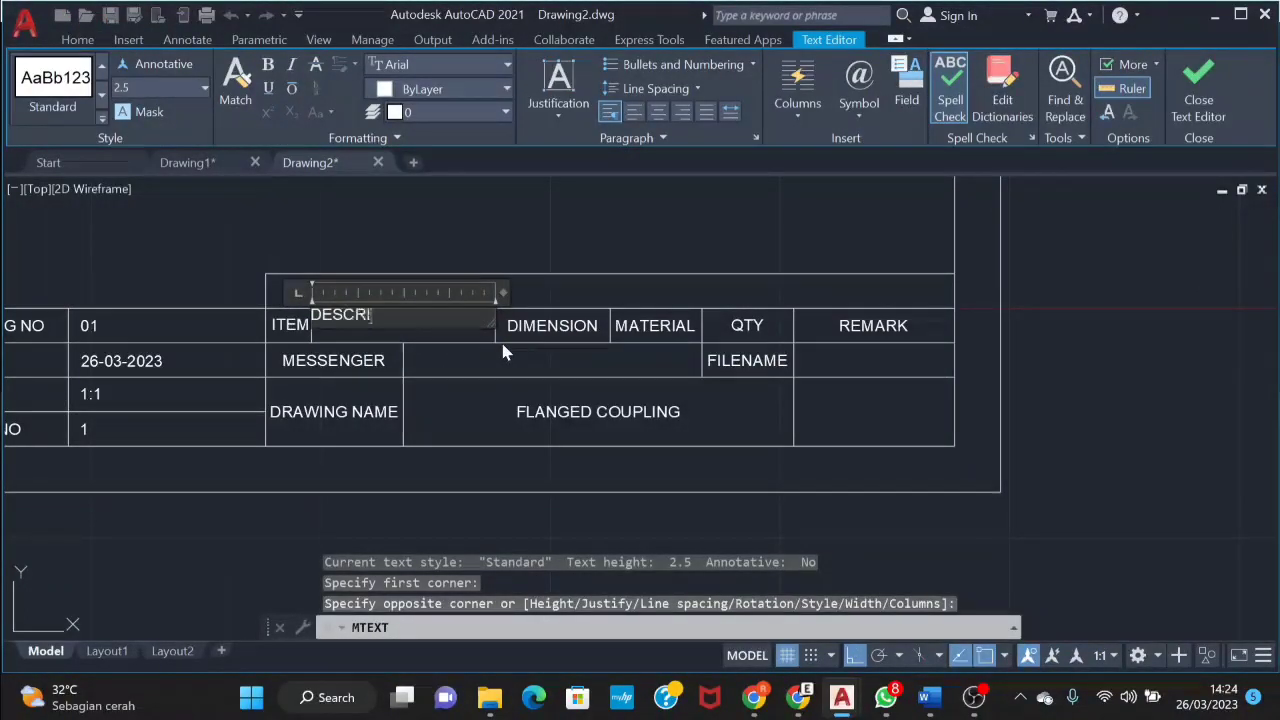
pyautogui.write('PTION')
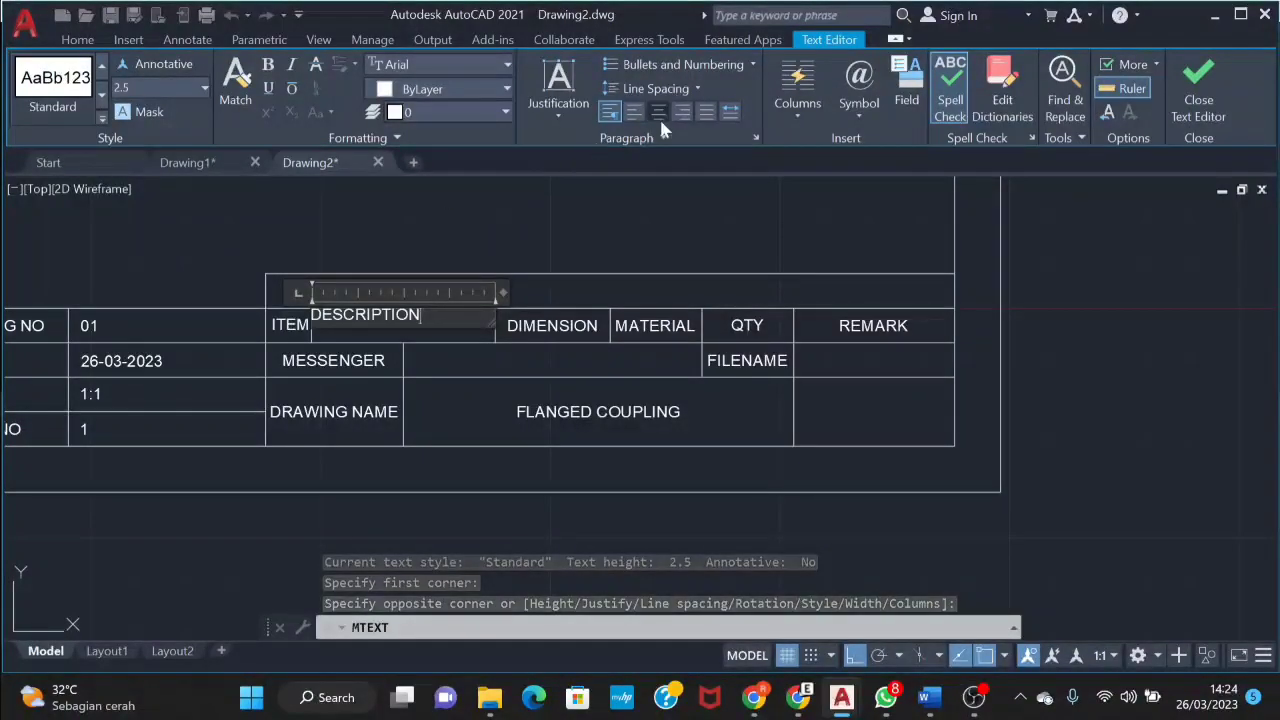
pyautogui.click(659, 117)
pyautogui.click(560, 115)
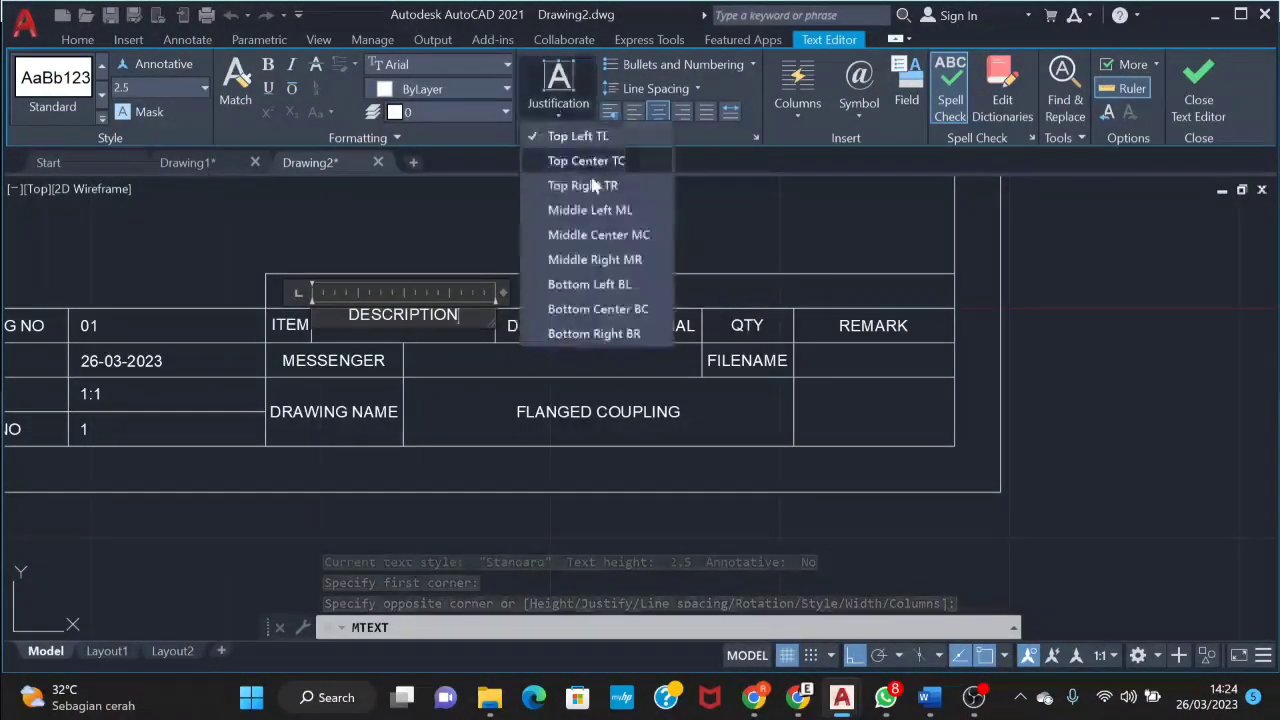
pyautogui.click(598, 234)
pyautogui.click(300, 325)
# Replace the ITEM heading with a new middle-centred ITEM label
pyautogui.click(354, 345)
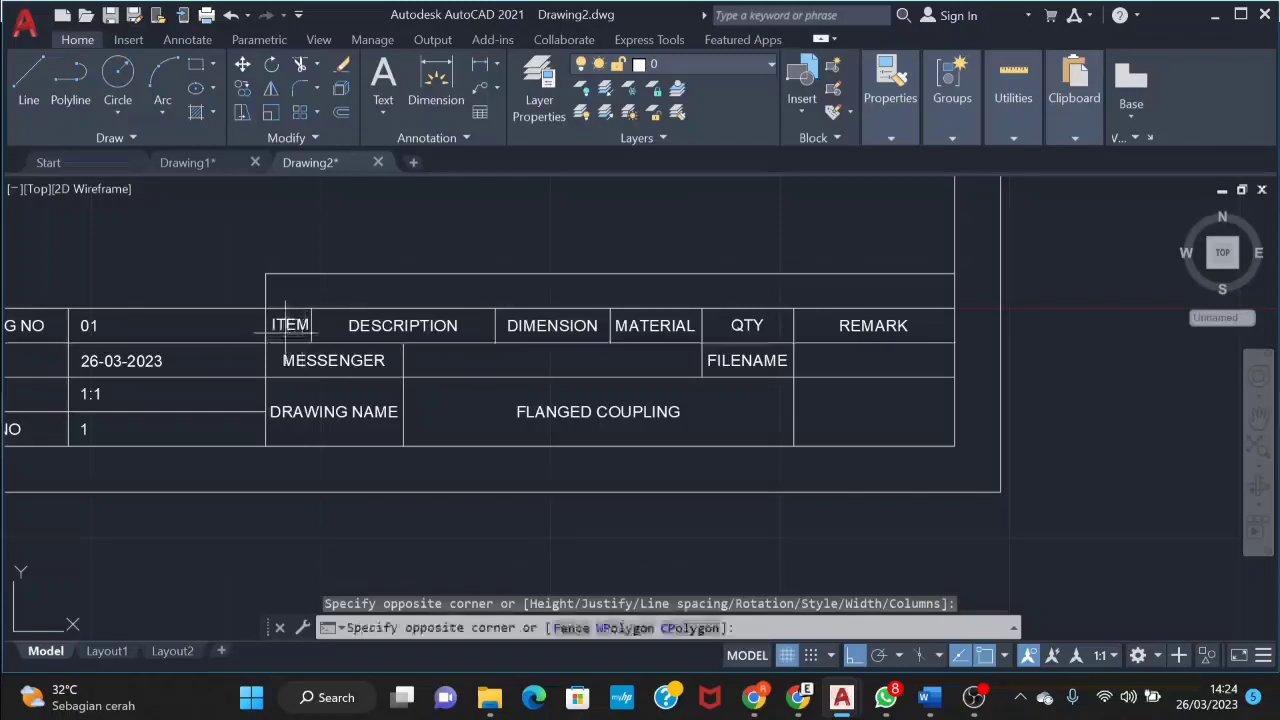
pyautogui.click(290, 310)
pyautogui.press('Delete')
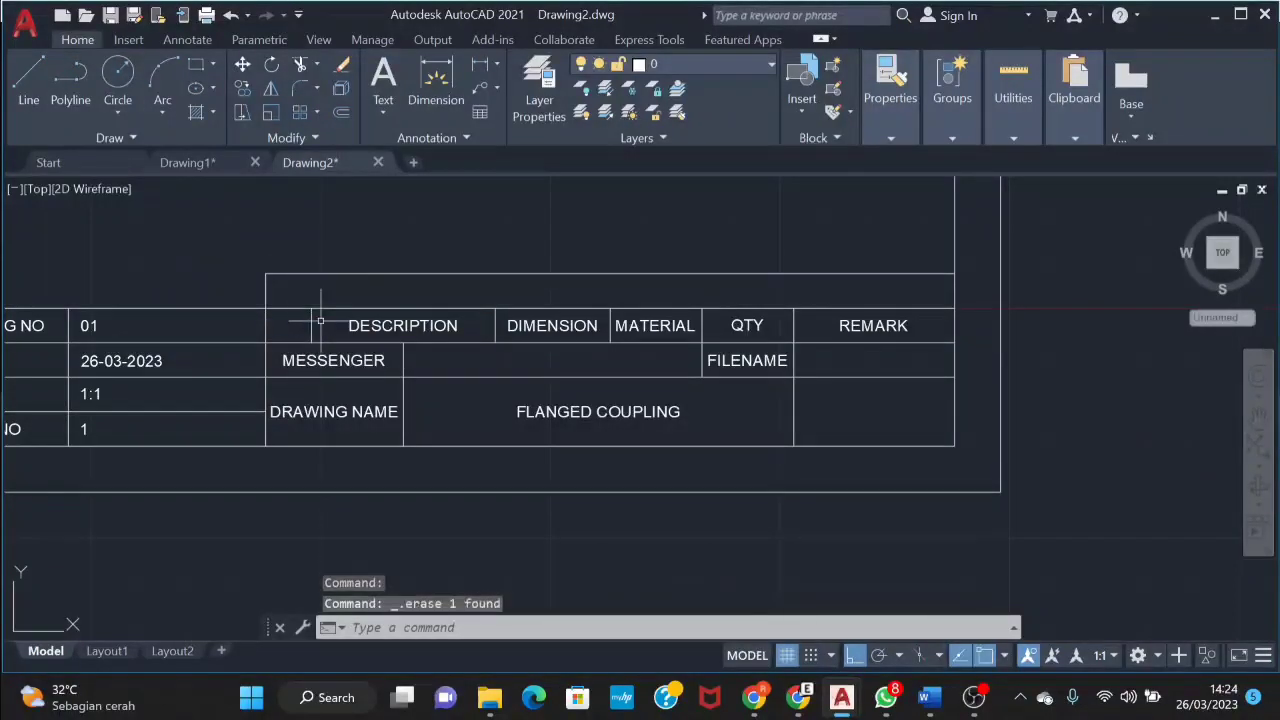
pyautogui.write('mt')
pyautogui.press('Return')
pyautogui.scroll(3, 318, 325)
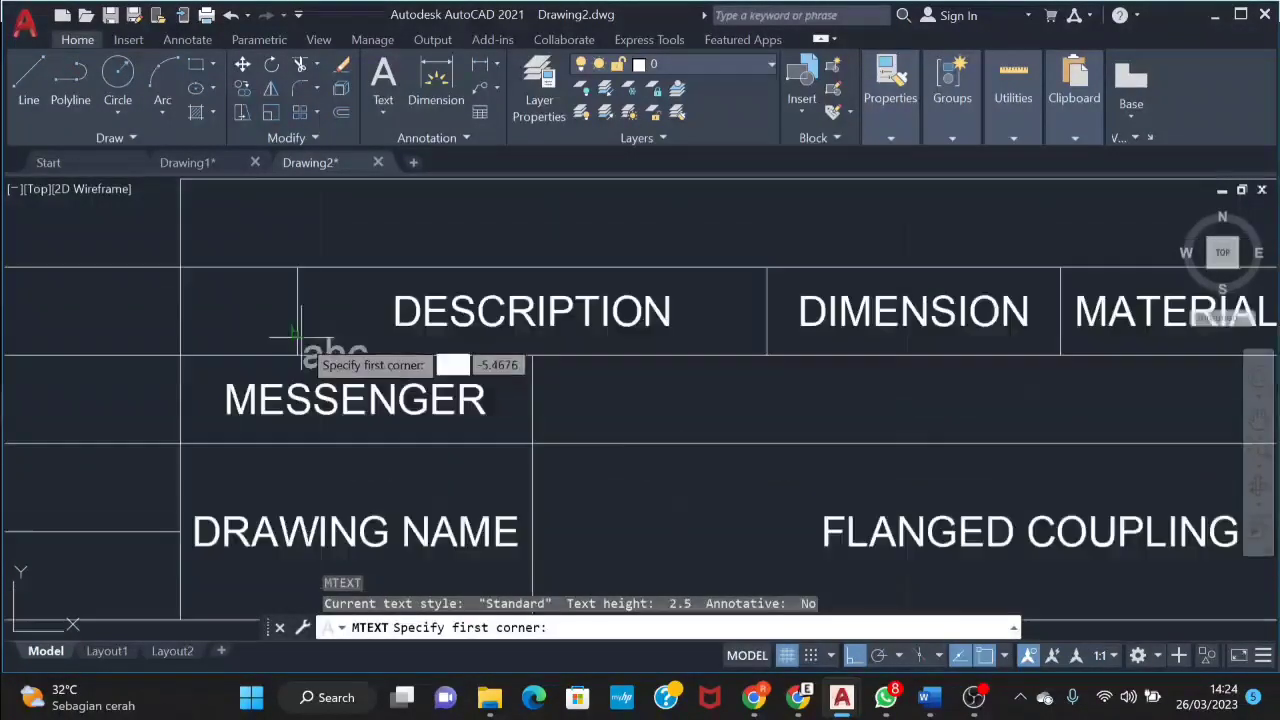
pyautogui.click(180, 268)
pyautogui.click(297, 315)
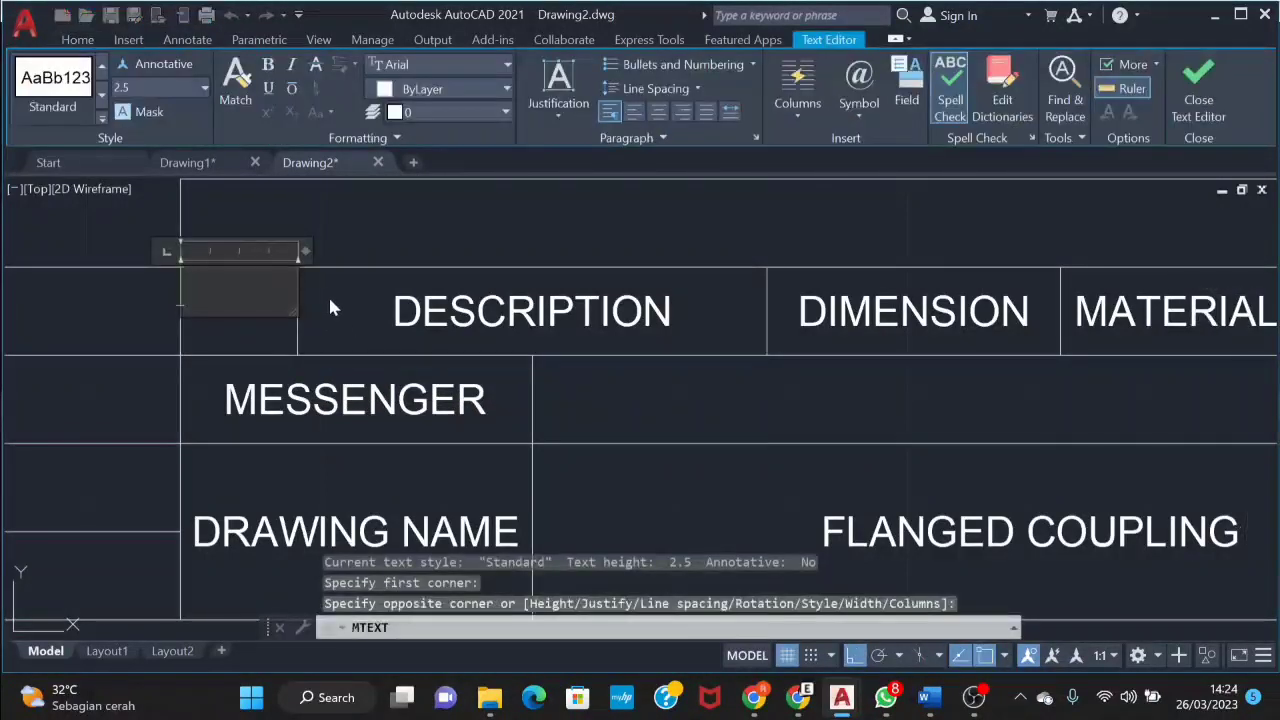
pyautogui.write('ITEM')
pyautogui.click(558, 100)
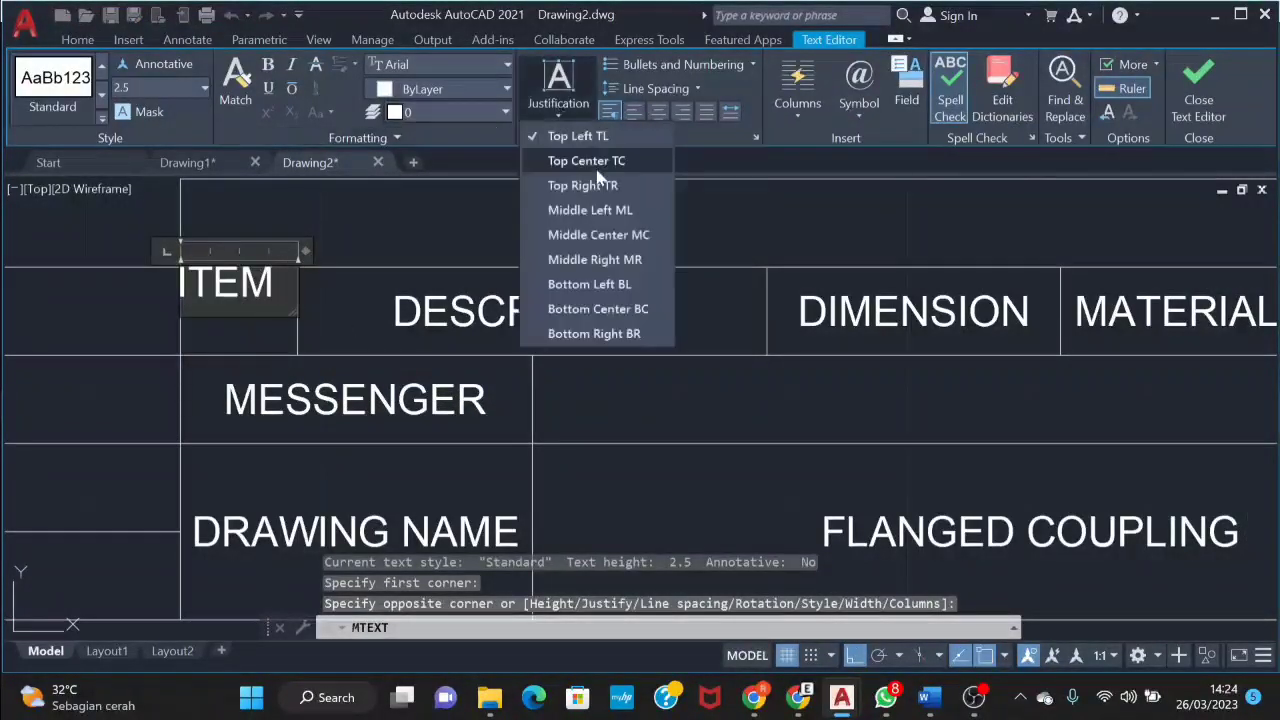
pyautogui.click(598, 235)
pyautogui.click(560, 234)
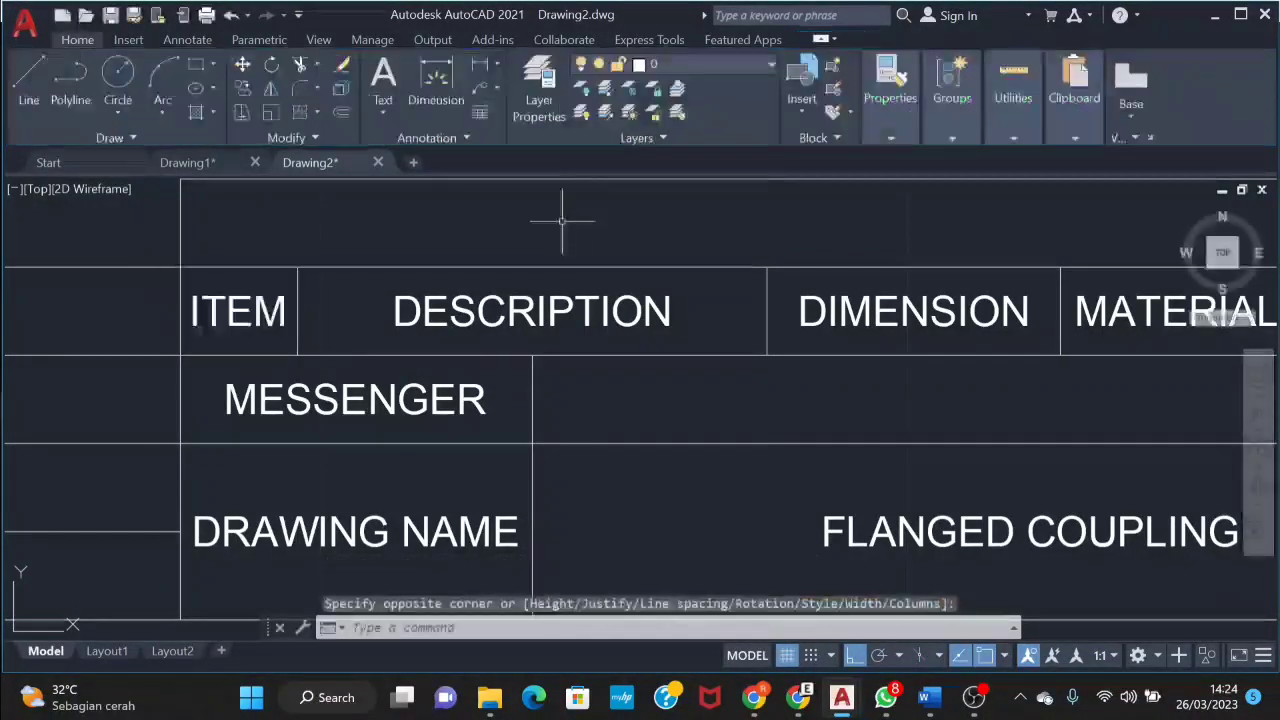
pyautogui.scroll(-3, 640, 287)
pyautogui.moveTo(363, 313); pyautogui.dragTo(632, 333, button='middle')
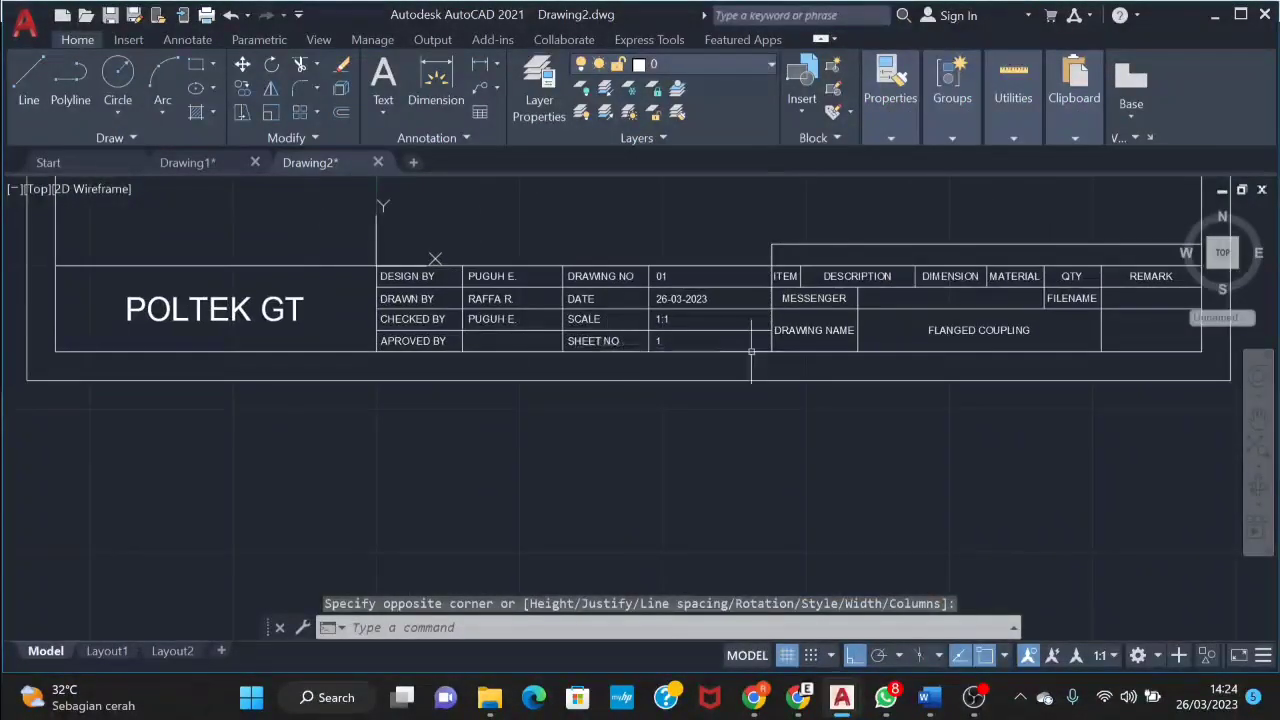
# In Properties, change the FLANGED COUPLING text height from 8 to 4
pyautogui.scroll(1, 751, 351)
pyautogui.scroll(1, 834, 346)
pyautogui.click(697, 320)
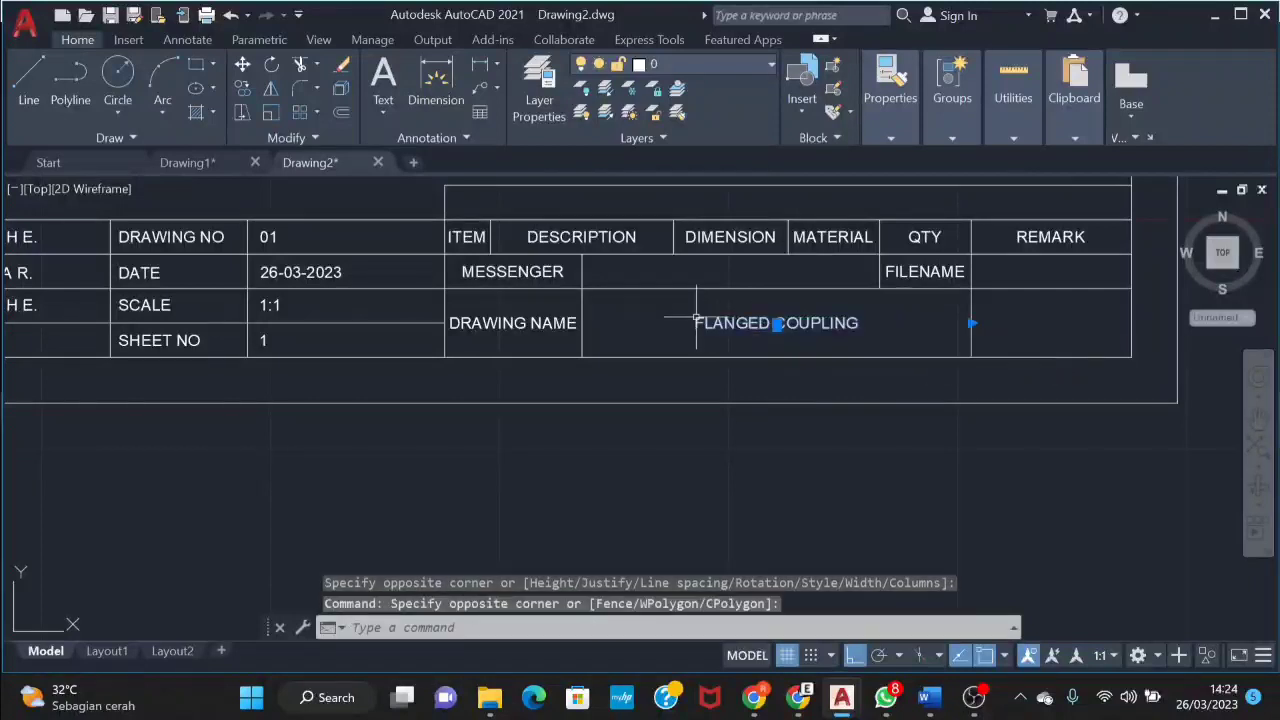
pyautogui.write('MO')
pyautogui.press('Return')
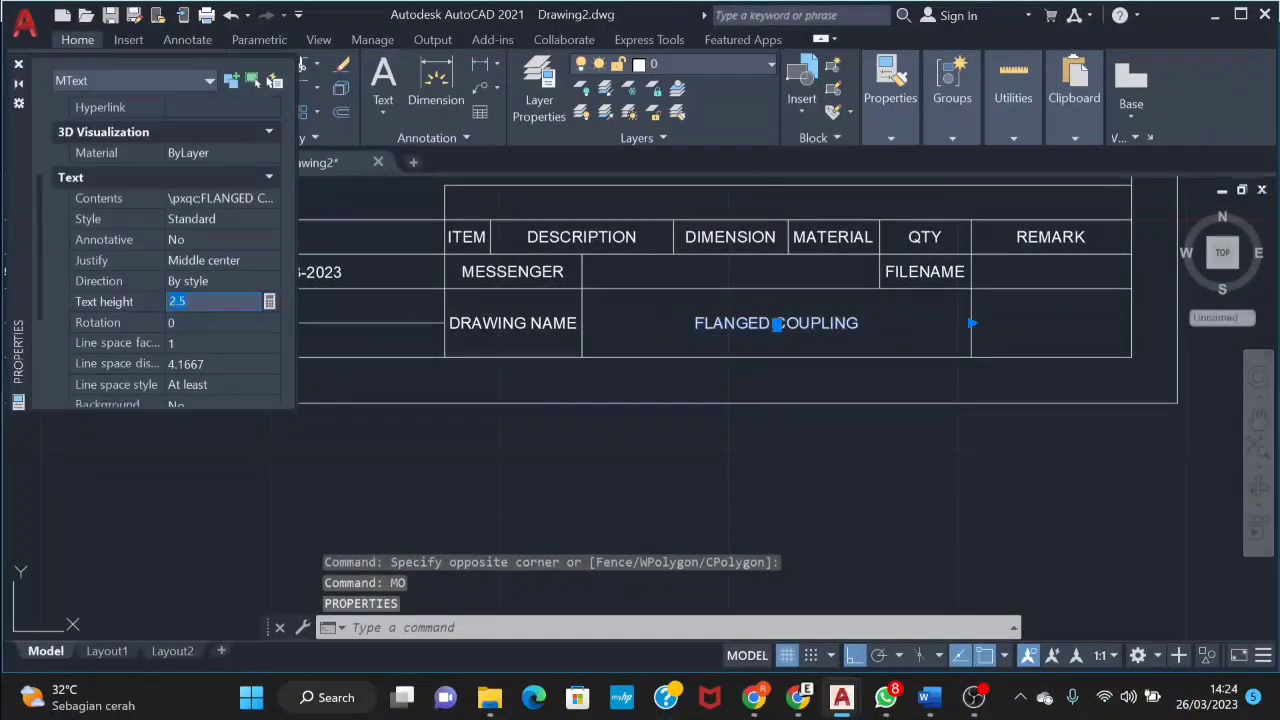
pyautogui.write('8')
pyautogui.press('Return')
pyautogui.click(226, 320)
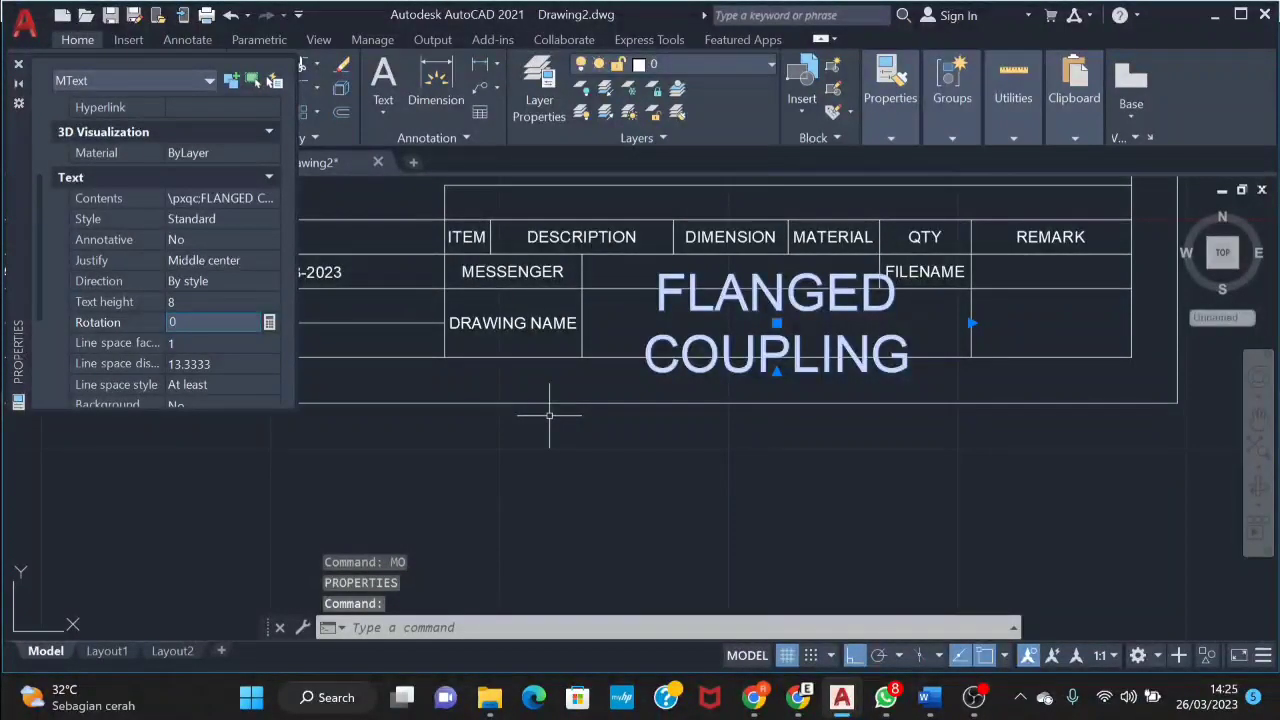
pyautogui.click(215, 301)
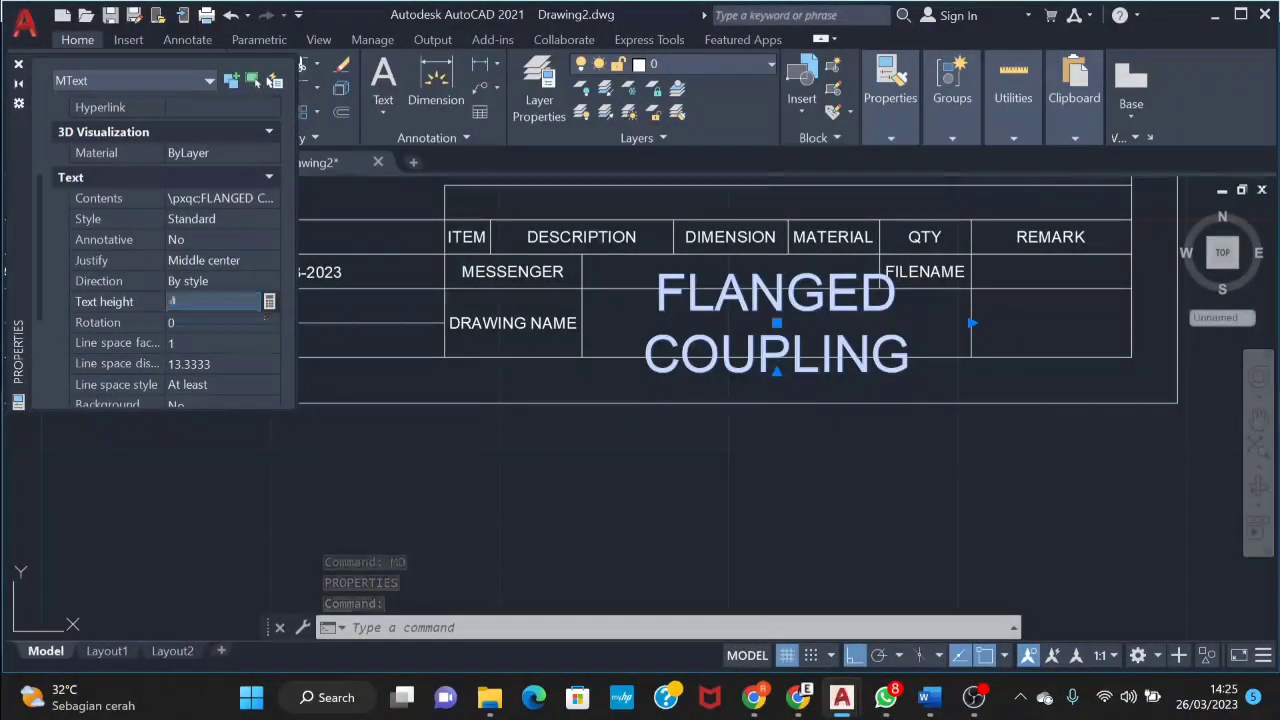
pyautogui.press('Tab')
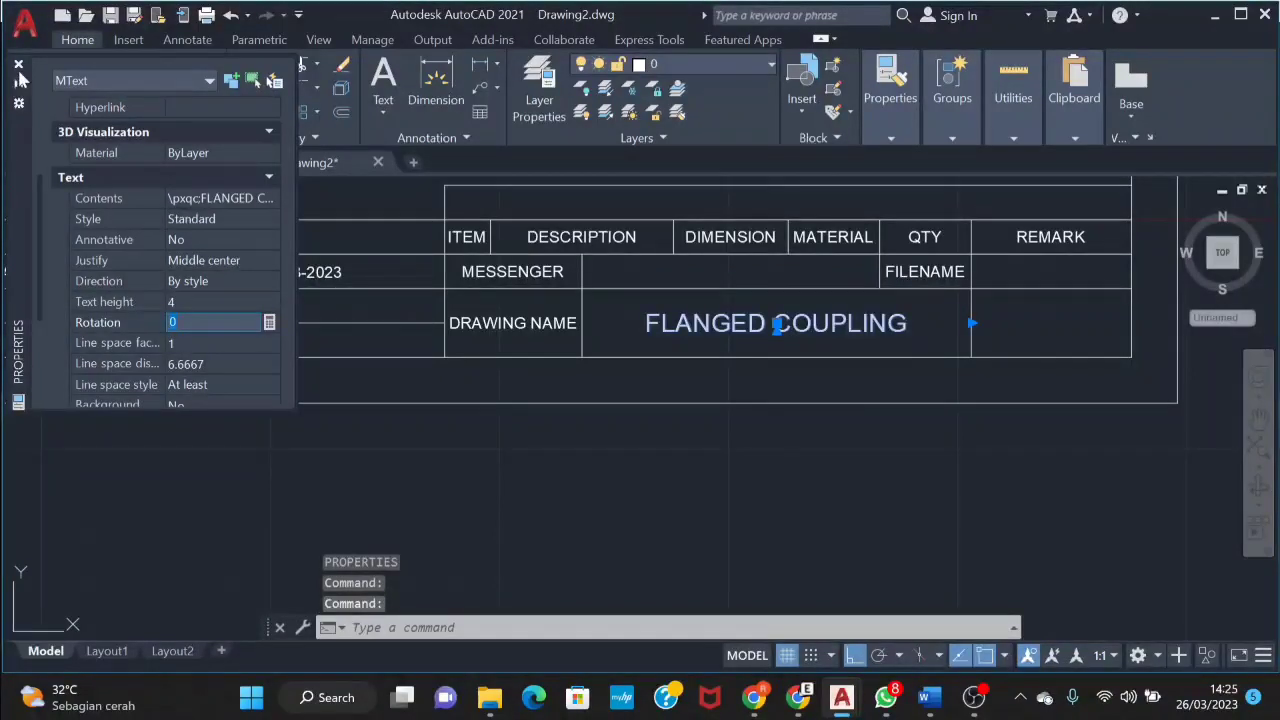
pyautogui.click(18, 65)
pyautogui.scroll(-2, 434, 330)
pyautogui.click(519, 420)
# Stretch the divider right of ITEM up to the table's top border
pyautogui.click(463, 407)
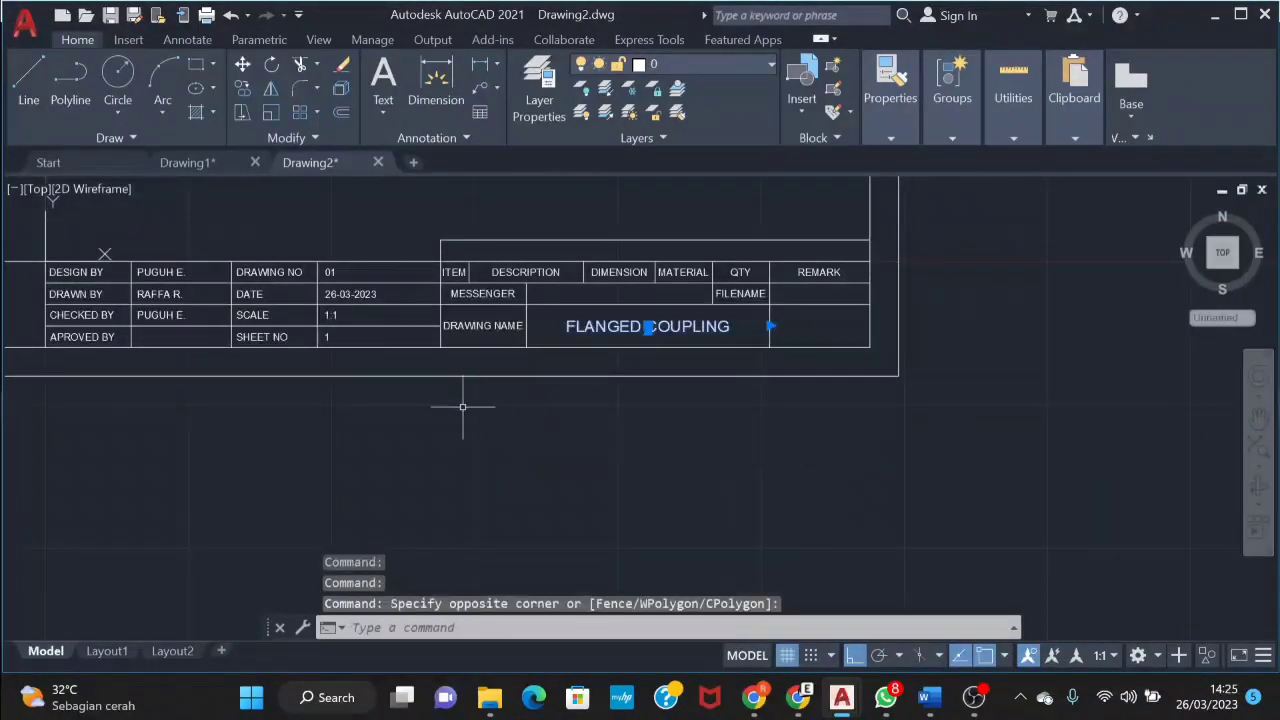
pyautogui.scroll(-2, 463, 407)
pyautogui.moveTo(480, 400); pyautogui.dragTo(606, 391, button='middle')
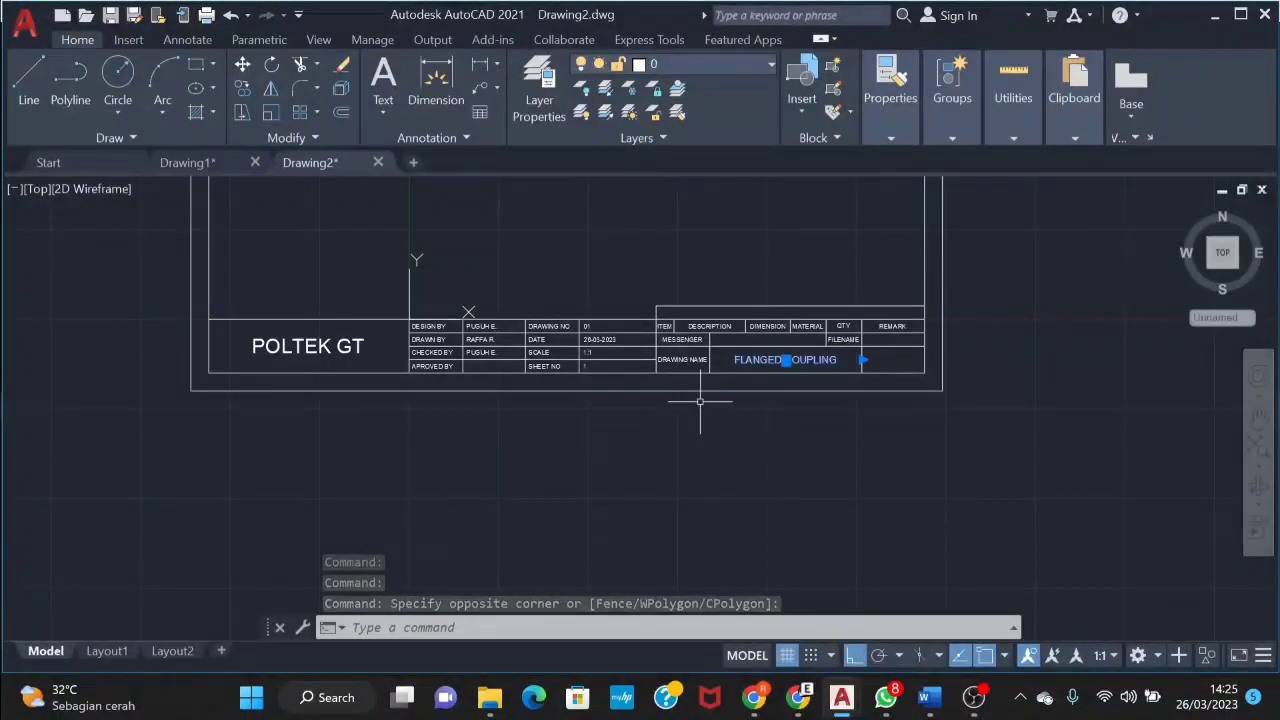
pyautogui.write('l')
pyautogui.press('Return')
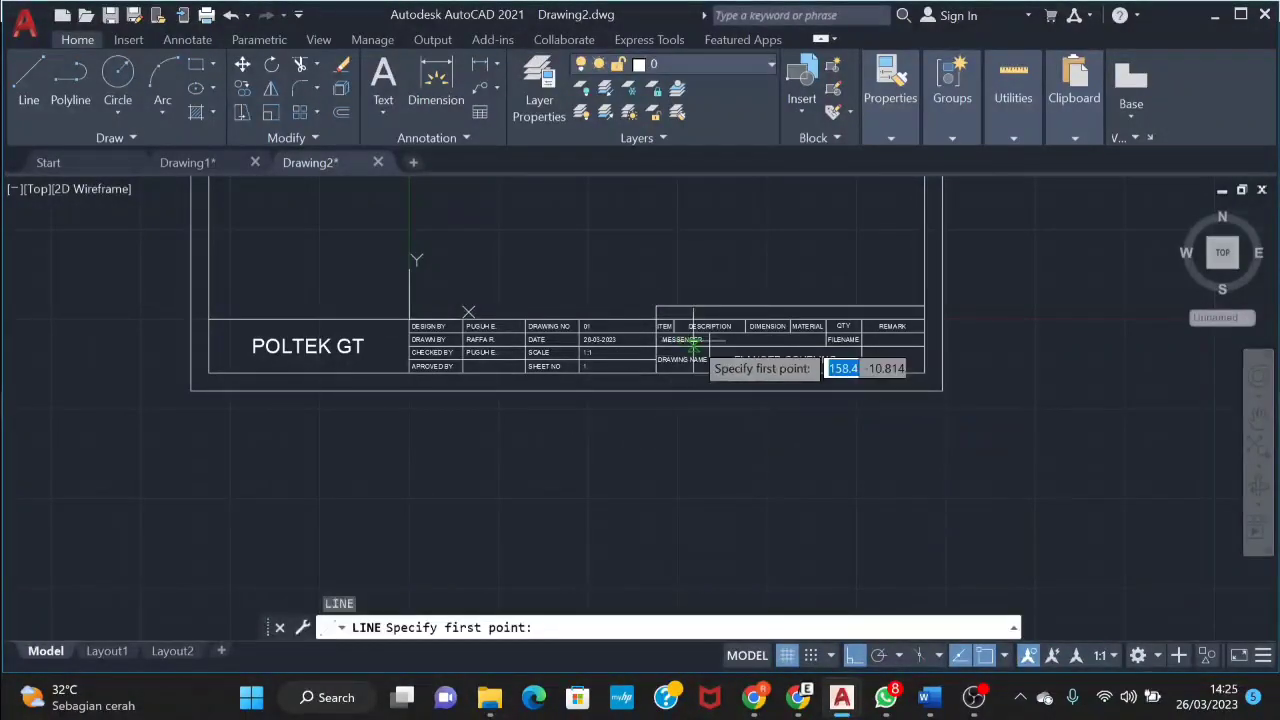
pyautogui.press('Escape')
pyautogui.scroll(3, 686, 362)
pyautogui.scroll(3, 649, 381)
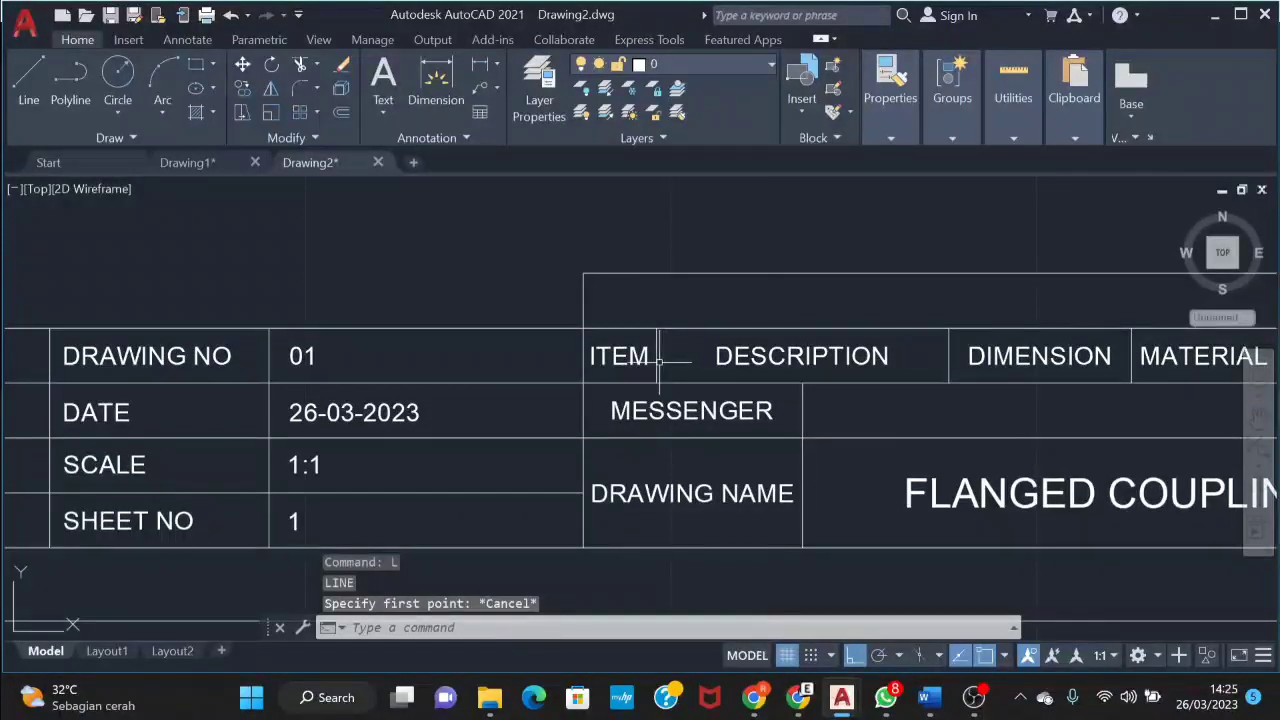
pyautogui.click(657, 356)
pyautogui.click(657, 328)
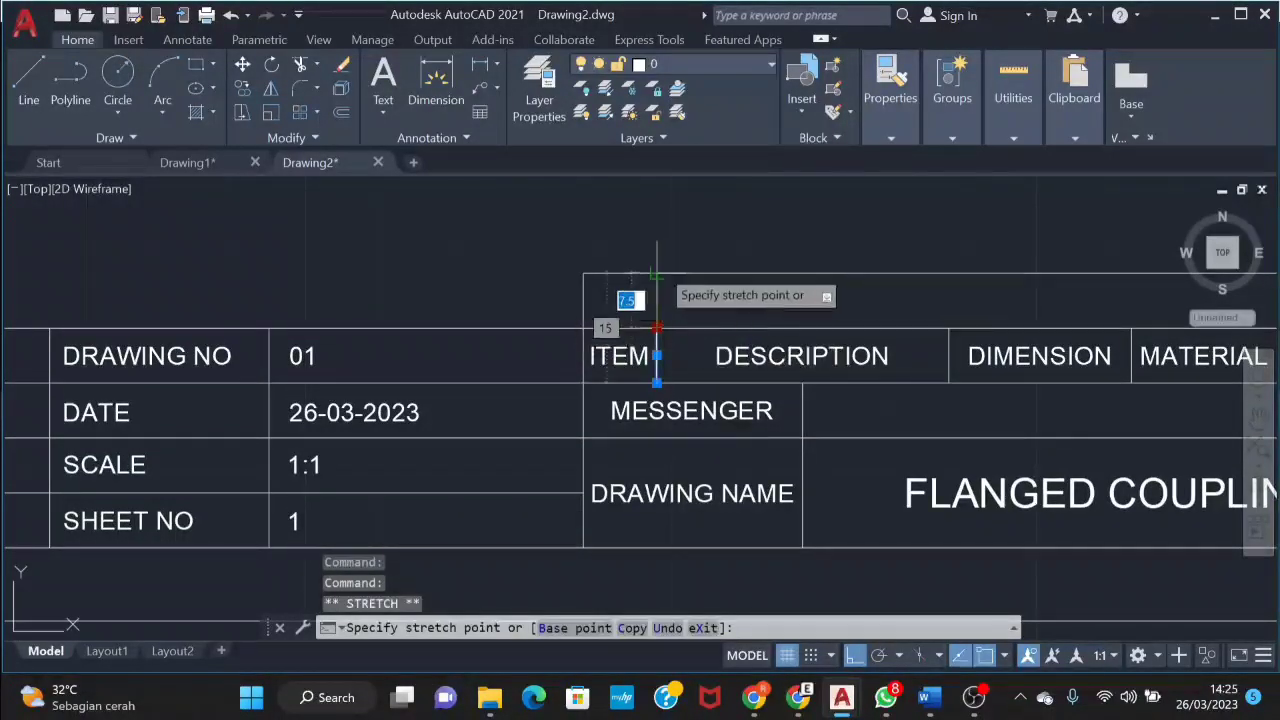
pyautogui.click(657, 272)
pyautogui.press('Escape')
# Extend the DESCRIPTION/DIMENSION and DIMENSION/MATERIAL dividers up to the top border
pyautogui.click(959, 349)
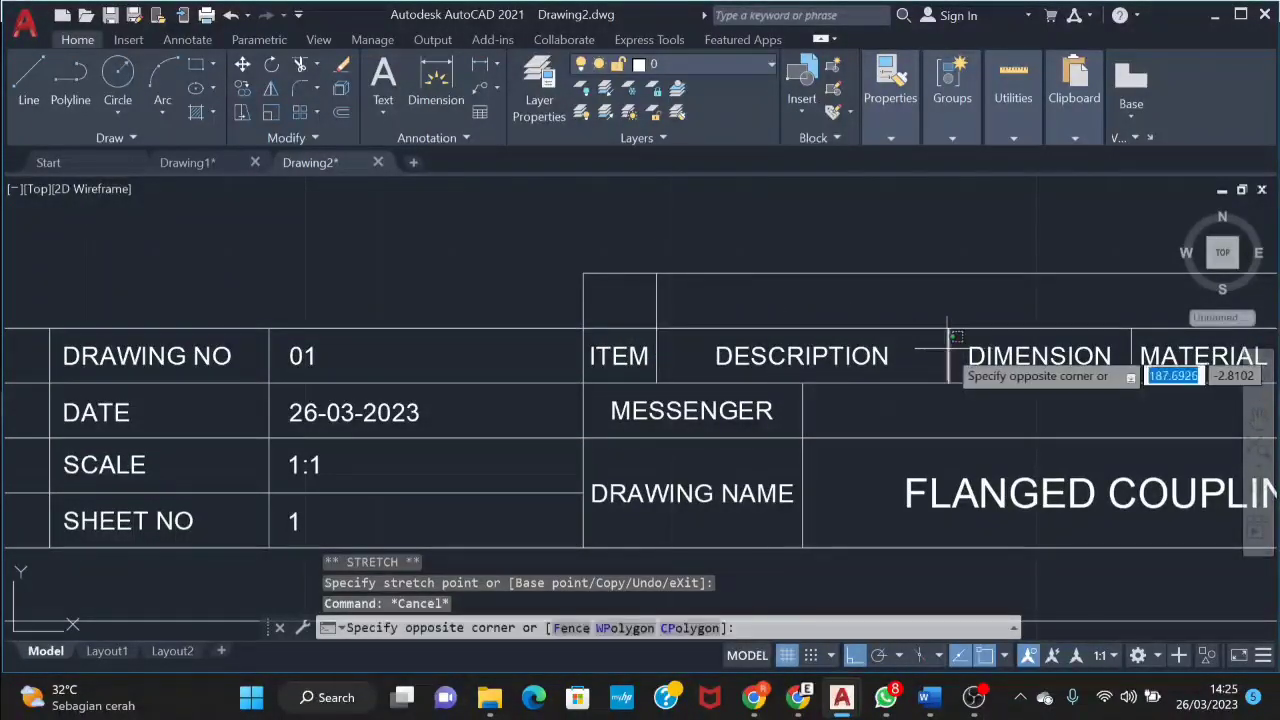
pyautogui.click(938, 362)
pyautogui.click(949, 328)
pyautogui.click(949, 272)
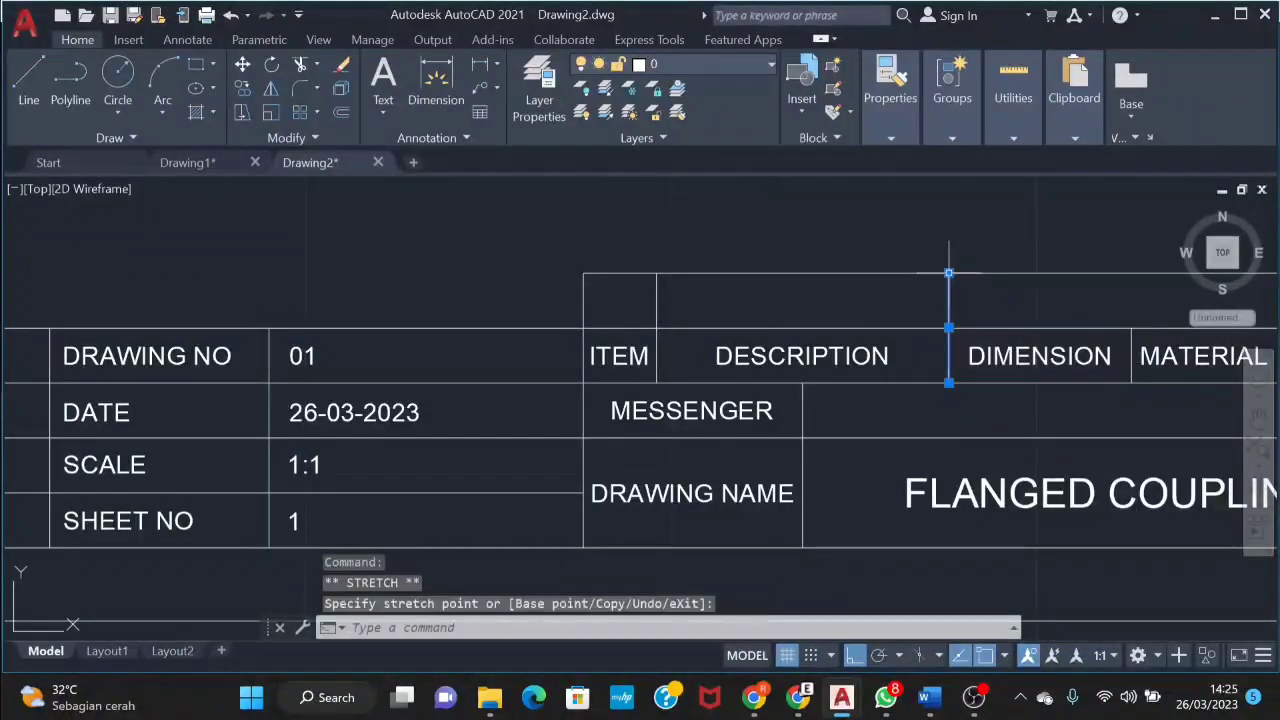
pyautogui.moveTo(1076, 326); pyautogui.dragTo(766, 331, button='middle')
pyautogui.press('Escape')
pyautogui.click(826, 365)
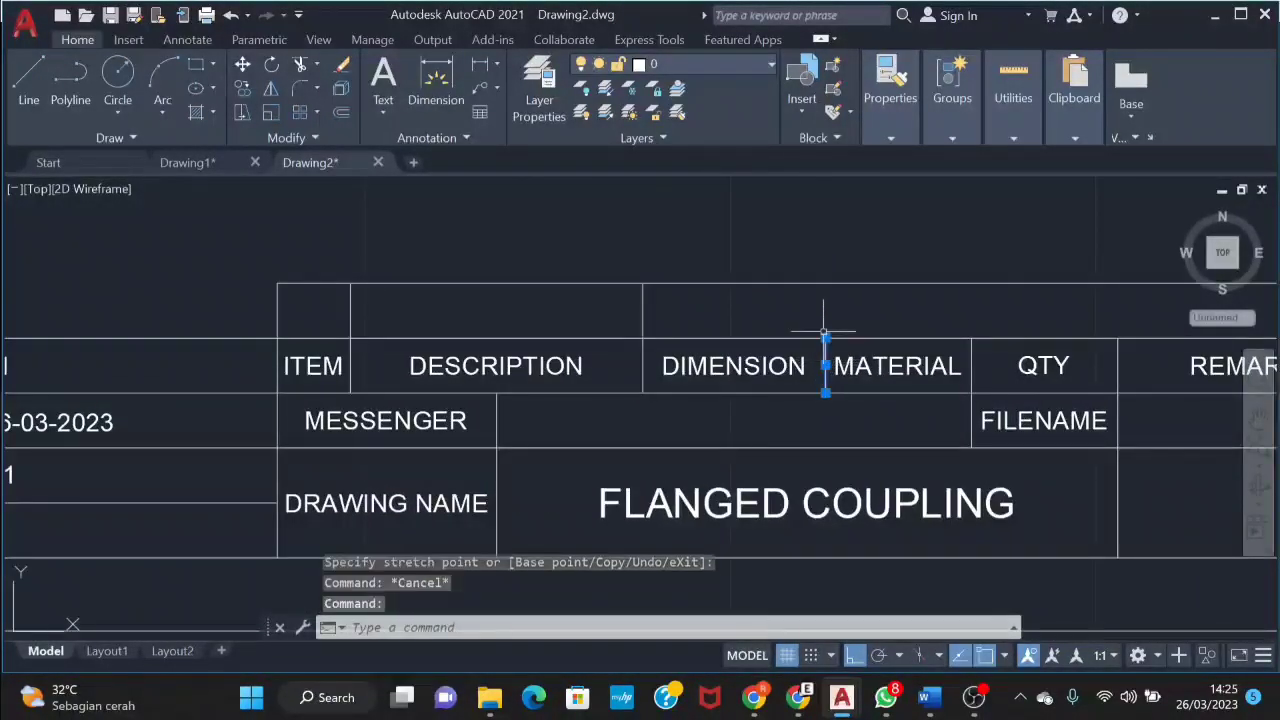
pyautogui.click(825, 338)
pyautogui.click(825, 284)
pyautogui.moveTo(823, 283); pyautogui.dragTo(618, 369, button='middle')
pyautogui.press('Escape')
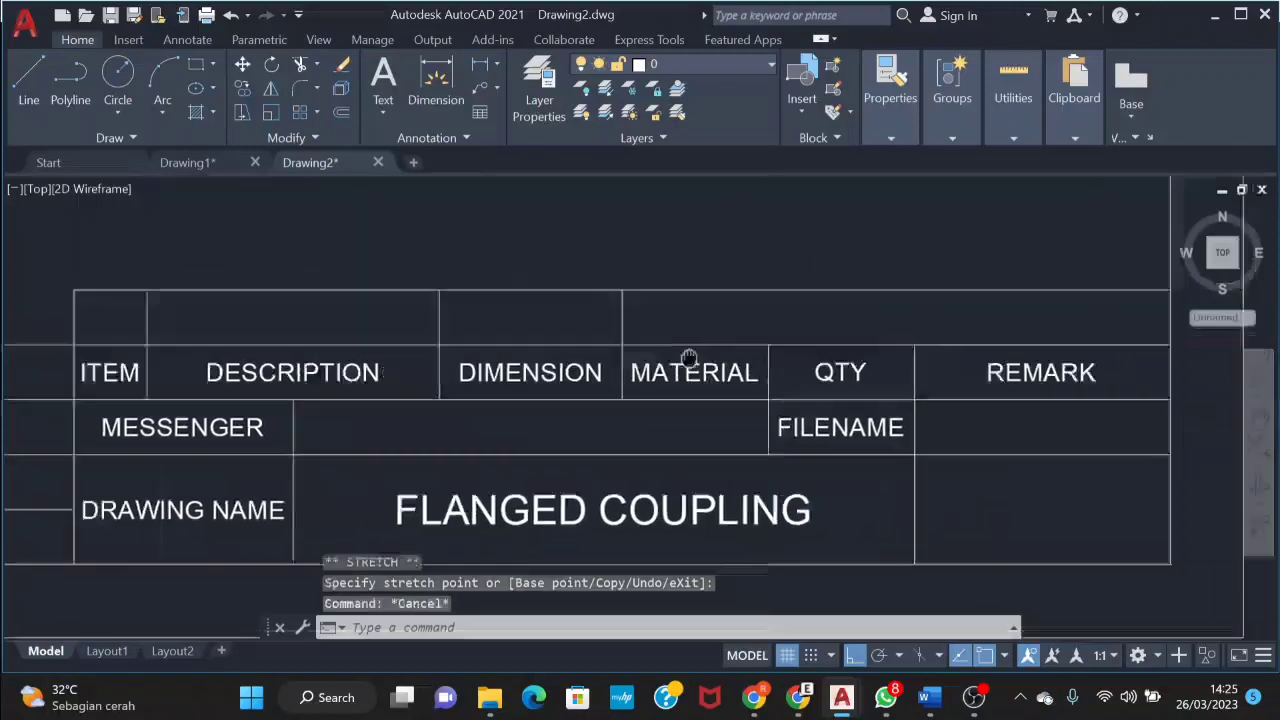
# Extend the MATERIAL/QTY and QTY/REMARK dividers up to the top border
pyautogui.moveTo(820, 463); pyautogui.dragTo(727, 403, button='middle')
pyautogui.click(674, 395)
pyautogui.click(674, 364)
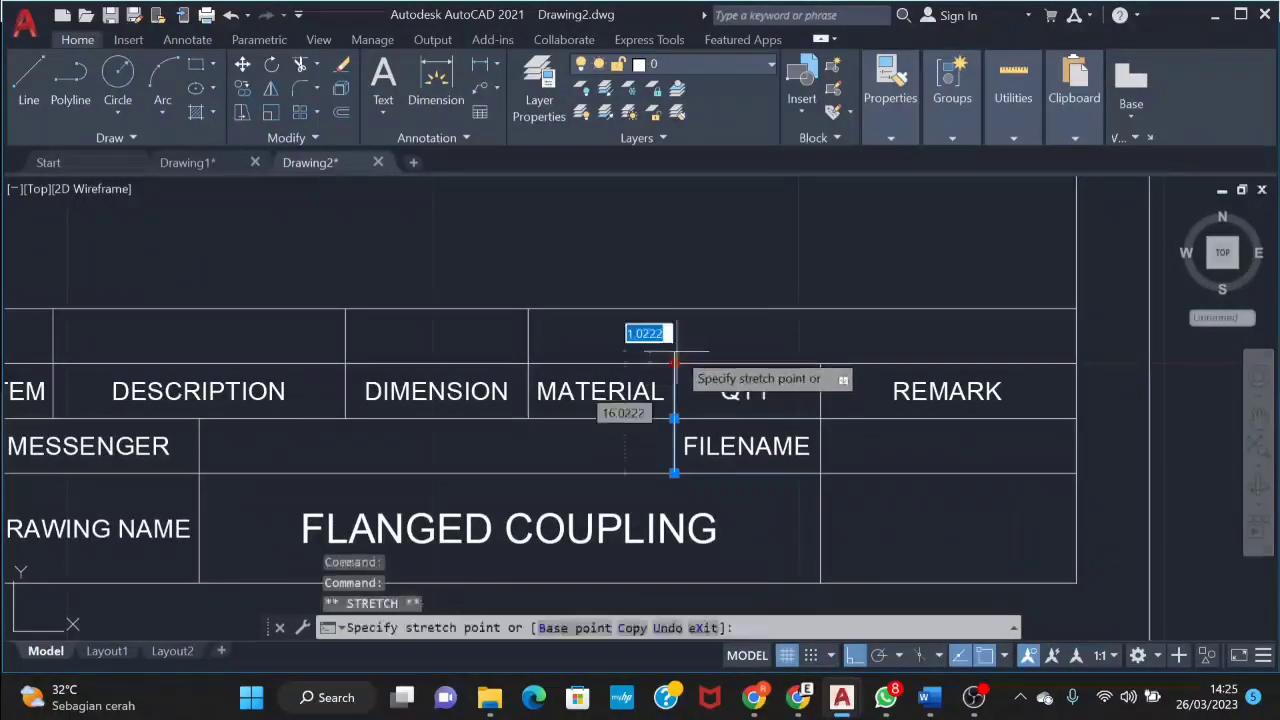
pyautogui.click(677, 310)
pyautogui.press('Escape')
pyautogui.click(820, 388)
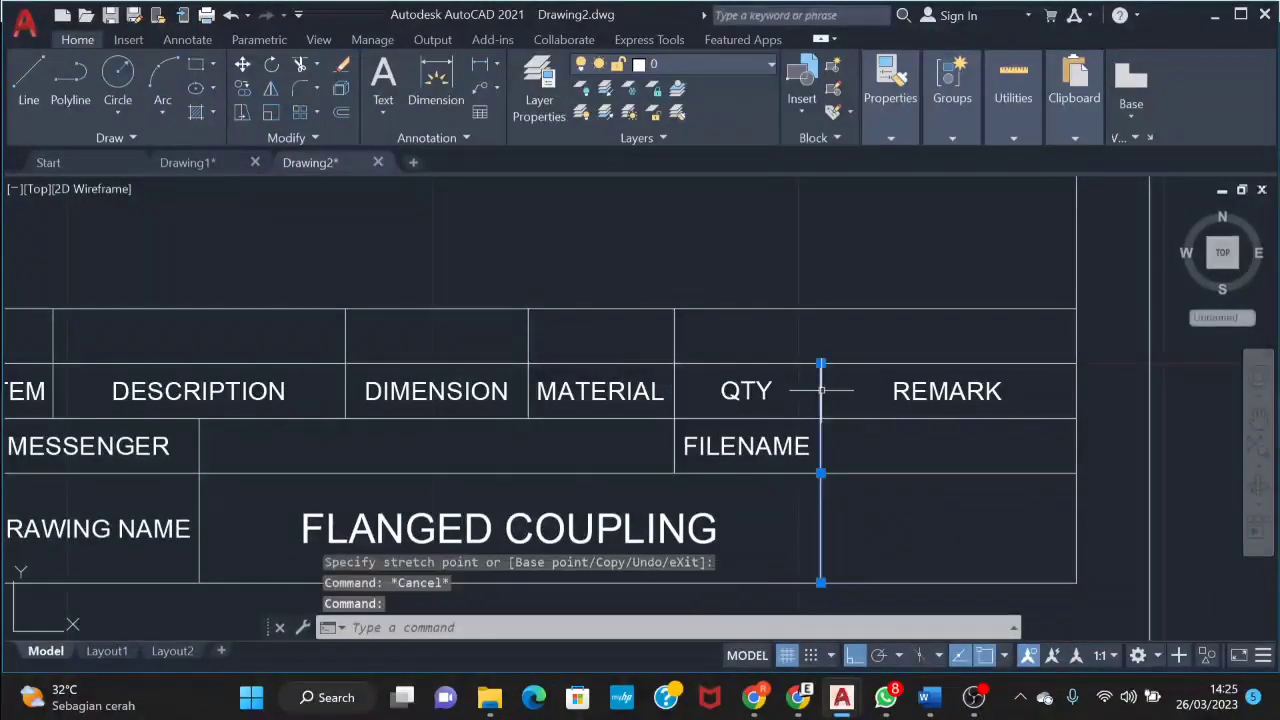
pyautogui.click(821, 362)
pyautogui.click(821, 309)
pyautogui.press('Escape')
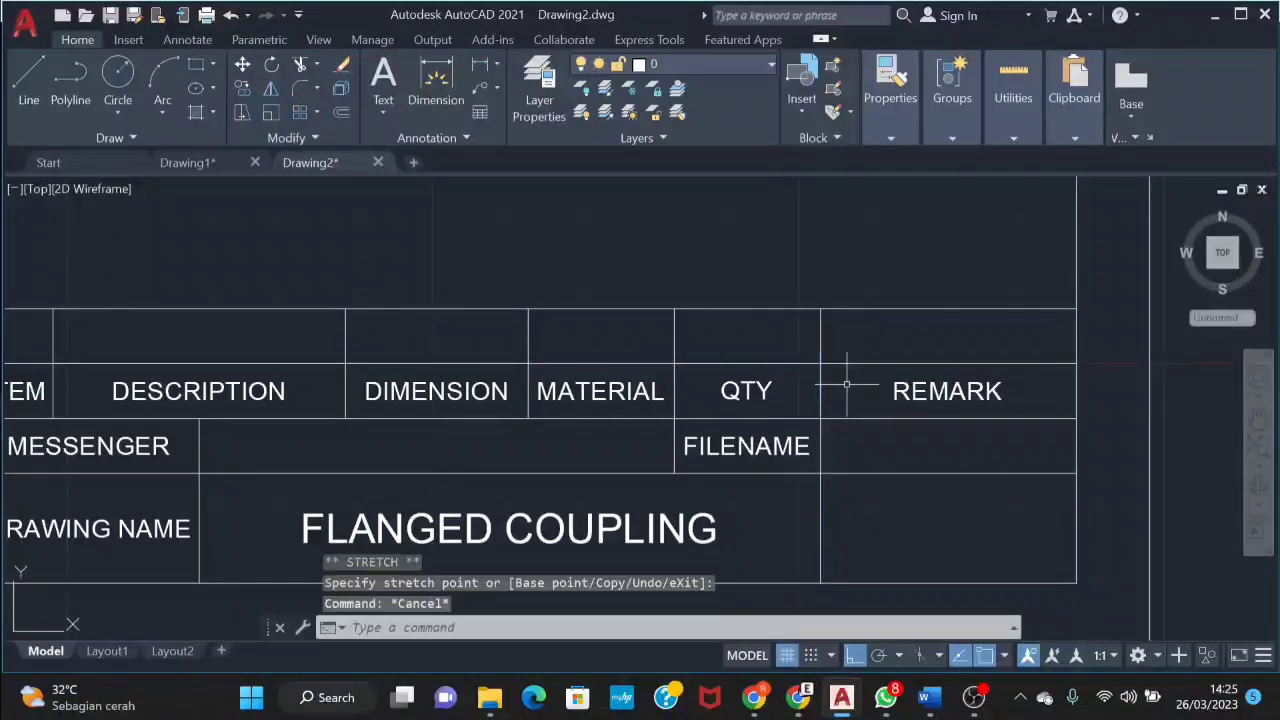
pyautogui.moveTo(843, 366); pyautogui.dragTo(937, 375, button='middle')
pyautogui.scroll(-2, 900, 400)
pyautogui.scroll(-2, 920, 403)
# Select the POLTEK GT text and review its properties
pyautogui.scroll(-1, 800, 400)
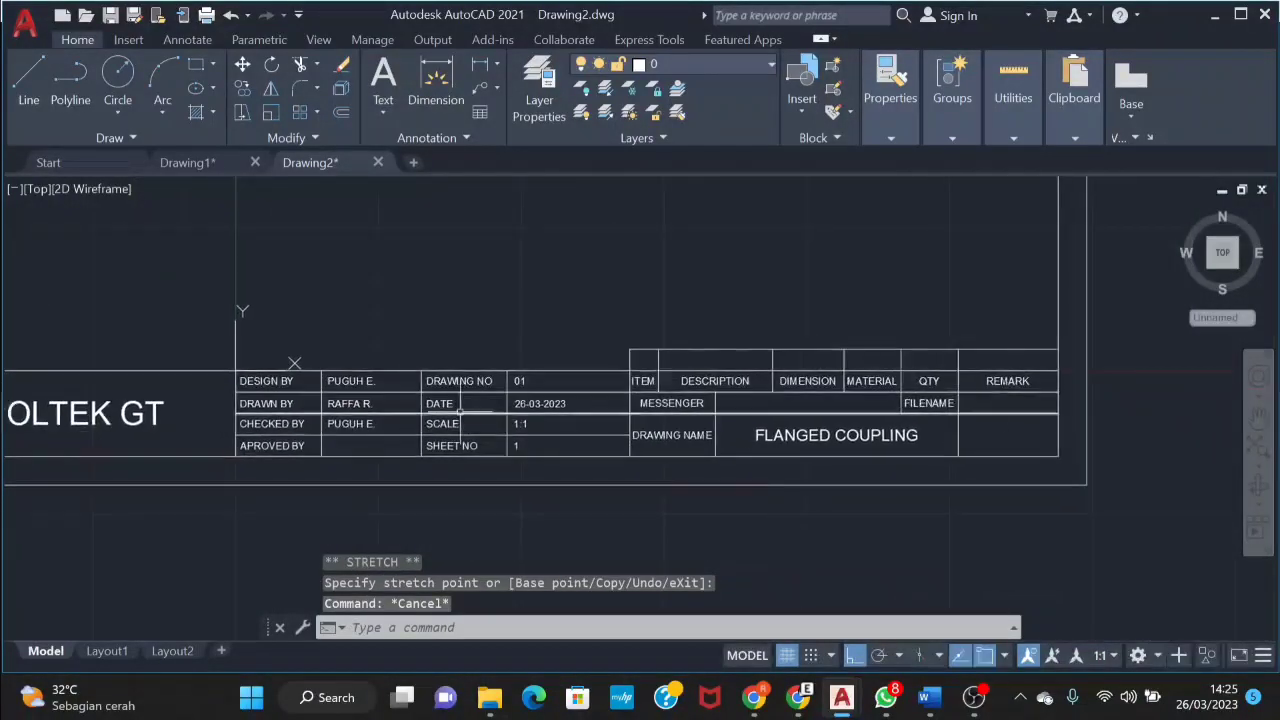
pyautogui.moveTo(472, 404); pyautogui.dragTo(638, 404, button='middle')
pyautogui.scroll(-1, 600, 410)
pyautogui.scroll(-1, 400, 450)
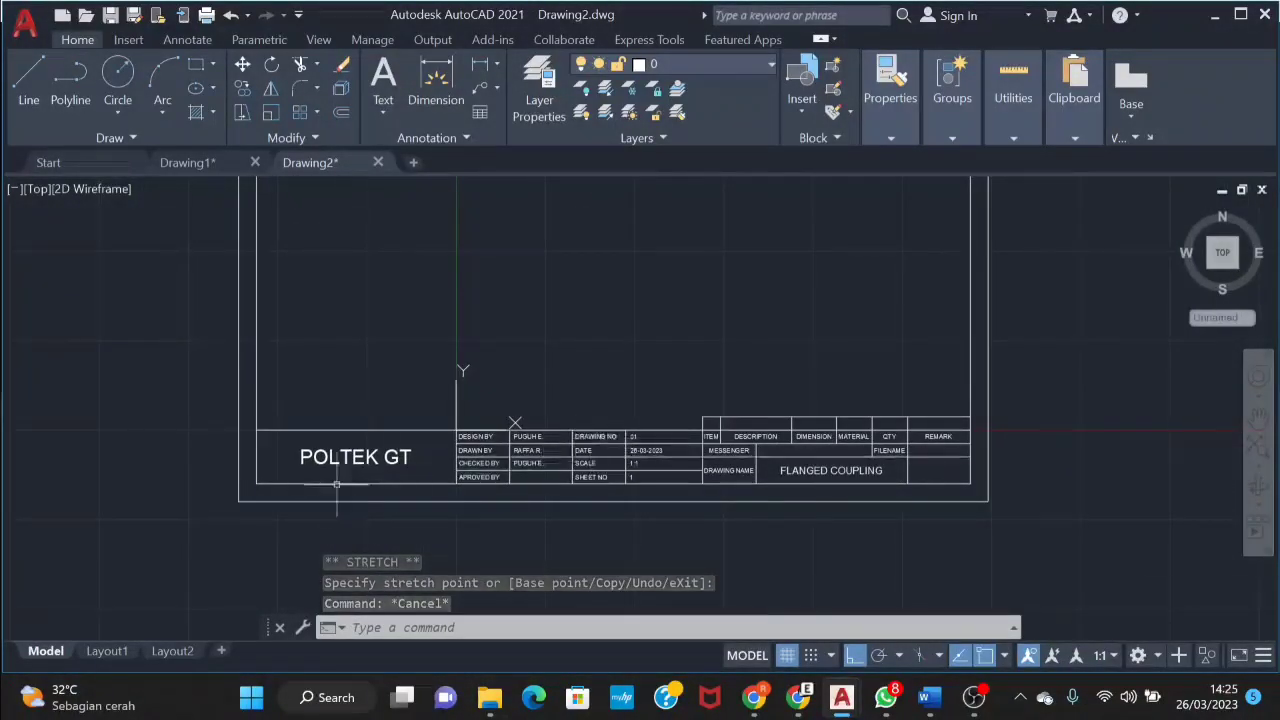
pyautogui.moveTo(309, 484); pyautogui.dragTo(329, 484, button='middle')
pyautogui.scroll(2, 329, 484)
pyautogui.click(405, 422)
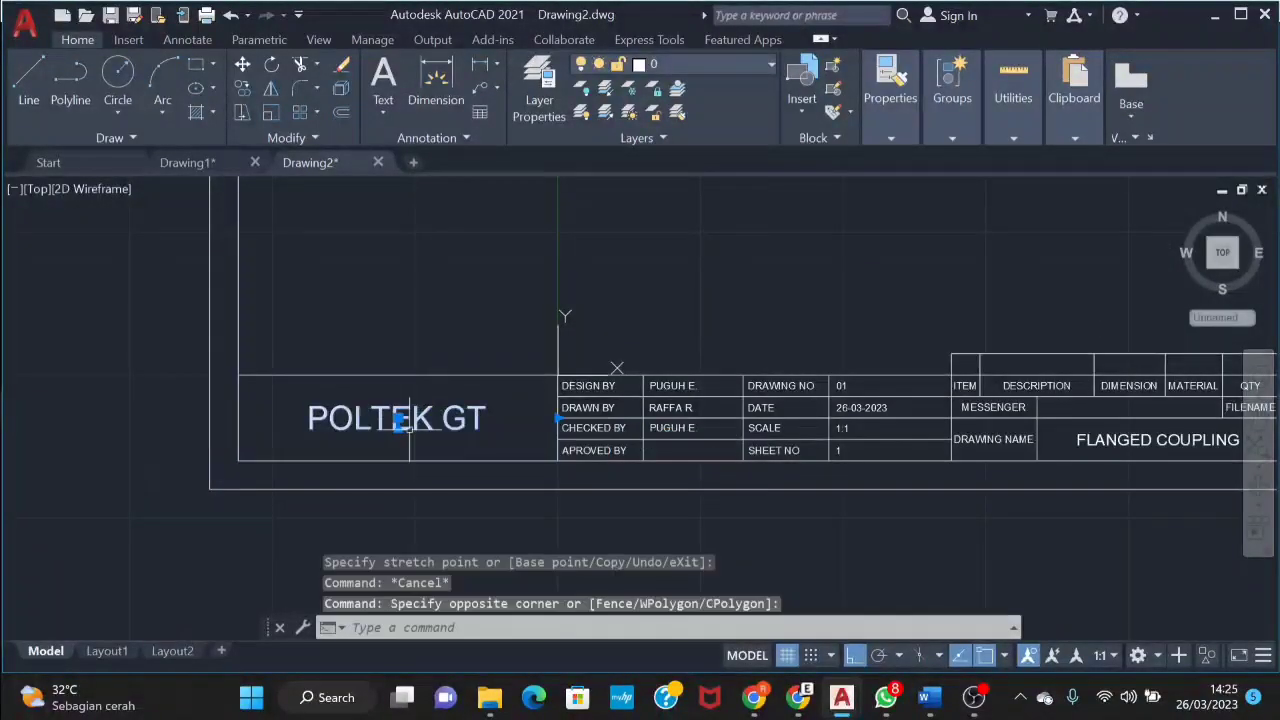
pyautogui.write('MO')
pyautogui.press('Return')
pyautogui.scroll(-2, 76, 256)
pyautogui.scroll(-2, 162, 277)
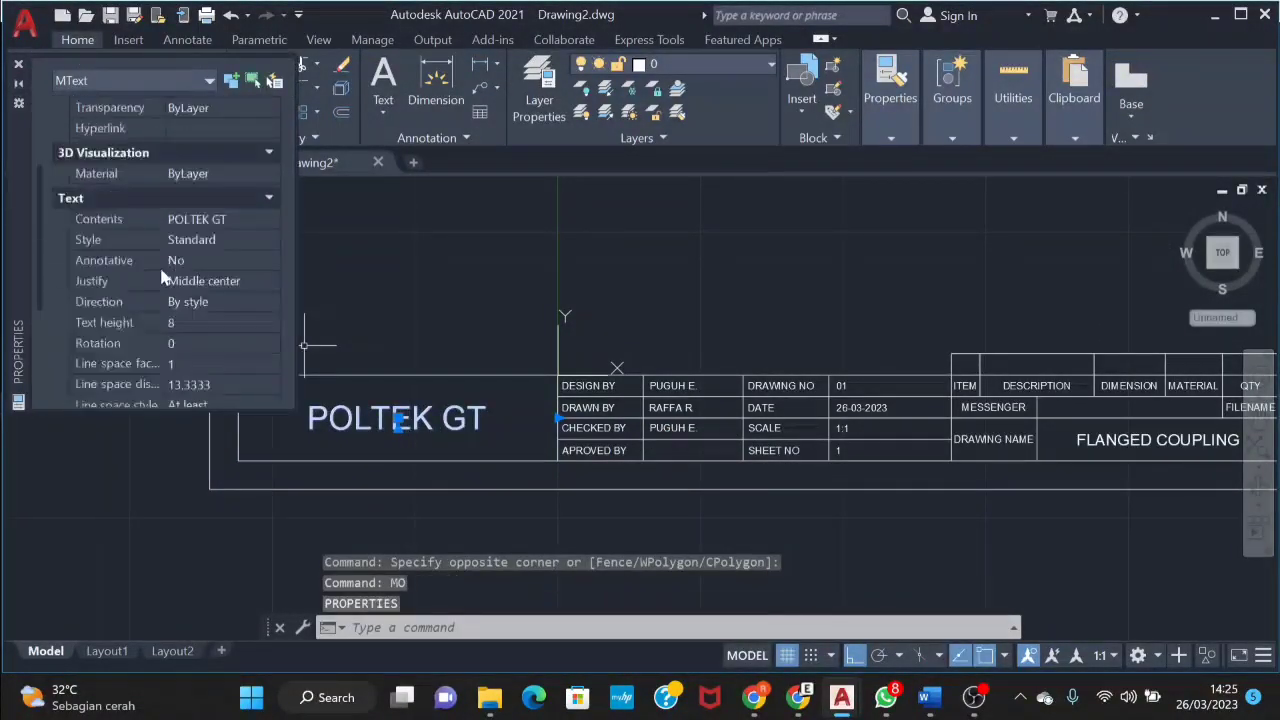
pyautogui.click(18, 66)
# Zoom out and pan up to the flanged-coupling reference image above the frame
pyautogui.scroll(-2, 490, 350)
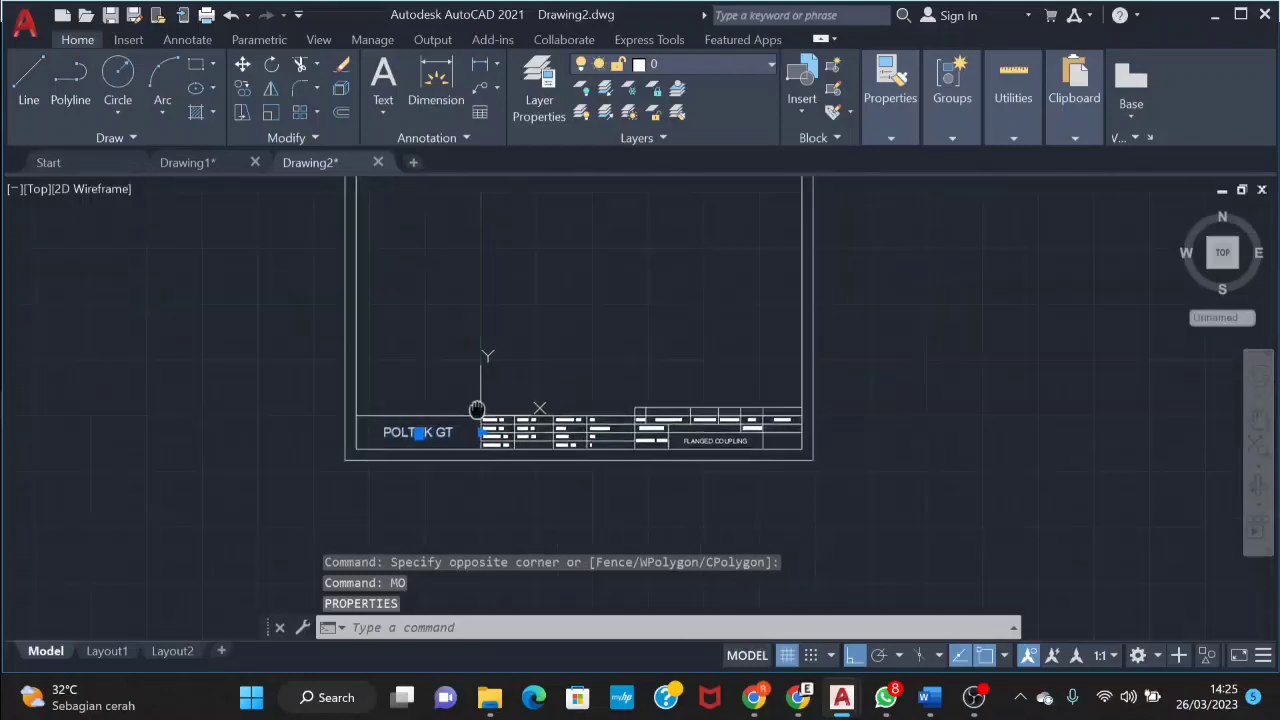
pyautogui.scroll(1, 534, 421)
pyautogui.scroll(2, 706, 468)
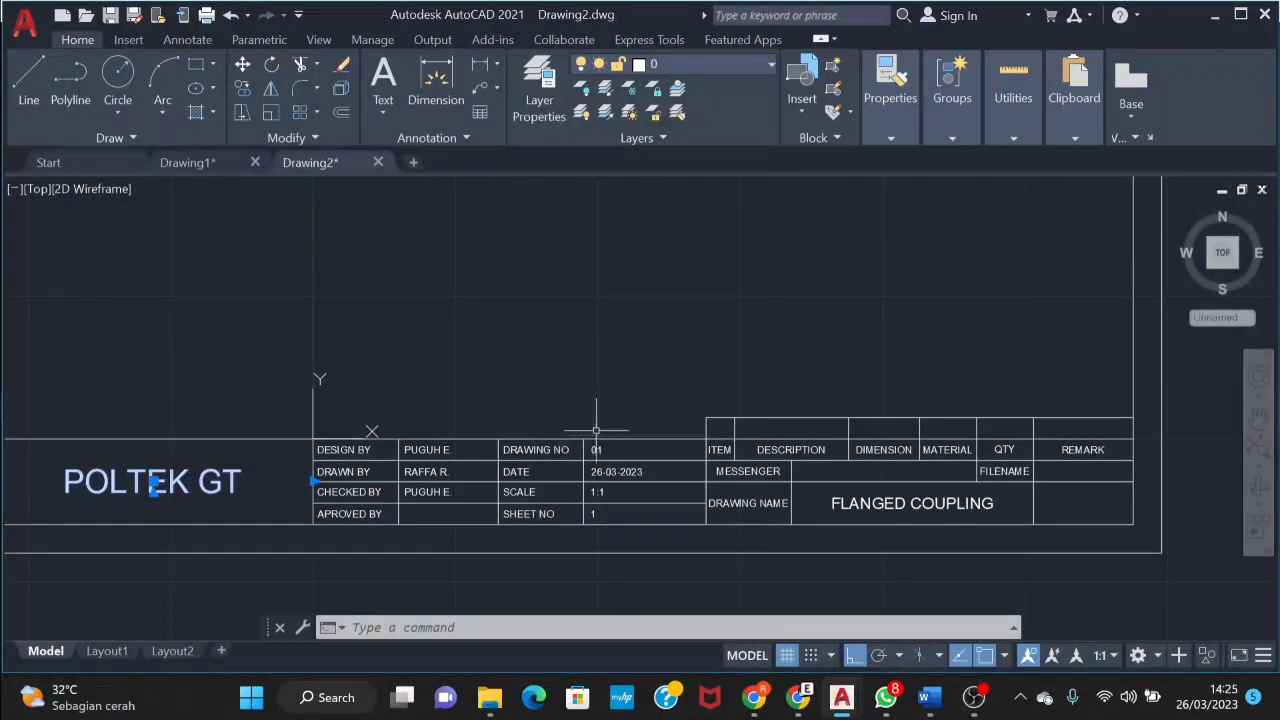
pyautogui.scroll(-1, 621, 498)
pyautogui.scroll(-2, 780, 408)
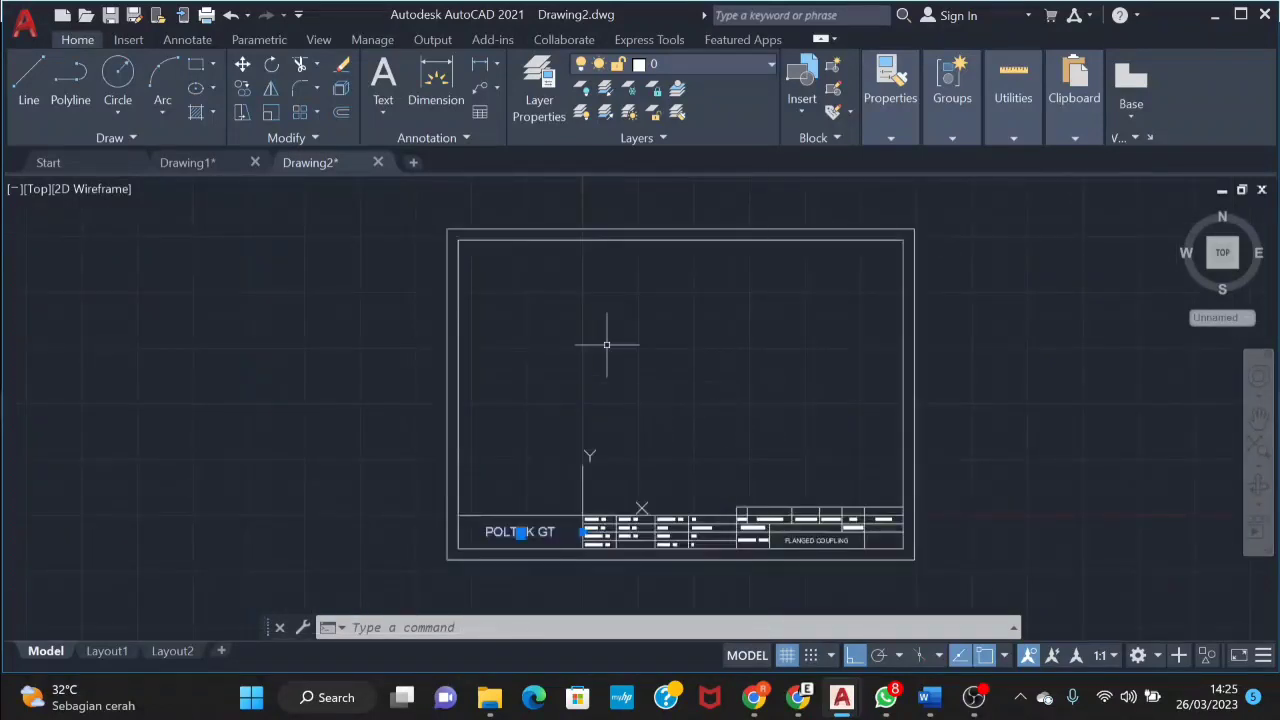
pyautogui.moveTo(684, 359); pyautogui.dragTo(454, 514, button='middle')
pyautogui.scroll(-2, 740, 409)
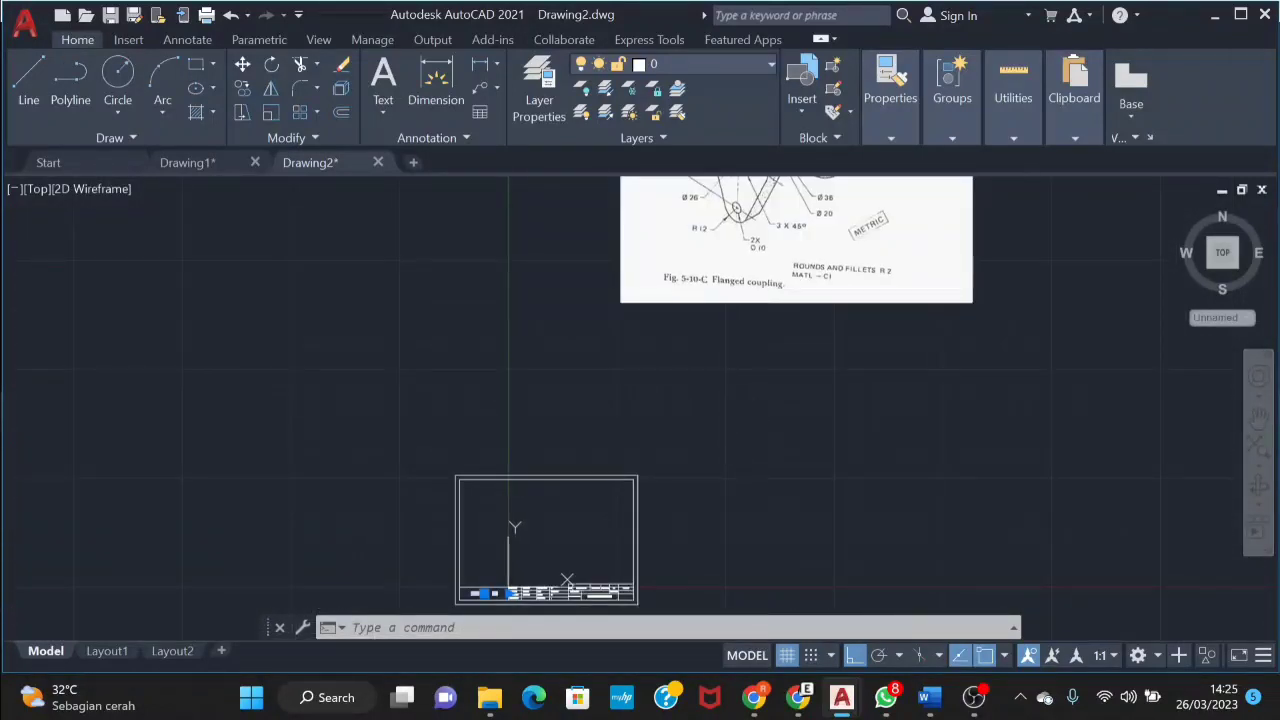
# Pan and zoom to show the reference image together with the drawing frame
pyautogui.moveTo(990, 330); pyautogui.dragTo(880, 260)
pyautogui.moveTo(770, 377); pyautogui.dragTo(650, 513, button='middle')
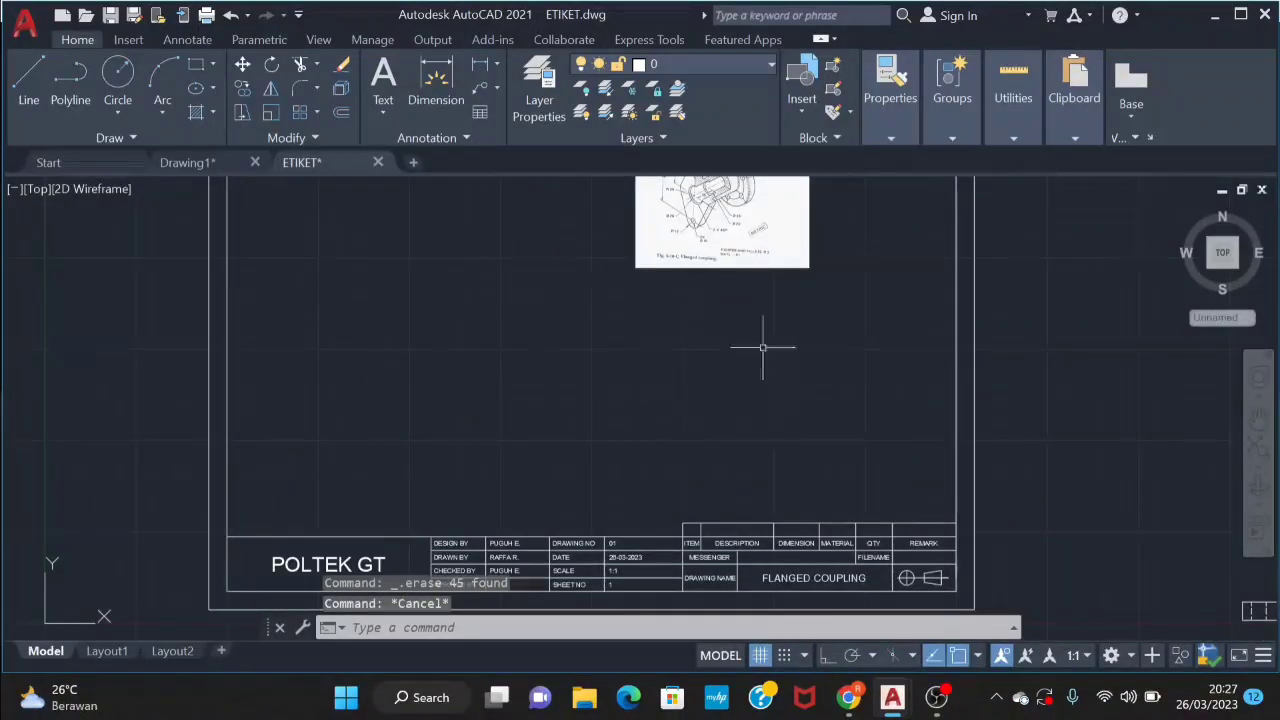
pyautogui.moveTo(762, 347)
pyautogui.mouseDown(button='middle')
pyautogui.moveTo(814, 409)
pyautogui.moveTo(791, 306)
pyautogui.moveTo(797, 376)
pyautogui.moveTo(808, 329)
pyautogui.mouseUp(button='middle')
pyautogui.scroll(-2, 823, 391)
pyautogui.scroll(2, 817, 352)
pyautogui.scroll(2, 820, 354)
pyautogui.scroll(3, 808, 329)
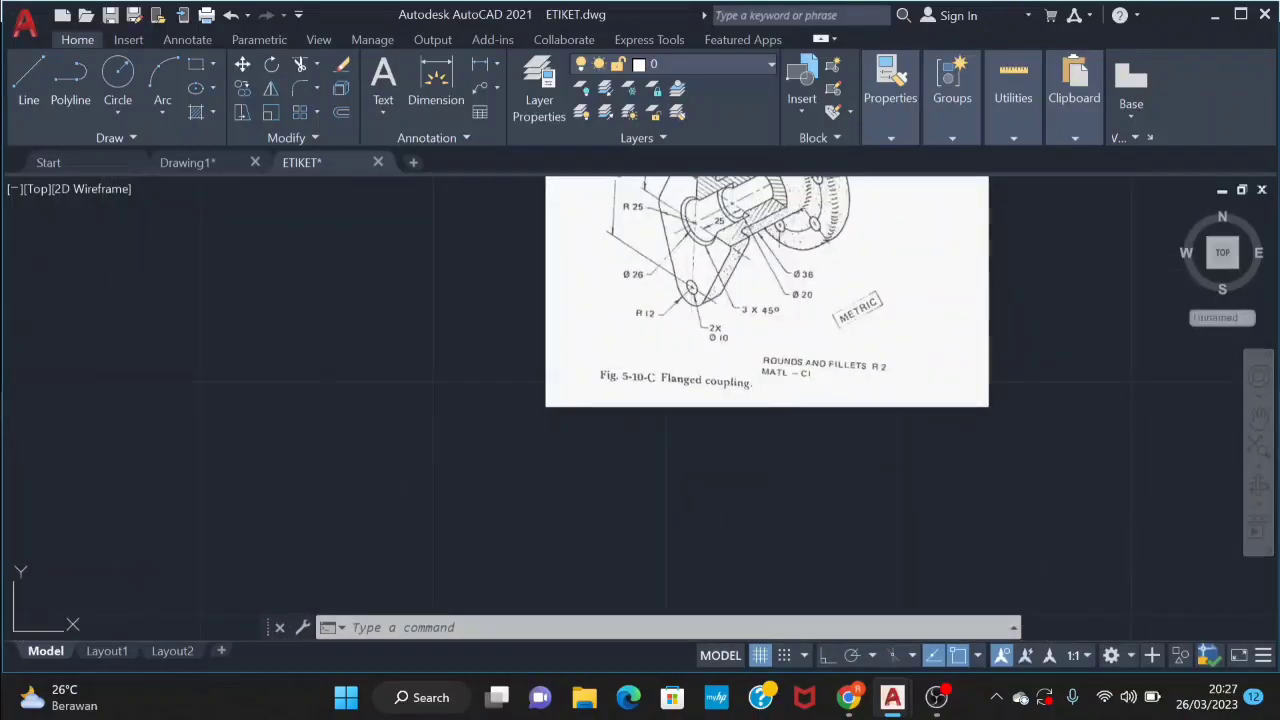
pyautogui.scroll(-3, 812, 348)
pyautogui.scroll(2, 810, 352)
# Move the reference image further to the right
pyautogui.moveTo(810, 352); pyautogui.dragTo(800, 395)
pyautogui.rightClick(800, 395)
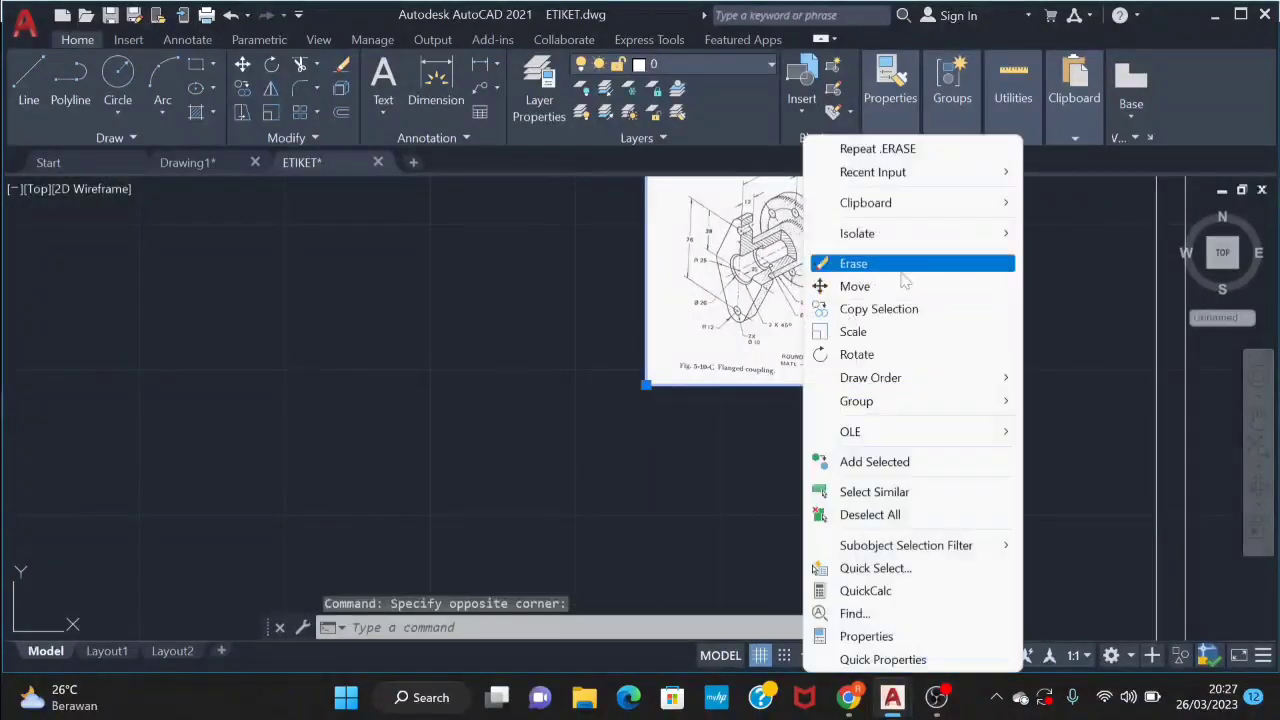
pyautogui.click(880, 288)
pyautogui.click(814, 280)
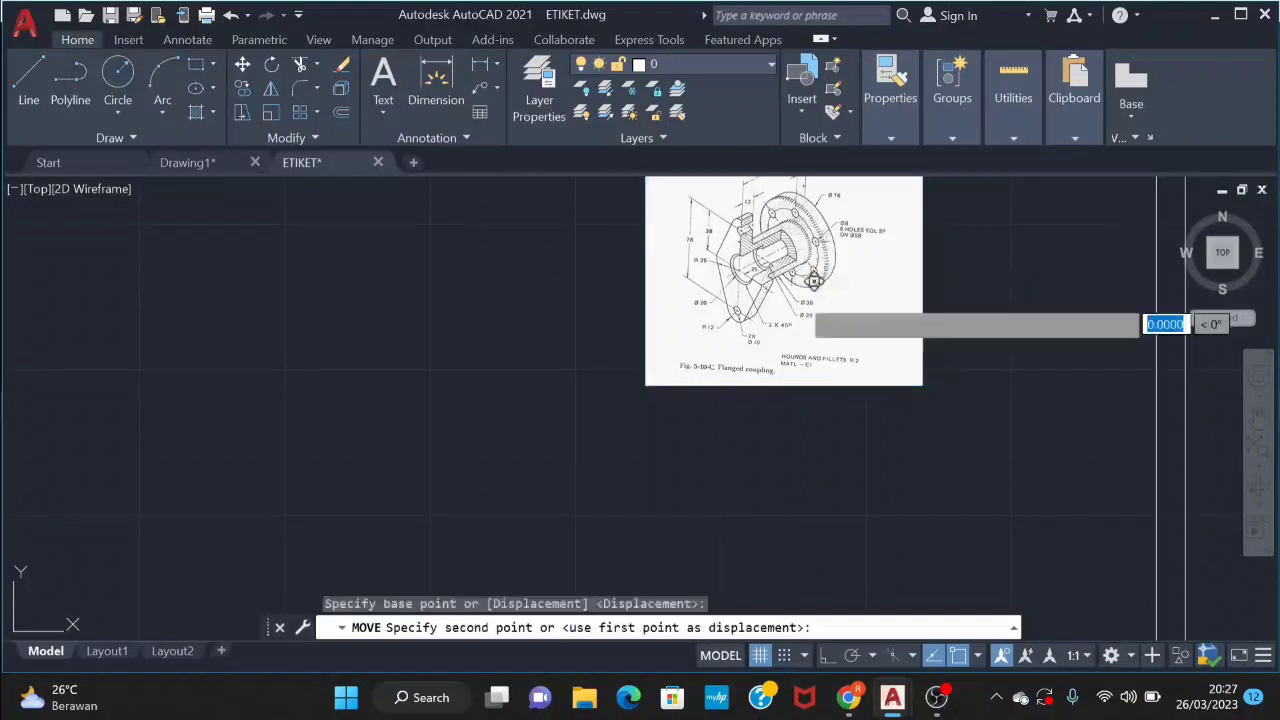
pyautogui.click(1013, 297)
# Scale the reference image down about its lower-left corner
pyautogui.scroll(-2, 609, 322)
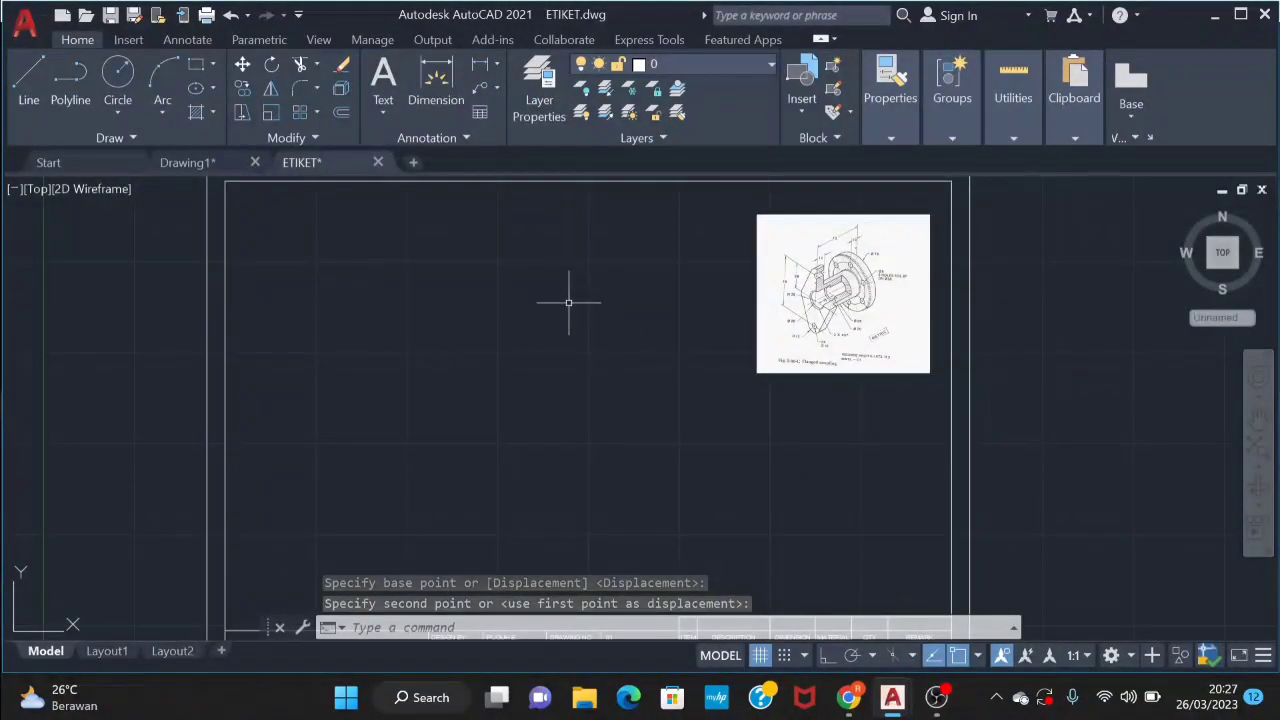
pyautogui.scroll(2, 559, 303)
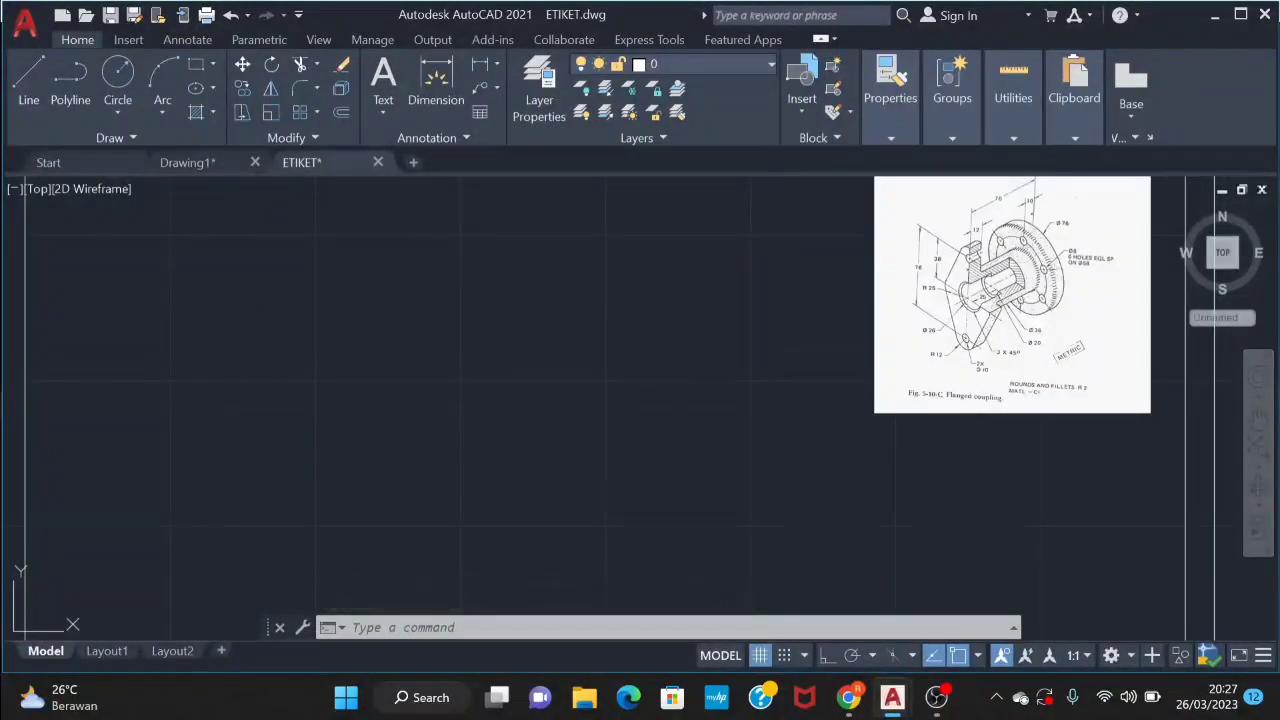
pyautogui.click(1012, 295)
pyautogui.rightClick(1015, 292)
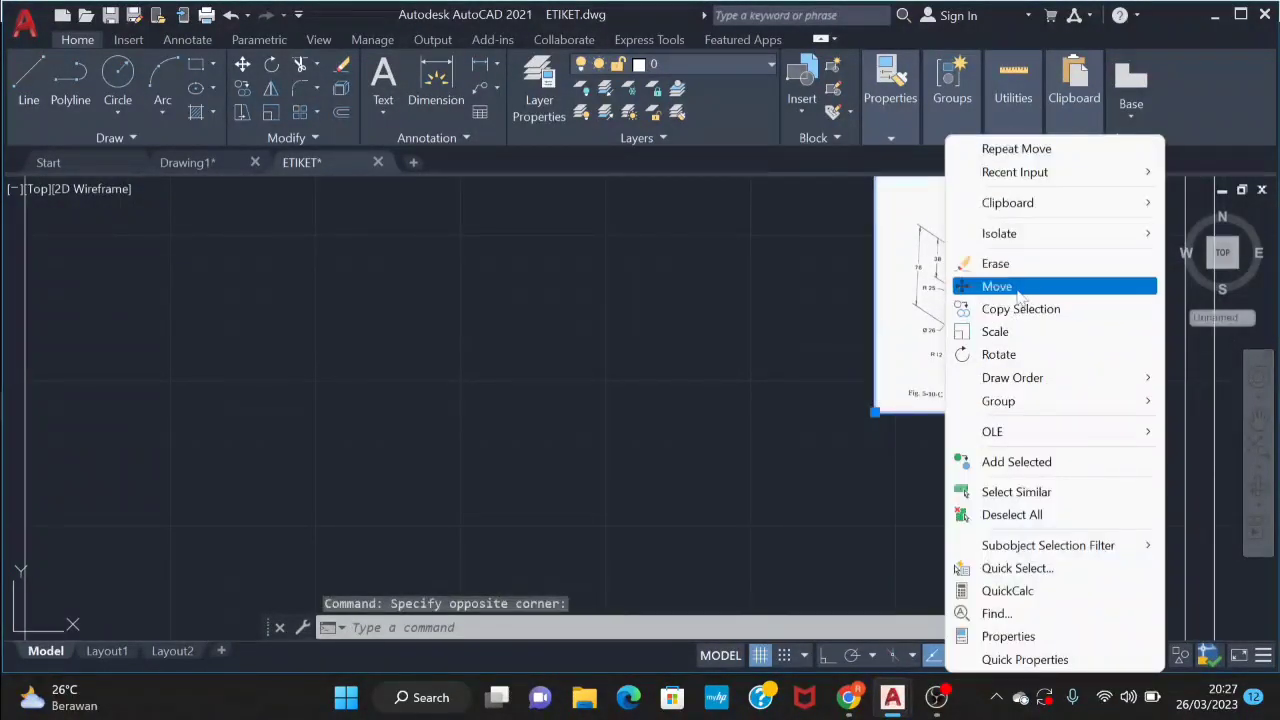
pyautogui.click(1020, 331)
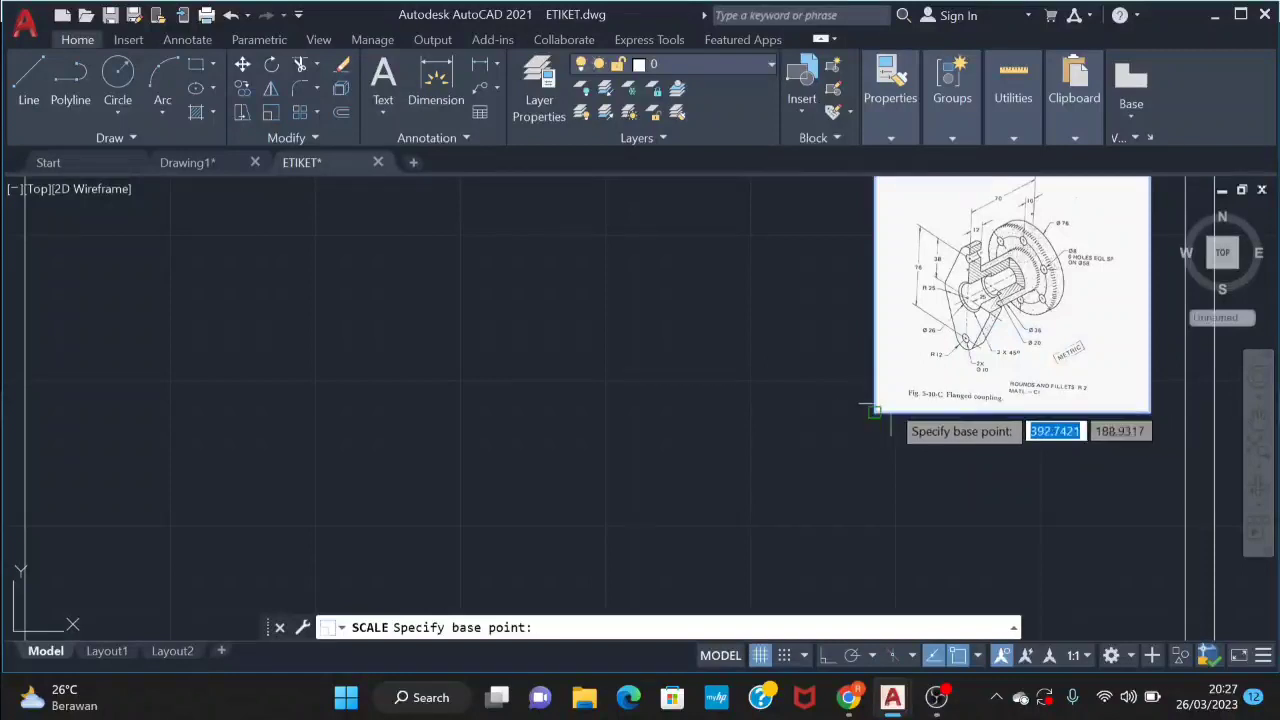
pyautogui.click(874, 410)
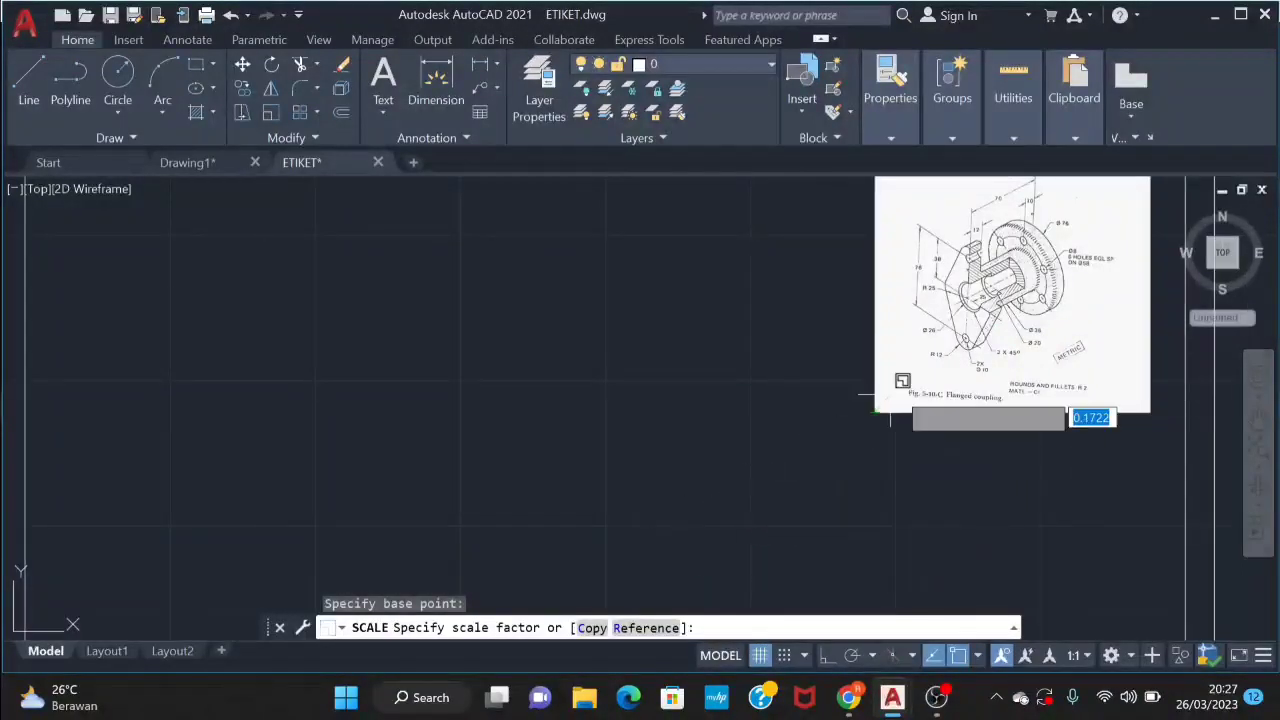
pyautogui.click(697, 529)
# Move the resized picture by its bottom-left corner to a spot inside the frame
pyautogui.scroll(-3, 843, 417)
pyautogui.rightClick(948, 373)
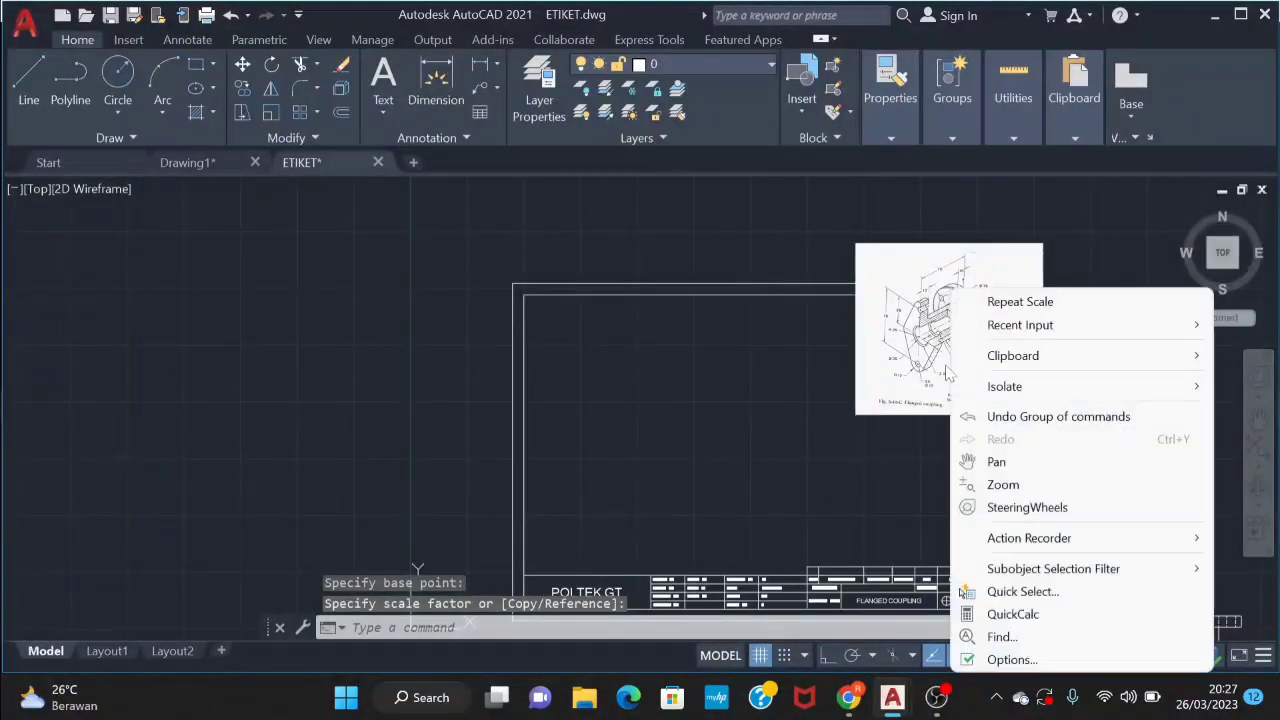
pyautogui.click(948, 373)
pyautogui.rightClick(948, 373)
pyautogui.click(960, 287)
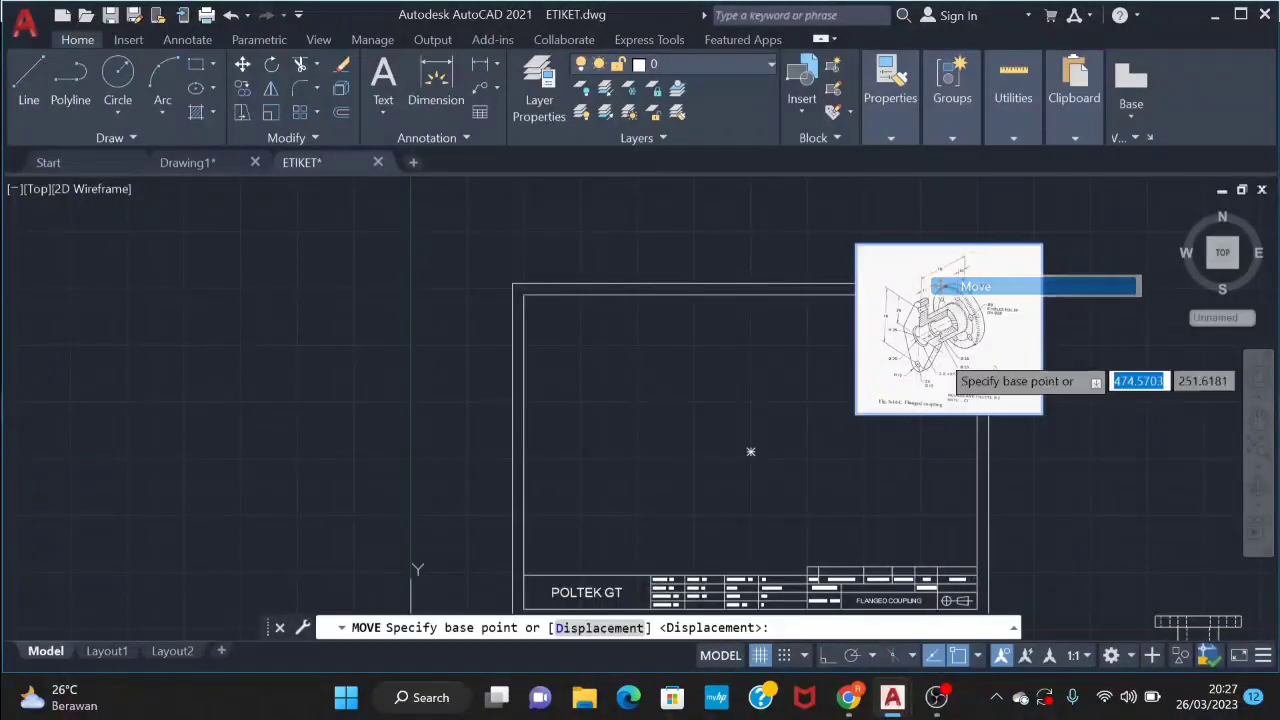
pyautogui.click(936, 656)
pyautogui.click(936, 656)
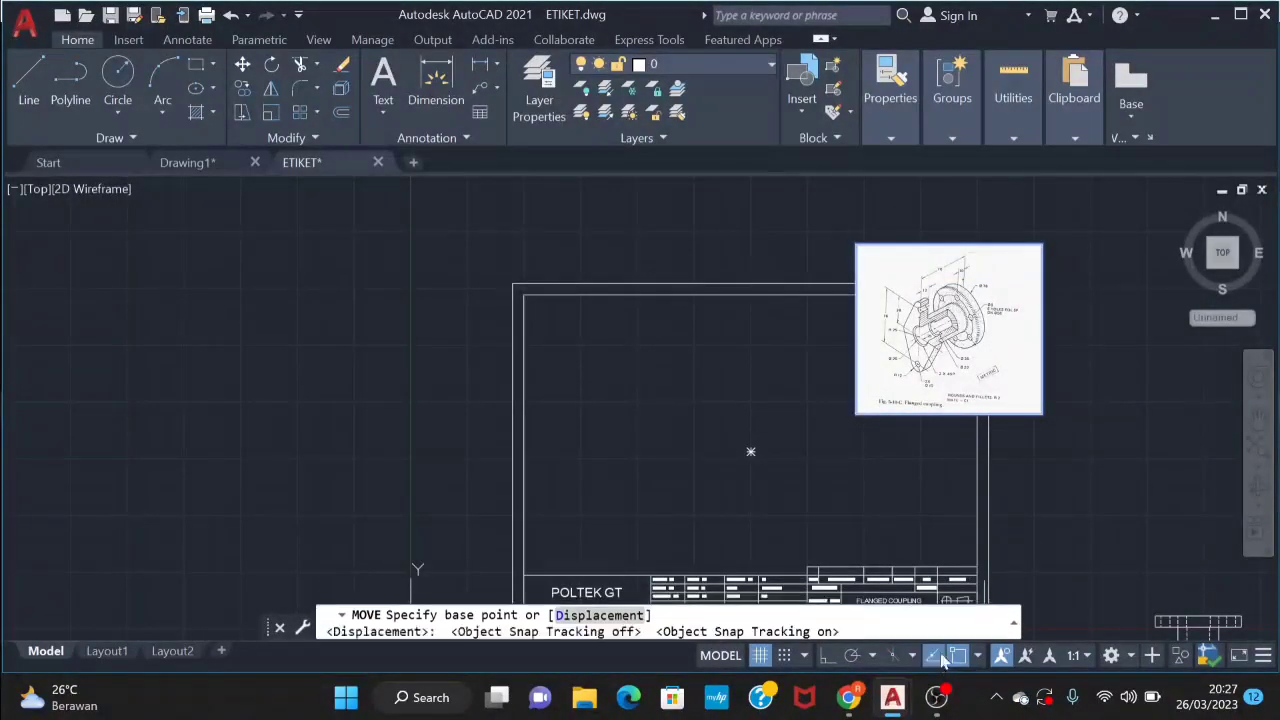
pyautogui.click(856, 414)
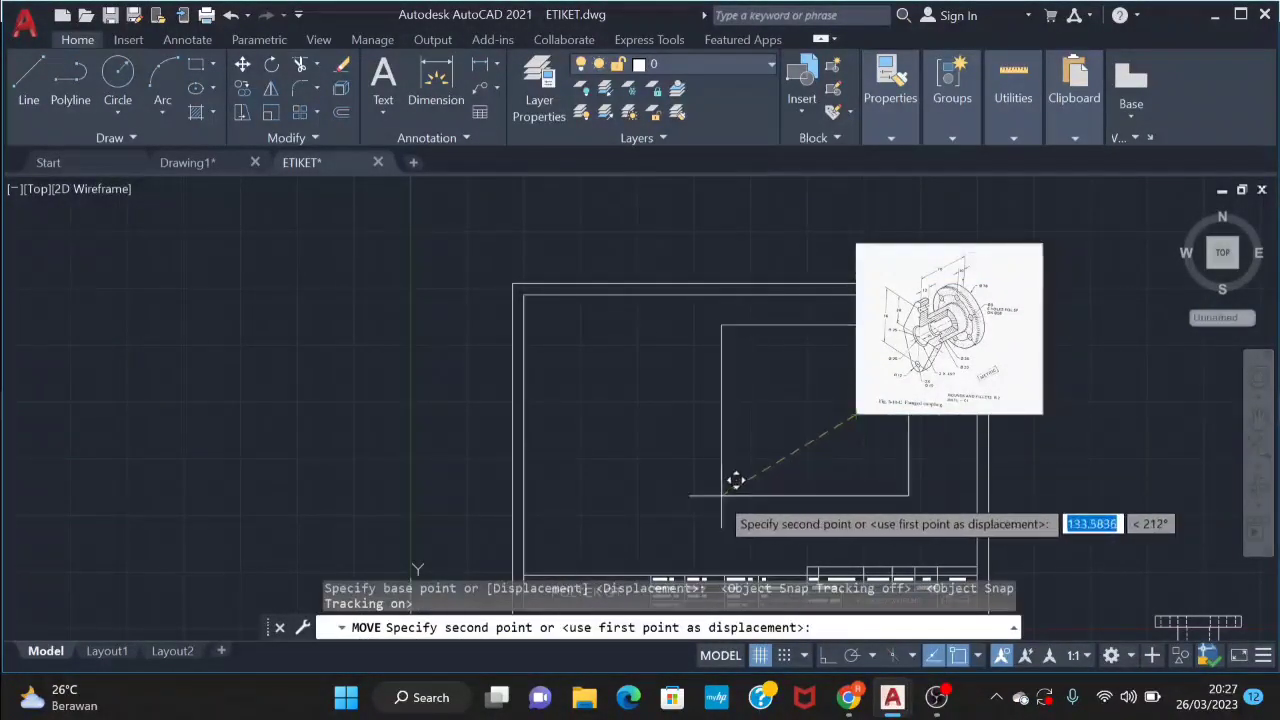
pyautogui.click(757, 484)
pyautogui.scroll(2, 603, 486)
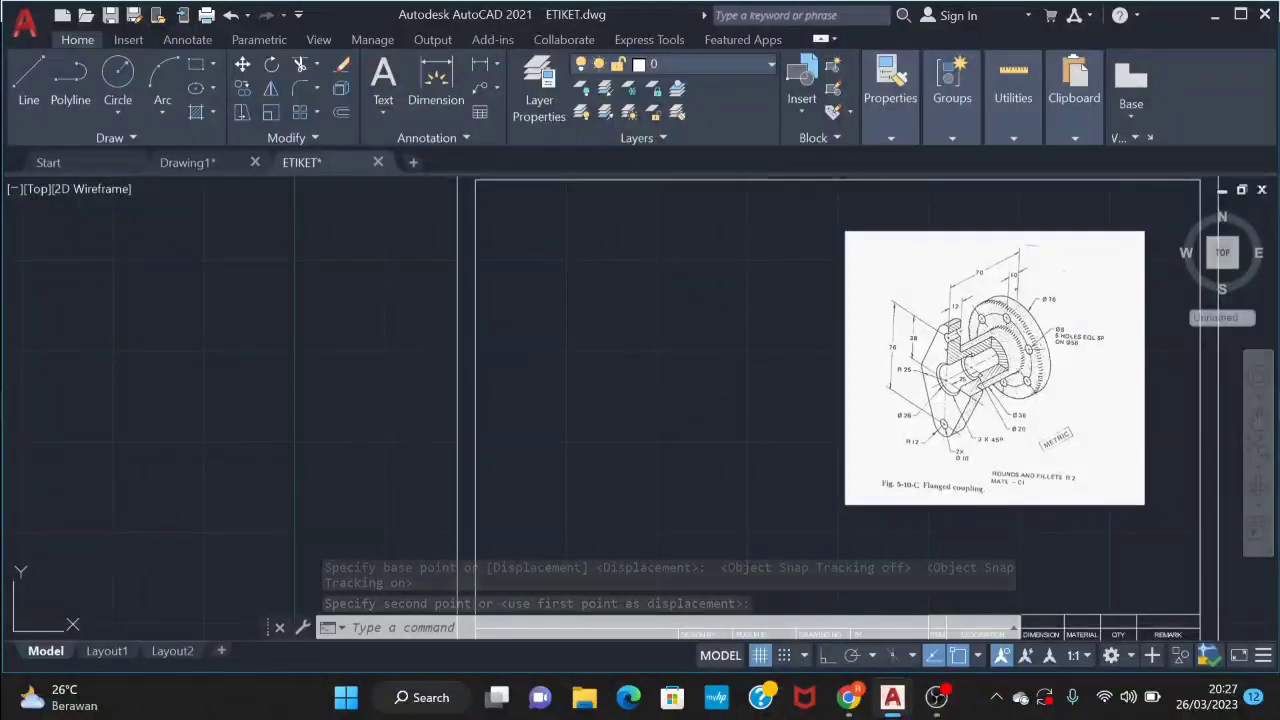
pyautogui.write('c')
# Draw a Ø76 circle at a picked centre point
pyautogui.press('Return')
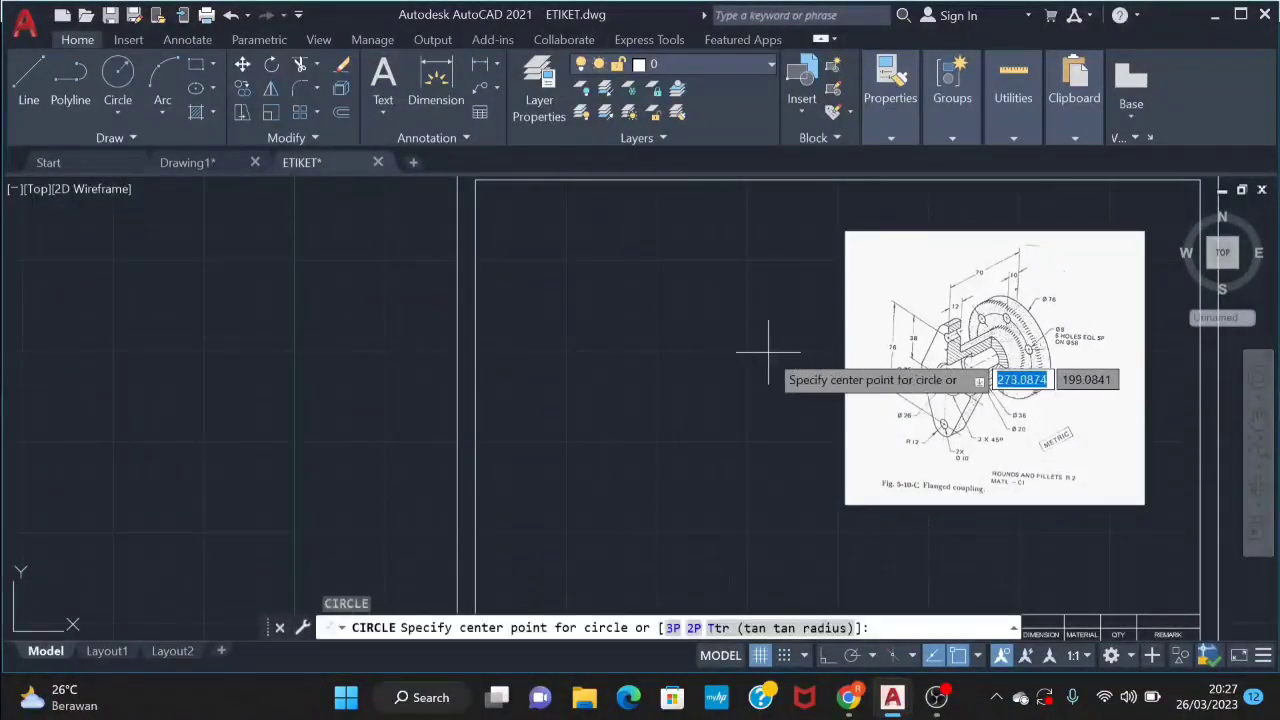
pyautogui.click(662, 354)
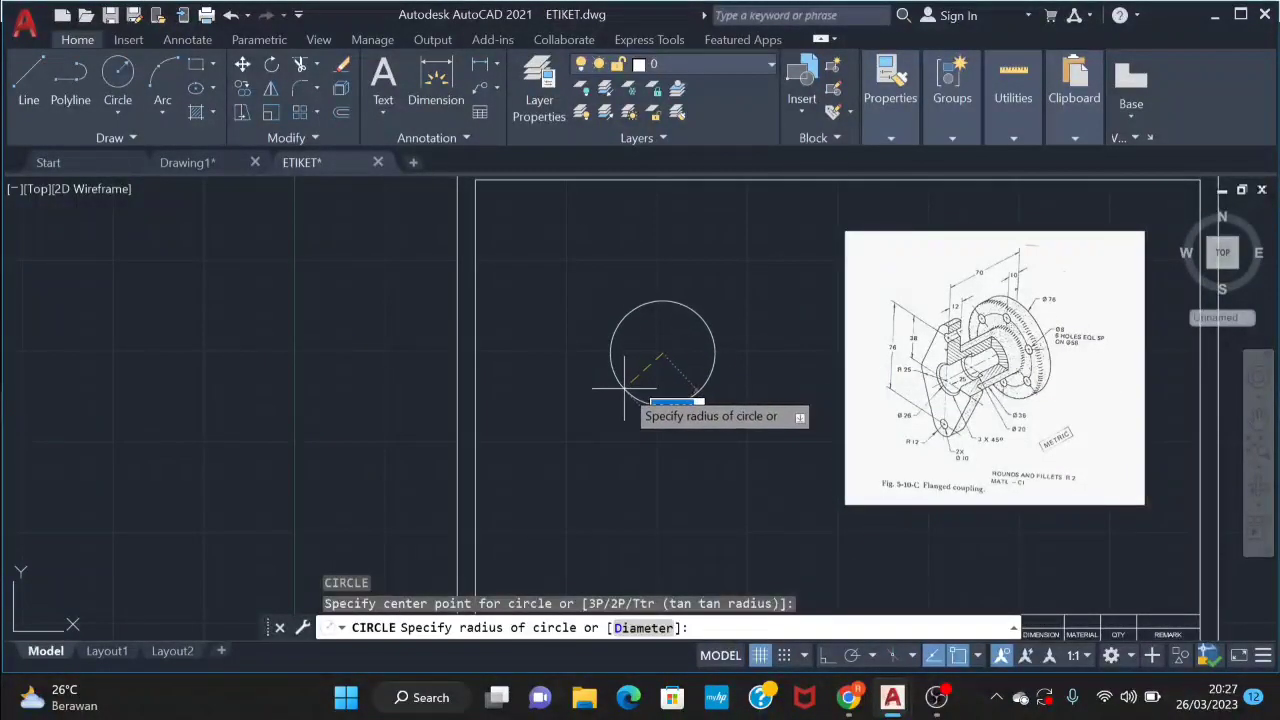
pyautogui.write('d')
pyautogui.press('Return')
pyautogui.write('76')
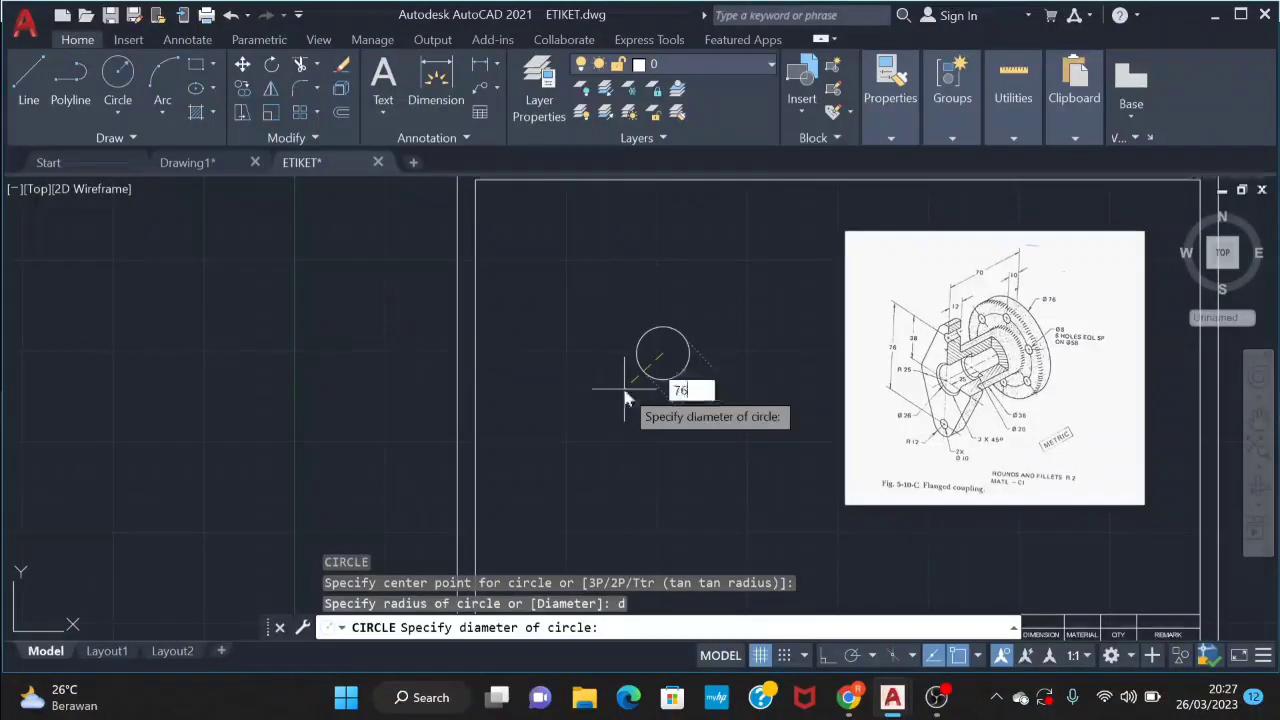
pyautogui.press('Return')
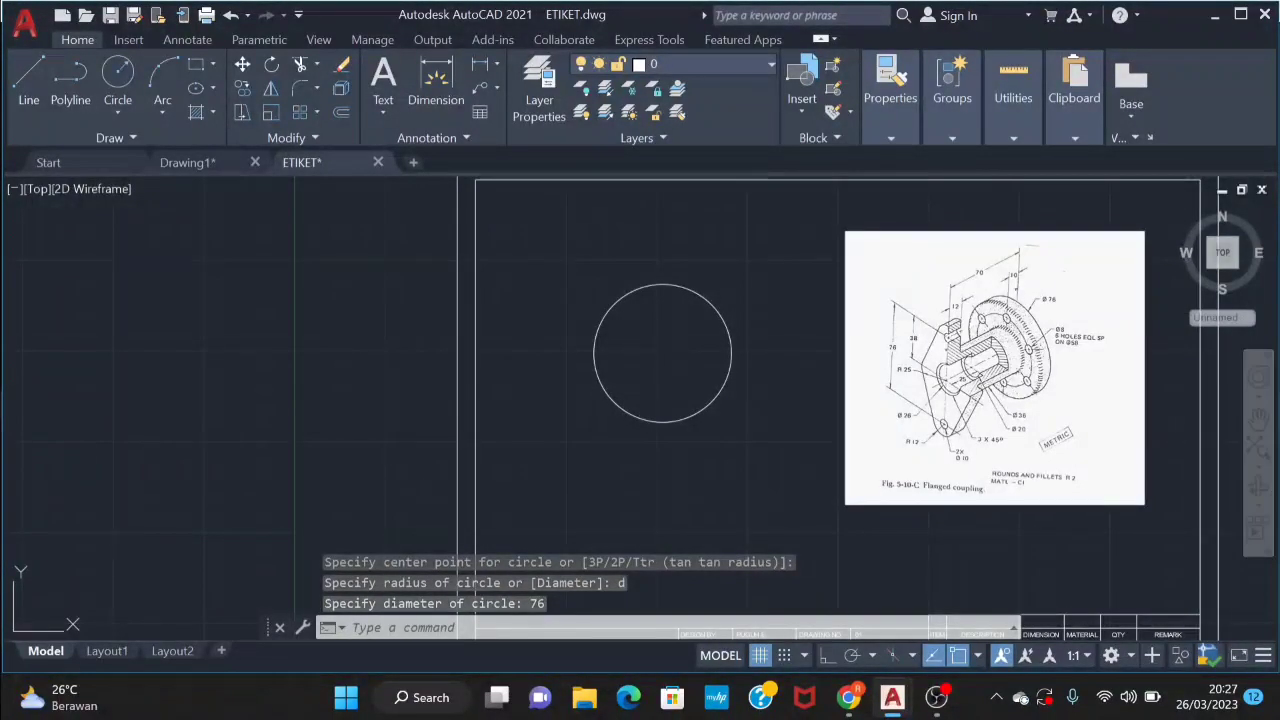
# Draw a concentric Ø58 circle, closing the accidentally opened dimension style dialog
pyautogui.scroll(2, 1083, 355)
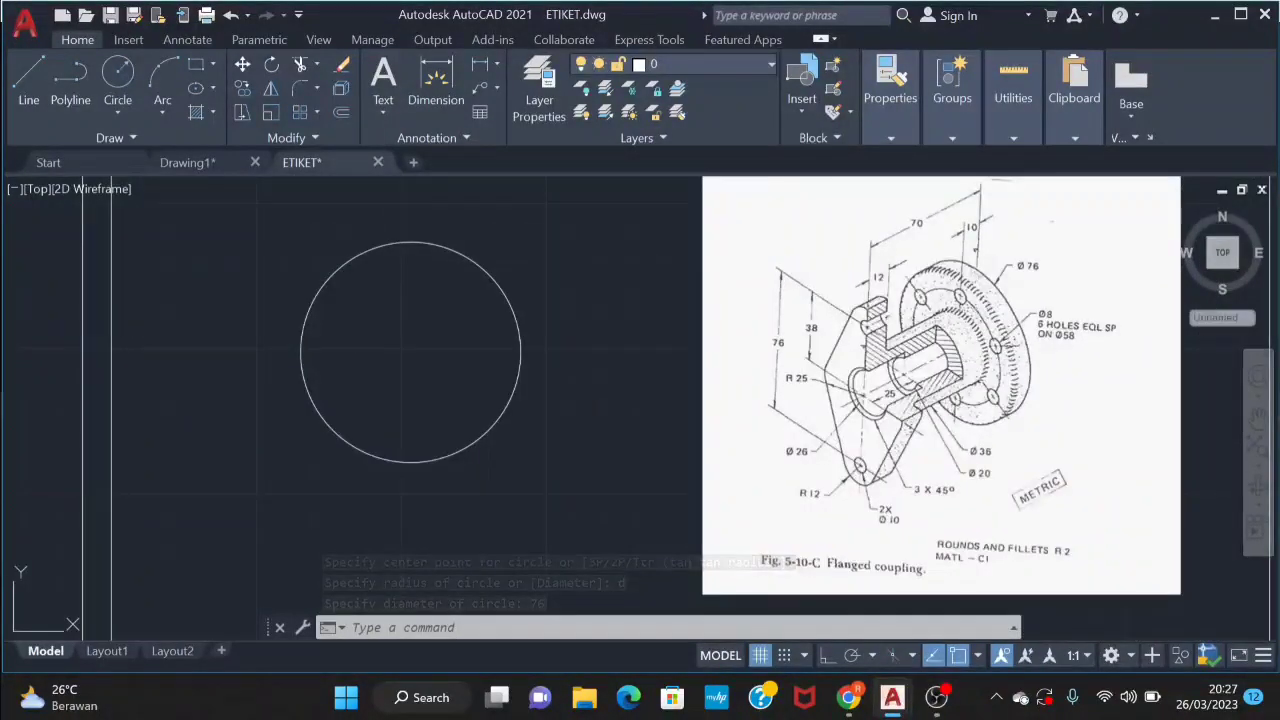
pyautogui.write('c')
pyautogui.press('Return')
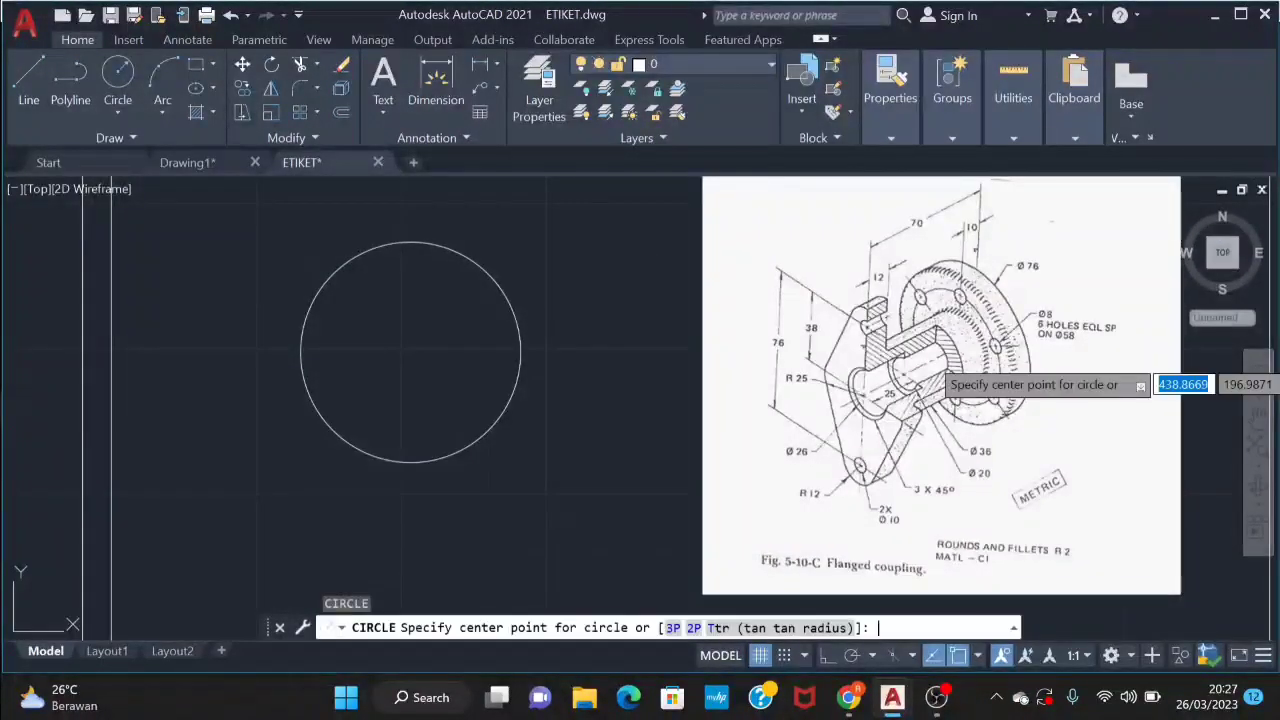
pyautogui.click(410, 351)
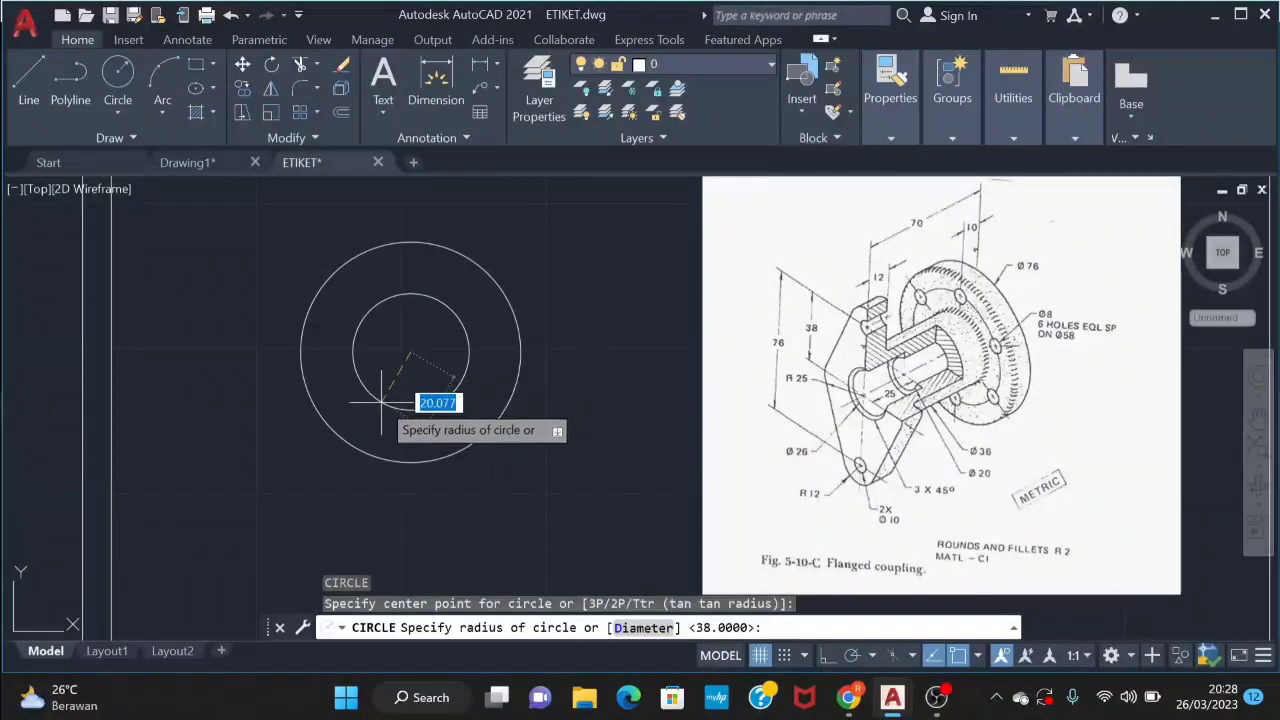
pyautogui.write('d')
pyautogui.press('Return')
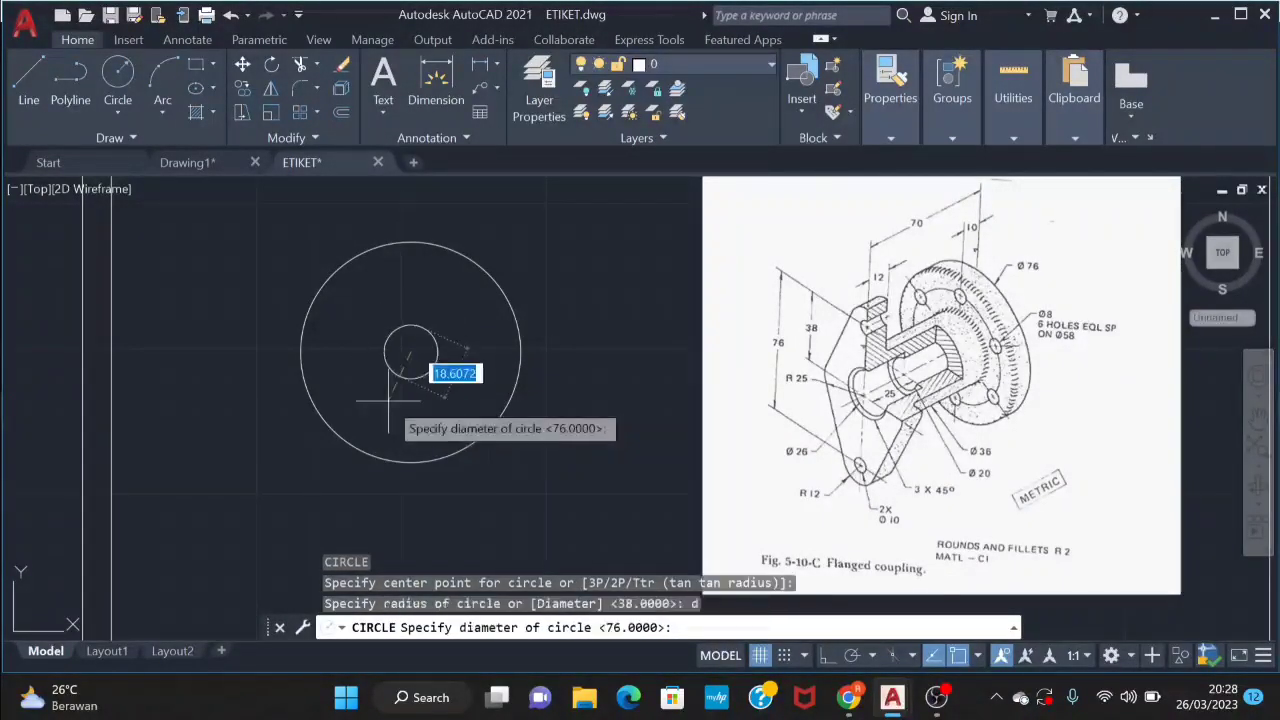
pyautogui.press('Return')
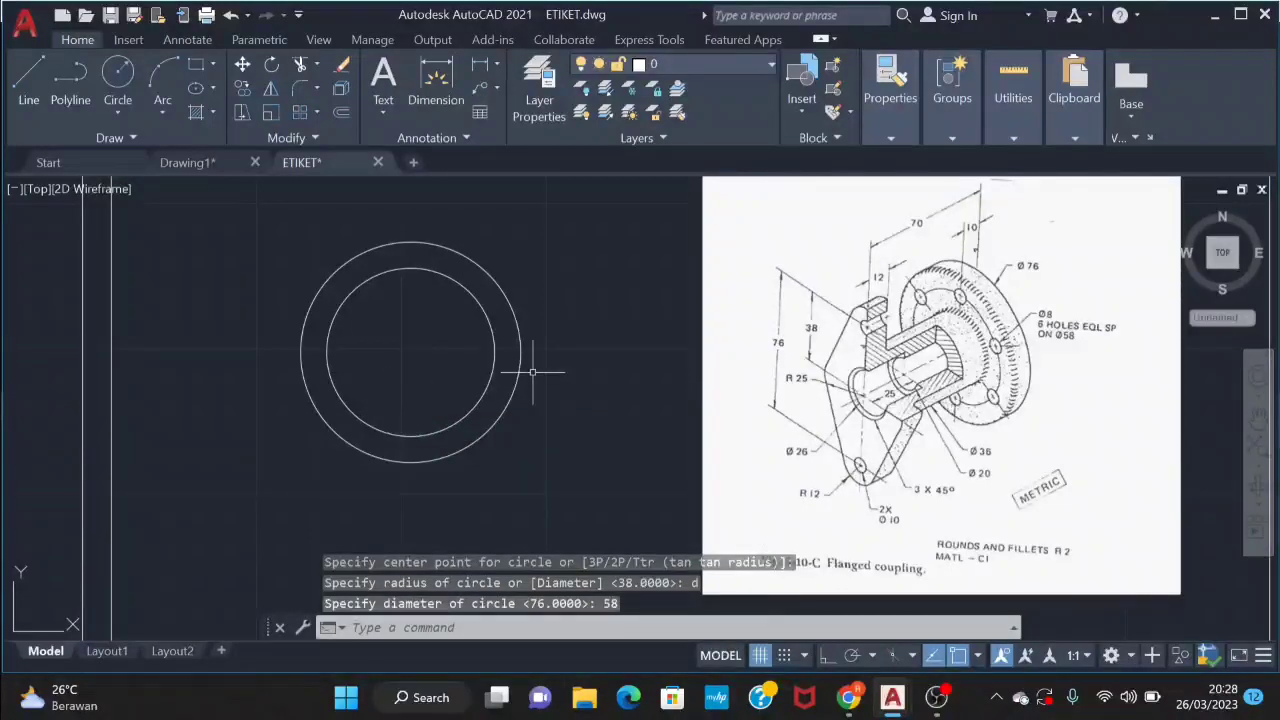
pyautogui.write('d')
pyautogui.press('Return')
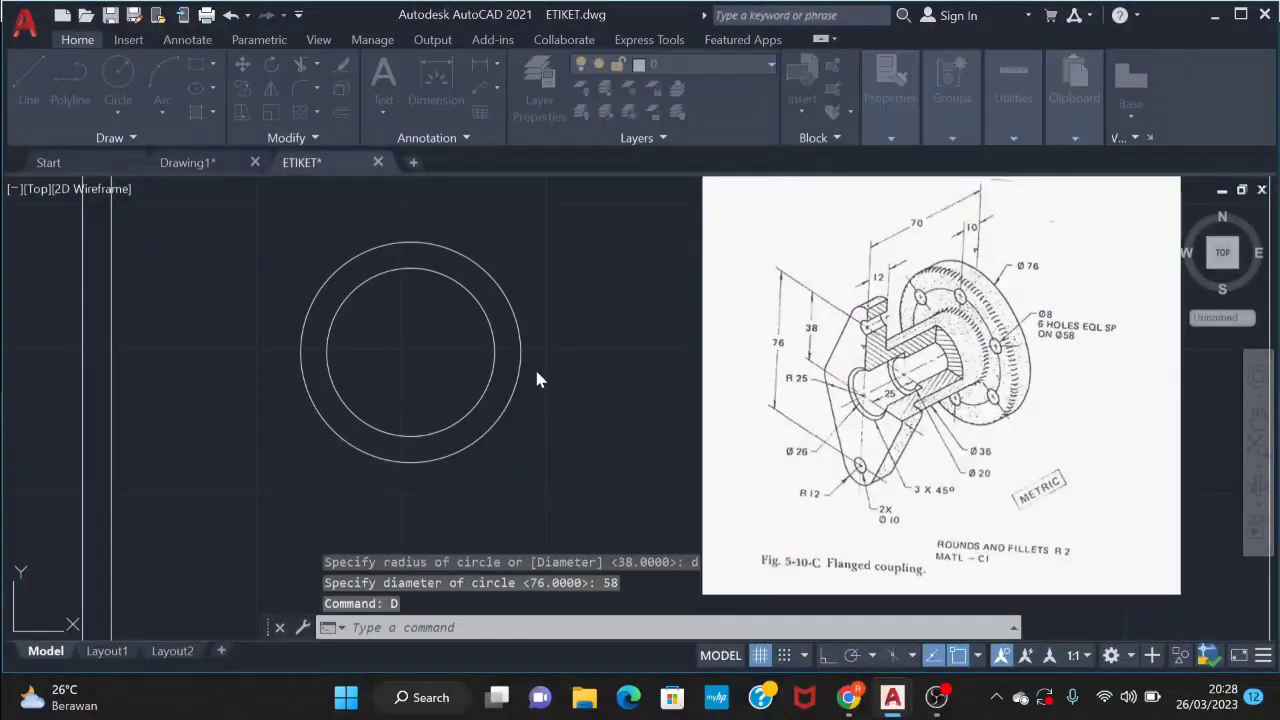
pyautogui.click(897, 163)
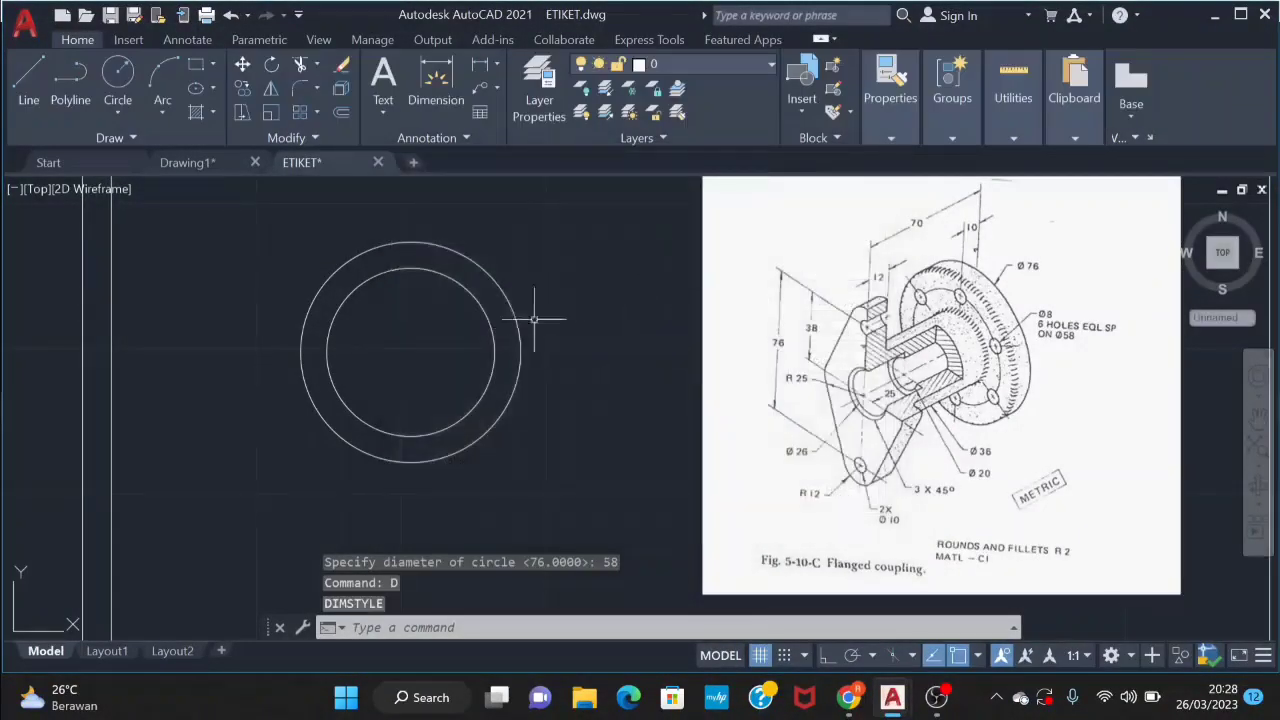
# Draw a Ø8 bolt-hole circle centred on the Ø58 circle's top quadrant
pyautogui.write('c')
pyautogui.press('Return')
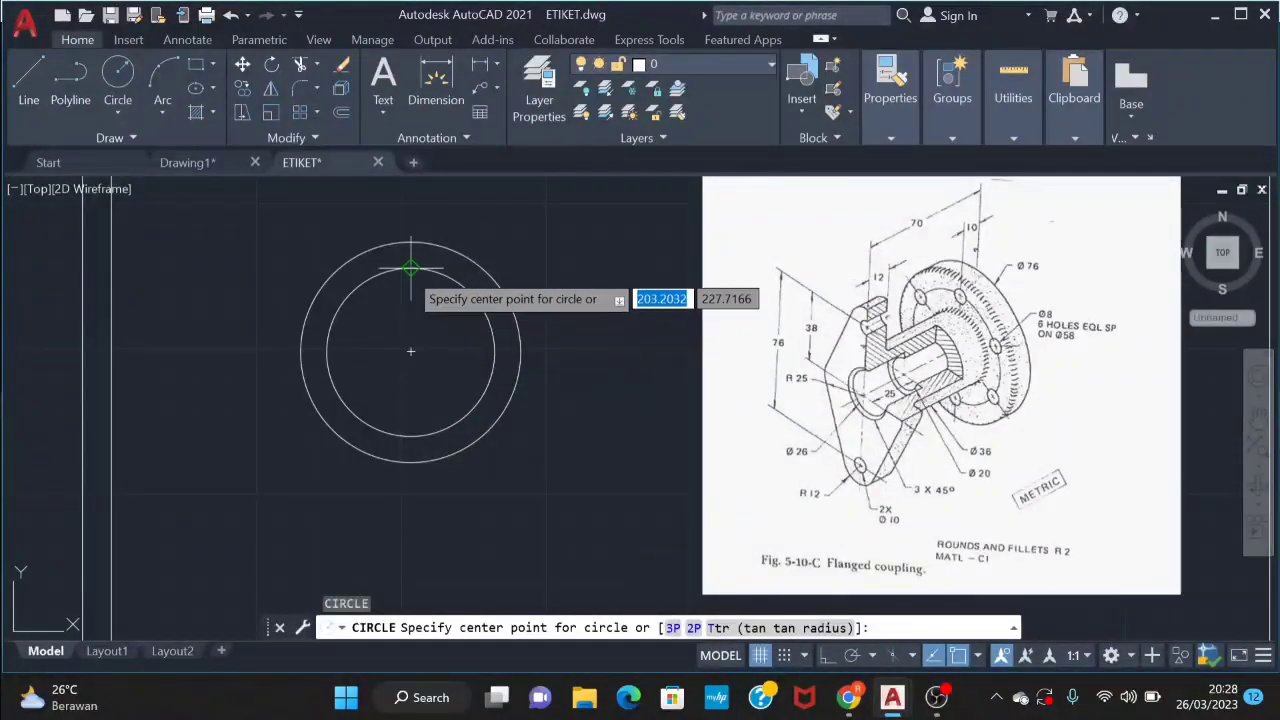
pyautogui.click(410, 268)
pyautogui.write('d')
pyautogui.press('Return')
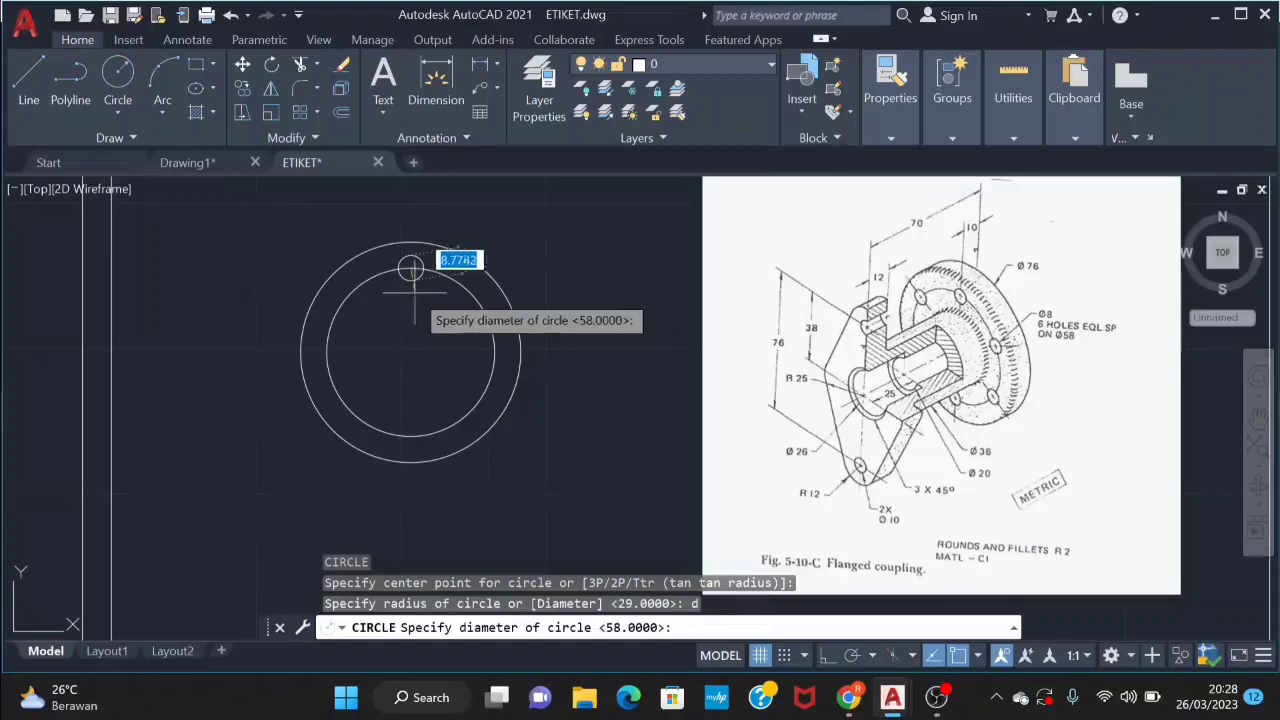
pyautogui.write('5')
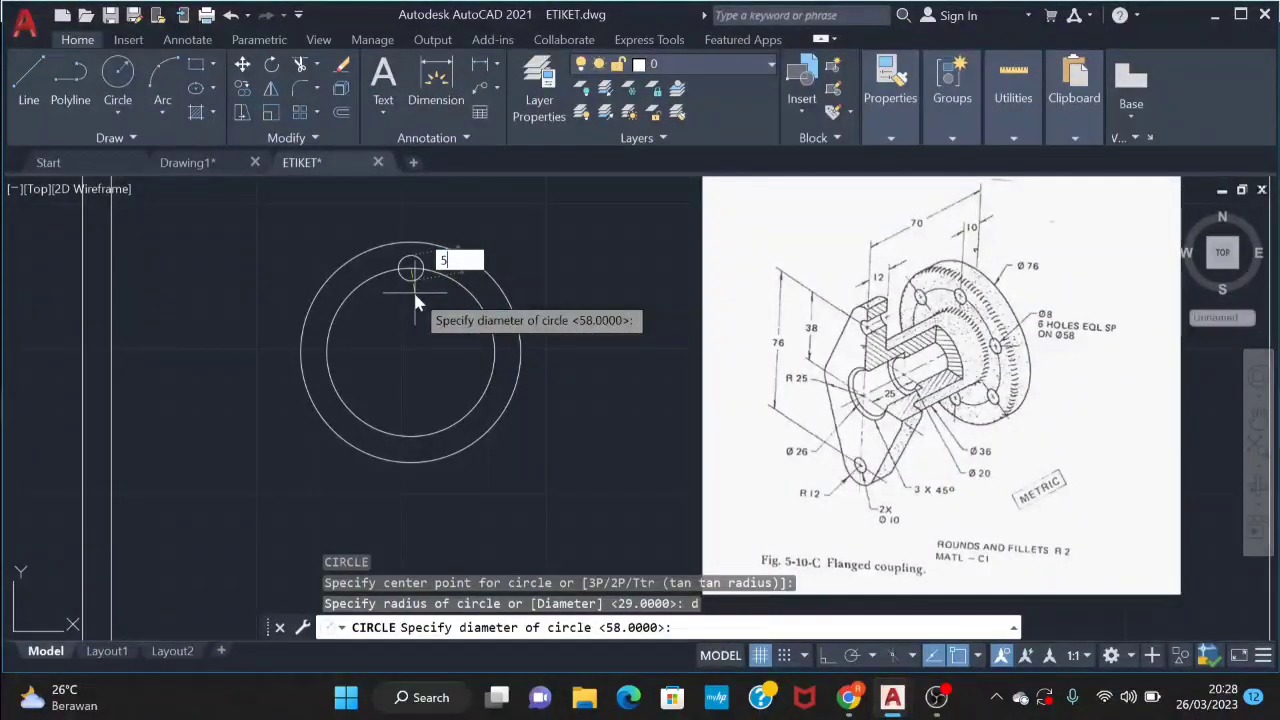
pyautogui.press('BackSpace')
pyautogui.write('4')
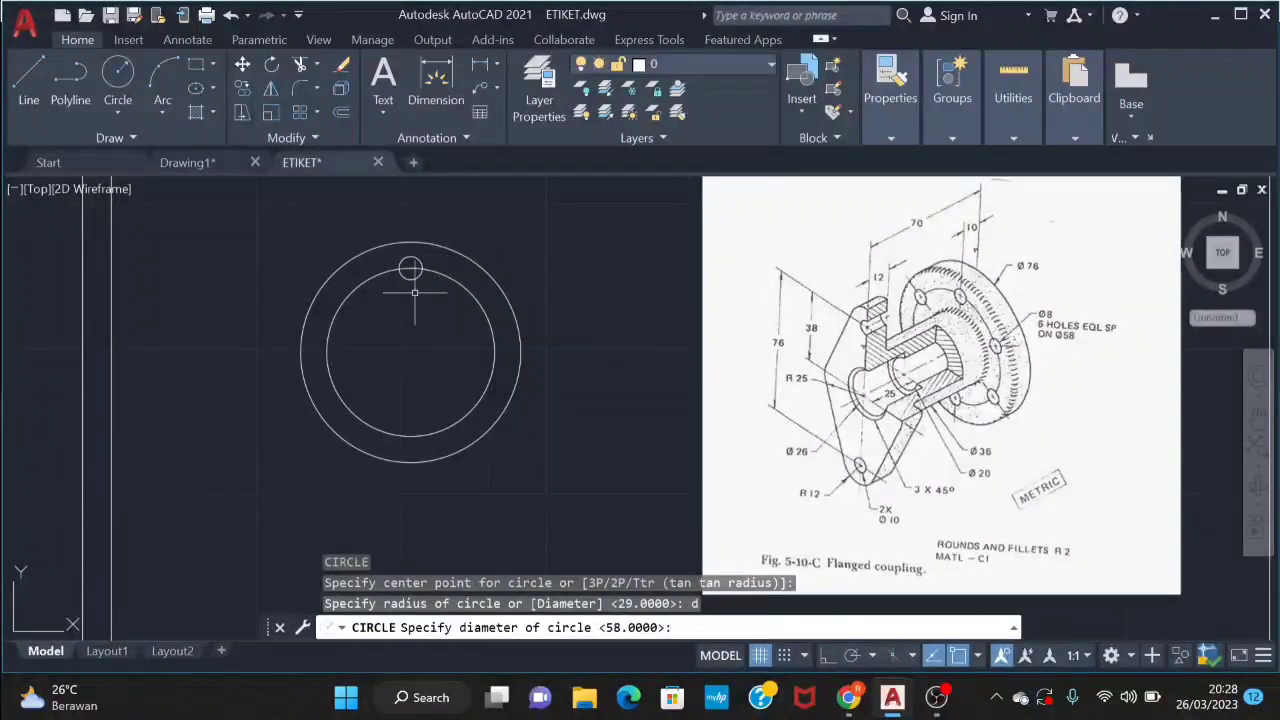
pyautogui.write('8')
pyautogui.press('Return')
pyautogui.write('arraypo')
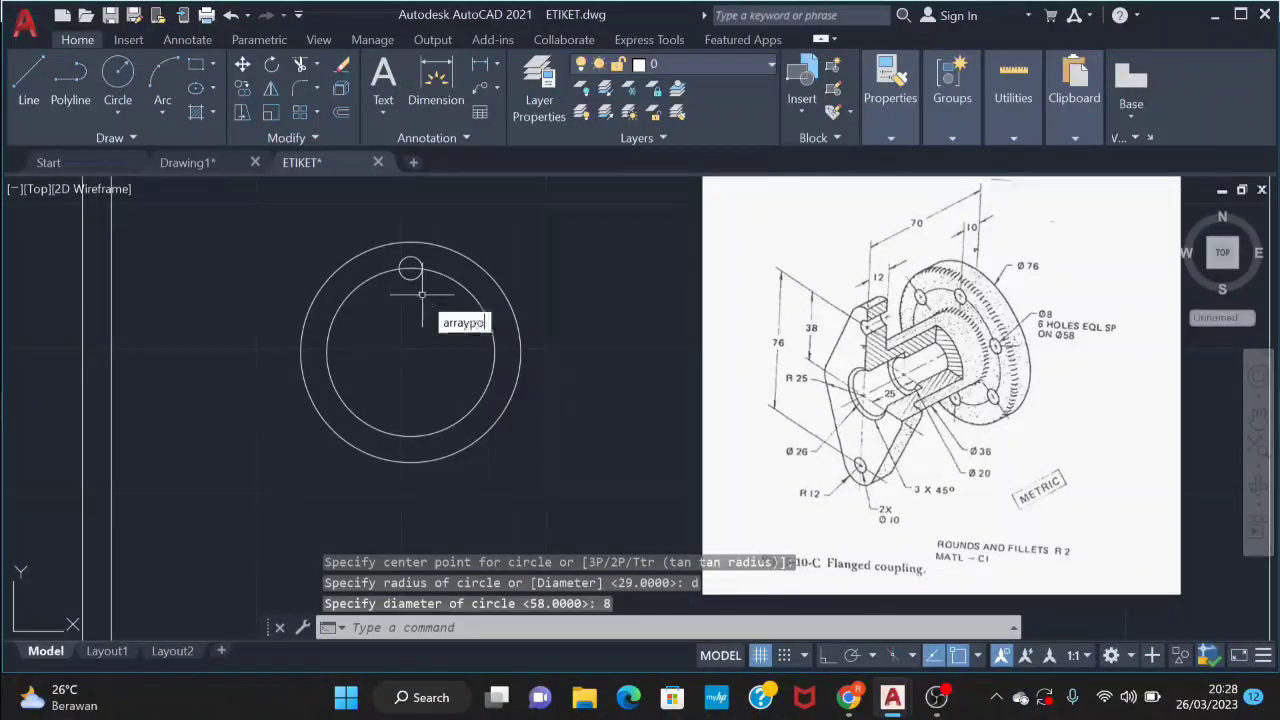
# Polar-array the Ø8 hole into six copies about the flange centre
pyautogui.write('lar')
pyautogui.press('Return')
pyautogui.click(415, 274)
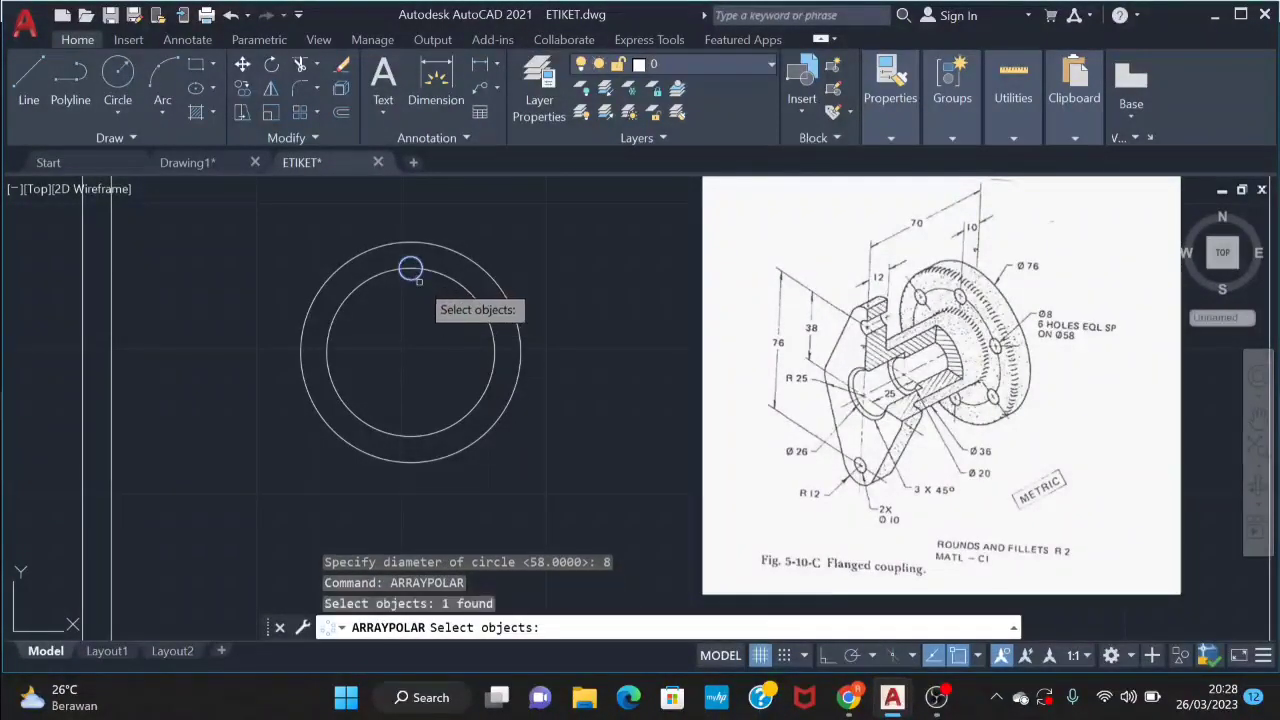
pyautogui.press('Return')
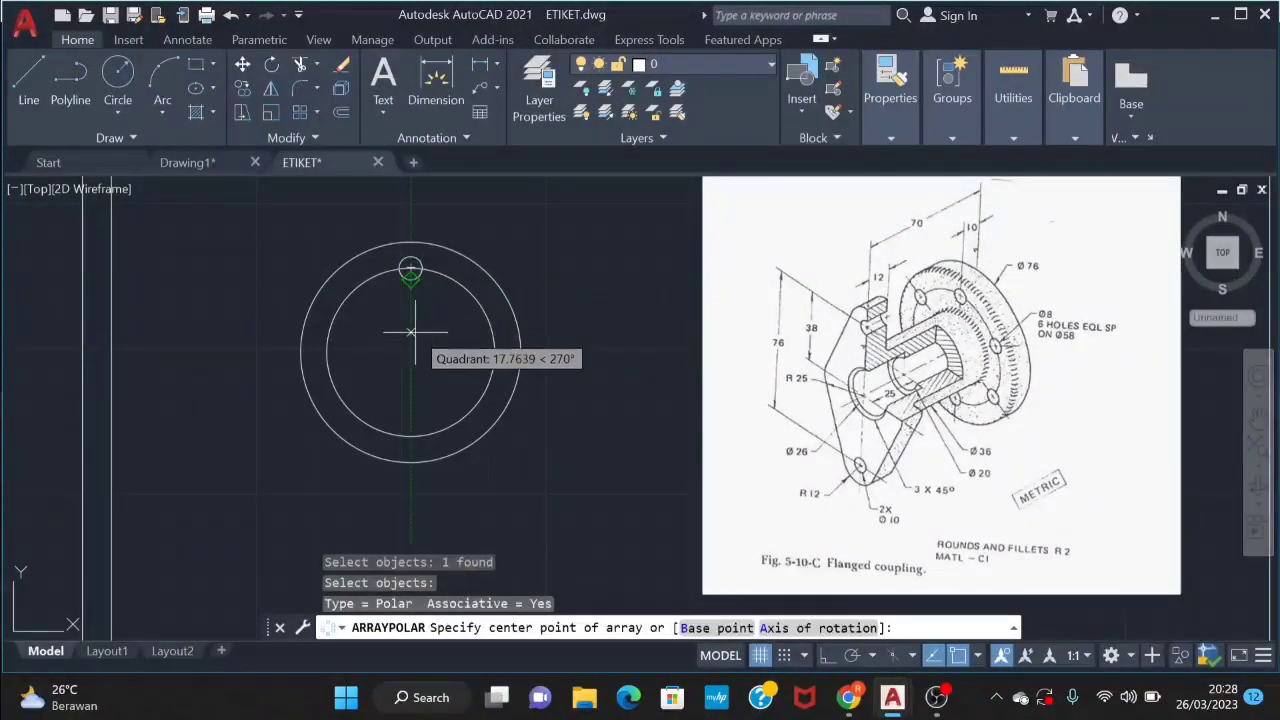
pyautogui.click(410, 351)
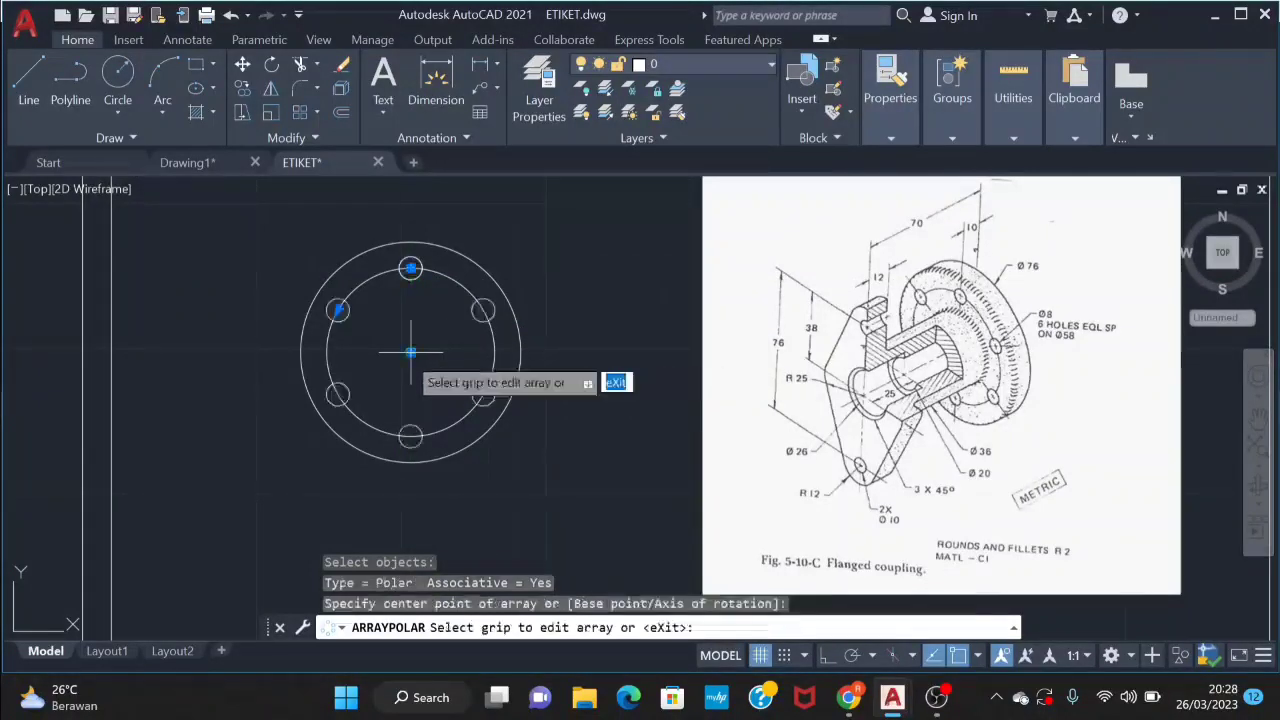
pyautogui.click(955, 100)
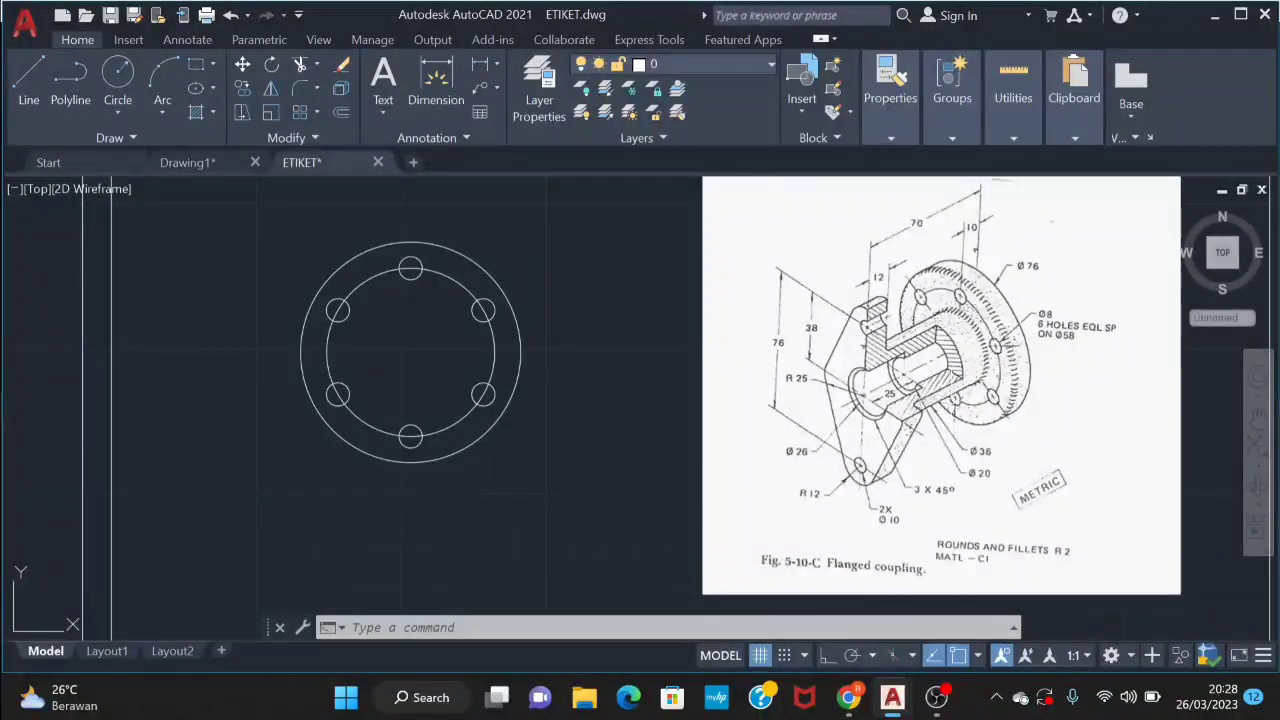
pyautogui.write('arraypolar')
pyautogui.press('Return')
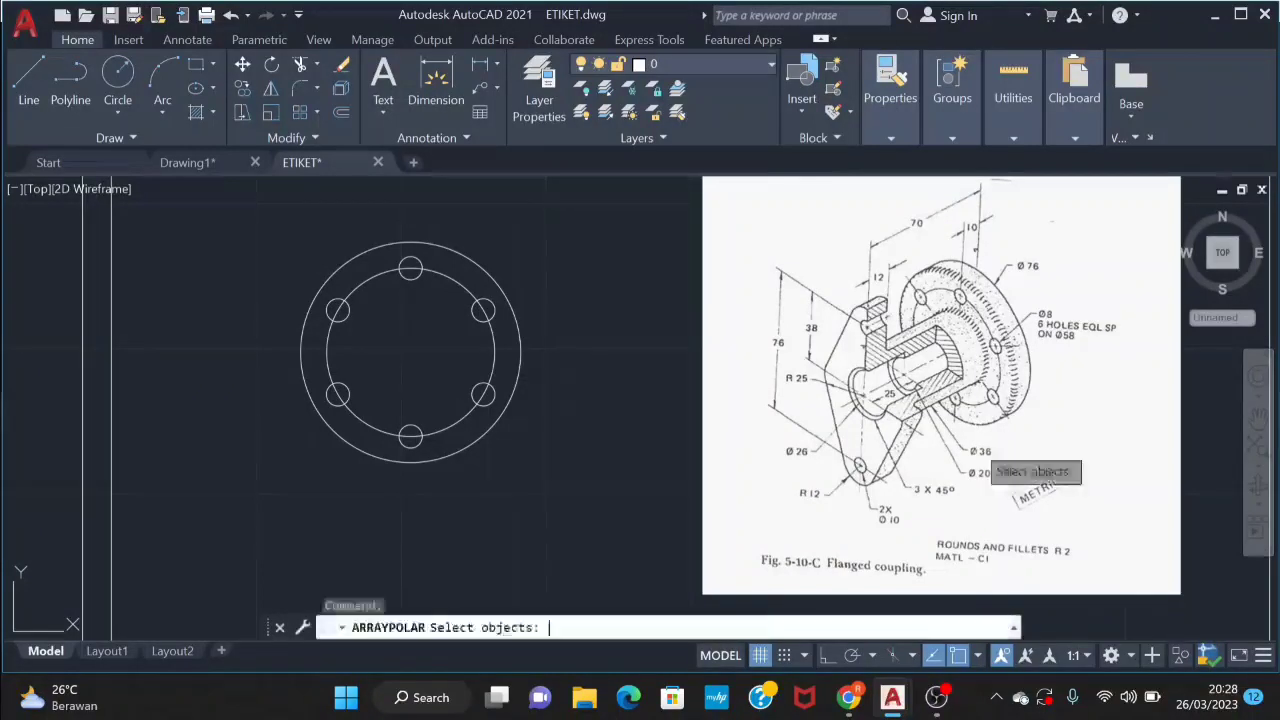
pyautogui.press('Escape')
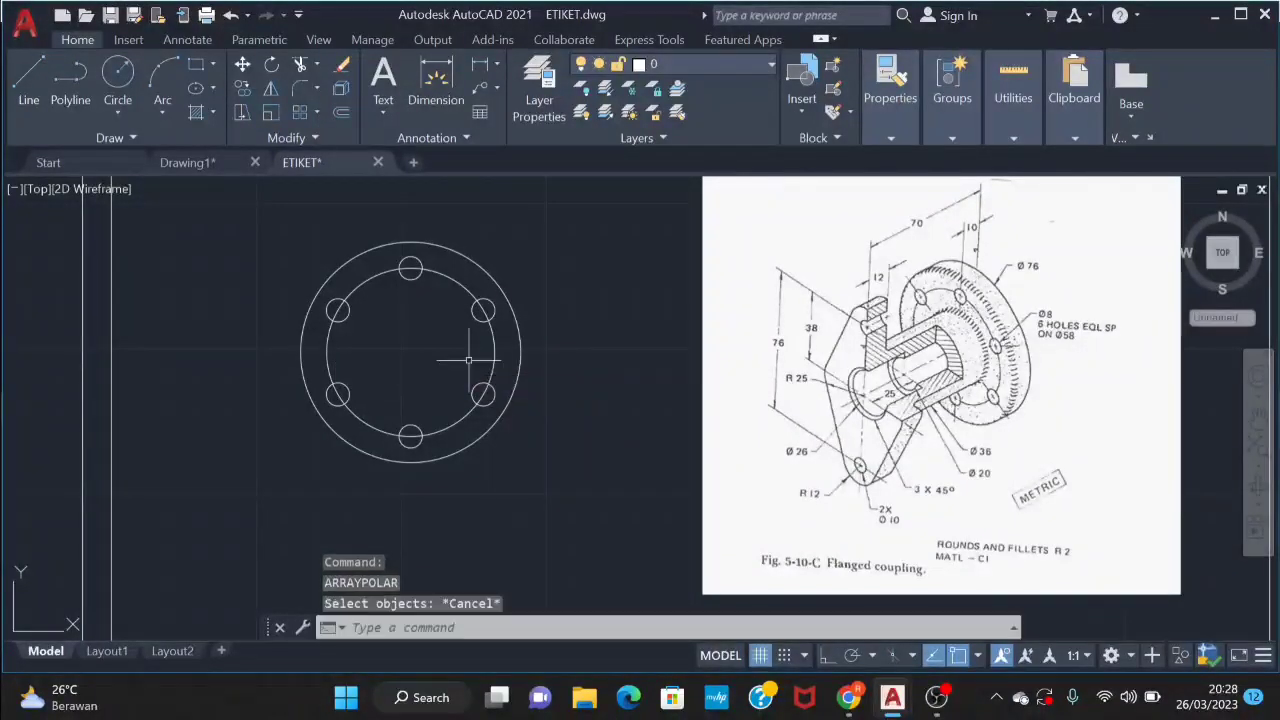
# Draw a Ø36 circle centred on the flange centre
pyautogui.write('c')
pyautogui.press('Return')
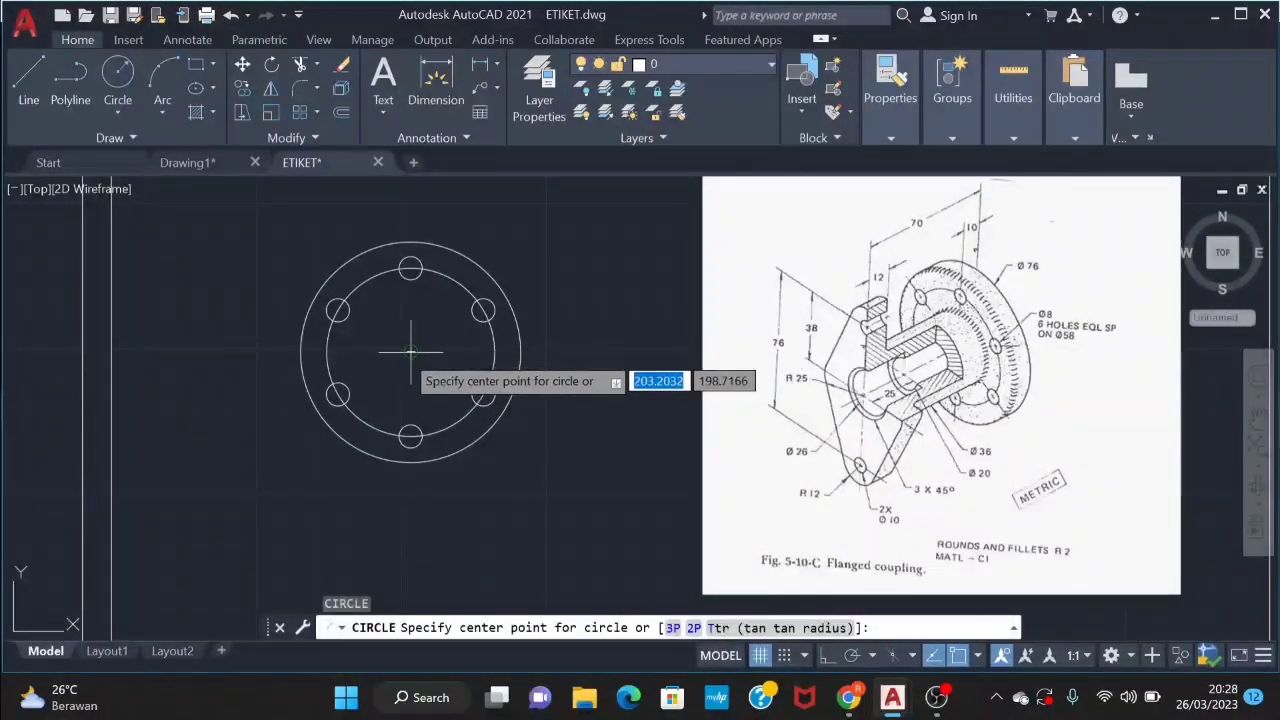
pyautogui.click(410, 352)
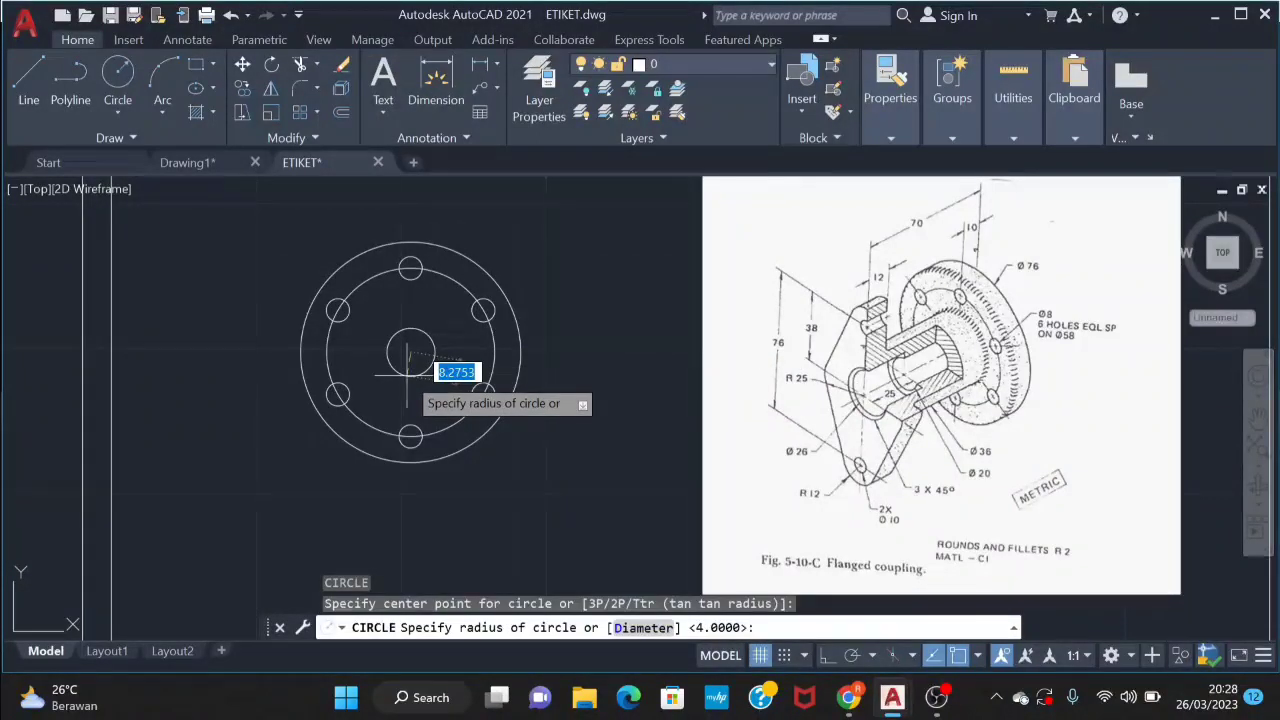
pyautogui.write('d')
pyautogui.press('Return')
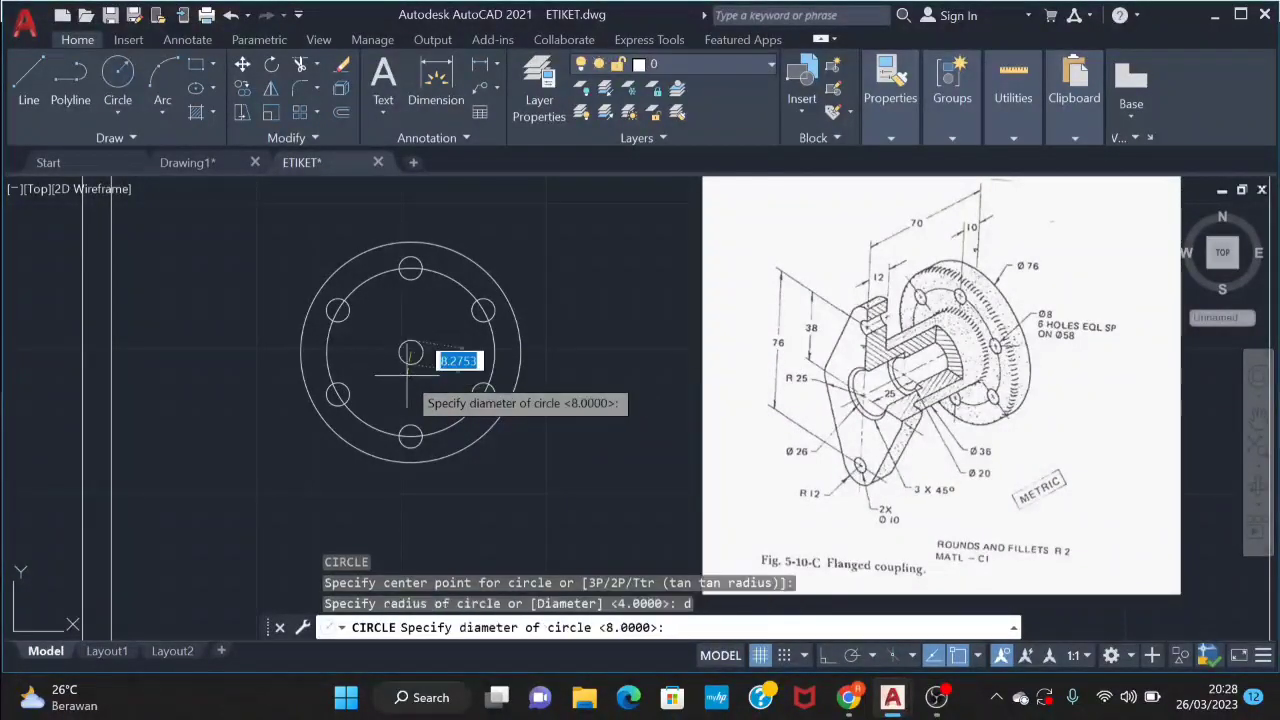
pyautogui.press('Return')
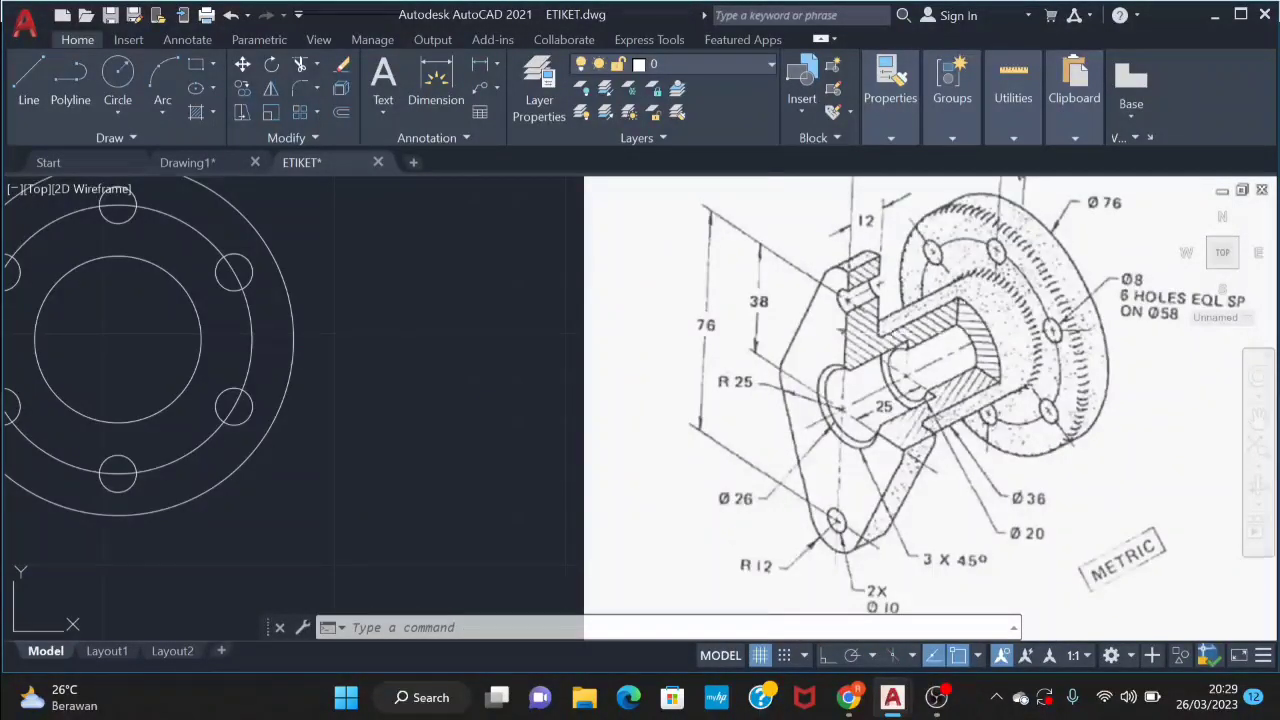
# Make the Ø36 circle dashed with the ACAD_ISO02W100 linetype
pyautogui.click(206, 350)
pyautogui.click(192, 377)
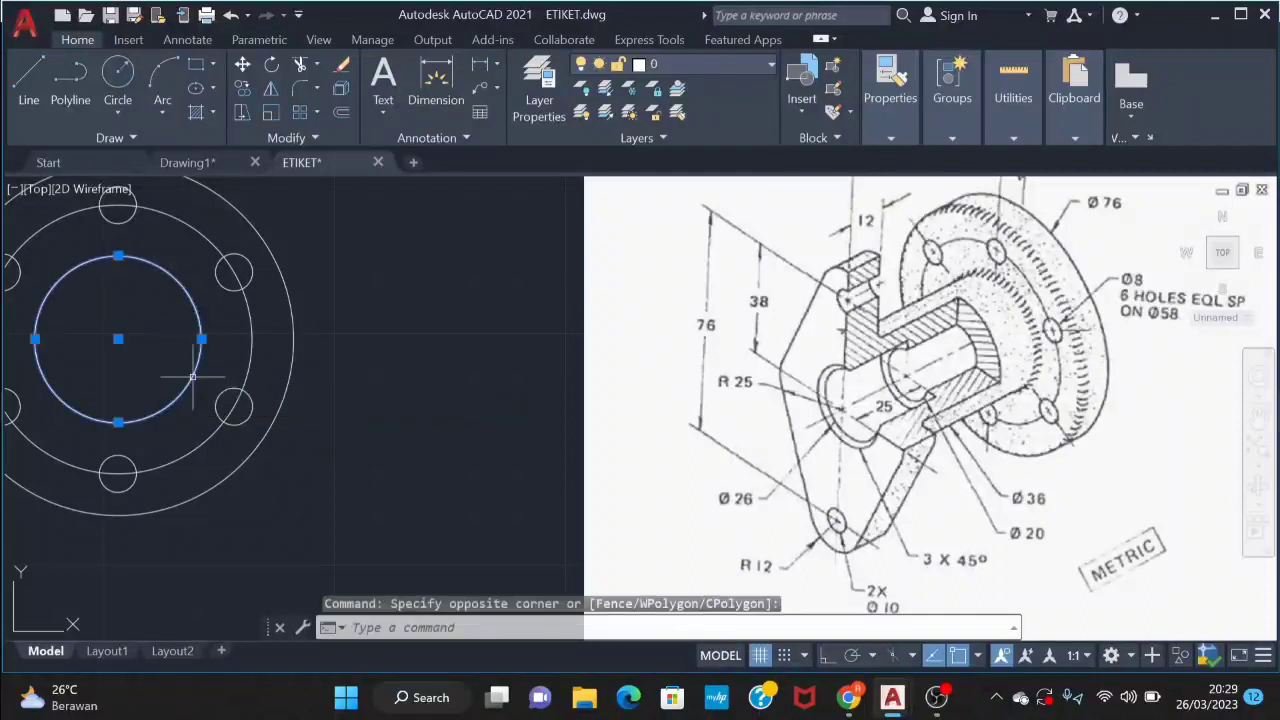
pyautogui.click(890, 138)
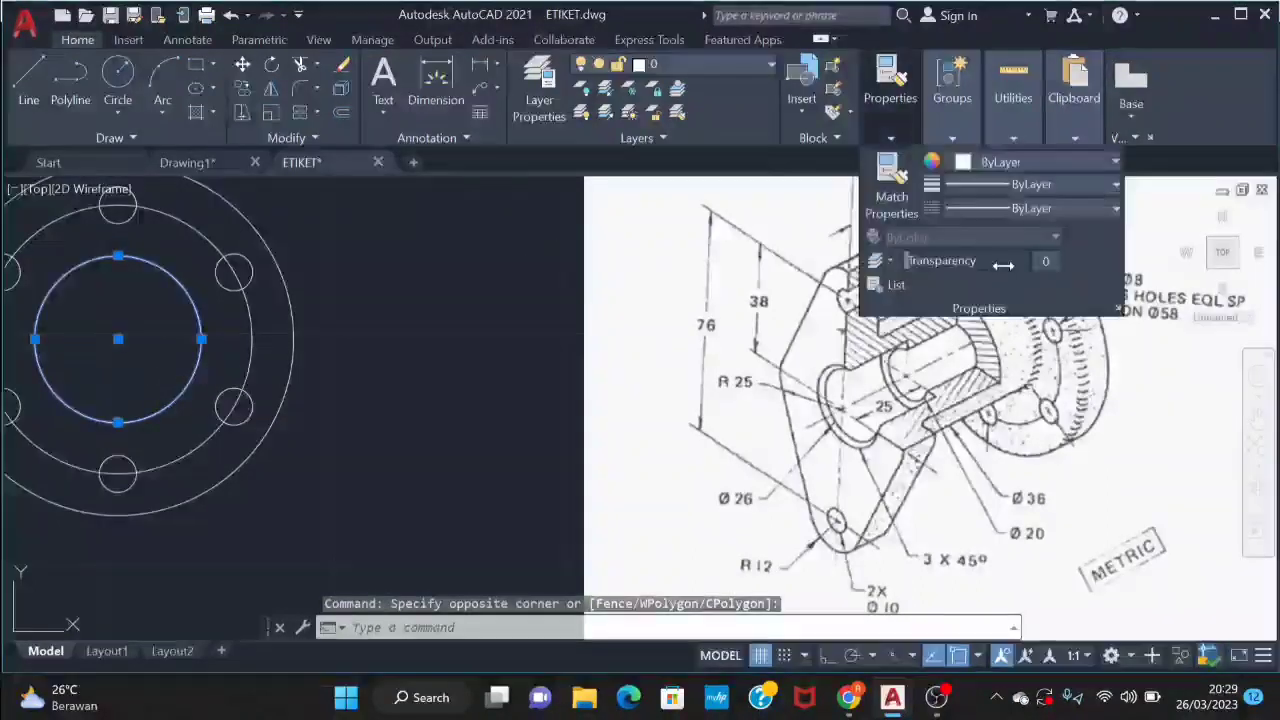
pyautogui.click(1037, 208)
pyautogui.click(1068, 283)
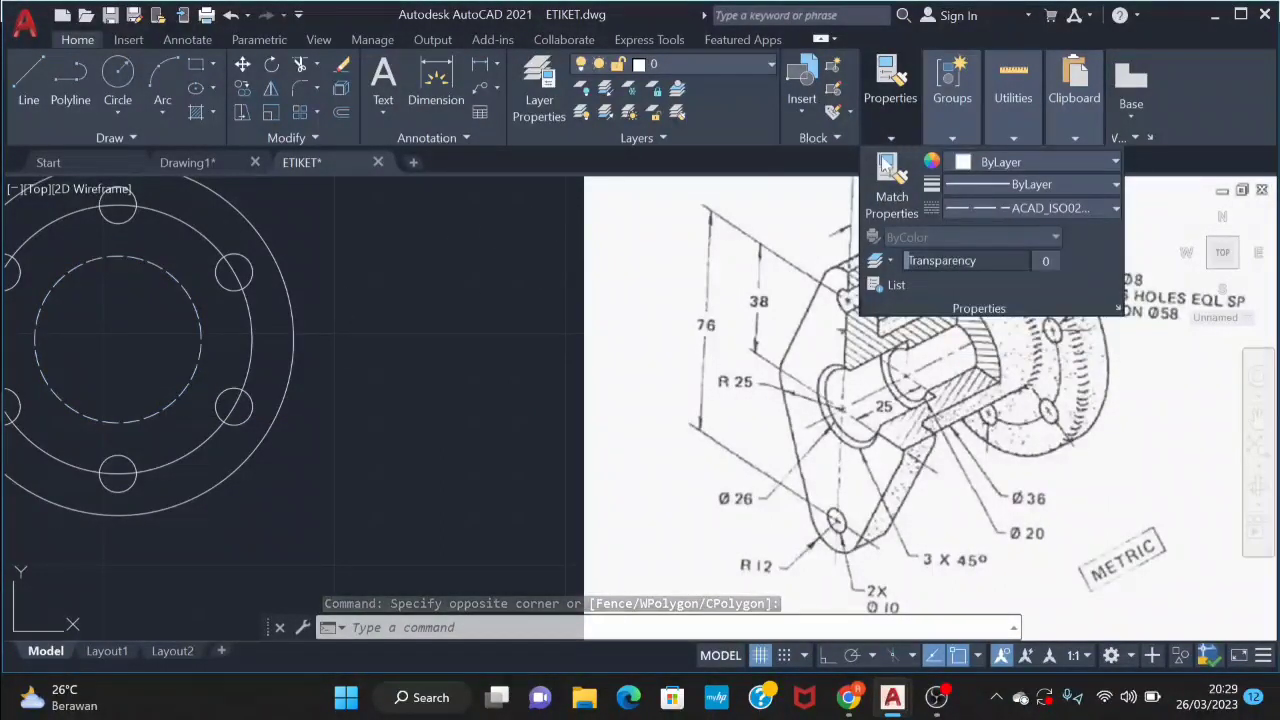
# Start another circle centred at the flange centre
pyautogui.press('Escape')
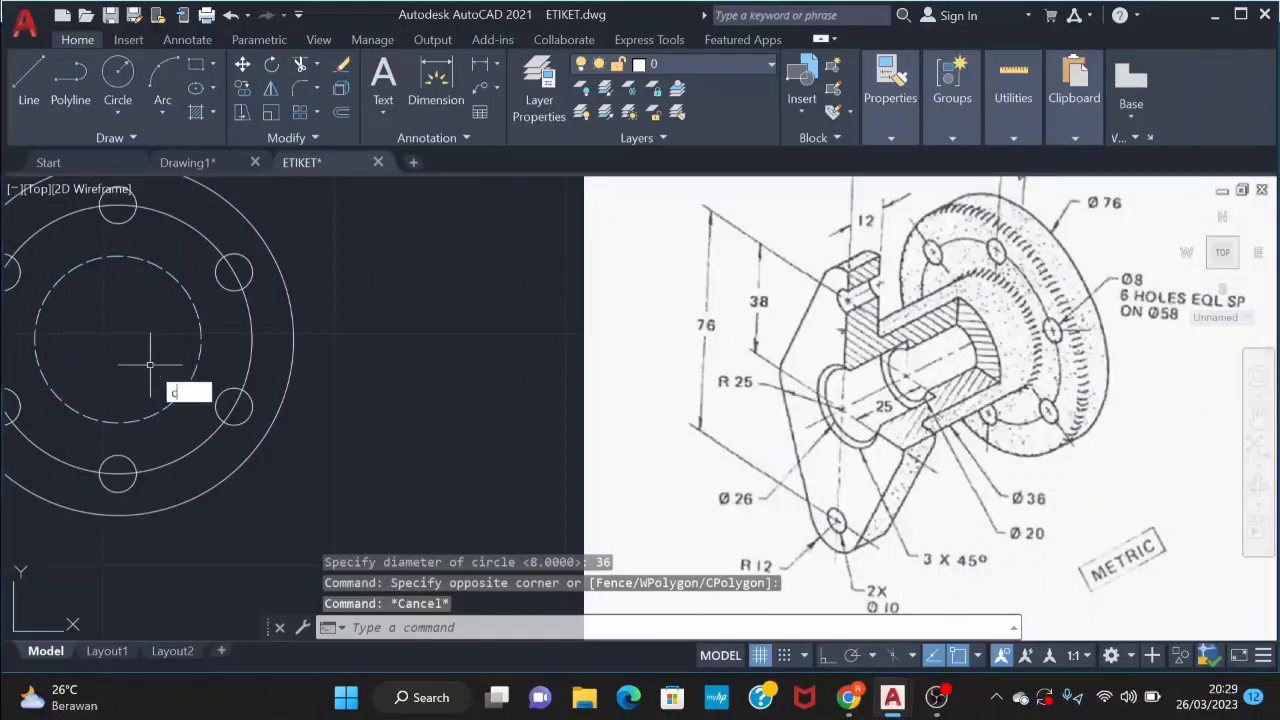
pyautogui.write('c')
pyautogui.press('Return')
pyautogui.click(117, 338)
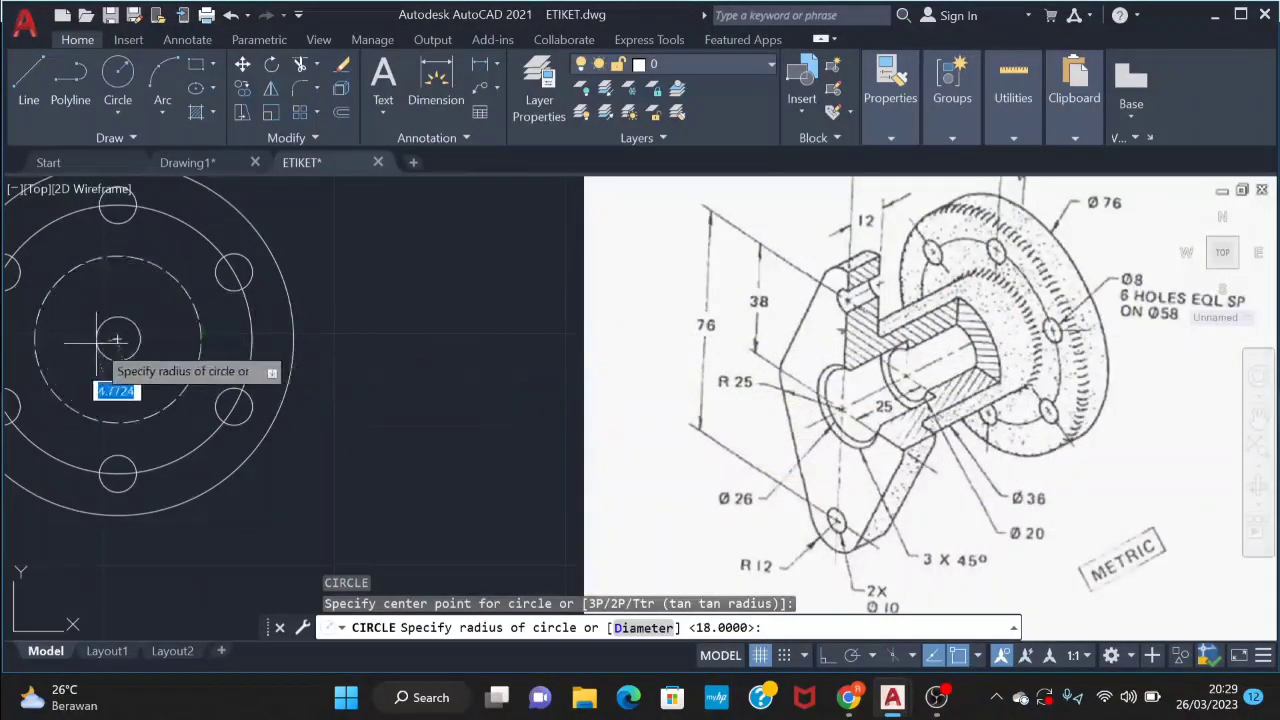
# Draw concentric Ø20 bore and Ø26 circles at the hub centre
pyautogui.write('d')
pyautogui.press('Return')
pyautogui.write('20')
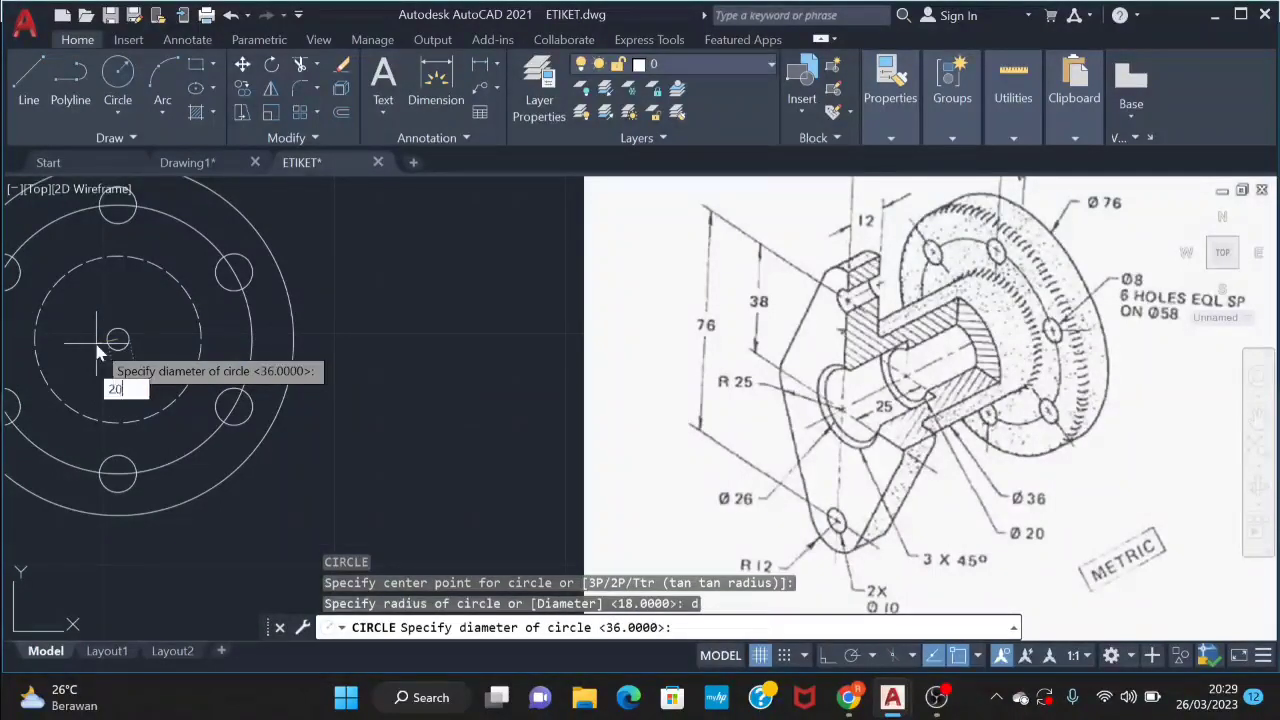
pyautogui.press('Return')
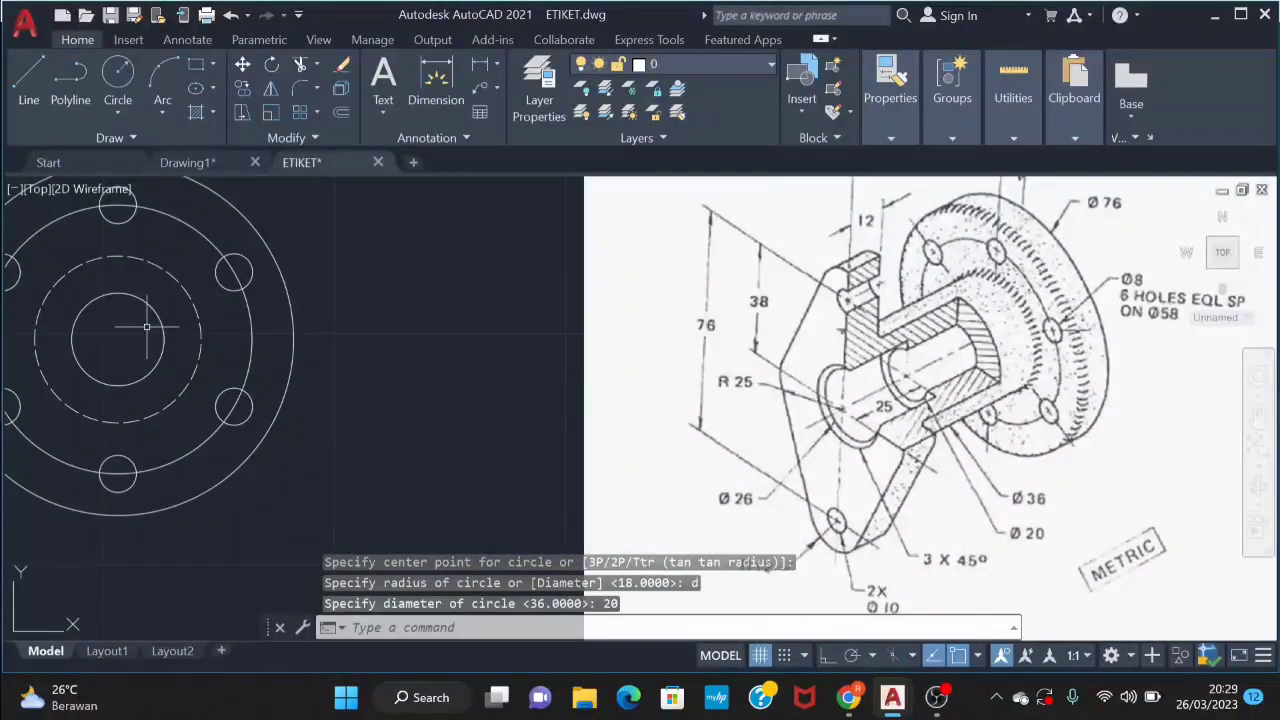
pyautogui.press('Return')
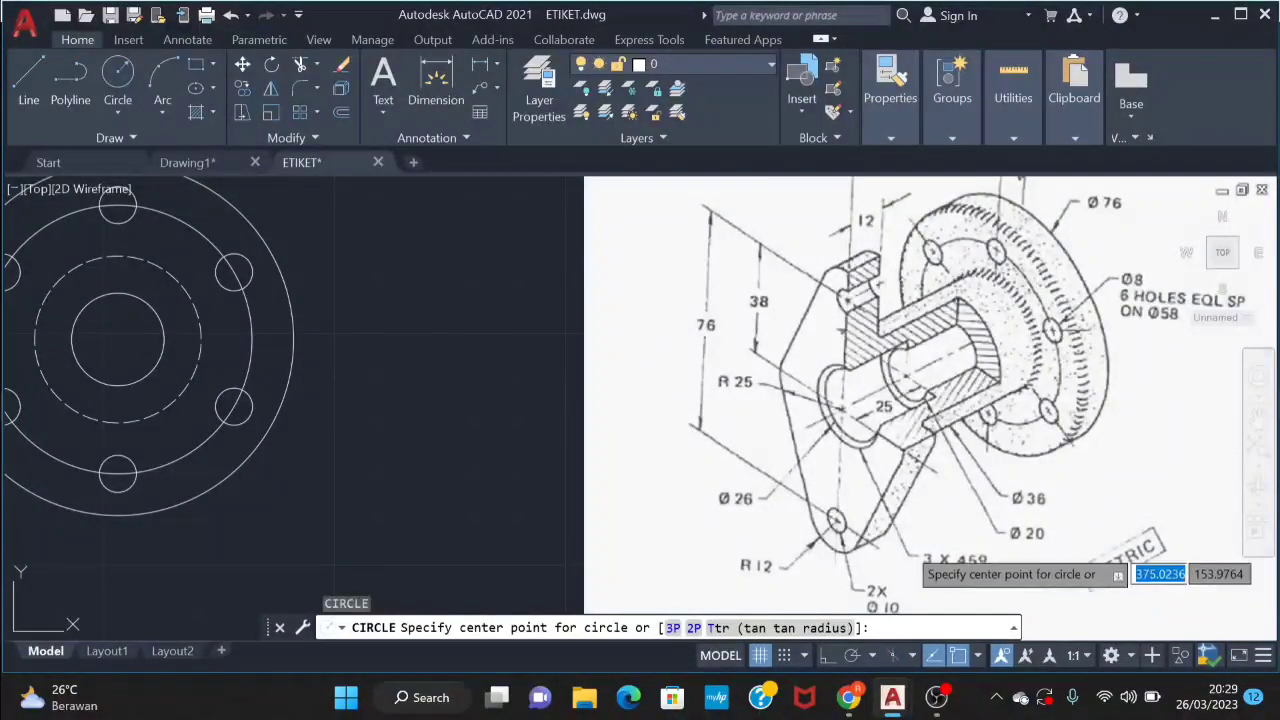
pyautogui.click(117, 339)
pyautogui.write('26')
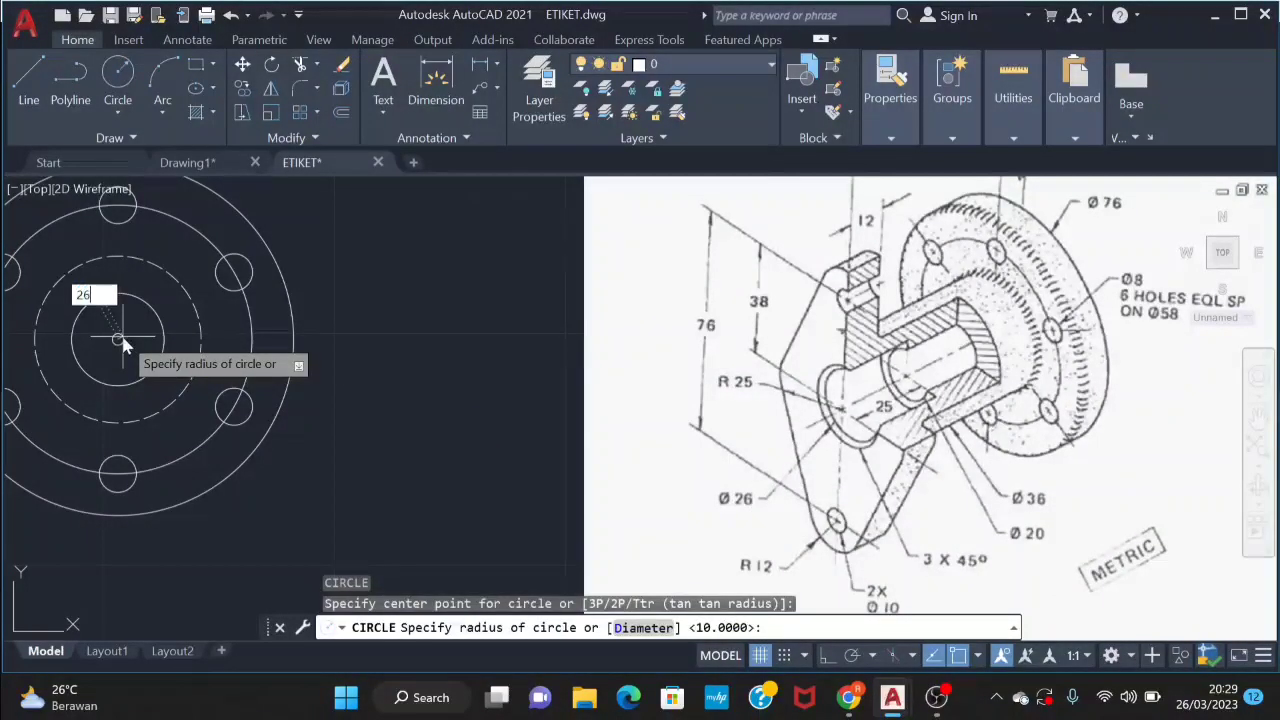
pyautogui.press('Return')
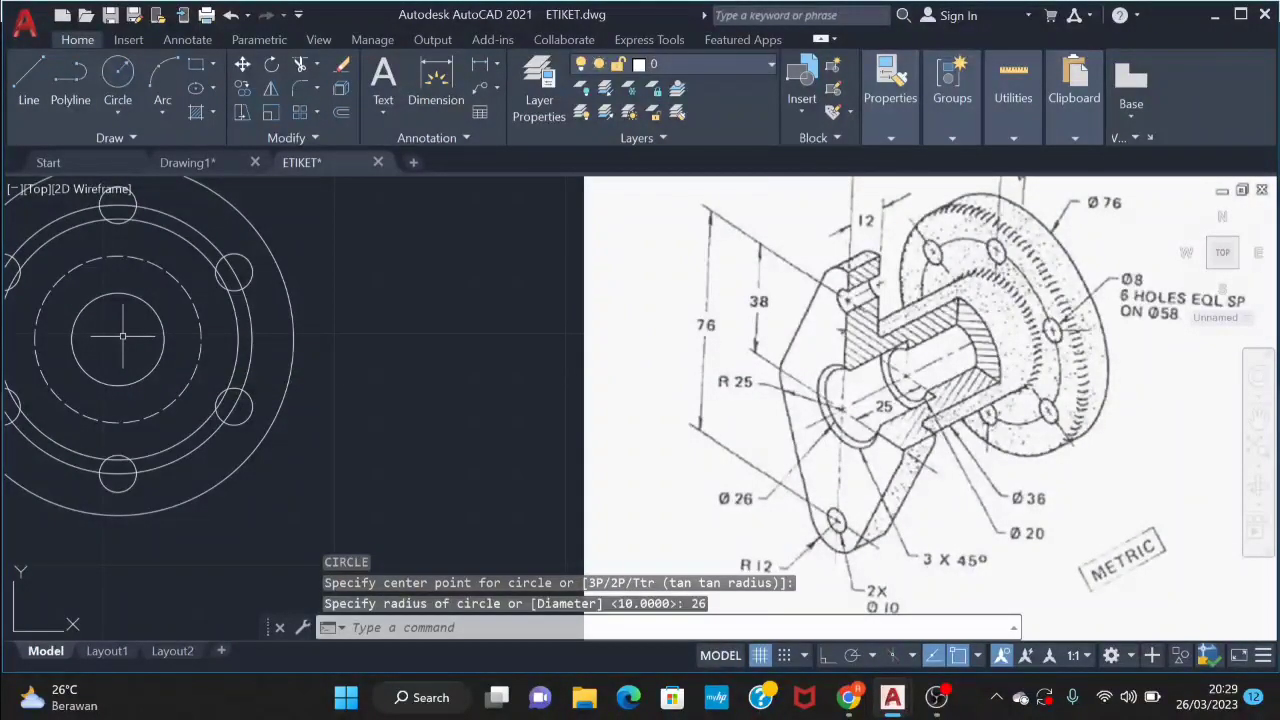
# Begin another circle at the hub centre, specified by diameter
pyautogui.press('Return')
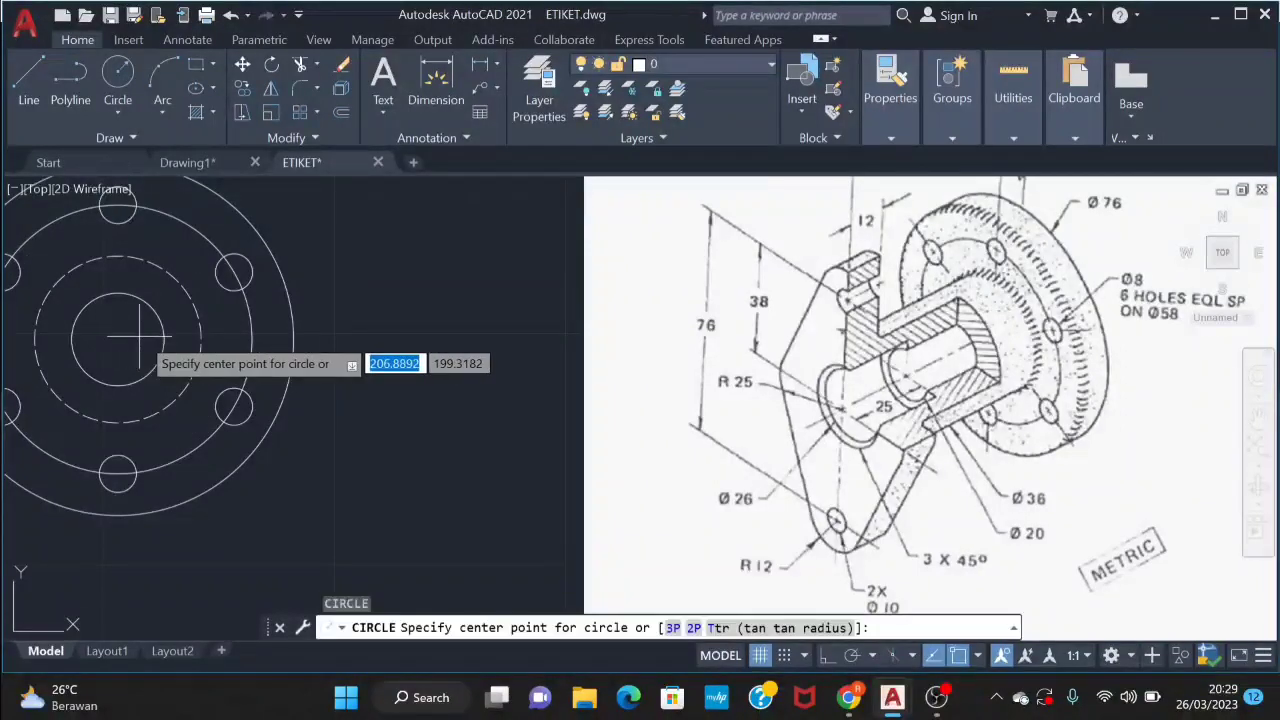
pyautogui.click(118, 338)
pyautogui.write('d')
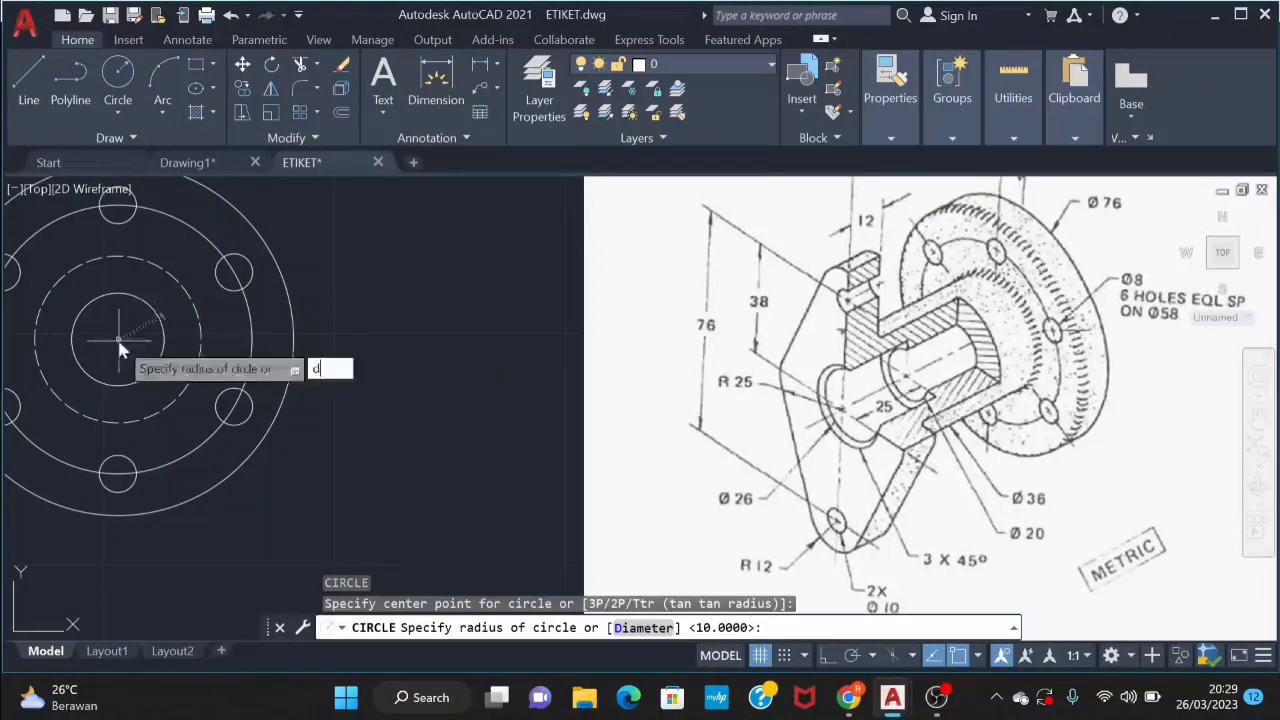
pyautogui.press('Return')
pyautogui.press('Return')
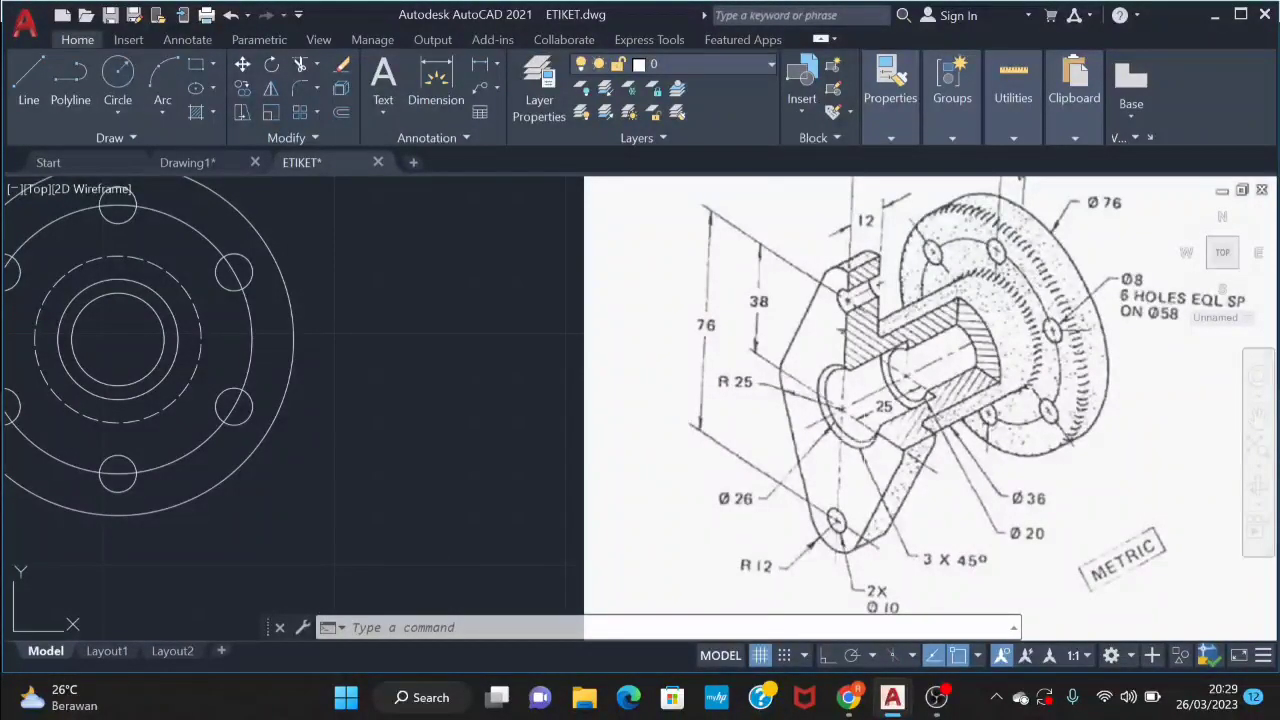
# Zoom and pan to bring the flange drawing and reference figure into view
pyautogui.scroll(3, 862, 440)
pyautogui.scroll(1, 862, 440)
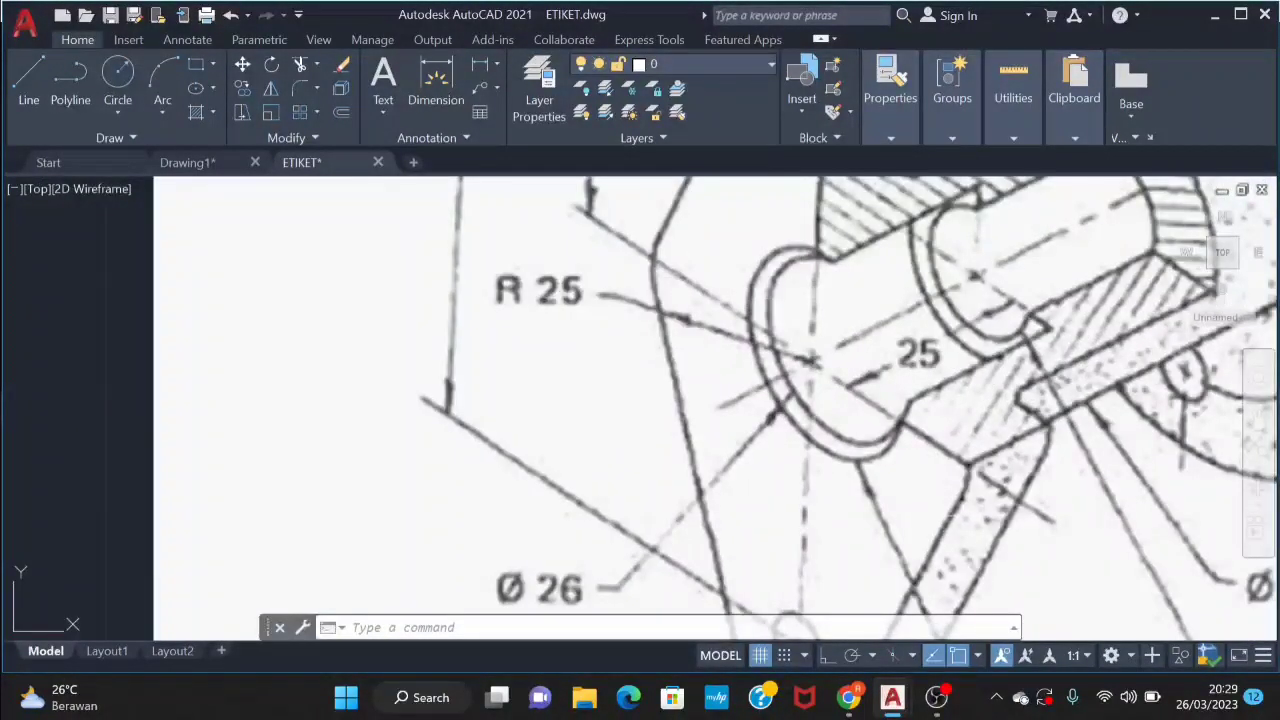
pyautogui.scroll(-4, 718, 246)
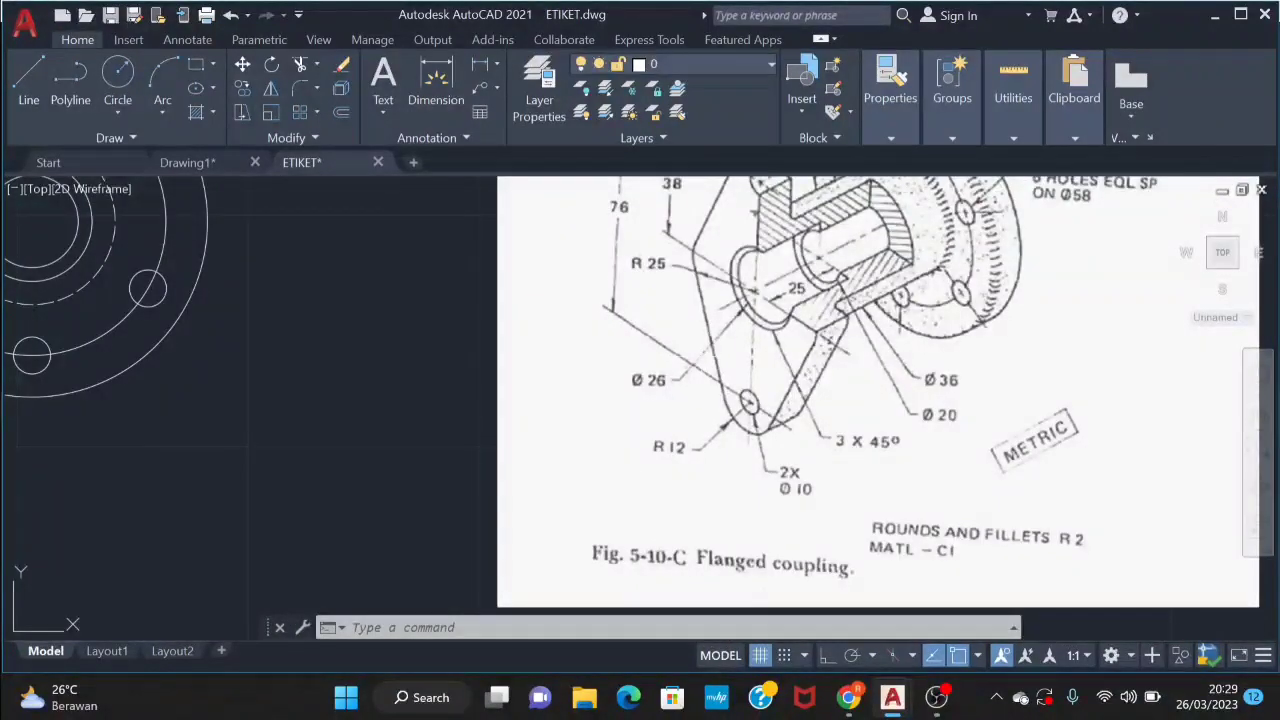
pyautogui.moveTo(625, 336); pyautogui.dragTo(740, 371, button='middle')
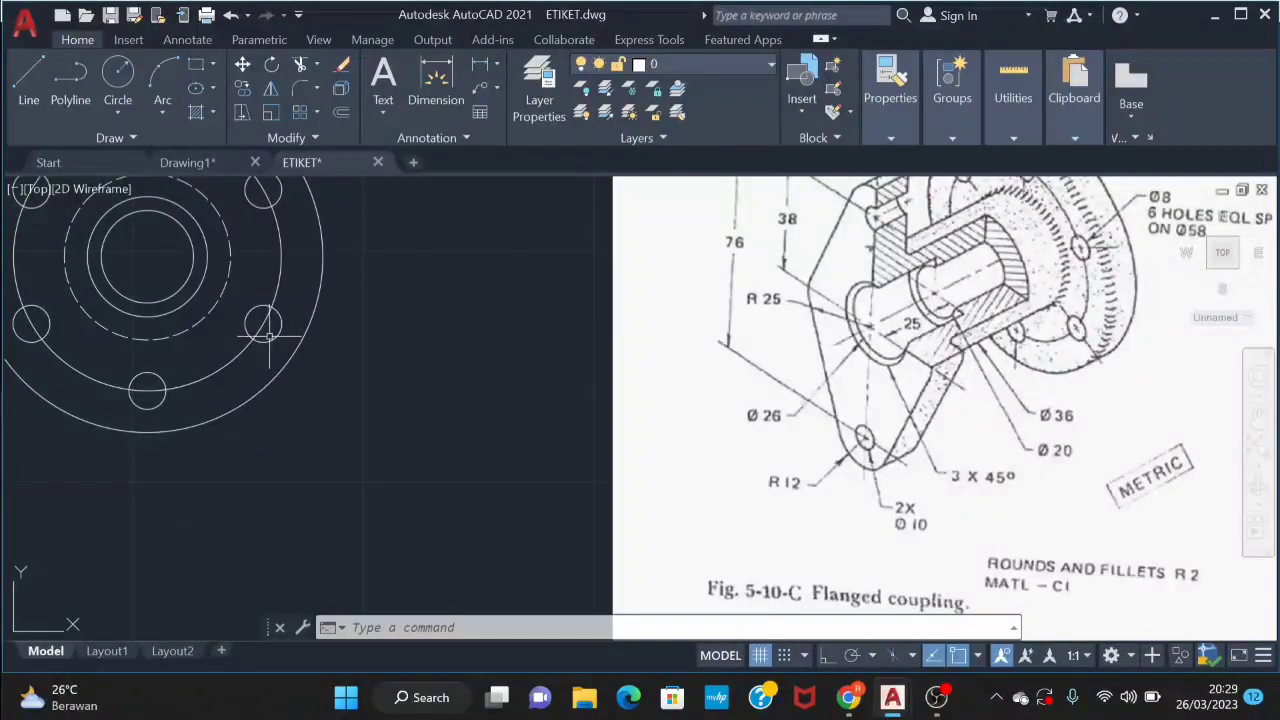
# Close the accidentally opened Dimension Style Manager and start the CIRCLE command
pyautogui.write('d')
pyautogui.press('Return')
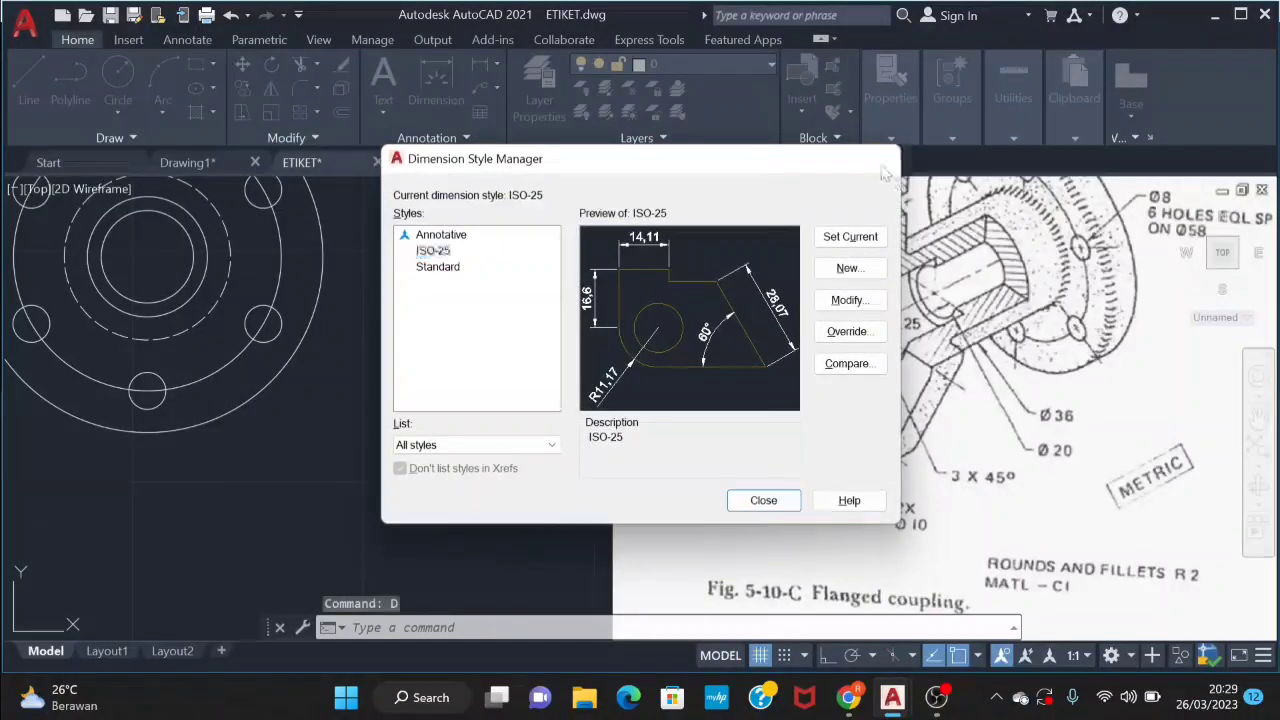
pyautogui.click(884, 158)
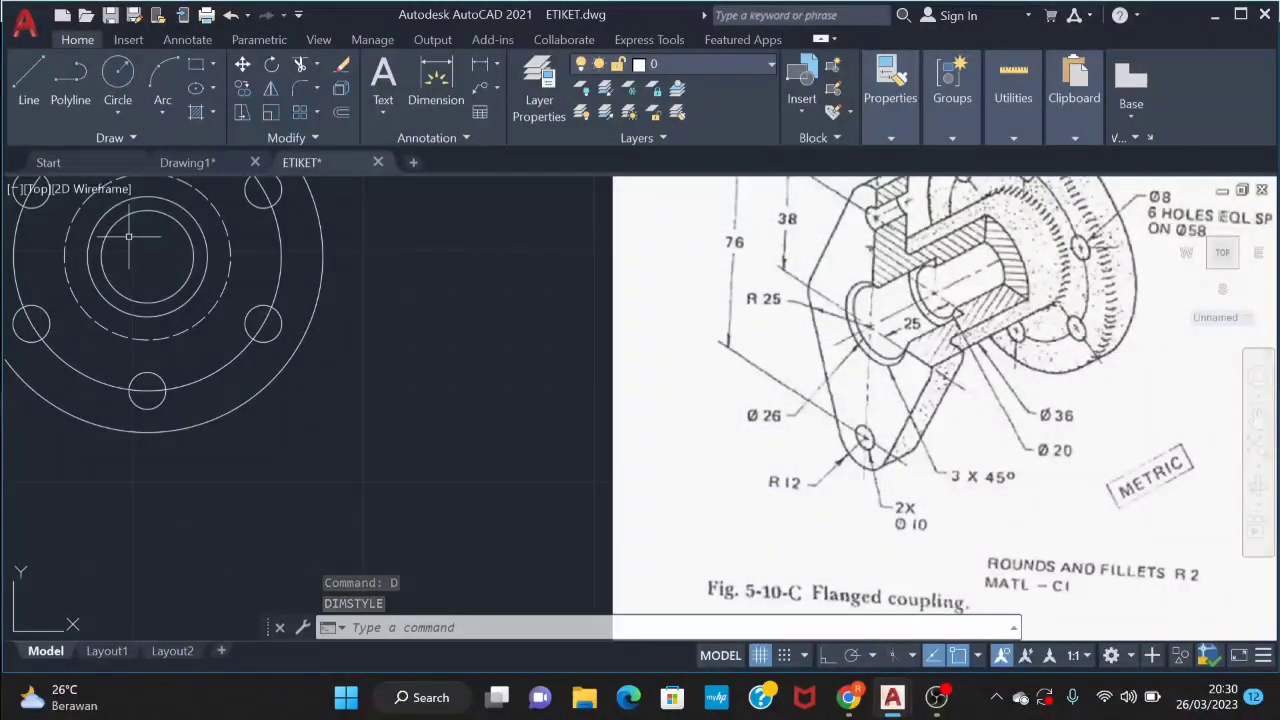
pyautogui.write('c')
pyautogui.press('Return')
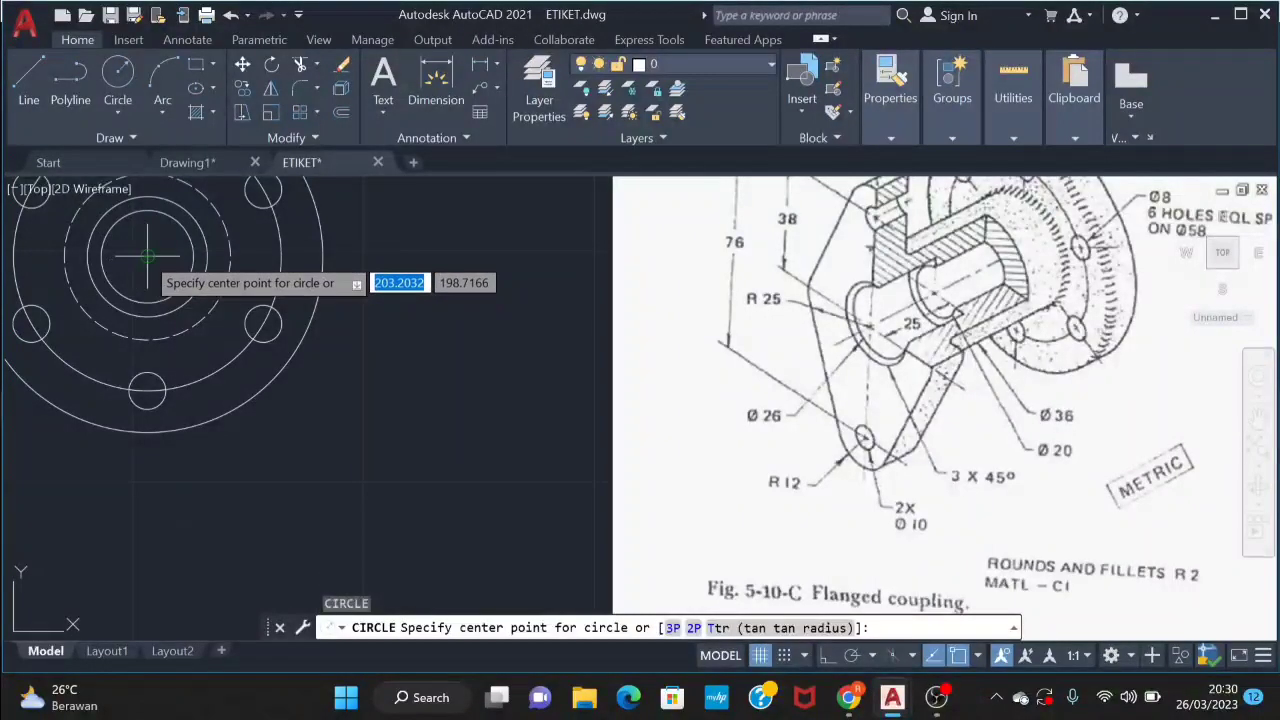
# Draw a Ø32 circle centred on the hub
pyautogui.click(147, 255)
pyautogui.write('d')
pyautogui.press('Return')
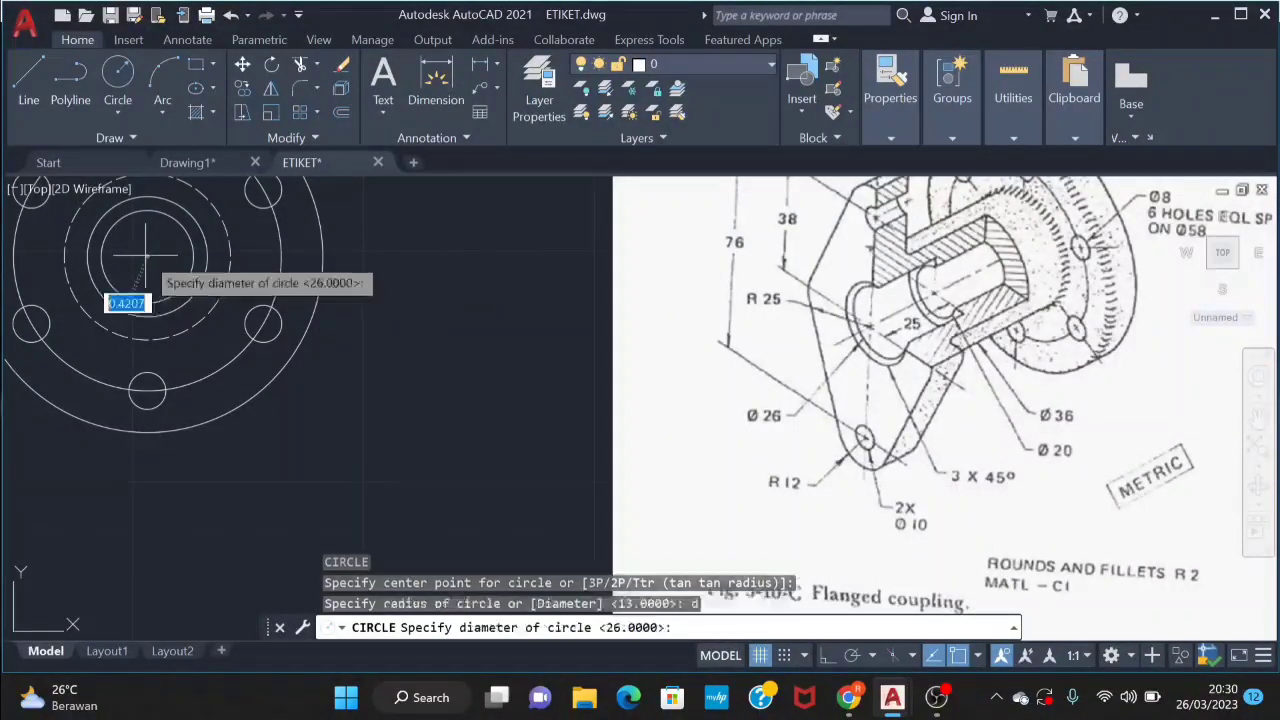
pyautogui.press('Return')
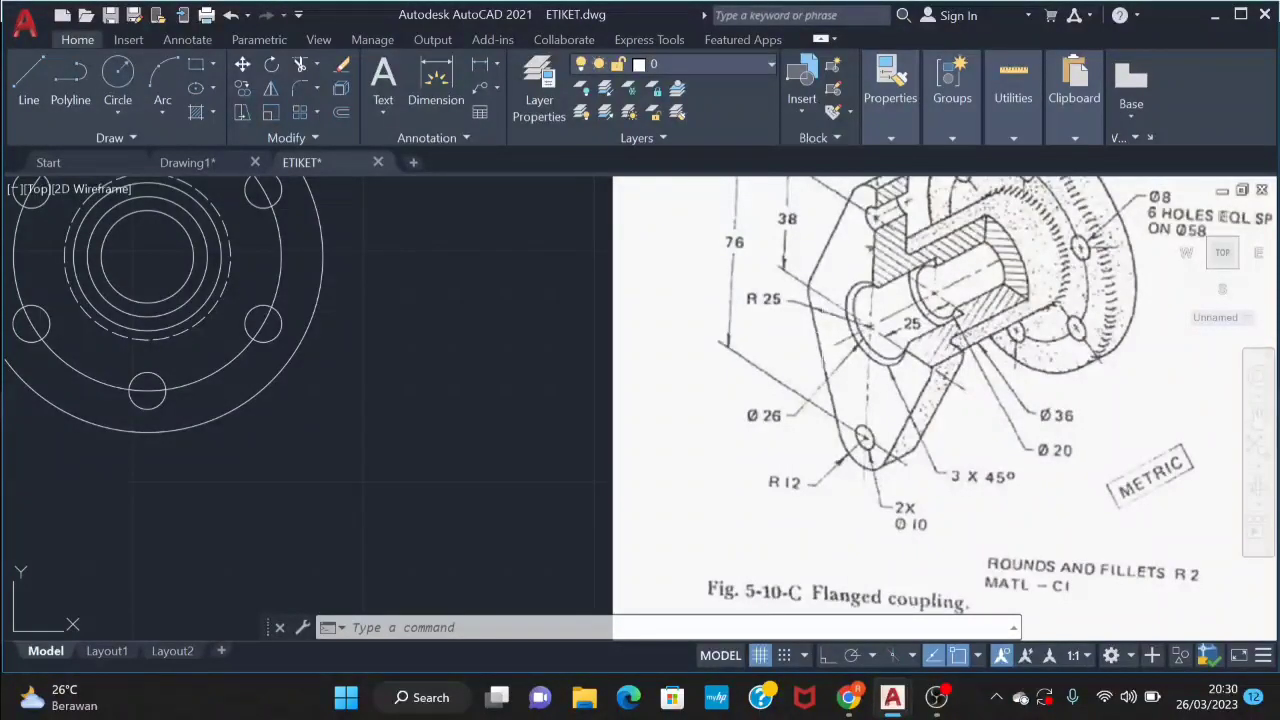
# Add a radius-25 circle concentric with the hub, then zoom out
pyautogui.write('c')
pyautogui.press('Return')
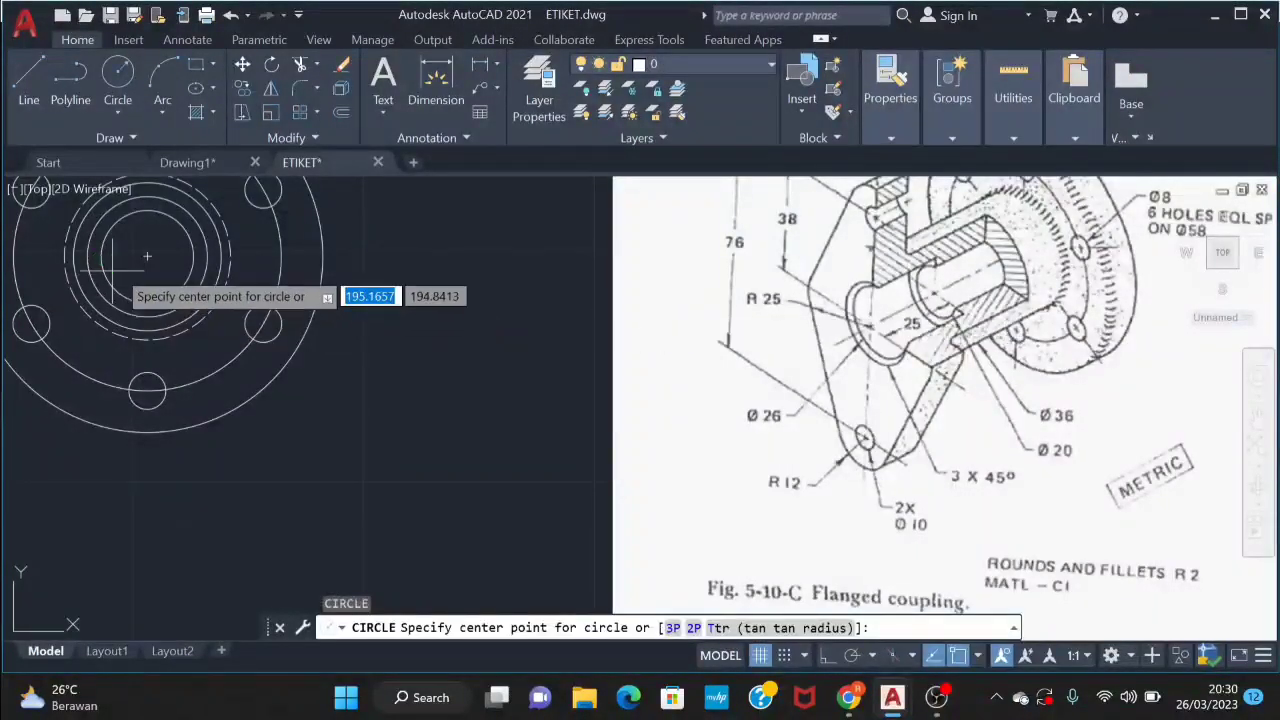
pyautogui.click(147, 257)
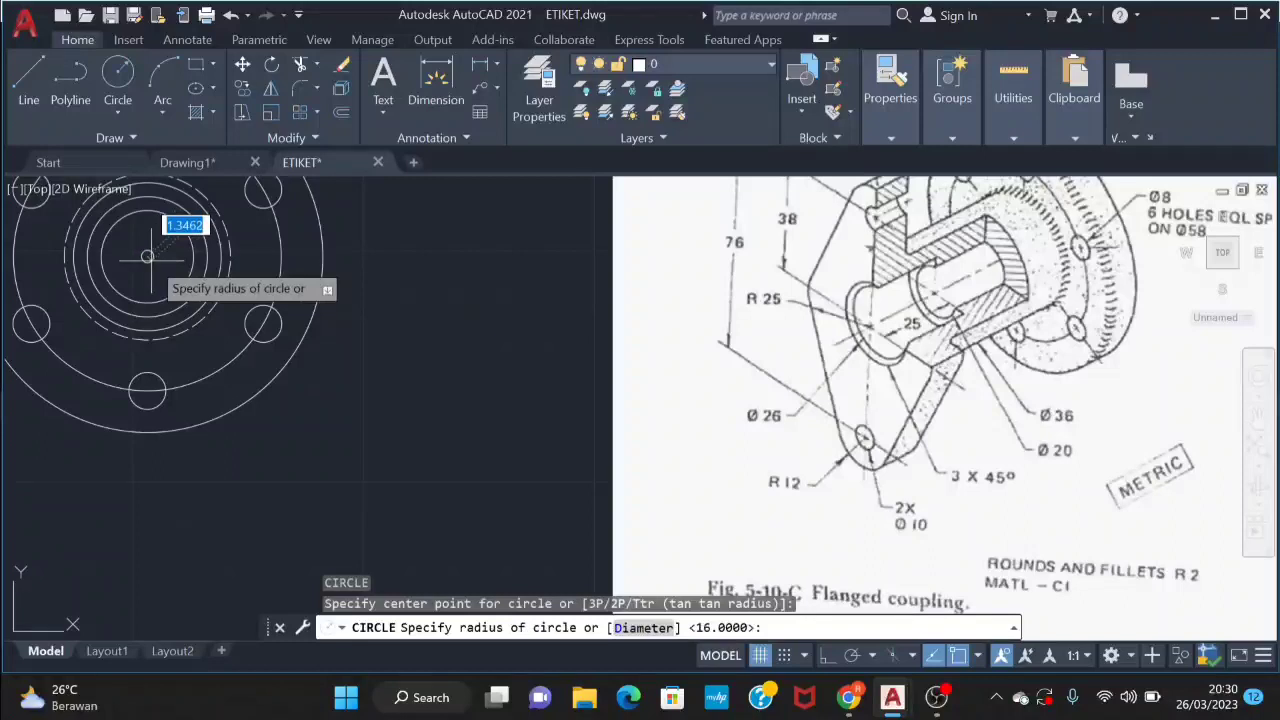
pyautogui.write('25')
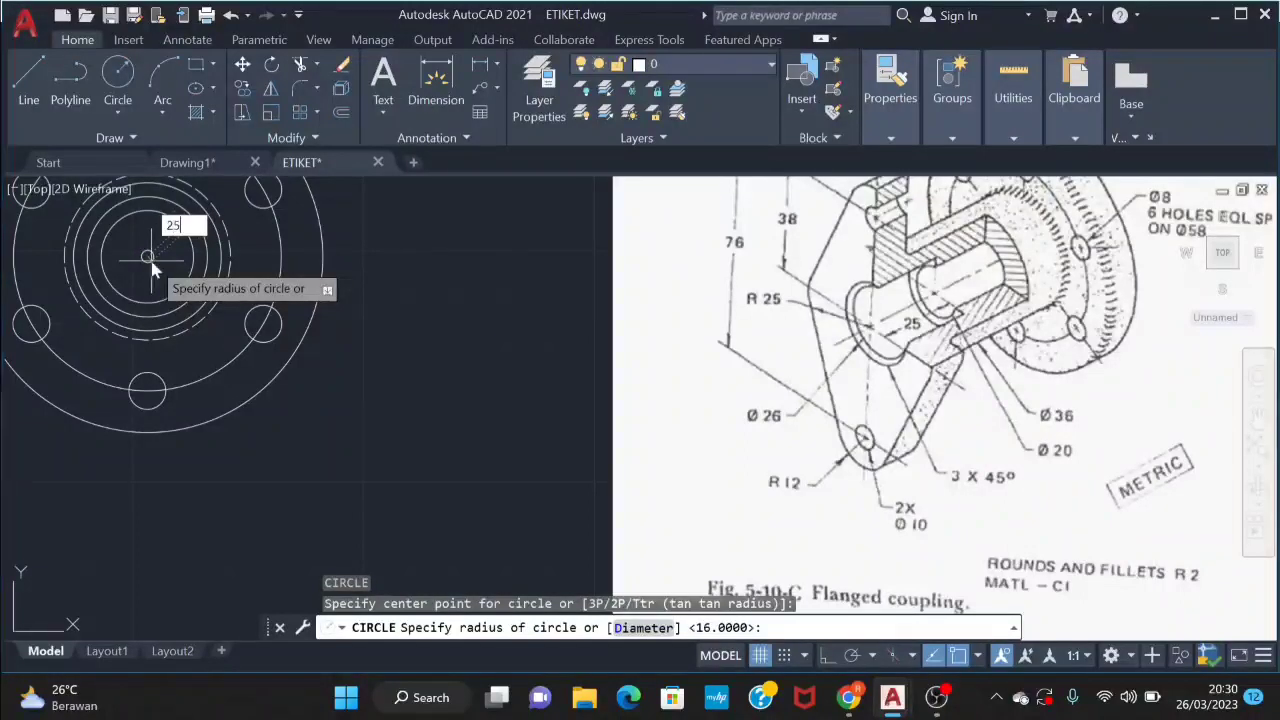
pyautogui.press('Return')
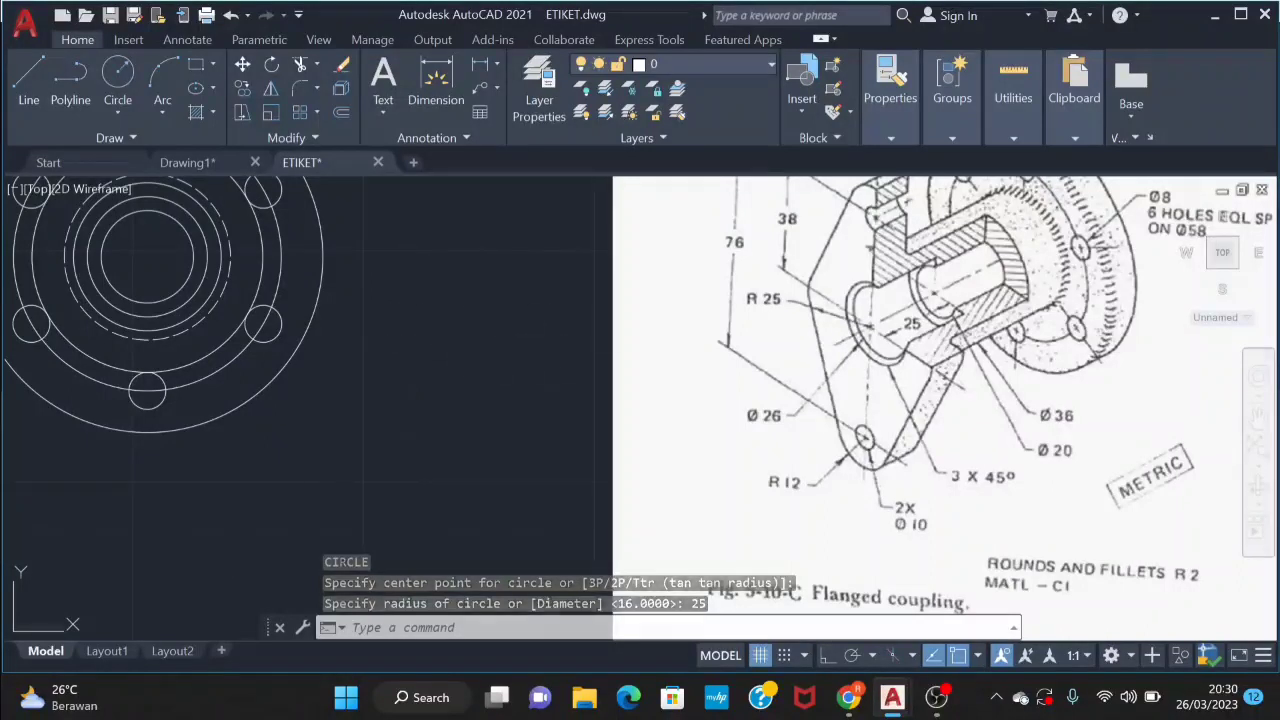
pyautogui.scroll(-2, 690, 336)
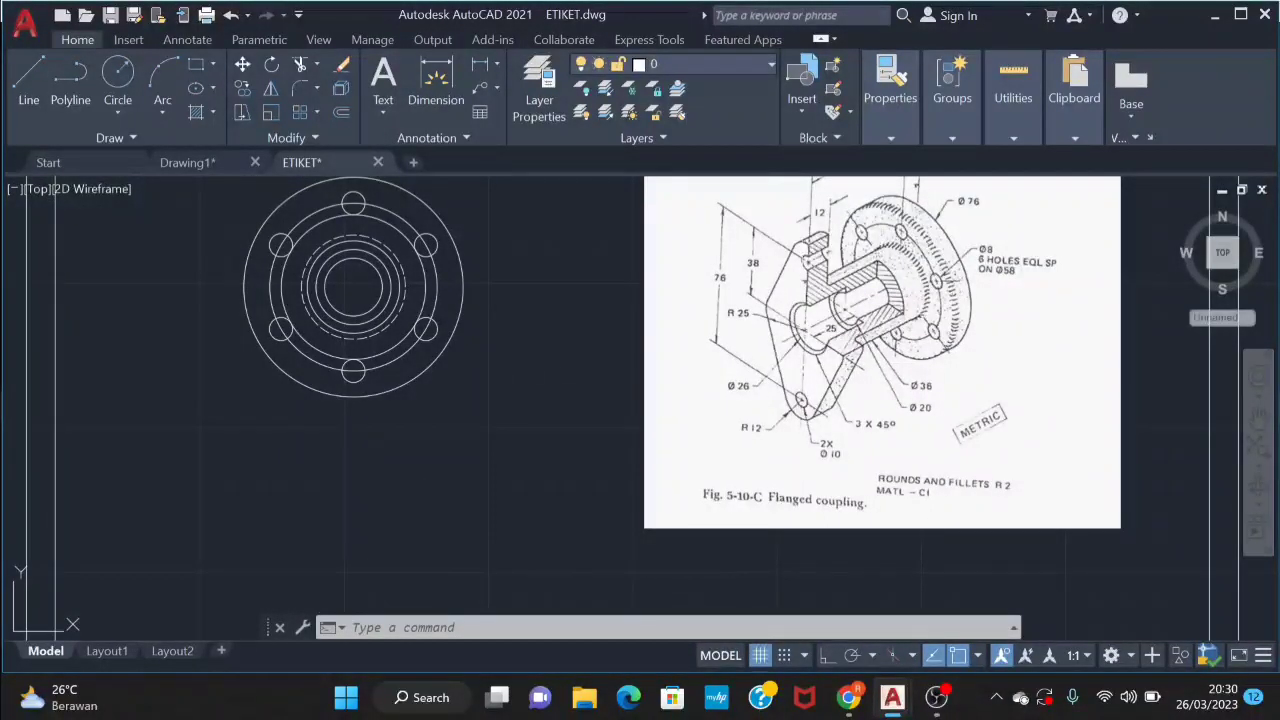
# Draw a 38-long vertical line up from the flange centre with Ortho on
pyautogui.moveTo(690, 336); pyautogui.dragTo(693, 369, button='middle')
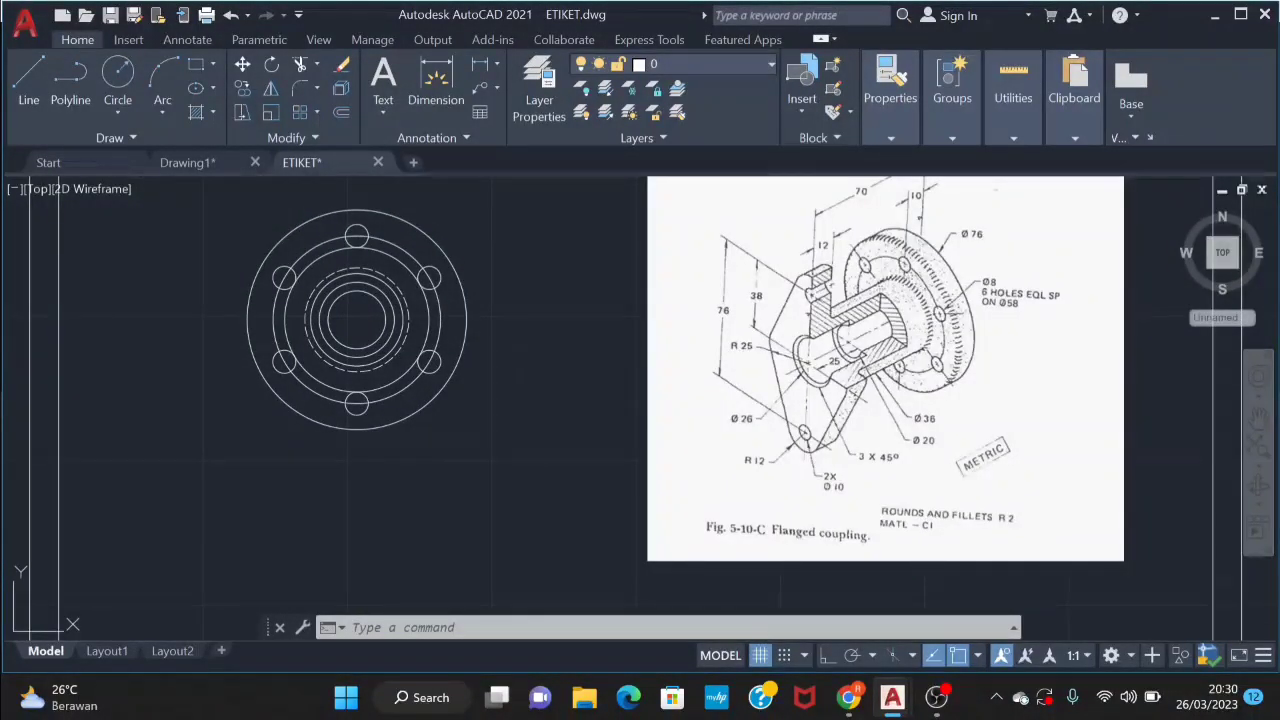
pyautogui.write('l')
pyautogui.press('Return')
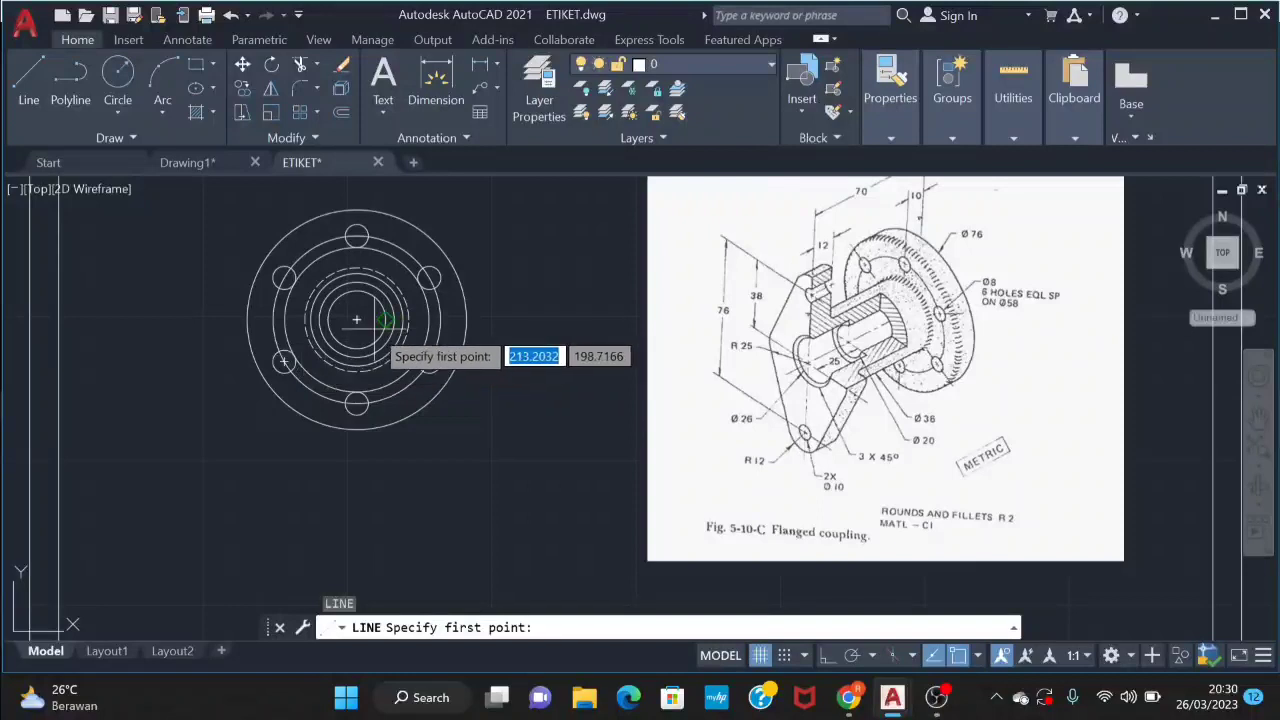
pyautogui.click(385, 321)
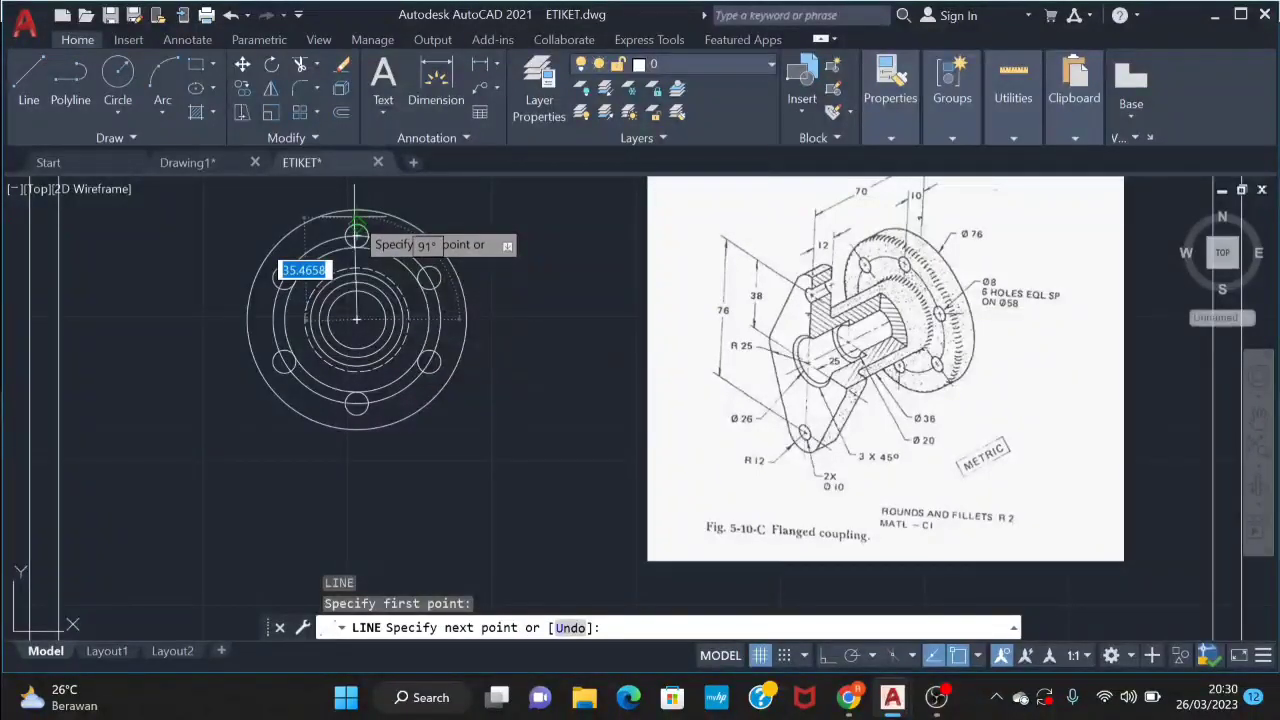
pyautogui.click(827, 655)
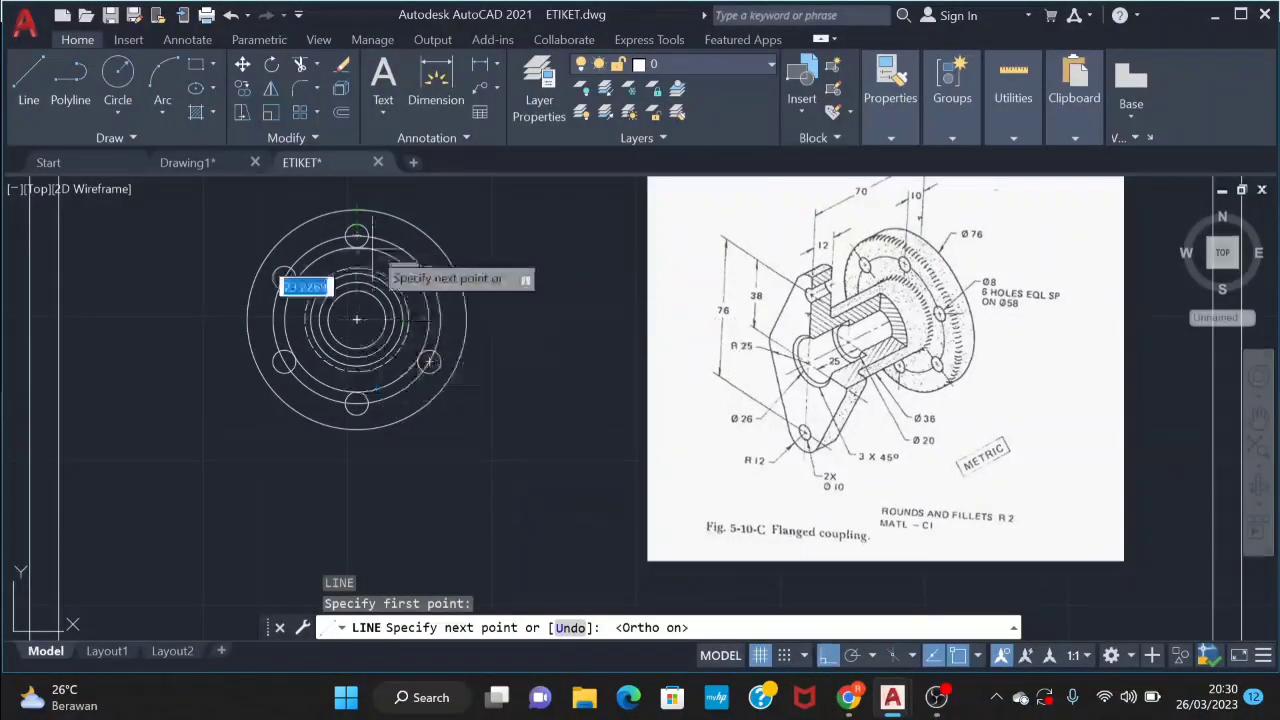
pyautogui.write('38')
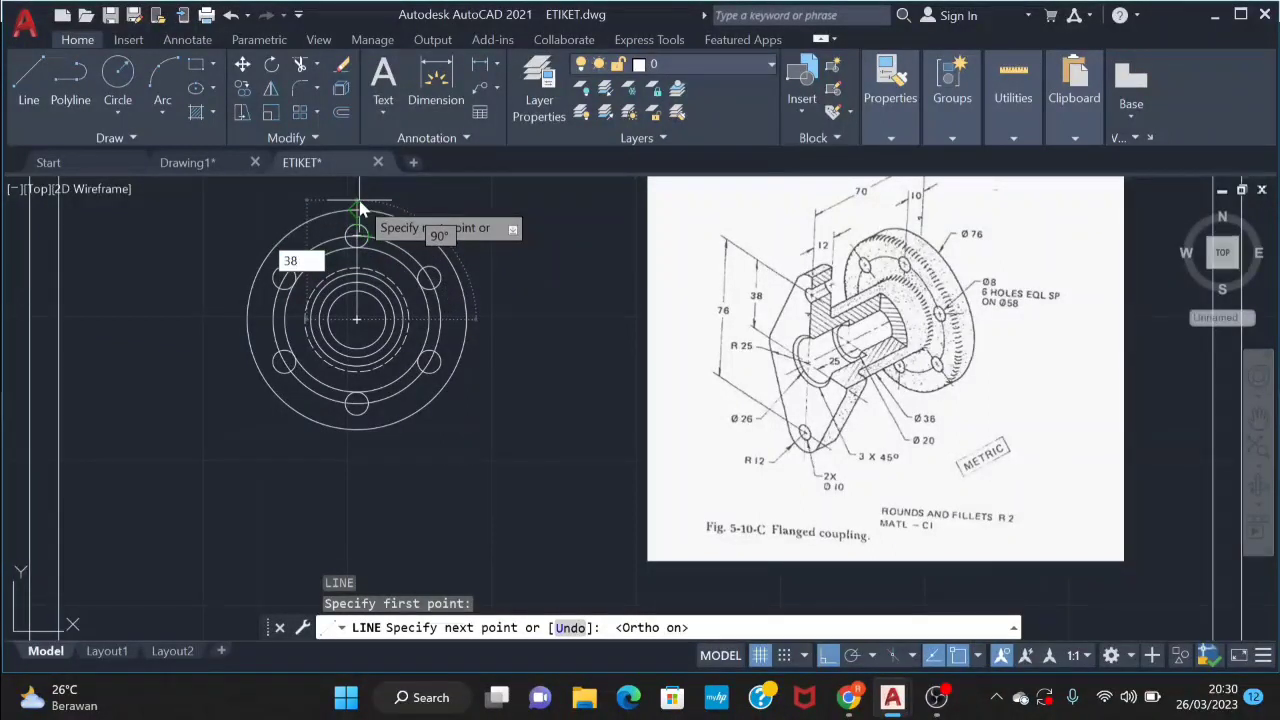
pyautogui.press('Return')
pyautogui.press('Escape')
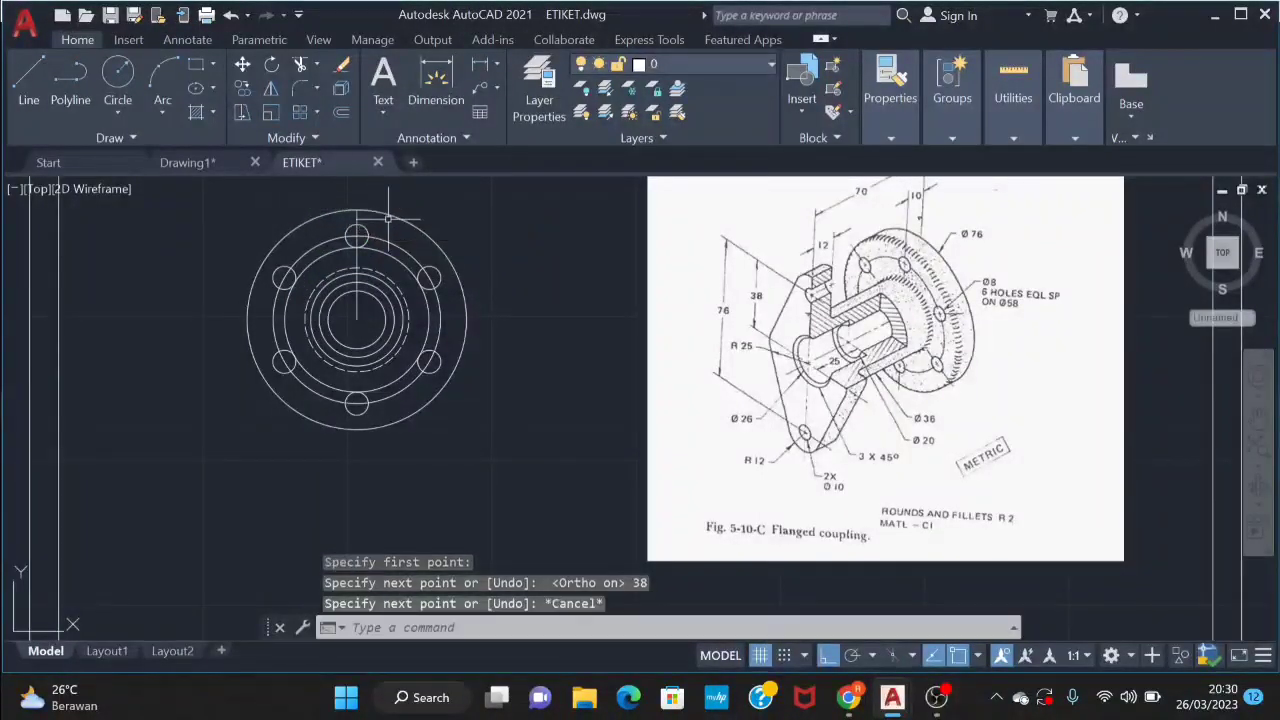
# Draw a Ø10 circle centred on the top bolt hole
pyautogui.write('c')
pyautogui.press('Return')
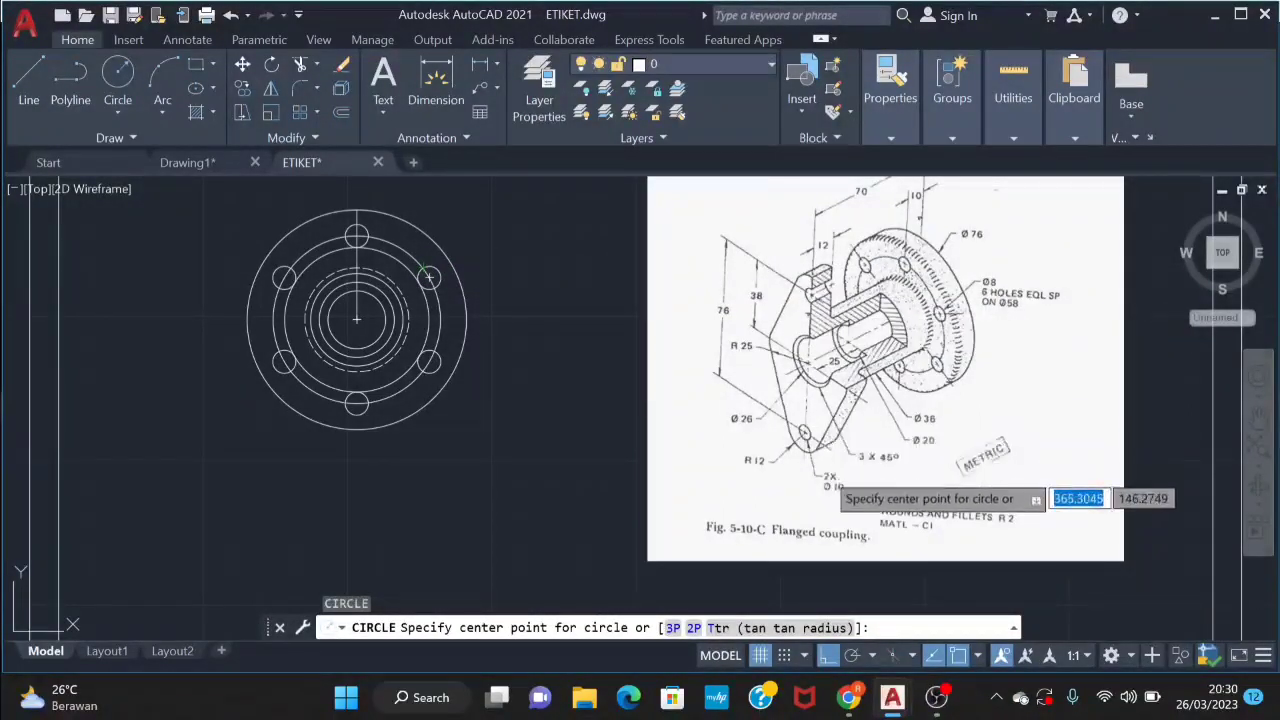
pyautogui.click(357, 236)
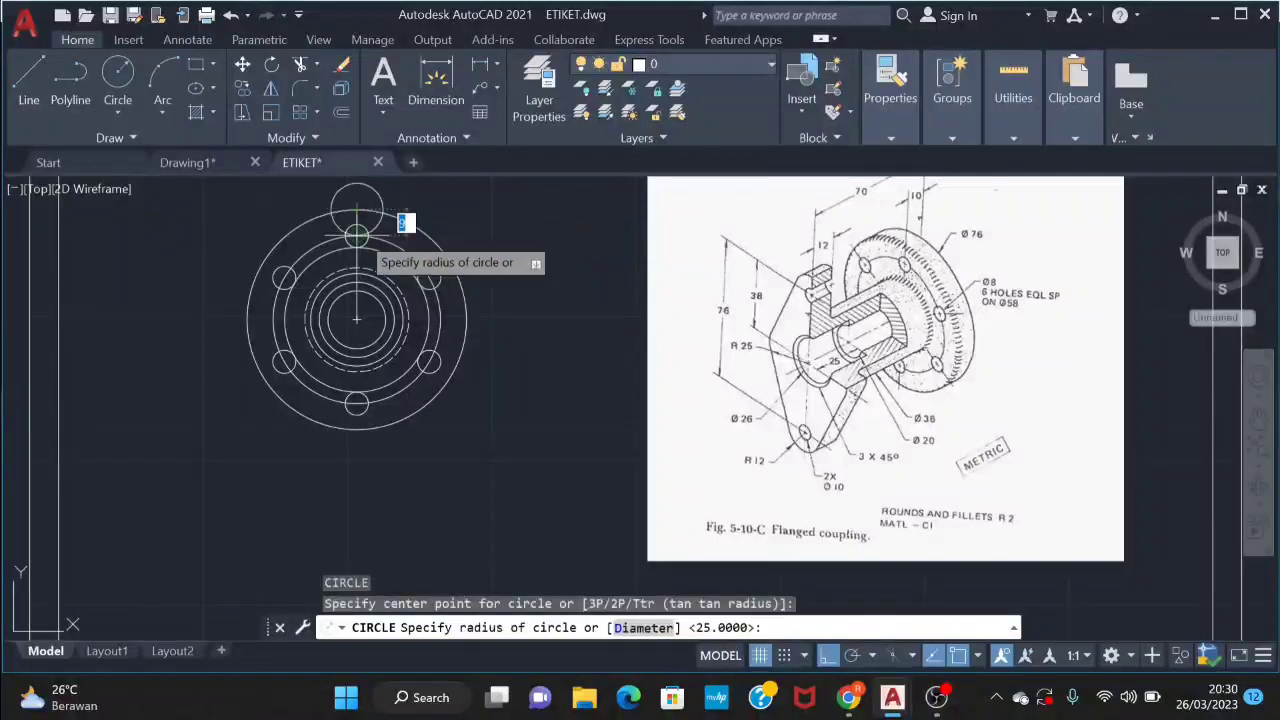
pyautogui.write('d')
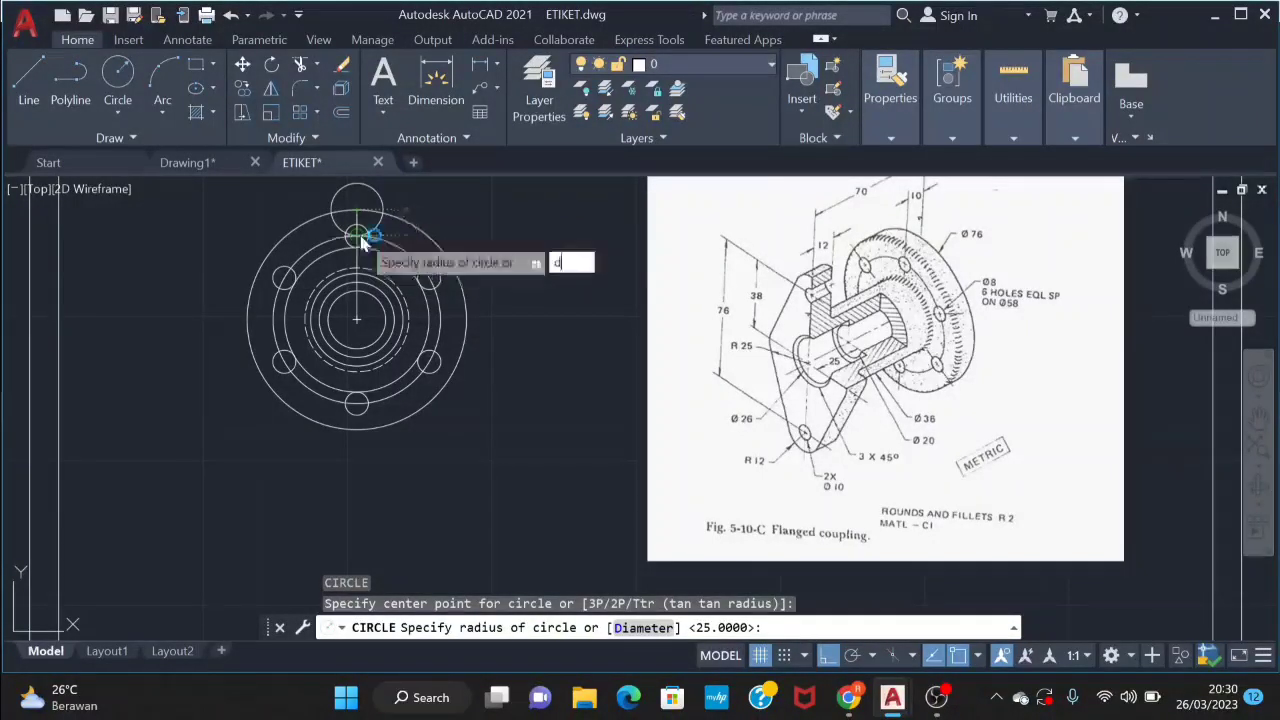
pyautogui.press('Return')
pyautogui.write('10')
pyautogui.press('Return')
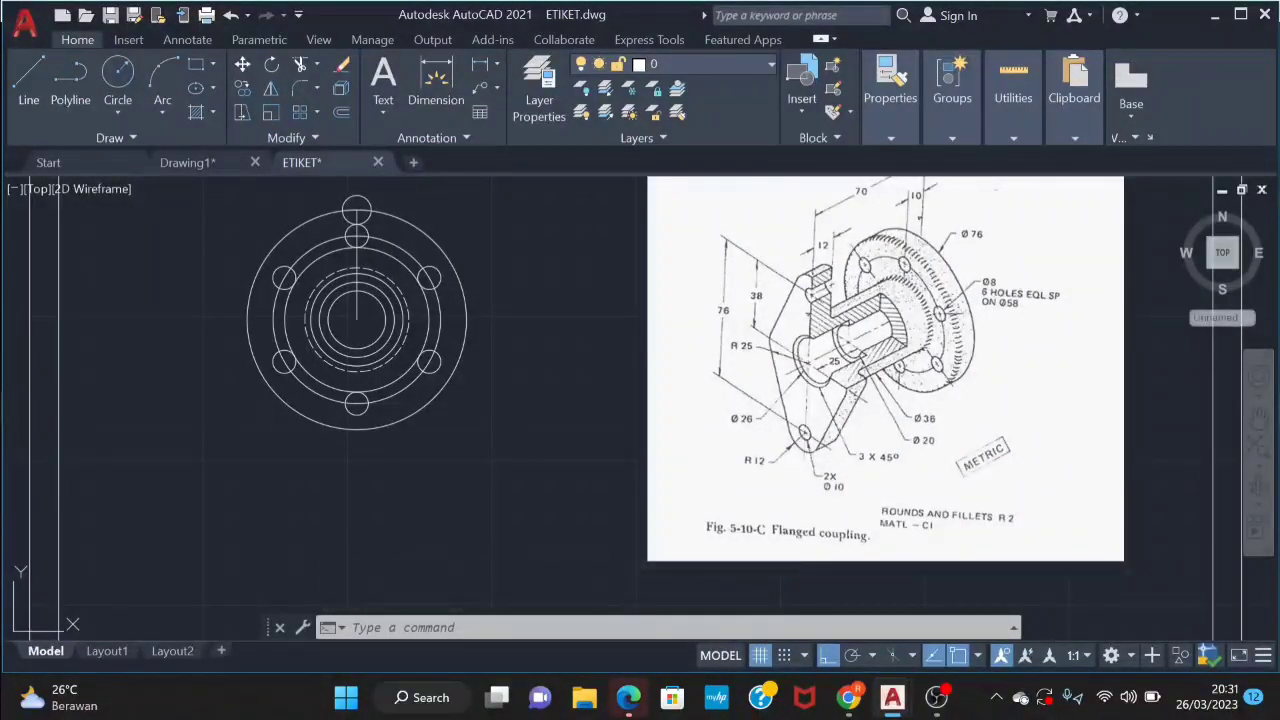
# Add a radius-12 lug circle centred on the topmost small circle
pyautogui.moveTo(463, 348); pyautogui.dragTo(543, 423, button='middle')
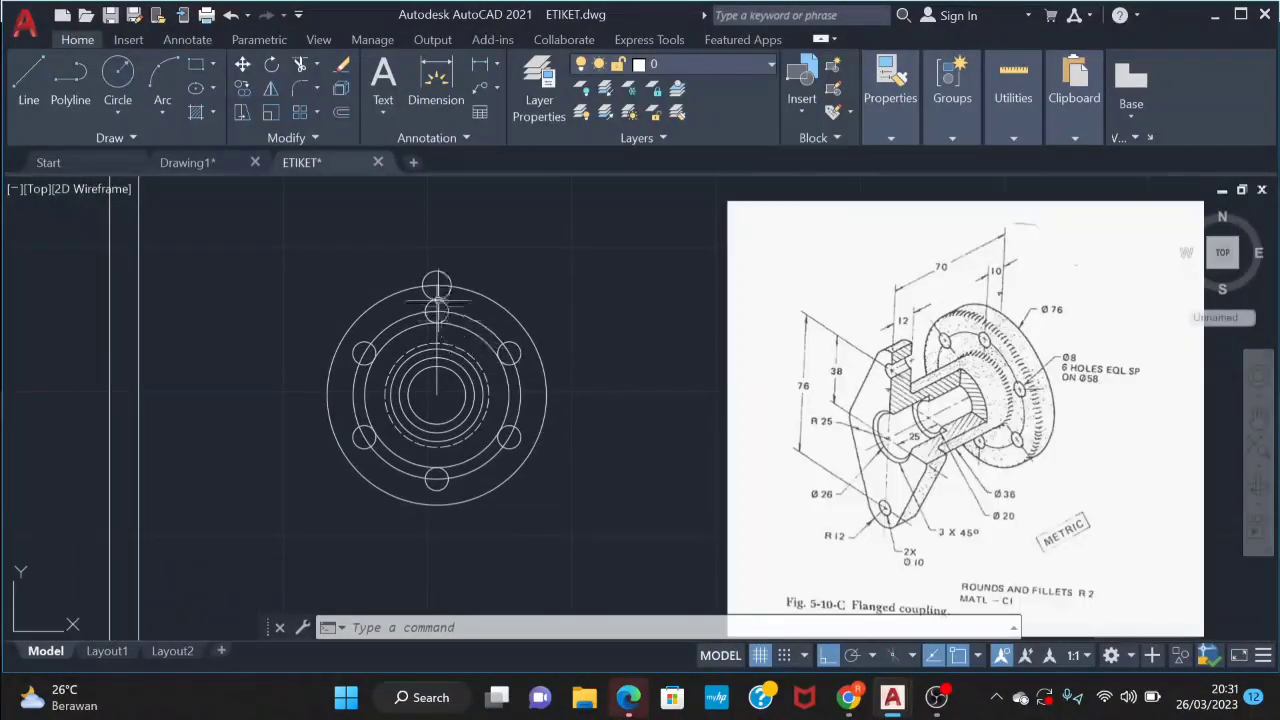
pyautogui.write('c')
pyautogui.press('Return')
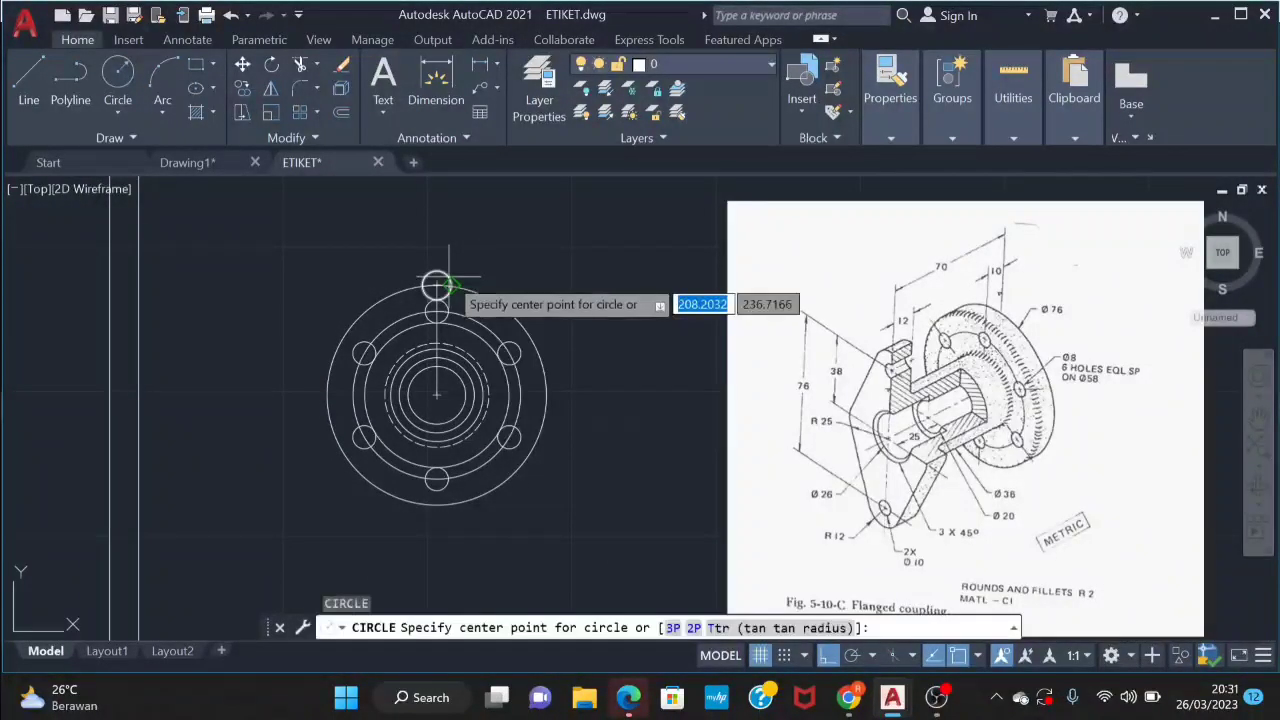
pyautogui.click(436, 286)
pyautogui.write('12')
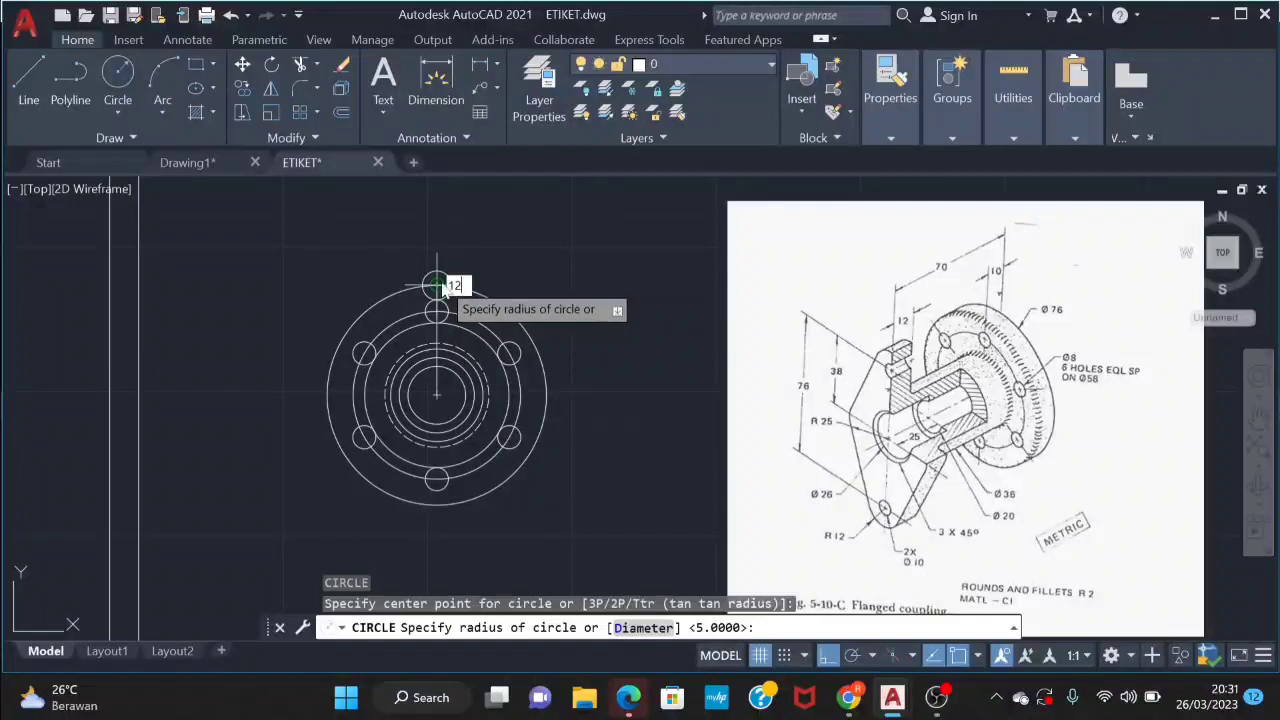
pyautogui.press('Return')
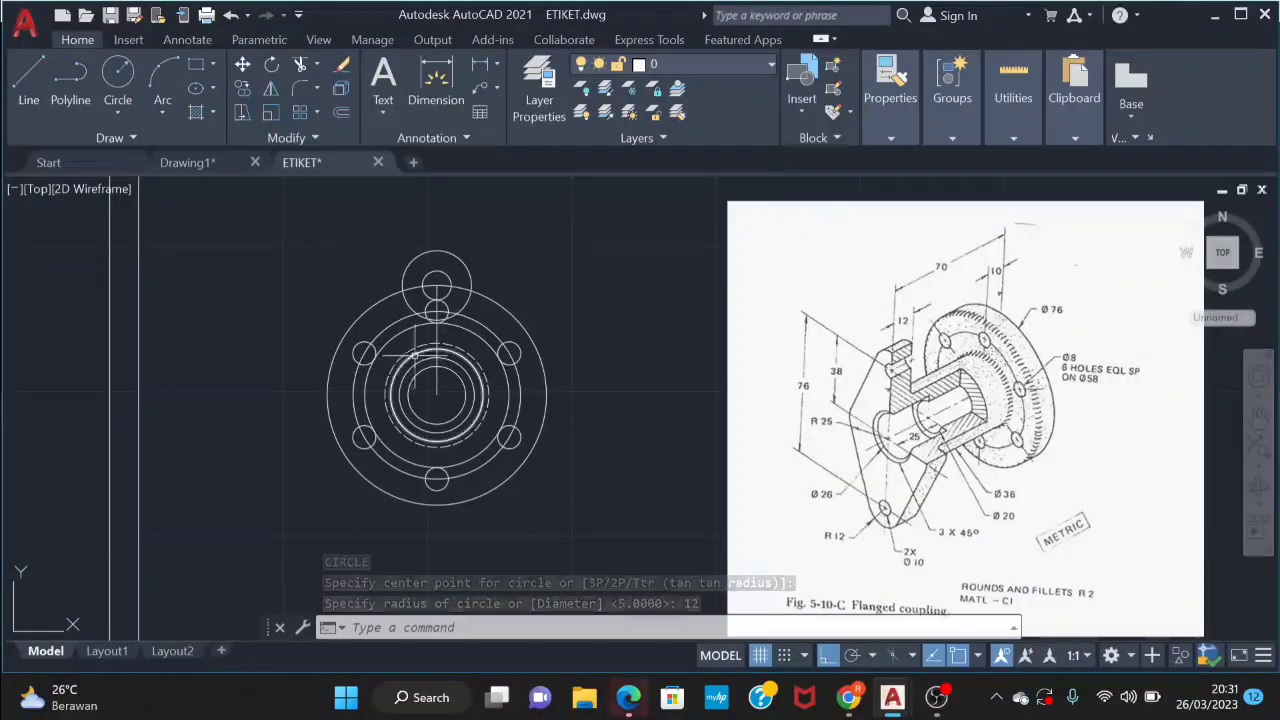
# Draw a trial Start-End-Direction arc from the lug circle to the left bolt hole
pyautogui.click(140, 41)
pyautogui.click(96, 39)
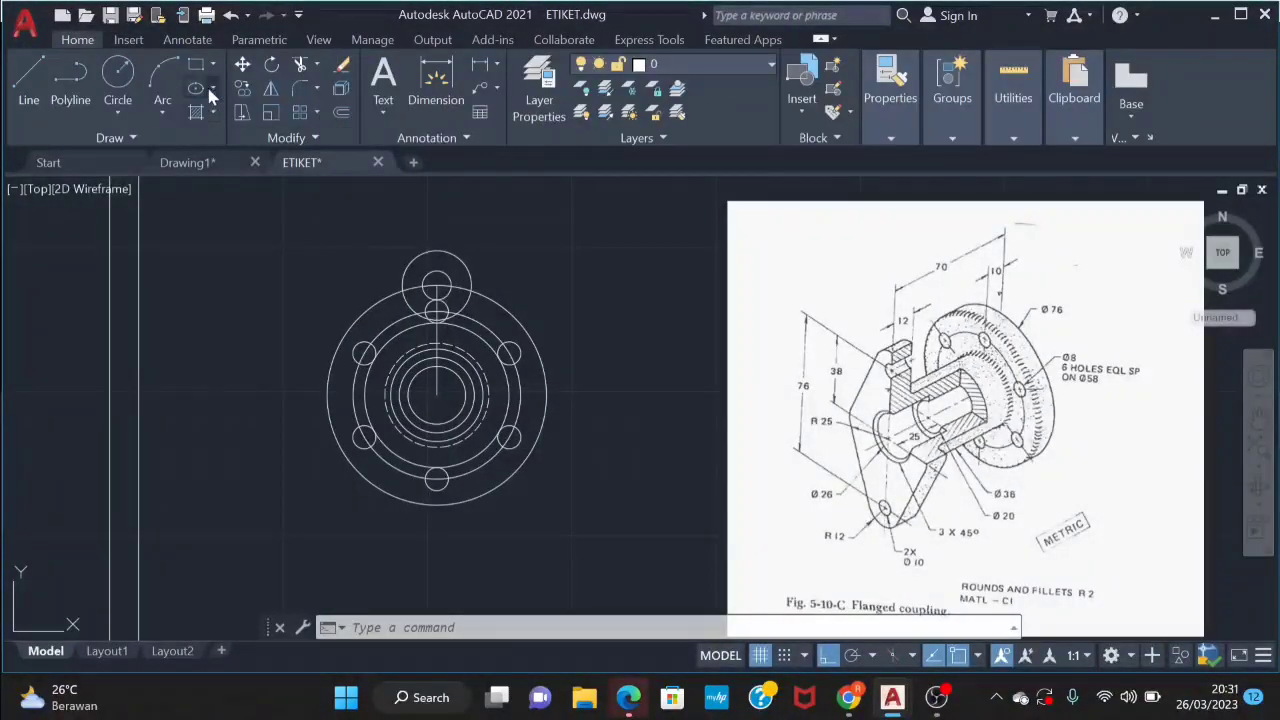
pyautogui.click(170, 108)
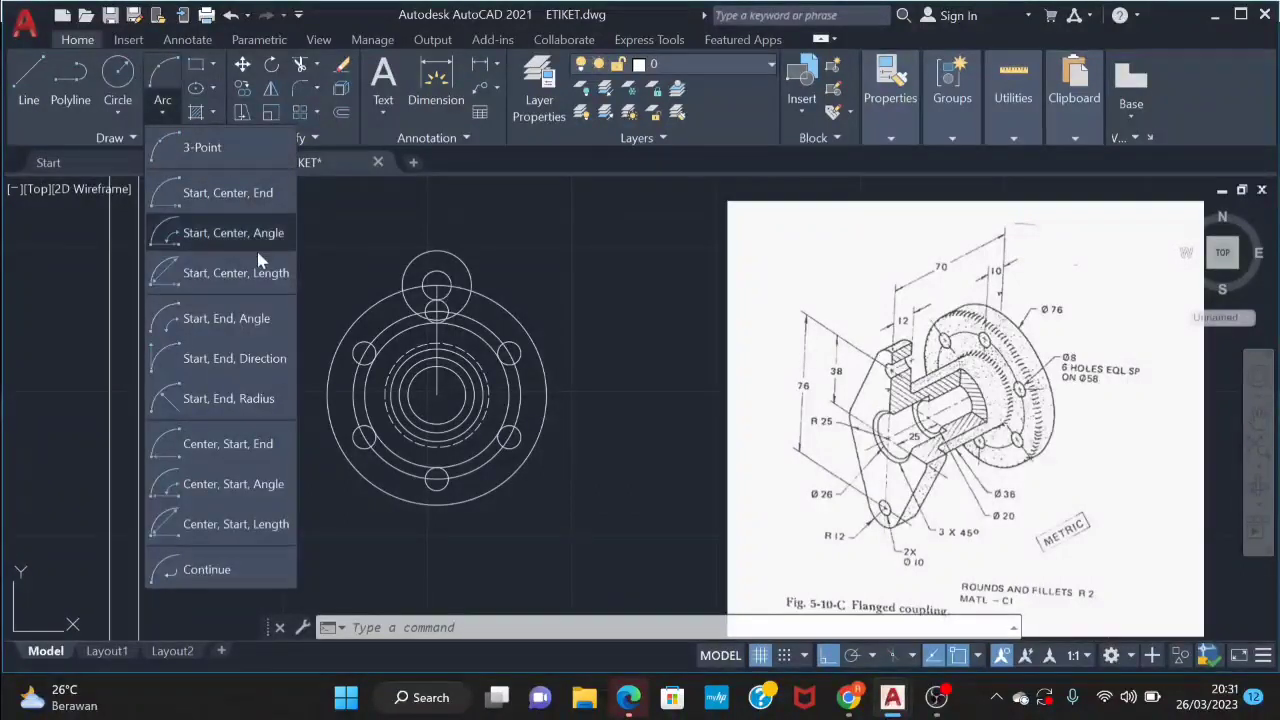
pyautogui.click(217, 362)
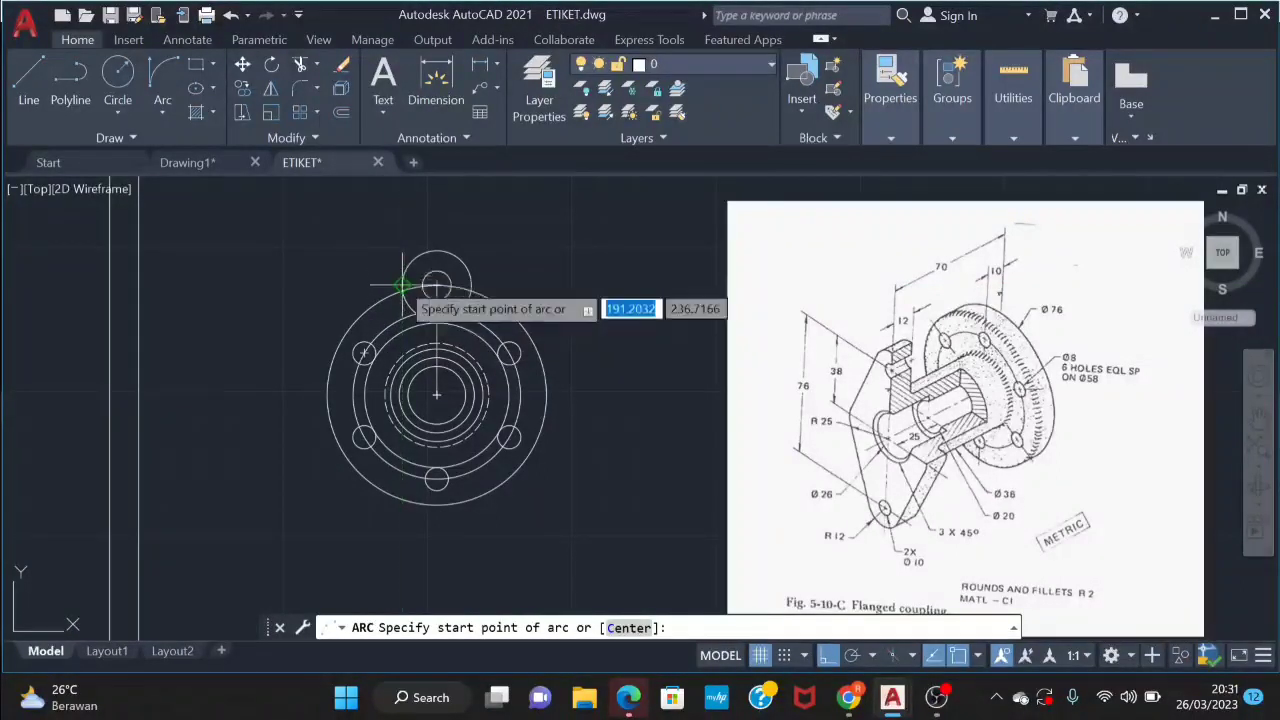
pyautogui.click(401, 285)
pyautogui.click(366, 352)
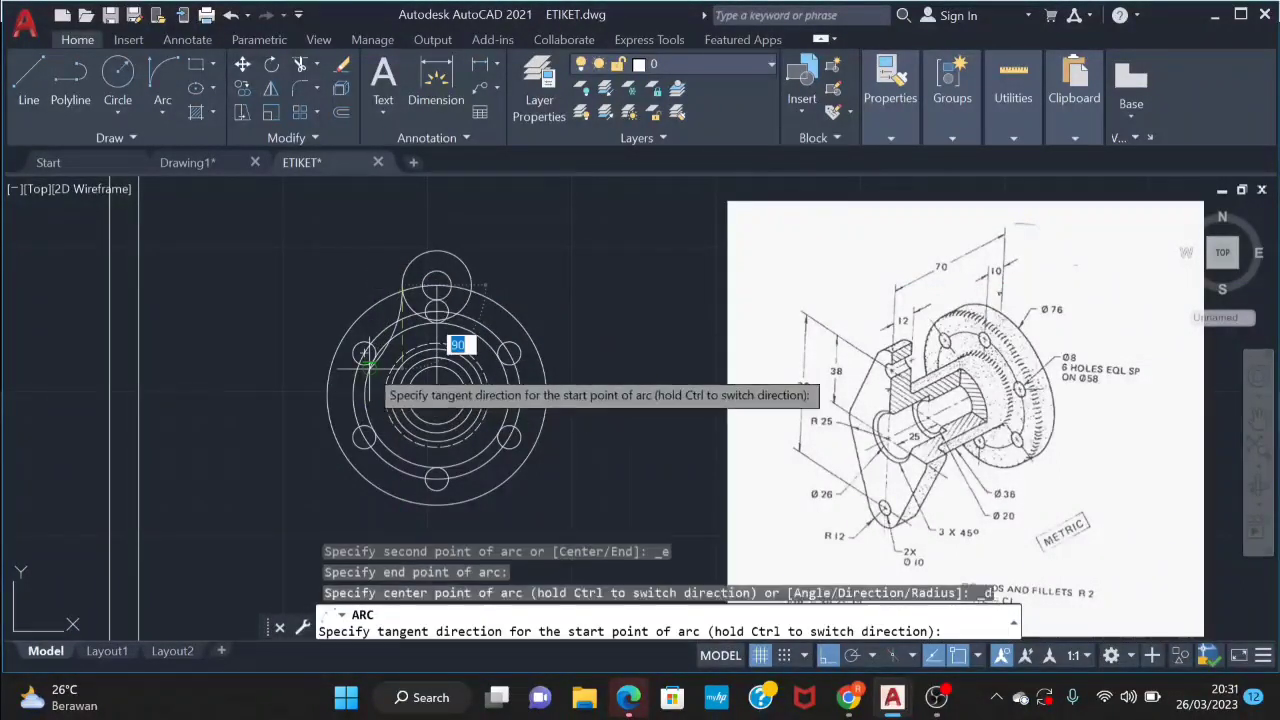
pyautogui.click(408, 288)
# Undo, redo and erase the trial arc, then abandon a second arc attempt
pyautogui.hotkey('ctrl', 'z')
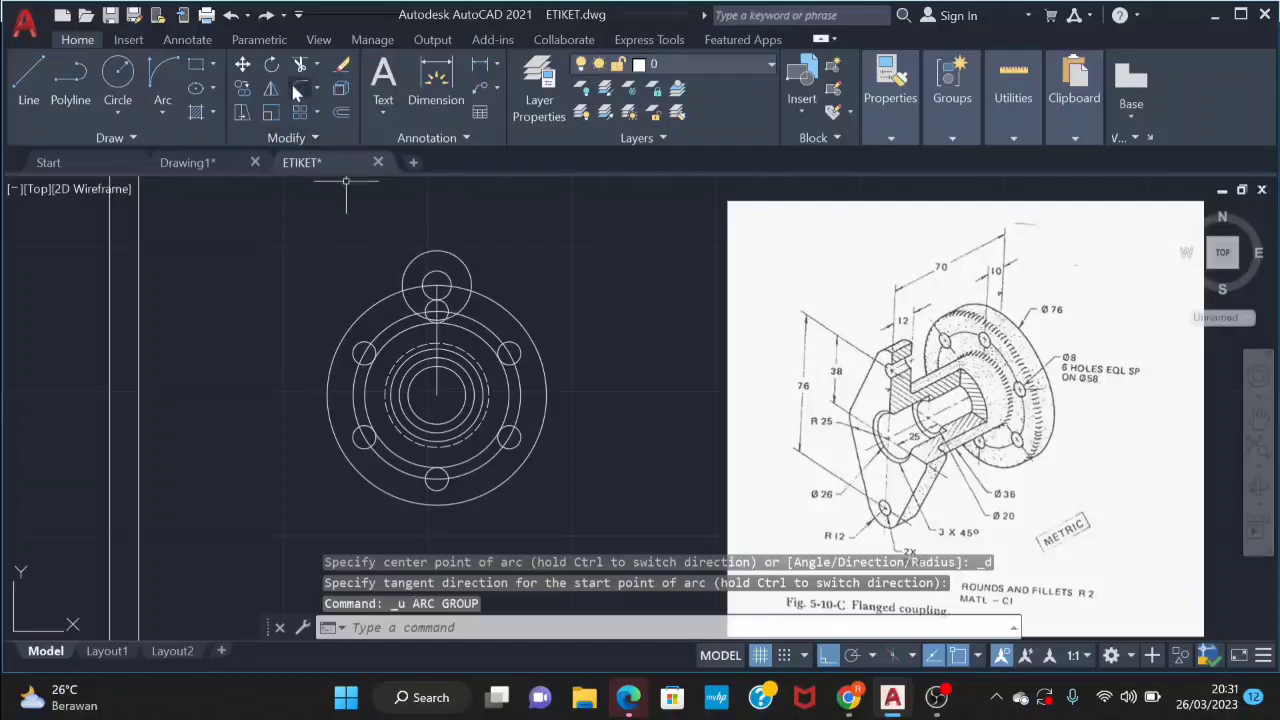
pyautogui.hotkey('ctrl', 'y')
pyautogui.click(379, 371)
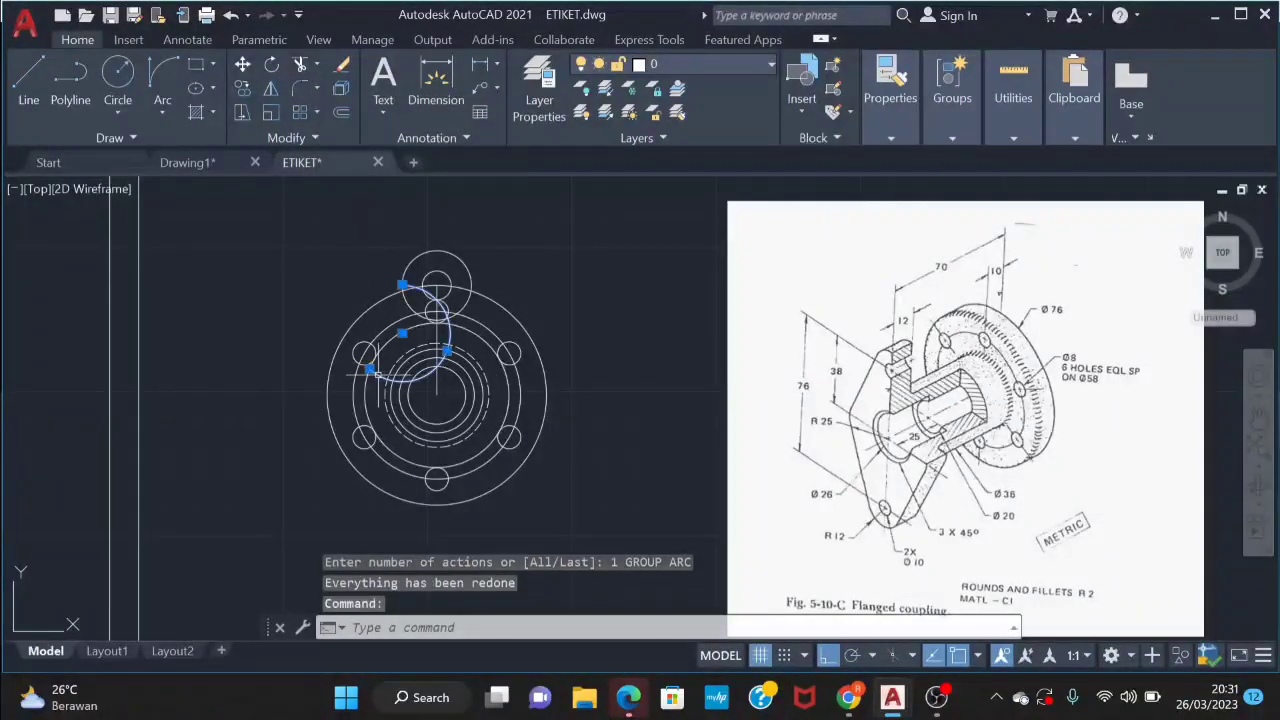
pyautogui.press('Delete')
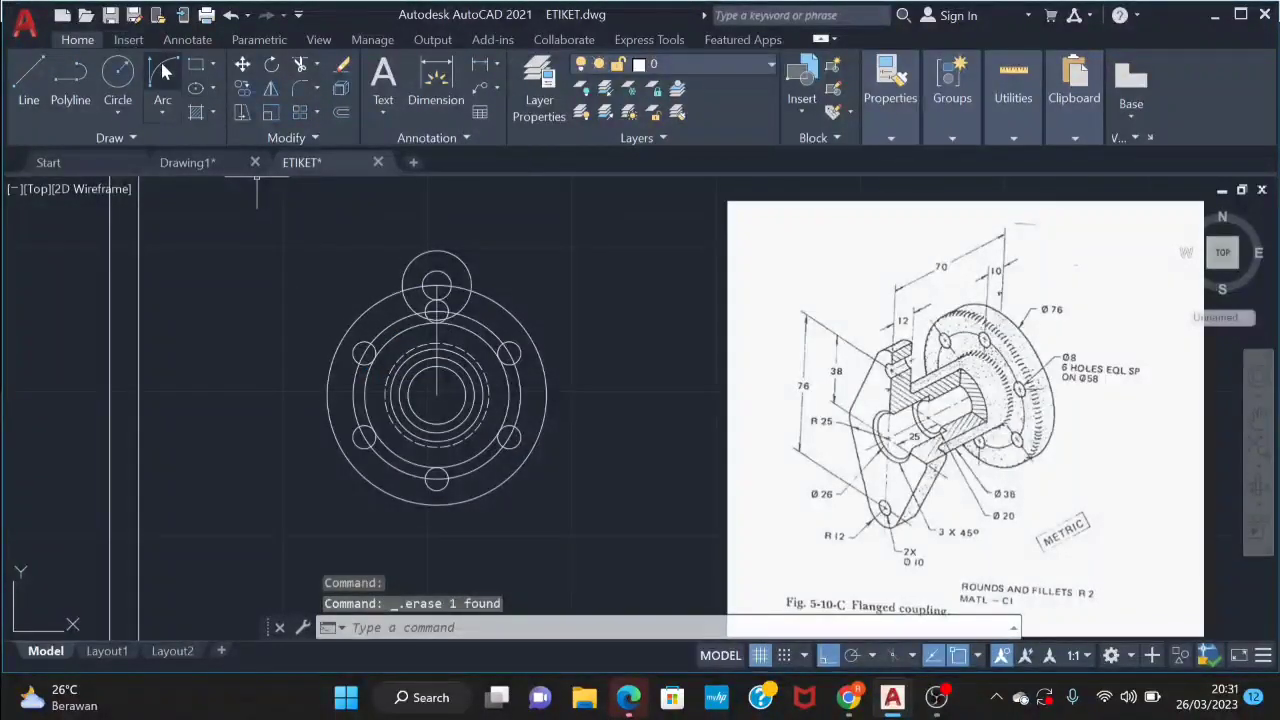
pyautogui.click(162, 78)
pyautogui.scroll(1, 350, 265)
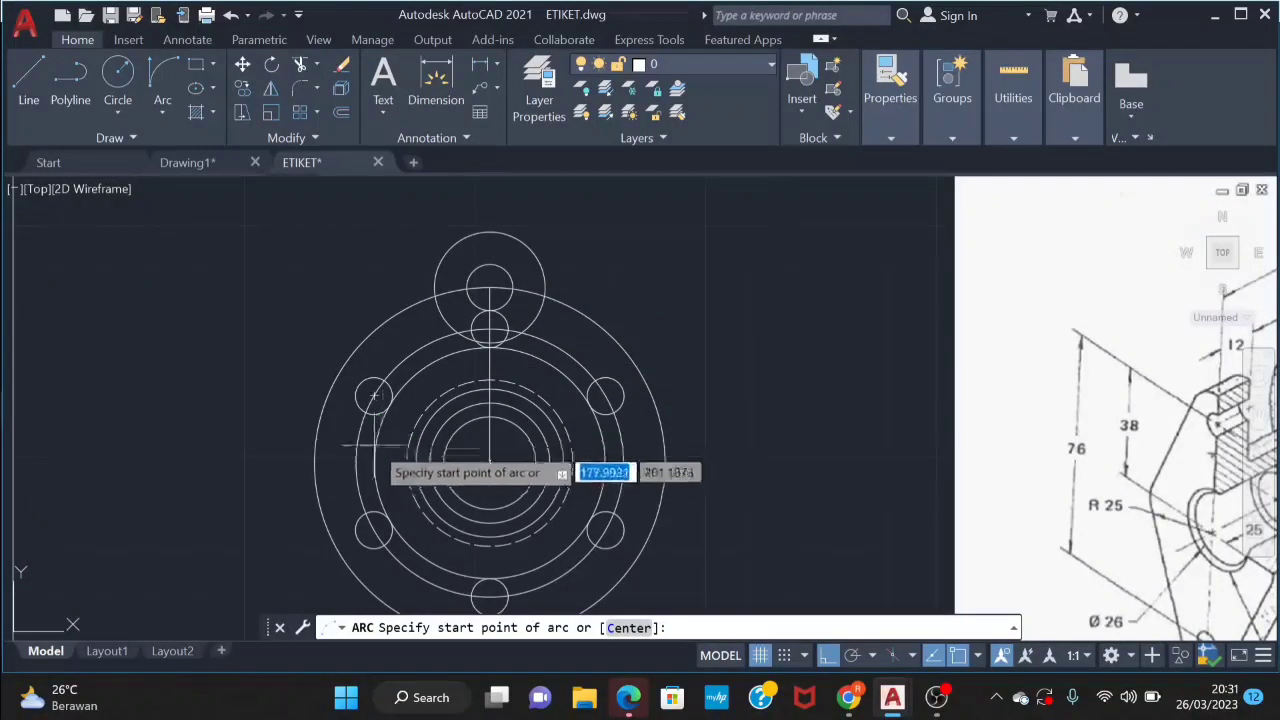
pyautogui.click(380, 425)
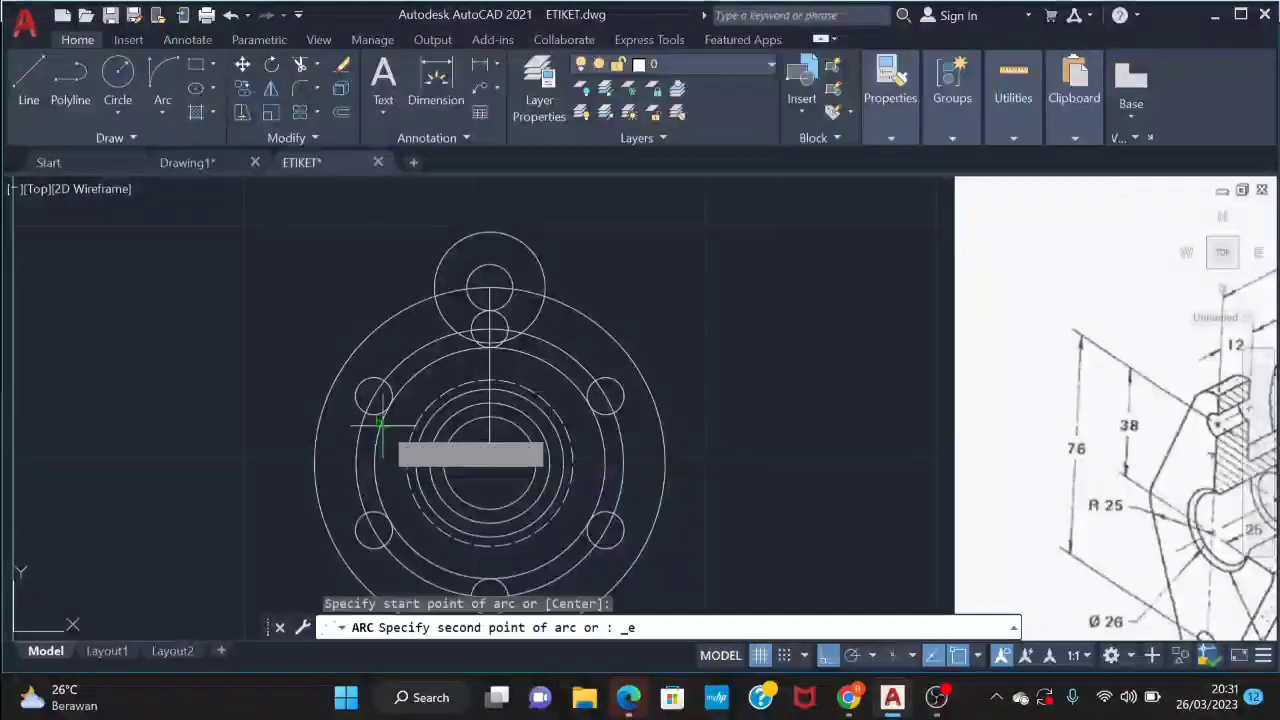
pyautogui.click(437, 267)
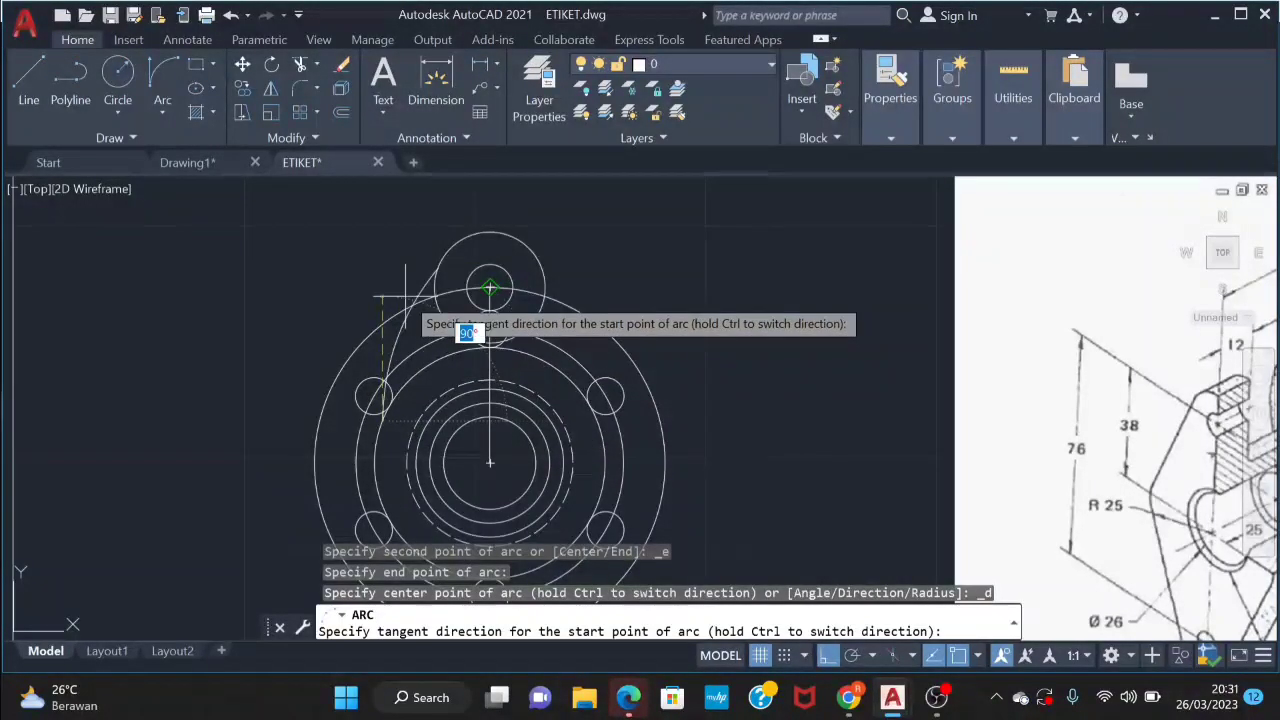
pyautogui.press('Escape')
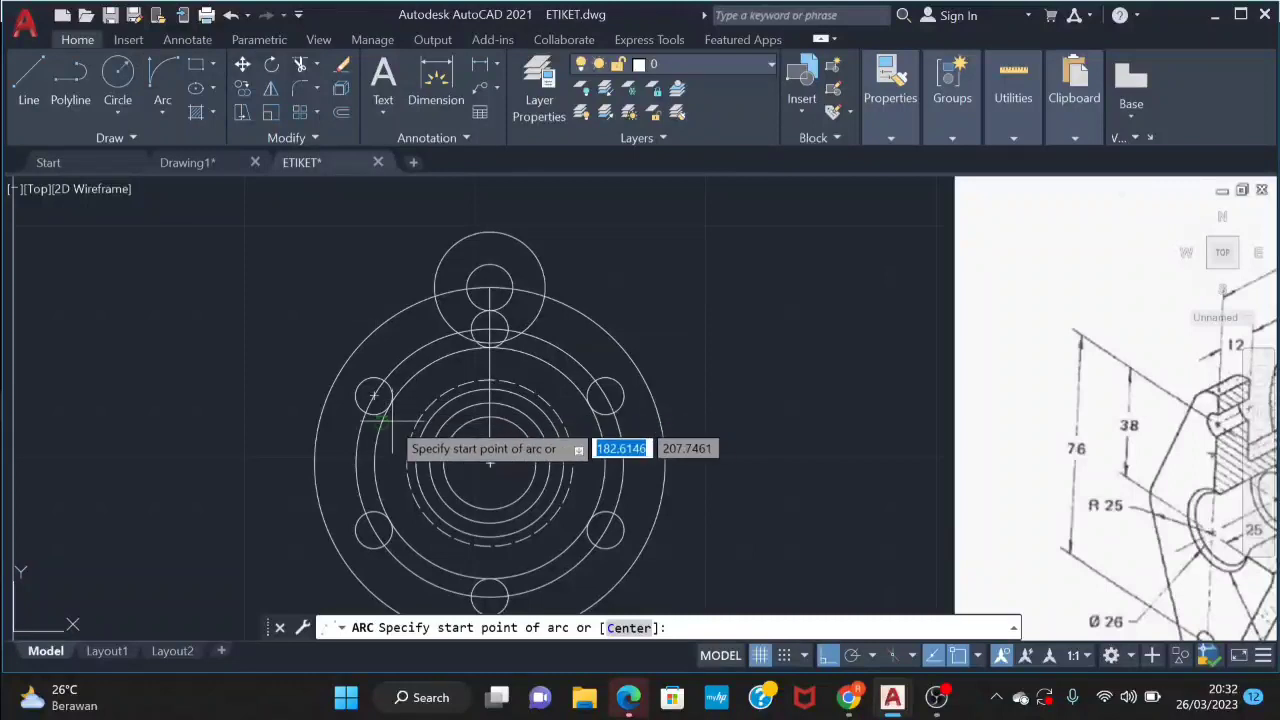
# Redraw the bolt-hole-to-lug arc with Ortho off, then start a fresh arc at the bolt hole
pyautogui.click(373, 396)
pyautogui.click(437, 268)
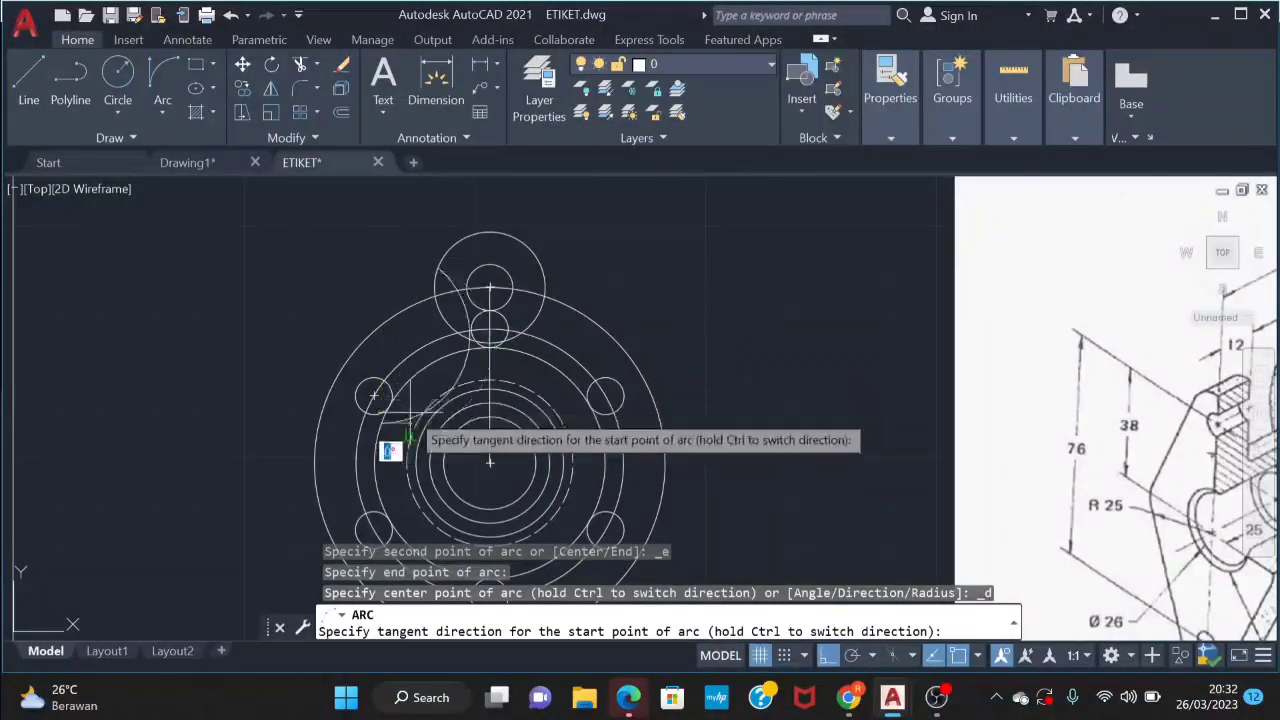
pyautogui.click(830, 657)
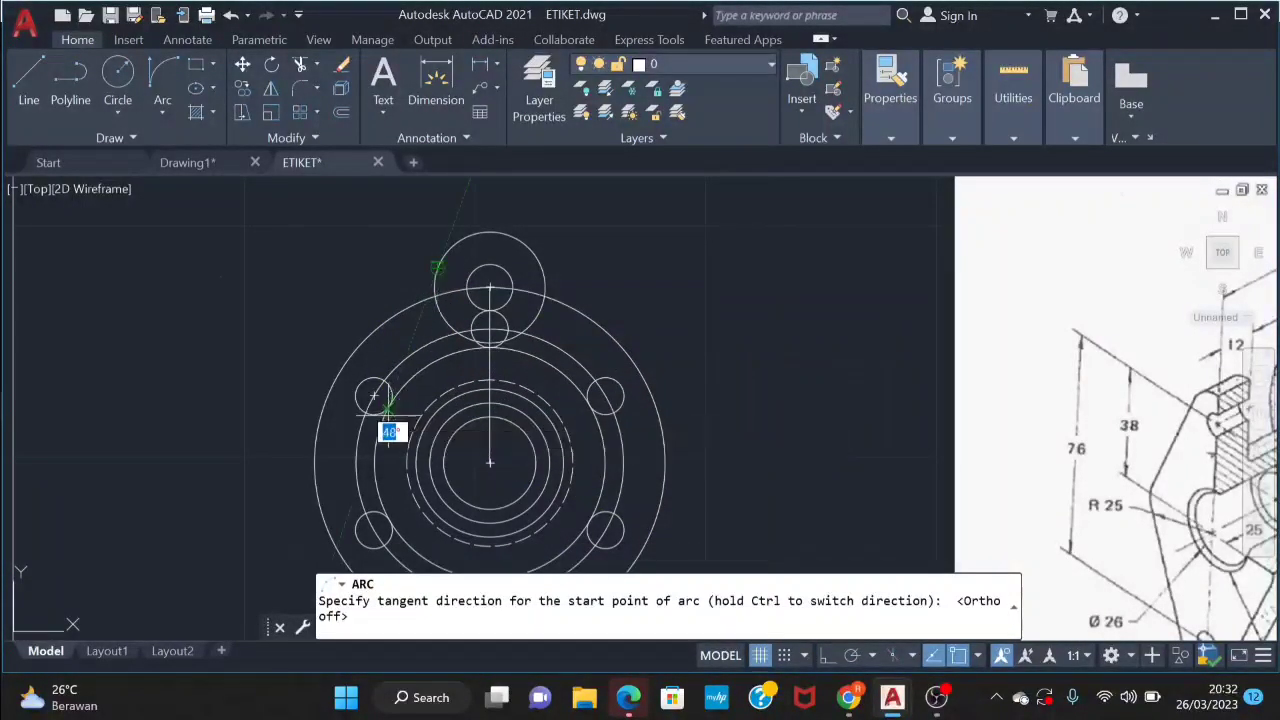
pyautogui.click(380, 430)
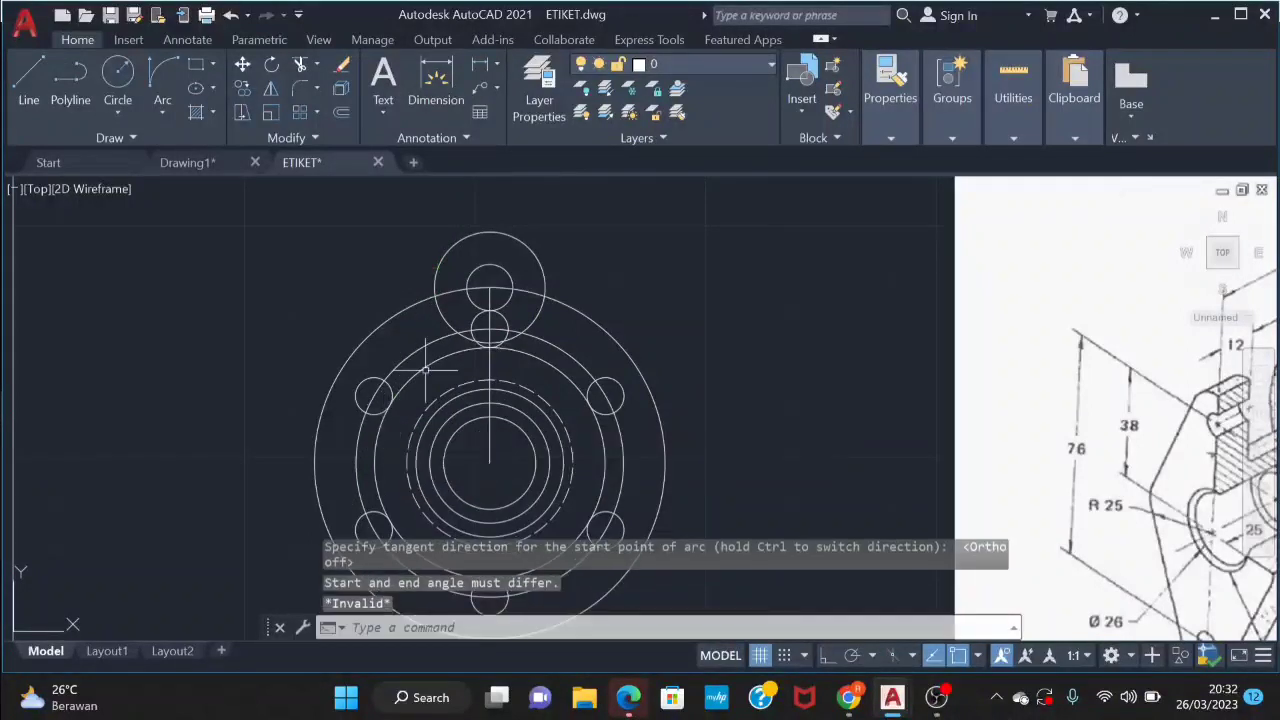
pyautogui.click(176, 75)
pyautogui.click(373, 397)
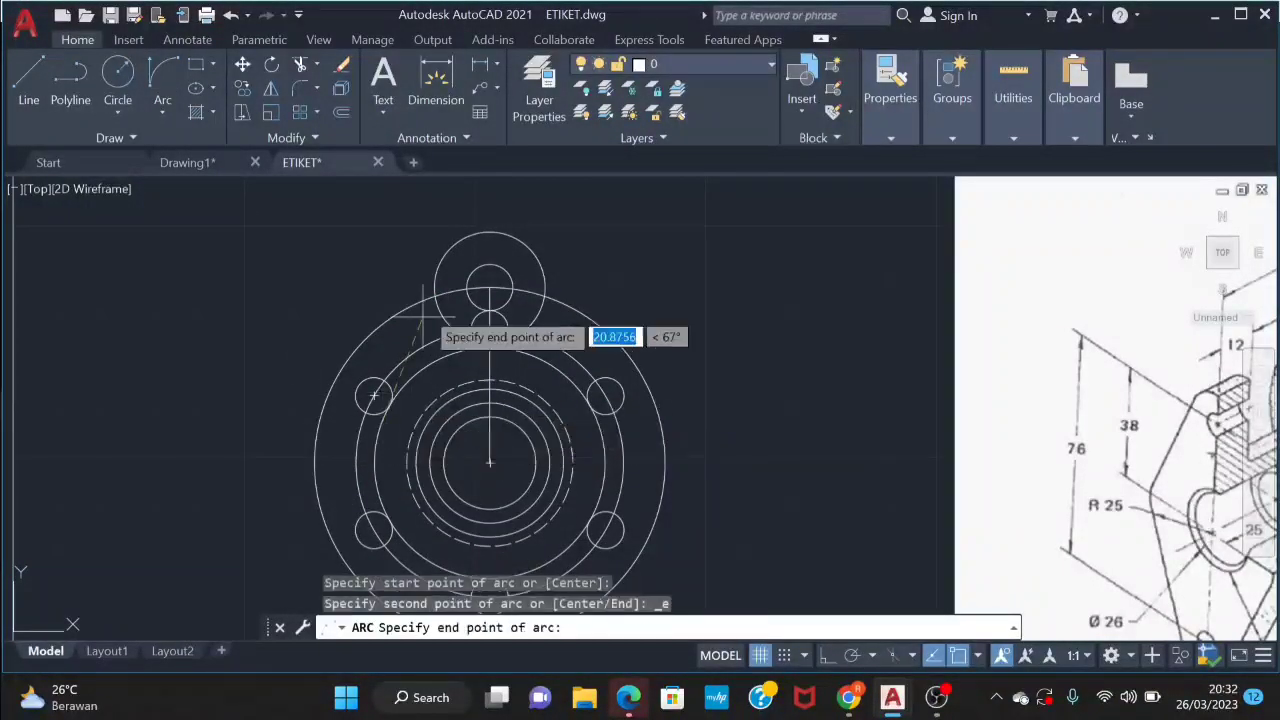
pyautogui.click(437, 267)
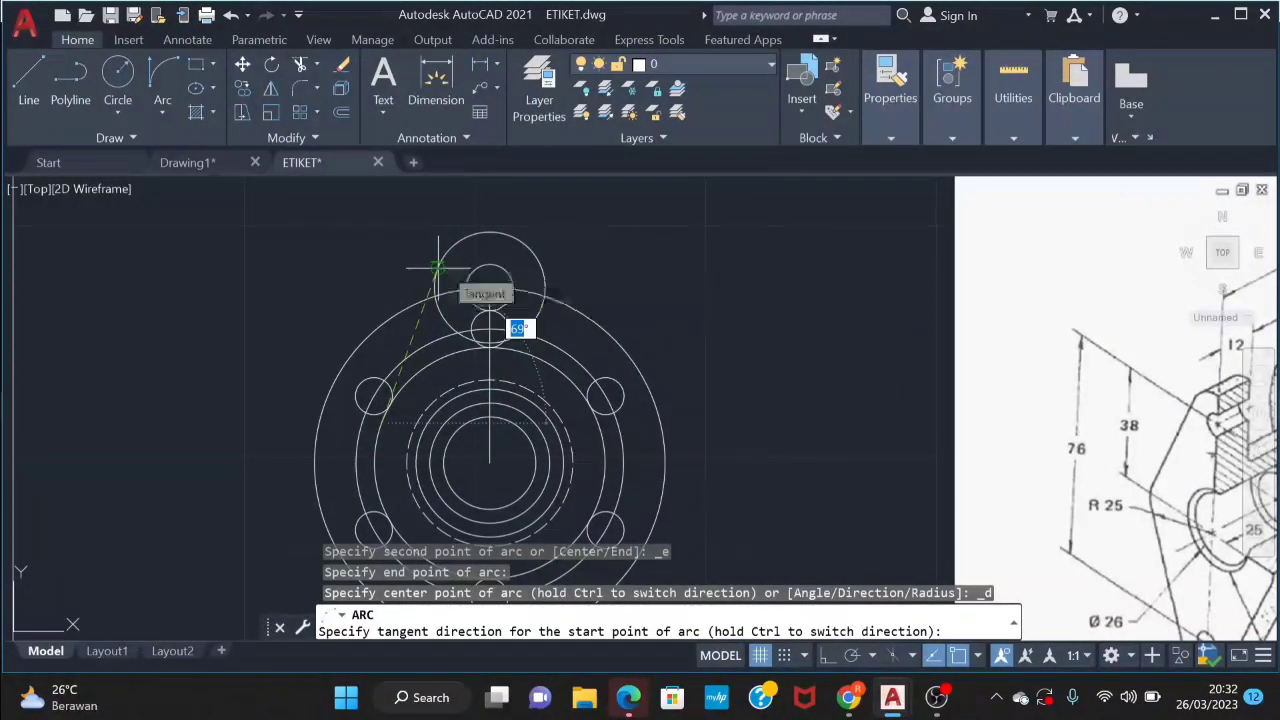
pyautogui.scroll(2, 438, 267)
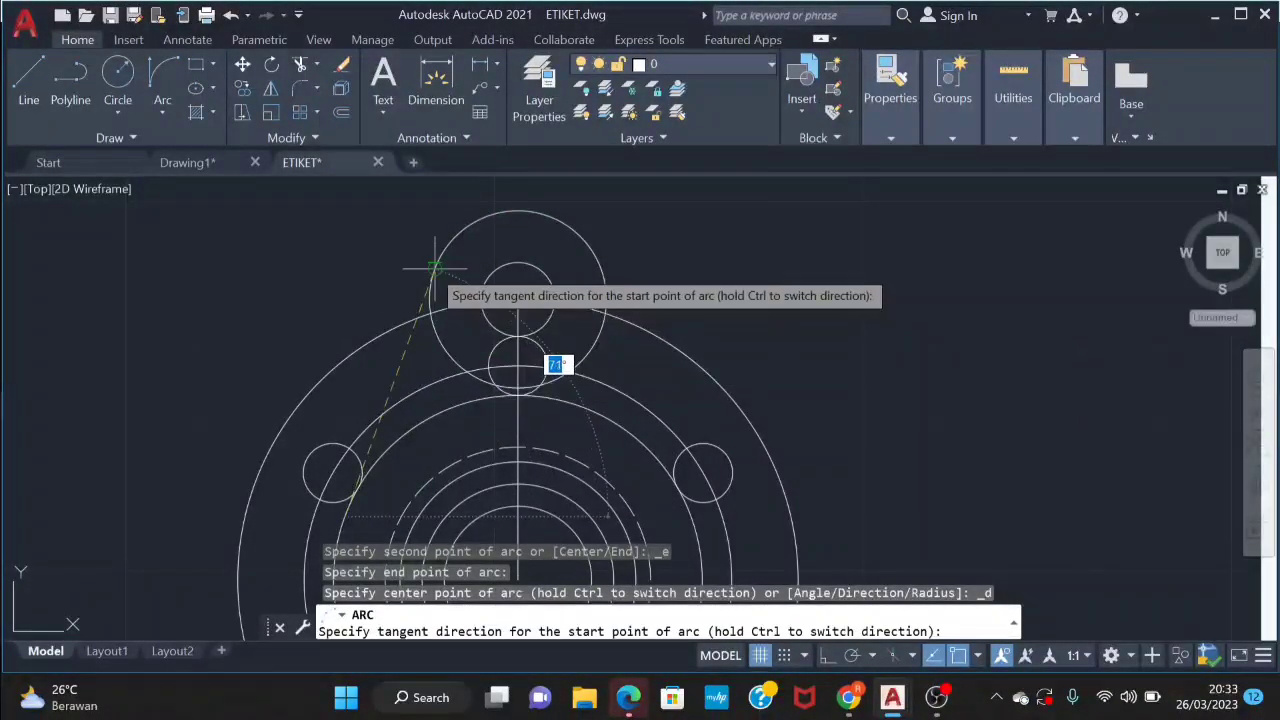
pyautogui.press('Return')
pyautogui.press('Return')
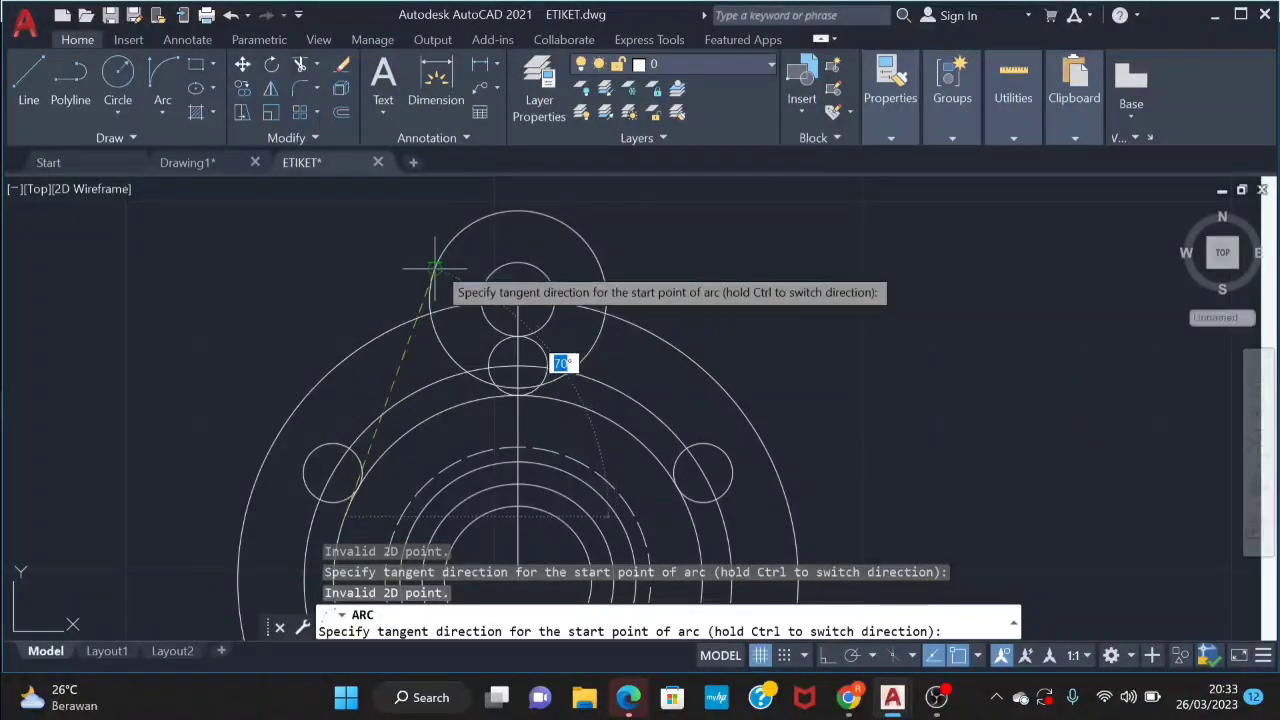
pyautogui.click(466, 198)
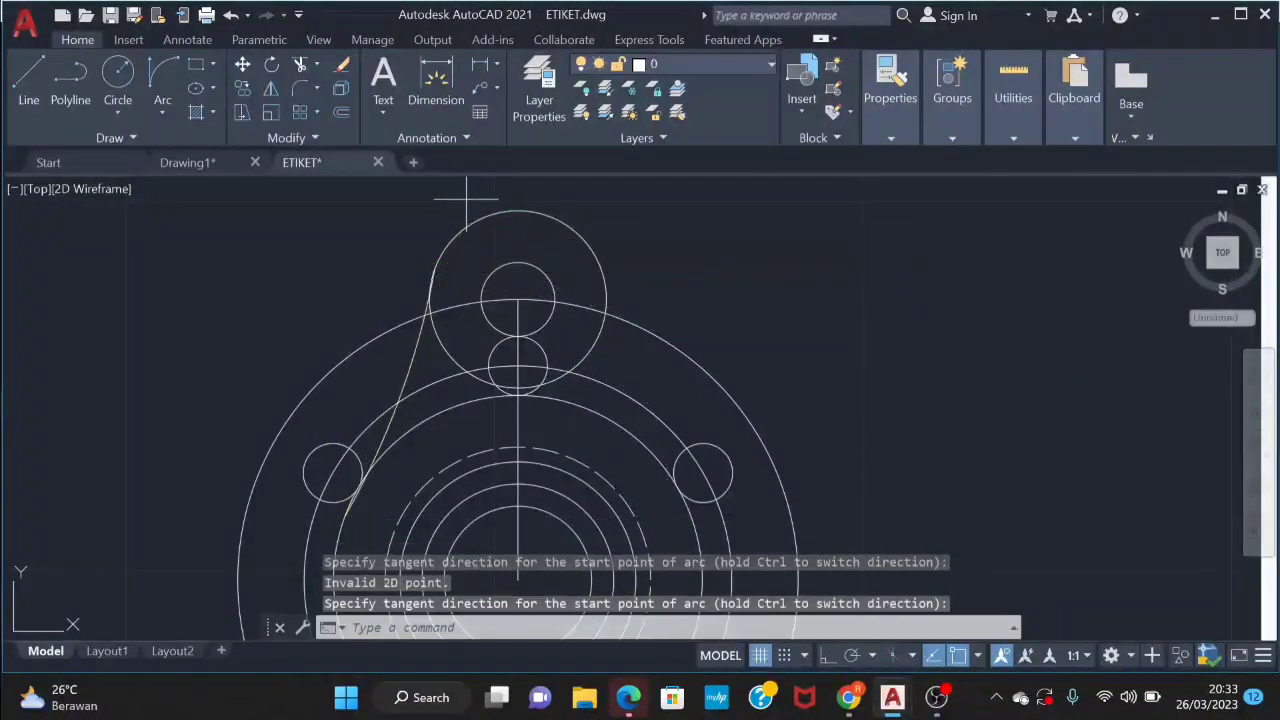
pyautogui.click(466, 198)
pyautogui.click(382, 280)
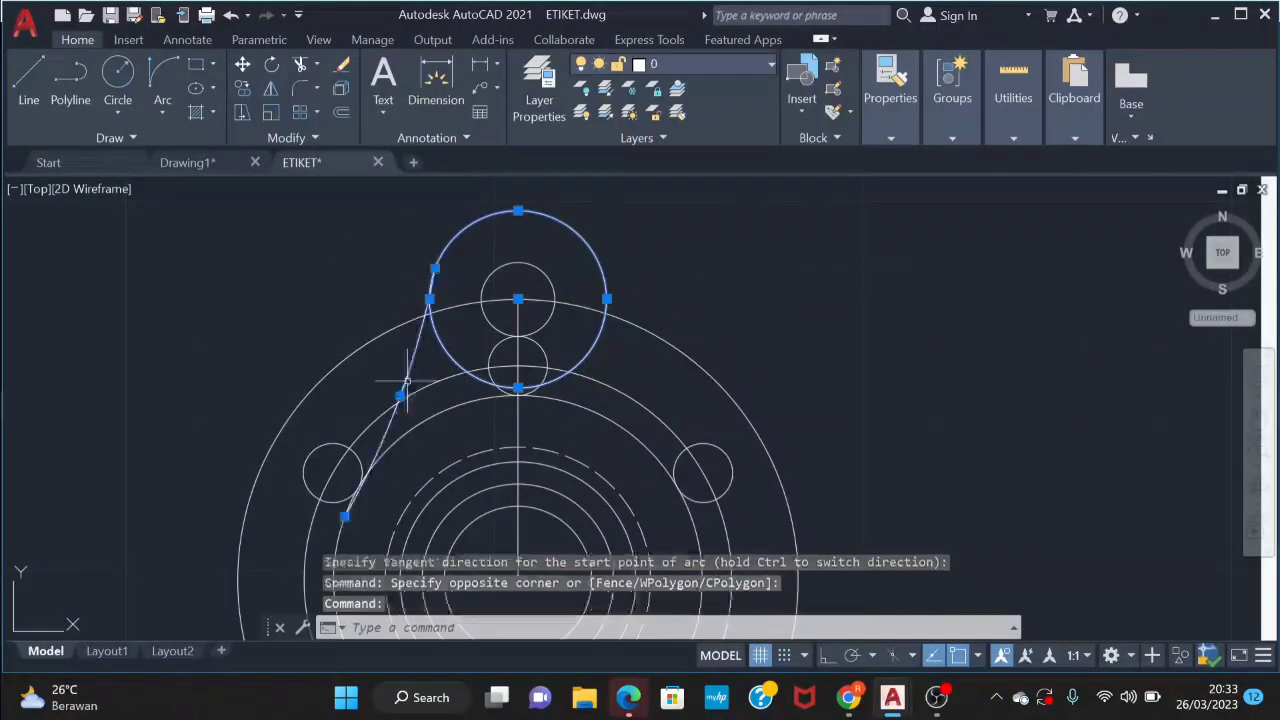
pyautogui.press('Delete')
pyautogui.hotkey('ctrl', 'z')
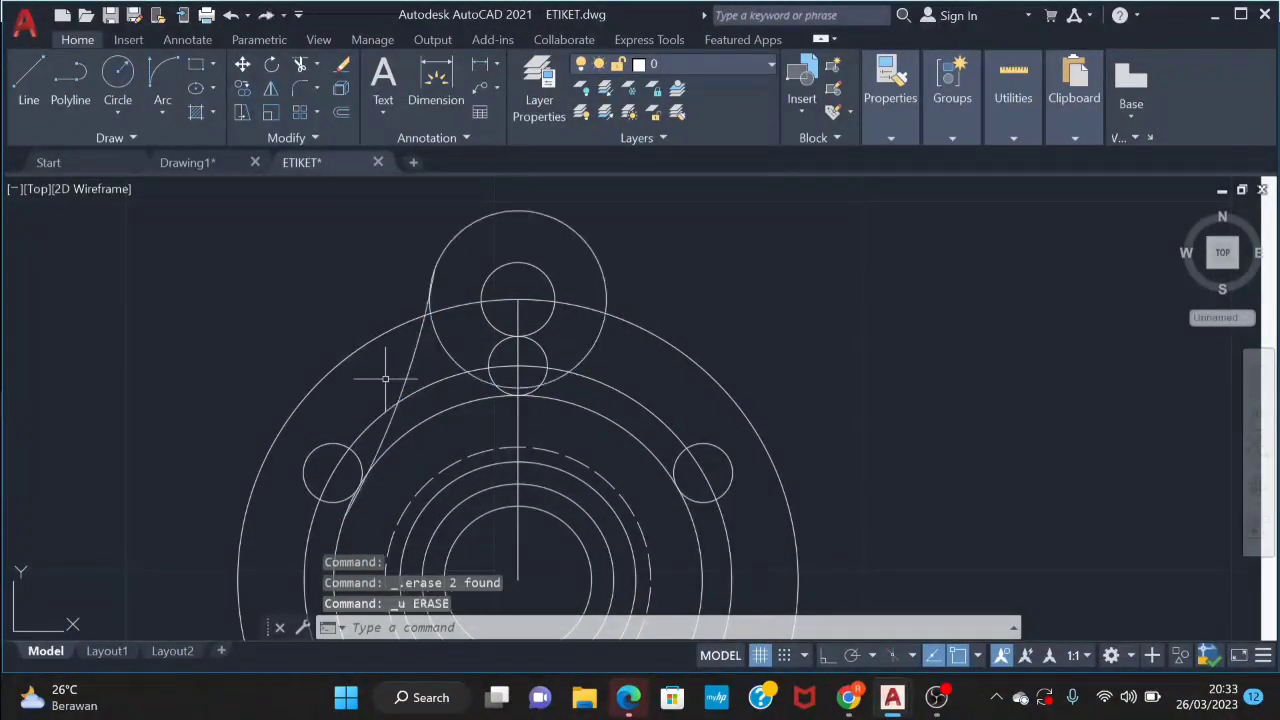
pyautogui.press('Delete')
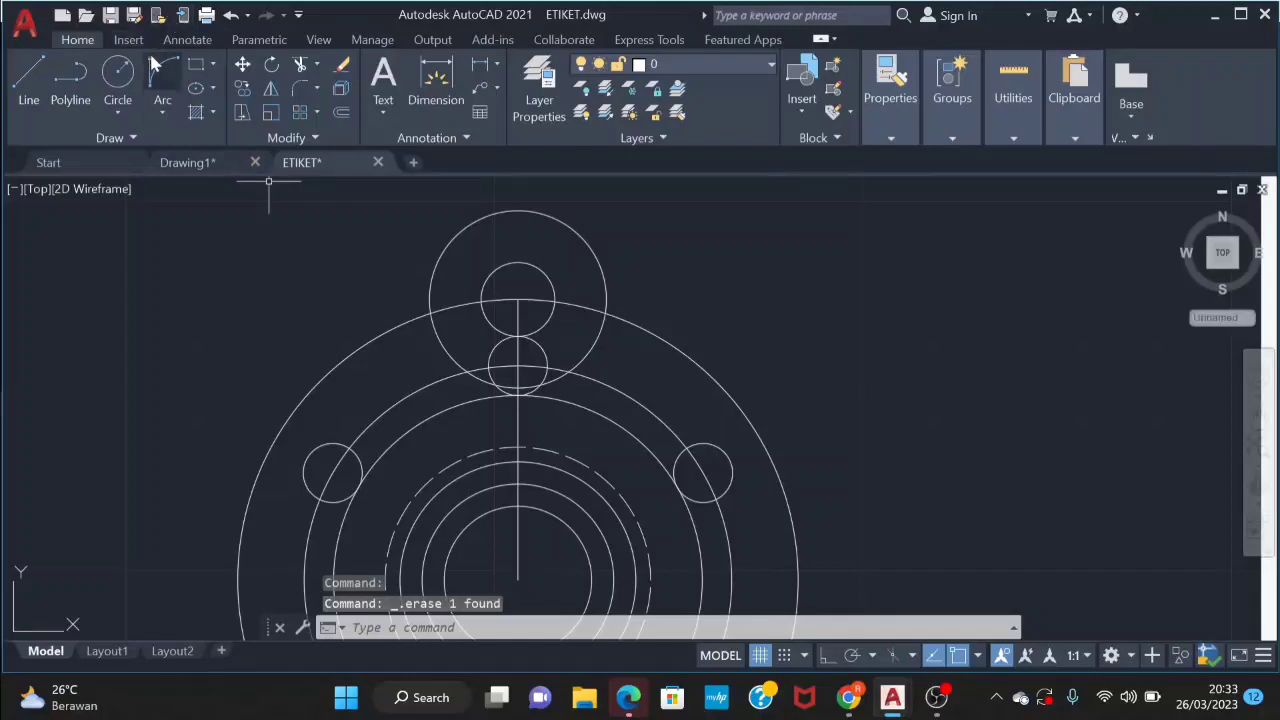
# Draw a Start-End-Direction arc from the upper-left bolt hole up to the lug circle
pyautogui.click(158, 70)
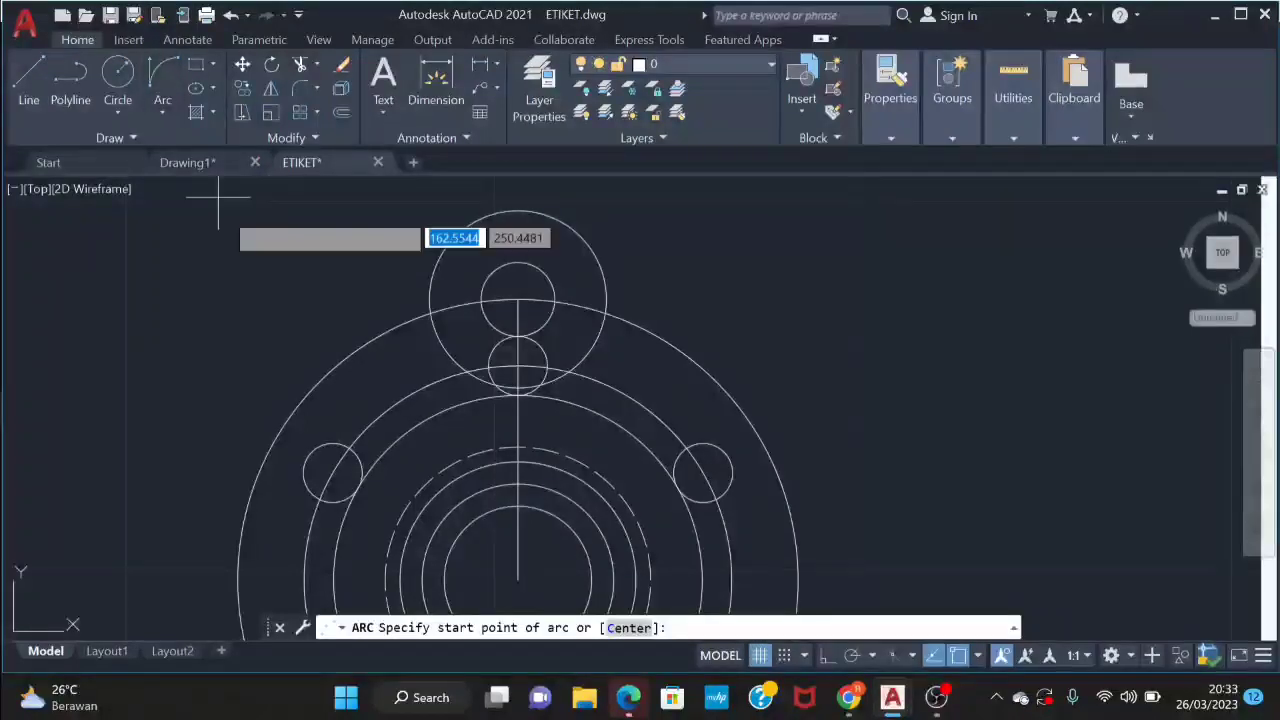
pyautogui.click(345, 510)
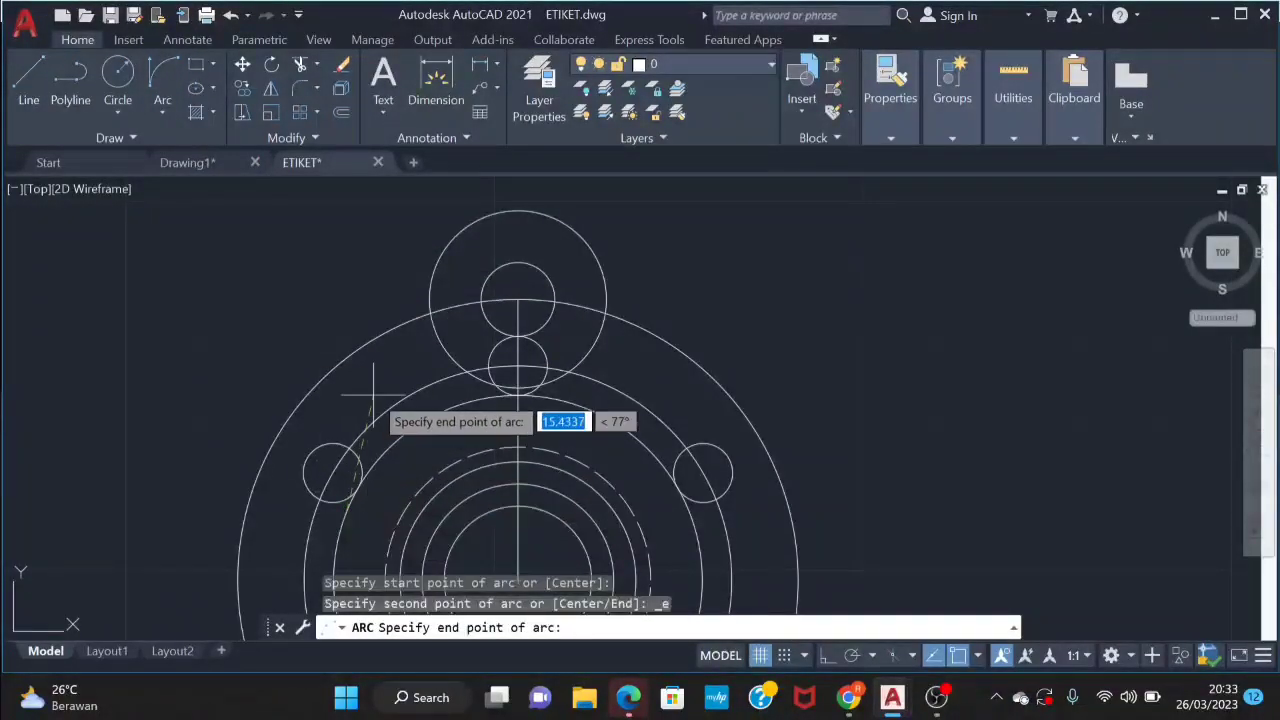
pyautogui.click(435, 268)
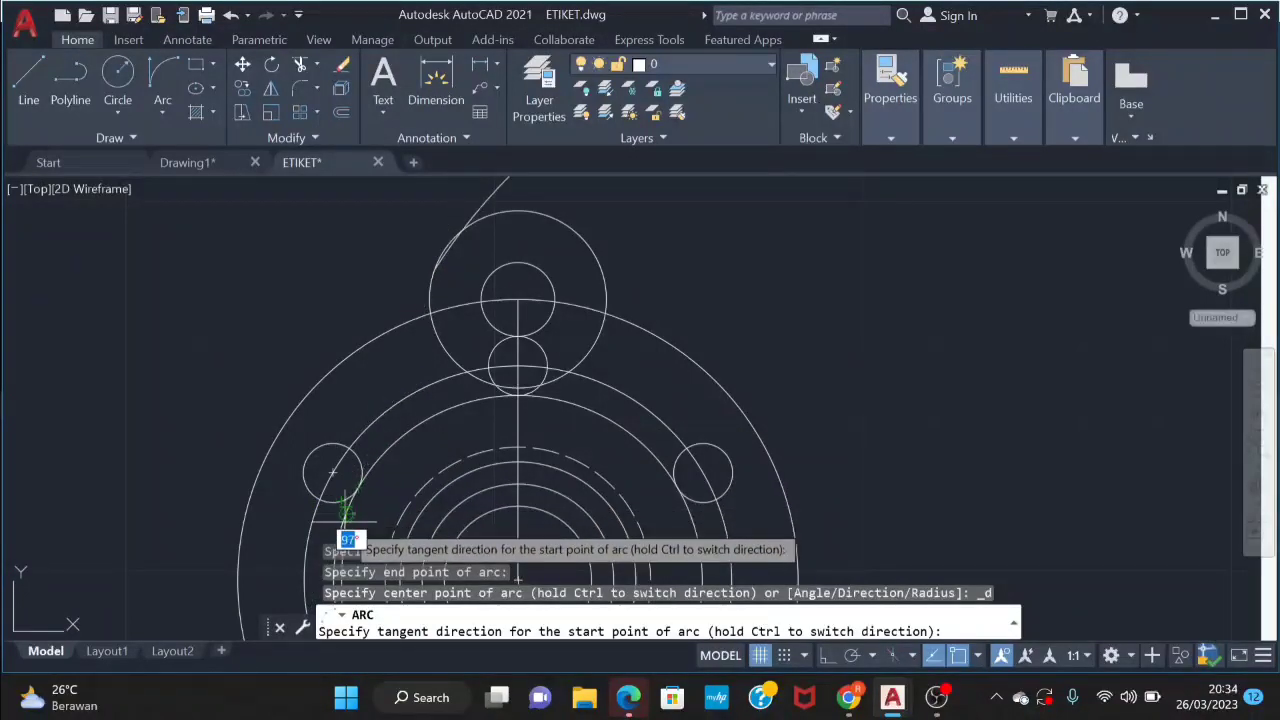
pyautogui.click(455, 210)
pyautogui.scroll(-2, 495, 377)
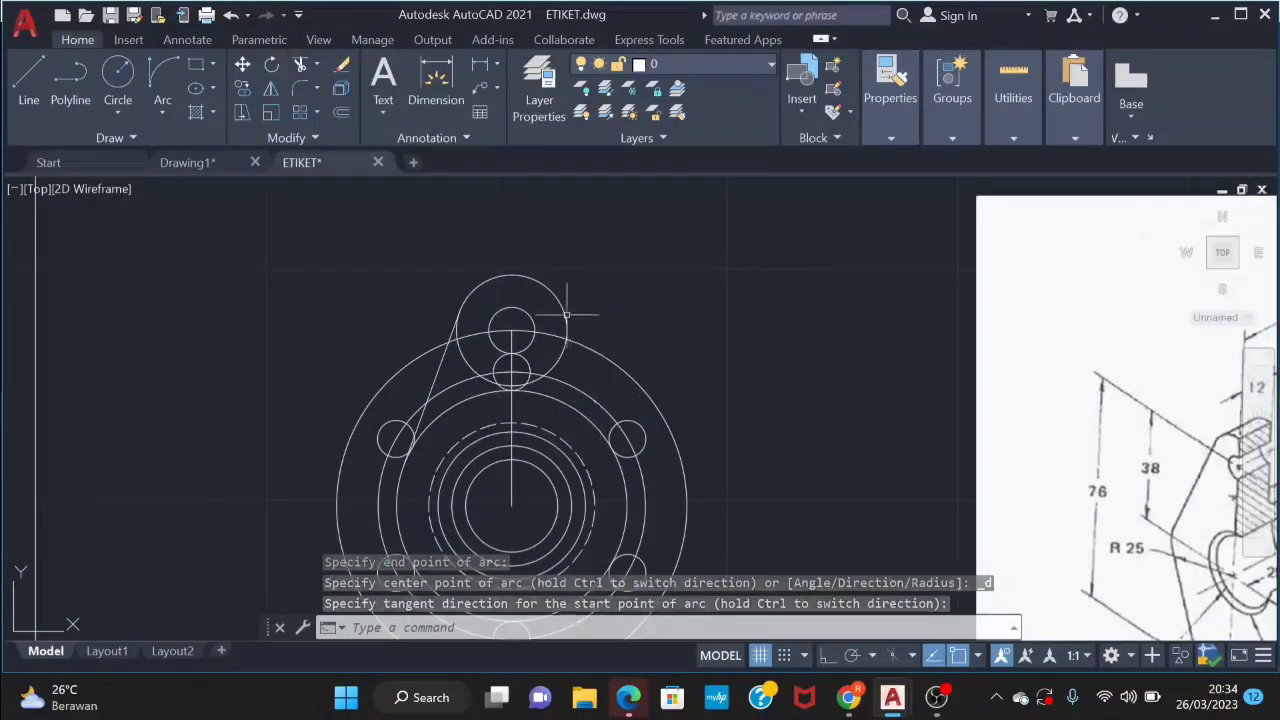
# Mirror the left lug arc about the vertical centre line, keeping the original
pyautogui.click(456, 358)
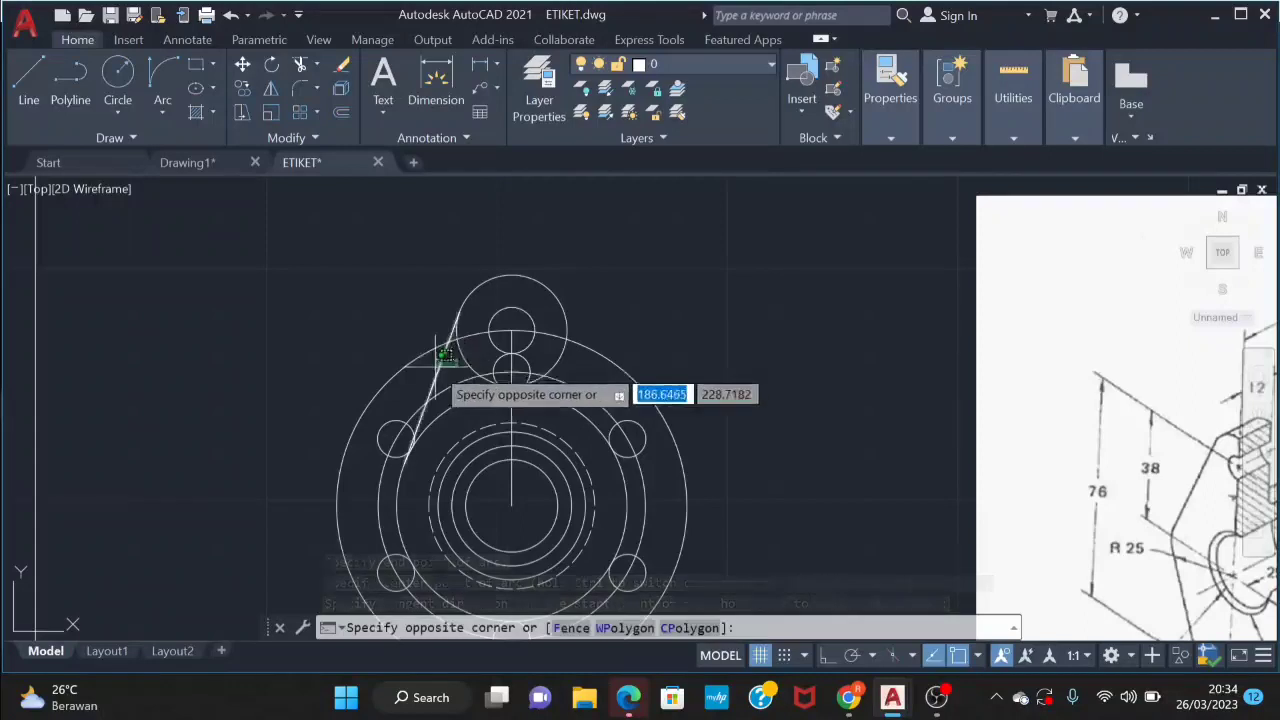
pyautogui.click(435, 371)
pyautogui.press('Return')
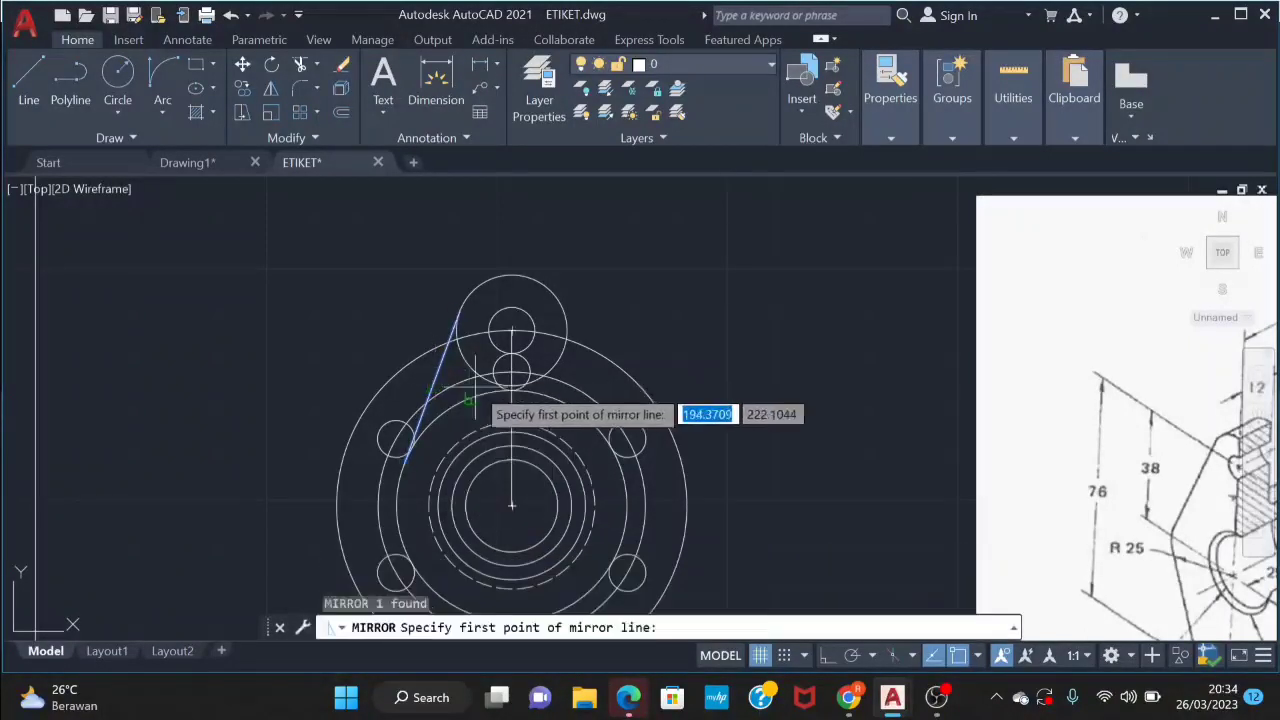
pyautogui.click(512, 327)
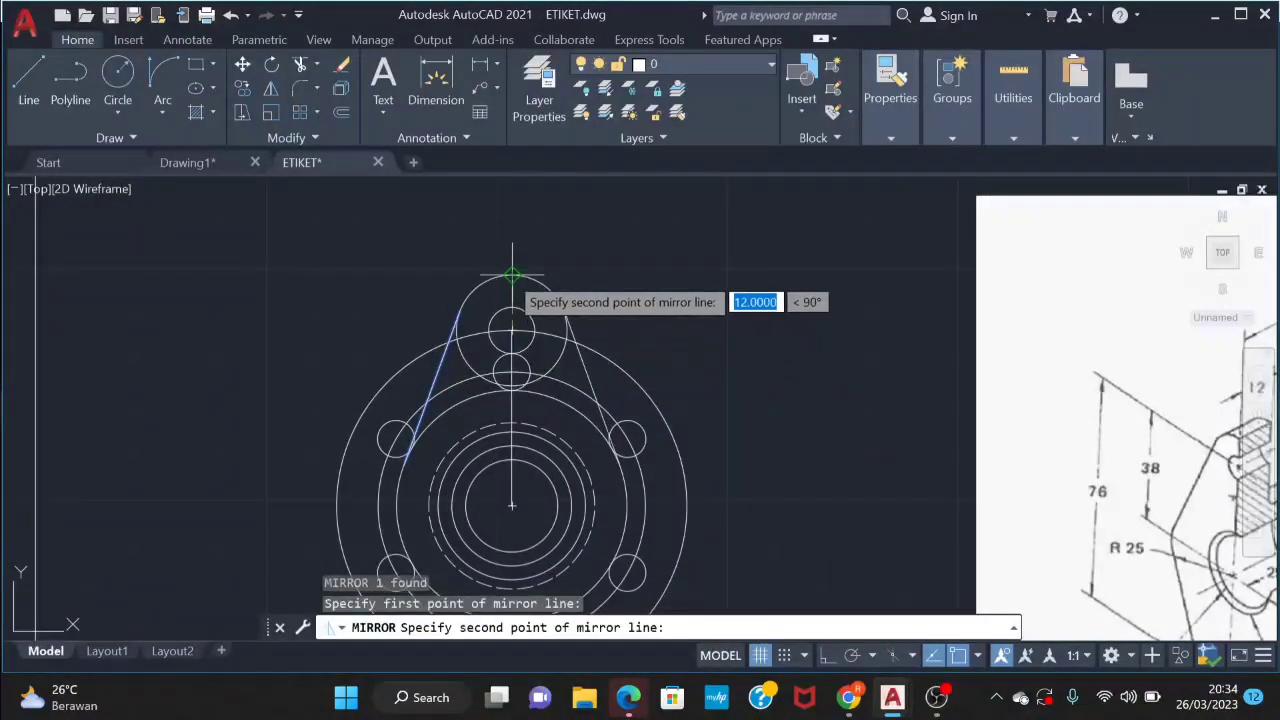
pyautogui.click(510, 274)
pyautogui.click(555, 358)
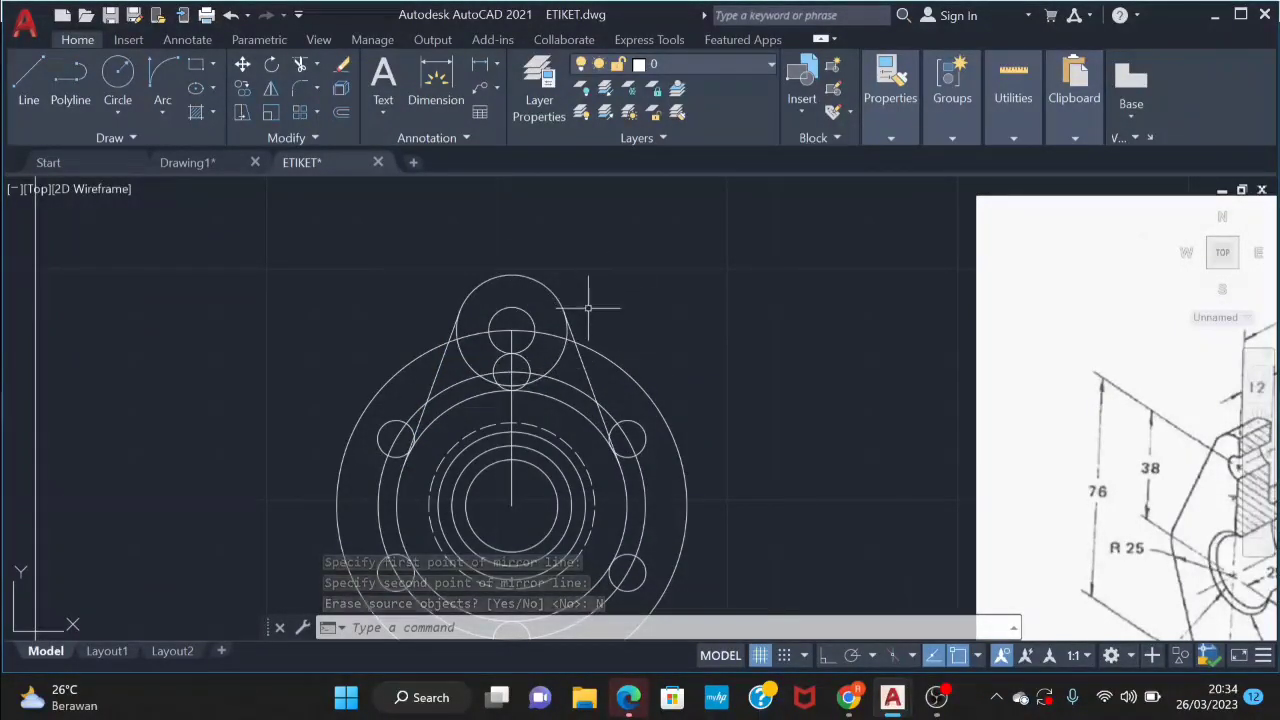
# Trim the flange circle arcs lying inside the top lug
pyautogui.write('tr')
pyautogui.press('Return')
pyautogui.scroll(2, 560, 305)
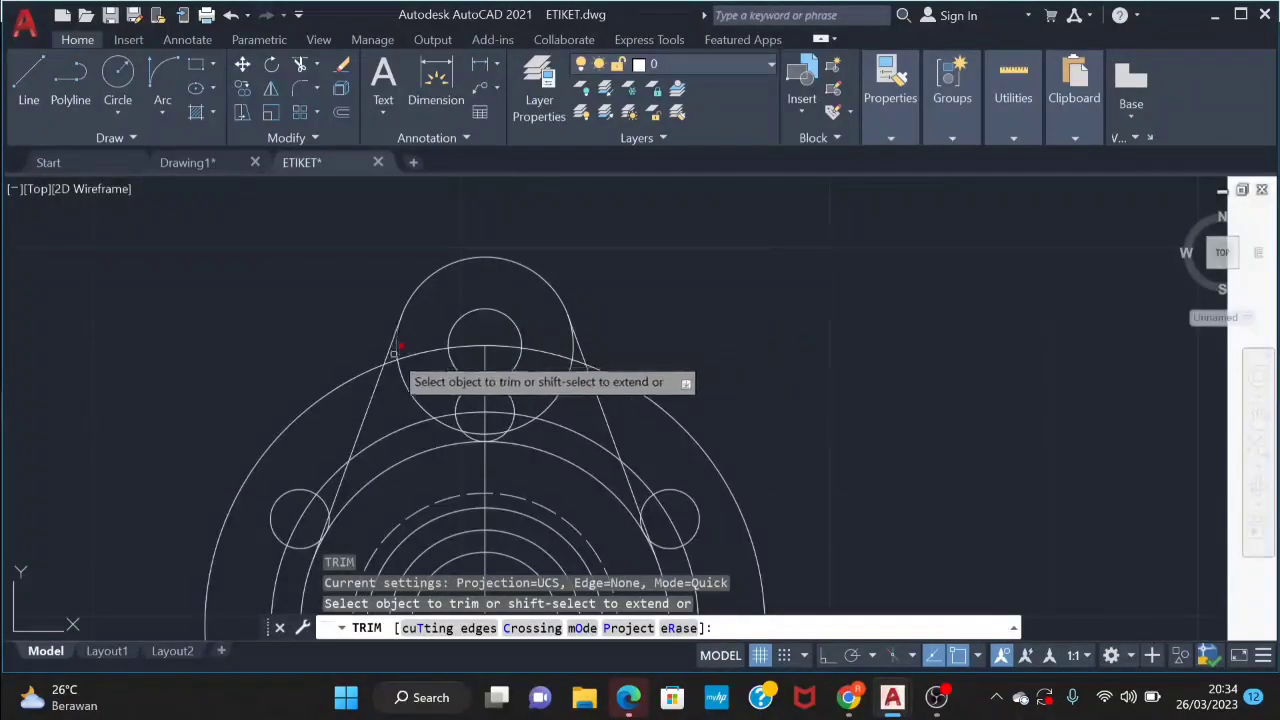
pyautogui.click(398, 352)
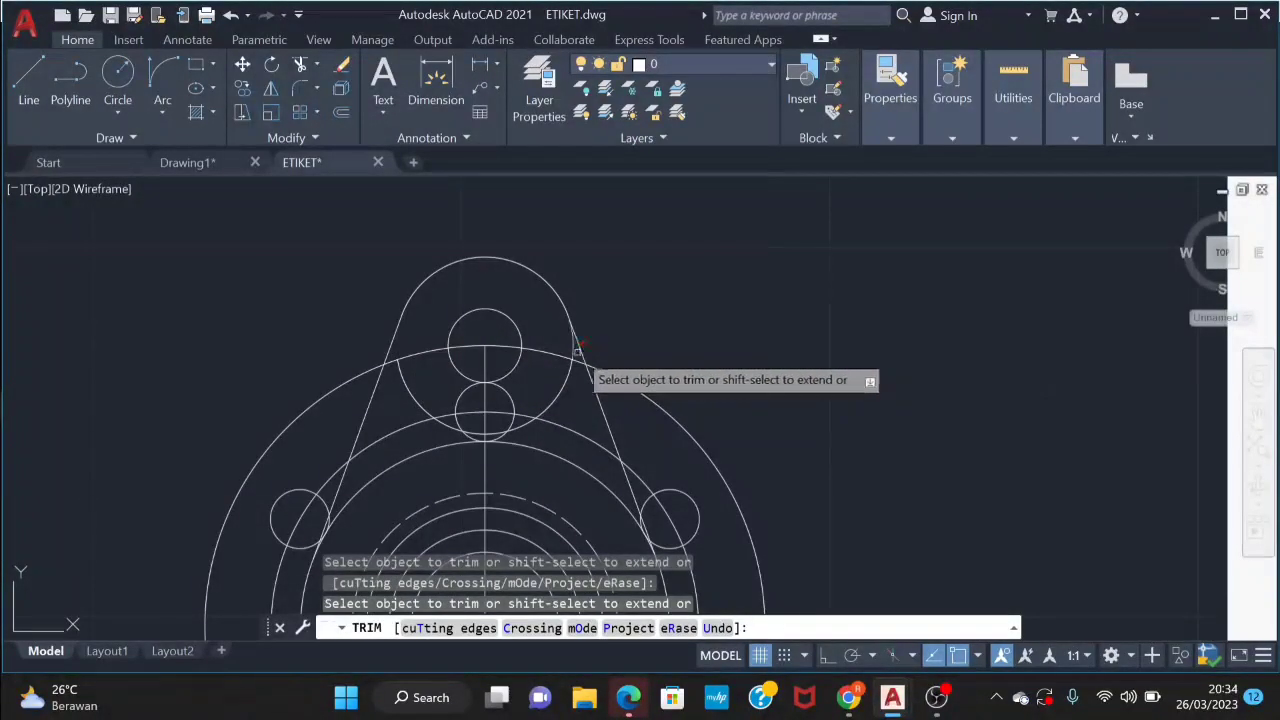
pyautogui.click(552, 402)
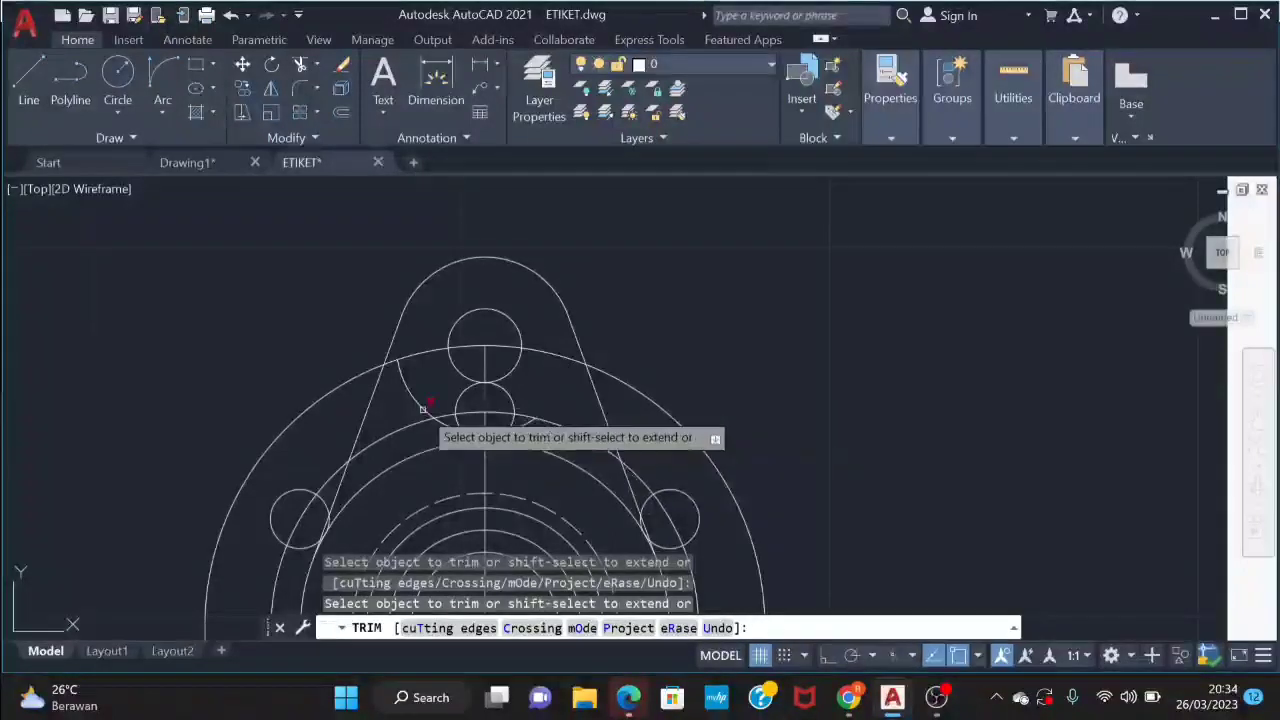
pyautogui.click(493, 431)
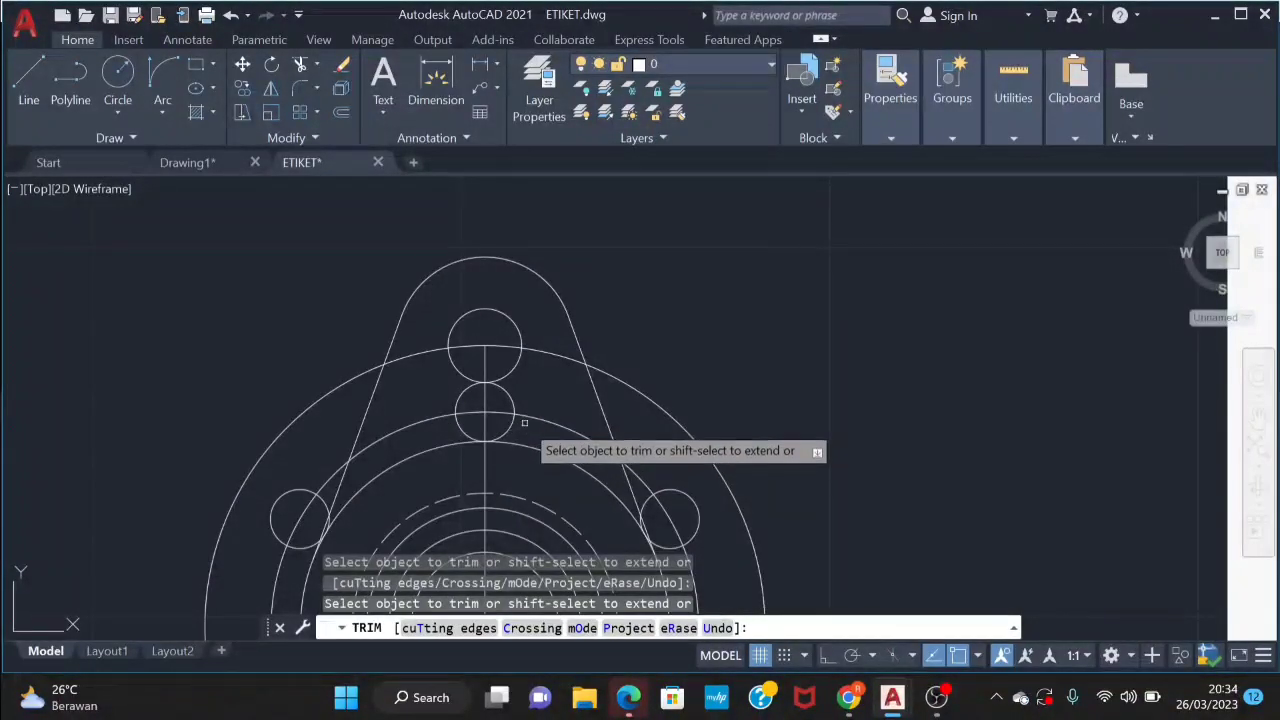
pyautogui.press('Escape')
# Select the top lug arc, both tangent lines and small circle for MIRROR
pyautogui.write('mi')
pyautogui.press('Return')
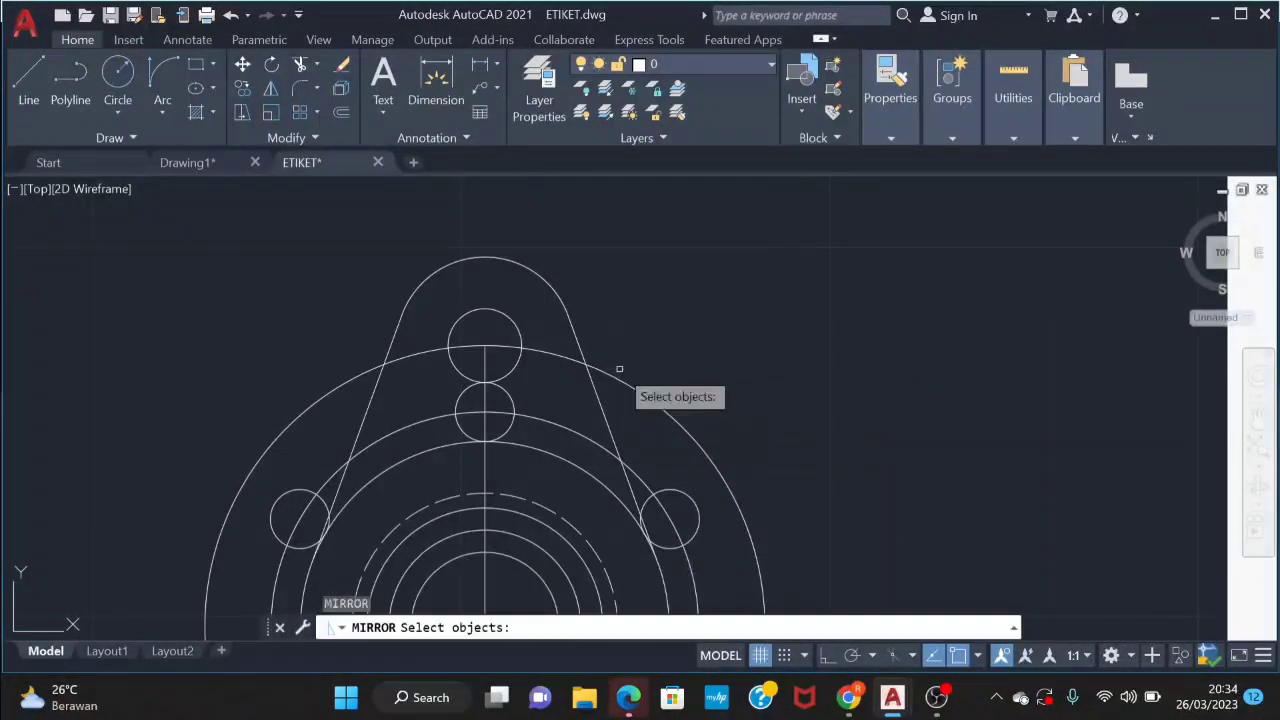
pyautogui.click(613, 292)
pyautogui.click(384, 300)
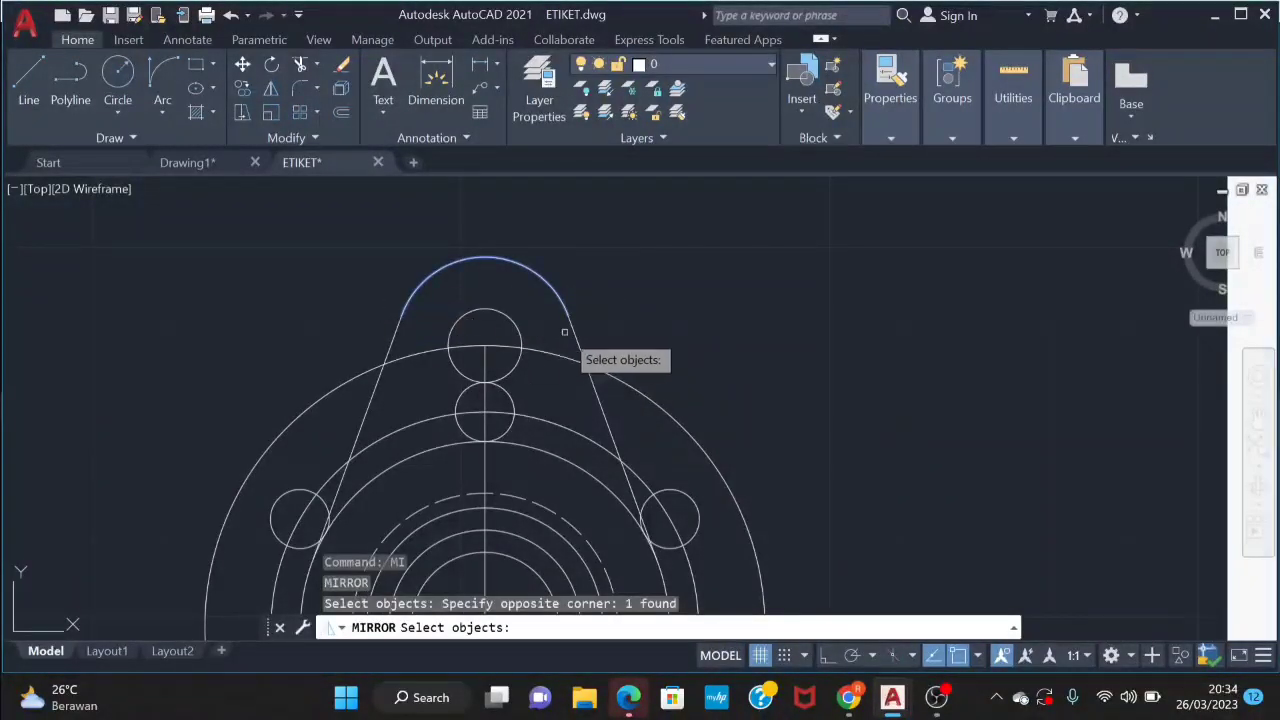
pyautogui.click(574, 329)
pyautogui.click(393, 357)
pyautogui.scroll(-3, 555, 392)
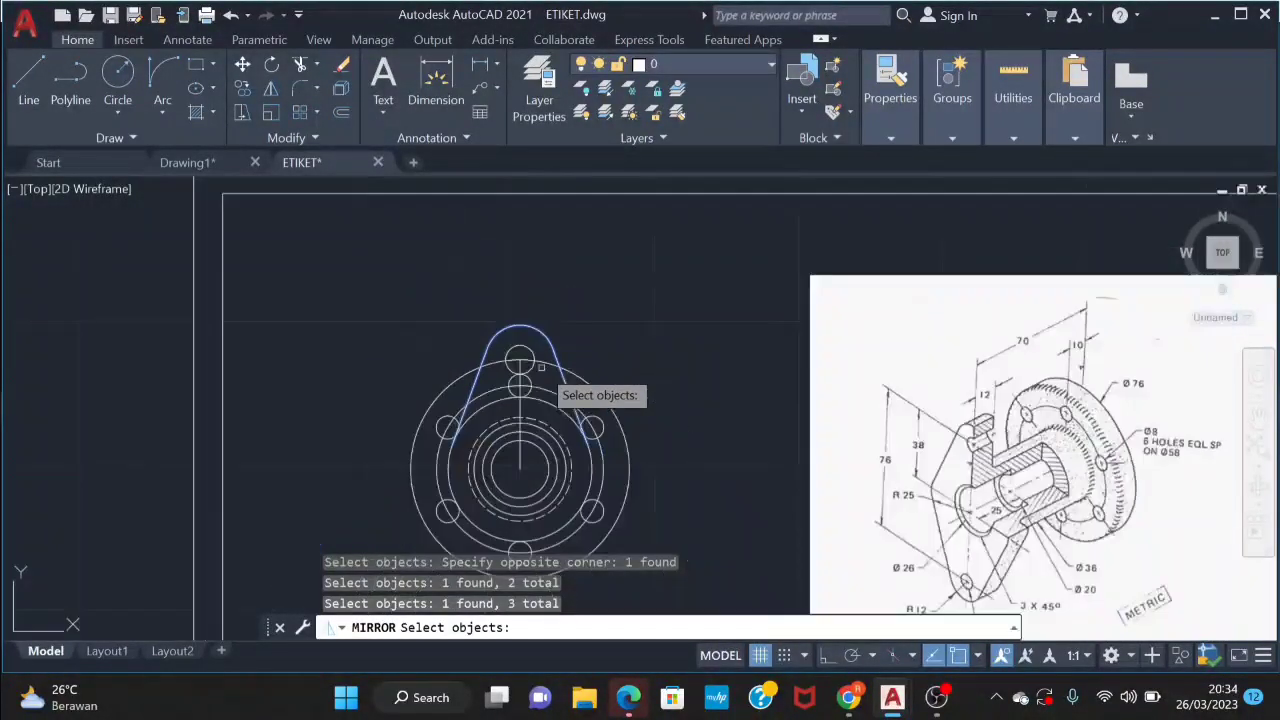
pyautogui.click(509, 321)
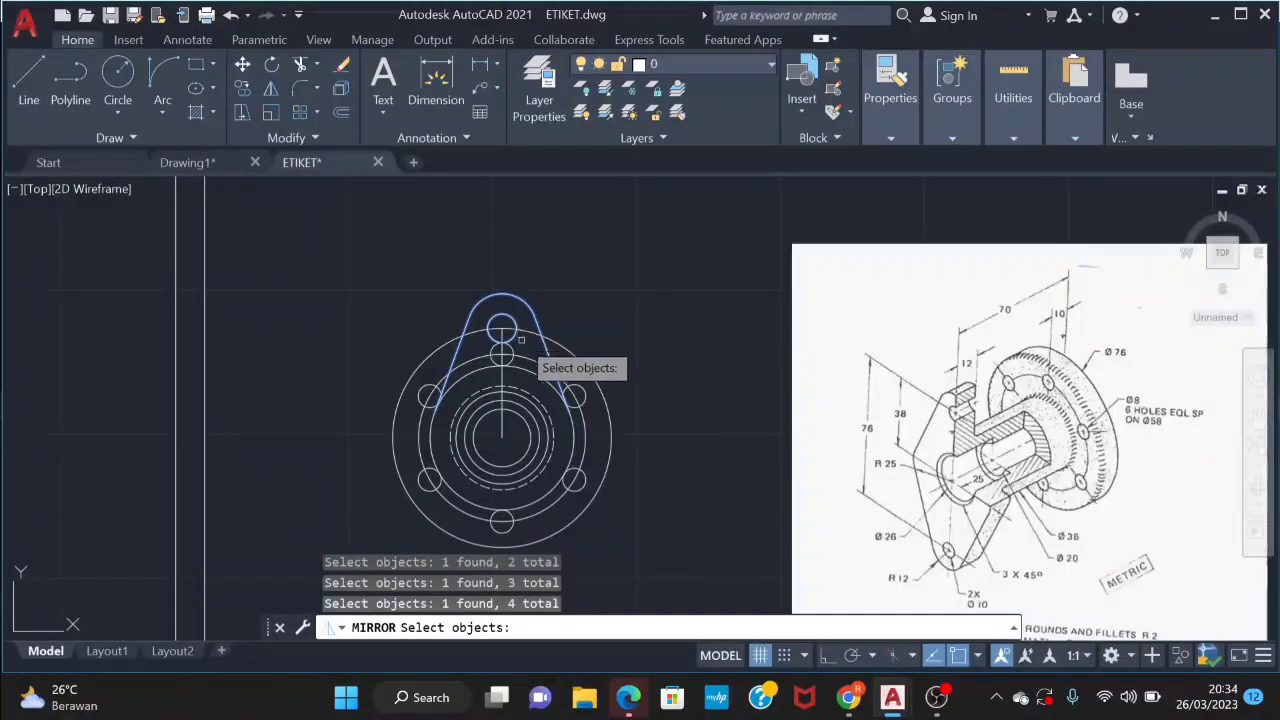
pyautogui.press('Return')
# Mirror them about a horizontal line through the flange centre, keeping the originals
pyautogui.click(502, 437)
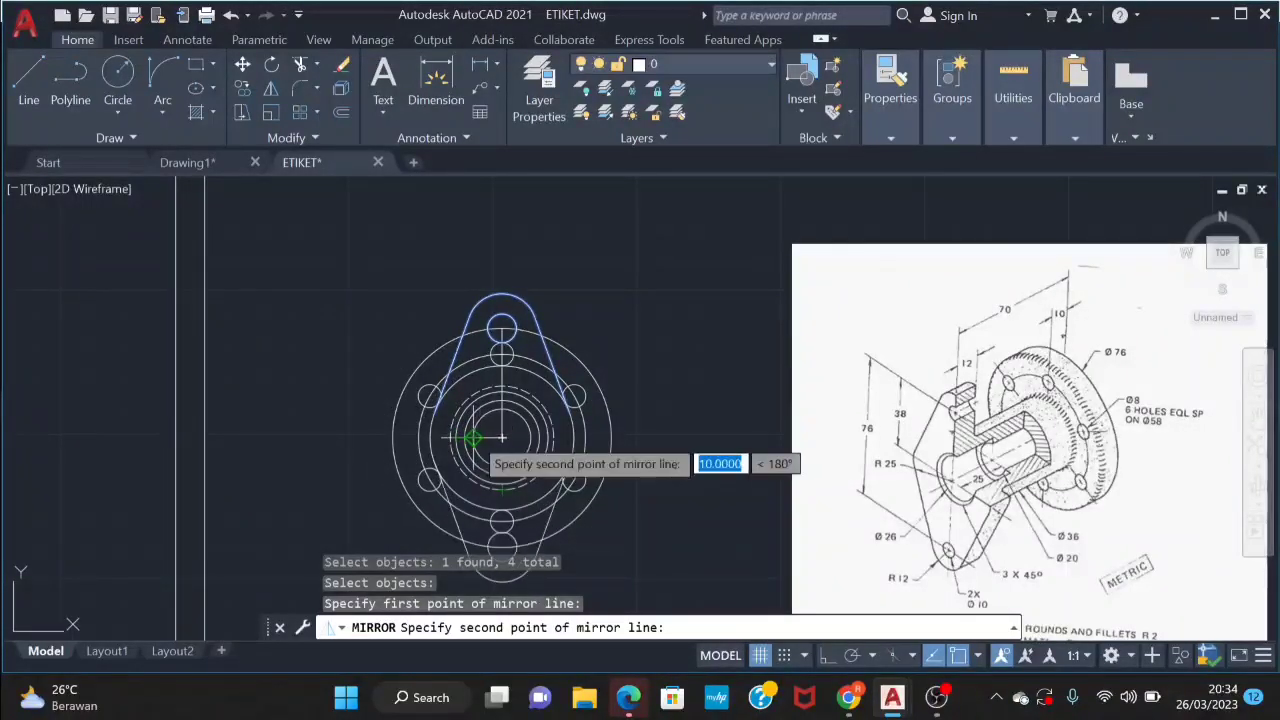
pyautogui.click(472, 437)
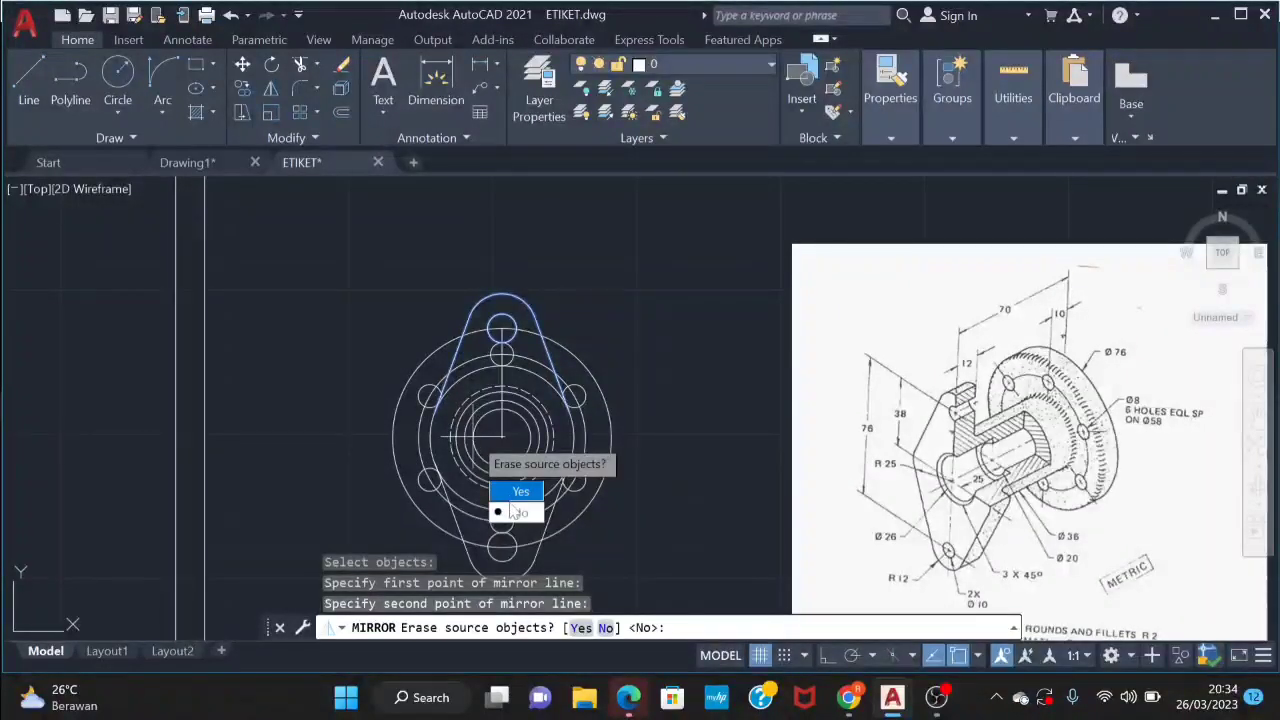
pyautogui.click(515, 512)
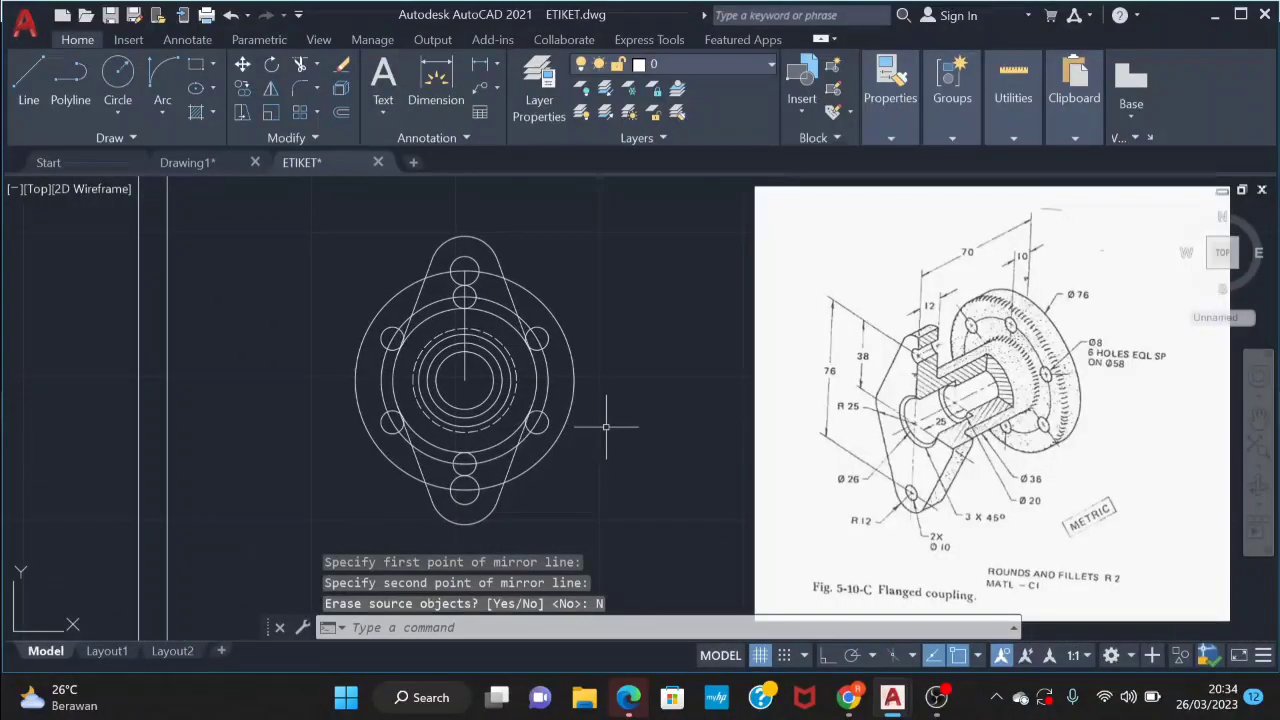
pyautogui.click(464, 325)
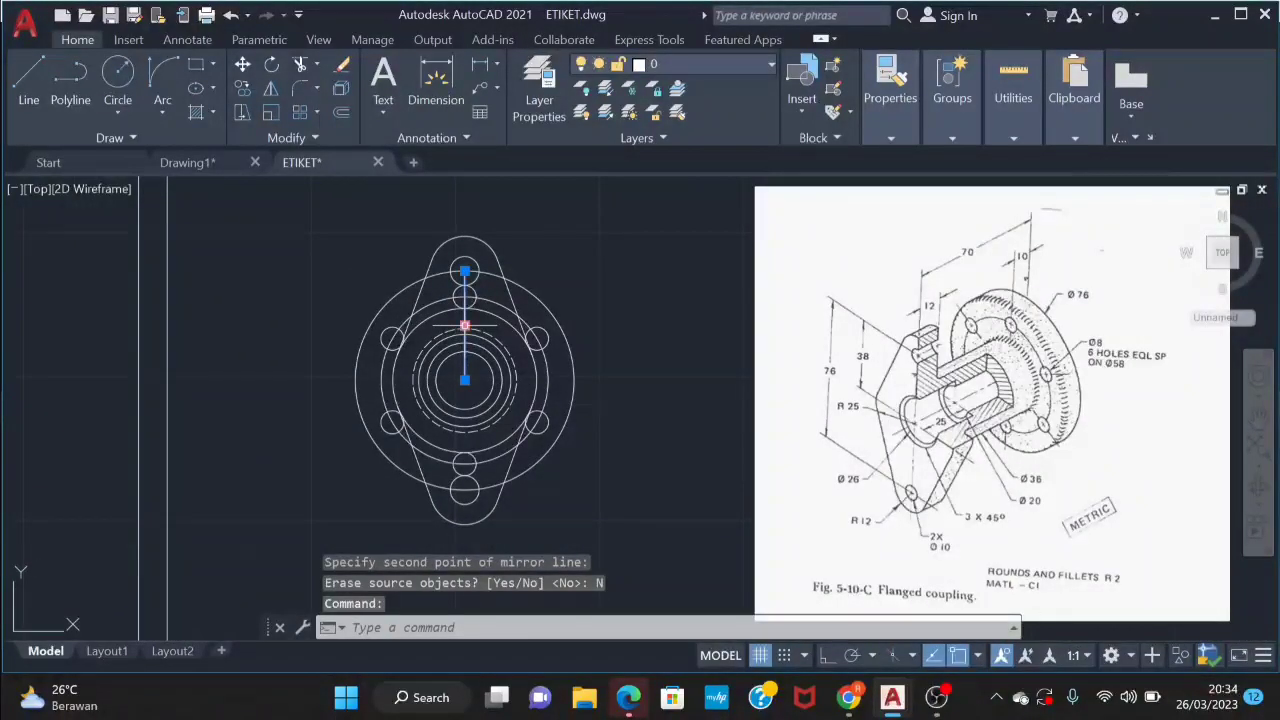
# Erase the vertical centre line and draw a line from the flange centre to the top bolt hole
pyautogui.press('Delete')
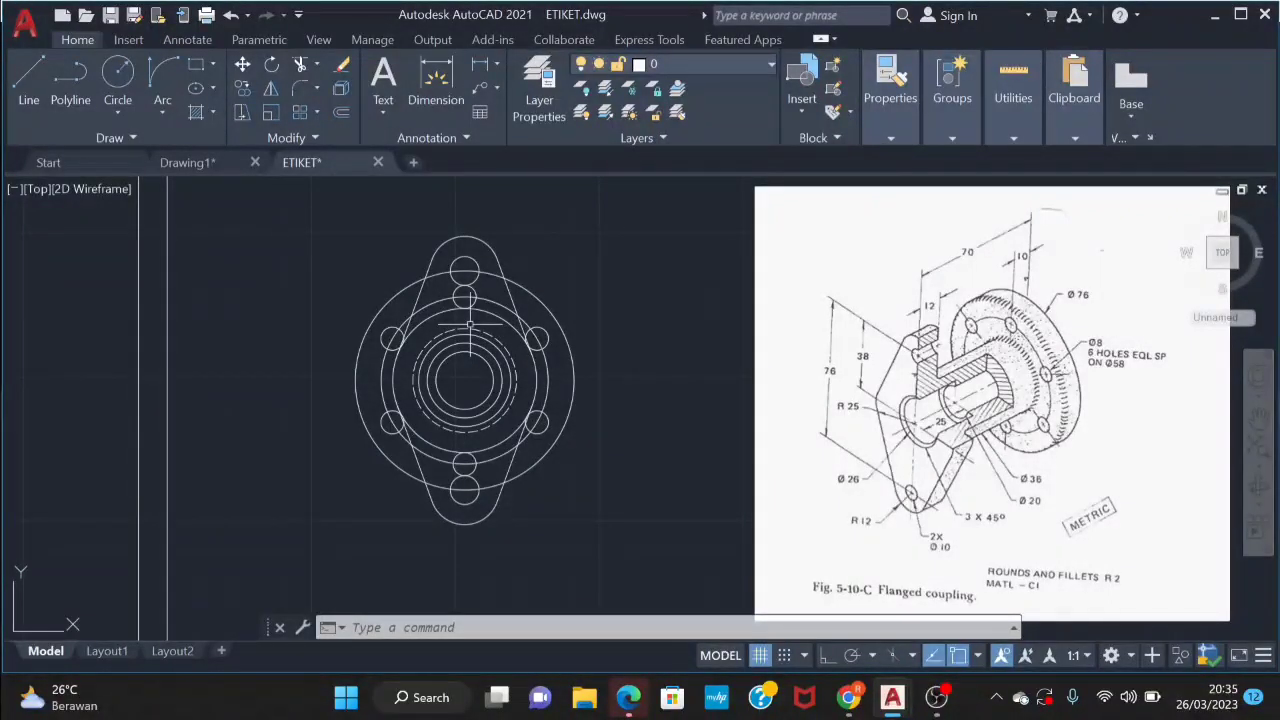
pyautogui.write('l')
pyautogui.press('Return')
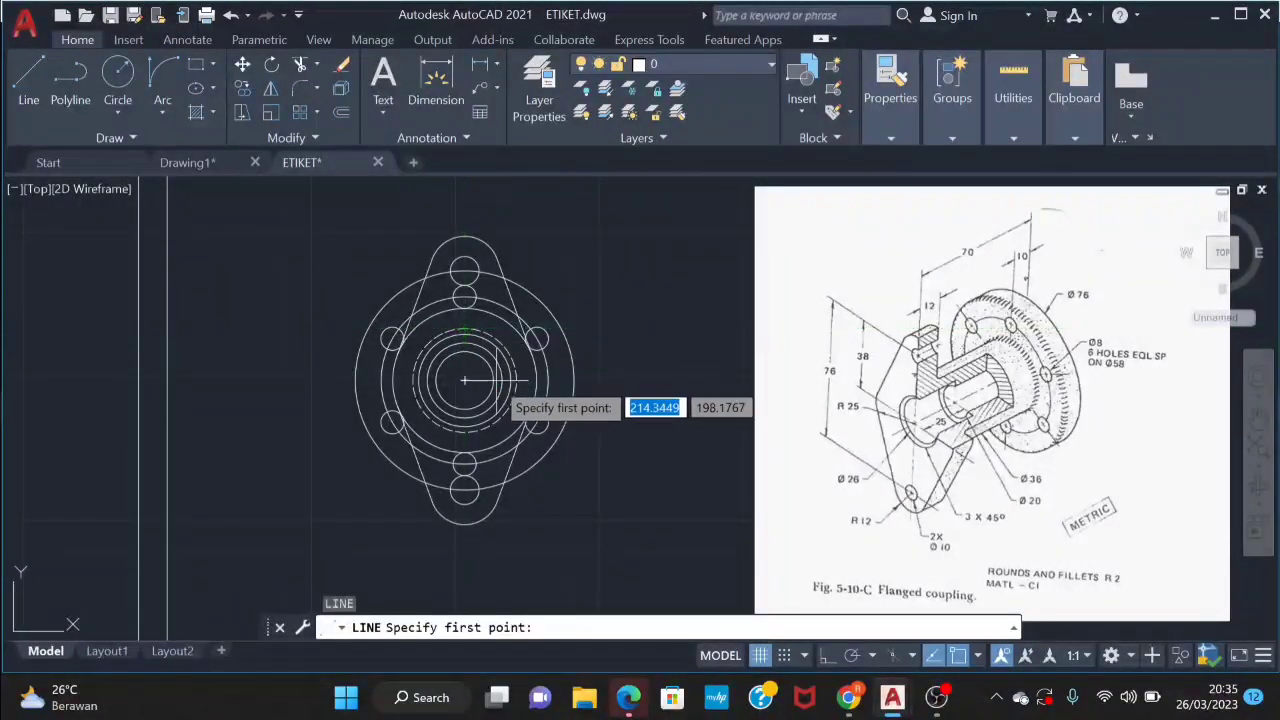
pyautogui.click(464, 380)
pyautogui.click(464, 299)
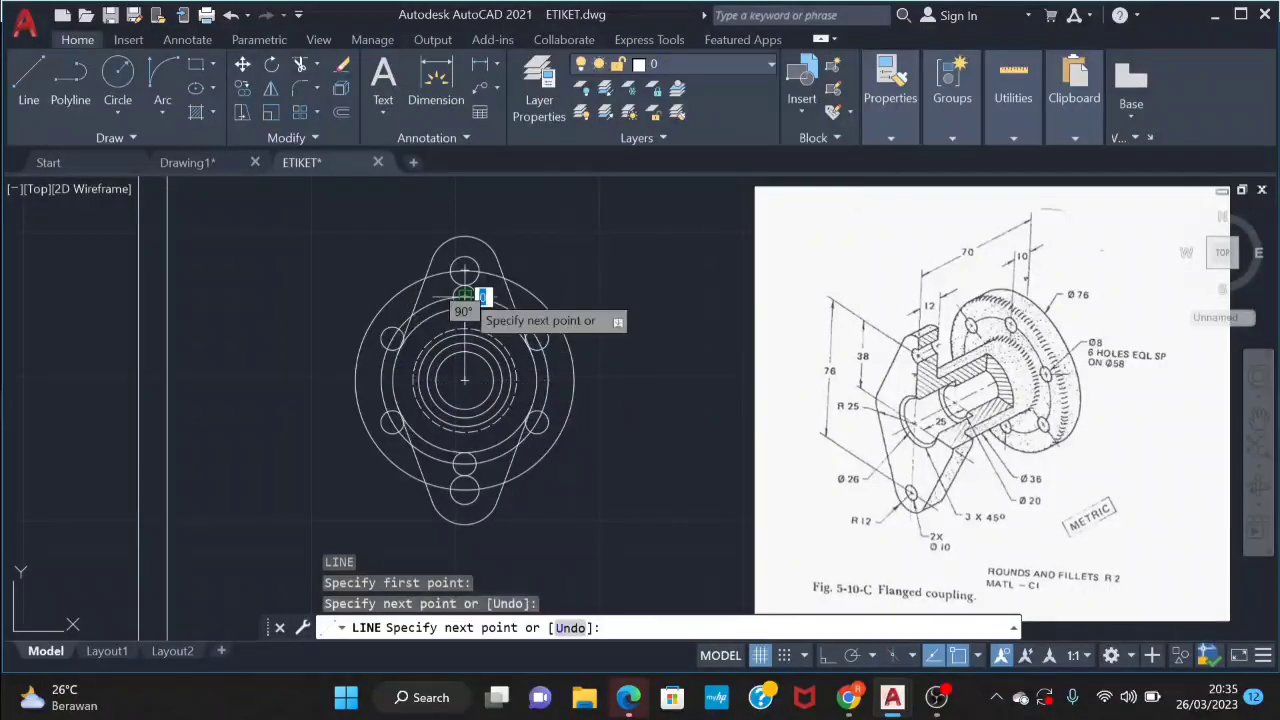
pyautogui.press('Escape')
# Draw radial lines from the flange centre to the left-side bolt holes
pyautogui.press('l')
pyautogui.press('Return')
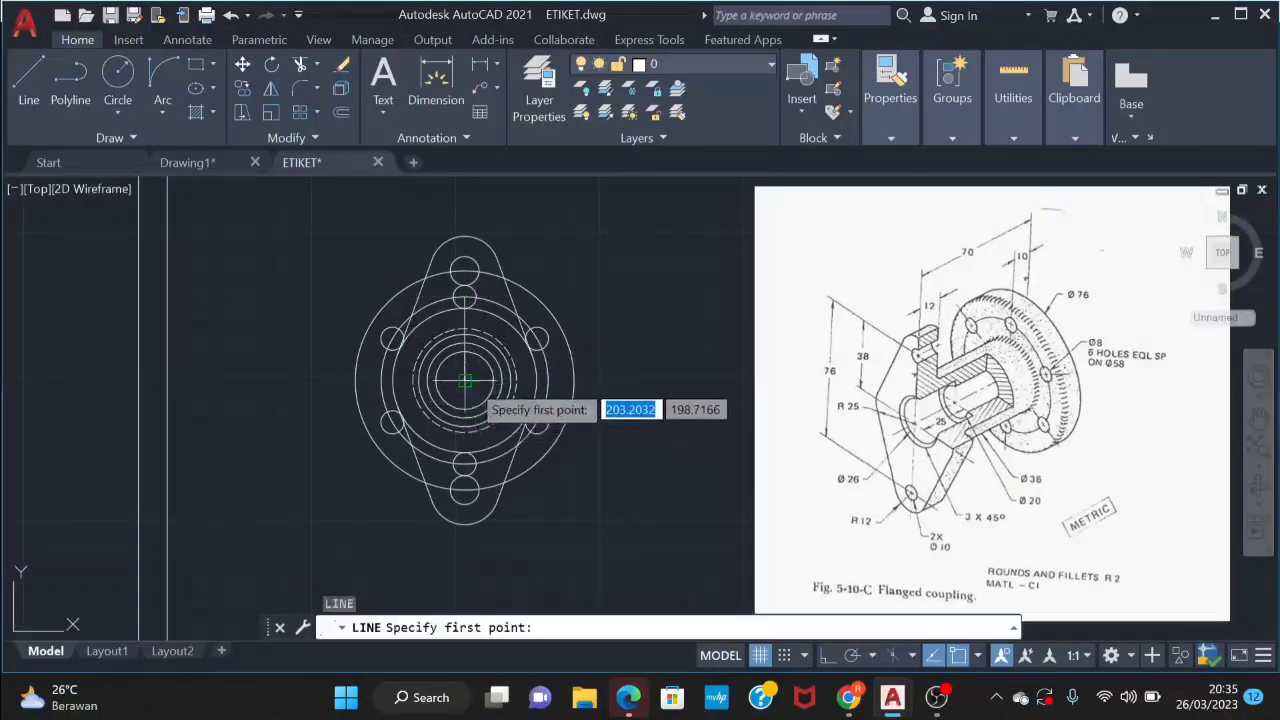
pyautogui.click(464, 378)
pyautogui.press('Escape')
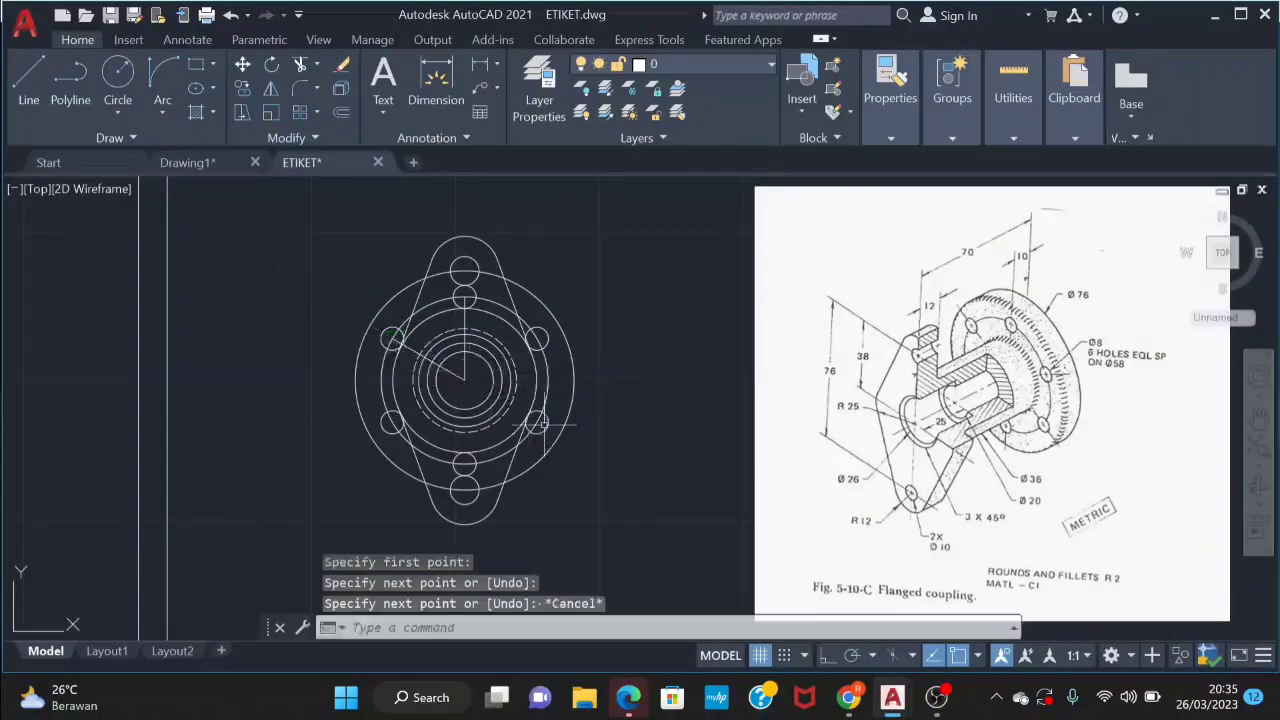
pyautogui.press('Return')
pyautogui.click(464, 378)
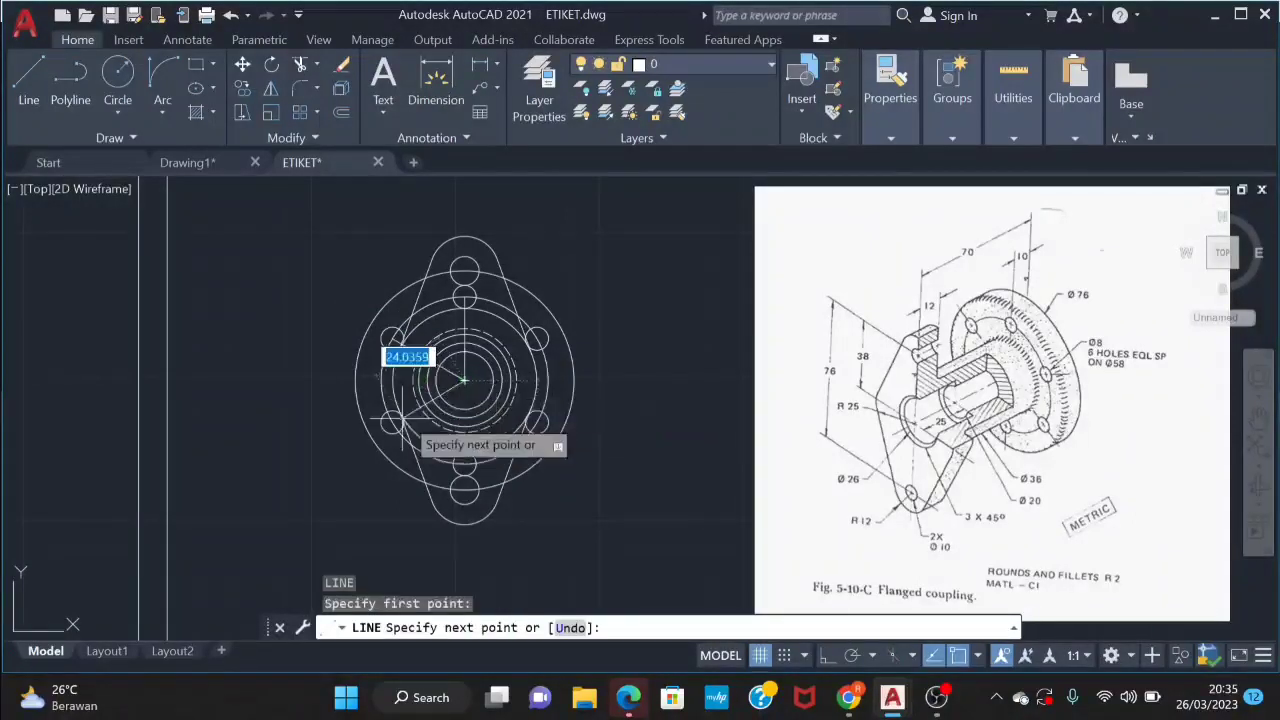
pyautogui.press('Escape')
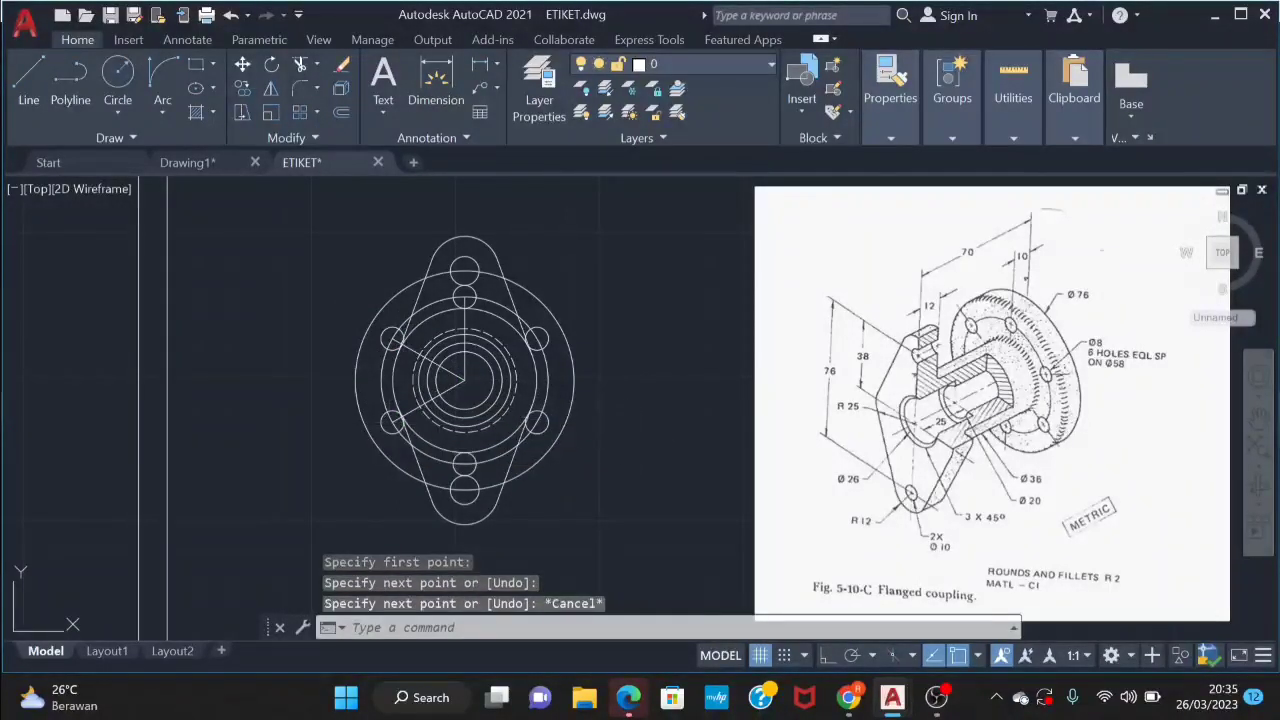
pyautogui.press('Return')
pyautogui.click(464, 378)
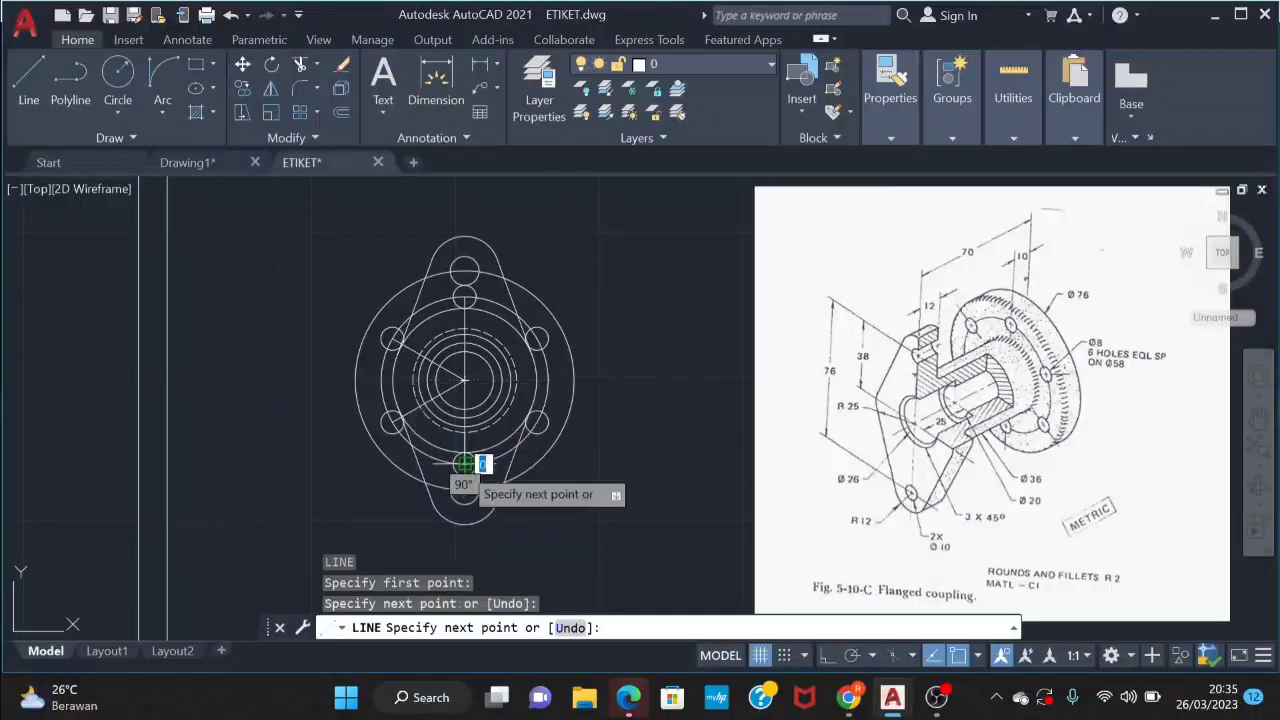
pyautogui.press('Escape')
# Add radial lines to the lower-right and upper-right holes, then delete the six bolt-hole circles
pyautogui.press('Return')
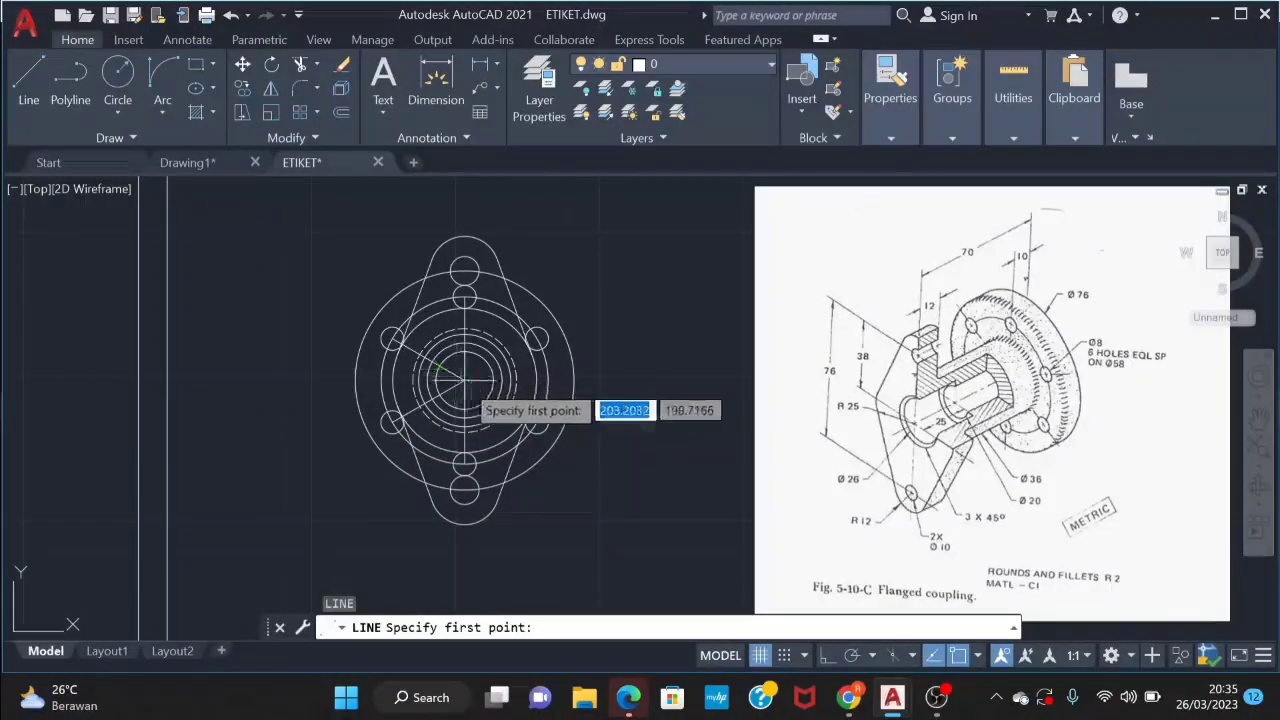
pyautogui.click(464, 378)
pyautogui.click(535, 420)
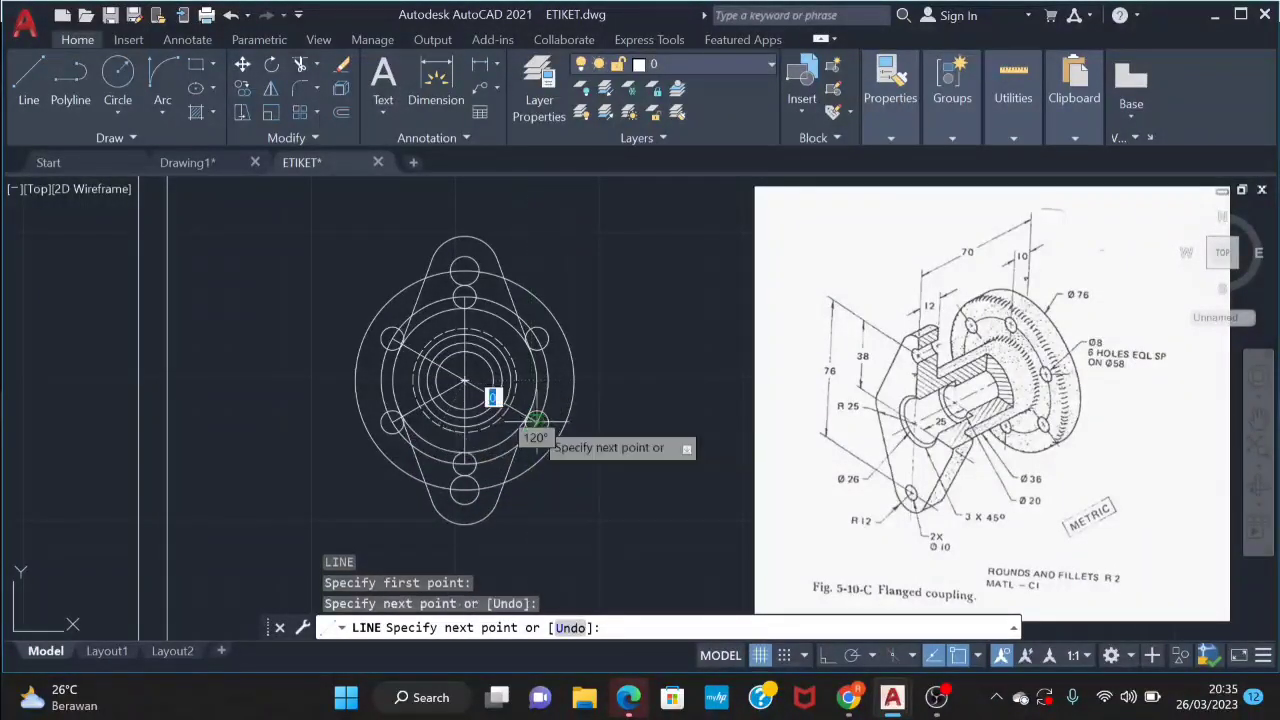
pyautogui.press('Escape')
pyautogui.press('Return')
pyautogui.click(464, 378)
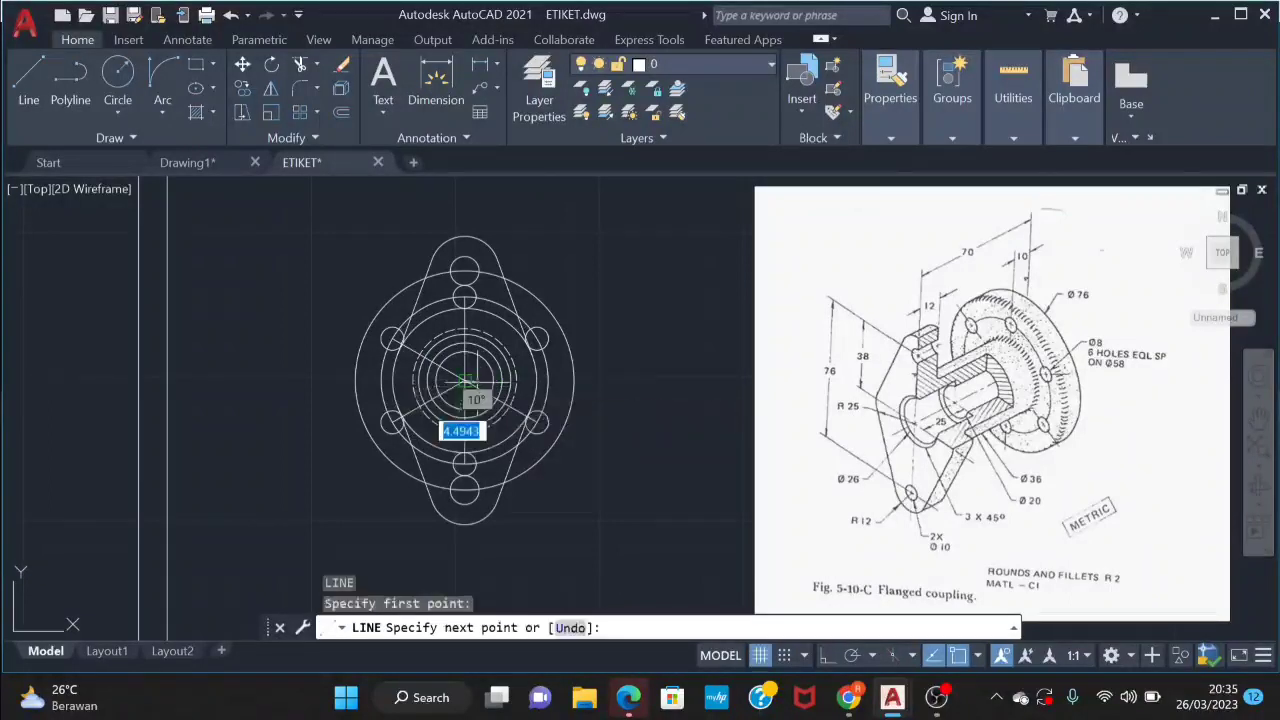
pyautogui.click(535, 337)
pyautogui.press('Escape')
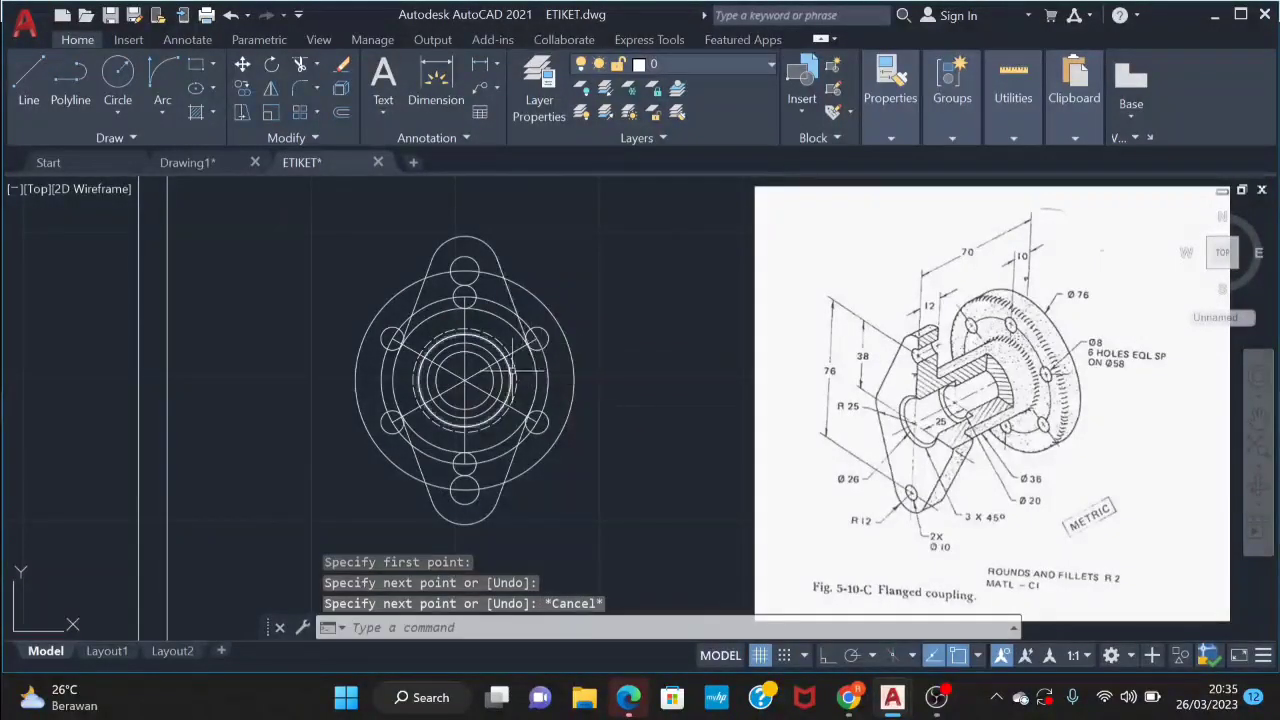
pyautogui.click(478, 296)
pyautogui.press('Delete')
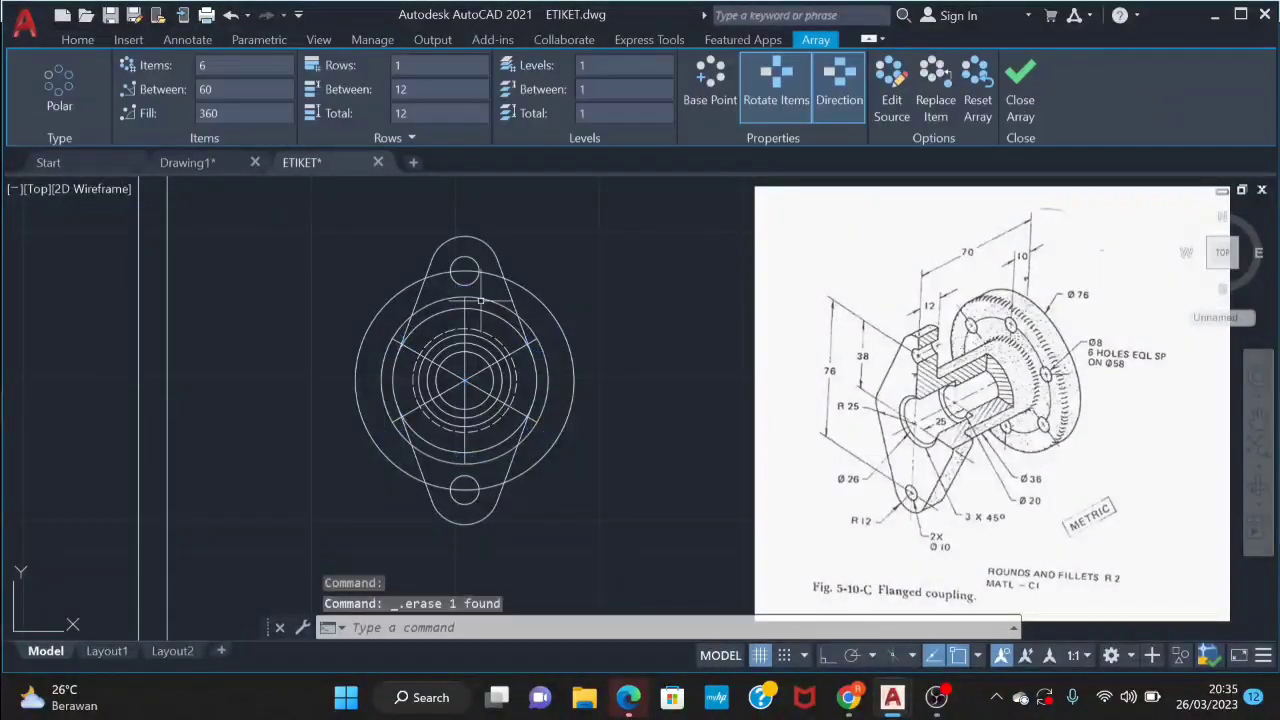
# Draw a diameter-4 circle at the top bolt-hole position, then undo it
pyautogui.write('c')
pyautogui.press('Return')
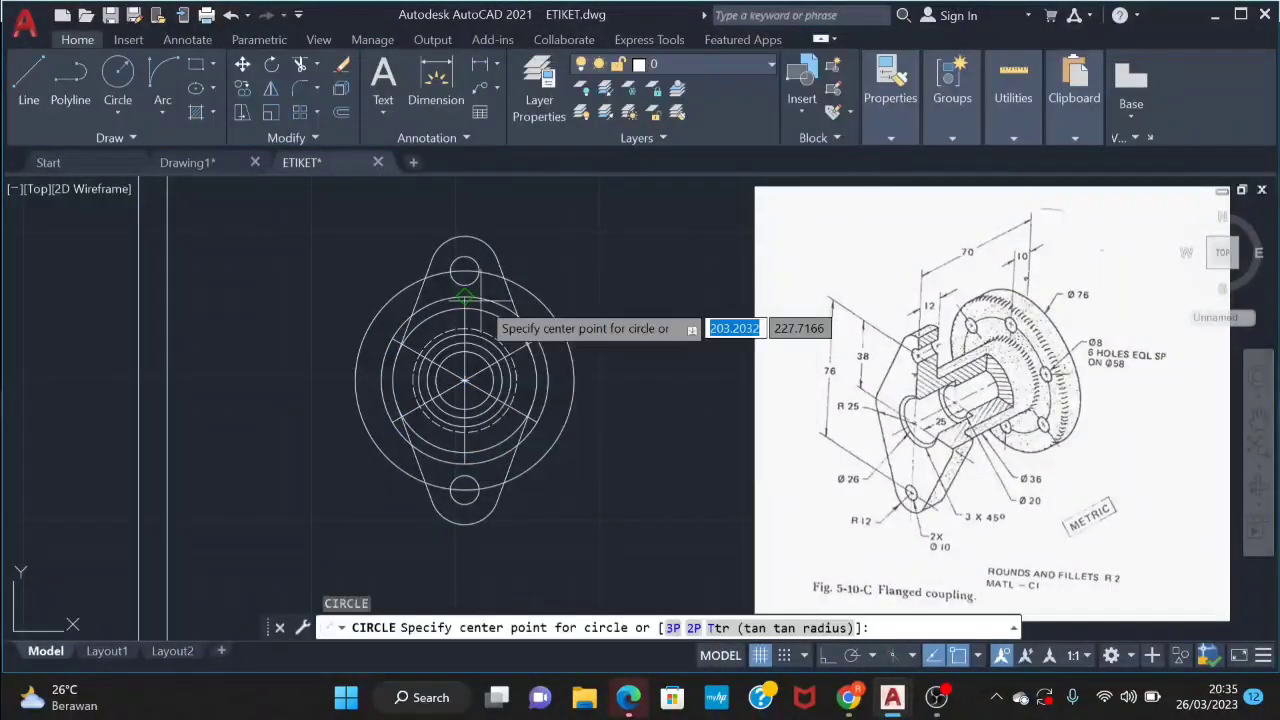
pyautogui.click(465, 300)
pyautogui.write('d')
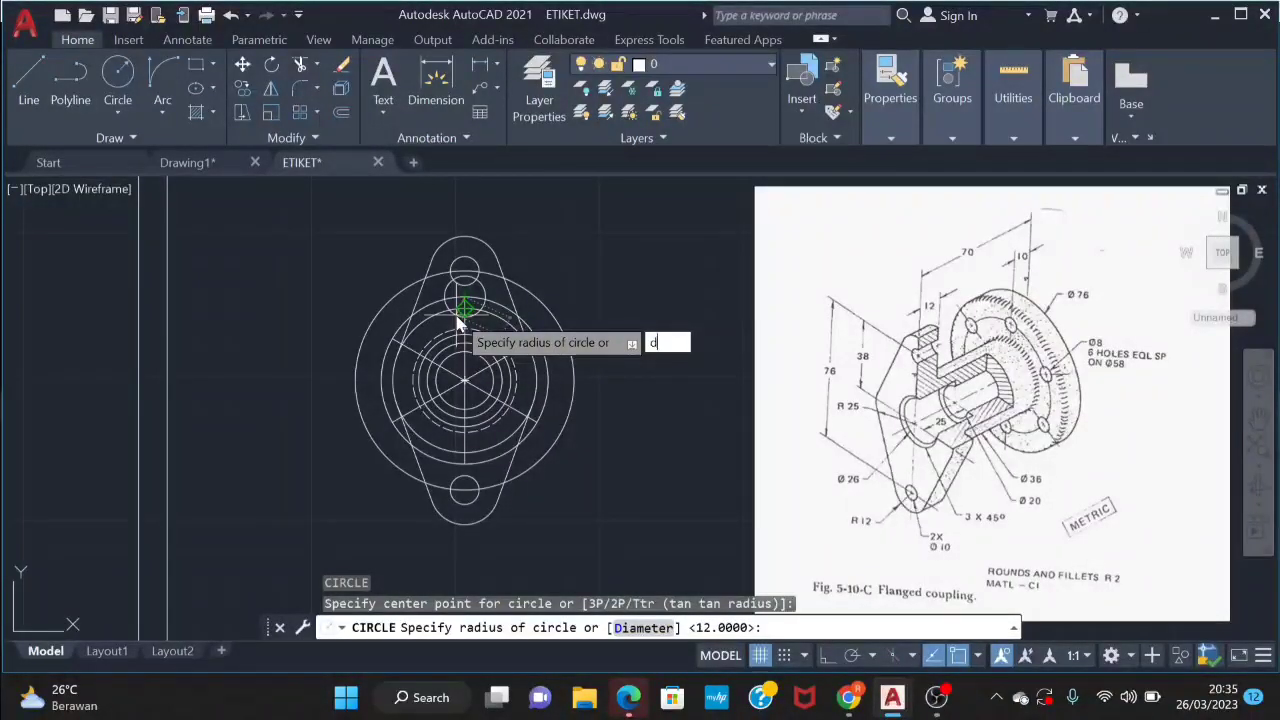
pyautogui.press('Return')
pyautogui.write('4')
pyautogui.press('Return')
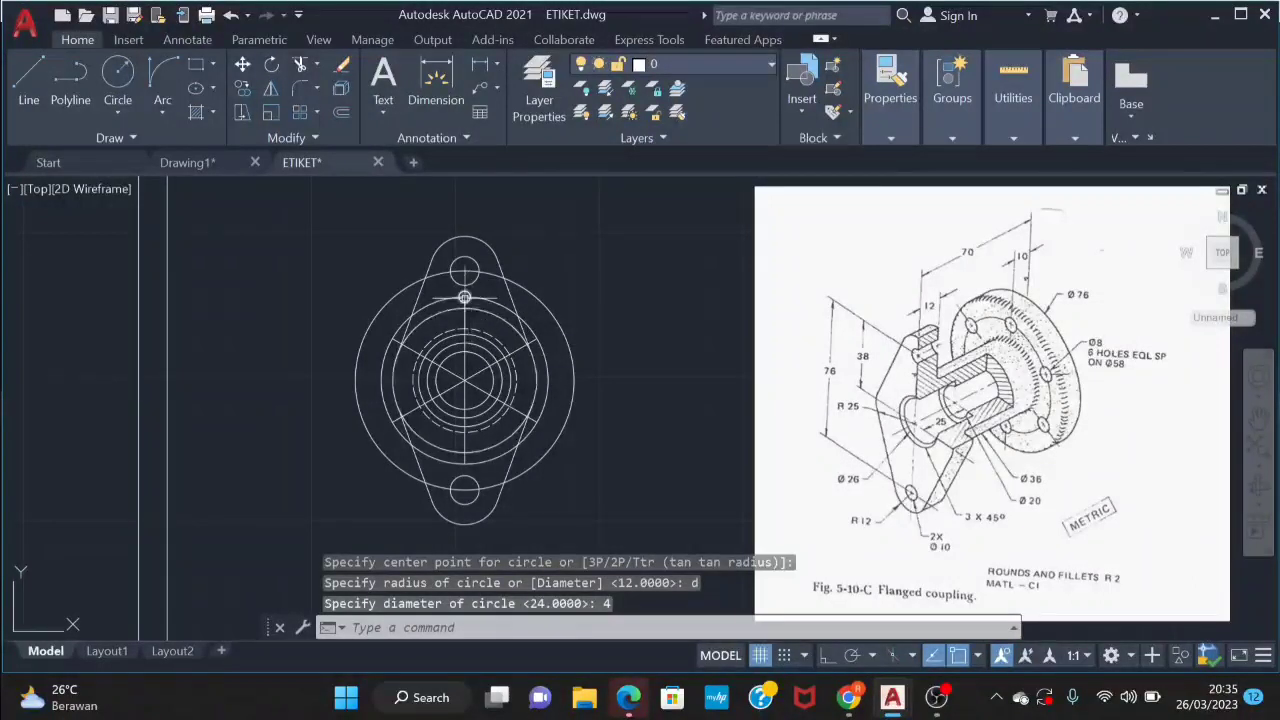
pyautogui.hotkey('ctrl', 'z')
# Redraw the top bolt hole with radius 4 and add a second radius-4 hole on the bolt circle
pyautogui.press('Return')
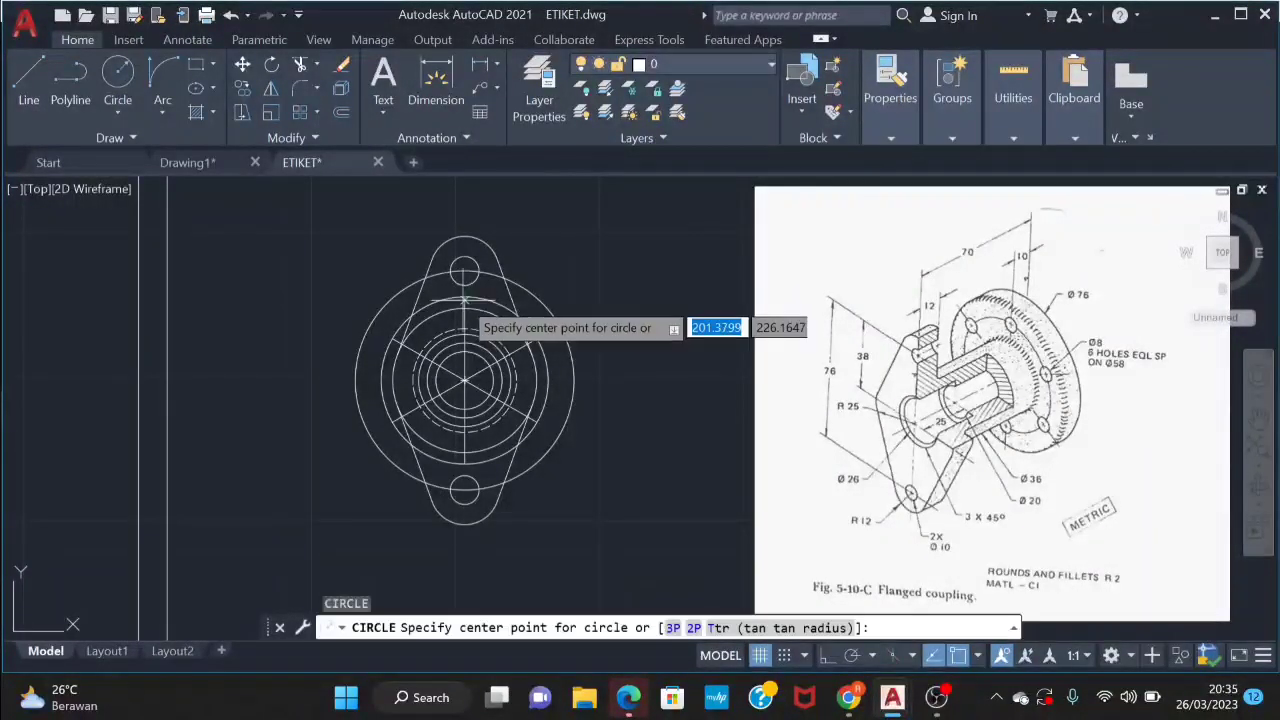
pyautogui.click(464, 298)
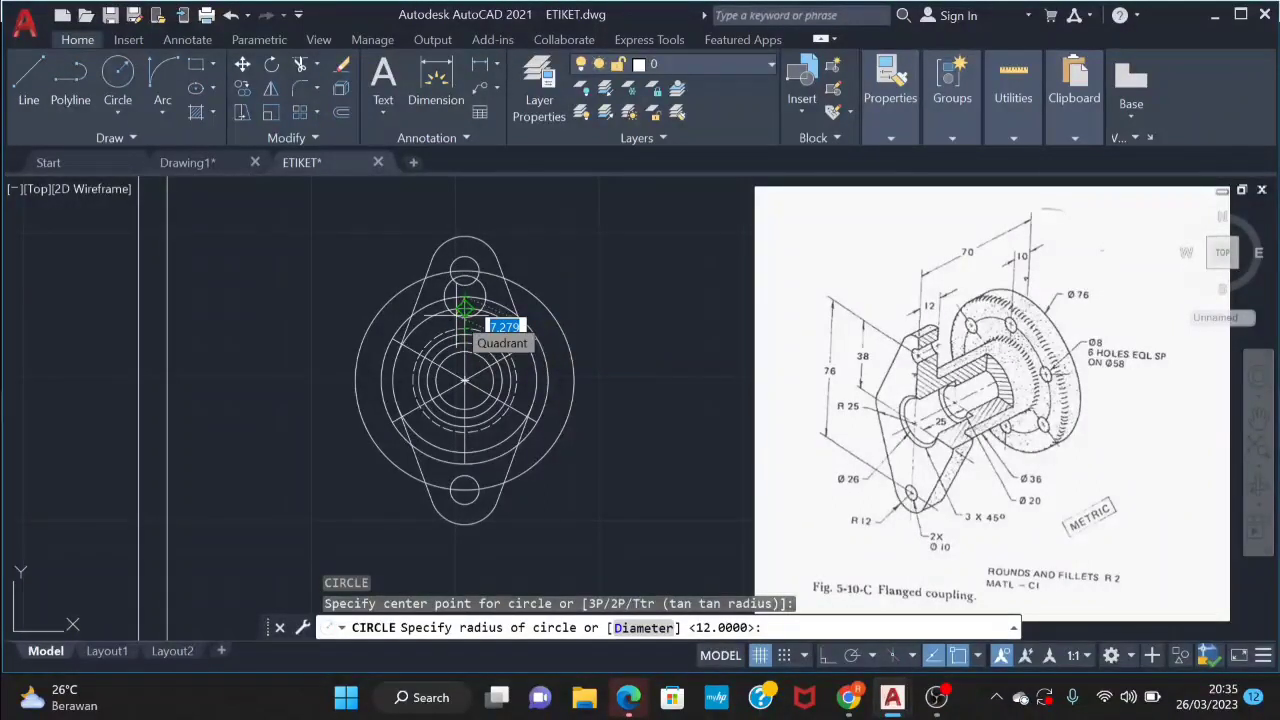
pyautogui.write('4')
pyautogui.press('Return')
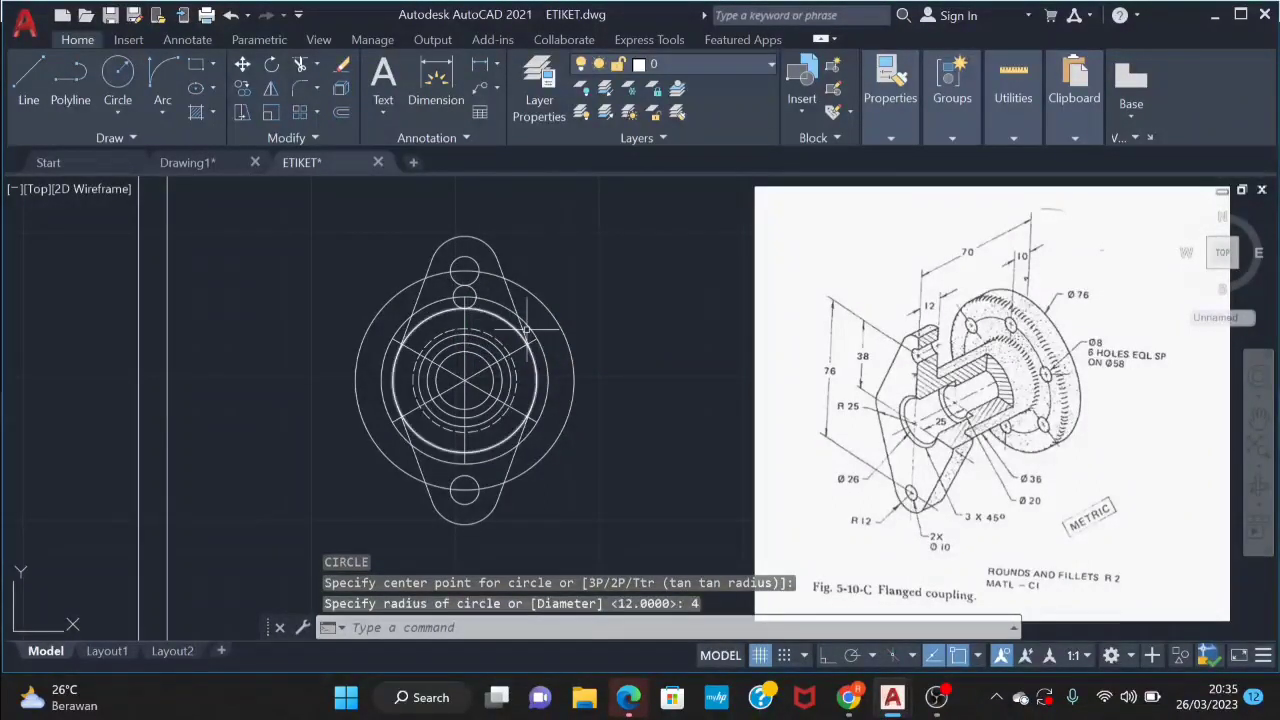
pyautogui.press('Return')
pyautogui.click(536, 341)
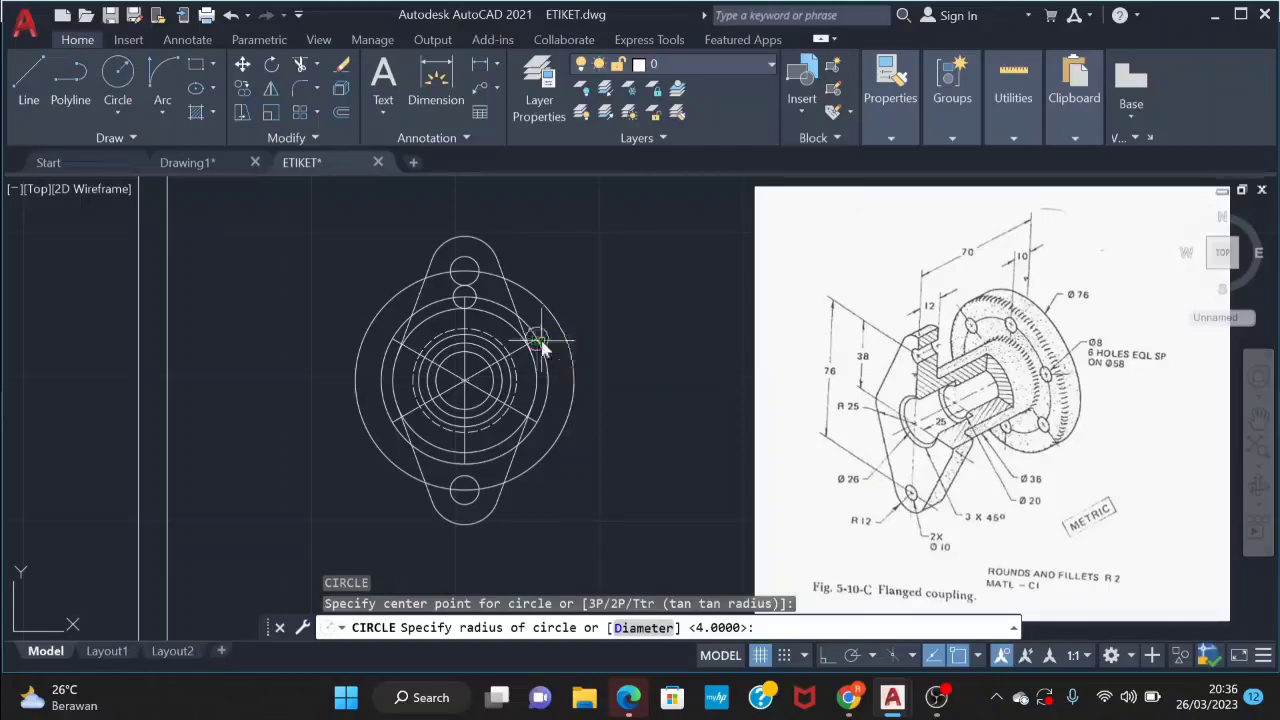
pyautogui.write('4')
pyautogui.press('Return')
pyautogui.press('Return')
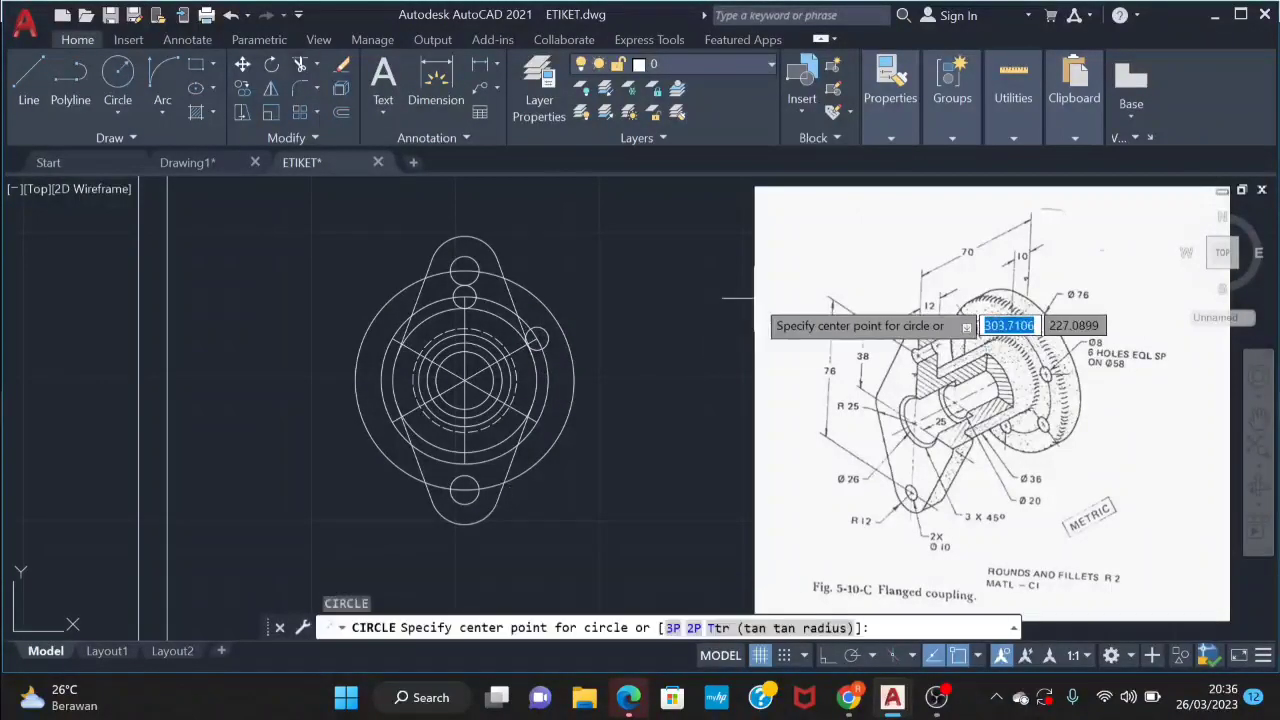
# Add the remaining four radius-4 bolt holes around the bolt circle
pyautogui.scroll(4, 520, 410)
pyautogui.click(577, 437)
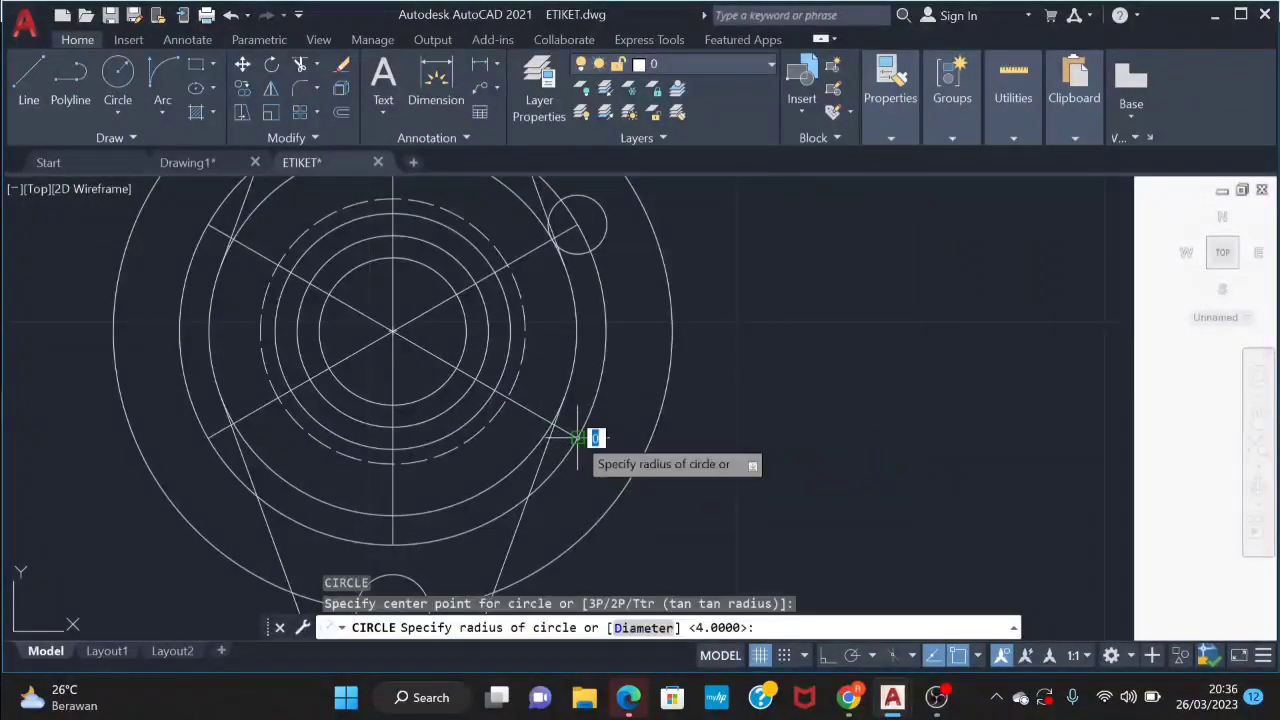
pyautogui.press('Return')
pyautogui.press('Return')
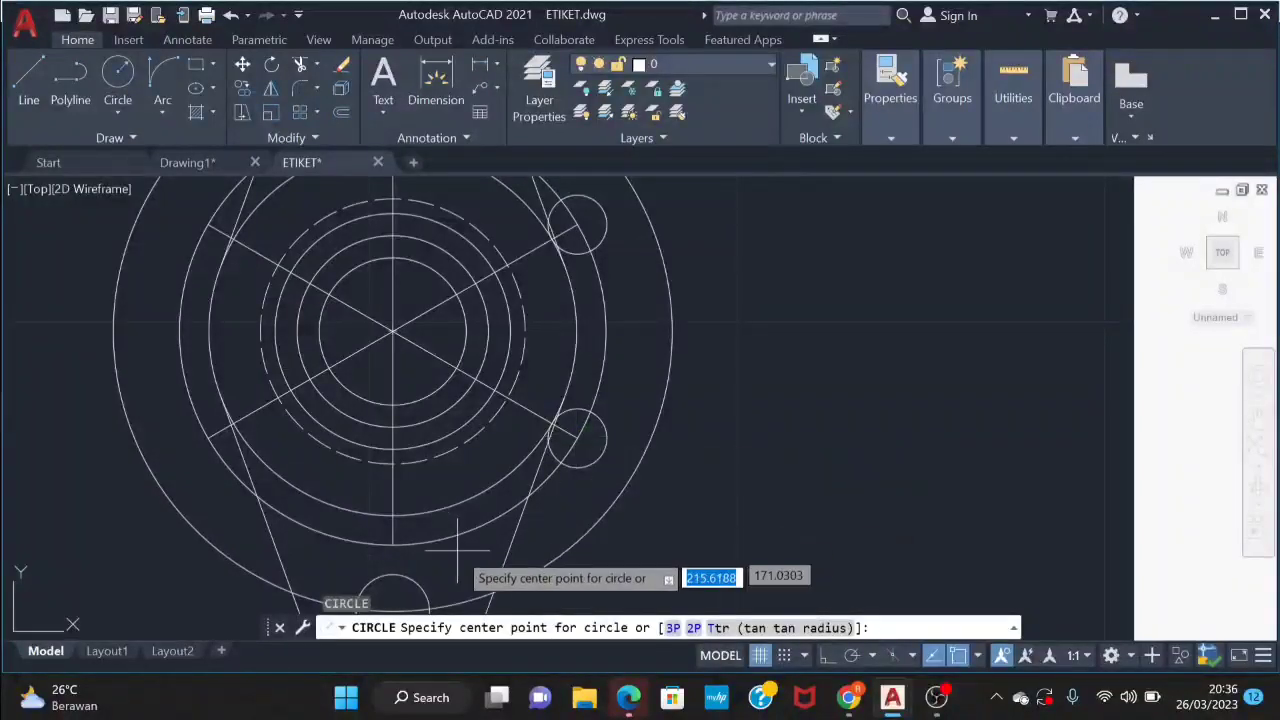
pyautogui.click(393, 543)
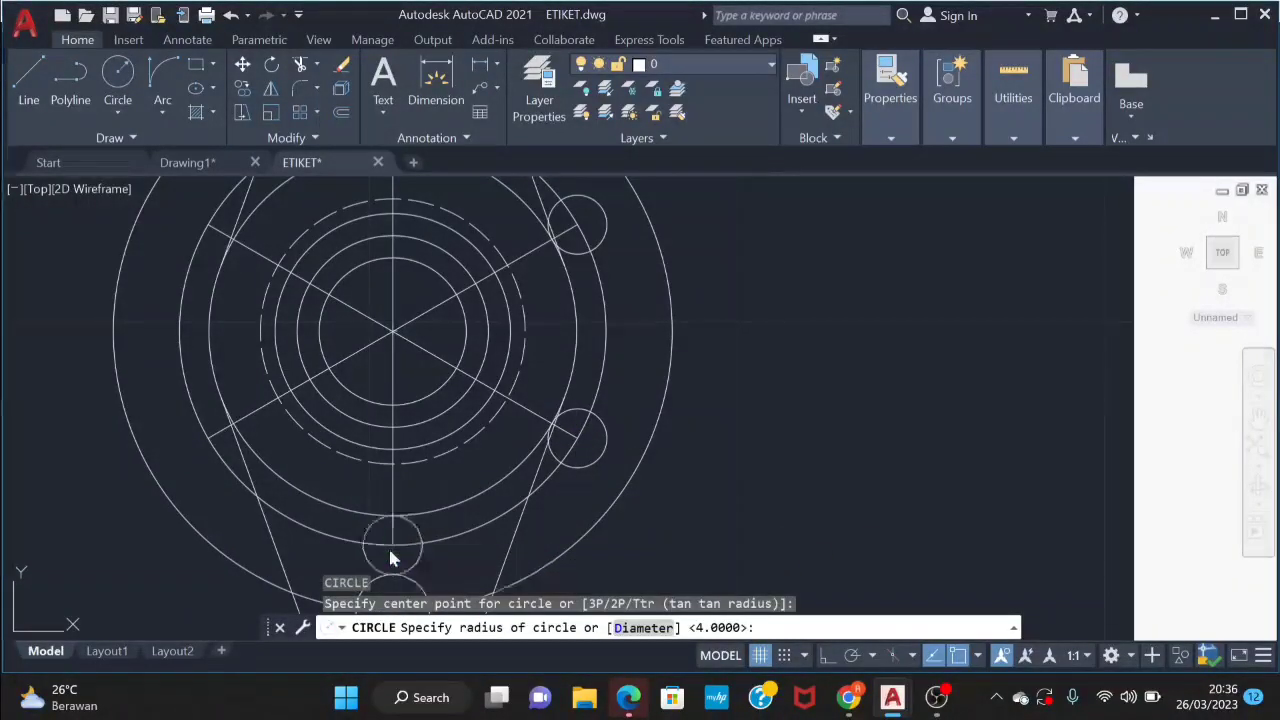
pyautogui.write('4')
pyautogui.press('Return')
pyautogui.press('Return')
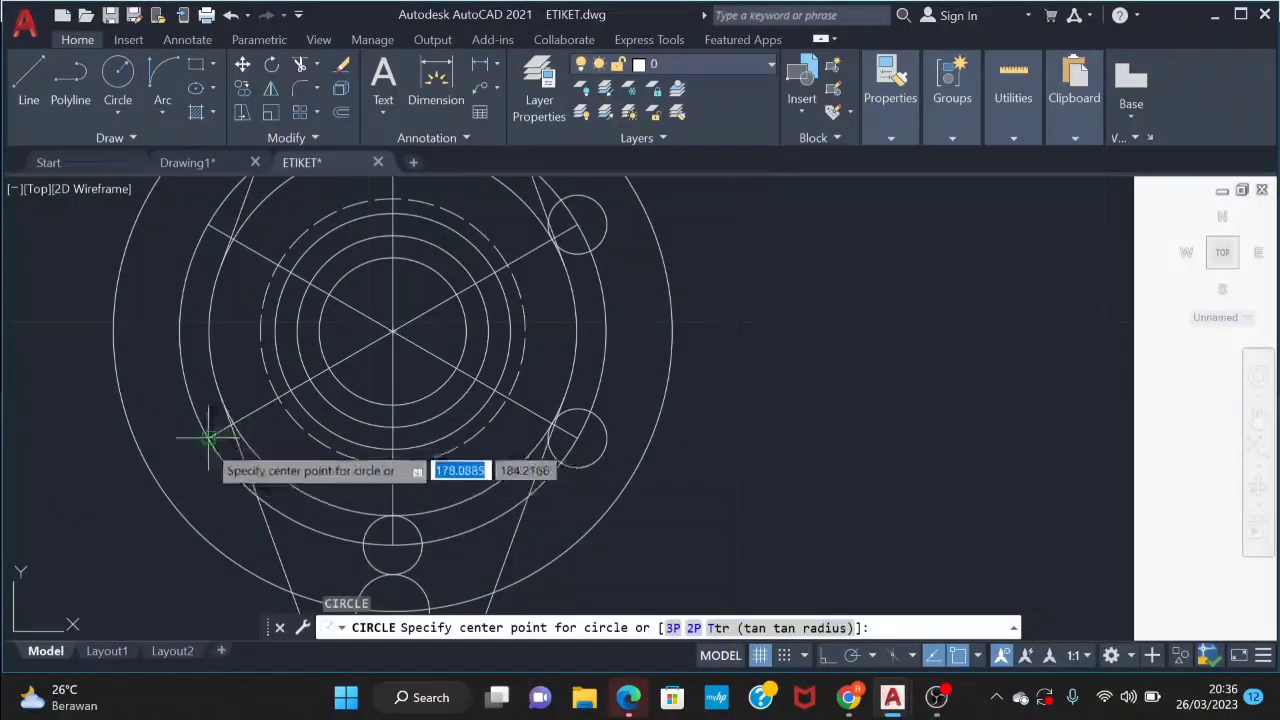
pyautogui.click(208, 437)
pyautogui.write('4')
pyautogui.press('Return')
pyautogui.press('Return')
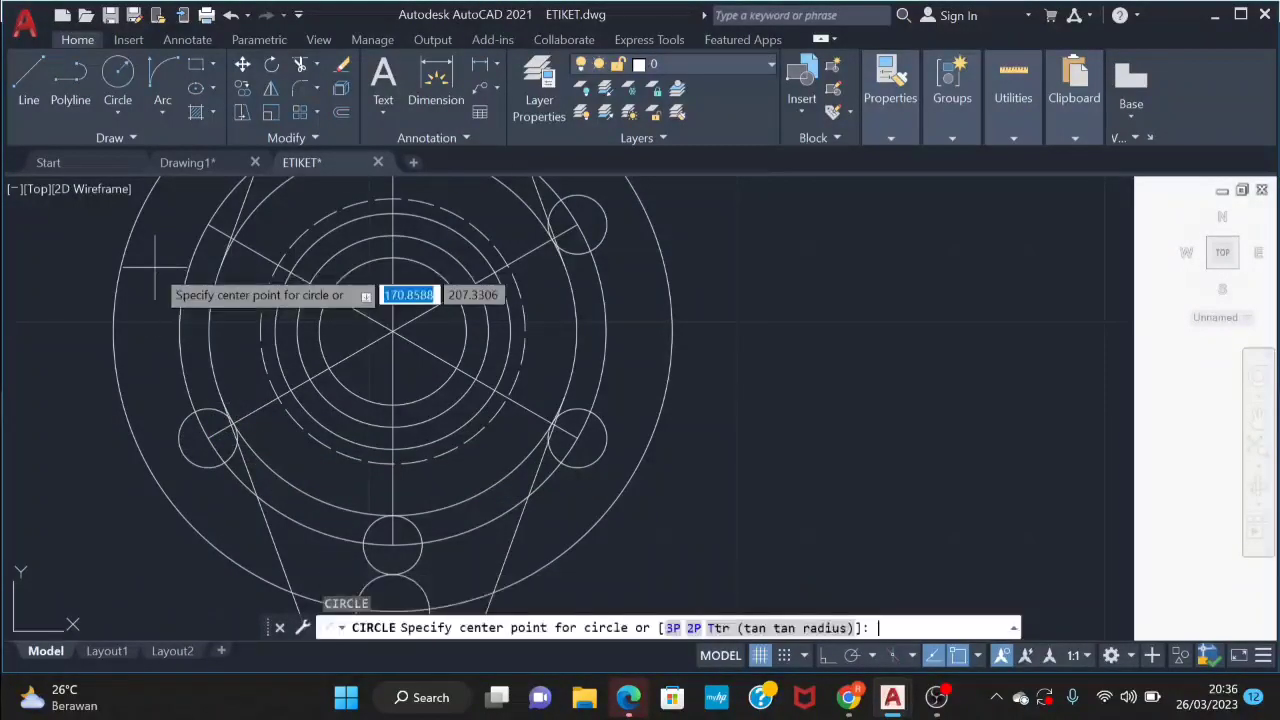
pyautogui.click(206, 224)
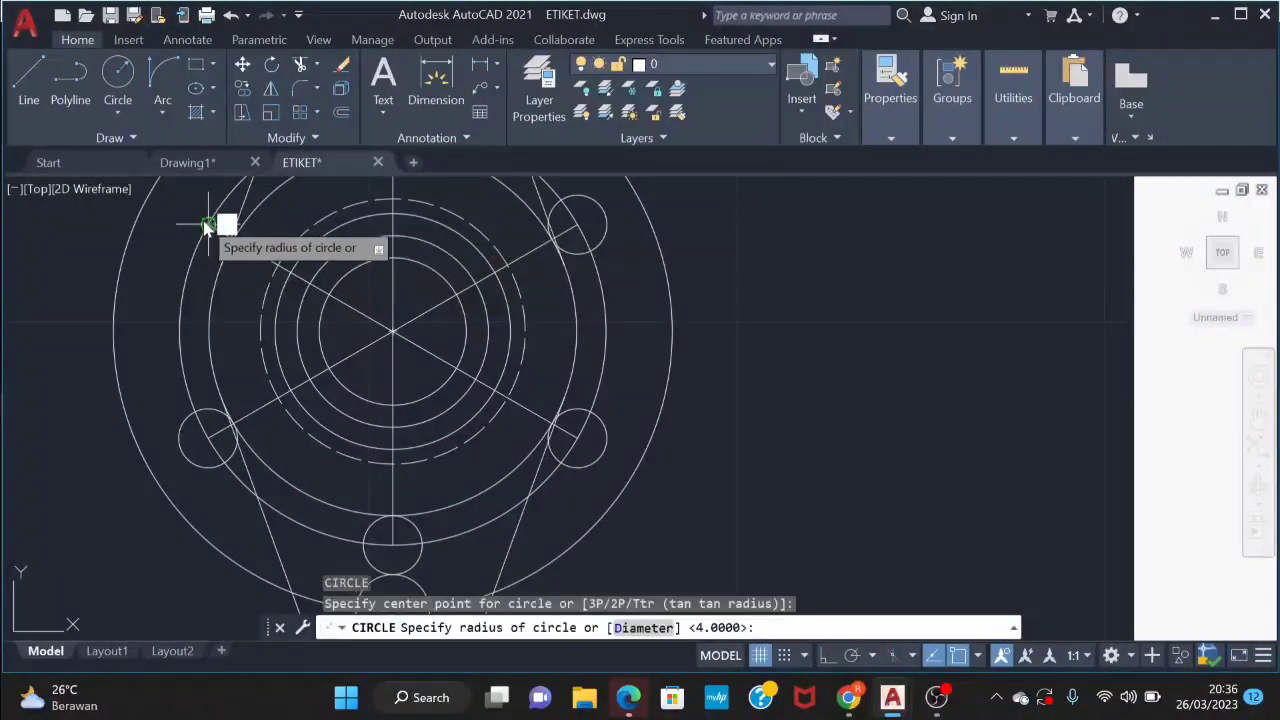
pyautogui.write('4')
pyautogui.press('Return')
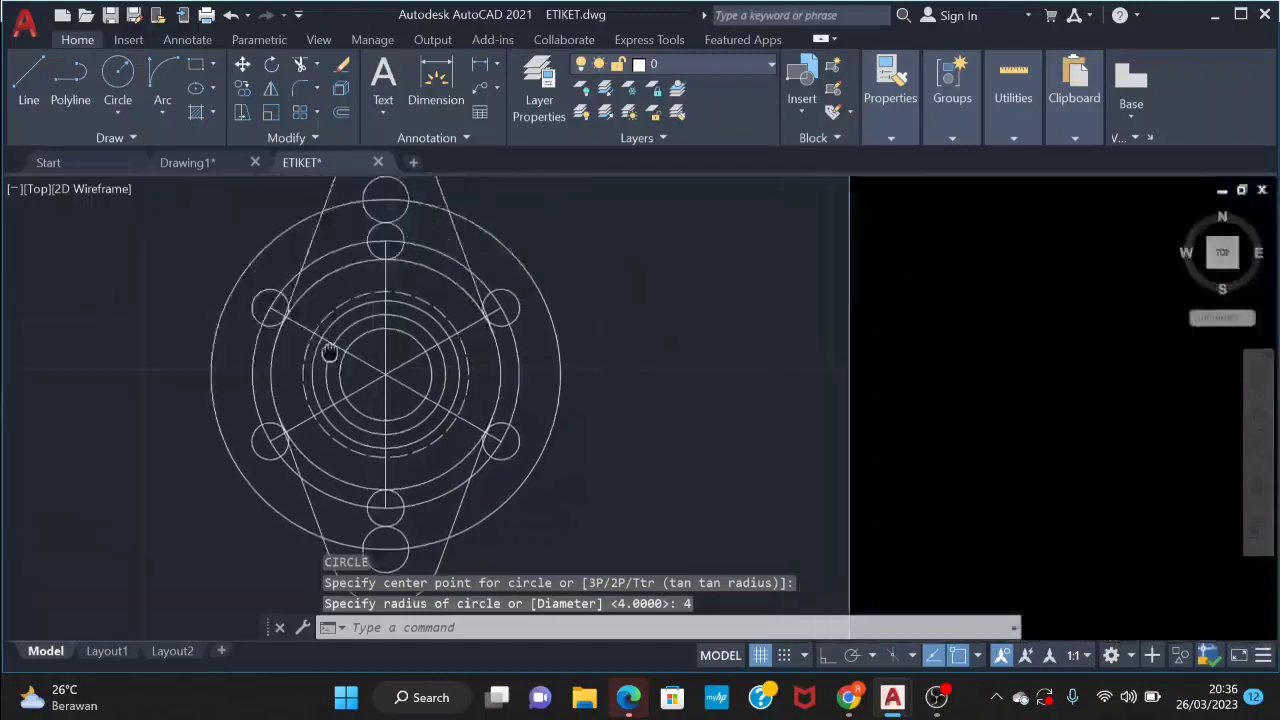
# Erase the bolt circle and the six radial centre lines
pyautogui.click(448, 270)
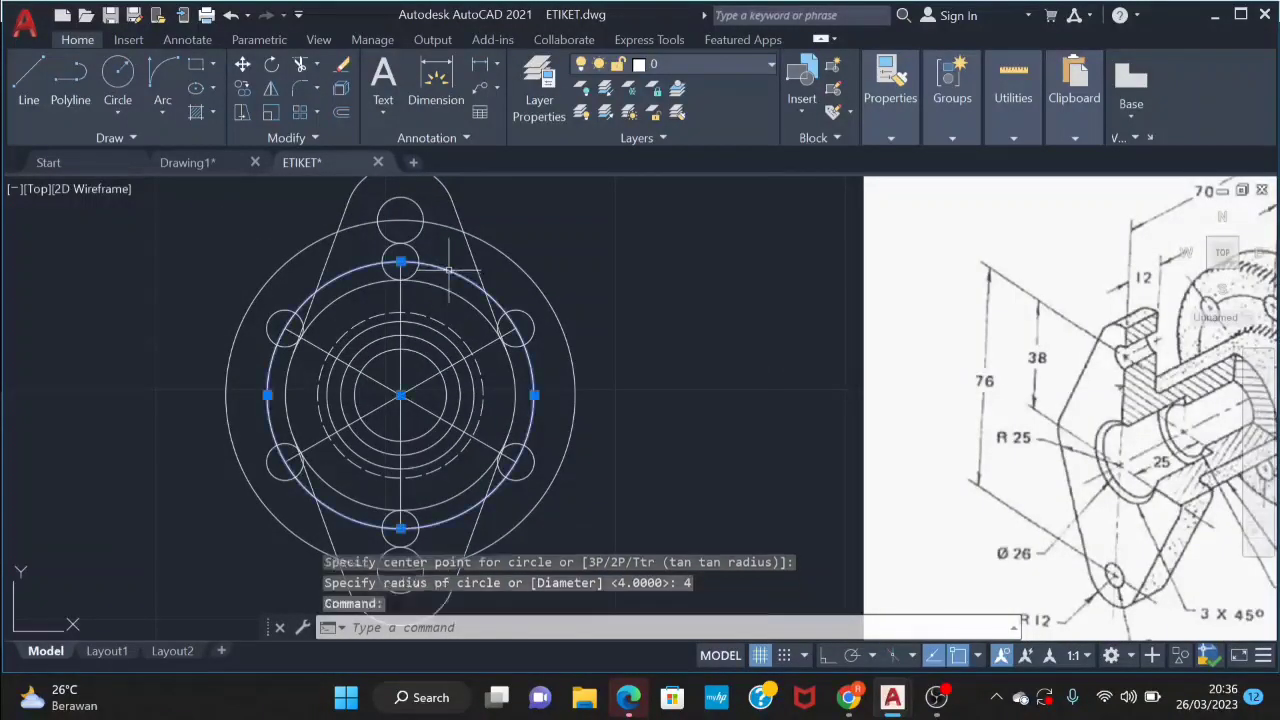
pyautogui.press('Delete')
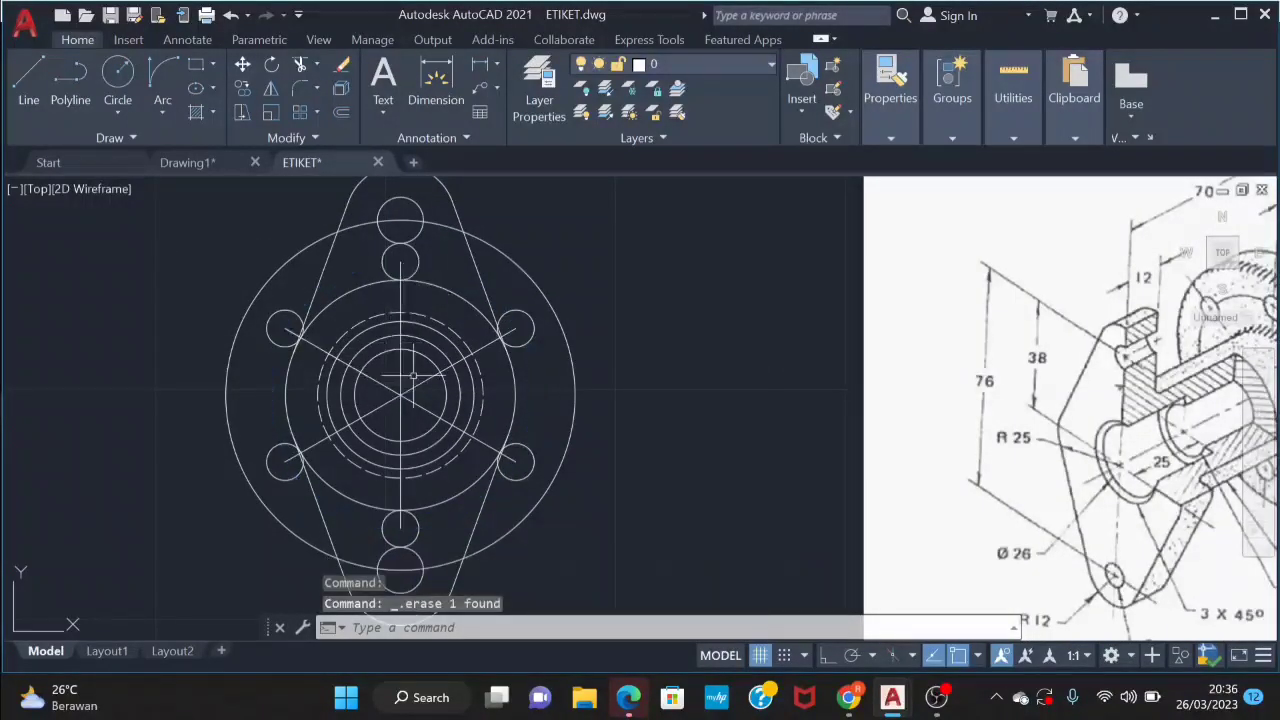
pyautogui.moveTo(411, 376); pyautogui.dragTo(395, 399)
pyautogui.press('Delete')
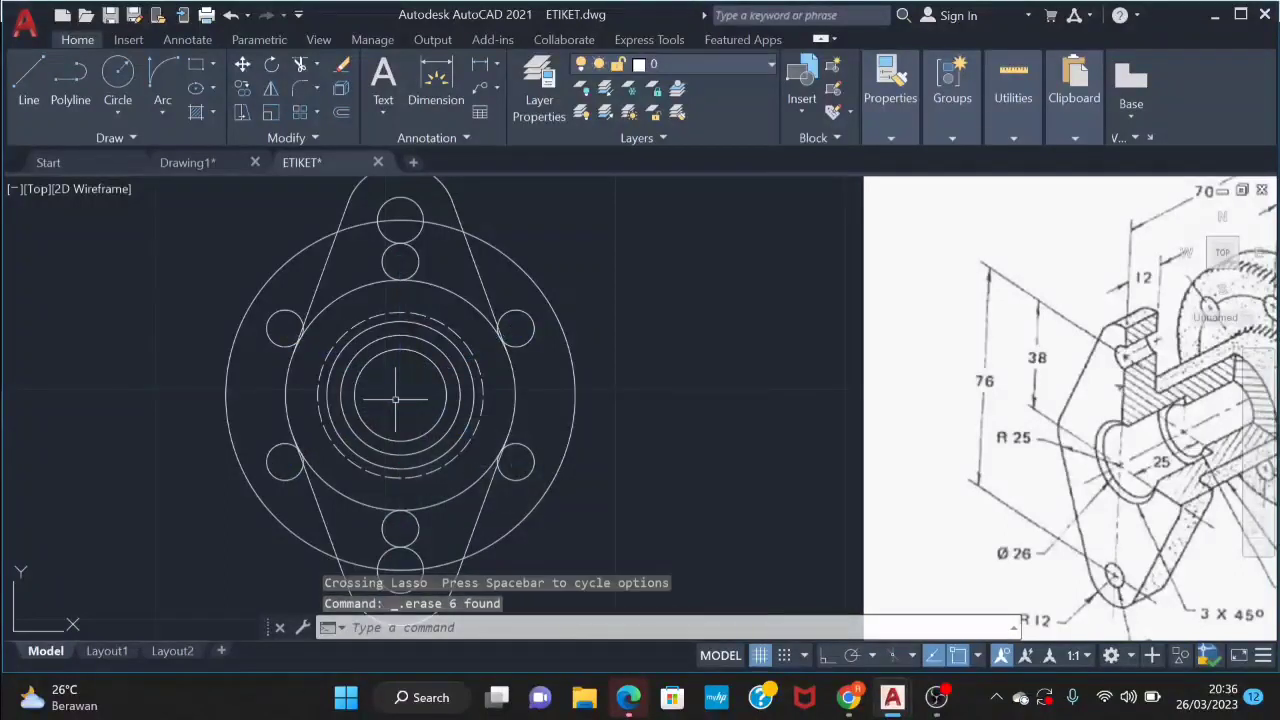
# Give the top and bottom bolt holes the ACAD_ISO02W100 dashed linetype
pyautogui.scroll(-2, 428, 408)
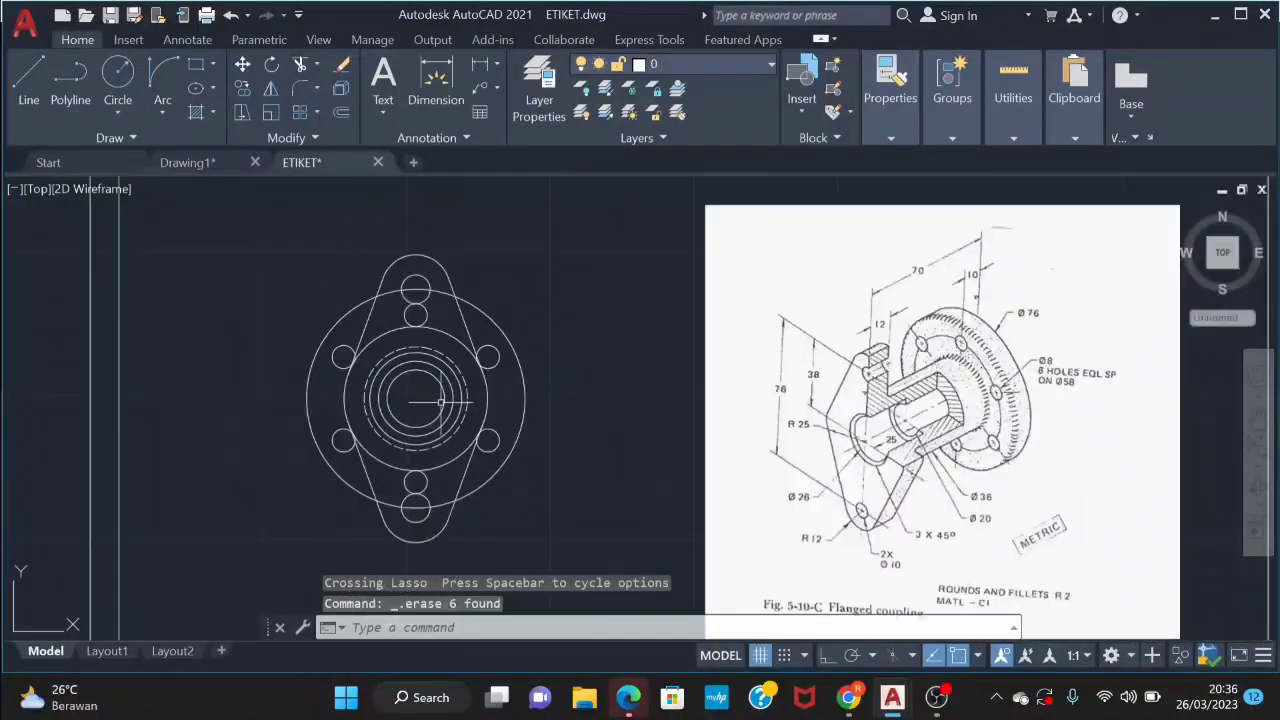
pyautogui.click(428, 316)
pyautogui.click(430, 478)
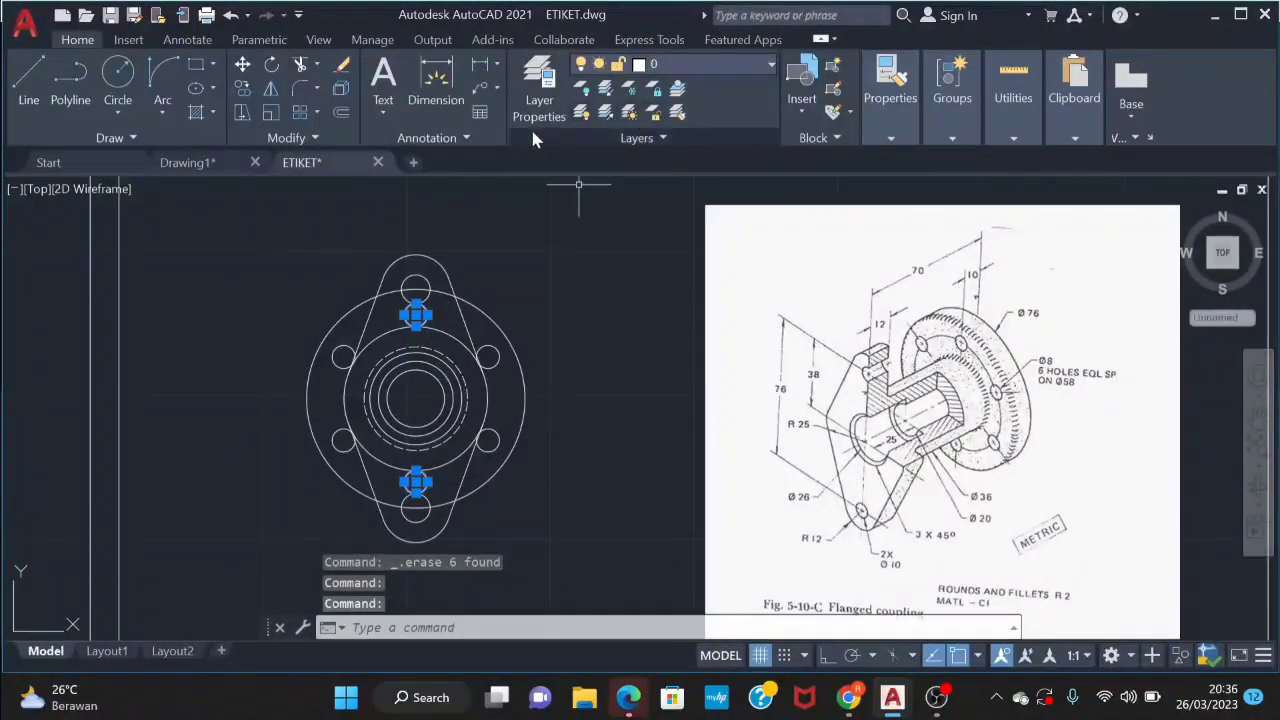
pyautogui.click(891, 136)
pyautogui.click(1010, 208)
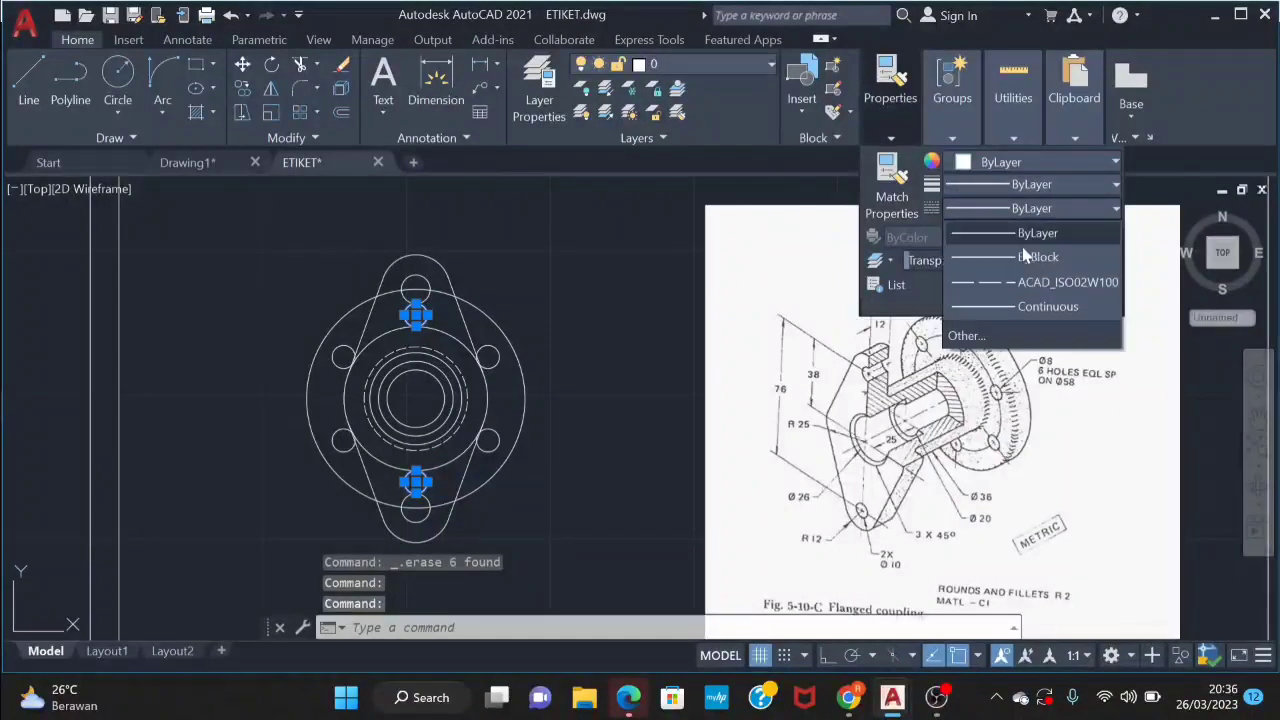
pyautogui.click(1040, 283)
pyautogui.click(645, 269)
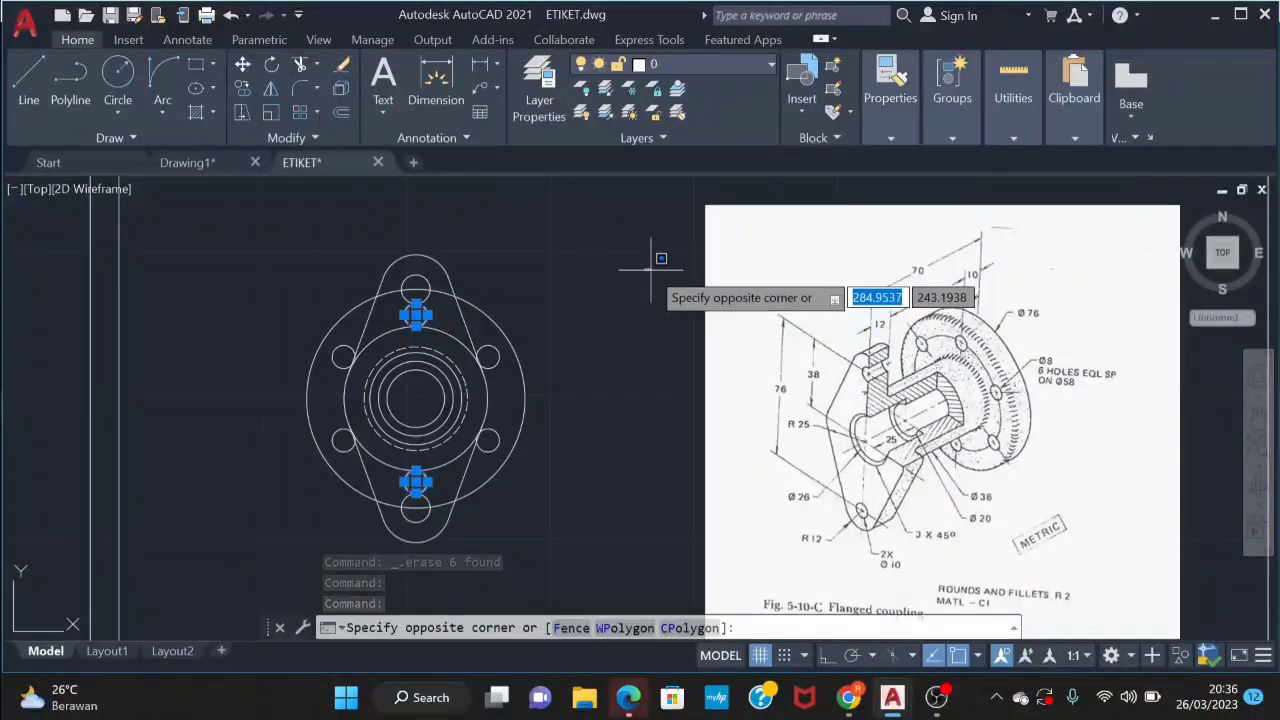
pyautogui.press('Escape')
pyautogui.press('Escape')
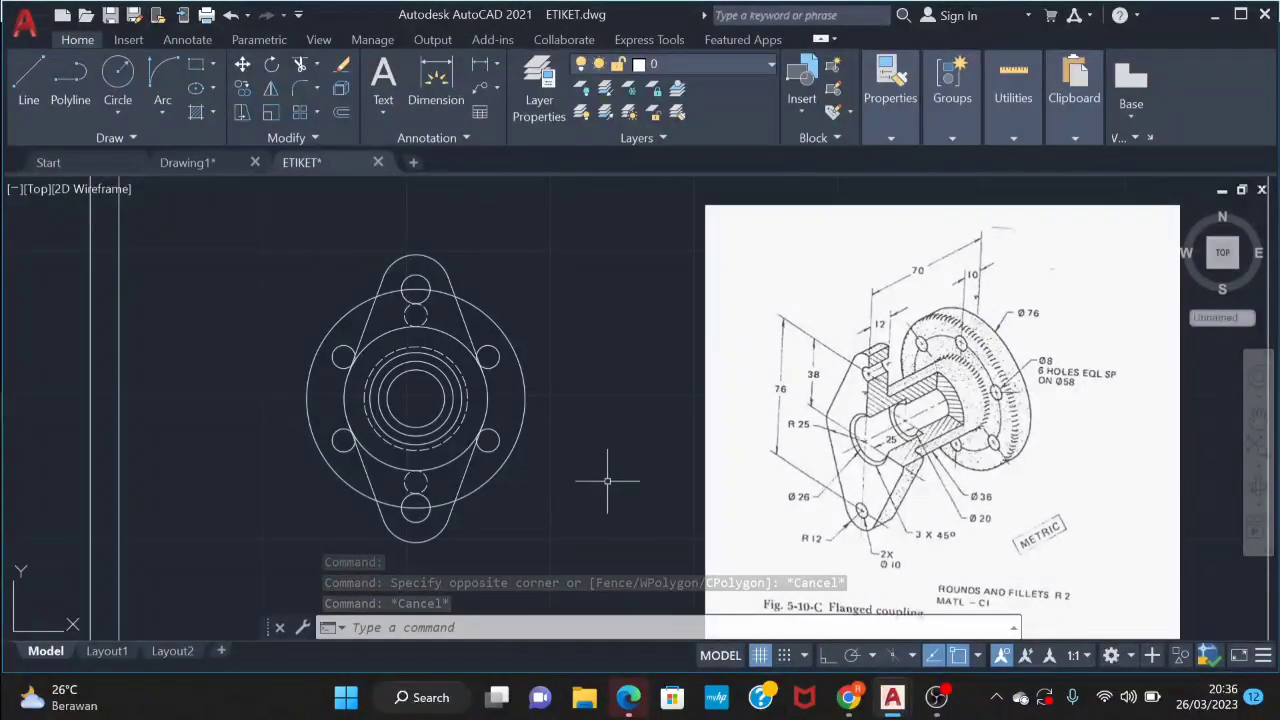
# Move the reference image further to the right of the drawing
pyautogui.scroll(-2, 619, 466)
pyautogui.moveTo(619, 466); pyautogui.dragTo(496, 443, button='middle')
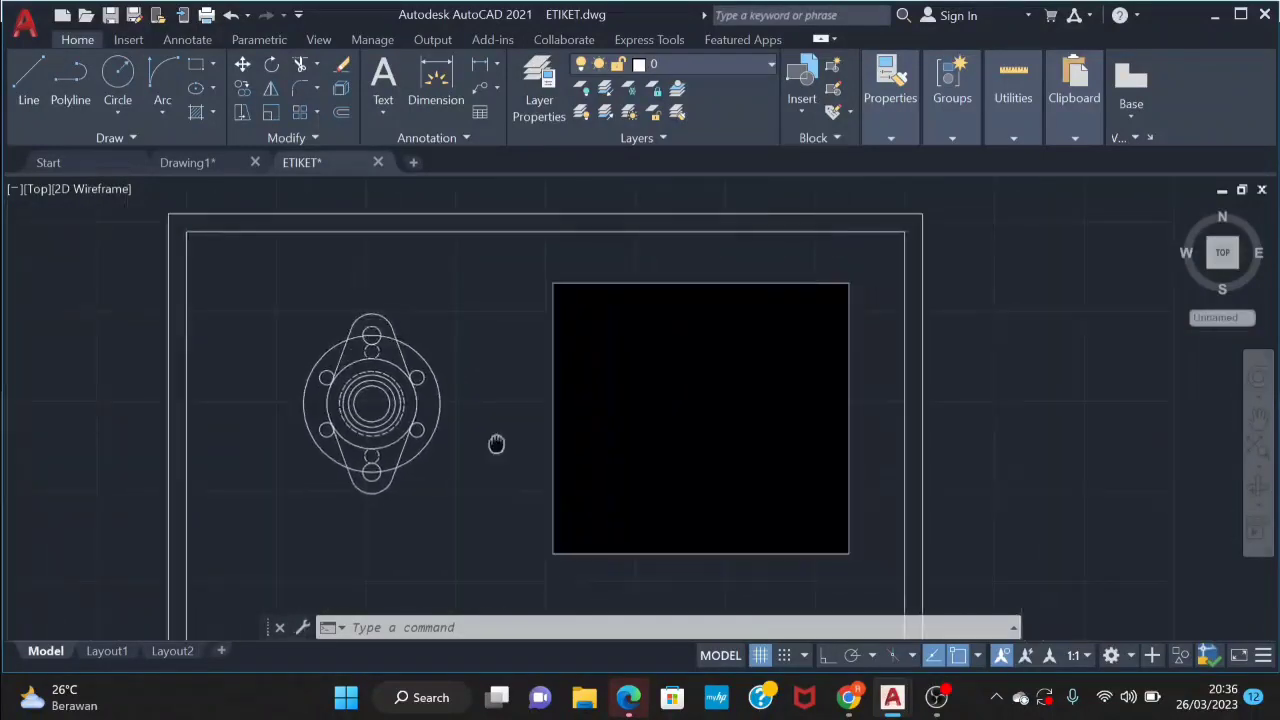
pyautogui.click(496, 443)
pyautogui.click(590, 430)
pyautogui.rightClick(590, 430)
pyautogui.click(660, 287)
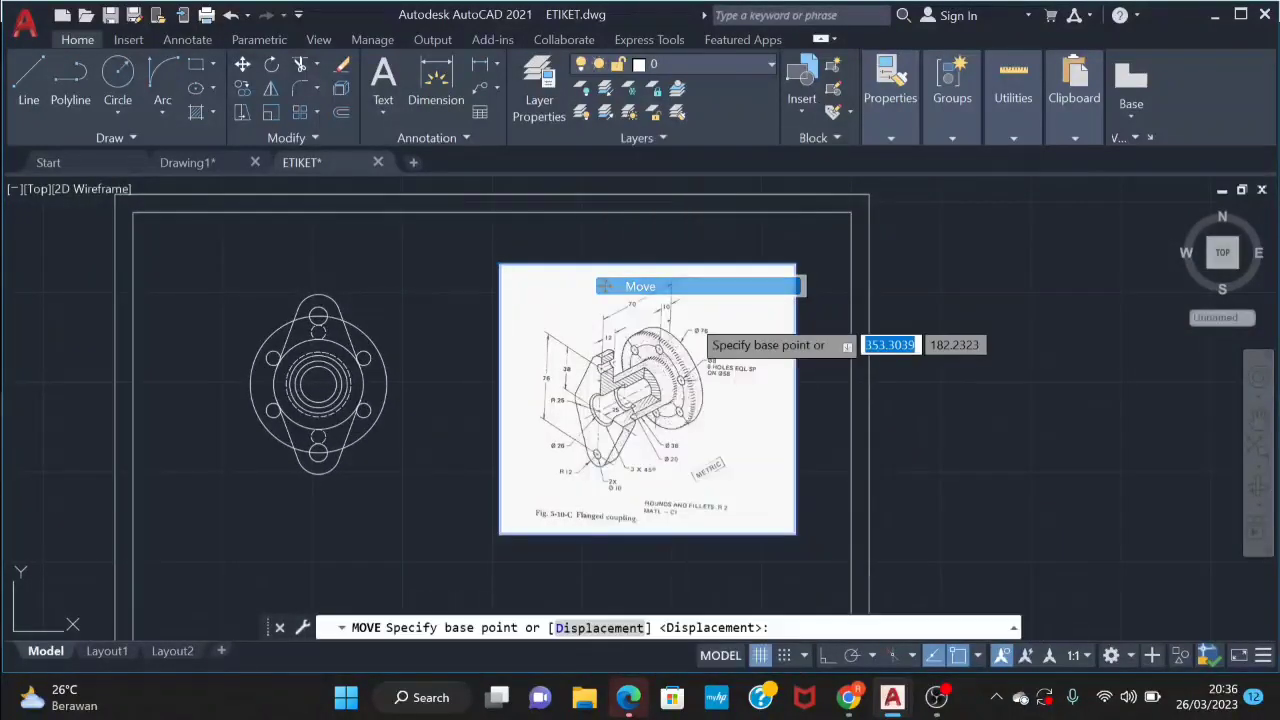
pyautogui.click(648, 352)
pyautogui.click(937, 340)
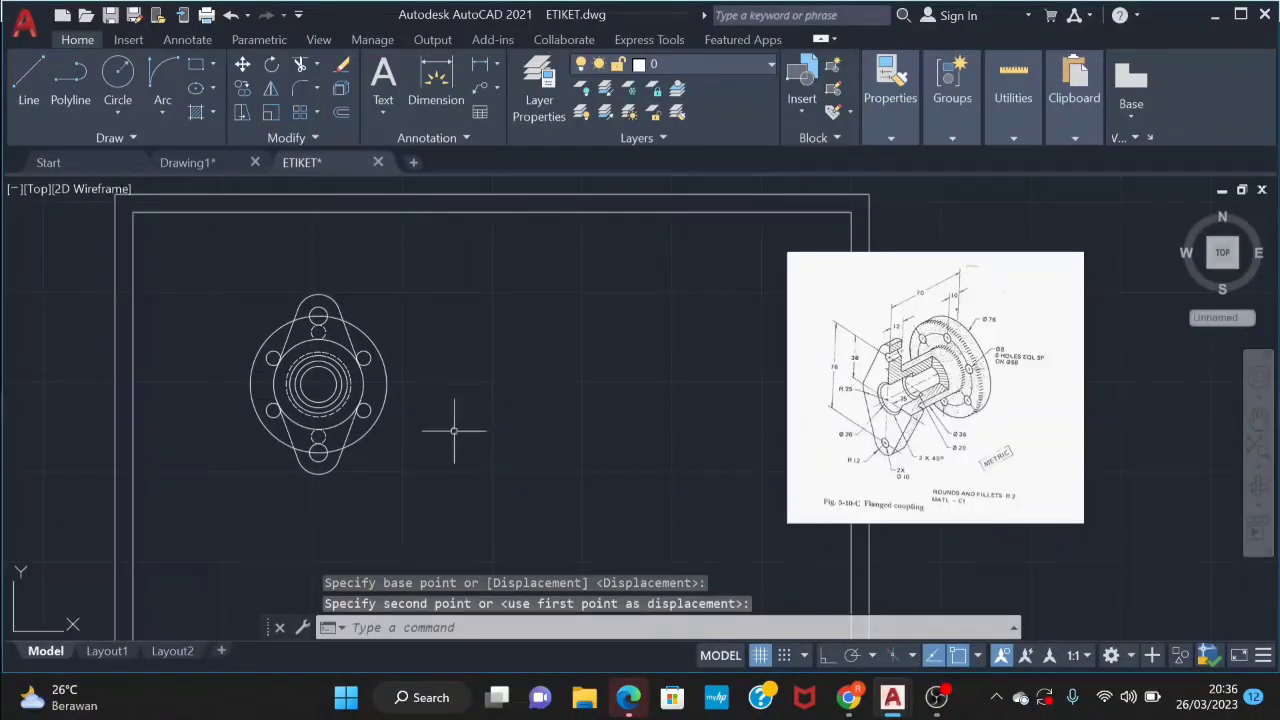
pyautogui.scroll(2, 454, 431)
pyautogui.scroll(-2, 454, 429)
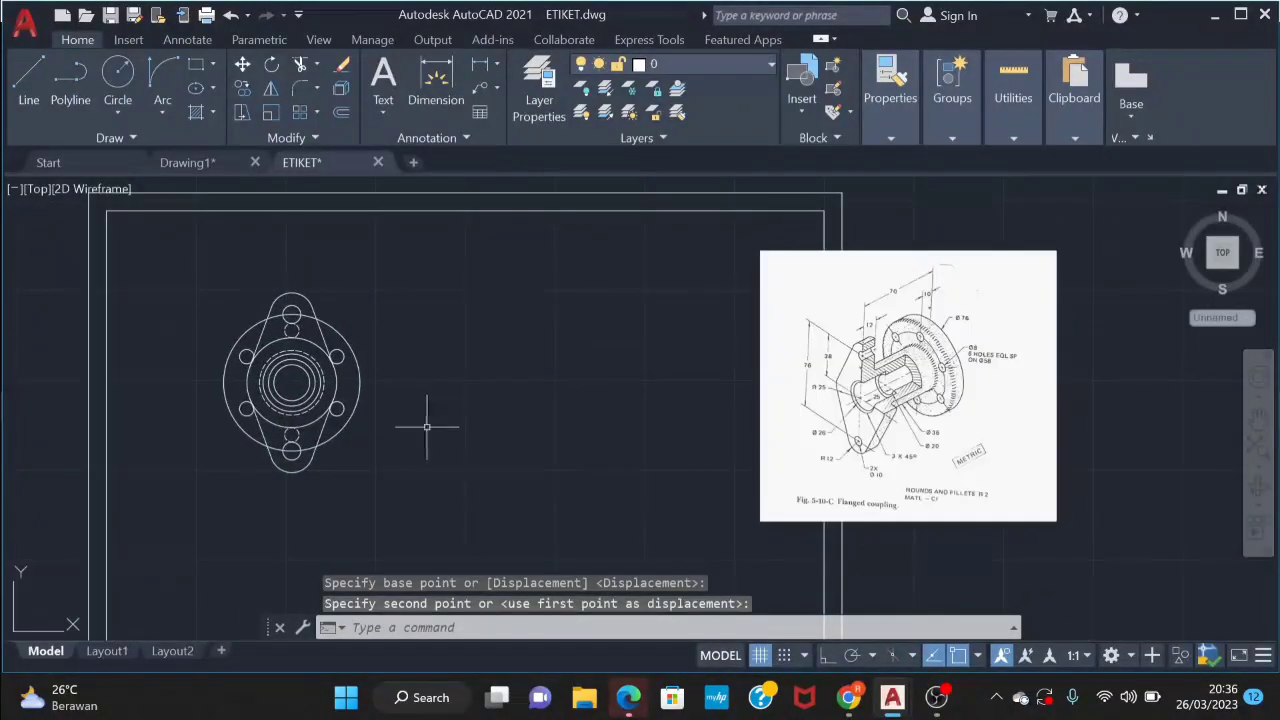
# With Ortho on, draw a 12-by-100 rectangle 70 units from the flange
pyautogui.write('l')
pyautogui.press('Return')
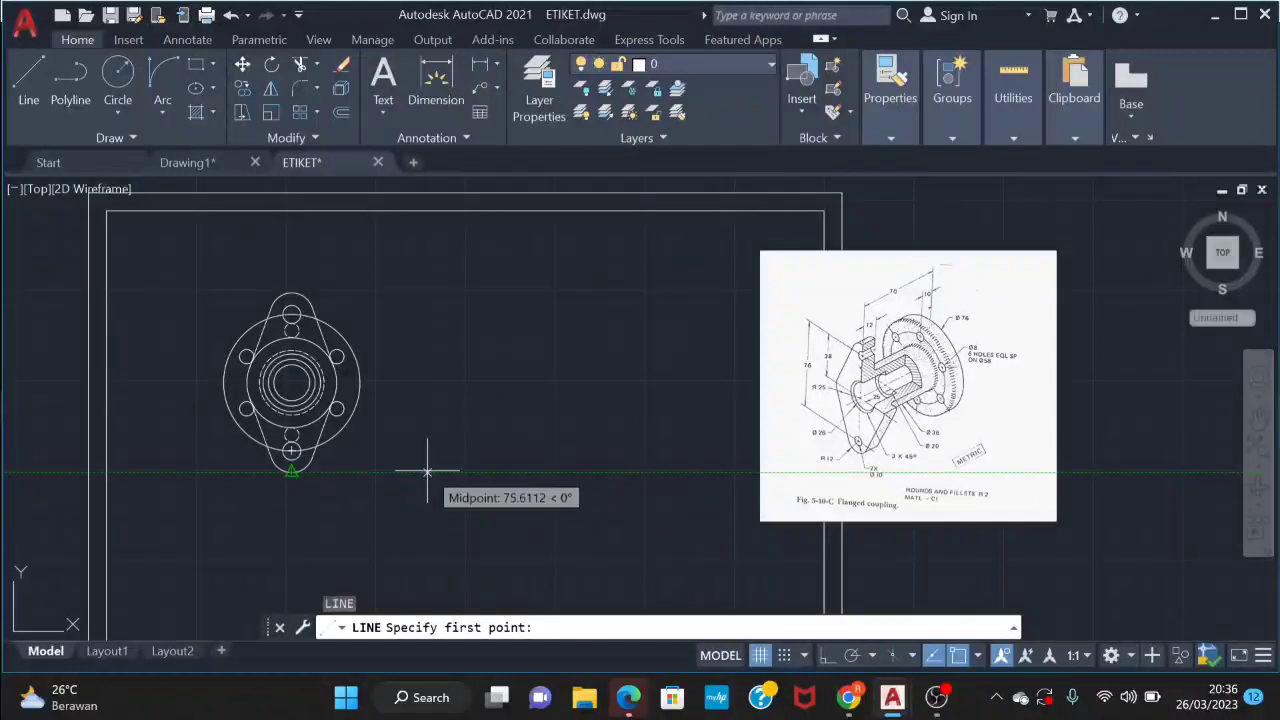
pyautogui.write('70')
pyautogui.press('Return')
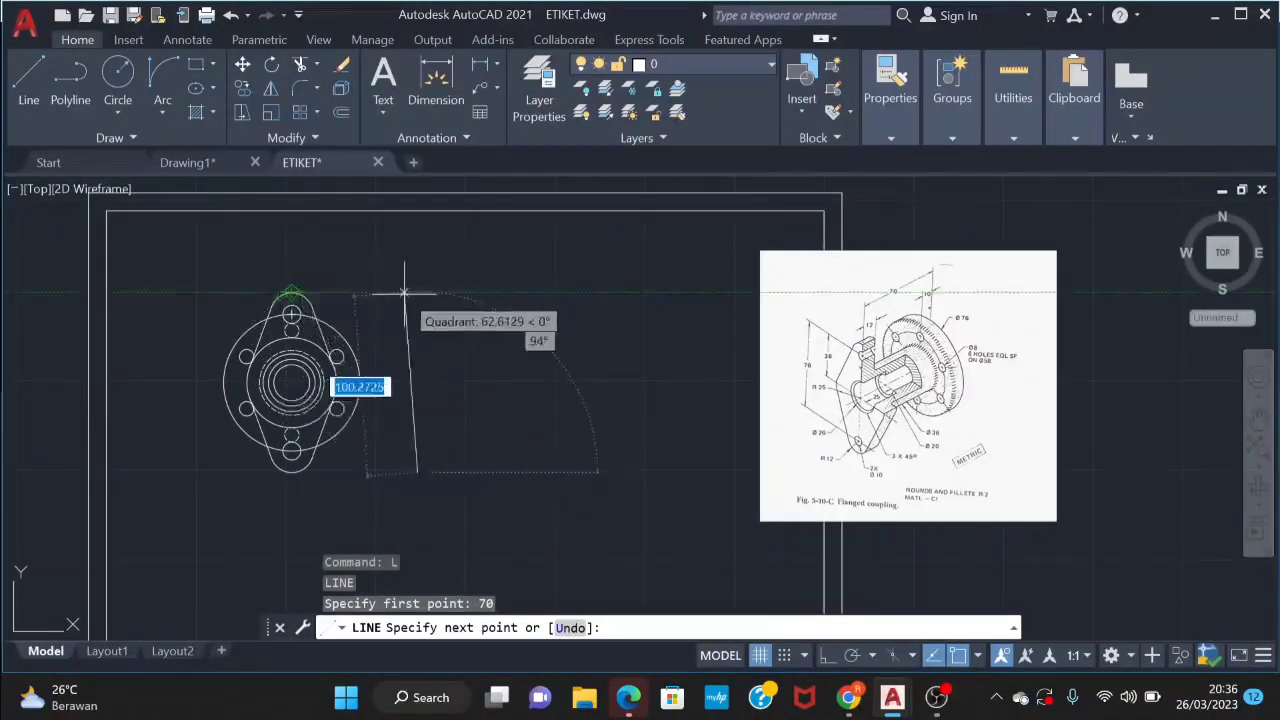
pyautogui.click(830, 655)
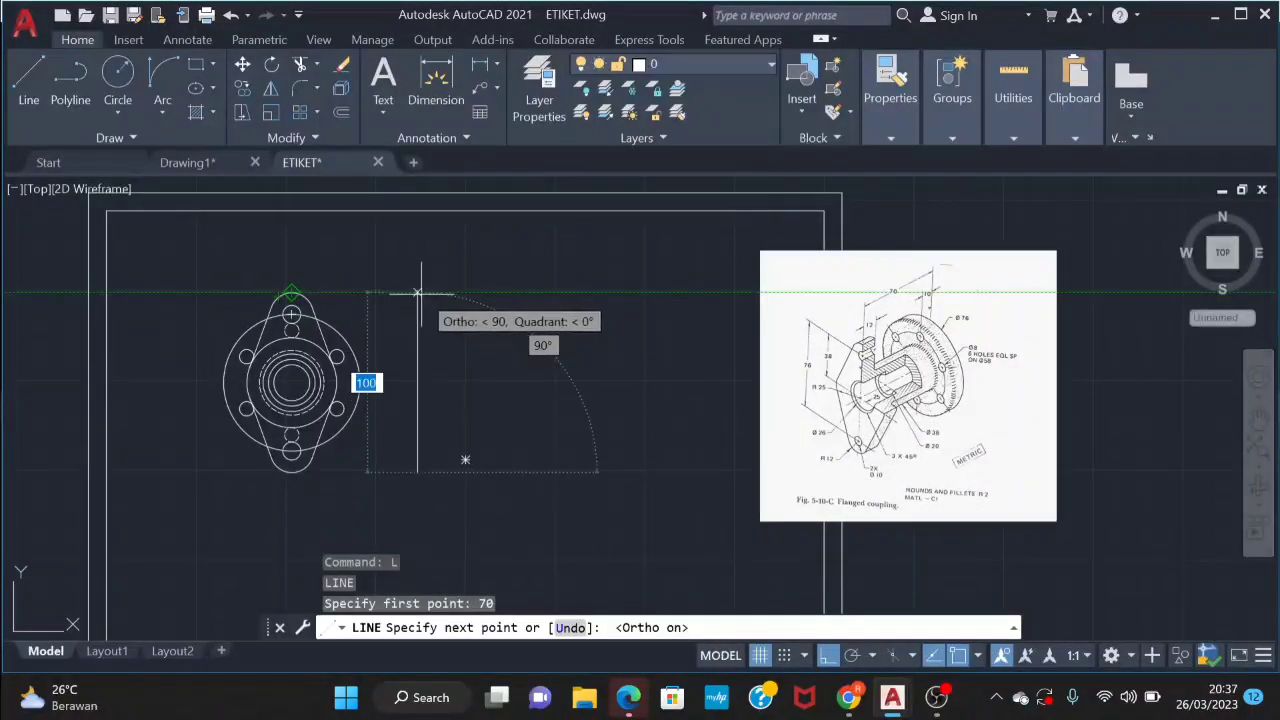
pyautogui.write('12')
pyautogui.press('Return')
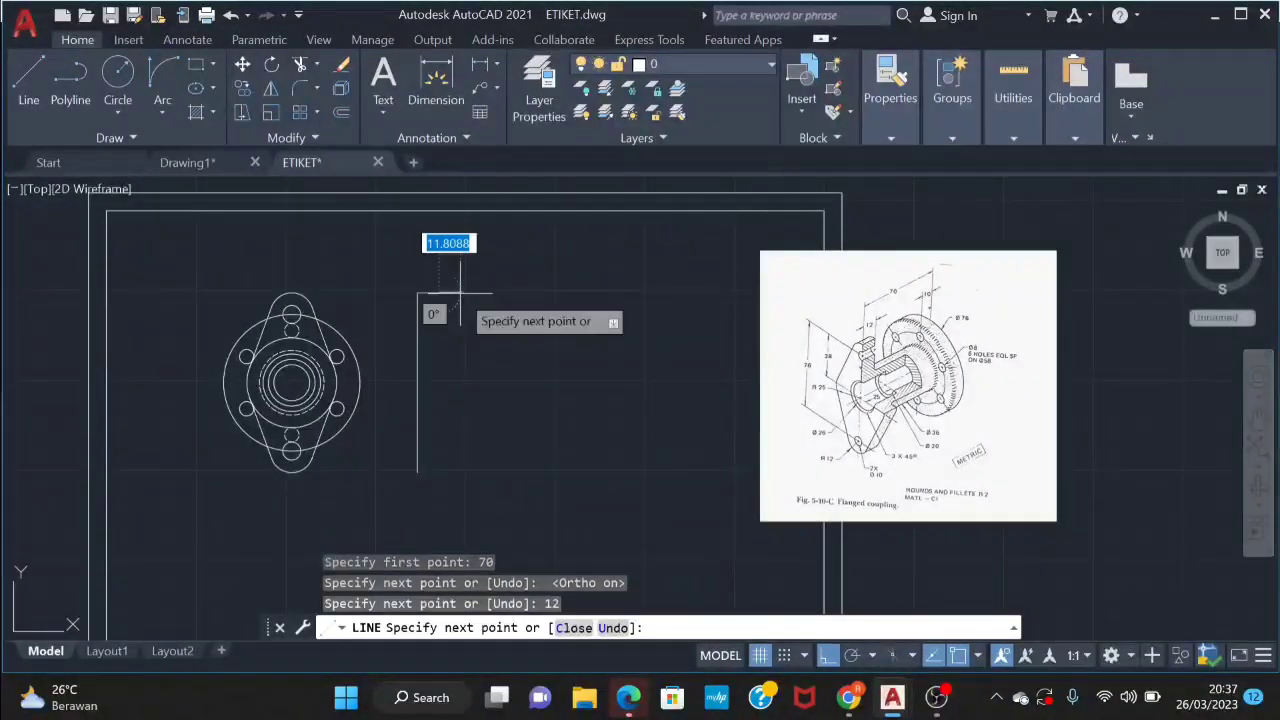
pyautogui.click(438, 472)
pyautogui.click(417, 472)
pyautogui.press('Escape')
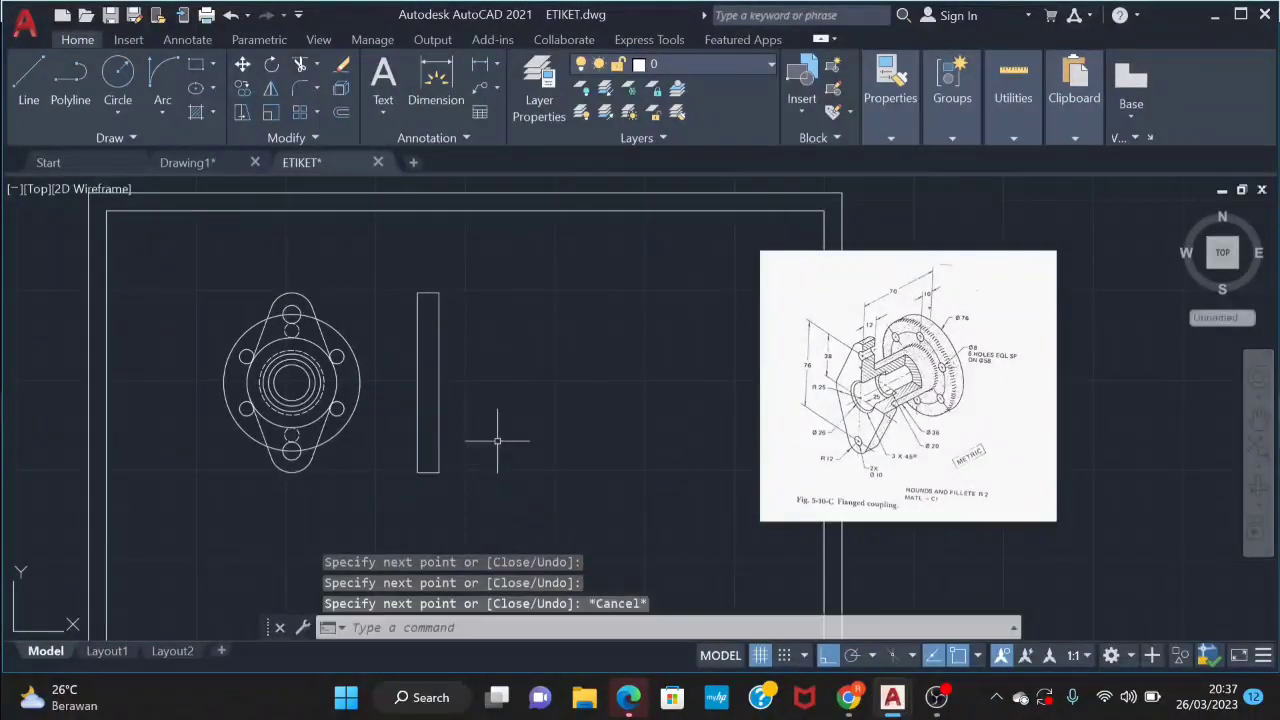
pyautogui.press('Return')
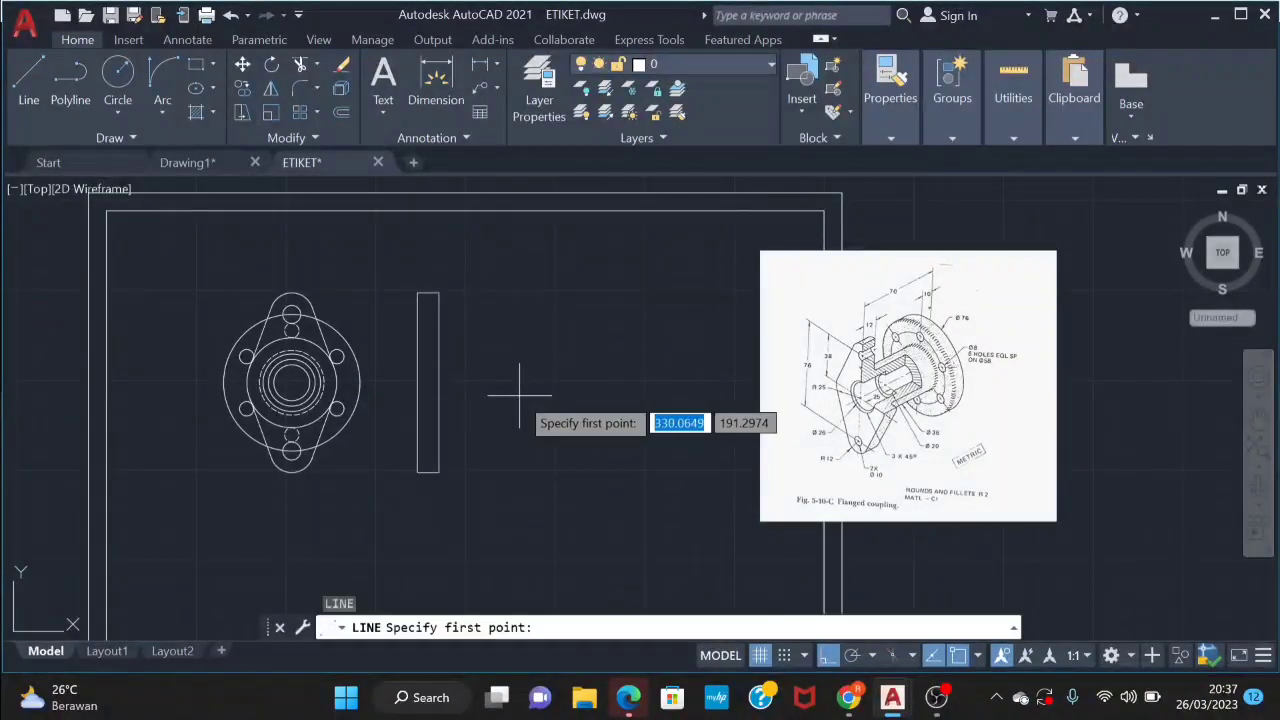
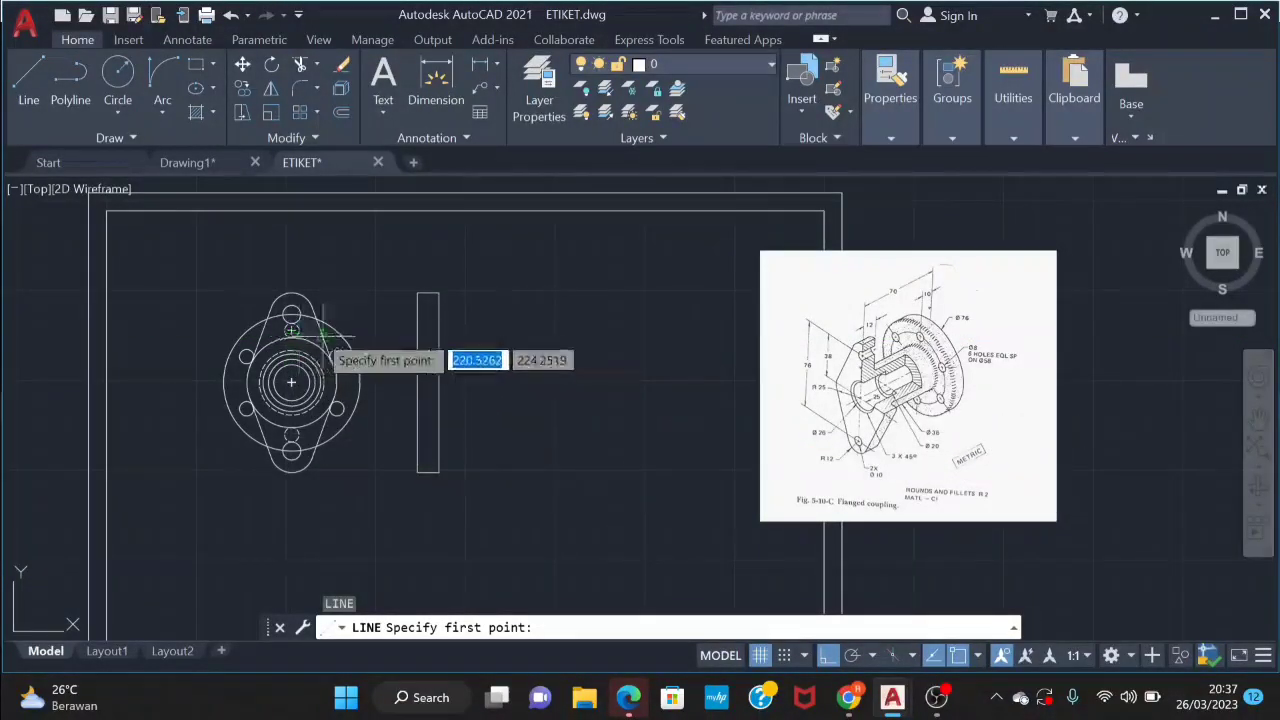
# Draw the 48-long rectangular hub outline off the flange's right edge in the side view
pyautogui.click(291, 336)
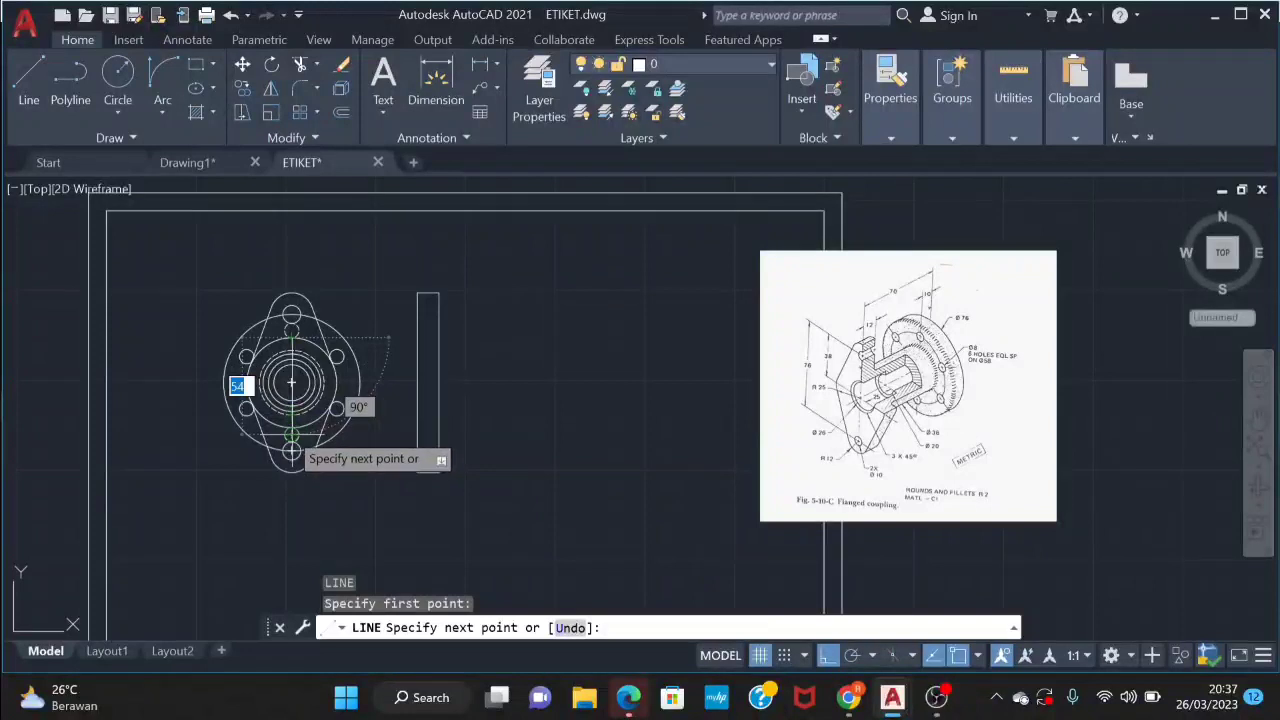
pyautogui.scroll(2, 291, 452)
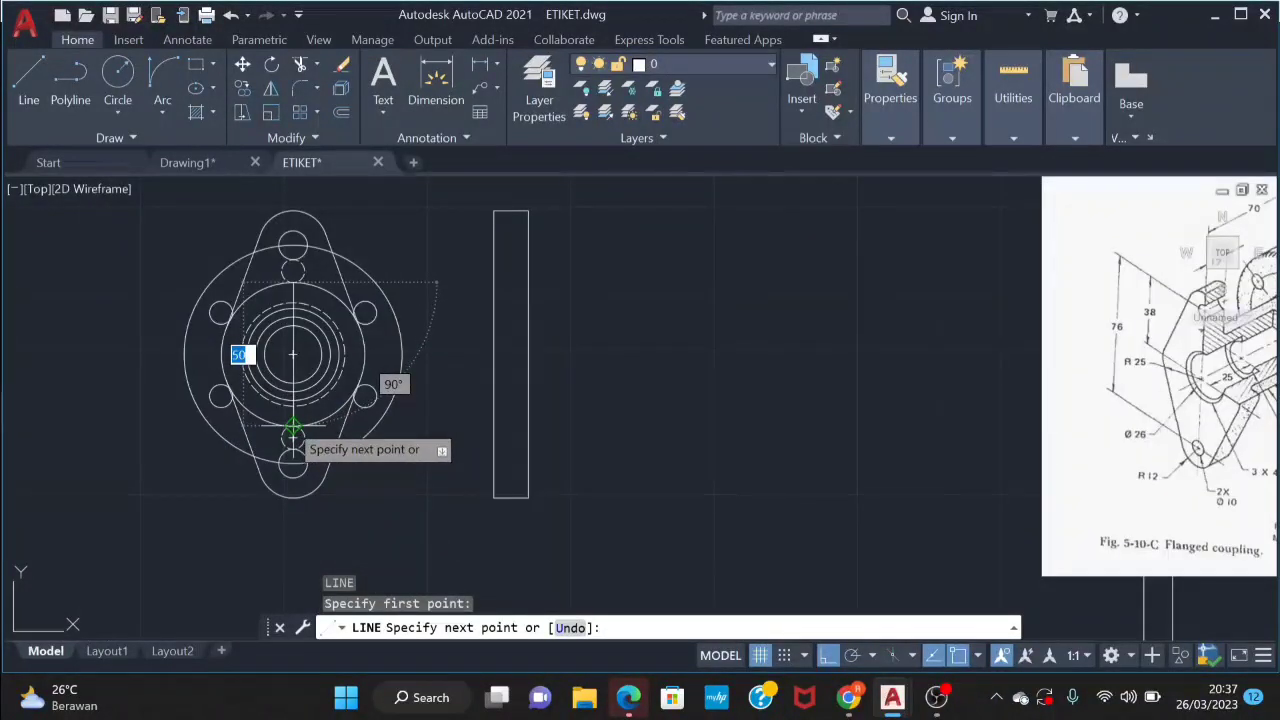
pyautogui.scroll(2, 293, 428)
pyautogui.press('Escape')
pyautogui.scroll(-2, 306, 440)
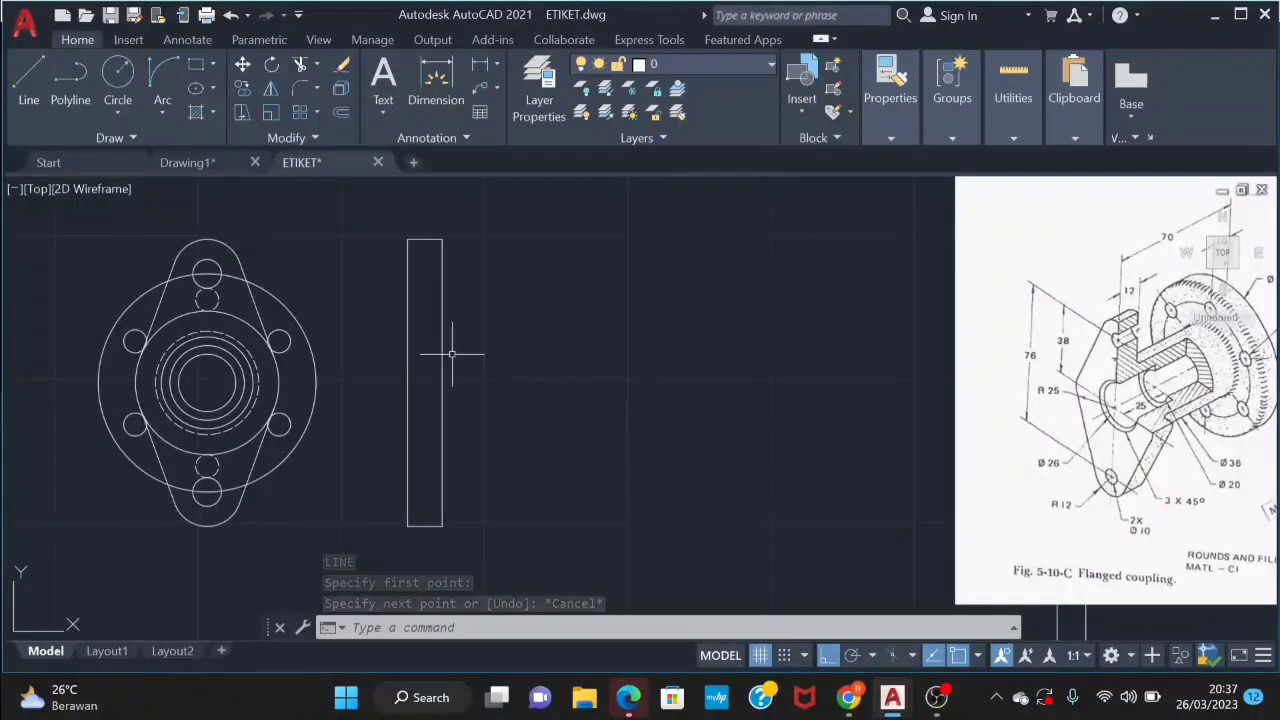
pyautogui.write('l')
pyautogui.press('Return')
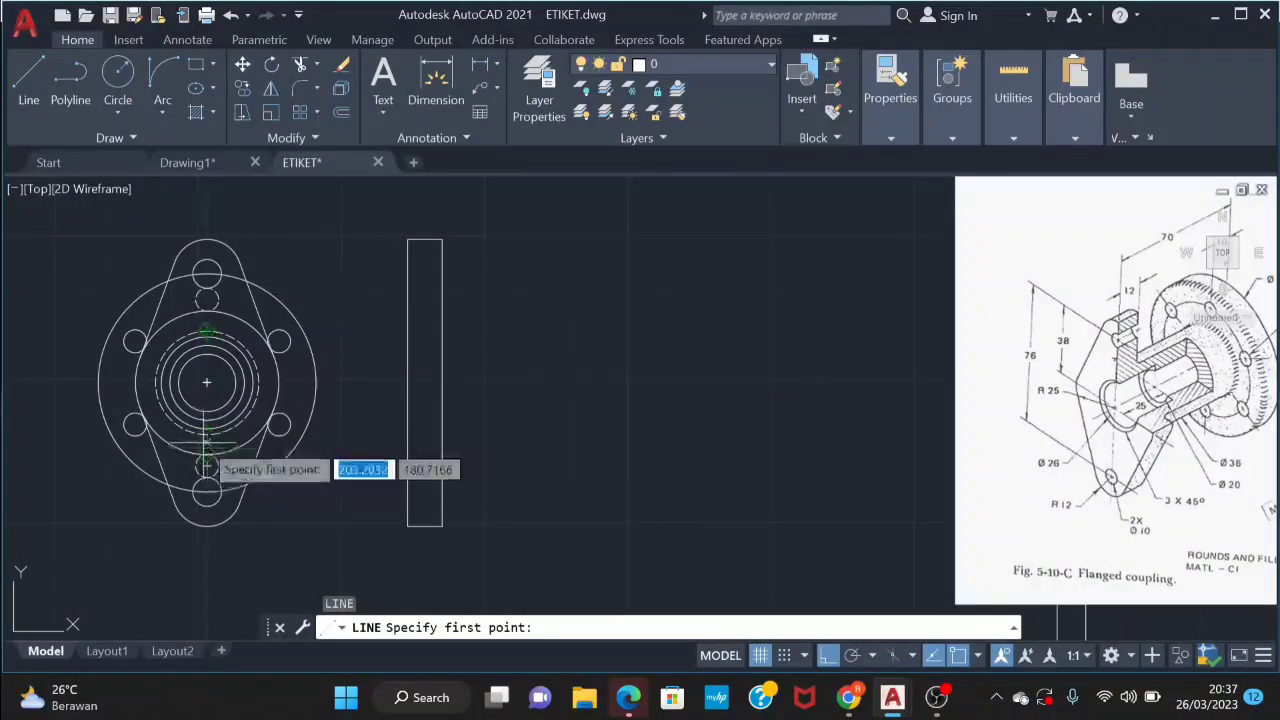
pyautogui.click(442, 434)
pyautogui.write('48')
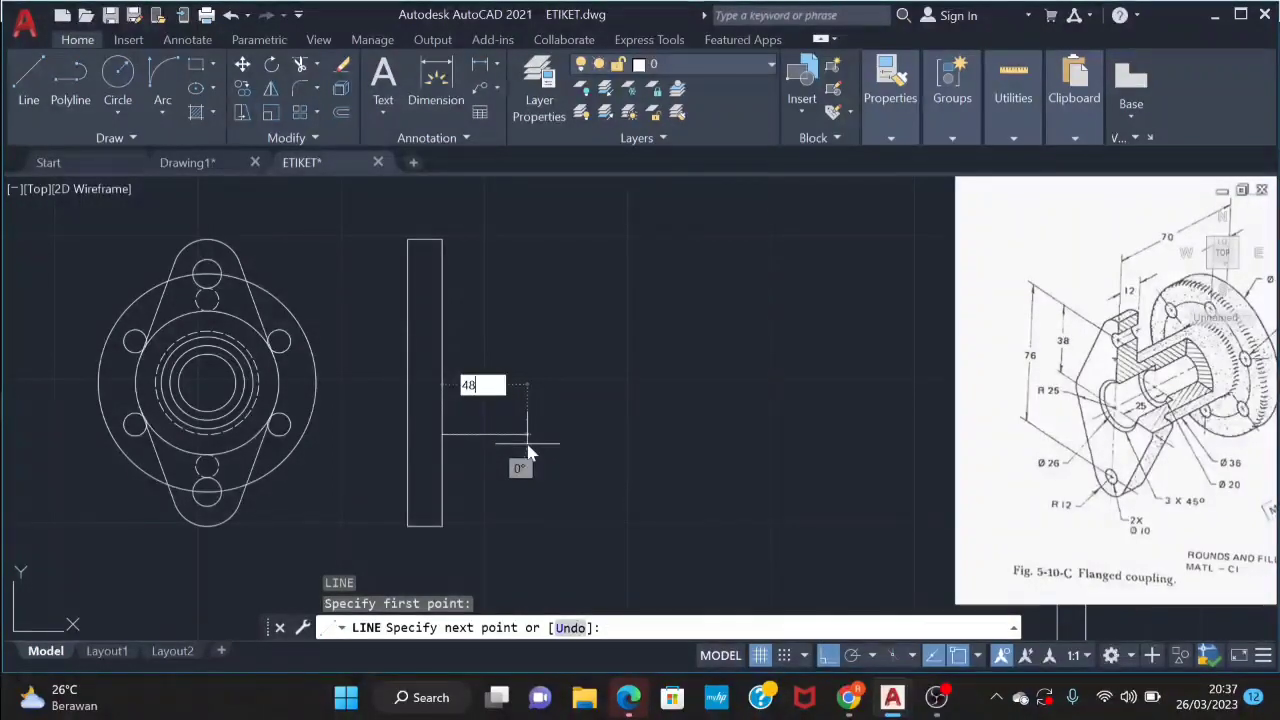
pyautogui.press('Return')
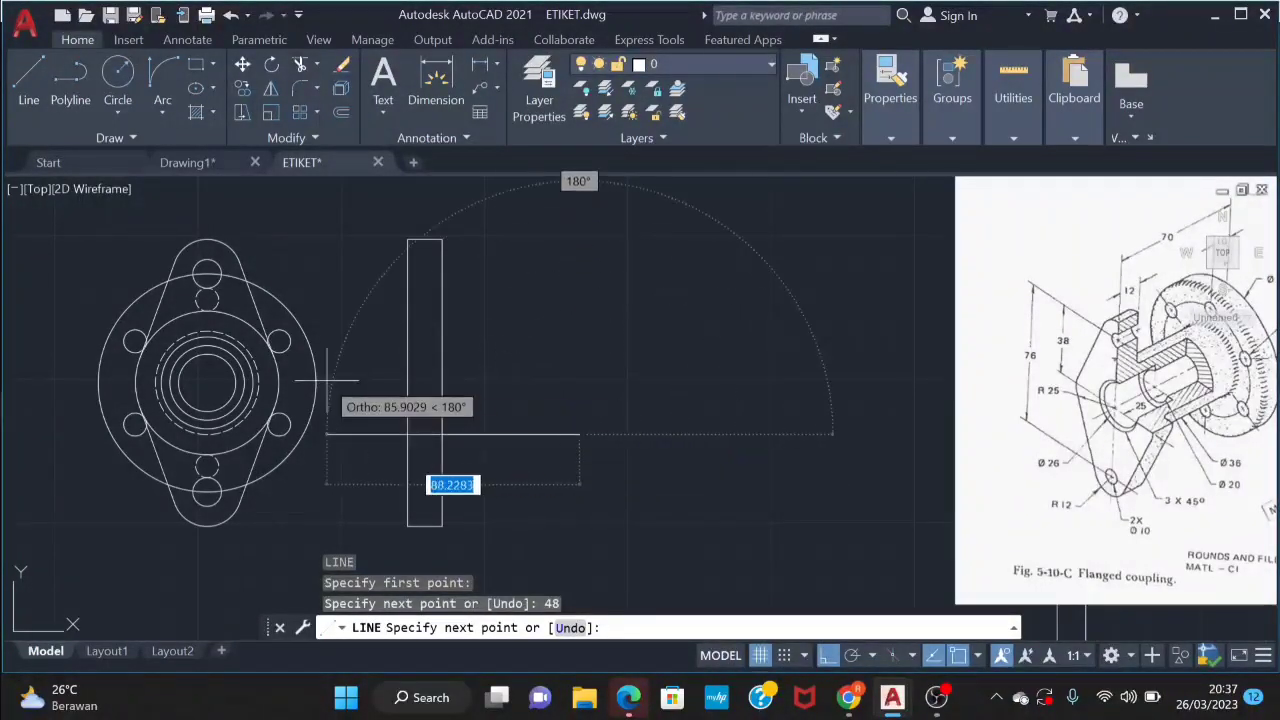
pyautogui.click(580, 328)
pyautogui.click(443, 331)
# Draw a 10-wide tall plate rectangle across the hub's right end, snapped to the hub corners
pyautogui.press('Escape')
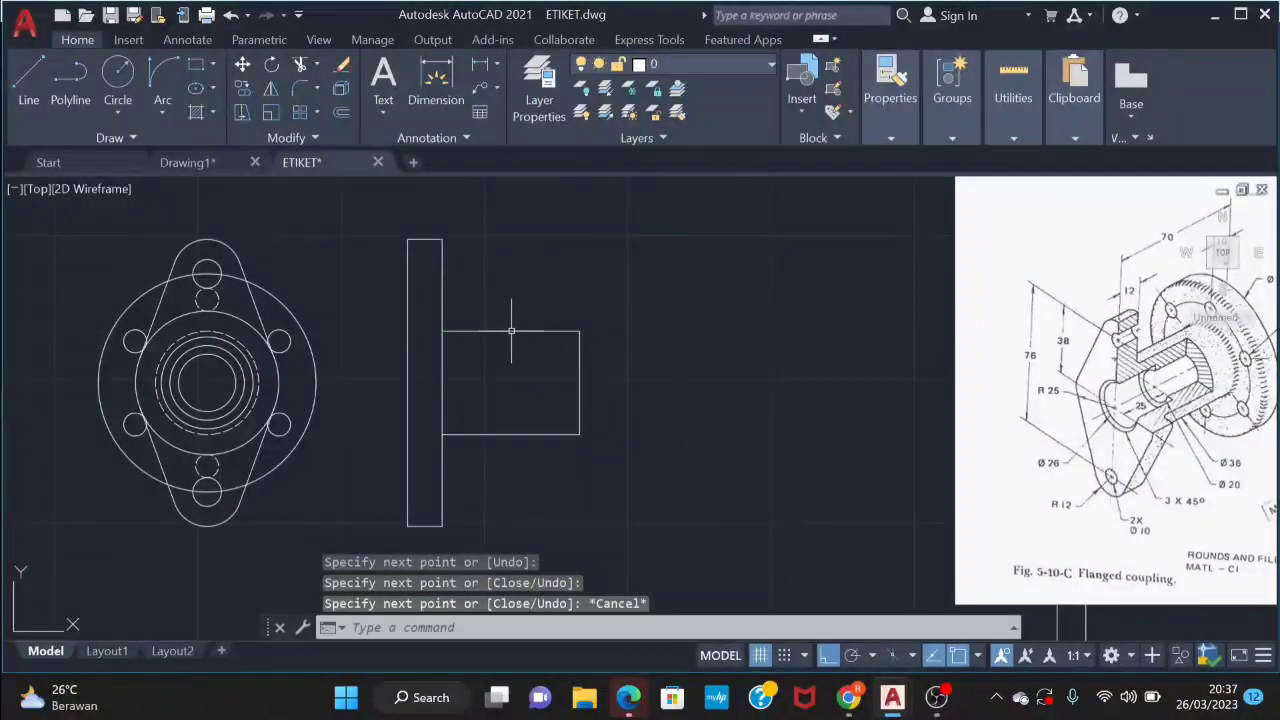
pyautogui.press('Return')
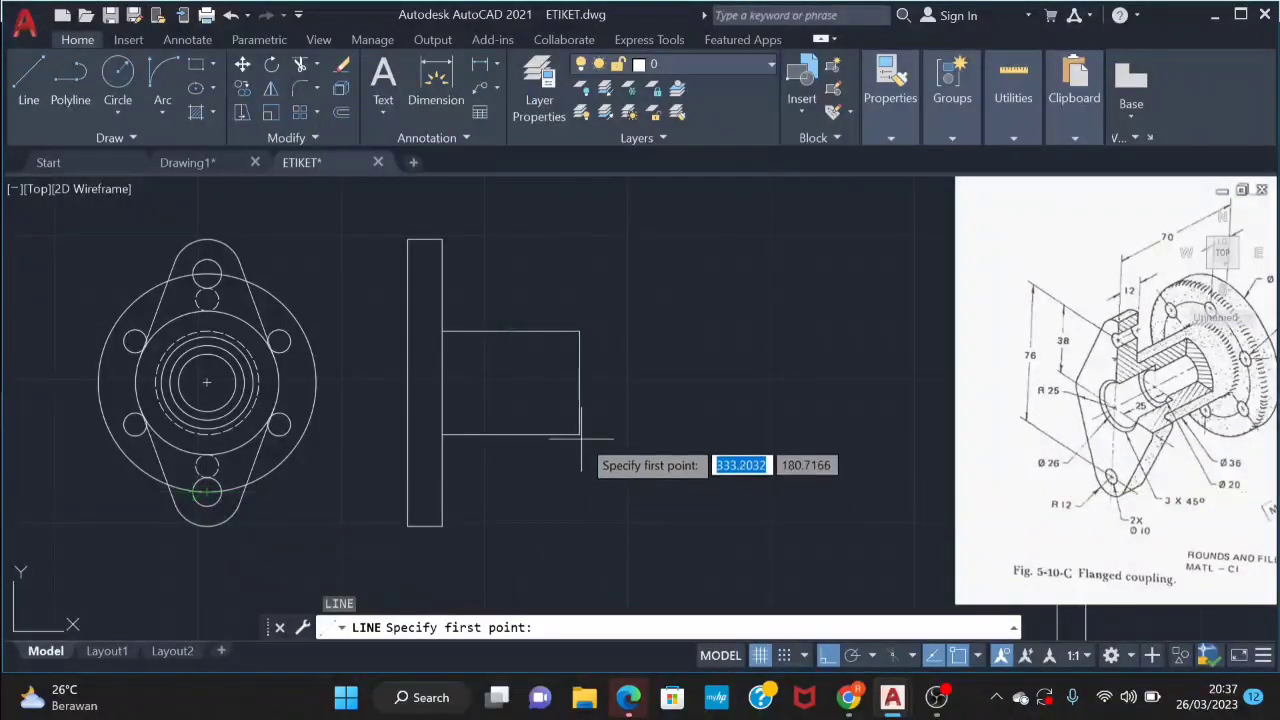
pyautogui.click(580, 490)
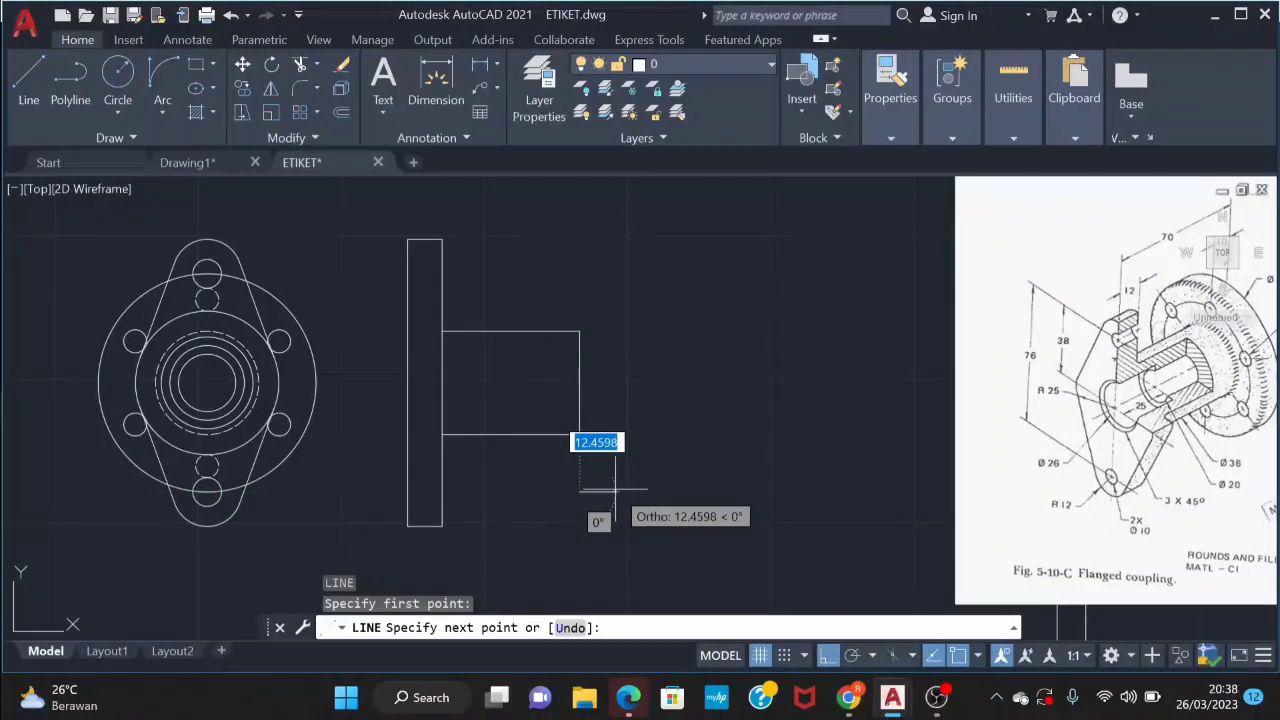
pyautogui.write('10')
pyautogui.press('Return')
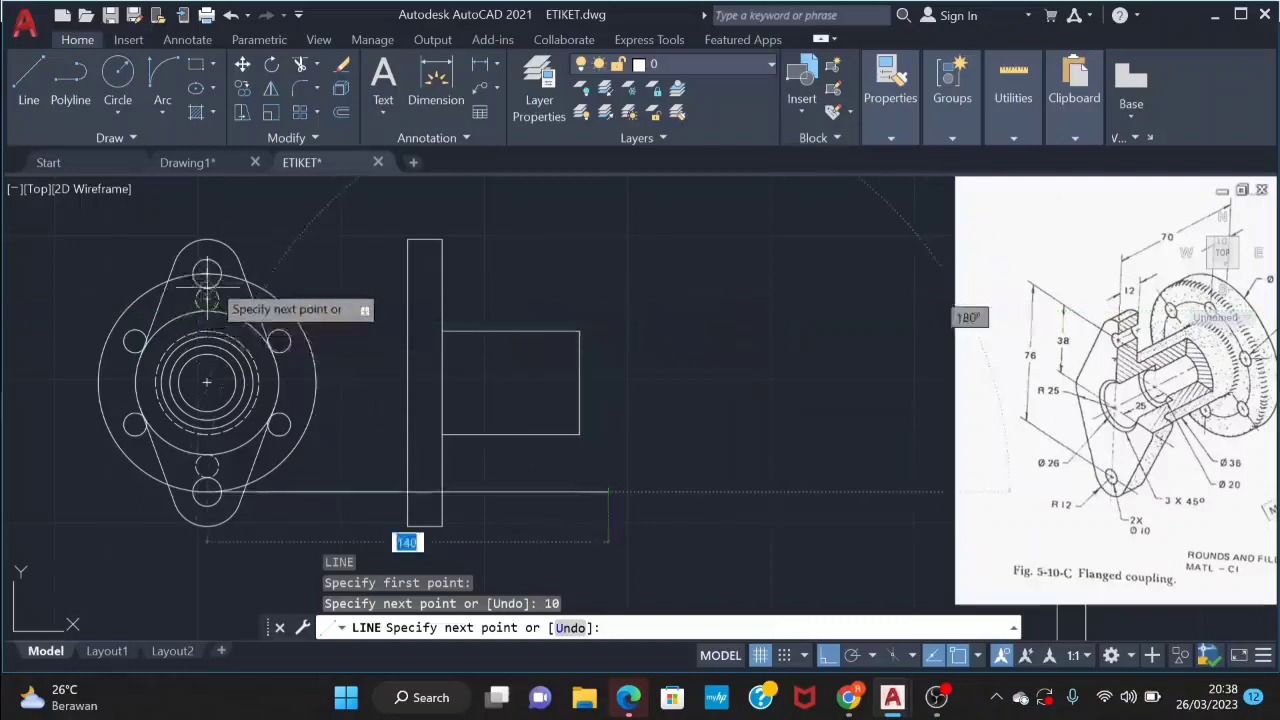
pyautogui.click(607, 288)
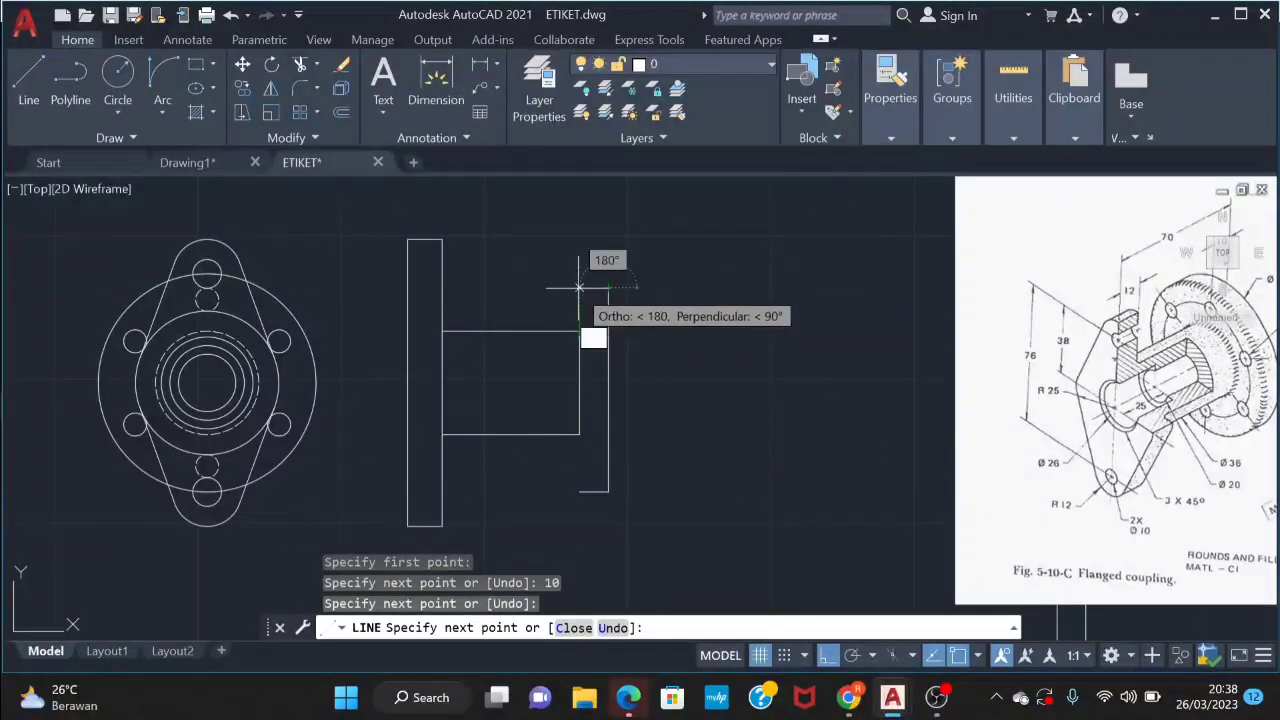
pyautogui.click(580, 289)
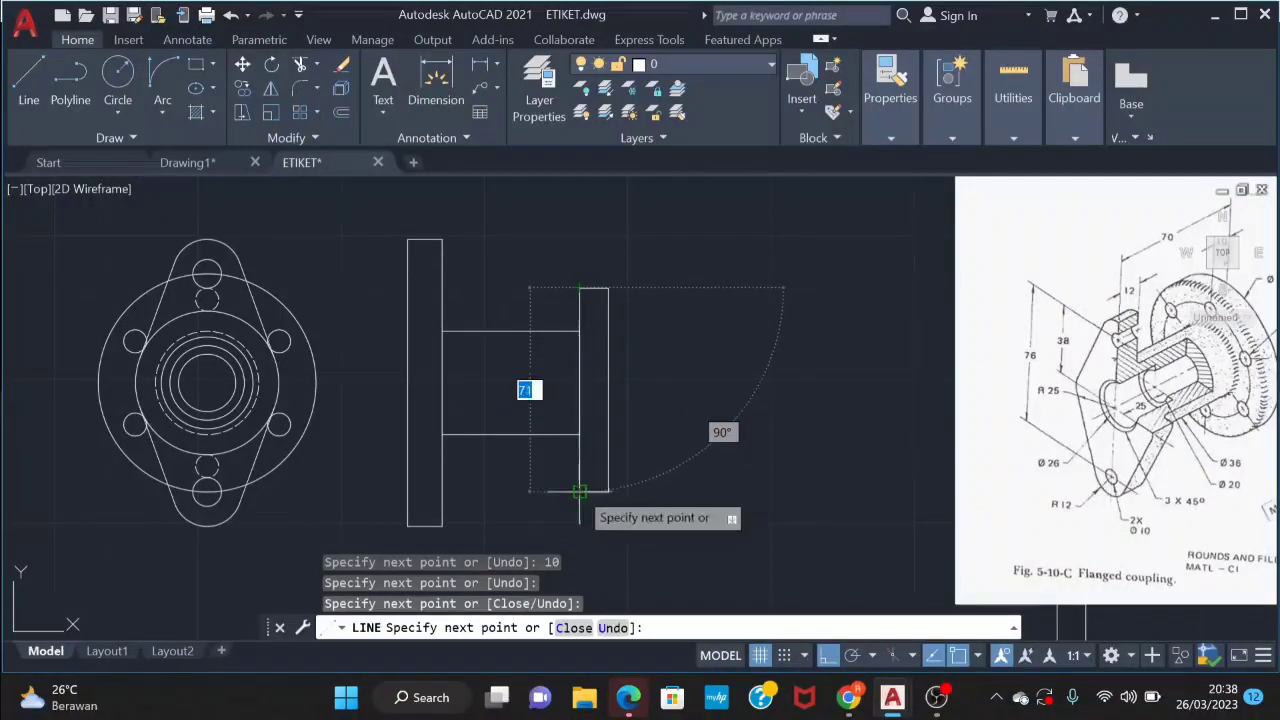
pyautogui.click(597, 330)
pyautogui.press('Escape')
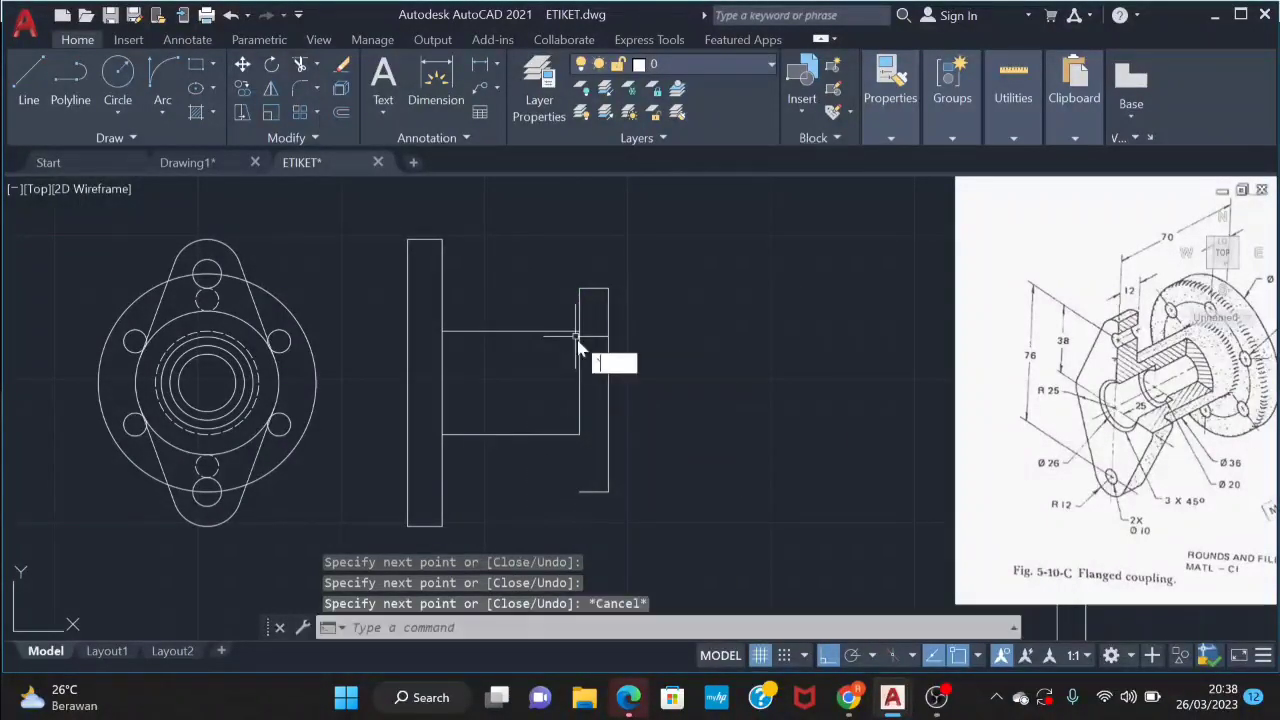
pyautogui.press('space')
pyautogui.click(580, 435)
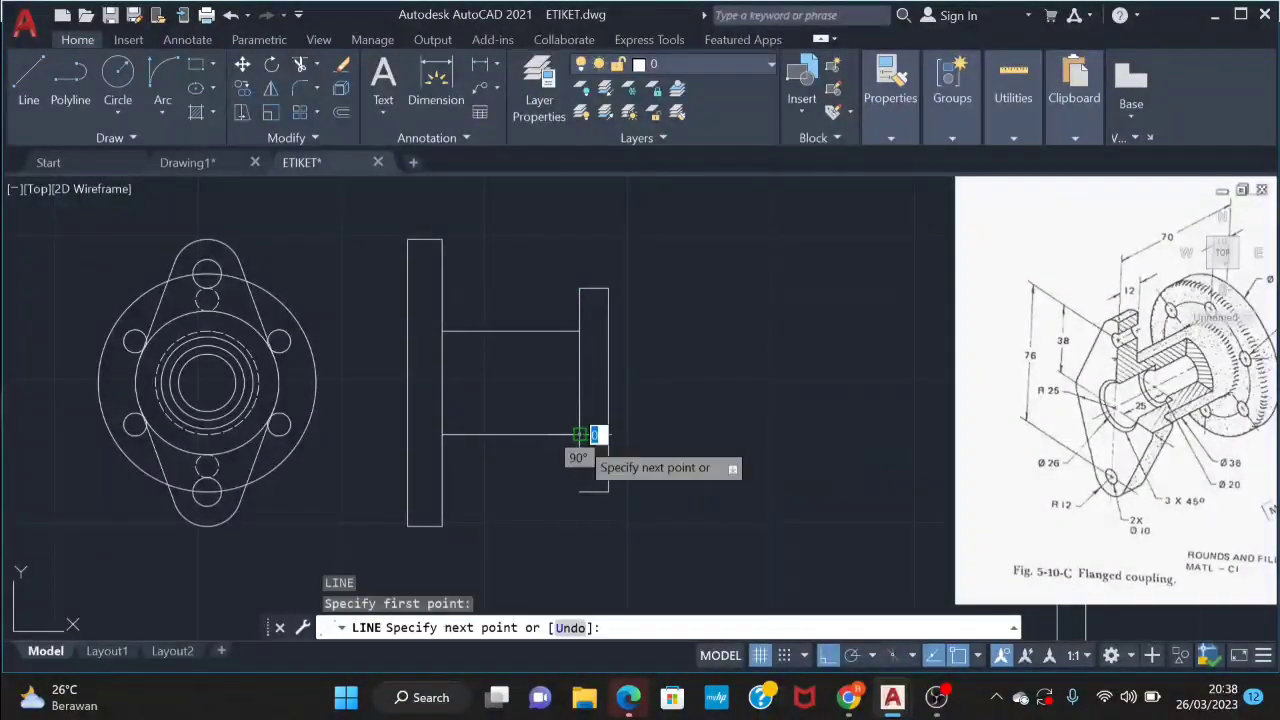
pyautogui.press('Escape')
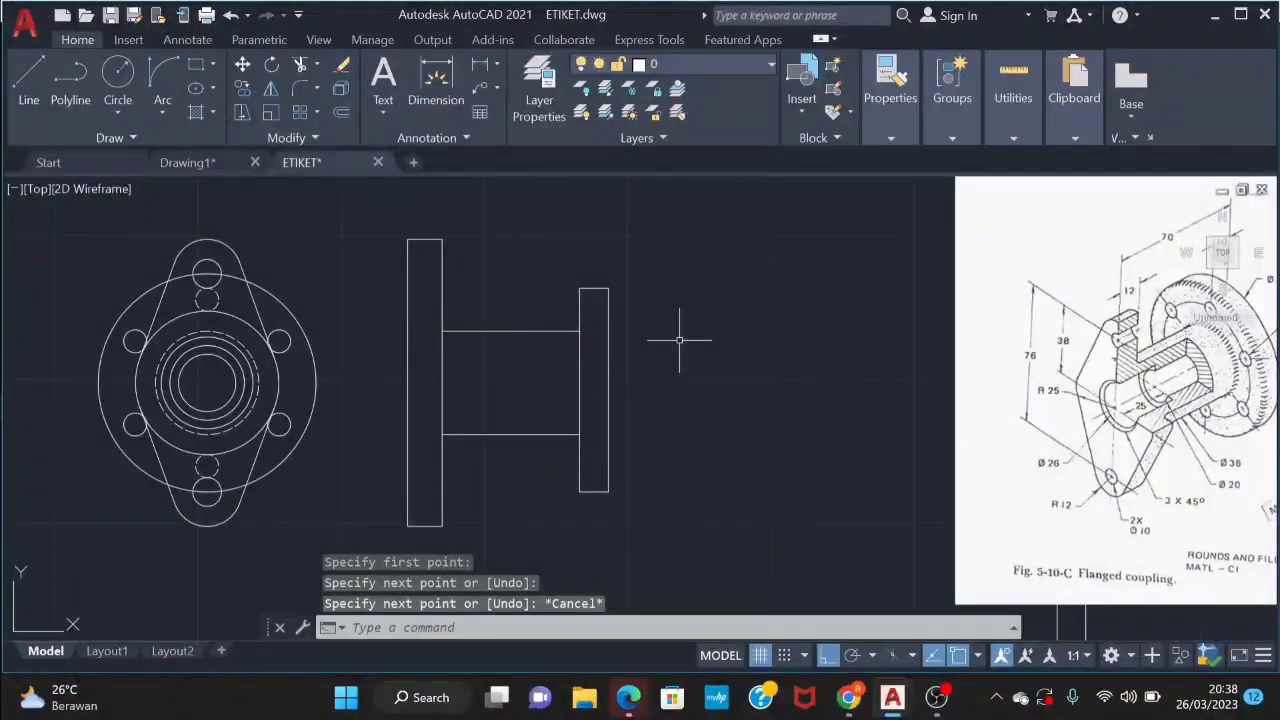
# Draw two short horizontal hole-edge lines across the top of the flange
pyautogui.press('space')
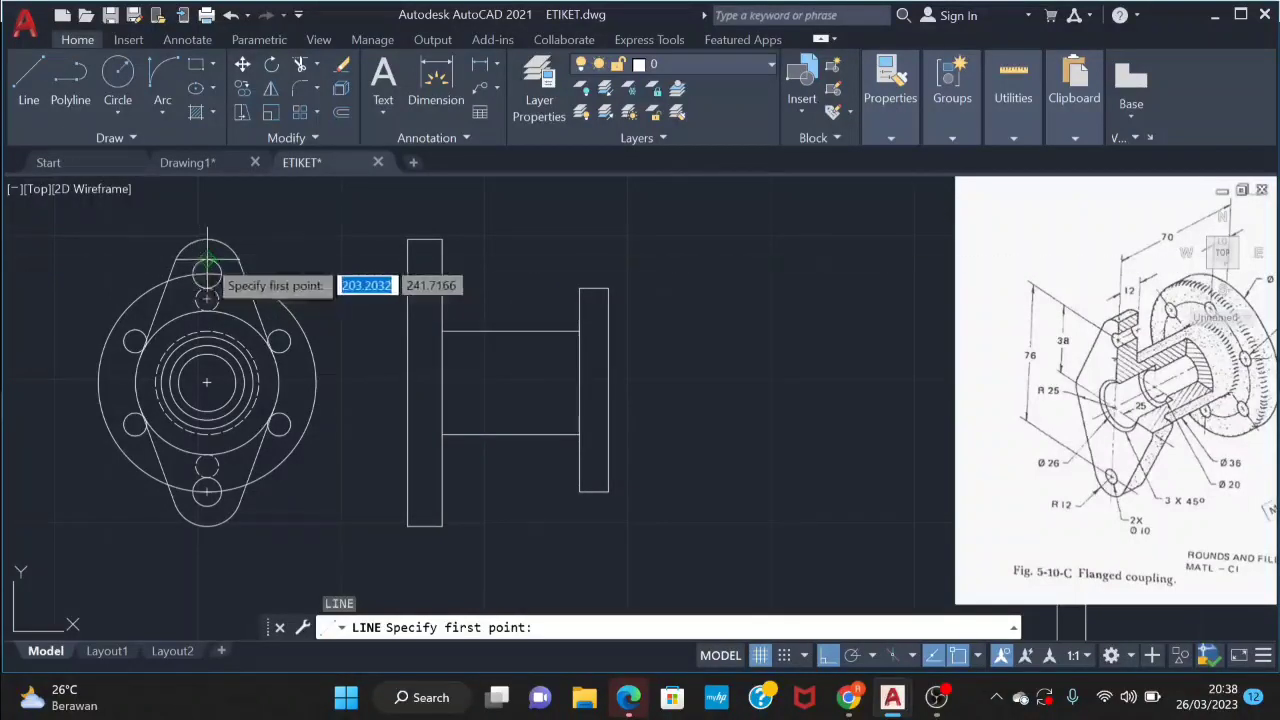
pyautogui.click(410, 256)
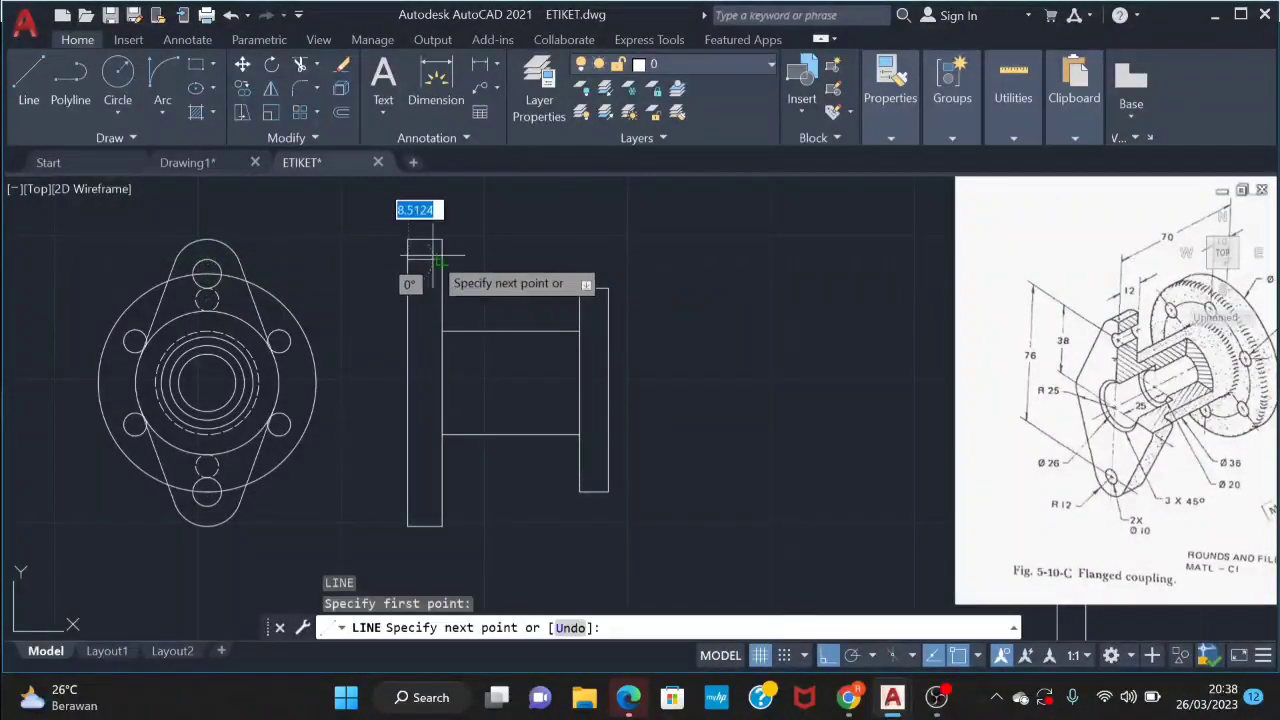
pyautogui.write('12')
pyautogui.click(432, 262)
pyautogui.press('Escape')
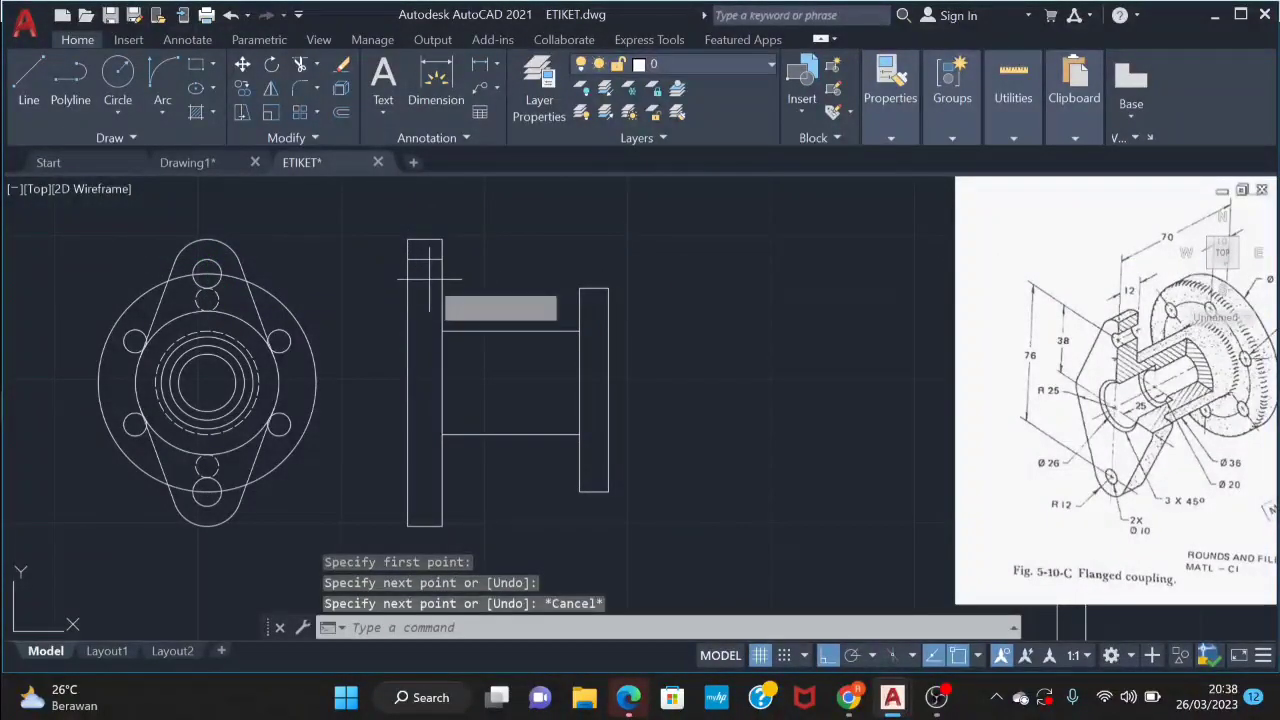
pyautogui.press('Return')
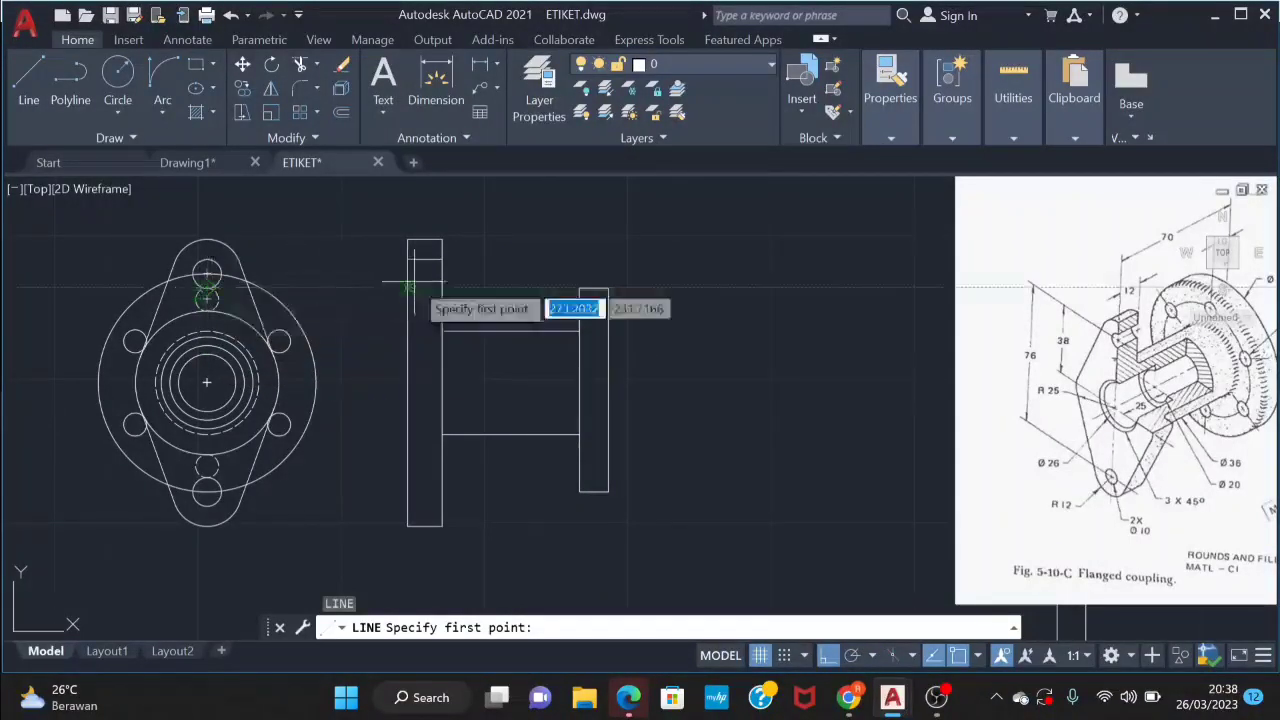
pyautogui.click(408, 287)
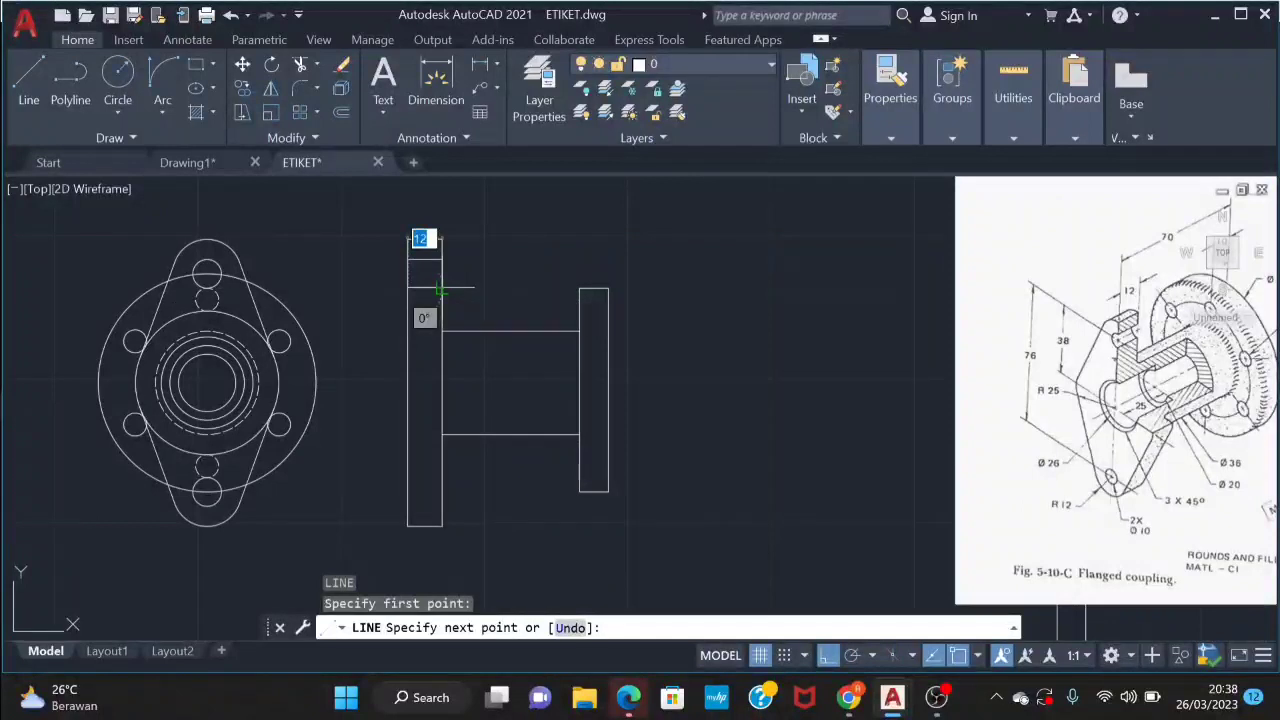
pyautogui.click(440, 288)
pyautogui.press('Escape')
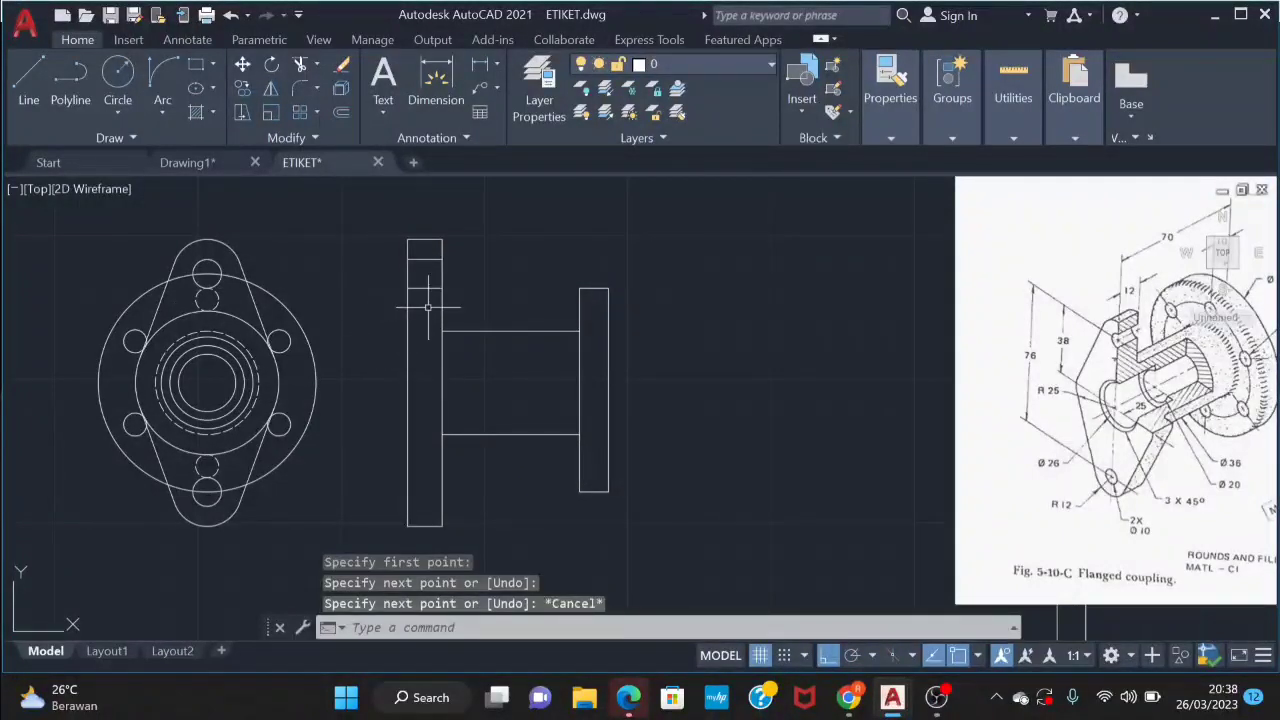
# Mirror the two hole-edge lines about the flange's centre axis, keeping the originals
pyautogui.click(428, 307)
pyautogui.press('Escape')
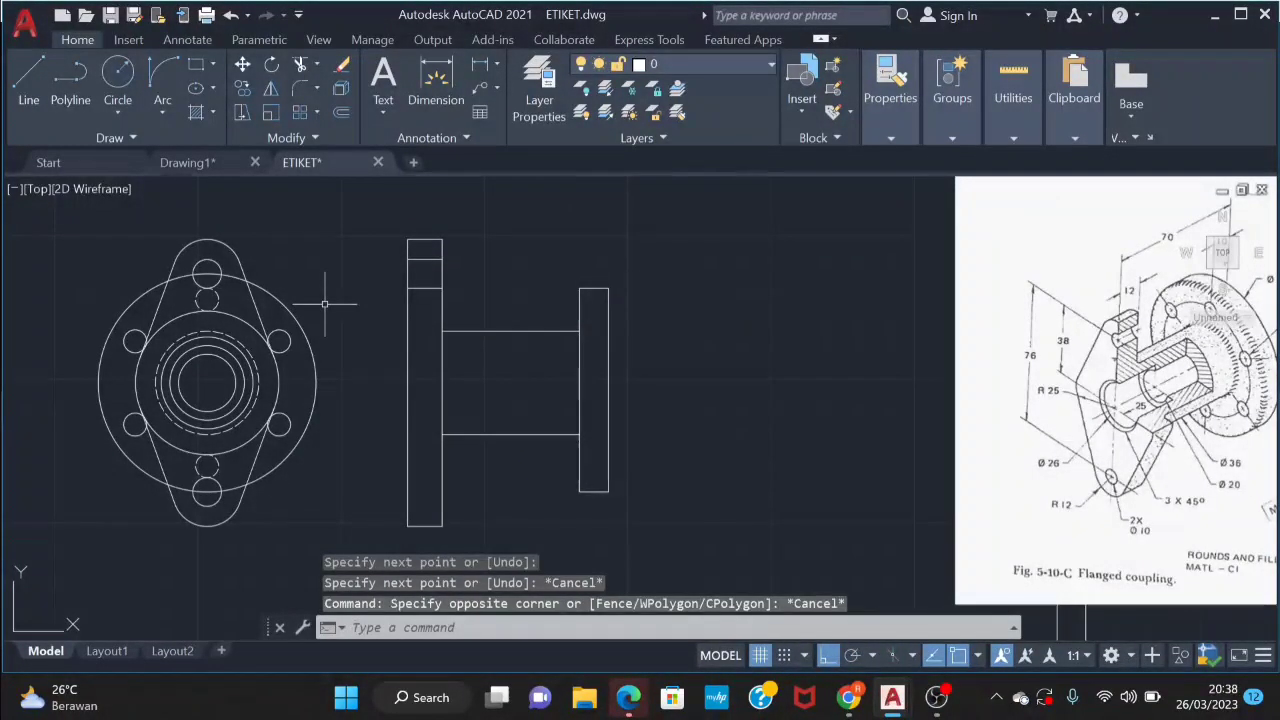
pyautogui.click(436, 314)
pyautogui.click(408, 255)
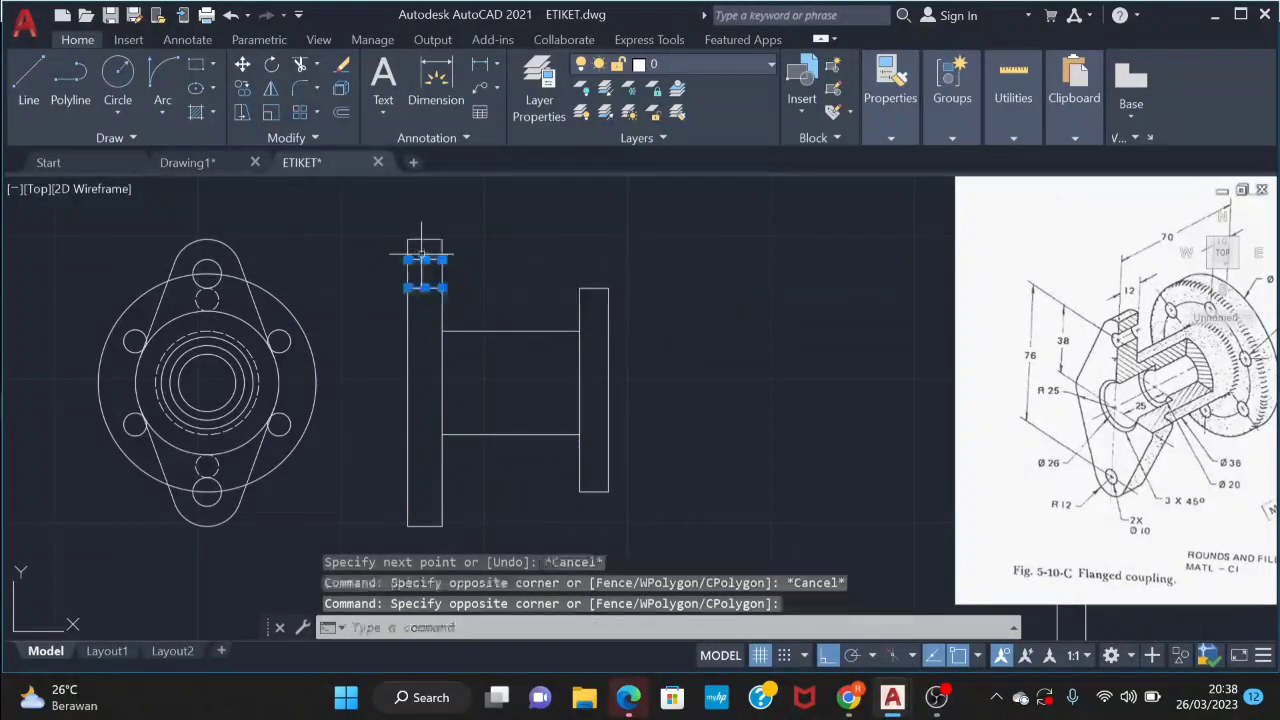
pyautogui.write('mi')
pyautogui.press('Return')
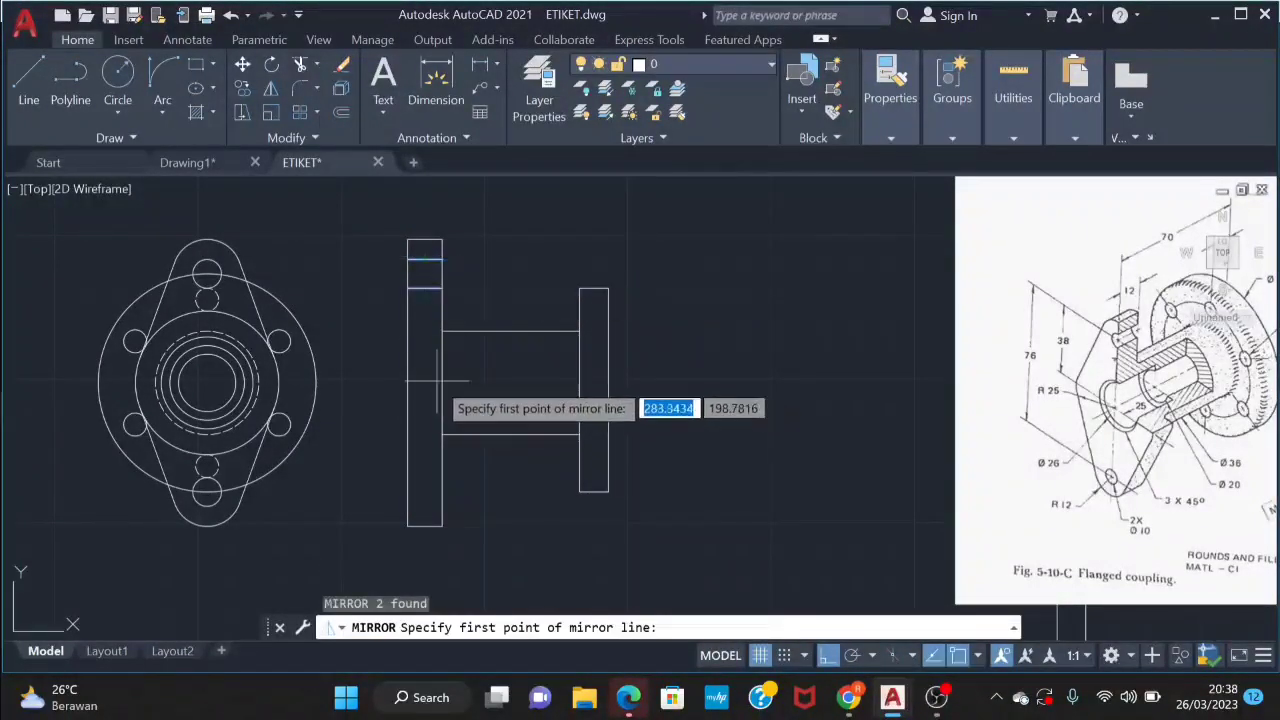
pyautogui.click(442, 382)
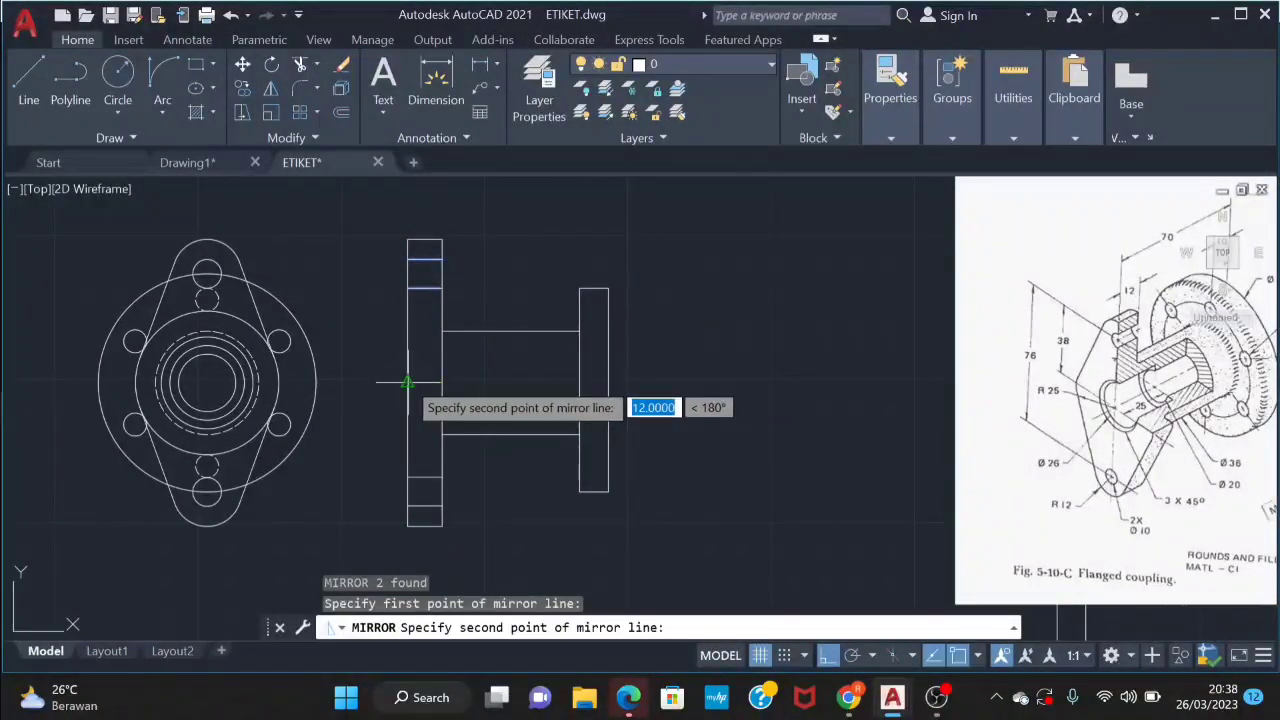
pyautogui.click(414, 381)
pyautogui.click(449, 456)
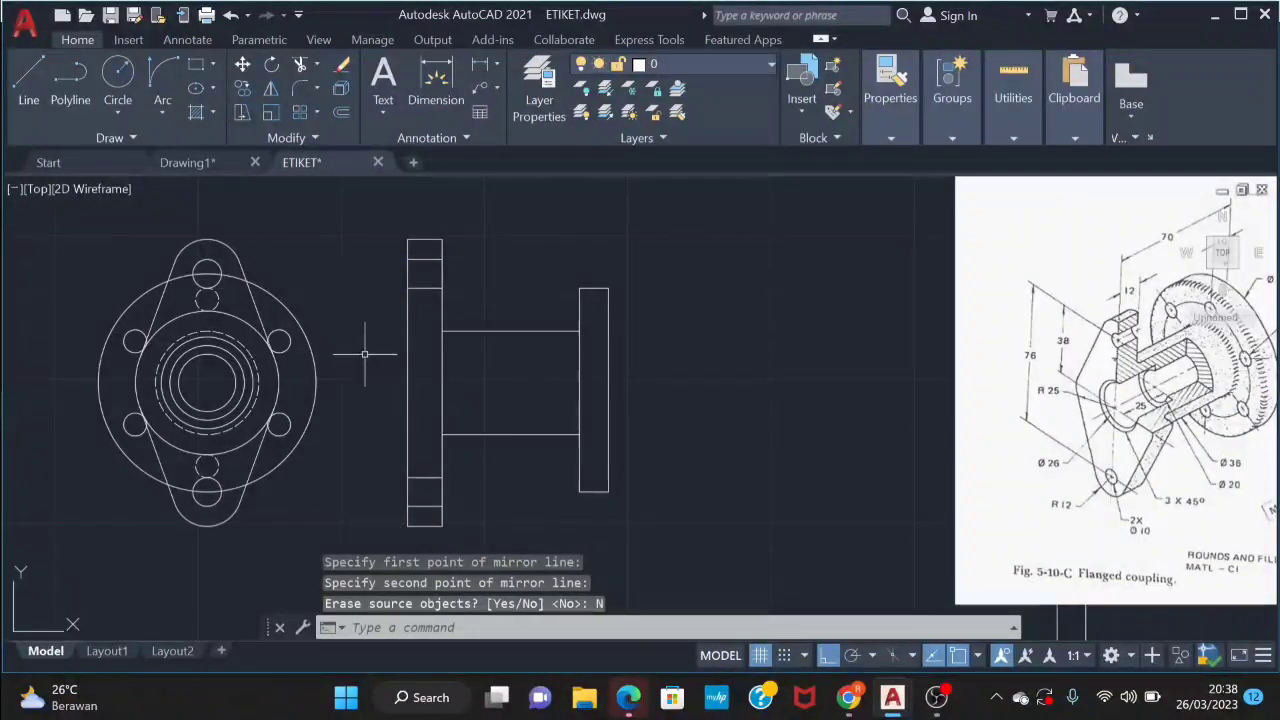
pyautogui.write('l')
pyautogui.press('Return')
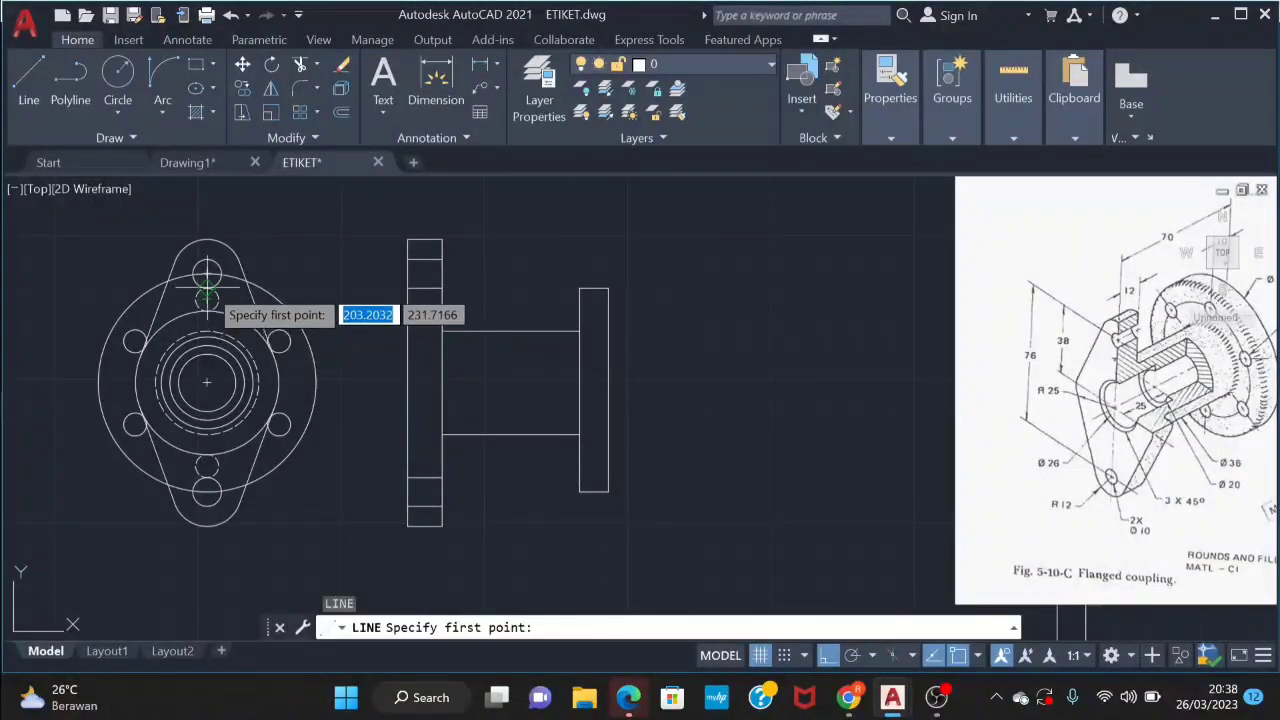
# Draw the hole-edge lines across the top of the right-end plate
pyautogui.click(579, 298)
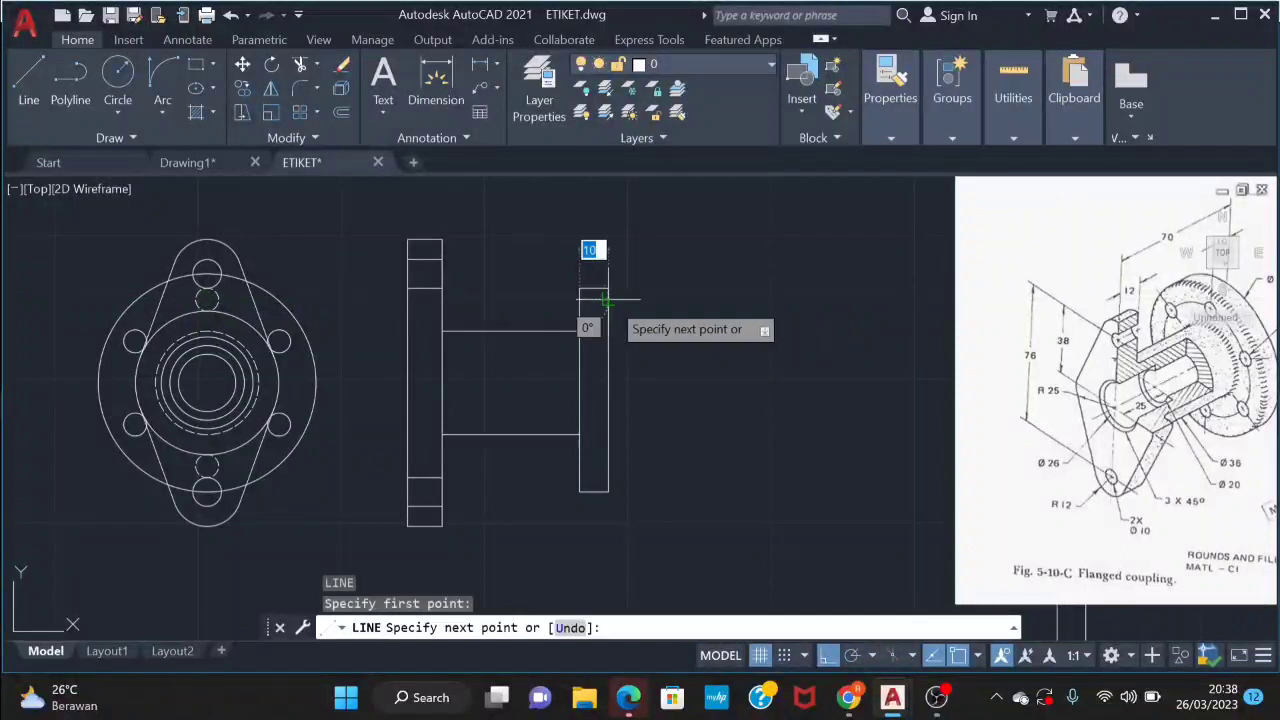
pyautogui.press('Escape')
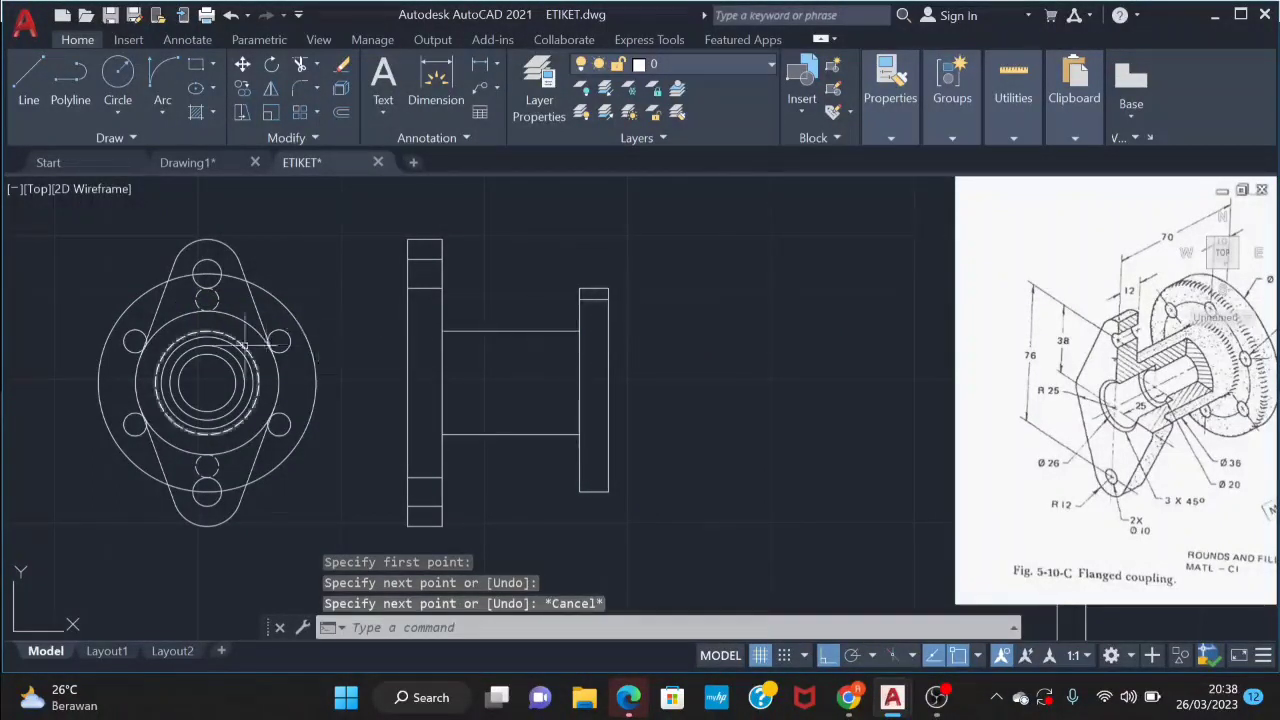
pyautogui.press('Return')
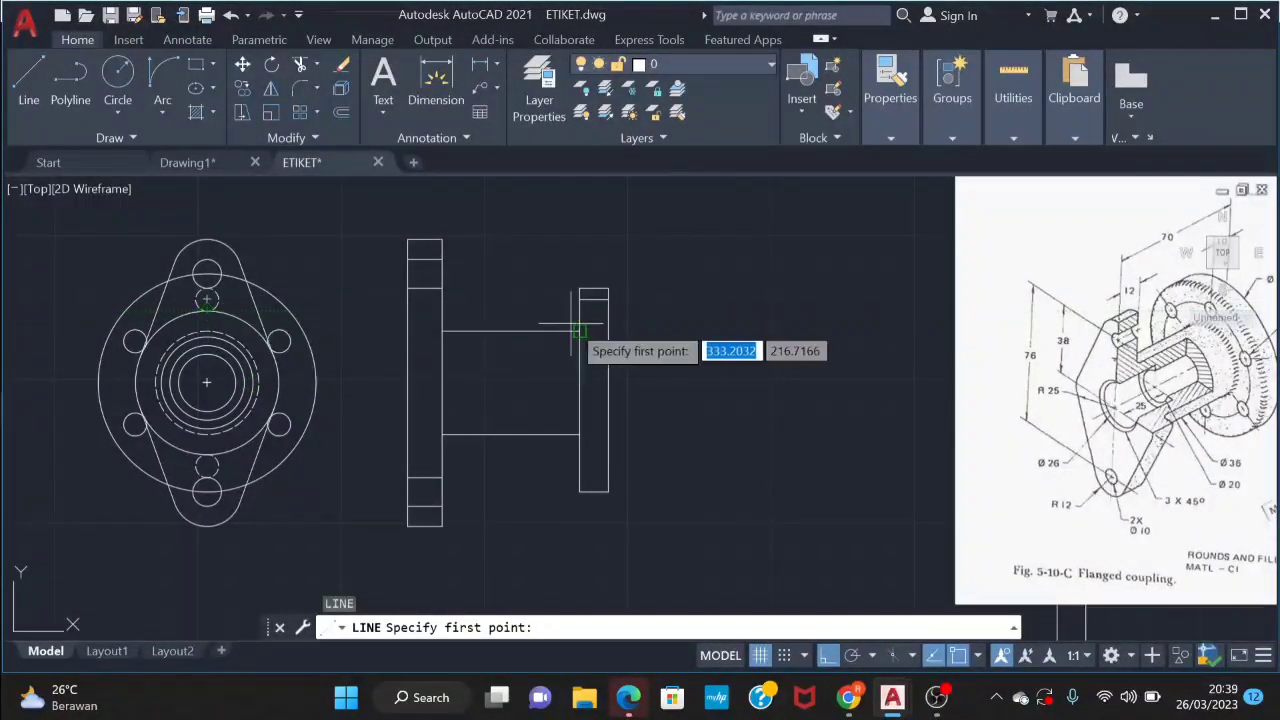
pyautogui.click(606, 290)
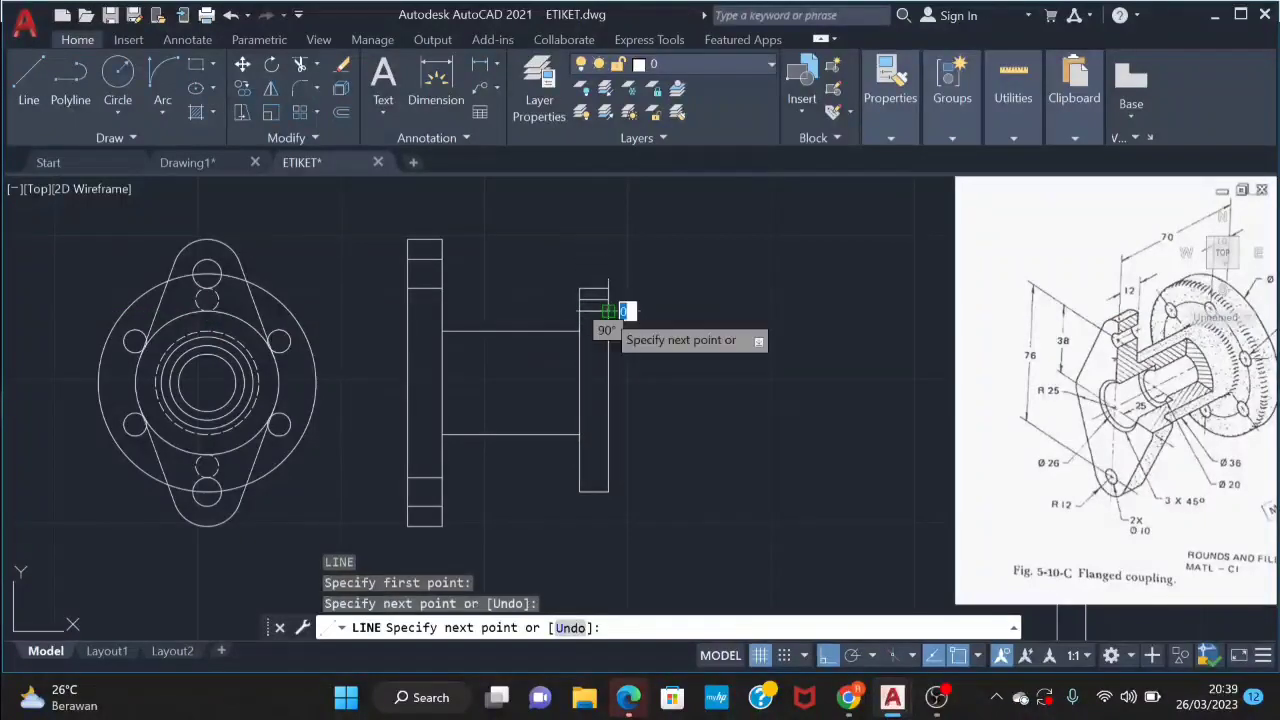
pyautogui.press('Escape')
pyautogui.press('Return')
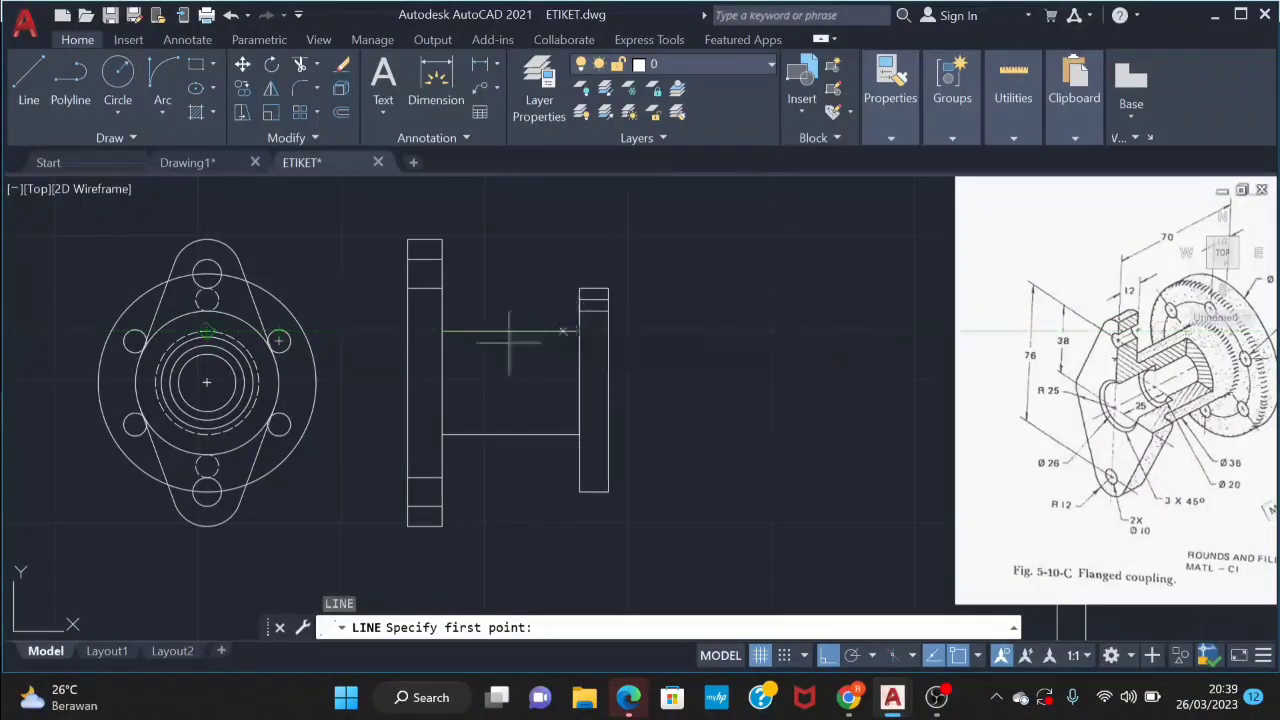
pyautogui.press('Escape')
pyautogui.press('Return')
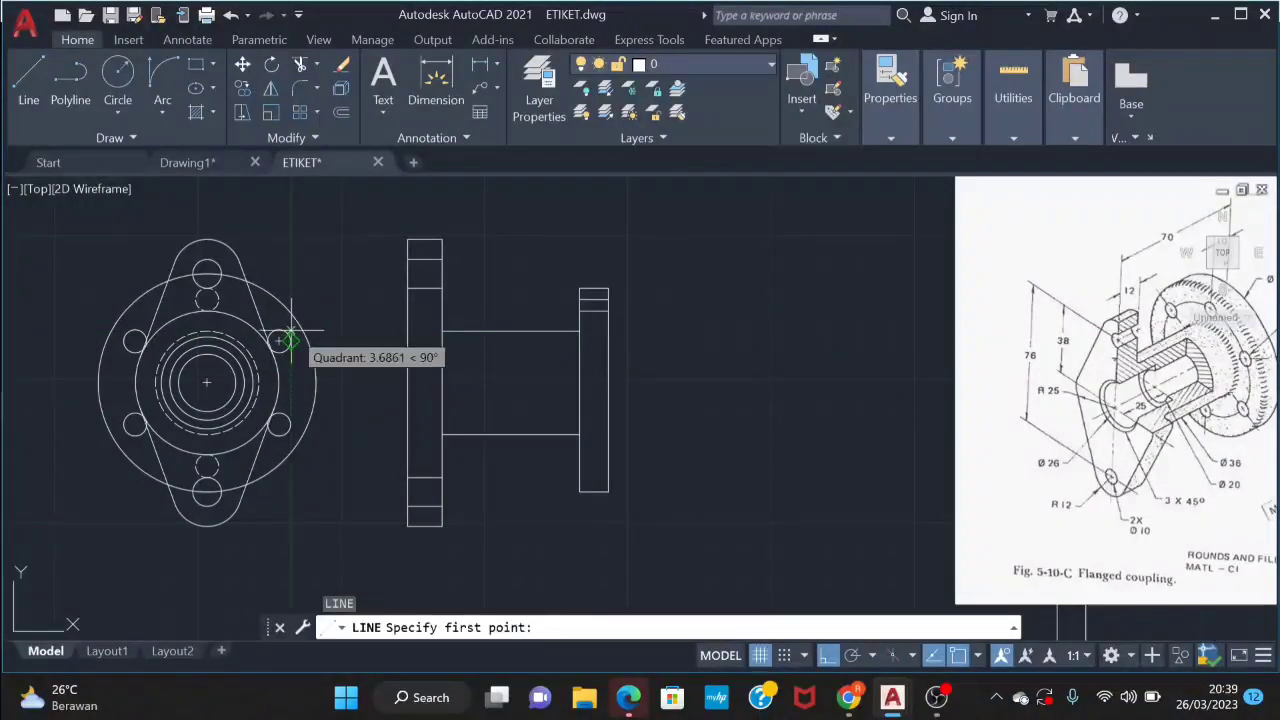
pyautogui.click(605, 331)
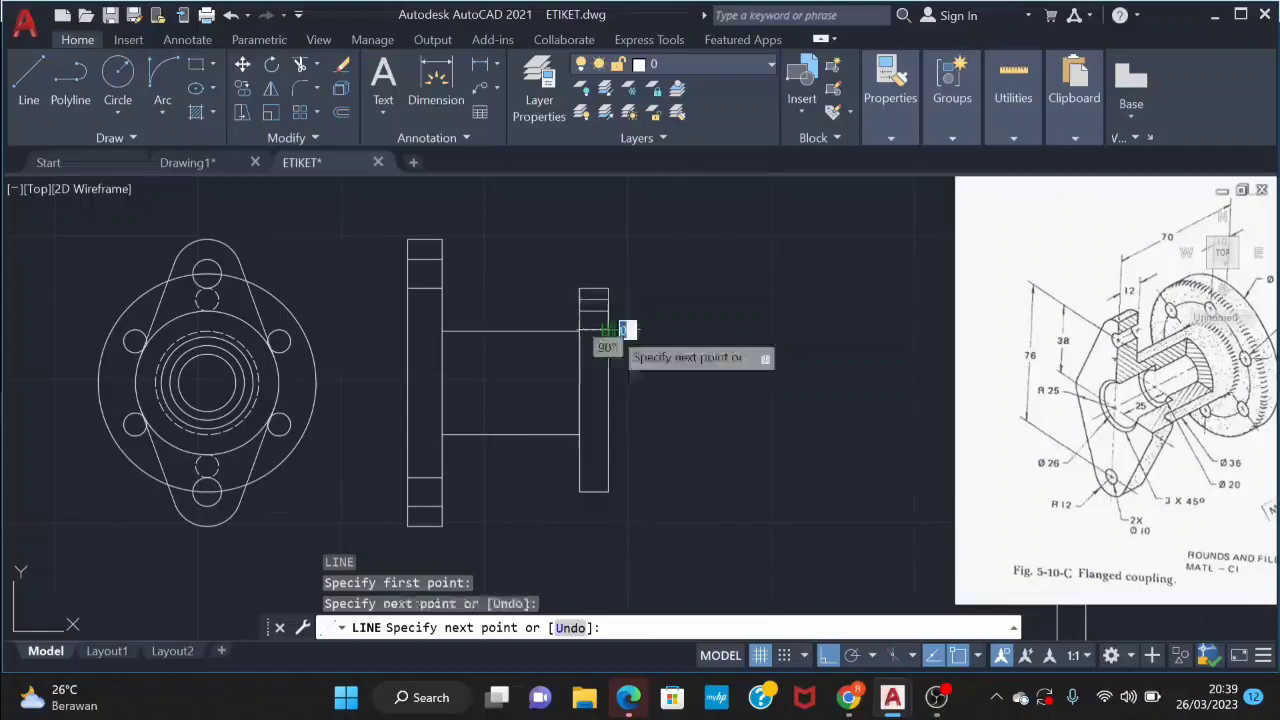
pyautogui.press('Escape')
pyautogui.press('Return')
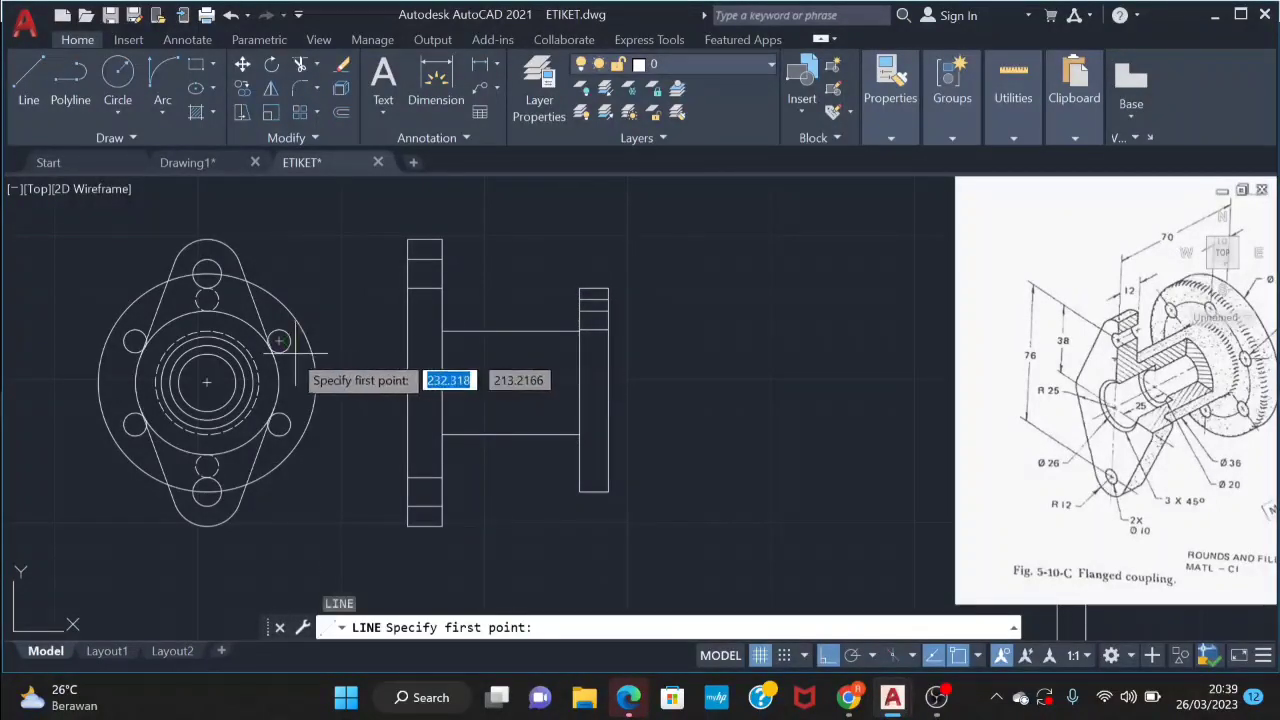
pyautogui.click(579, 352)
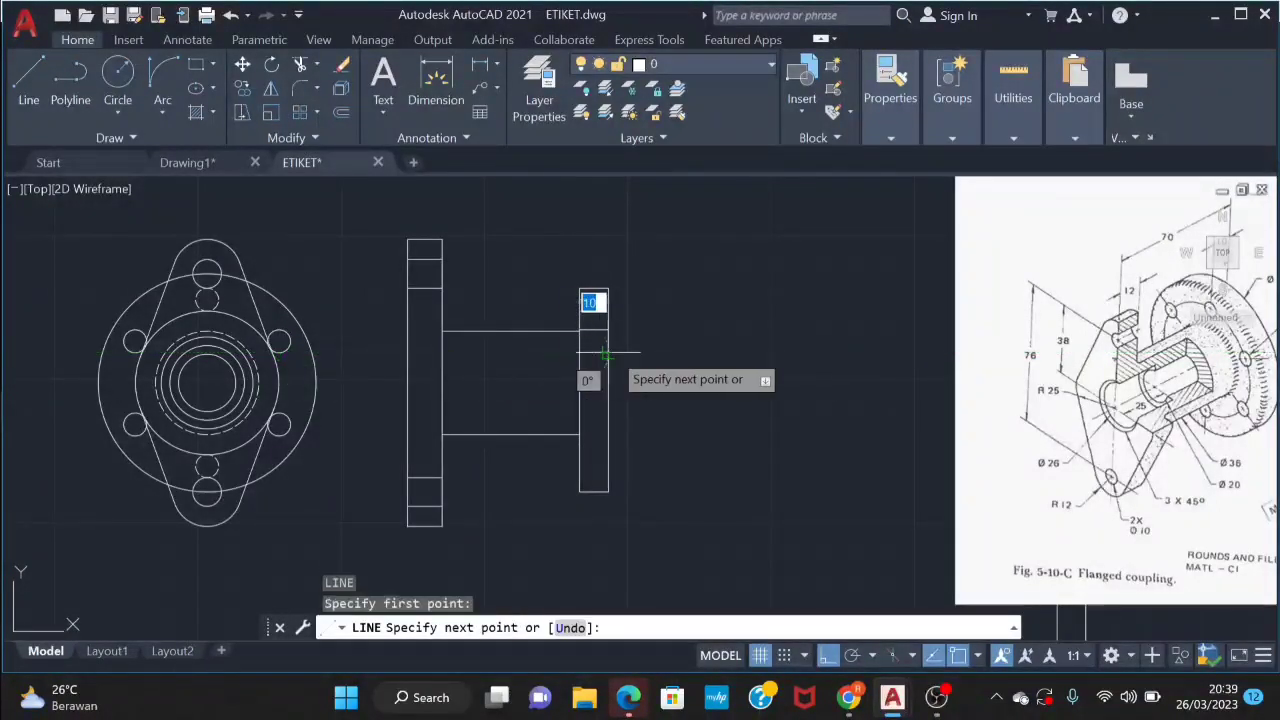
pyautogui.click(608, 352)
pyautogui.press('Escape')
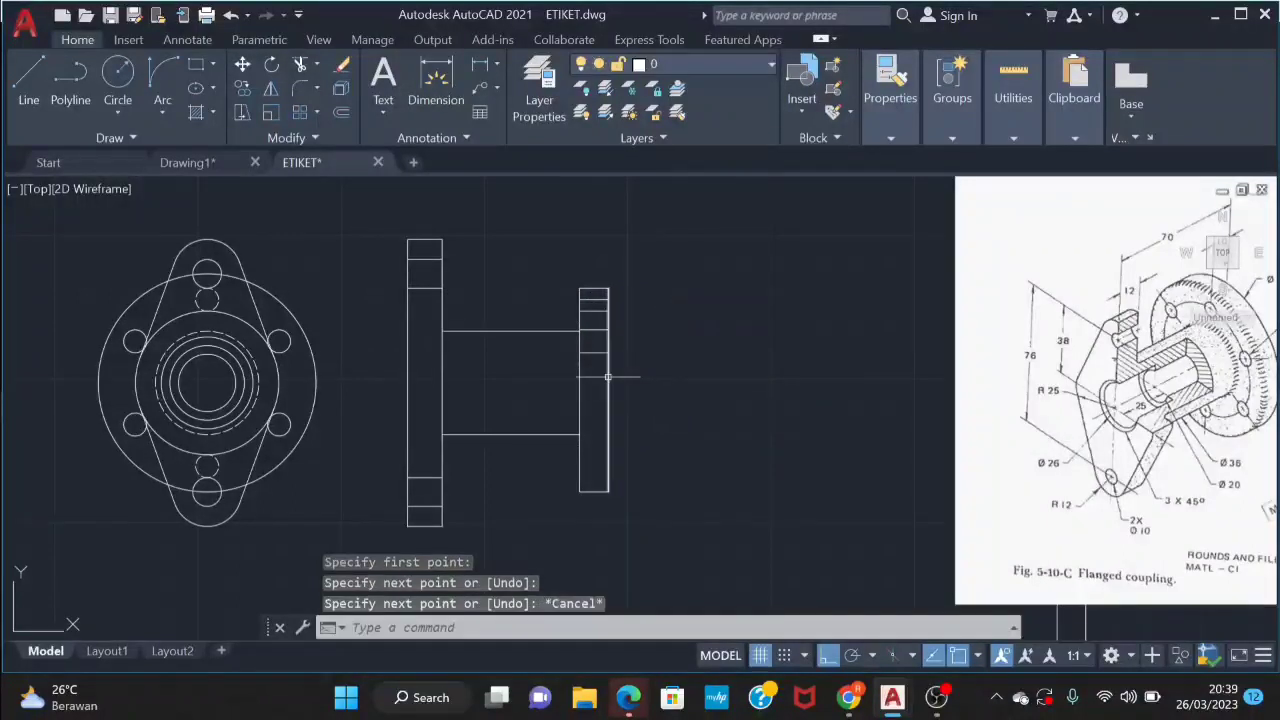
# Mirror the right plate's four hole lines about its midpoint, keeping the originals
pyautogui.click(601, 371)
pyautogui.click(587, 296)
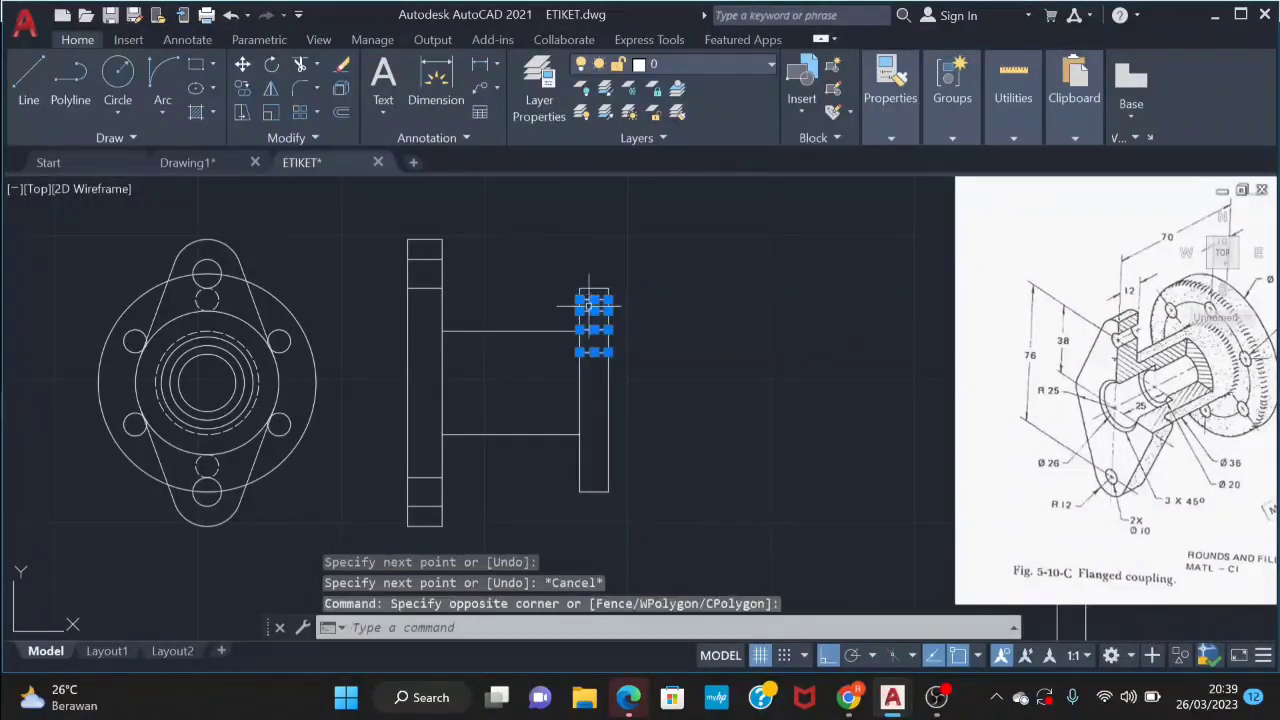
pyautogui.press('space')
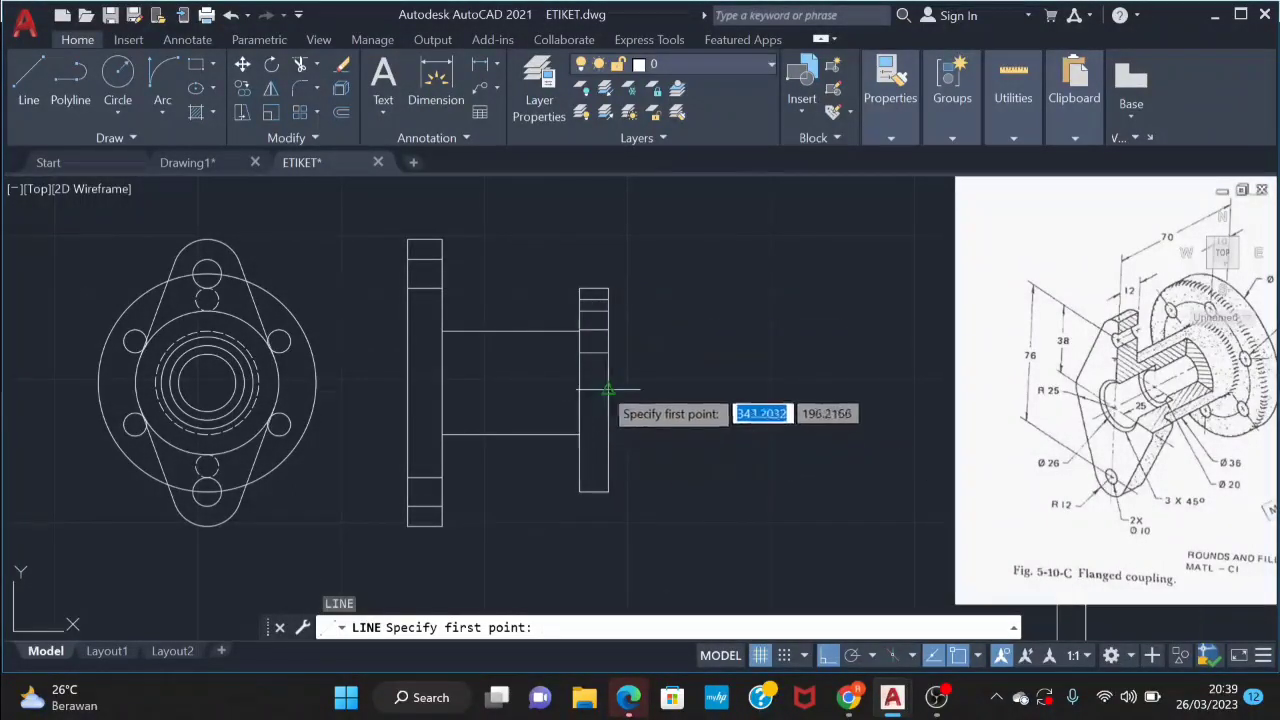
pyautogui.click(608, 390)
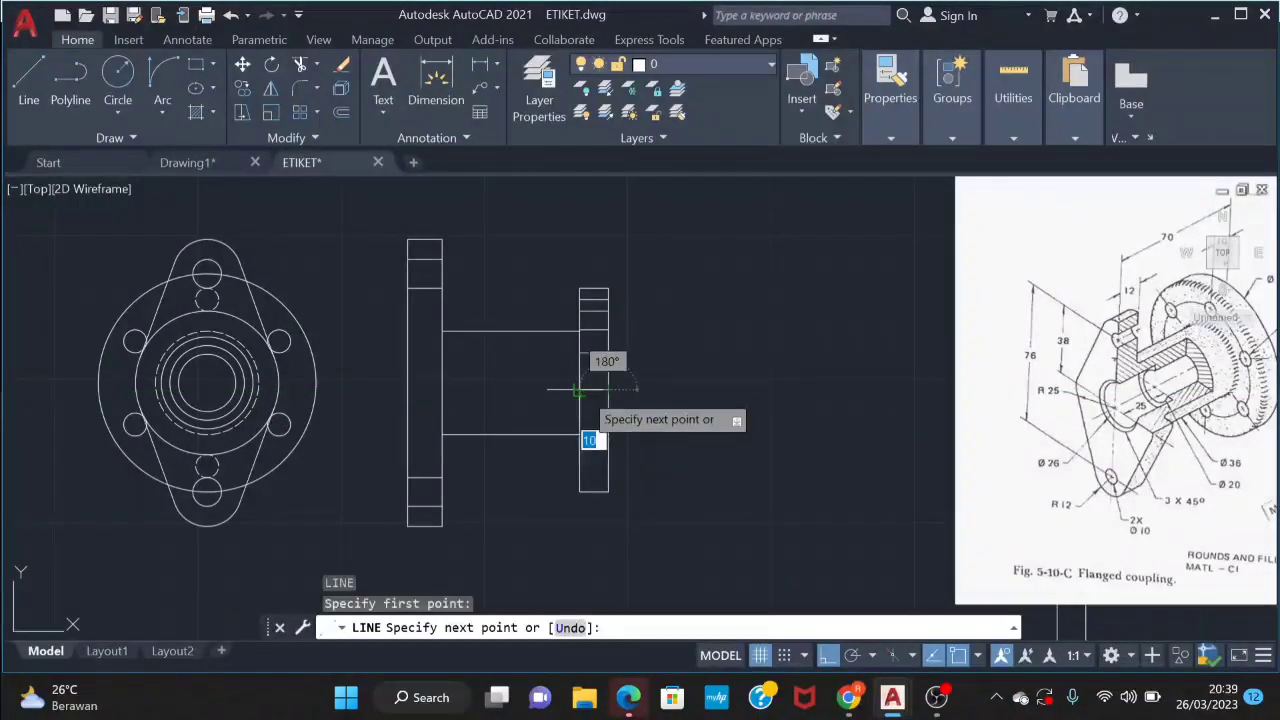
pyautogui.press('Escape')
pyautogui.write('mi')
pyautogui.press('Return')
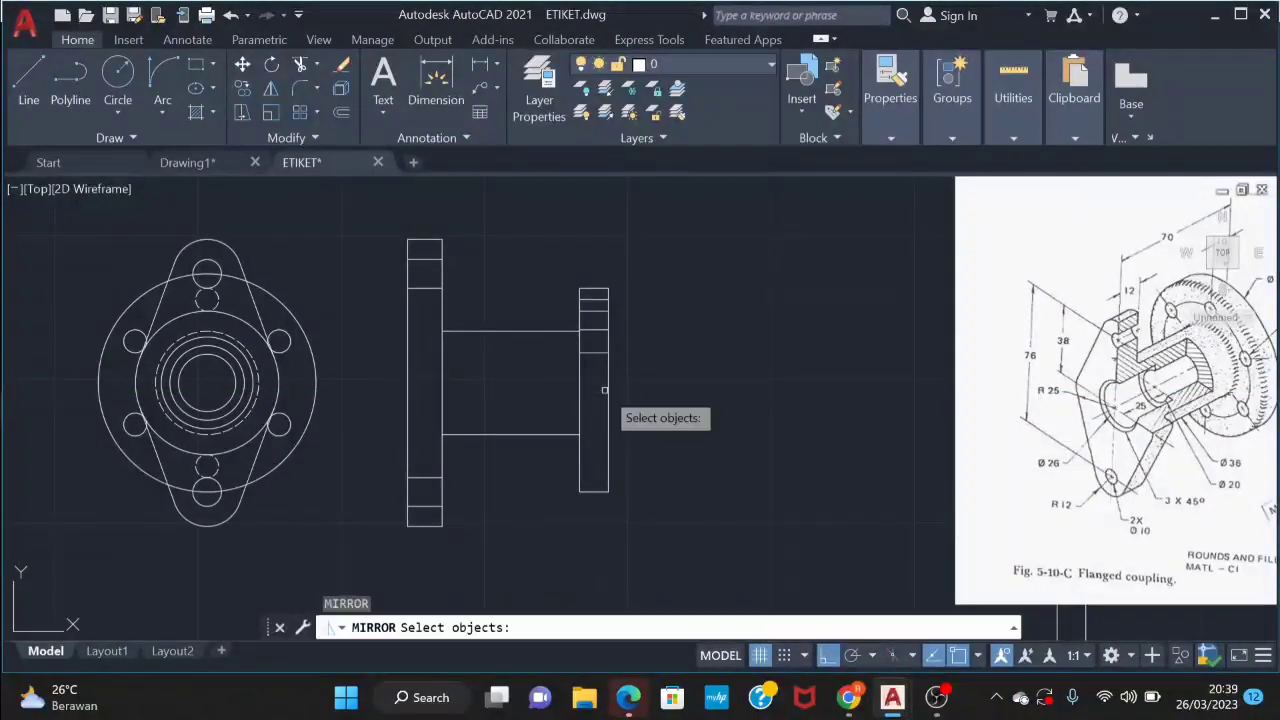
pyautogui.click(600, 360)
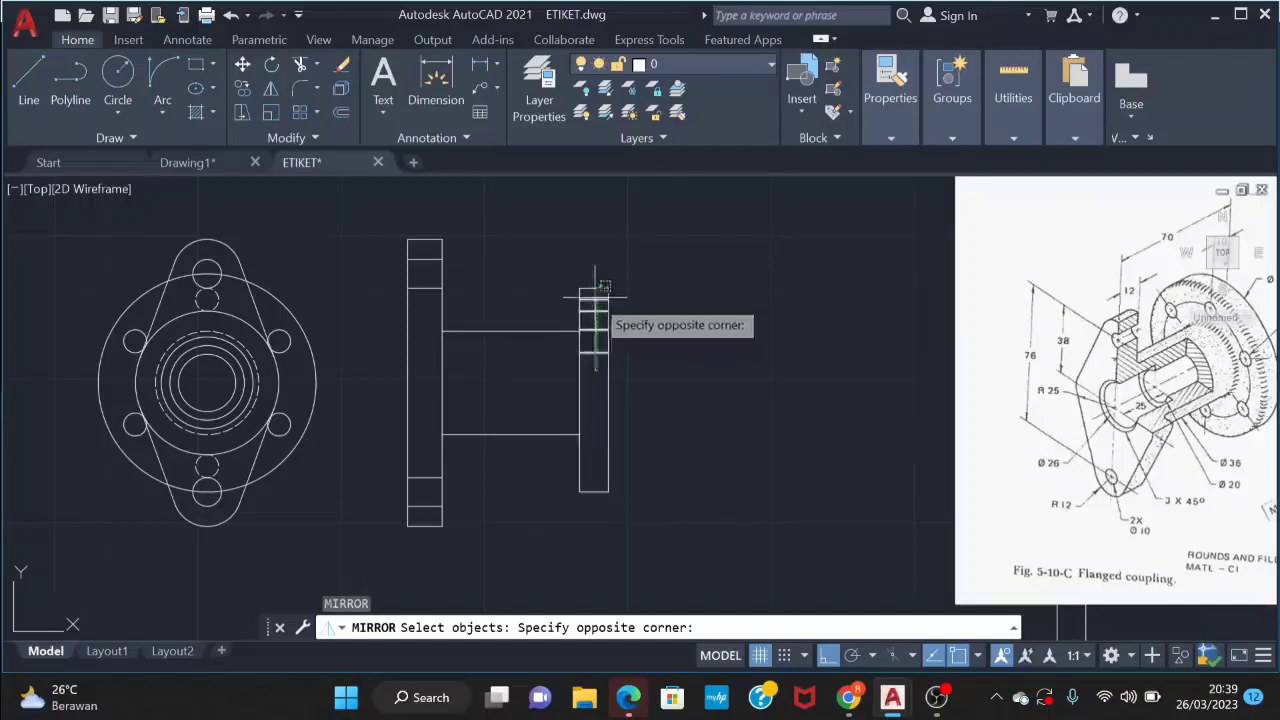
pyautogui.click(594, 298)
pyautogui.press('Return')
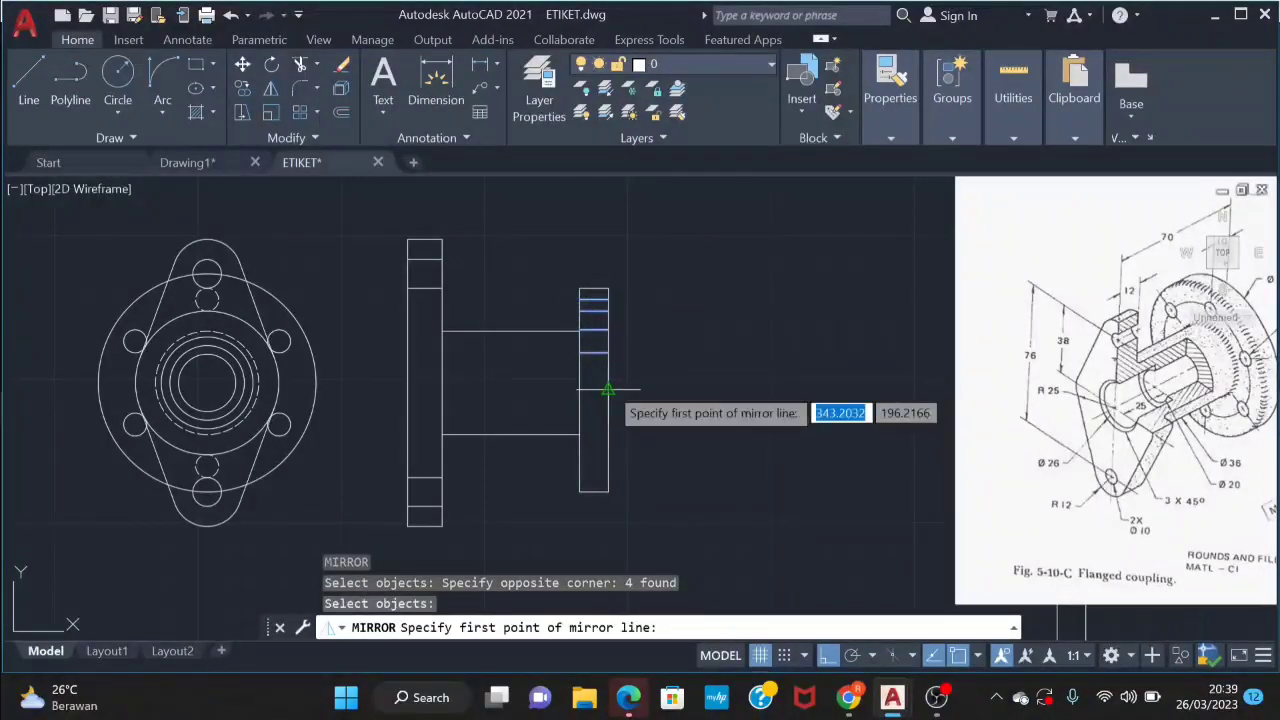
pyautogui.click(605, 386)
pyautogui.click(568, 405)
pyautogui.press('Return')
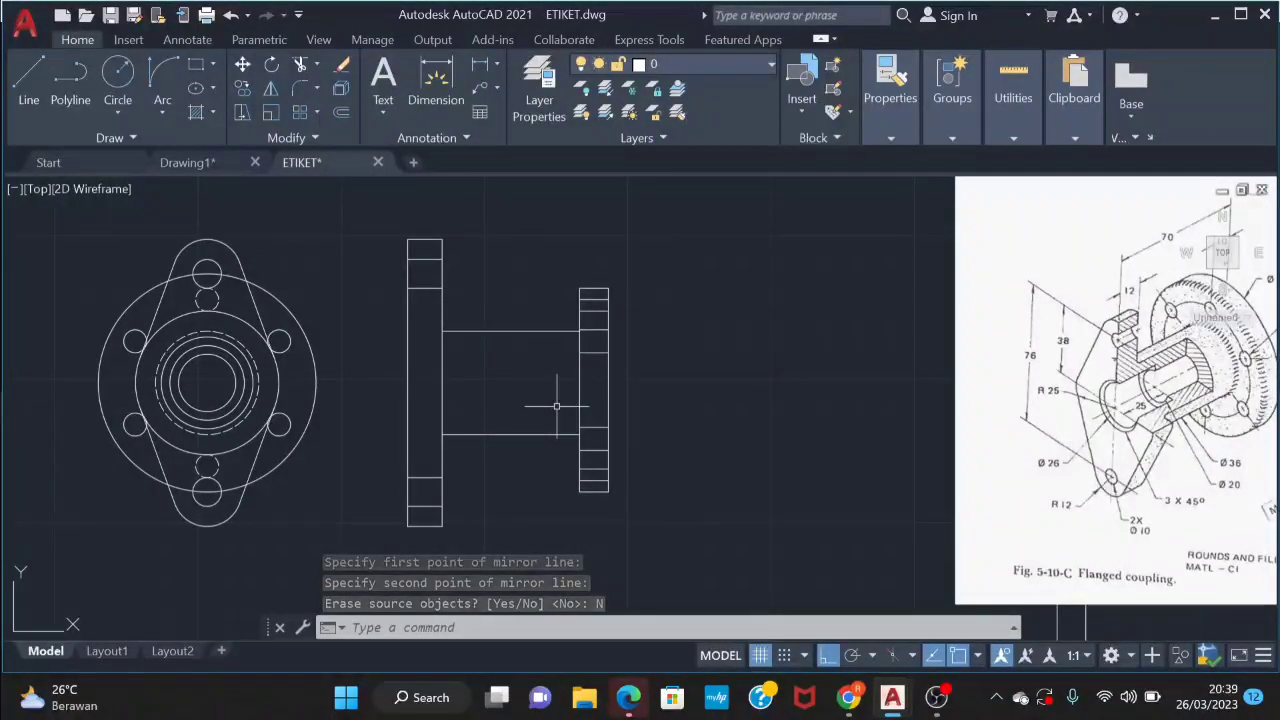
pyautogui.click(595, 486)
# Give the hole lines on both flanges the ACAD_ISO02 dashed hidden linetype
pyautogui.click(592, 280)
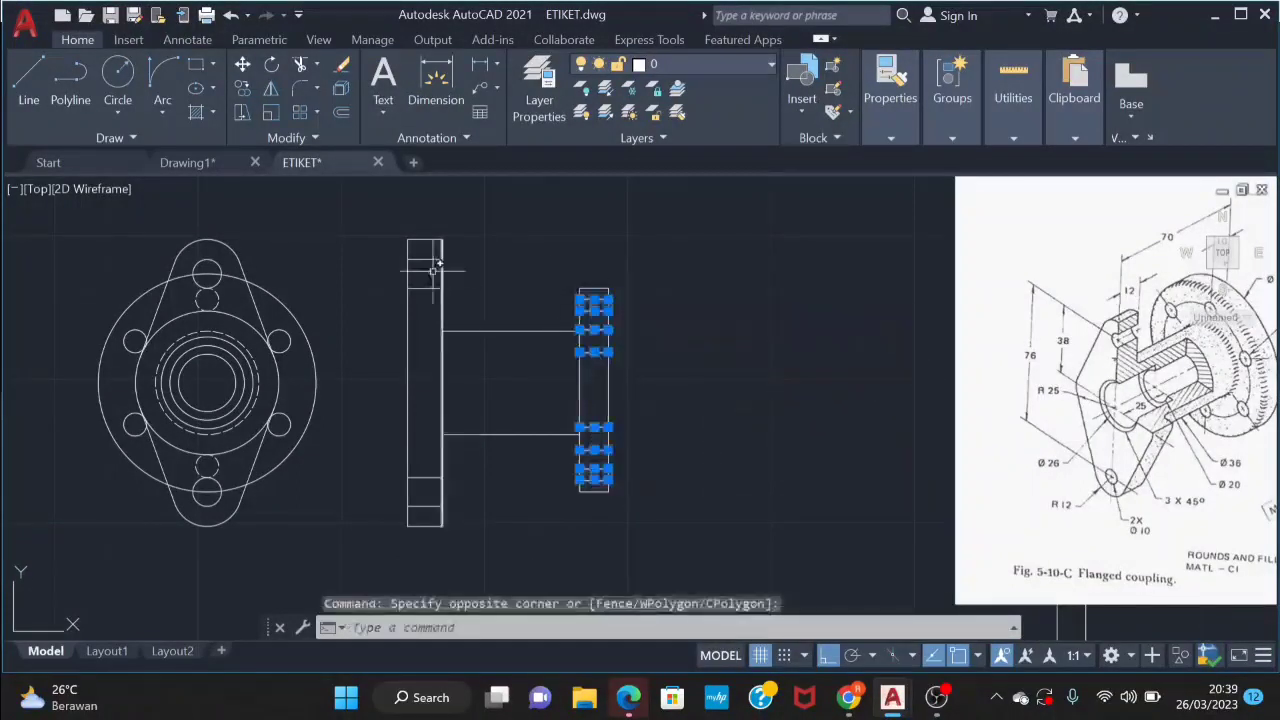
pyautogui.click(432, 250)
pyautogui.click(395, 524)
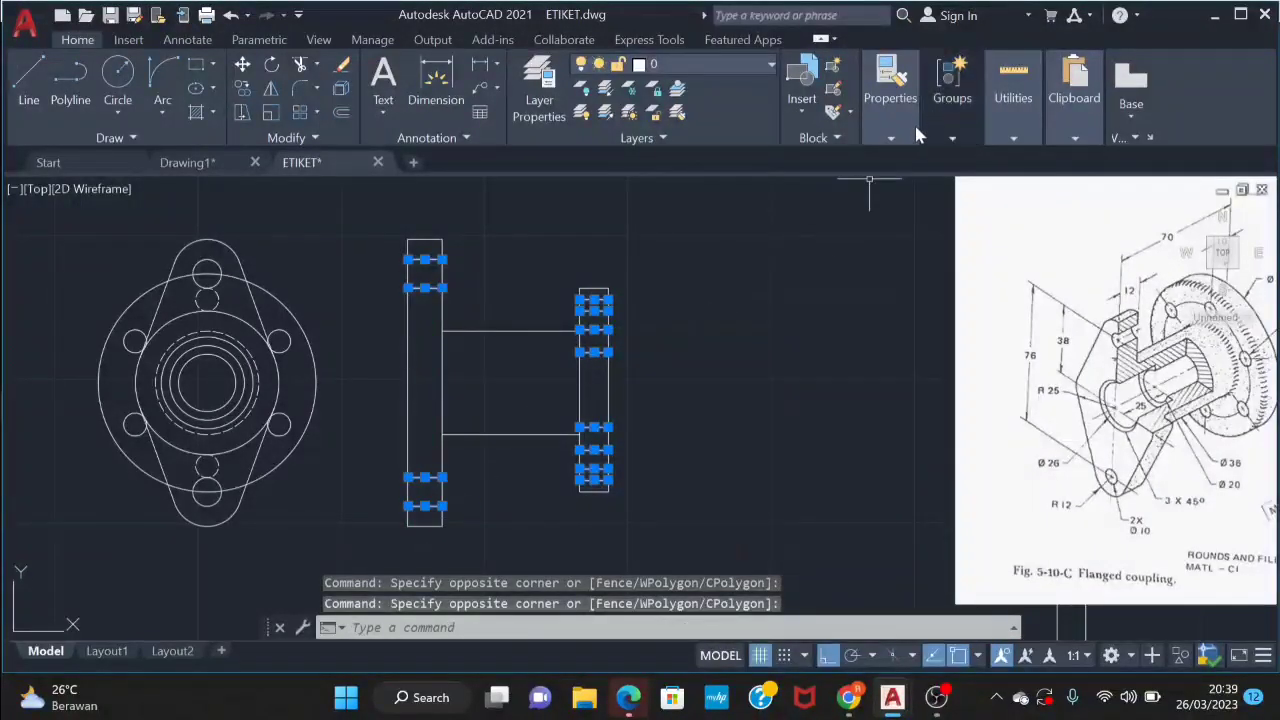
pyautogui.click(890, 80)
pyautogui.click(965, 215)
pyautogui.click(1018, 283)
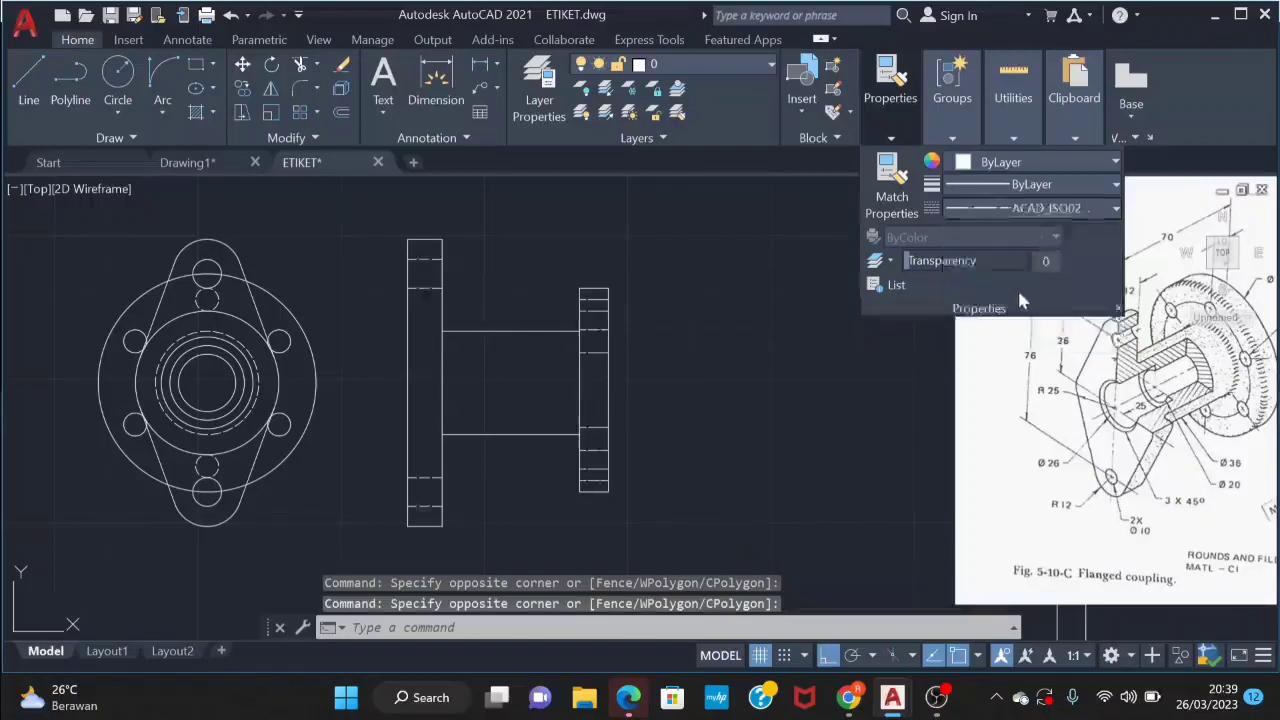
pyautogui.click(821, 291)
pyautogui.press('Escape')
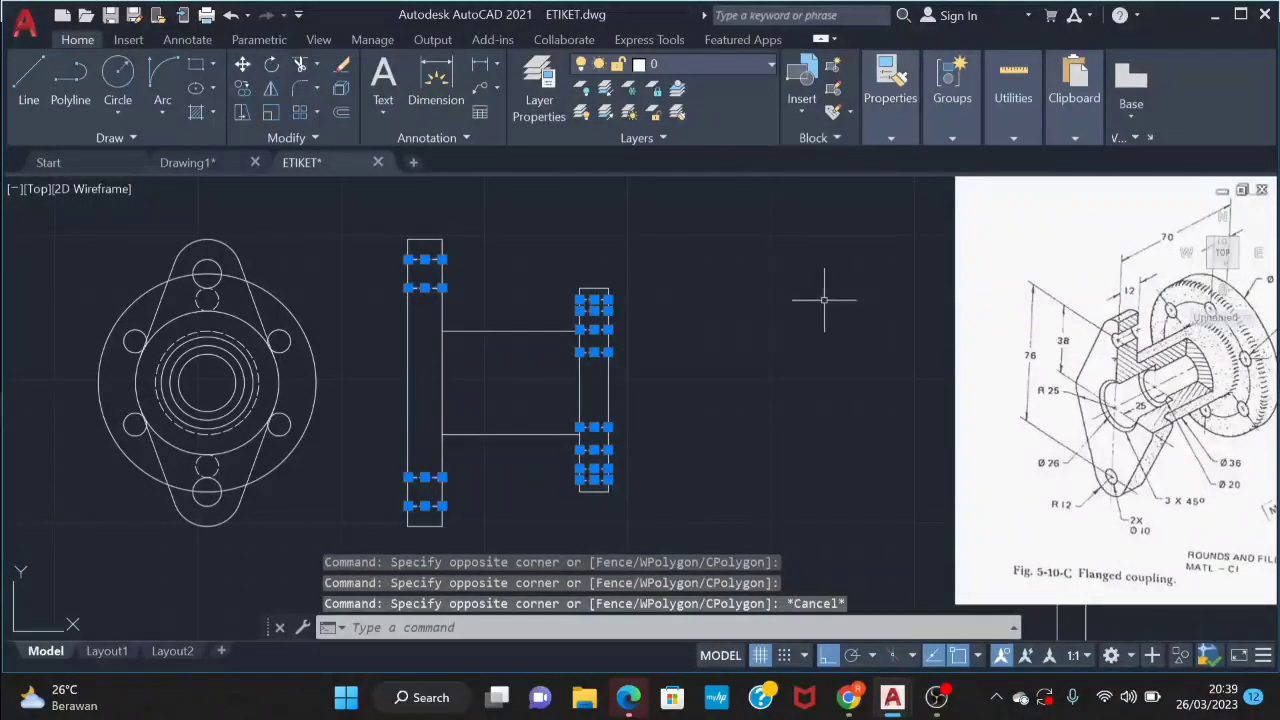
pyautogui.press('Escape')
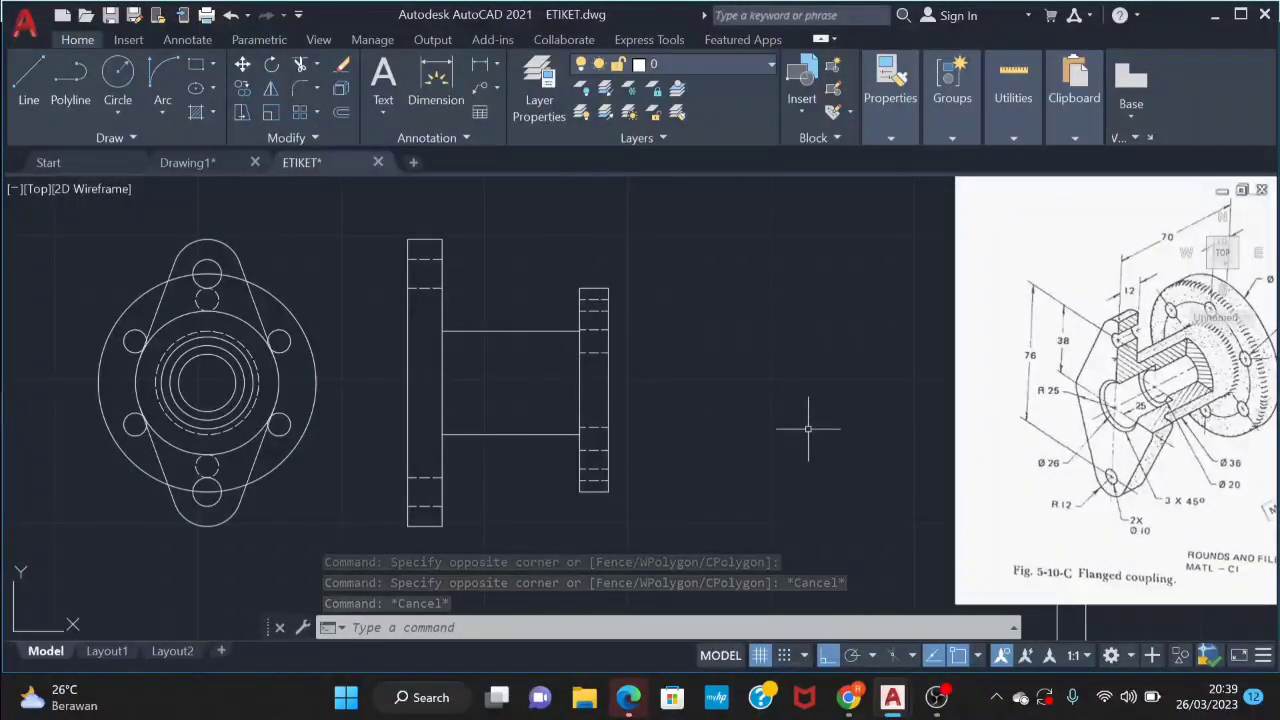
pyautogui.write('l')
pyautogui.press('Return')
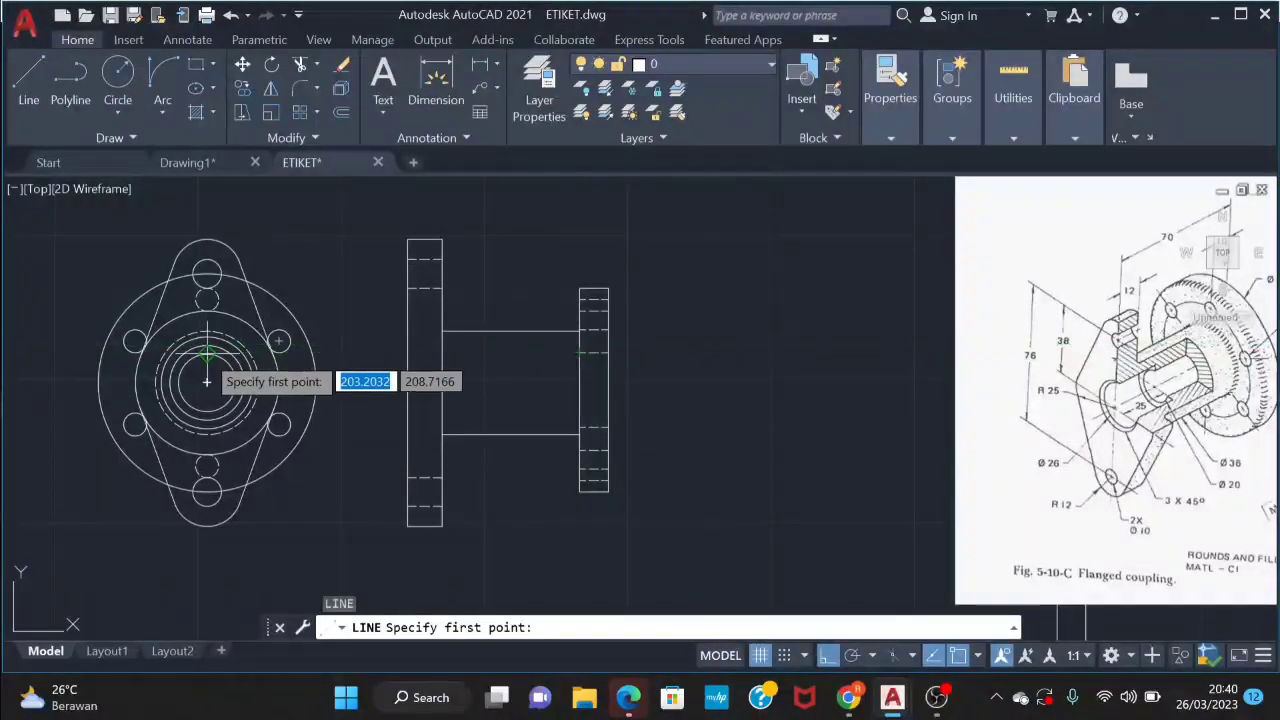
# Draw a projection line from the front view to the side view's edge
pyautogui.press('Escape')
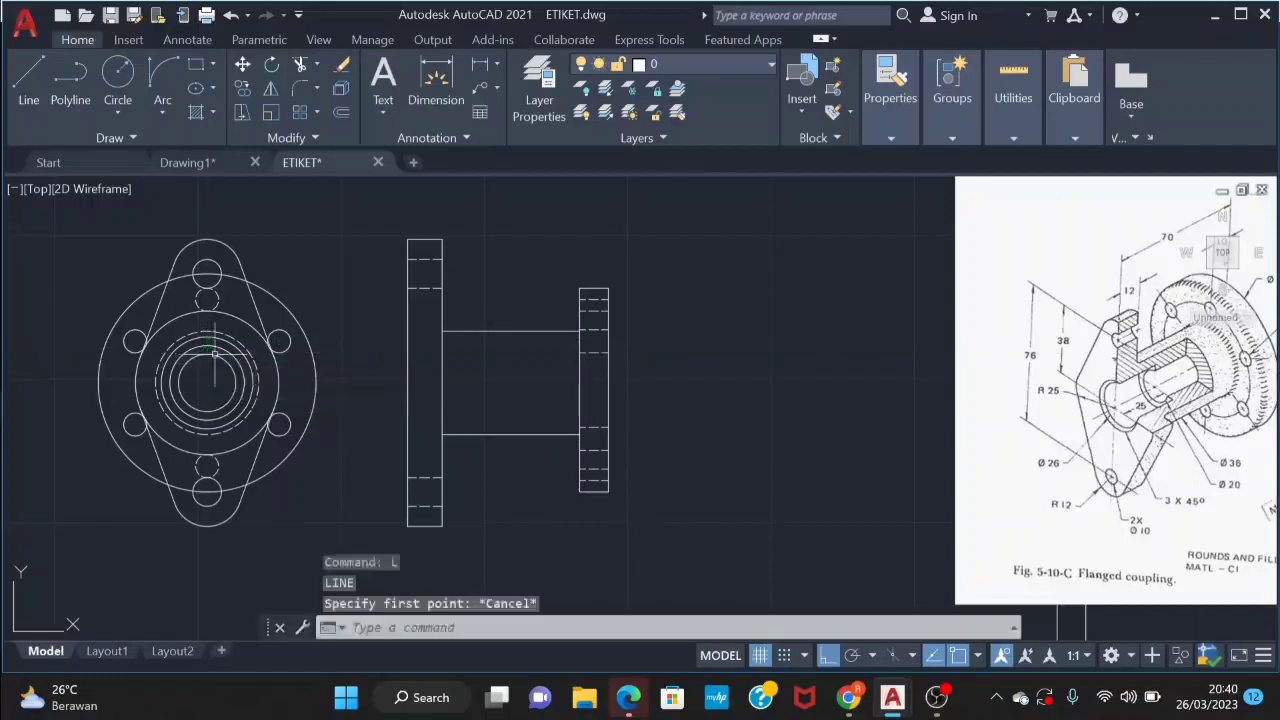
pyautogui.press('Return')
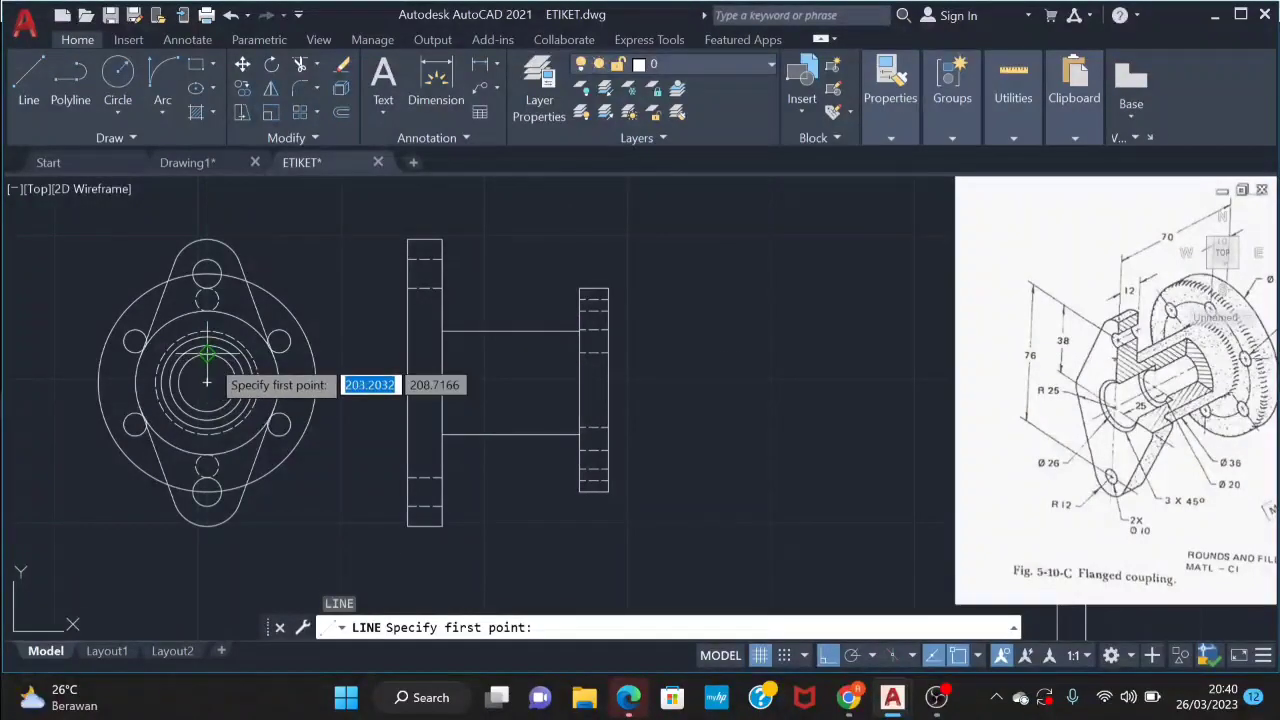
pyautogui.click(207, 355)
pyautogui.scroll(5, 577, 355)
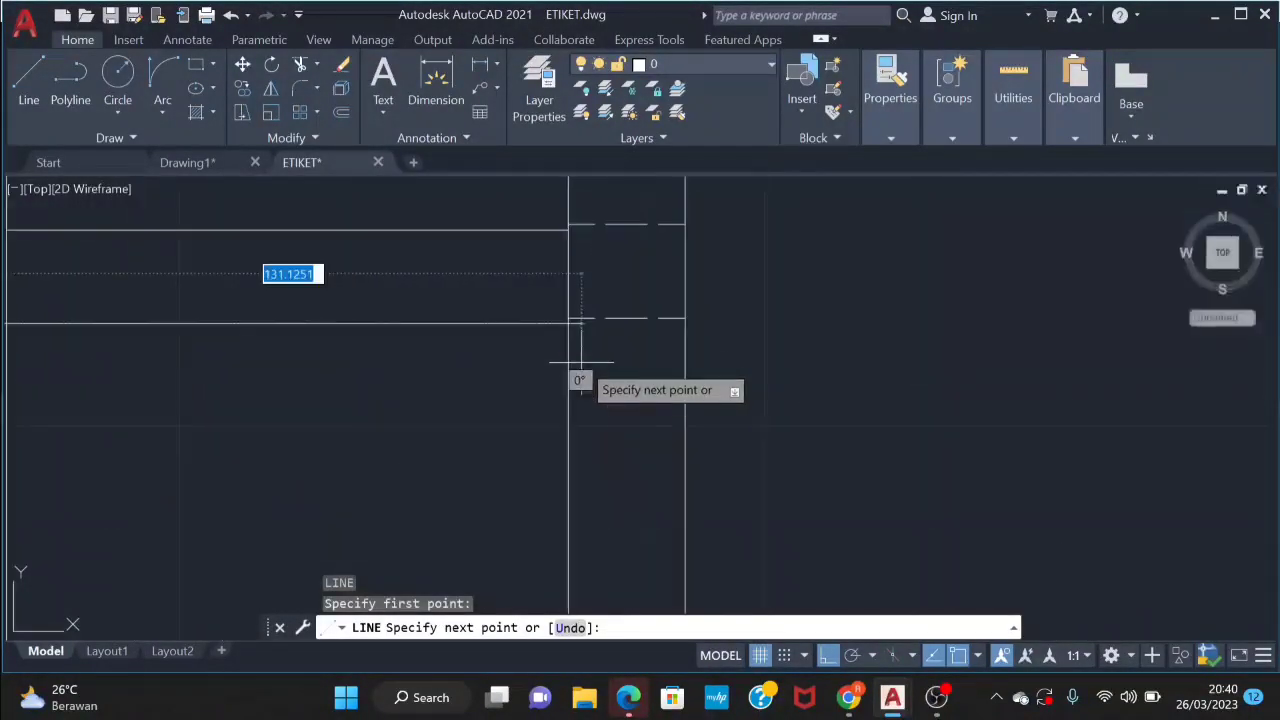
pyautogui.click(565, 323)
pyautogui.press('Escape')
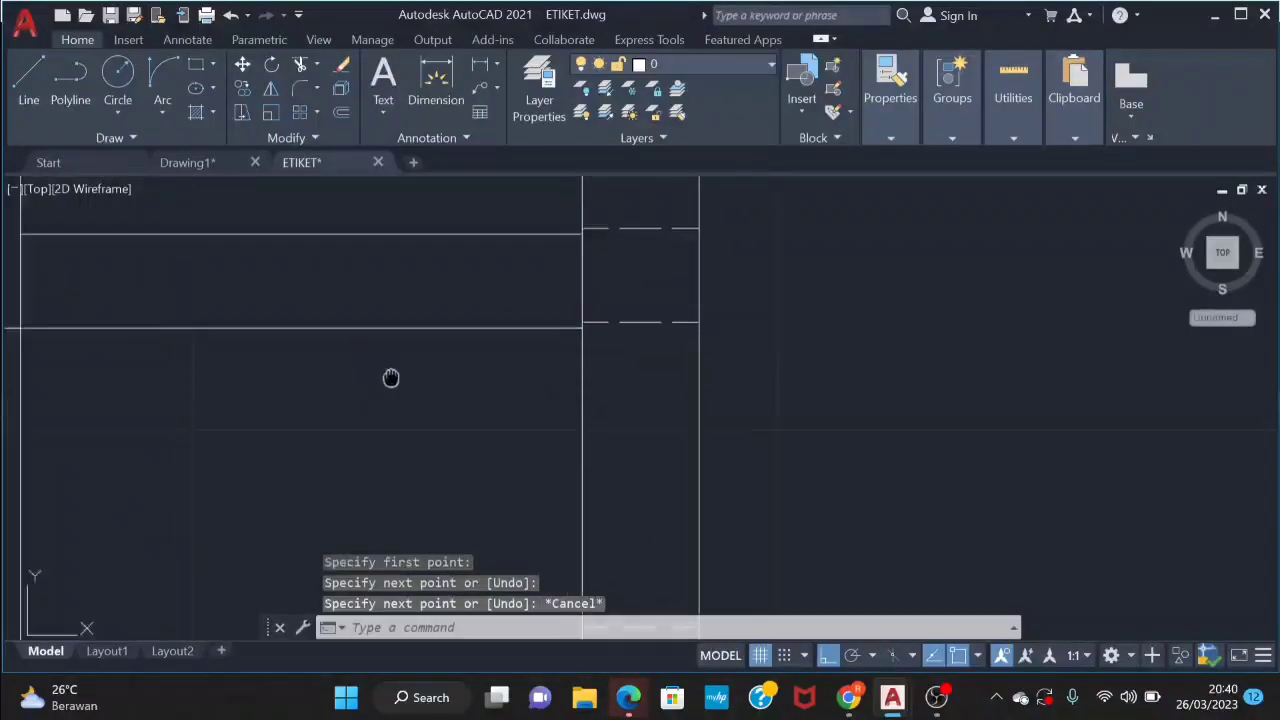
pyautogui.scroll(-2, 580, 370)
# Trim the projection line inside the hub and delete its leftover piece
pyautogui.write('tr')
pyautogui.press('Return')
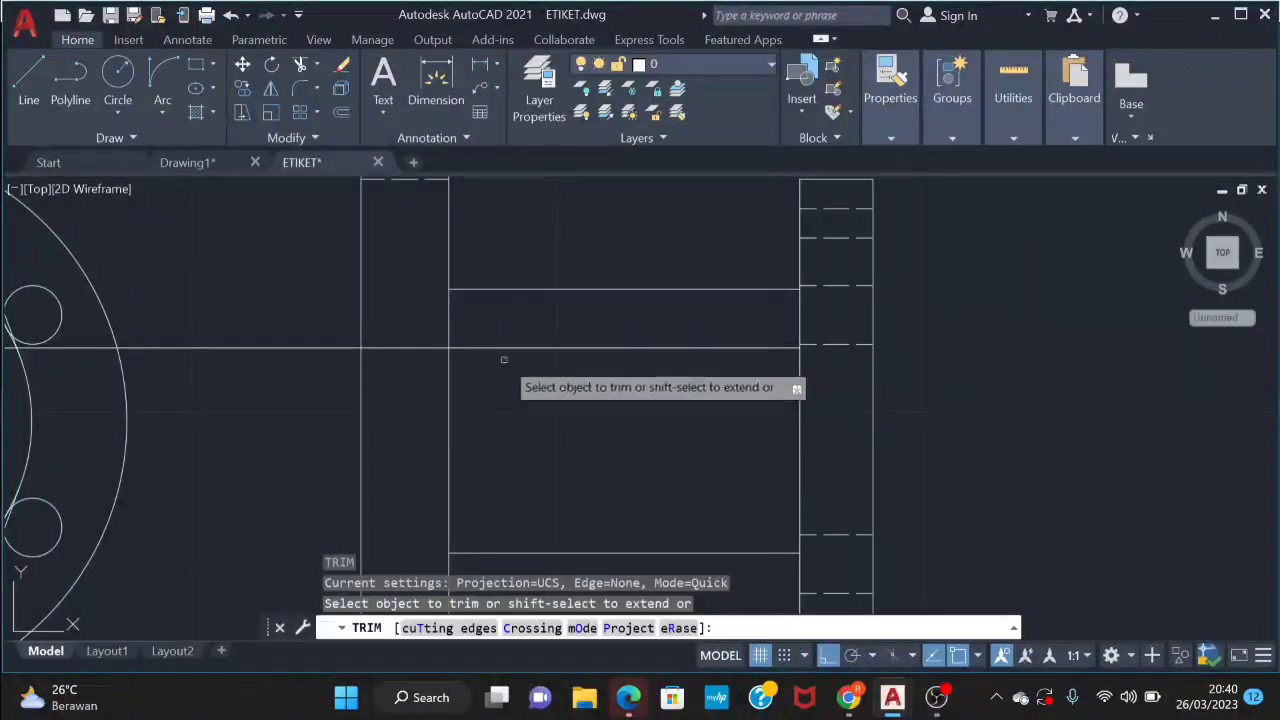
pyautogui.click(410, 330)
pyautogui.click(311, 374)
pyautogui.press('Return')
pyautogui.press('Escape')
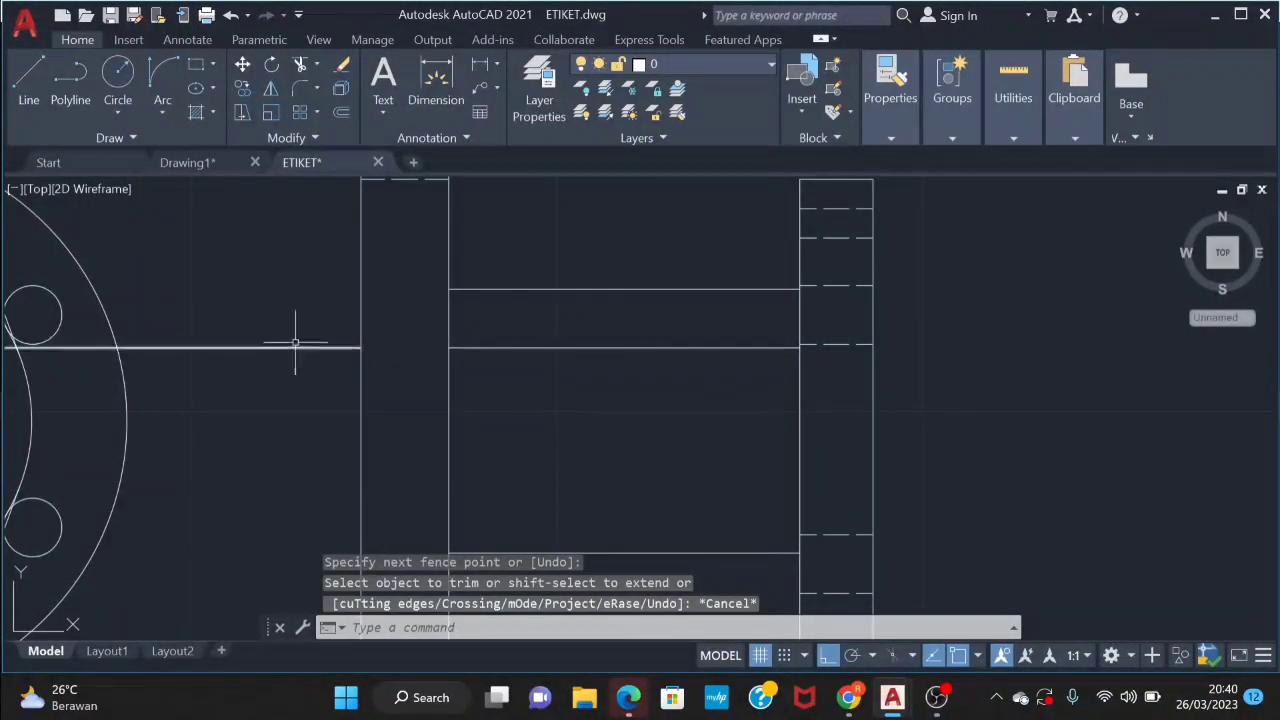
pyautogui.click(295, 343)
pyautogui.click(306, 352)
pyautogui.press('Delete')
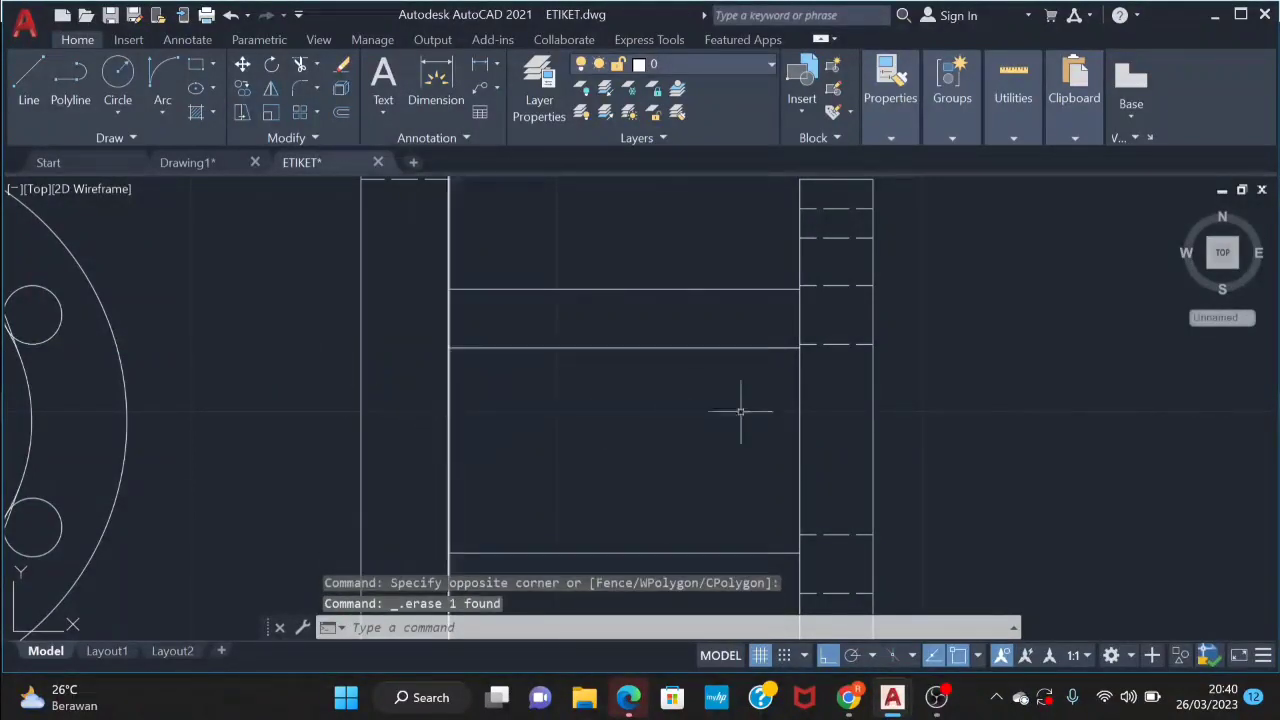
# Mirror the horizontal hub line across the centre, keeping the original, and pan to the reference figure
pyautogui.click(766, 357)
pyautogui.click(718, 316)
pyautogui.write('mi')
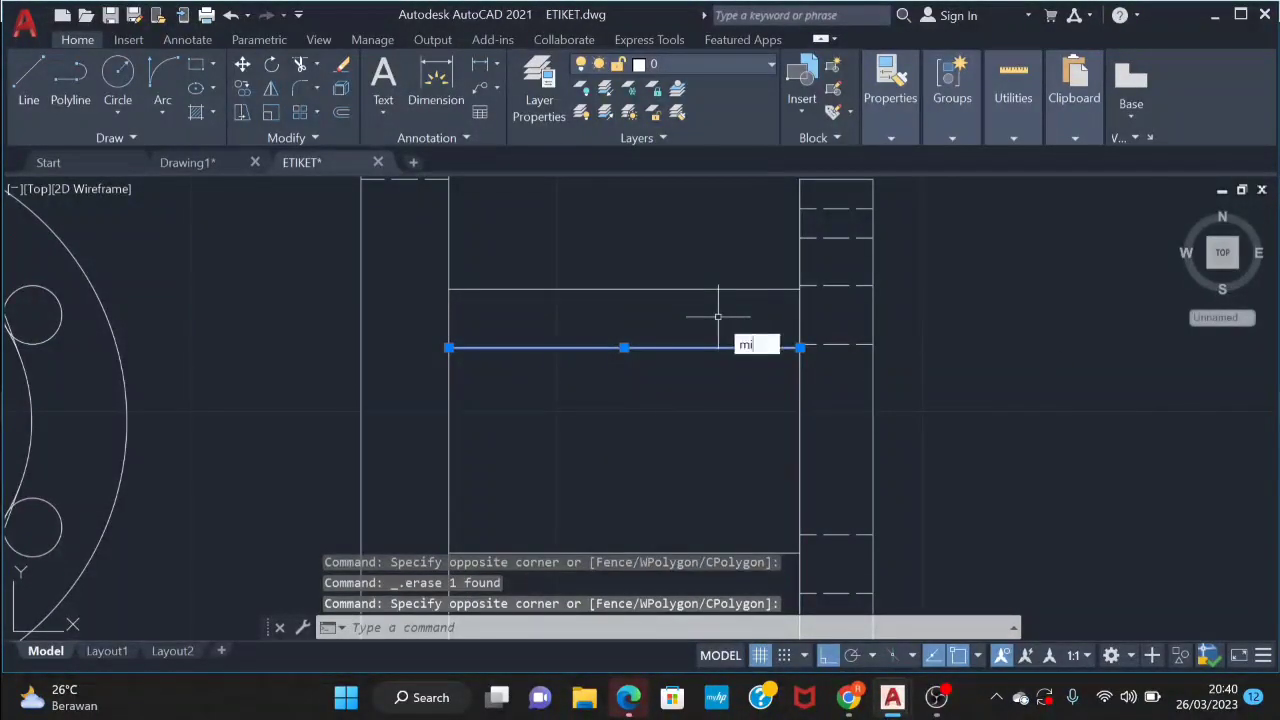
pyautogui.press('Return')
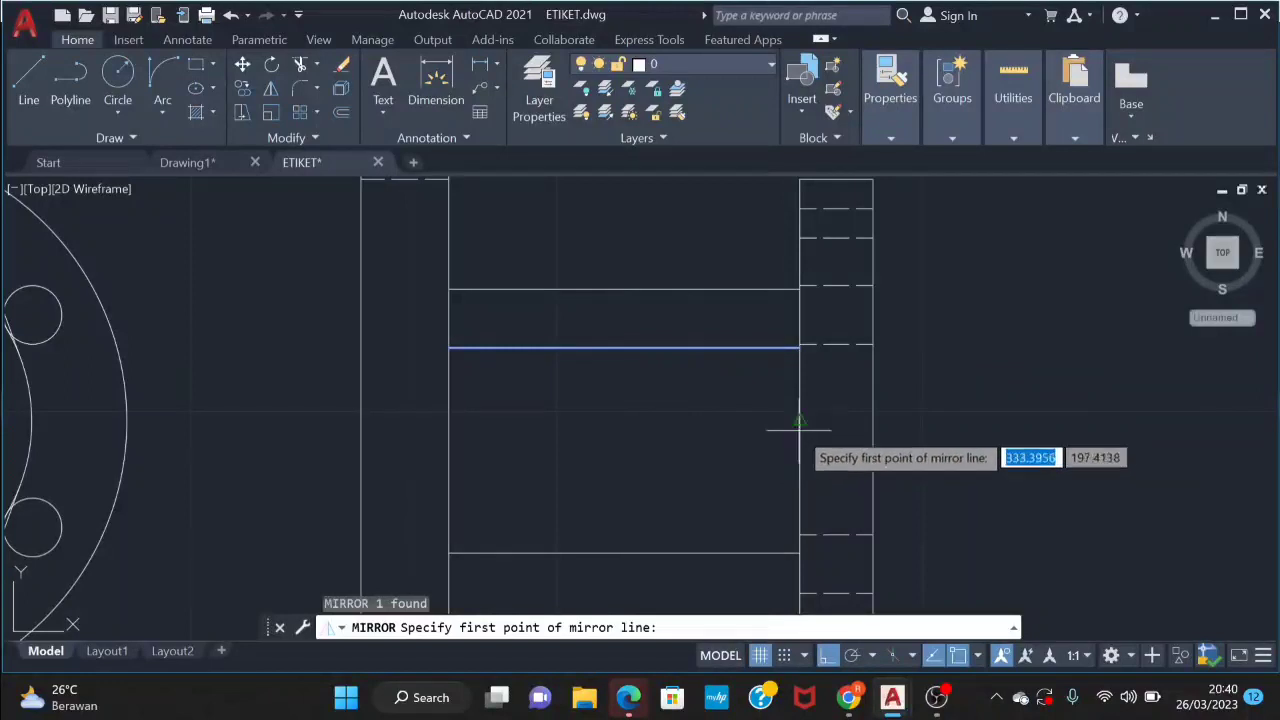
pyautogui.click(800, 420)
pyautogui.click(700, 434)
pyautogui.write('N')
pyautogui.press('Return')
pyautogui.scroll(-4, 700, 423)
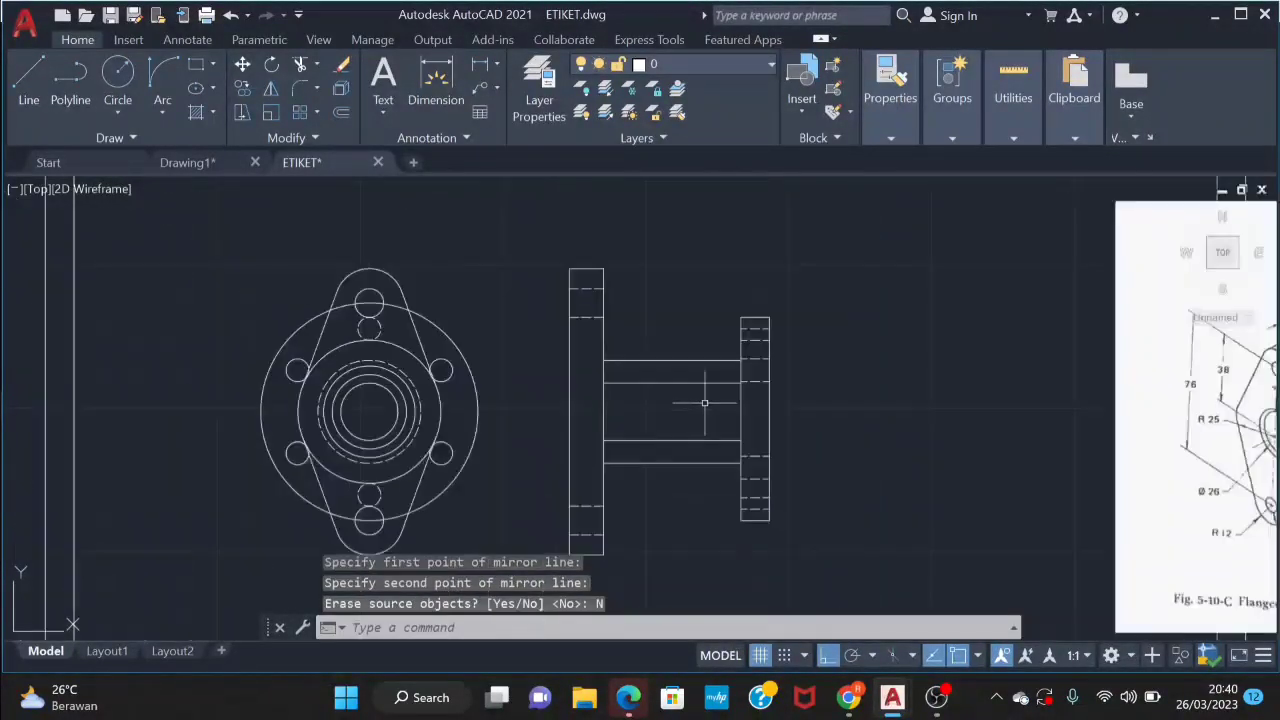
pyautogui.moveTo(703, 400); pyautogui.dragTo(670, 314, button='middle')
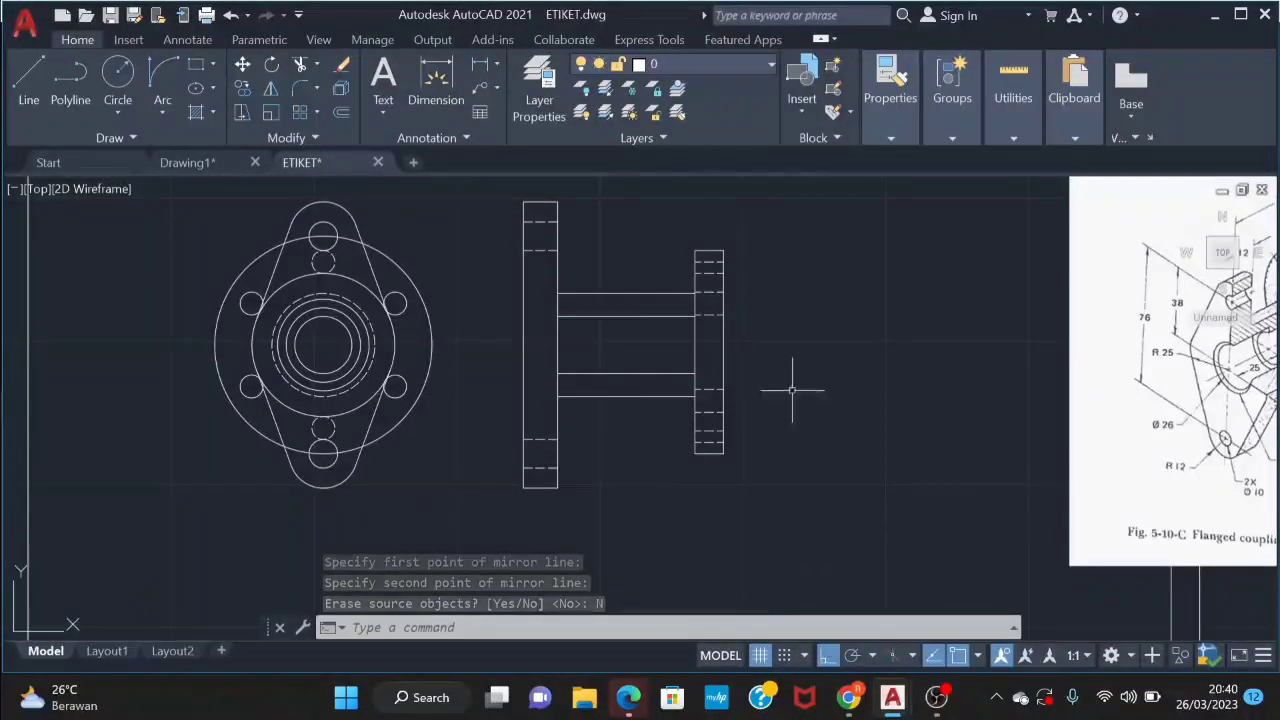
pyautogui.moveTo(864, 400); pyautogui.dragTo(611, 414, button='middle')
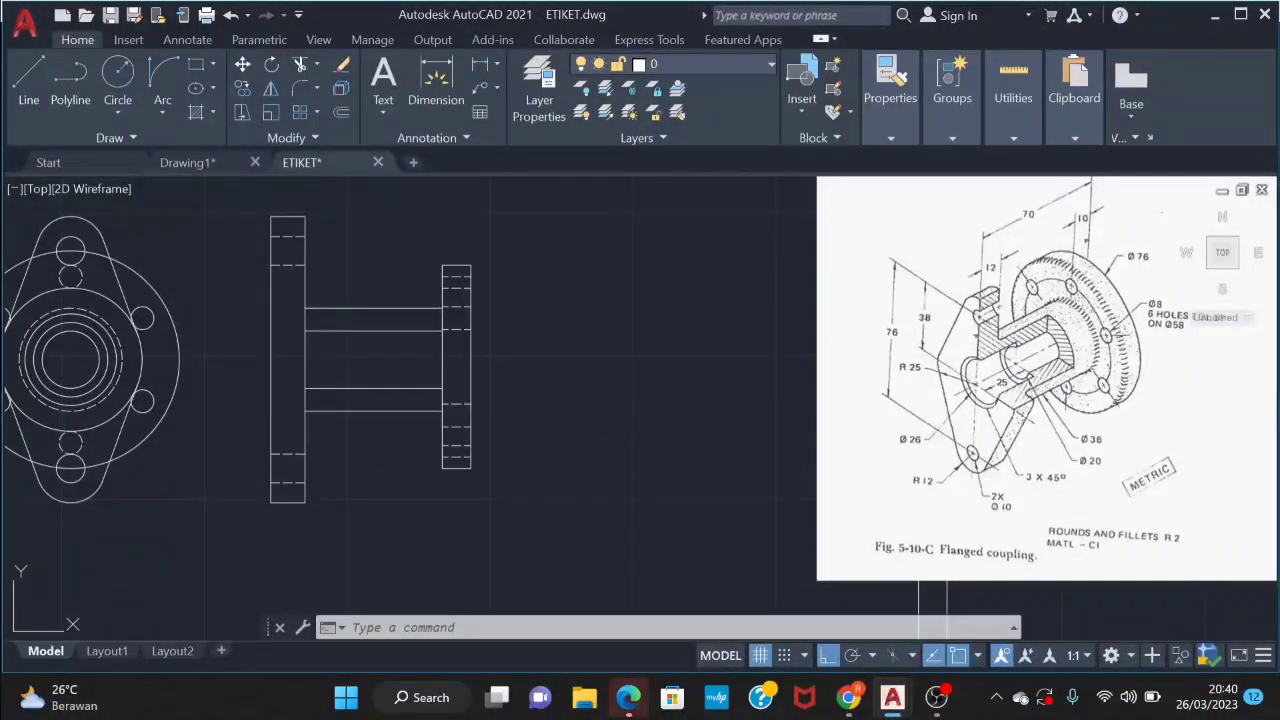
# Draw a 25-long line from the left flange edge into the hub, ending in a vertical segment
pyautogui.write('l')
pyautogui.press('Return')
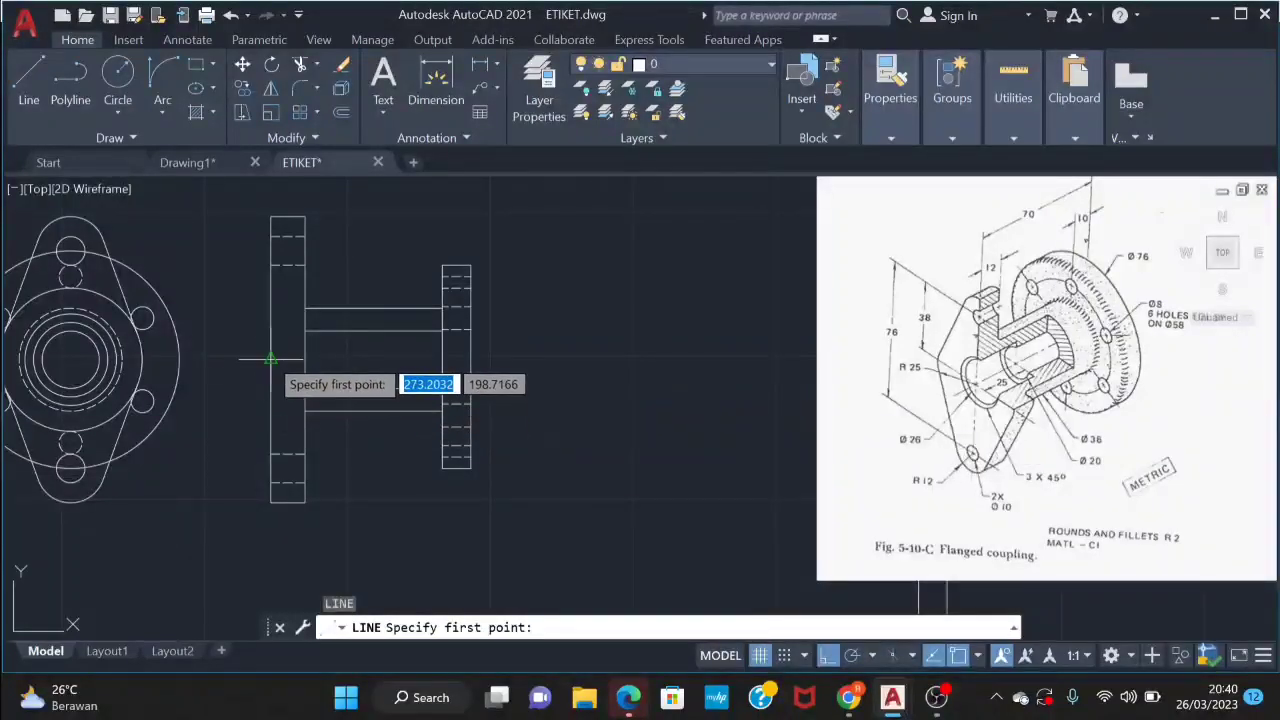
pyautogui.click(270, 358)
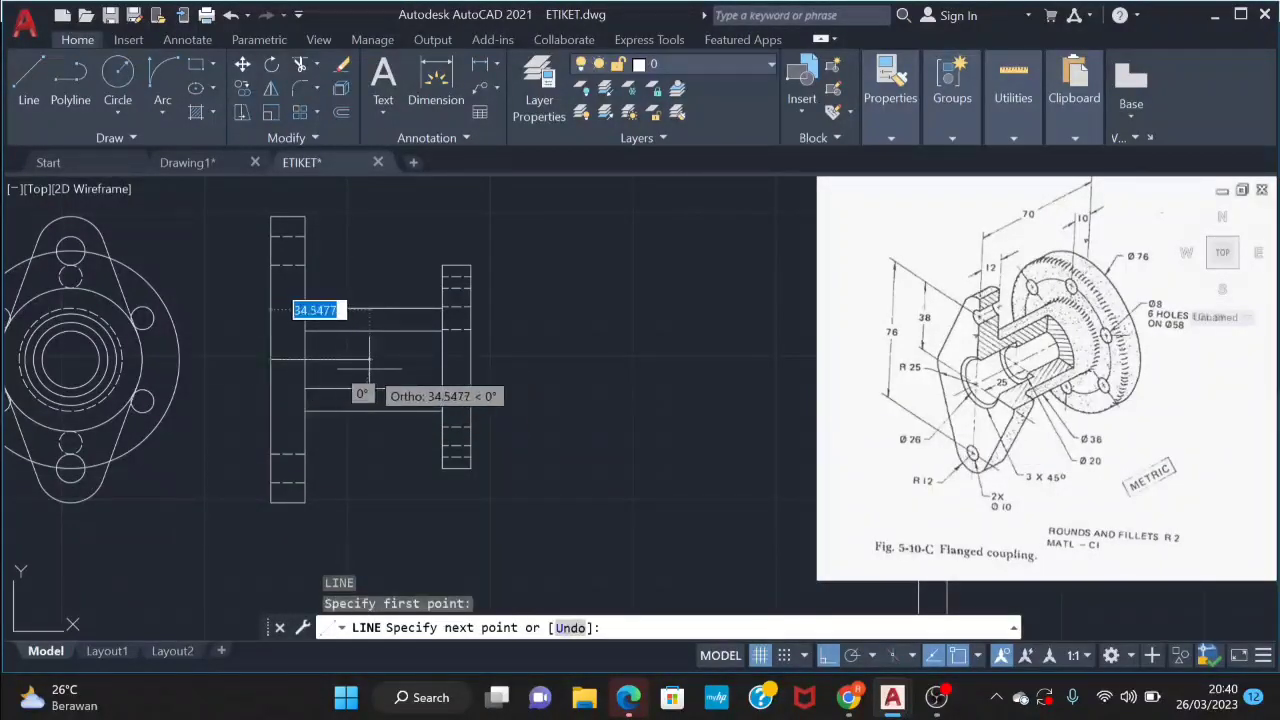
pyautogui.write('25')
pyautogui.press('Return')
pyautogui.click(343, 310)
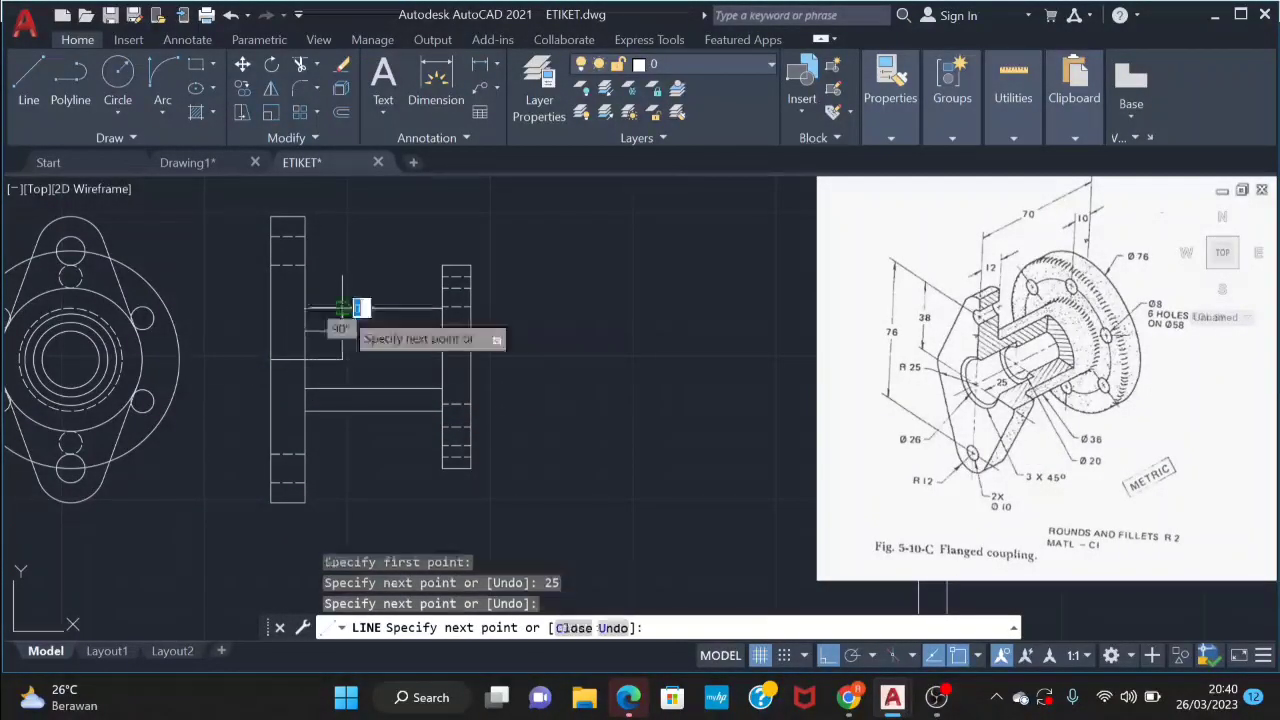
pyautogui.press('Escape')
# Add a vertical step edge from the step's end down to the hub's lower edge
pyautogui.press('Return')
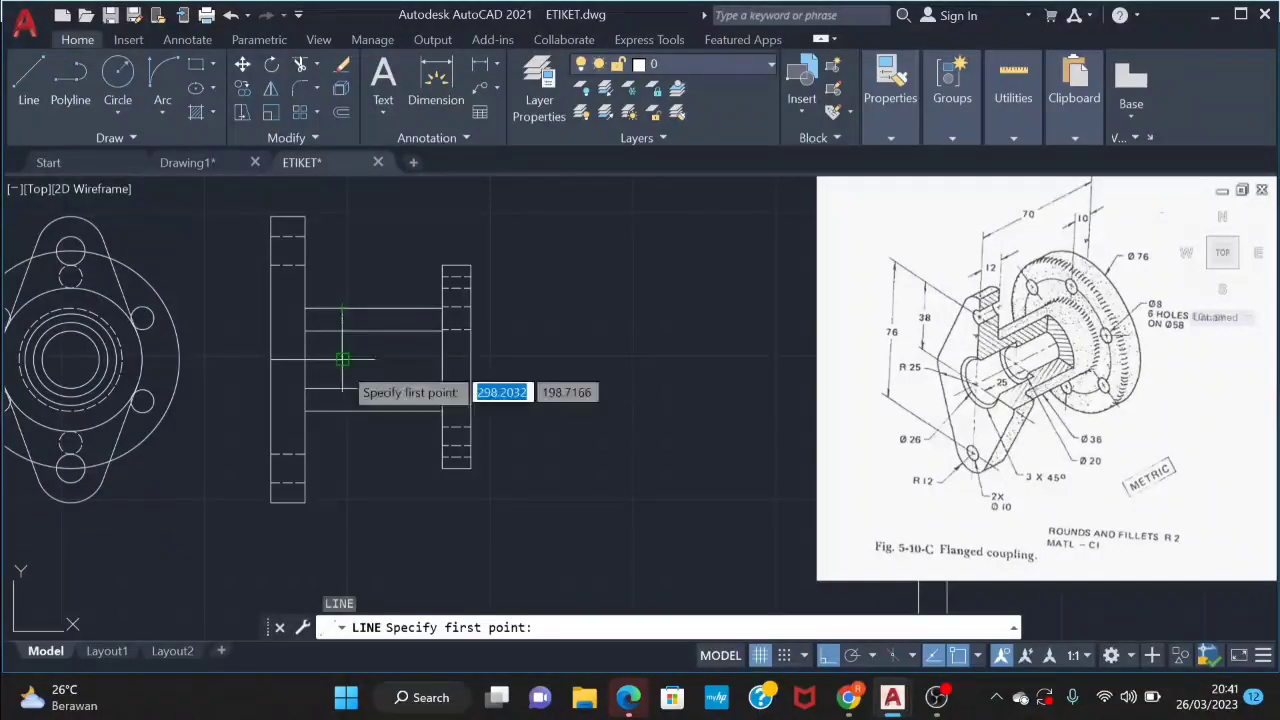
pyautogui.click(343, 358)
pyautogui.click(343, 410)
pyautogui.press('Escape')
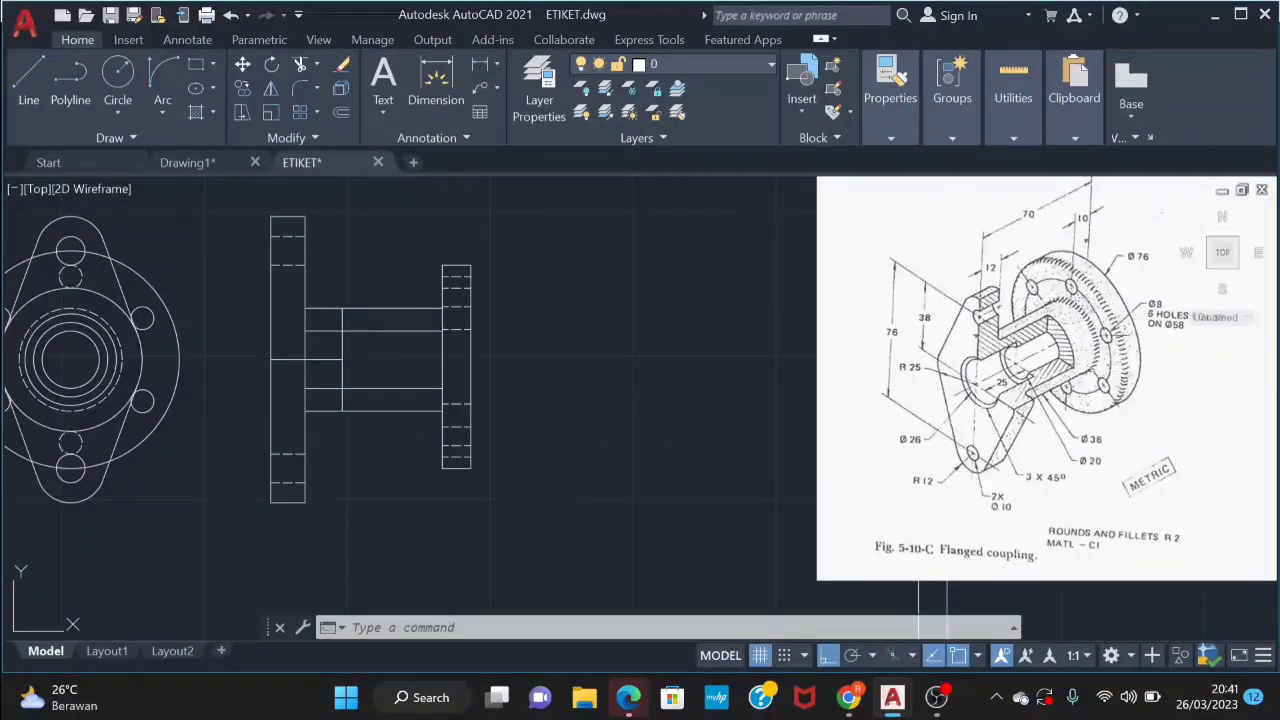
pyautogui.press('l')
pyautogui.press('Return')
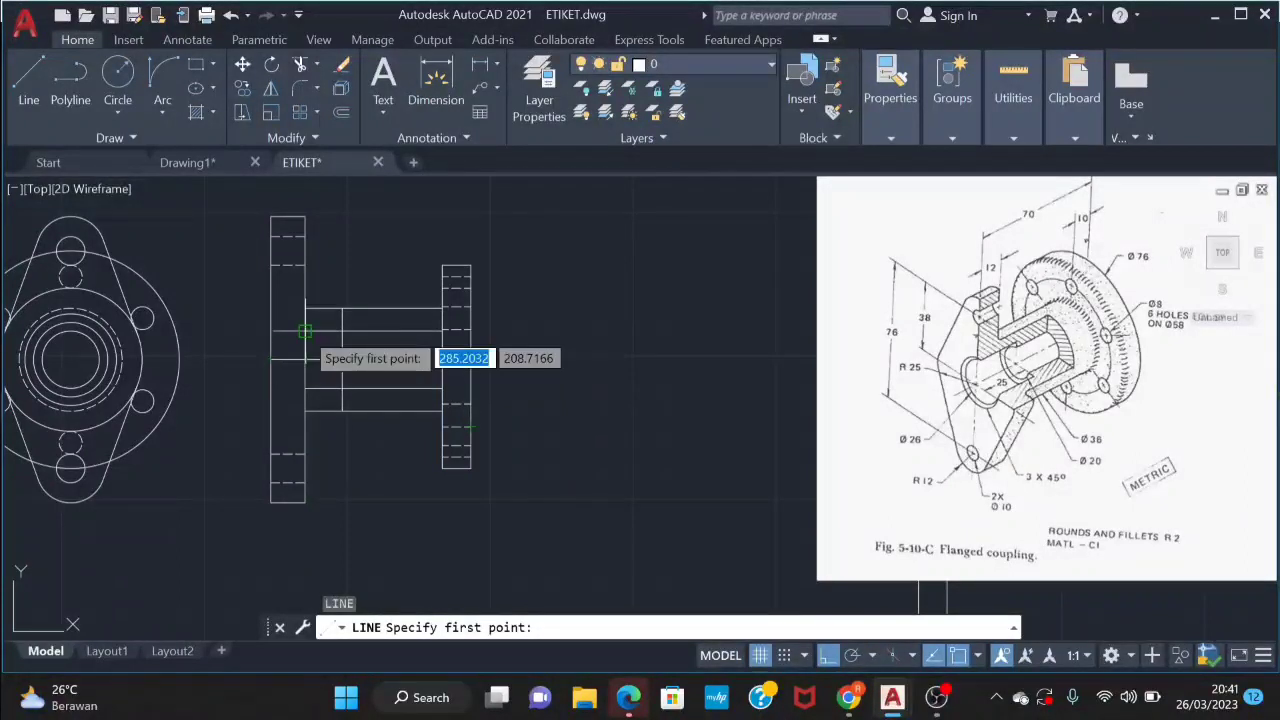
# Trim away the leftover short line pieces beside the hub step
pyautogui.press('Escape')
pyautogui.scroll(2, 371, 323)
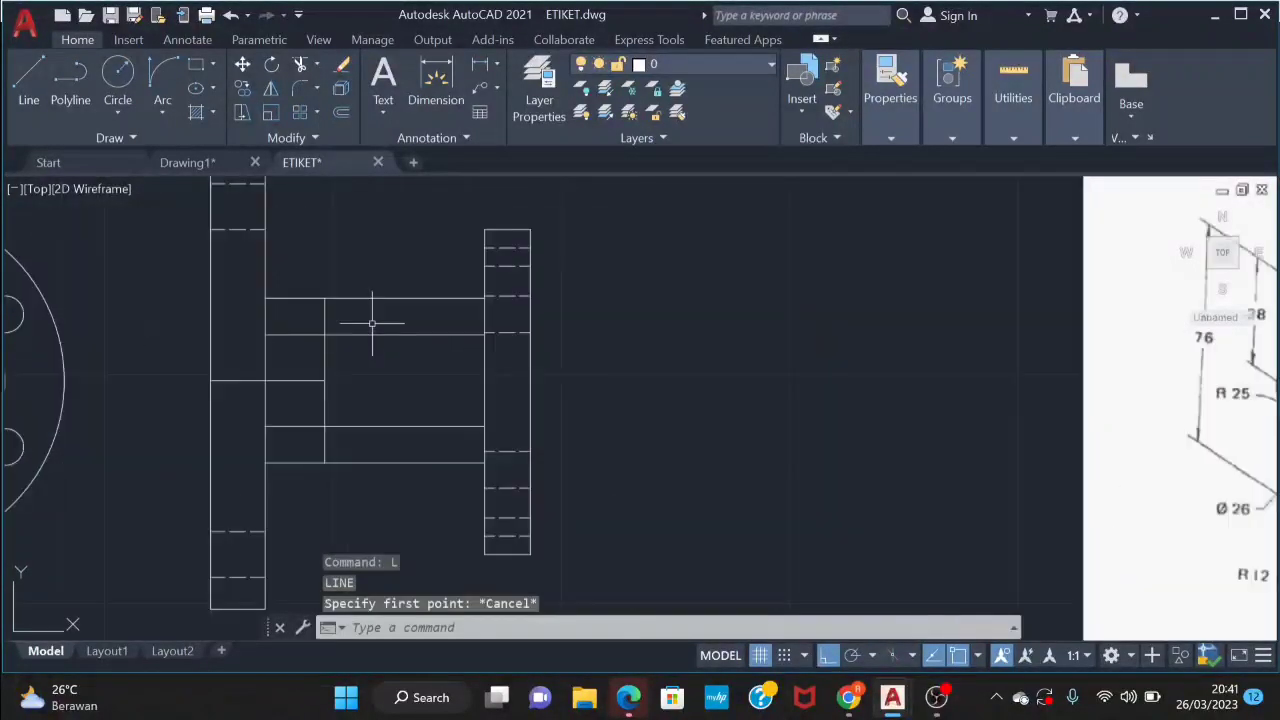
pyautogui.click(320, 322)
pyautogui.click(306, 341)
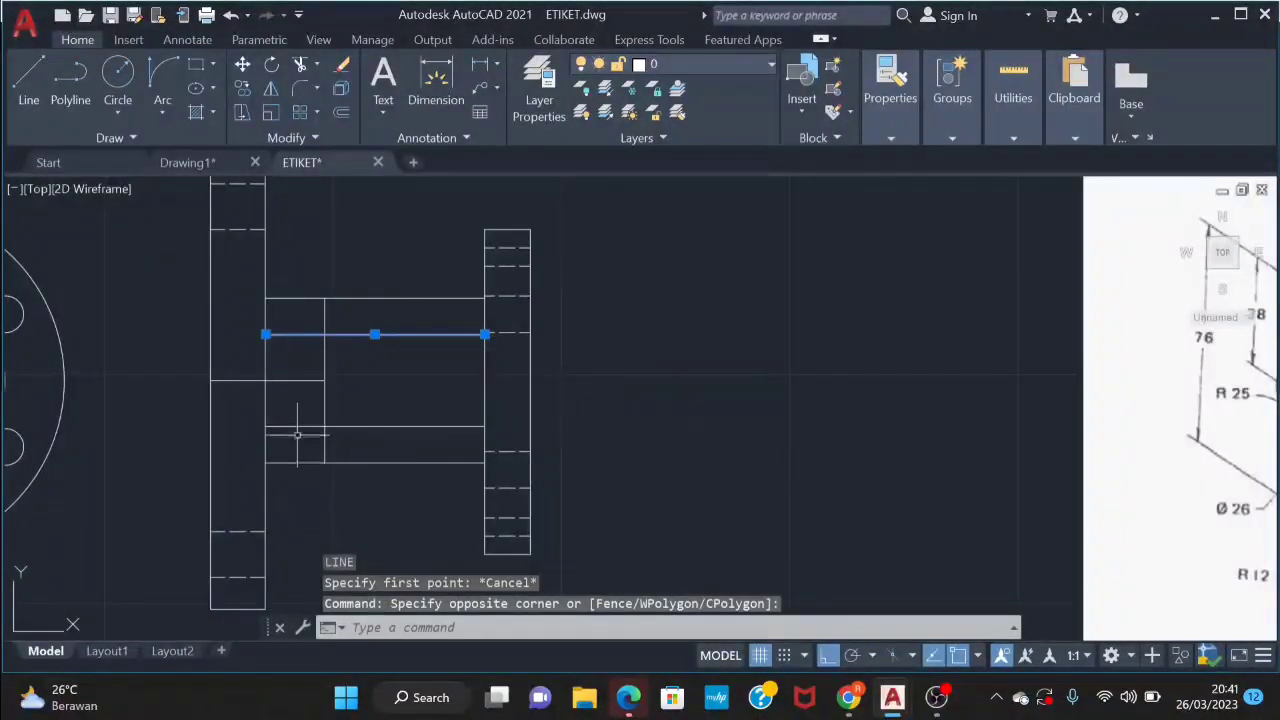
pyautogui.press('Escape')
pyautogui.press('Return')
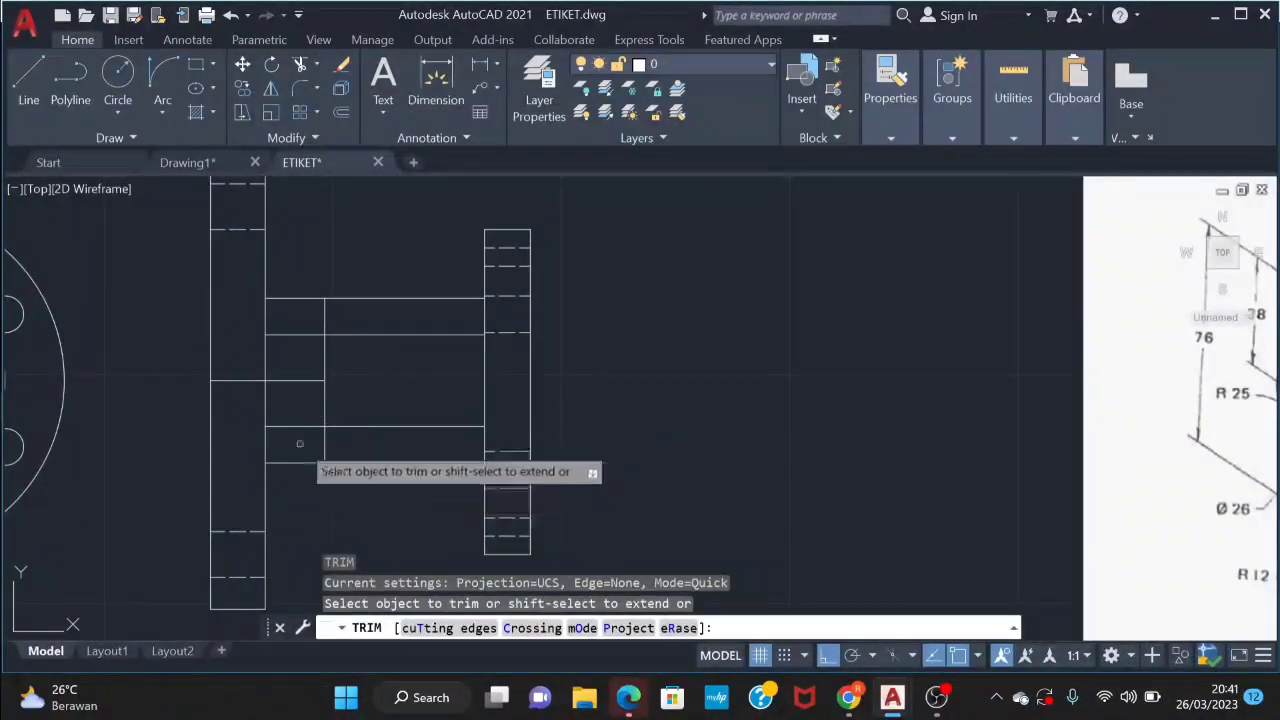
pyautogui.moveTo(330, 445); pyautogui.dragTo(294, 428)
pyautogui.click(288, 334)
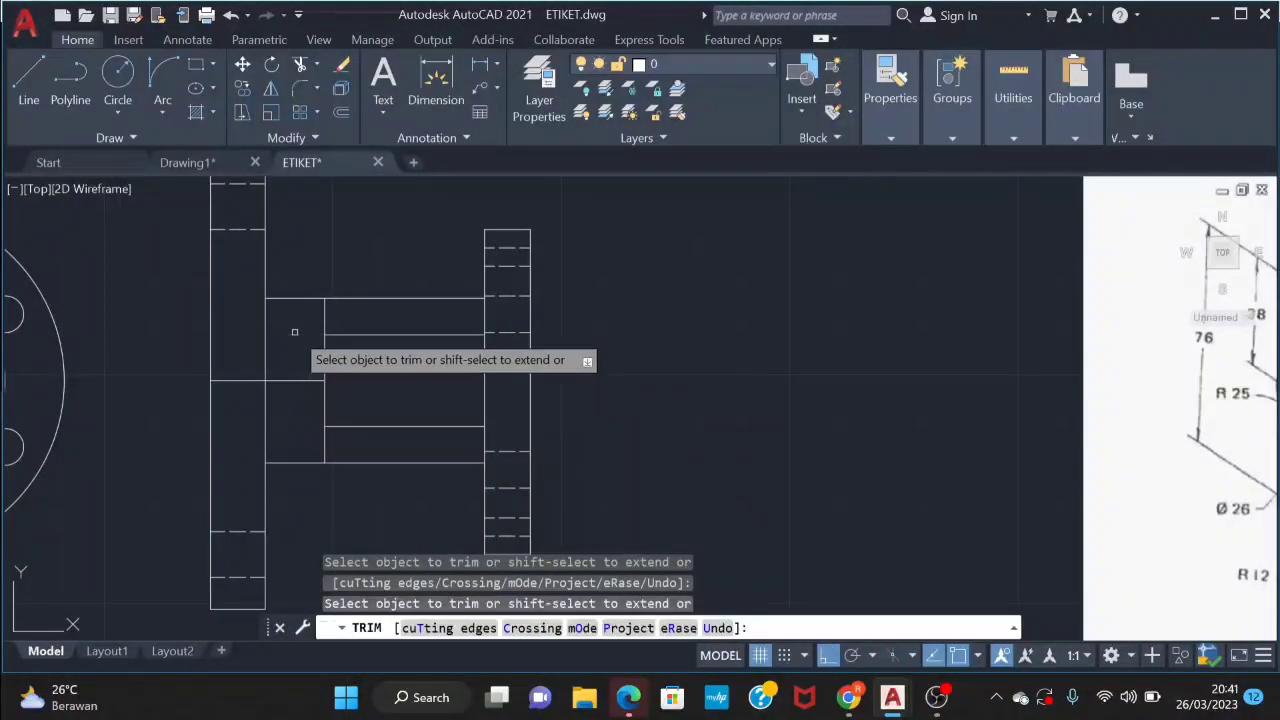
pyautogui.press('Escape')
# Draw a line from the left flange's edge perpendicular to the hub step
pyautogui.moveTo(306, 380); pyautogui.dragTo(571, 404, button='middle')
pyautogui.write('l')
pyautogui.press('Return')
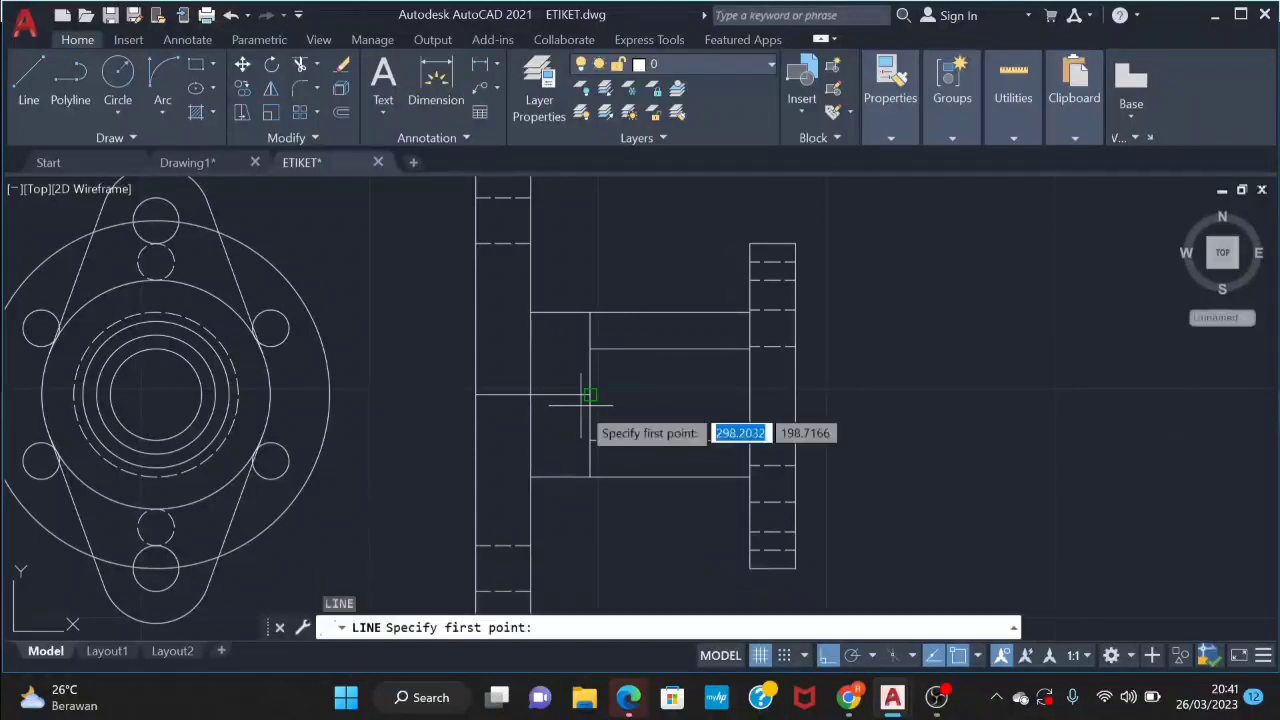
pyautogui.click(479, 334)
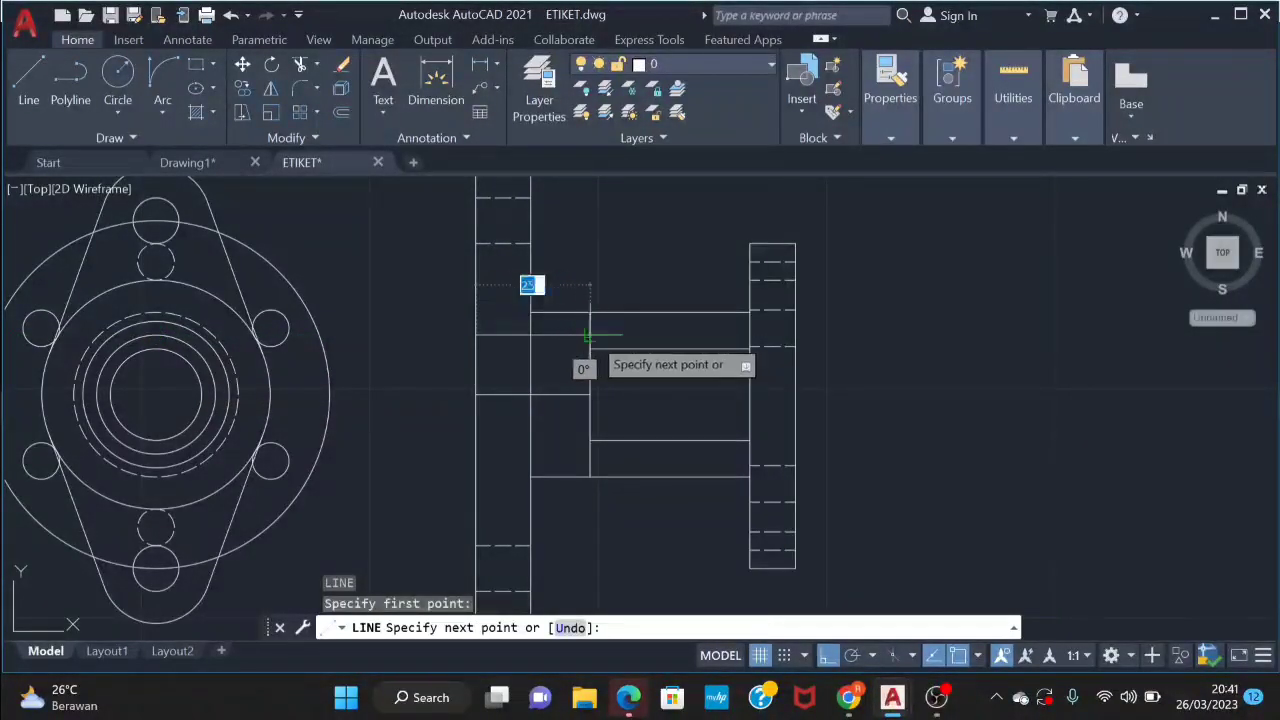
pyautogui.click(589, 336)
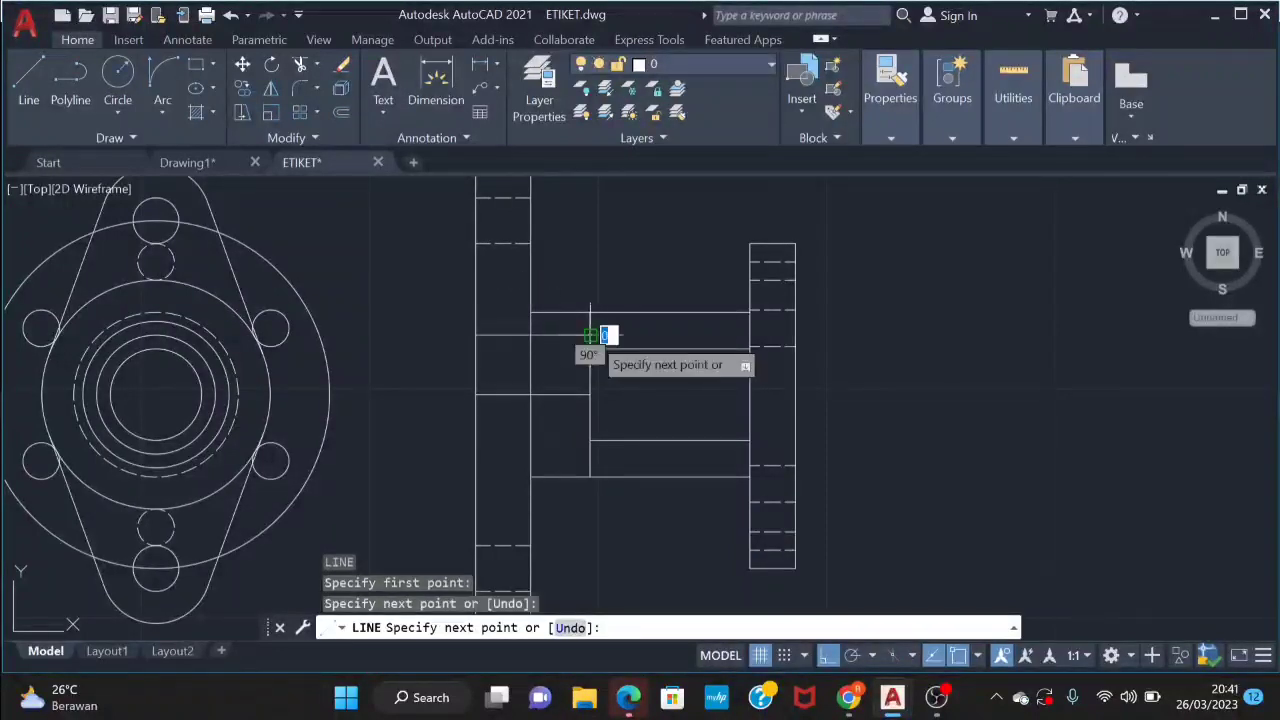
pyautogui.press('Escape')
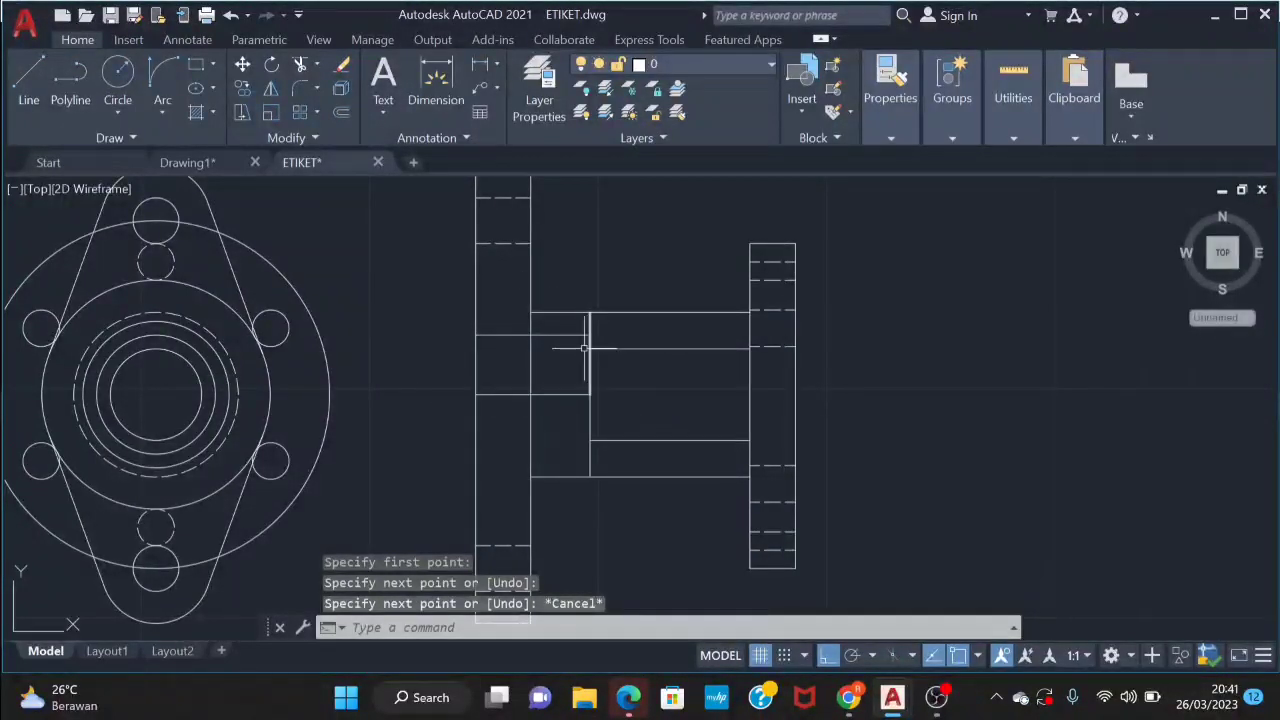
# Mirror the new short line about the centre line, keeping the original
pyautogui.click(585, 348)
pyautogui.click(549, 332)
pyautogui.press('Return')
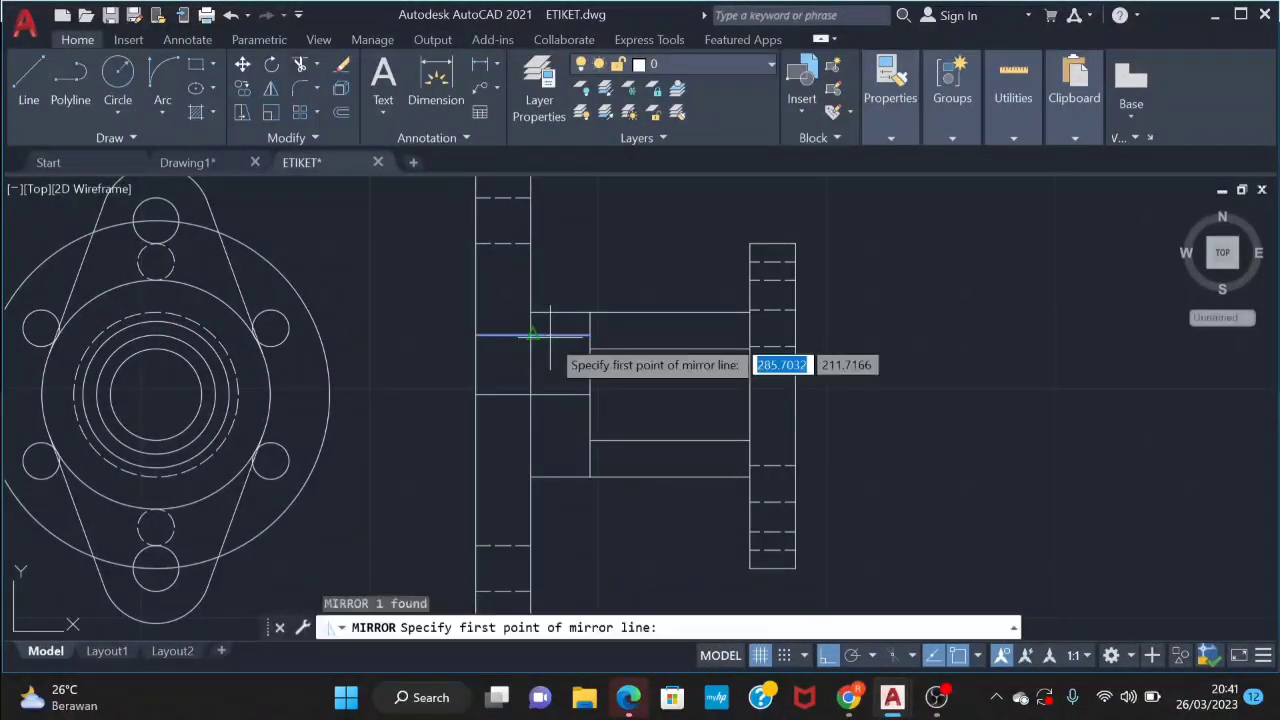
pyautogui.click(477, 396)
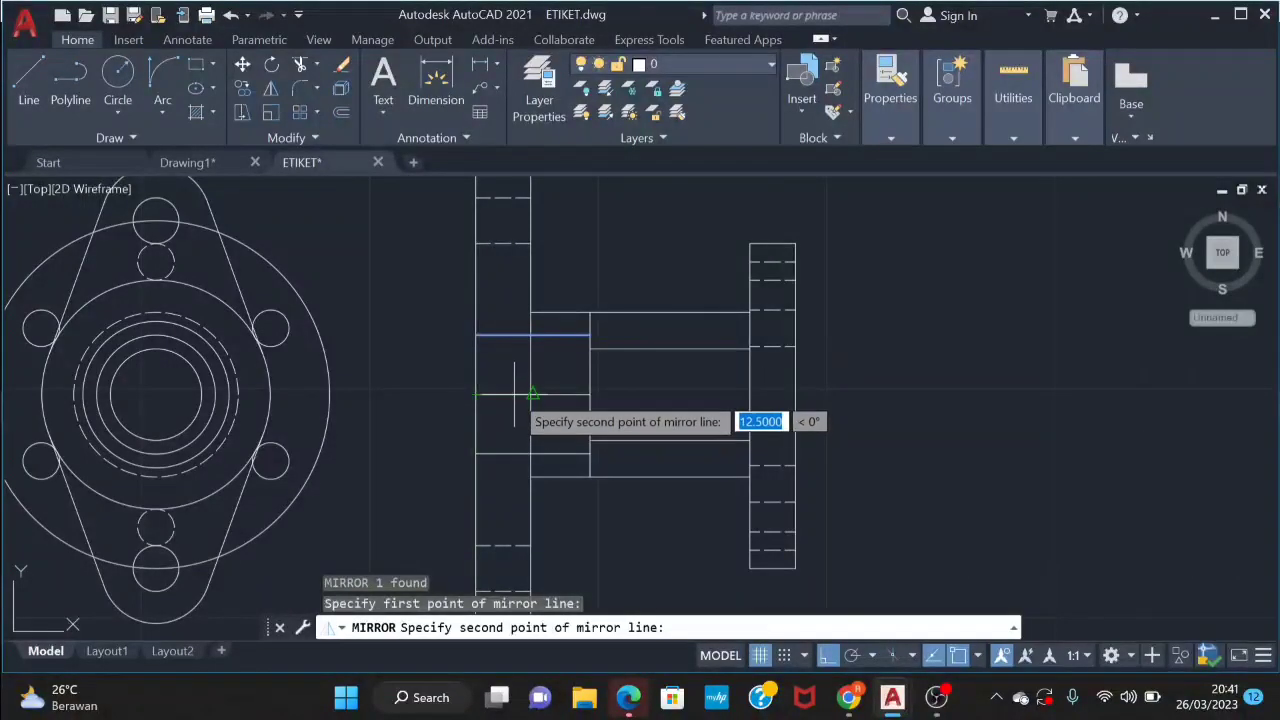
pyautogui.click(536, 396)
pyautogui.write('n')
pyautogui.press('Return')
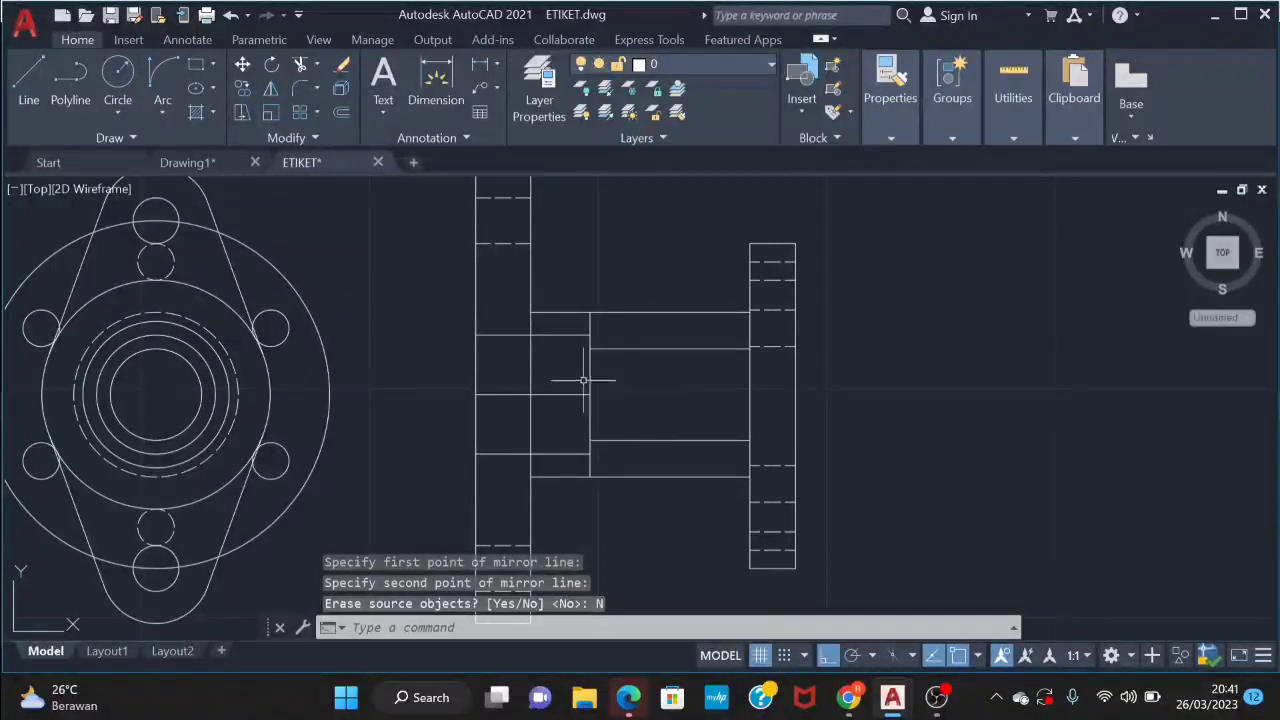
# Trim the extra piece of the vertical hub line
pyautogui.write('tr')
pyautogui.press('Return')
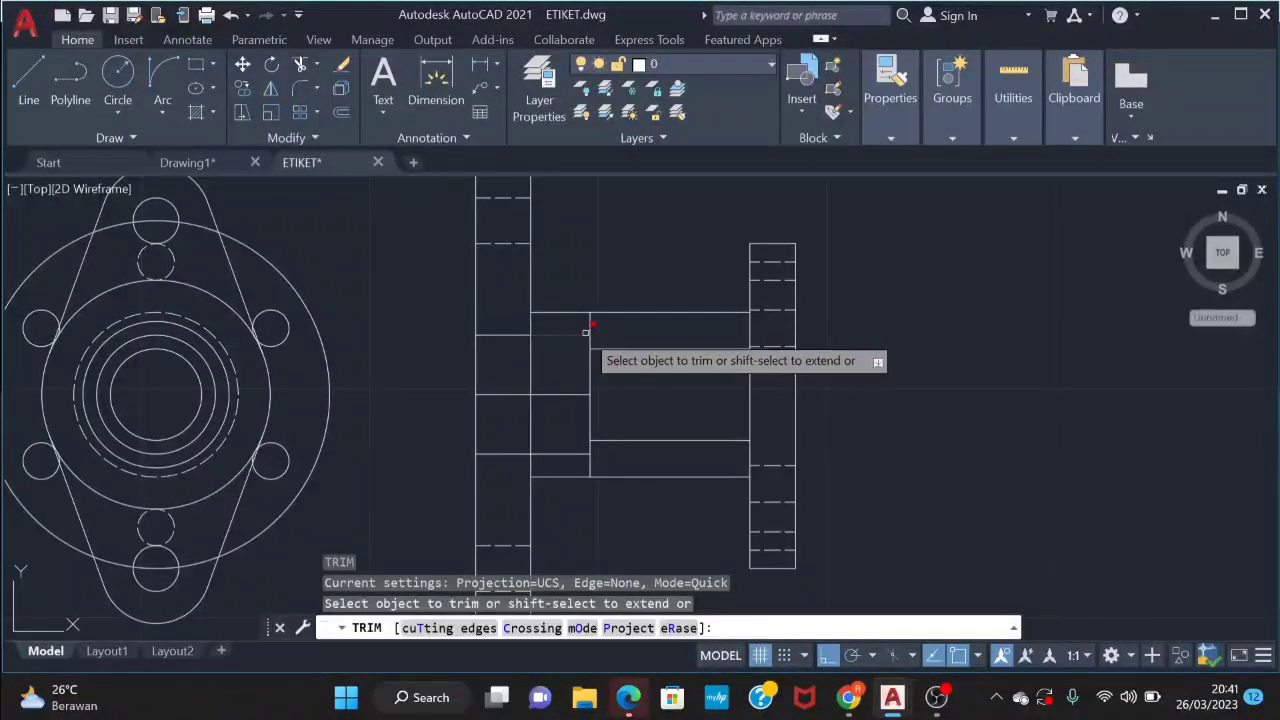
pyautogui.click(590, 466)
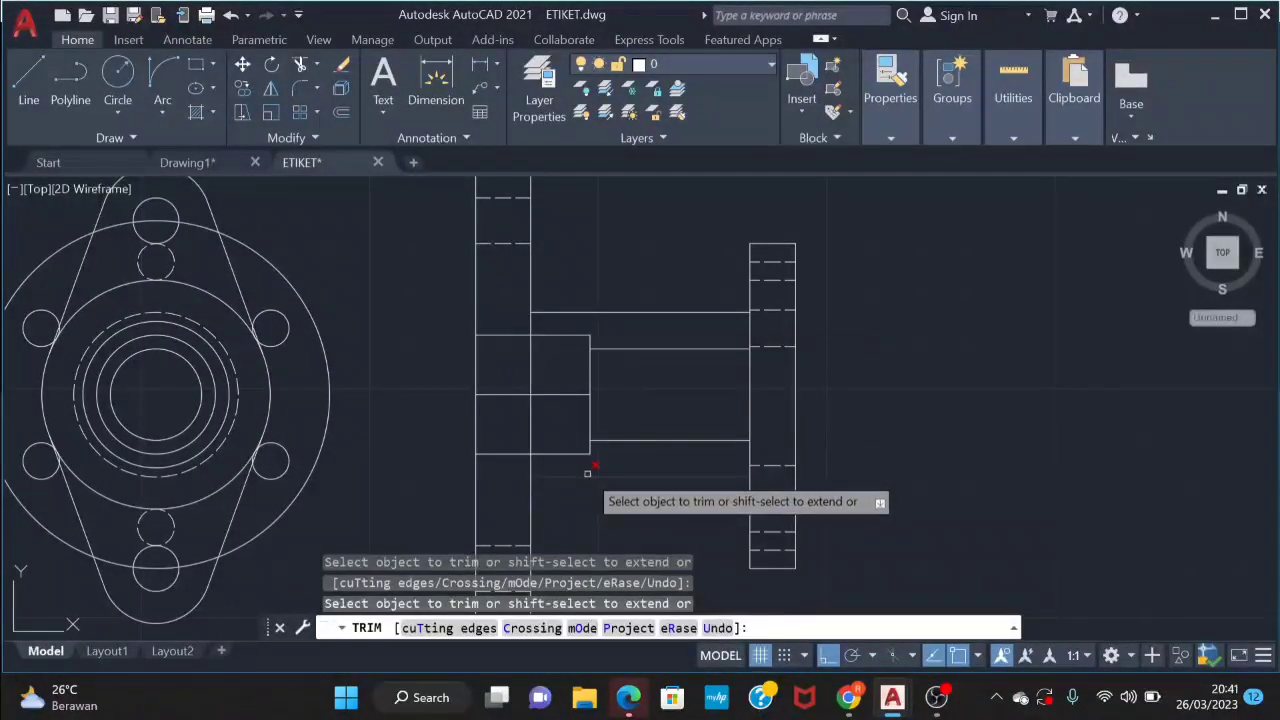
pyautogui.press('Escape')
pyautogui.write('l')
pyautogui.press('Return')
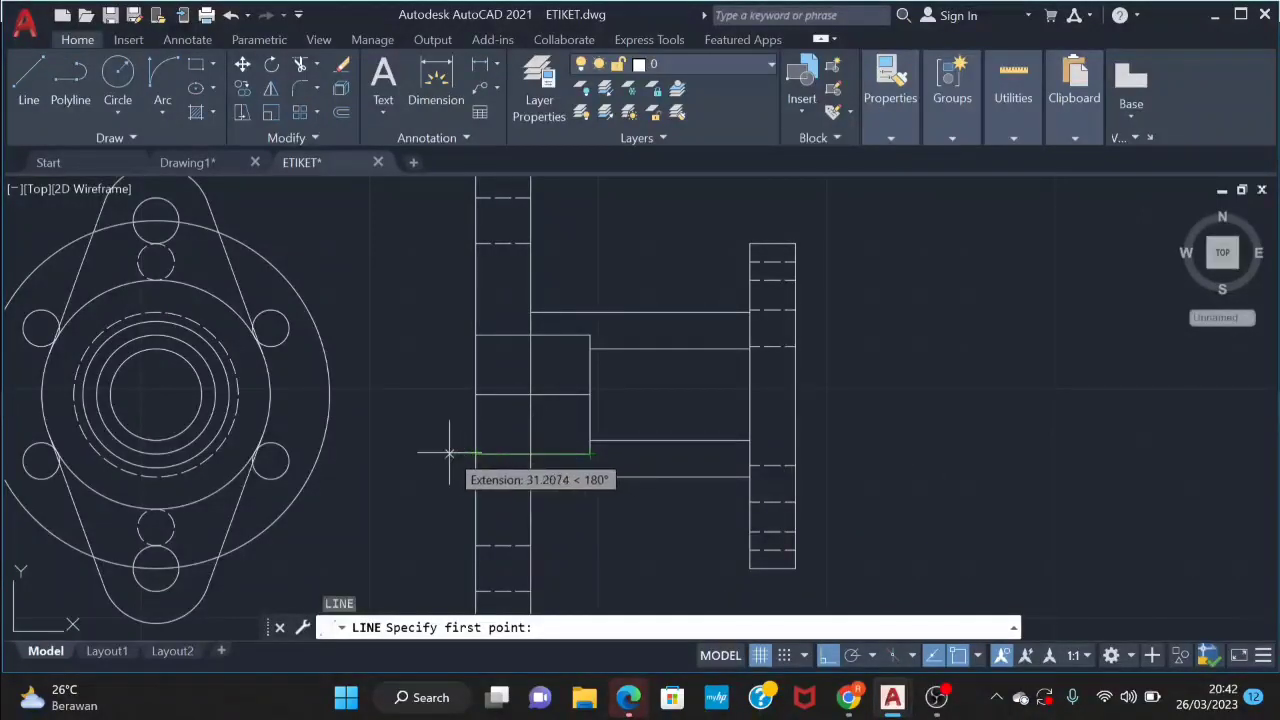
pyautogui.write('-3')
pyautogui.press('Return')
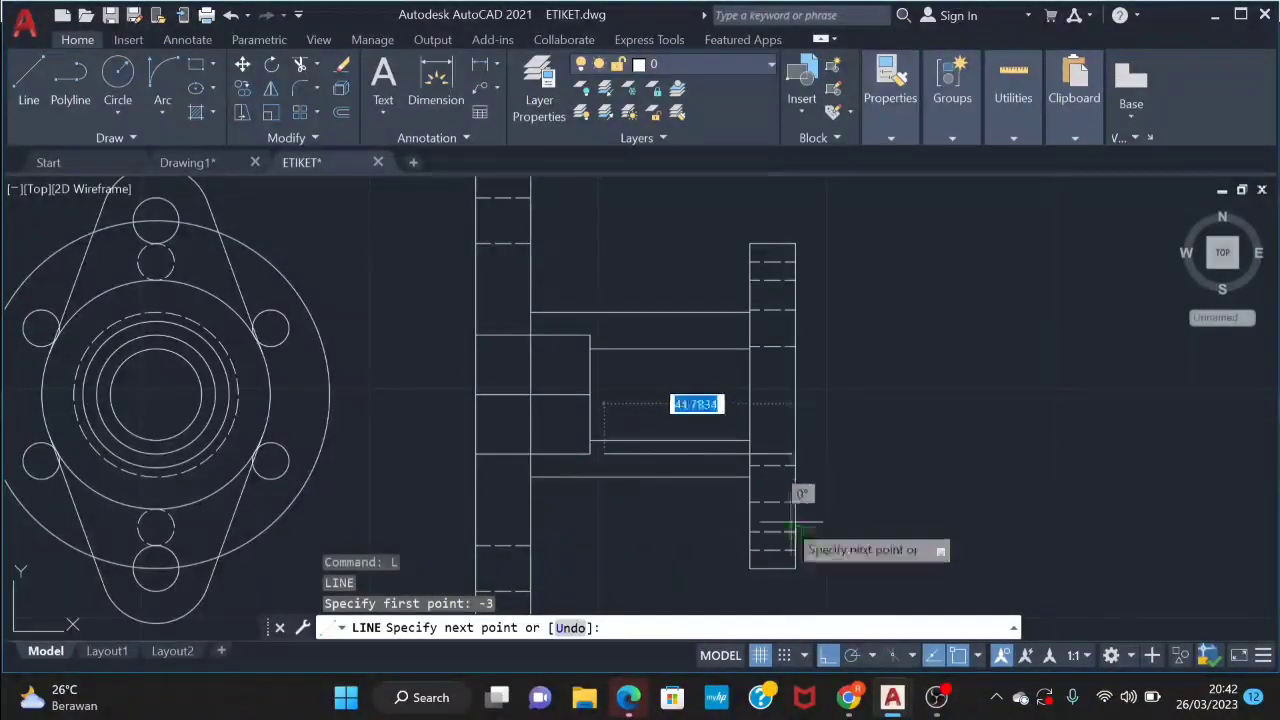
pyautogui.press('Escape')
# Draw a 3-unit chamfer line offset -3 from the reference point at the hub corner
pyautogui.press('Return')
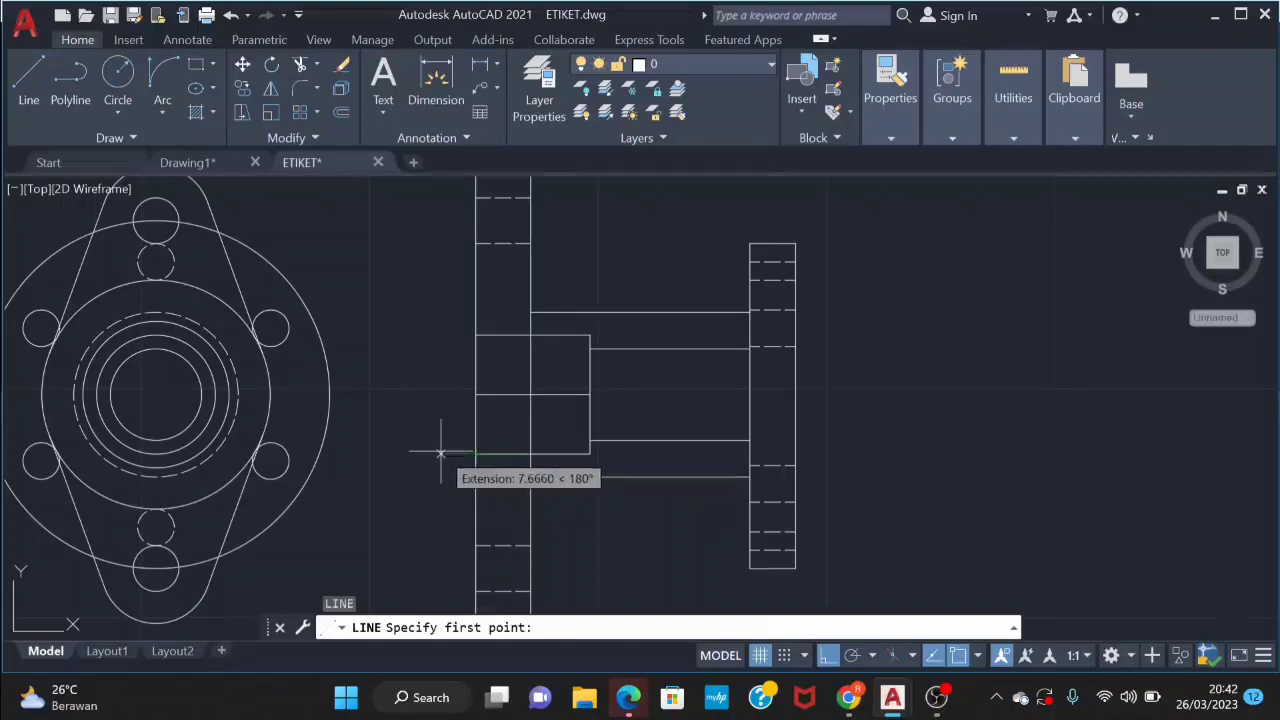
pyautogui.write('-3')
pyautogui.press('Return')
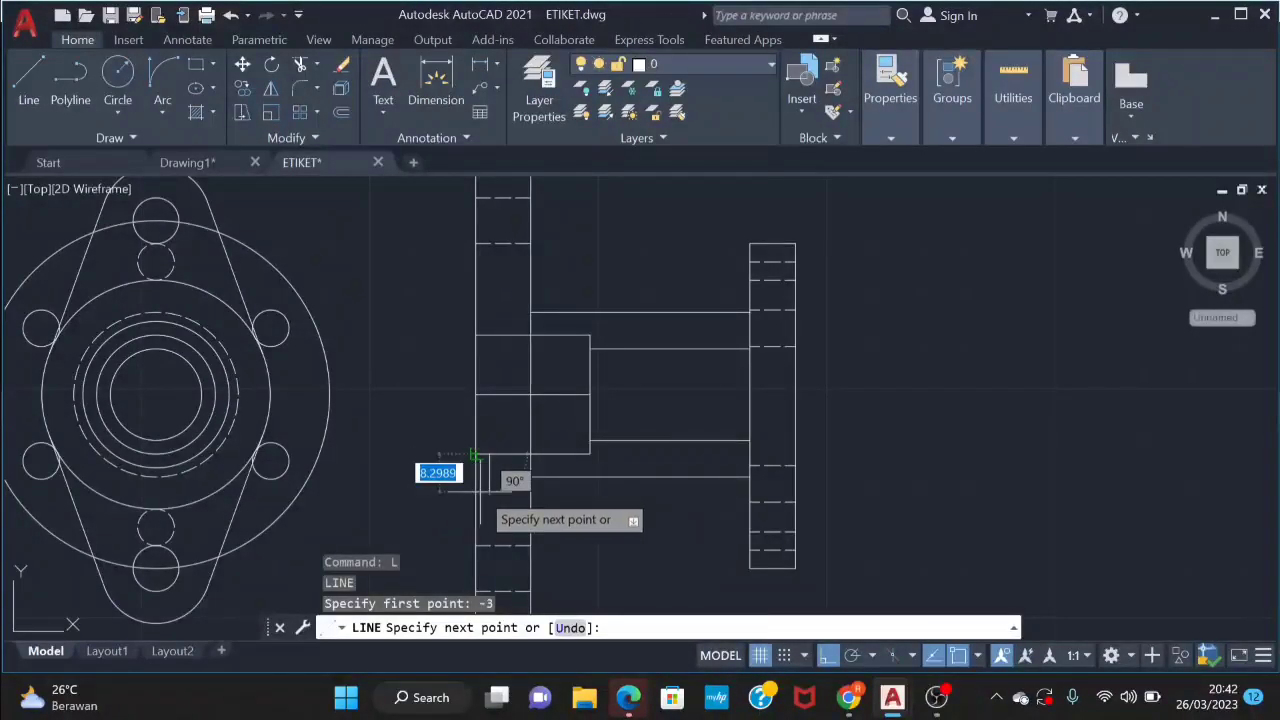
pyautogui.write('3')
pyautogui.press('Return')
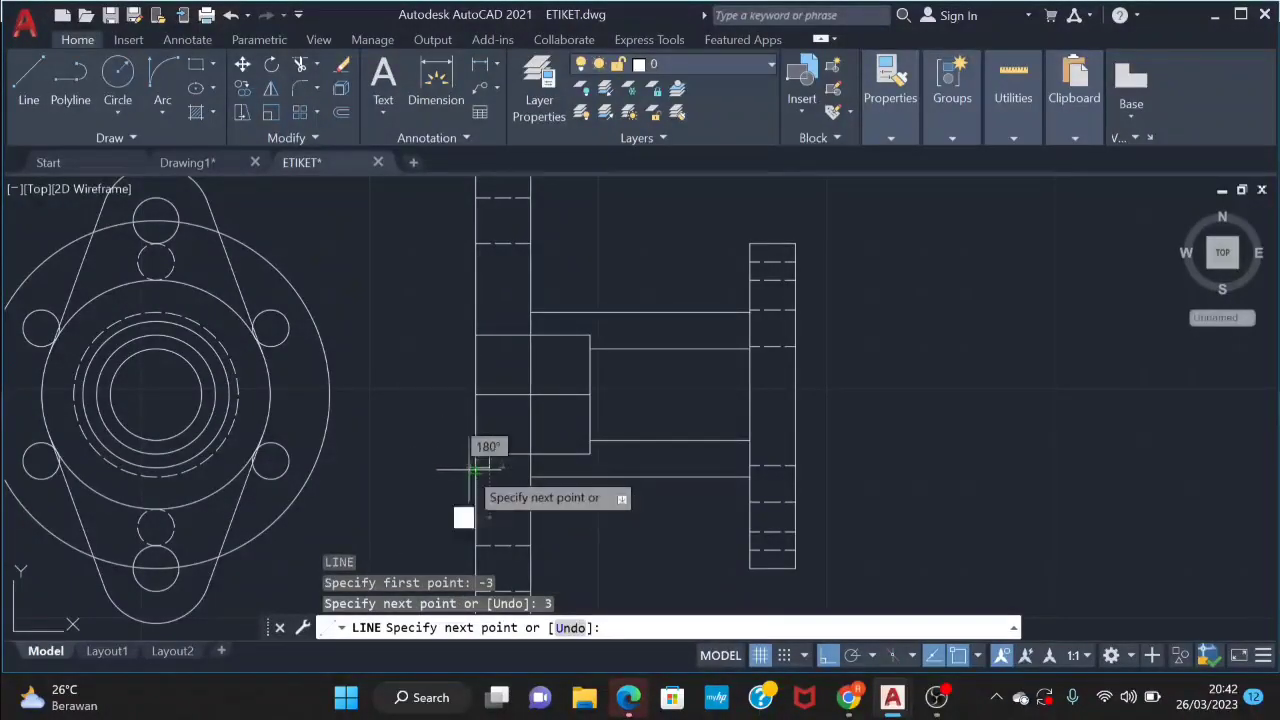
pyautogui.click(476, 469)
pyautogui.press('Escape')
pyautogui.scroll(3, 487, 471)
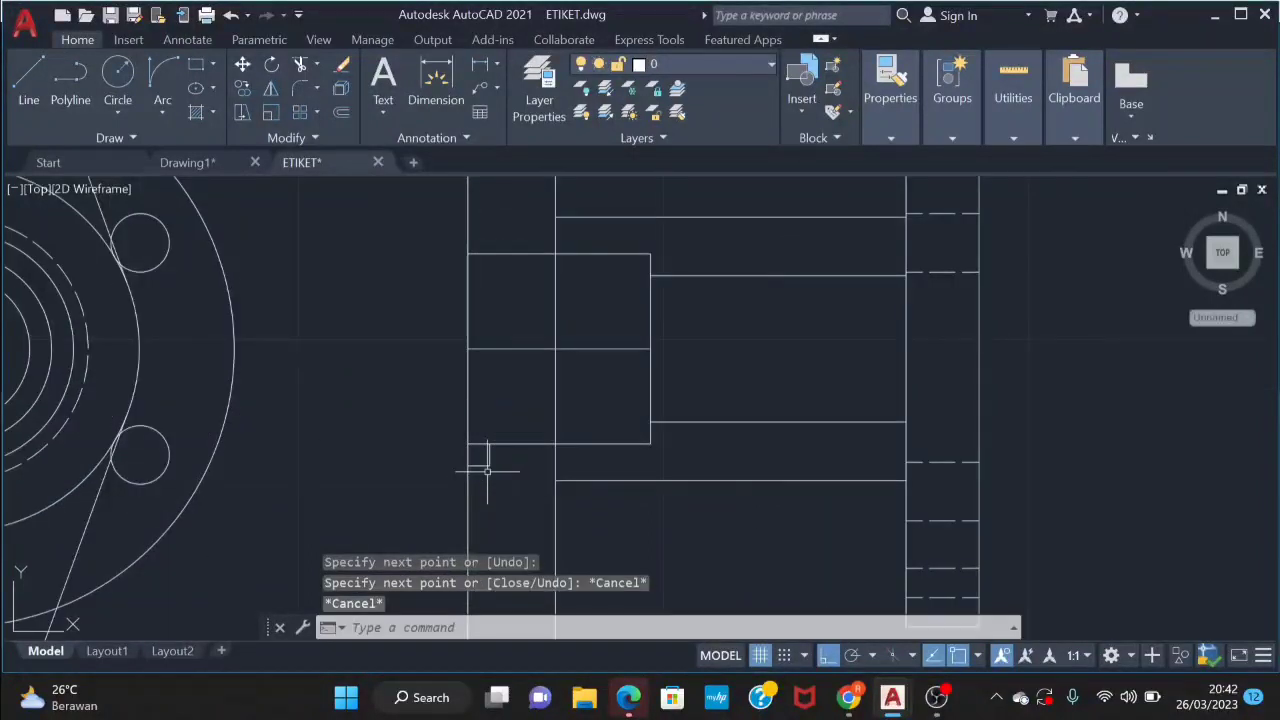
pyautogui.scroll(2, 487, 471)
pyautogui.press('space')
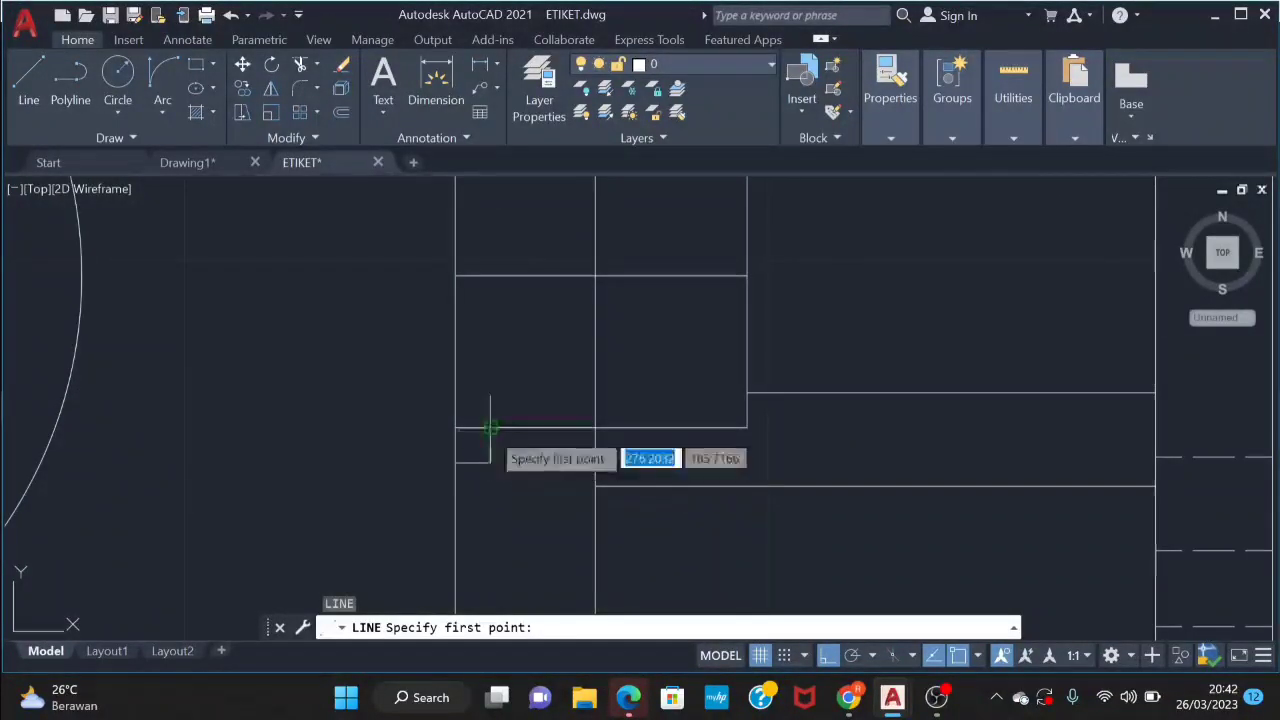
pyautogui.click(490, 428)
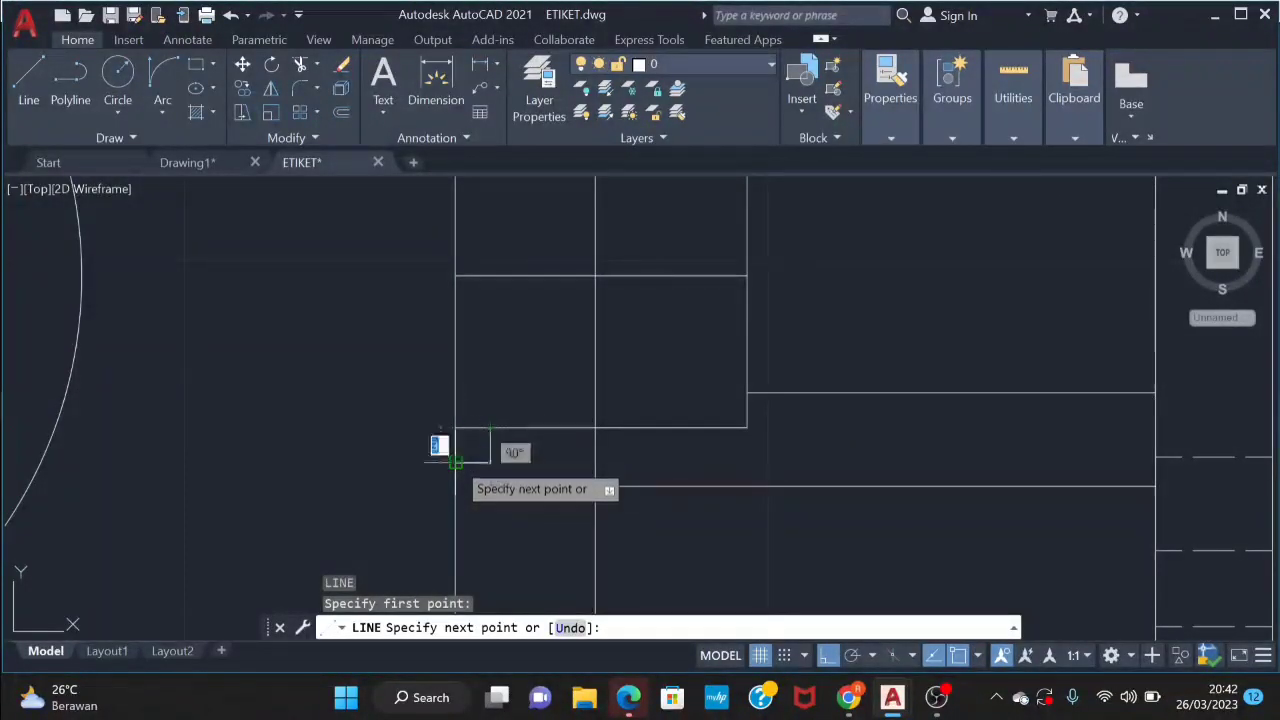
pyautogui.press('Escape')
# Mirror the three chamfer lines across the bore's centre line, keeping the originals
pyautogui.click(506, 486)
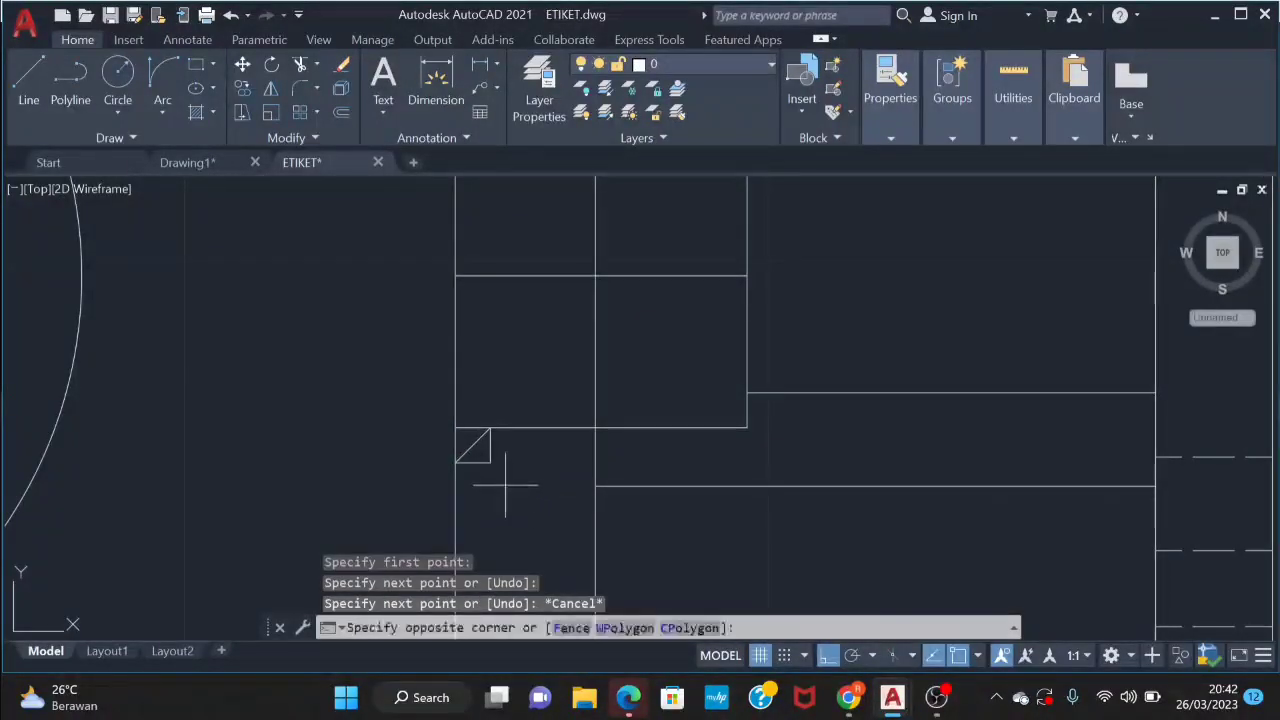
pyautogui.click(479, 430)
pyautogui.write('mi')
pyautogui.press('space')
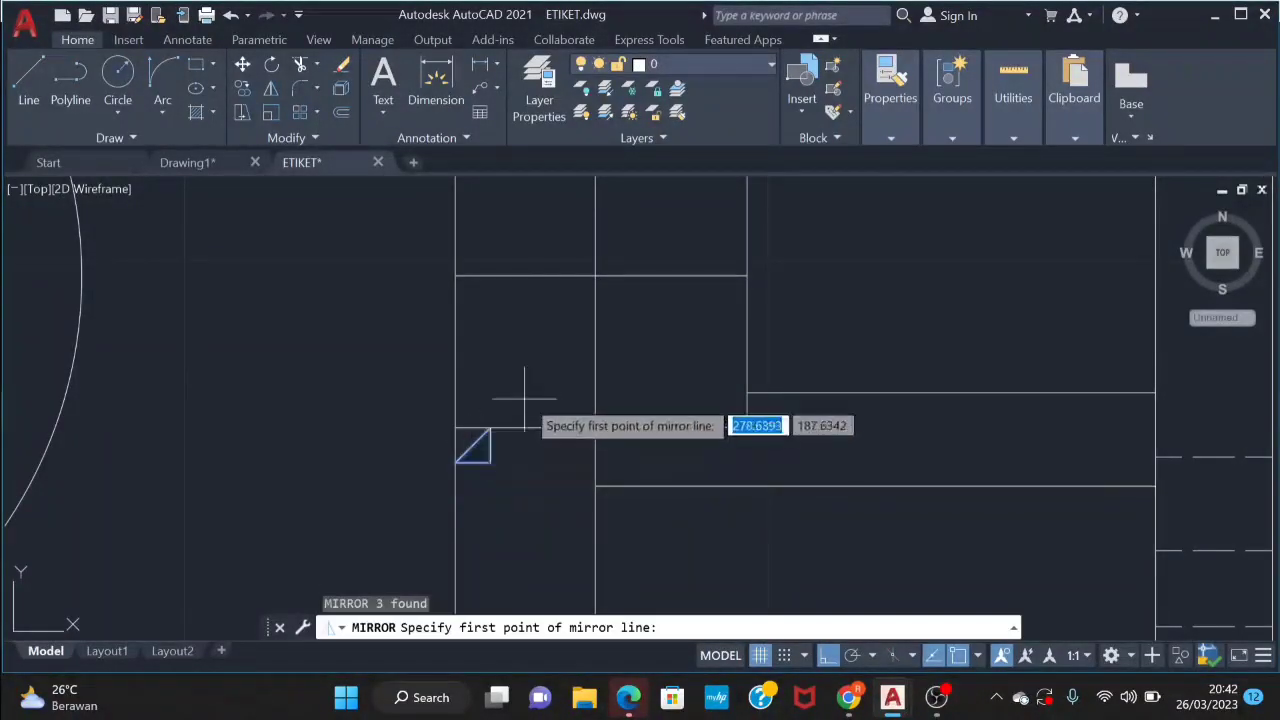
pyautogui.moveTo(523, 414); pyautogui.dragTo(514, 518, button='middle')
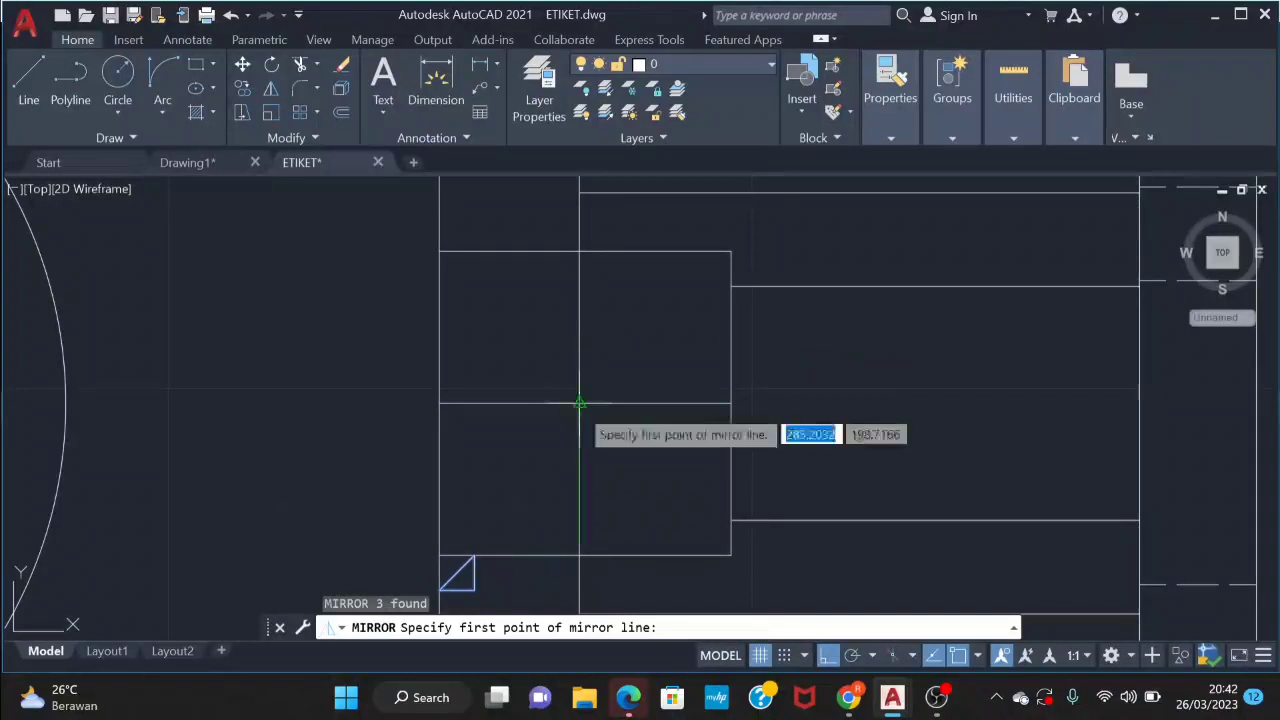
pyautogui.click(445, 404)
pyautogui.click(441, 404)
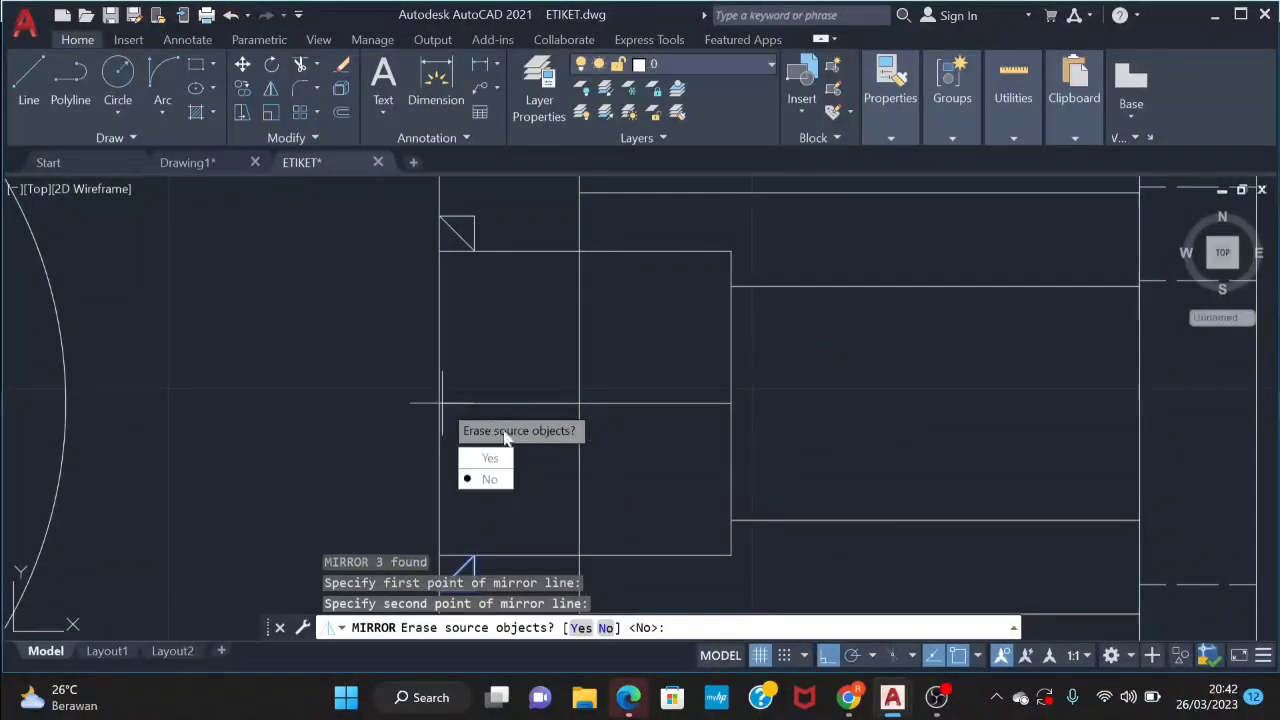
pyautogui.click(494, 480)
pyautogui.press('Escape')
pyautogui.write('tr')
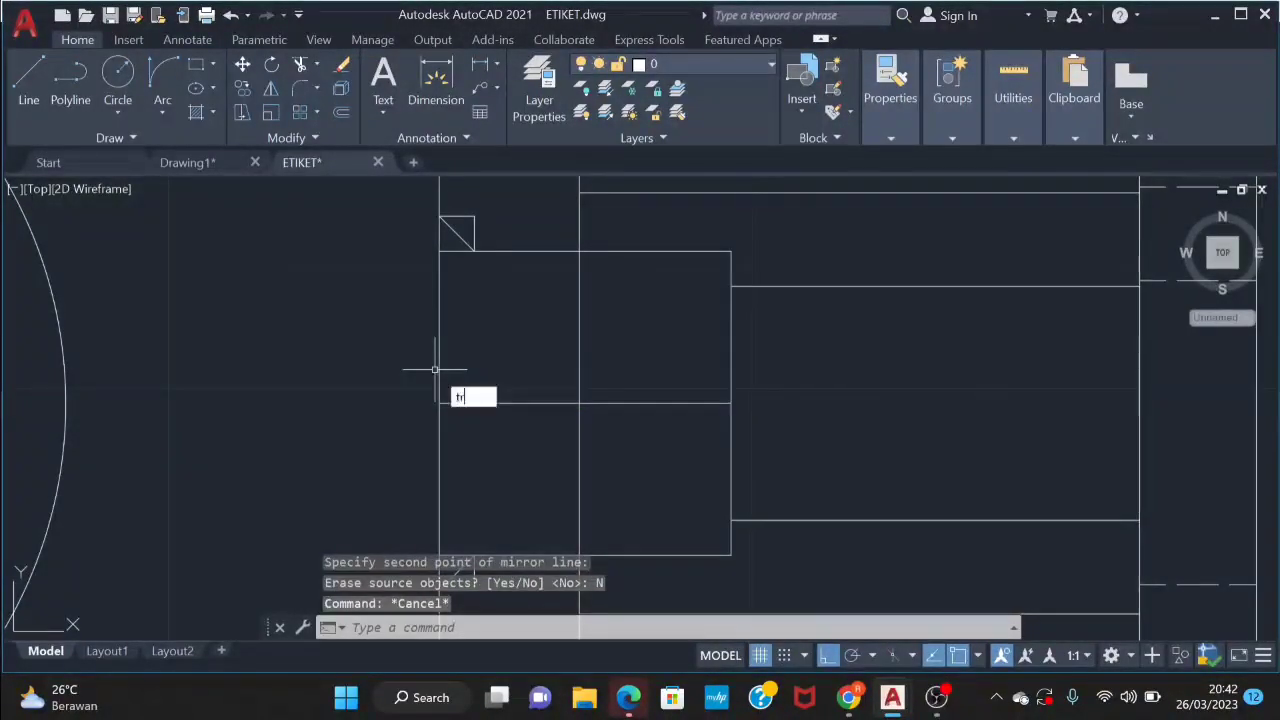
pyautogui.press('Return')
# Fence-trim the extra edges of the lower and upper chamfer triangles into bevels
pyautogui.moveTo(486, 243); pyautogui.dragTo(443, 212)
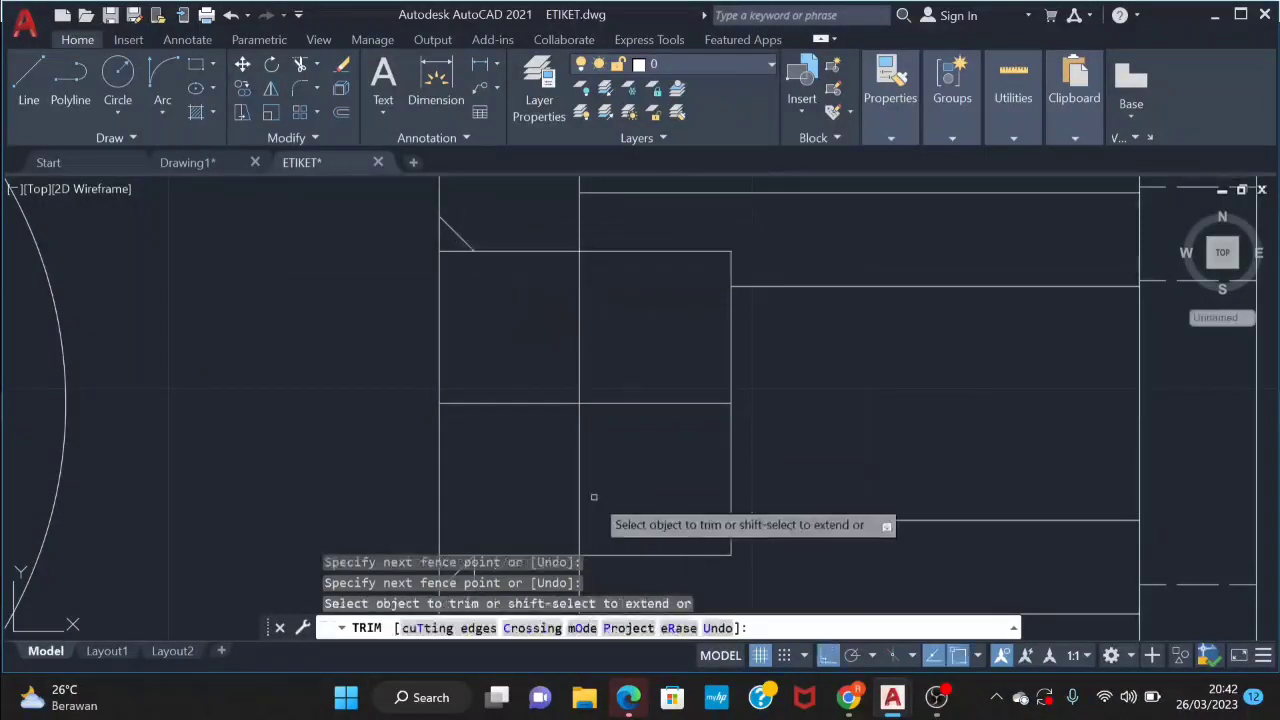
pyautogui.moveTo(594, 497); pyautogui.dragTo(564, 370, button='middle')
pyautogui.moveTo(447, 430)
pyautogui.mouseDown()
pyautogui.moveTo(431, 473)
pyautogui.moveTo(454, 463)
pyautogui.mouseUp()
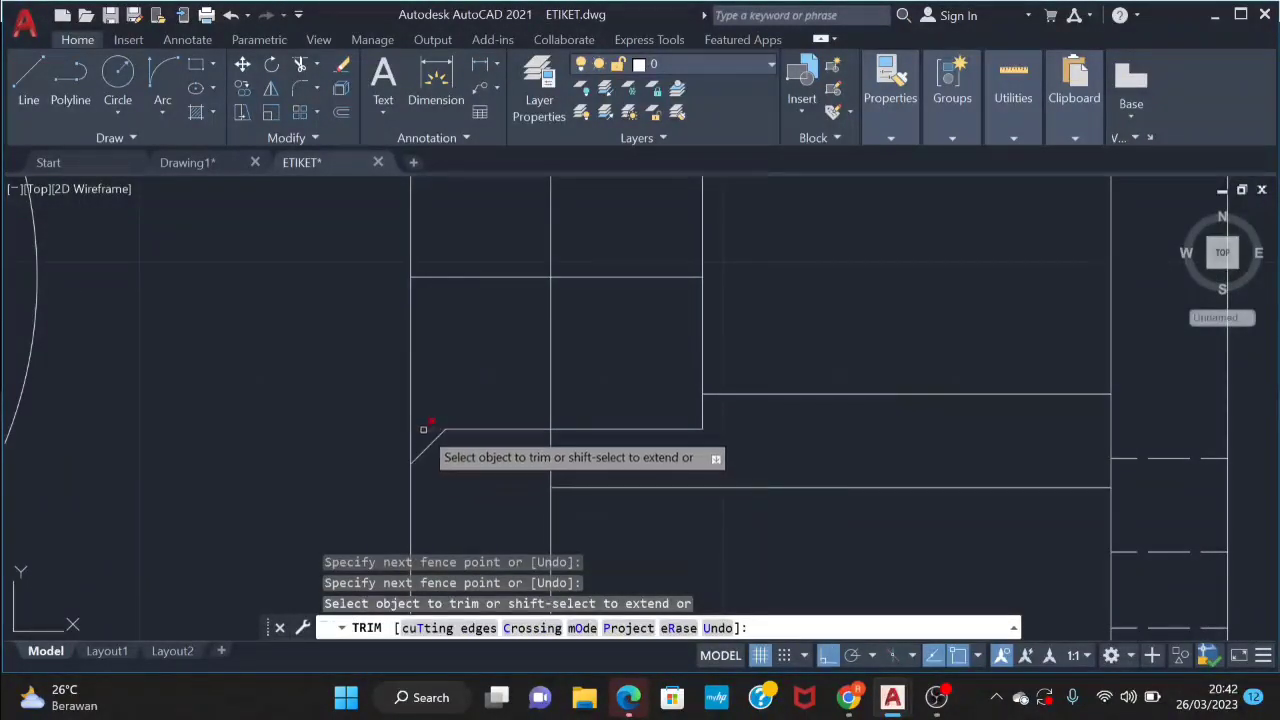
pyautogui.click(428, 429)
pyautogui.moveTo(451, 337); pyautogui.dragTo(463, 411, button='middle')
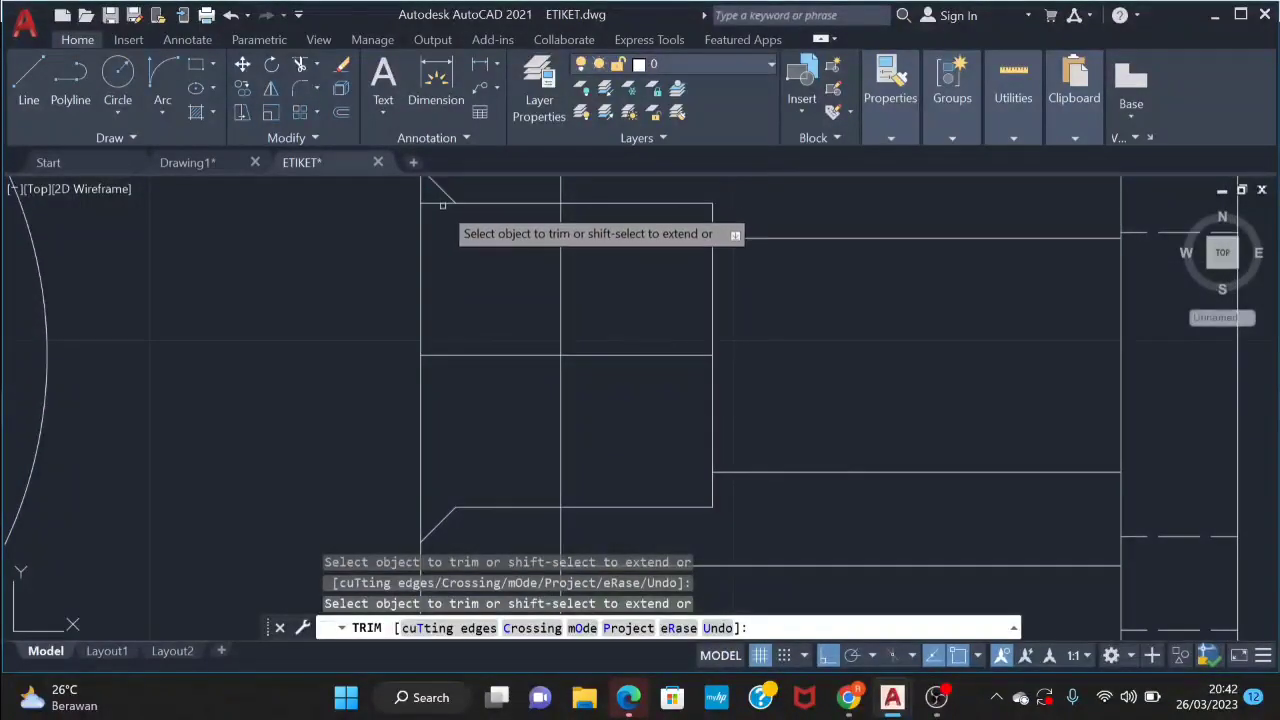
pyautogui.moveTo(430, 190); pyautogui.dragTo(439, 200)
pyautogui.press('Escape')
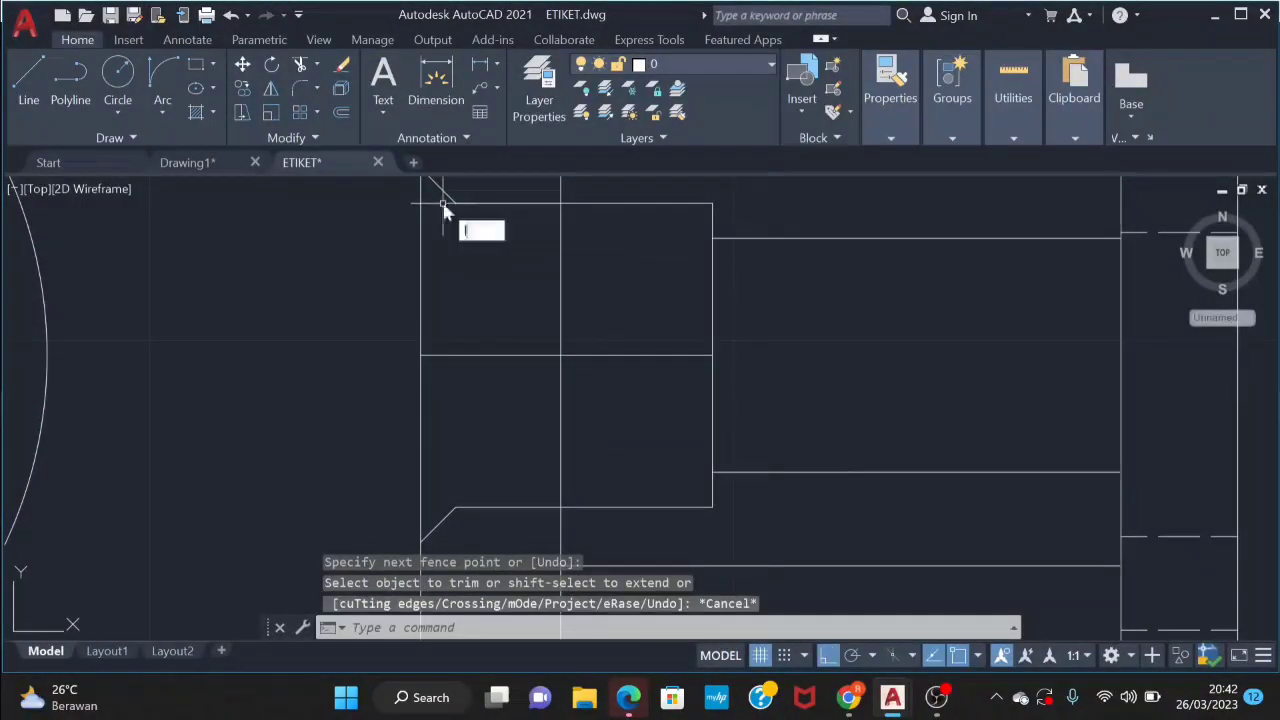
# Draw a vertical line joining the upper and lower chamfer corners
pyautogui.write('l')
pyautogui.press('Return')
pyautogui.click(455, 203)
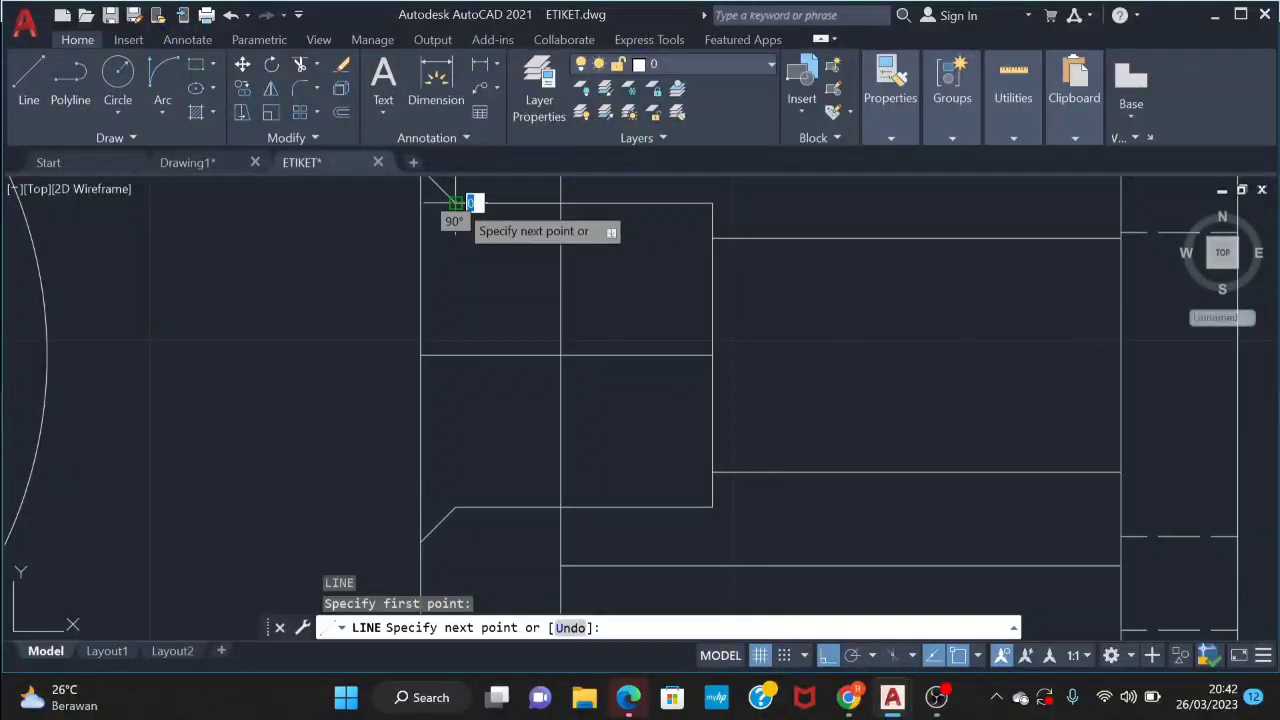
pyautogui.click(455, 505)
pyautogui.press('Escape')
pyautogui.scroll(-3, 512, 485)
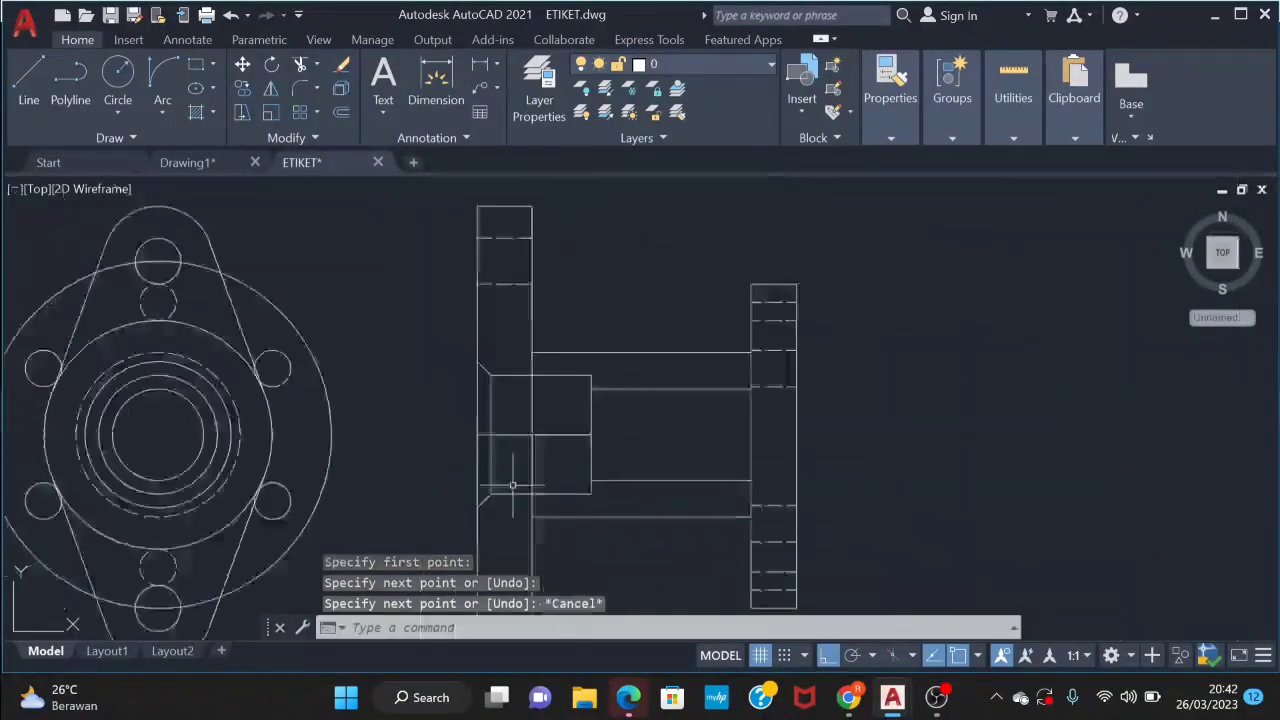
# Set the inner bore lines and bore edges to the dashed ACAD_ISO02W100 linetype
pyautogui.moveTo(512, 485); pyautogui.dragTo(490, 388, button='middle')
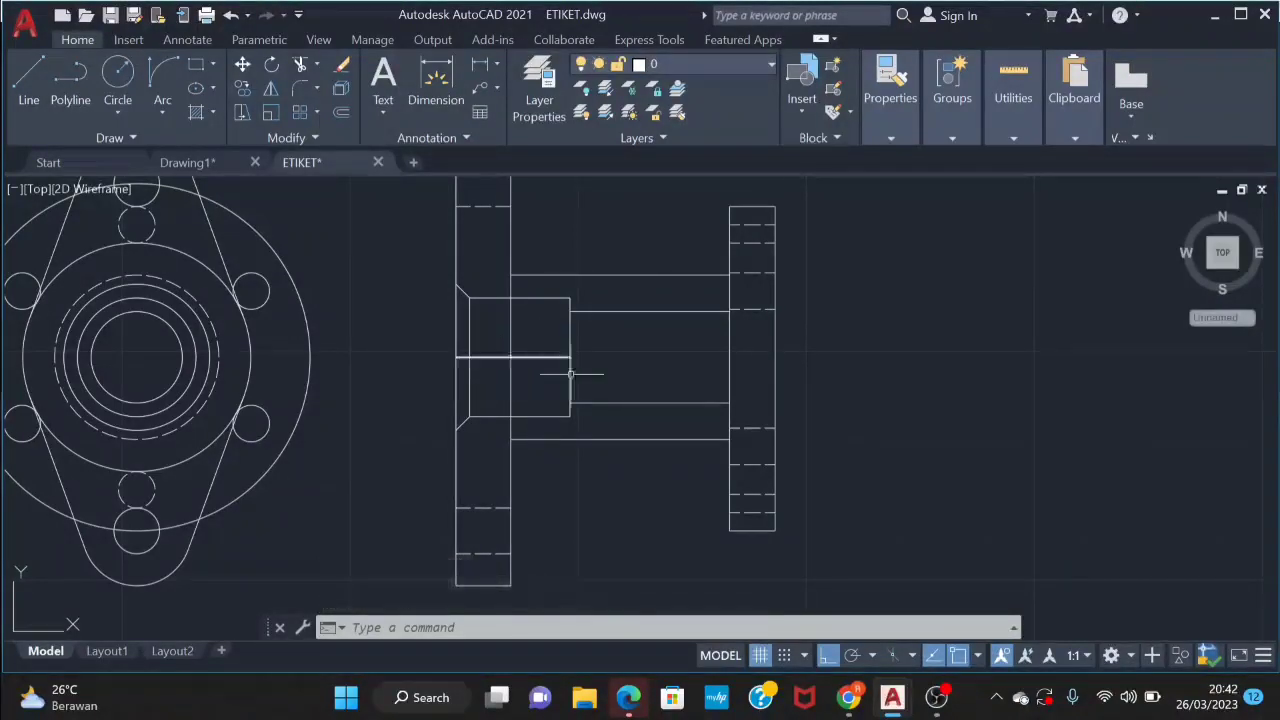
pyautogui.click(688, 300)
pyautogui.click(622, 428)
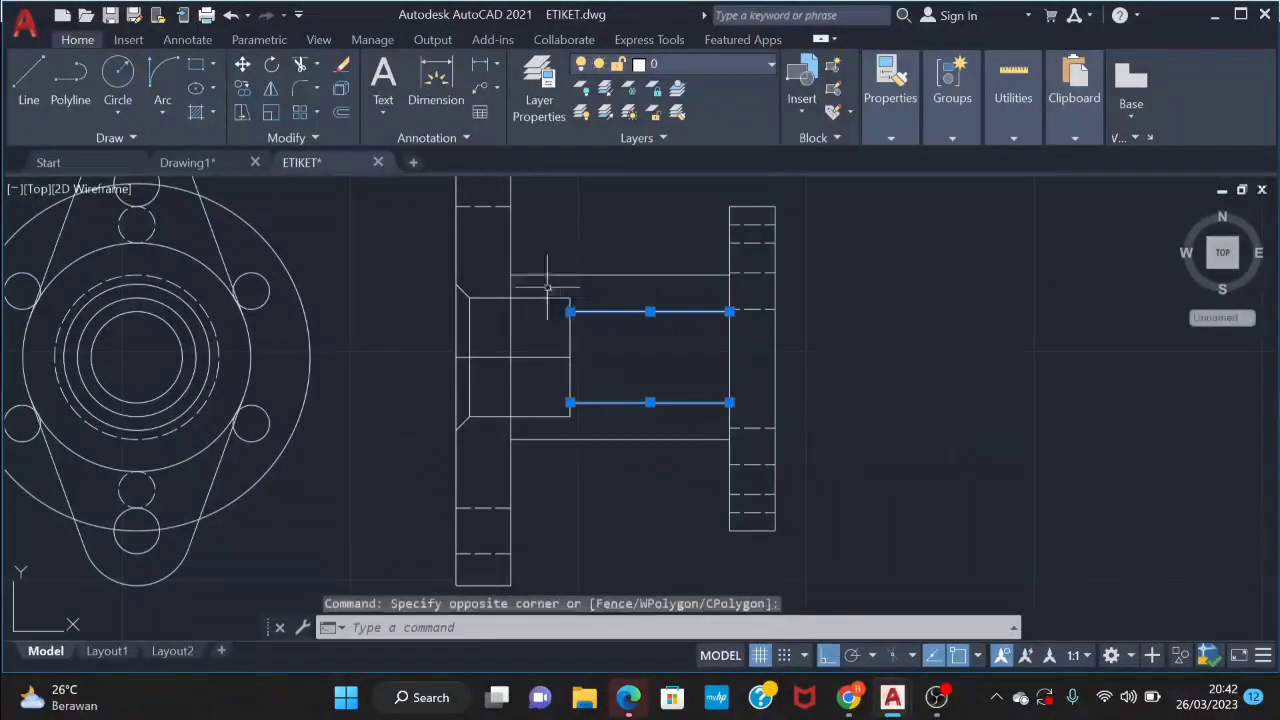
pyautogui.click(547, 286)
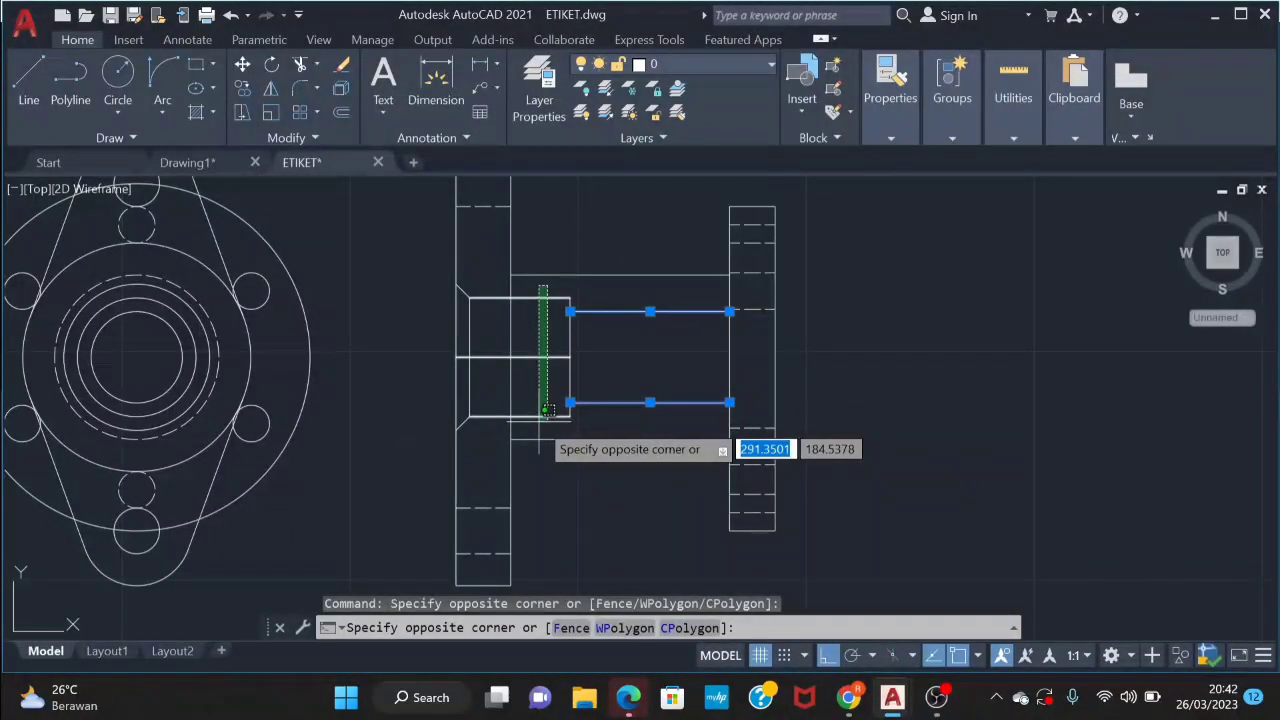
pyautogui.click(539, 421)
pyautogui.click(477, 266)
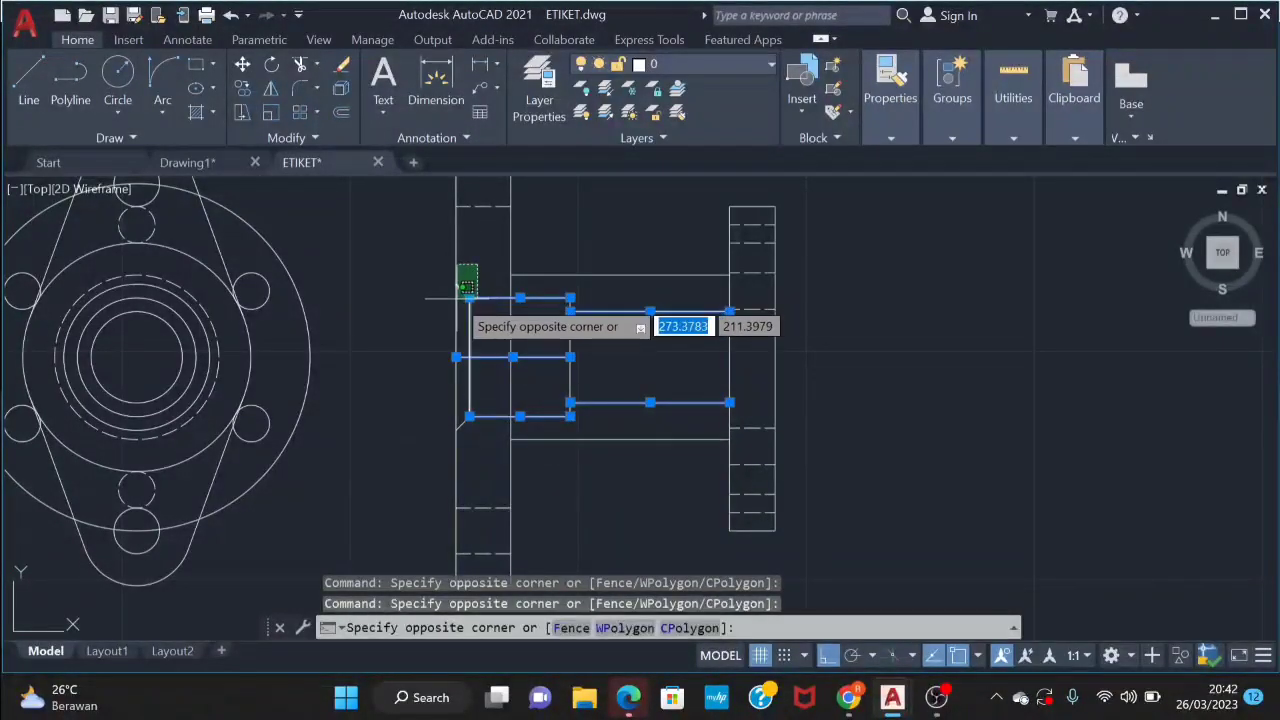
pyautogui.click(459, 291)
pyautogui.click(479, 417)
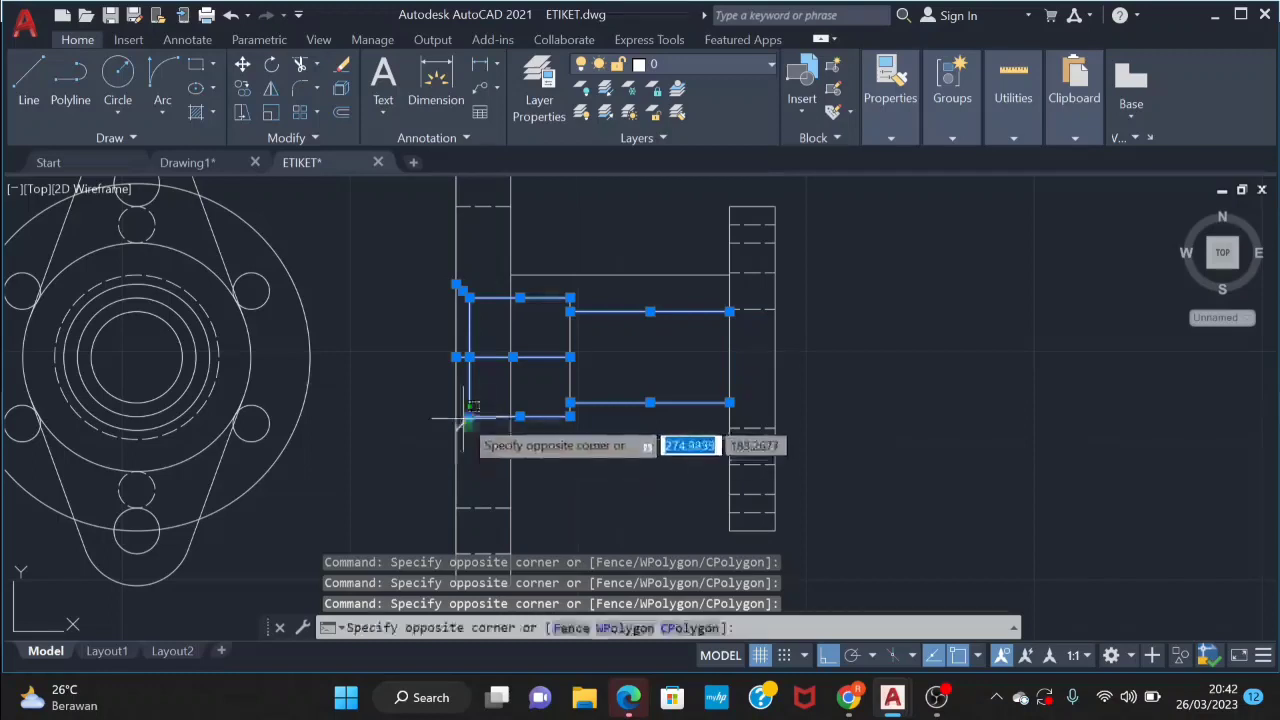
pyautogui.click(452, 430)
pyautogui.click(891, 140)
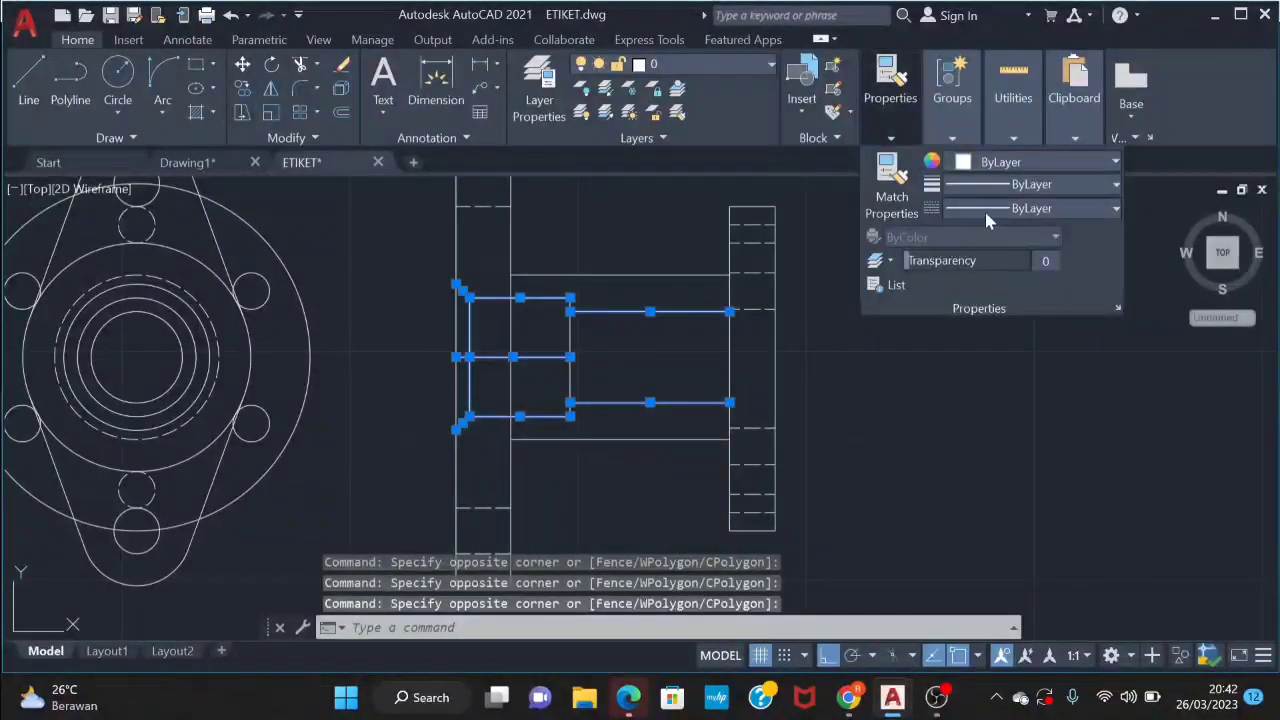
pyautogui.click(984, 209)
pyautogui.click(1060, 290)
pyautogui.press('Escape')
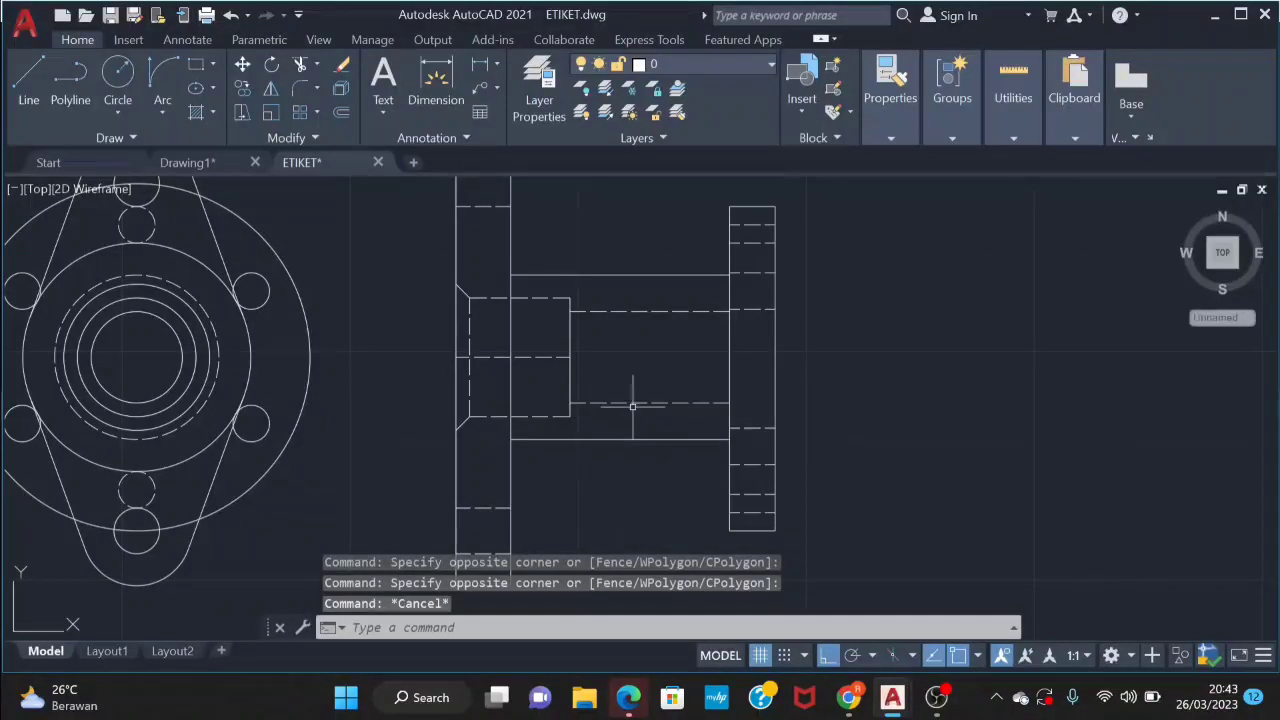
# Delete the horizontal line through the middle of the side view
pyautogui.click(508, 364)
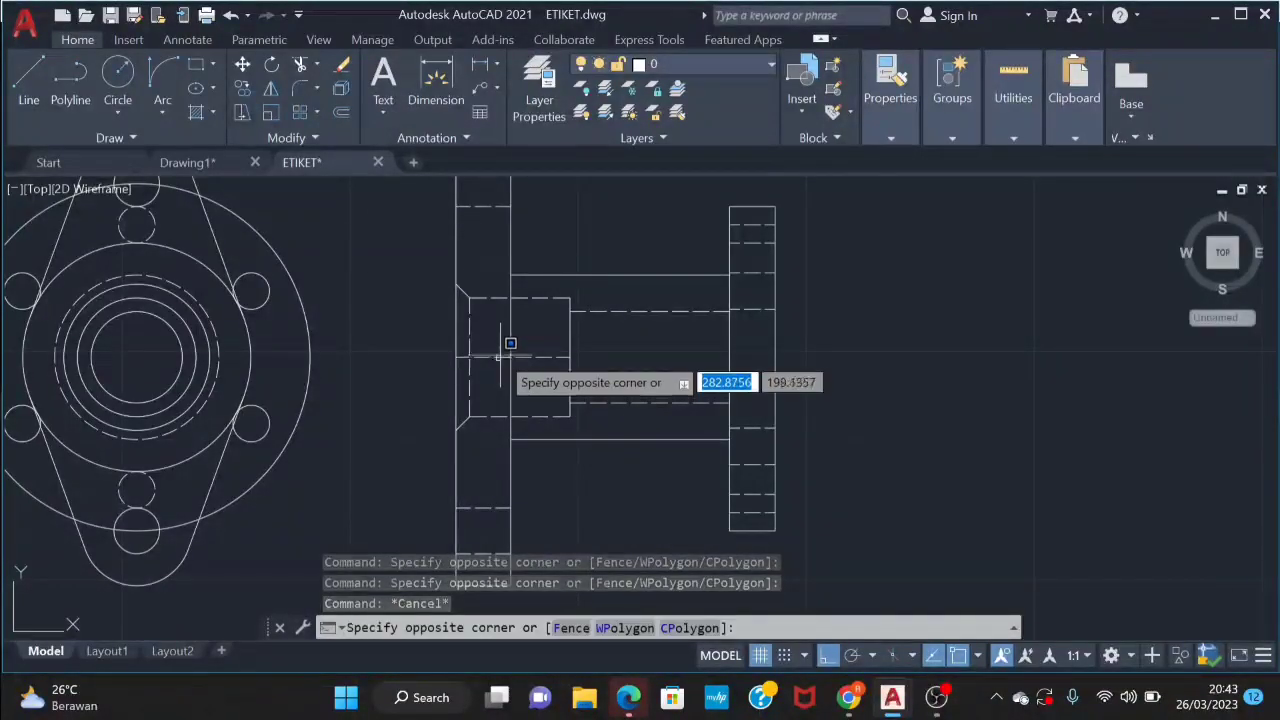
pyautogui.click(498, 357)
pyautogui.press('Delete')
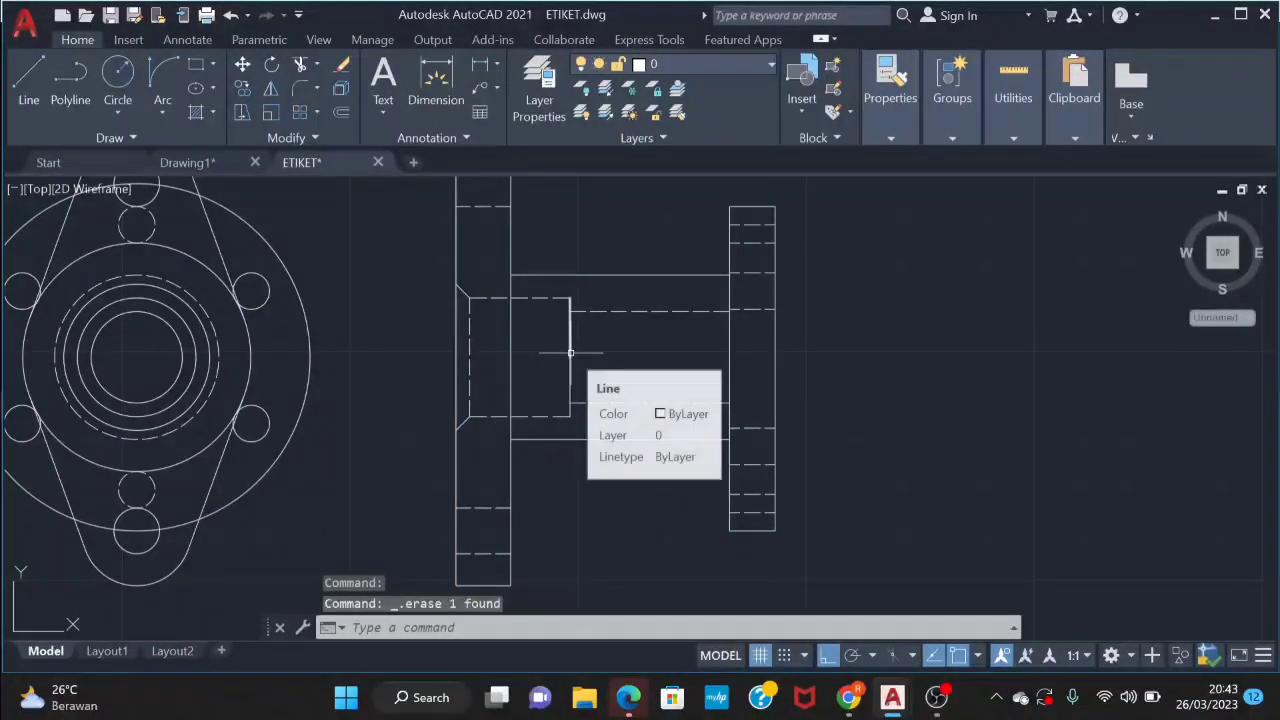
pyautogui.scroll(-2, 570, 352)
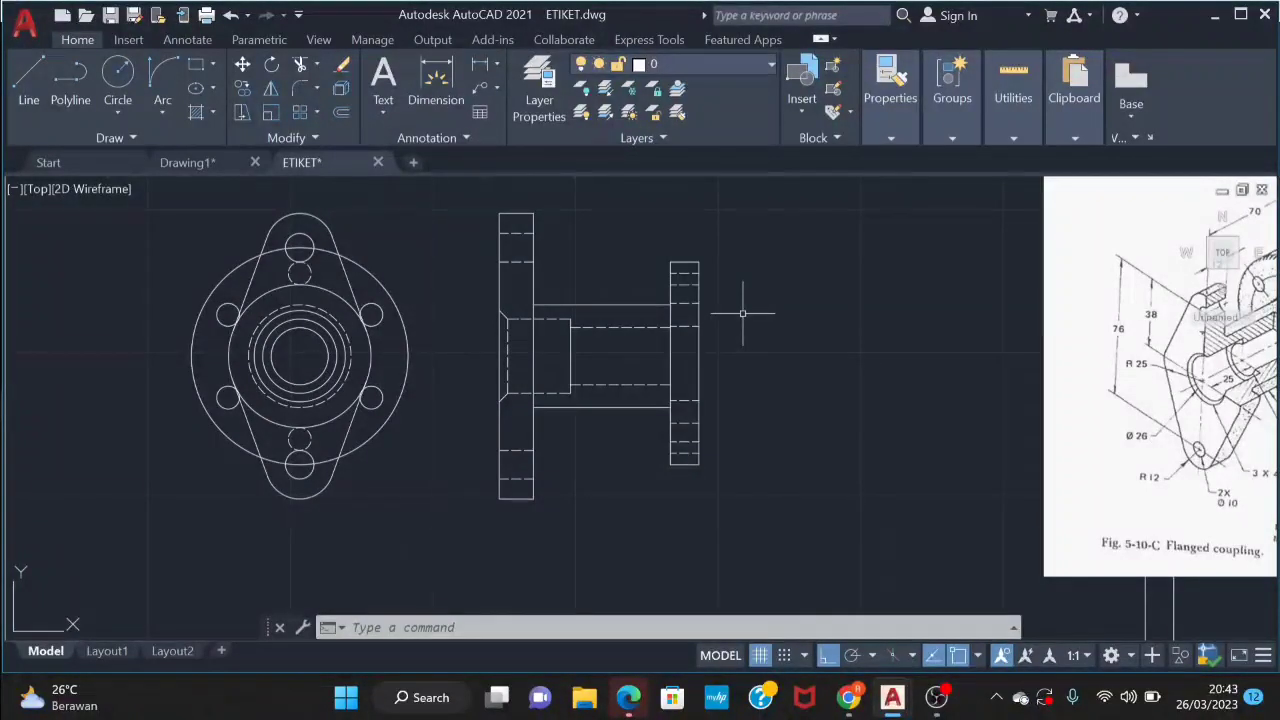
# Fillet the upper and lower hub-to-right-flange corners with radius 2
pyautogui.moveTo(864, 330); pyautogui.dragTo(689, 330, button='middle')
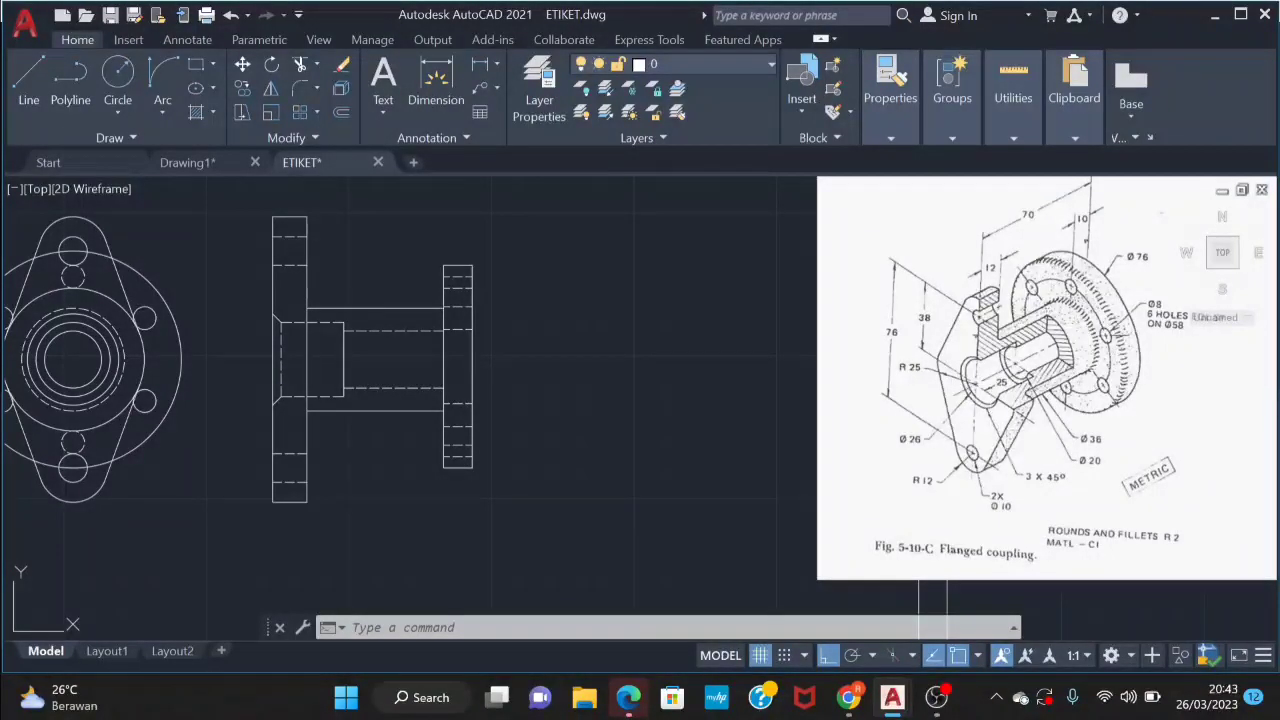
pyautogui.write('f')
pyautogui.press('Return')
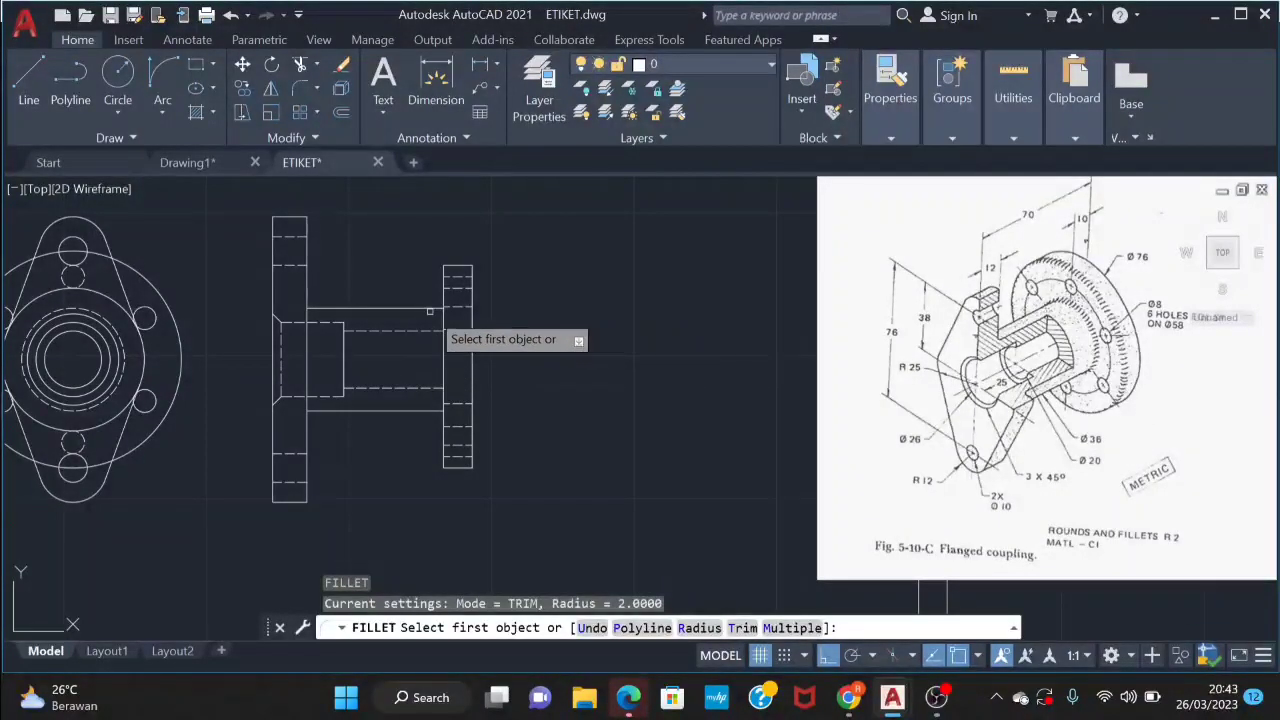
pyautogui.click(430, 311)
pyautogui.write('r')
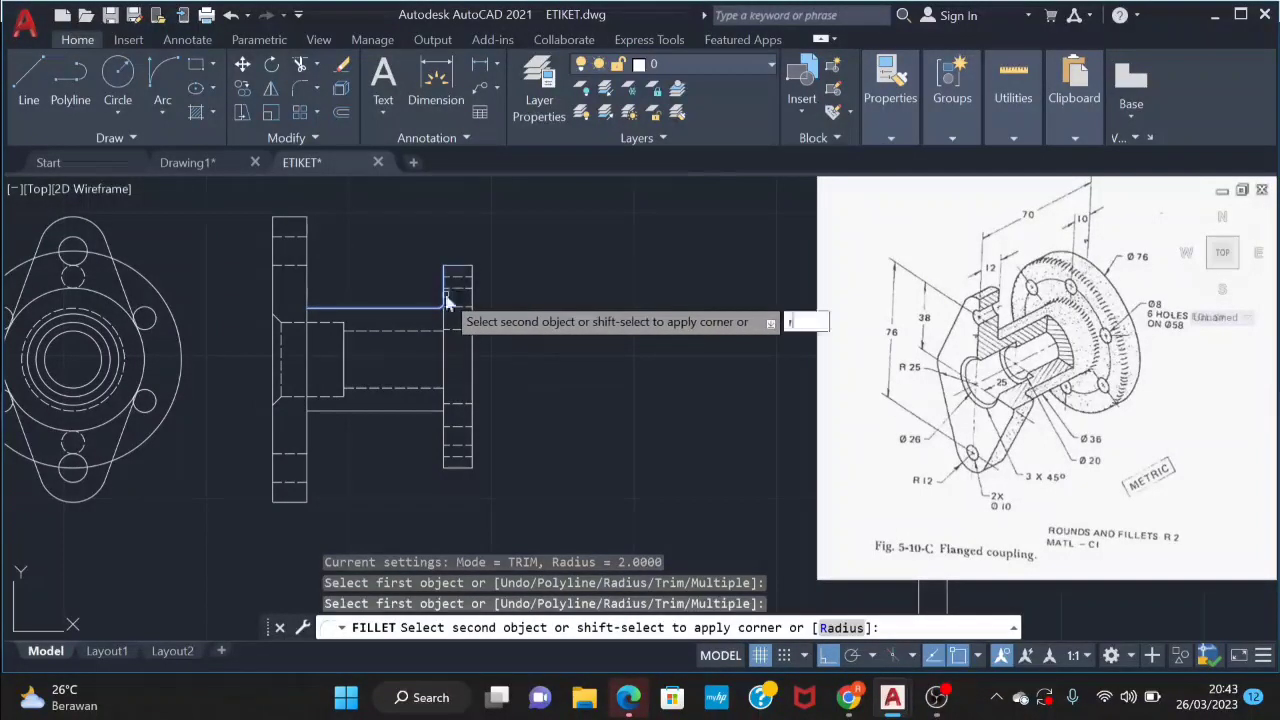
pyautogui.press('Return')
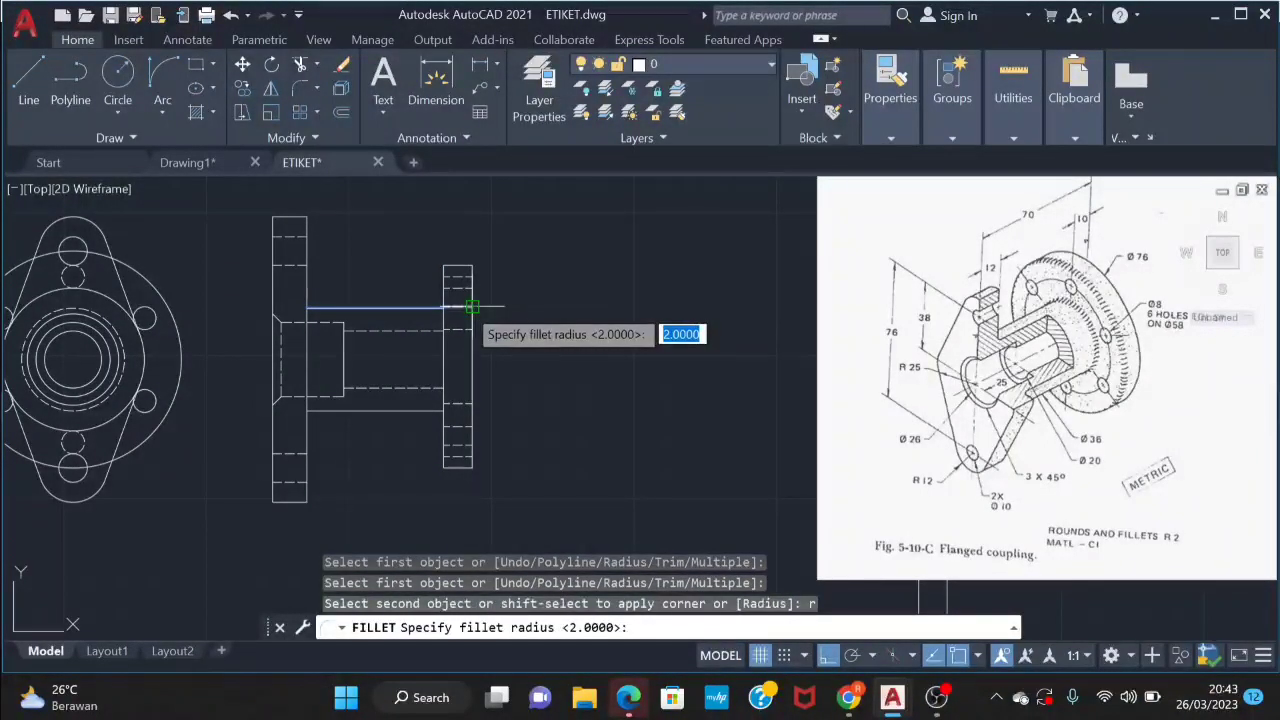
pyautogui.press('Return')
pyautogui.click(443, 292)
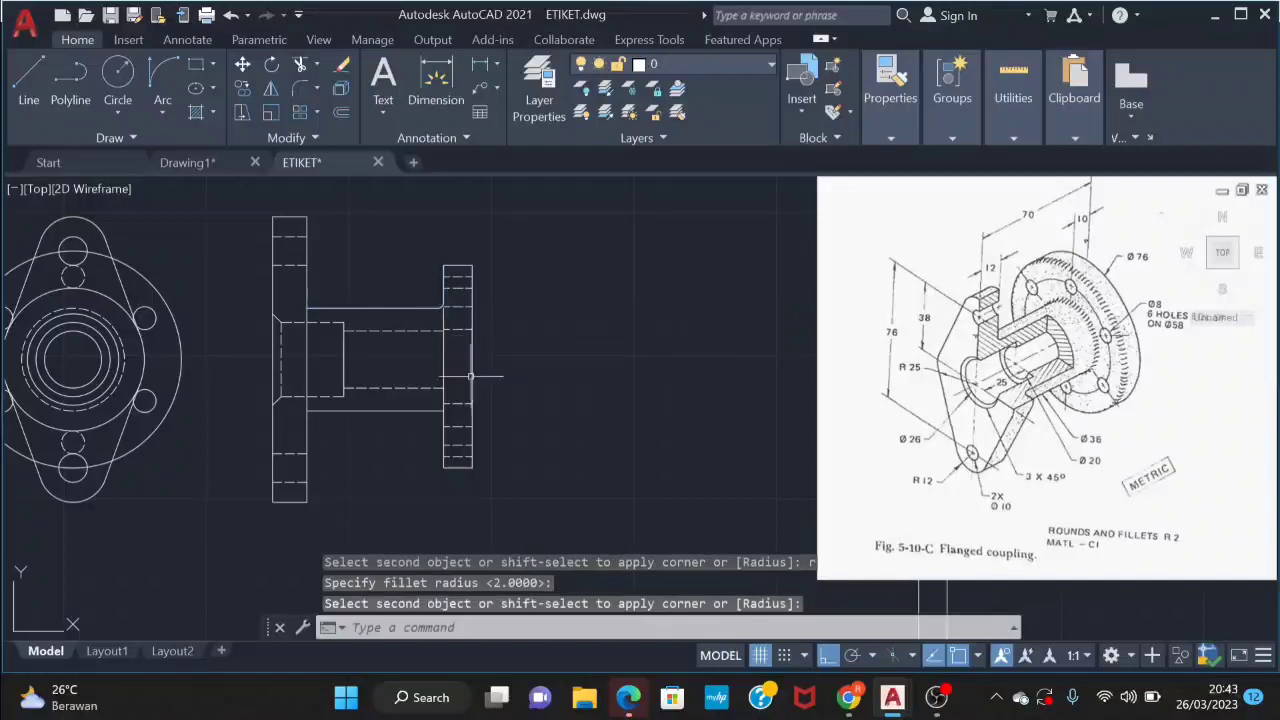
pyautogui.scroll(2, 467, 392)
pyautogui.press('Return')
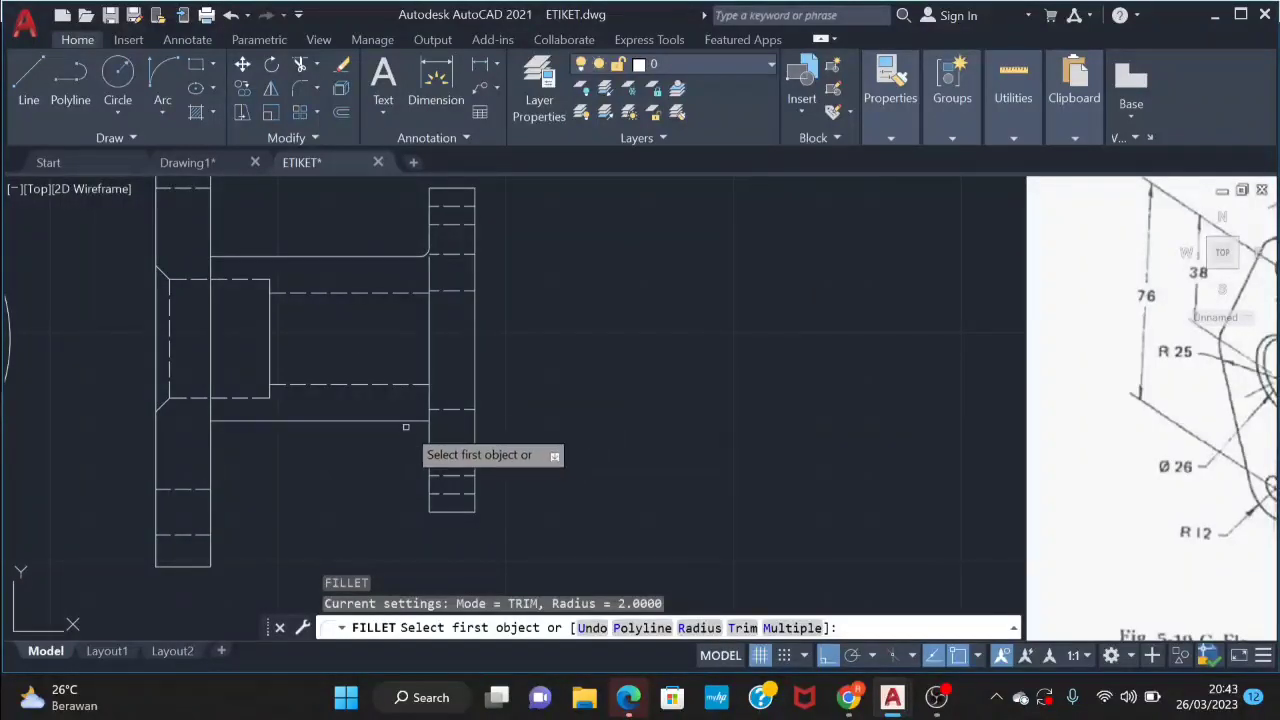
pyautogui.click(405, 422)
pyautogui.click(430, 459)
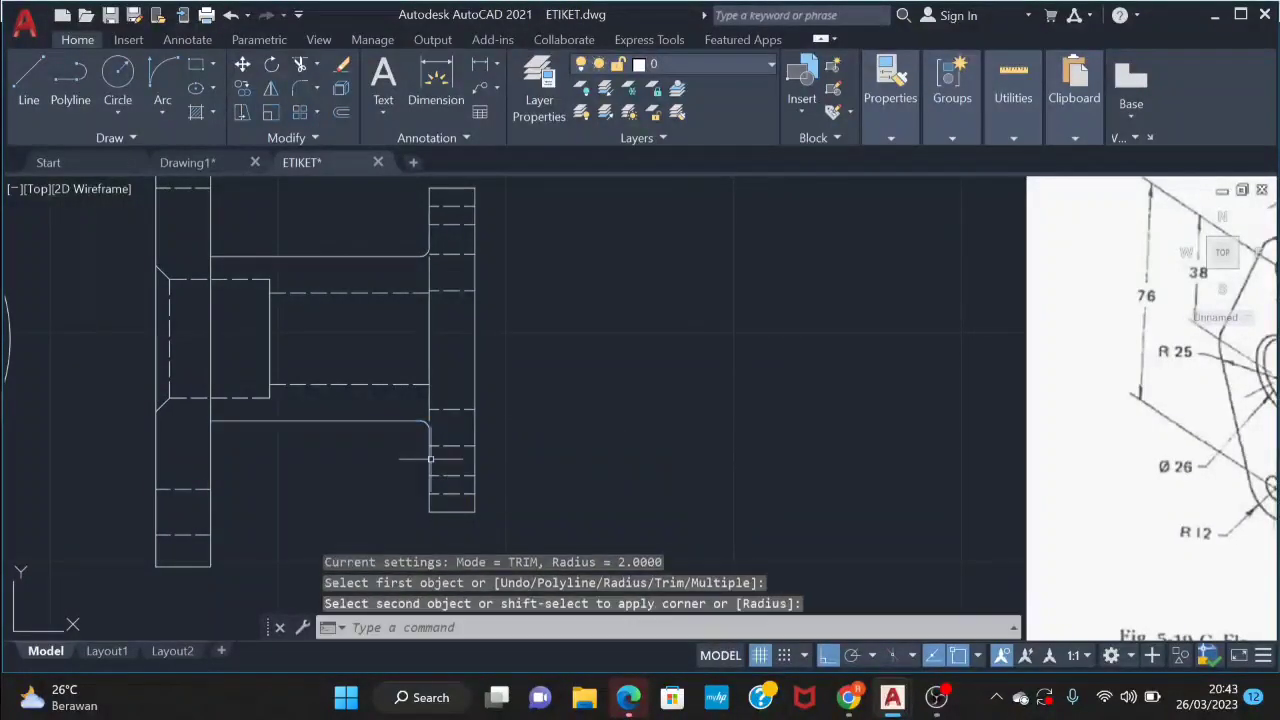
# Draw a 2-unit line from the fillet's end along the flange edge
pyautogui.write('l')
pyautogui.press('Return')
pyautogui.scroll(3, 443, 450)
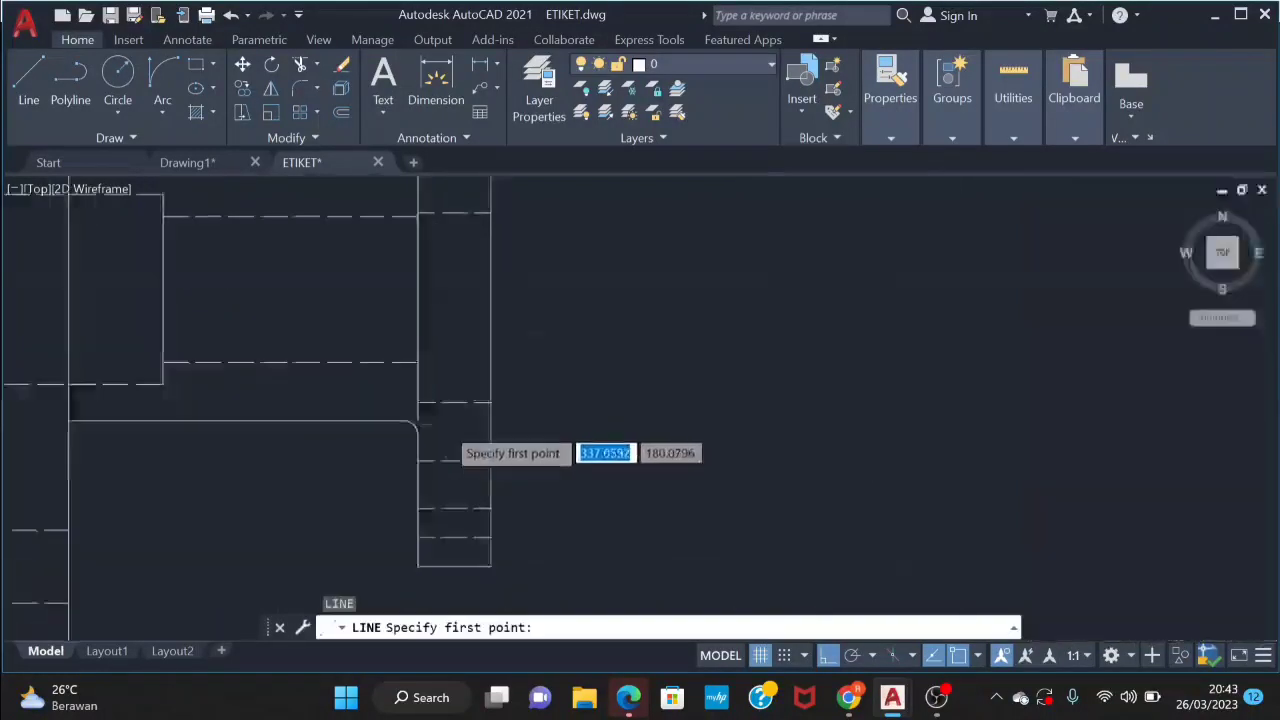
pyautogui.scroll(1, 400, 449)
pyautogui.click(404, 441)
pyautogui.write('2')
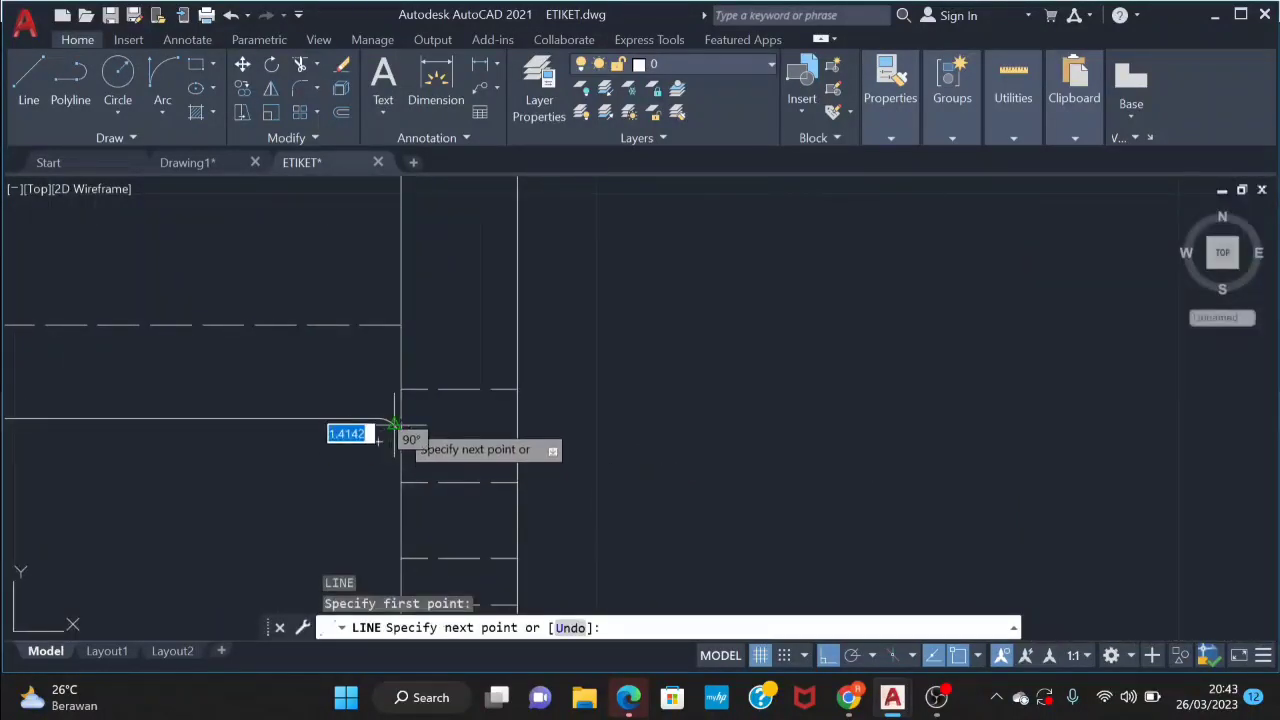
pyautogui.press('Return')
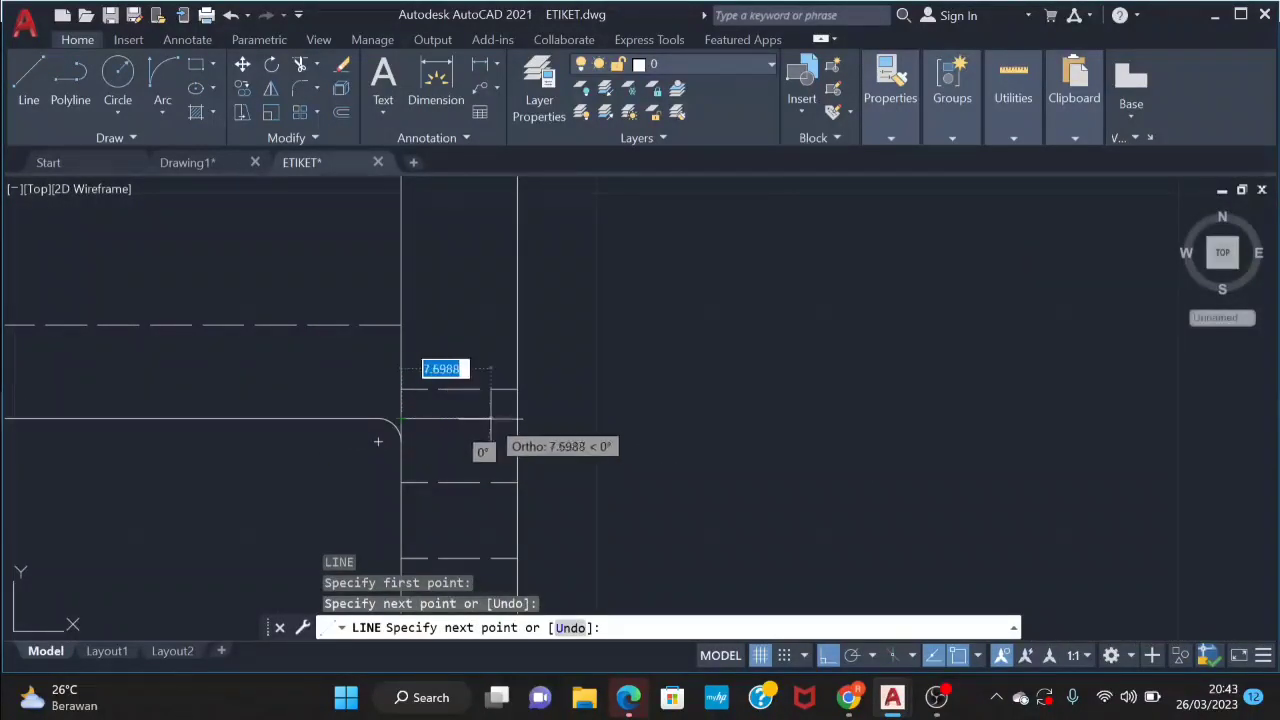
pyautogui.press('Escape')
pyautogui.scroll(-3, 490, 418)
pyautogui.moveTo(490, 420); pyautogui.dragTo(501, 468, button='middle')
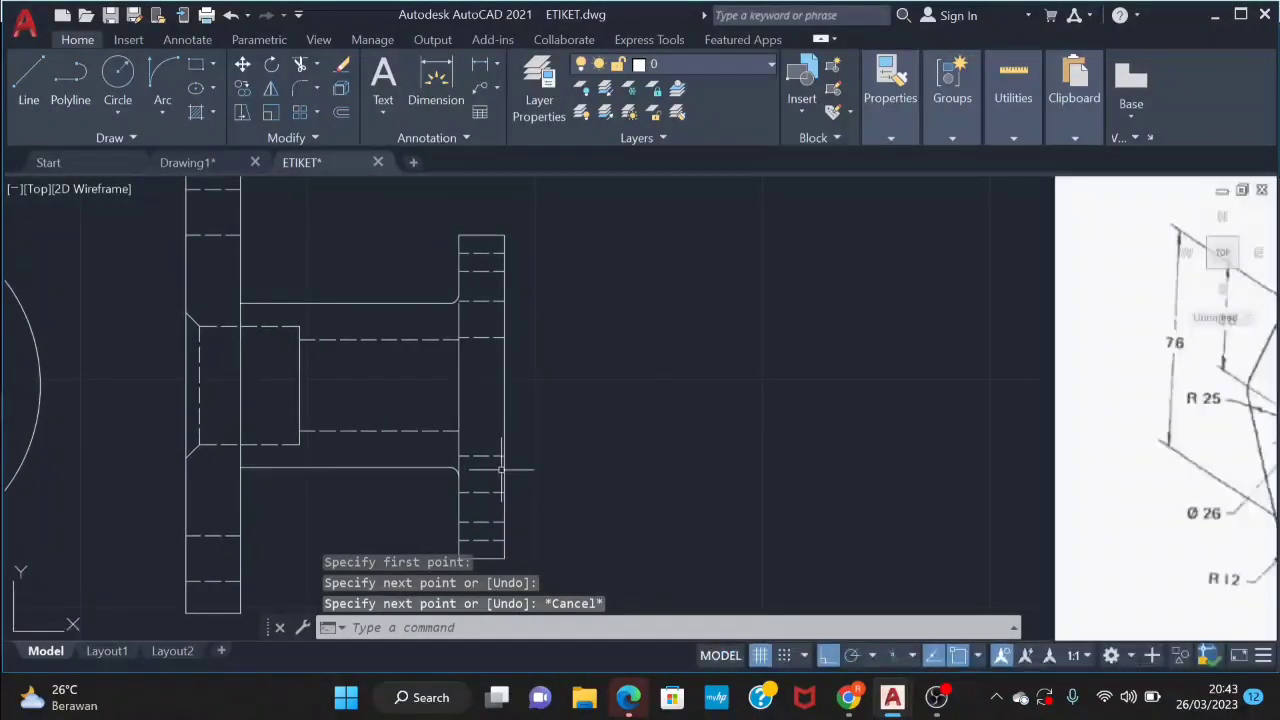
# Start a line at the flange corner, cancel it, and zoom out to both views
pyautogui.write('l')
pyautogui.press('Return')
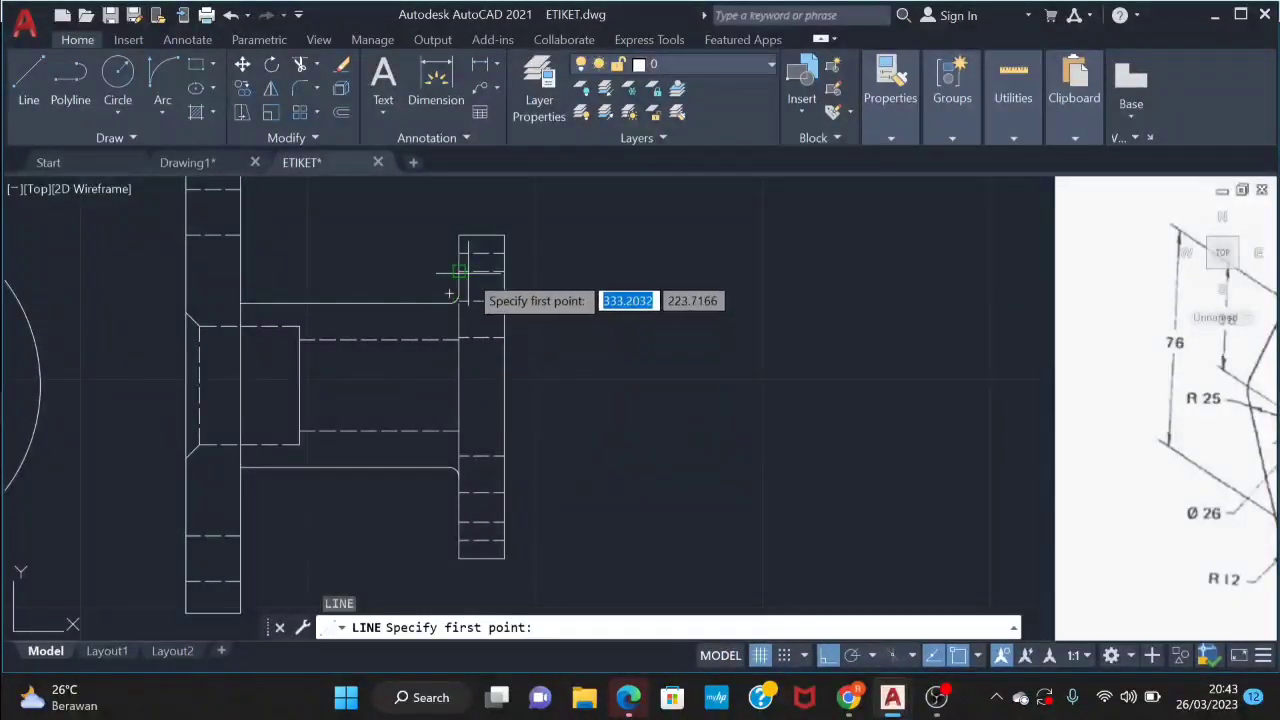
pyautogui.scroll(3, 450, 305)
pyautogui.scroll(1, 445, 285)
pyautogui.click(456, 289)
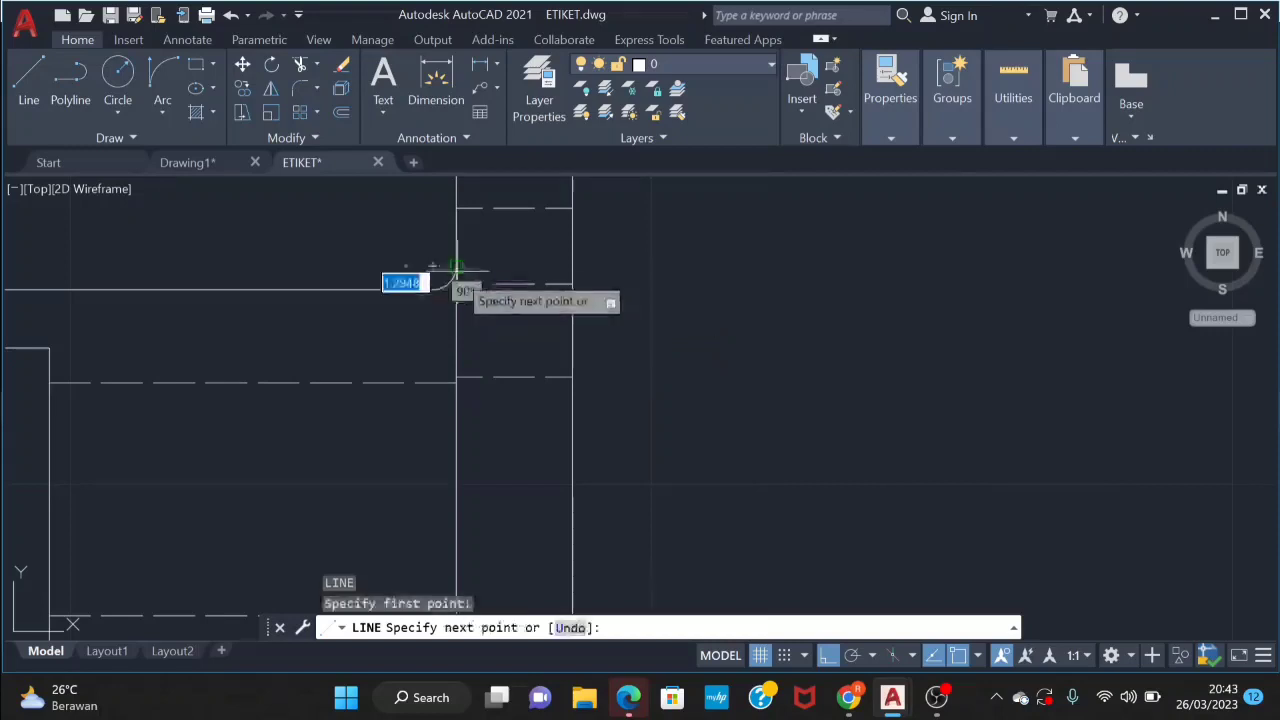
pyautogui.press('Escape')
pyautogui.scroll(-2, 531, 334)
pyautogui.scroll(-2, 535, 340)
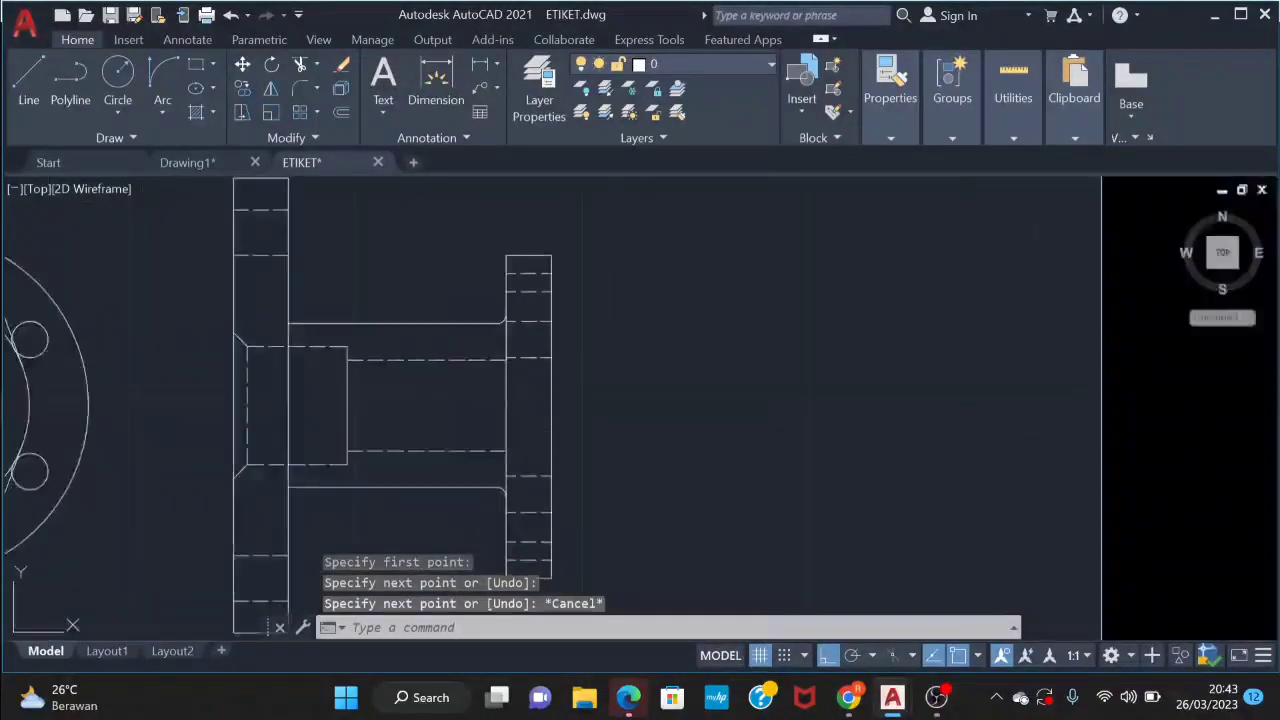
pyautogui.scroll(-2, 537, 343)
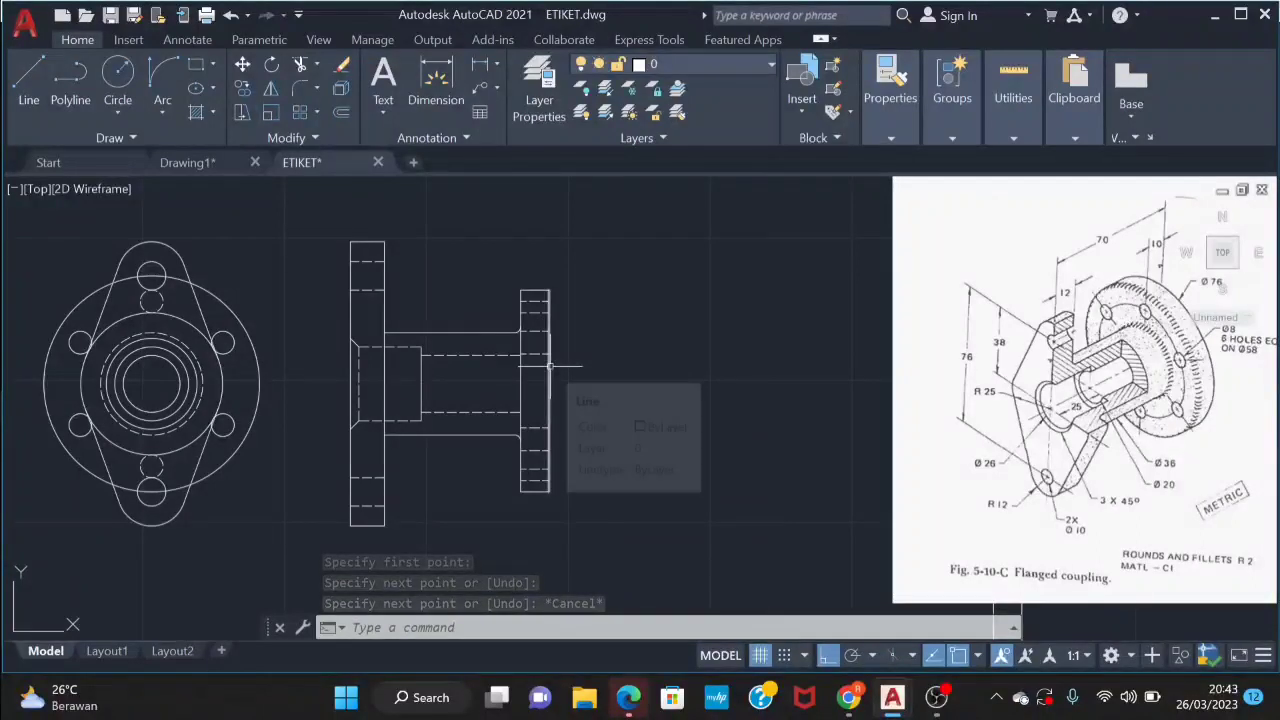
# Move the front and side views lower in the frame, just above the POLTEK GT title block
pyautogui.scroll(-2, 547, 379)
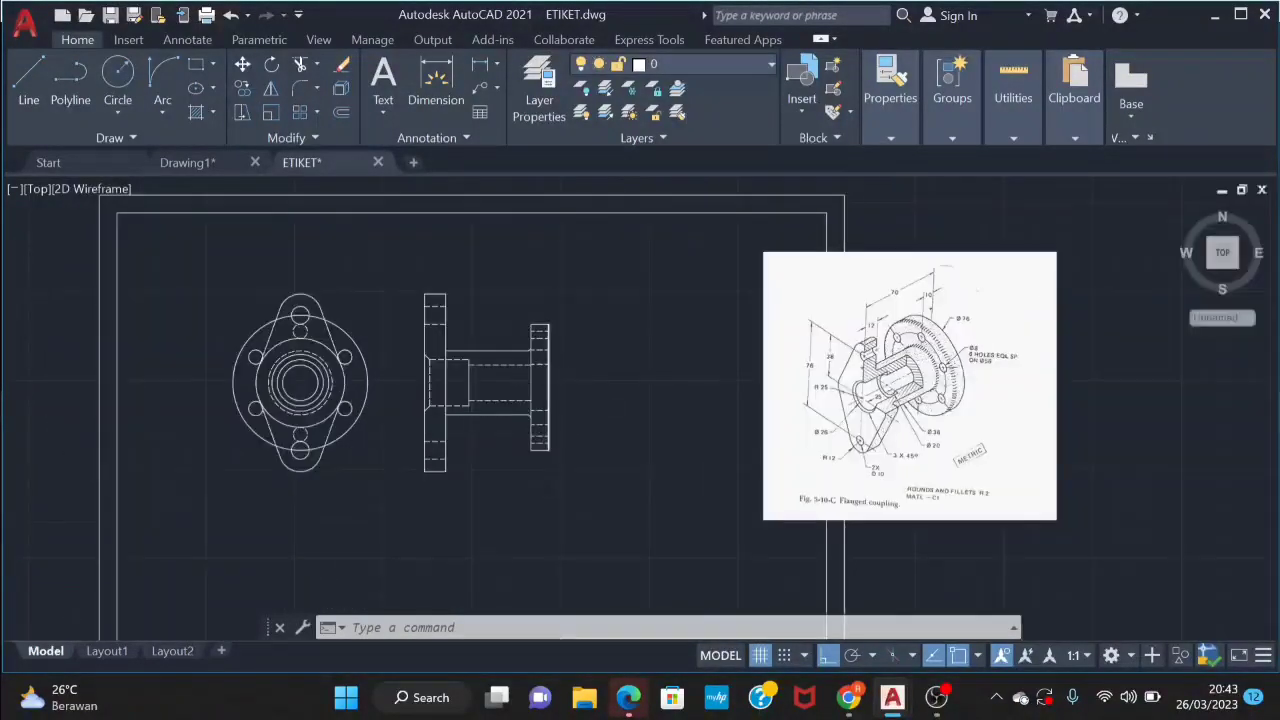
pyautogui.scroll(-2, 547, 379)
pyautogui.click(575, 443)
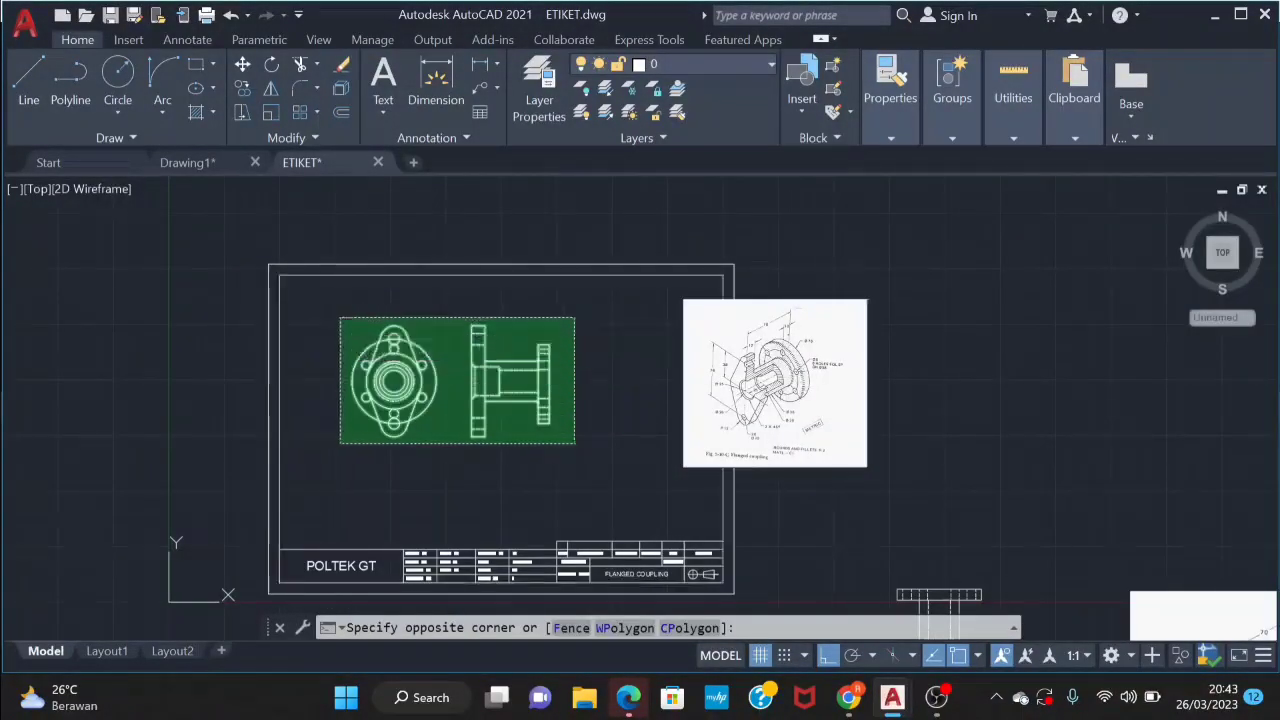
pyautogui.click(340, 318)
pyautogui.rightClick(492, 386)
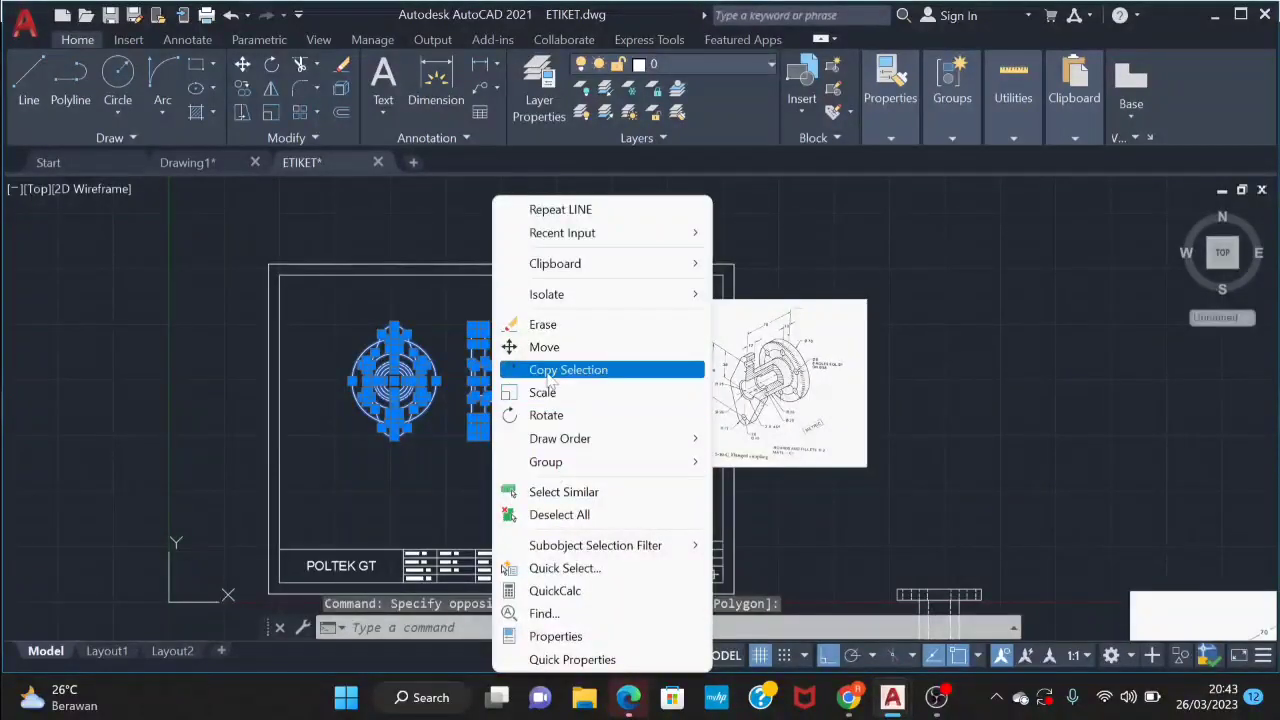
pyautogui.click(530, 346)
pyautogui.click(468, 422)
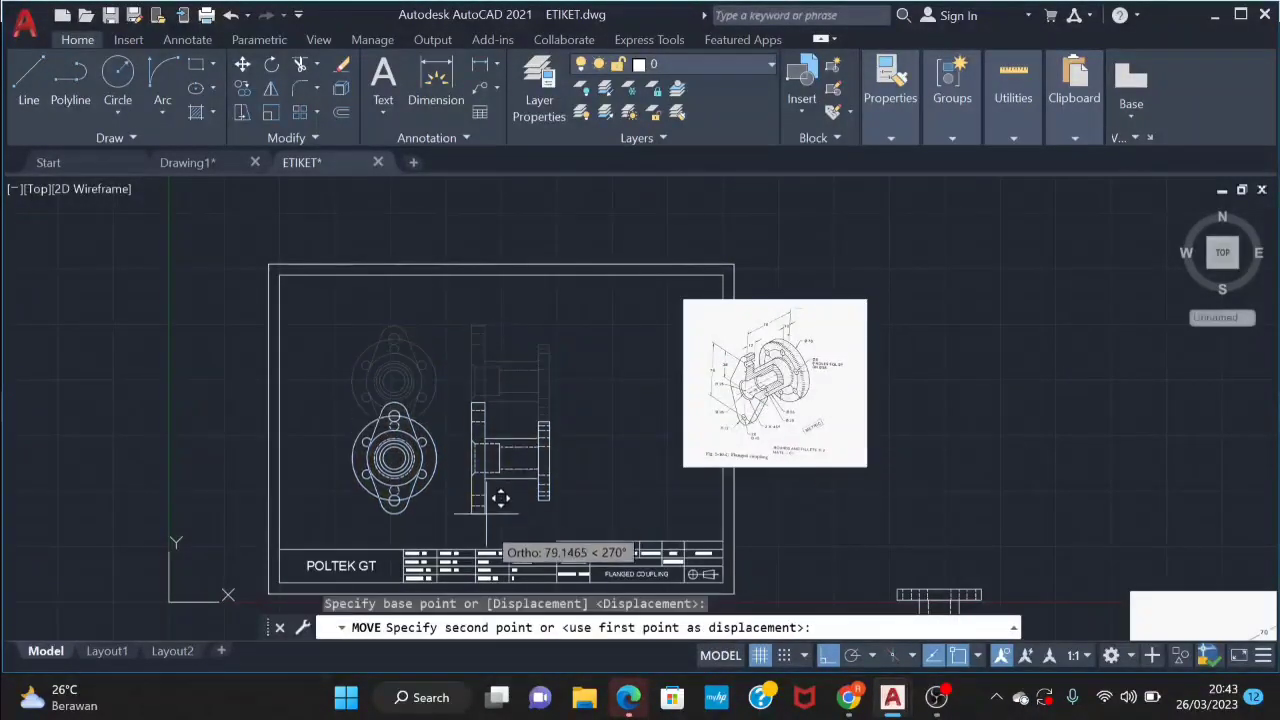
pyautogui.click(500, 515)
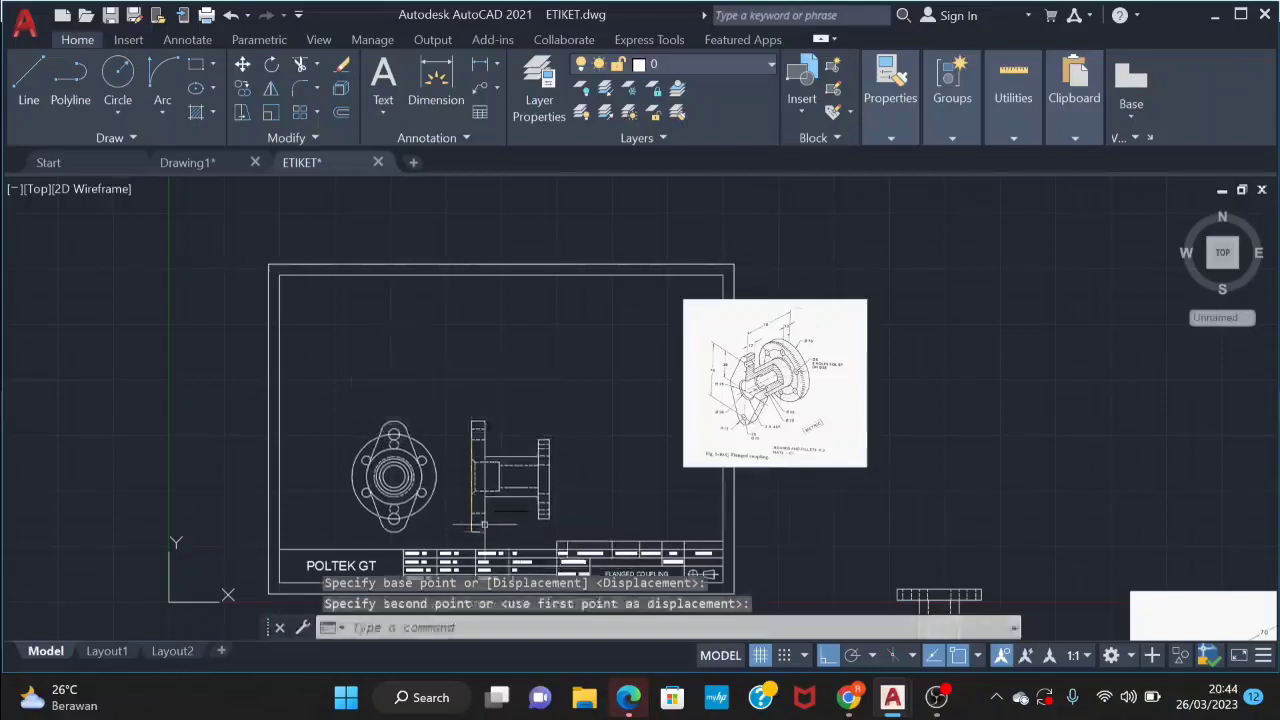
pyautogui.write('l')
pyautogui.press('Return')
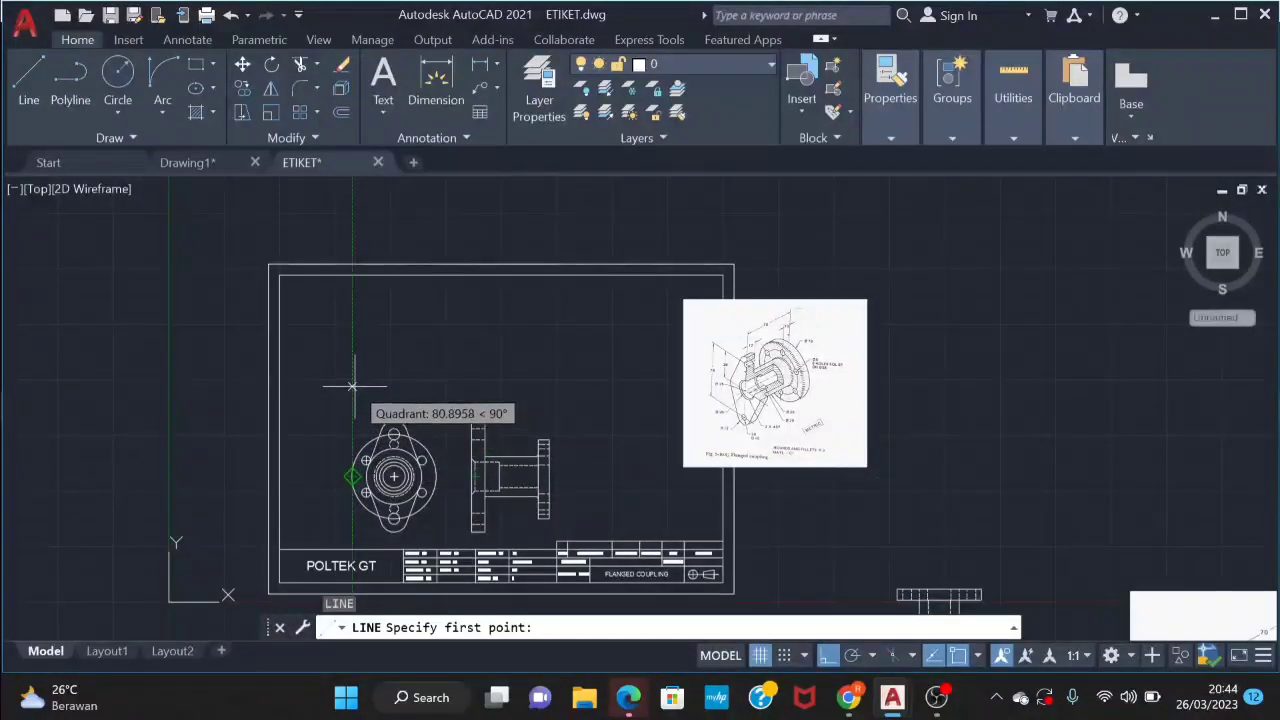
# Draw a 12-unit-high rectangle outline above the front view using Ortho and quadrant snaps
pyautogui.click(352, 385)
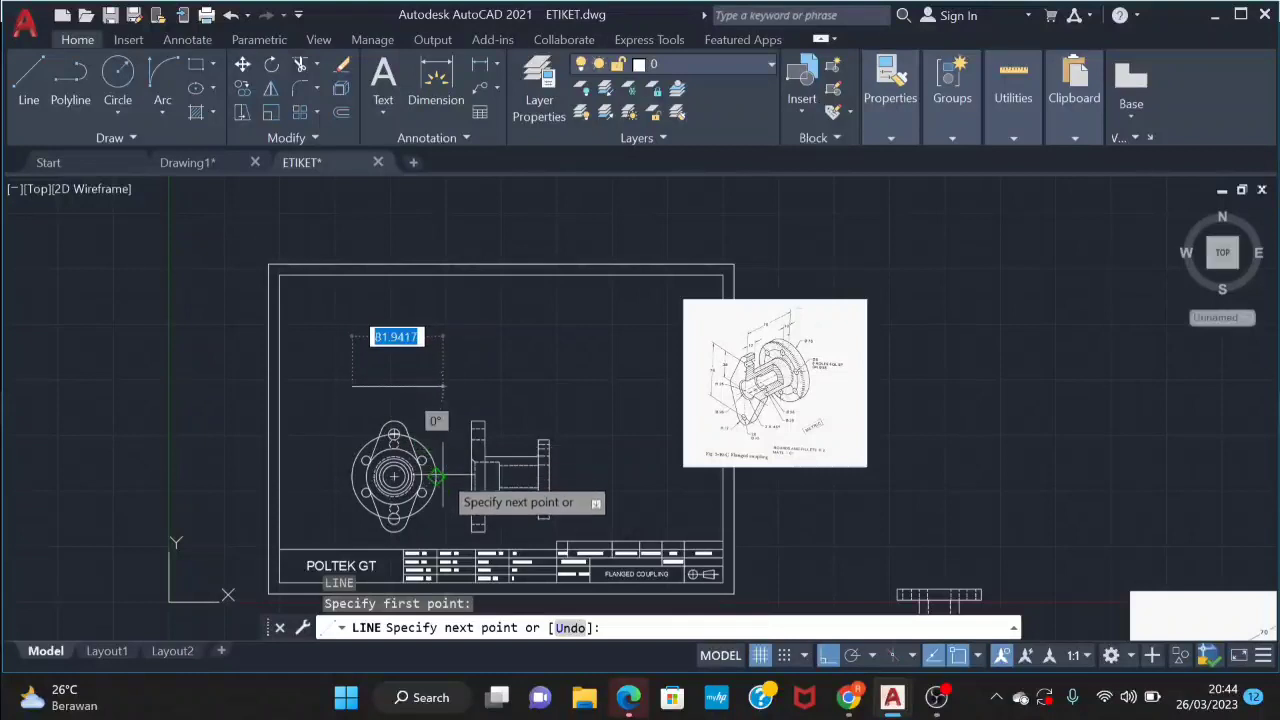
pyautogui.scroll(2, 435, 385)
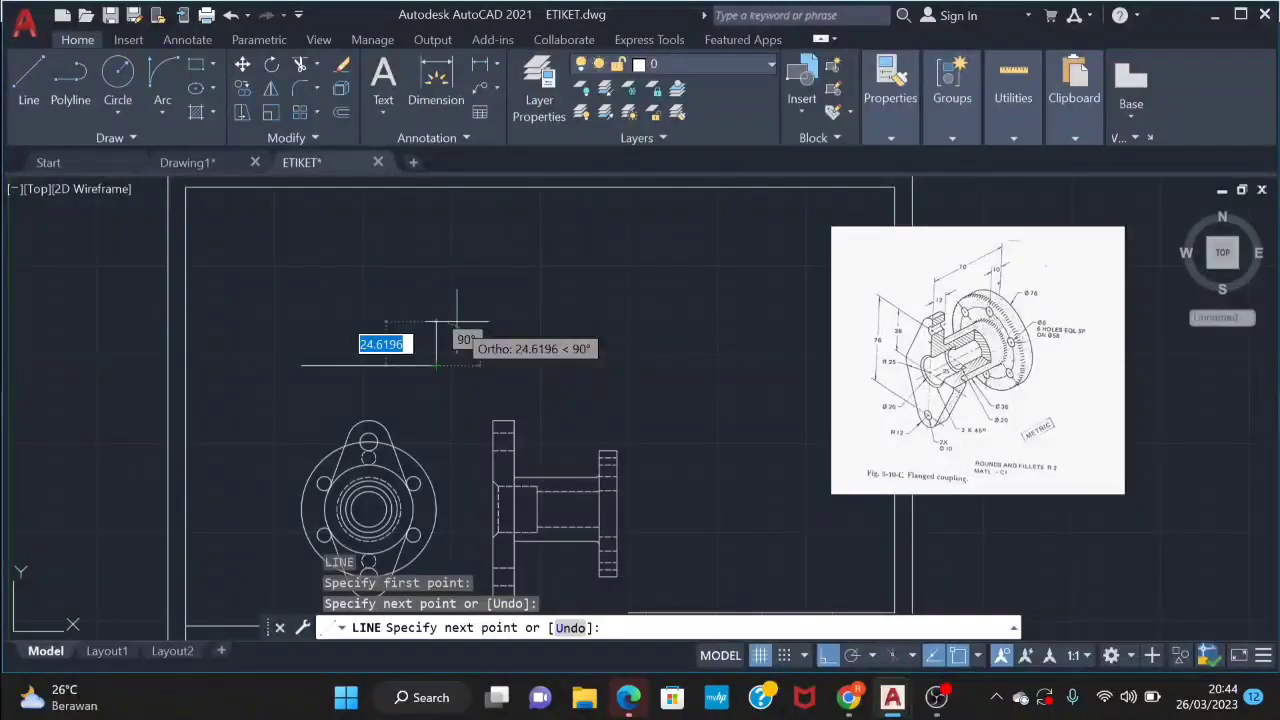
pyautogui.write('12')
pyautogui.press('Return')
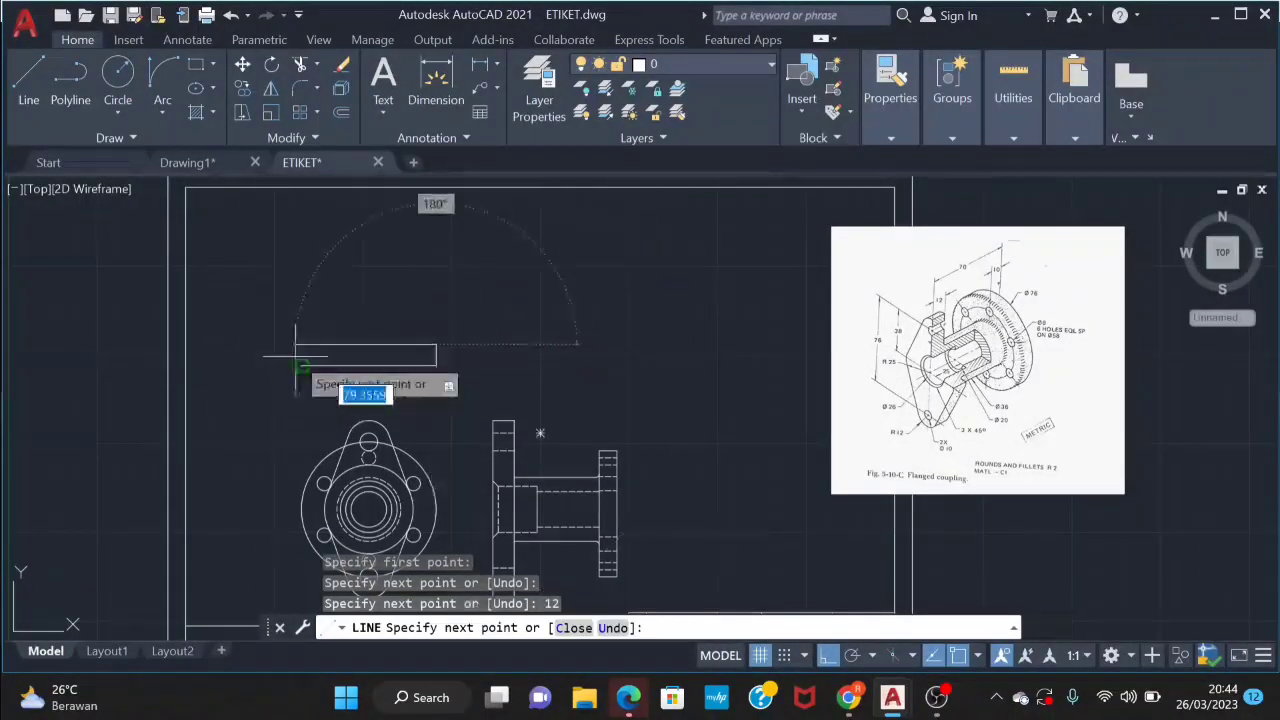
pyautogui.click(300, 345)
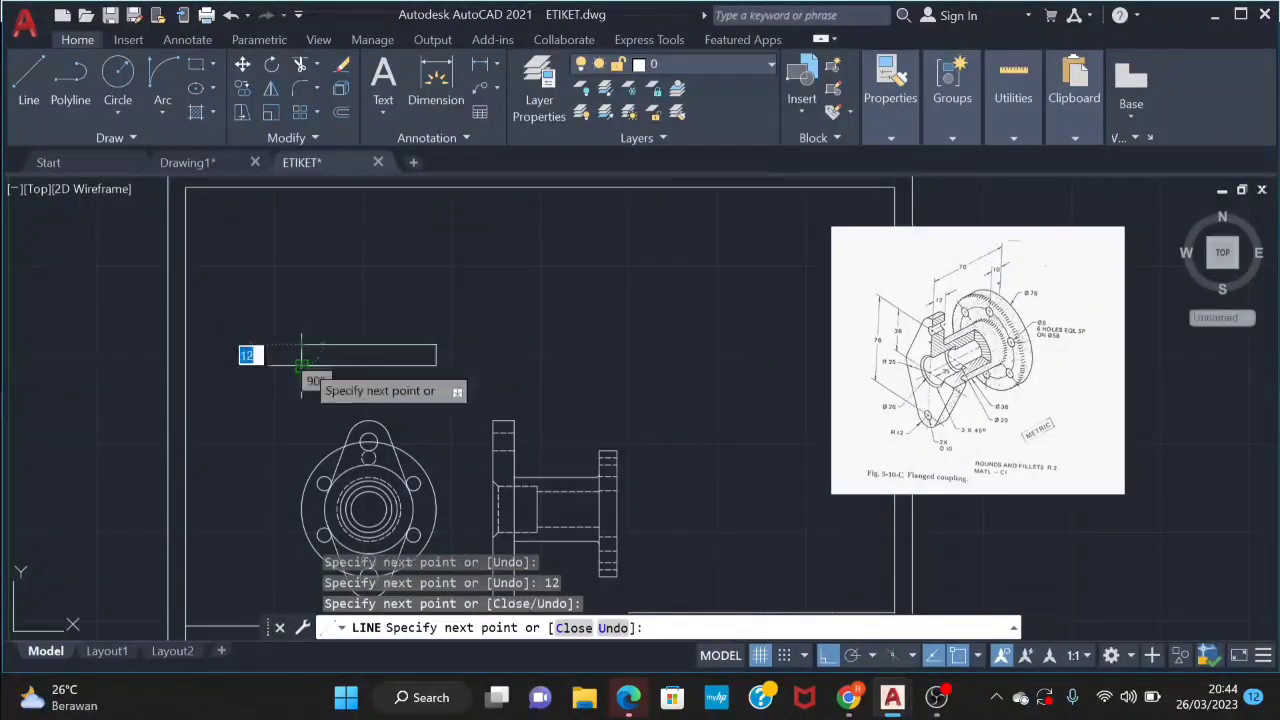
pyautogui.click(301, 365)
pyautogui.press('Escape')
# Draw a vertical dividing line up from the rectangle's bottom edge
pyautogui.press('Return')
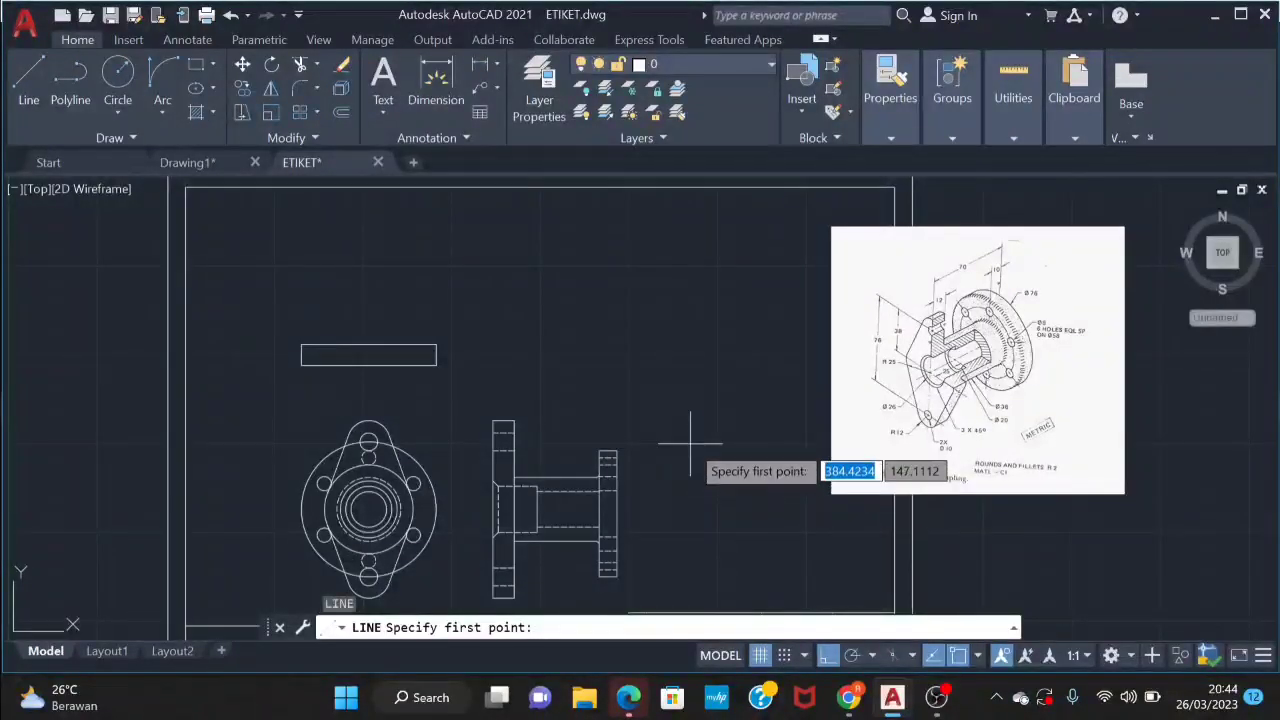
pyautogui.scroll(2, 505, 465)
pyautogui.moveTo(428, 386); pyautogui.dragTo(435, 428, button='middle')
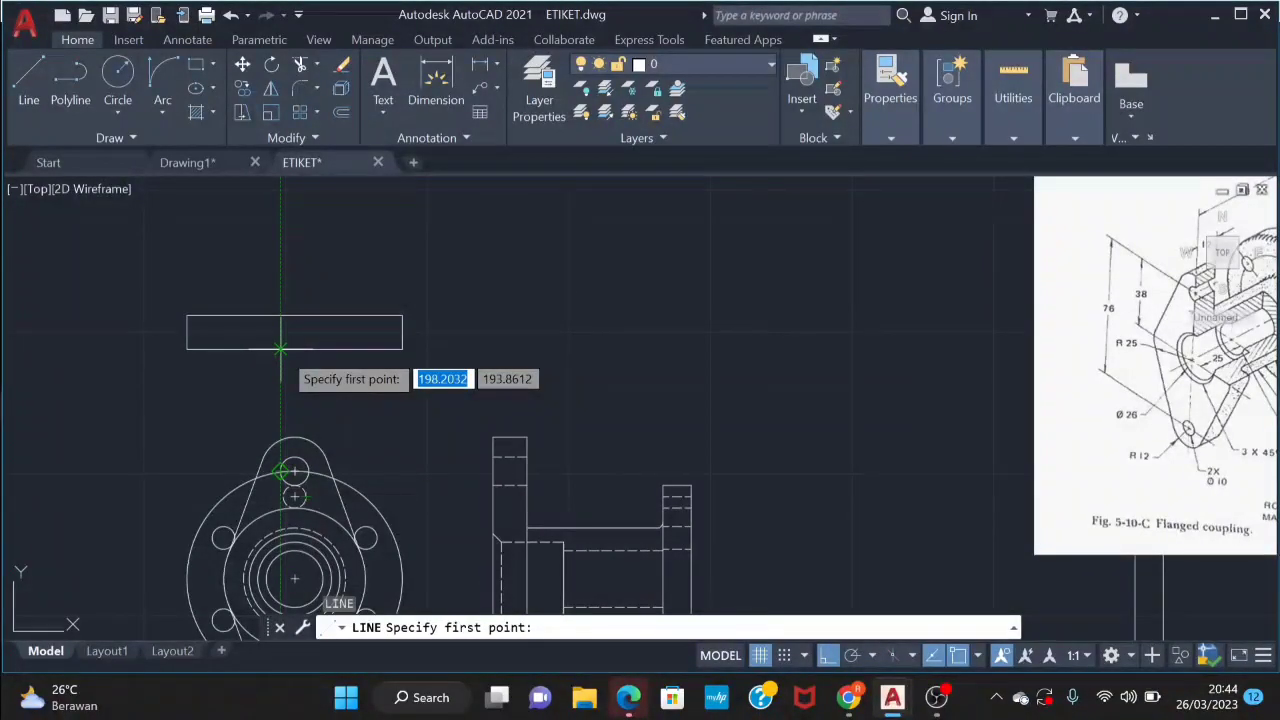
pyautogui.click(280, 348)
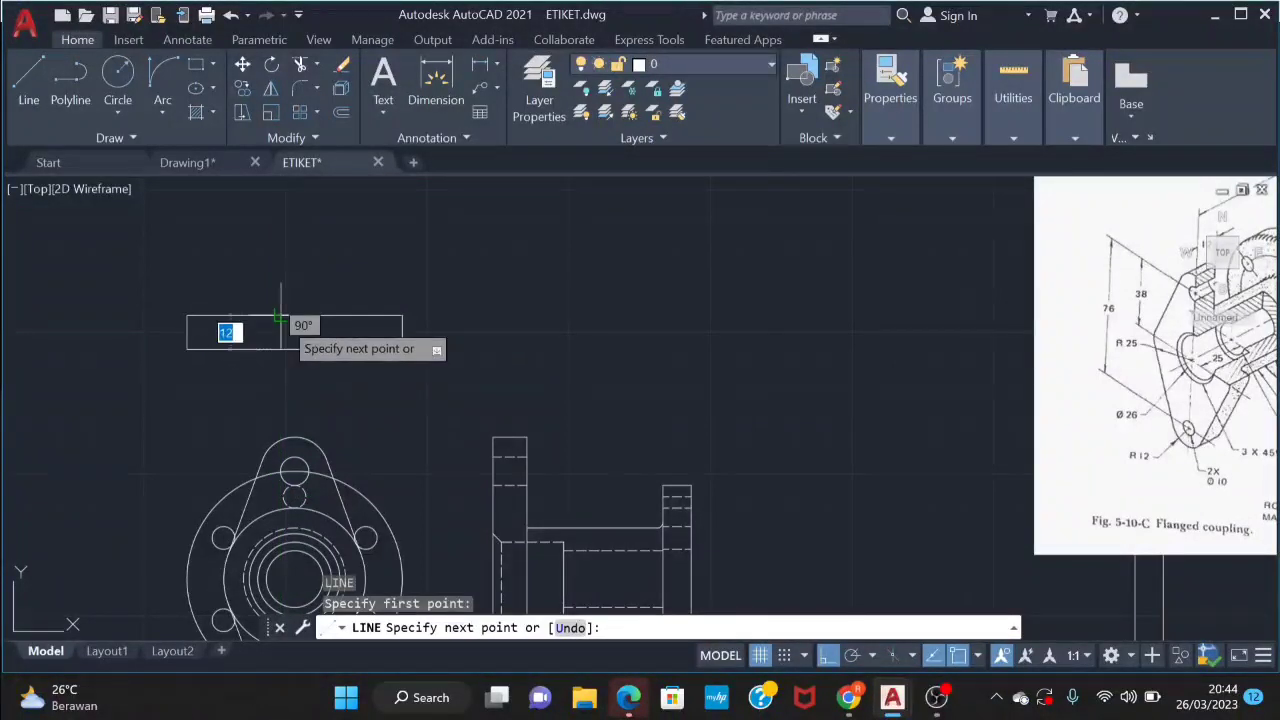
pyautogui.press('Escape')
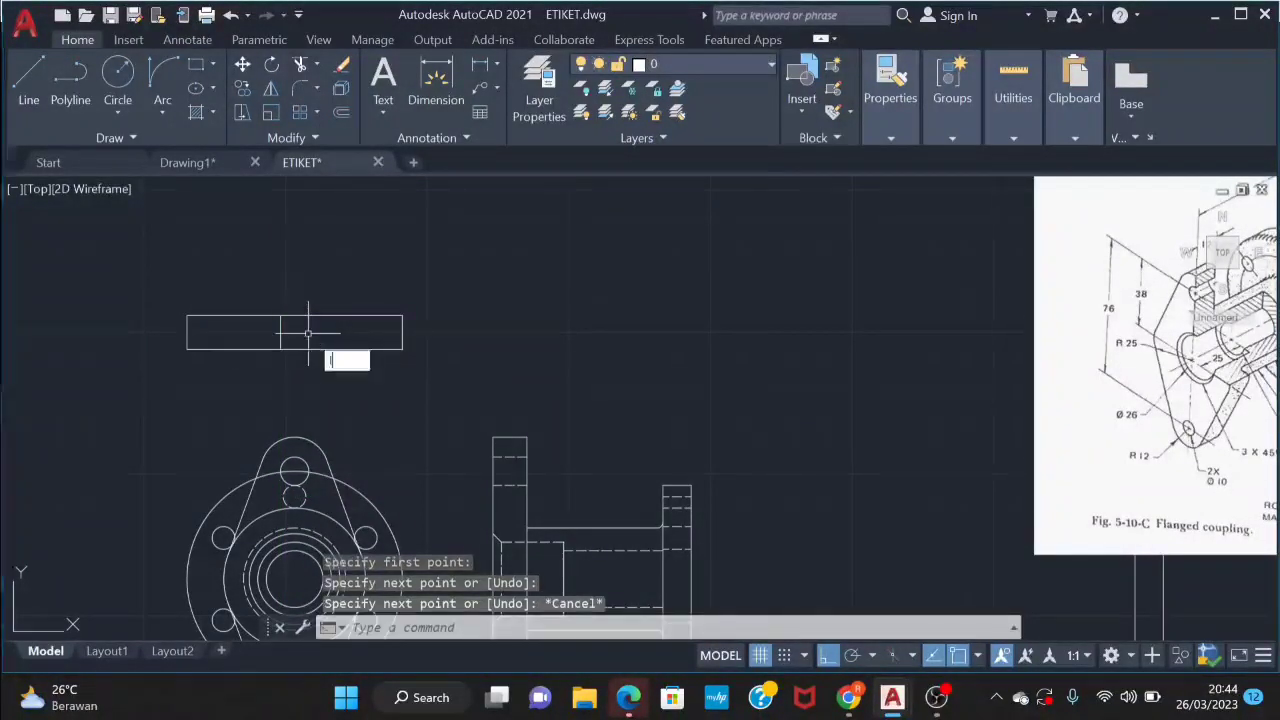
pyautogui.press('Return')
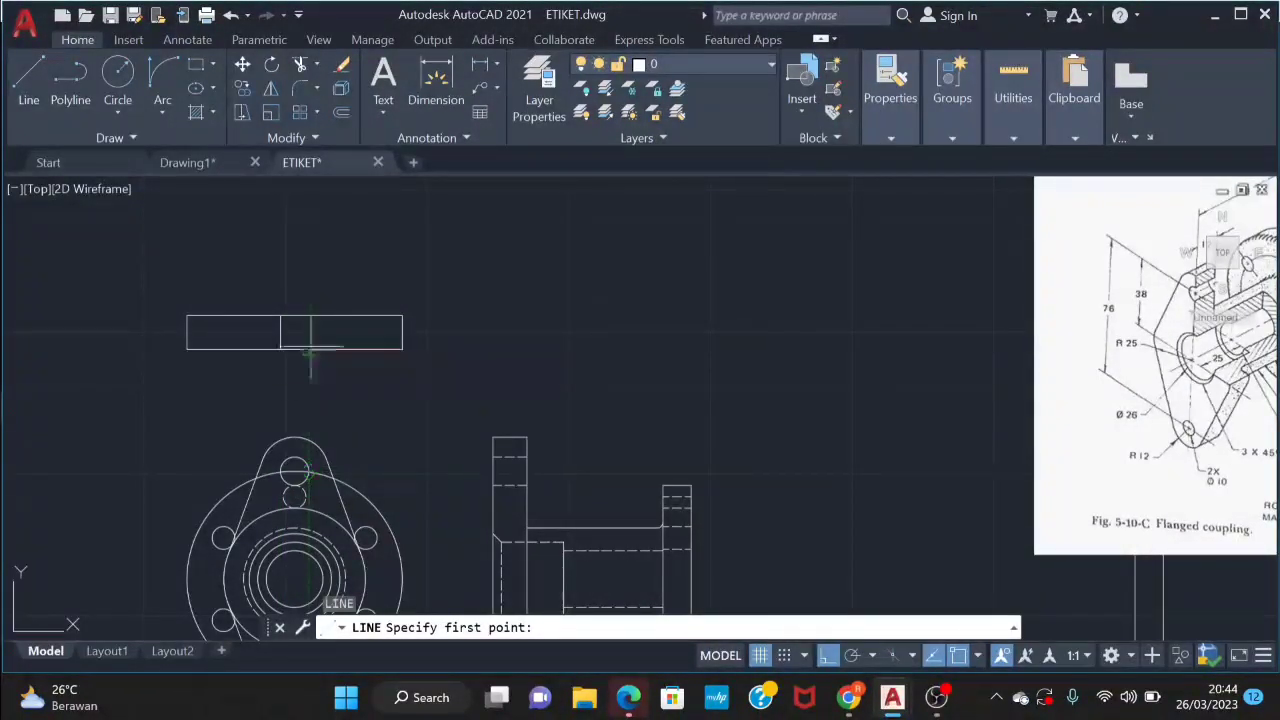
pyautogui.click(310, 348)
pyautogui.press('Escape')
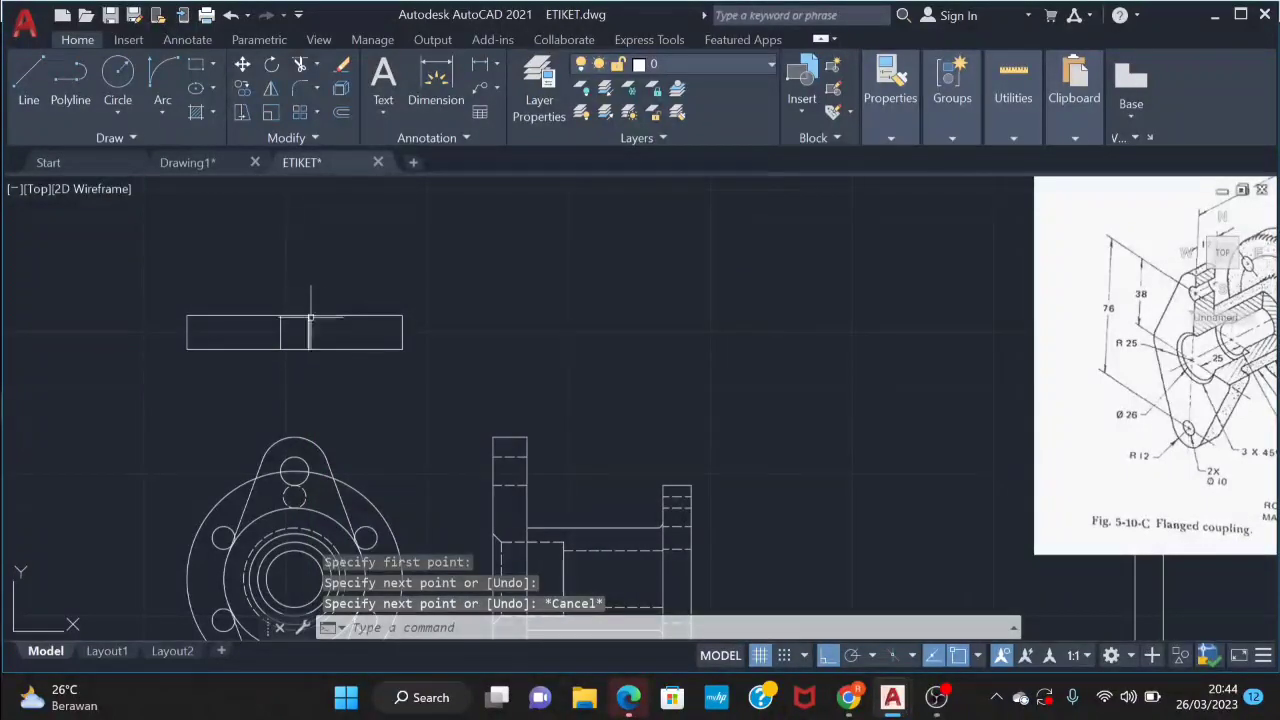
pyautogui.scroll(-2, 329, 333)
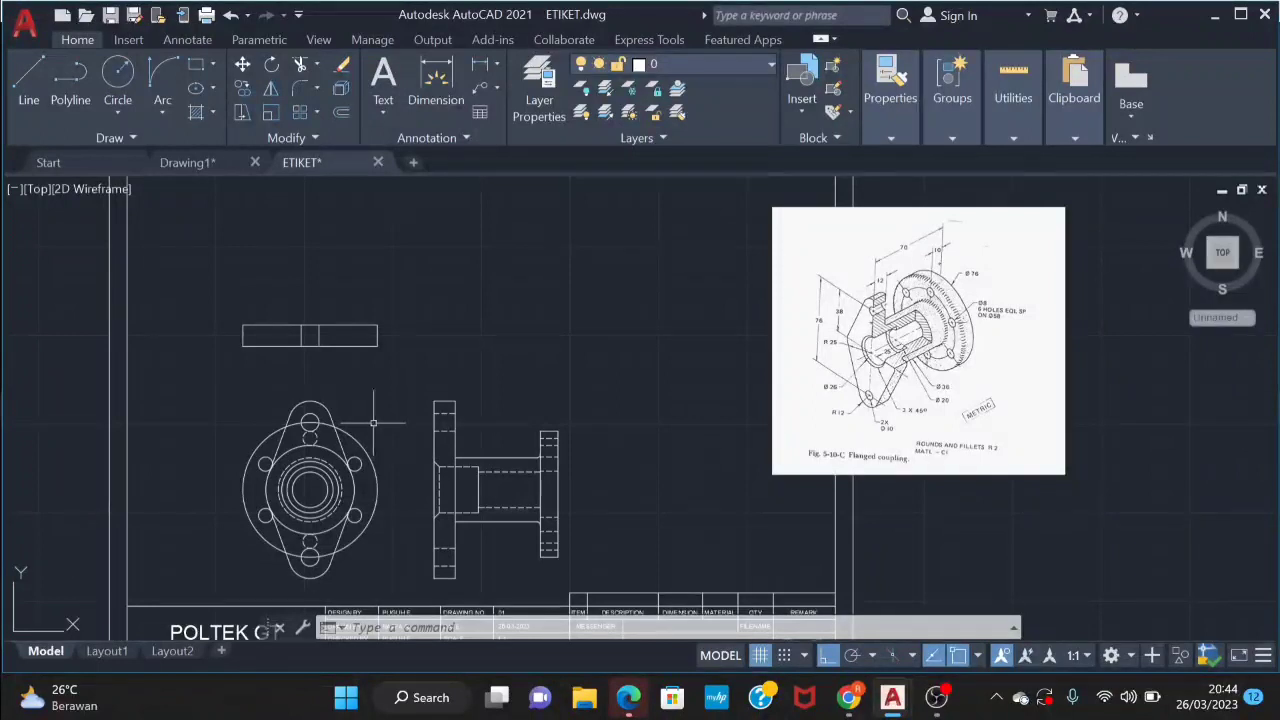
# Restart LINE and pan the view to frame the rectangle for the second dividing line
pyautogui.press('l')
pyautogui.press('Return')
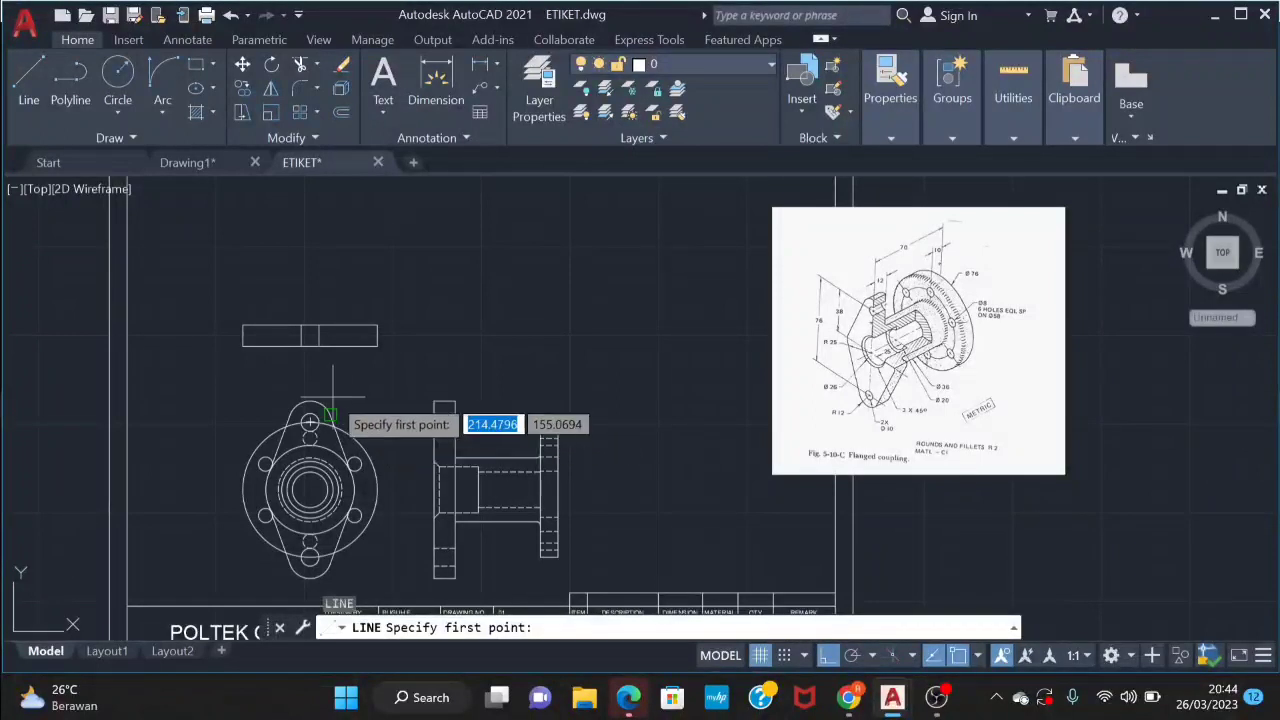
pyautogui.scroll(2, 334, 412)
pyautogui.moveTo(334, 412); pyautogui.dragTo(331, 420, button='middle')
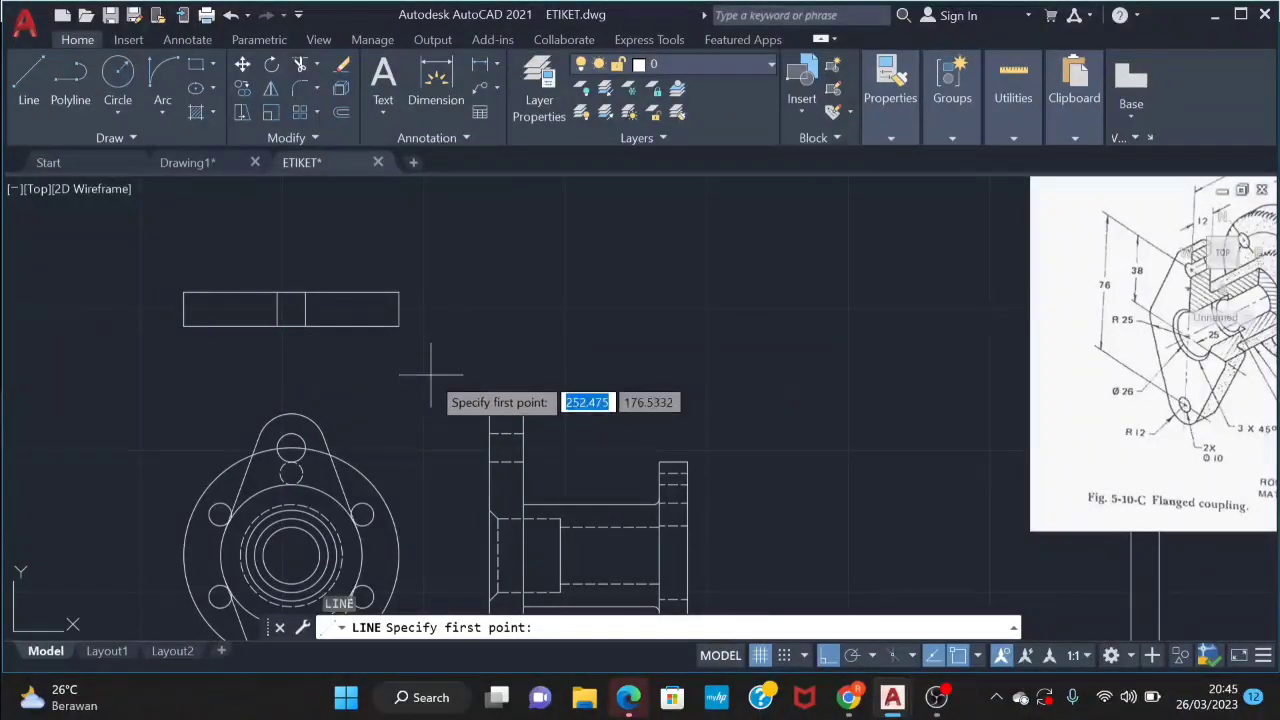
pyautogui.moveTo(431, 375); pyautogui.dragTo(395, 345, button='middle')
# Change the two inner vertical lines to the dashed ACAD_ISO02 linetype
pyautogui.press('Escape')
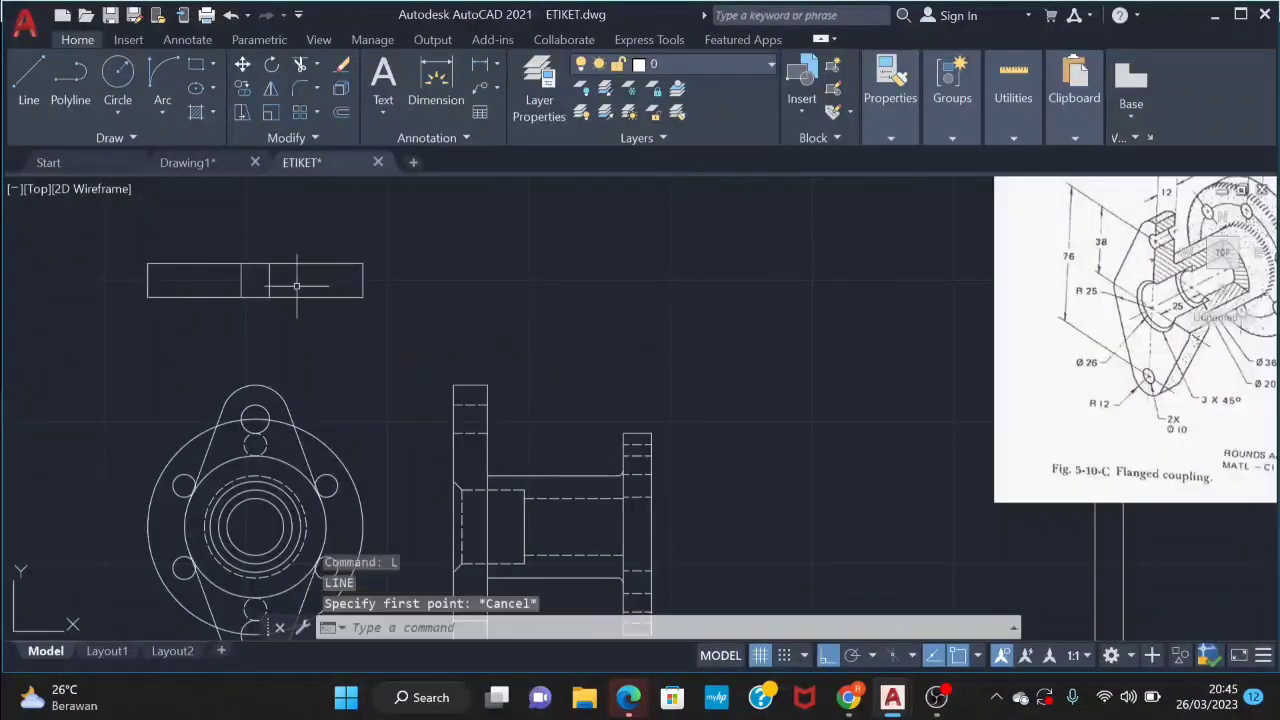
pyautogui.click(296, 272)
pyautogui.click(238, 268)
pyautogui.click(890, 137)
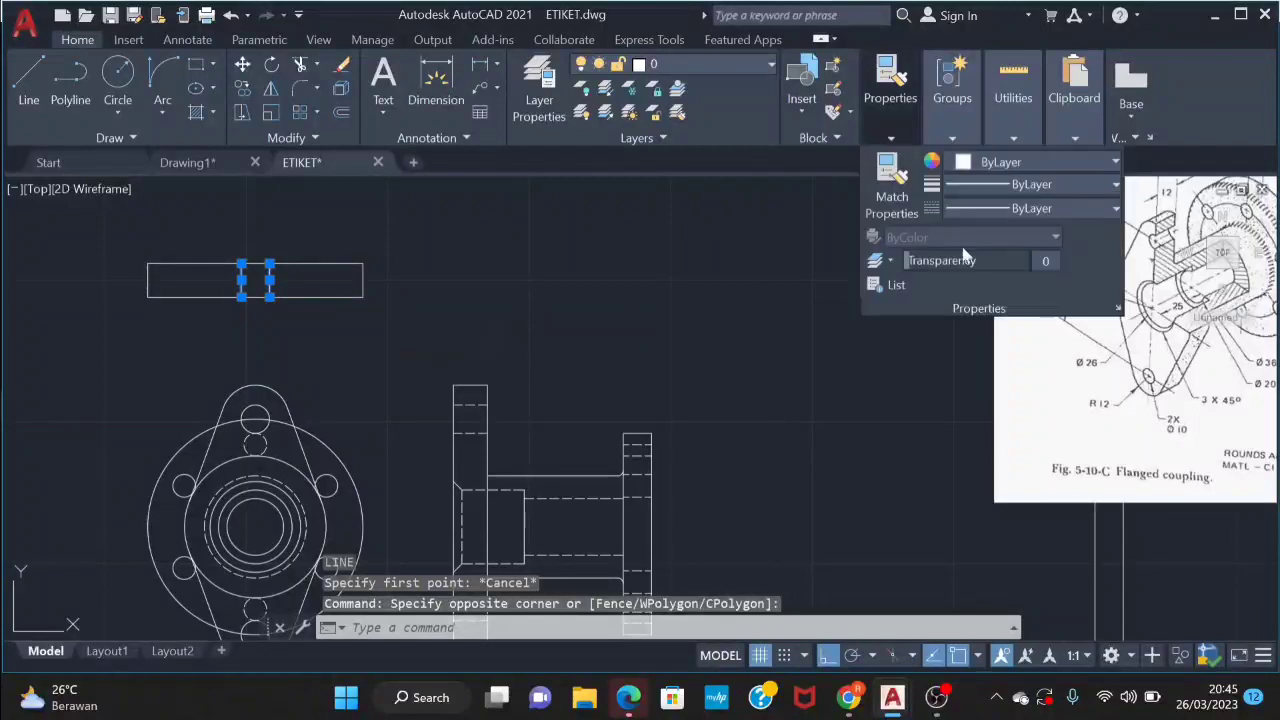
pyautogui.click(997, 210)
pyautogui.click(1000, 284)
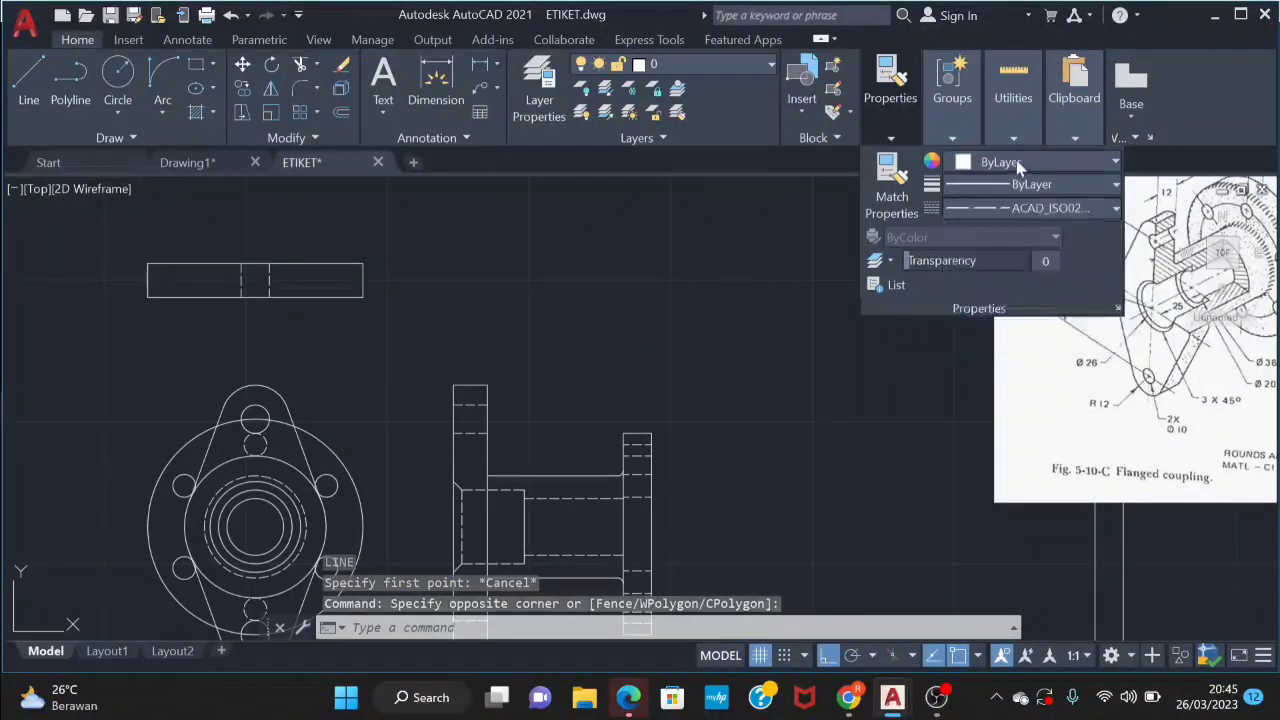
pyautogui.click(786, 195)
# Clear the selection, zoom out, and begin a crossing window around the side view
pyautogui.press('Escape')
pyautogui.scroll(-2, 826, 320)
pyautogui.scroll(-1, 829, 423)
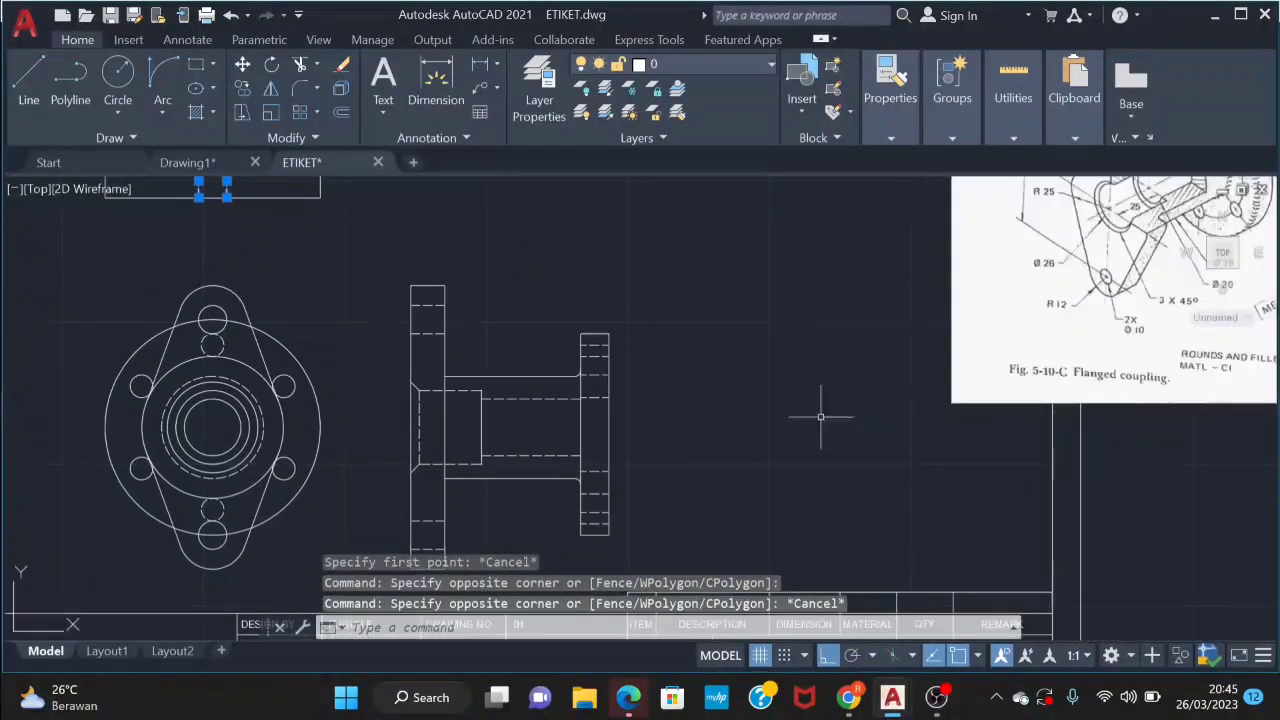
pyautogui.scroll(-1, 815, 474)
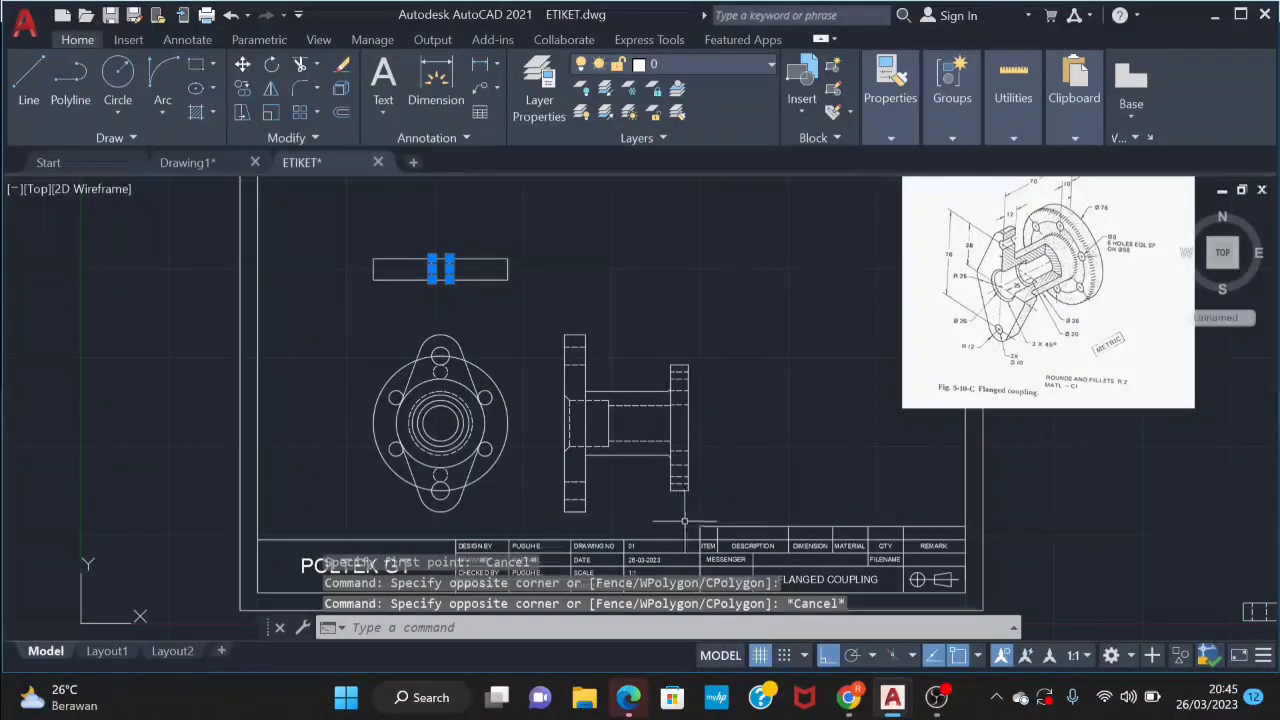
pyautogui.click(684, 521)
pyautogui.press('Escape')
pyautogui.press('Escape')
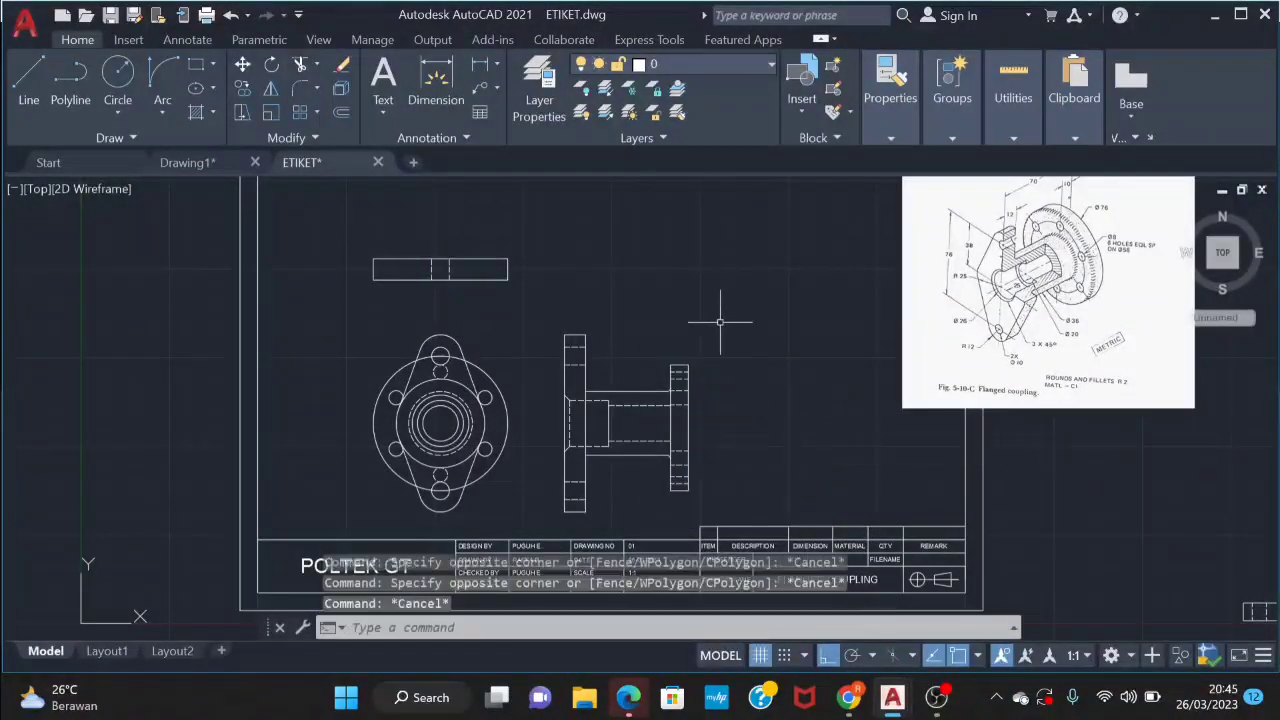
pyautogui.click(700, 291)
pyautogui.click(544, 519)
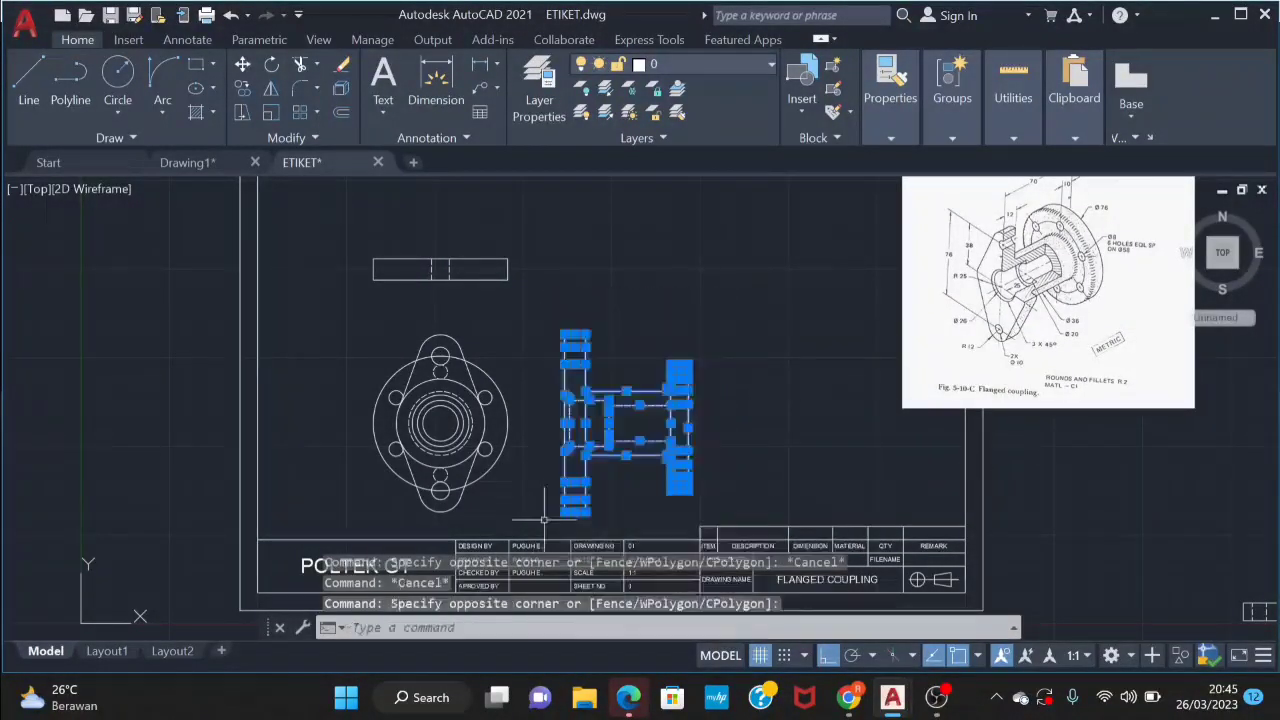
pyautogui.rightClick(640, 430)
pyautogui.rightClick(633, 421)
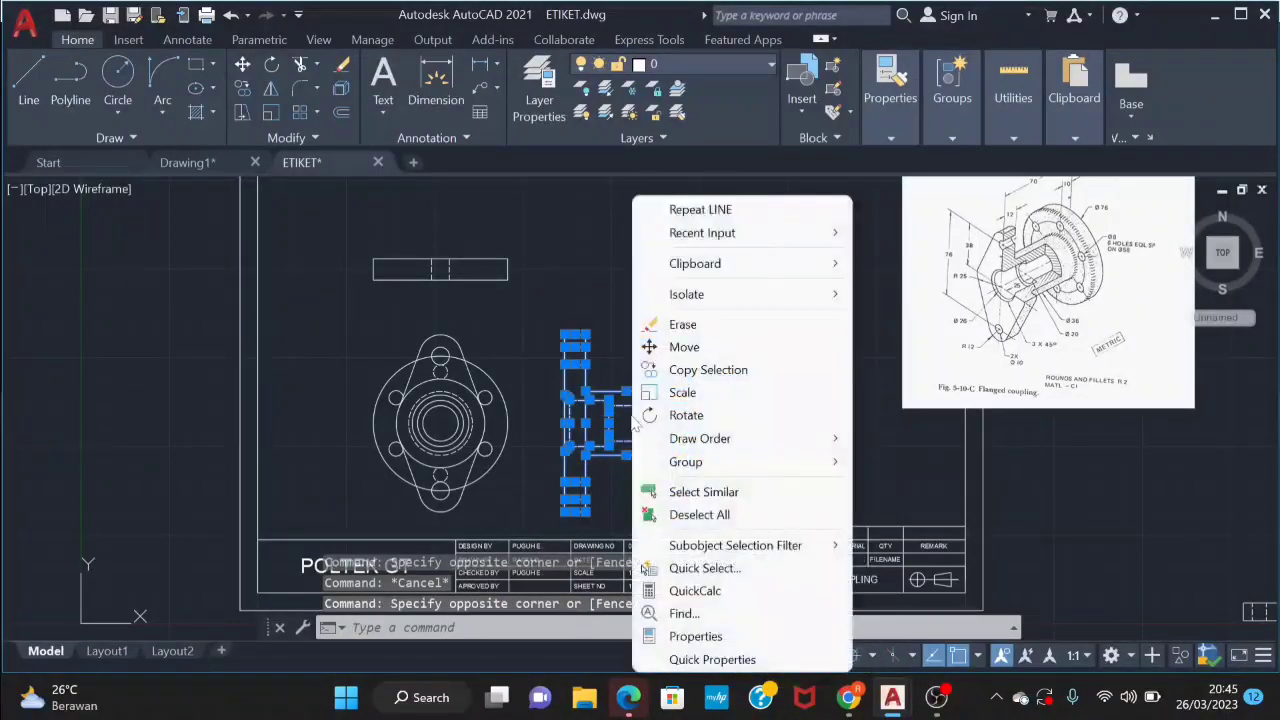
pyautogui.press('Escape')
pyautogui.hotkey('ctrl', 'c')
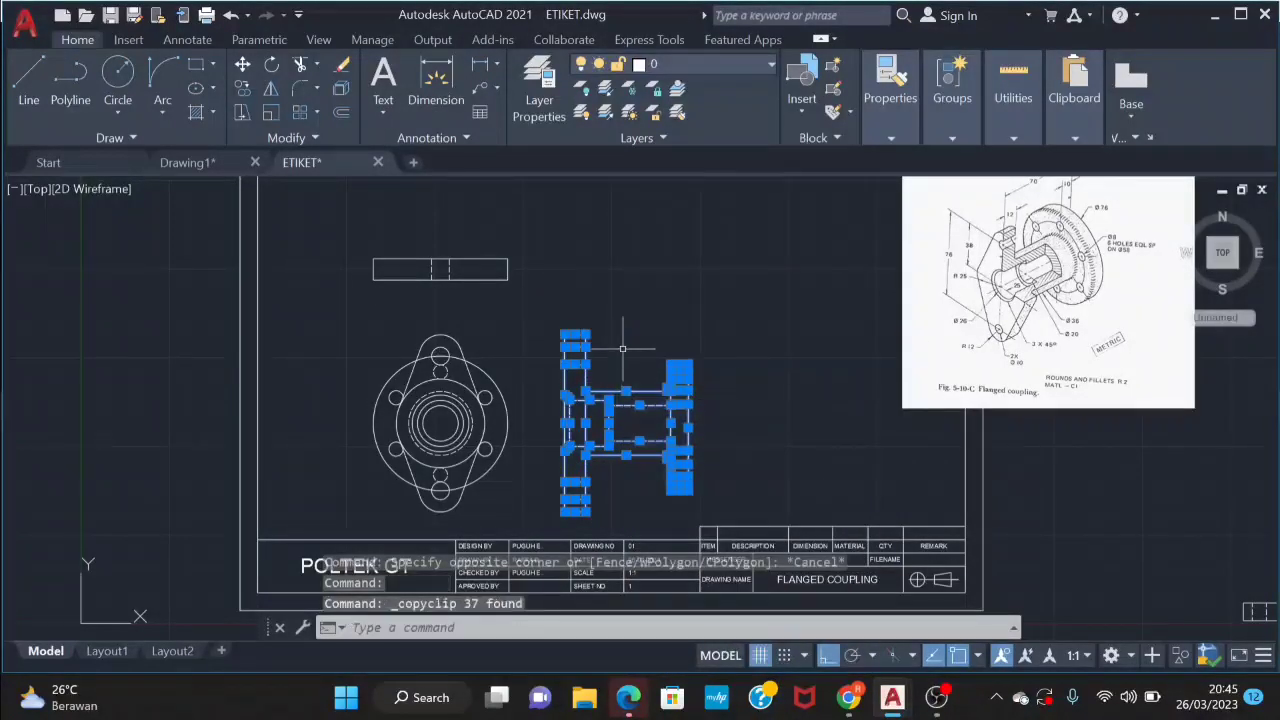
pyautogui.hotkey('ctrl', 'v')
pyautogui.moveTo(590, 395); pyautogui.dragTo(605, 432, button='middle')
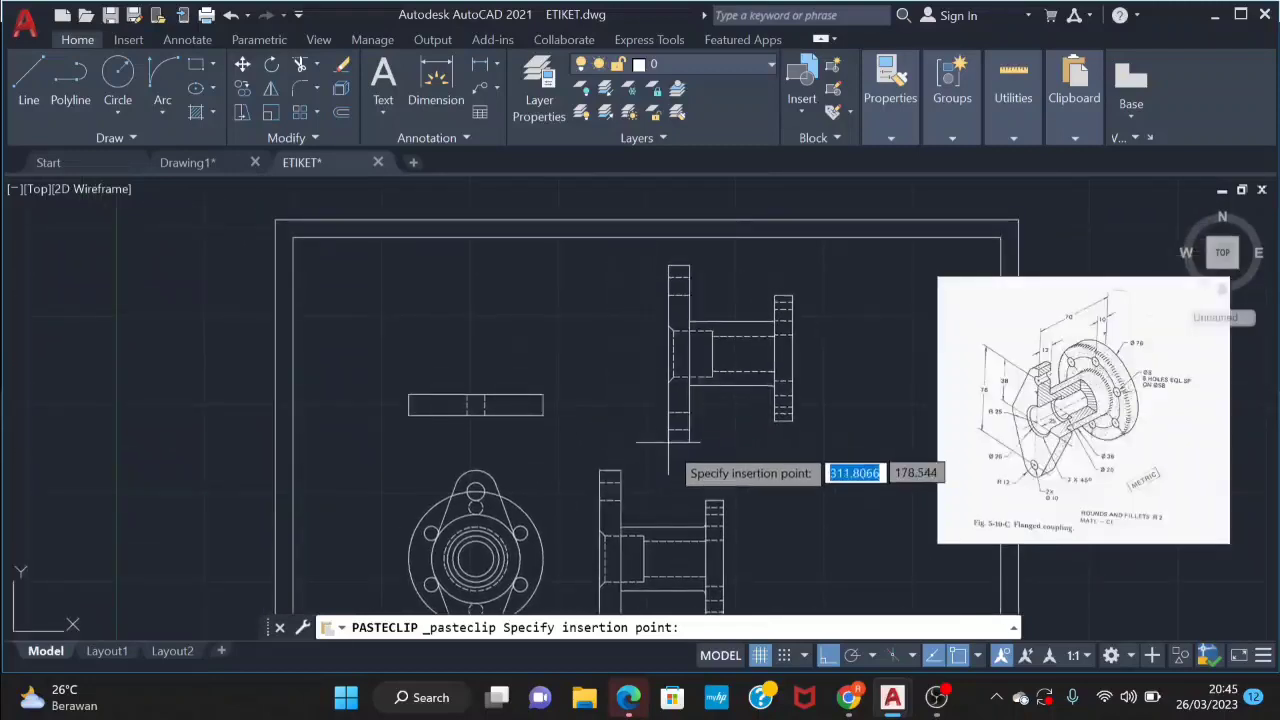
pyautogui.click(670, 470)
pyautogui.click(832, 487)
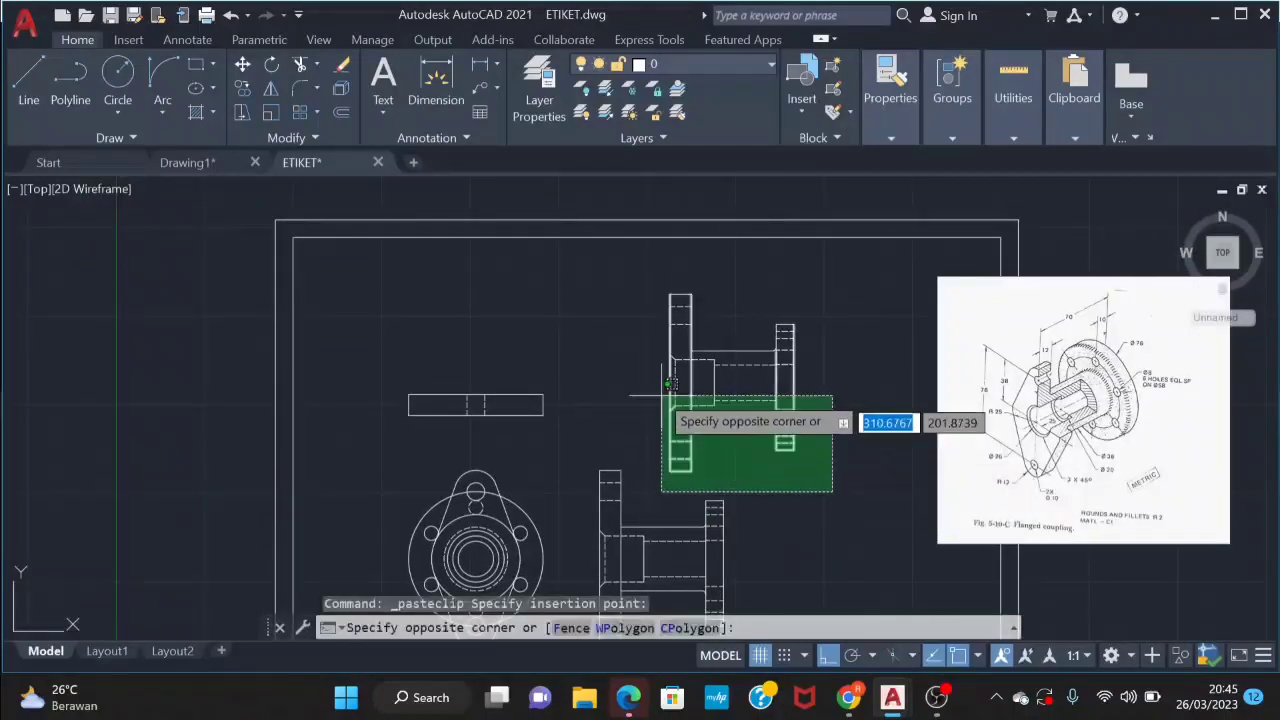
pyautogui.click(655, 298)
pyautogui.rightClick(726, 340)
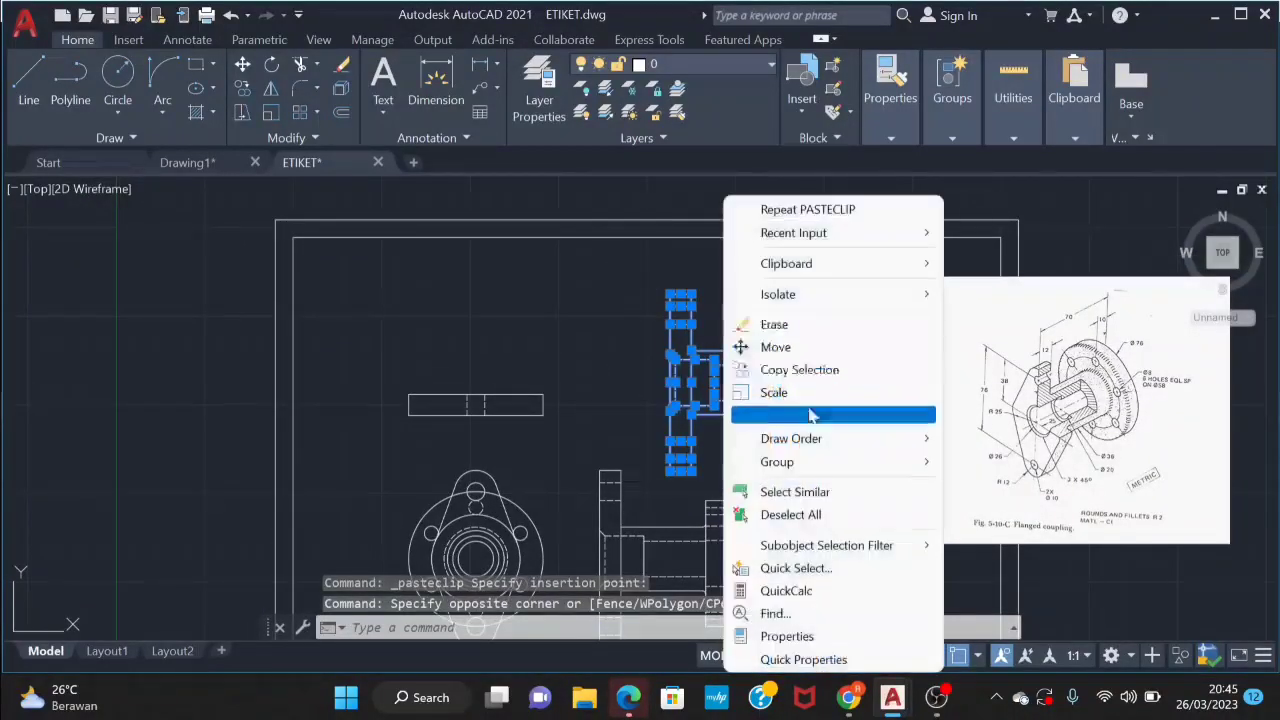
pyautogui.click(818, 415)
pyautogui.click(672, 360)
pyautogui.write('90')
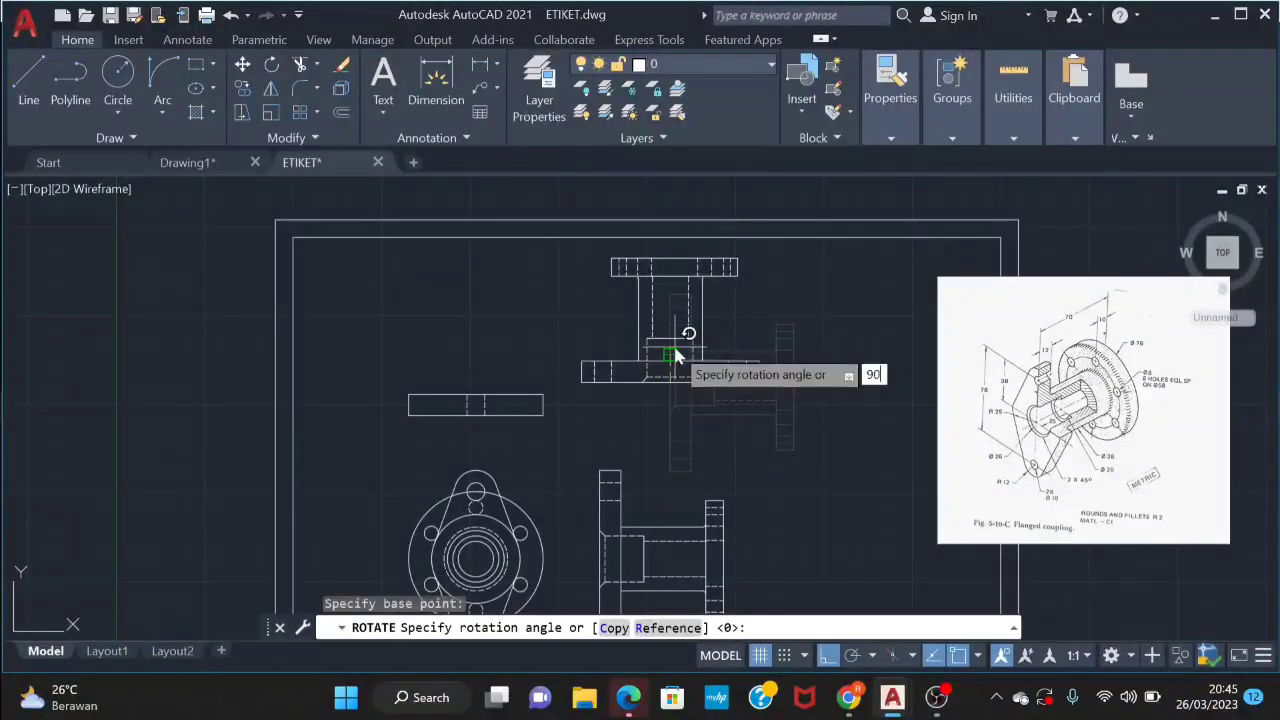
pyautogui.press('Return')
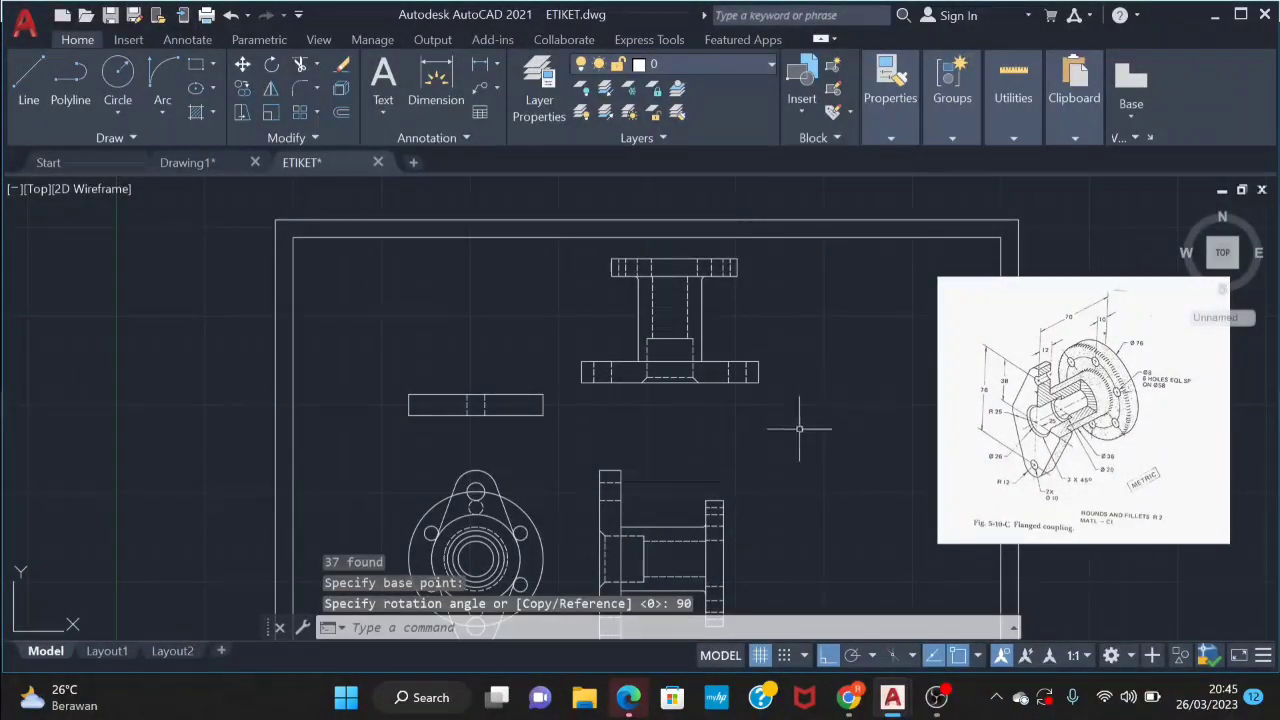
pyautogui.hotkey('ctrl', 'z')
pyautogui.hotkey('ctrl', 'z')
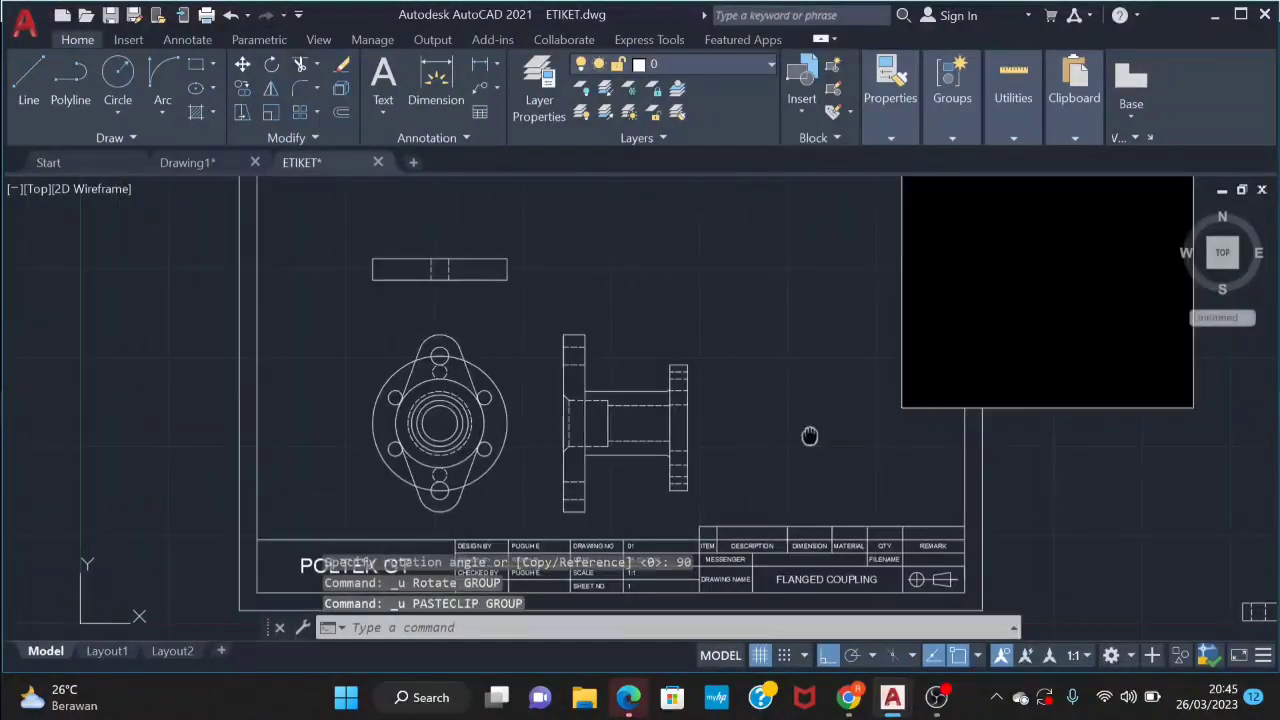
# Select the side view's hub, right flange, long vertical line and both chamfer lines
pyautogui.click(729, 305)
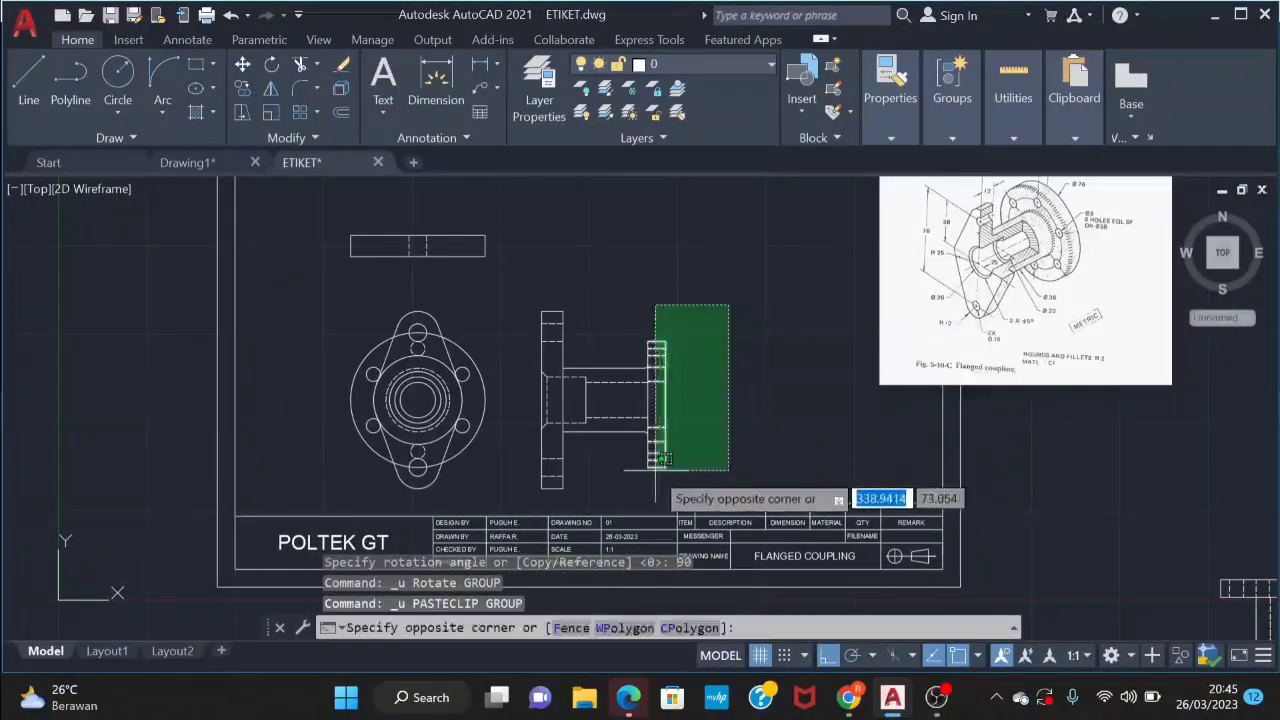
pyautogui.click(597, 468)
pyautogui.scroll(2, 584, 445)
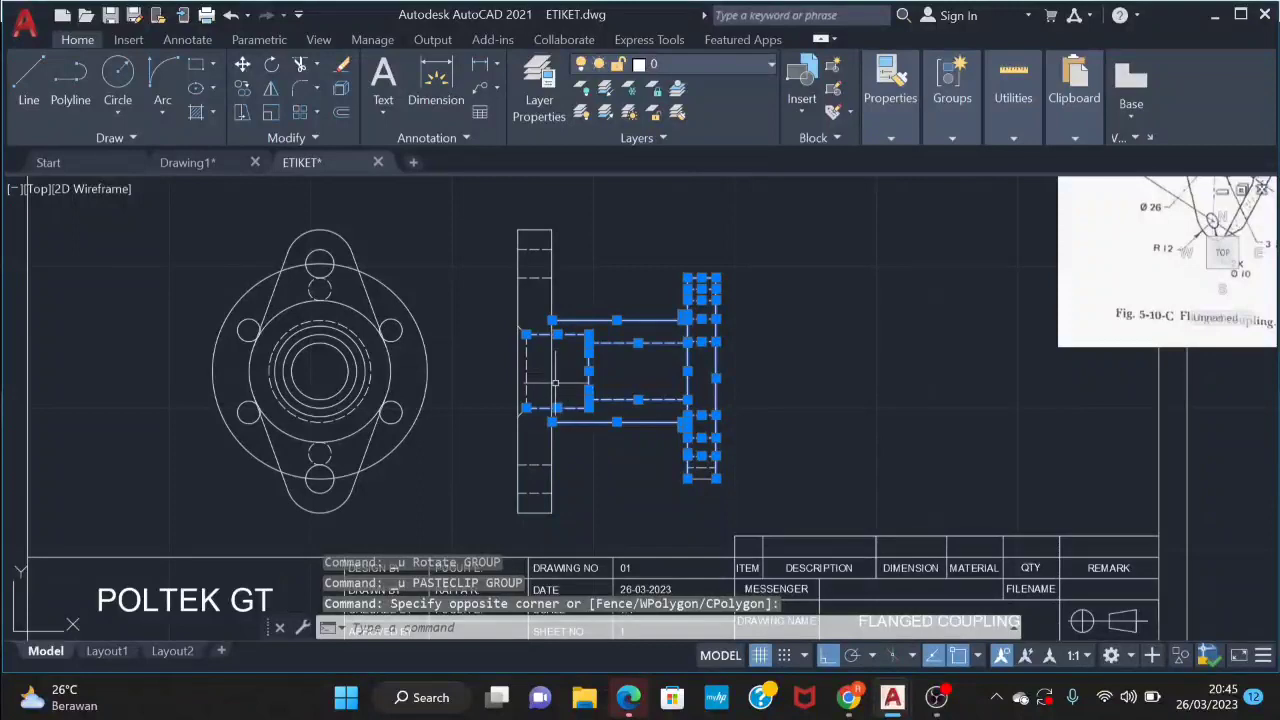
pyautogui.click(552, 382)
pyautogui.scroll(3, 527, 372)
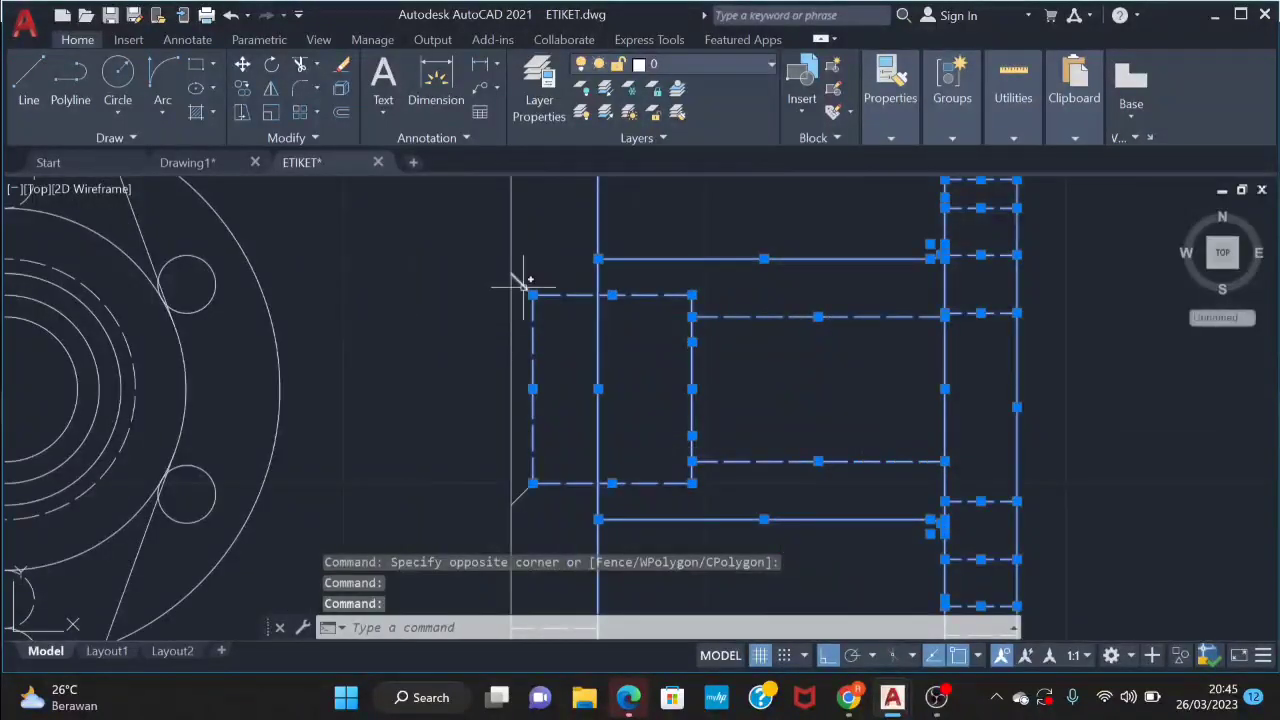
pyautogui.click(521, 282)
pyautogui.click(525, 493)
pyautogui.scroll(-2, 658, 452)
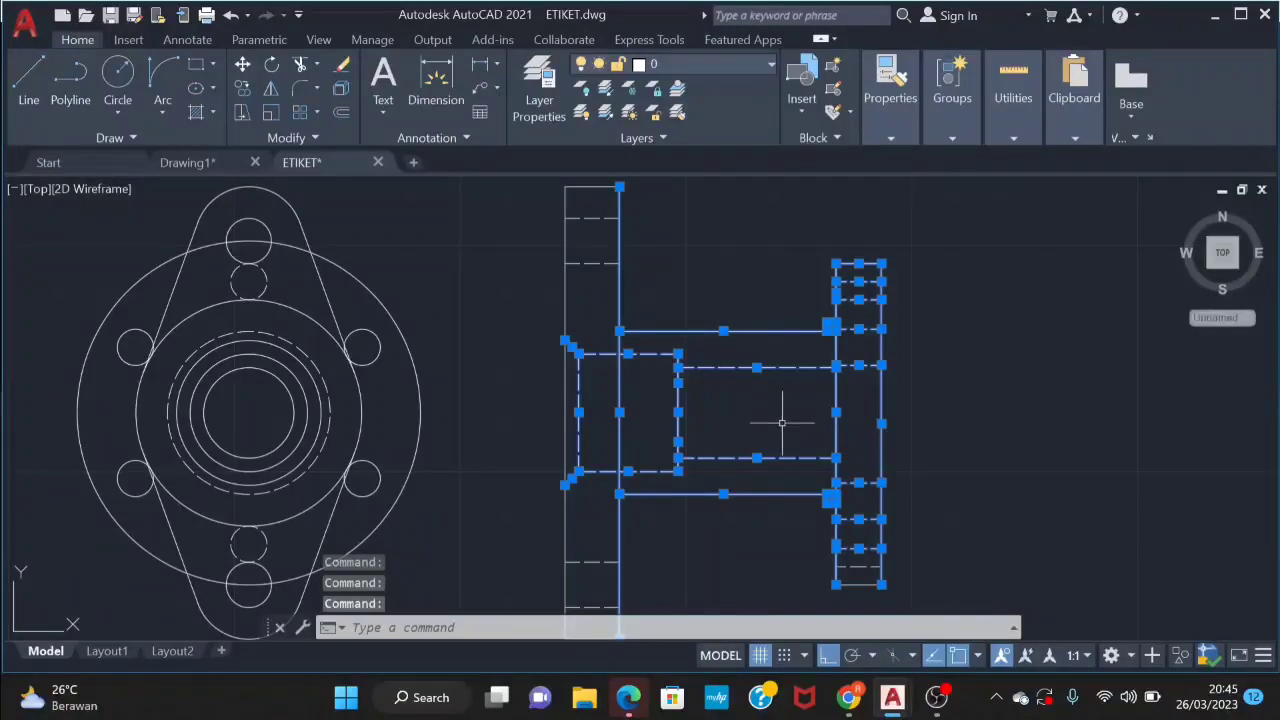
# Copy the selected lines and paste them at the frame's upper right
pyautogui.hotkey('ctrl', 'c')
pyautogui.scroll(-2, 760, 450)
pyautogui.scroll(-2, 680, 408)
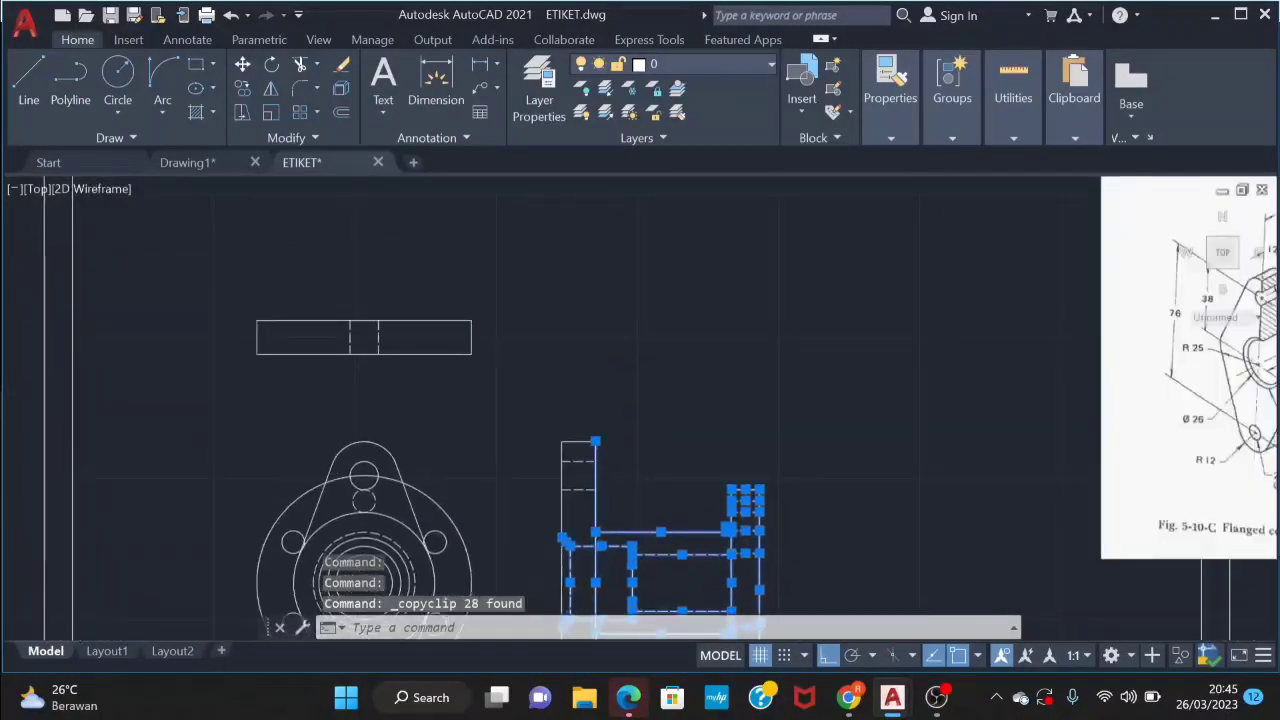
pyautogui.moveTo(684, 352); pyautogui.dragTo(674, 349, button='middle')
pyautogui.hotkey('ctrl', 'v')
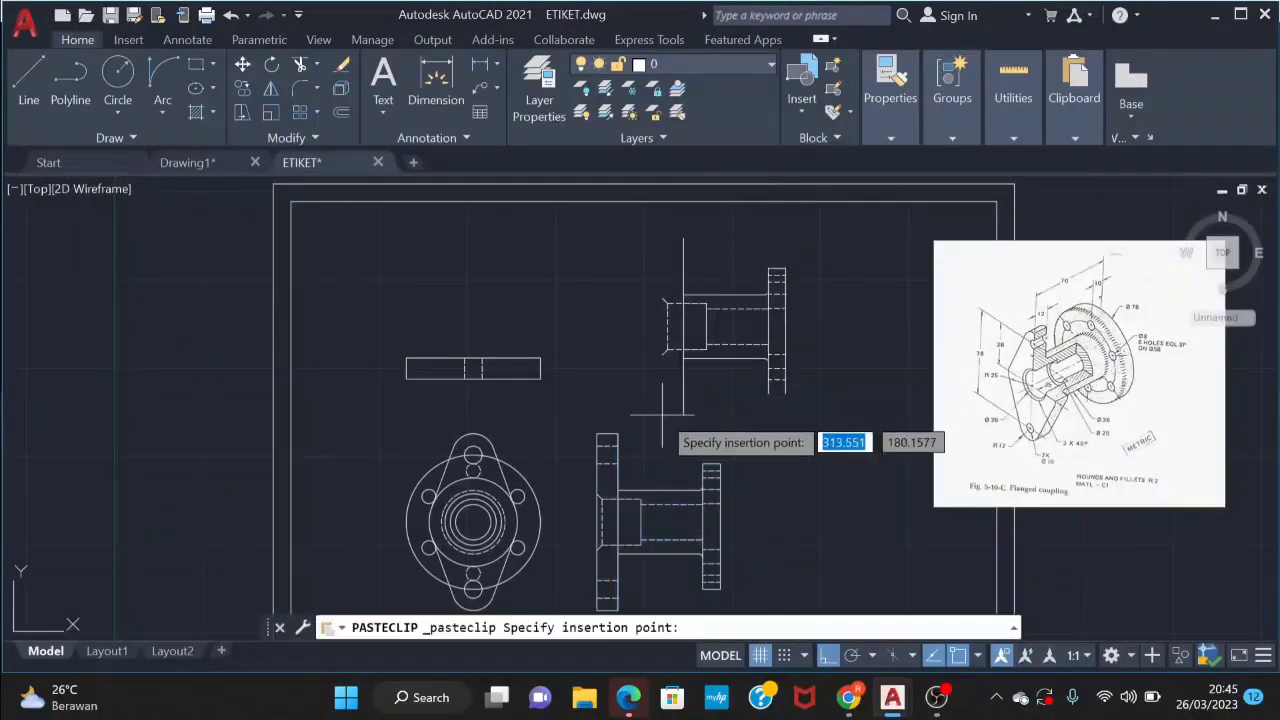
# Start trimming the pasted copy, then cancel it and restart LINE
pyautogui.write('r')
pyautogui.press('Return')
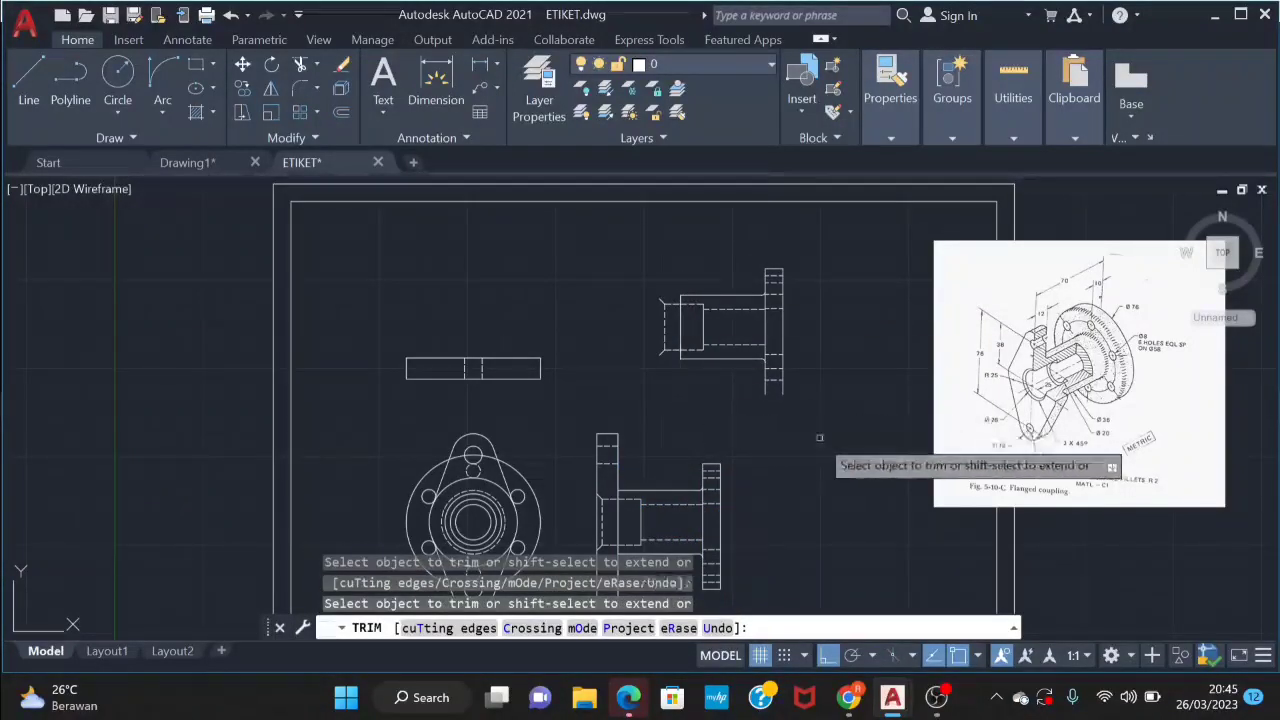
pyautogui.moveTo(805, 435); pyautogui.dragTo(784, 413, button='middle')
pyautogui.press('Escape')
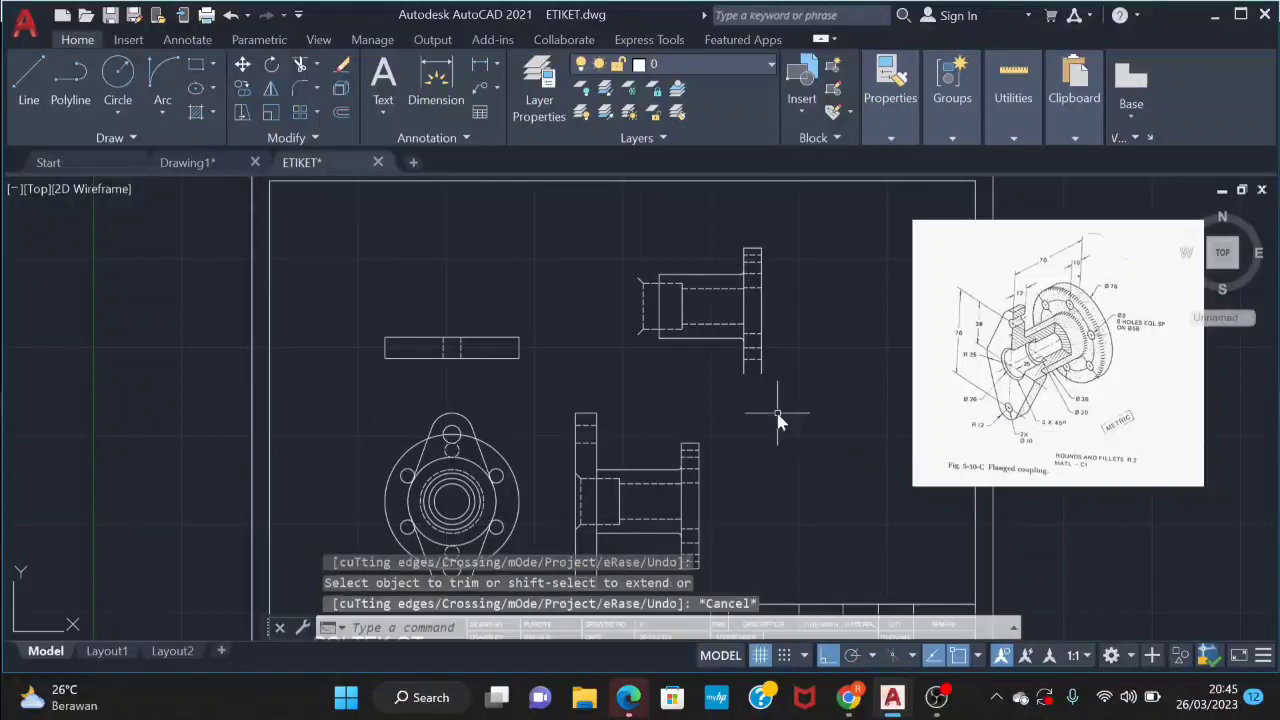
pyautogui.write('l')
pyautogui.press('Return')
# Rotate the pasted hub-and-flange copy 90 degrees about a picked pivot
pyautogui.click(748, 366)
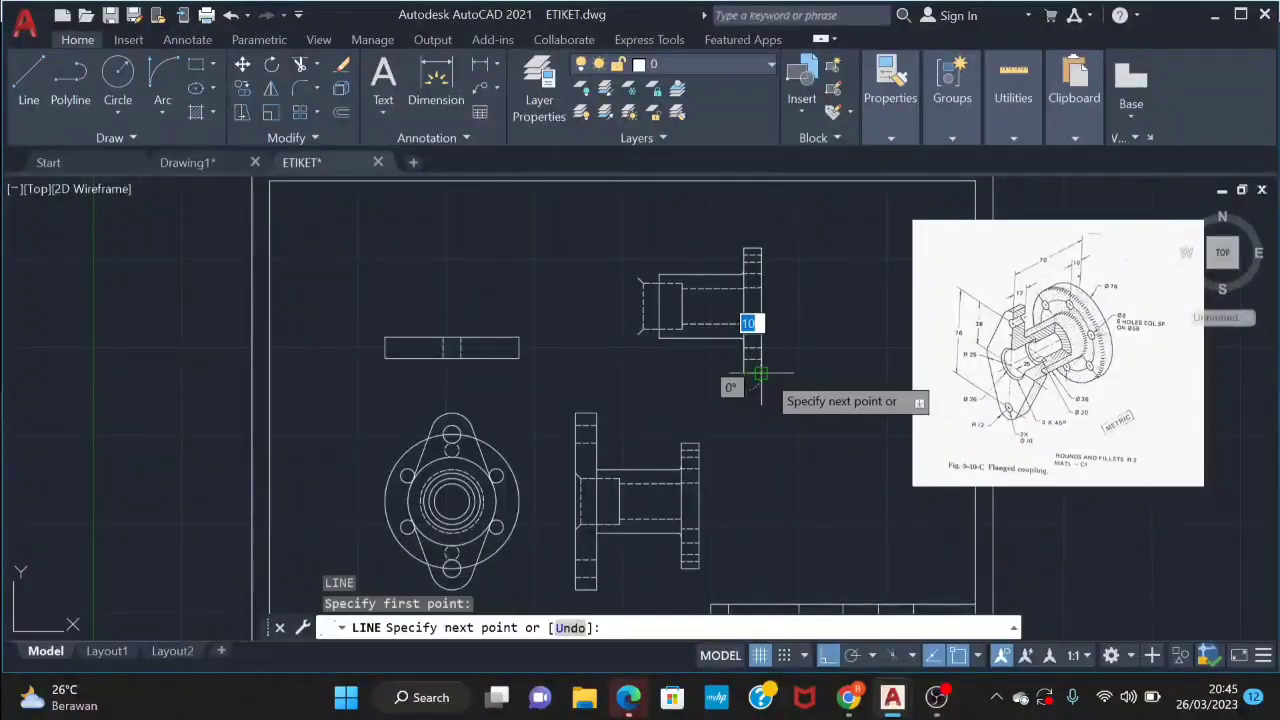
pyautogui.click(766, 372)
pyautogui.press('Escape')
pyautogui.click(812, 366)
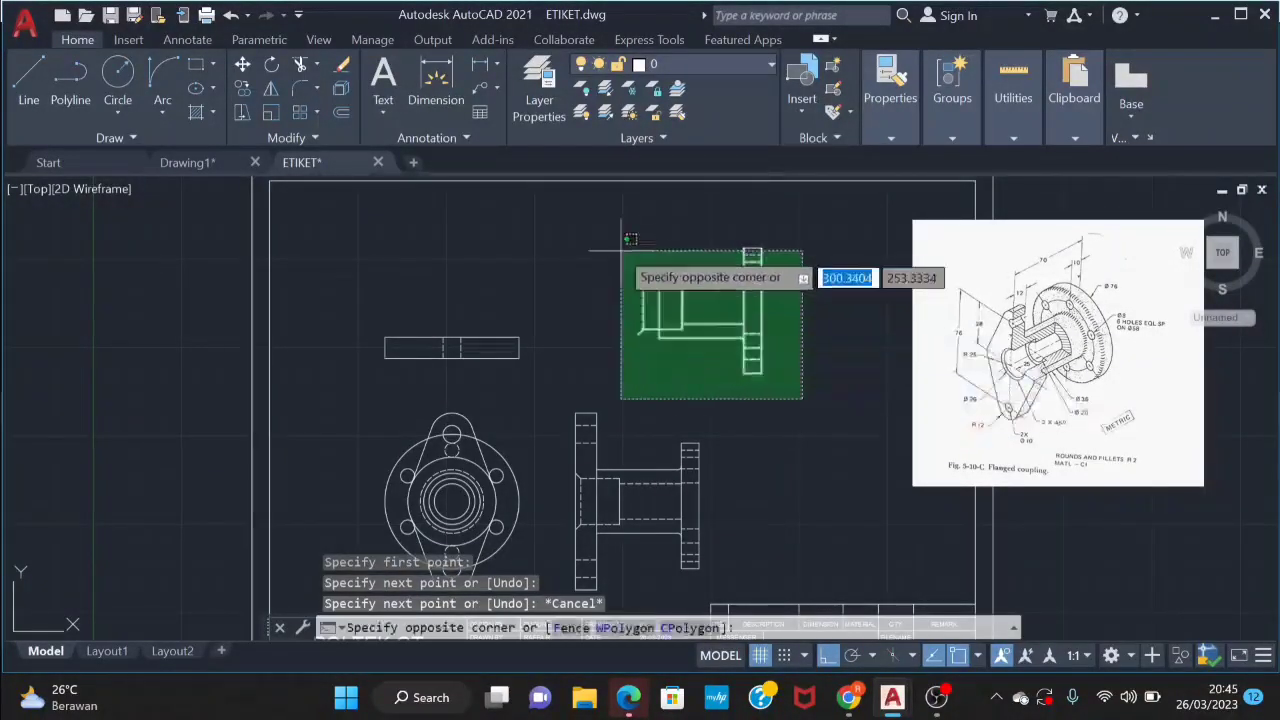
pyautogui.click(620, 236)
pyautogui.press('Return')
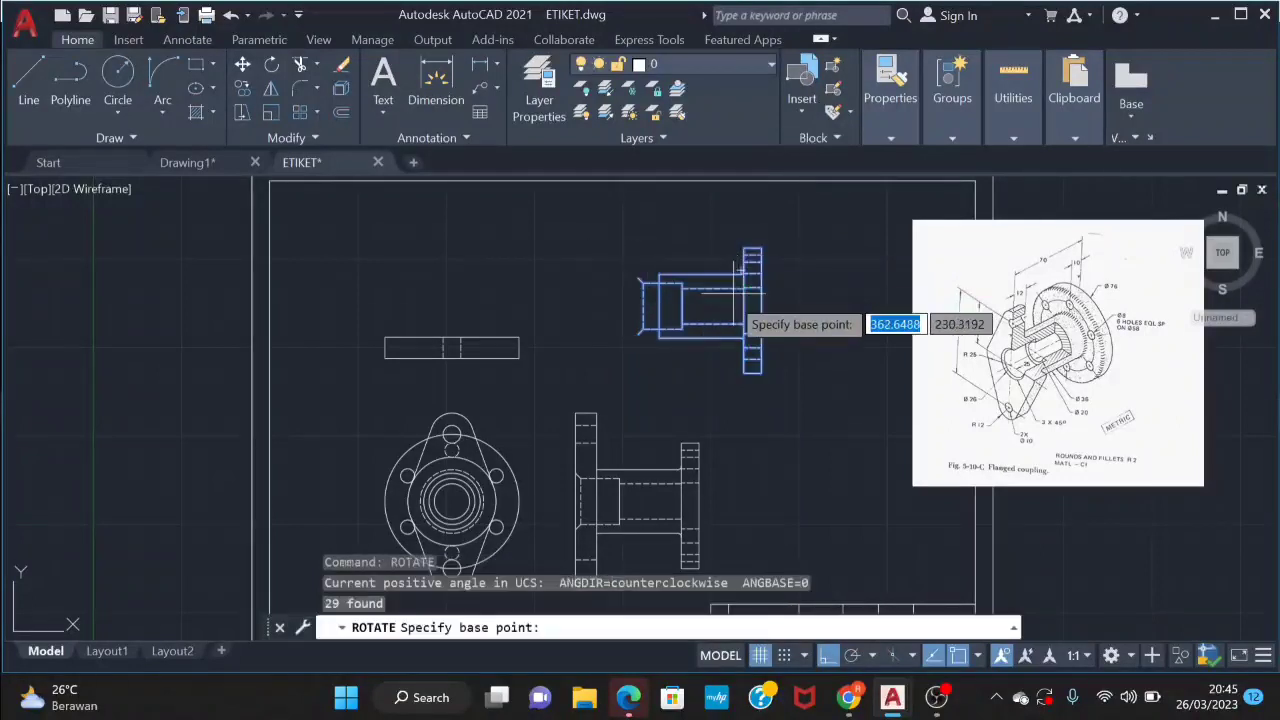
pyautogui.click(645, 305)
pyautogui.write('90')
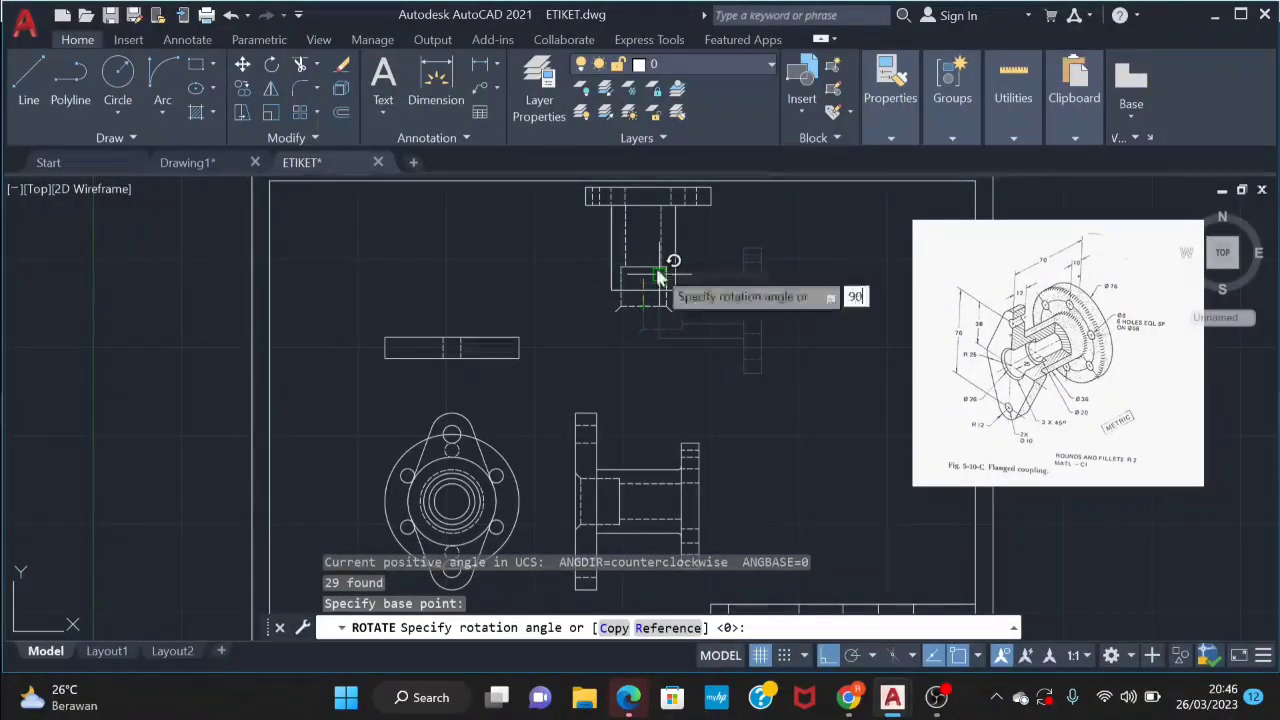
pyautogui.press('Return')
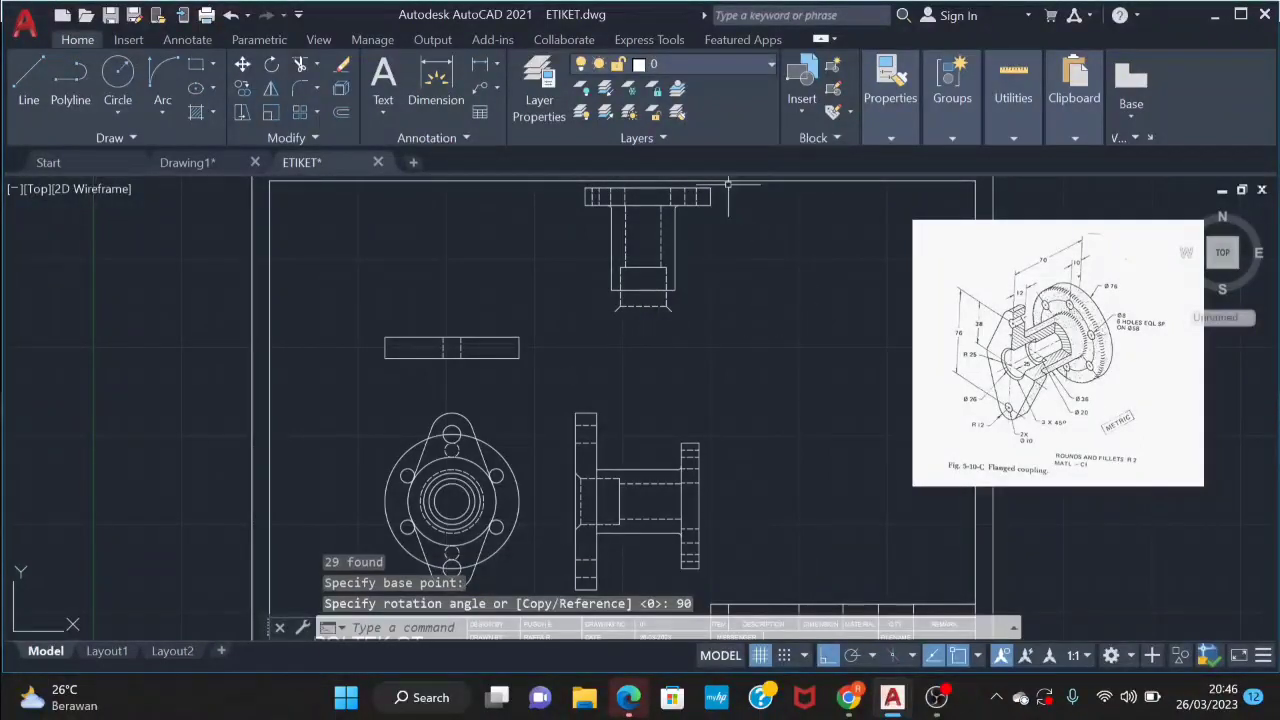
# Move the rotated view so it sits above the narrow top-view rectangle
pyautogui.click(718, 183)
pyautogui.click(596, 308)
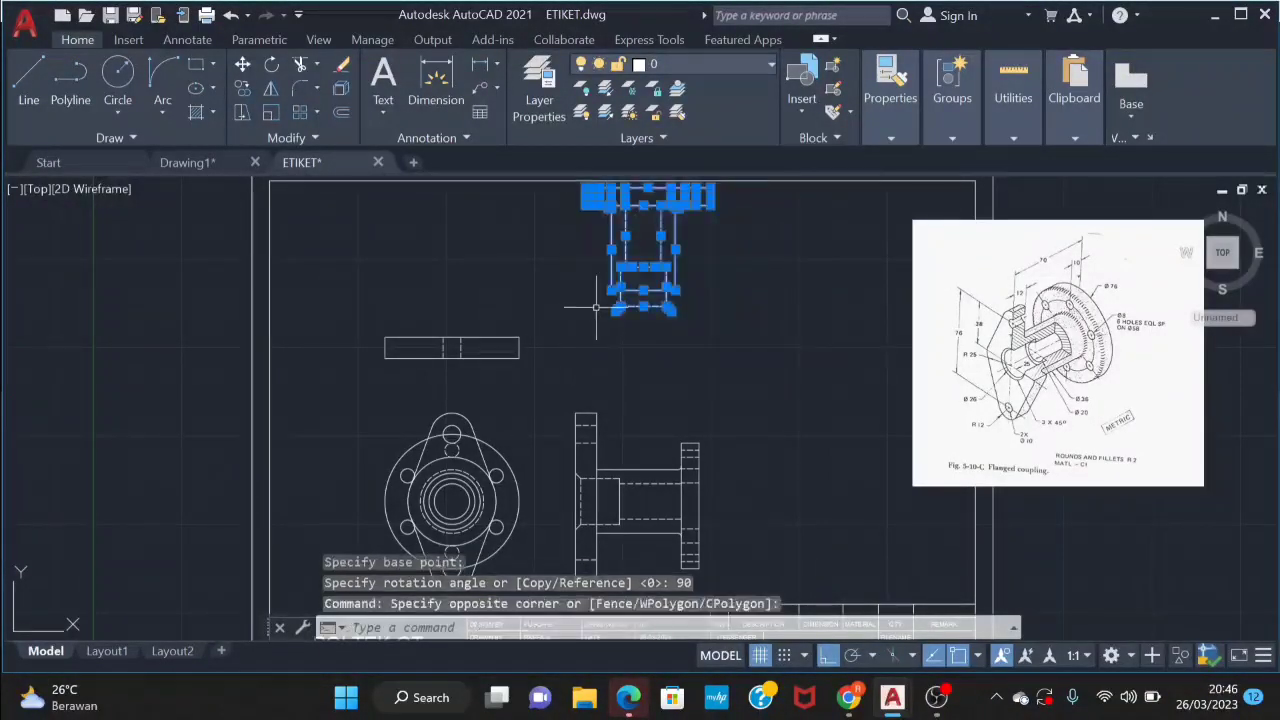
pyautogui.rightClick(633, 308)
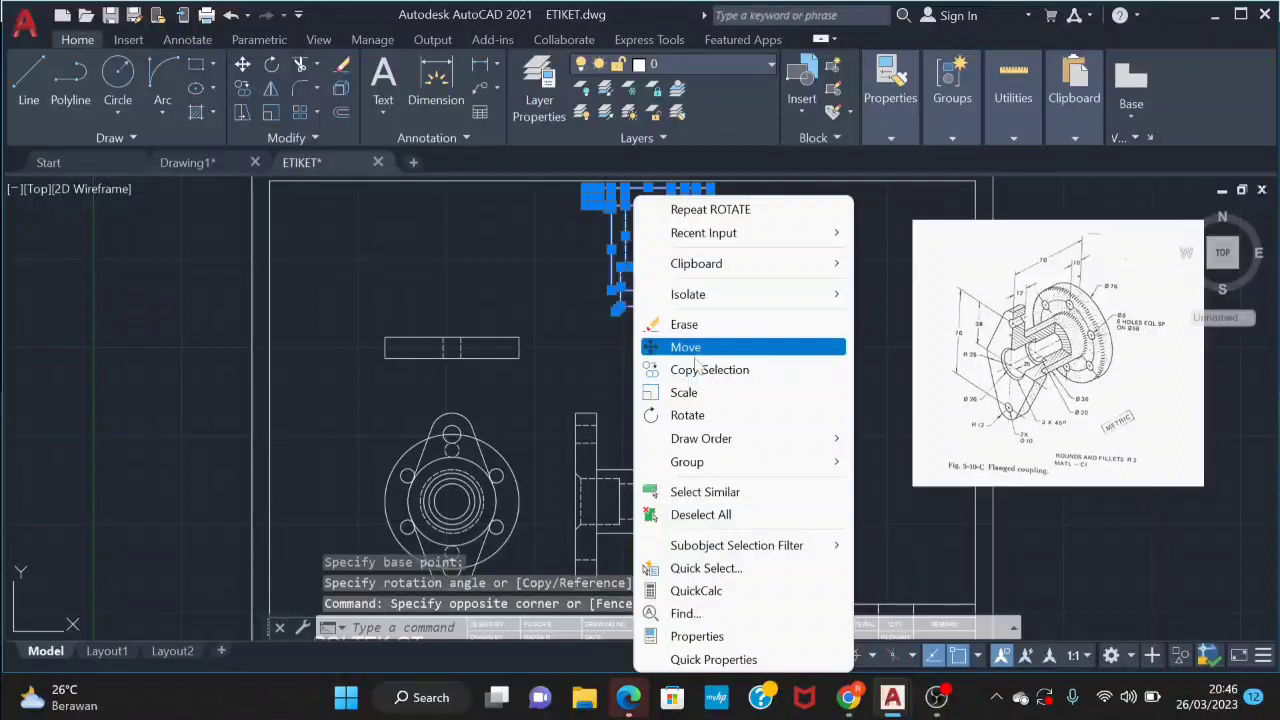
pyautogui.click(737, 343)
pyautogui.scroll(3, 627, 260)
pyautogui.click(640, 246)
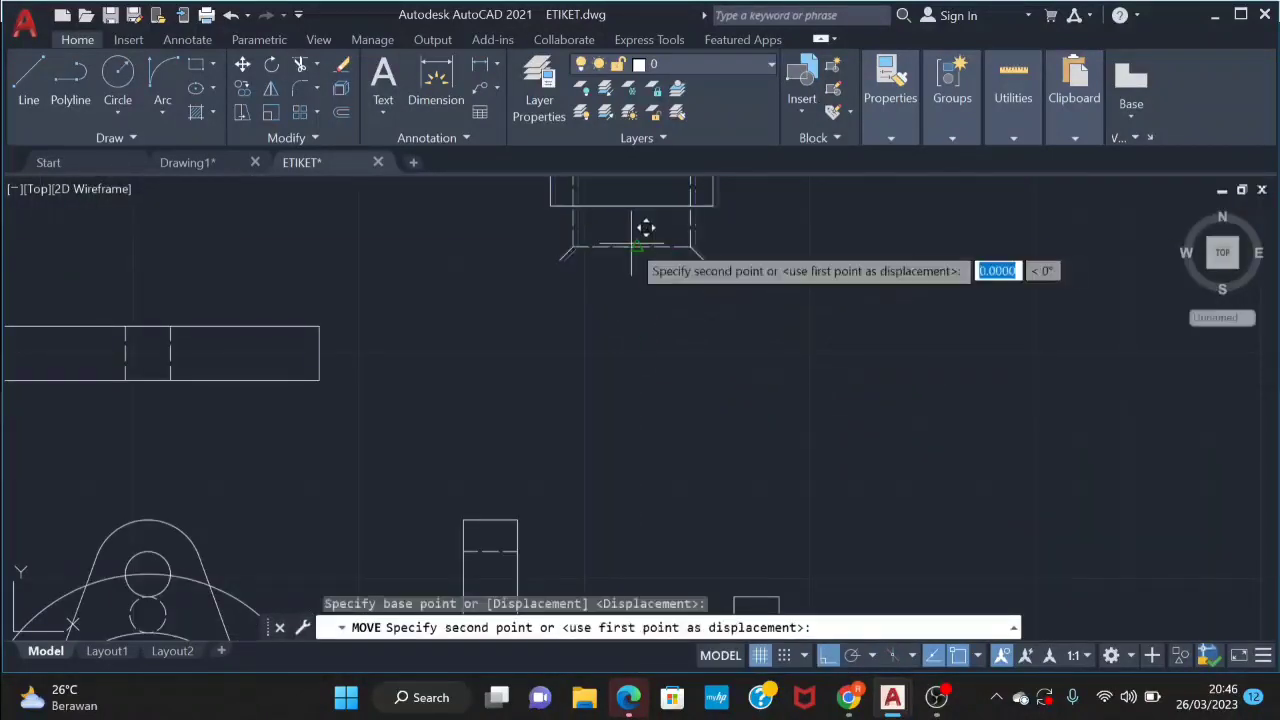
pyautogui.moveTo(86, 306); pyautogui.dragTo(278, 335, button='middle')
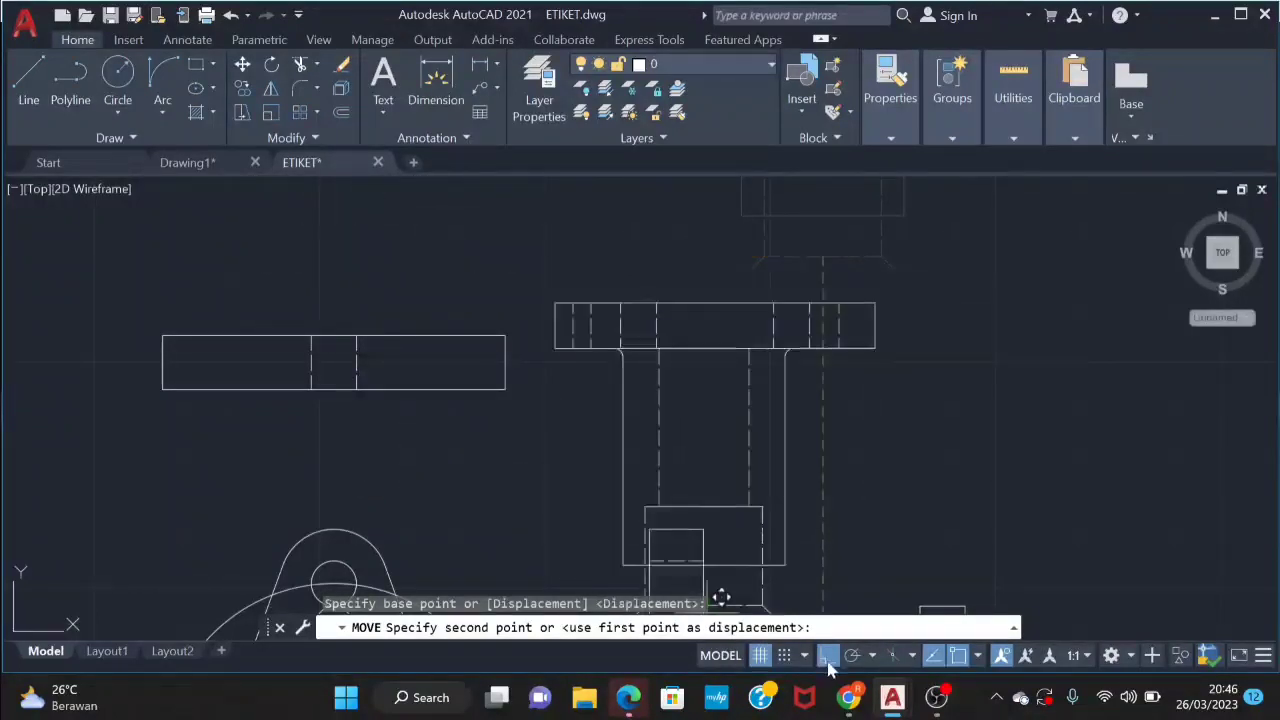
pyautogui.press('F8')
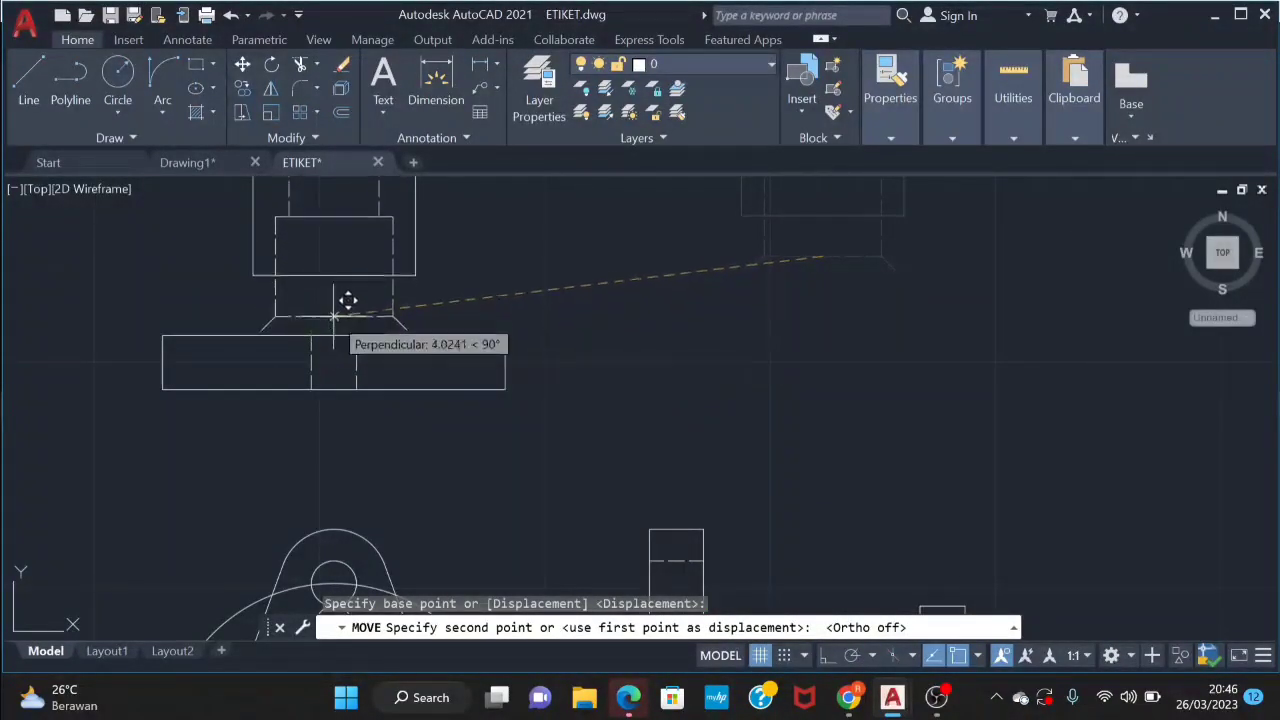
pyautogui.moveTo(1257, 450)
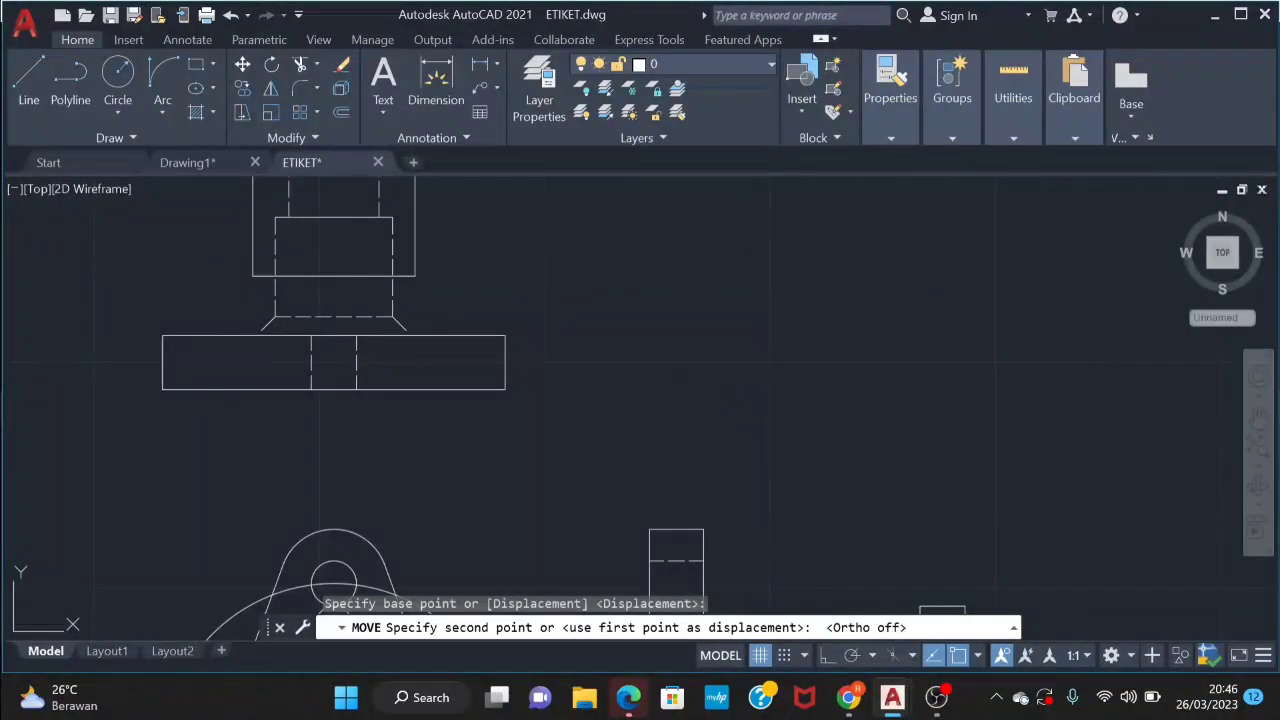
pyautogui.click(623, 337)
pyautogui.scroll(-2, 623, 337)
# Move the hub lines from the hub's end onto the flange to close the gap
pyautogui.click(600, 210)
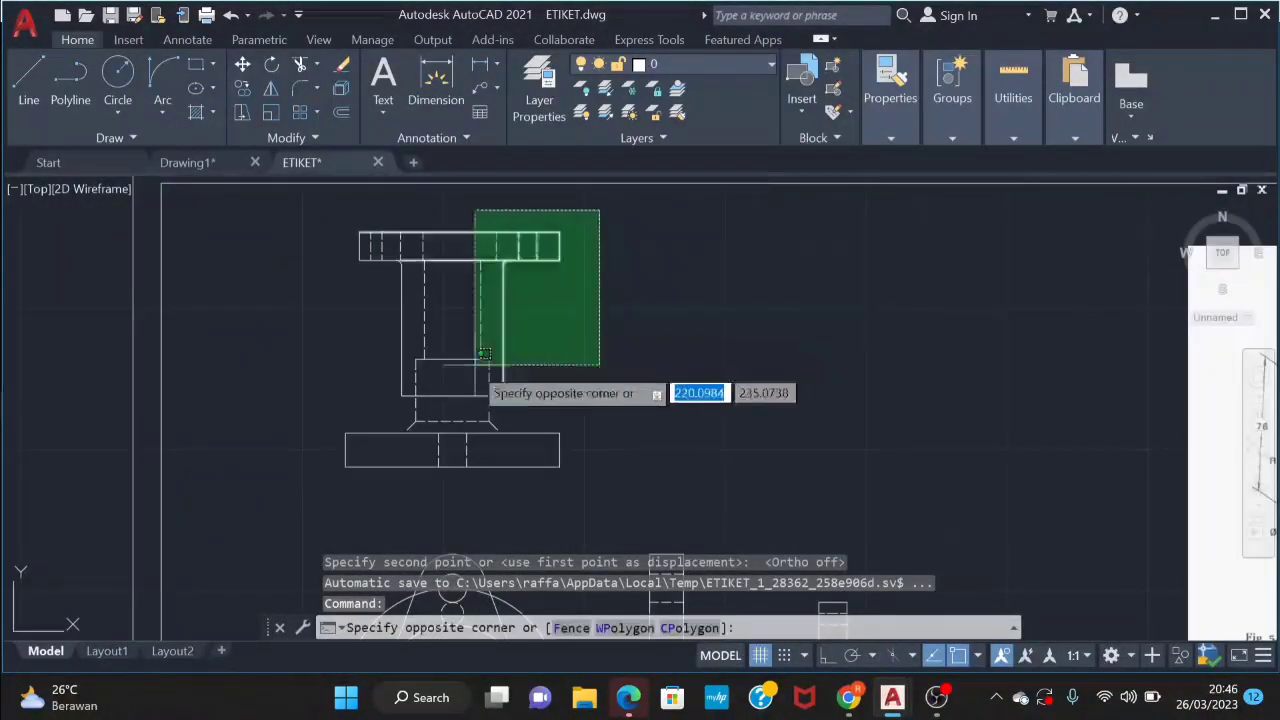
pyautogui.click(345, 428)
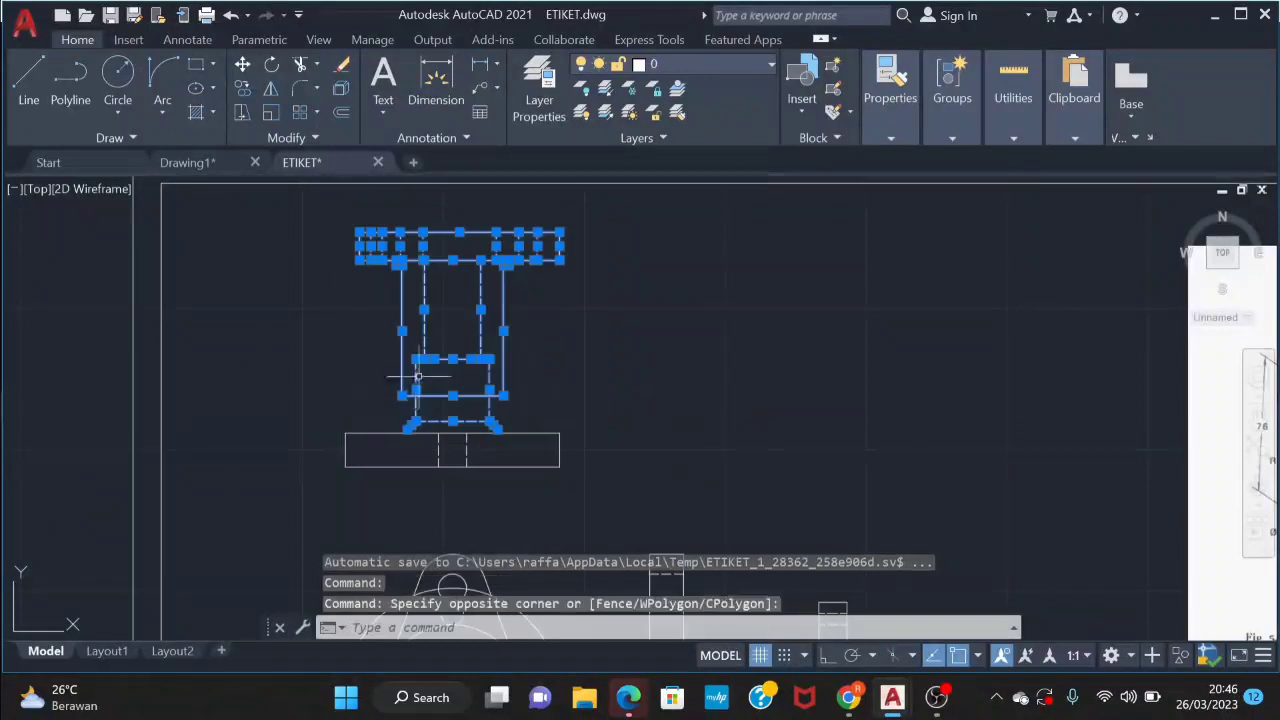
pyautogui.rightClick(418, 377)
pyautogui.click(462, 343)
pyautogui.scroll(2, 400, 432)
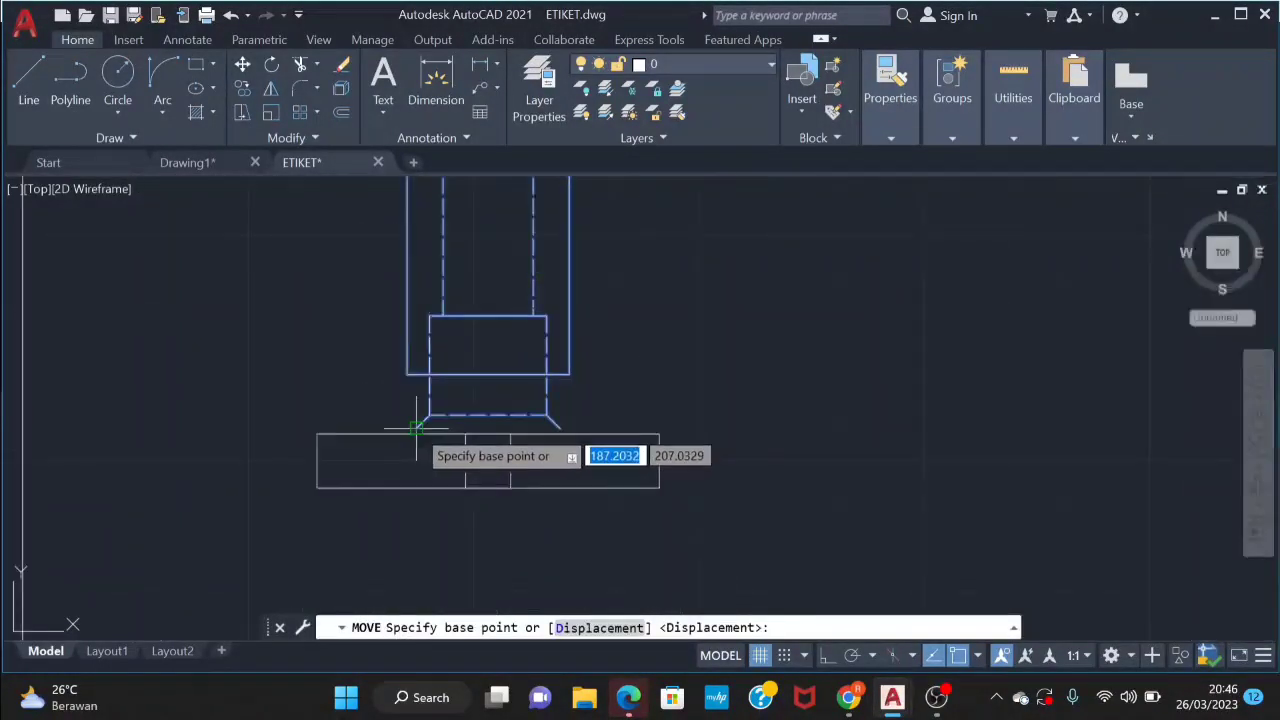
pyautogui.click(416, 428)
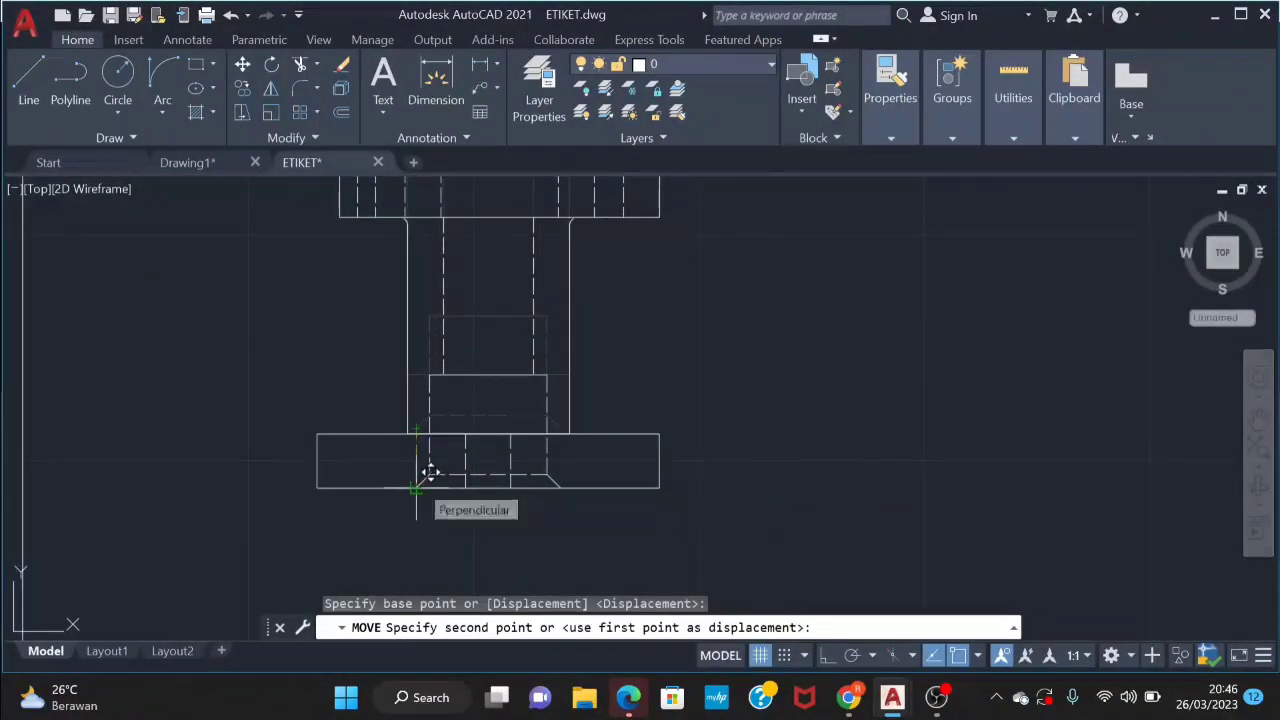
pyautogui.click(430, 471)
pyautogui.scroll(-2, 690, 434)
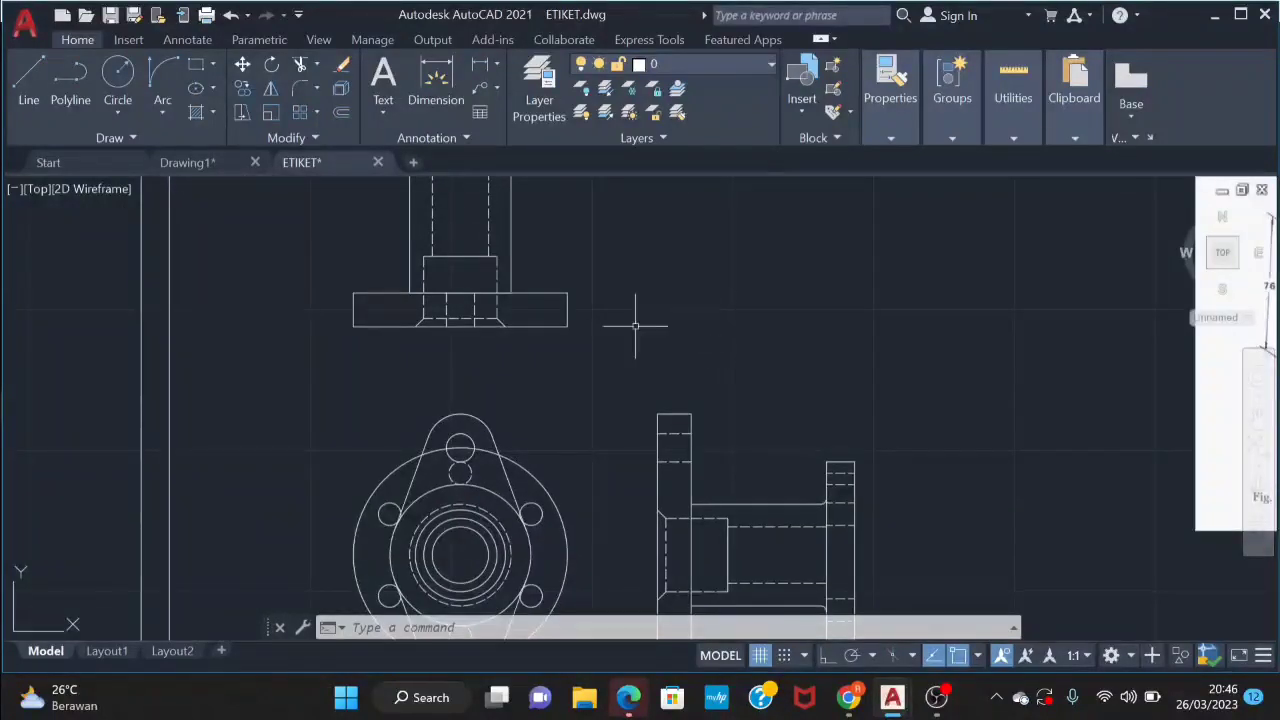
pyautogui.scroll(-2, 634, 325)
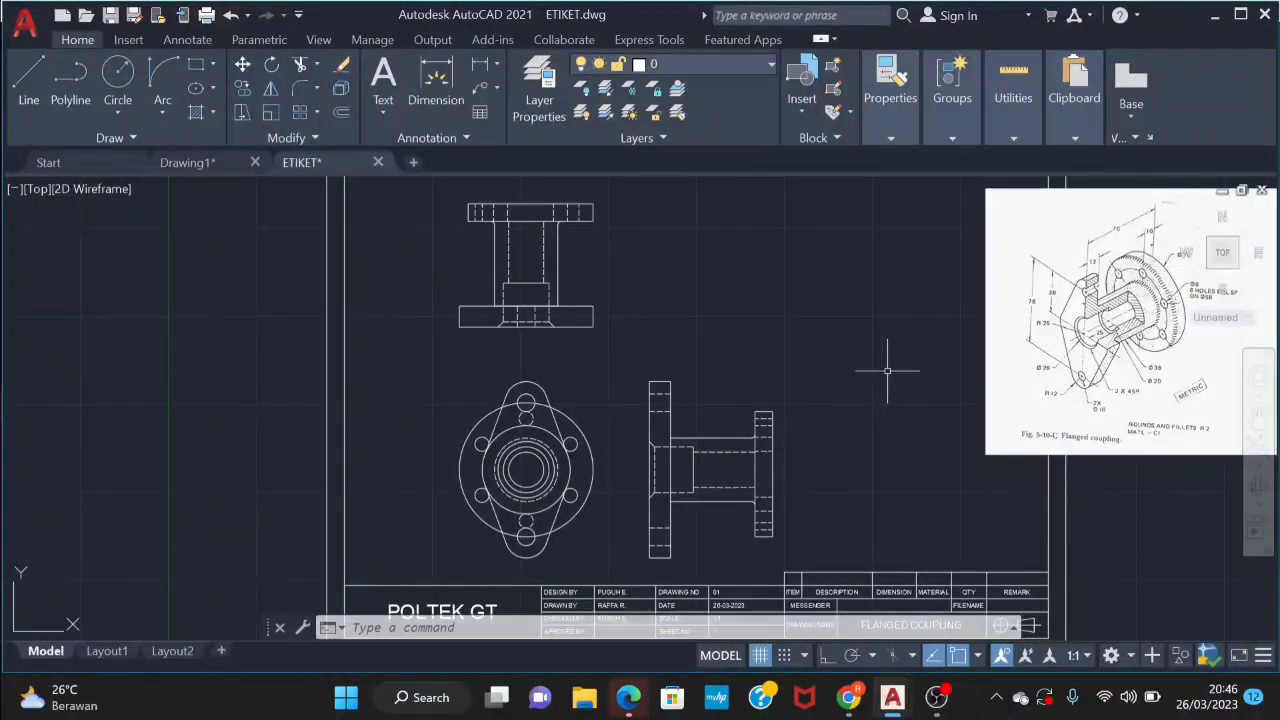
# Move the Flanged coupling reference image left and down inside the sheet border, right of the side view
pyautogui.moveTo(1010, 390); pyautogui.dragTo(966, 394)
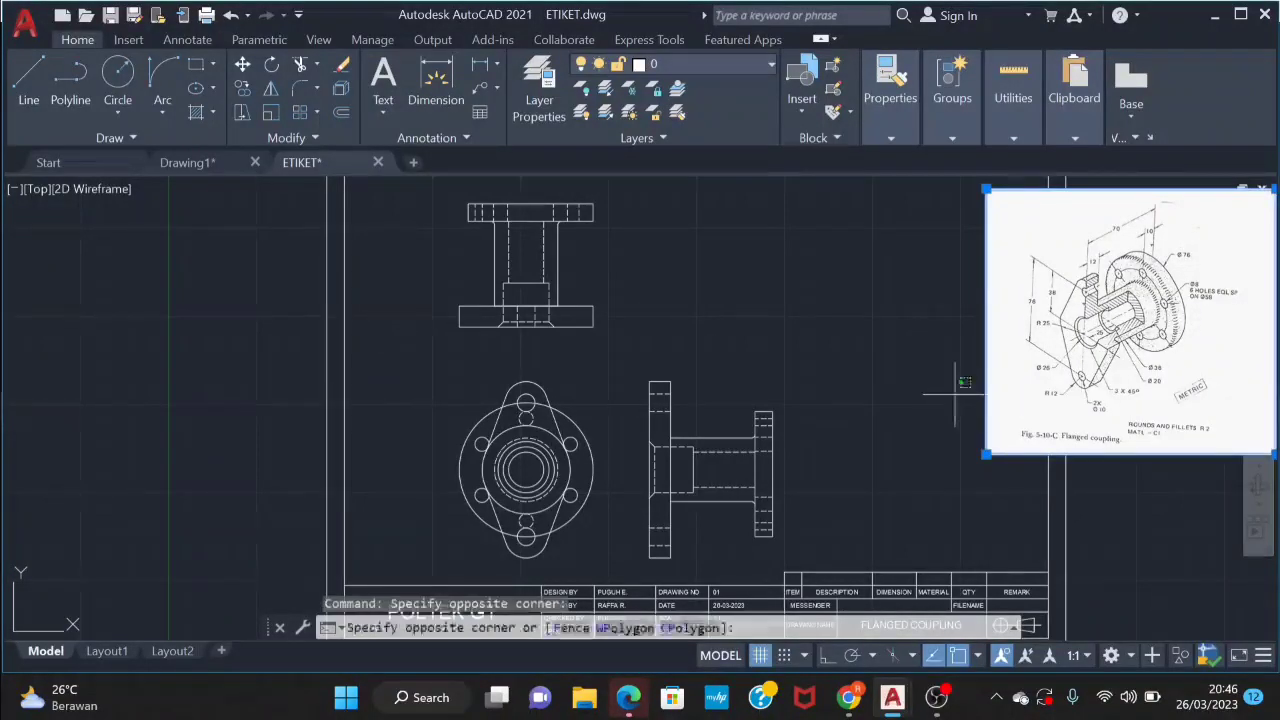
pyautogui.press('Escape')
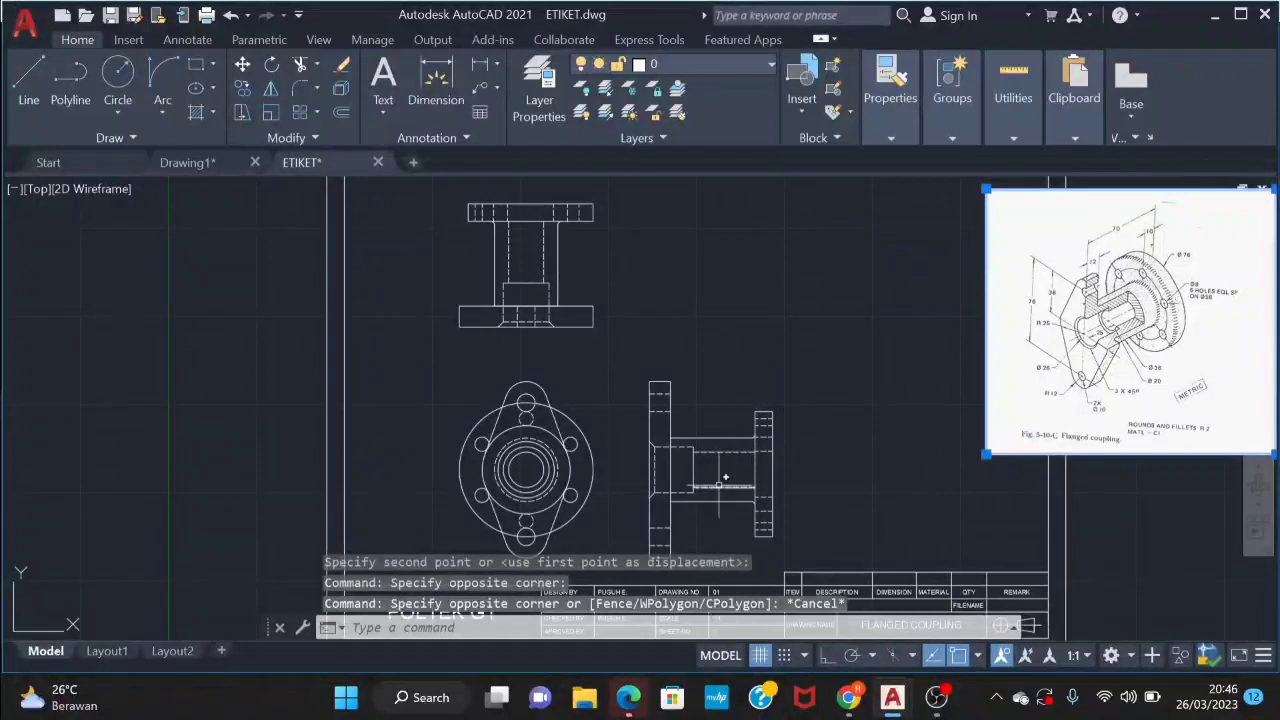
pyautogui.click(971, 371)
pyautogui.rightClick(986, 386)
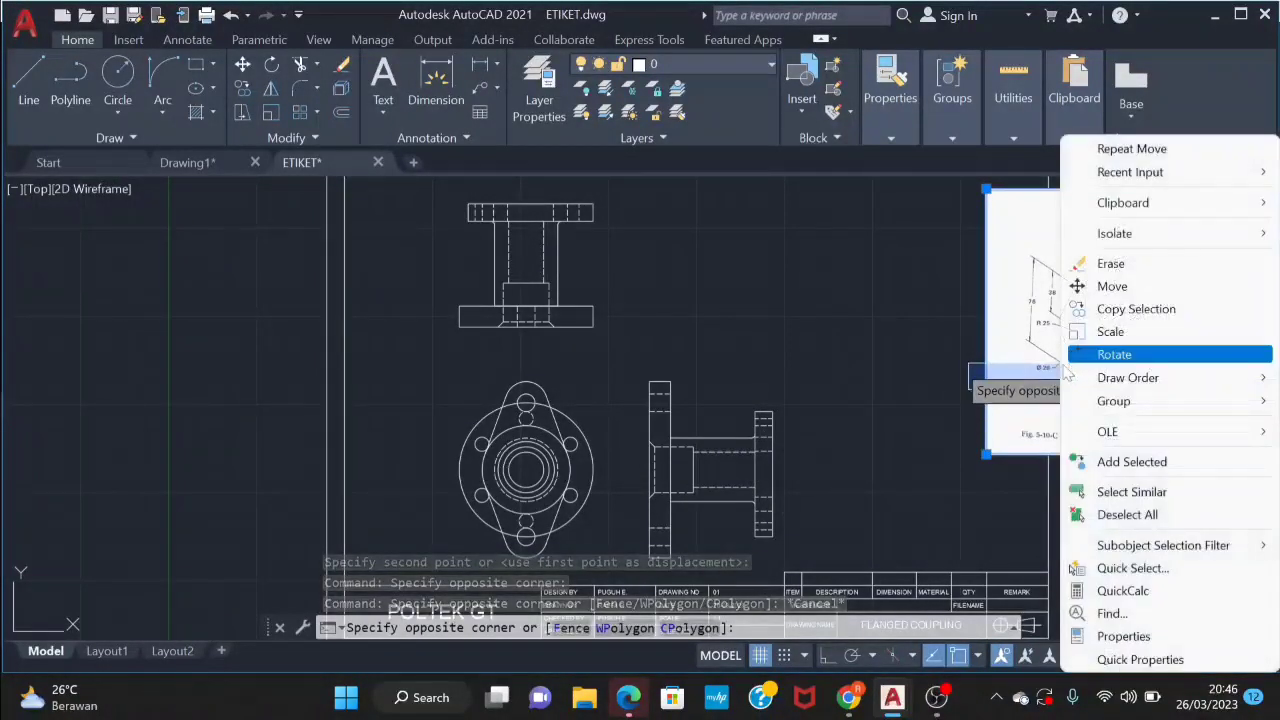
pyautogui.press('Escape')
pyautogui.rightClick(1102, 312)
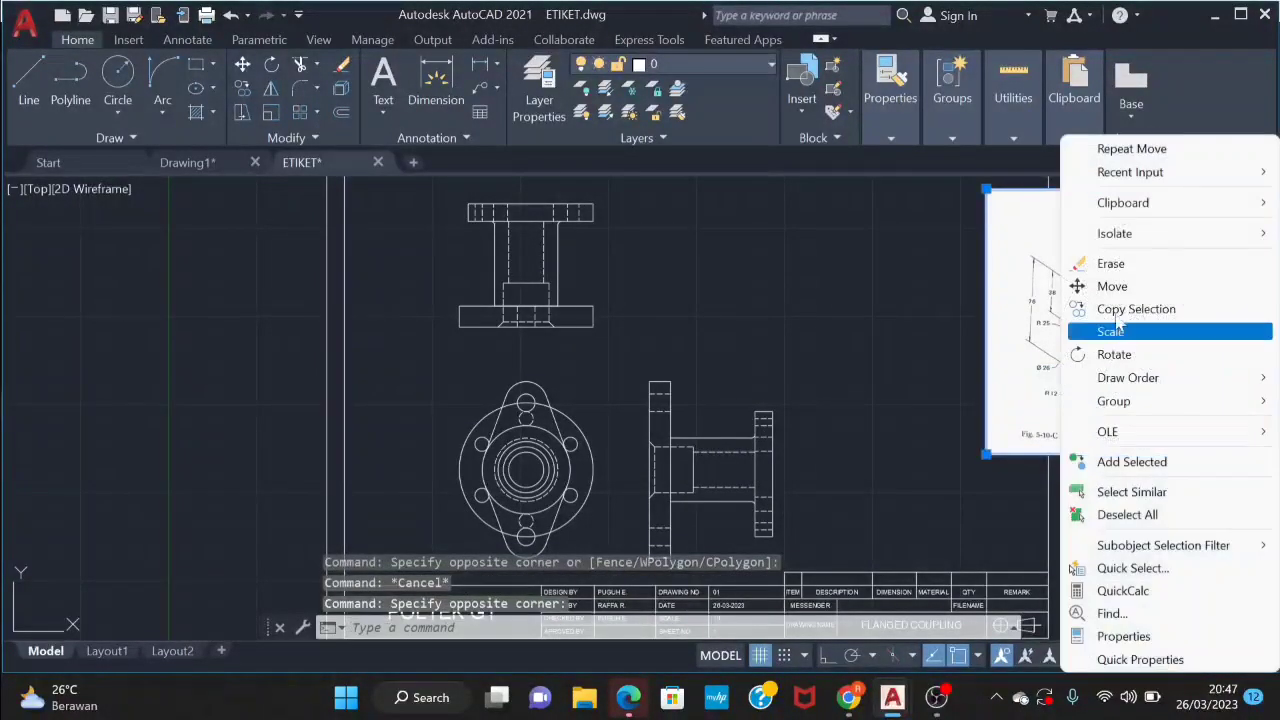
pyautogui.click(1112, 287)
pyautogui.click(1081, 308)
pyautogui.click(903, 363)
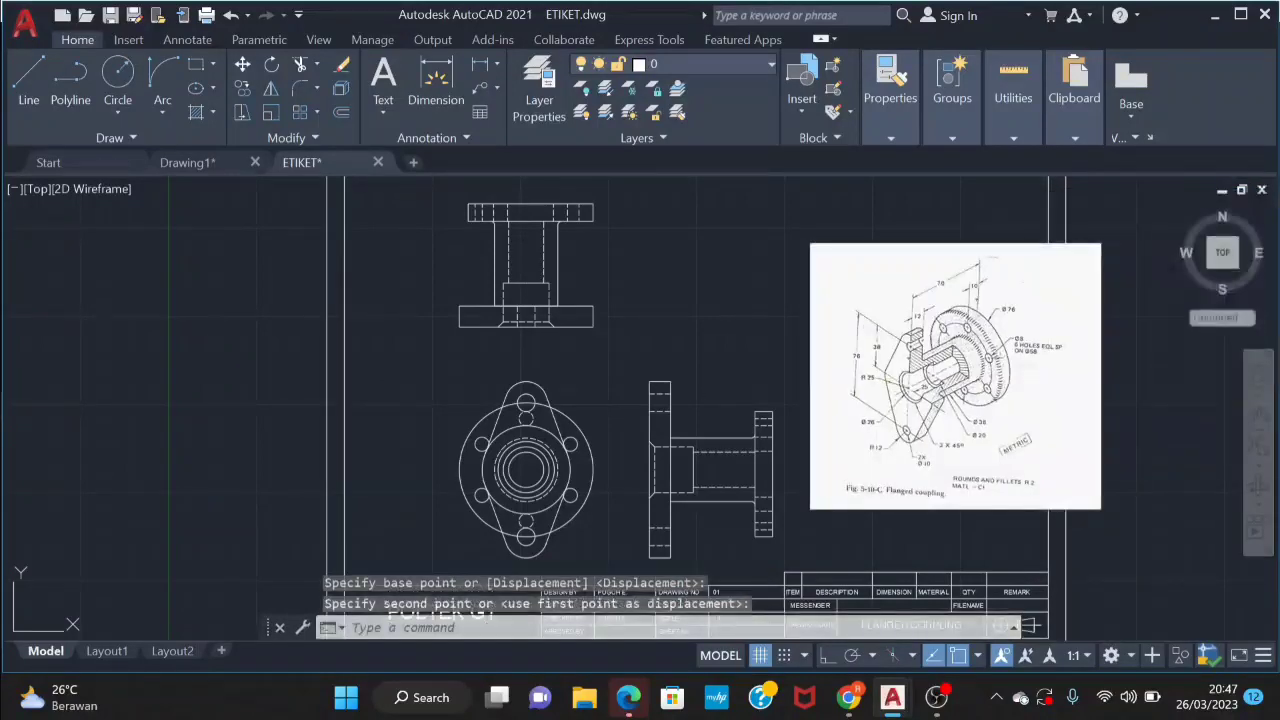
pyautogui.scroll(2, 772, 478)
pyautogui.scroll(-2, 772, 478)
pyautogui.scroll(-1, 700, 455)
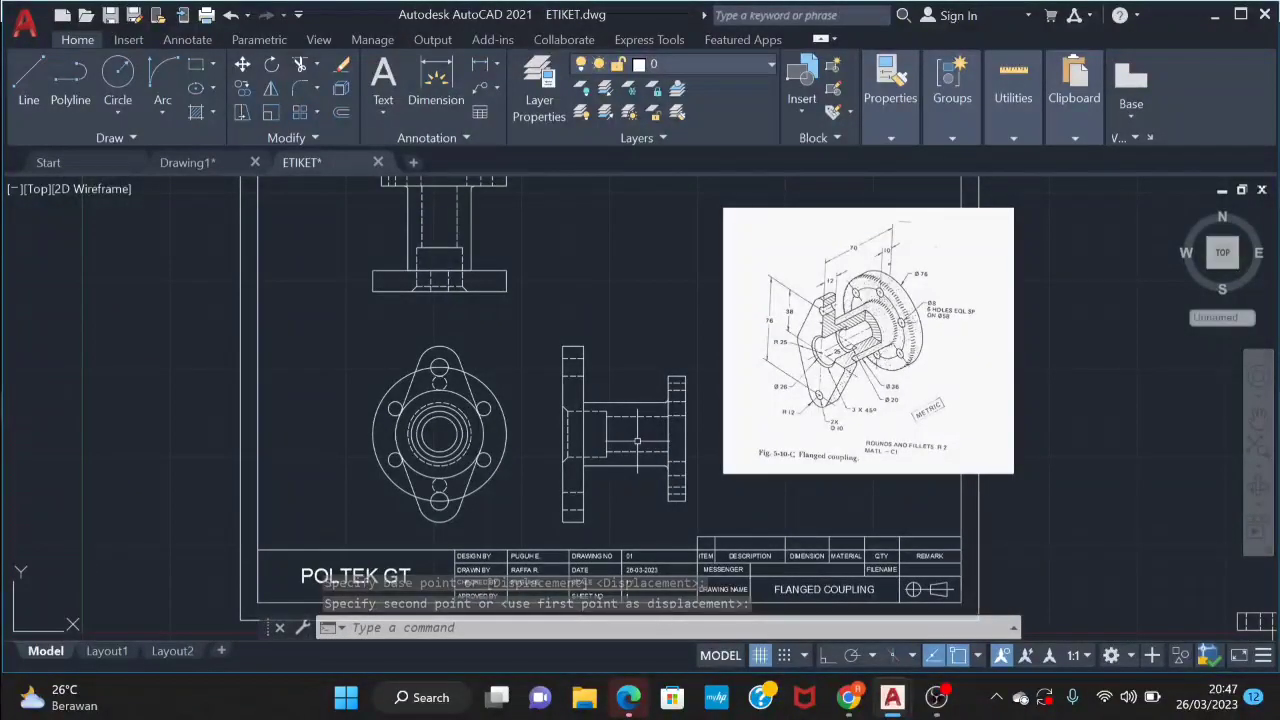
# Attempt a line from the circle centre, then cancel it
pyautogui.write('l')
pyautogui.press('Return')
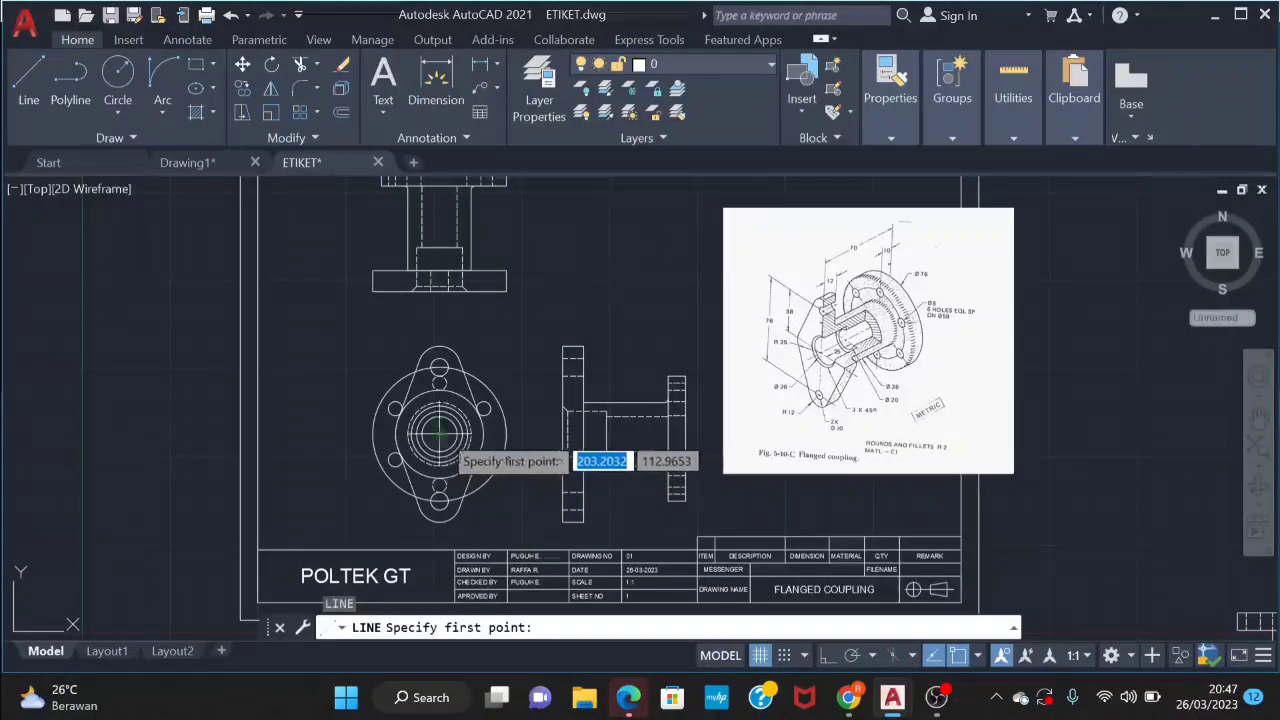
pyautogui.click(440, 432)
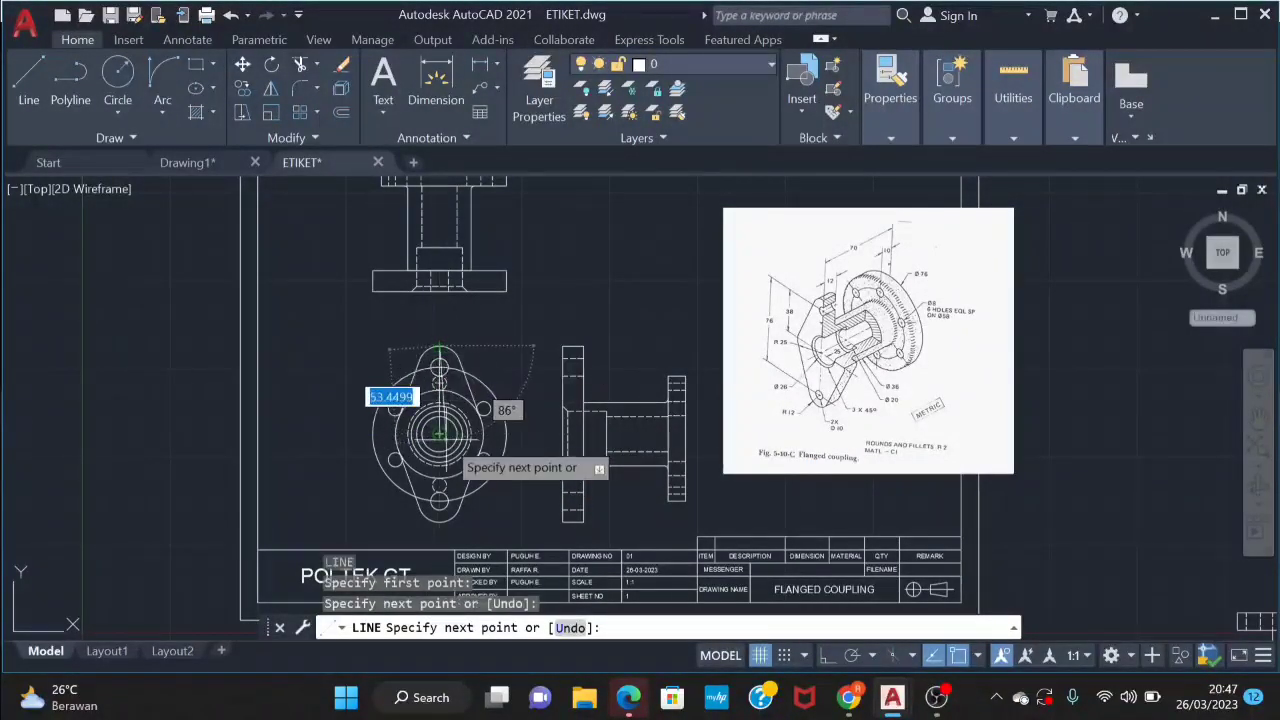
pyautogui.press('Escape')
pyautogui.press('Return')
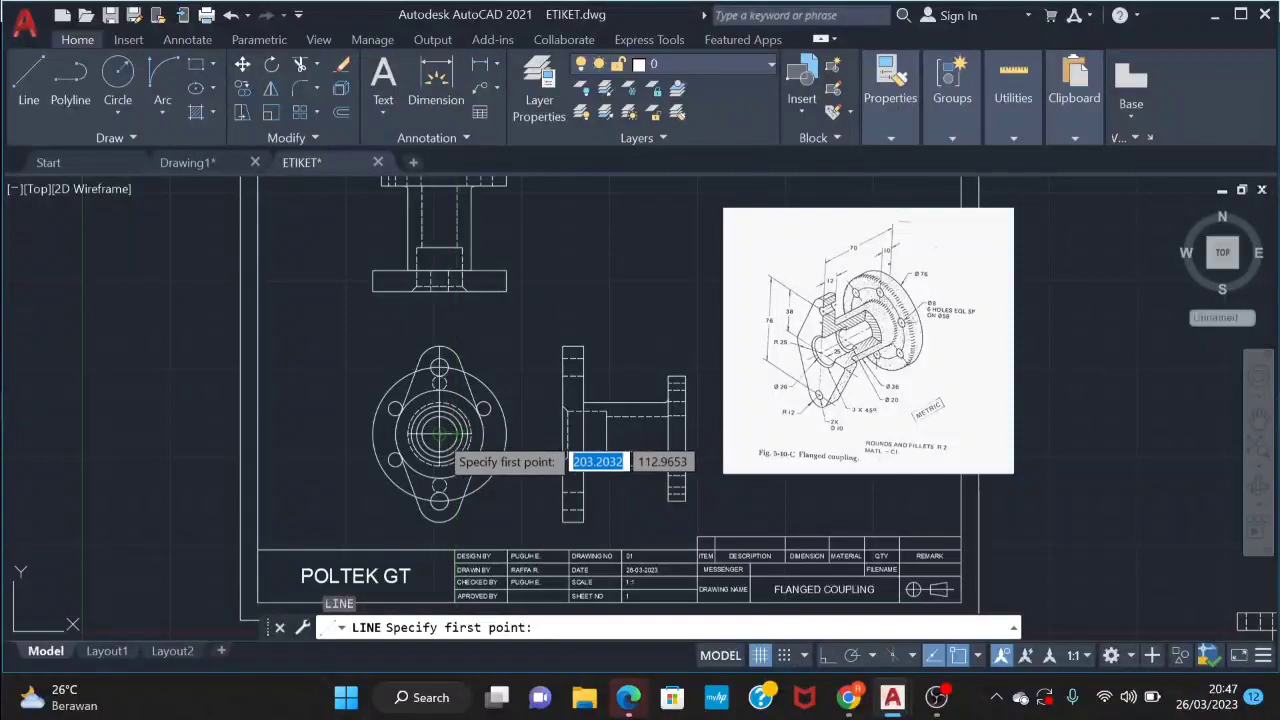
pyautogui.click(440, 432)
pyautogui.press('Escape')
pyautogui.scroll(2, 478, 476)
pyautogui.write('TR')
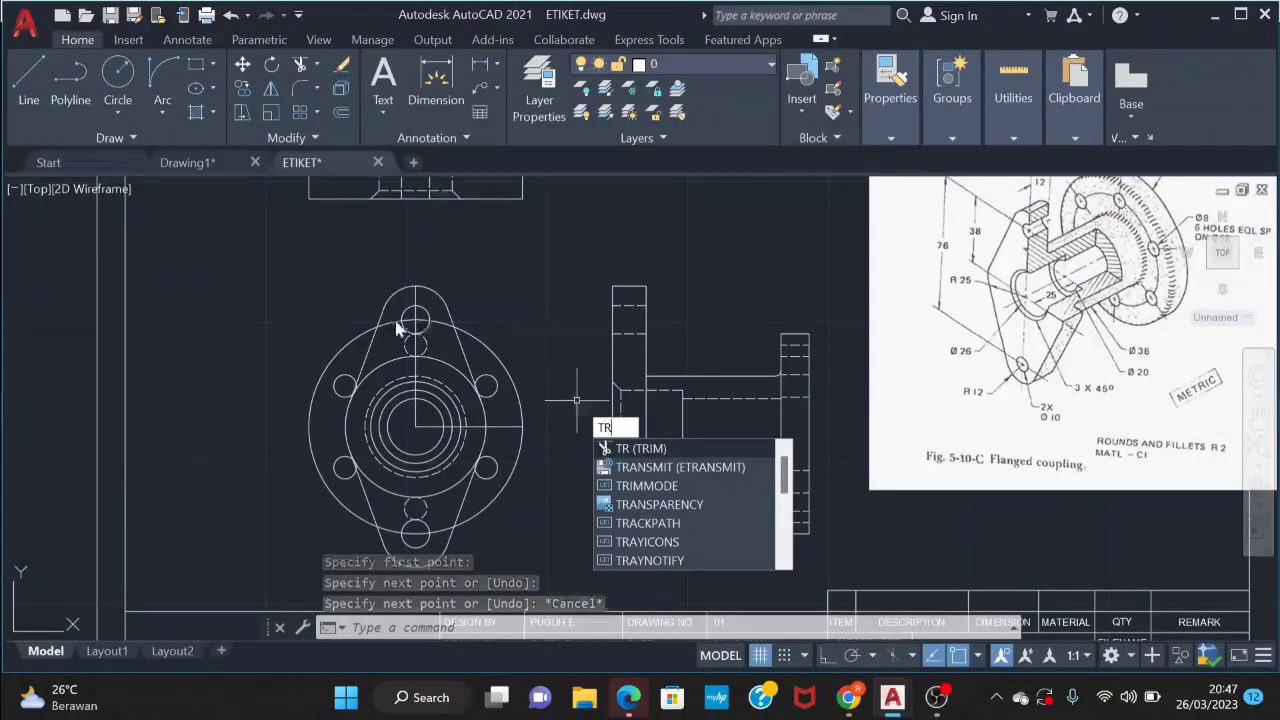
# Trim the flange outline's top-right arc and a small piece off the hook shape
pyautogui.press('Return')
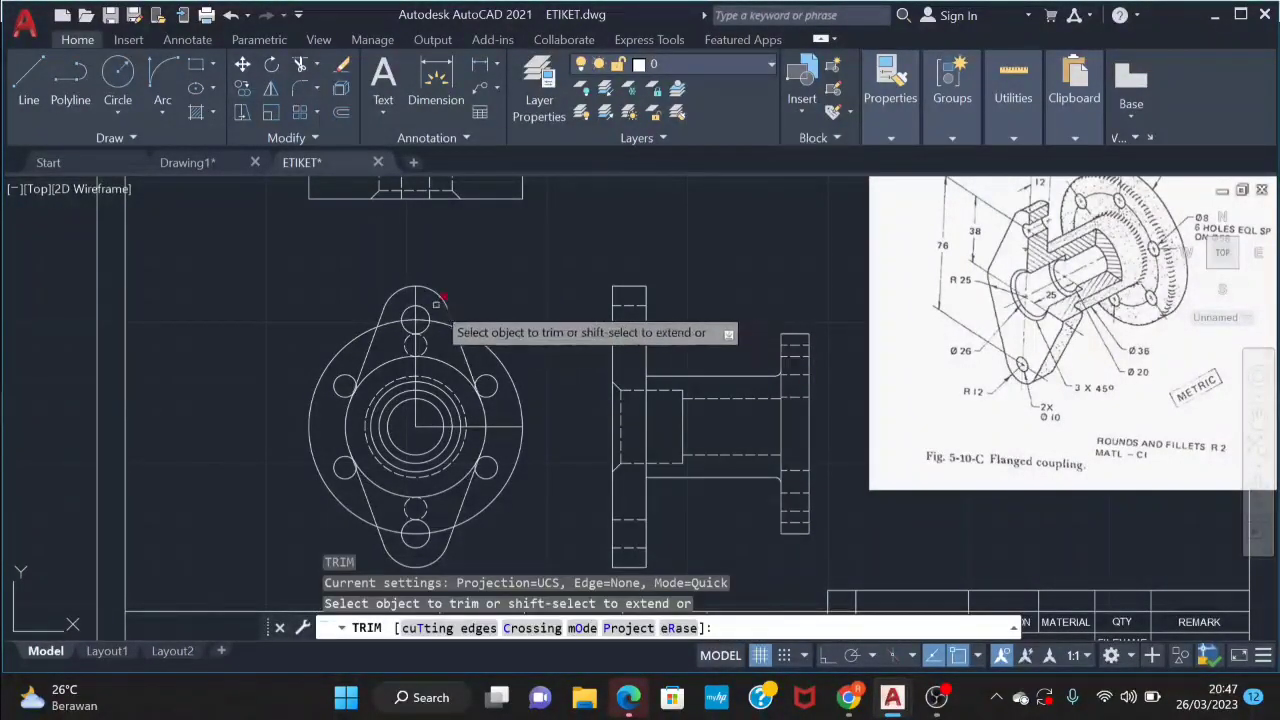
pyautogui.click(438, 300)
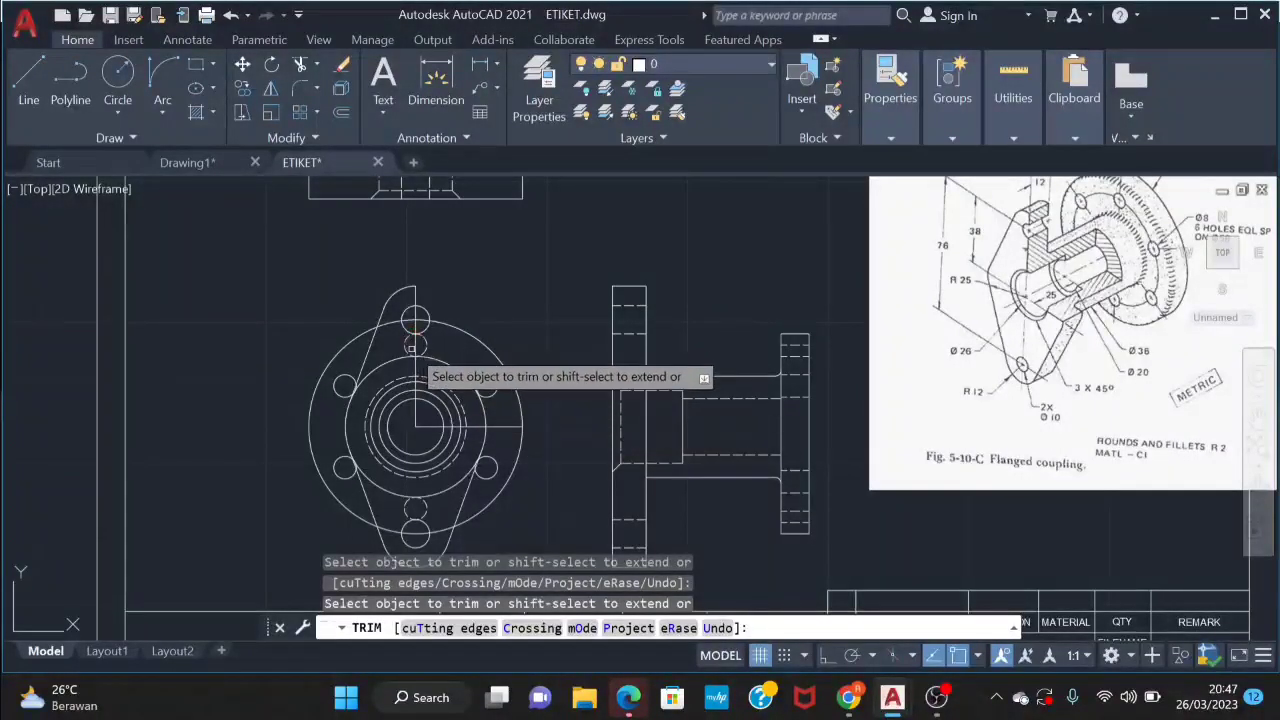
pyautogui.scroll(2, 421, 314)
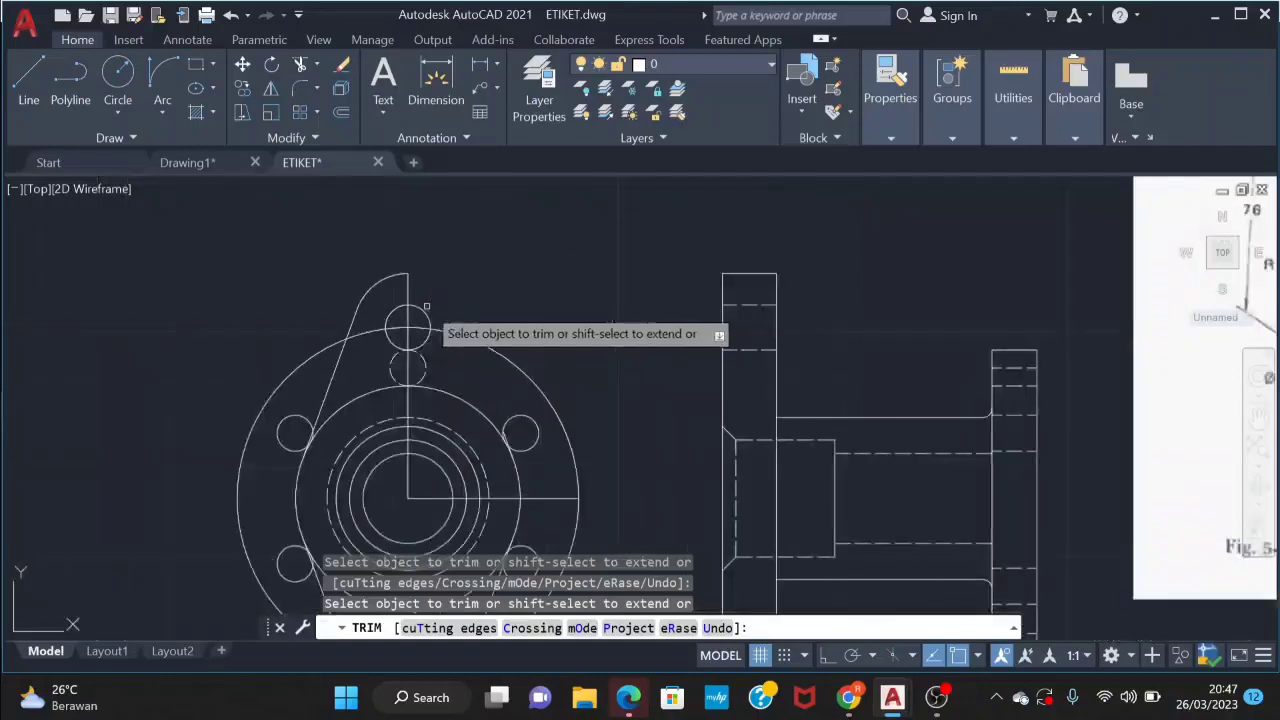
pyautogui.scroll(-2, 951, 277)
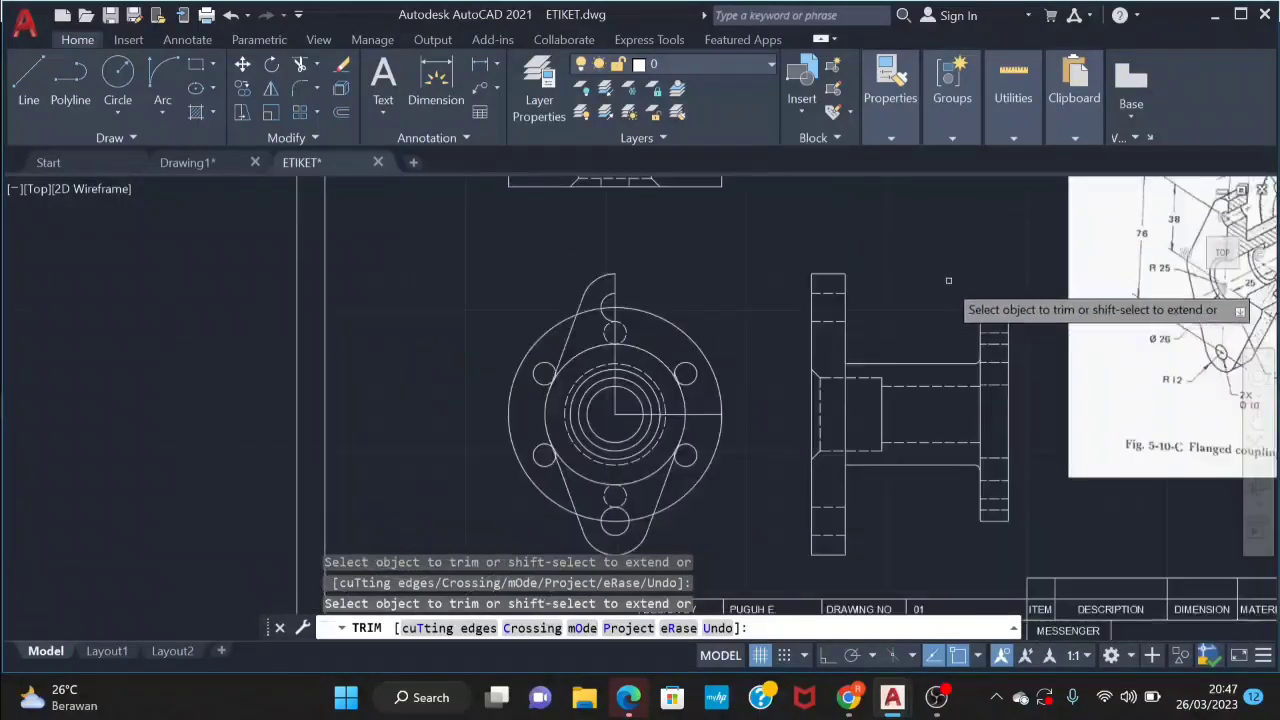
pyautogui.moveTo(951, 277); pyautogui.dragTo(520, 290, button='middle')
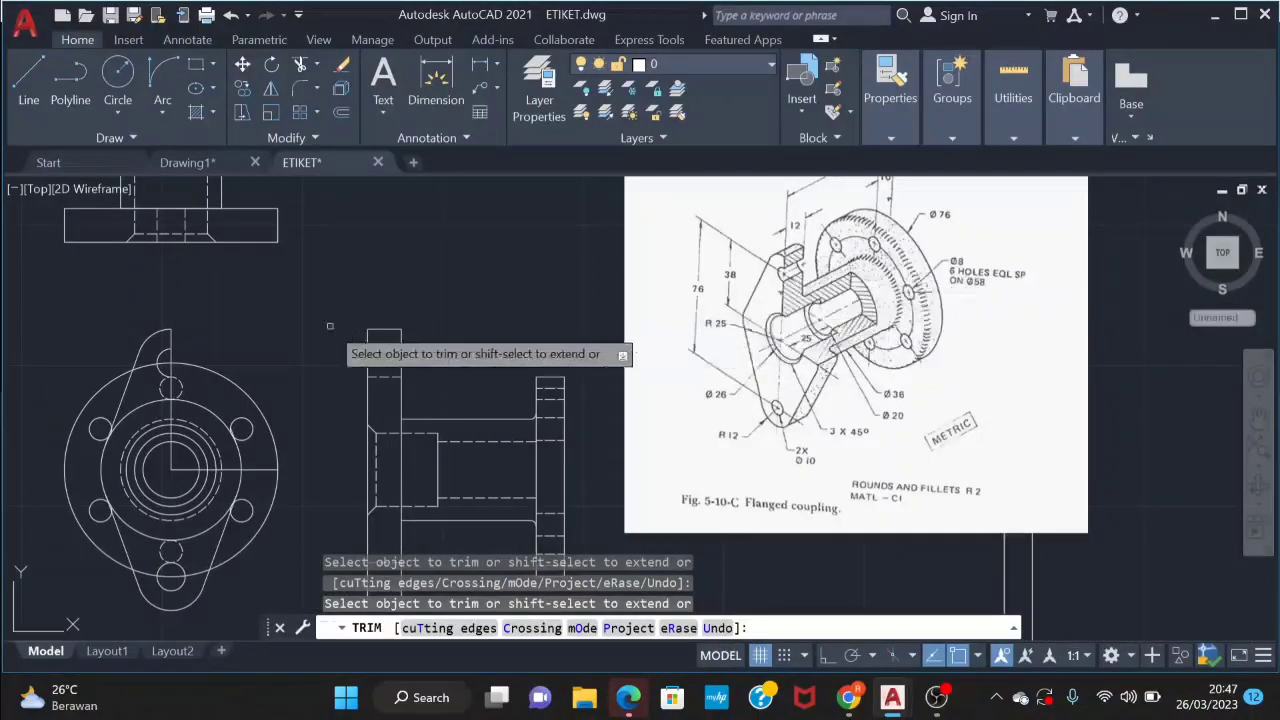
pyautogui.scroll(2, 172, 370)
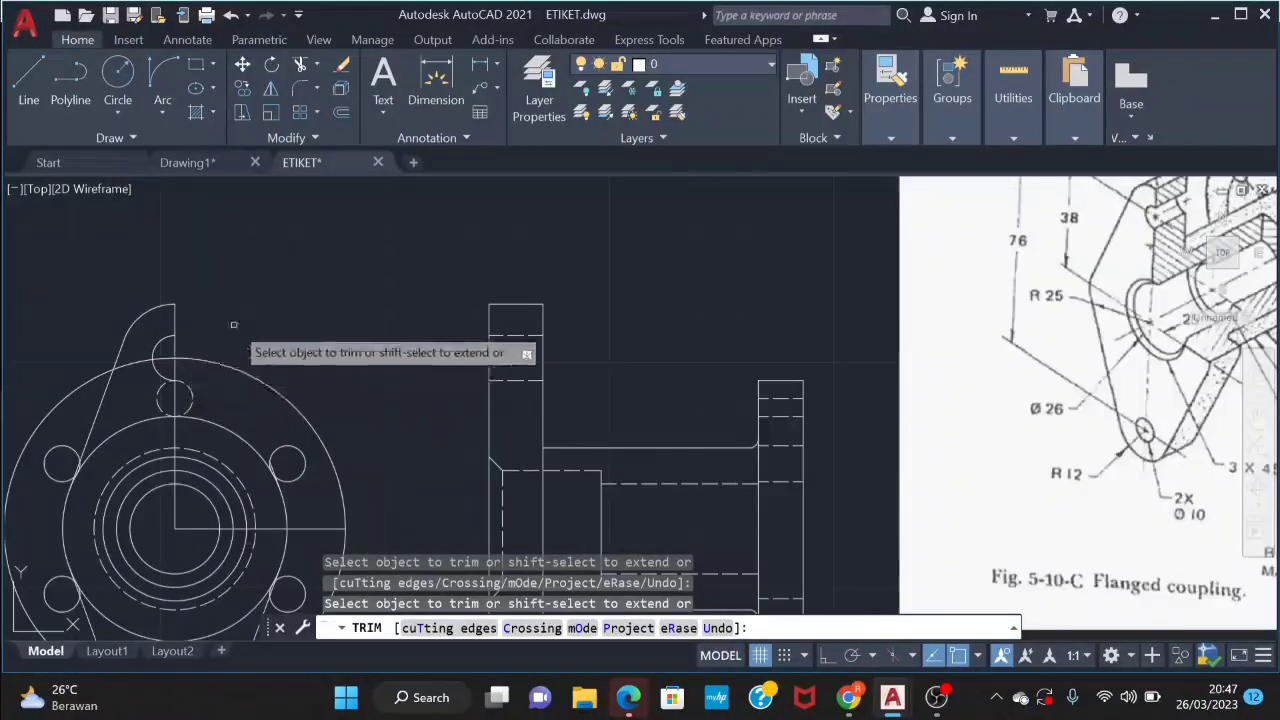
pyautogui.moveTo(173, 341); pyautogui.dragTo(245, 357, button='middle')
pyautogui.click(245, 360)
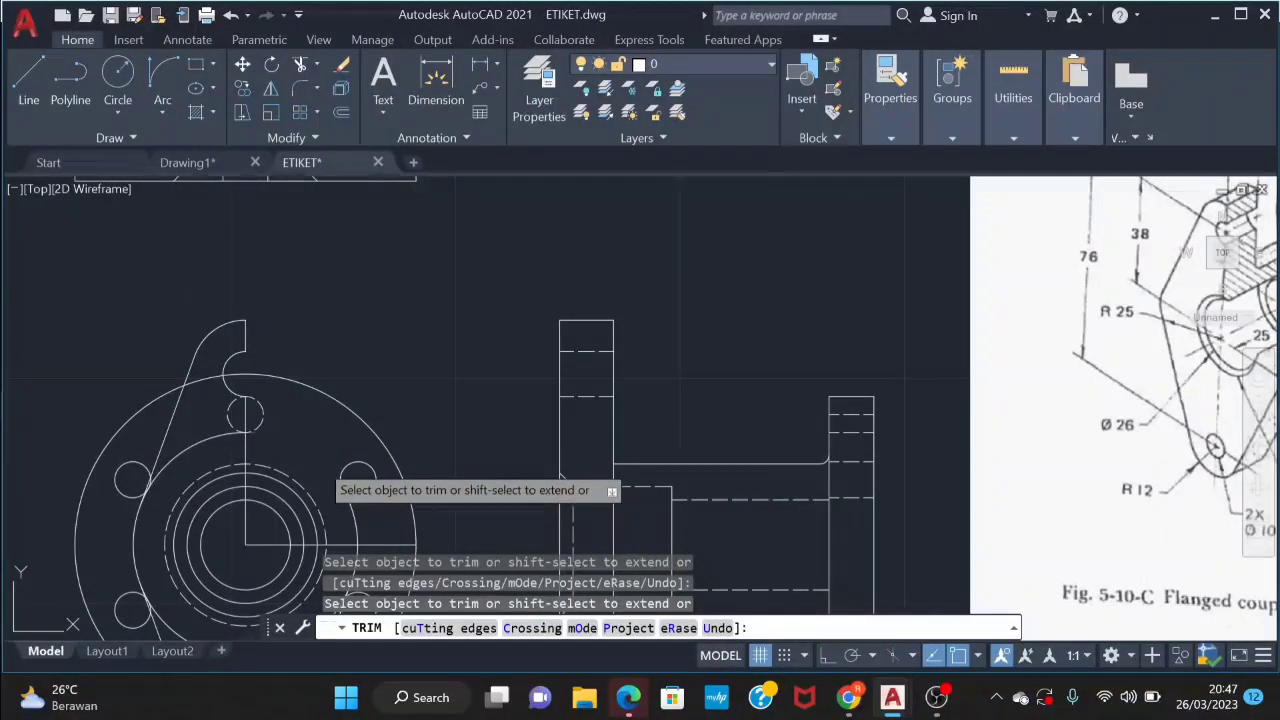
# Fence-trim the segments crossing around the small circle at the top lug
pyautogui.scroll(4, 350, 507)
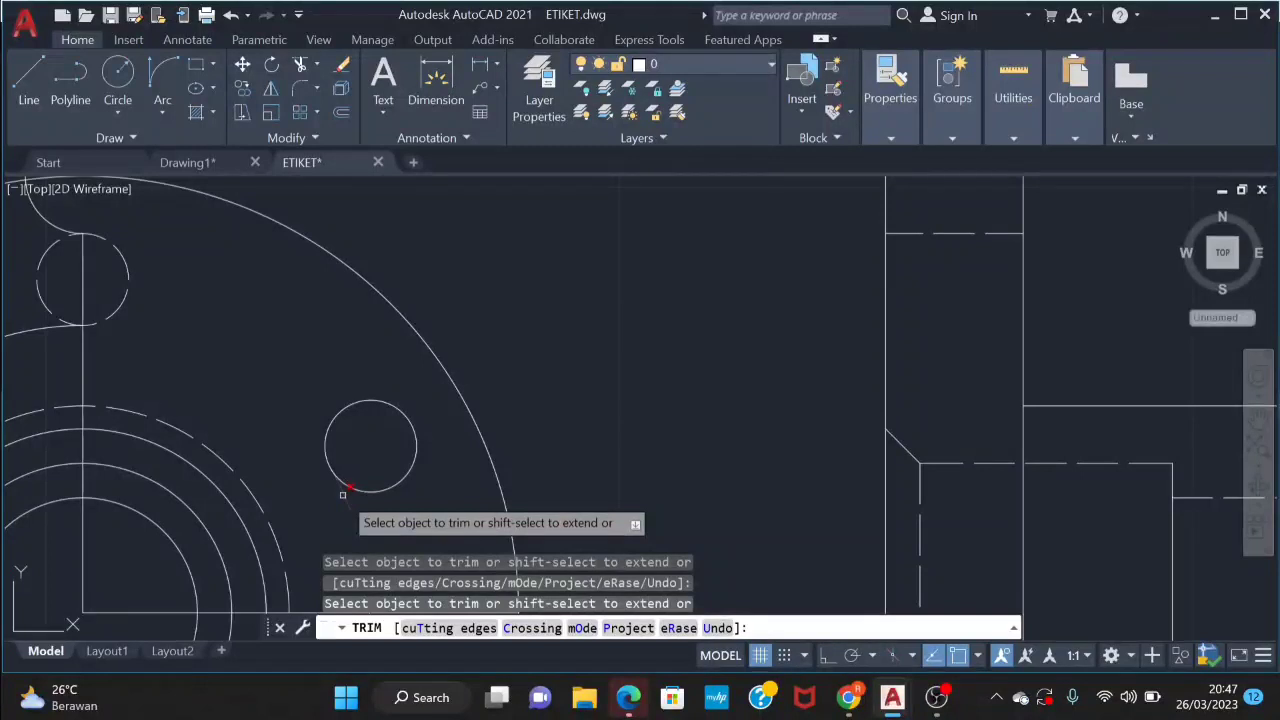
pyautogui.moveTo(337, 479); pyautogui.dragTo(351, 510)
pyautogui.scroll(-1, 353, 506)
pyautogui.scroll(-1, 353, 506)
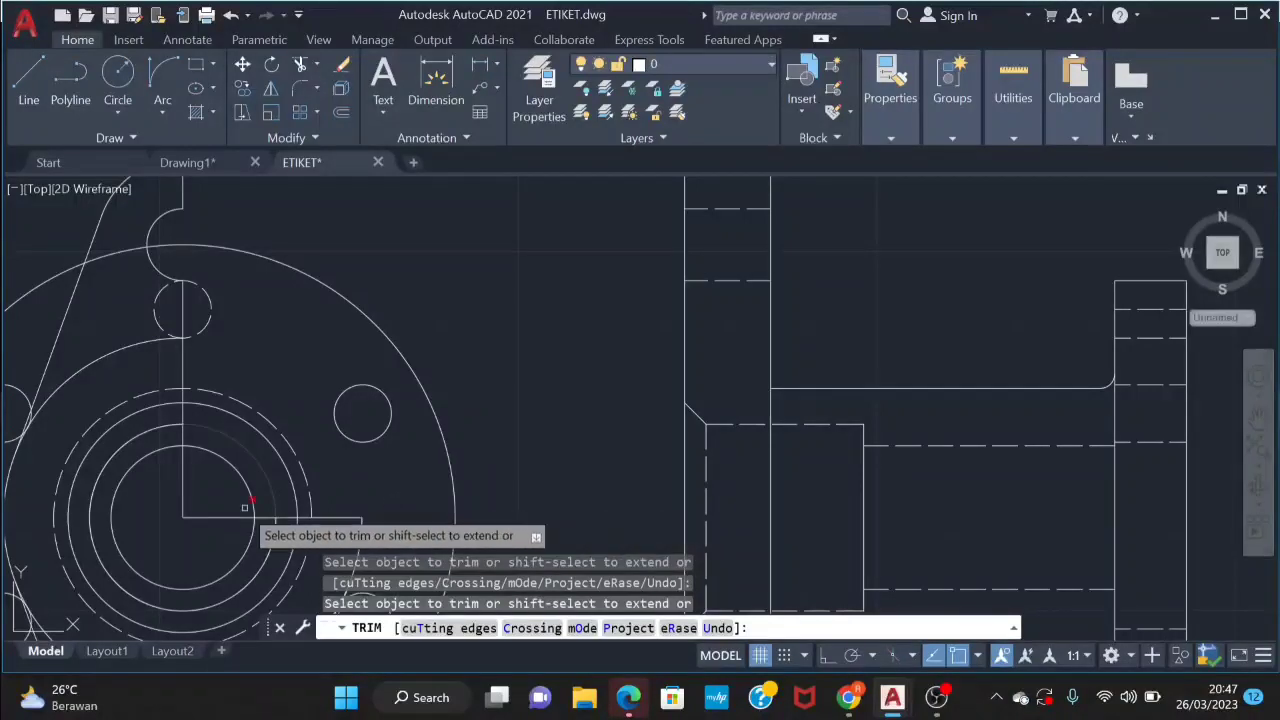
pyautogui.scroll(2, 245, 480)
pyautogui.click(261, 474)
pyautogui.click(305, 455)
pyautogui.press('Return')
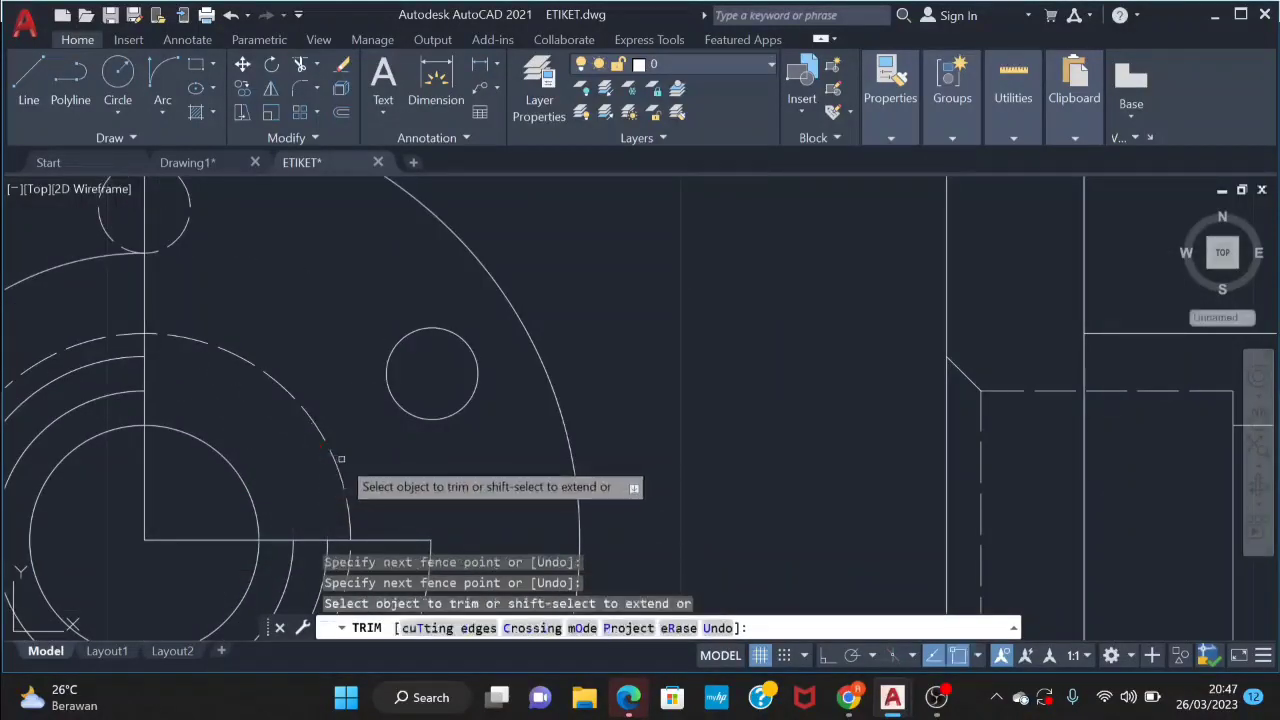
pyautogui.scroll(-1, 335, 455)
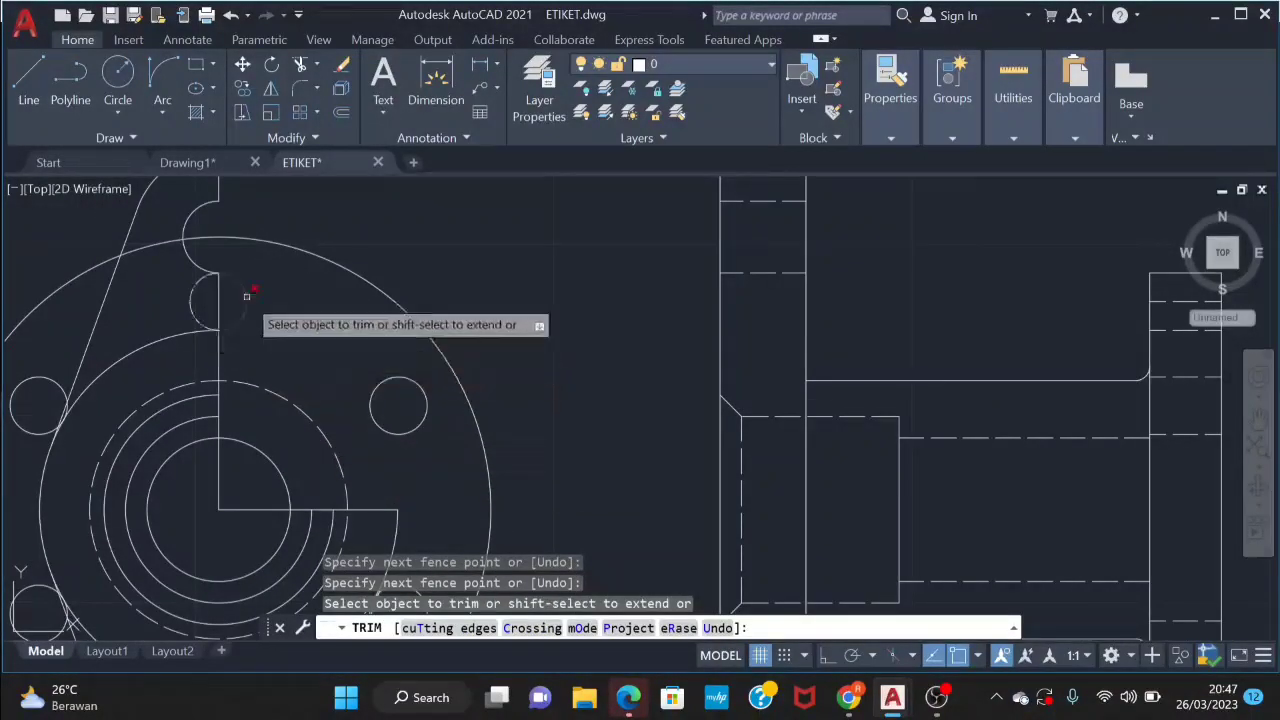
pyautogui.scroll(-2, 515, 405)
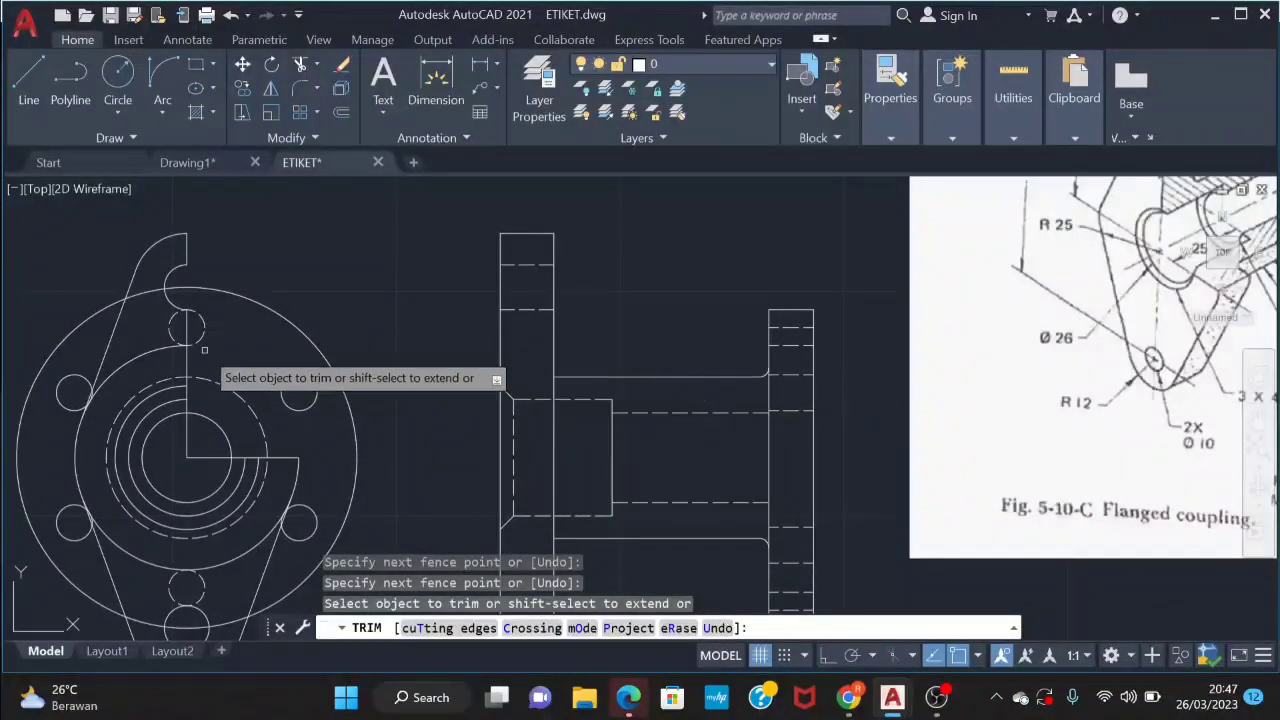
pyautogui.scroll(2, 205, 352)
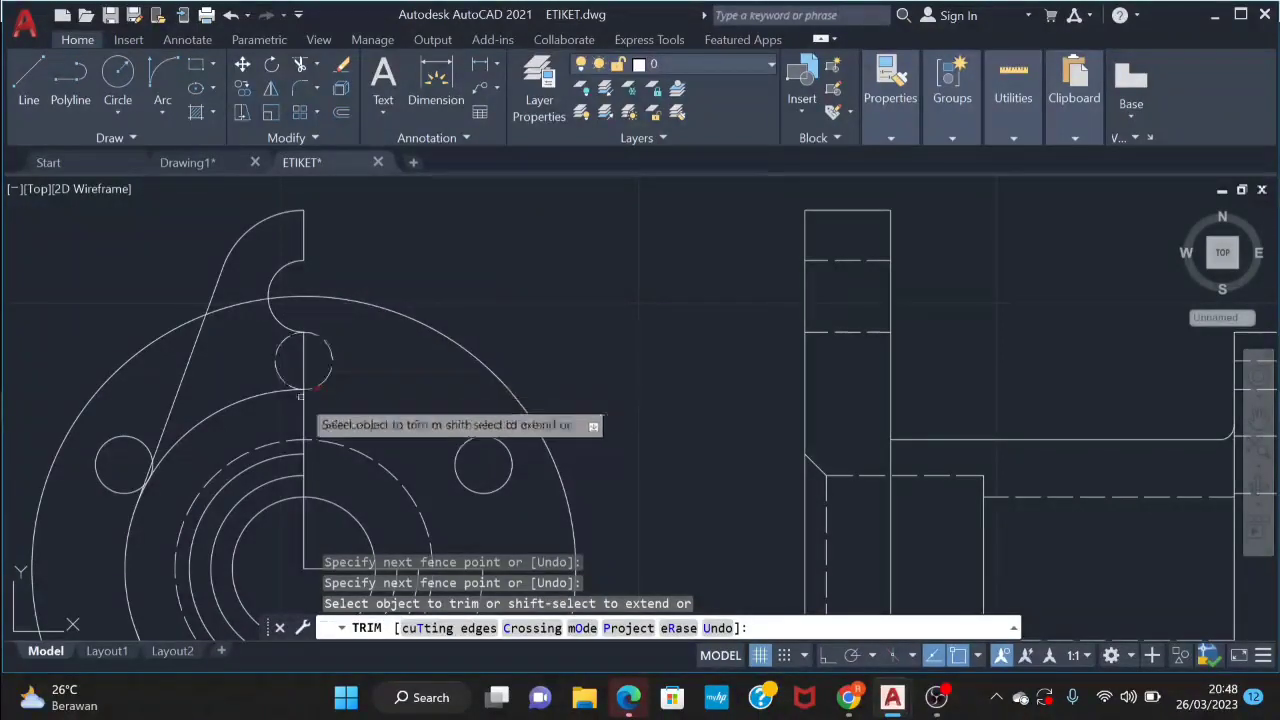
pyautogui.press('Escape')
# Start and cancel a circle, then trim one more segment beside the small circle
pyautogui.press('Return')
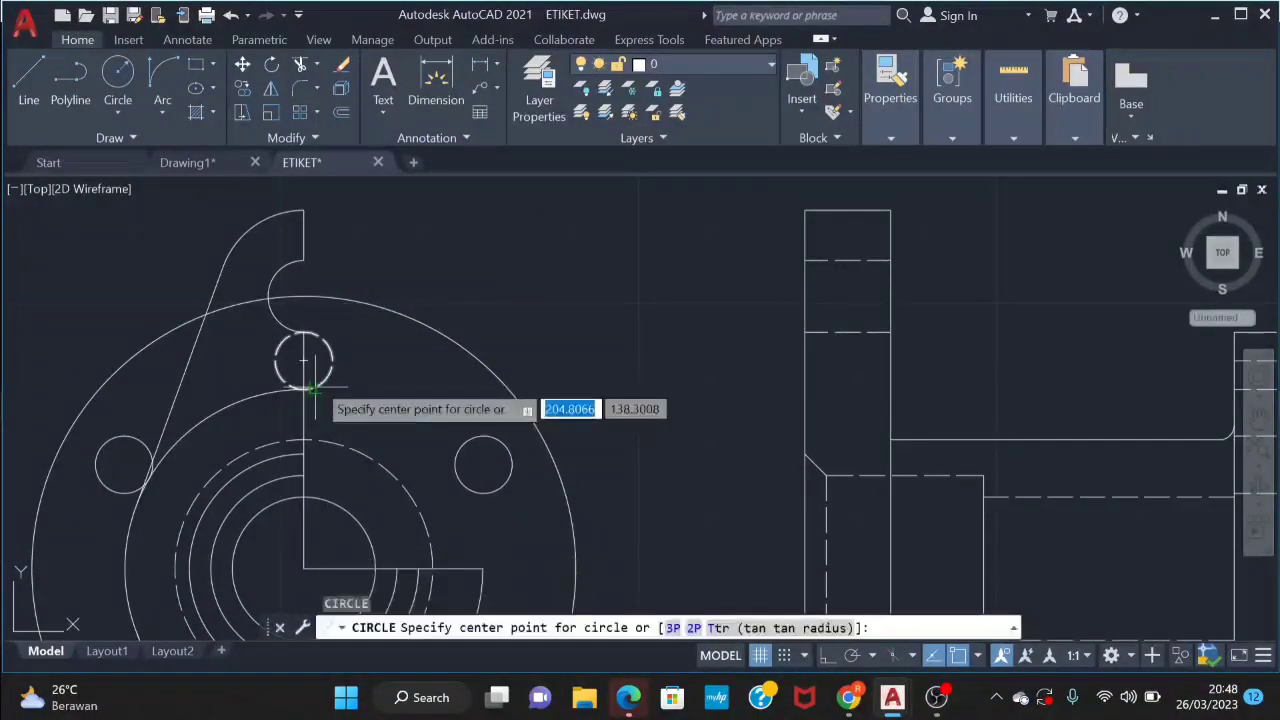
pyautogui.click(303, 390)
pyautogui.press('Escape')
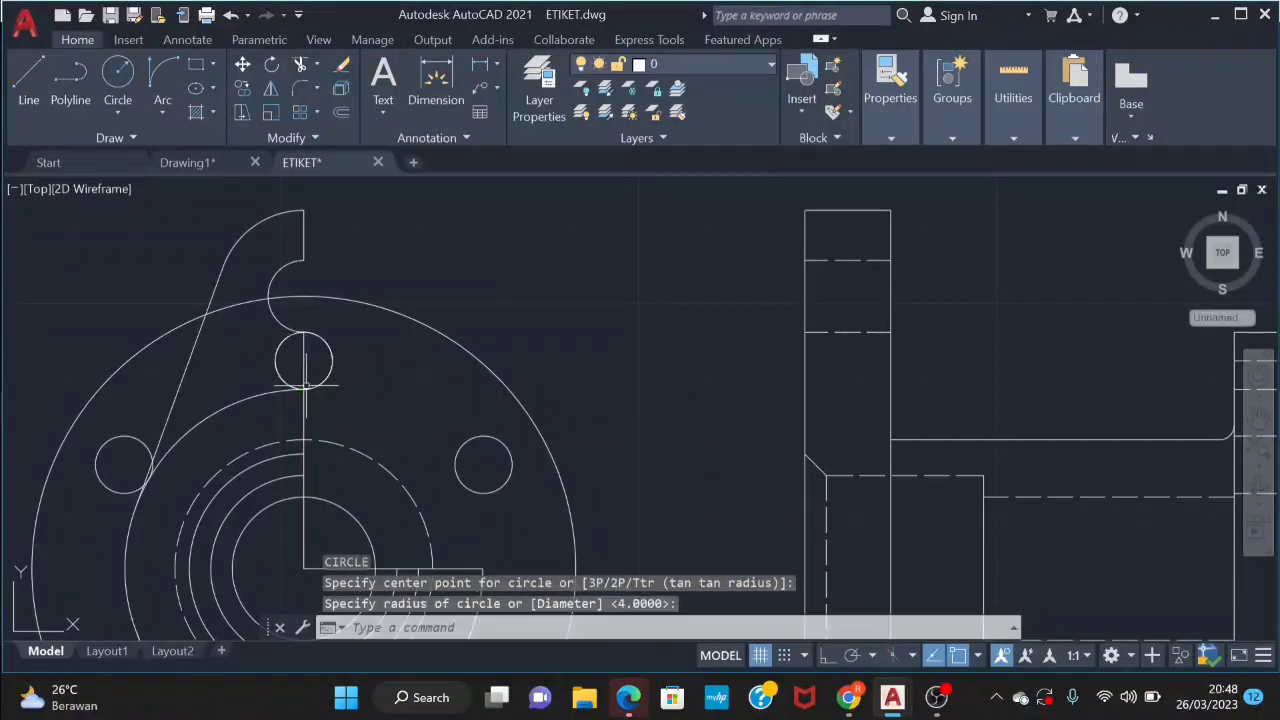
pyautogui.write('tr')
pyautogui.press('Return')
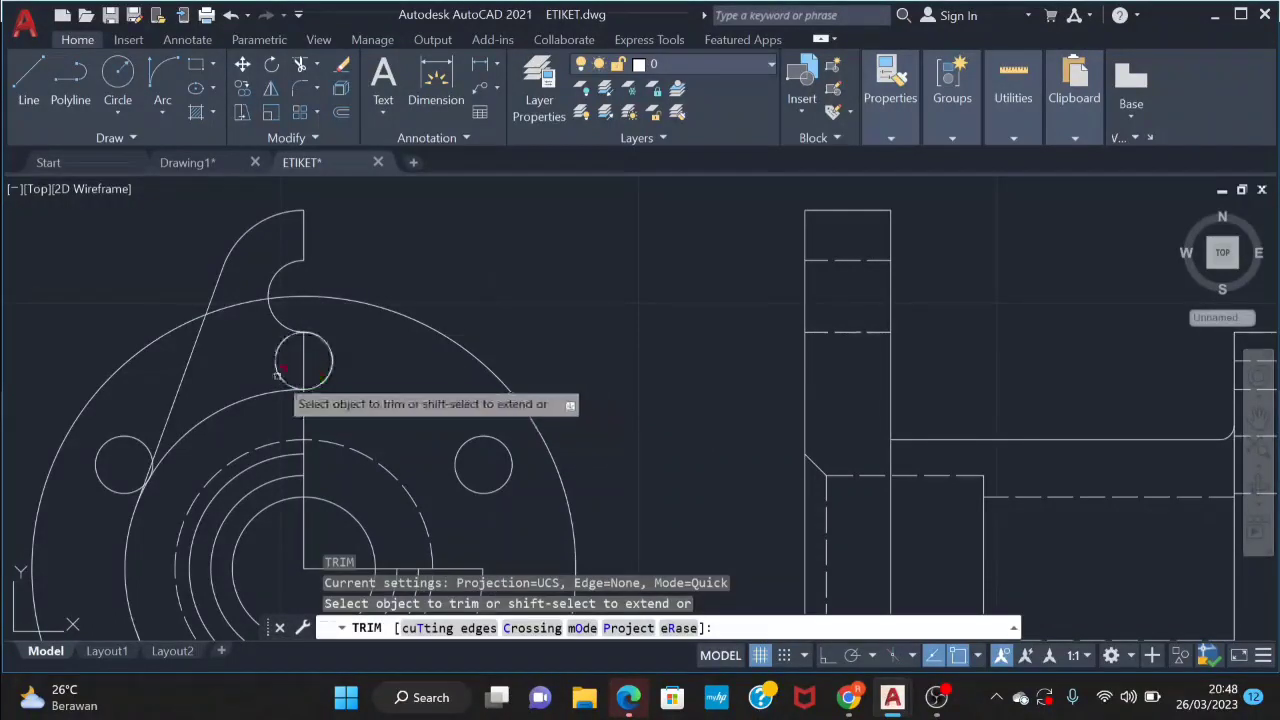
pyautogui.click(279, 374)
pyautogui.press('Escape')
# Hatch the upper-right quarter-ring in colour 169,83,160 at scale 0.05
pyautogui.scroll(-3, 519, 401)
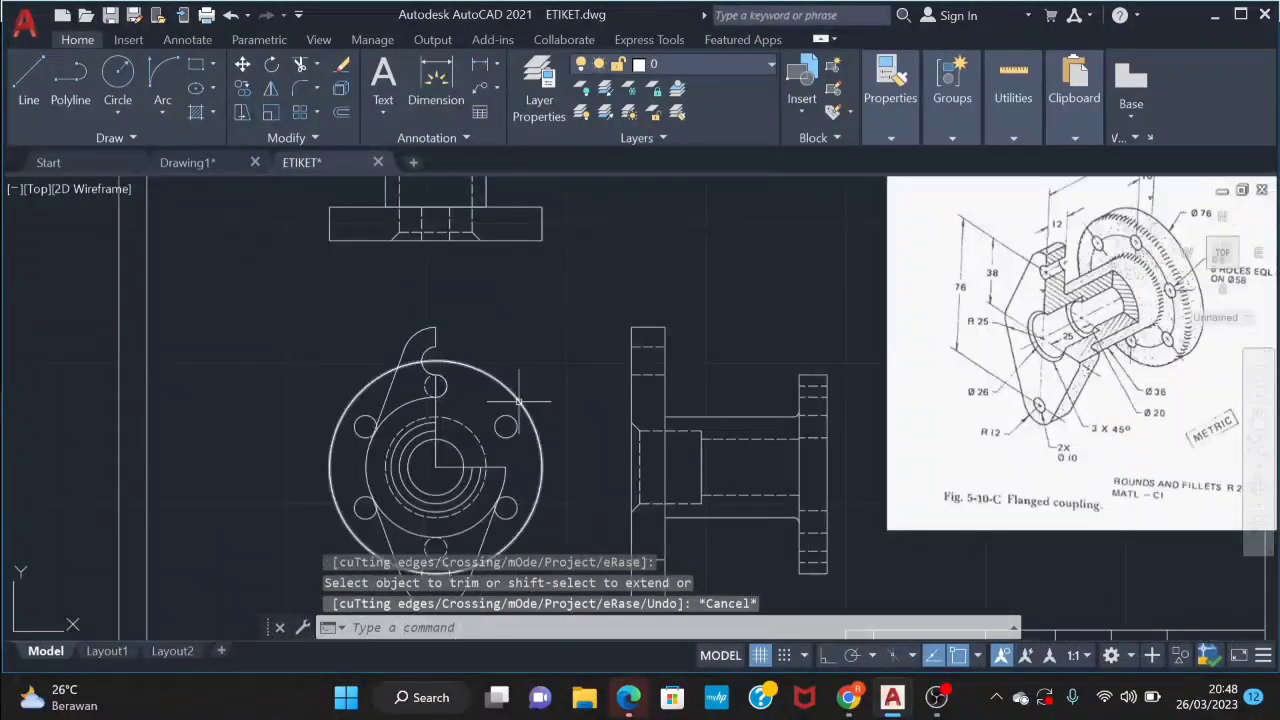
pyautogui.scroll(2, 486, 380)
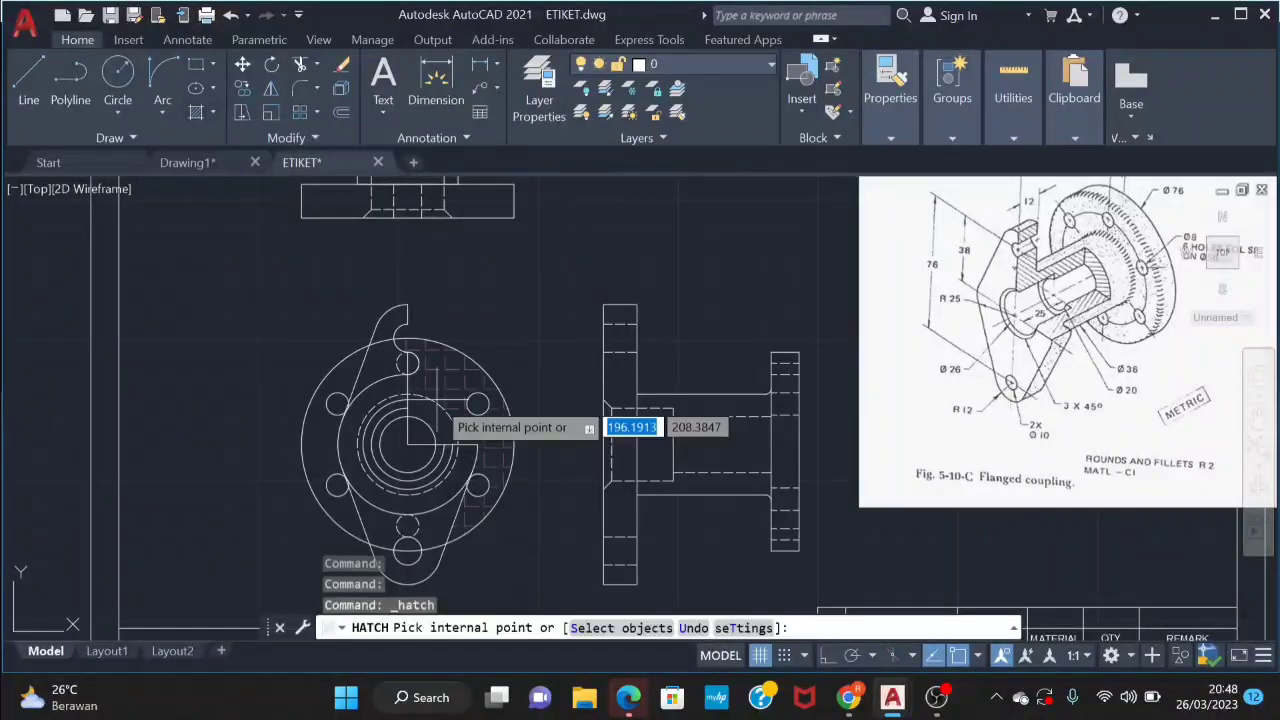
pyautogui.scroll(2, 435, 390)
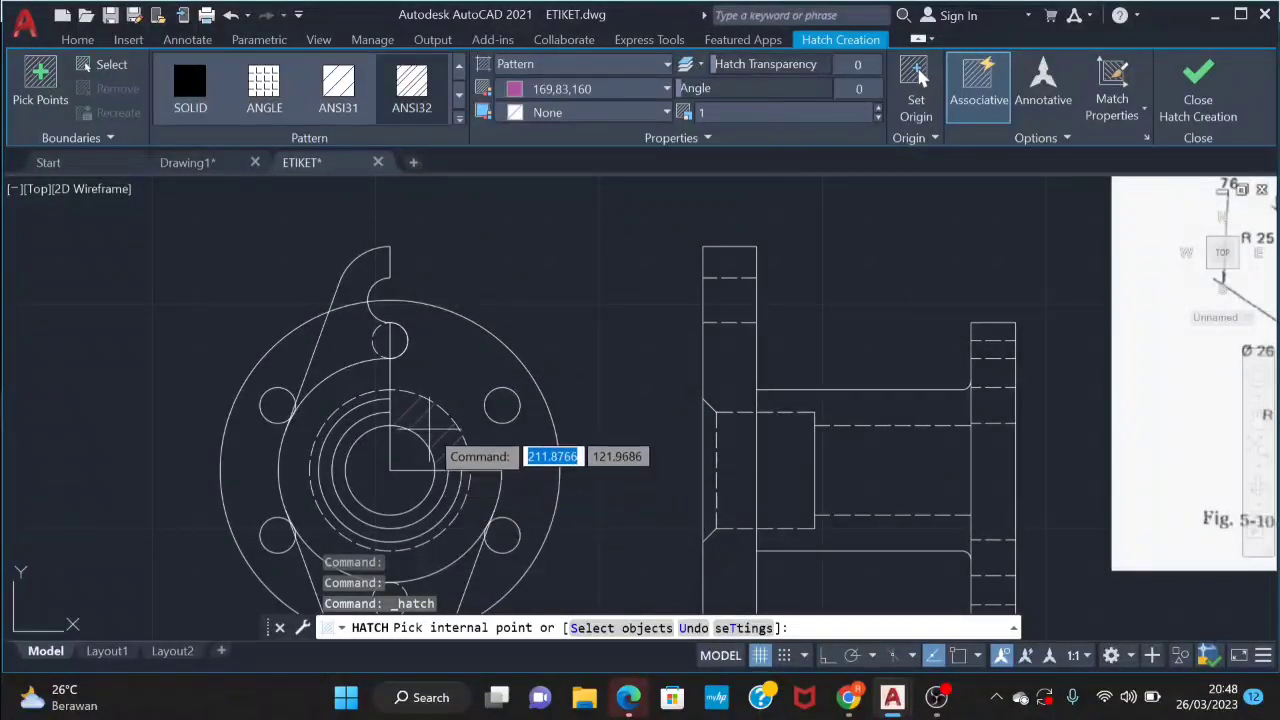
pyautogui.click(435, 430)
pyautogui.click(735, 117)
pyautogui.write('0.05')
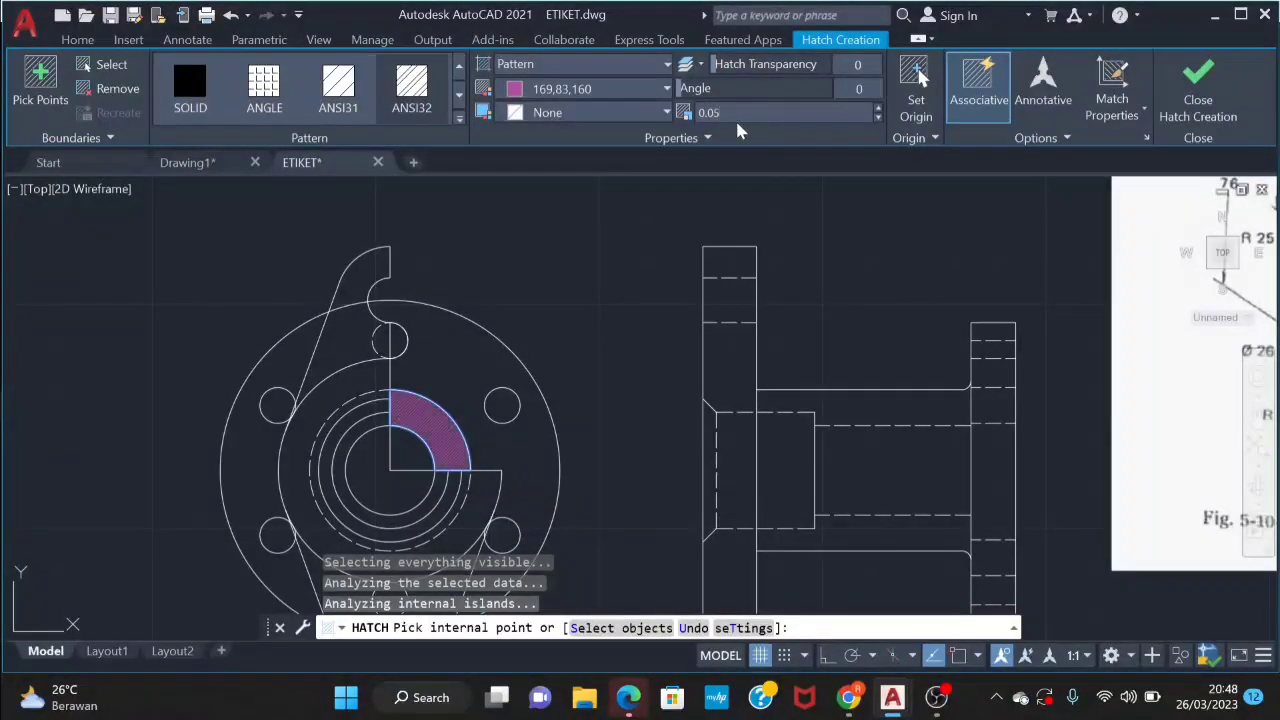
pyautogui.scroll(-2, 571, 506)
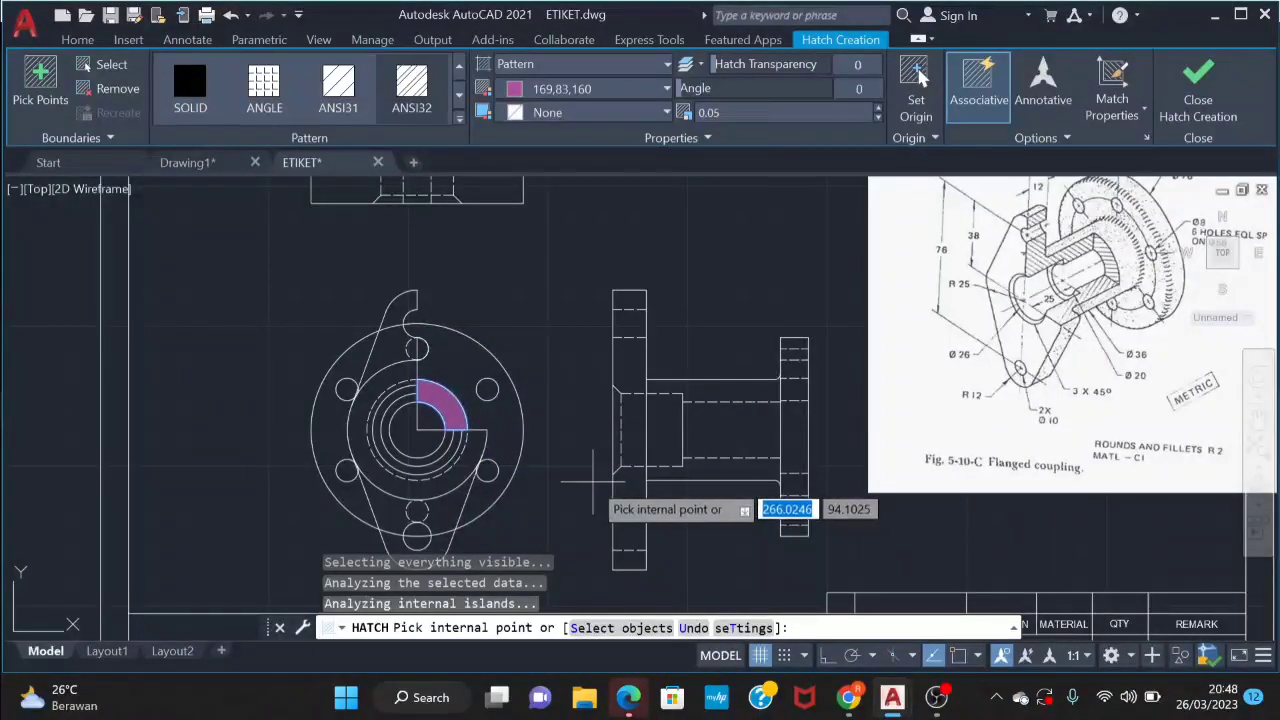
pyautogui.moveTo(592, 483); pyautogui.dragTo(505, 472, button='middle')
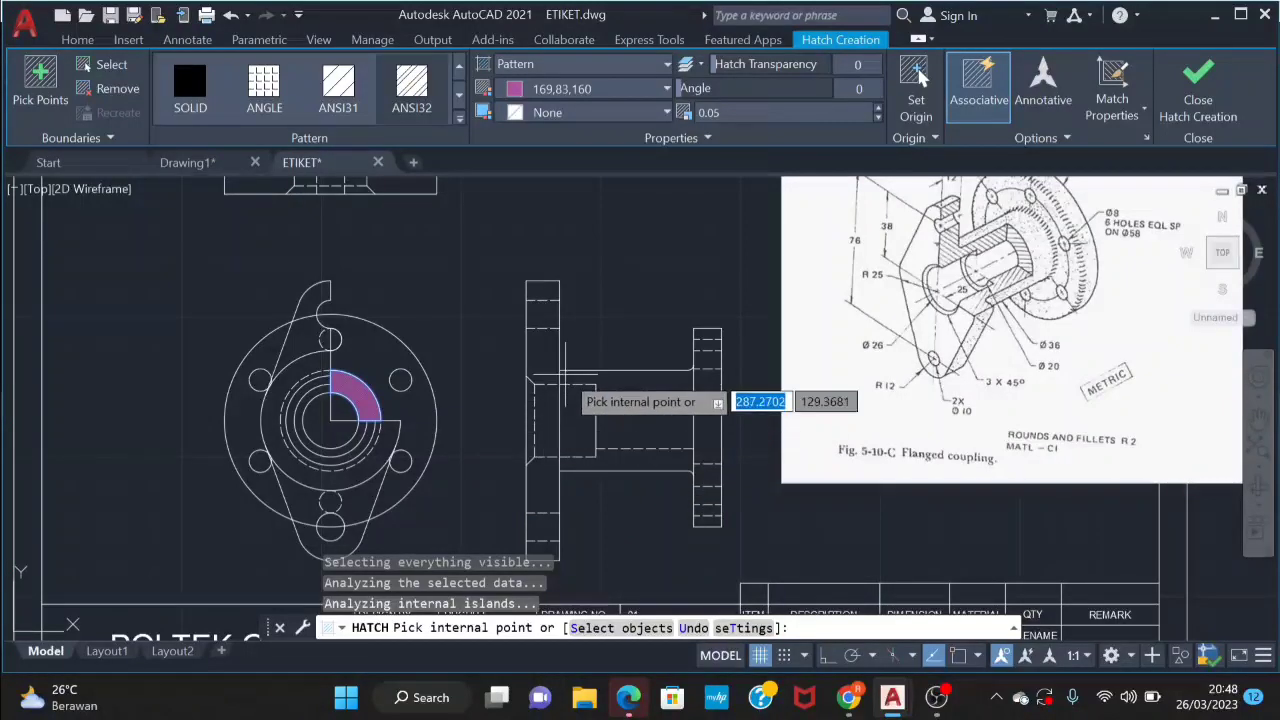
pyautogui.press('Escape')
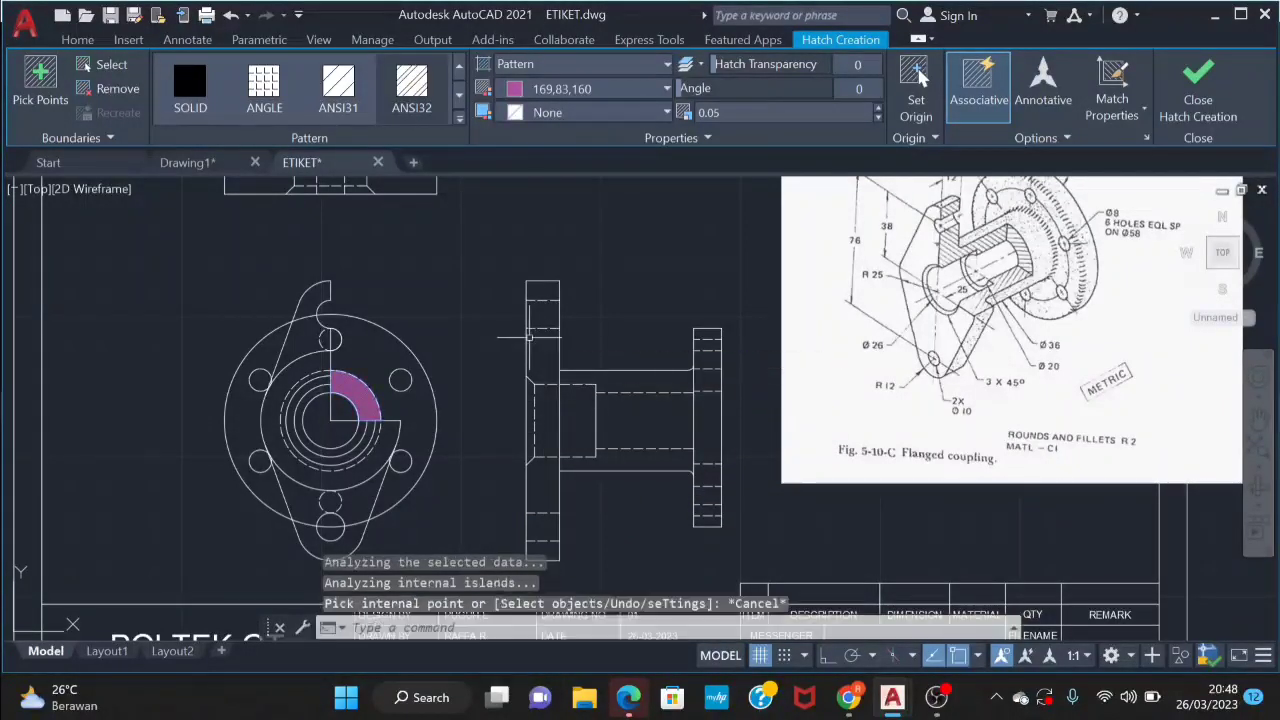
pyautogui.write('l')
pyautogui.press('Return')
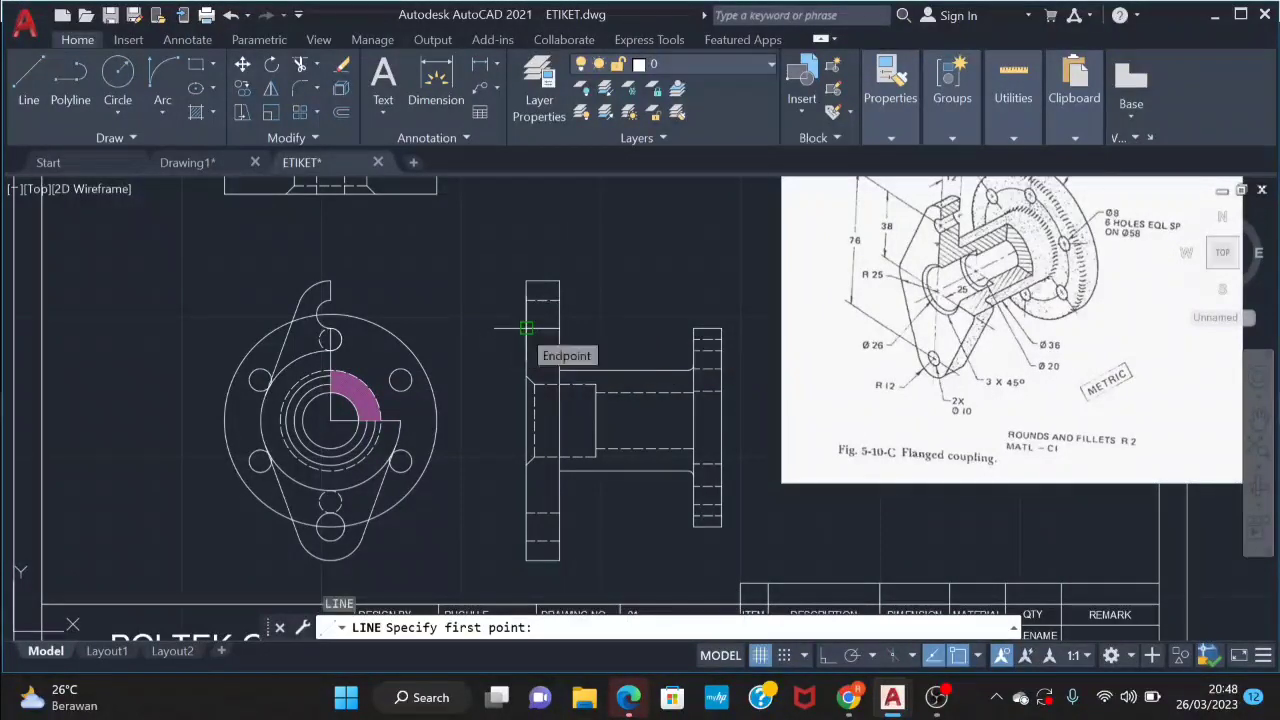
# Delete the two short horizontal lines beside the flange
pyautogui.click(525, 328)
pyautogui.press('Escape')
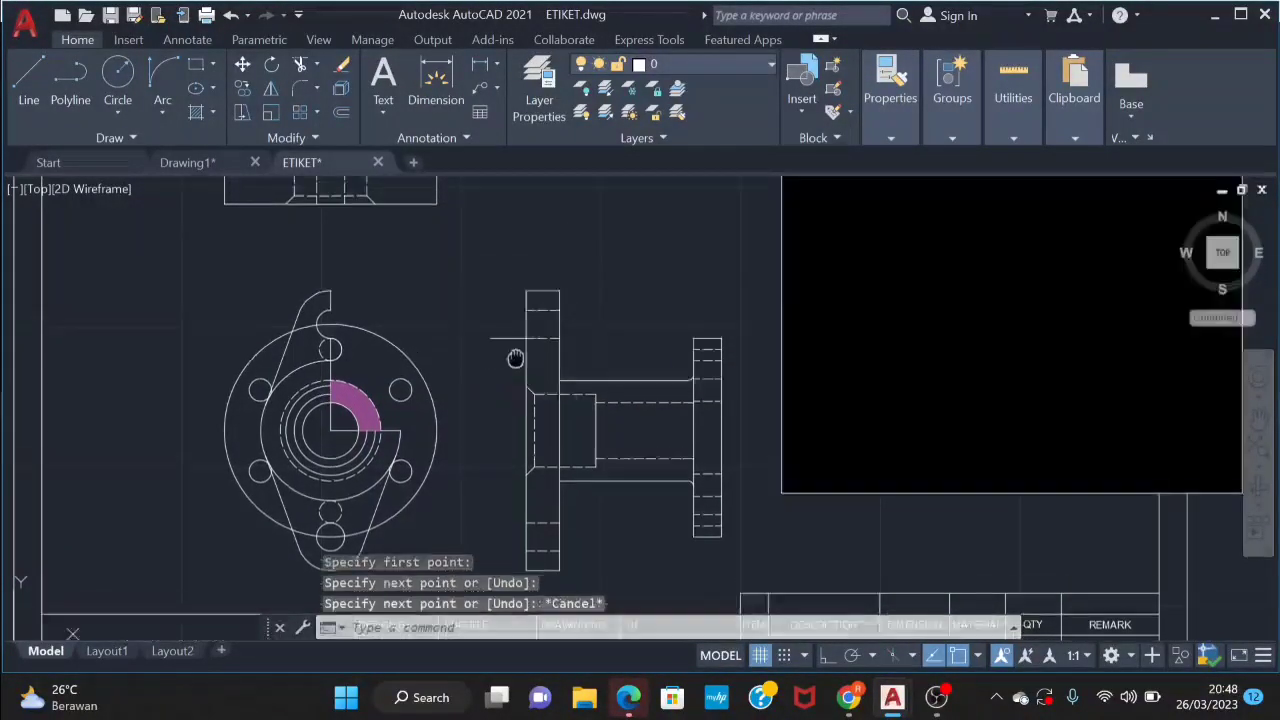
pyautogui.scroll(2, 514, 401)
pyautogui.write('l')
pyautogui.press('Return')
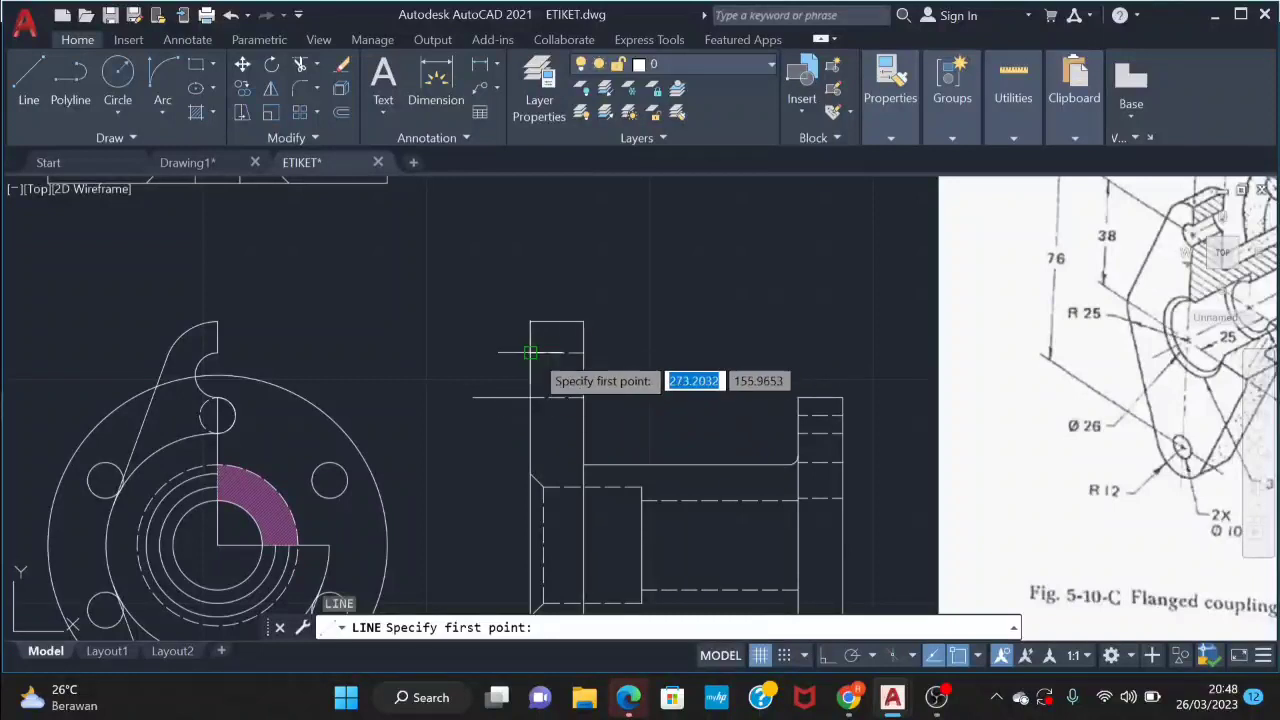
pyautogui.click(493, 395)
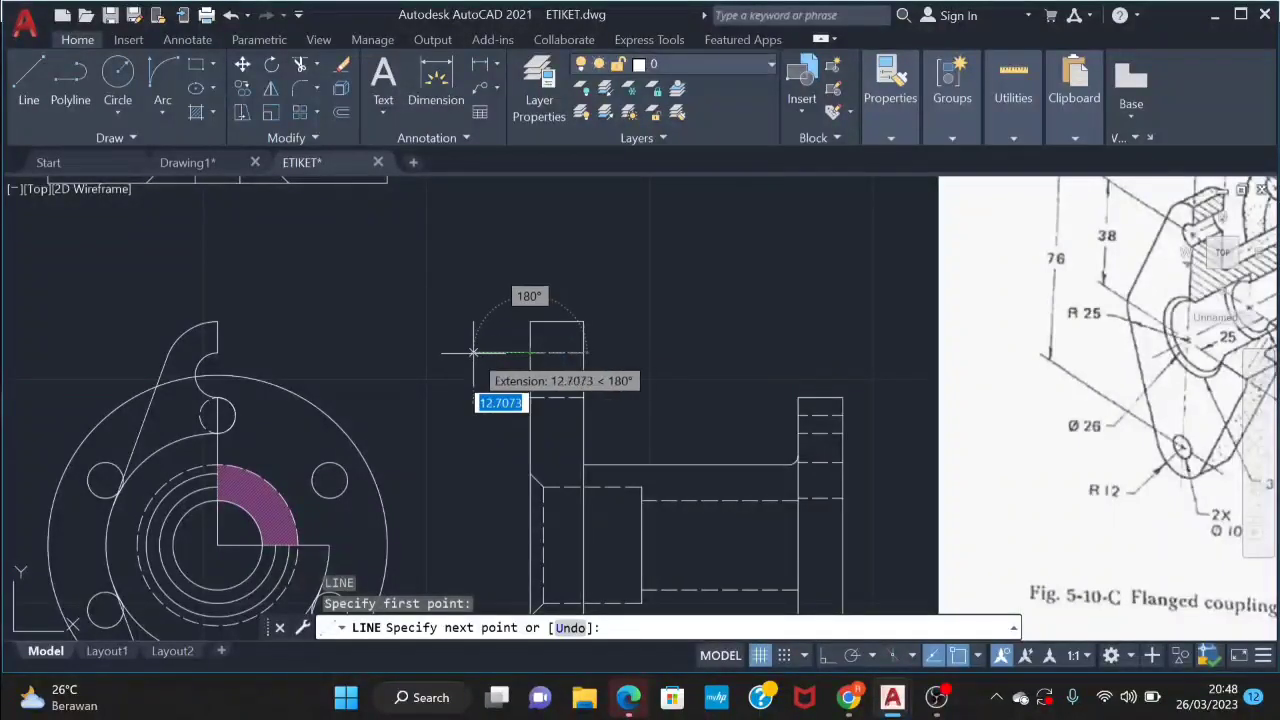
pyautogui.press('Escape')
pyautogui.click(562, 351)
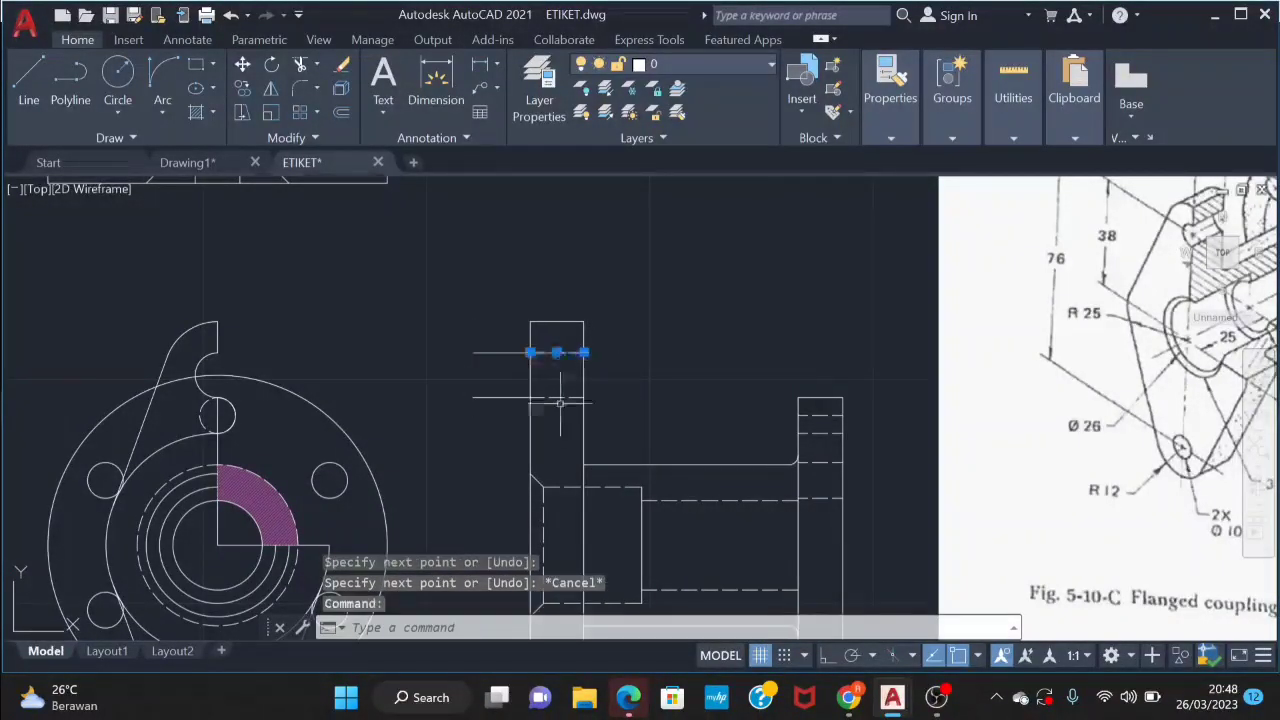
pyautogui.click(561, 397)
pyautogui.press('Delete')
# Draw a horizontal line out to the flange edge and delete two short lines left of it
pyautogui.write('l')
pyautogui.press('Return')
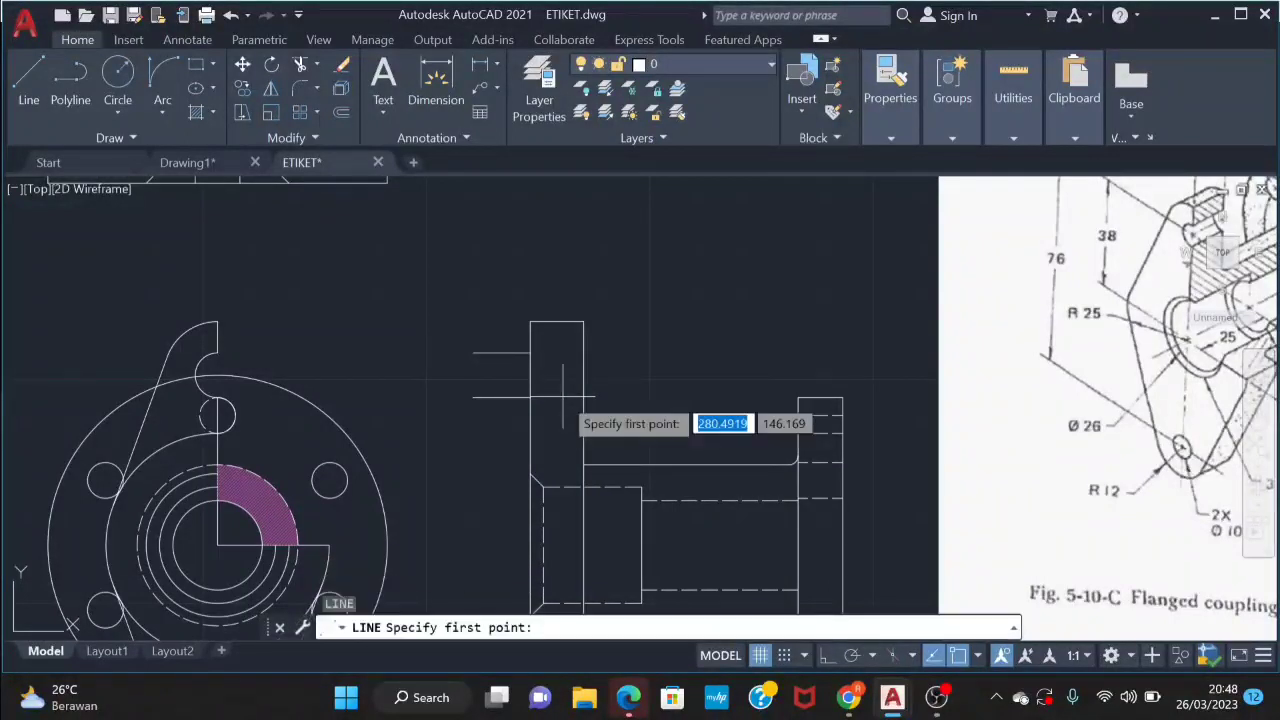
pyautogui.click(531, 352)
pyautogui.click(583, 352)
pyautogui.press('Escape')
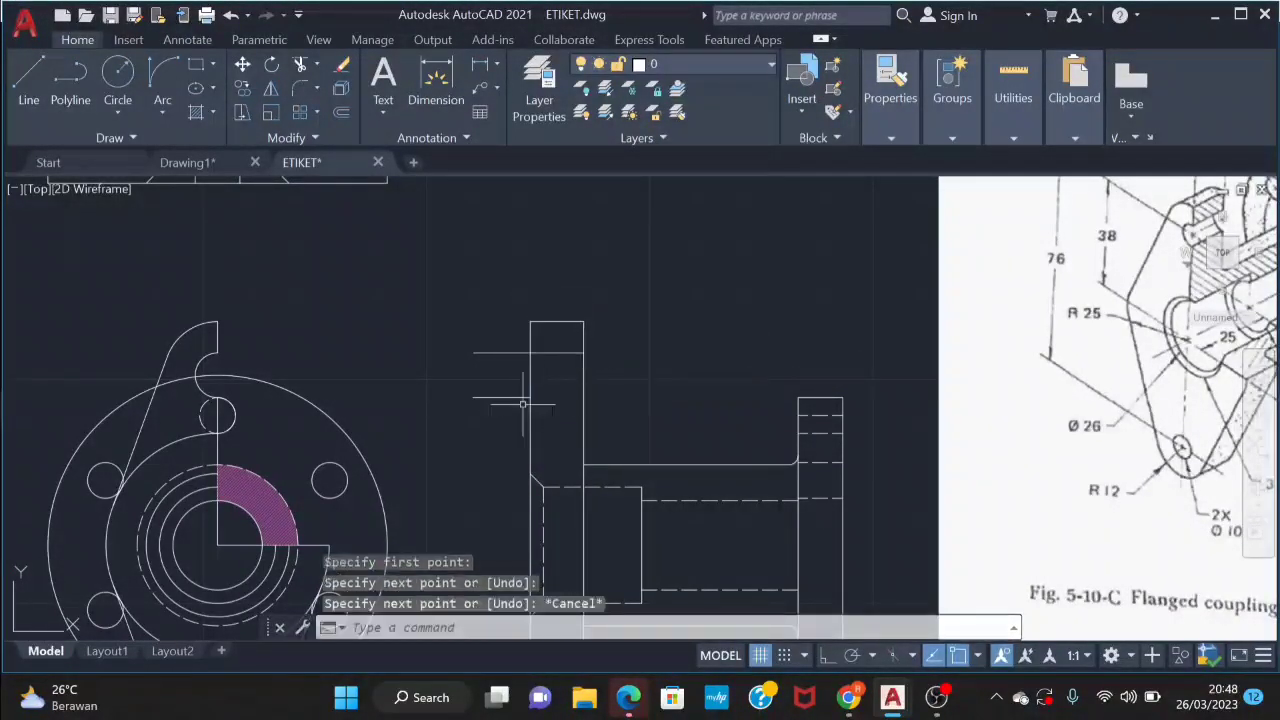
pyautogui.press('Return')
pyautogui.click(531, 397)
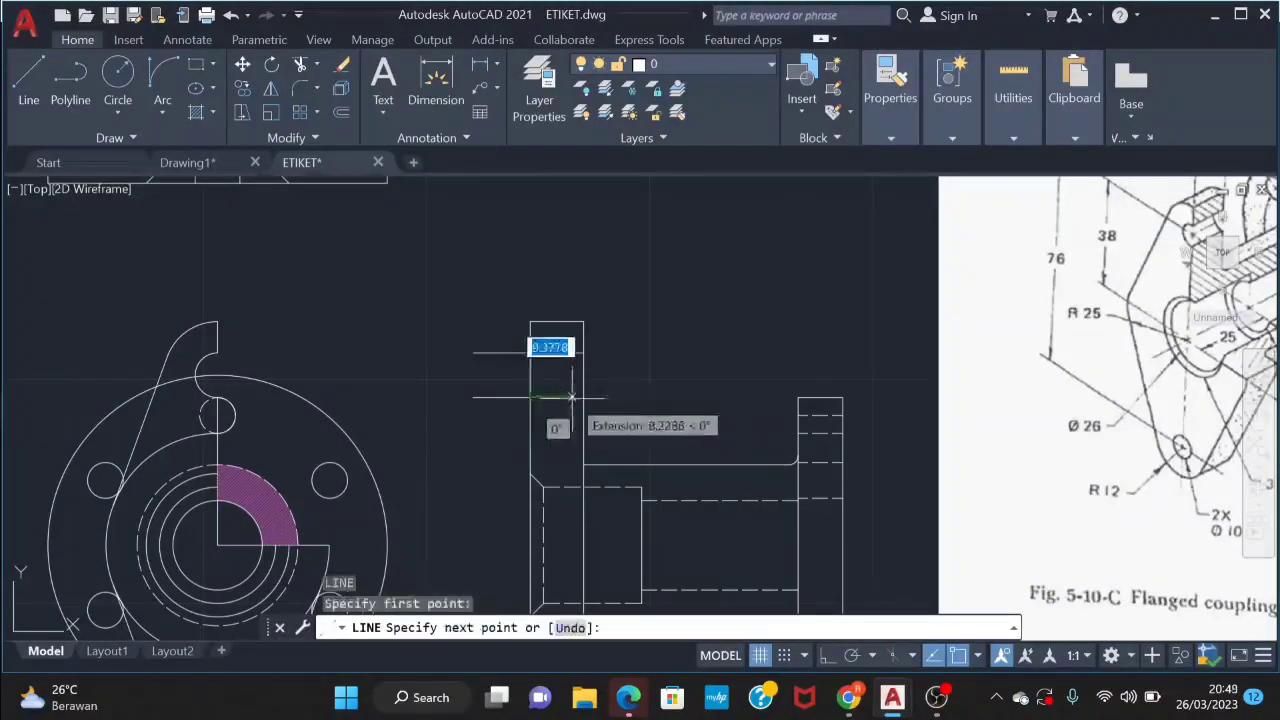
pyautogui.press('Escape')
pyautogui.click(493, 337)
pyautogui.click(462, 440)
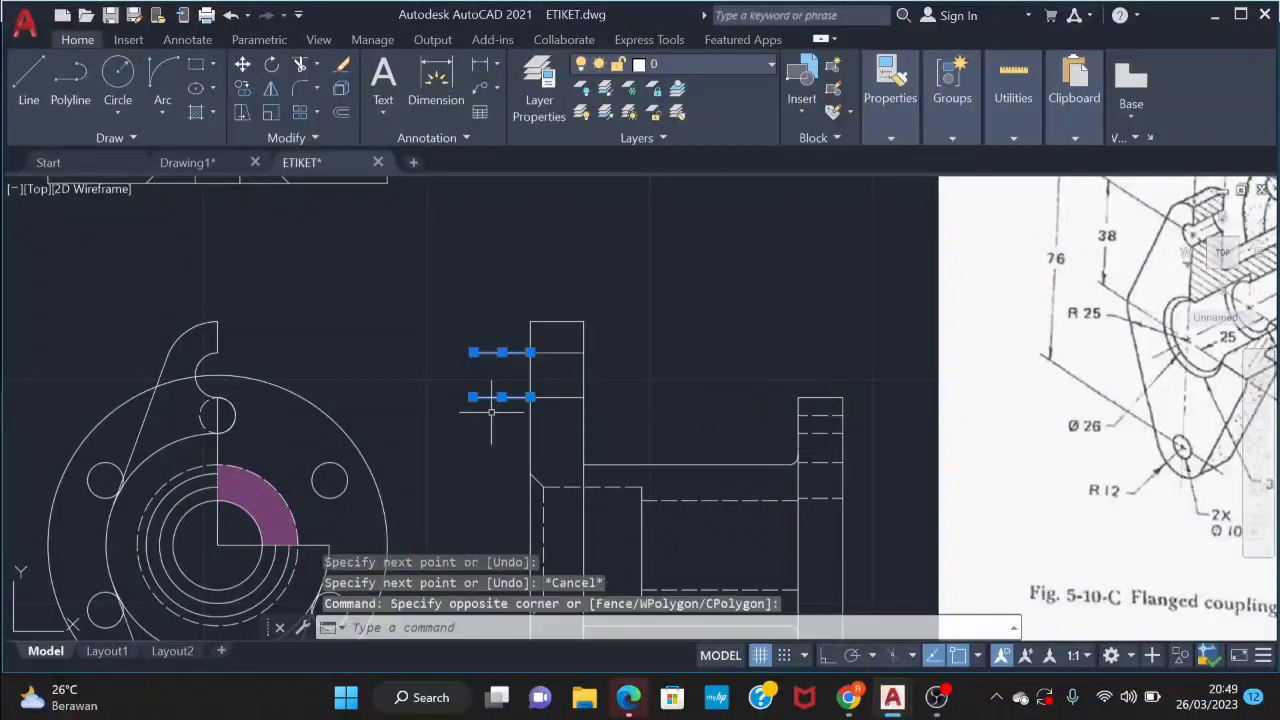
pyautogui.press('Delete')
# Replace the hub's horizontal line with one from the chamfer end, removing the chamfer's vertical line
pyautogui.moveTo(594, 452); pyautogui.dragTo(506, 395, button='middle')
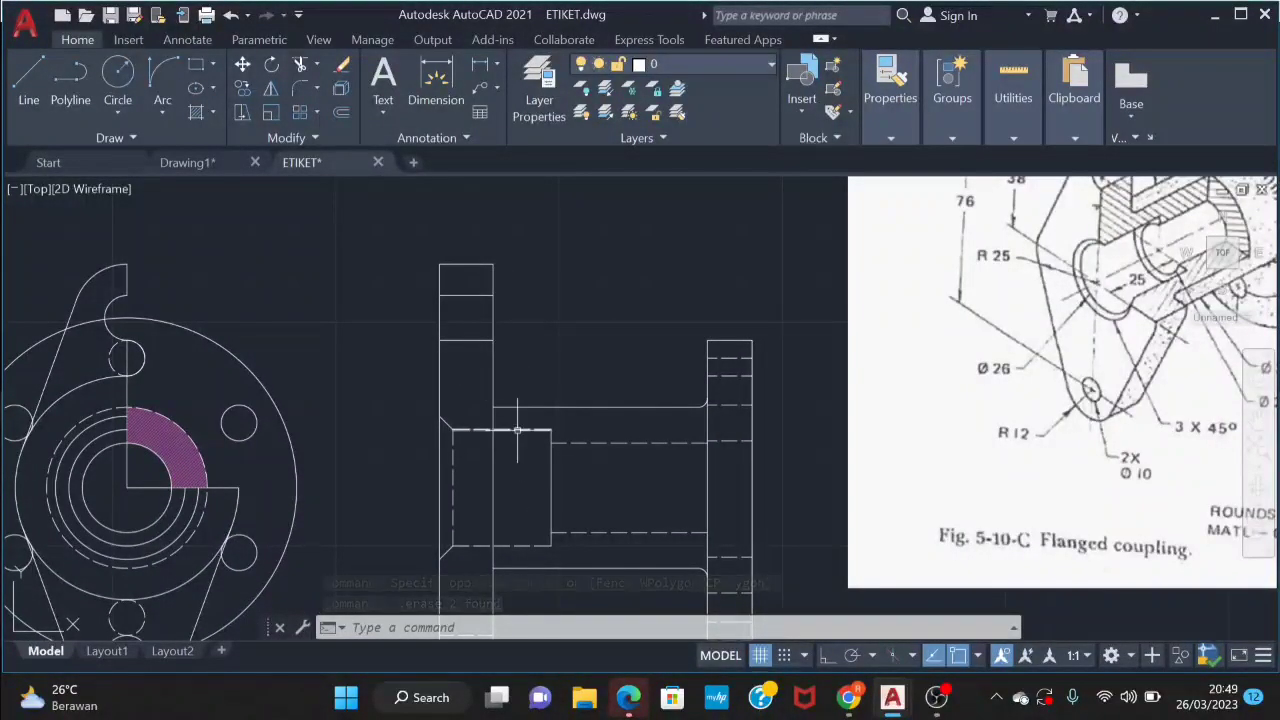
pyautogui.press('Delete')
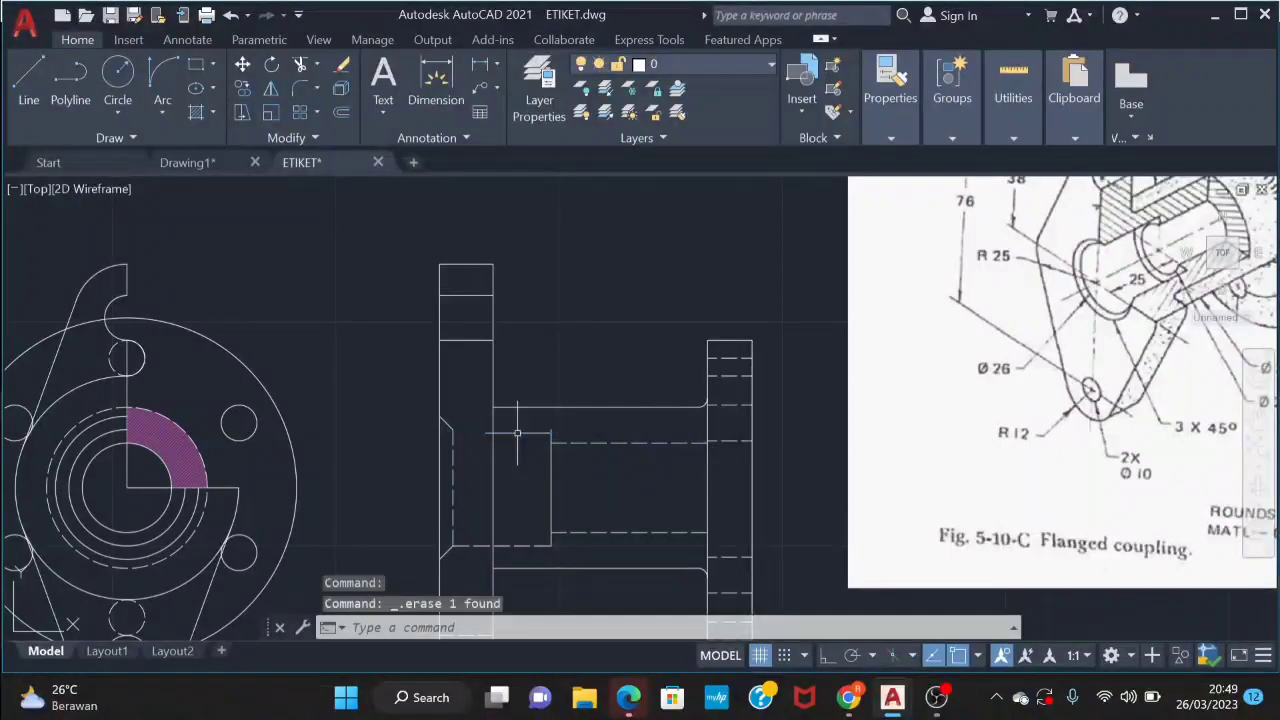
pyautogui.write('l')
pyautogui.press('Return')
pyautogui.click(452, 429)
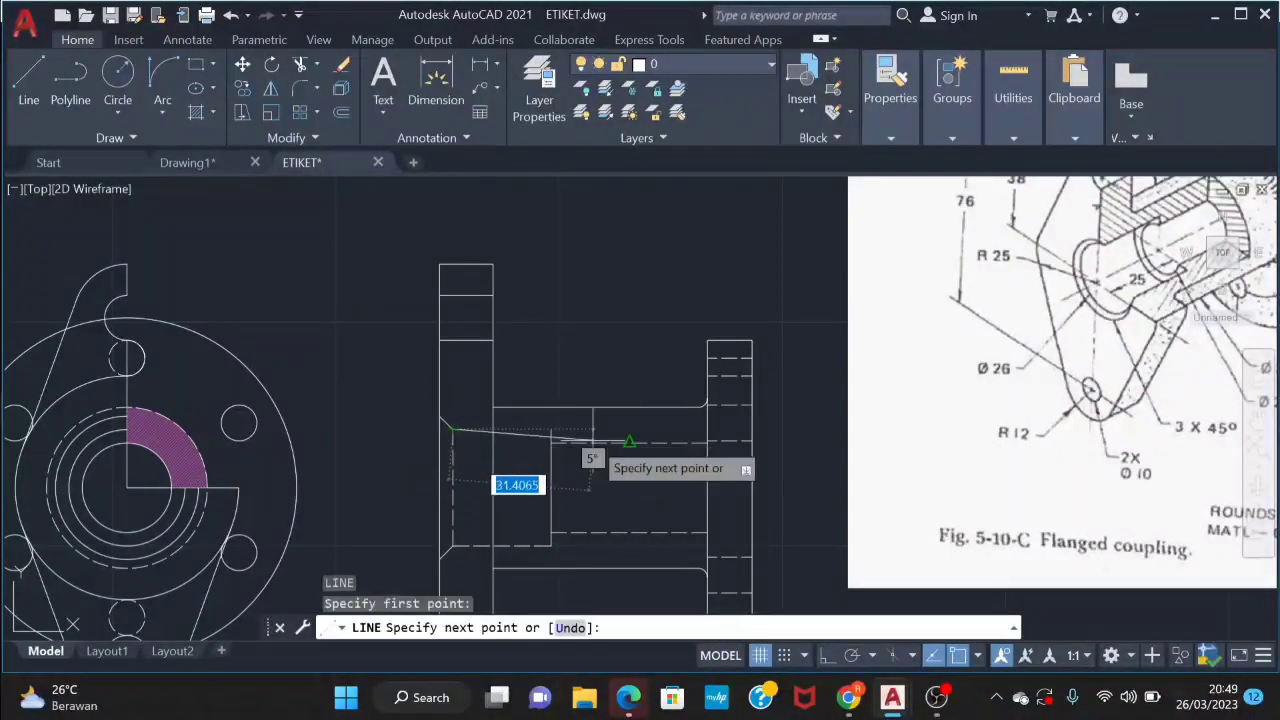
pyautogui.click(551, 429)
pyautogui.press('Escape')
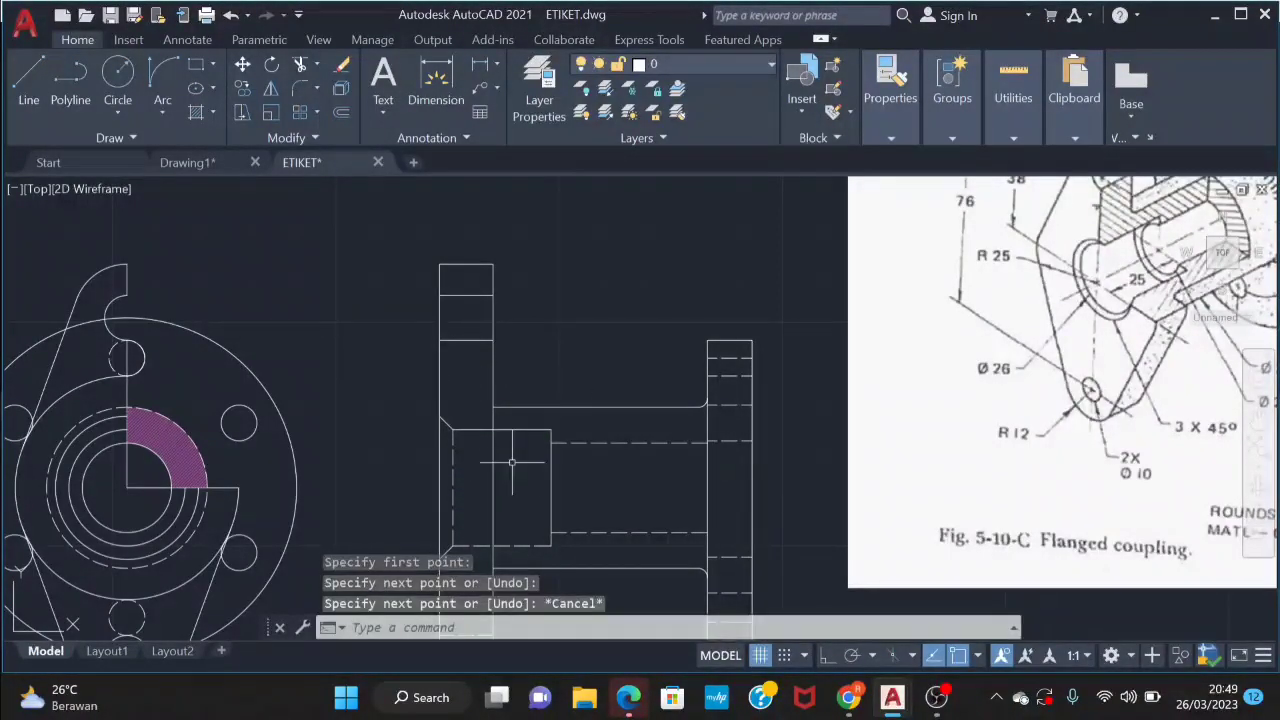
pyautogui.click(453, 473)
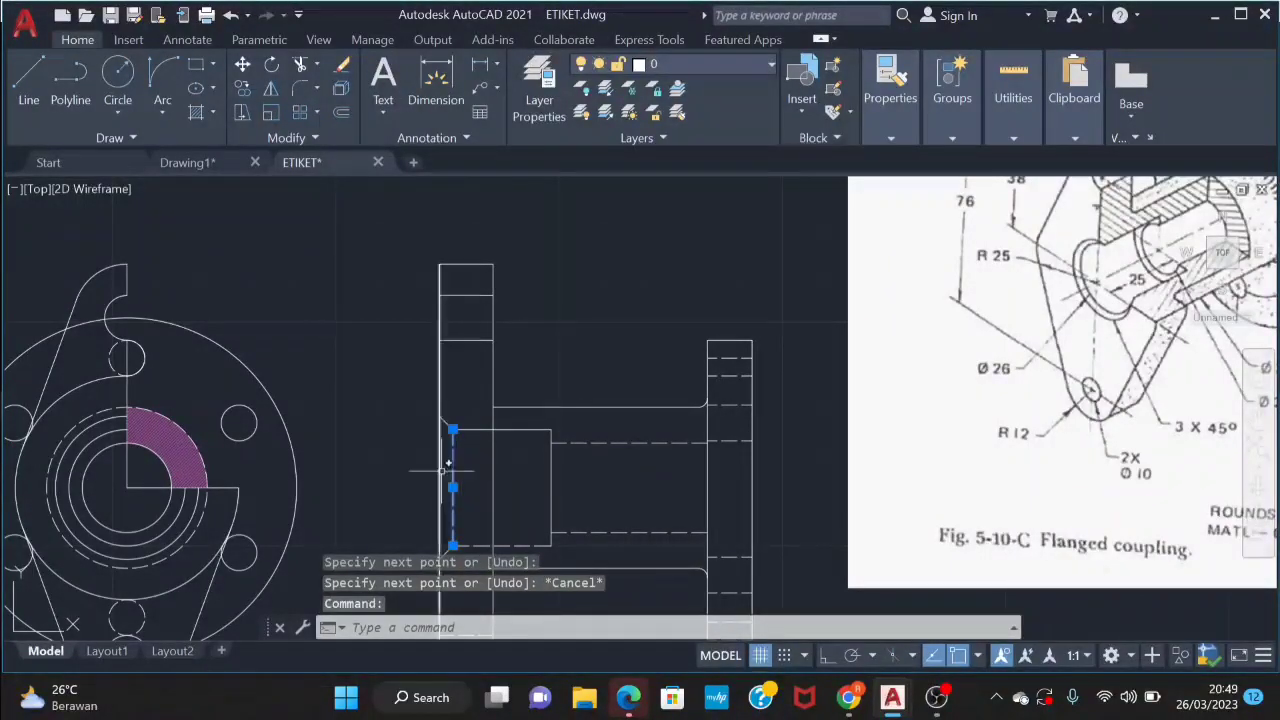
pyautogui.press('Delete')
# Draw a vertical line from the chamfer end down to the lower edge
pyautogui.write('l')
pyautogui.press('Return')
pyautogui.click(453, 429)
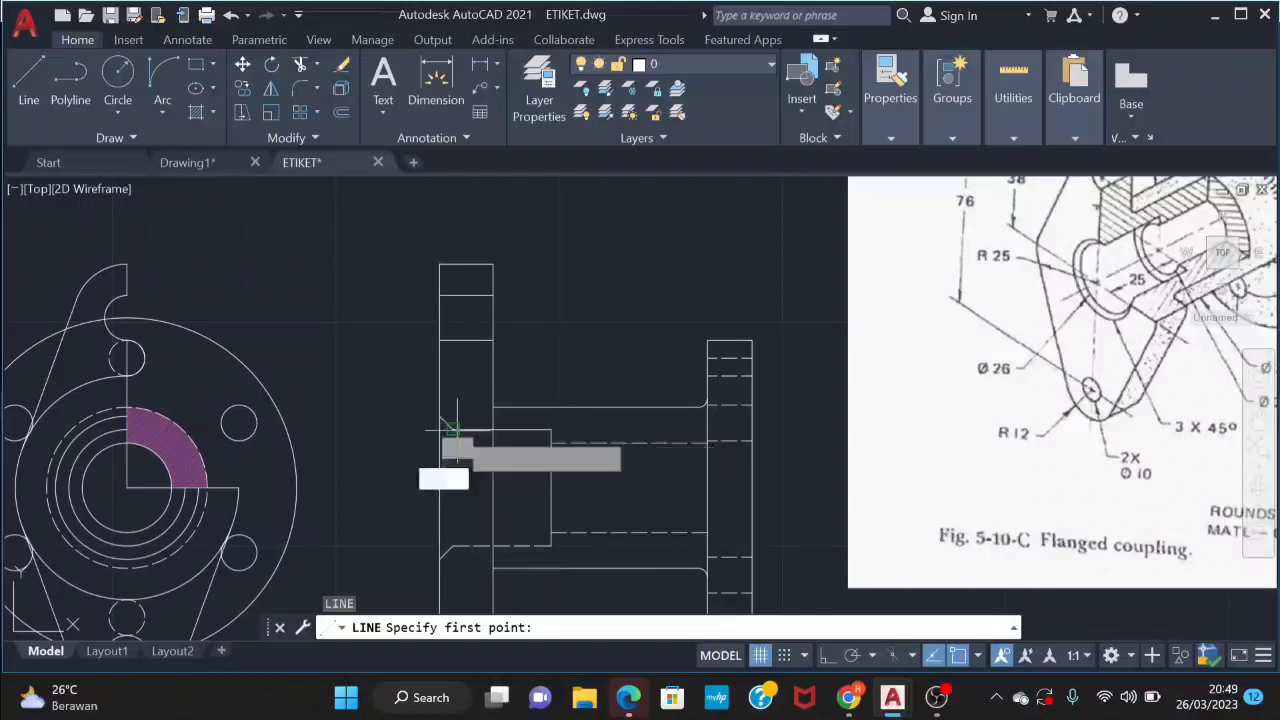
pyautogui.click(453, 535)
pyautogui.press('Escape')
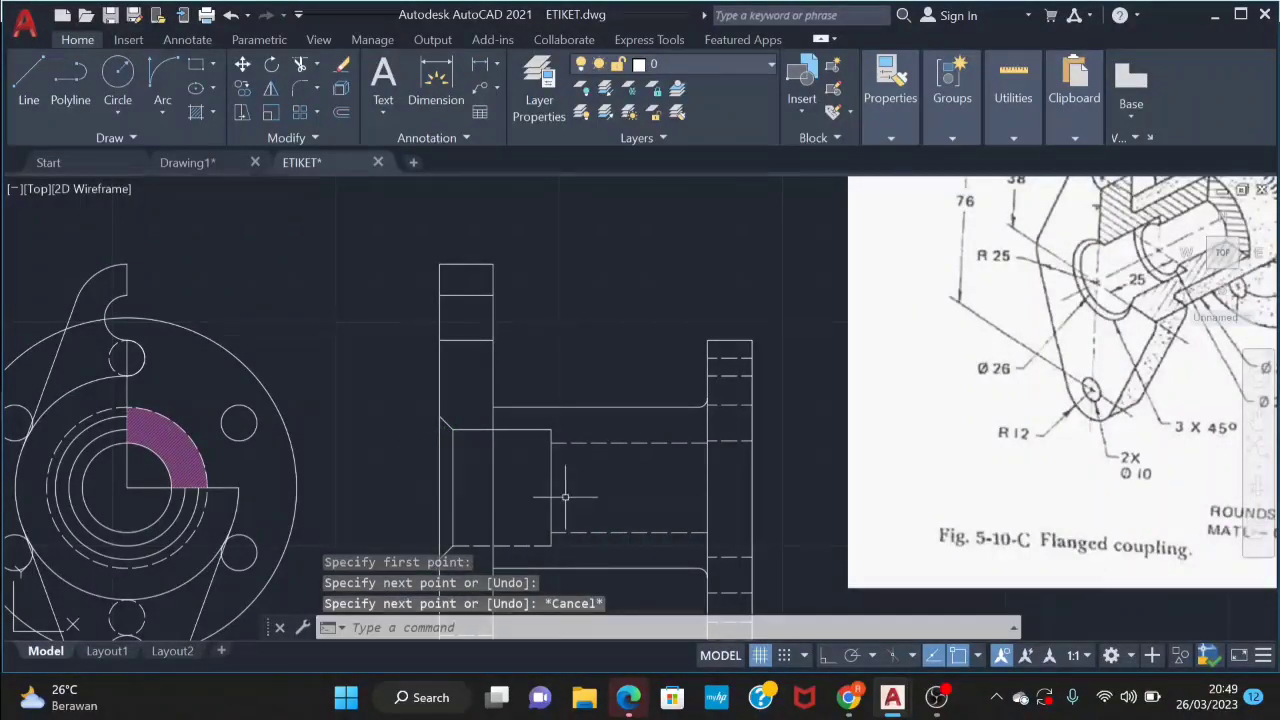
# Draw a short vertical line on the hub up to its upper horizontal edge
pyautogui.press('Return')
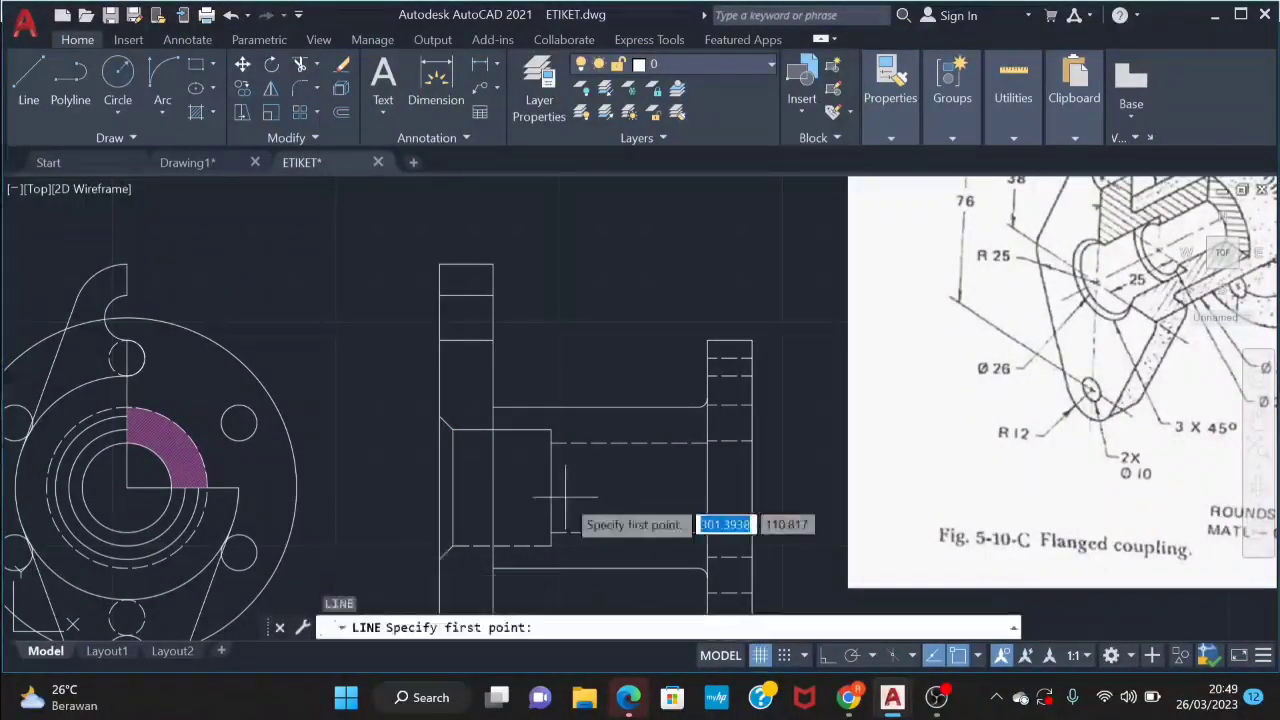
pyautogui.click(628, 450)
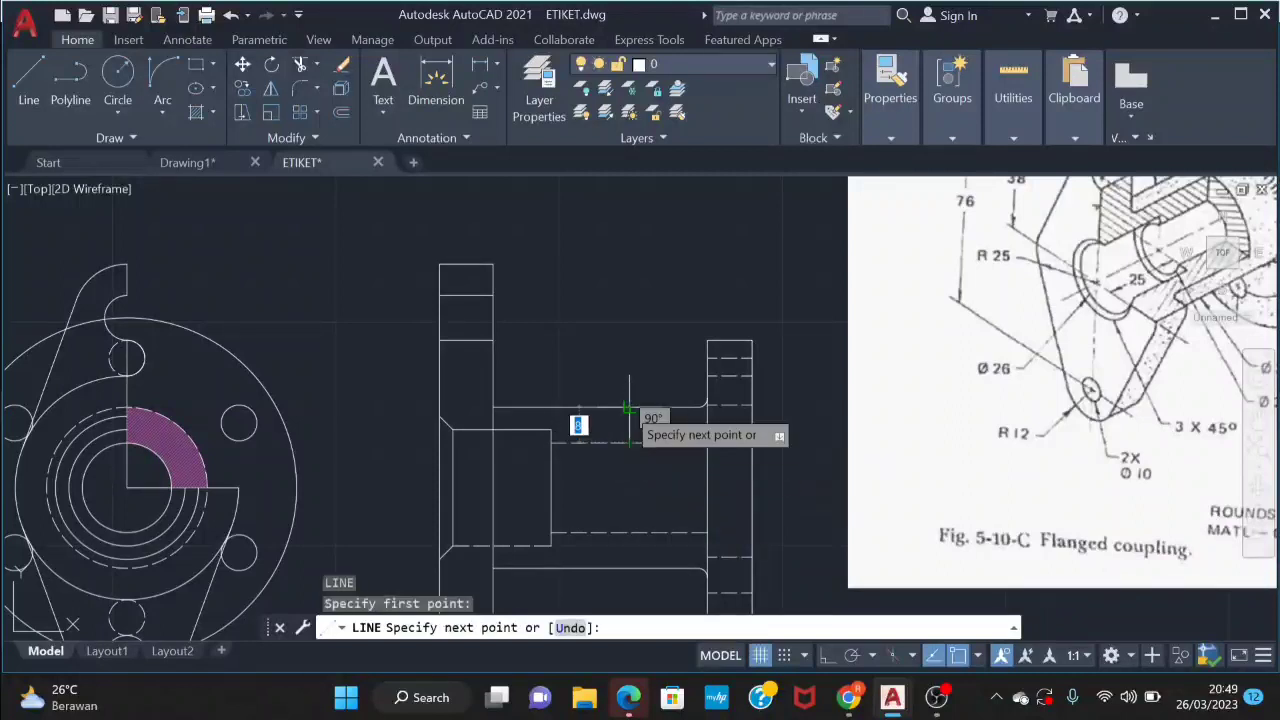
pyautogui.click(626, 407)
pyautogui.press('Escape')
pyautogui.press('Return')
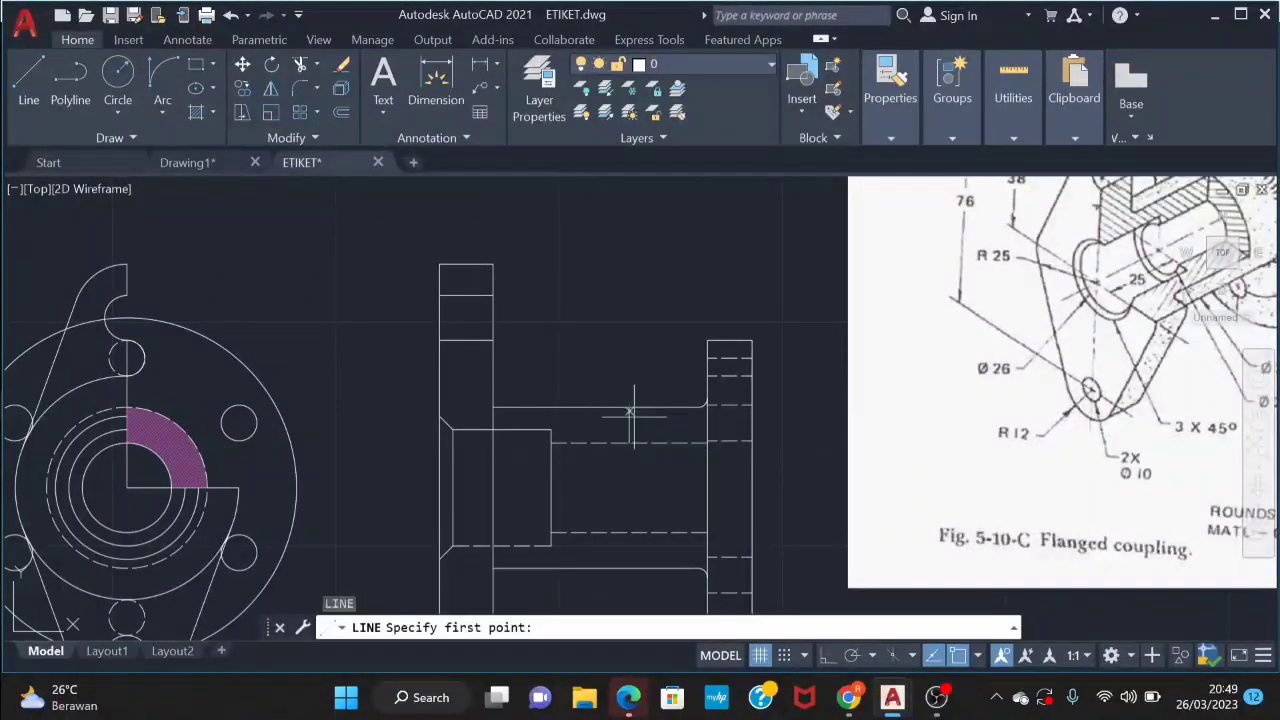
pyautogui.click(629, 487)
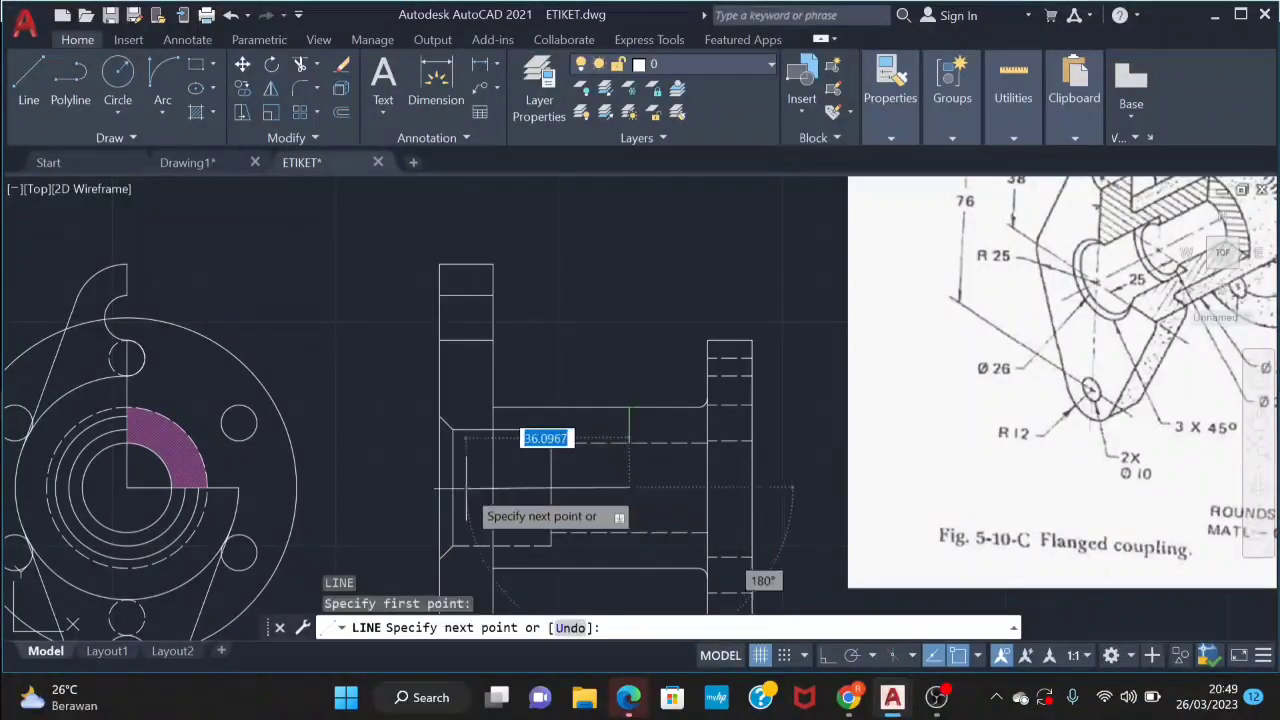
pyautogui.press('Escape')
pyautogui.press('Return')
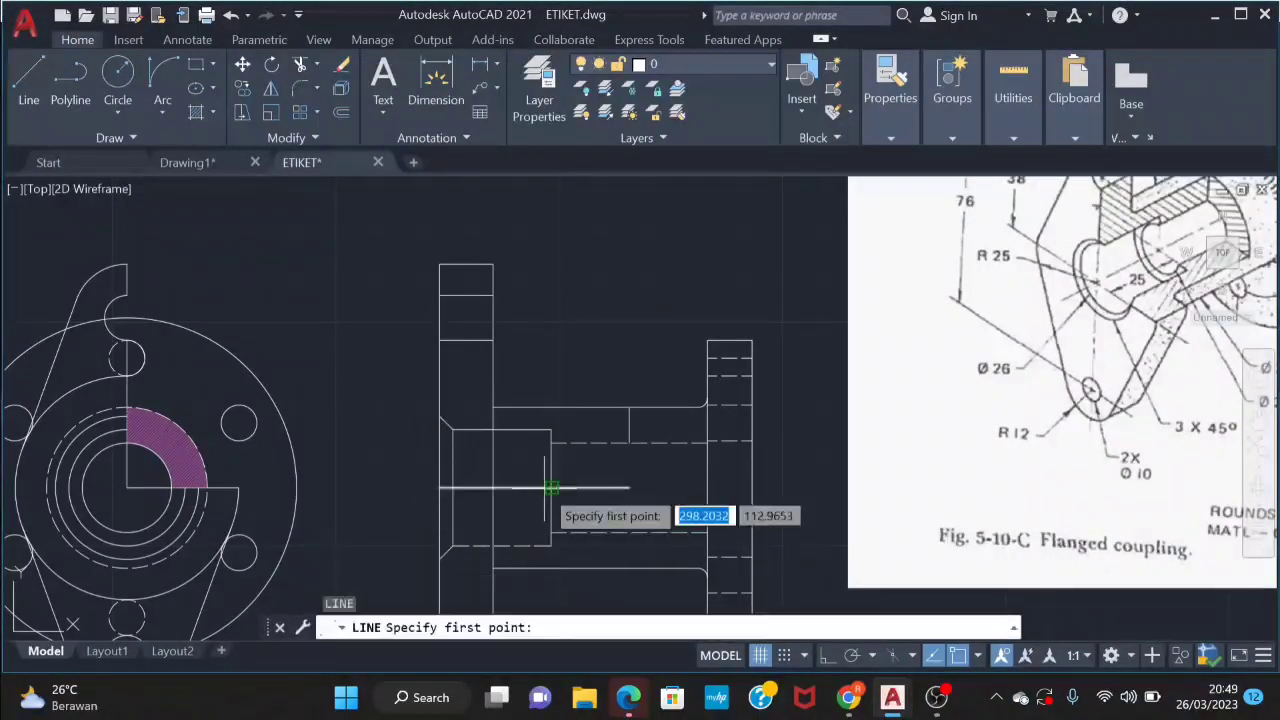
pyautogui.click(641, 487)
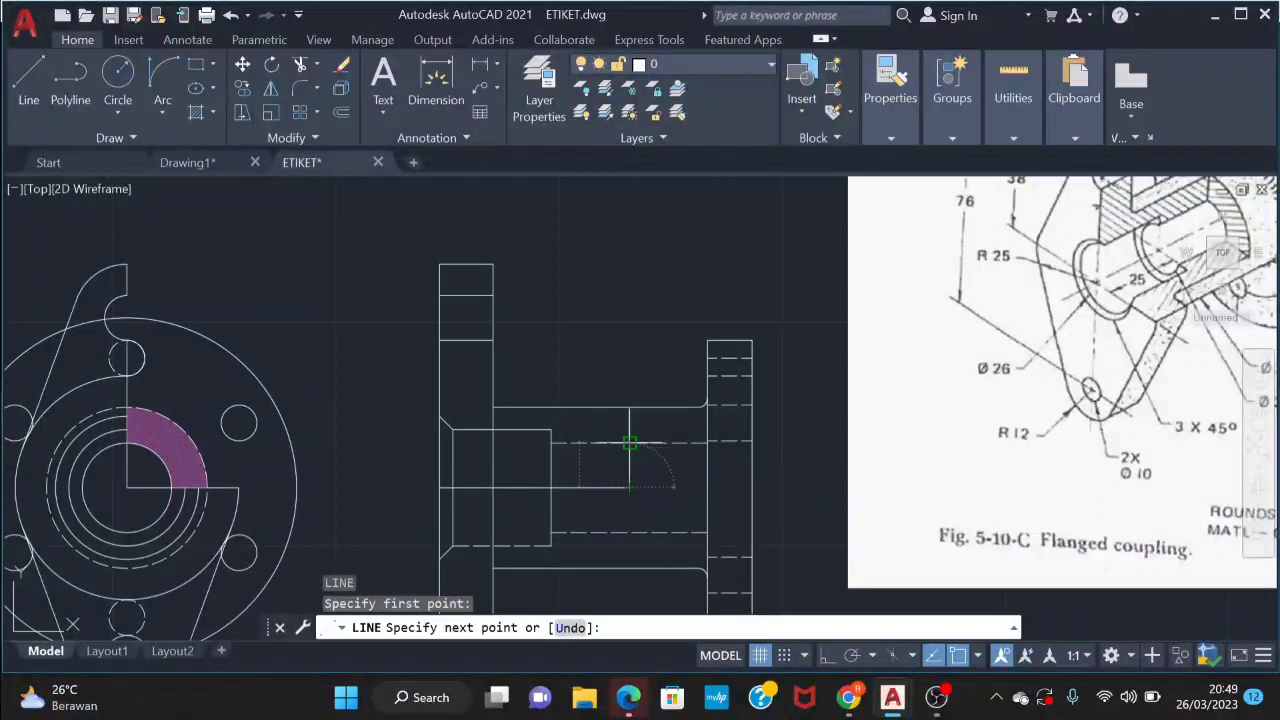
pyautogui.press('Escape')
pyautogui.scroll(2, 588, 492)
pyautogui.scroll(2, 588, 492)
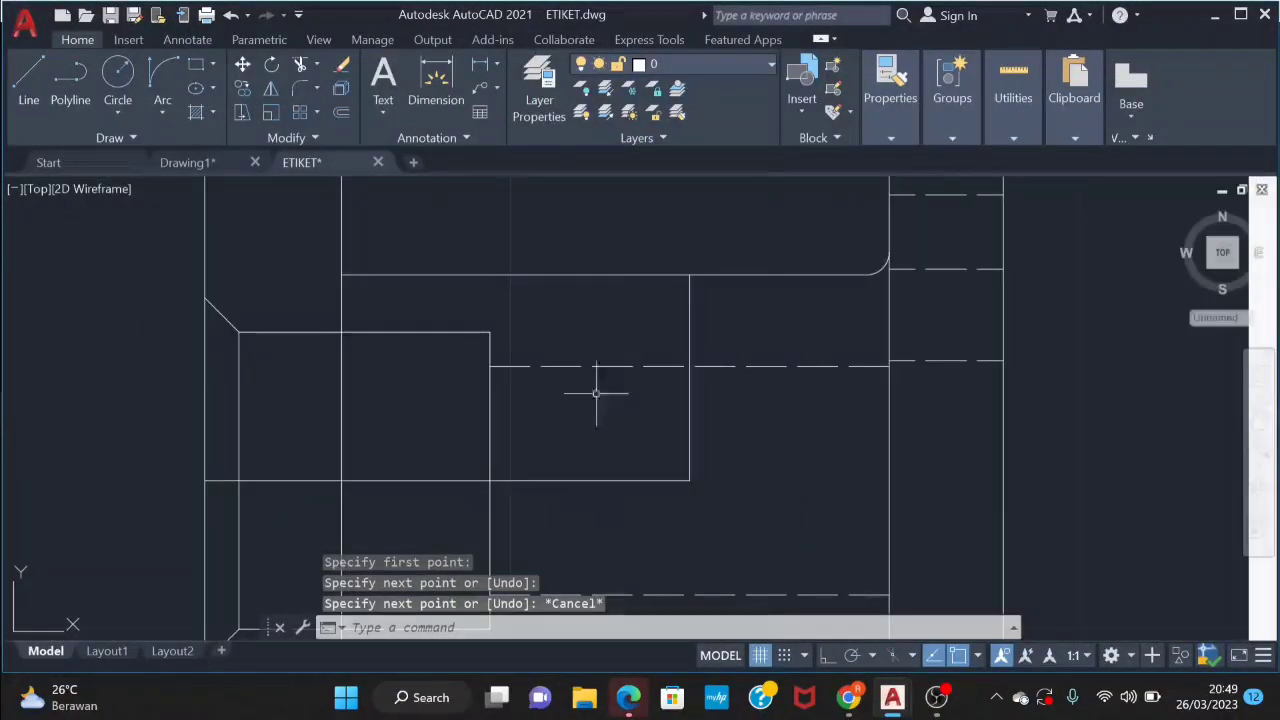
# Fence-trim the dashed line inside the rectangle and draw a solid line across it
pyautogui.write('tr')
pyautogui.press('Return')
pyautogui.moveTo(620, 412); pyautogui.dragTo(615, 358)
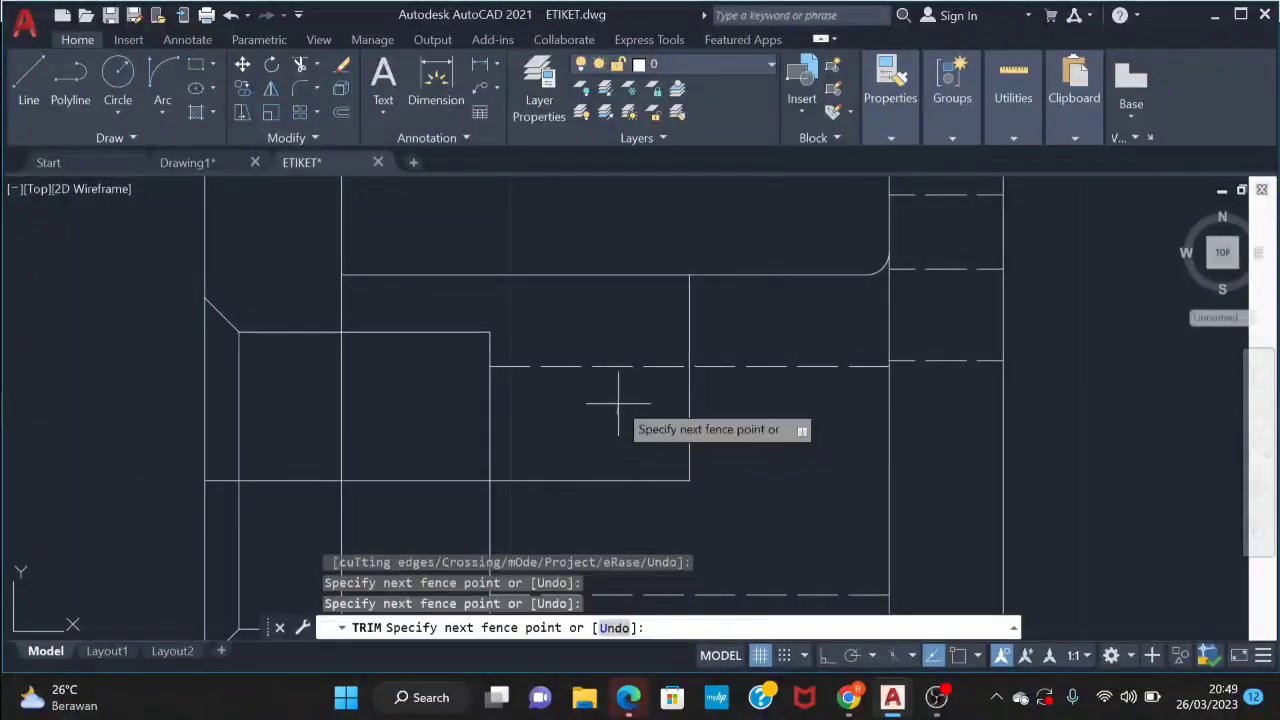
pyautogui.write('l')
pyautogui.press('Return')
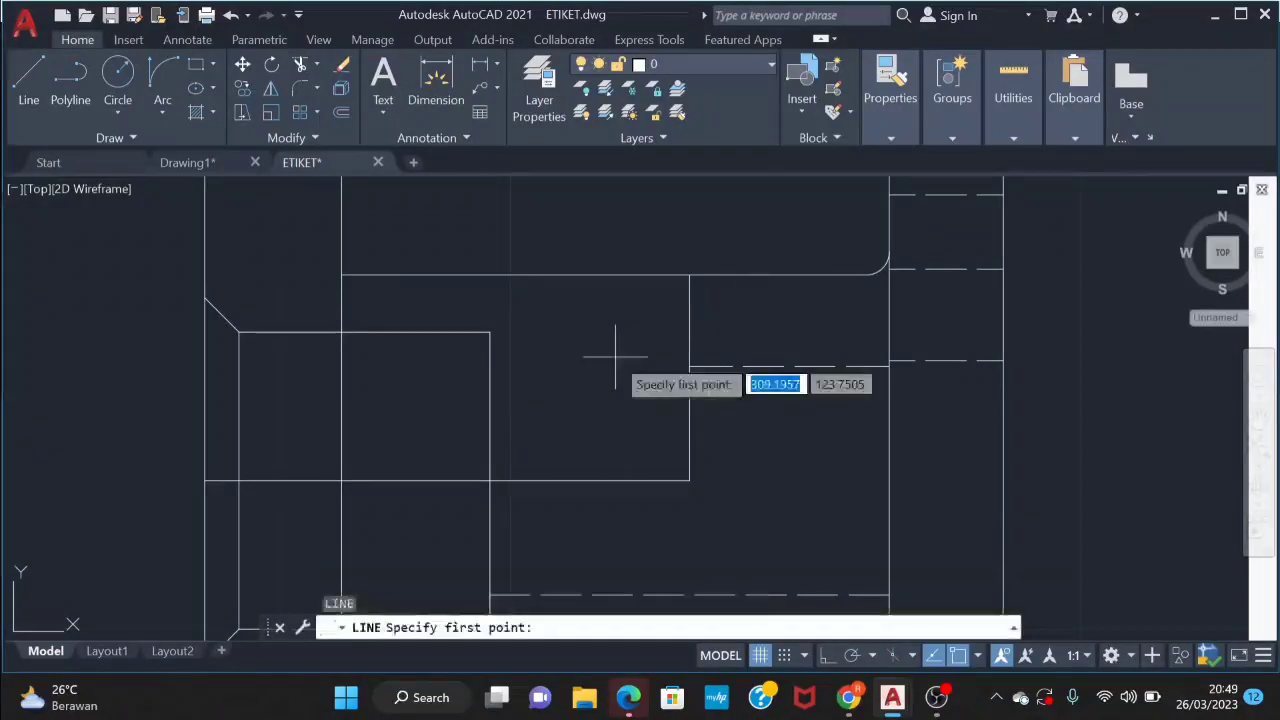
pyautogui.click(689, 366)
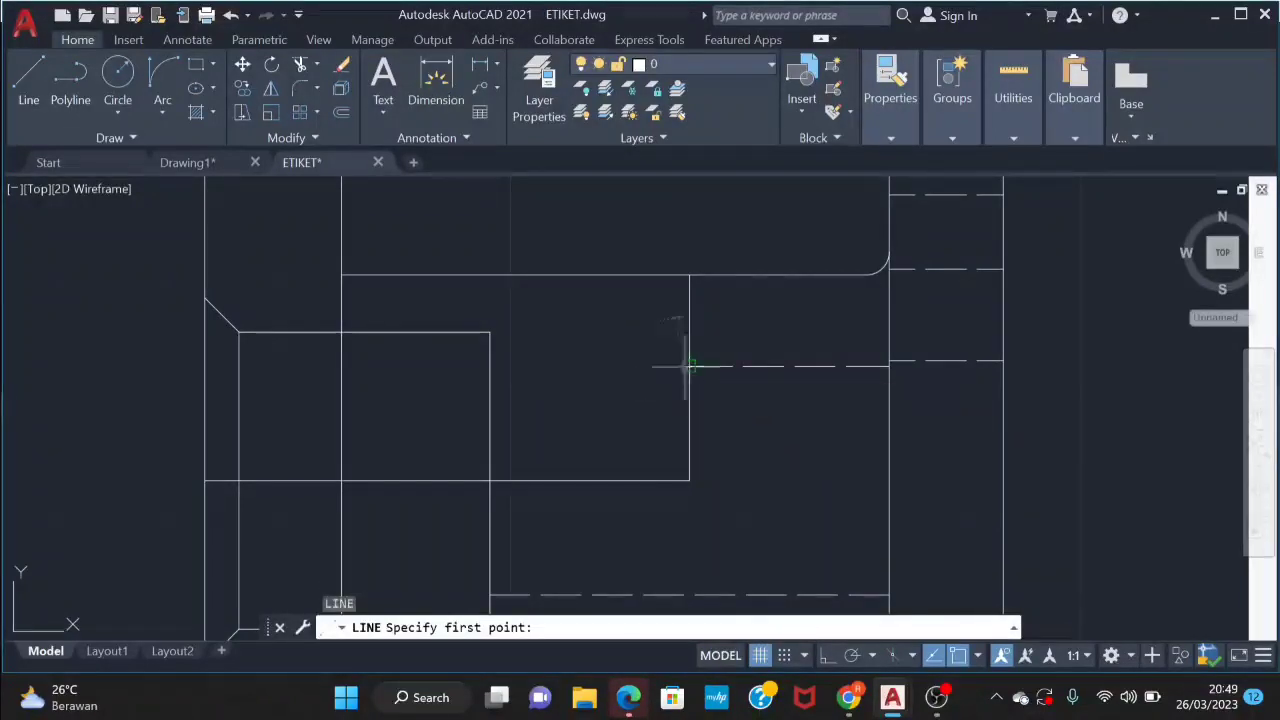
pyautogui.click(488, 366)
pyautogui.press('Escape')
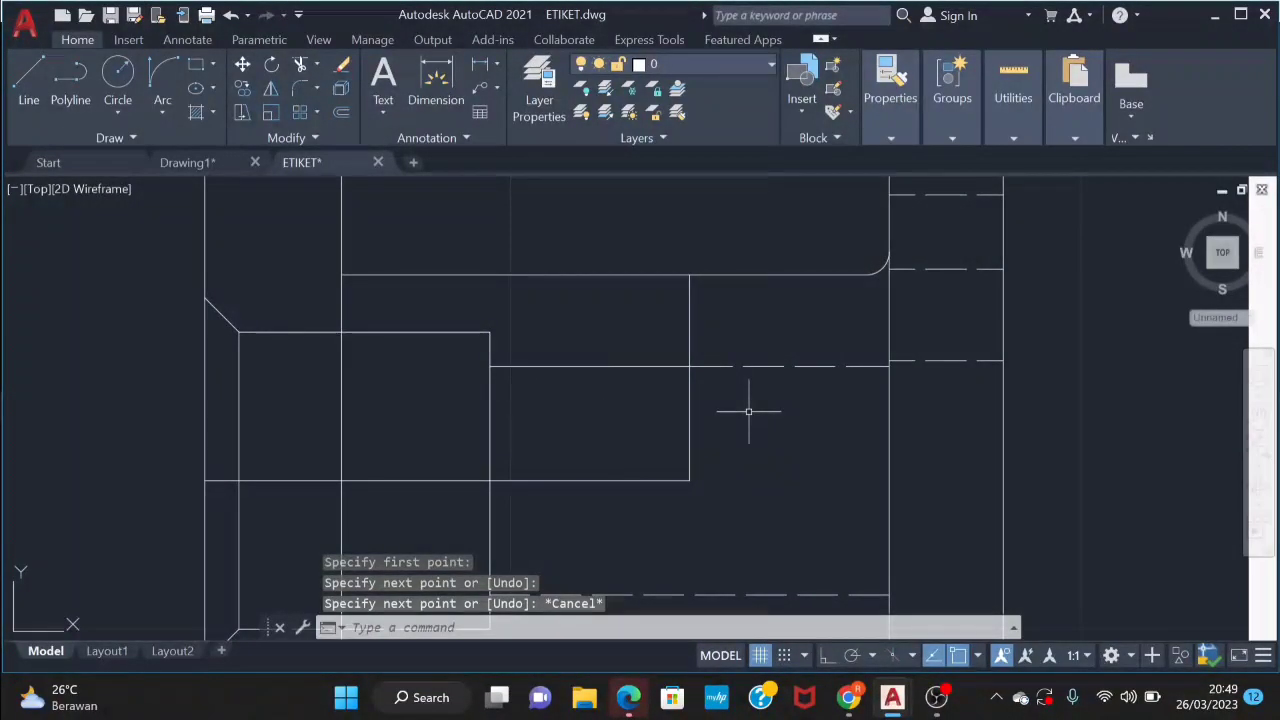
# Trim the leftover segments crossing the rectangle and the extra piece above it
pyautogui.scroll(-2, 748, 411)
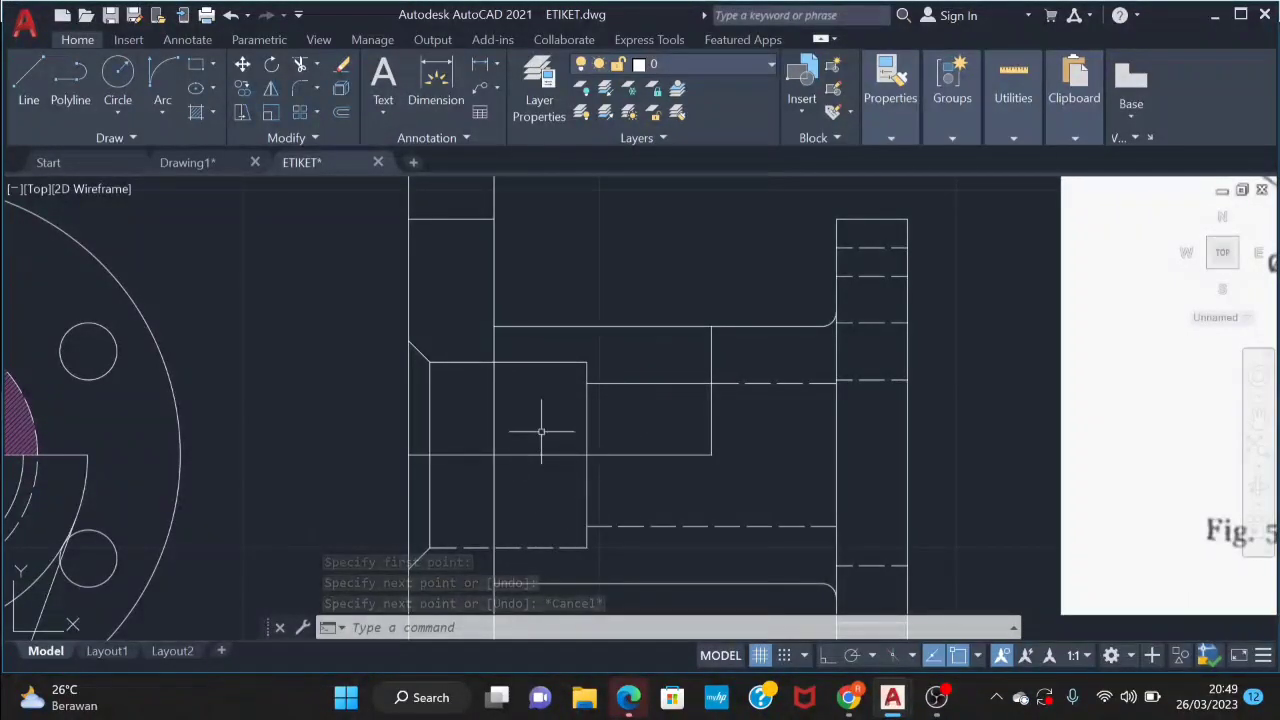
pyautogui.write('tr')
pyautogui.press('Return')
pyautogui.moveTo(541, 432); pyautogui.dragTo(487, 426)
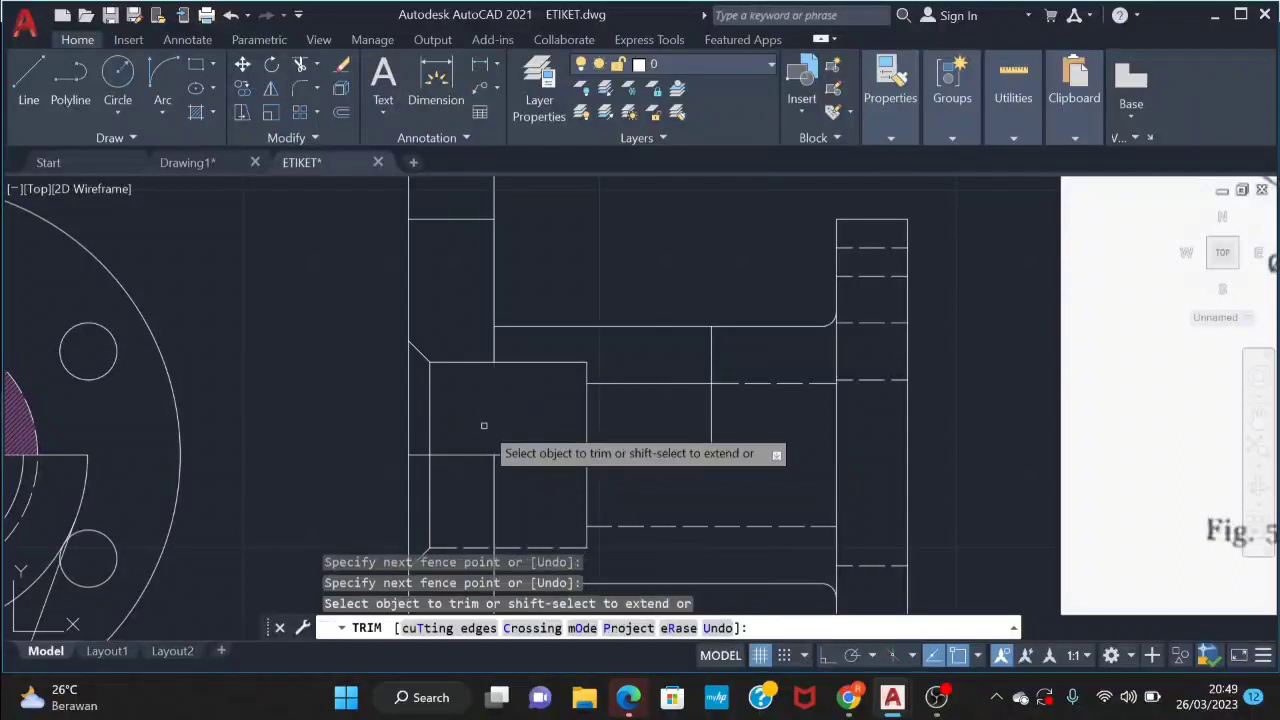
pyautogui.click(493, 340)
pyautogui.scroll(-2, 537, 380)
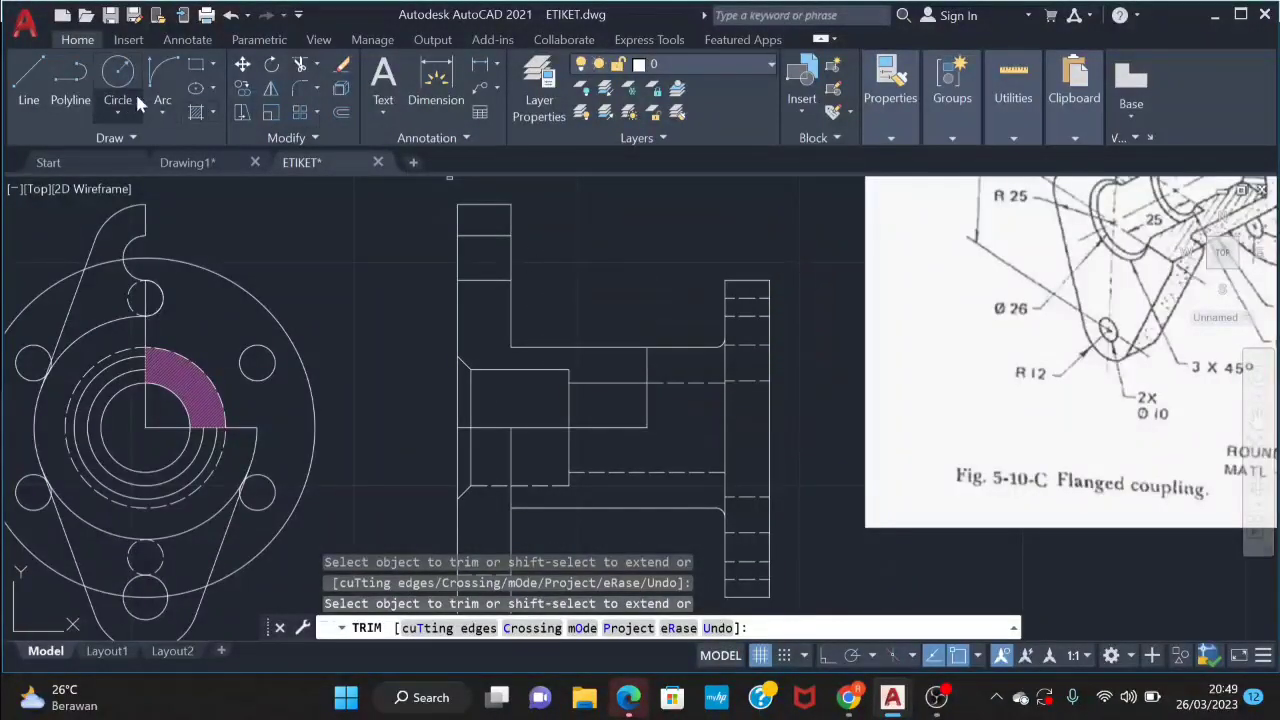
# Hatch the top flange block and the L-shaped cut region in magenta
pyautogui.click(197, 116)
pyautogui.click(484, 220)
pyautogui.click(490, 328)
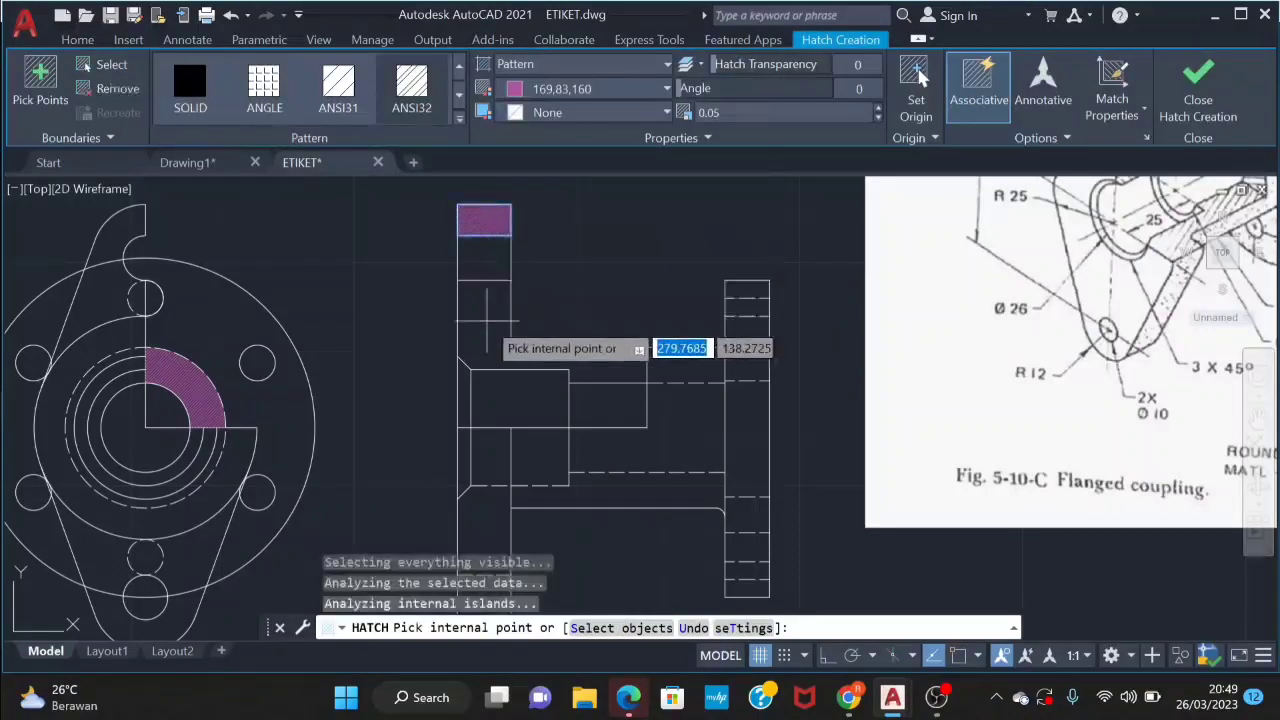
pyautogui.press('Escape')
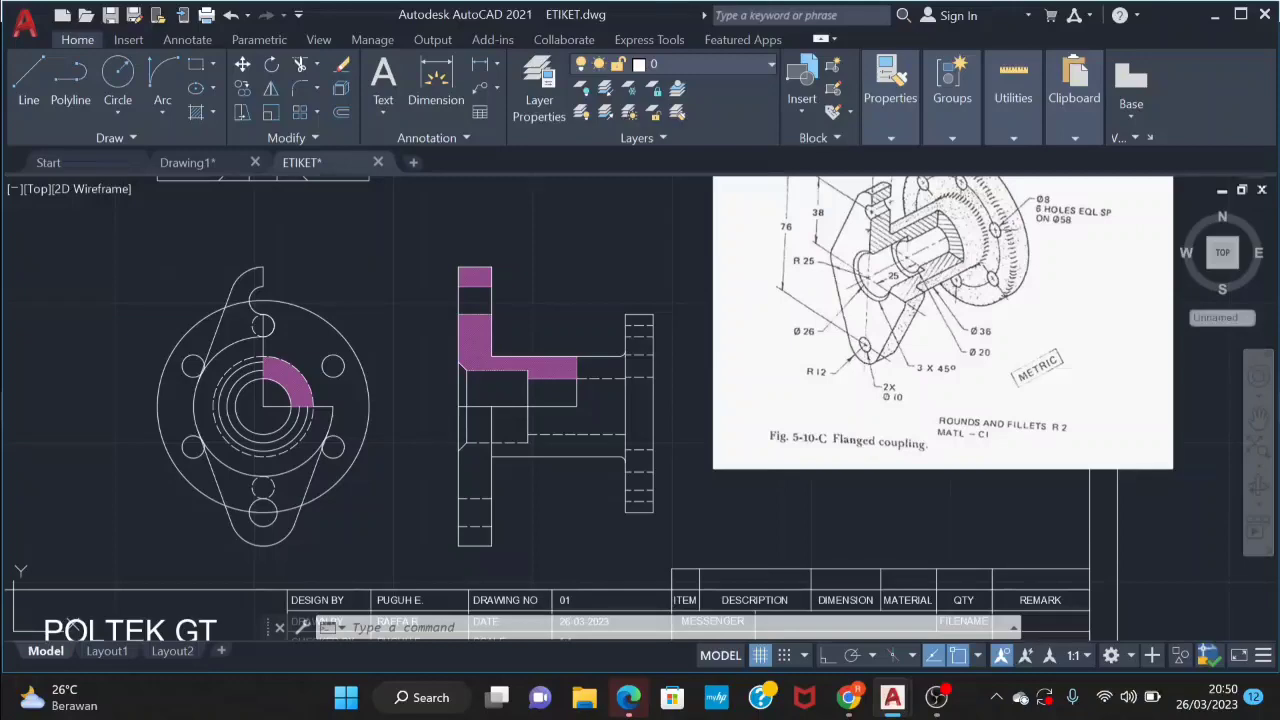
# Pan to the upper view and begin a line on the hub's inner edge
pyautogui.scroll(-3, 488, 366)
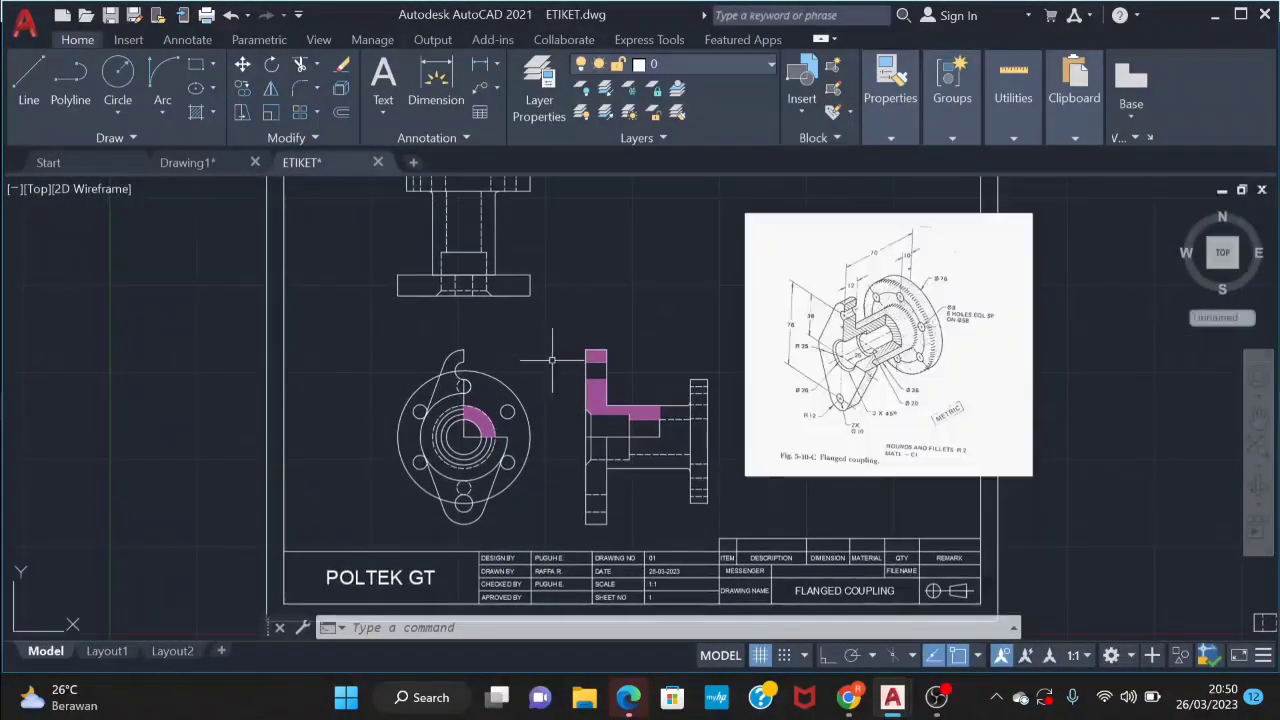
pyautogui.scroll(3, 521, 360)
pyautogui.moveTo(521, 330)
pyautogui.mouseDown(button='middle')
pyautogui.moveTo(521, 373)
pyautogui.moveTo(563, 489)
pyautogui.mouseUp(button='middle')
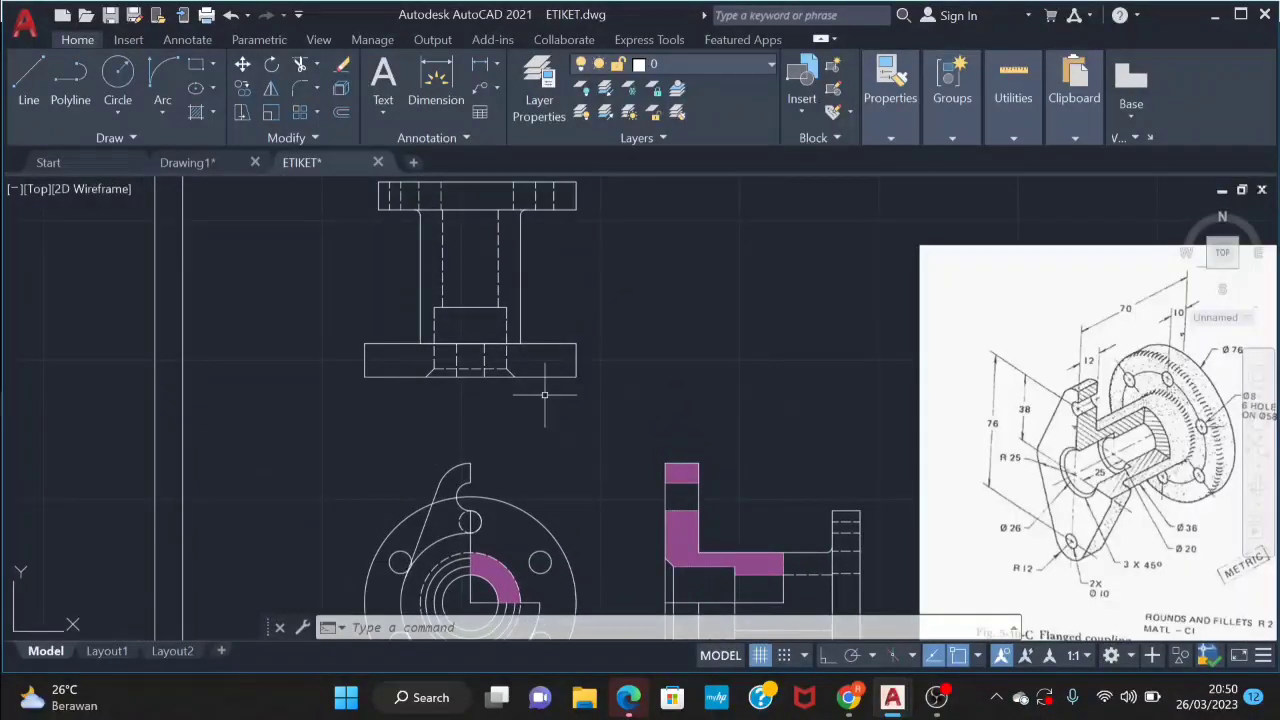
pyautogui.write('l')
pyautogui.press('Return')
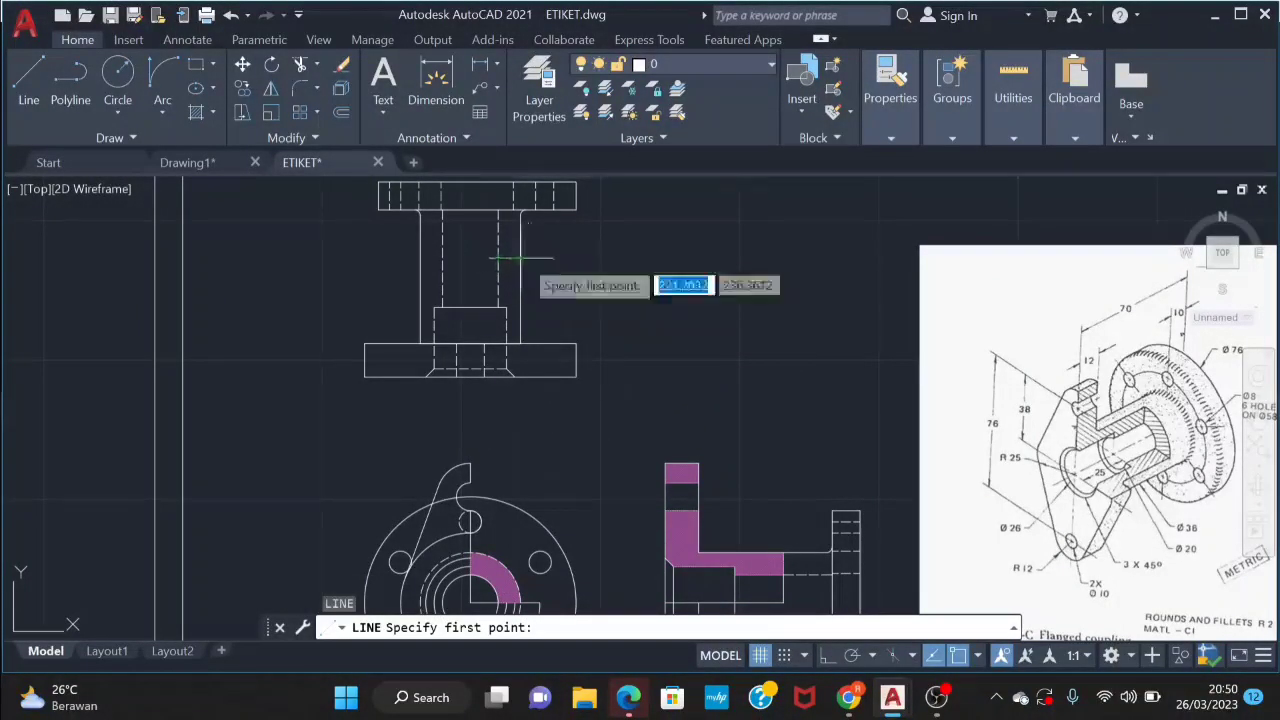
pyautogui.click(519, 258)
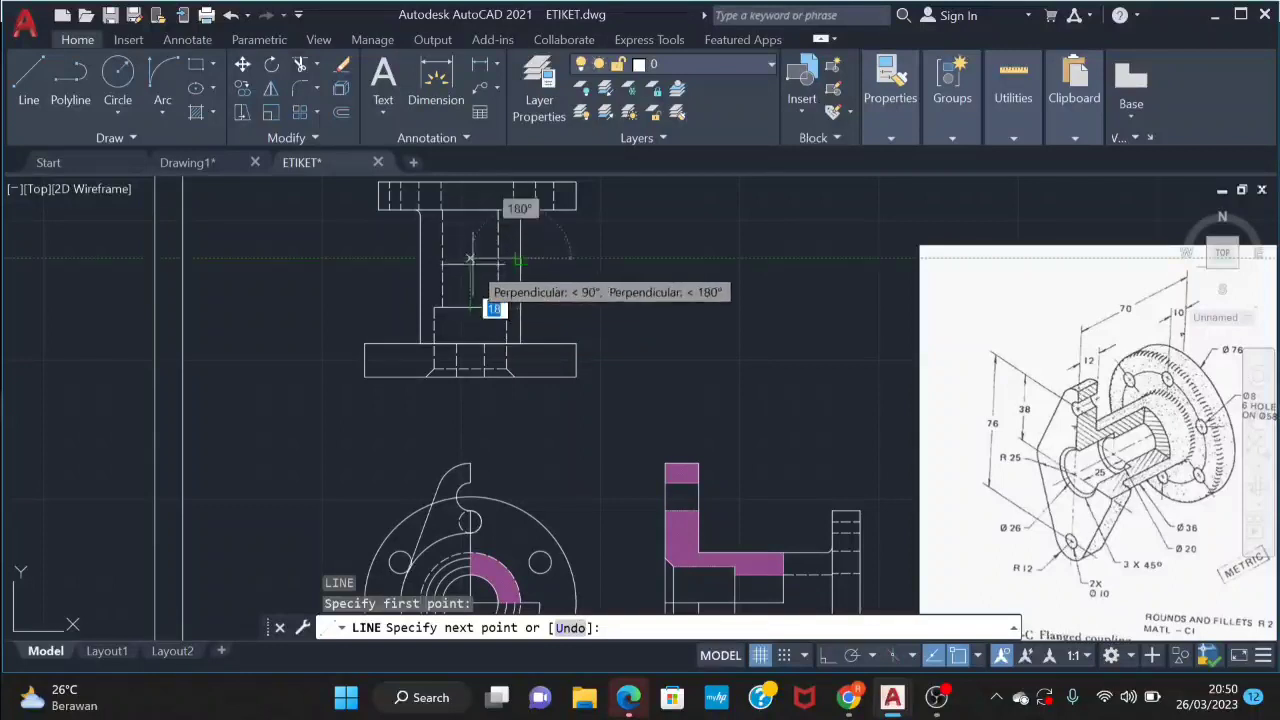
# Draw the bore step down to the lower hub rectangle and trim the overlapping segment
pyautogui.click(471, 278)
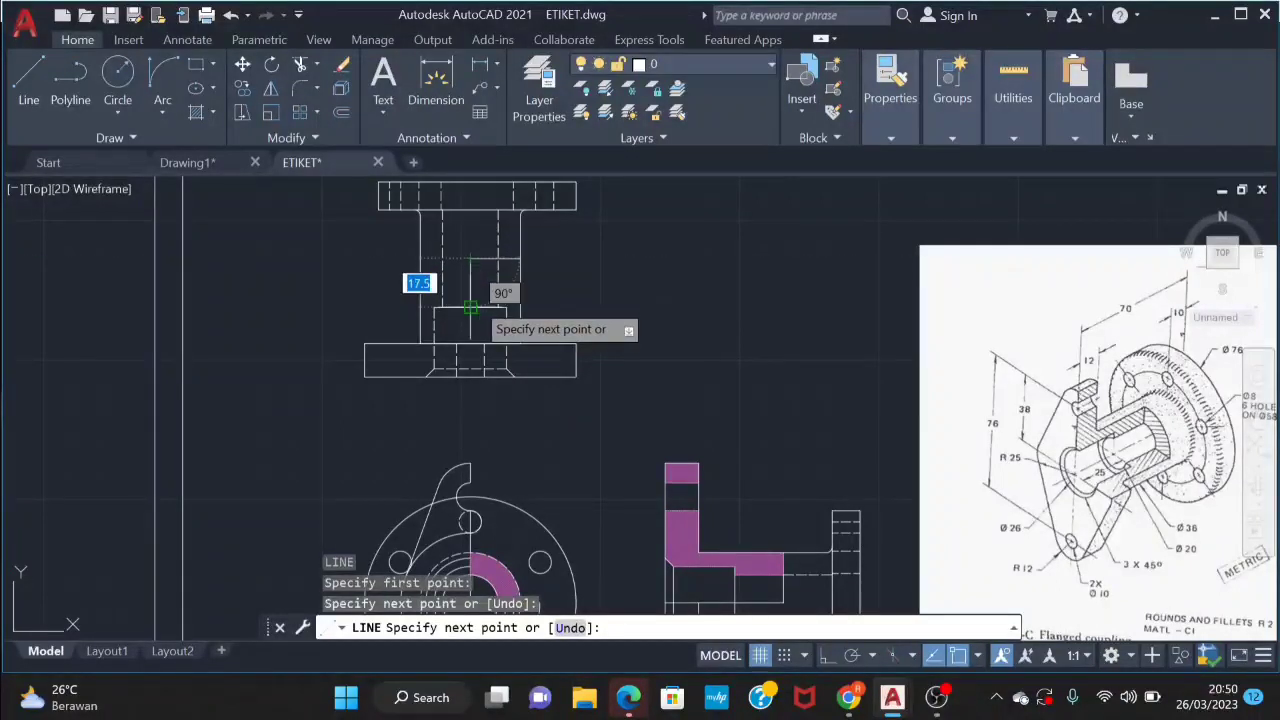
pyautogui.click(470, 376)
pyautogui.press('Escape')
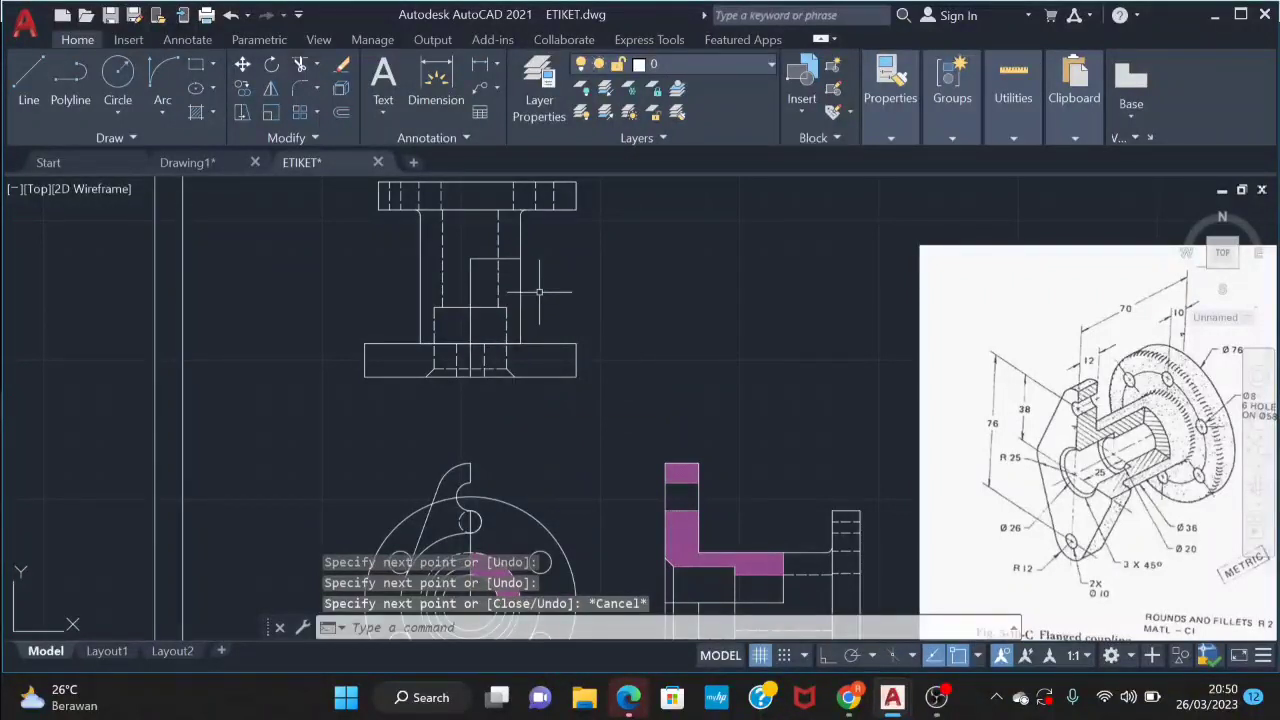
pyautogui.write('tr')
pyautogui.press('Return')
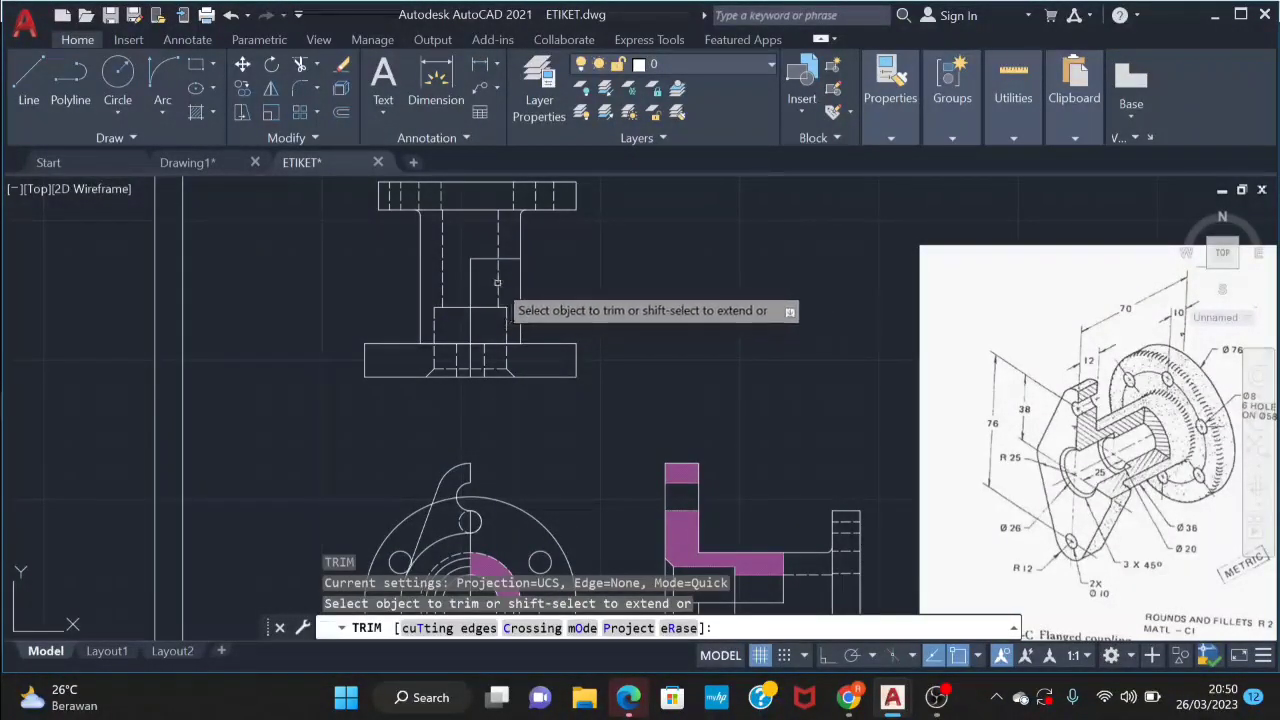
pyautogui.click(497, 290)
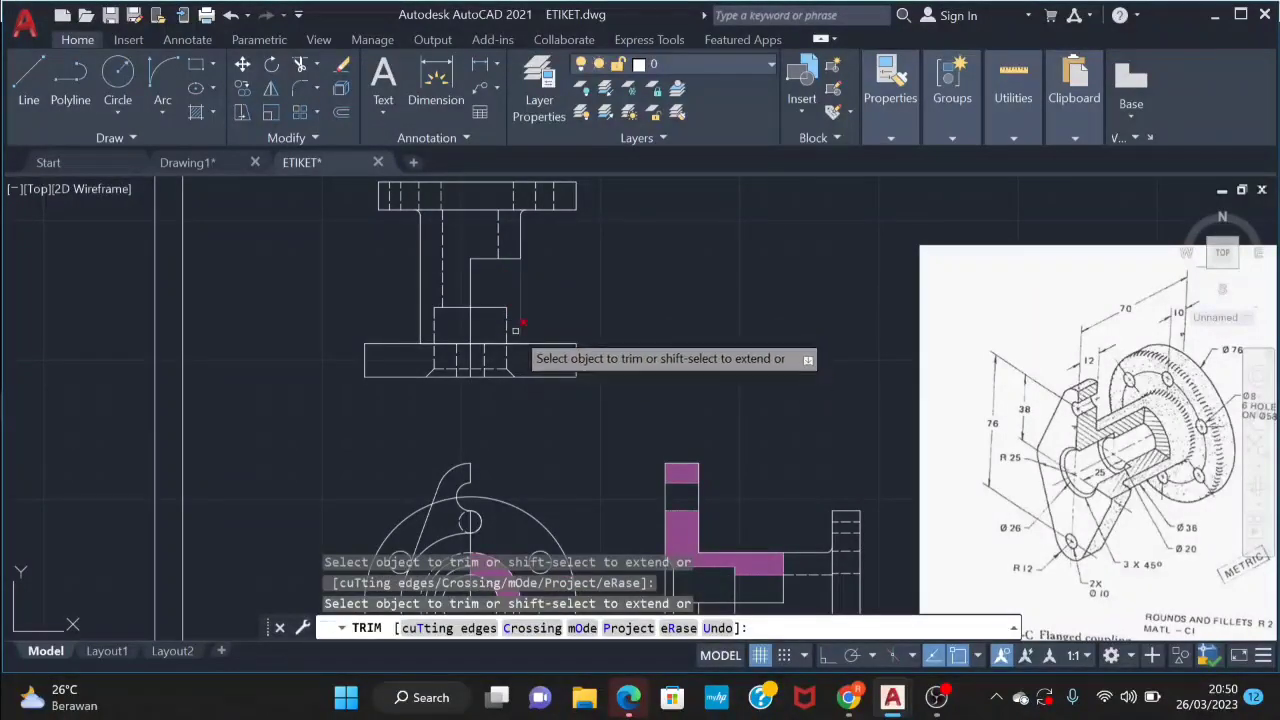
pyautogui.press('Escape')
# Draw a vertical line on the bore outline down to the hub's base
pyautogui.write('l')
pyautogui.press('Return')
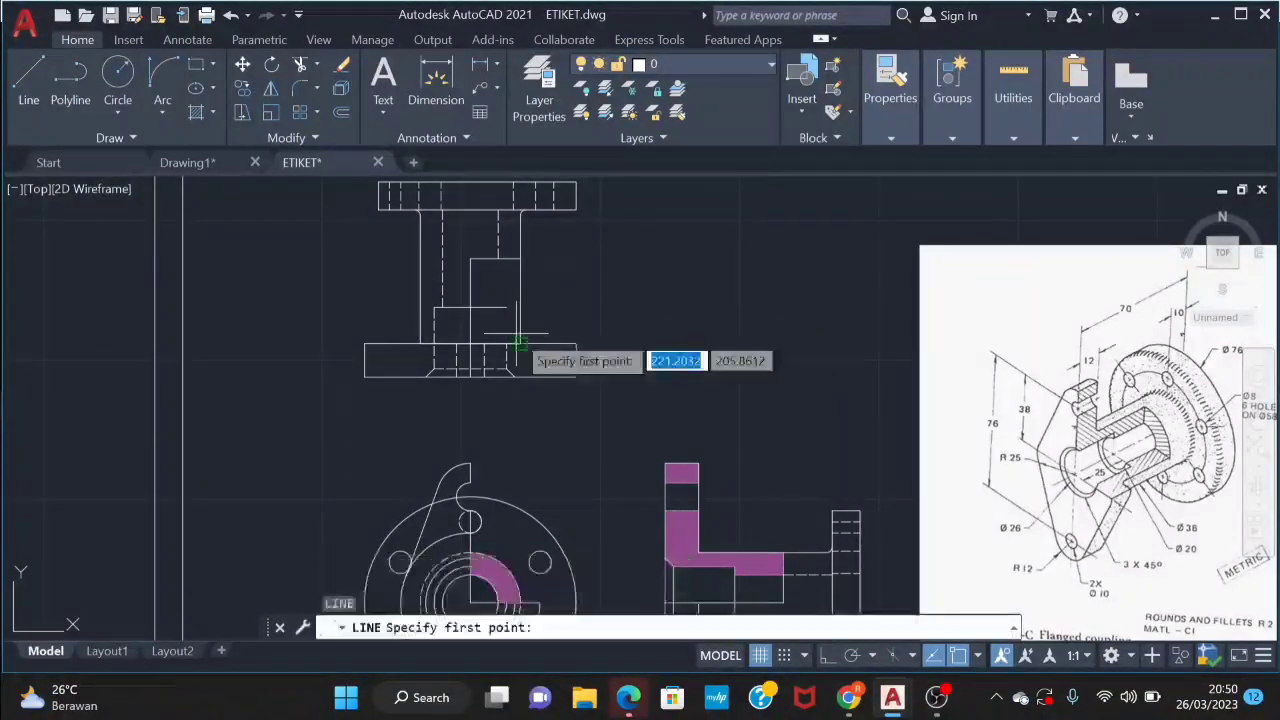
pyautogui.click(498, 259)
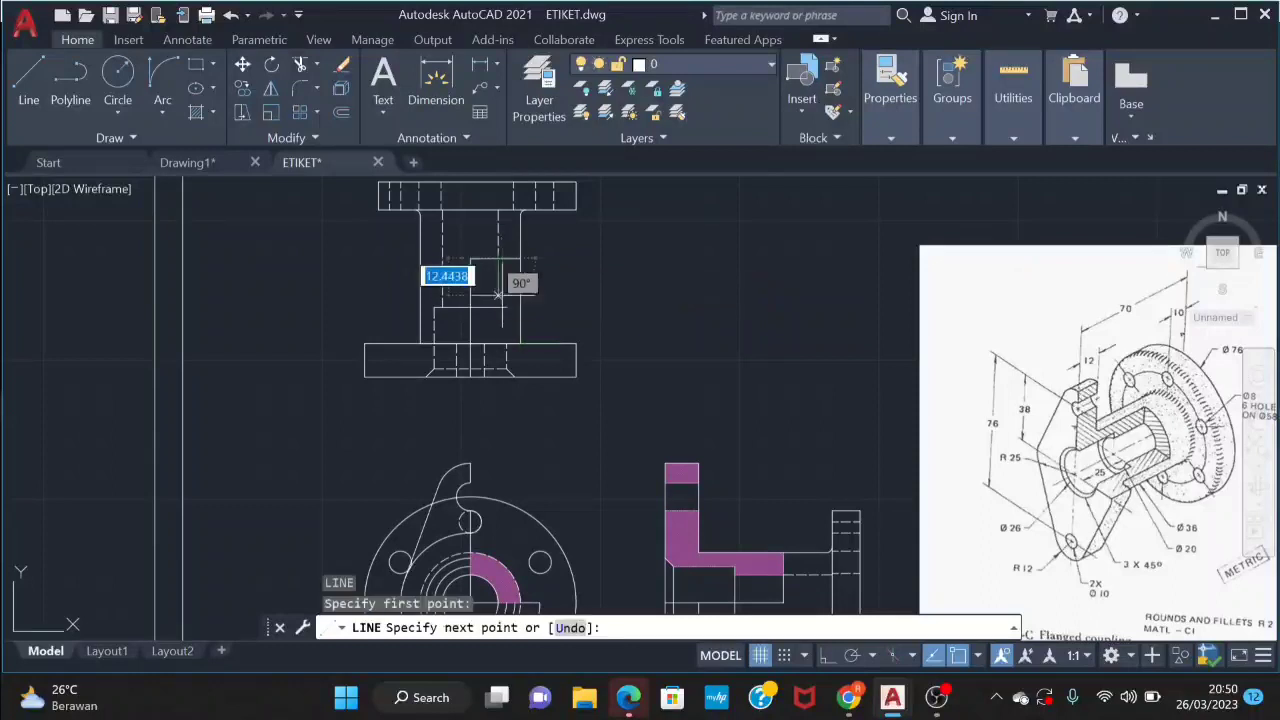
pyautogui.click(498, 307)
pyautogui.press('Escape')
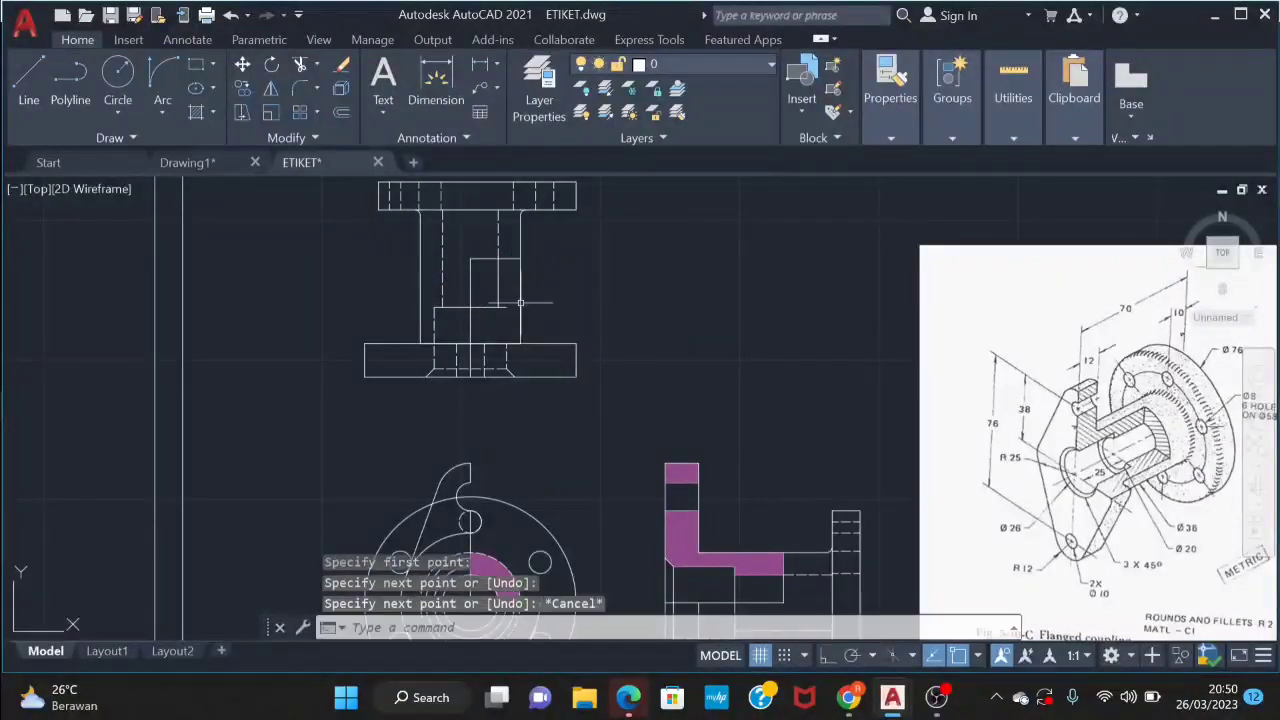
pyautogui.press('Return')
pyautogui.scroll(2, 504, 298)
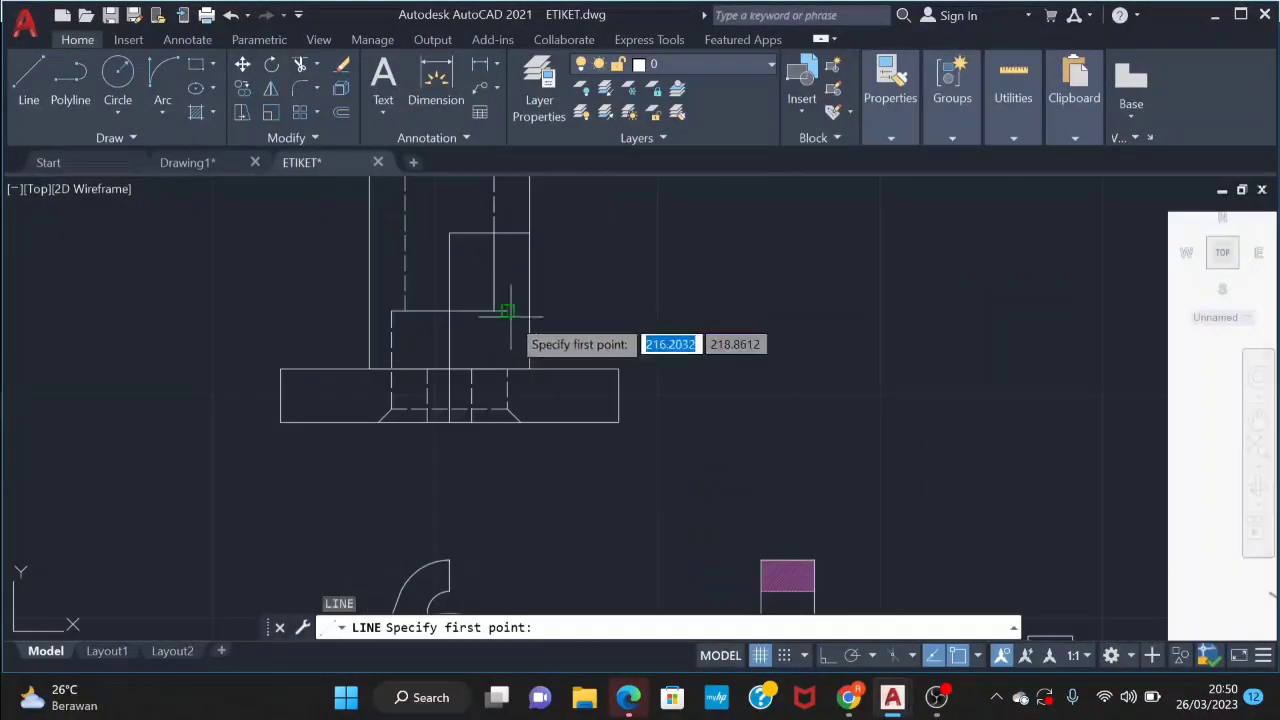
# Draw a line from the bore step corner down into the flange base
pyautogui.click(507, 311)
pyautogui.click(507, 368)
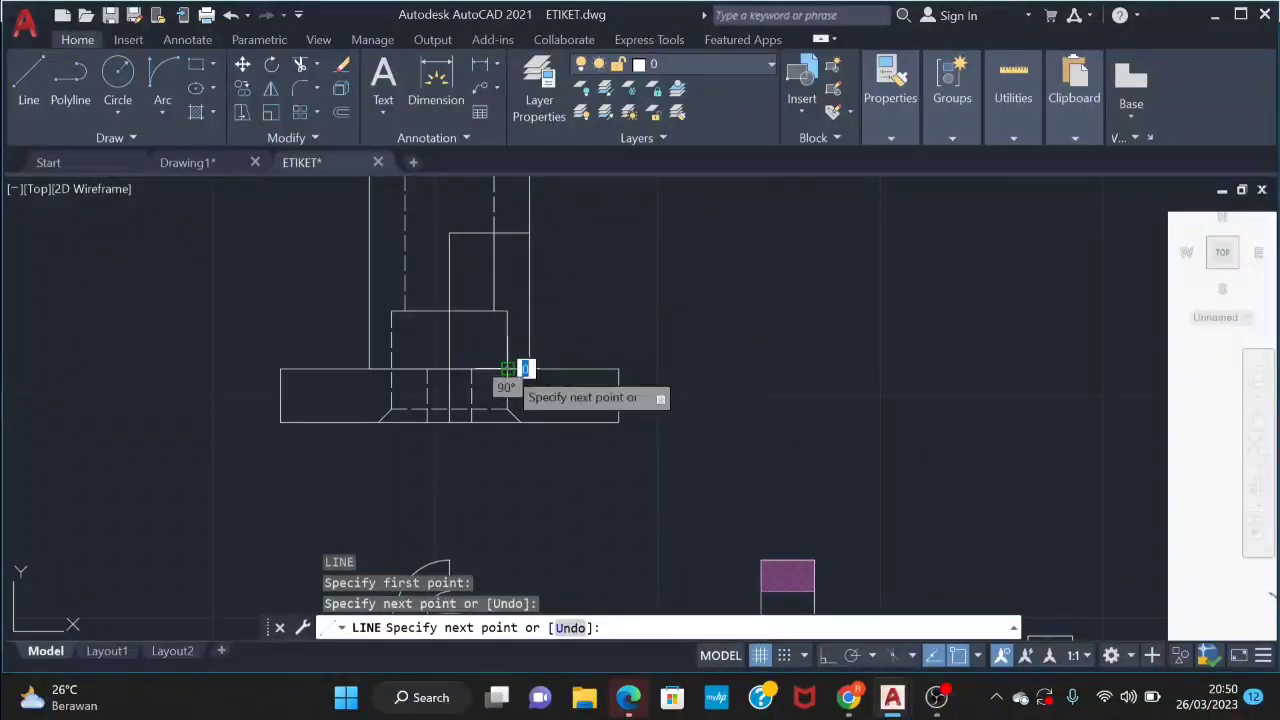
pyautogui.press('Escape')
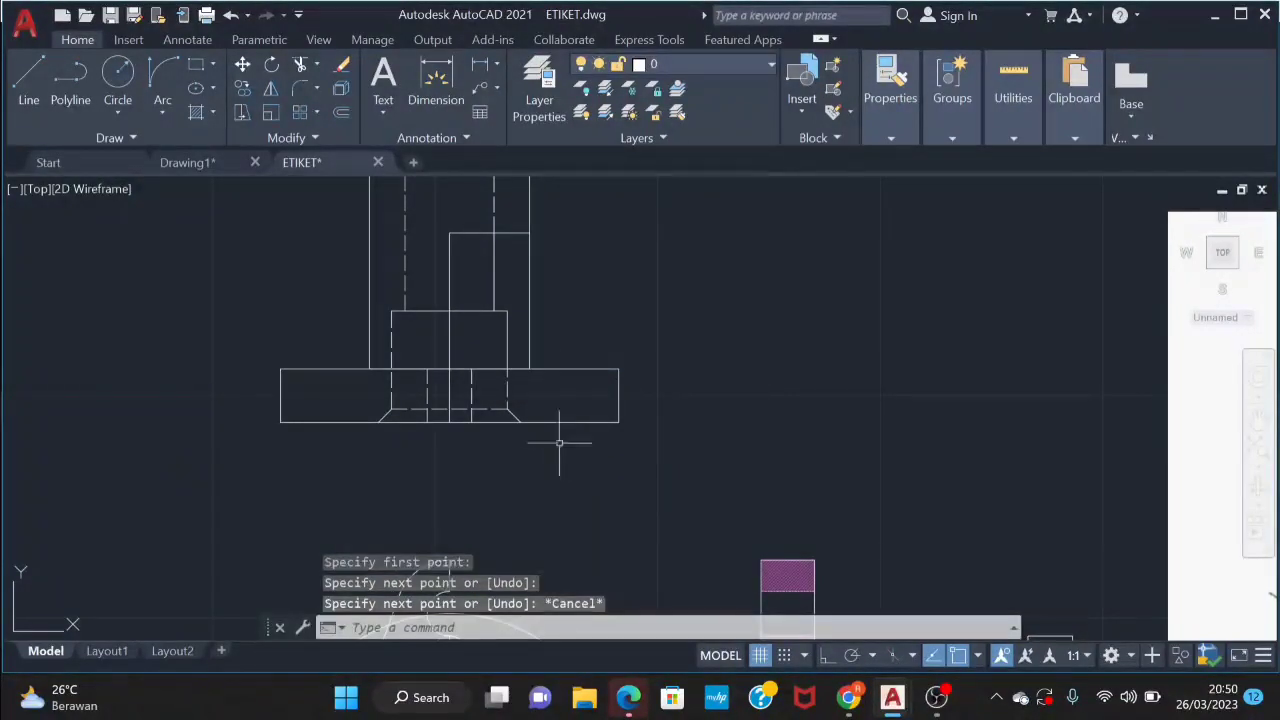
pyautogui.write('tr')
pyautogui.press('Return')
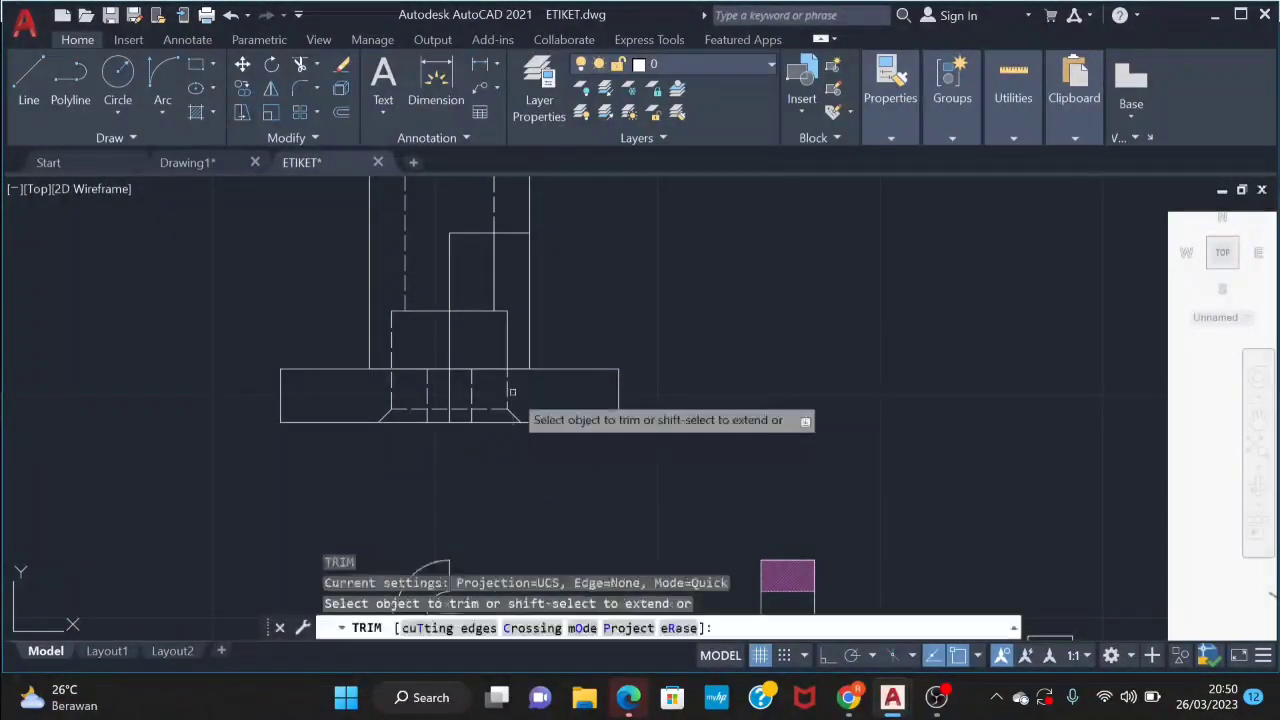
pyautogui.press('Escape')
# Add a short line inside the flange base and trim the short horizontal segment there
pyautogui.write('l')
pyautogui.press('Return')
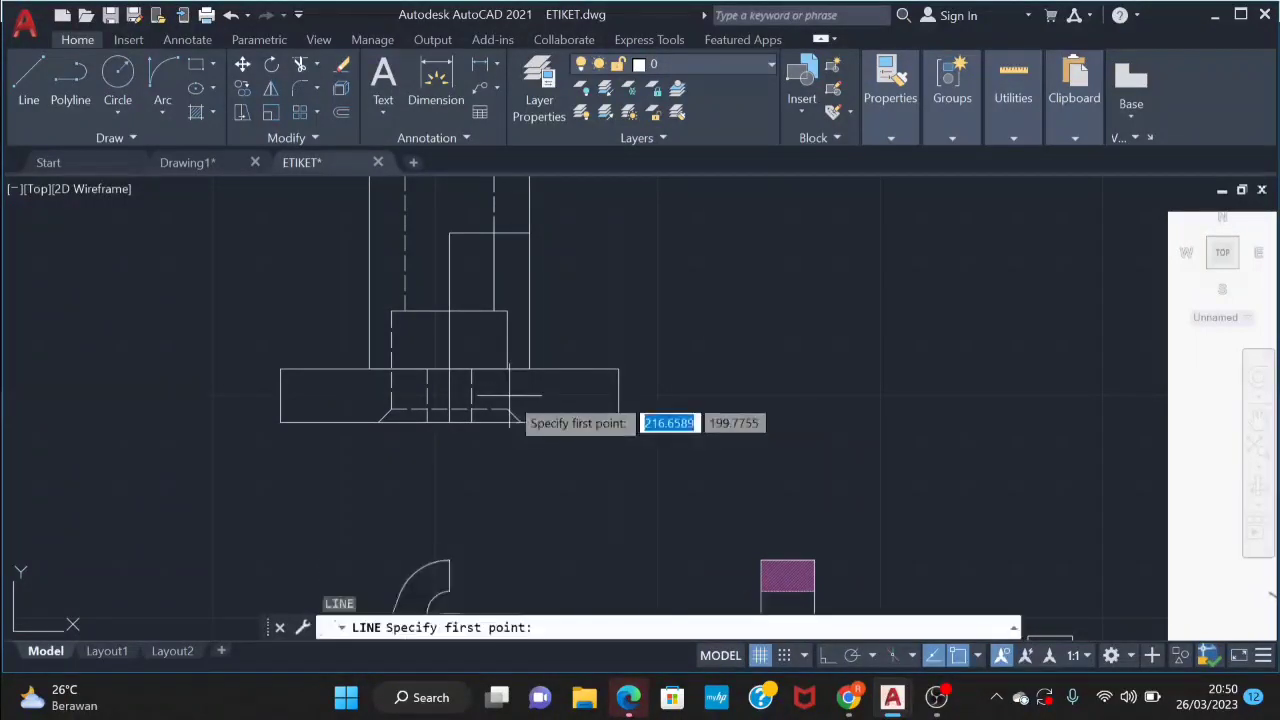
pyautogui.click(507, 369)
pyautogui.click(520, 407)
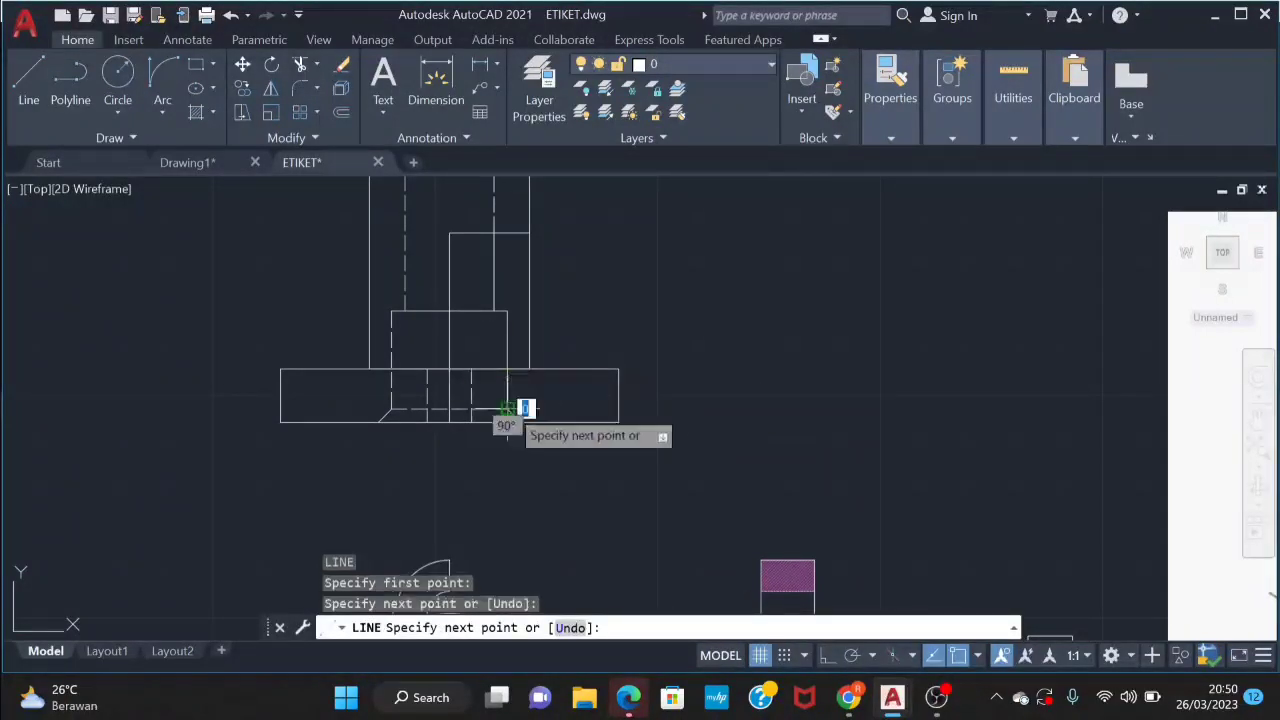
pyautogui.press('Escape')
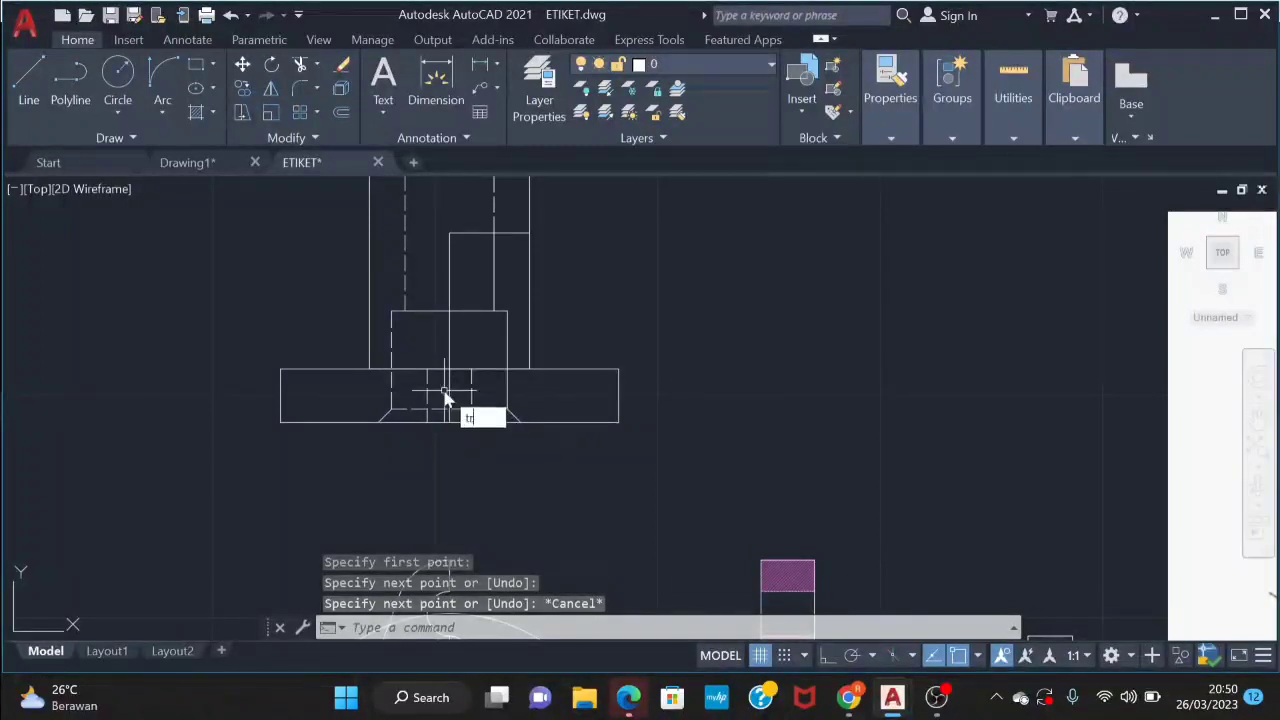
pyautogui.press('Return')
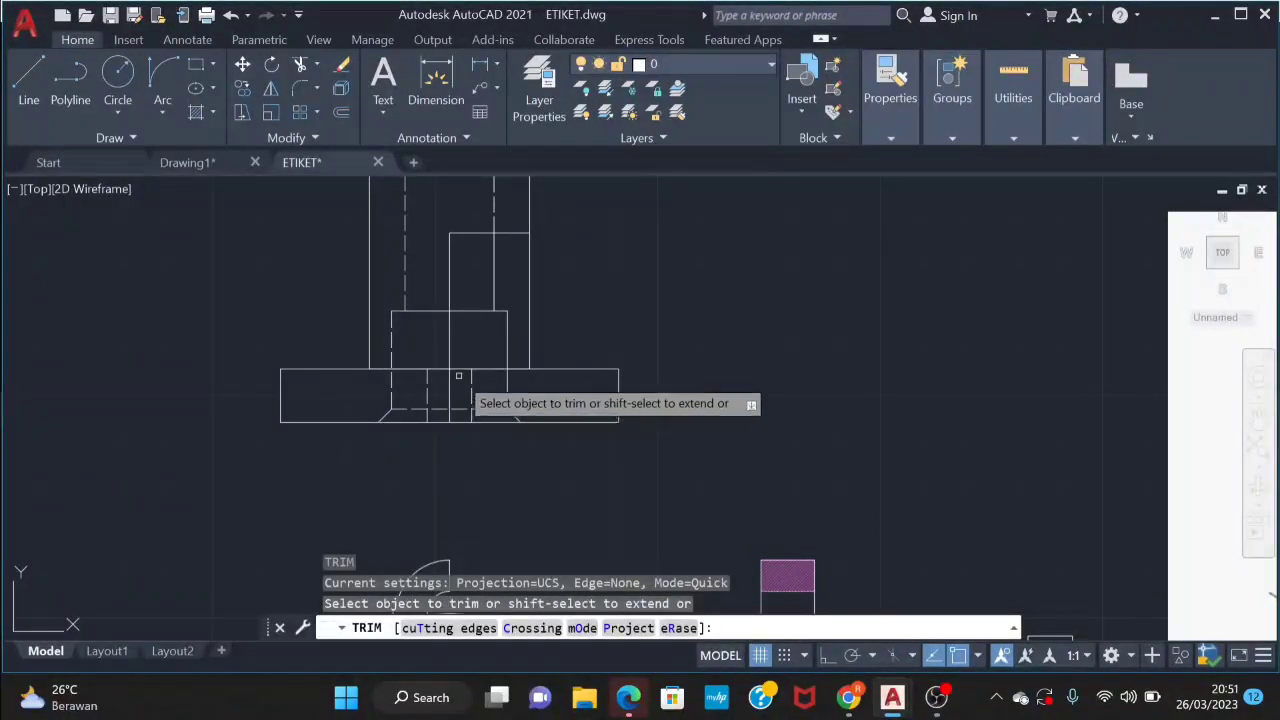
pyautogui.click(461, 369)
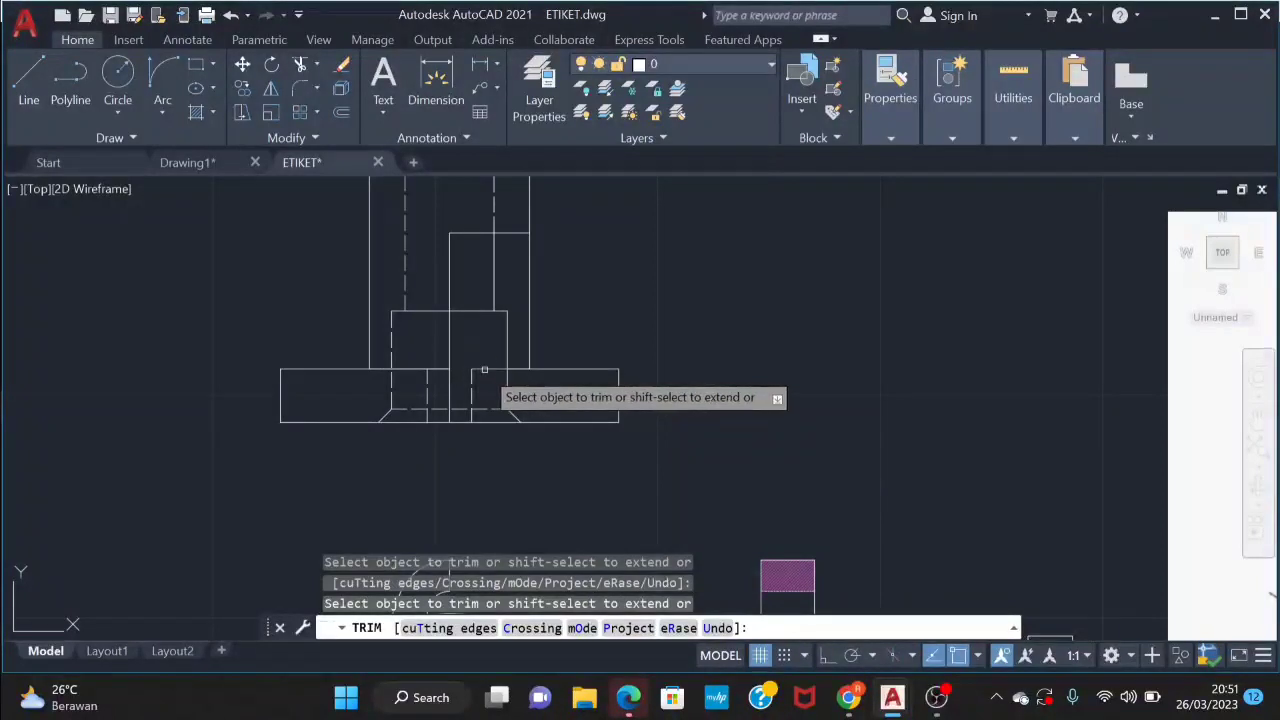
pyautogui.scroll(2, 483, 369)
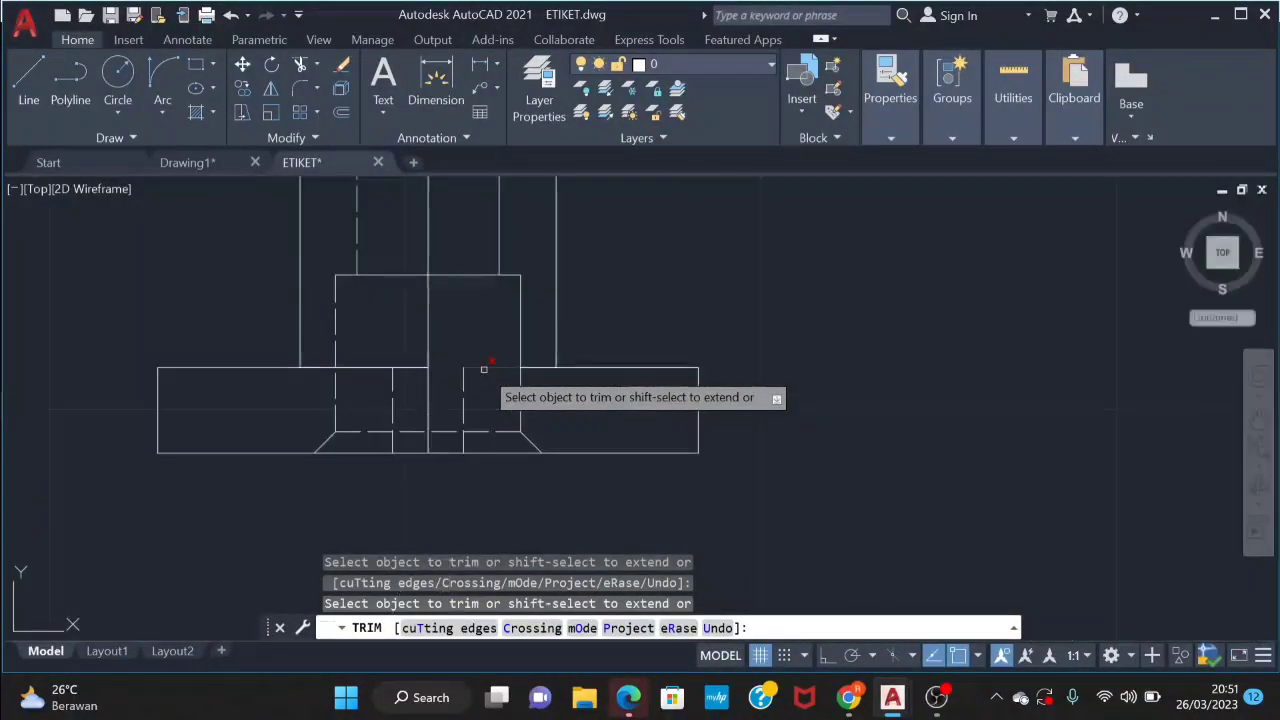
pyautogui.click(483, 369)
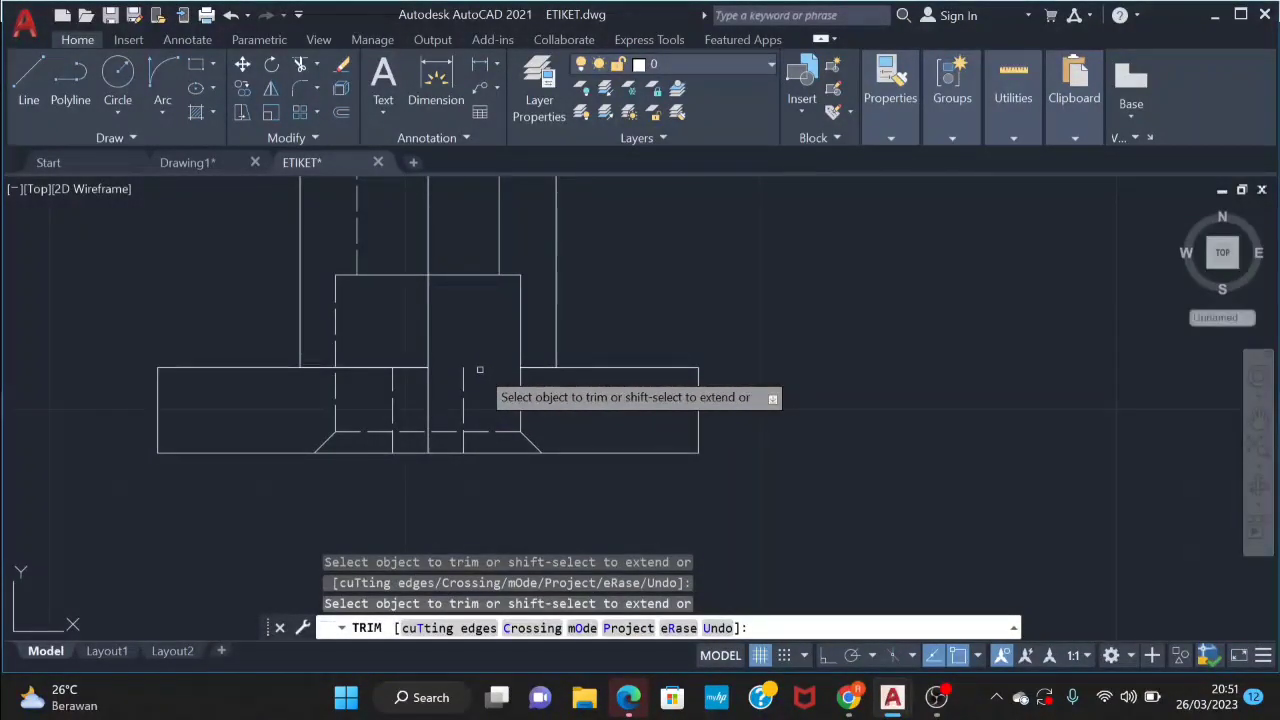
pyautogui.press('Escape')
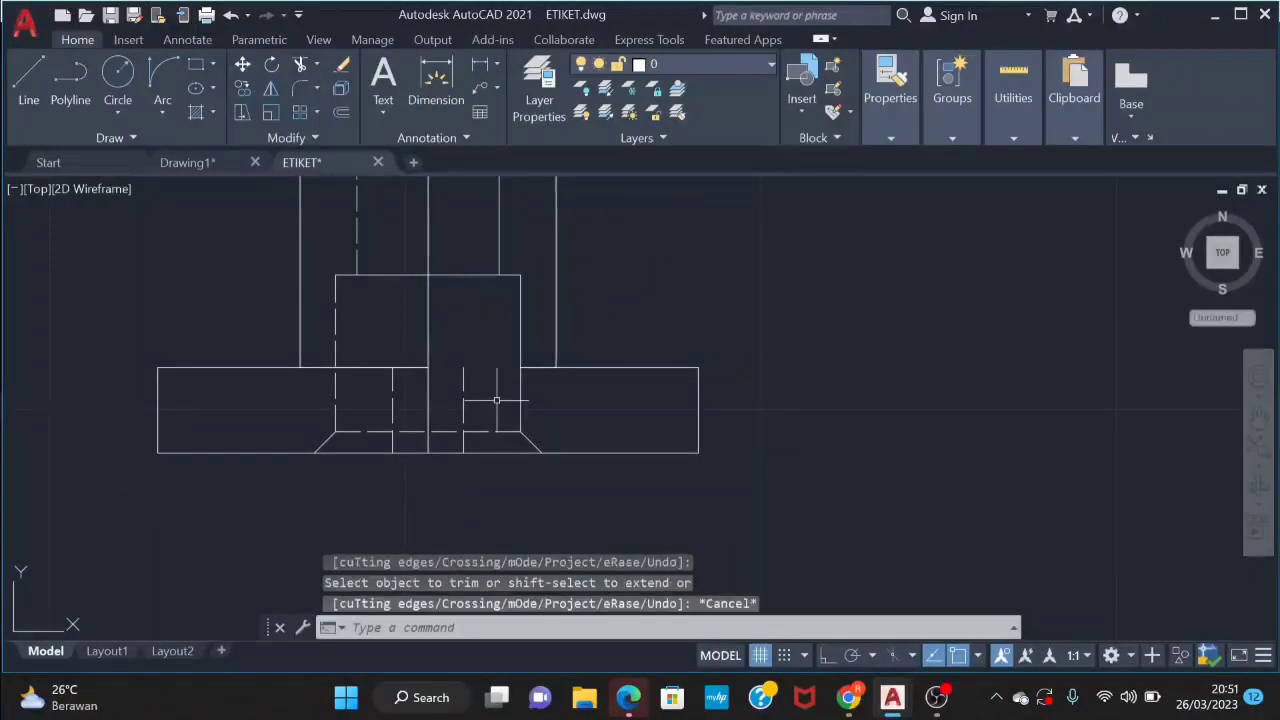
# Undo the last line and trim, then select the flange's top edge
pyautogui.write('l')
pyautogui.press('Return')
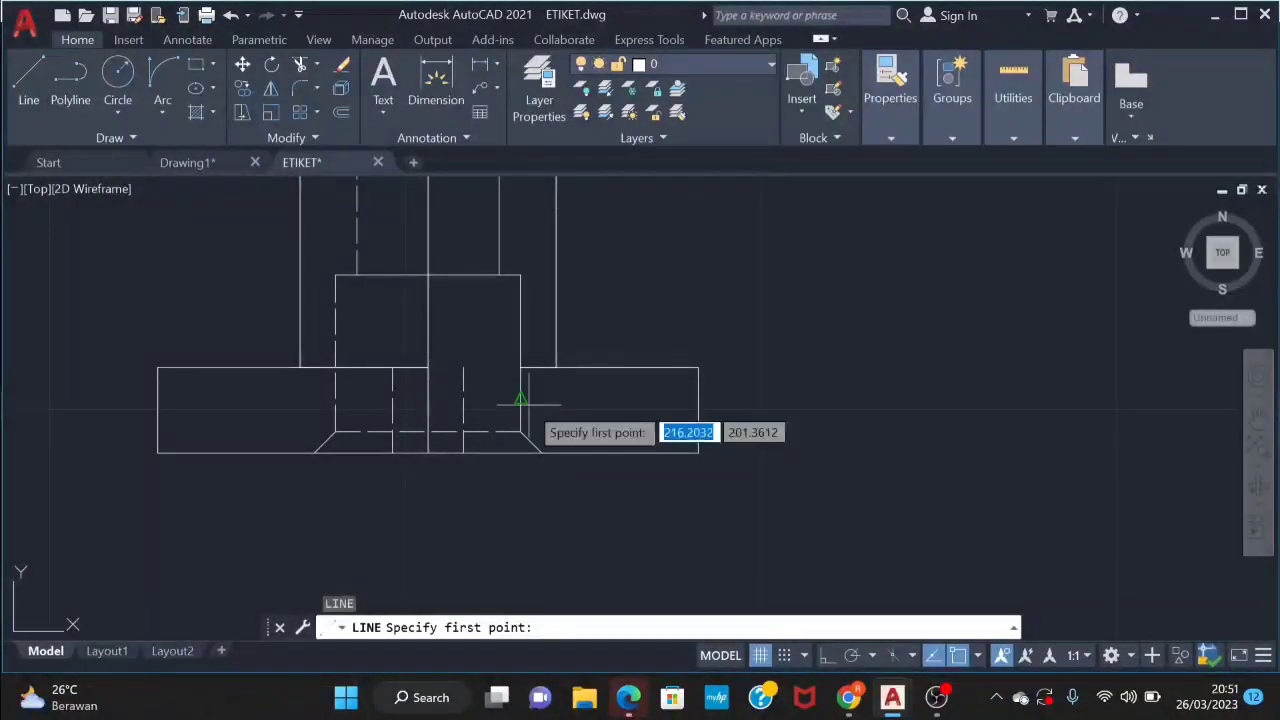
pyautogui.press('Escape')
pyautogui.hotkey('ctrl', 'z')
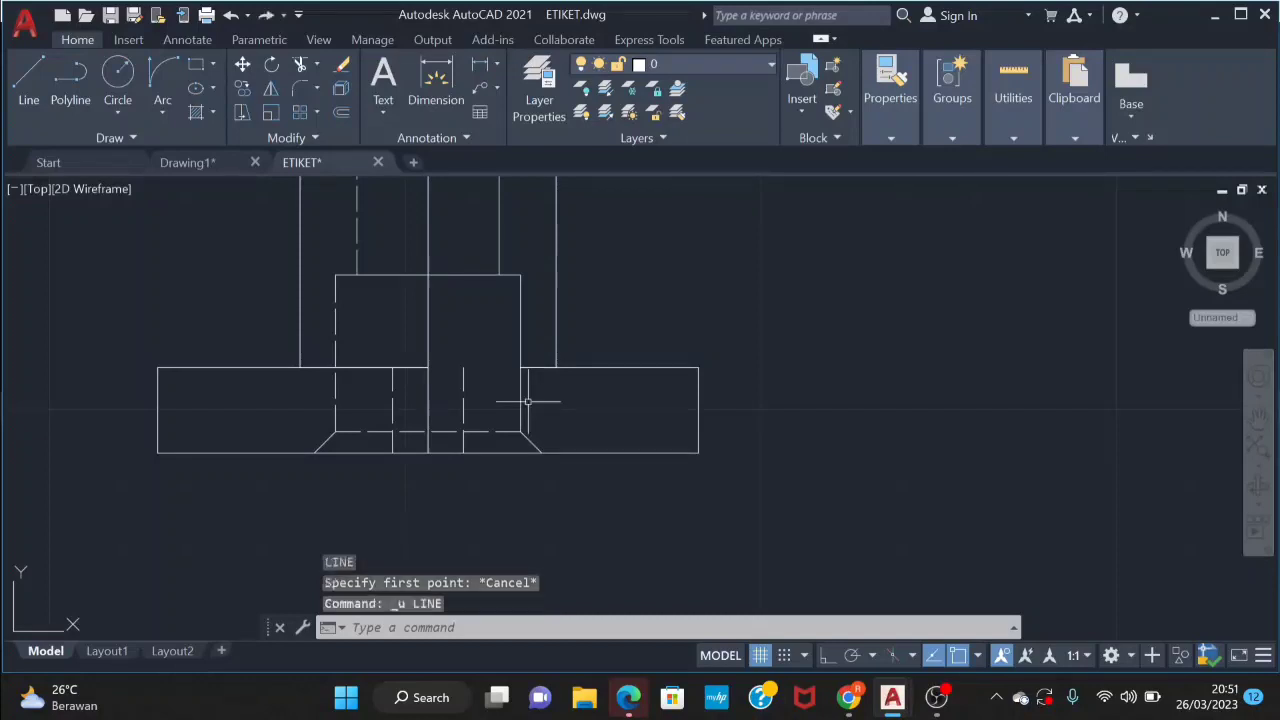
pyautogui.hotkey('ctrl', 'z')
pyautogui.click(480, 368)
pyautogui.press('Escape')
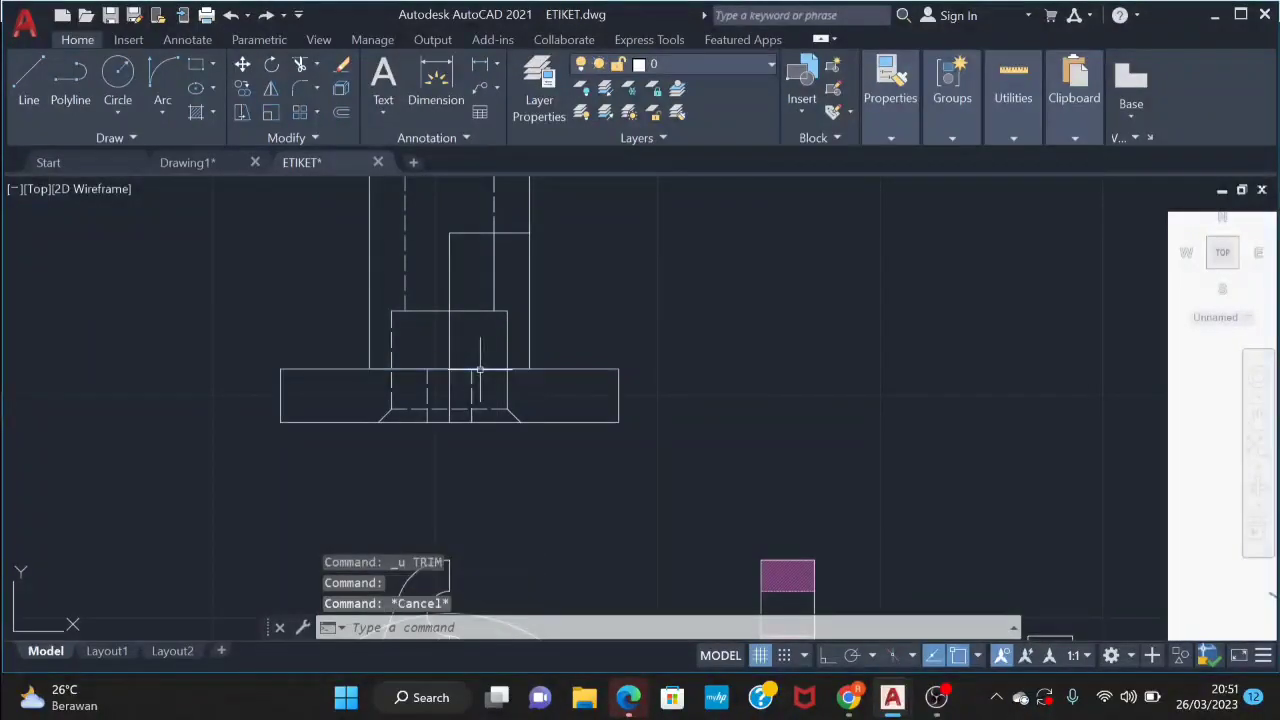
pyautogui.scroll(4, 480, 368)
pyautogui.click(493, 365)
pyautogui.click(497, 366)
# Trim the flange's top edge segment beneath the hub
pyautogui.press('Escape')
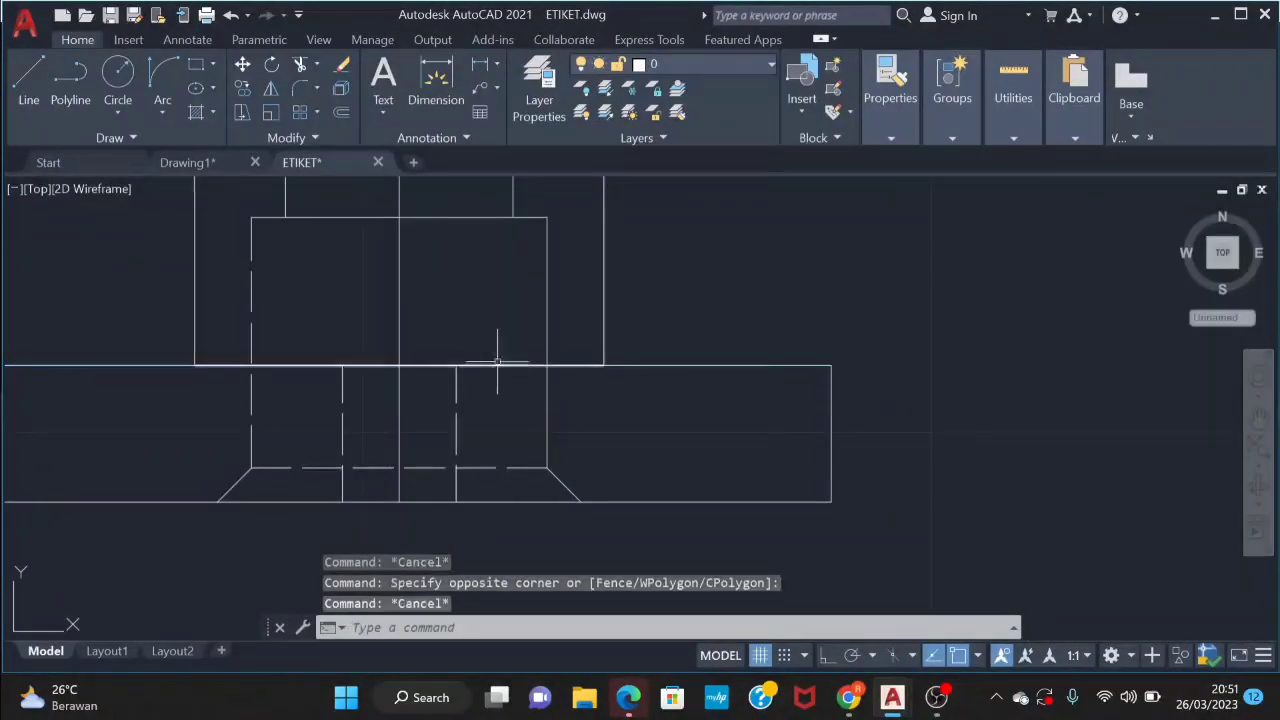
pyautogui.click(498, 360)
pyautogui.click(497, 368)
pyautogui.press('Escape')
pyautogui.write('t')
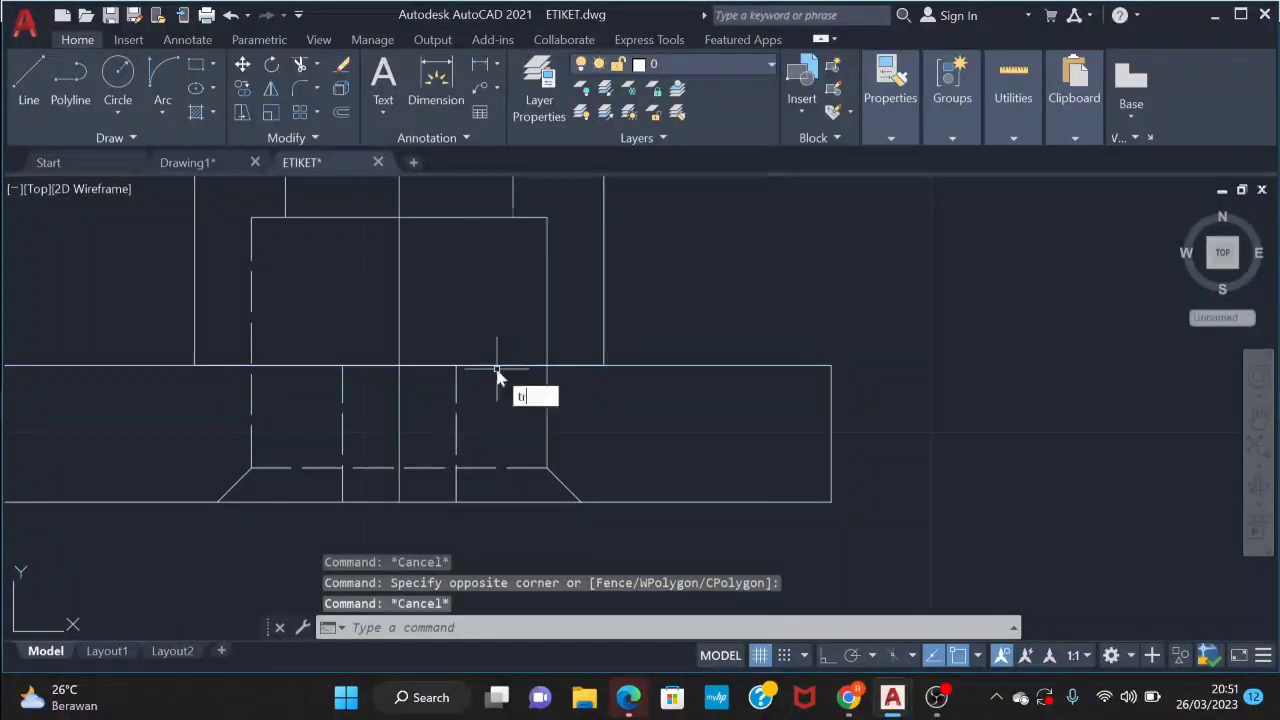
pyautogui.write('r')
pyautogui.press('Return')
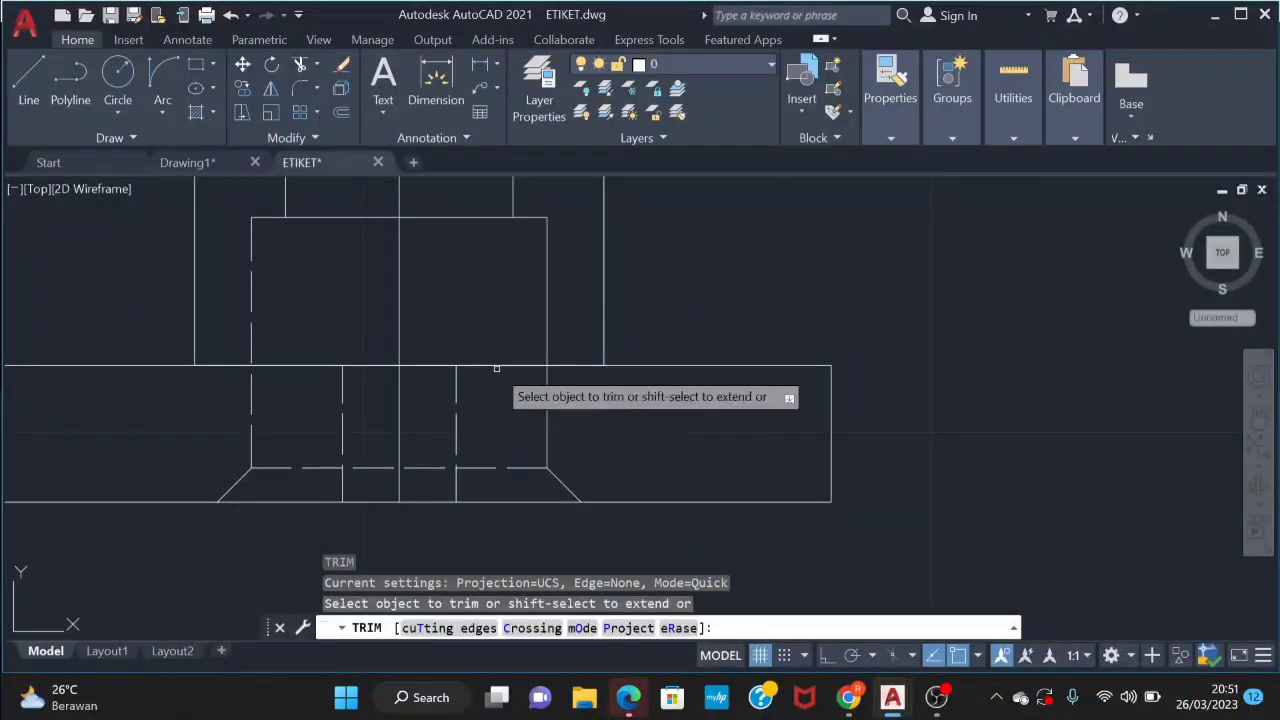
pyautogui.click(500, 367)
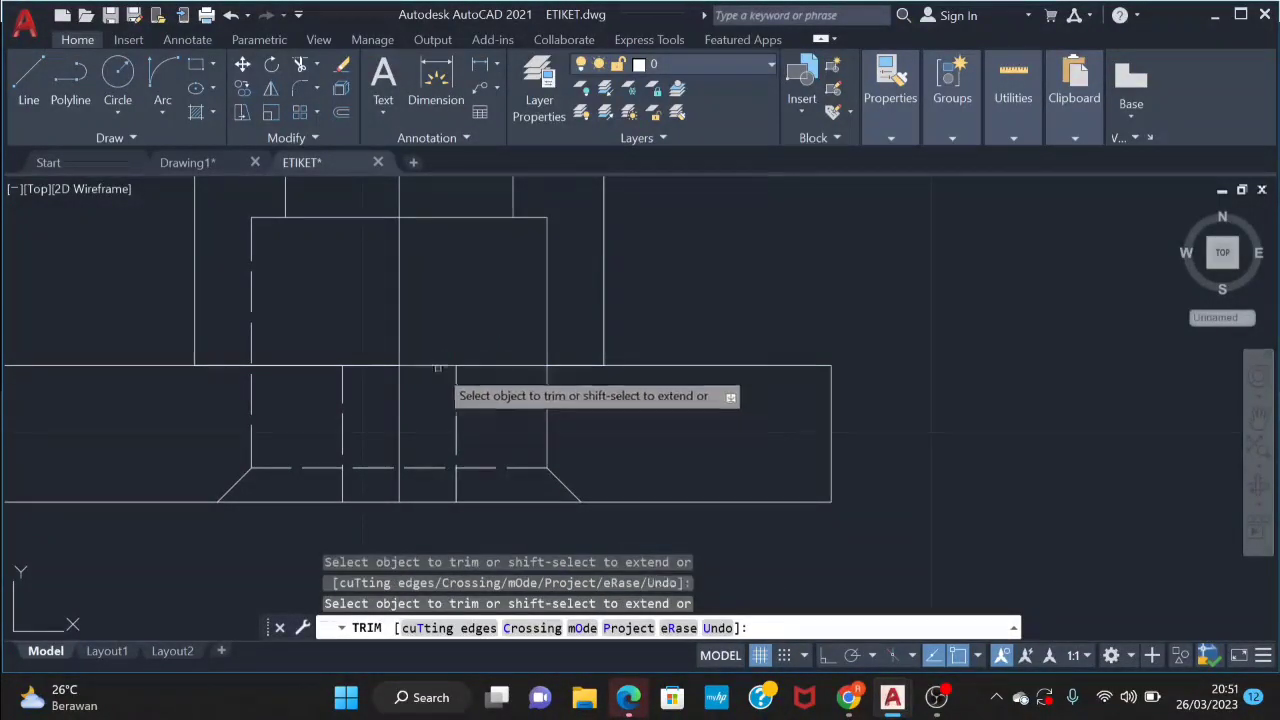
pyautogui.moveTo(437, 368); pyautogui.dragTo(500, 368)
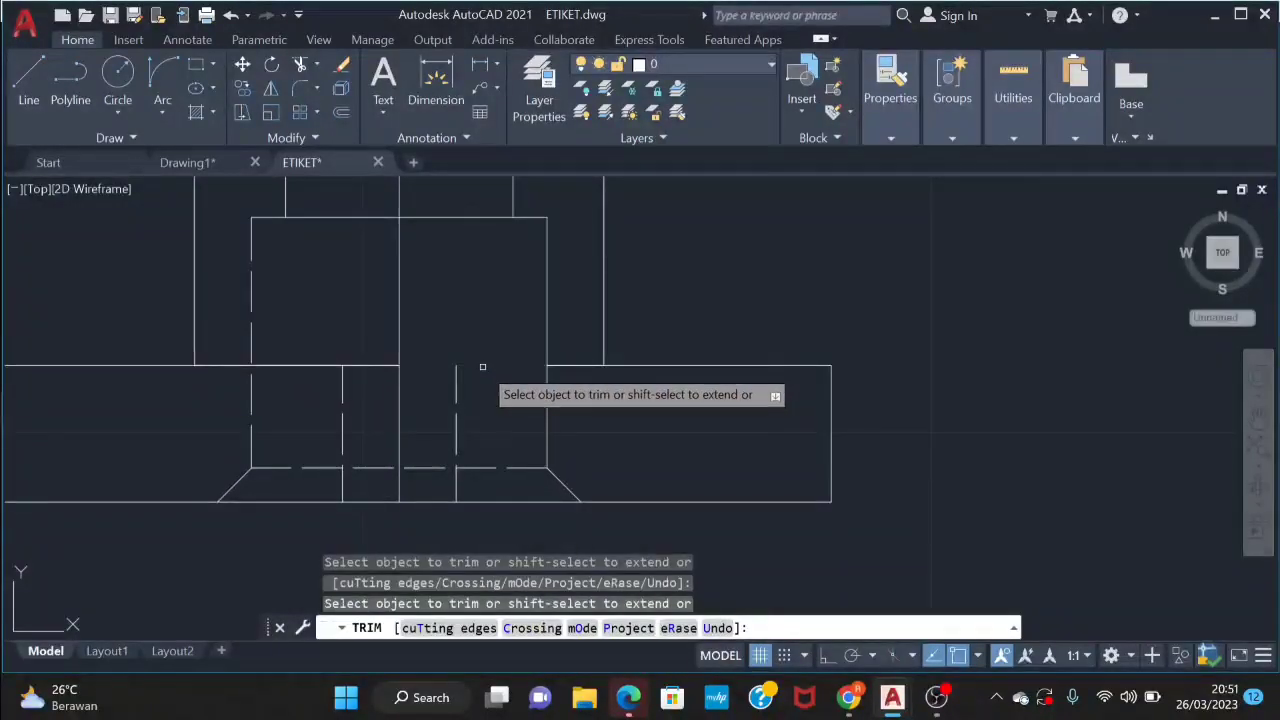
pyautogui.press('Escape')
# Redraw the edge beneath the hub as a new line spanning the gap
pyautogui.write('l')
pyautogui.press('Return')
pyautogui.click(400, 366)
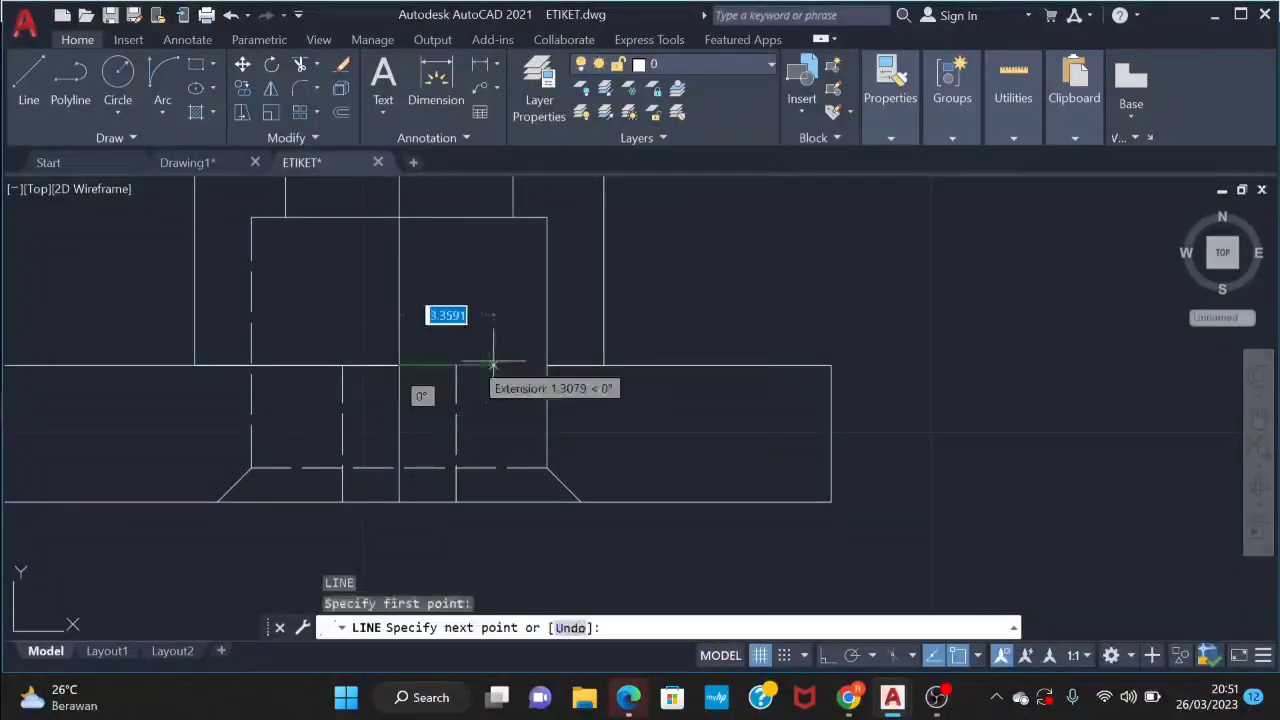
pyautogui.click(547, 366)
pyautogui.press('Escape')
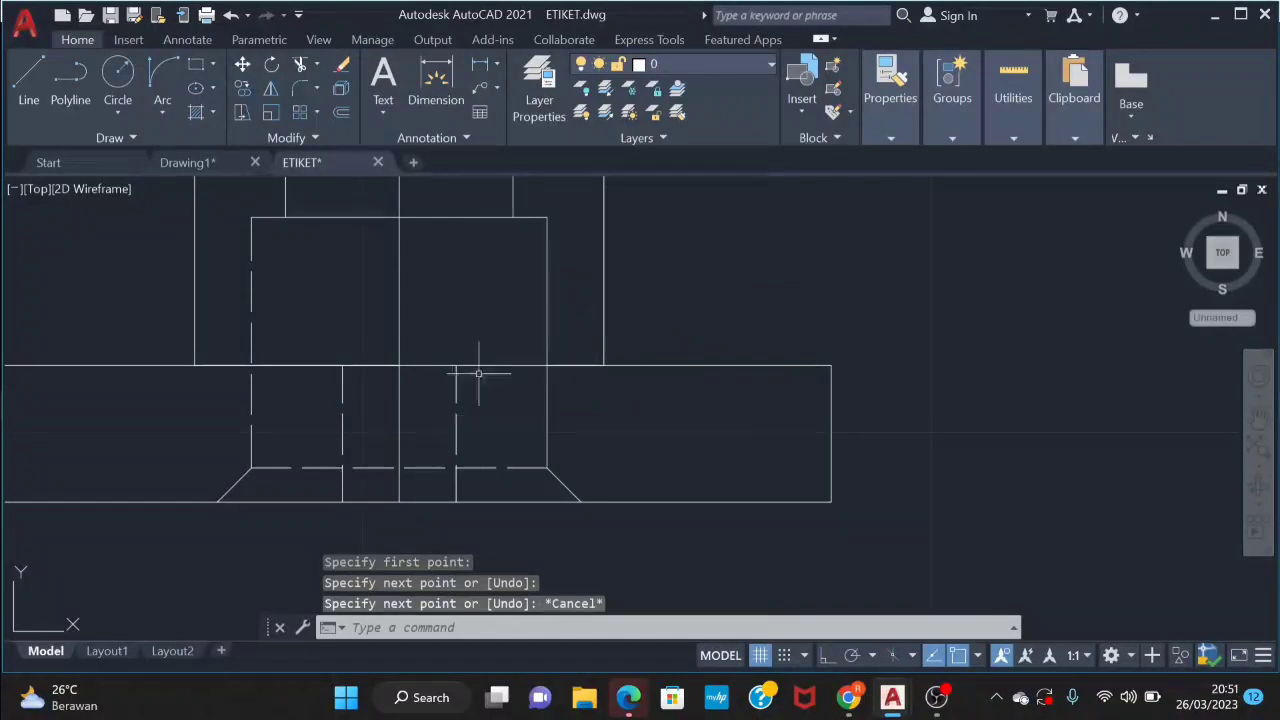
# Give the new line the dashed ACAD_ISO02W100 linetype
pyautogui.click(478, 373)
pyautogui.click(490, 366)
pyautogui.click(482, 366)
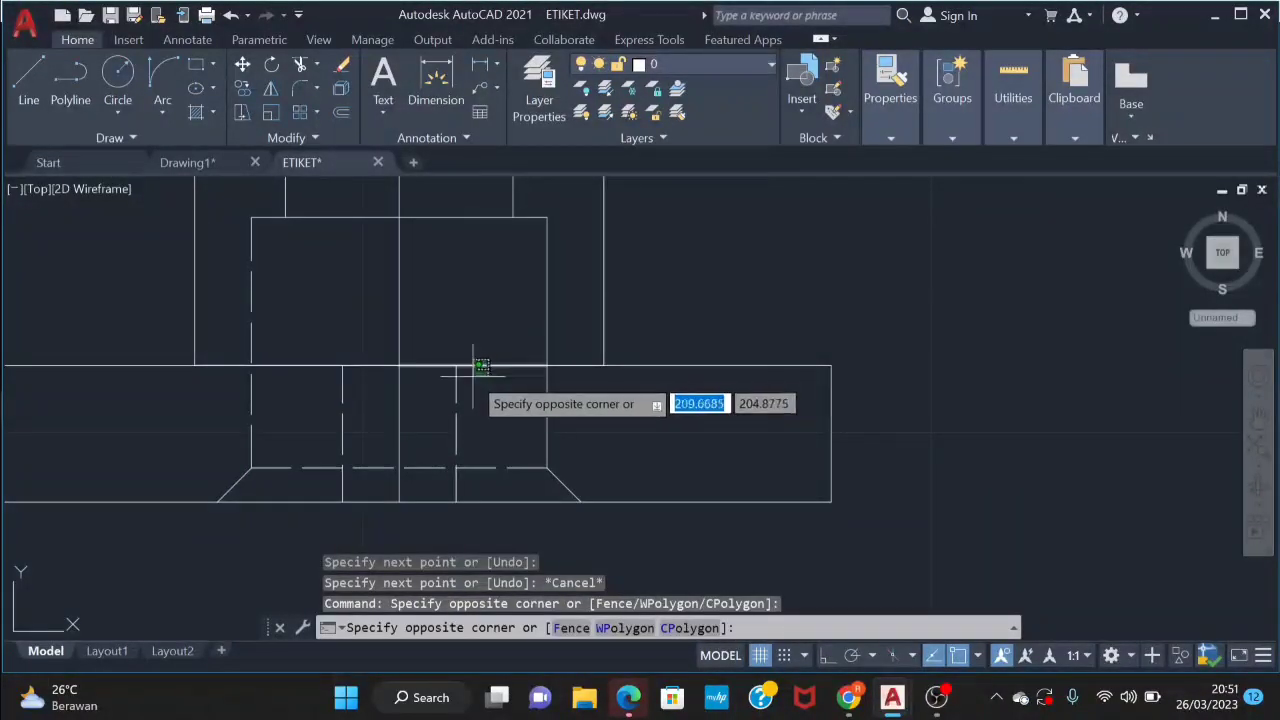
pyautogui.click(472, 377)
pyautogui.click(905, 138)
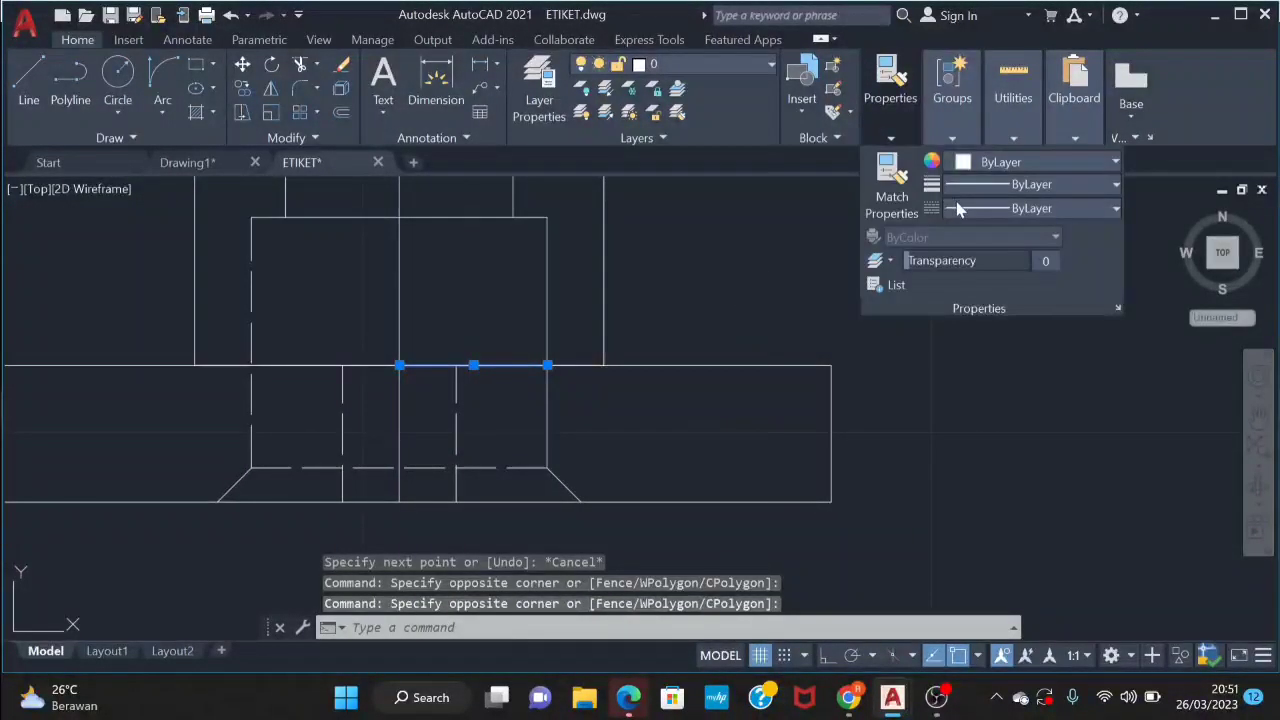
pyautogui.click(957, 208)
pyautogui.click(1012, 289)
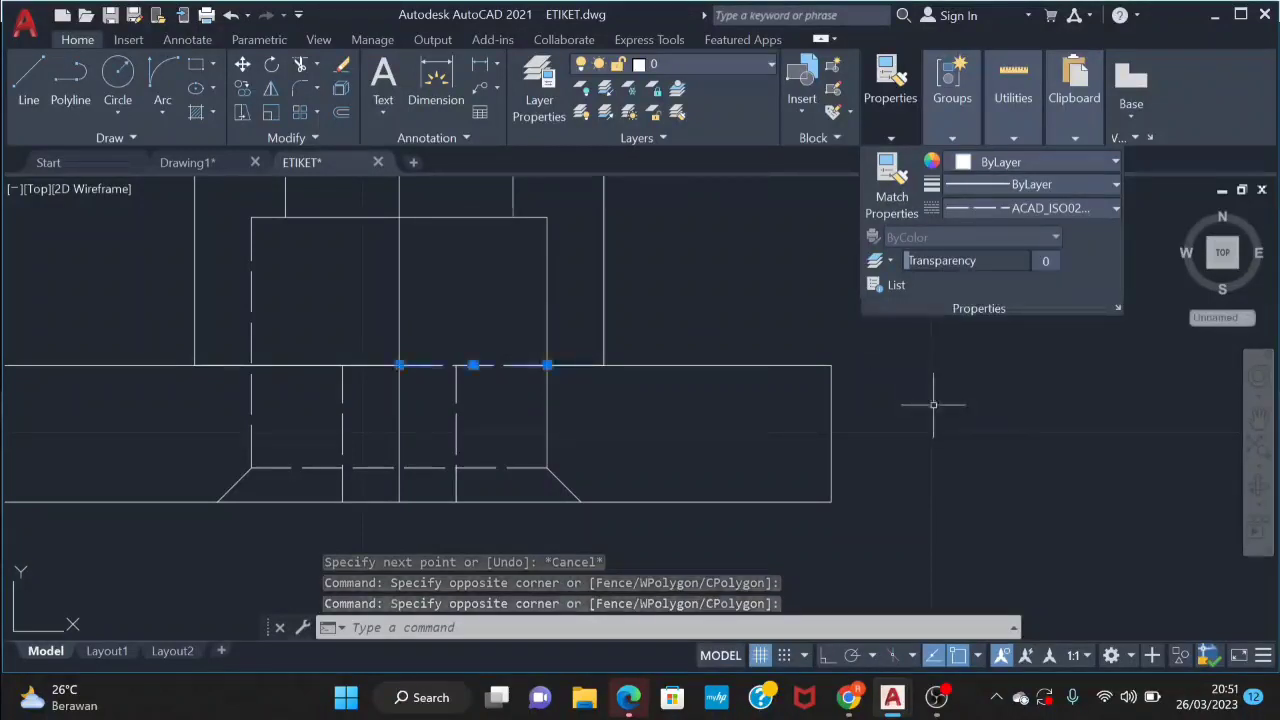
pyautogui.press('Escape')
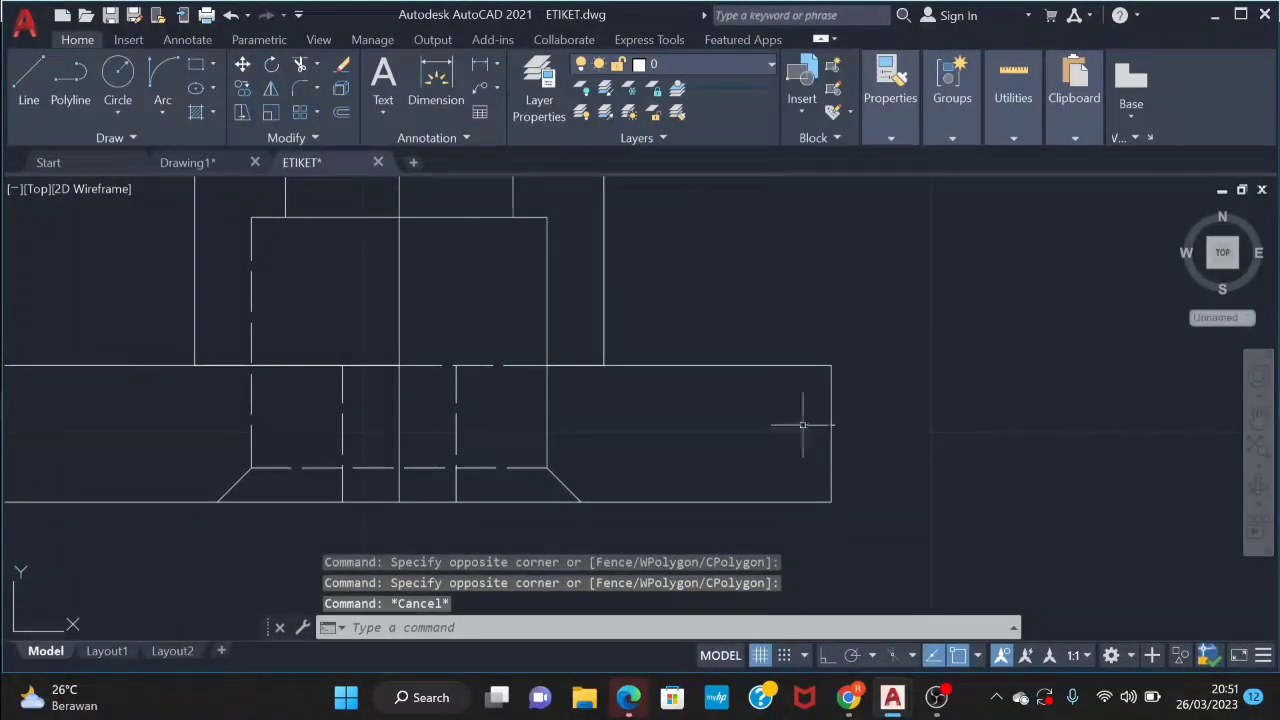
# Trim the right-hand piece of the lower dashed line in the top view's flange
pyautogui.write('tr')
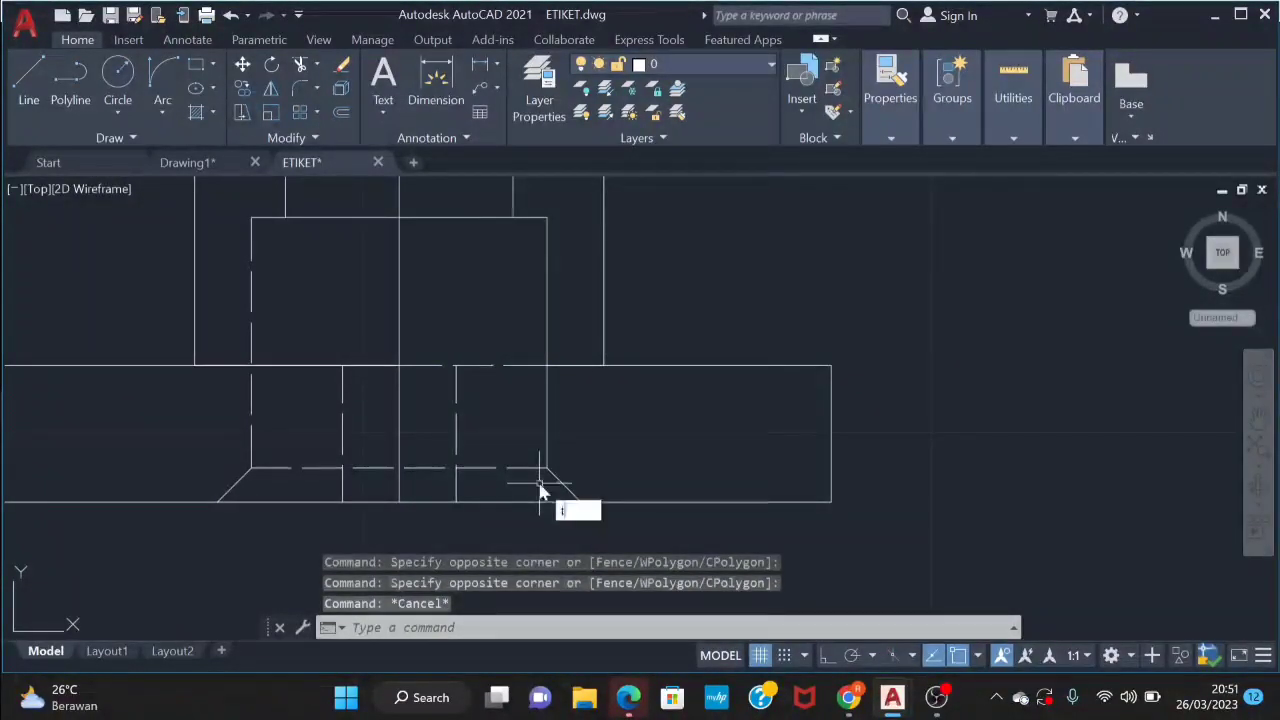
pyautogui.press('Return')
pyautogui.click(470, 467)
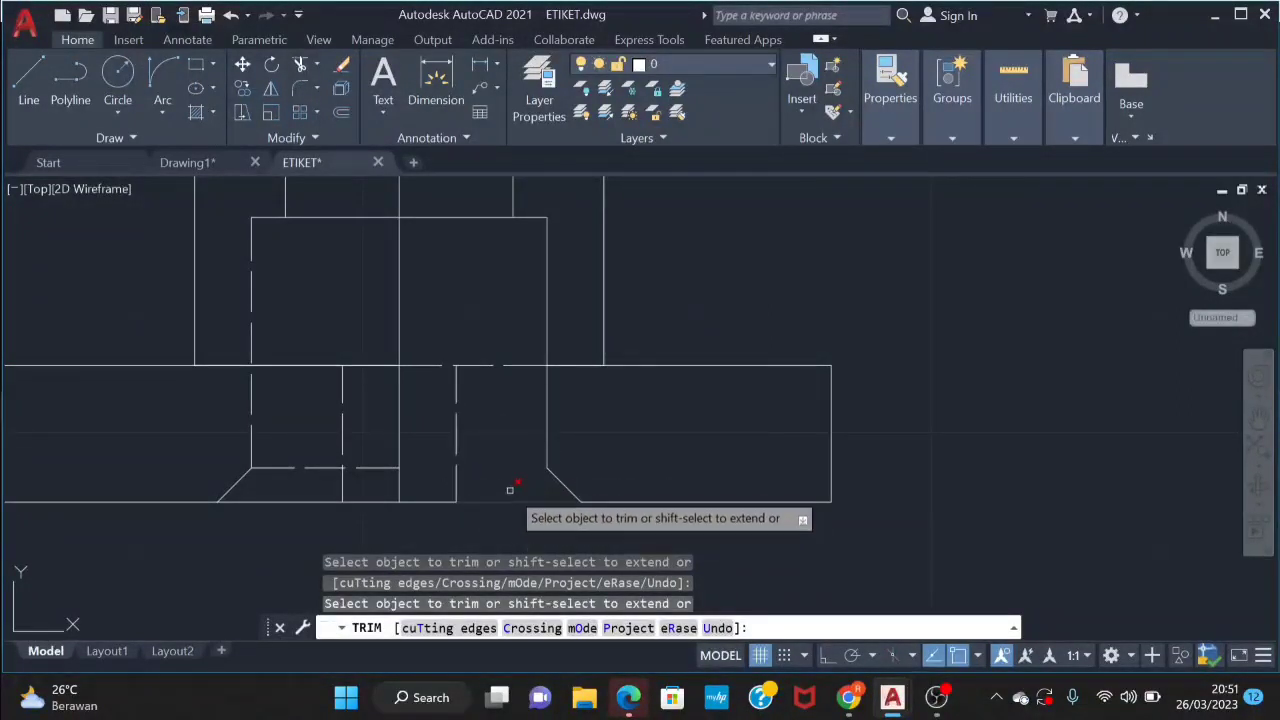
pyautogui.press('Escape')
# Zoom out and pan so the whole drawing sits beside the reference picture
pyautogui.scroll(-2, 510, 484)
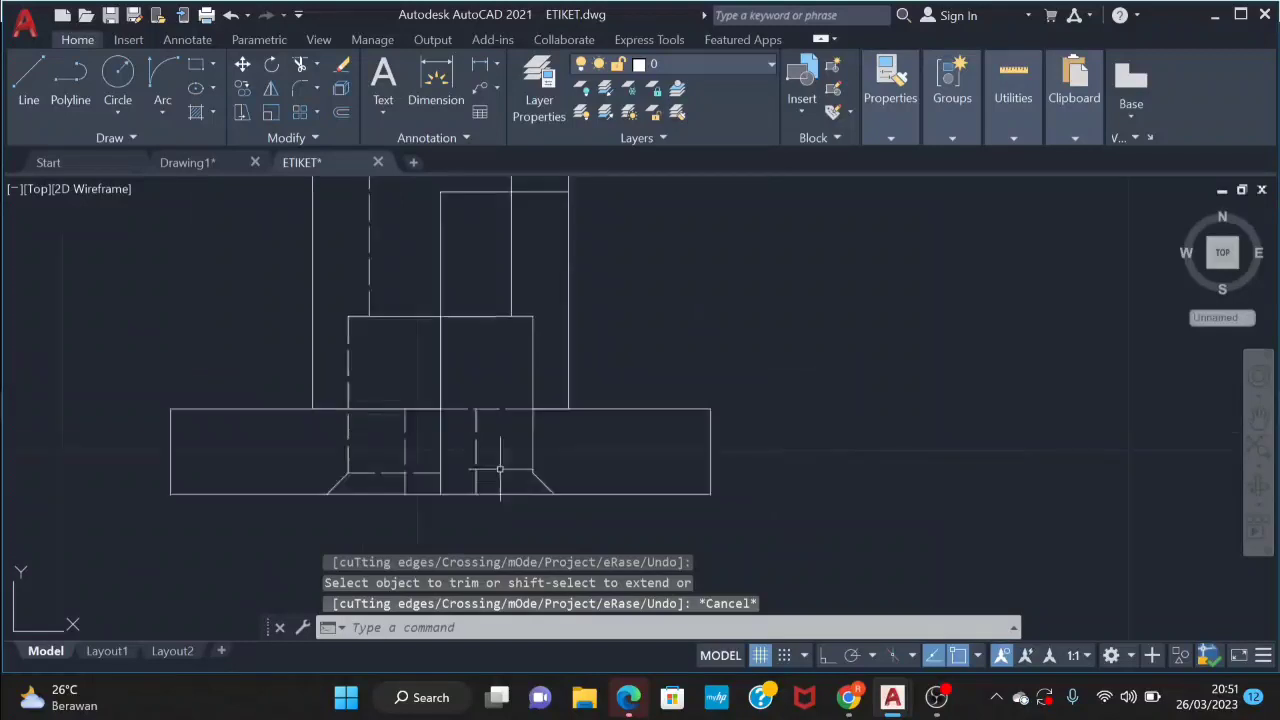
pyautogui.scroll(-2, 777, 491)
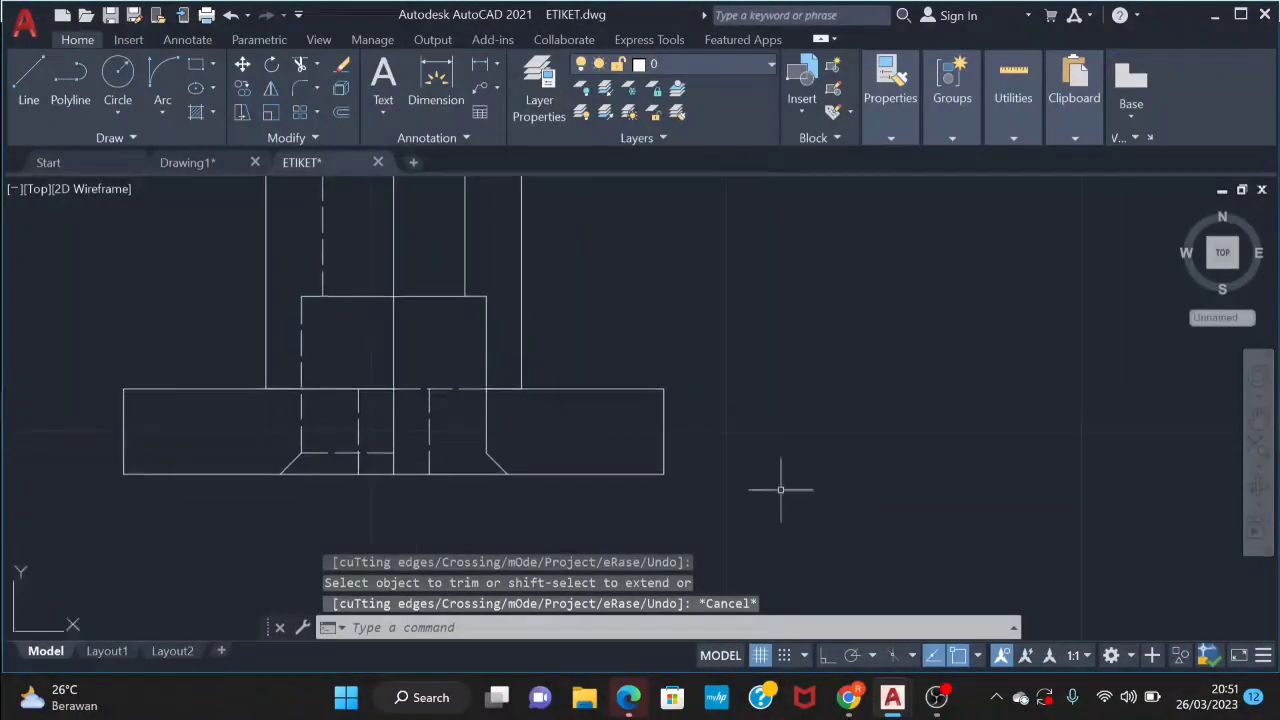
pyautogui.moveTo(791, 483); pyautogui.dragTo(623, 417, button='middle')
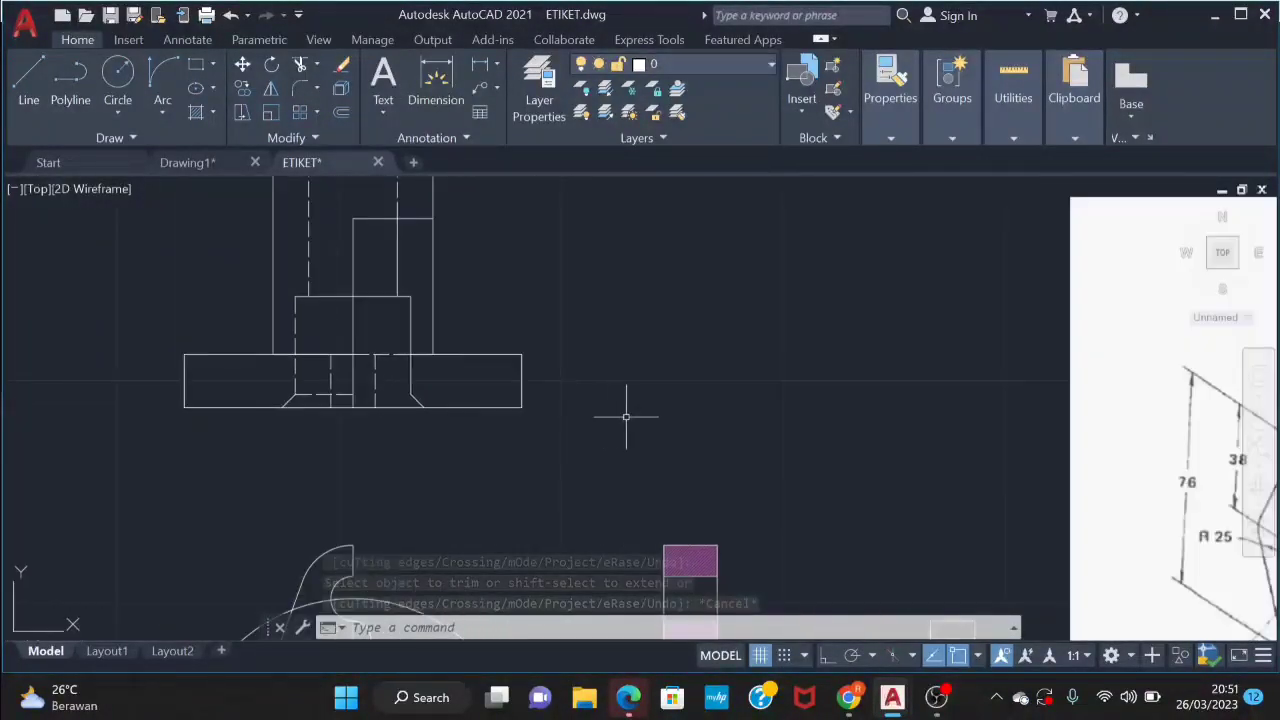
pyautogui.scroll(-2, 791, 437)
pyautogui.moveTo(791, 437); pyautogui.dragTo(593, 431, button='middle')
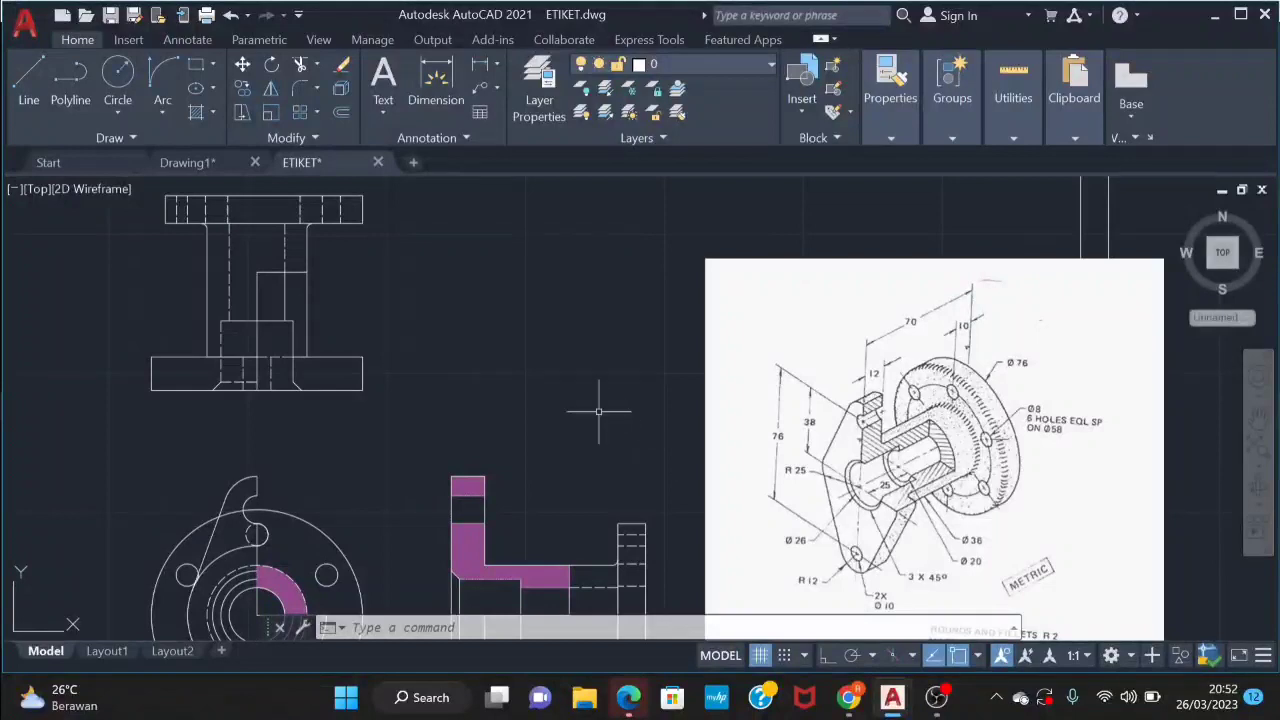
# Start trimming lines in the top view, then cancel the trim
pyautogui.scroll(-2, 464, 380)
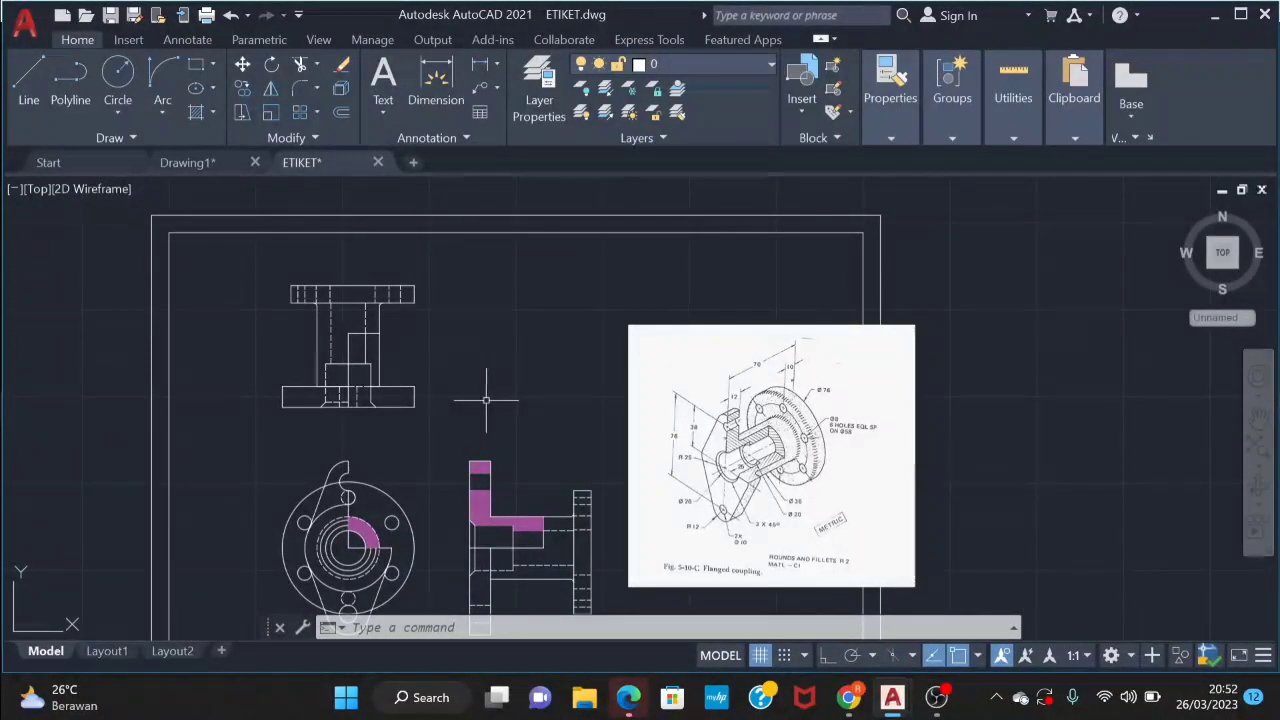
pyautogui.scroll(2, 486, 400)
pyautogui.scroll(1, 367, 407)
pyautogui.write('r')
pyautogui.press('Return')
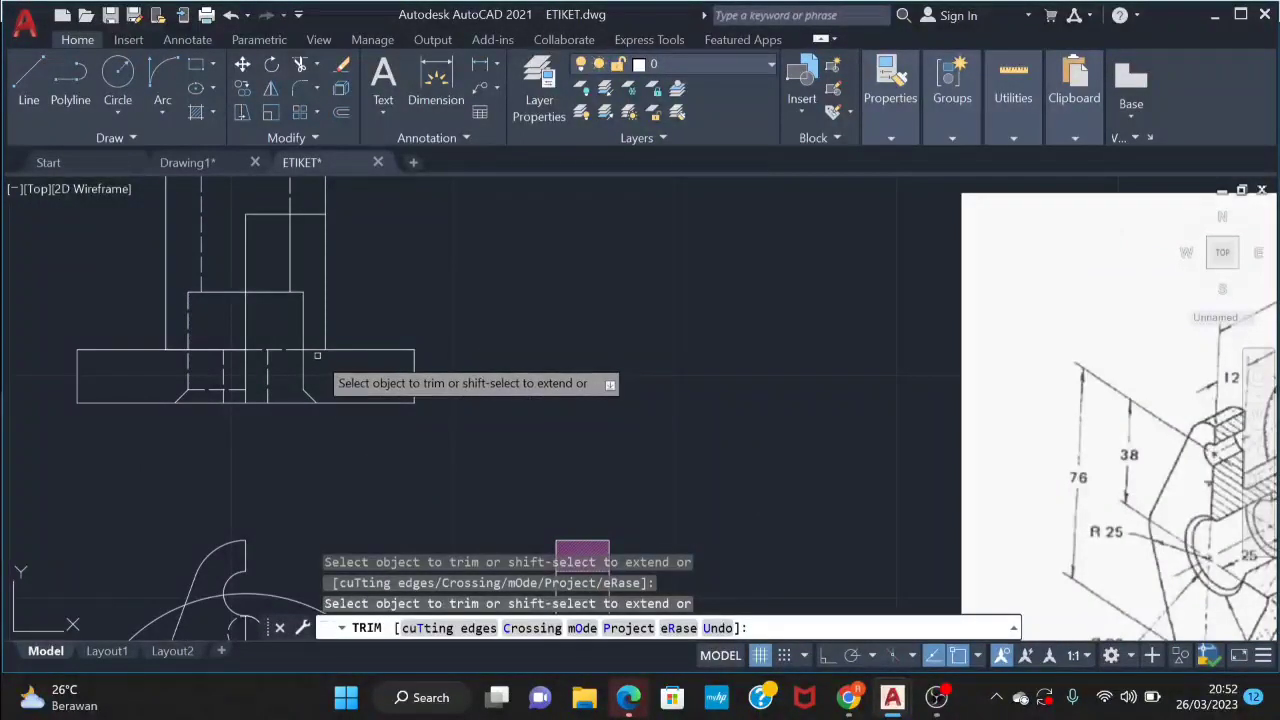
pyautogui.press('Escape')
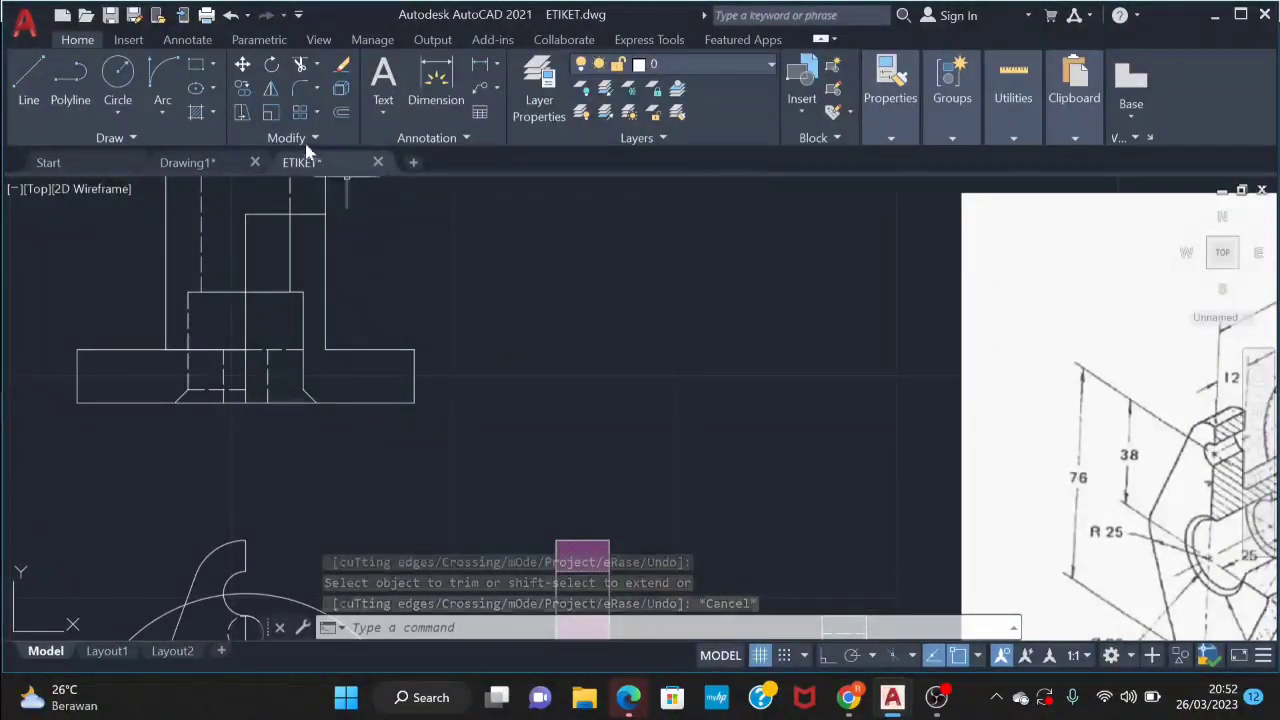
# Fill the L-shaped section of the top view with the magenta hatch
pyautogui.click(197, 115)
pyautogui.click(303, 250)
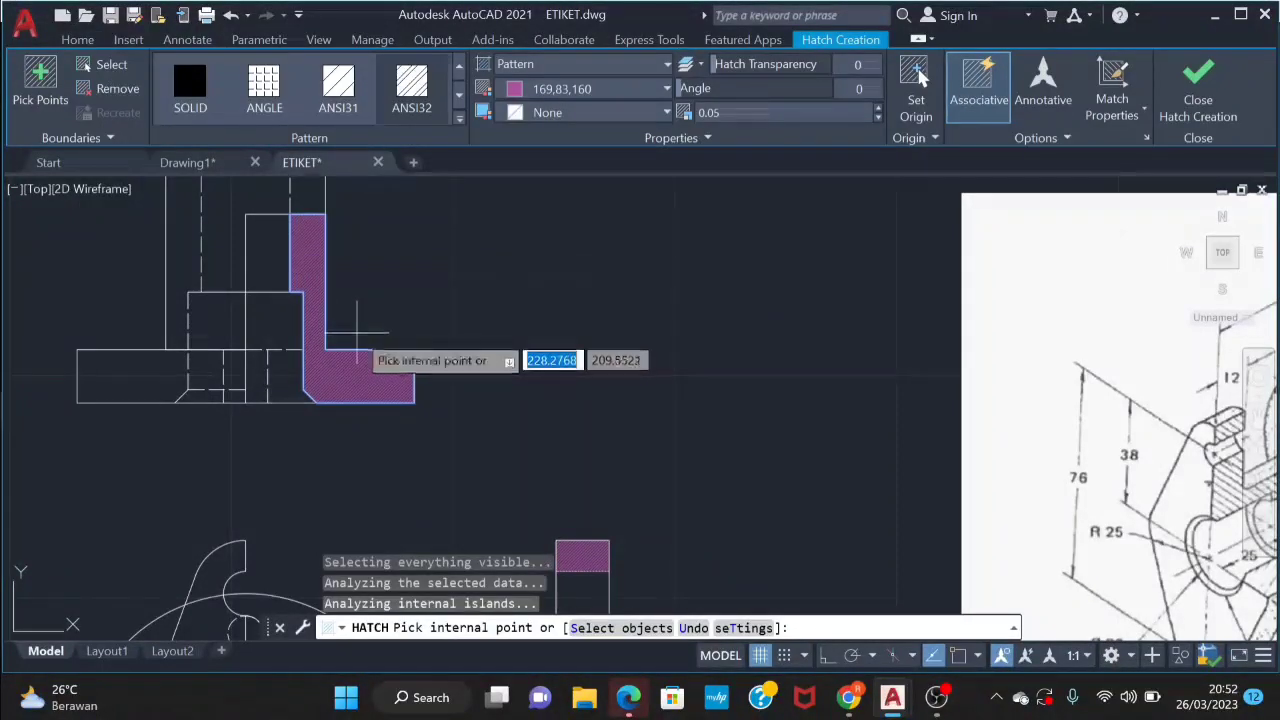
pyautogui.press('Escape')
pyautogui.scroll(-2, 370, 342)
pyautogui.scroll(-2, 403, 347)
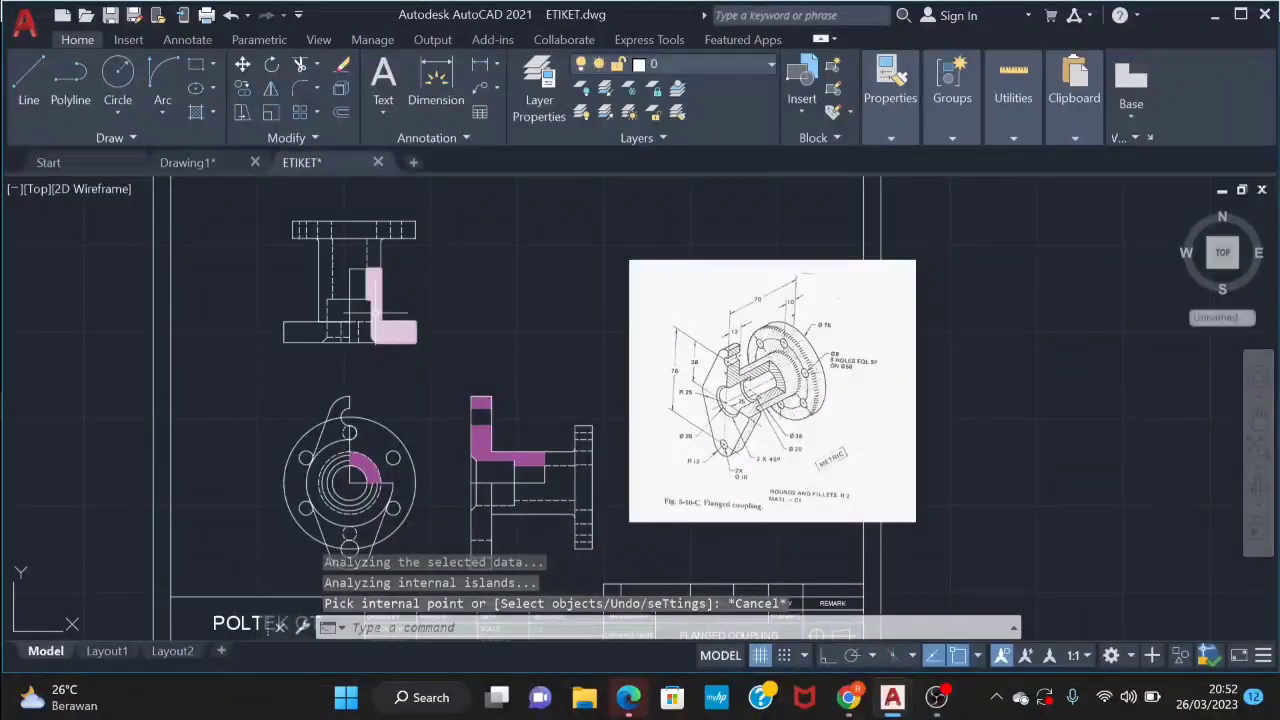
pyautogui.scroll(2, 392, 325)
pyautogui.rightClick(431, 325)
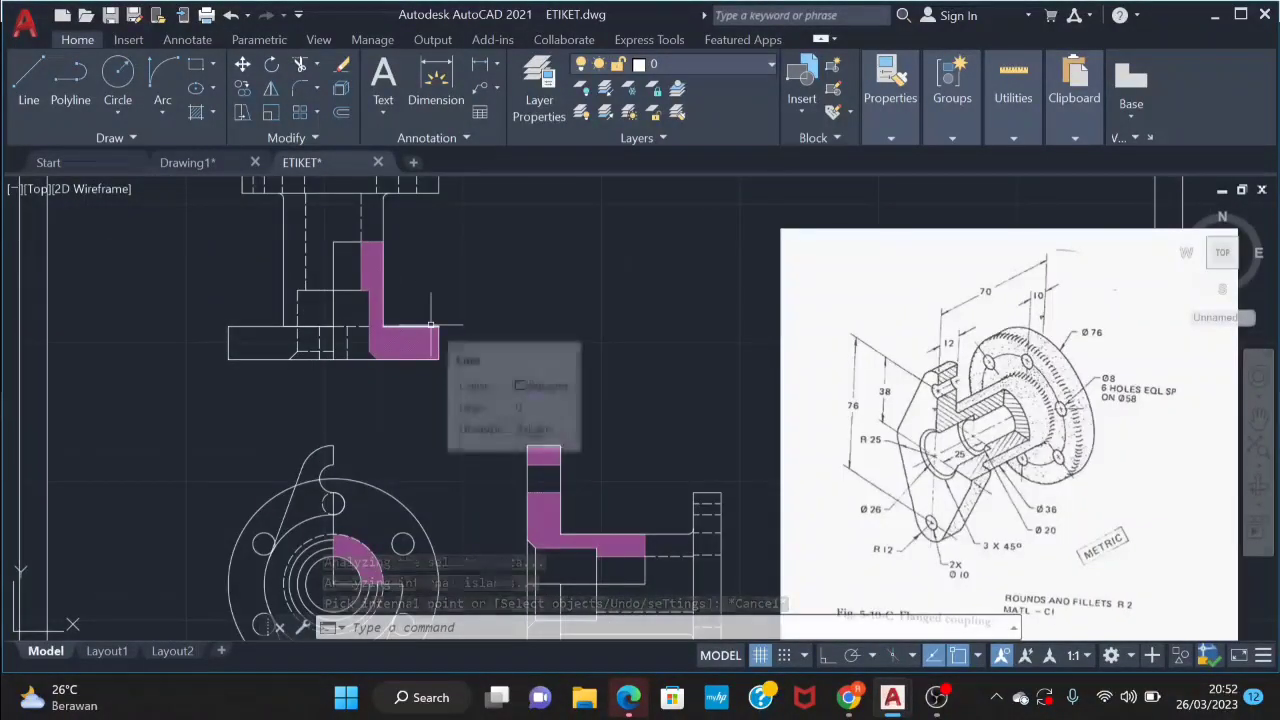
pyautogui.press('Escape')
# Window-select all the orthographic views, with the title block brought into view
pyautogui.scroll(-1, 439, 326)
pyautogui.scroll(-1, 432, 332)
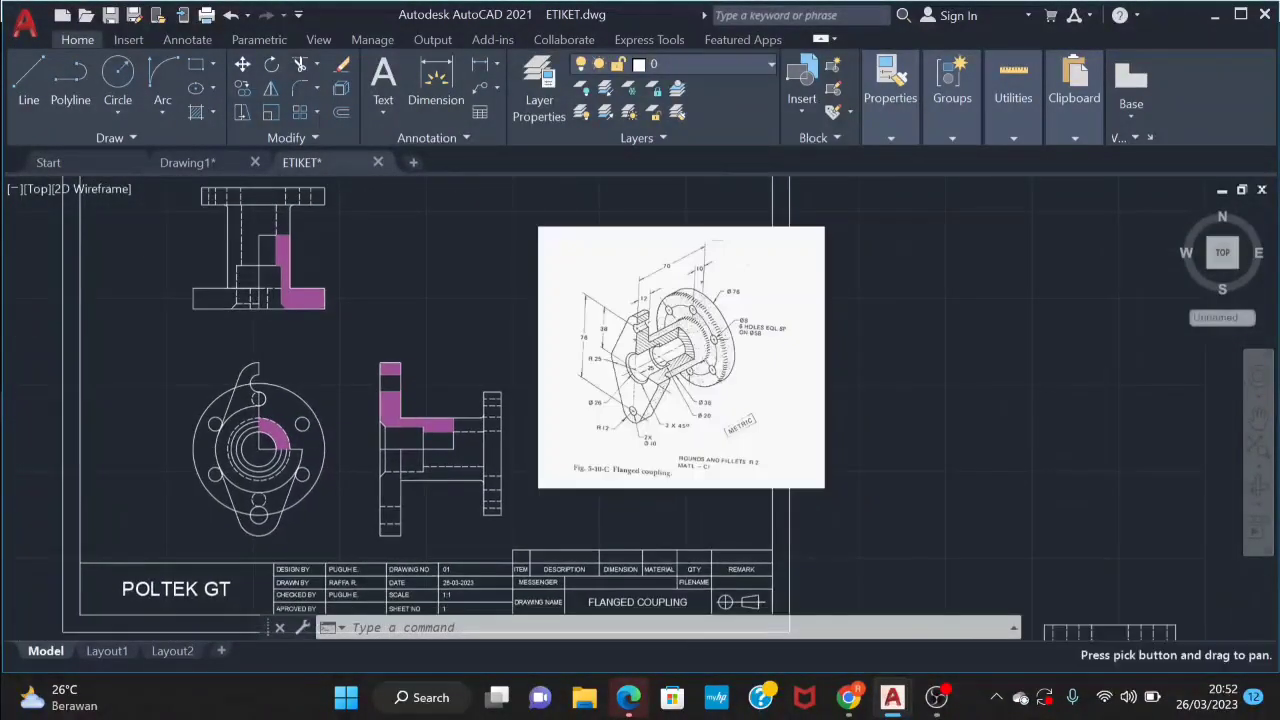
pyautogui.scroll(-1, 428, 337)
pyautogui.click(570, 561)
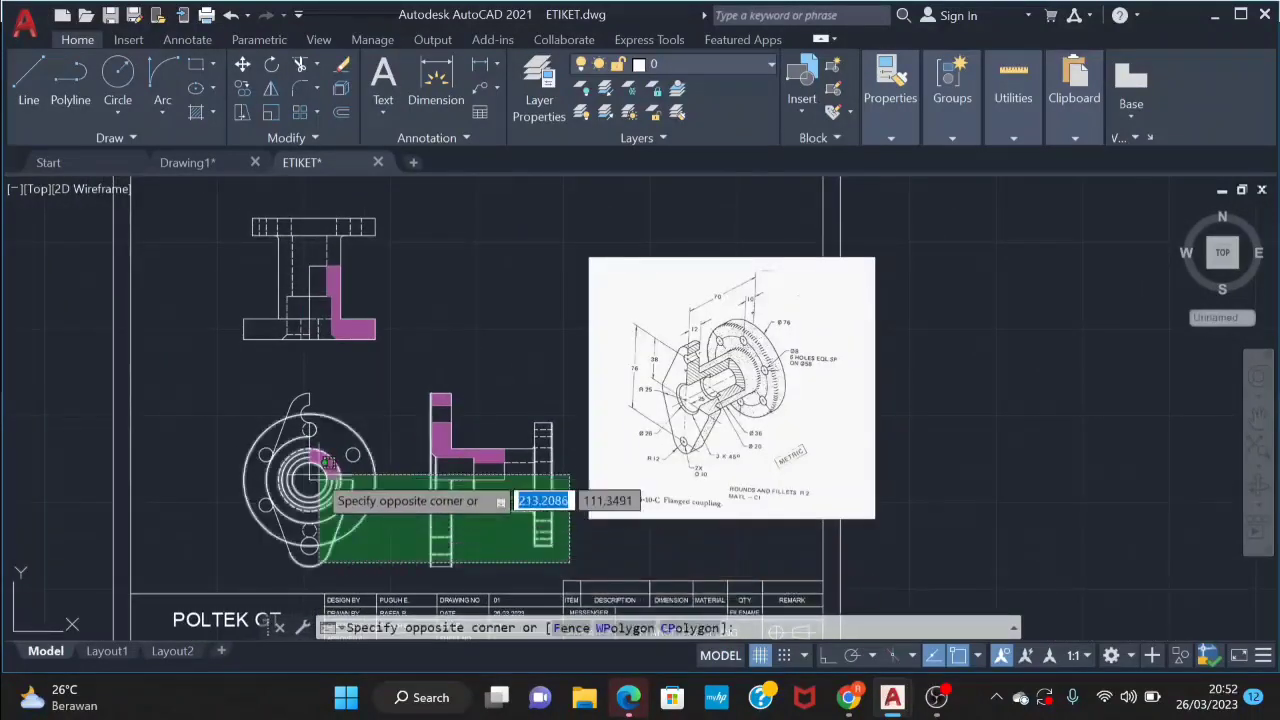
pyautogui.click(180, 192)
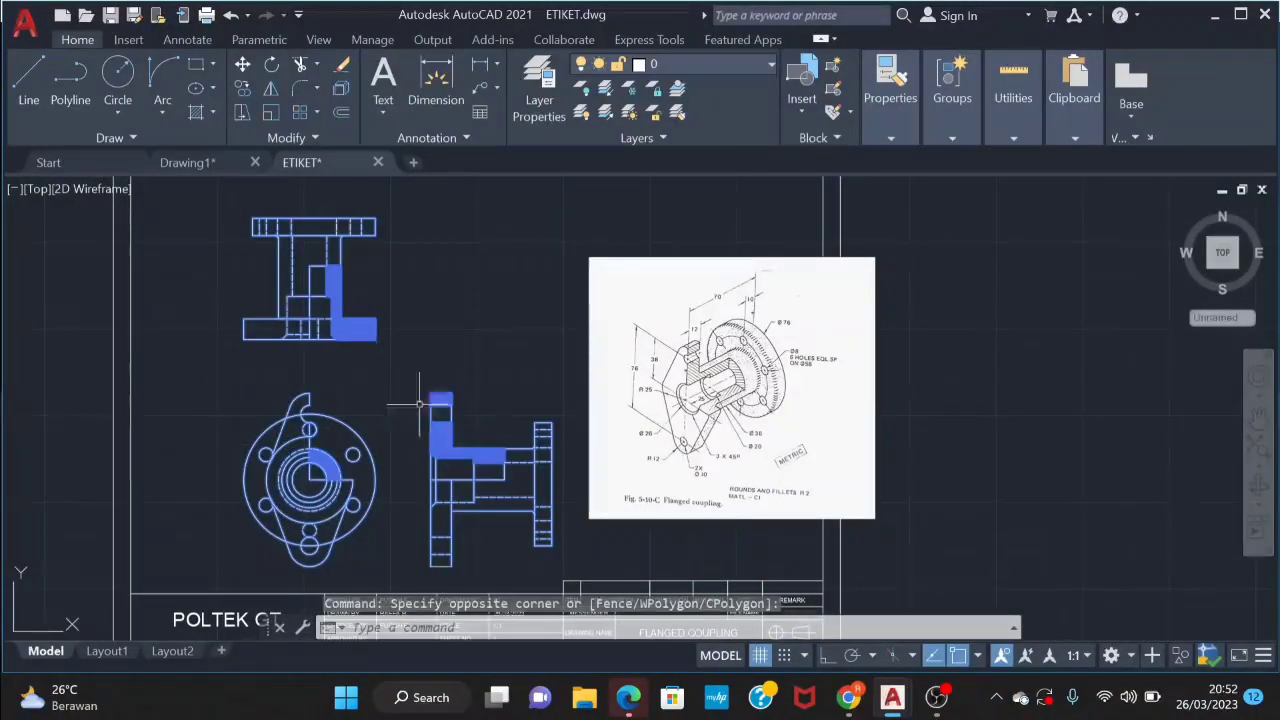
pyautogui.press('Escape')
pyautogui.scroll(-1, 481, 422)
pyautogui.scroll(1, 500, 444)
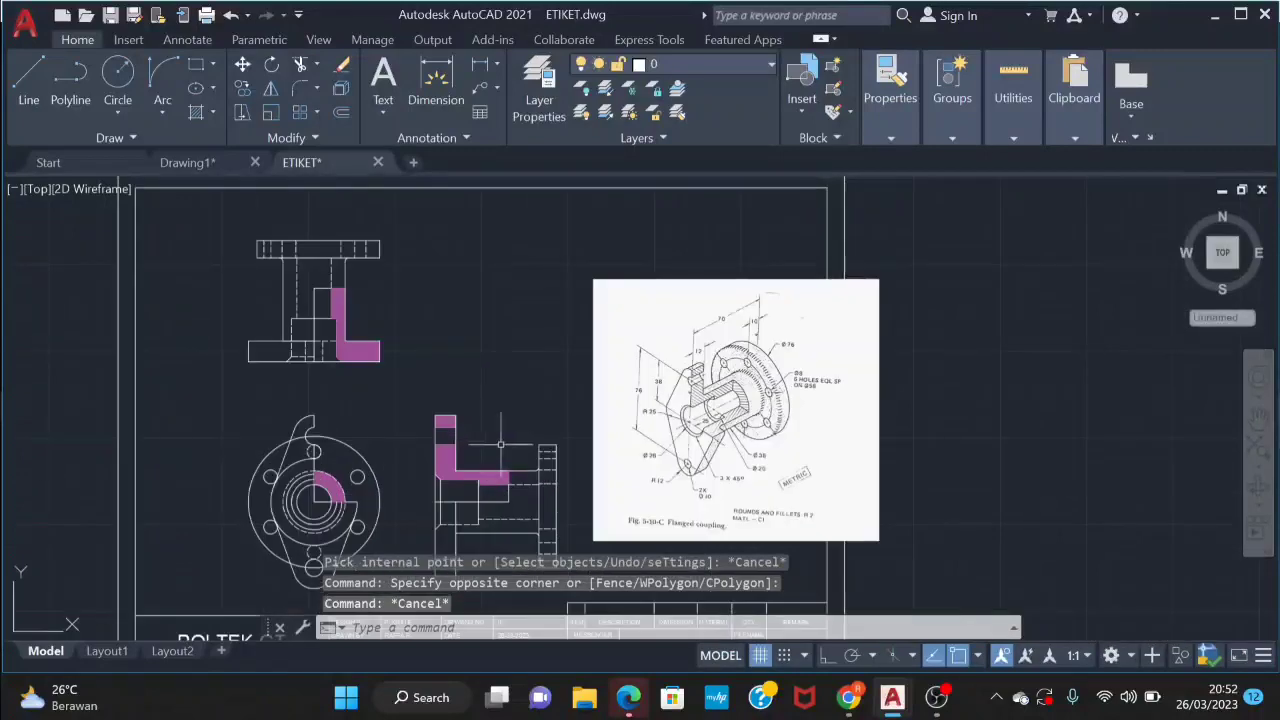
pyautogui.moveTo(500, 444); pyautogui.dragTo(496, 390, button='middle')
pyautogui.click(560, 548)
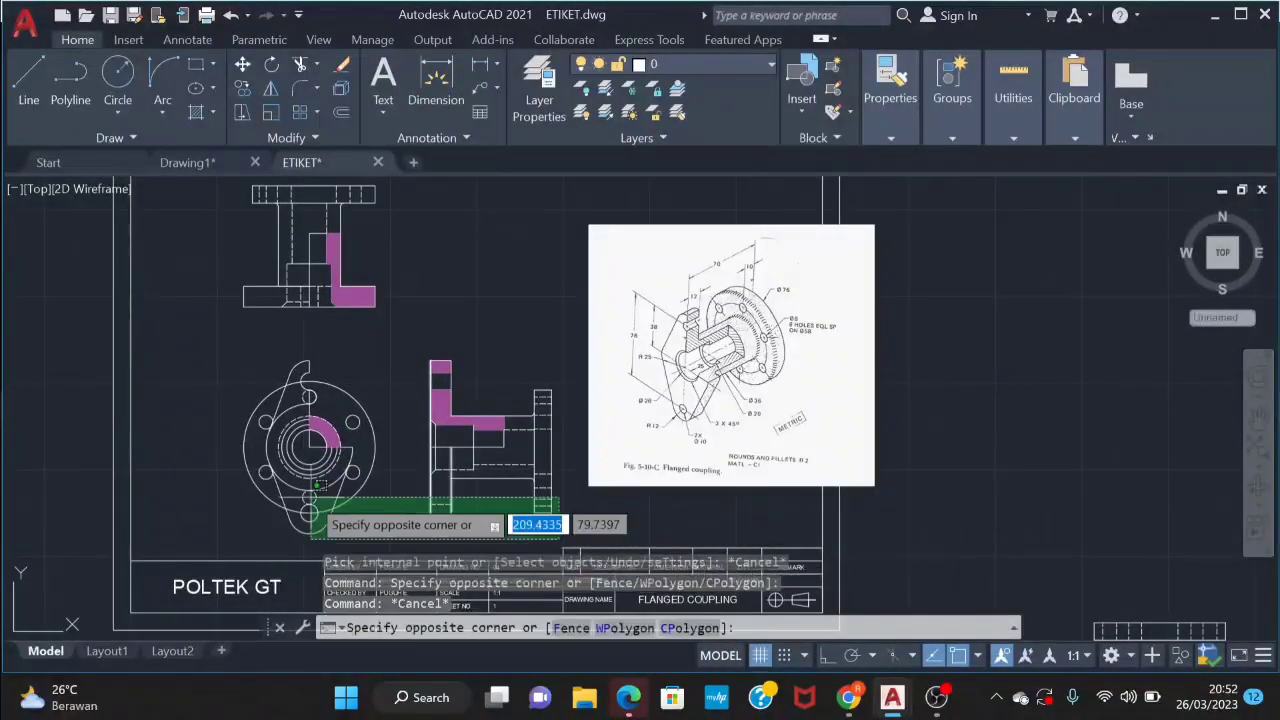
pyautogui.click(255, 253)
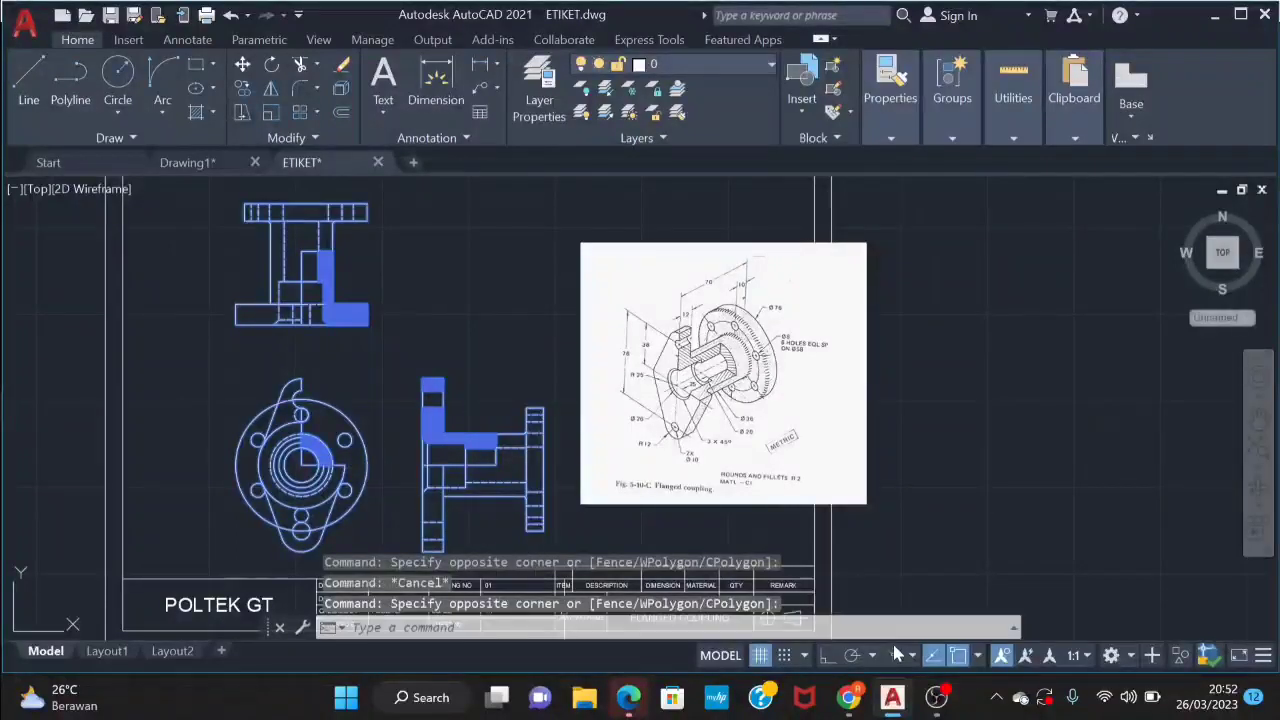
# Undo the accidental hatch that filled the whole drawing frame
pyautogui.write('h')
pyautogui.press('Return')
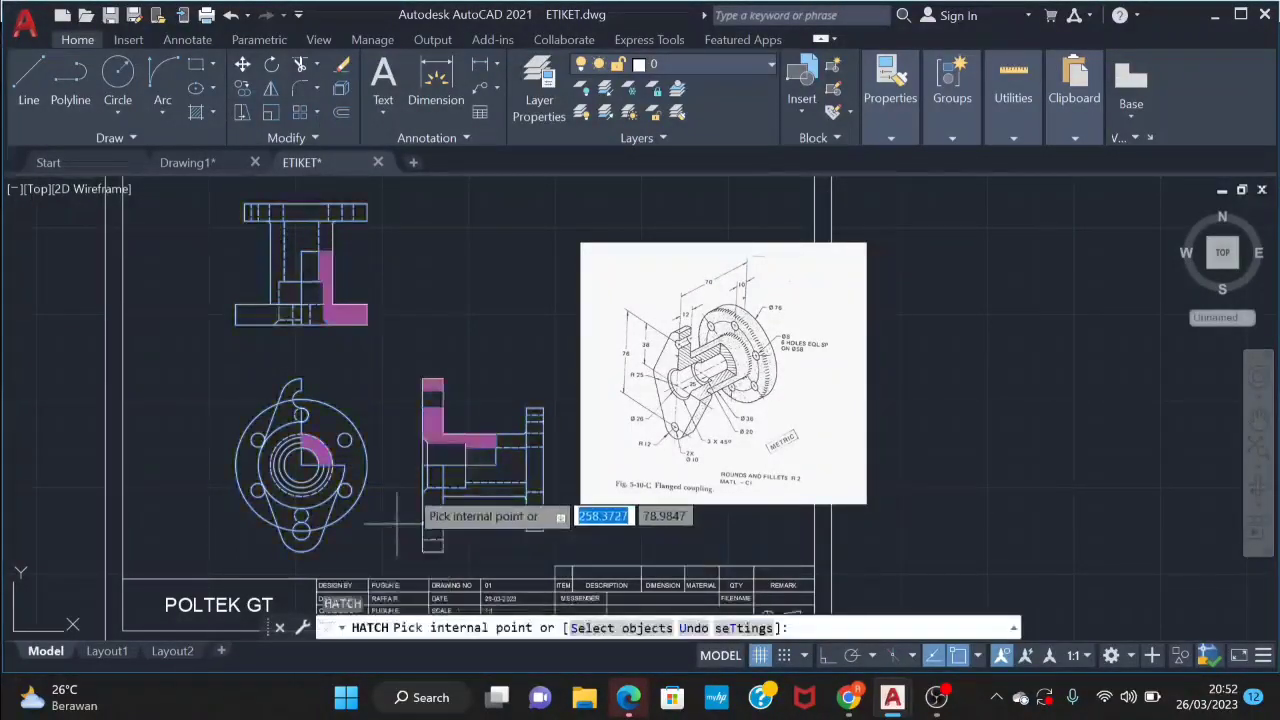
pyautogui.scroll(-2, 380, 384)
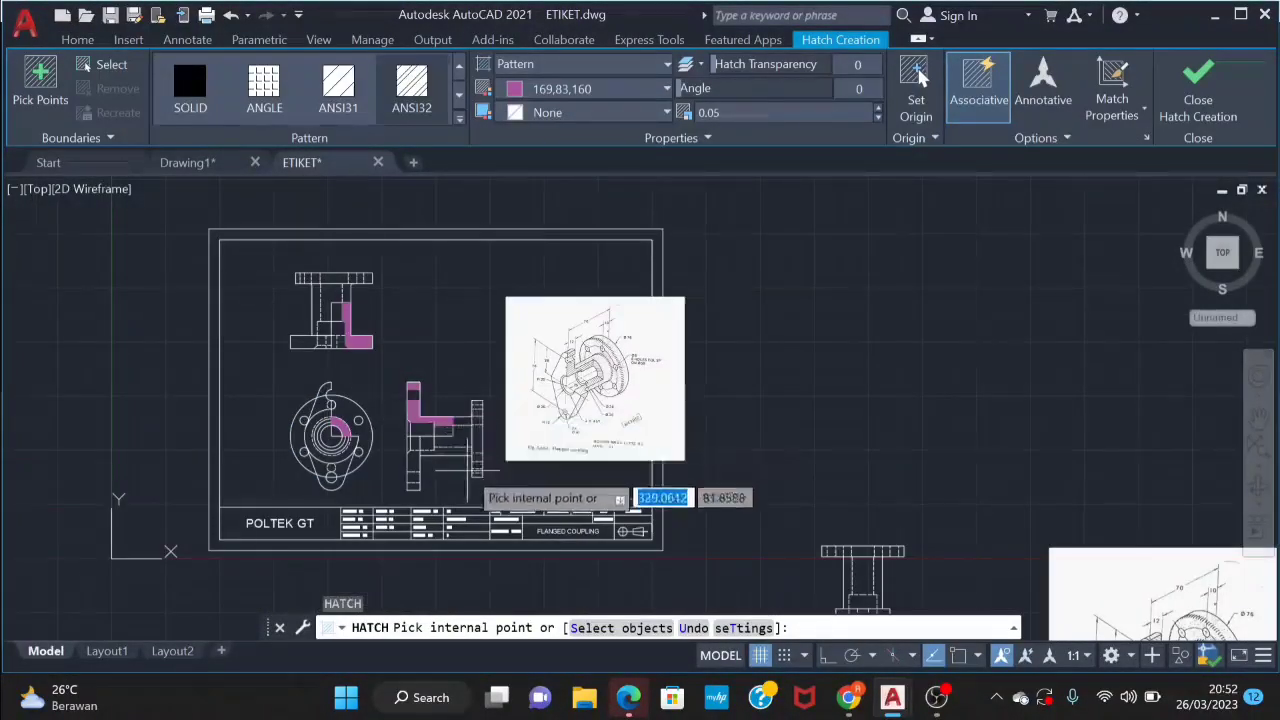
pyautogui.click(497, 477)
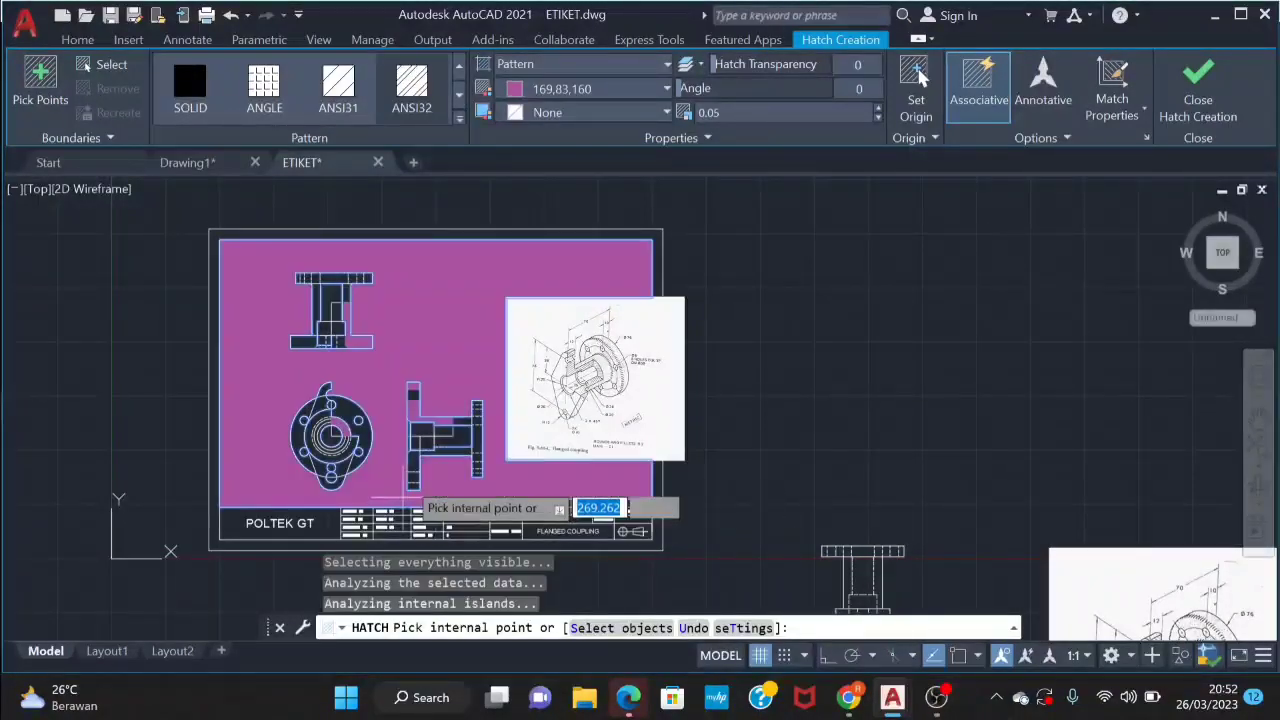
pyautogui.press('Escape')
pyautogui.hotkey('ctrl', 'z')
pyautogui.scroll(2, 455, 450)
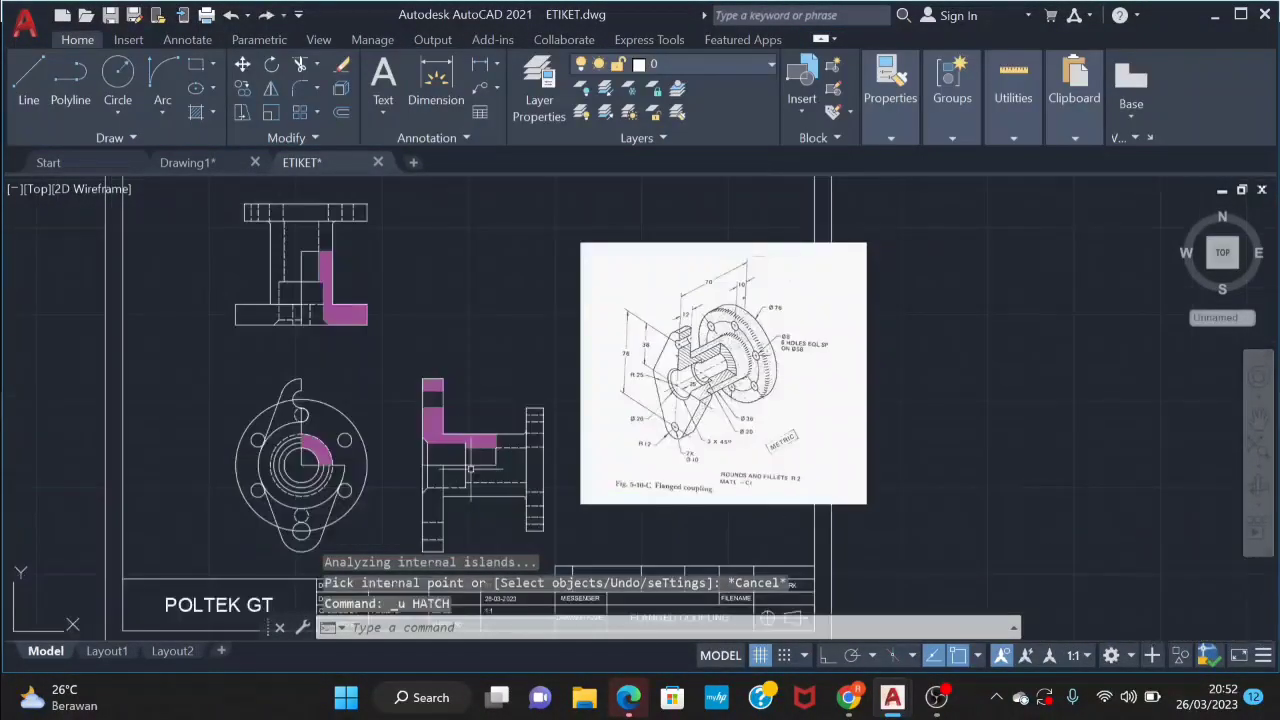
pyautogui.press('Escape')
pyautogui.press('Escape')
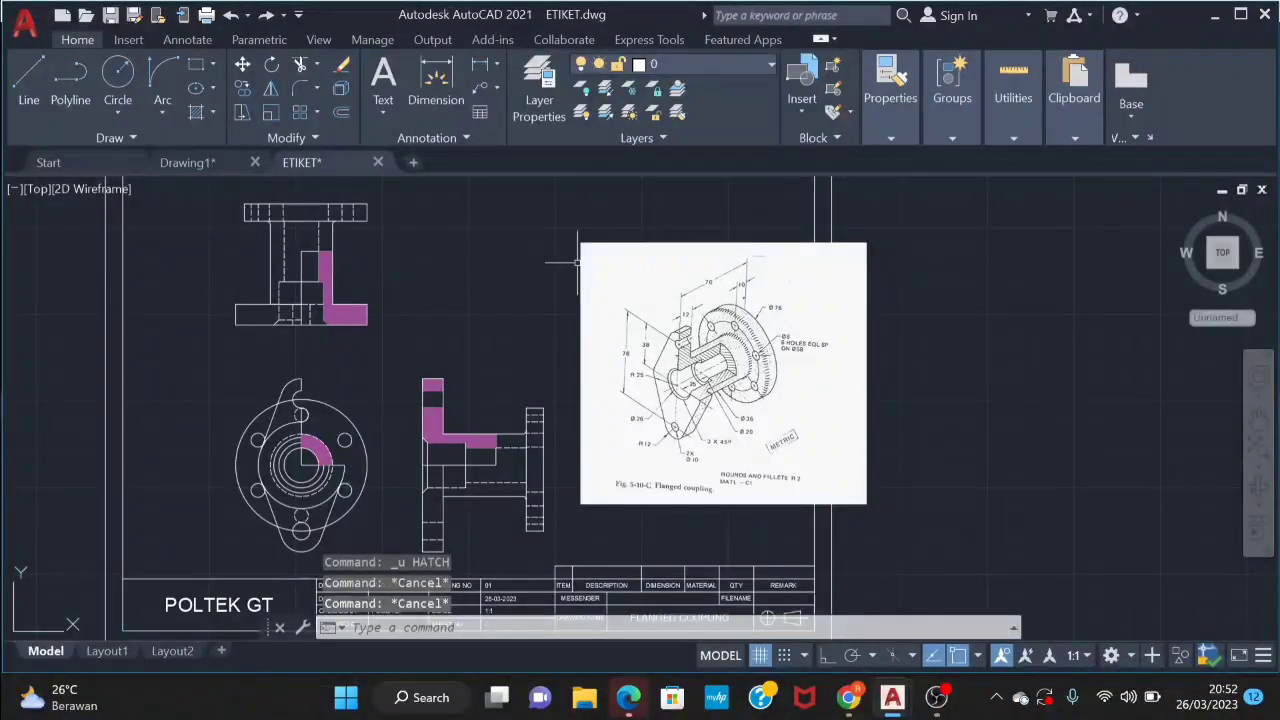
# Move the selected orthographic views to a new spot inside the frame
pyautogui.click(570, 190)
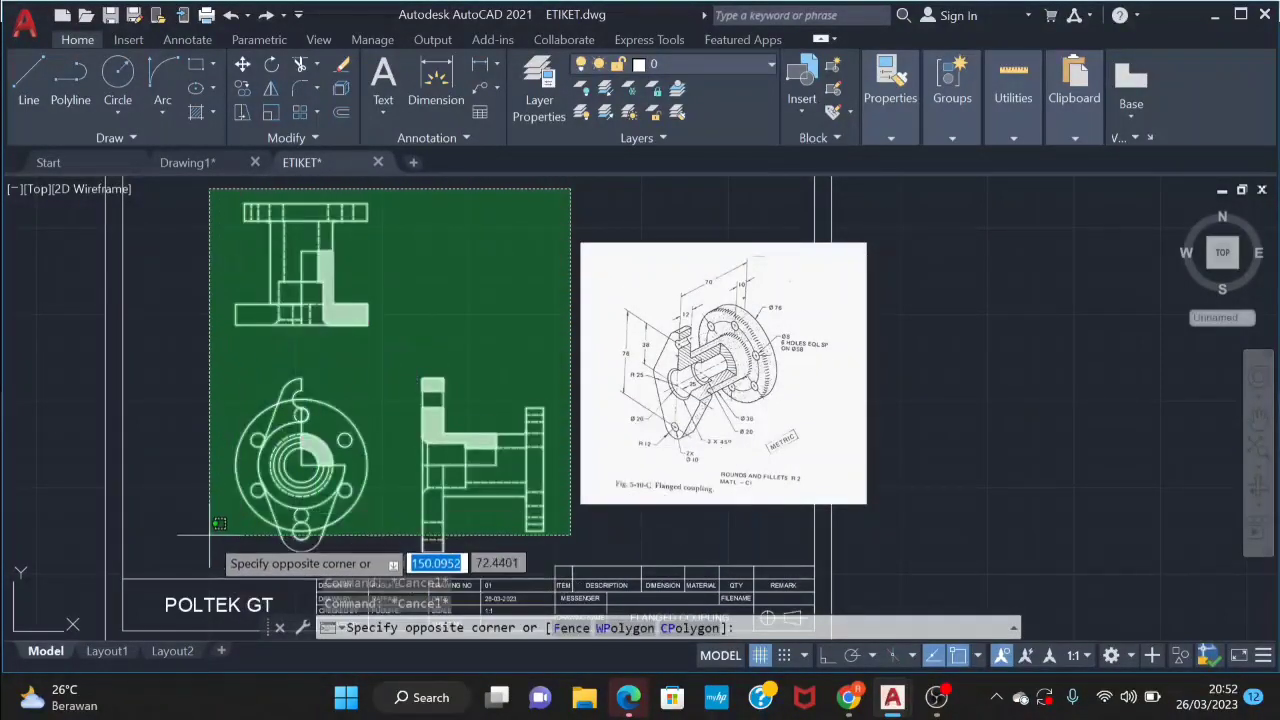
pyautogui.click(214, 548)
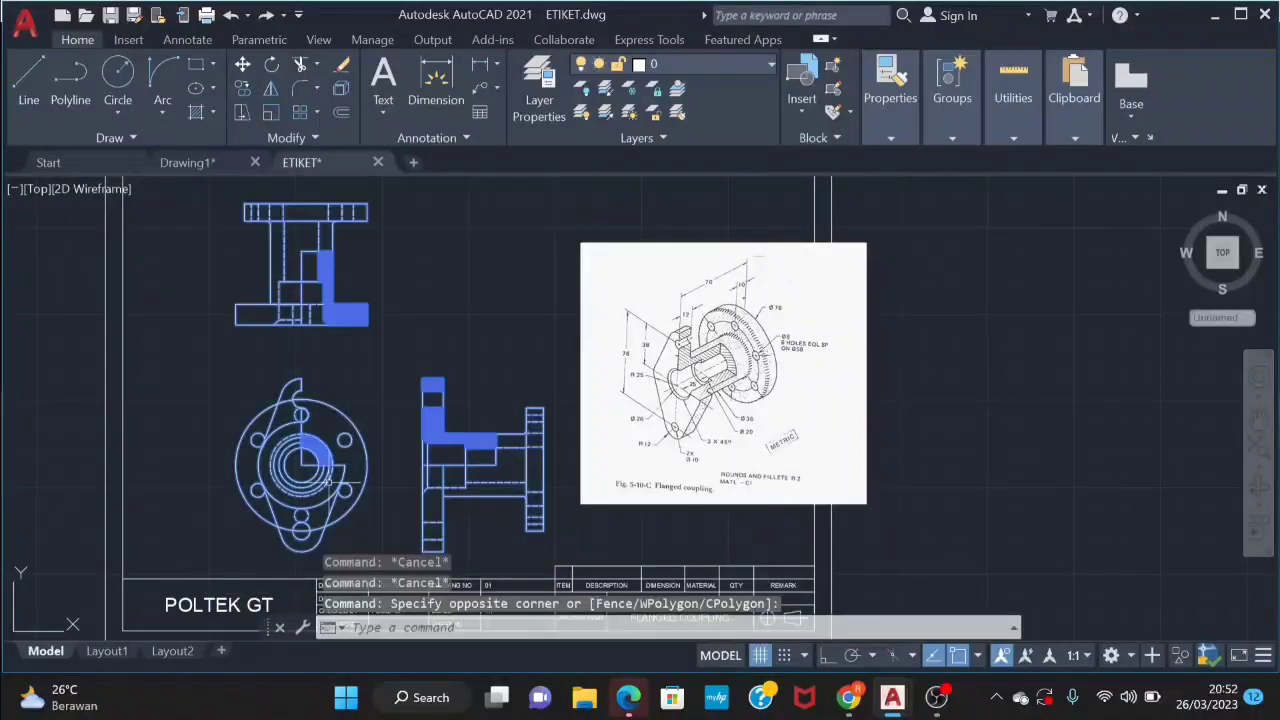
pyautogui.rightClick(332, 380)
pyautogui.click(480, 157)
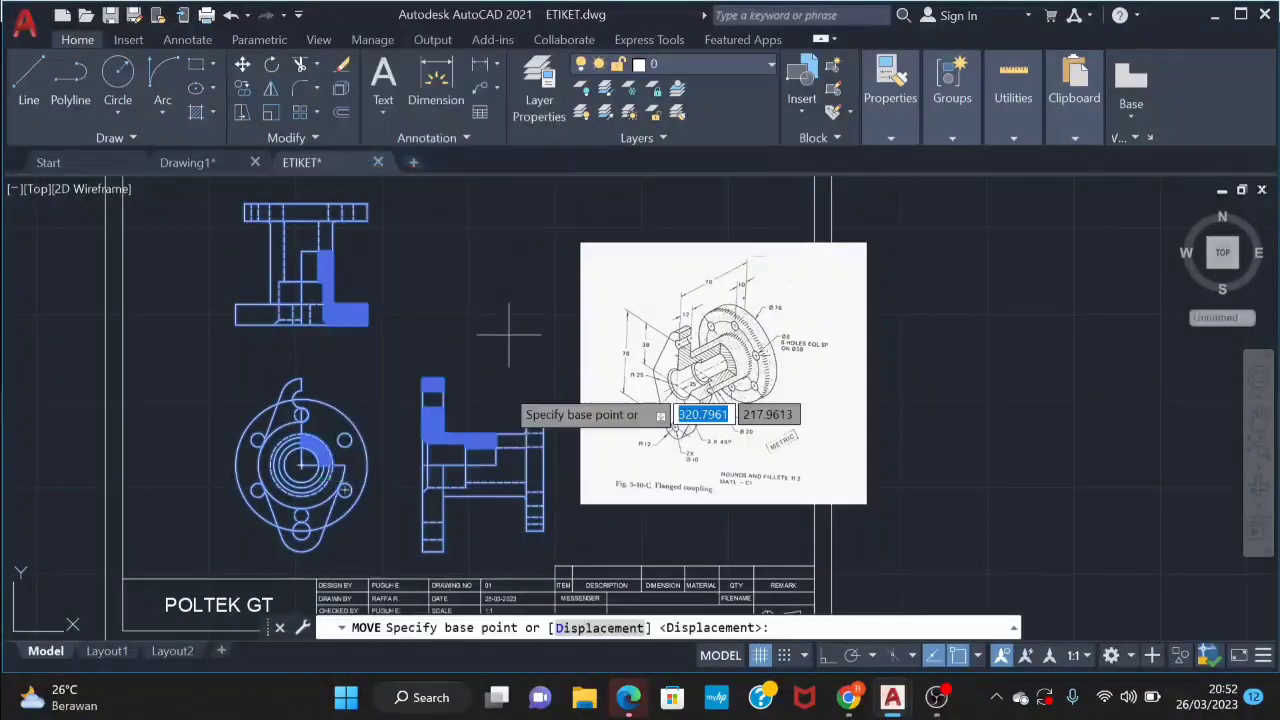
pyautogui.click(423, 540)
pyautogui.moveTo(410, 428); pyautogui.dragTo(448, 540, button='middle')
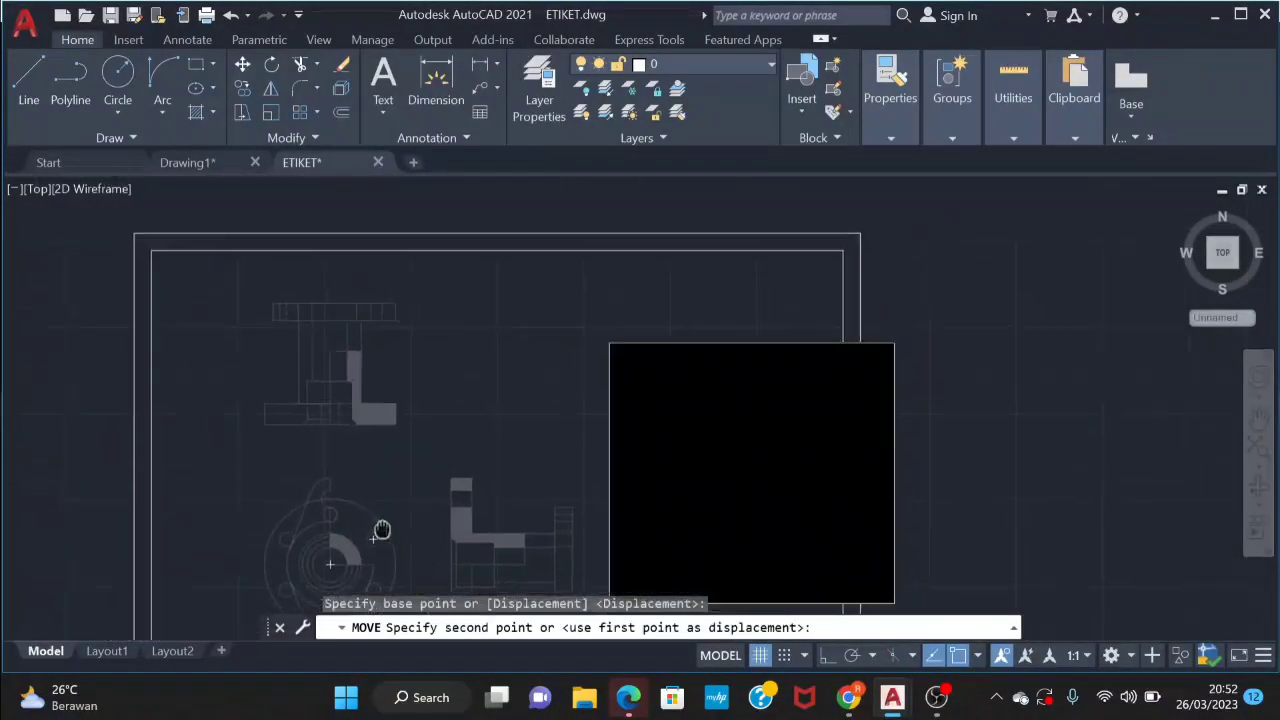
pyautogui.scroll(-2, 448, 540)
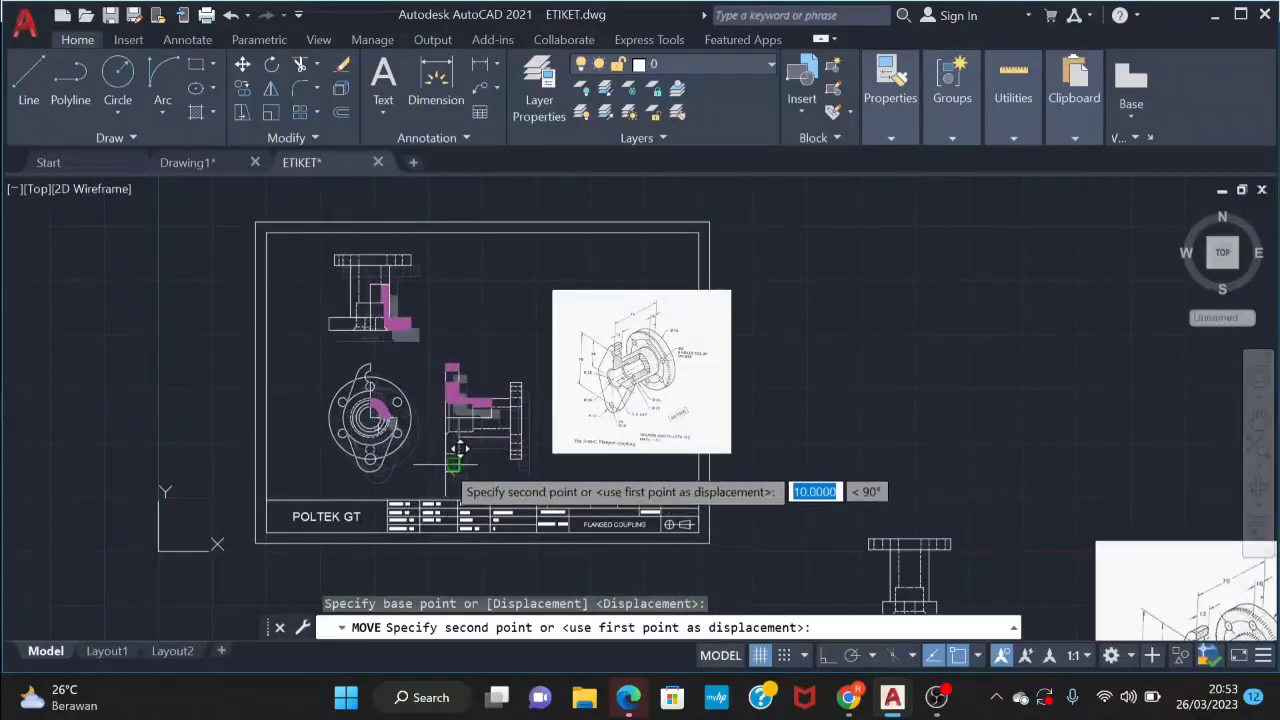
pyautogui.click(542, 433)
# Scale the reference picture down from its lower-left corner
pyautogui.click(552, 433)
pyautogui.rightClick(660, 300)
pyautogui.click(731, 286)
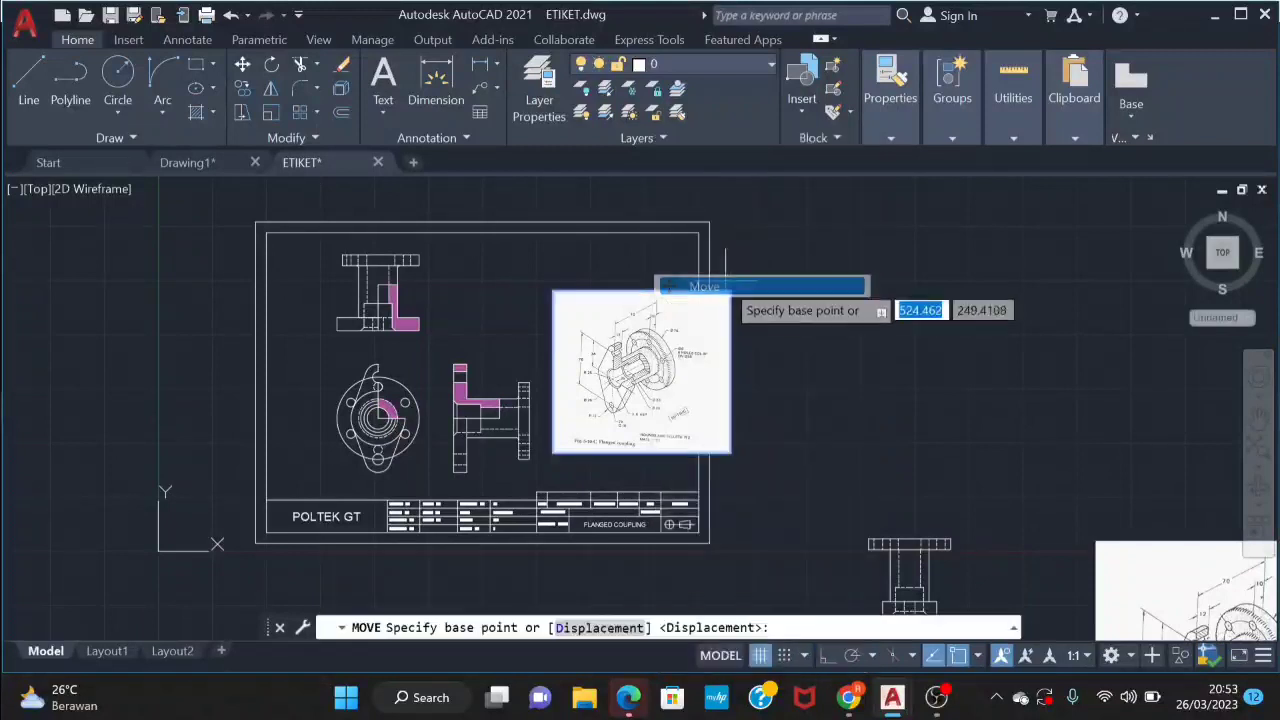
pyautogui.press('Escape')
pyautogui.click(700, 330)
pyautogui.rightClick(690, 340)
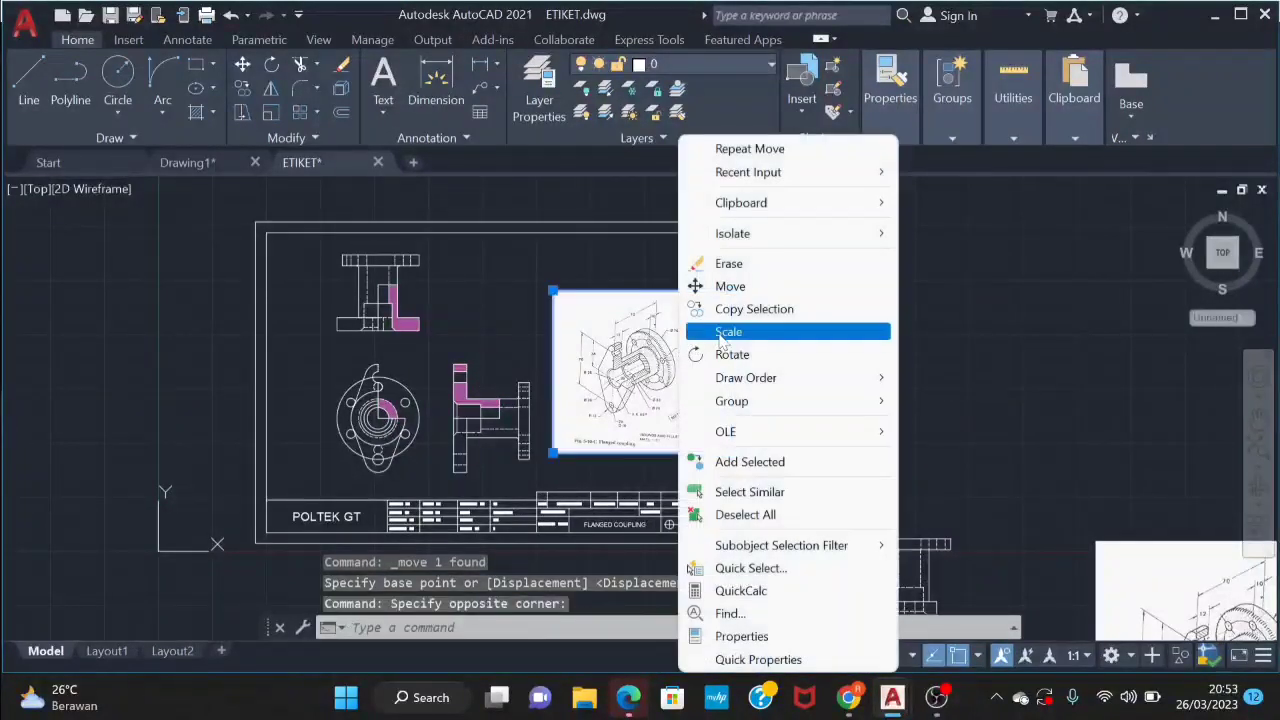
pyautogui.click(730, 332)
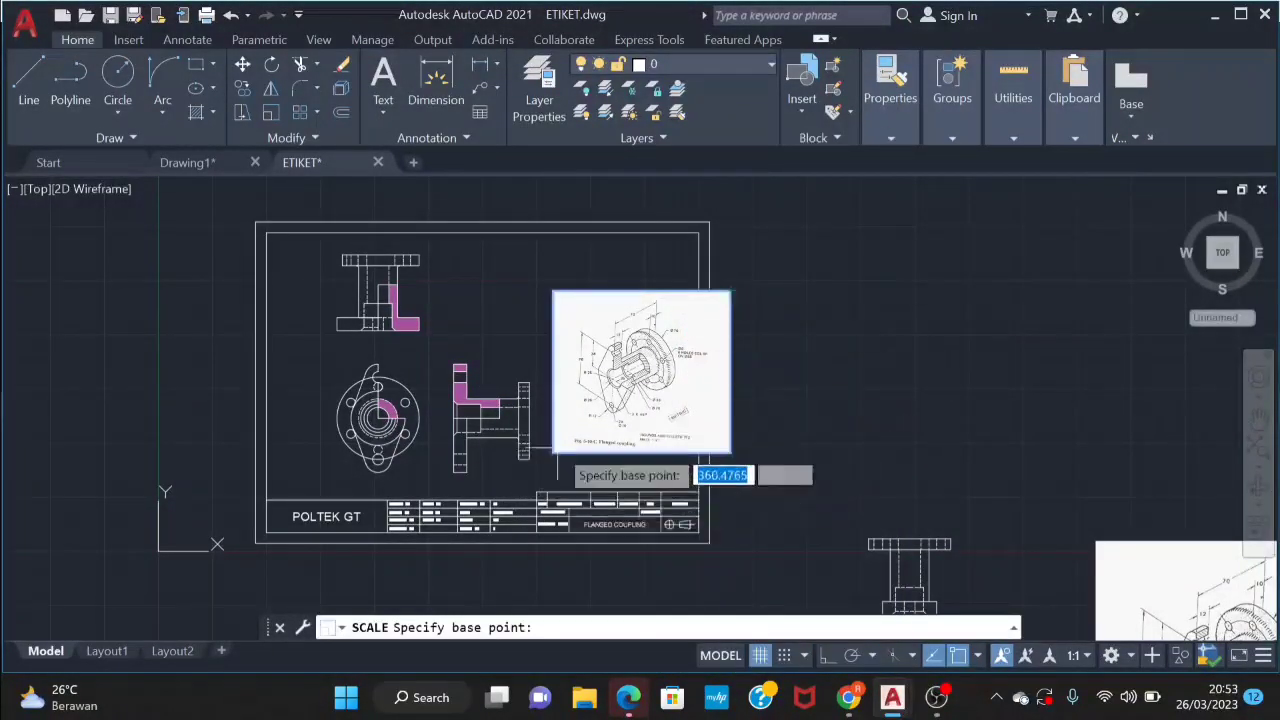
pyautogui.click(554, 452)
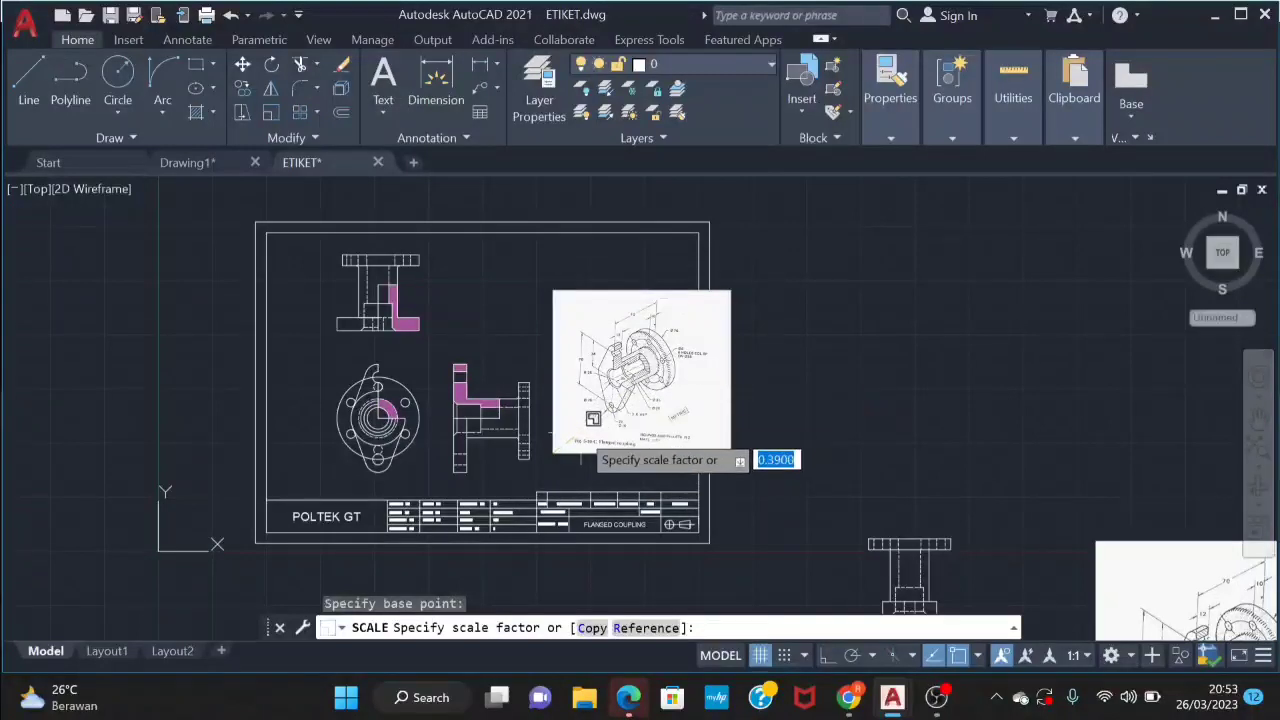
pyautogui.click(606, 402)
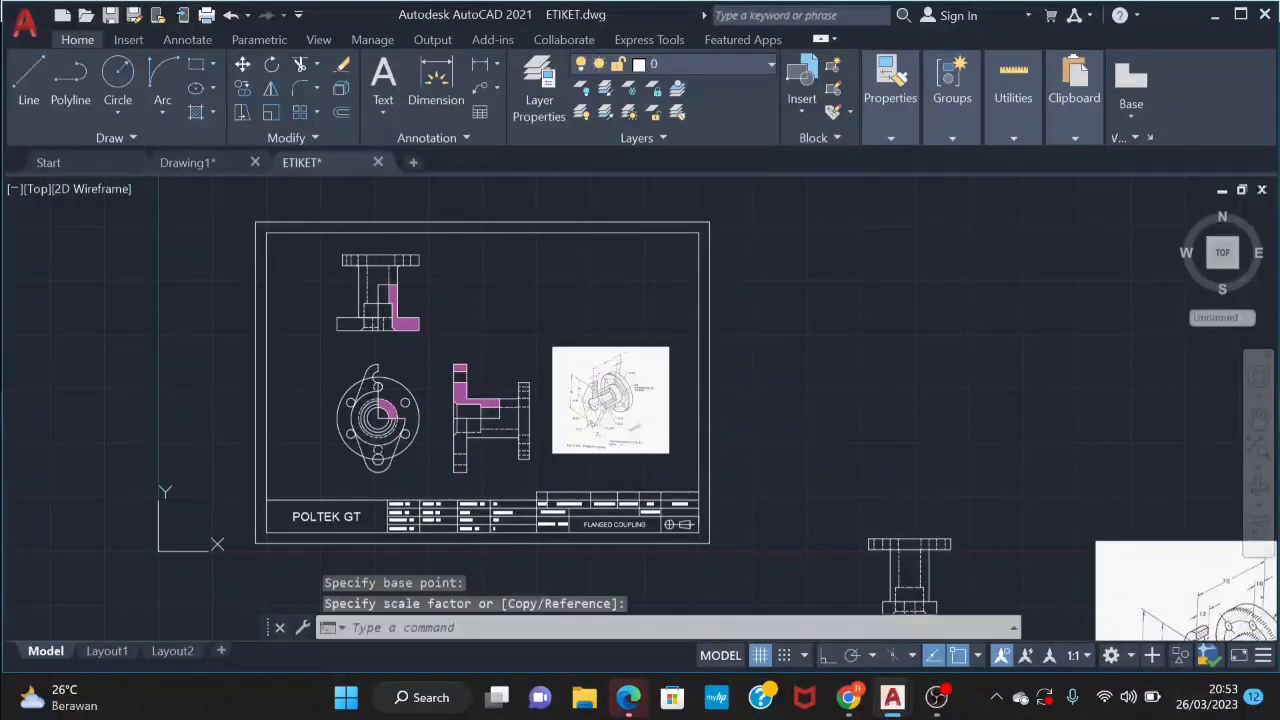
# Move the shrunken reference picture beside the top view
pyautogui.click(612, 402)
pyautogui.rightClick(612, 425)
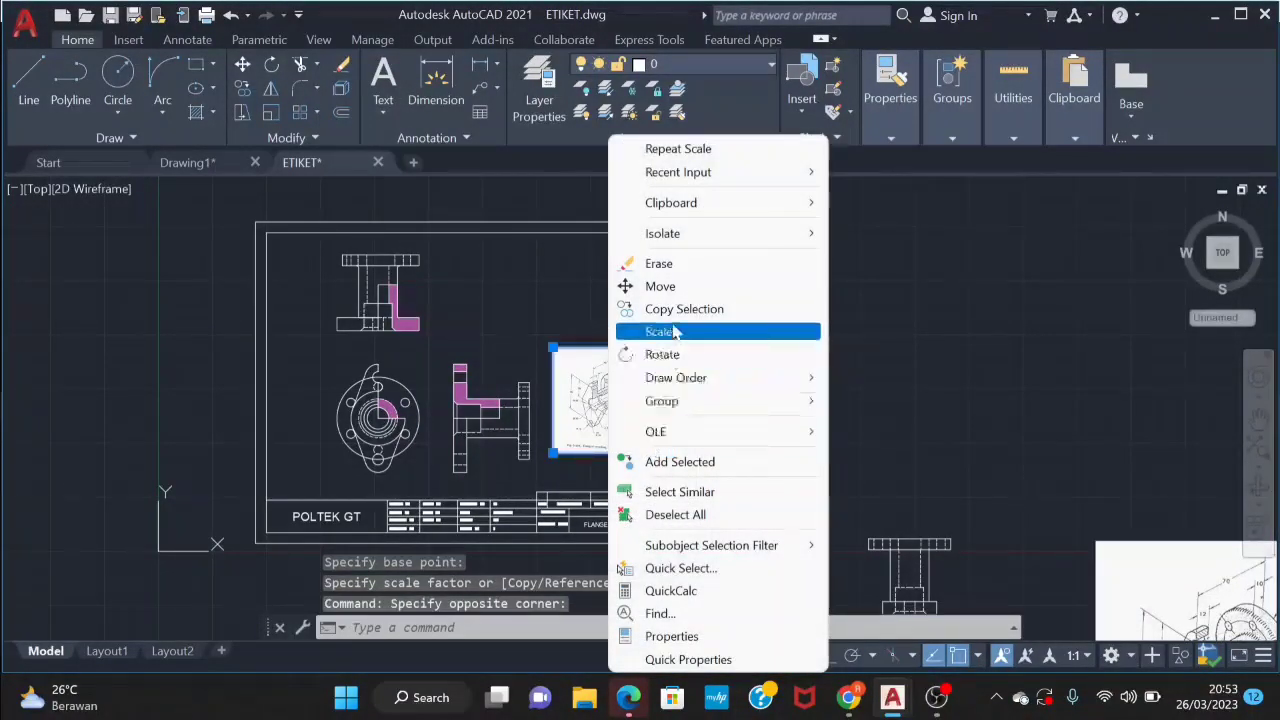
pyautogui.click(668, 286)
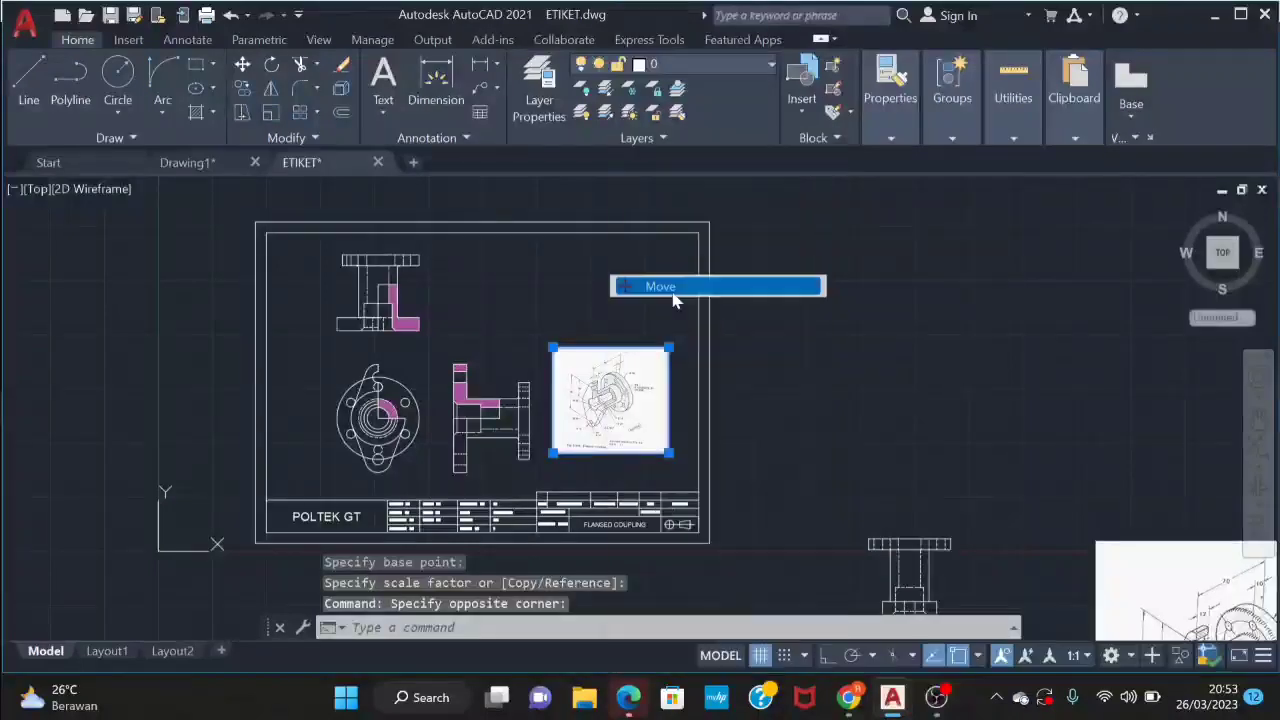
pyautogui.click(560, 290)
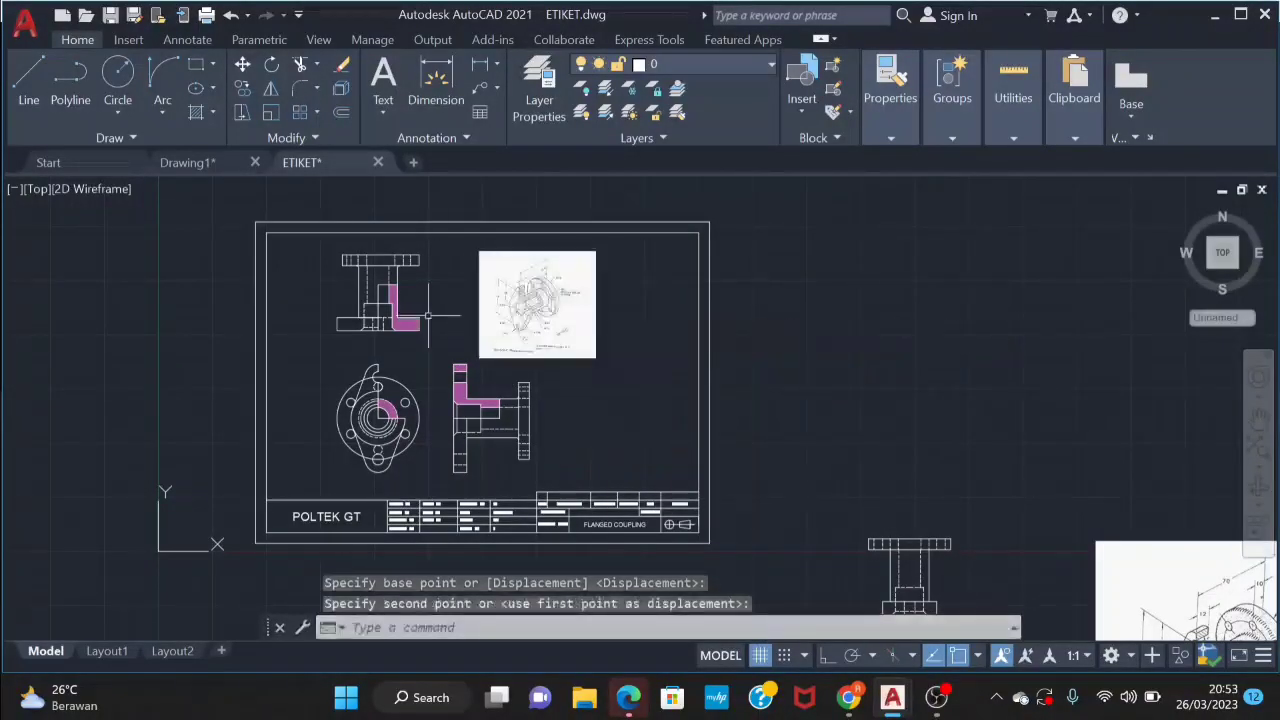
# Shift all views and the picture right to centre them in the frame
pyautogui.click(632, 265)
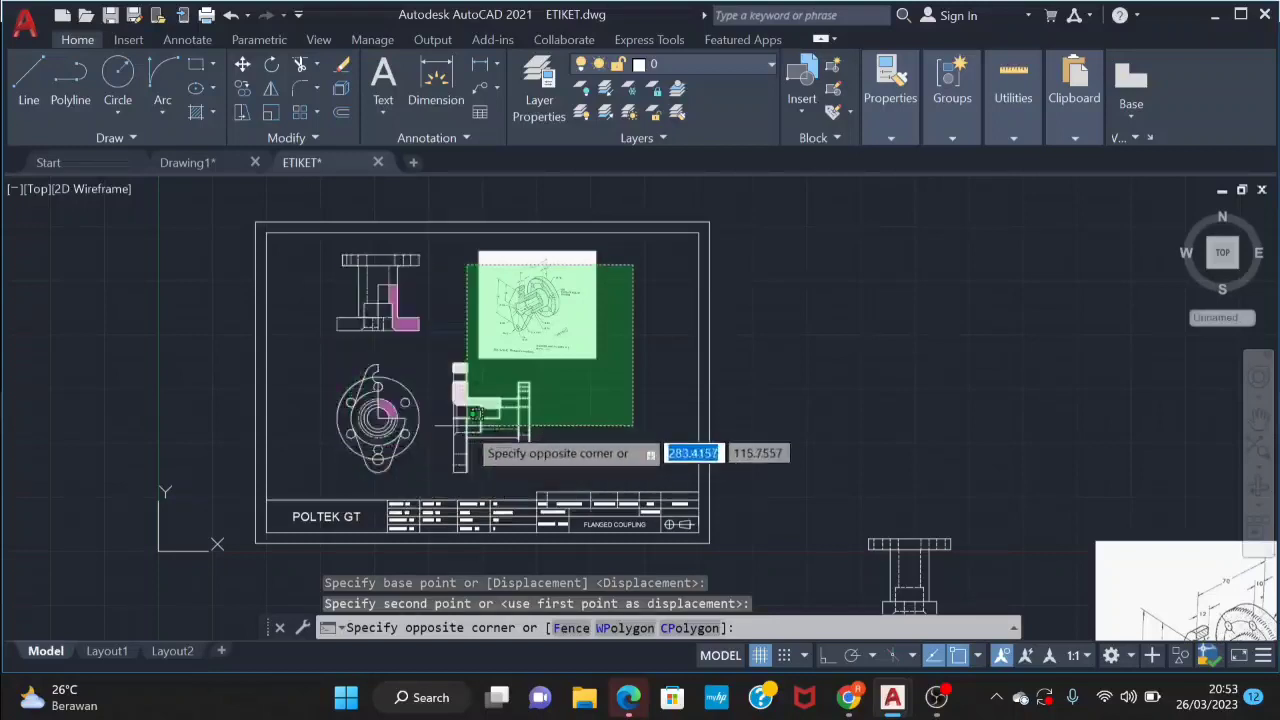
pyautogui.press('Escape')
pyautogui.click(617, 243)
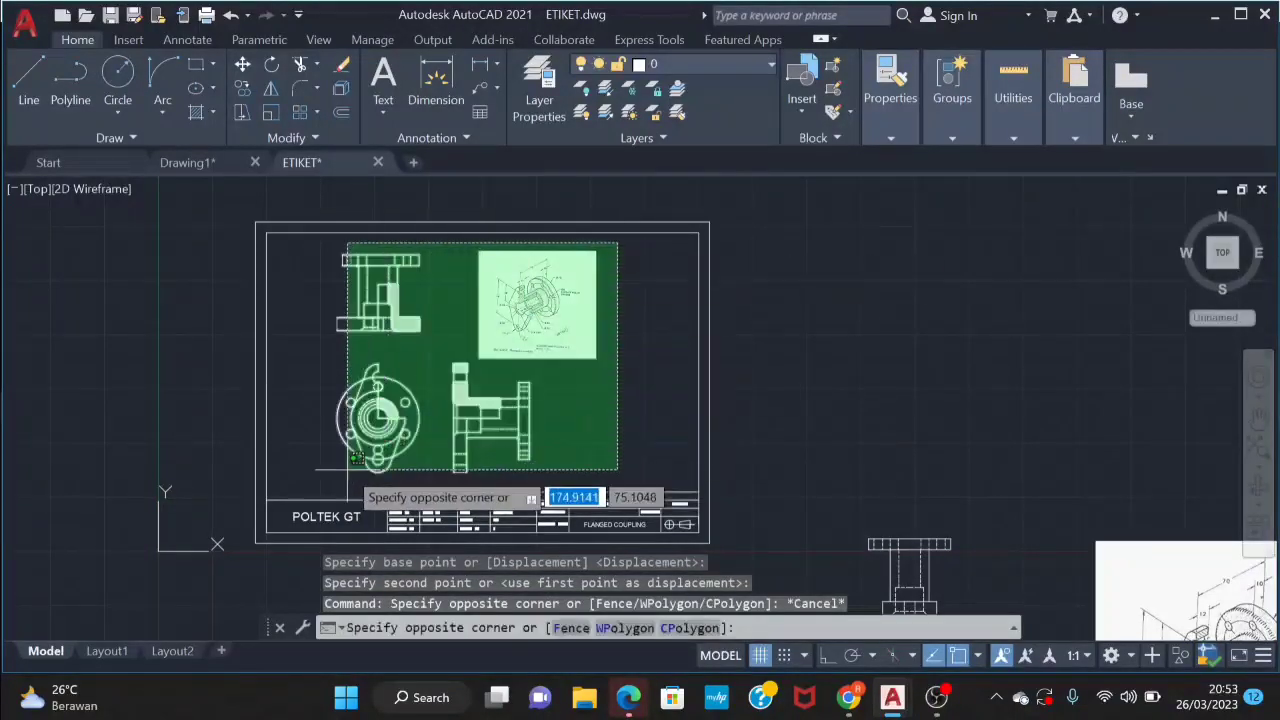
pyautogui.click(322, 476)
pyautogui.rightClick(443, 202)
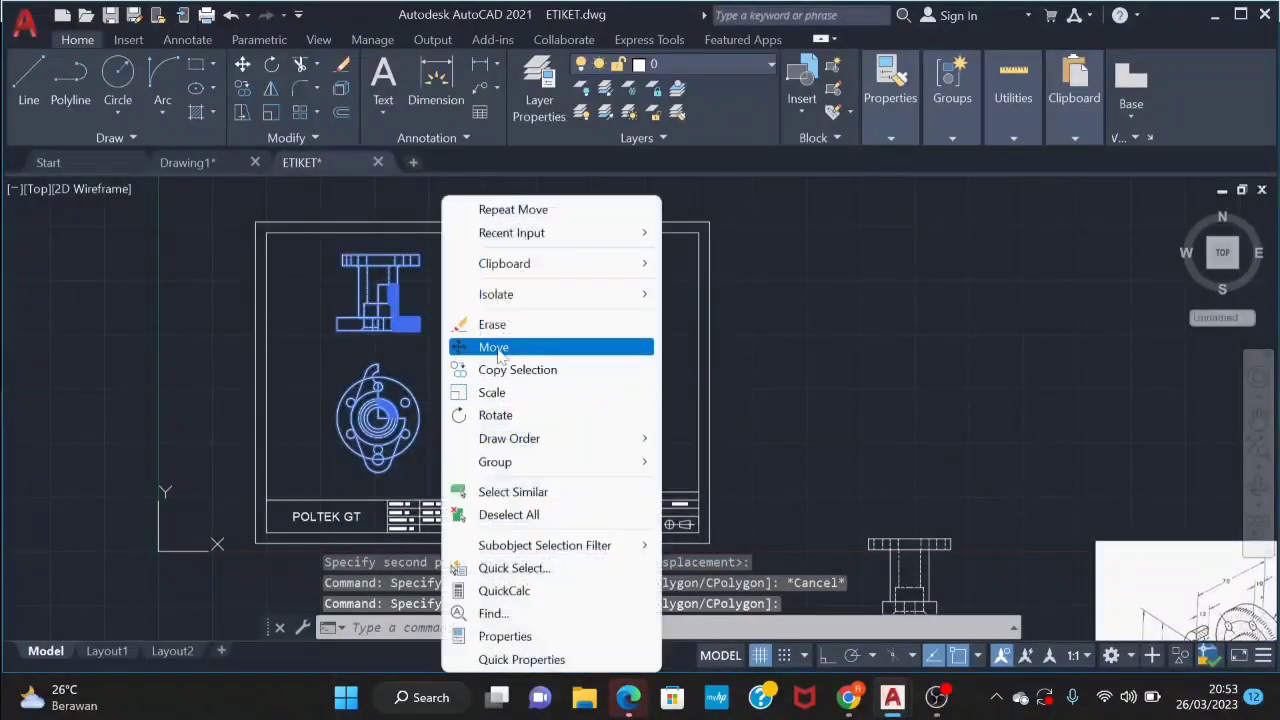
pyautogui.click(486, 346)
pyautogui.click(455, 436)
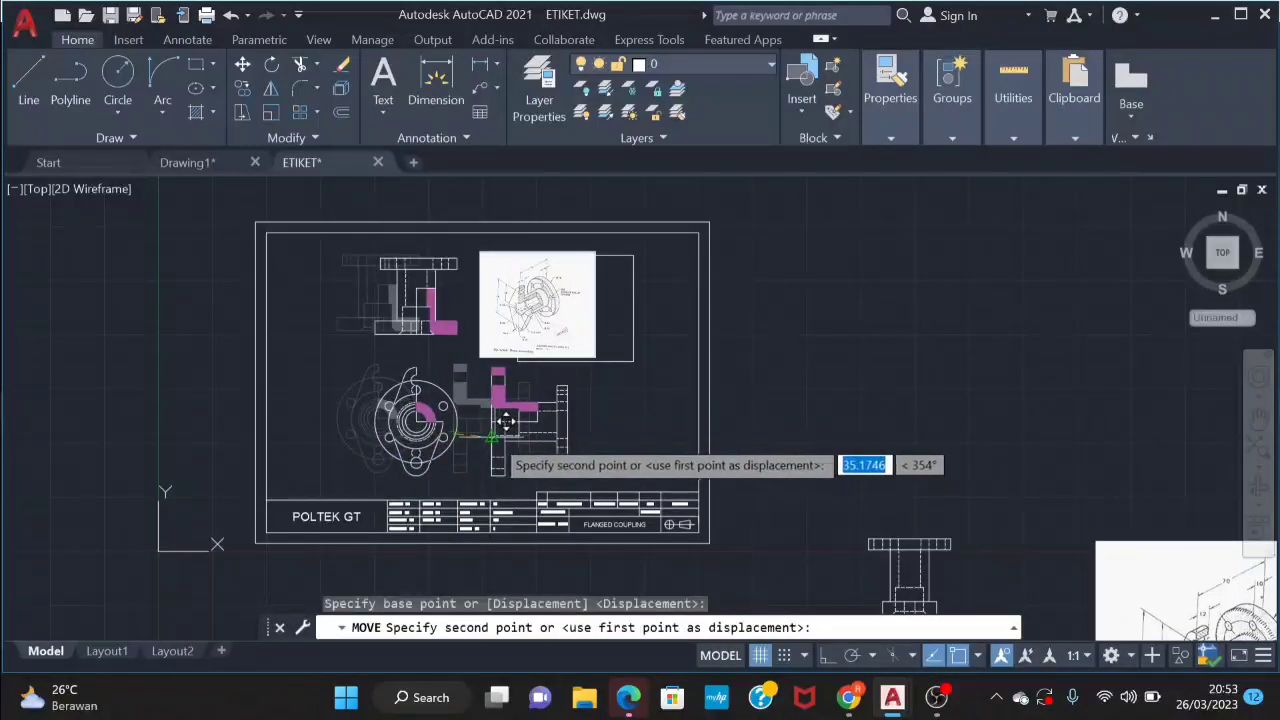
pyautogui.click(502, 437)
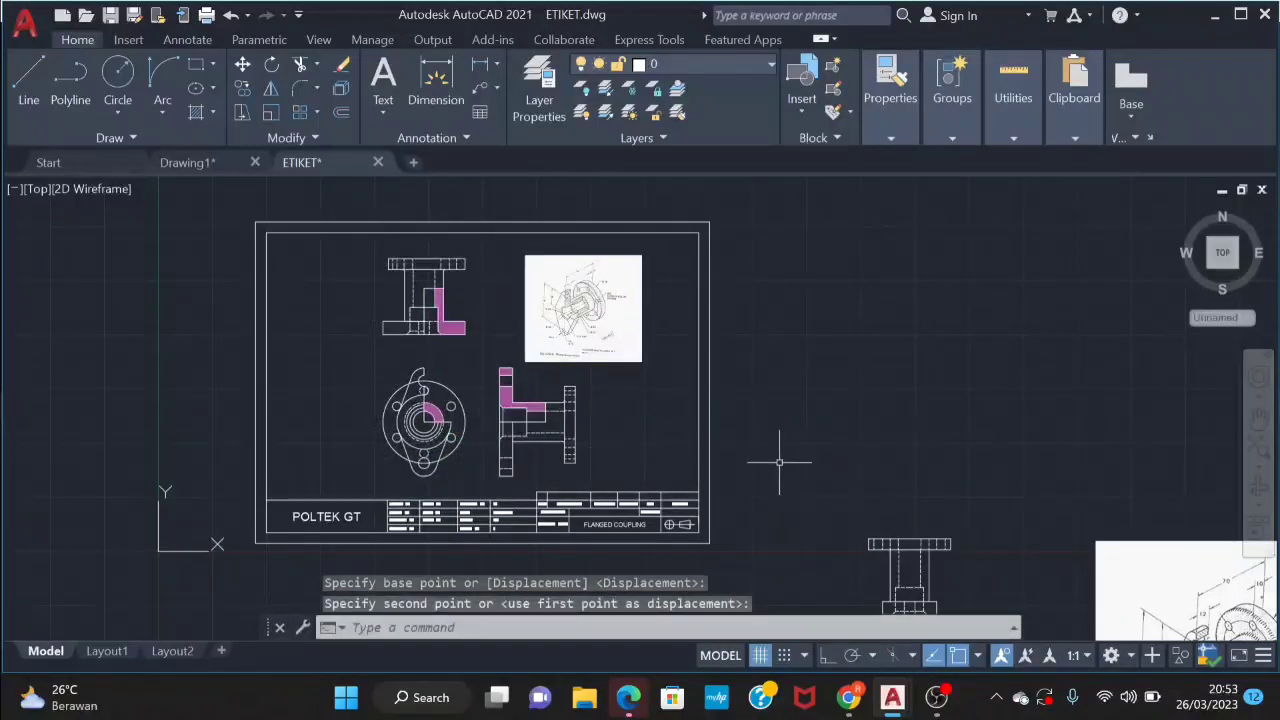
pyautogui.scroll(2, 778, 462)
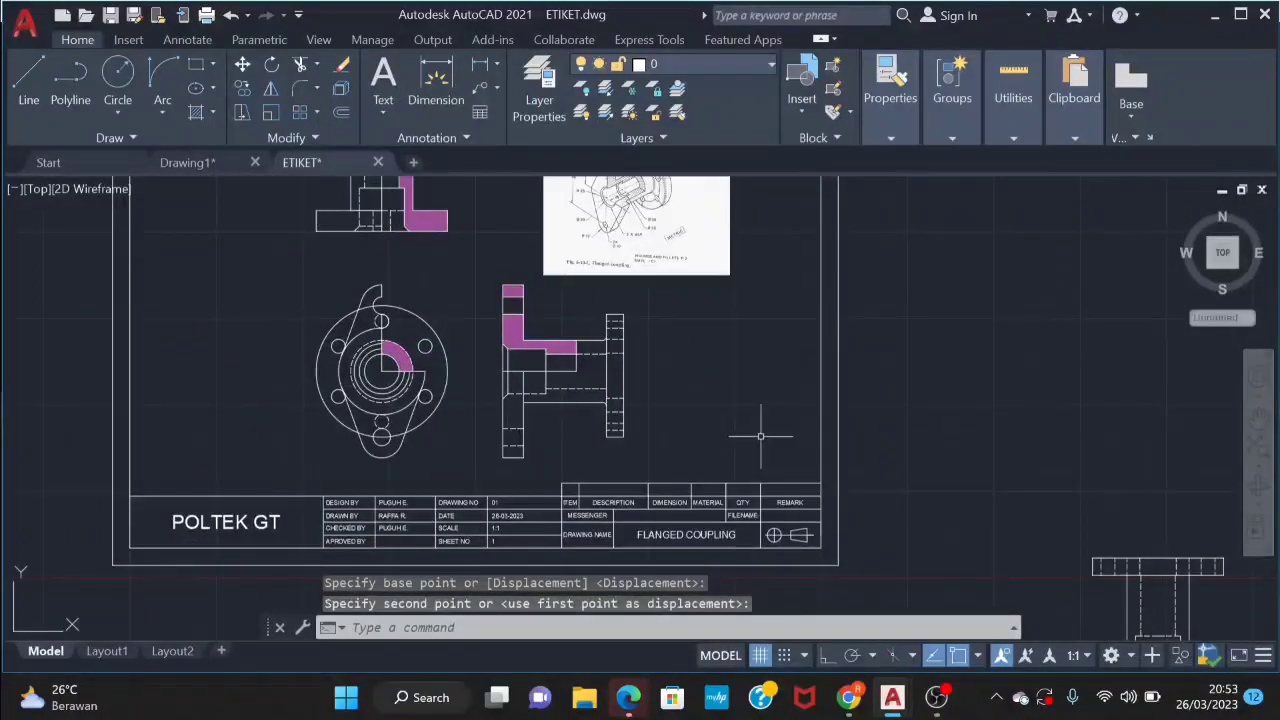
pyautogui.press('Escape')
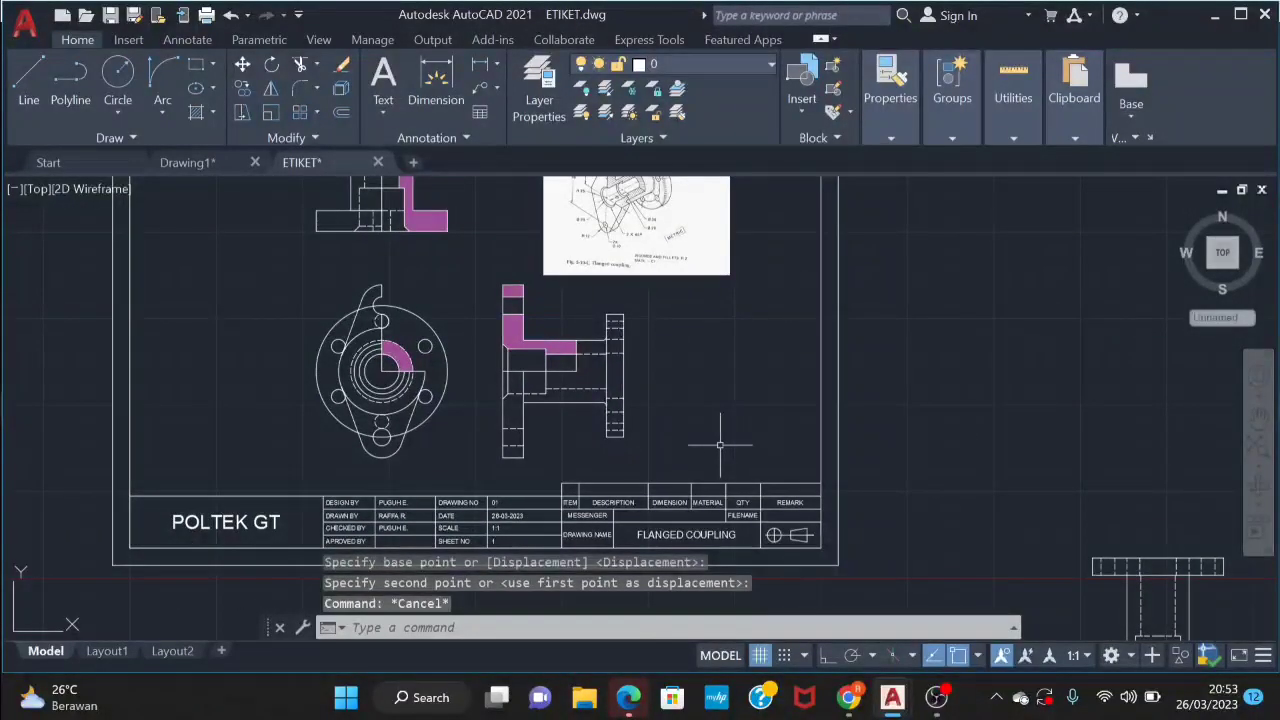
pyautogui.moveTo(675, 360)
pyautogui.mouseDown(button='middle')
pyautogui.moveTo(720, 398)
pyautogui.moveTo(718, 428)
pyautogui.mouseUp(button='middle')
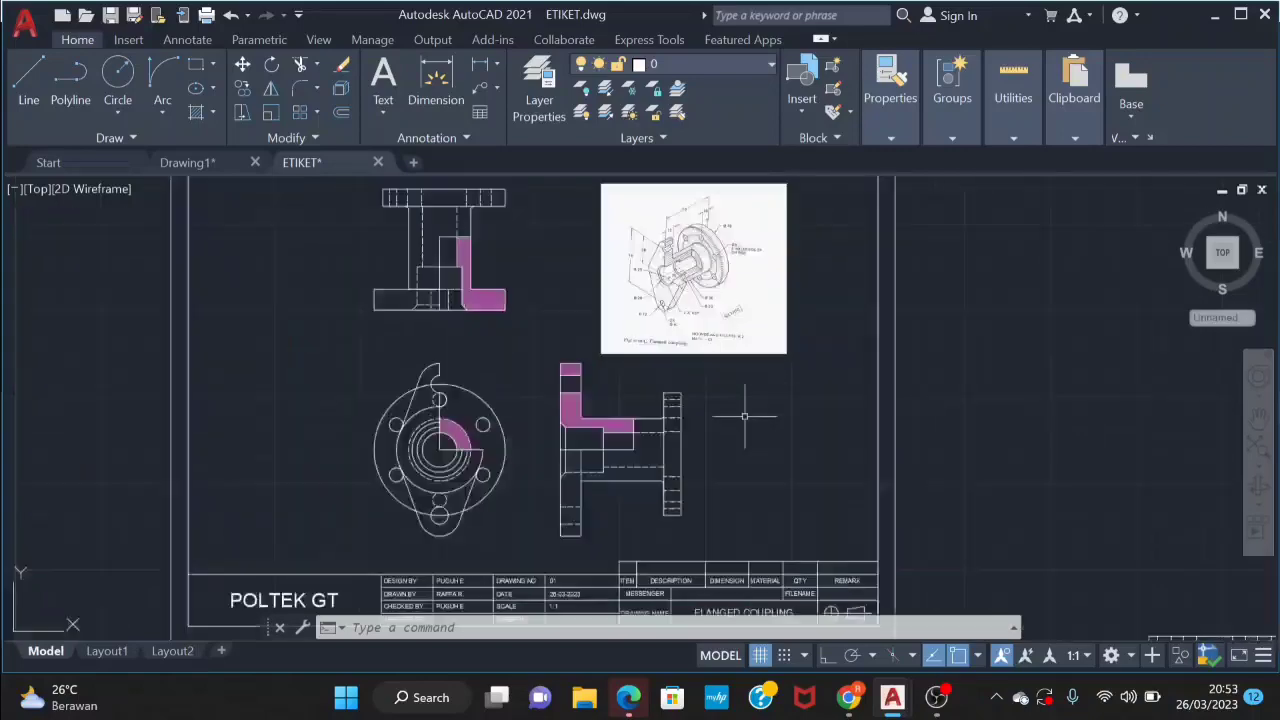
pyautogui.moveTo(750, 453); pyautogui.dragTo(796, 433, button='middle')
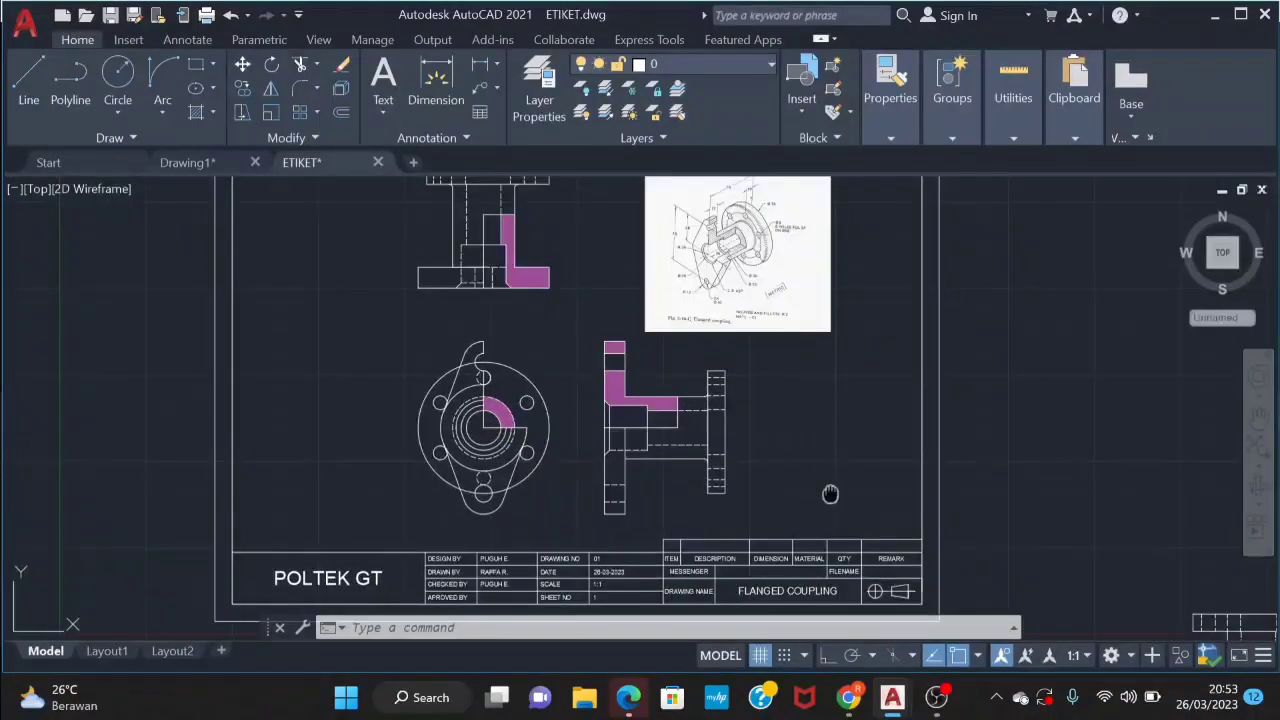
pyautogui.moveTo(830, 494)
pyautogui.mouseDown(button='middle')
pyautogui.moveTo(806, 459)
pyautogui.moveTo(801, 493)
pyautogui.moveTo(823, 463)
pyautogui.moveTo(795, 413)
pyautogui.mouseUp(button='middle')
pyautogui.scroll(3, 828, 451)
pyautogui.scroll(-3, 824, 461)
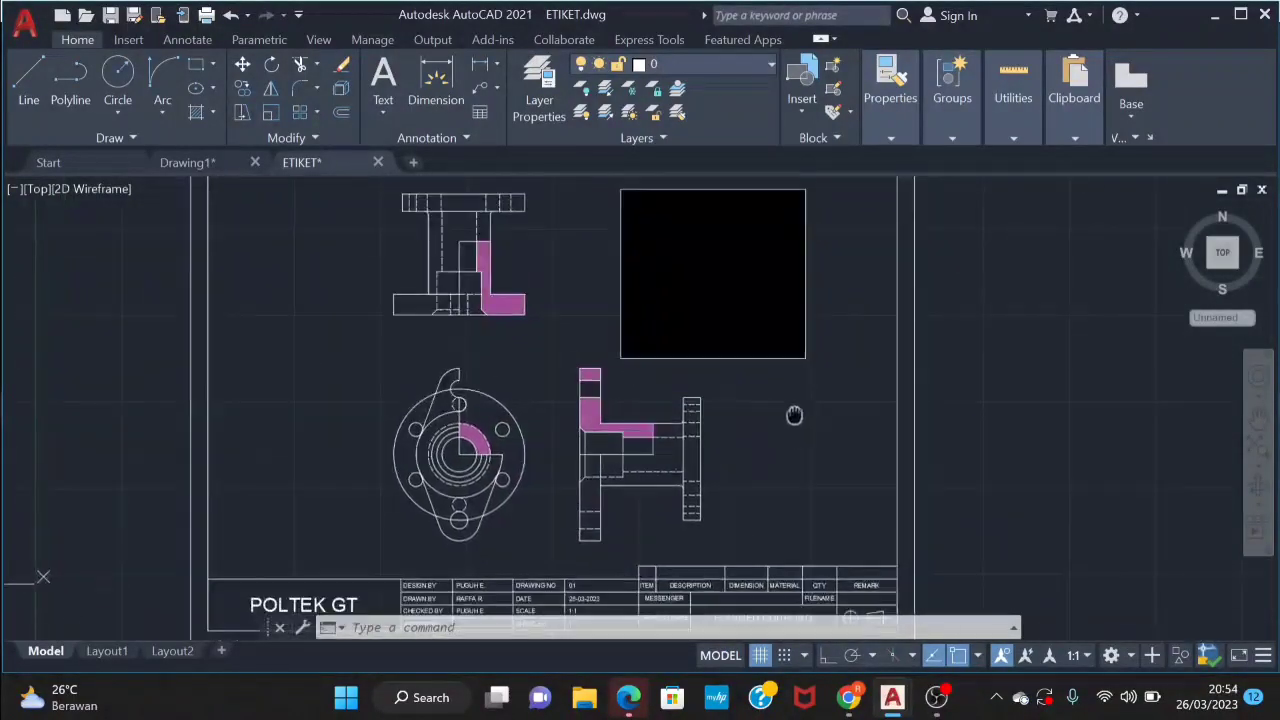
pyautogui.scroll(-2, 795, 412)
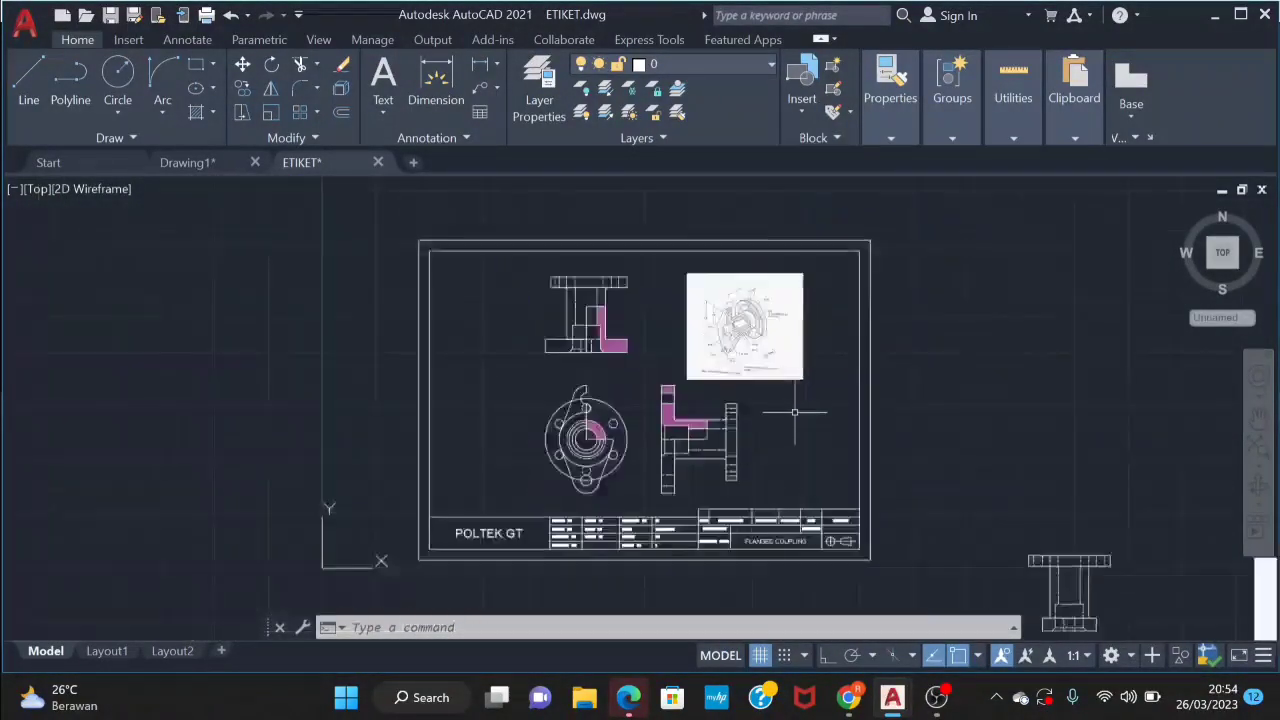
pyautogui.scroll(2, 795, 412)
pyautogui.scroll(-2, 836, 415)
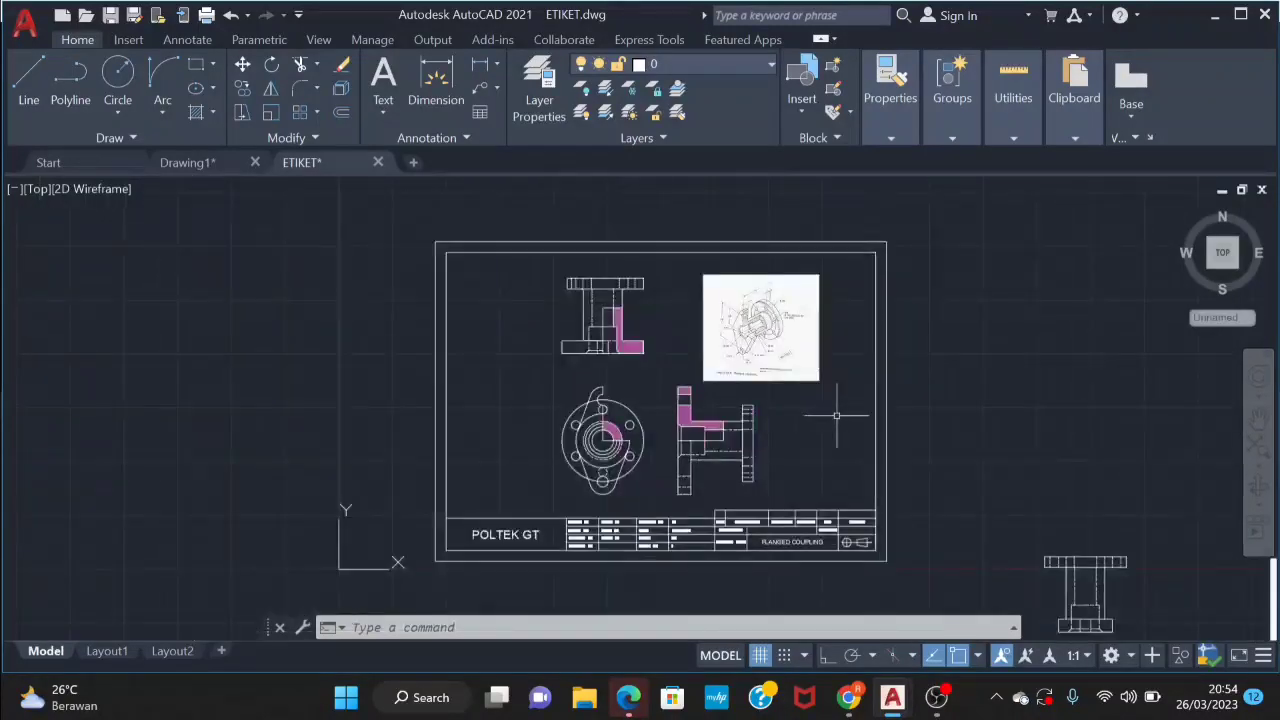
pyautogui.scroll(2, 801, 405)
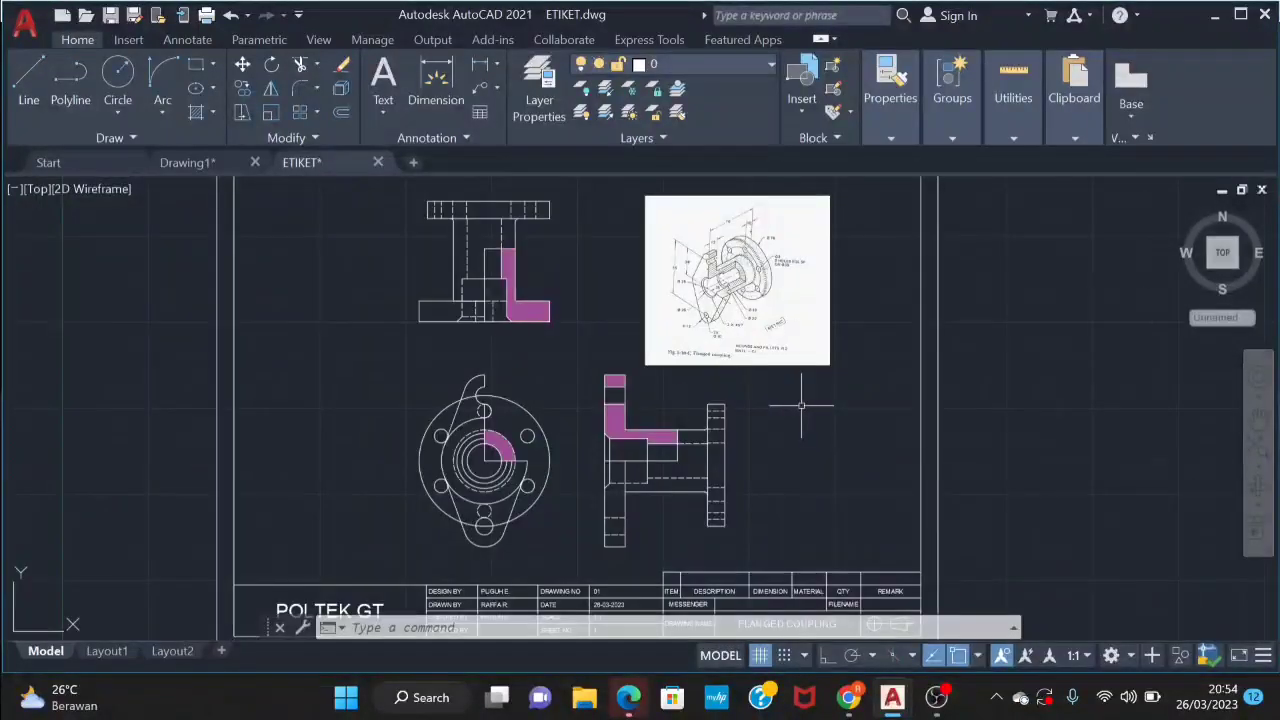
pyautogui.scroll(-2, 801, 405)
pyautogui.moveTo(808, 400); pyautogui.dragTo(781, 407, button='middle')
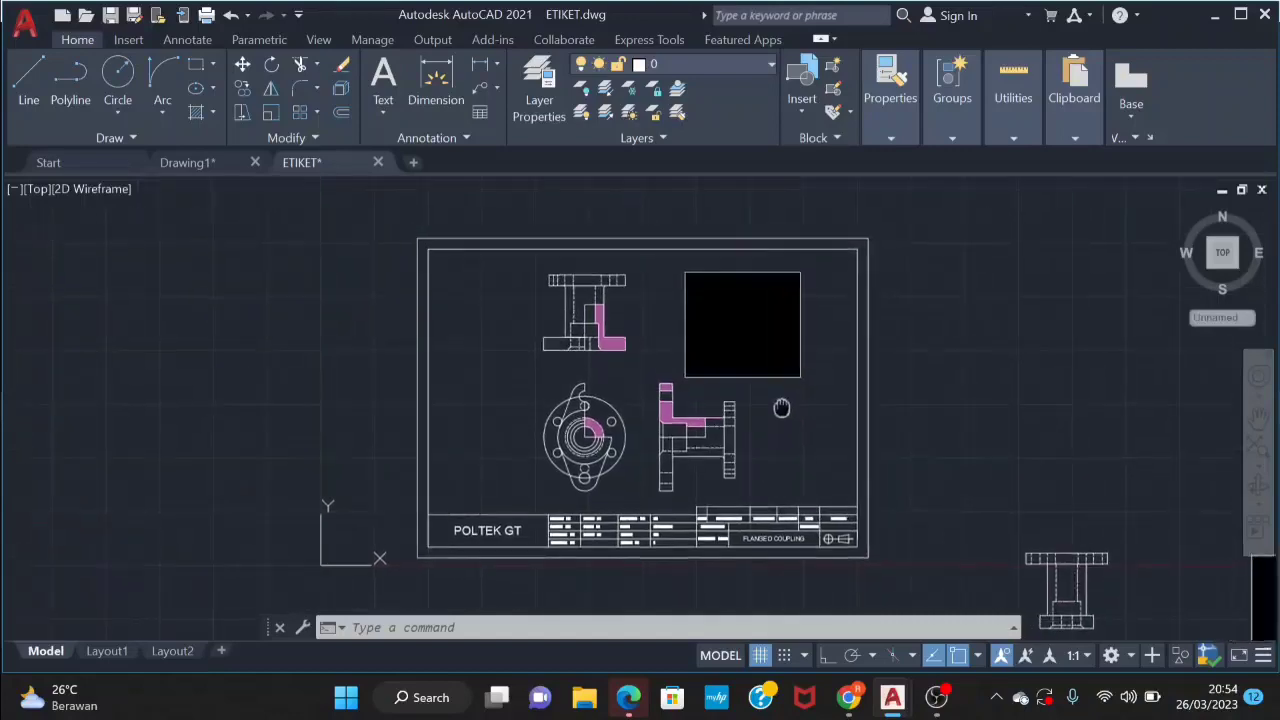